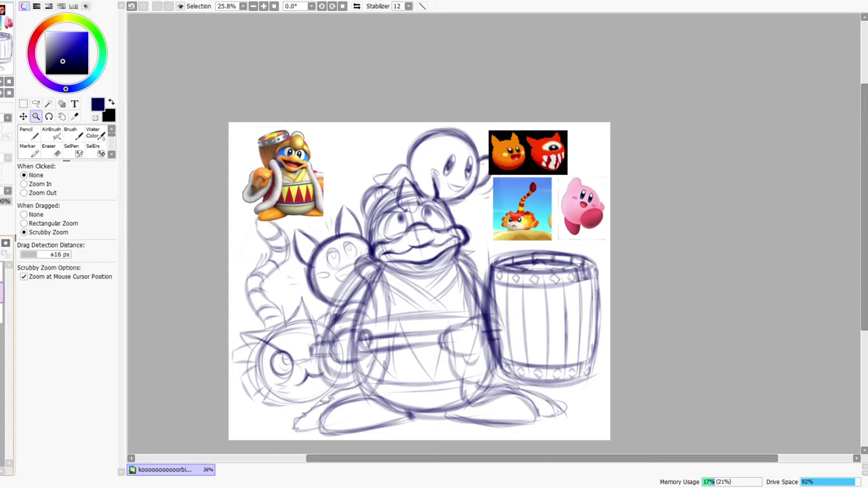
Lower the opacity of the rough character sketch so it can serve as a faint guide for inking
{"action": "left_click", "coordinate": [2, 201]}
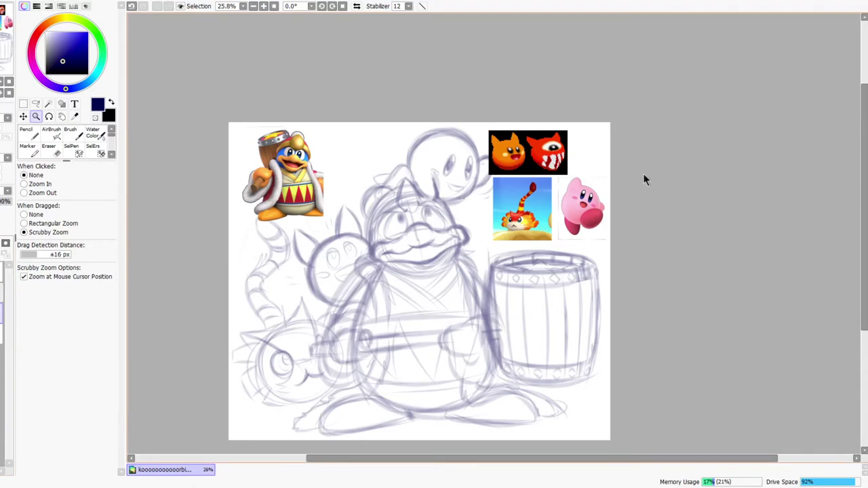
{"action": "mouse_move", "coordinate": [446, 275]}
{"action": "left_mouse_down"}
{"action": "mouse_move", "coordinate": [457, 280]}
{"action": "mouse_move", "coordinate": [448, 280]}
{"action": "left_mouse_up"}
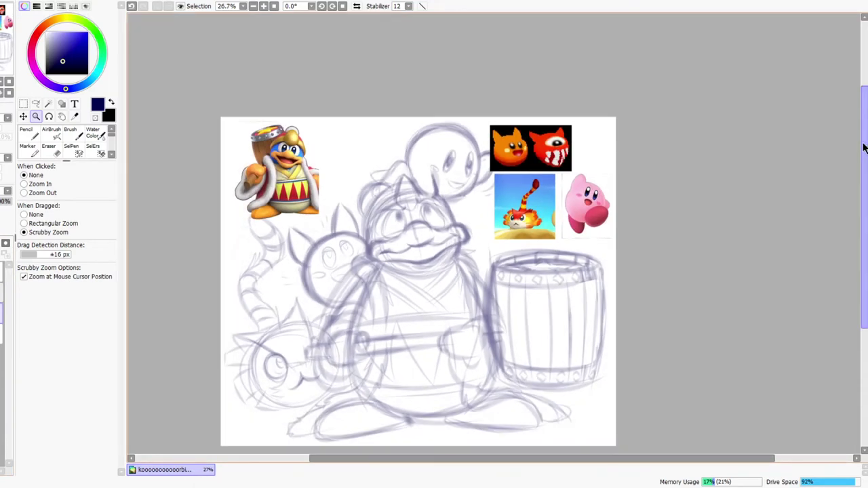
{"action": "left_click_drag", "start_coordinate": [864, 145], "coordinate": [856, 166]}
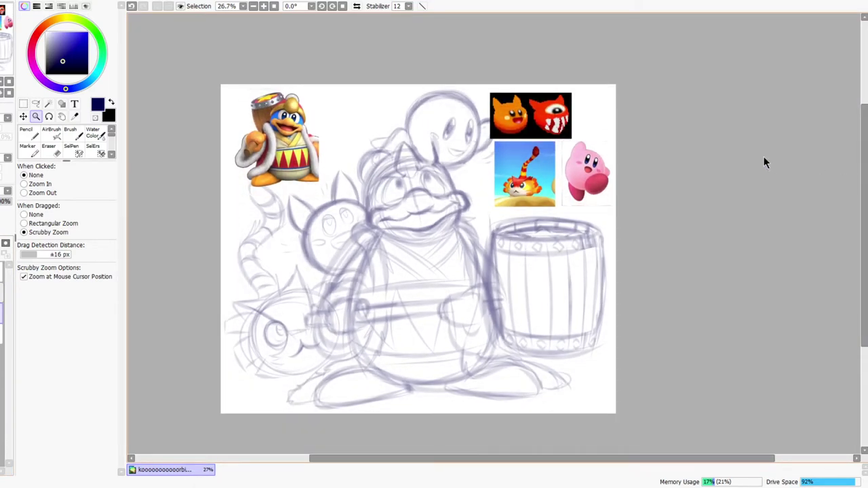
Set up the Pencil in black with a density of 95 and a brush size of 40
{"action": "left_click", "coordinate": [31, 135]}
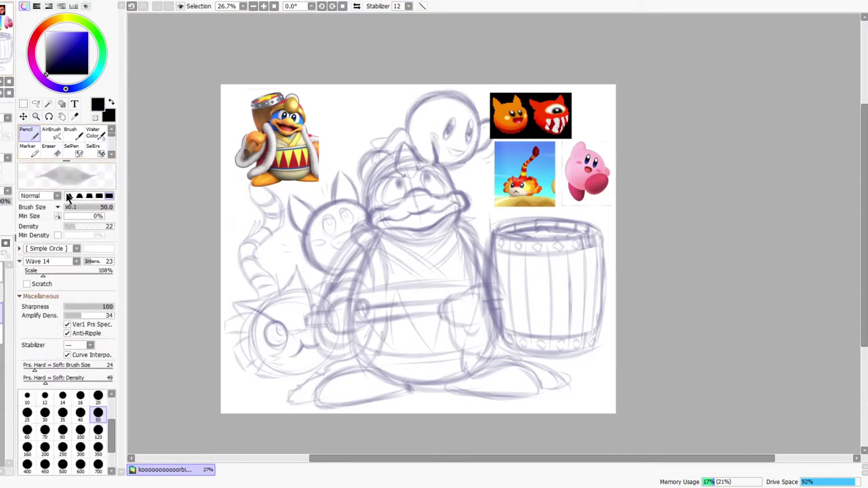
{"action": "left_click_drag", "start_coordinate": [106, 227], "coordinate": [111, 229]}
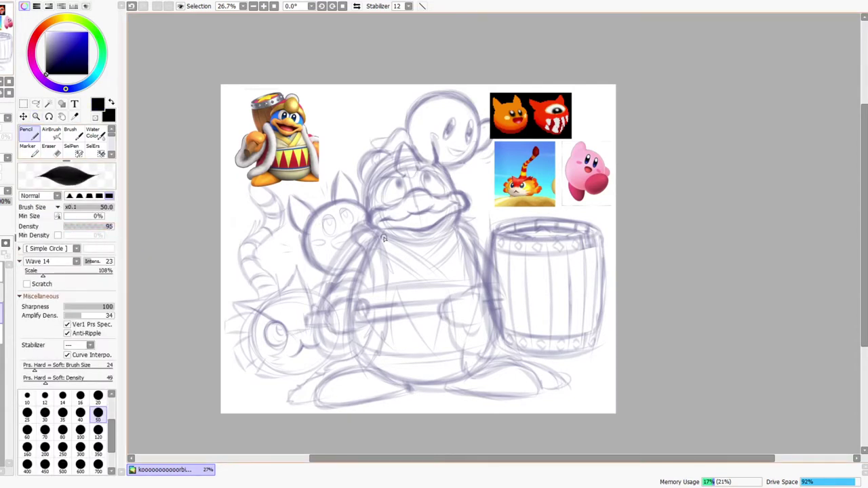
{"action": "left_click", "coordinate": [80, 413]}
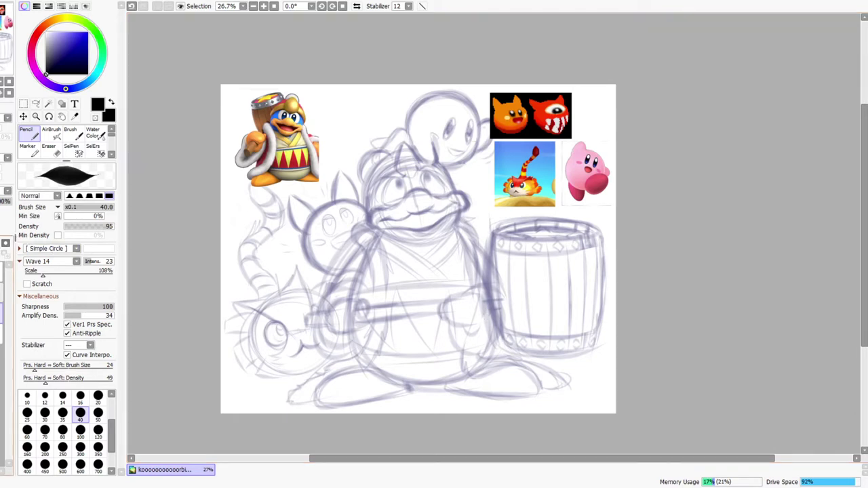
Fade the sketch slightly more and hide the character reference pictures
{"action": "left_click", "coordinate": [1, 202]}
{"action": "key", "text": "ctrl+space"}
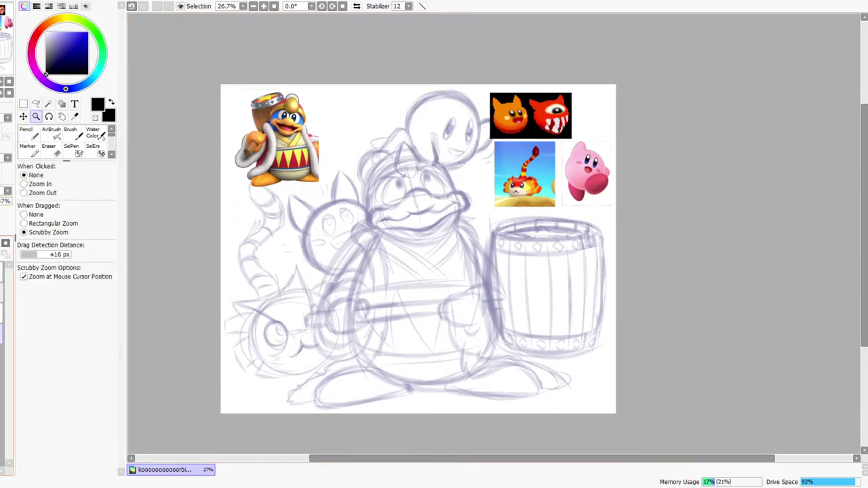
{"action": "left_click", "coordinate": [1, 272]}
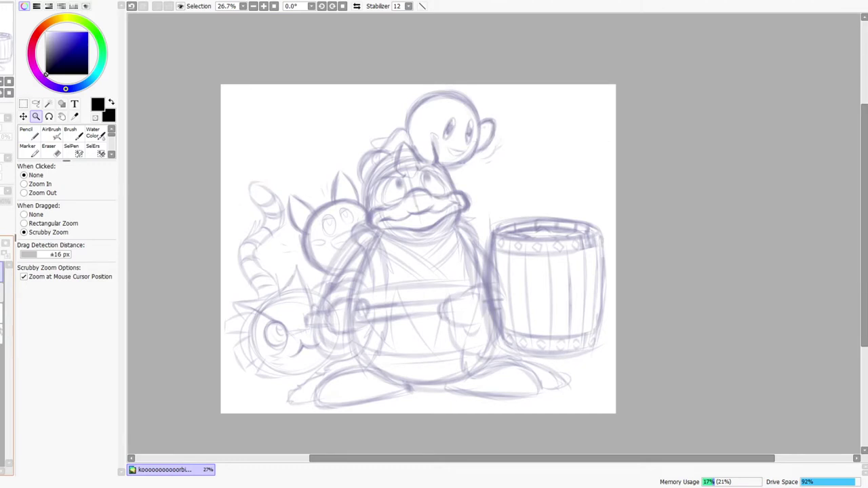
Return to the Pencil for line art and set its density to 94
{"action": "left_click", "coordinate": [27, 135]}
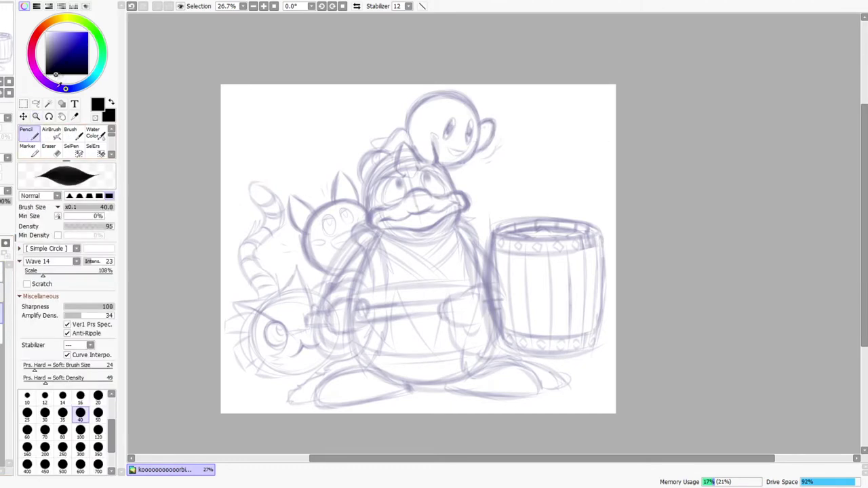
{"action": "left_click", "coordinate": [108, 228]}
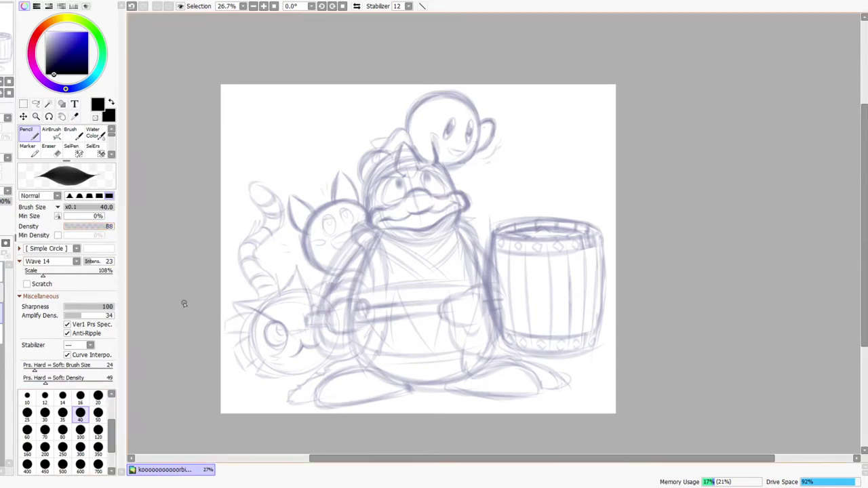
{"action": "left_click", "coordinate": [111, 227]}
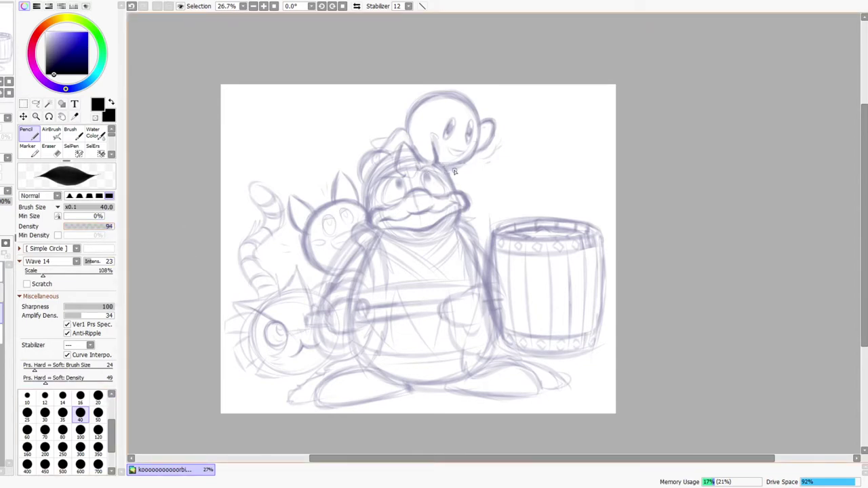
Ink the two curved sides of King Dedede's left-hand eye over the sketch, redoing unsatisfactory strokes
{"action": "key", "text": "ctrl+space"}
{"action": "mouse_move", "coordinate": [410, 178]}
{"action": "left_mouse_down"}
{"action": "mouse_move", "coordinate": [429, 162]}
{"action": "mouse_move", "coordinate": [435, 170]}
{"action": "left_mouse_up"}
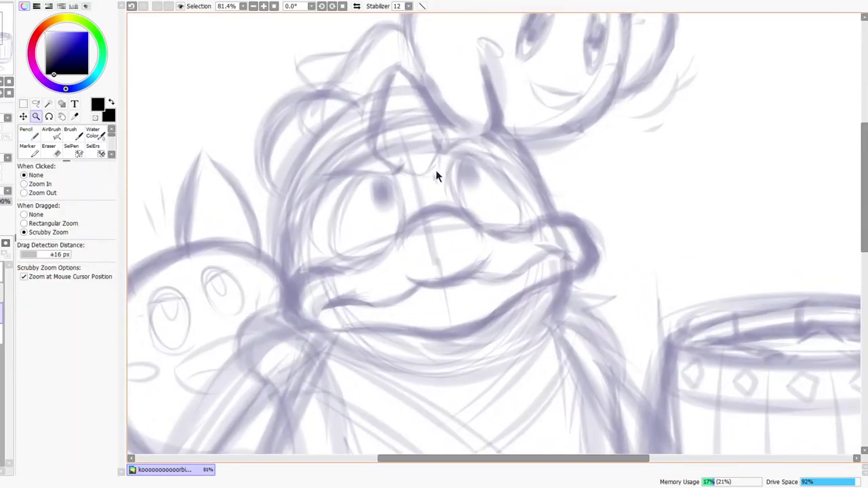
{"action": "left_click_drag", "start_coordinate": [326, 240], "coordinate": [333, 256]}
{"action": "key", "text": "ctrl+space"}
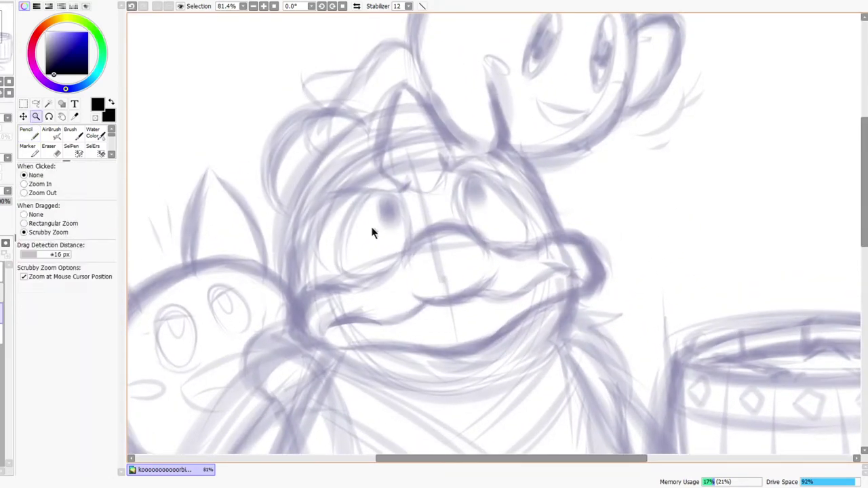
{"action": "left_click_drag", "start_coordinate": [371, 227], "coordinate": [377, 223]}
{"action": "mouse_move", "coordinate": [330, 238]}
{"action": "left_mouse_down"}
{"action": "mouse_move", "coordinate": [331, 271]}
{"action": "mouse_move", "coordinate": [345, 208]}
{"action": "left_mouse_up"}
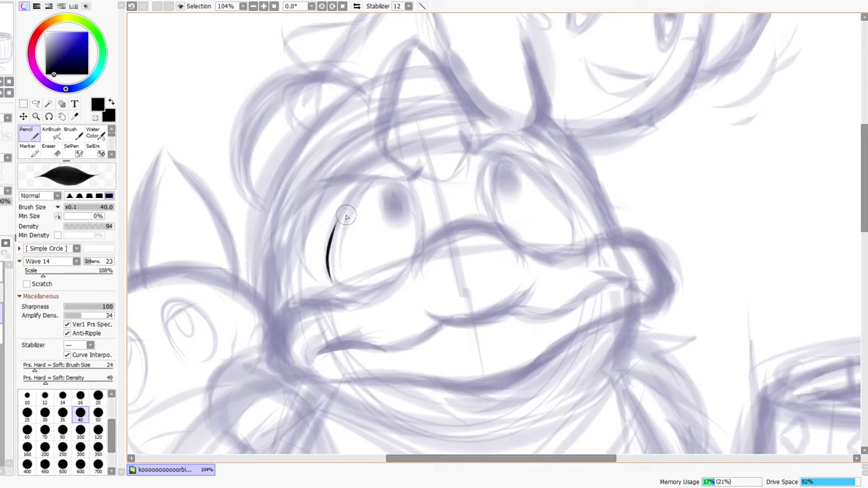
{"action": "left_click_drag", "start_coordinate": [328, 259], "coordinate": [346, 208]}
{"action": "key", "text": "ctrl+z"}
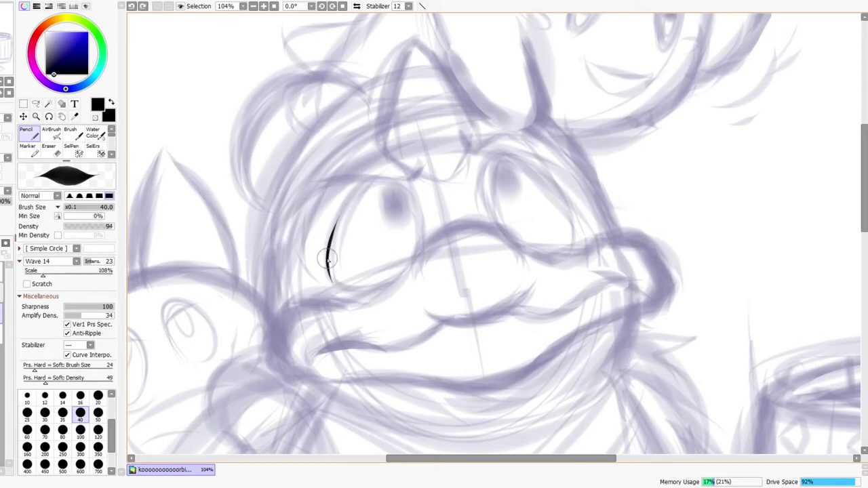
{"action": "left_click_drag", "start_coordinate": [330, 252], "coordinate": [353, 196]}
{"action": "mouse_move", "coordinate": [331, 233]}
{"action": "left_mouse_down"}
{"action": "mouse_move", "coordinate": [369, 181]}
{"action": "mouse_move", "coordinate": [385, 226]}
{"action": "left_mouse_up"}
{"action": "key", "text": "ctrl+z"}
{"action": "mouse_move", "coordinate": [408, 187]}
{"action": "left_mouse_down"}
{"action": "mouse_move", "coordinate": [420, 231]}
{"action": "mouse_move", "coordinate": [417, 258]}
{"action": "left_mouse_up"}
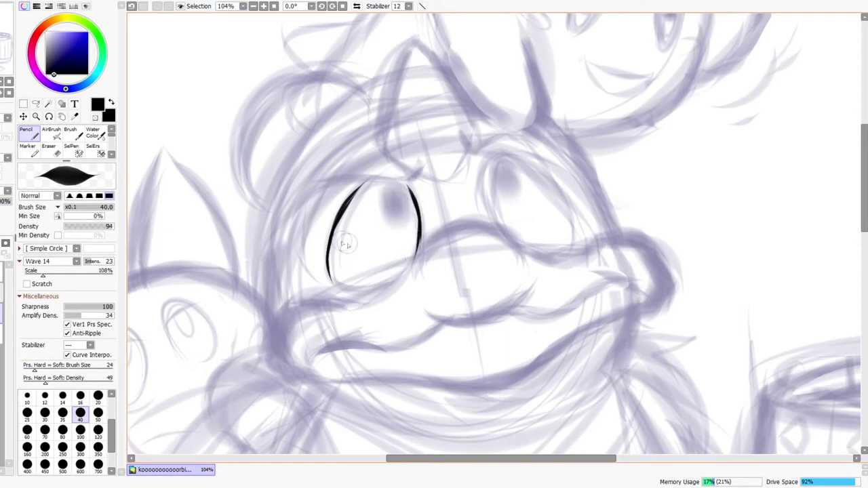
Ink the rounded bottom of the left-hand eye, joining its two sides and redoing rough strokes
{"action": "mouse_move", "coordinate": [327, 253]}
{"action": "left_mouse_down"}
{"action": "mouse_move", "coordinate": [336, 284]}
{"action": "mouse_move", "coordinate": [396, 263]}
{"action": "left_mouse_up"}
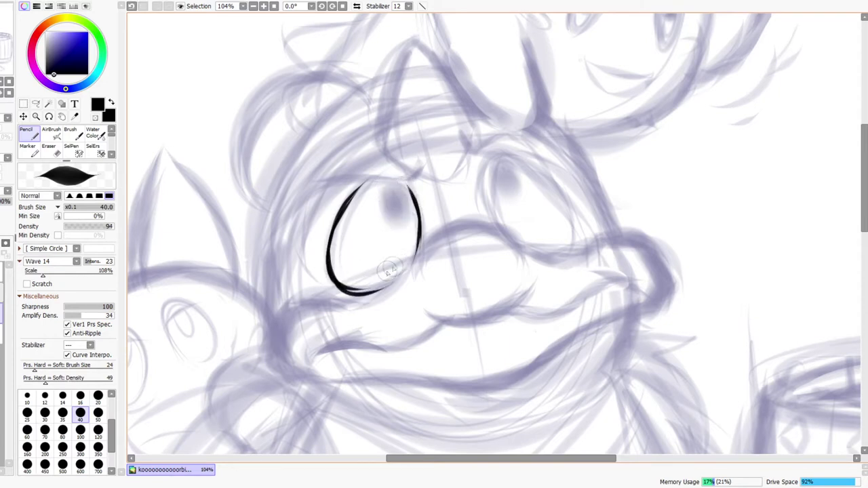
{"action": "key", "text": "ctrl+z"}
{"action": "left_click_drag", "start_coordinate": [333, 280], "coordinate": [405, 286]}
{"action": "left_click_drag", "start_coordinate": [347, 291], "coordinate": [397, 273]}
{"action": "key", "text": "ctrl+z"}
{"action": "mouse_move", "coordinate": [346, 290]}
{"action": "left_mouse_down"}
{"action": "mouse_move", "coordinate": [398, 284]}
{"action": "mouse_move", "coordinate": [381, 280]}
{"action": "mouse_move", "coordinate": [388, 290]}
{"action": "mouse_move", "coordinate": [403, 259]}
{"action": "mouse_move", "coordinate": [405, 275]}
{"action": "mouse_move", "coordinate": [364, 294]}
{"action": "mouse_move", "coordinate": [398, 275]}
{"action": "mouse_move", "coordinate": [382, 289]}
{"action": "left_mouse_up"}
{"action": "key", "text": "ctrl+z"}
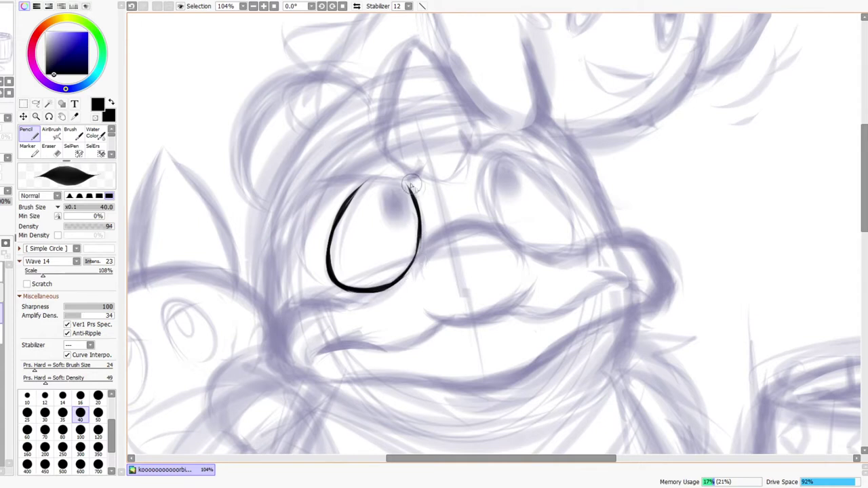
Ink the flat lid line over the left-hand eye, the arched line over the right-hand eye, and both short brow creases
{"action": "left_click_drag", "start_coordinate": [311, 185], "coordinate": [374, 179]}
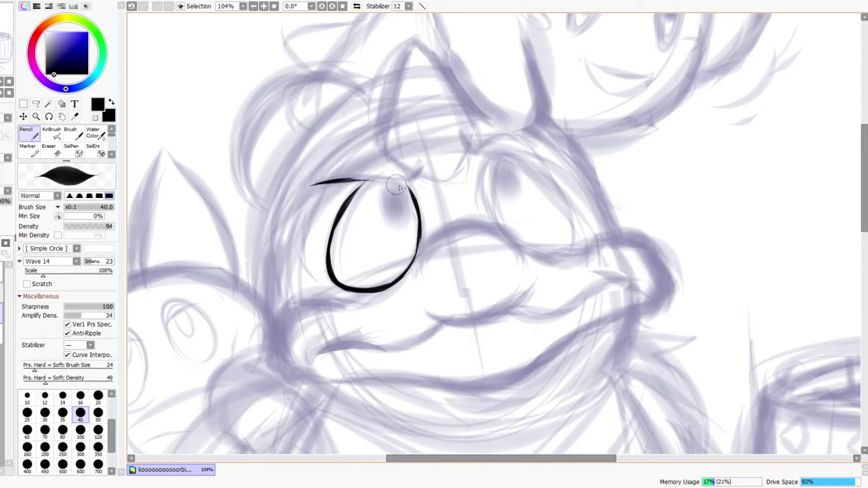
{"action": "key", "text": "ctrl+z"}
{"action": "left_click_drag", "start_coordinate": [317, 183], "coordinate": [413, 177]}
{"action": "mouse_move", "coordinate": [362, 180]}
{"action": "left_mouse_down"}
{"action": "mouse_move", "coordinate": [423, 179]}
{"action": "mouse_move", "coordinate": [426, 160]}
{"action": "left_mouse_up"}
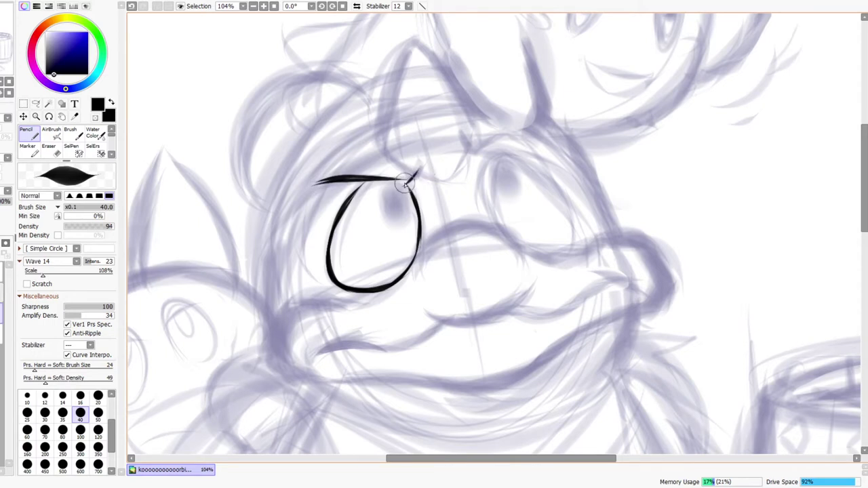
{"action": "mouse_move", "coordinate": [462, 132]}
{"action": "left_mouse_down"}
{"action": "mouse_move", "coordinate": [485, 157]}
{"action": "mouse_move", "coordinate": [466, 136]}
{"action": "mouse_move", "coordinate": [492, 151]}
{"action": "mouse_move", "coordinate": [519, 136]}
{"action": "mouse_move", "coordinate": [495, 139]}
{"action": "mouse_move", "coordinate": [537, 154]}
{"action": "left_mouse_up"}
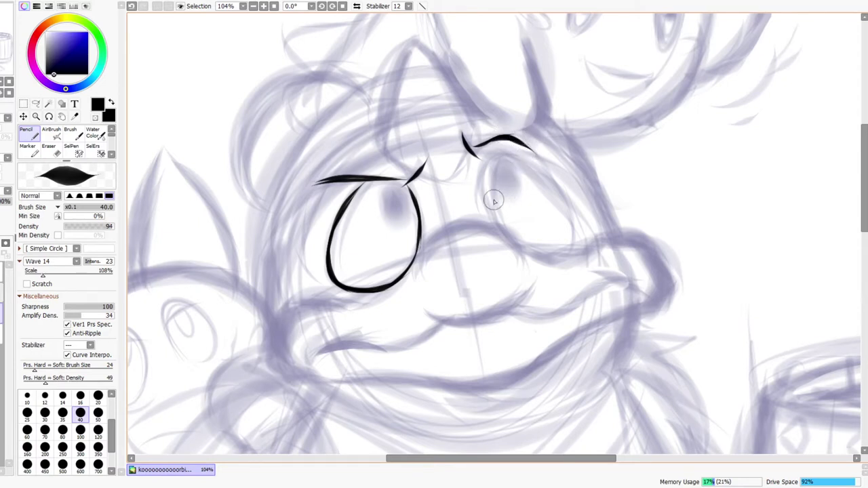
Ink the complete oval outline of the right-hand eye, flipping the canvas view horizontally for its outer and lower curves
{"action": "left_click_drag", "start_coordinate": [505, 155], "coordinate": [498, 228]}
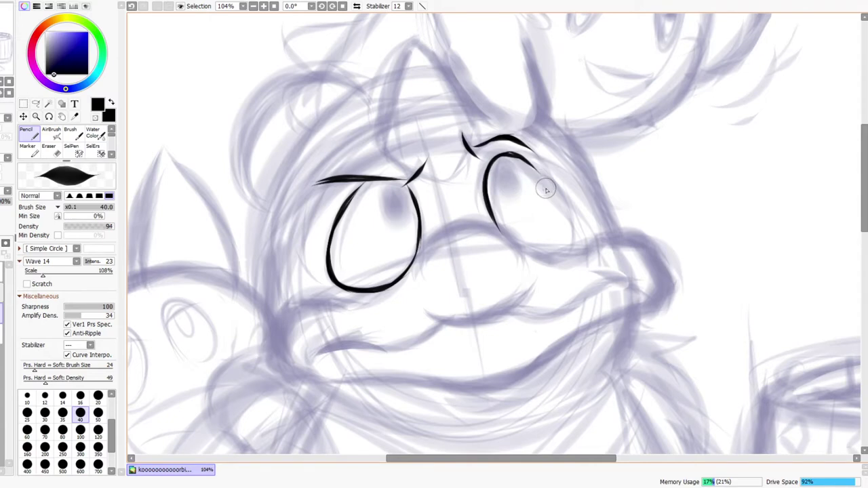
{"action": "left_click", "coordinate": [357, 6]}
{"action": "left_click_drag", "start_coordinate": [416, 255], "coordinate": [441, 175]}
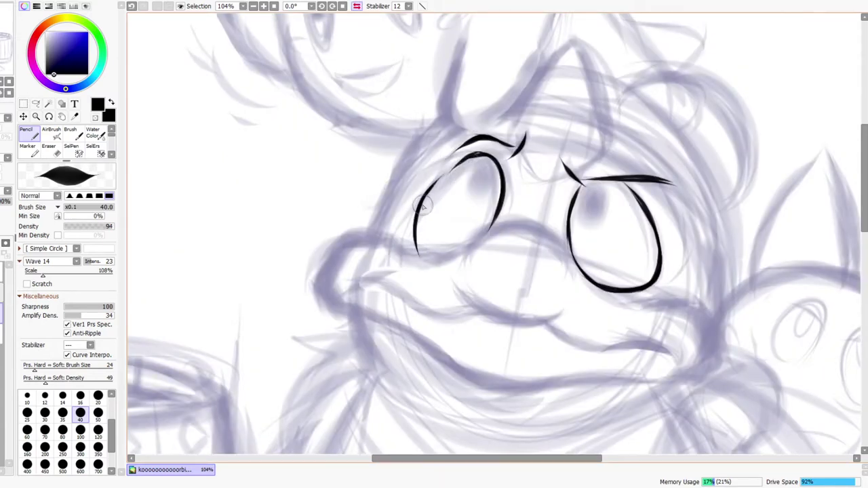
{"action": "left_click_drag", "start_coordinate": [419, 207], "coordinate": [467, 156]}
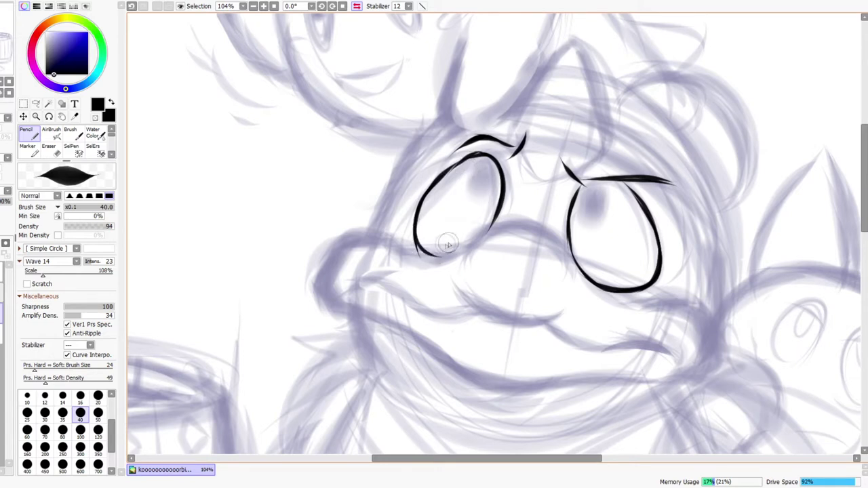
{"action": "mouse_move", "coordinate": [415, 238]}
{"action": "left_mouse_down"}
{"action": "mouse_move", "coordinate": [449, 257]}
{"action": "mouse_move", "coordinate": [485, 228]}
{"action": "left_mouse_up"}
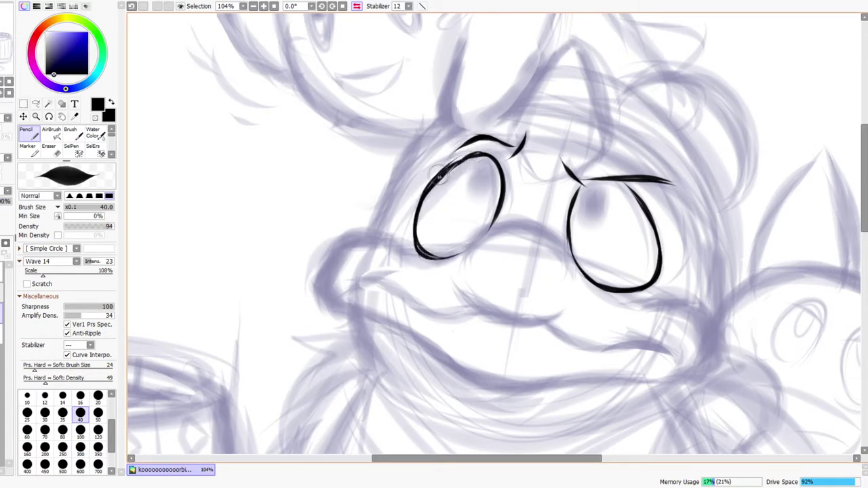
{"action": "left_click", "coordinate": [357, 6]}
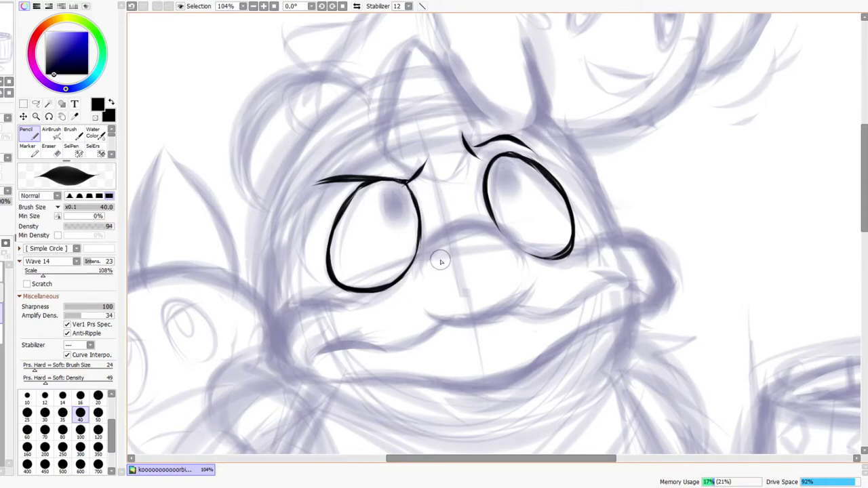
{"action": "mouse_move", "coordinate": [385, 210]}
{"action": "left_mouse_down"}
{"action": "mouse_move", "coordinate": [398, 190]}
{"action": "mouse_move", "coordinate": [403, 198]}
{"action": "left_mouse_up"}
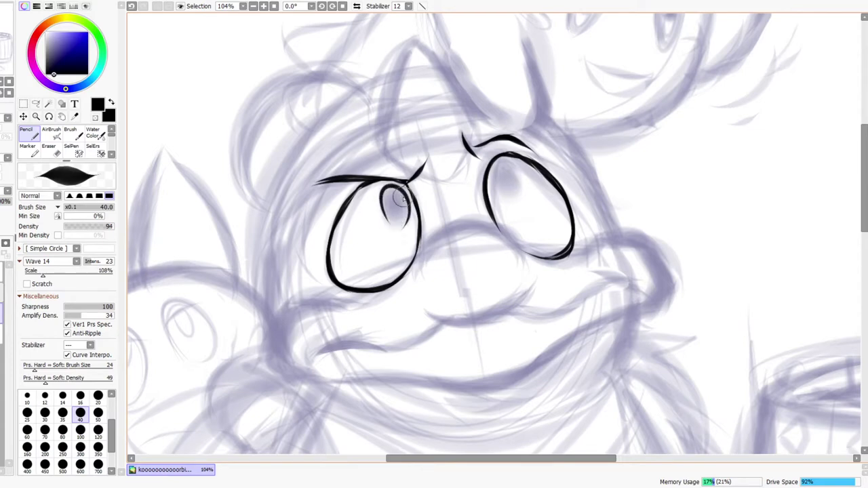
{"action": "key", "text": "ctrl+z"}
{"action": "key", "text": "ctrl+z"}
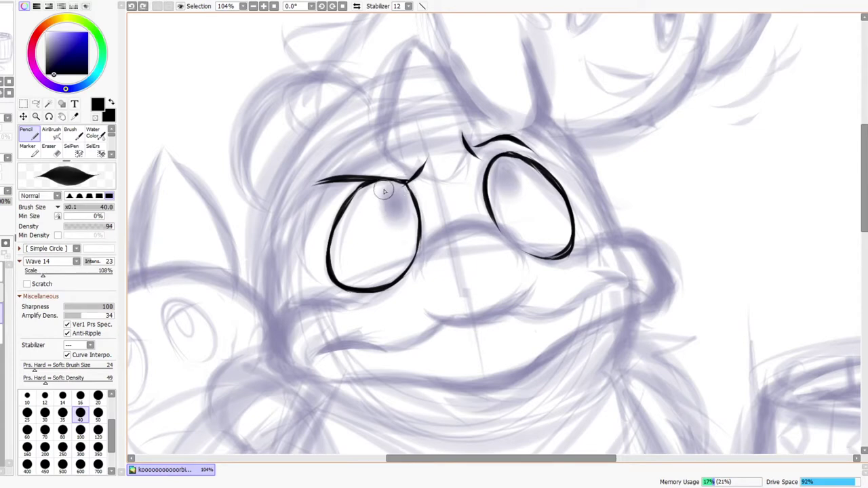
Ink a tall, narrow oval pupil near the upper inner edge of each of King Dedede's eyes
{"action": "key", "text": "ctrl+space"}
{"action": "left_click_drag", "start_coordinate": [392, 211], "coordinate": [394, 199]}
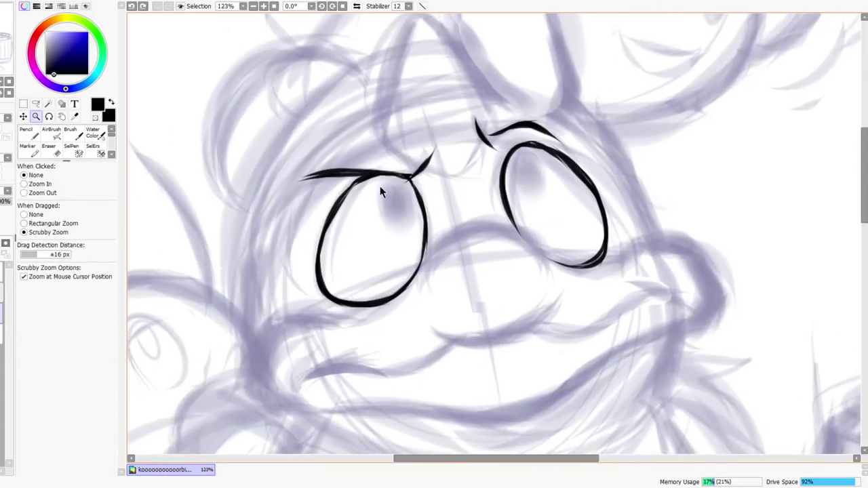
{"action": "mouse_move", "coordinate": [384, 231]}
{"action": "left_mouse_down"}
{"action": "mouse_move", "coordinate": [385, 178]}
{"action": "mouse_move", "coordinate": [415, 235]}
{"action": "left_mouse_up"}
{"action": "mouse_move", "coordinate": [414, 193]}
{"action": "left_mouse_down"}
{"action": "mouse_move", "coordinate": [394, 237]}
{"action": "mouse_move", "coordinate": [384, 228]}
{"action": "mouse_move", "coordinate": [395, 248]}
{"action": "mouse_move", "coordinate": [415, 216]}
{"action": "left_mouse_up"}
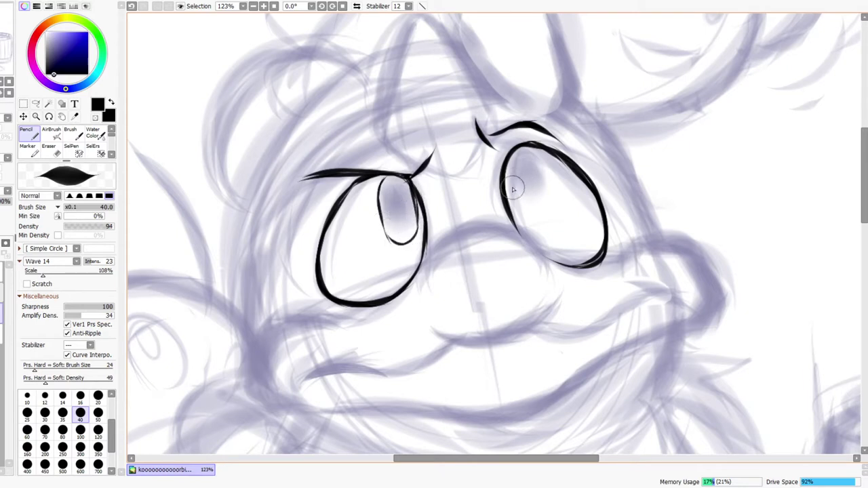
{"action": "mouse_move", "coordinate": [509, 169]}
{"action": "left_mouse_down"}
{"action": "mouse_move", "coordinate": [524, 215]}
{"action": "mouse_move", "coordinate": [512, 184]}
{"action": "mouse_move", "coordinate": [524, 204]}
{"action": "mouse_move", "coordinate": [545, 206]}
{"action": "left_mouse_up"}
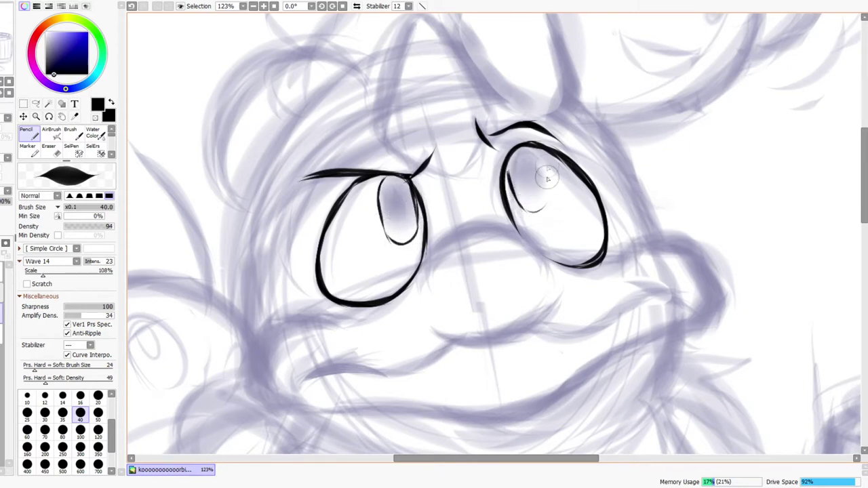
{"action": "mouse_move", "coordinate": [535, 145]}
{"action": "left_mouse_down"}
{"action": "mouse_move", "coordinate": [550, 204]}
{"action": "mouse_move", "coordinate": [520, 200]}
{"action": "mouse_move", "coordinate": [537, 213]}
{"action": "mouse_move", "coordinate": [549, 194]}
{"action": "left_mouse_up"}
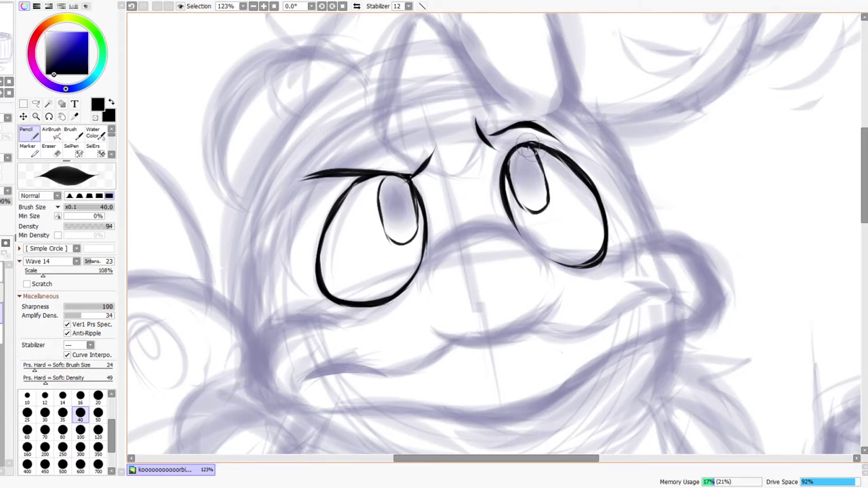
Ink a small curved highlight at the upper end of each pupil, replacing the first attempt
{"action": "left_click_drag", "start_coordinate": [395, 179], "coordinate": [410, 181]}
{"action": "left_click_drag", "start_coordinate": [519, 151], "coordinate": [536, 159]}
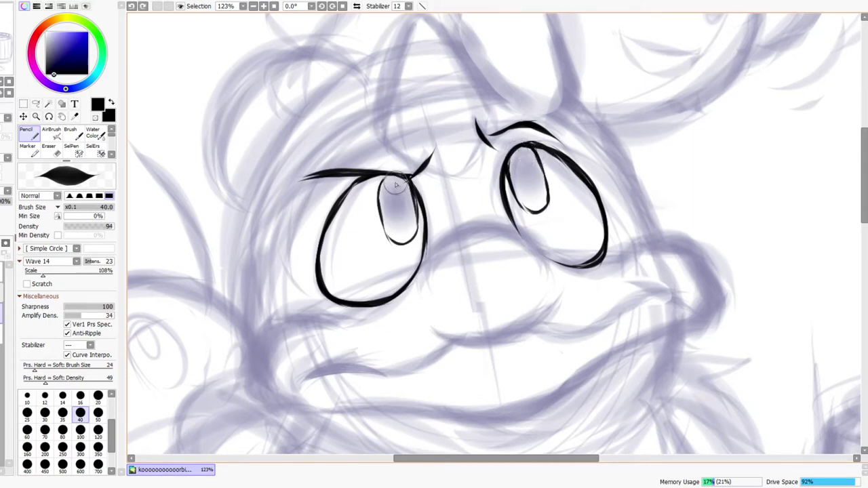
{"action": "left_click_drag", "start_coordinate": [393, 179], "coordinate": [409, 194]}
{"action": "left_click_drag", "start_coordinate": [524, 151], "coordinate": [537, 167]}
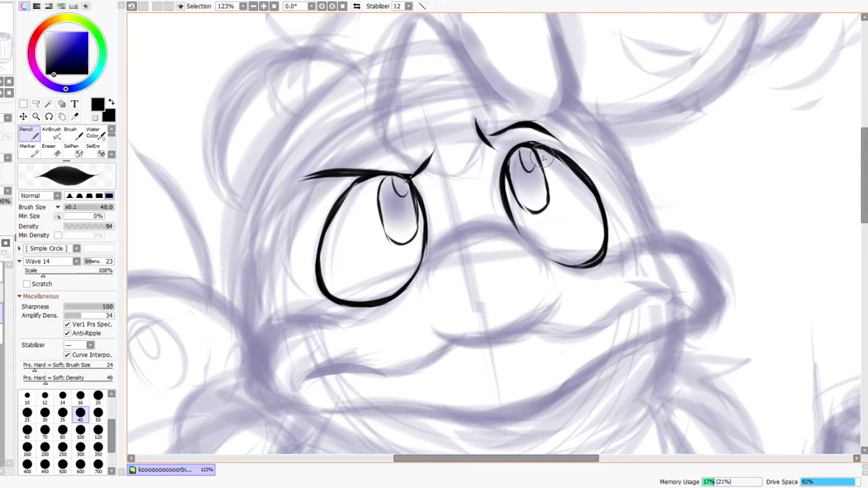
{"action": "key", "text": "z"}
{"action": "mouse_move", "coordinate": [571, 190]}
{"action": "left_mouse_down"}
{"action": "mouse_move", "coordinate": [556, 205]}
{"action": "mouse_move", "coordinate": [560, 198]}
{"action": "left_mouse_up"}
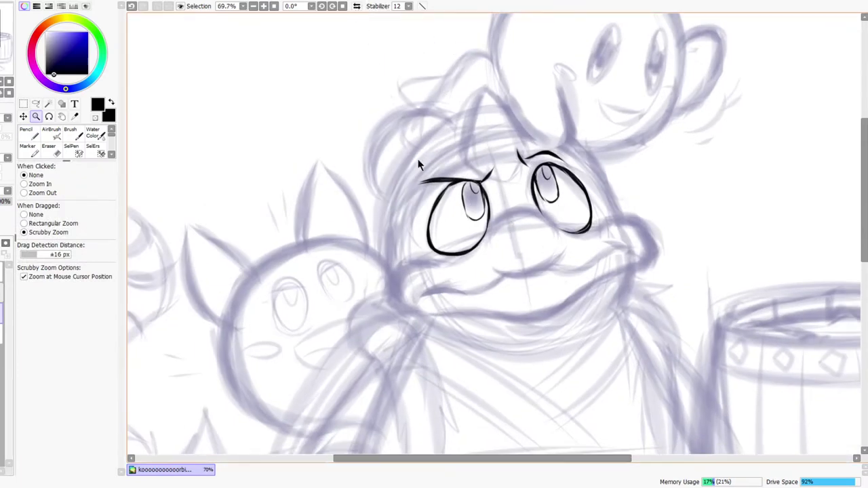
Ink a thick arched line between King Dedede's eyes for the top of the beak's central bump, working in a horizontally flipped view
{"action": "left_click_drag", "start_coordinate": [485, 235], "coordinate": [480, 234]}
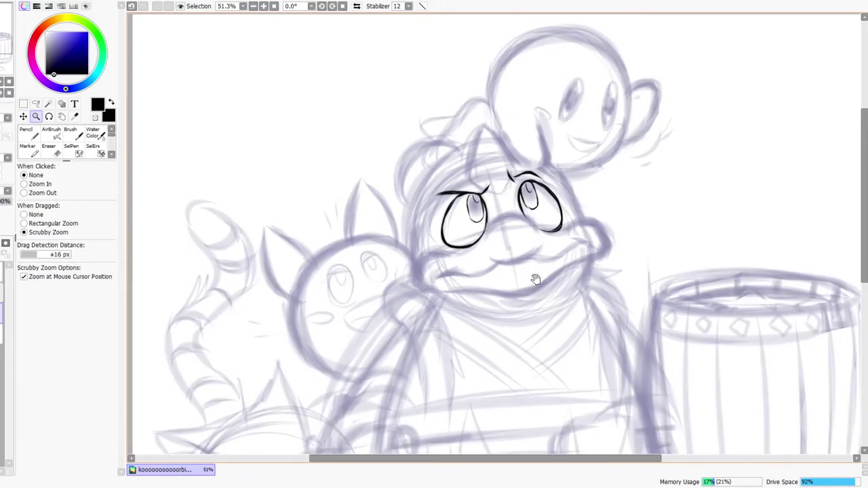
{"action": "left_click_drag", "start_coordinate": [533, 278], "coordinate": [492, 270]}
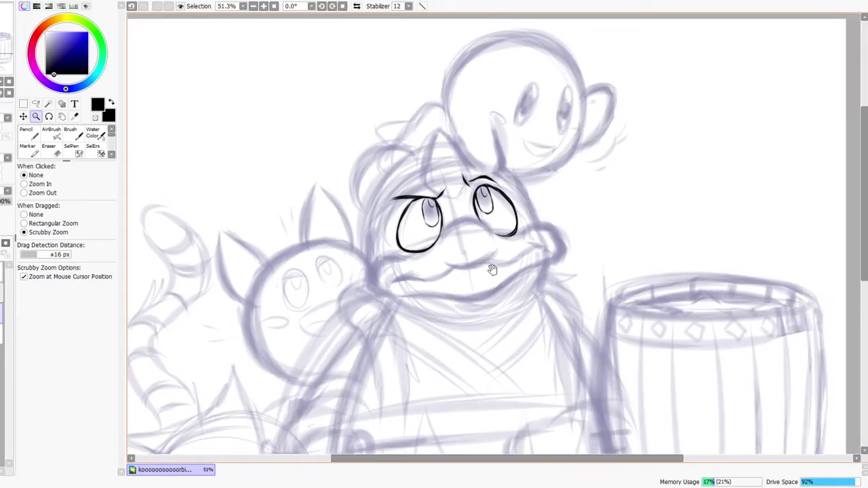
{"action": "left_click", "coordinate": [357, 7]}
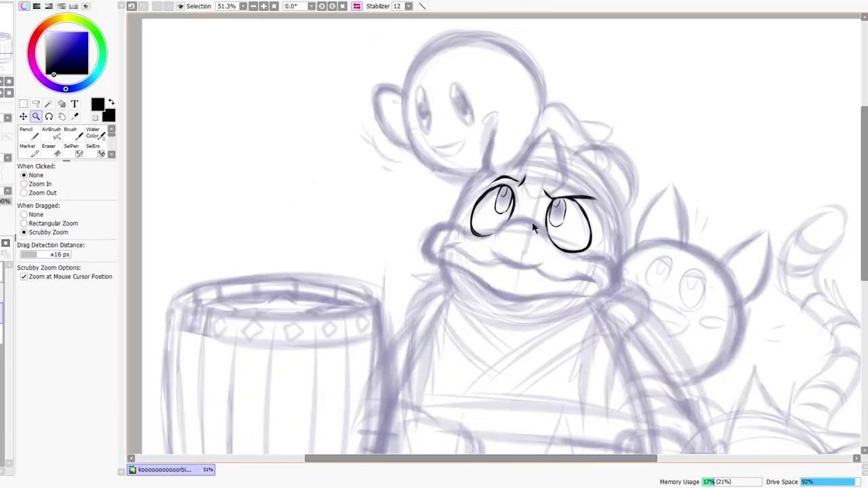
{"action": "left_click_drag", "start_coordinate": [532, 223], "coordinate": [568, 204]}
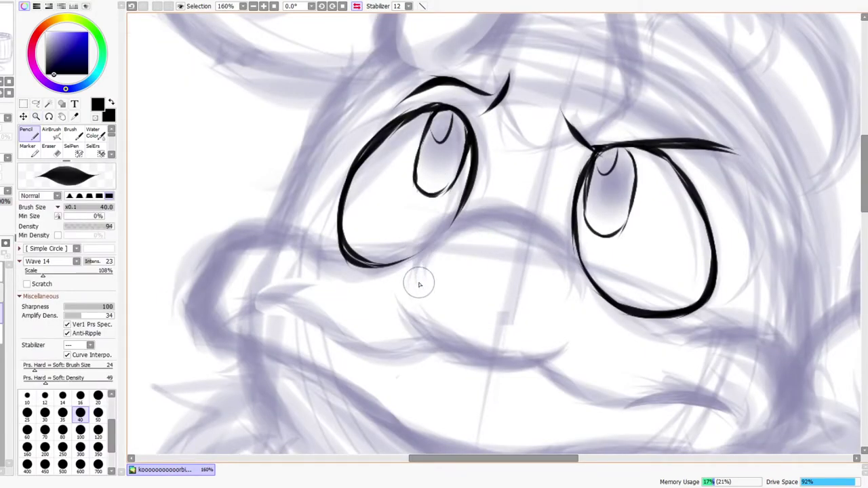
{"action": "mouse_move", "coordinate": [467, 224]}
{"action": "left_mouse_down"}
{"action": "mouse_move", "coordinate": [420, 272]}
{"action": "mouse_move", "coordinate": [472, 221]}
{"action": "left_mouse_up"}
{"action": "left_click_drag", "start_coordinate": [429, 250], "coordinate": [505, 218]}
{"action": "key", "text": "ctrl+z"}
{"action": "mouse_move", "coordinate": [421, 265]}
{"action": "left_mouse_down"}
{"action": "mouse_move", "coordinate": [467, 228]}
{"action": "mouse_move", "coordinate": [521, 221]}
{"action": "left_mouse_up"}
{"action": "mouse_move", "coordinate": [442, 229]}
{"action": "left_mouse_down"}
{"action": "mouse_move", "coordinate": [532, 229]}
{"action": "mouse_move", "coordinate": [578, 257]}
{"action": "left_mouse_up"}
Extend and thicken the left-hand end of the beak's arch beside the left-hand eye, with the canvas view unflipped
{"action": "left_click", "coordinate": [356, 8]}
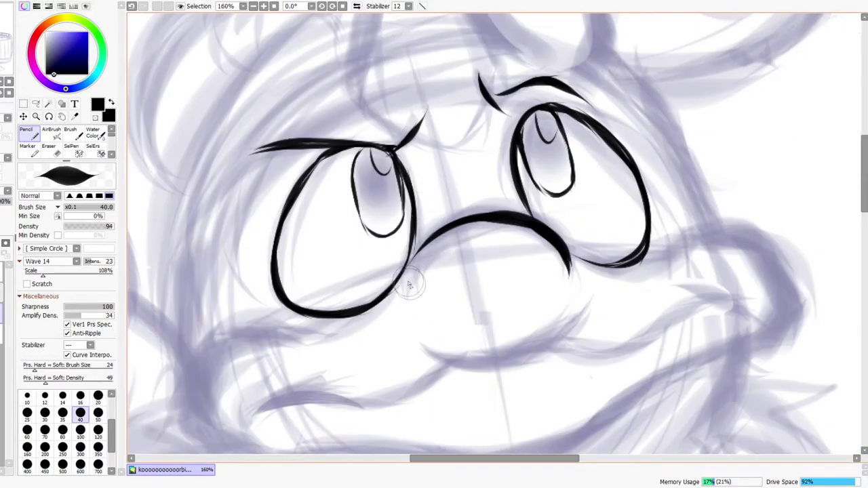
{"action": "mouse_move", "coordinate": [411, 290]}
{"action": "left_mouse_down"}
{"action": "mouse_move", "coordinate": [466, 233]}
{"action": "mouse_move", "coordinate": [424, 257]}
{"action": "mouse_move", "coordinate": [460, 223]}
{"action": "mouse_move", "coordinate": [482, 217]}
{"action": "left_mouse_up"}
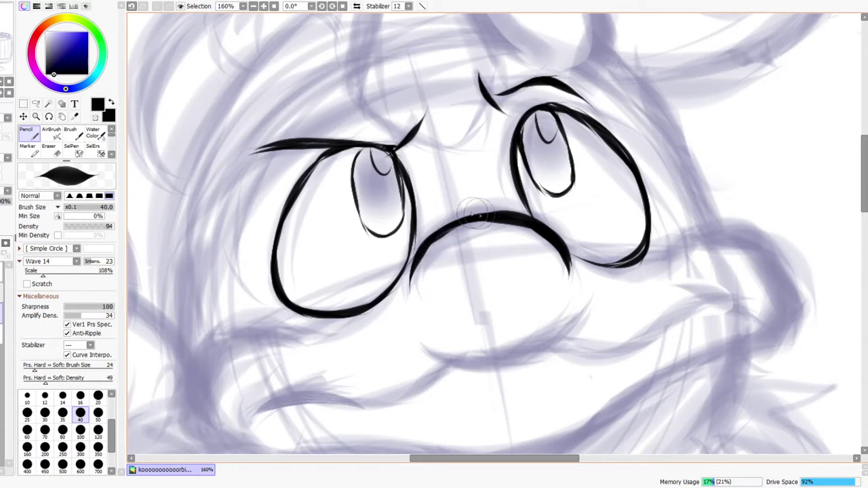
{"action": "left_click_drag", "start_coordinate": [407, 290], "coordinate": [432, 245]}
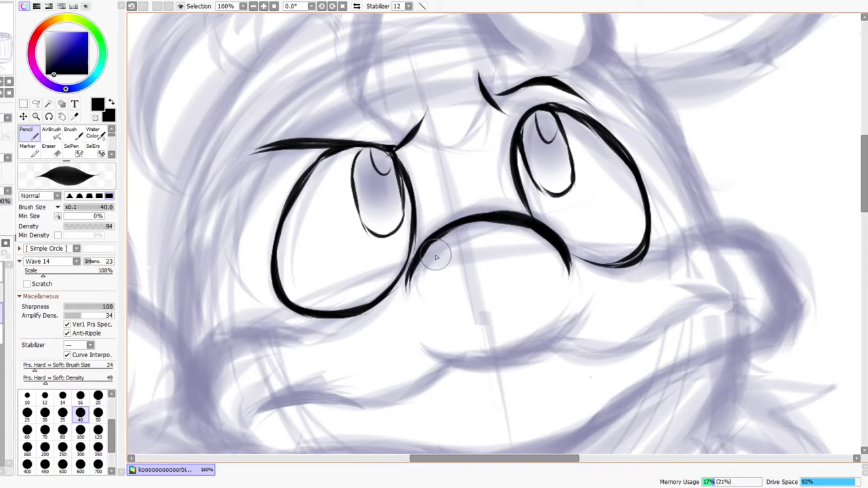
{"action": "left_click_drag", "start_coordinate": [406, 292], "coordinate": [439, 234]}
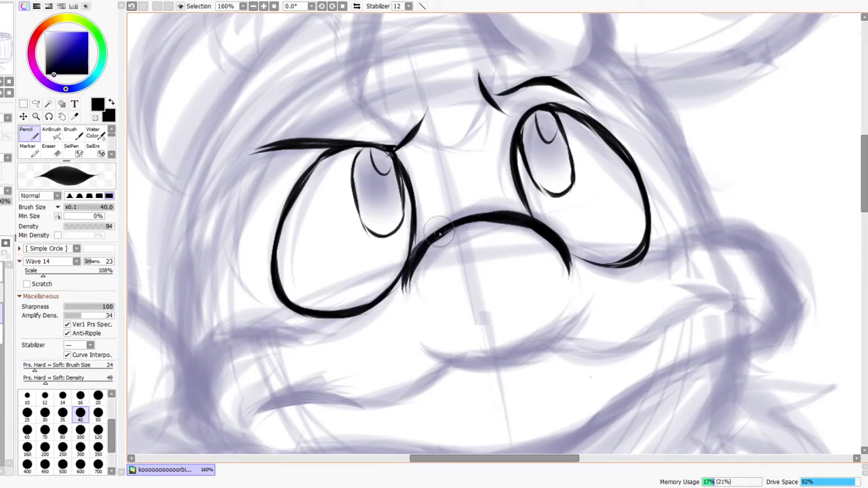
{"action": "left_click", "coordinate": [359, 8]}
{"action": "left_click", "coordinate": [358, 8]}
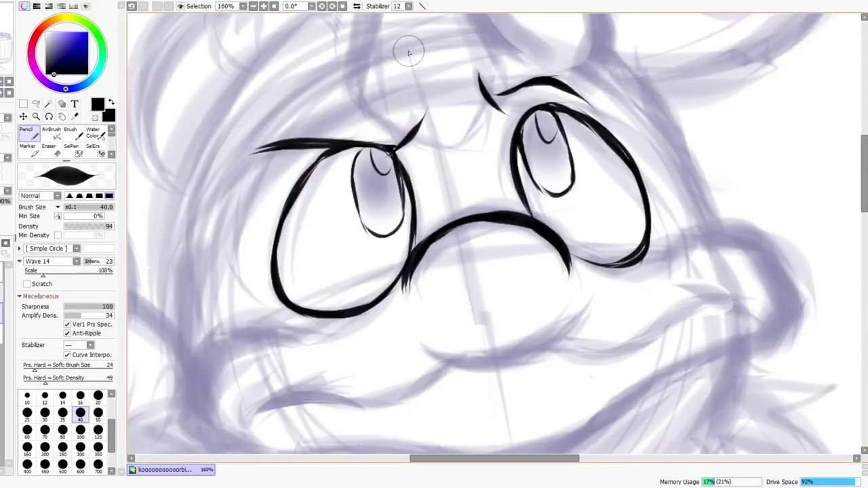
Ink the curved lower edge of the beak's central bump, flipping the view horizontally for the strokes
{"action": "left_click", "coordinate": [357, 6]}
{"action": "mouse_move", "coordinate": [400, 311]}
{"action": "left_mouse_down"}
{"action": "mouse_move", "coordinate": [456, 356]}
{"action": "mouse_move", "coordinate": [451, 342]}
{"action": "mouse_move", "coordinate": [421, 327]}
{"action": "mouse_move", "coordinate": [537, 356]}
{"action": "left_mouse_up"}
{"action": "mouse_move", "coordinate": [450, 346]}
{"action": "left_mouse_down"}
{"action": "mouse_move", "coordinate": [530, 363]}
{"action": "mouse_move", "coordinate": [559, 351]}
{"action": "left_mouse_up"}
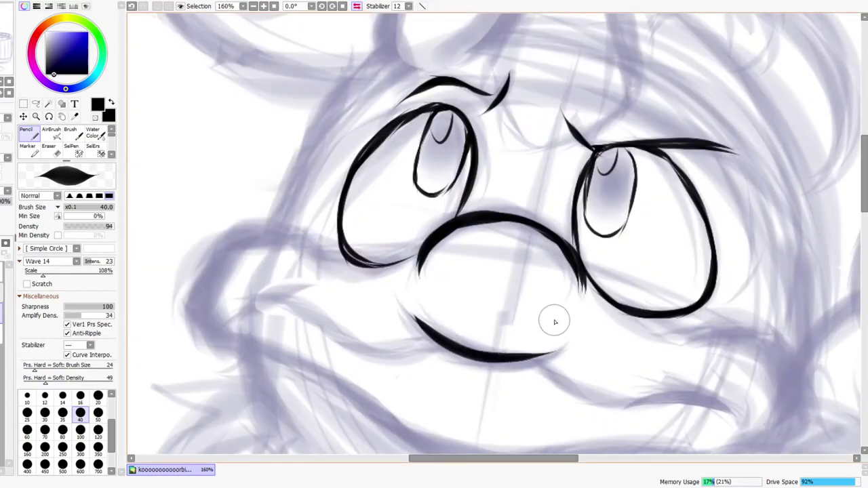
{"action": "left_click", "coordinate": [356, 6]}
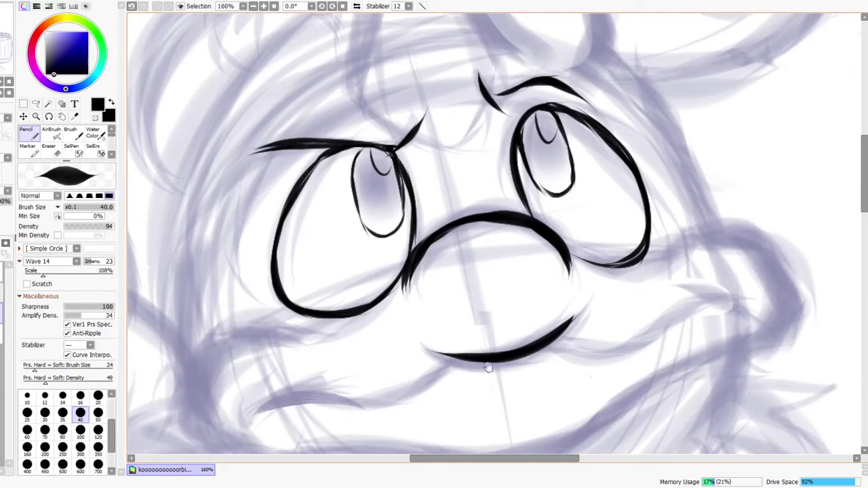
Ink the wavy left-hand mouth line with its corner crease and join it to the beak's central bump
{"action": "left_click_drag", "start_coordinate": [419, 399], "coordinate": [461, 346]}
{"action": "left_click_drag", "start_coordinate": [377, 371], "coordinate": [397, 384]}
{"action": "mouse_move", "coordinate": [314, 390]}
{"action": "left_mouse_down"}
{"action": "mouse_move", "coordinate": [335, 345]}
{"action": "mouse_move", "coordinate": [359, 359]}
{"action": "mouse_move", "coordinate": [330, 361]}
{"action": "mouse_move", "coordinate": [399, 362]}
{"action": "mouse_move", "coordinate": [501, 327]}
{"action": "mouse_move", "coordinate": [494, 336]}
{"action": "left_mouse_up"}
{"action": "left_click_drag", "start_coordinate": [494, 332], "coordinate": [511, 320]}
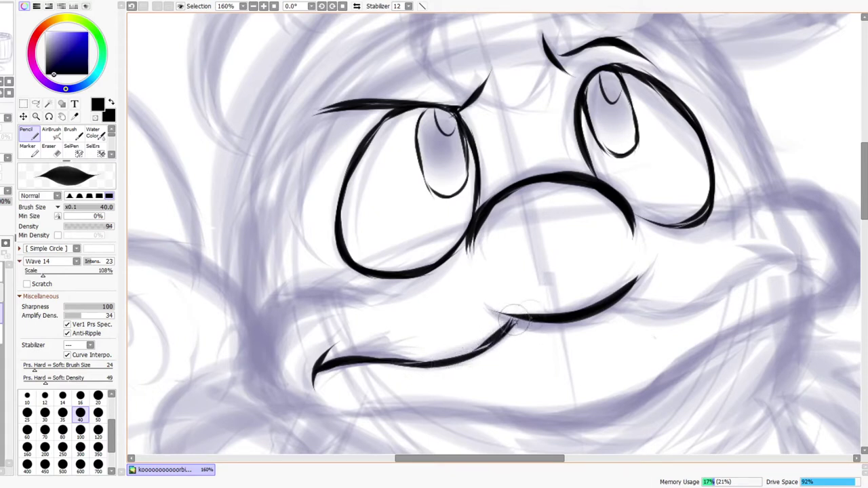
{"action": "left_click_drag", "start_coordinate": [468, 357], "coordinate": [505, 323]}
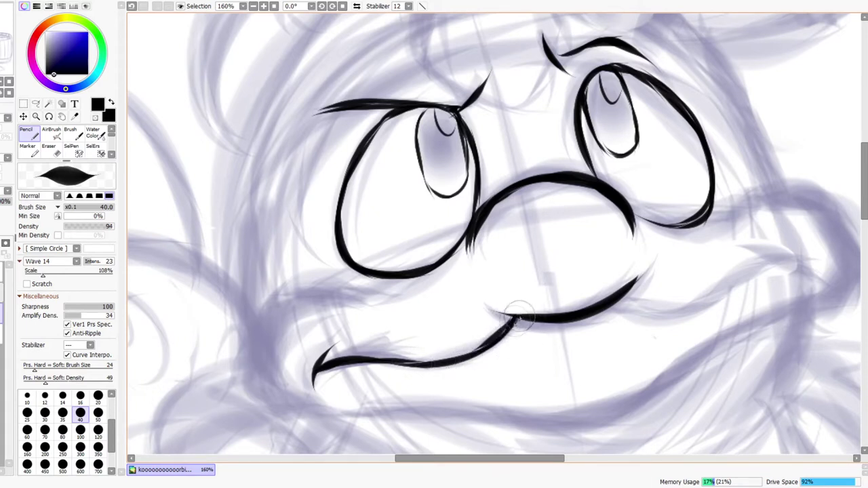
Ink the right-hand mouth line from the central bump to the corner and add its short pointed crease
{"action": "left_click_drag", "start_coordinate": [656, 335], "coordinate": [578, 344]}
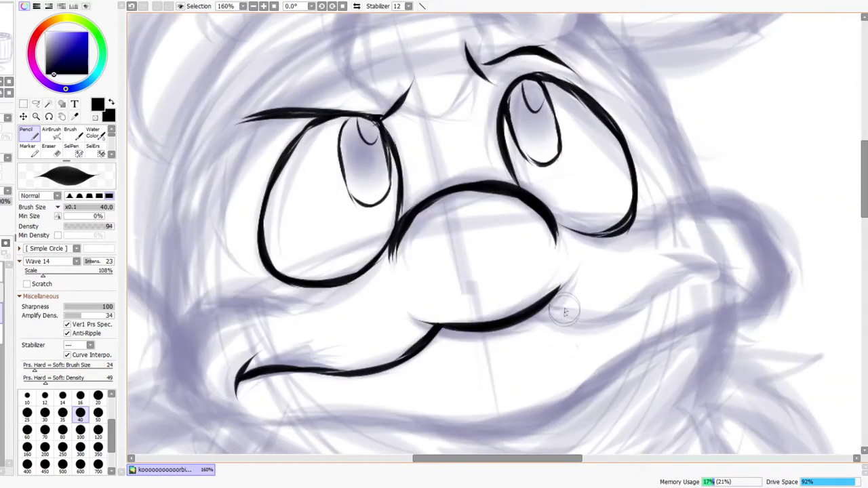
{"action": "mouse_move", "coordinate": [539, 309]}
{"action": "left_mouse_down"}
{"action": "mouse_move", "coordinate": [591, 317]}
{"action": "mouse_move", "coordinate": [598, 330]}
{"action": "mouse_move", "coordinate": [637, 313]}
{"action": "left_mouse_up"}
{"action": "left_click_drag", "start_coordinate": [573, 325], "coordinate": [627, 315]}
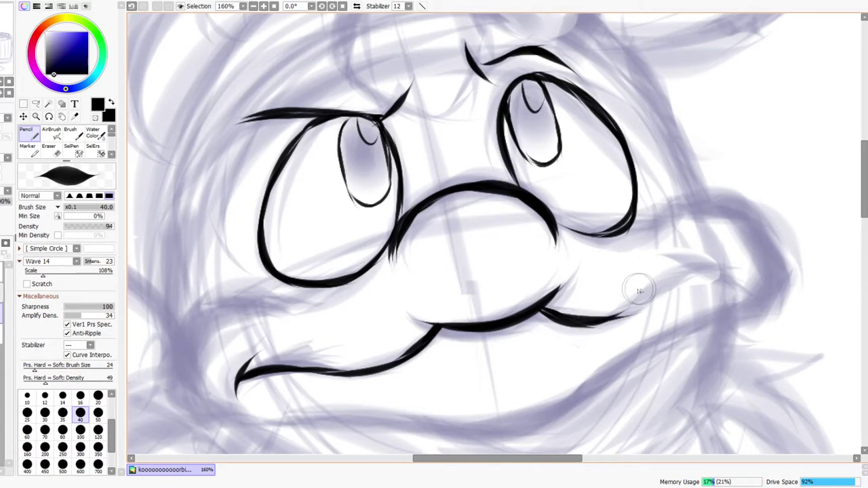
{"action": "mouse_move", "coordinate": [579, 329]}
{"action": "left_mouse_down"}
{"action": "mouse_move", "coordinate": [604, 329]}
{"action": "mouse_move", "coordinate": [639, 306]}
{"action": "left_mouse_up"}
{"action": "key", "text": "ctrl+z"}
{"action": "left_click_drag", "start_coordinate": [576, 325], "coordinate": [732, 272]}
{"action": "left_click_drag", "start_coordinate": [678, 260], "coordinate": [725, 280]}
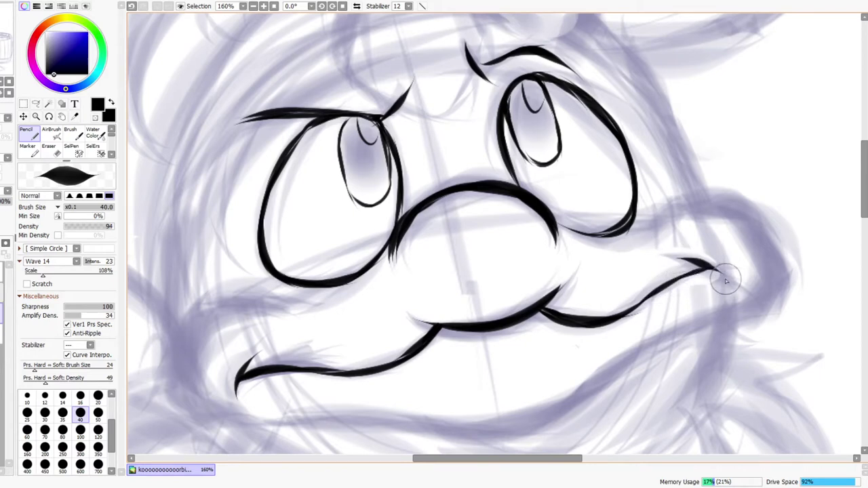
{"action": "left_click", "coordinate": [356, 6]}
{"action": "left_click_drag", "start_coordinate": [265, 277], "coordinate": [269, 274]}
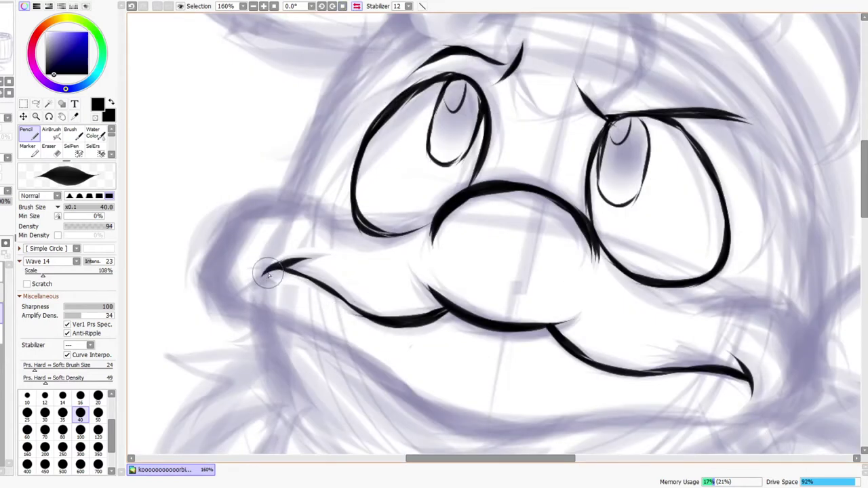
{"action": "left_click", "coordinate": [357, 6]}
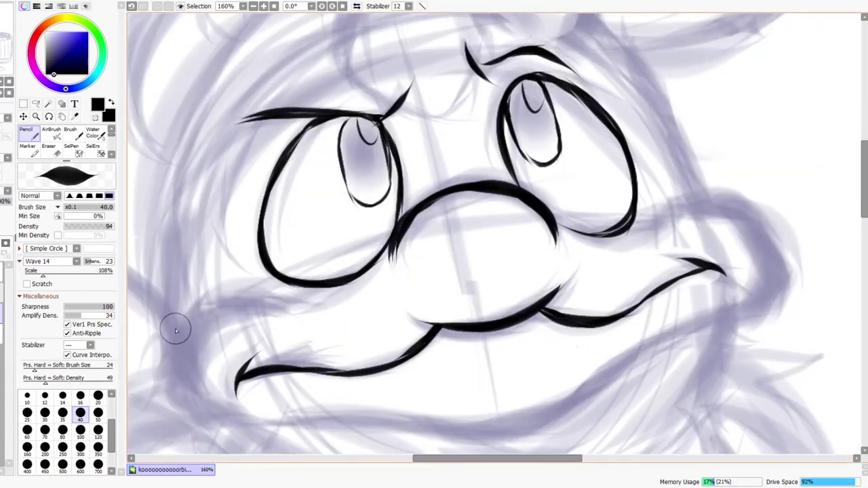
Ink the beak's upper left outline, curving around its rounded end and joining it beneath the left-hand eye
{"action": "mouse_move", "coordinate": [182, 393]}
{"action": "left_mouse_down"}
{"action": "mouse_move", "coordinate": [245, 359]}
{"action": "mouse_move", "coordinate": [324, 342]}
{"action": "left_mouse_up"}
{"action": "left_click_drag", "start_coordinate": [312, 281], "coordinate": [321, 339]}
{"action": "mouse_move", "coordinate": [307, 302]}
{"action": "left_mouse_down"}
{"action": "mouse_move", "coordinate": [327, 266]}
{"action": "mouse_move", "coordinate": [371, 242]}
{"action": "mouse_move", "coordinate": [394, 249]}
{"action": "left_mouse_up"}
{"action": "mouse_move", "coordinate": [317, 279]}
{"action": "left_mouse_down"}
{"action": "mouse_move", "coordinate": [451, 283]}
{"action": "mouse_move", "coordinate": [427, 236]}
{"action": "mouse_move", "coordinate": [384, 247]}
{"action": "mouse_move", "coordinate": [462, 217]}
{"action": "left_mouse_up"}
{"action": "mouse_move", "coordinate": [402, 246]}
{"action": "left_mouse_down"}
{"action": "mouse_move", "coordinate": [439, 248]}
{"action": "mouse_move", "coordinate": [481, 210]}
{"action": "left_mouse_up"}
{"action": "mouse_move", "coordinate": [452, 239]}
{"action": "left_mouse_down"}
{"action": "mouse_move", "coordinate": [492, 221]}
{"action": "mouse_move", "coordinate": [504, 191]}
{"action": "left_mouse_up"}
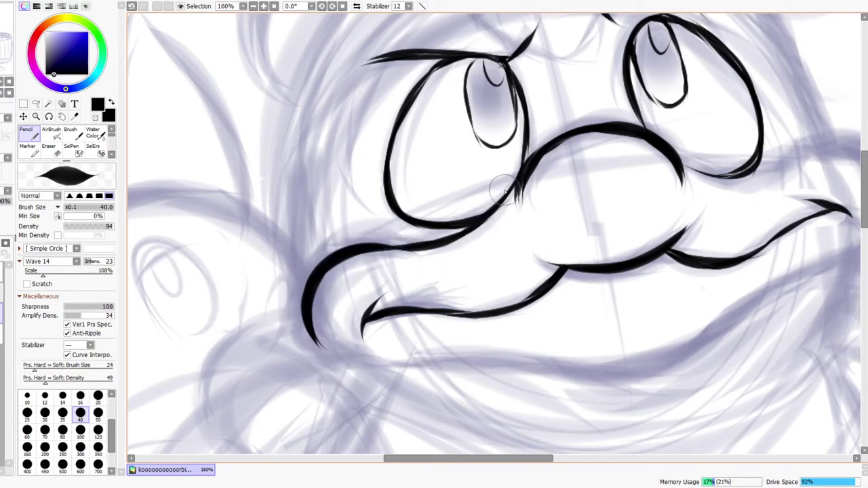
Ink the beak's upper edge beneath the right-hand eye, replacing the first attempt
{"action": "left_click_drag", "start_coordinate": [740, 141], "coordinate": [593, 269]}
{"action": "mouse_move", "coordinate": [536, 202]}
{"action": "left_mouse_down"}
{"action": "mouse_move", "coordinate": [594, 228]}
{"action": "mouse_move", "coordinate": [645, 195]}
{"action": "left_mouse_up"}
{"action": "key", "text": "ctrl+z"}
{"action": "left_click_drag", "start_coordinate": [536, 197], "coordinate": [643, 189]}
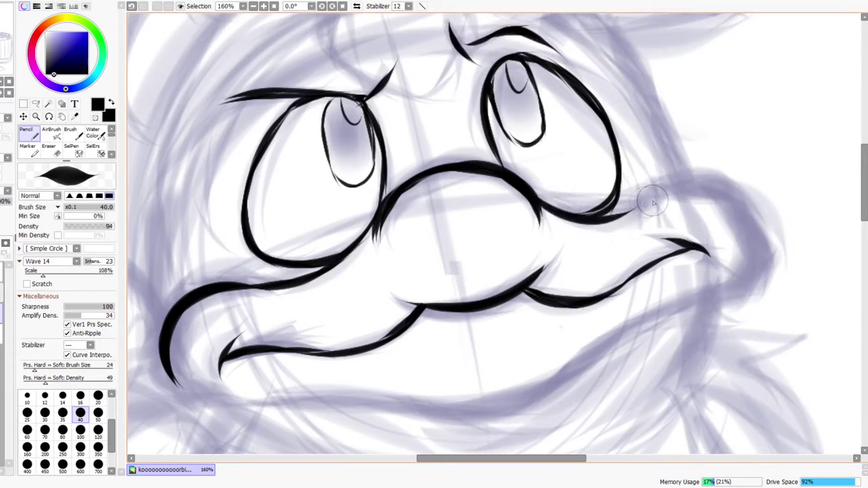
Ink the rounded right-hand end of the beak in a flipped view and connect it to the upper edge
{"action": "left_click", "coordinate": [356, 7]}
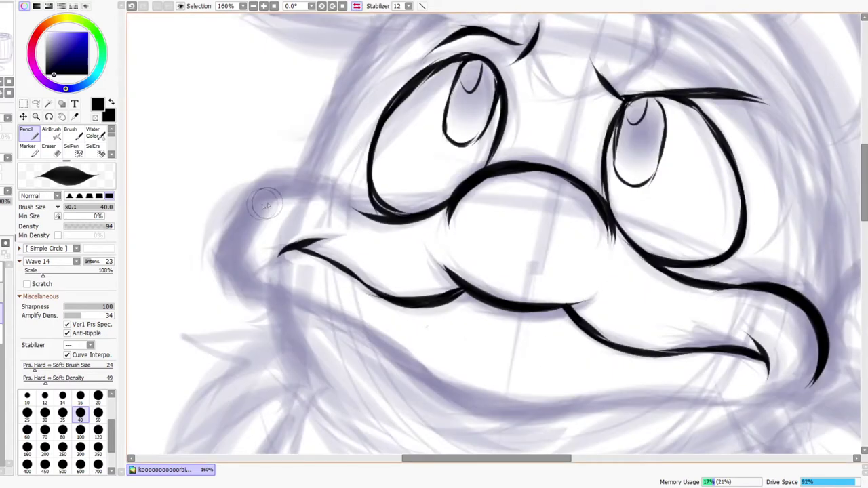
{"action": "mouse_move", "coordinate": [229, 248]}
{"action": "left_mouse_down"}
{"action": "mouse_move", "coordinate": [248, 211]}
{"action": "mouse_move", "coordinate": [272, 195]}
{"action": "left_mouse_up"}
{"action": "mouse_move", "coordinate": [238, 223]}
{"action": "left_mouse_down"}
{"action": "mouse_move", "coordinate": [256, 198]}
{"action": "mouse_move", "coordinate": [274, 220]}
{"action": "mouse_move", "coordinate": [320, 188]}
{"action": "left_mouse_up"}
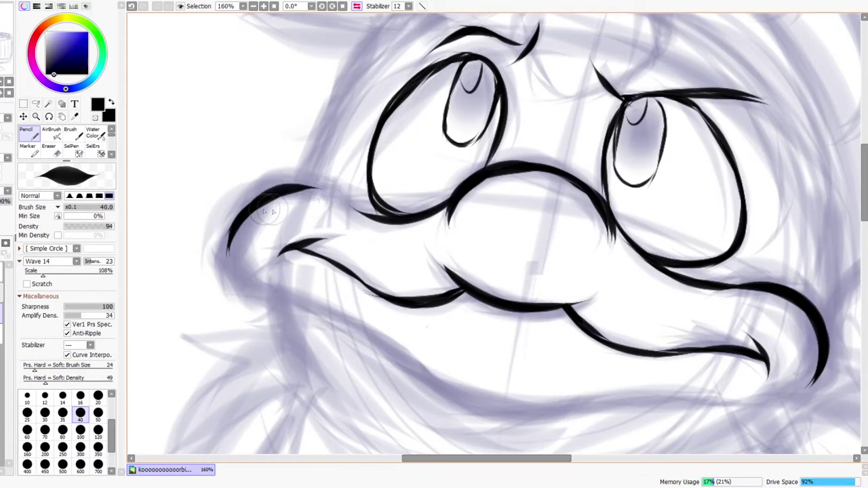
{"action": "mouse_move", "coordinate": [227, 235]}
{"action": "left_mouse_down"}
{"action": "mouse_move", "coordinate": [305, 188]}
{"action": "mouse_move", "coordinate": [237, 216]}
{"action": "mouse_move", "coordinate": [316, 214]}
{"action": "mouse_move", "coordinate": [264, 195]}
{"action": "mouse_move", "coordinate": [322, 202]}
{"action": "mouse_move", "coordinate": [348, 203]}
{"action": "left_mouse_up"}
{"action": "left_click_drag", "start_coordinate": [305, 185], "coordinate": [352, 209]}
{"action": "mouse_move", "coordinate": [243, 292]}
{"action": "left_mouse_down"}
{"action": "mouse_move", "coordinate": [235, 228]}
{"action": "mouse_move", "coordinate": [239, 282]}
{"action": "mouse_move", "coordinate": [254, 219]}
{"action": "left_mouse_up"}
{"action": "left_click", "coordinate": [356, 6]}
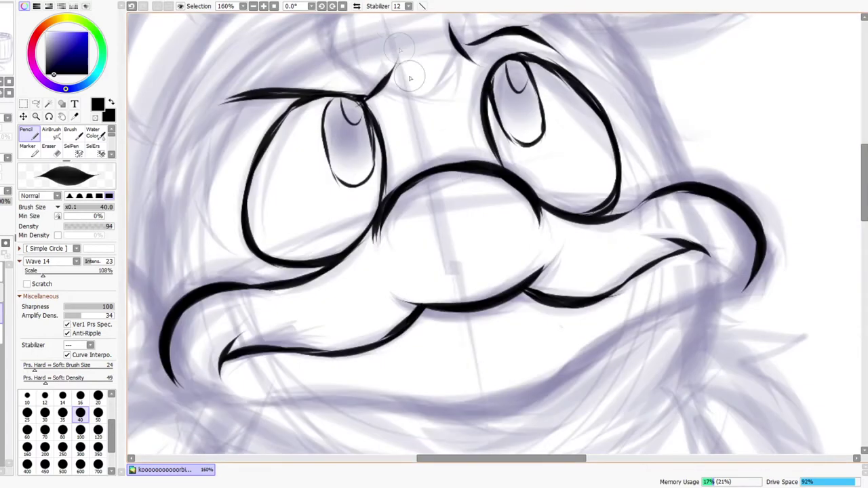
Ink the beak's lower left corner and its lower edge from the centre upward to the right, replacing the first central stroke
{"action": "left_click_drag", "start_coordinate": [180, 377], "coordinate": [298, 395]}
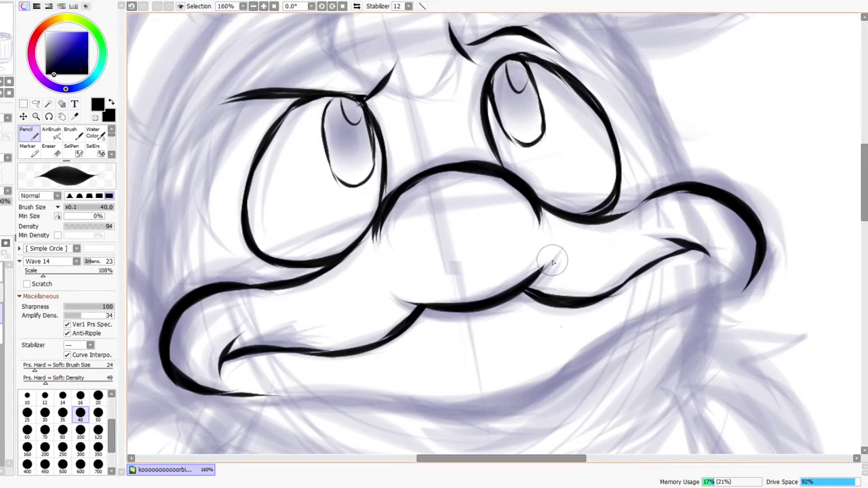
{"action": "scroll", "coordinate": [553, 368], "scroll_direction": "down", "scroll_amount": 1}
{"action": "mouse_move", "coordinate": [451, 381]}
{"action": "left_mouse_down"}
{"action": "mouse_move", "coordinate": [529, 358]}
{"action": "mouse_move", "coordinate": [553, 331]}
{"action": "left_mouse_up"}
{"action": "key", "text": "ctrl+z"}
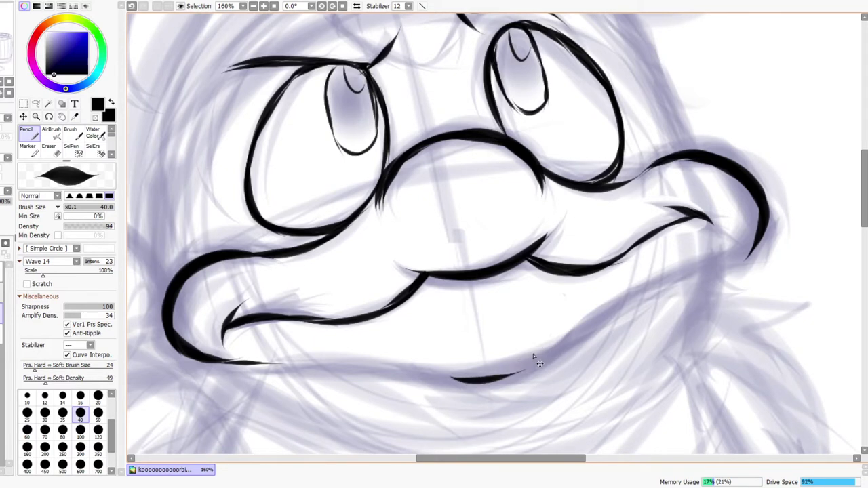
{"action": "left_click_drag", "start_coordinate": [422, 373], "coordinate": [545, 345]}
{"action": "mouse_move", "coordinate": [474, 379]}
{"action": "left_mouse_down"}
{"action": "mouse_move", "coordinate": [548, 361]}
{"action": "mouse_move", "coordinate": [575, 324]}
{"action": "left_mouse_up"}
{"action": "mouse_move", "coordinate": [540, 361]}
{"action": "left_mouse_down"}
{"action": "mouse_move", "coordinate": [618, 307]}
{"action": "mouse_move", "coordinate": [676, 279]}
{"action": "left_mouse_up"}
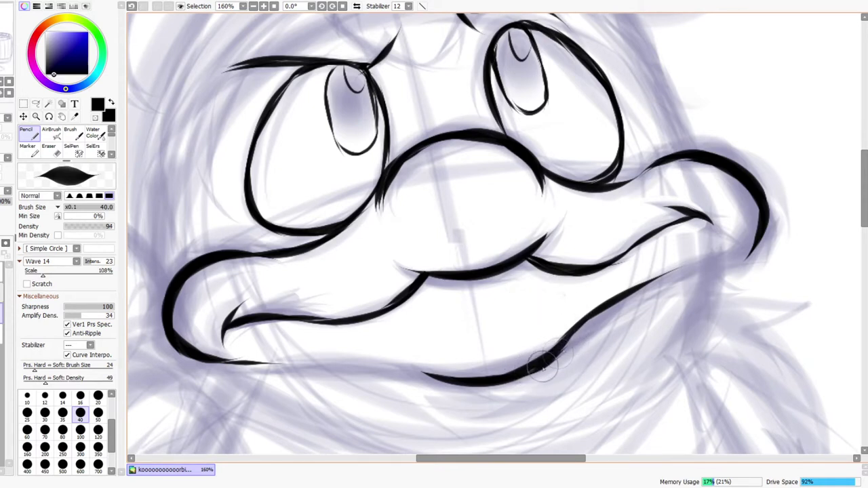
Thicken the beak's lower right edge, join it around the right-hand end, and close the gap at the lower left in a flipped view
{"action": "left_click_drag", "start_coordinate": [522, 377], "coordinate": [587, 338]}
{"action": "left_click_drag", "start_coordinate": [587, 339], "coordinate": [746, 254]}
{"action": "left_click_drag", "start_coordinate": [765, 217], "coordinate": [713, 249]}
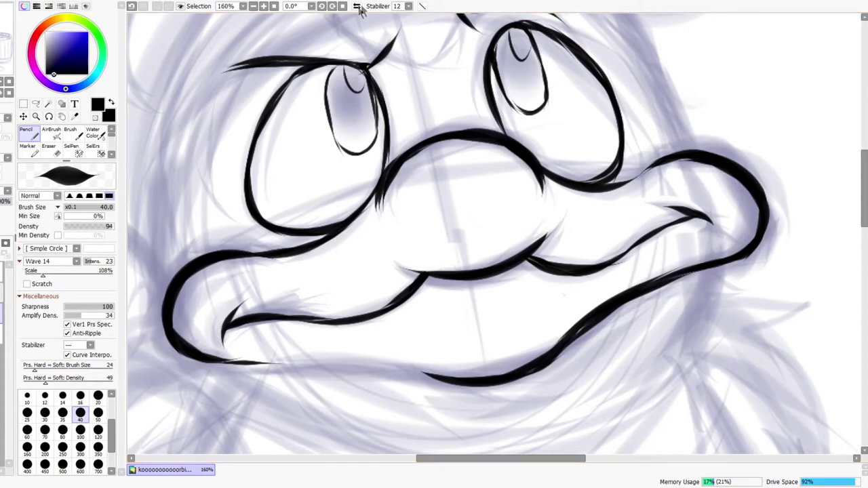
{"action": "left_click", "coordinate": [356, 7]}
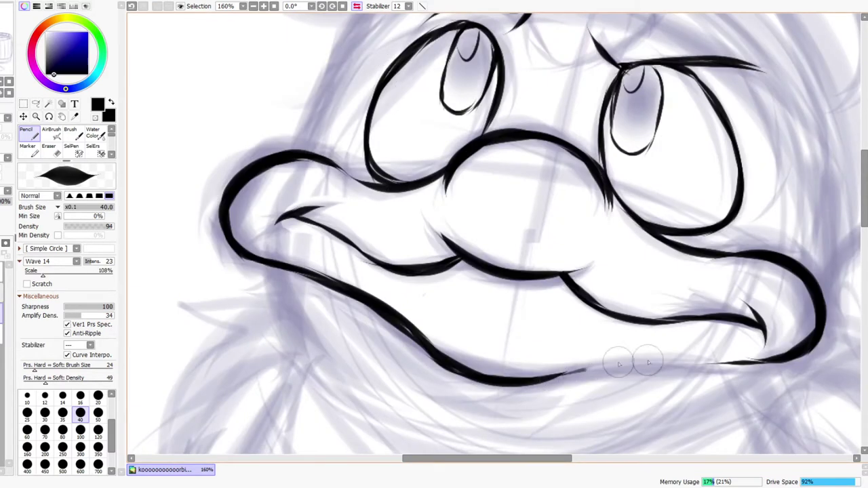
{"action": "left_click_drag", "start_coordinate": [656, 364], "coordinate": [754, 348]}
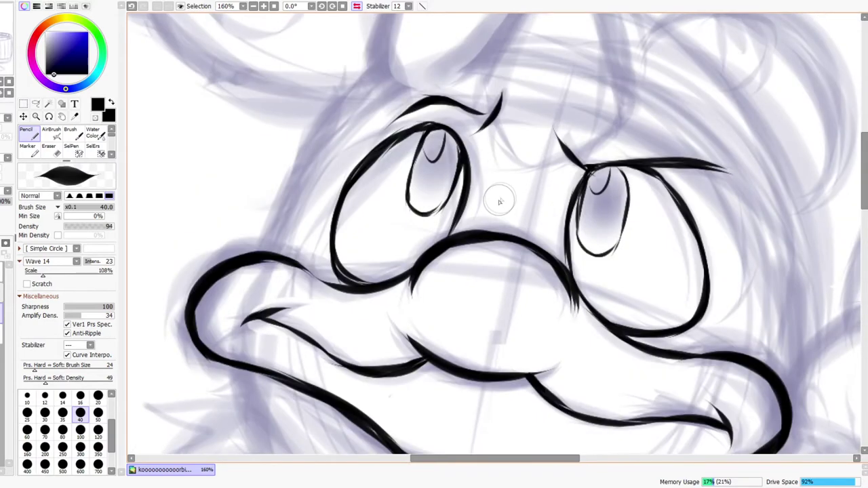
Ink the curved side of the face beyond the right-hand eye and erase the part overlapping the beak
{"action": "key", "text": "z"}
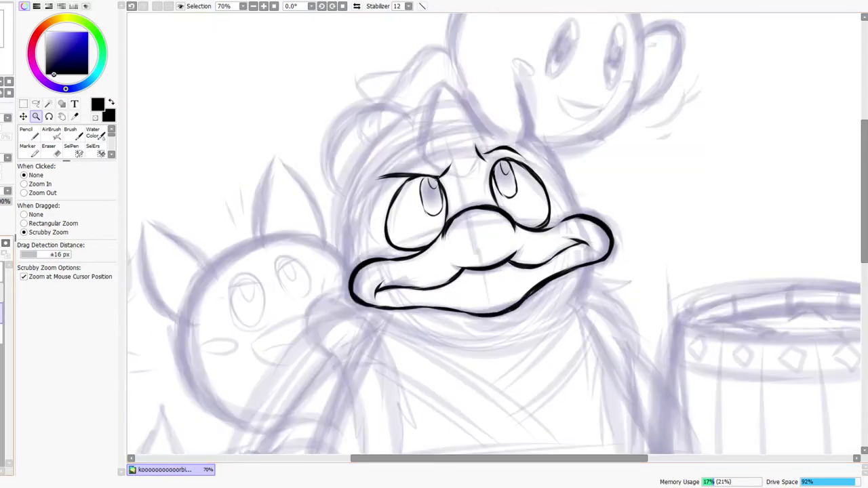
{"action": "mouse_move", "coordinate": [566, 179]}
{"action": "left_mouse_down"}
{"action": "mouse_move", "coordinate": [580, 166]}
{"action": "mouse_move", "coordinate": [575, 245]}
{"action": "left_mouse_up"}
{"action": "key", "text": "n"}
{"action": "left_click_drag", "start_coordinate": [536, 175], "coordinate": [587, 297]}
{"action": "key", "text": "ctrl+z"}
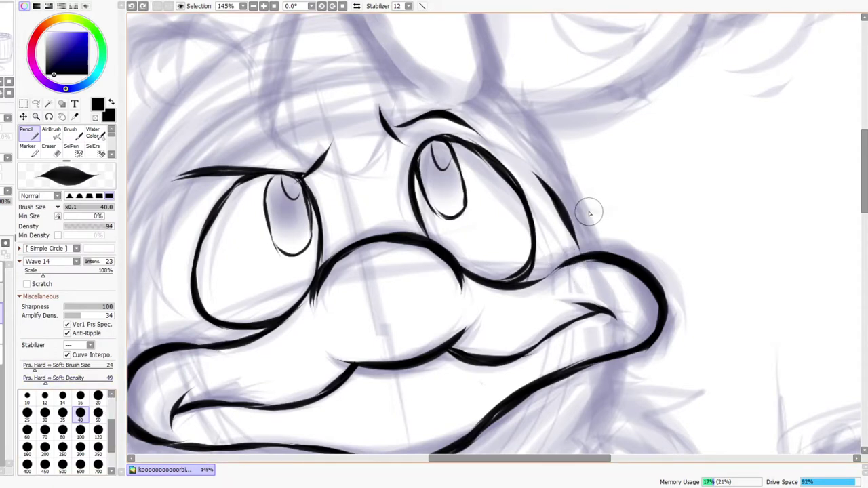
{"action": "left_click_drag", "start_coordinate": [539, 177], "coordinate": [590, 297]}
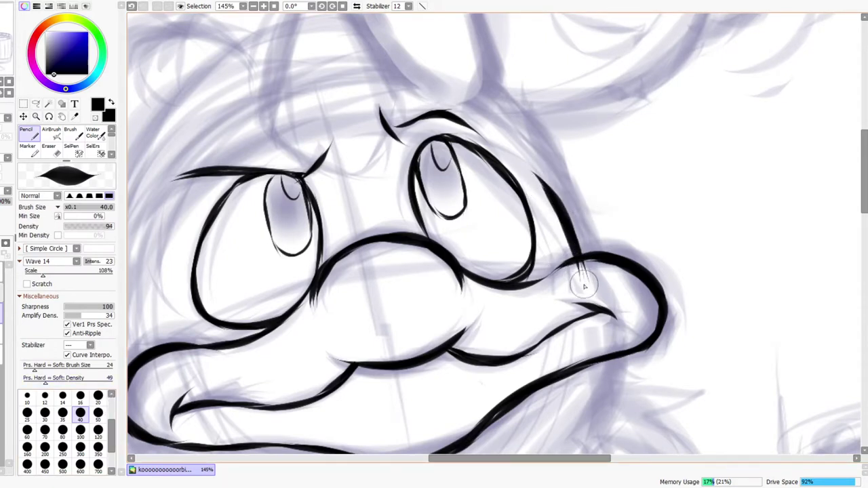
{"action": "key", "text": "e"}
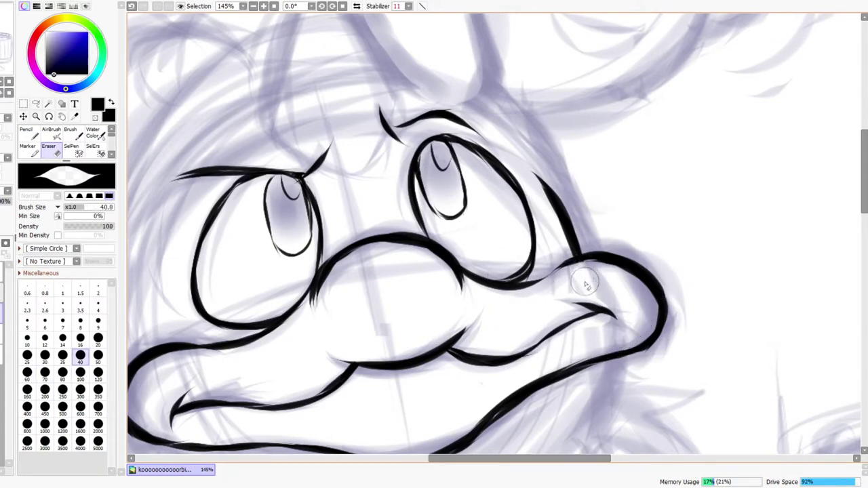
{"action": "mouse_move", "coordinate": [379, 306]}
{"action": "left_mouse_down"}
{"action": "mouse_move", "coordinate": [518, 302]}
{"action": "mouse_move", "coordinate": [618, 288]}
{"action": "left_mouse_up"}
{"action": "left_click_drag", "start_coordinate": [445, 259], "coordinate": [420, 350]}
Ink the left-hand inner face curve from the beak's end up over the left-hand eye with the Pencil
{"action": "key", "text": "n"}
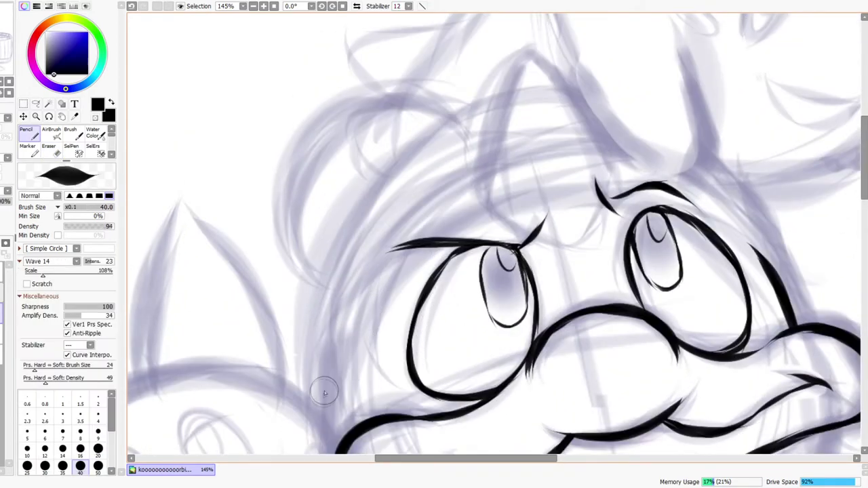
{"action": "left_click_drag", "start_coordinate": [319, 407], "coordinate": [397, 272]}
{"action": "left_click_drag", "start_coordinate": [471, 218], "coordinate": [475, 216]}
{"action": "mouse_move", "coordinate": [353, 328]}
{"action": "left_mouse_down"}
{"action": "mouse_move", "coordinate": [377, 290]}
{"action": "mouse_move", "coordinate": [505, 211]}
{"action": "left_mouse_up"}
Ink the inner face curve and the parallel hat-band curve above the left-hand eye, and erase their overlong upper ends
{"action": "mouse_move", "coordinate": [308, 351]}
{"action": "left_mouse_down"}
{"action": "mouse_move", "coordinate": [381, 236]}
{"action": "mouse_move", "coordinate": [437, 193]}
{"action": "left_mouse_up"}
{"action": "mouse_move", "coordinate": [317, 330]}
{"action": "left_mouse_down"}
{"action": "mouse_move", "coordinate": [331, 304]}
{"action": "mouse_move", "coordinate": [462, 183]}
{"action": "left_mouse_up"}
{"action": "left_click_drag", "start_coordinate": [316, 328], "coordinate": [491, 175]}
{"action": "mouse_move", "coordinate": [371, 264]}
{"action": "left_mouse_down"}
{"action": "mouse_move", "coordinate": [388, 245]}
{"action": "mouse_move", "coordinate": [507, 177]}
{"action": "left_mouse_up"}
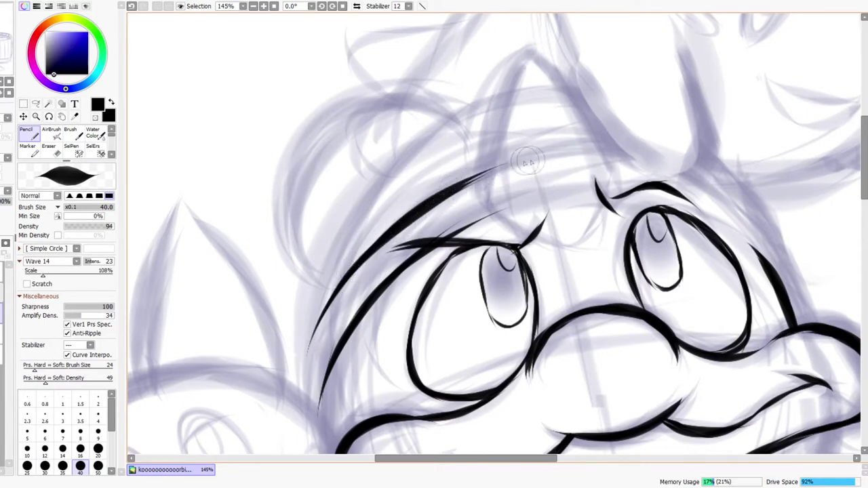
{"action": "key", "text": "e"}
{"action": "left_click_drag", "start_coordinate": [500, 200], "coordinate": [510, 209]}
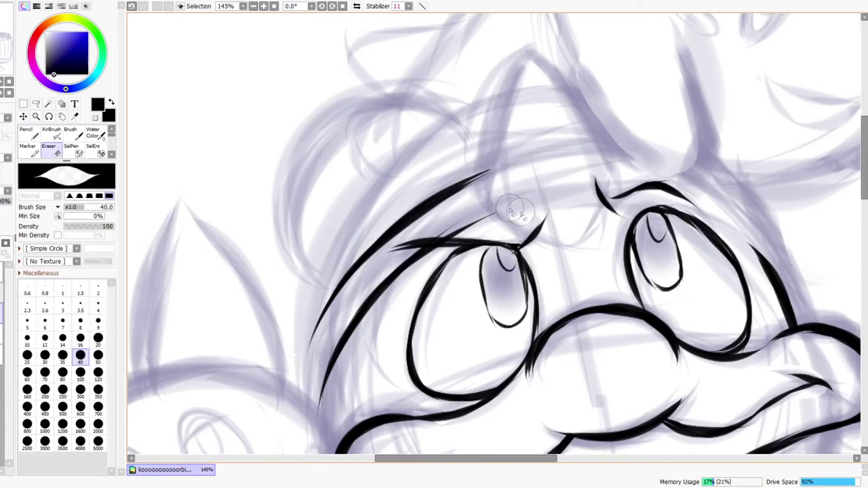
{"action": "left_click_drag", "start_coordinate": [667, 200], "coordinate": [606, 233]}
Ink the hat band's lower and outer curves over the other eye in a mirrored view, and erase the outer curve's overlong upper end
{"action": "left_click", "coordinate": [360, 7]}
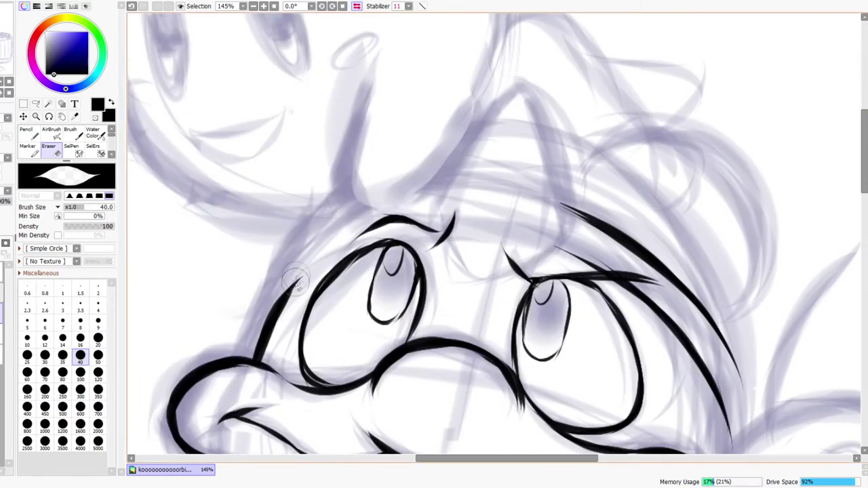
{"action": "key", "text": "n"}
{"action": "left_click_drag", "start_coordinate": [411, 224], "coordinate": [320, 258]}
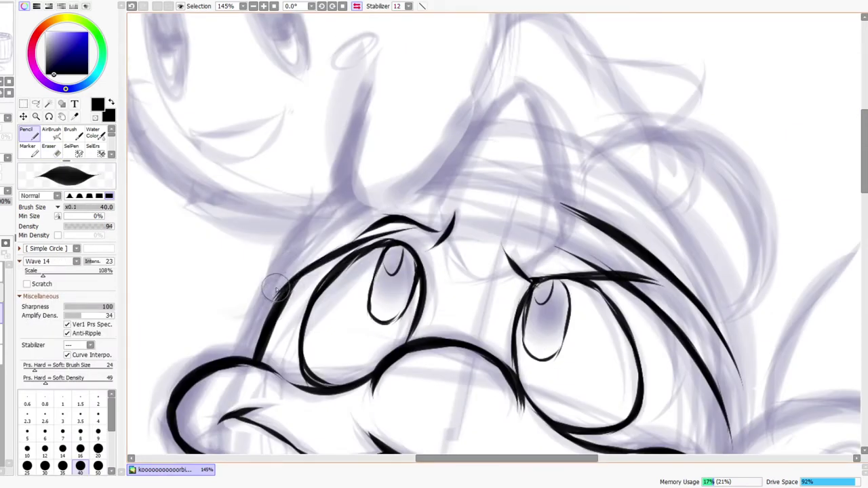
{"action": "mouse_move", "coordinate": [272, 304]}
{"action": "left_mouse_down"}
{"action": "mouse_move", "coordinate": [298, 254]}
{"action": "mouse_move", "coordinate": [347, 212]}
{"action": "mouse_move", "coordinate": [370, 207]}
{"action": "left_mouse_up"}
{"action": "left_click_drag", "start_coordinate": [294, 249], "coordinate": [410, 196]}
{"action": "left_click", "coordinate": [356, 6]}
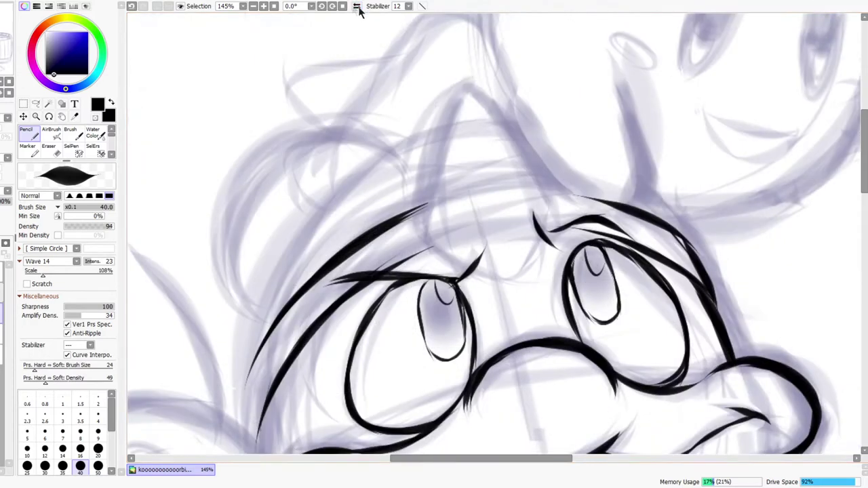
{"action": "key", "text": "e"}
{"action": "left_click_drag", "start_coordinate": [600, 202], "coordinate": [575, 193]}
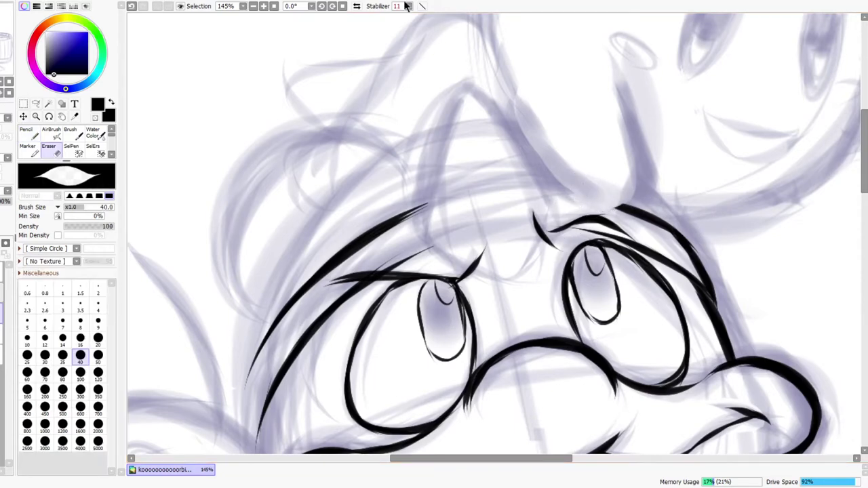
Extend the hat band's lower edge towards the forehead centre above both eyes in the mirrored view
{"action": "left_click", "coordinate": [356, 6]}
{"action": "key", "text": "n"}
{"action": "left_click_drag", "start_coordinate": [375, 242], "coordinate": [452, 245]}
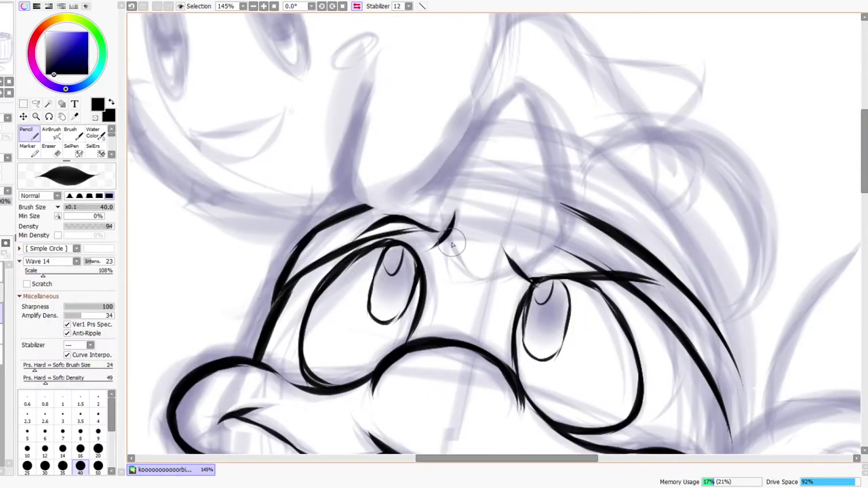
{"action": "left_click_drag", "start_coordinate": [546, 248], "coordinate": [618, 272]}
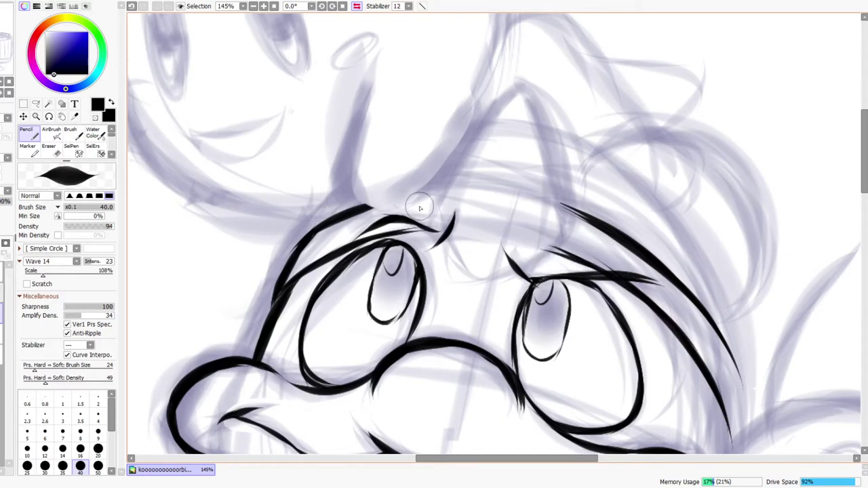
Ink the pointed ornament on the hat's front with a rounded base between the eyes, thick sides and a tip, redoing one side
{"action": "mouse_move", "coordinate": [437, 229]}
{"action": "left_mouse_down"}
{"action": "mouse_move", "coordinate": [471, 274]}
{"action": "mouse_move", "coordinate": [495, 278]}
{"action": "mouse_move", "coordinate": [562, 225]}
{"action": "left_mouse_up"}
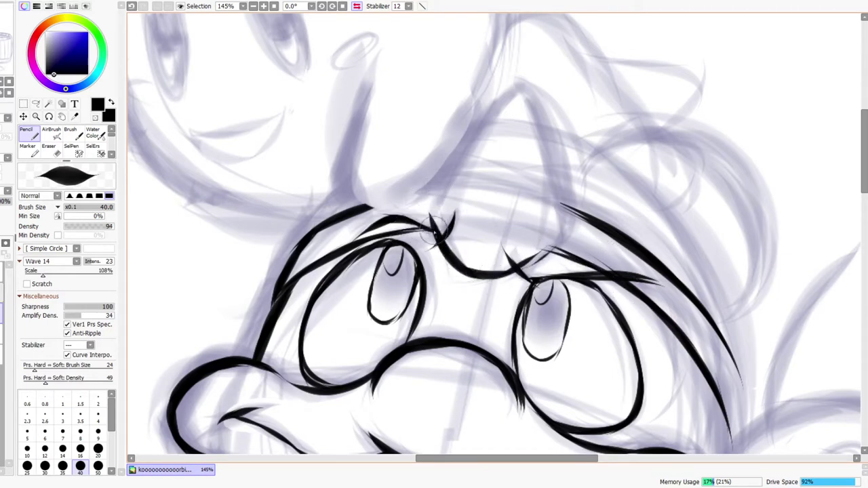
{"action": "mouse_move", "coordinate": [439, 225]}
{"action": "left_mouse_down"}
{"action": "mouse_move", "coordinate": [451, 166]}
{"action": "mouse_move", "coordinate": [520, 86]}
{"action": "left_mouse_up"}
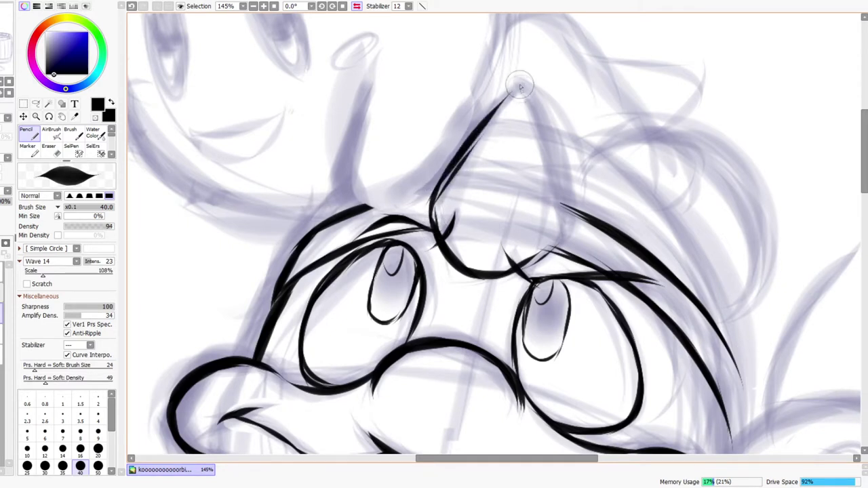
{"action": "mouse_move", "coordinate": [494, 112]}
{"action": "left_mouse_down"}
{"action": "mouse_move", "coordinate": [530, 91]}
{"action": "mouse_move", "coordinate": [551, 163]}
{"action": "mouse_move", "coordinate": [556, 237]}
{"action": "left_mouse_up"}
{"action": "key", "text": "ctrl+z"}
{"action": "left_click", "coordinate": [358, 7]}
{"action": "mouse_move", "coordinate": [428, 207]}
{"action": "left_mouse_down"}
{"action": "mouse_move", "coordinate": [474, 264]}
{"action": "mouse_move", "coordinate": [433, 229]}
{"action": "mouse_move", "coordinate": [442, 236]}
{"action": "left_mouse_up"}
{"action": "left_click_drag", "start_coordinate": [438, 179], "coordinate": [433, 230]}
{"action": "mouse_move", "coordinate": [431, 177]}
{"action": "left_mouse_down"}
{"action": "mouse_move", "coordinate": [451, 99]}
{"action": "mouse_move", "coordinate": [480, 88]}
{"action": "left_mouse_up"}
{"action": "left_click_drag", "start_coordinate": [452, 120], "coordinate": [493, 120]}
{"action": "mouse_move", "coordinate": [458, 96]}
{"action": "left_mouse_down"}
{"action": "mouse_move", "coordinate": [498, 119]}
{"action": "mouse_move", "coordinate": [537, 164]}
{"action": "left_mouse_up"}
{"action": "mouse_move", "coordinate": [549, 215]}
{"action": "left_mouse_down"}
{"action": "mouse_move", "coordinate": [553, 192]}
{"action": "mouse_move", "coordinate": [603, 145]}
{"action": "left_mouse_up"}
Trim the lower ends of the left-hand hat-band curves and join them with a short tapering side line
{"action": "key", "text": "ctrl+space"}
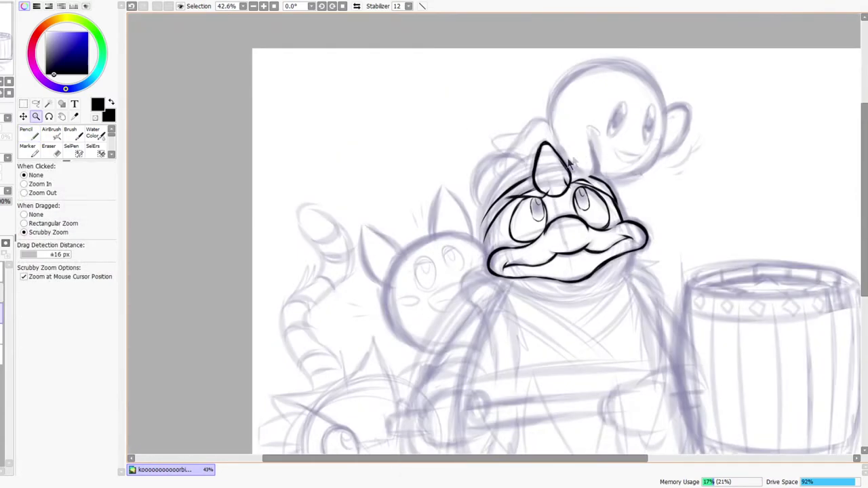
{"action": "left_click_drag", "start_coordinate": [495, 241], "coordinate": [487, 198]}
{"action": "left_click_drag", "start_coordinate": [452, 285], "coordinate": [496, 190]}
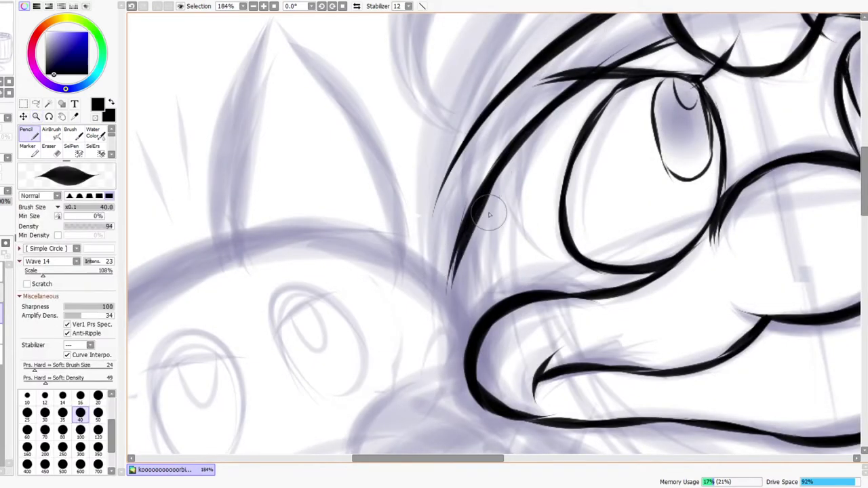
{"action": "left_click_drag", "start_coordinate": [458, 262], "coordinate": [551, 120]}
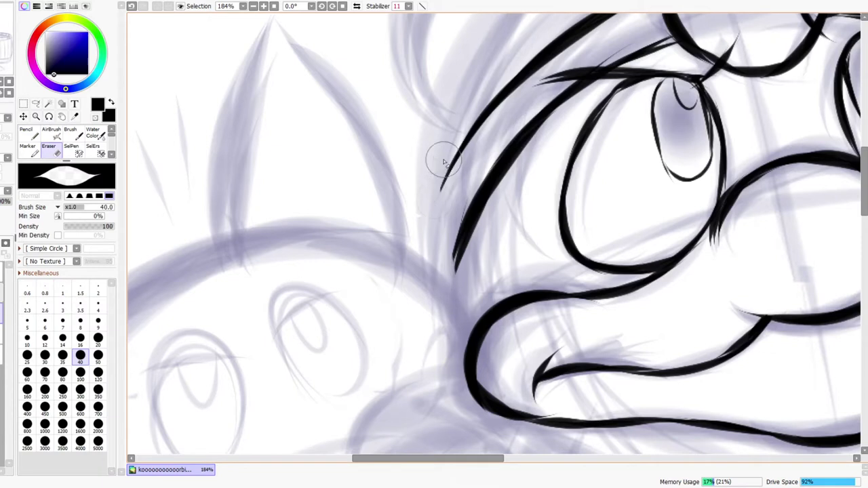
{"action": "left_click_drag", "start_coordinate": [438, 181], "coordinate": [449, 263]}
{"action": "left_click_drag", "start_coordinate": [443, 204], "coordinate": [453, 274]}
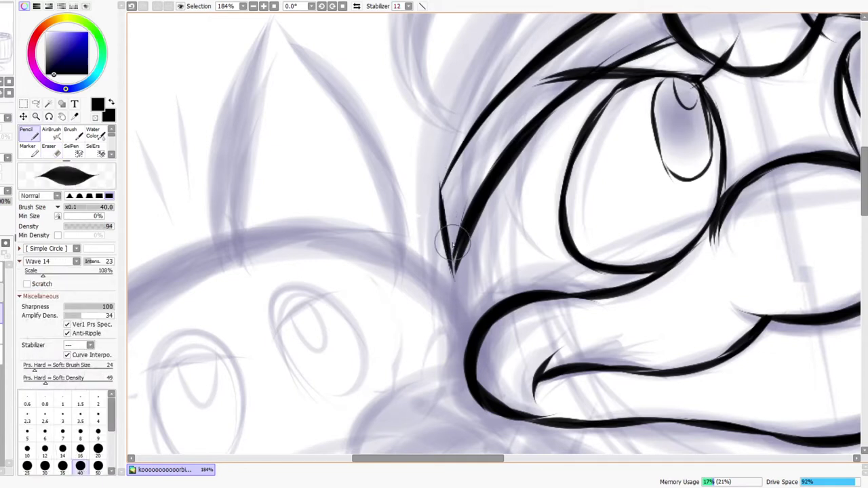
{"action": "key", "text": "e"}
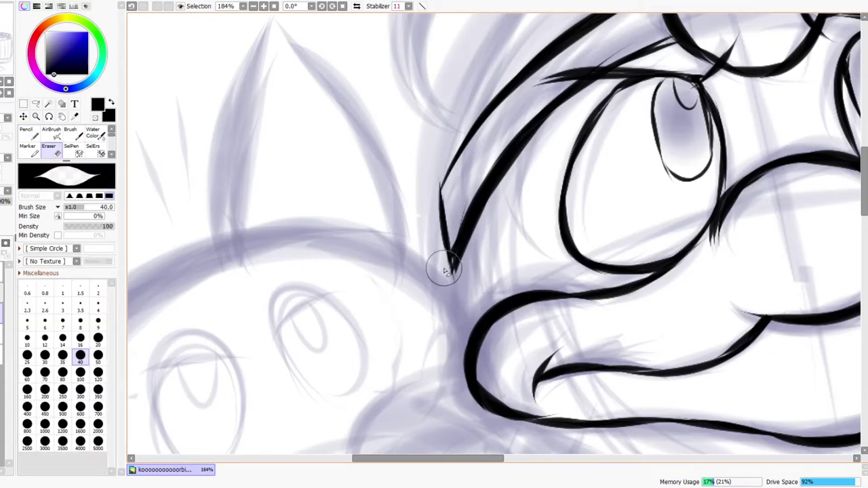
Ink a thick line along the head's left-hand side from the hat band down to the beak's end
{"action": "key", "text": "n"}
{"action": "left_click_drag", "start_coordinate": [451, 261], "coordinate": [475, 358]}
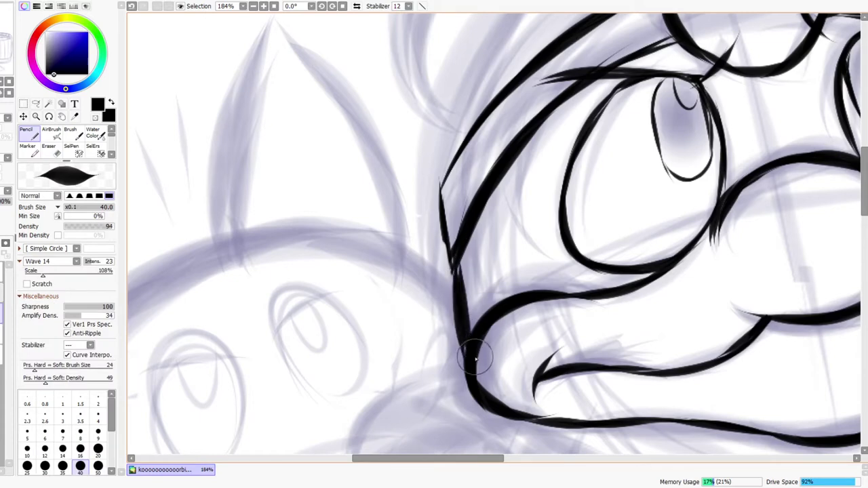
{"action": "left_click_drag", "start_coordinate": [453, 247], "coordinate": [472, 364]}
{"action": "left_click_drag", "start_coordinate": [475, 211], "coordinate": [466, 288]}
{"action": "left_click_drag", "start_coordinate": [471, 232], "coordinate": [482, 342]}
Ink the short, thick cheek line below the beak's narrower end in a mirrored view
{"action": "key", "text": "ctrl+space"}
{"action": "left_click_drag", "start_coordinate": [507, 212], "coordinate": [522, 206]}
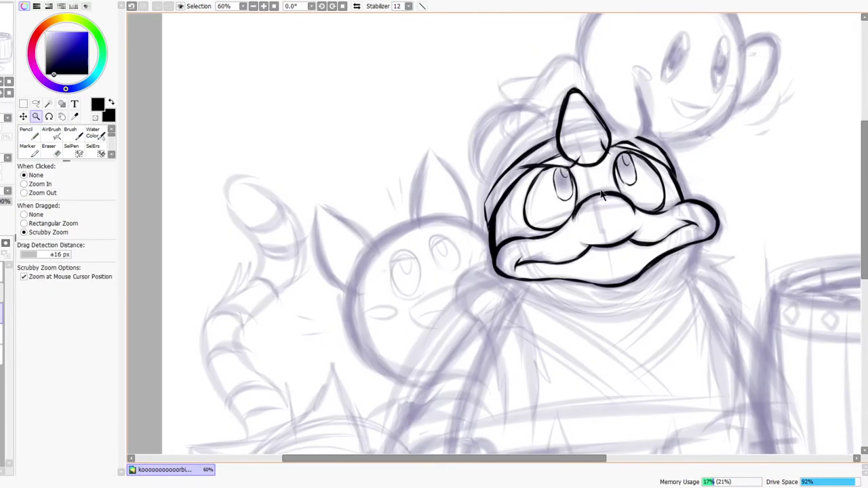
{"action": "left_click", "coordinate": [357, 6]}
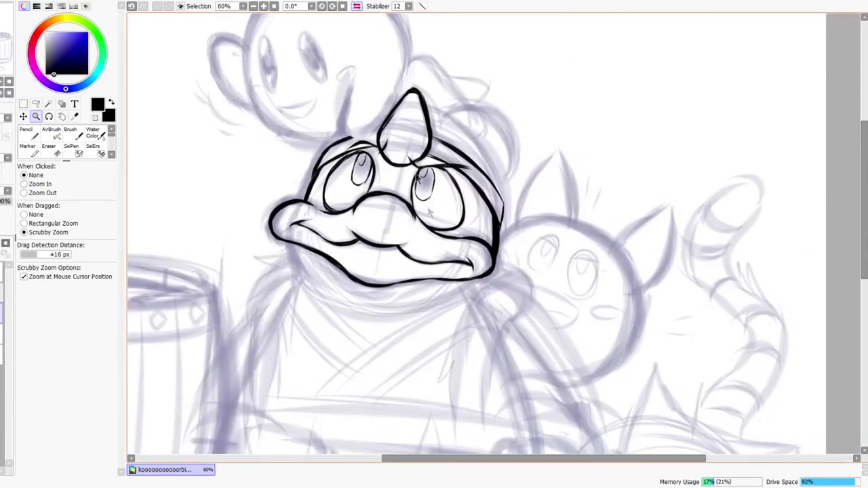
{"action": "mouse_move", "coordinate": [284, 248]}
{"action": "left_mouse_down"}
{"action": "mouse_move", "coordinate": [300, 251]}
{"action": "mouse_move", "coordinate": [291, 263]}
{"action": "left_mouse_up"}
{"action": "key", "text": "n"}
{"action": "mouse_move", "coordinate": [300, 231]}
{"action": "left_mouse_down"}
{"action": "mouse_move", "coordinate": [306, 288]}
{"action": "mouse_move", "coordinate": [337, 320]}
{"action": "left_mouse_up"}
{"action": "left_click_drag", "start_coordinate": [293, 245], "coordinate": [360, 343]}
{"action": "mouse_move", "coordinate": [292, 228]}
{"action": "left_mouse_down"}
{"action": "mouse_move", "coordinate": [302, 301]}
{"action": "mouse_move", "coordinate": [328, 325]}
{"action": "left_mouse_up"}
Ink the hat's outer dome curve from the left-hand side up to the pointed ornament, redoing the first stroke and erasing the overlap
{"action": "key", "text": "ctrl+space"}
{"action": "left_click_drag", "start_coordinate": [420, 257], "coordinate": [417, 260]}
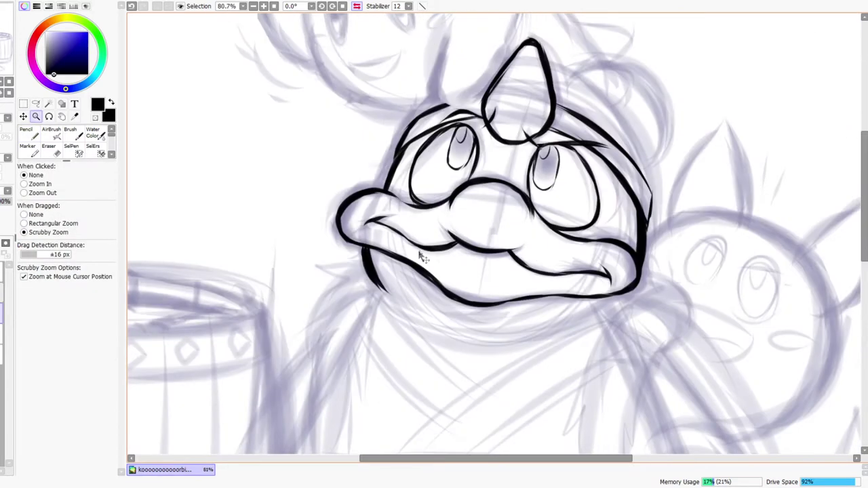
{"action": "left_click_drag", "start_coordinate": [501, 149], "coordinate": [540, 120]}
{"action": "left_click", "coordinate": [358, 7]}
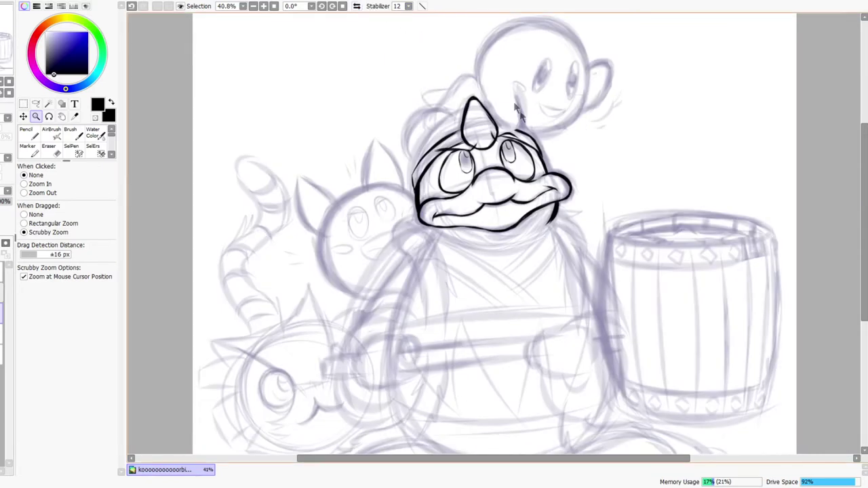
{"action": "left_click_drag", "start_coordinate": [439, 95], "coordinate": [414, 245]}
{"action": "mouse_move", "coordinate": [339, 343]}
{"action": "left_mouse_down"}
{"action": "mouse_move", "coordinate": [352, 287]}
{"action": "mouse_move", "coordinate": [402, 231]}
{"action": "mouse_move", "coordinate": [401, 209]}
{"action": "left_mouse_up"}
{"action": "key", "text": "ctrl+z"}
{"action": "left_click_drag", "start_coordinate": [364, 268], "coordinate": [448, 170]}
{"action": "left_click_drag", "start_coordinate": [381, 233], "coordinate": [506, 161]}
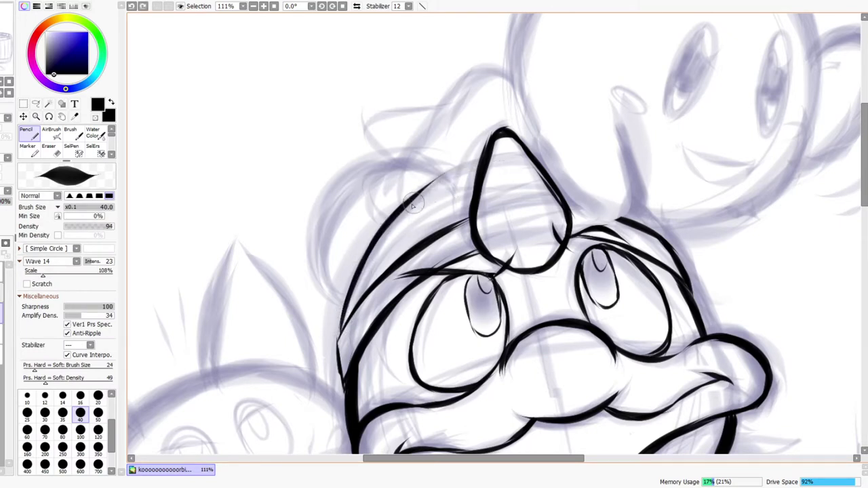
{"action": "key", "text": "e"}
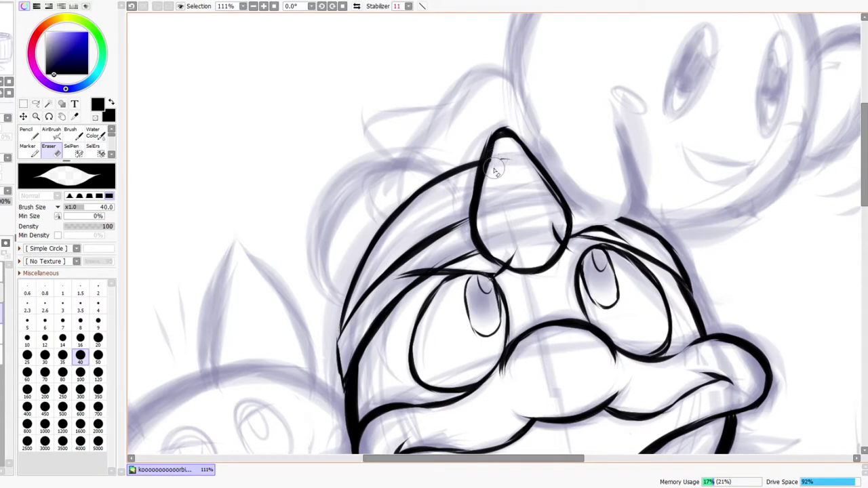
Ink the upper arc of the round bulge behind the hat in a mirrored view
{"action": "key", "text": "ctrl+space"}
{"action": "left_click_drag", "start_coordinate": [531, 147], "coordinate": [536, 139]}
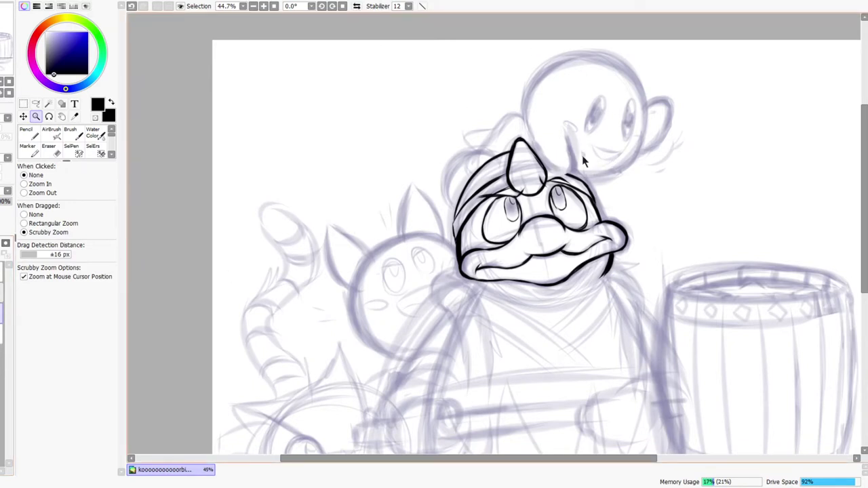
{"action": "left_click", "coordinate": [356, 6]}
{"action": "scroll", "coordinate": [536, 153], "scroll_direction": "up", "scroll_amount": 4}
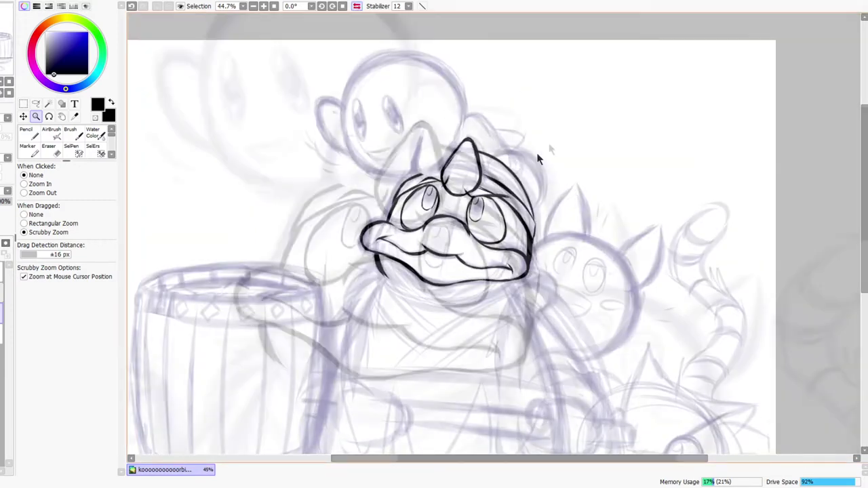
{"action": "key", "text": "n"}
{"action": "mouse_move", "coordinate": [383, 166]}
{"action": "left_mouse_down"}
{"action": "mouse_move", "coordinate": [430, 127]}
{"action": "mouse_move", "coordinate": [509, 131]}
{"action": "mouse_move", "coordinate": [549, 166]}
{"action": "left_mouse_up"}
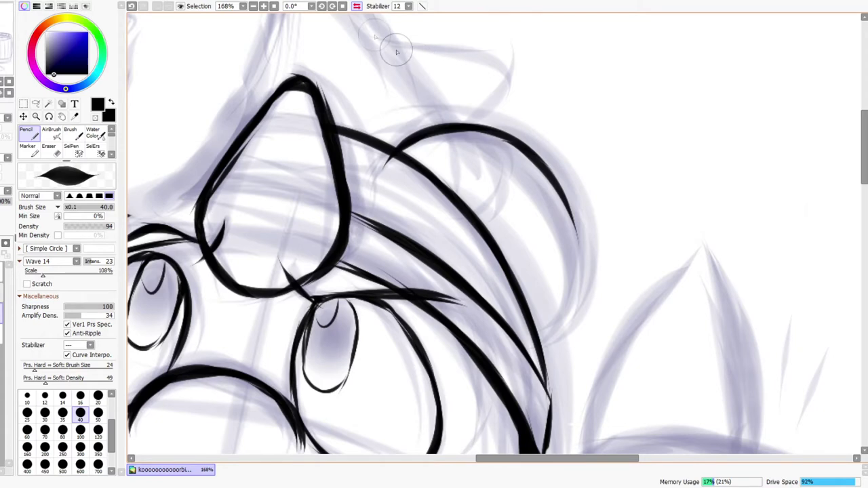
Ink the bulge's outer side and lower end back to the hat, and erase the ends overlapping the dome
{"action": "left_click", "coordinate": [356, 6]}
{"action": "mouse_move", "coordinate": [421, 199]}
{"action": "left_mouse_down"}
{"action": "mouse_move", "coordinate": [420, 257]}
{"action": "mouse_move", "coordinate": [434, 315]}
{"action": "mouse_move", "coordinate": [453, 341]}
{"action": "left_mouse_up"}
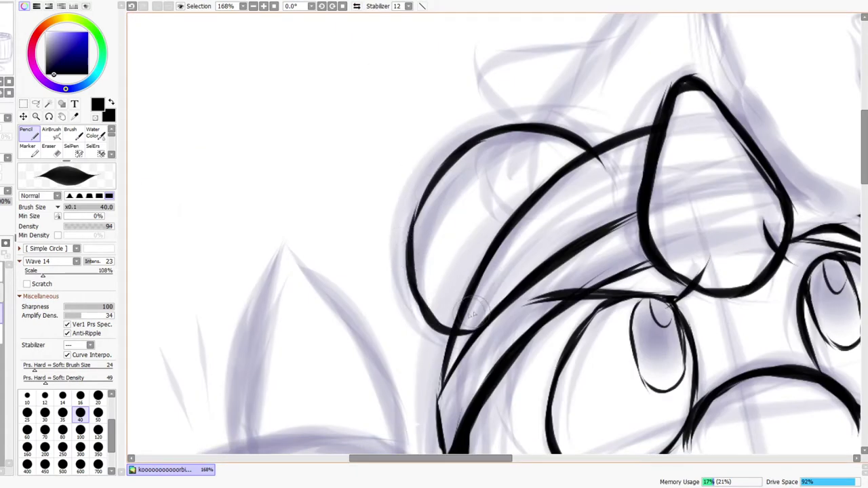
{"action": "left_click_drag", "start_coordinate": [420, 305], "coordinate": [475, 330]}
{"action": "key", "text": "e"}
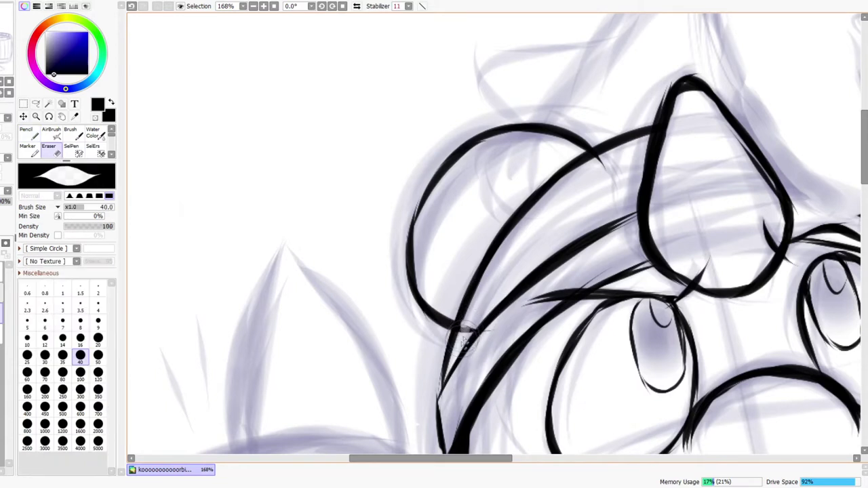
{"action": "left_click_drag", "start_coordinate": [460, 339], "coordinate": [490, 332]}
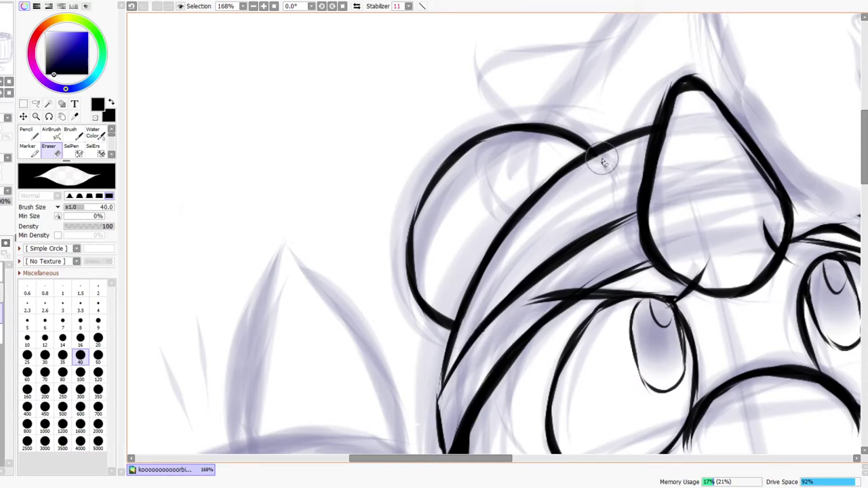
Bring the chest below the beak into a mirrored close-up, ready for inking the robe with the Pencil
{"action": "key", "text": "ctrl+space"}
{"action": "left_click_drag", "start_coordinate": [630, 168], "coordinate": [631, 167]}
{"action": "left_click_drag", "start_coordinate": [683, 316], "coordinate": [533, 257]}
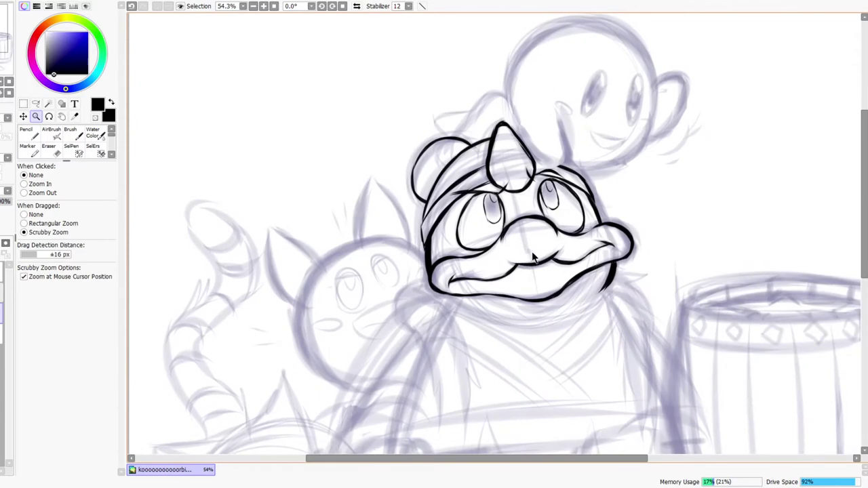
{"action": "left_click_drag", "start_coordinate": [563, 388], "coordinate": [549, 311]}
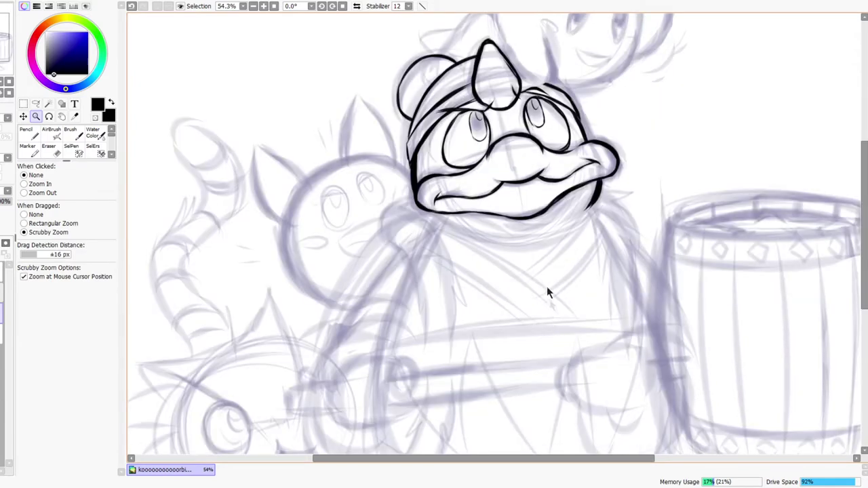
{"action": "scroll", "coordinate": [552, 263], "scroll_direction": "down", "scroll_amount": 5}
{"action": "scroll", "coordinate": [550, 264], "scroll_direction": "up", "scroll_amount": 7}
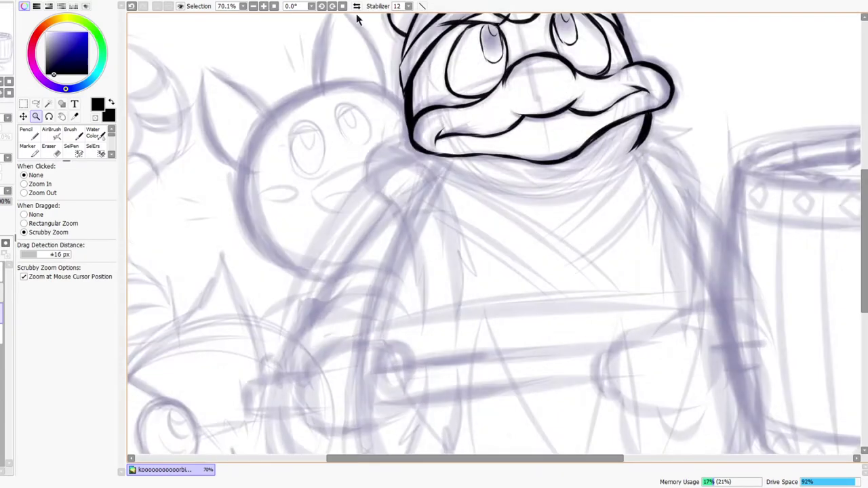
{"action": "left_click", "coordinate": [357, 6]}
{"action": "scroll", "coordinate": [444, 261], "scroll_direction": "up", "scroll_amount": 2}
{"action": "key", "text": "n"}
{"action": "left_click_drag", "start_coordinate": [360, 305], "coordinate": [579, 163]}
{"action": "key", "text": "ctrl+z"}
{"action": "left_click_drag", "start_coordinate": [358, 312], "coordinate": [576, 145]}
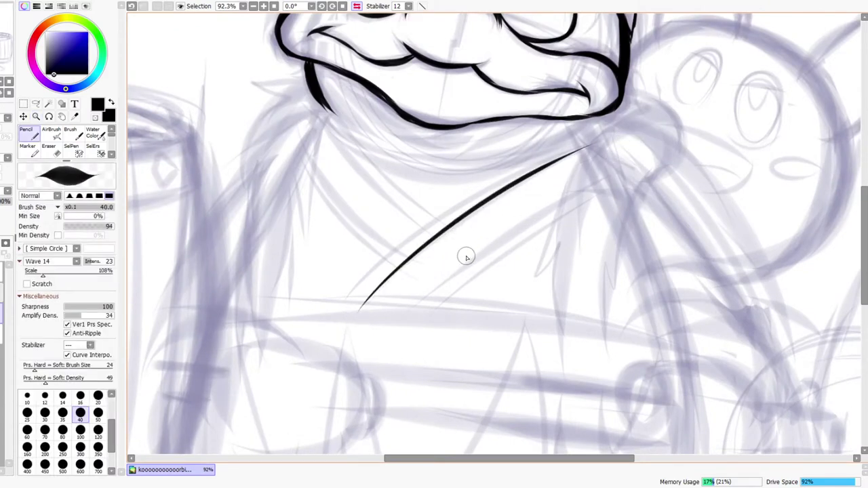
{"action": "key", "text": "ctrl+z"}
{"action": "left_click_drag", "start_coordinate": [359, 308], "coordinate": [618, 135]}
{"action": "key", "text": "ctrl+z"}
{"action": "mouse_move", "coordinate": [366, 298]}
{"action": "left_mouse_down"}
{"action": "mouse_move", "coordinate": [399, 258]}
{"action": "mouse_move", "coordinate": [603, 162]}
{"action": "left_mouse_up"}
{"action": "key", "text": "ctrl+z"}
Ink two pairs of parallel diagonal lines for the robe's collar band across the chest, and clean up their upper ends
{"action": "mouse_move", "coordinate": [356, 304]}
{"action": "left_mouse_down"}
{"action": "mouse_move", "coordinate": [438, 228]}
{"action": "mouse_move", "coordinate": [611, 162]}
{"action": "left_mouse_up"}
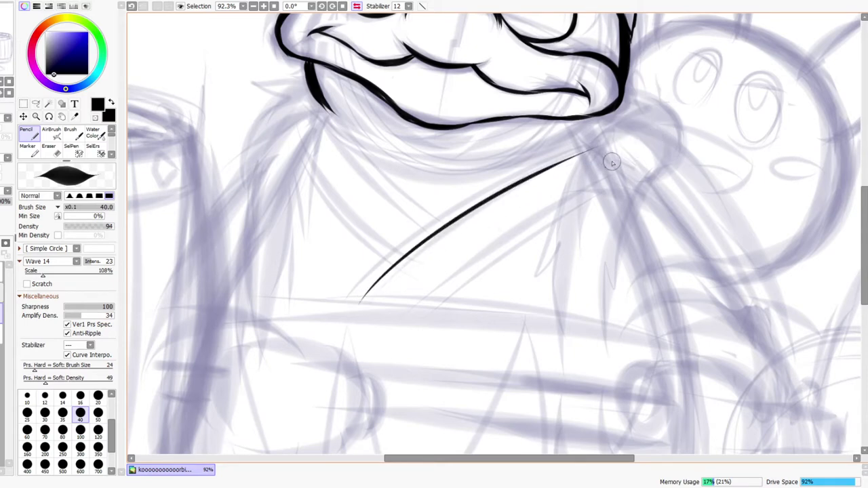
{"action": "left_click_drag", "start_coordinate": [410, 305], "coordinate": [614, 186]}
{"action": "mouse_move", "coordinate": [431, 306]}
{"action": "left_mouse_down"}
{"action": "mouse_move", "coordinate": [465, 281]}
{"action": "mouse_move", "coordinate": [610, 189]}
{"action": "left_mouse_up"}
{"action": "left_click_drag", "start_coordinate": [406, 229], "coordinate": [576, 142]}
{"action": "left_click_drag", "start_coordinate": [560, 207], "coordinate": [581, 270]}
{"action": "key", "text": "e"}
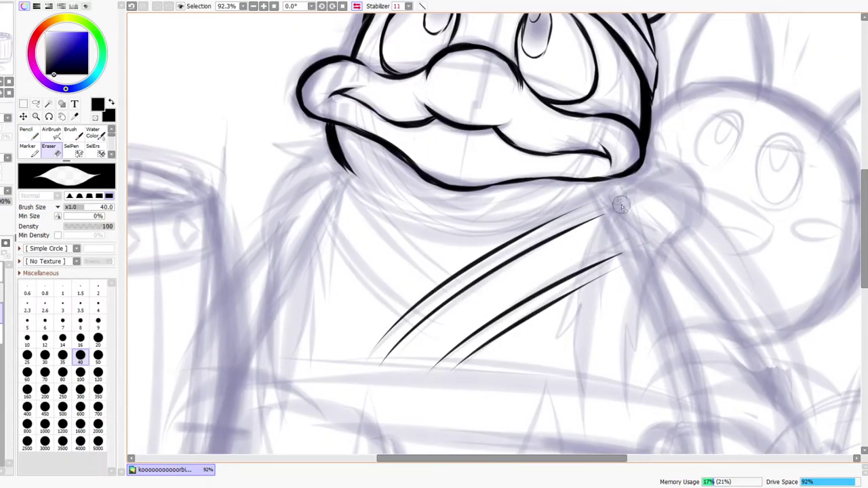
{"action": "key", "text": "ctrl+space"}
{"action": "left_click_drag", "start_coordinate": [669, 206], "coordinate": [641, 242]}
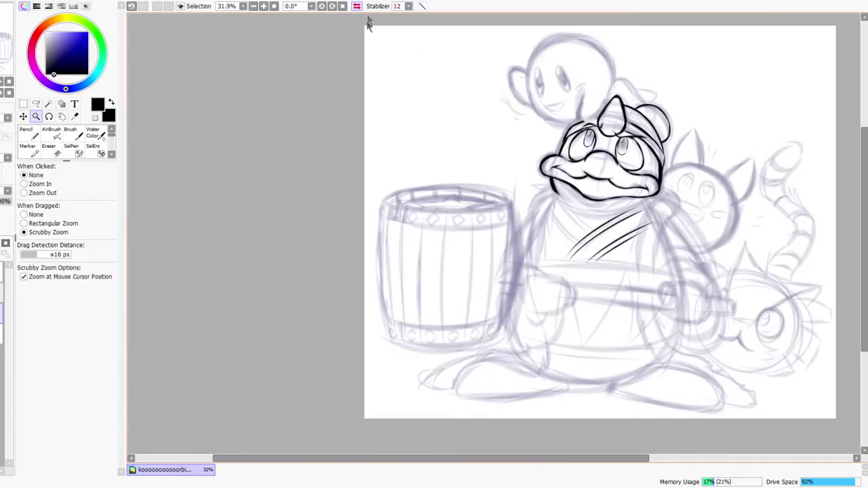
Extend the upper end of the top collar line toward the corner of the beak in the mirrored view, and tidy its tip
{"action": "key", "text": "h"}
{"action": "mouse_move", "coordinate": [408, 228]}
{"action": "left_mouse_down"}
{"action": "mouse_move", "coordinate": [427, 236]}
{"action": "mouse_move", "coordinate": [474, 233]}
{"action": "mouse_move", "coordinate": [485, 217]}
{"action": "left_mouse_up"}
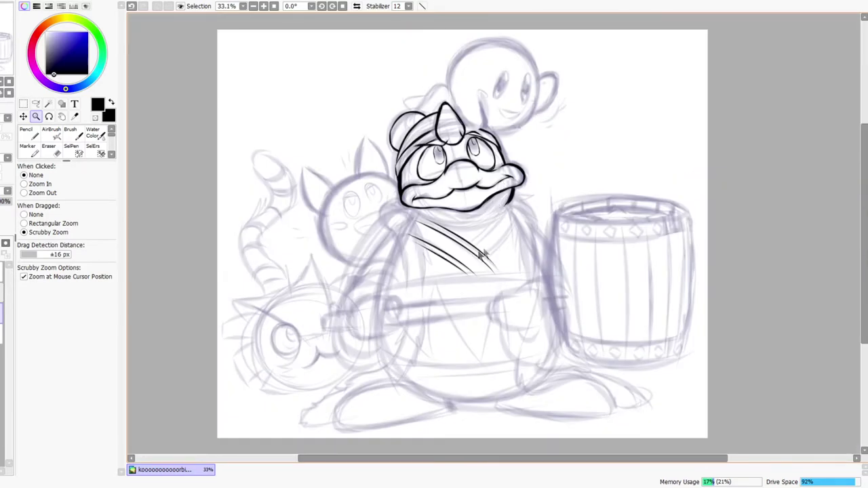
{"action": "left_click_drag", "start_coordinate": [463, 261], "coordinate": [460, 215]}
{"action": "mouse_move", "coordinate": [366, 219]}
{"action": "left_mouse_down"}
{"action": "mouse_move", "coordinate": [381, 209]}
{"action": "mouse_move", "coordinate": [385, 232]}
{"action": "mouse_move", "coordinate": [407, 247]}
{"action": "left_mouse_up"}
{"action": "key", "text": "e"}
{"action": "left_click_drag", "start_coordinate": [399, 215], "coordinate": [422, 262]}
{"action": "key", "text": "z"}
{"action": "left_click_drag", "start_coordinate": [473, 204], "coordinate": [461, 220]}
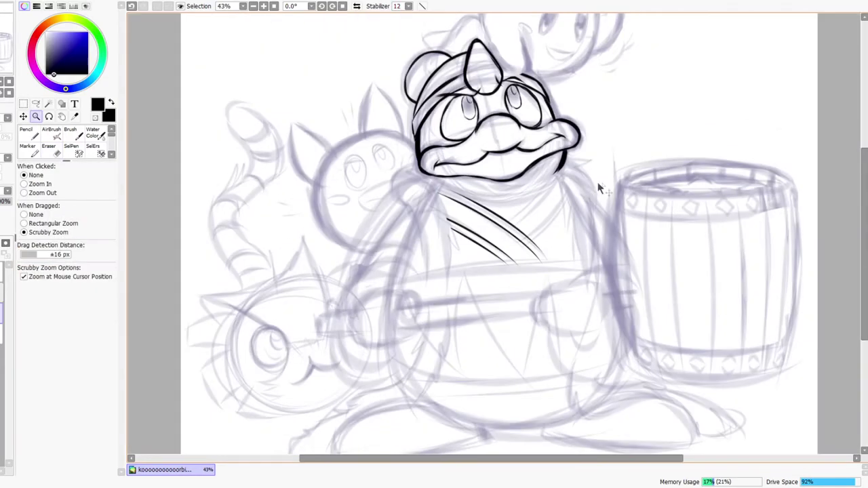
{"action": "scroll", "coordinate": [546, 200], "scroll_direction": "up", "scroll_amount": 2}
{"action": "left_click", "coordinate": [357, 7]}
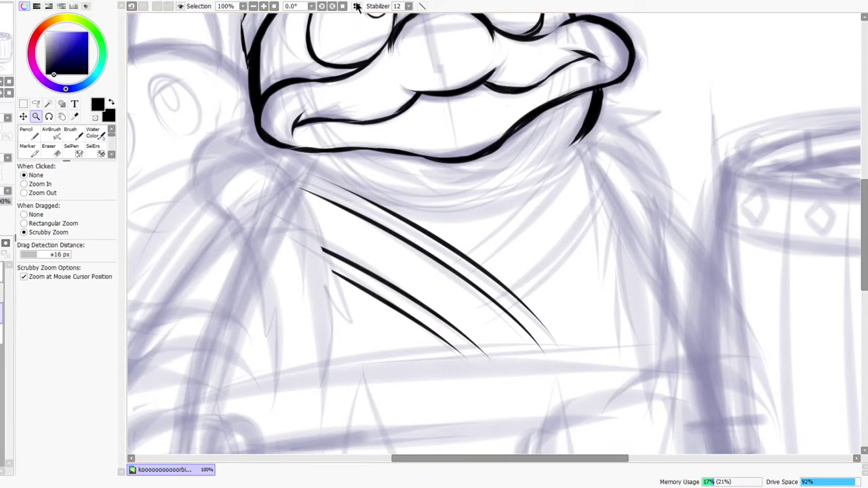
{"action": "key", "text": "n"}
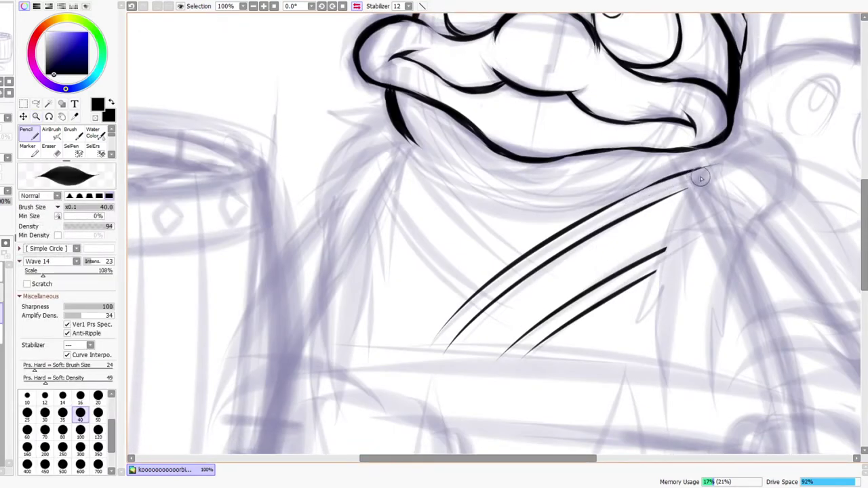
{"action": "key", "text": "e"}
{"action": "left_click_drag", "start_coordinate": [717, 184], "coordinate": [696, 227]}
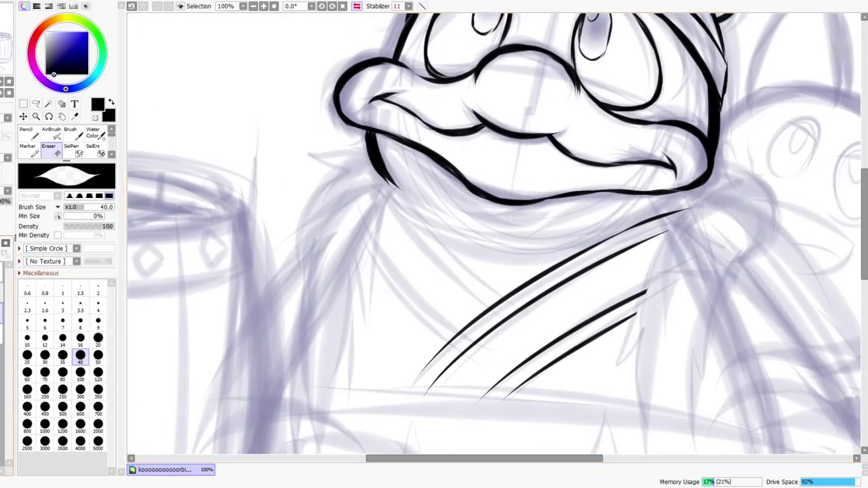
{"action": "key", "text": "n"}
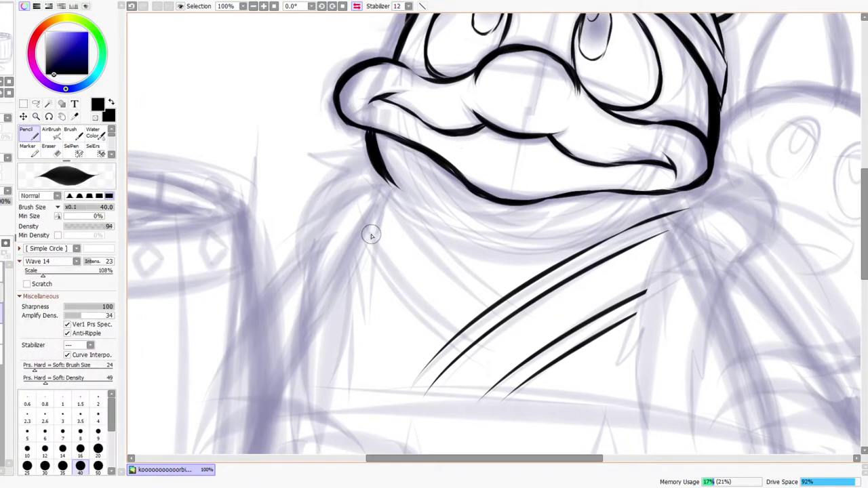
{"action": "left_click_drag", "start_coordinate": [371, 234], "coordinate": [510, 369]}
{"action": "left_click_drag", "start_coordinate": [383, 192], "coordinate": [504, 316]}
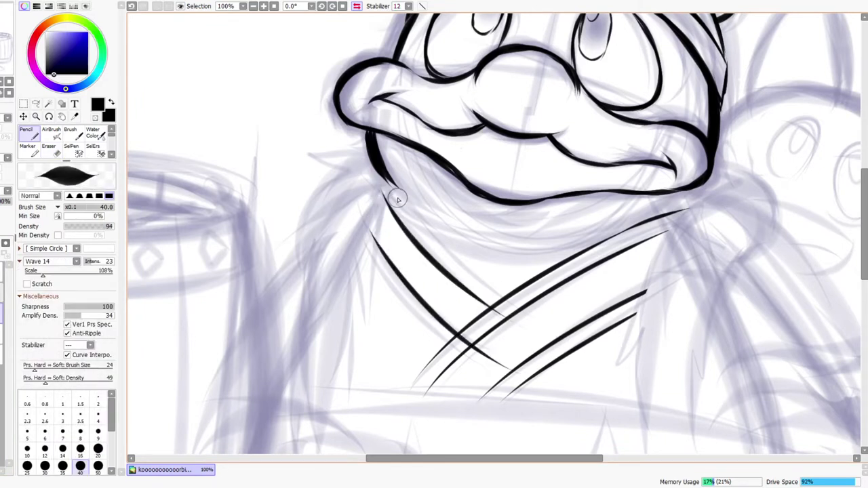
{"action": "left_click_drag", "start_coordinate": [384, 190], "coordinate": [568, 328]}
{"action": "key", "text": "ctrl+z"}
{"action": "key", "text": "ctrl+z"}
{"action": "key", "text": "ctrl+z"}
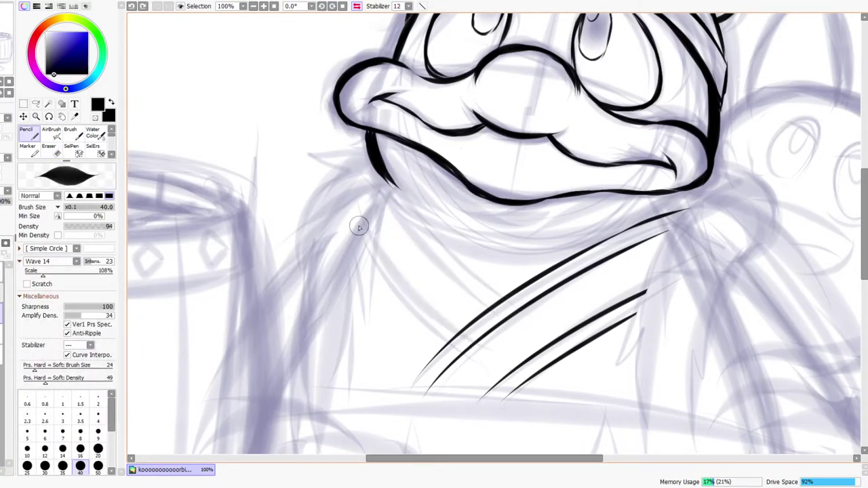
Ink two pairs of parallel lines for the opposite collar band and erase their ends where they overlap the first band
{"action": "left_click_drag", "start_coordinate": [358, 225], "coordinate": [483, 361]}
{"action": "left_click_drag", "start_coordinate": [388, 192], "coordinate": [501, 315]}
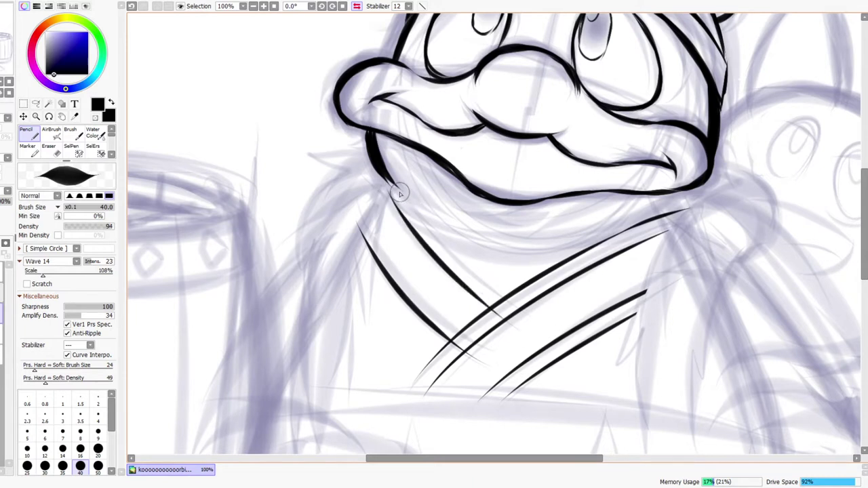
{"action": "left_click_drag", "start_coordinate": [400, 195], "coordinate": [542, 315]}
{"action": "left_click_drag", "start_coordinate": [352, 229], "coordinate": [466, 333]}
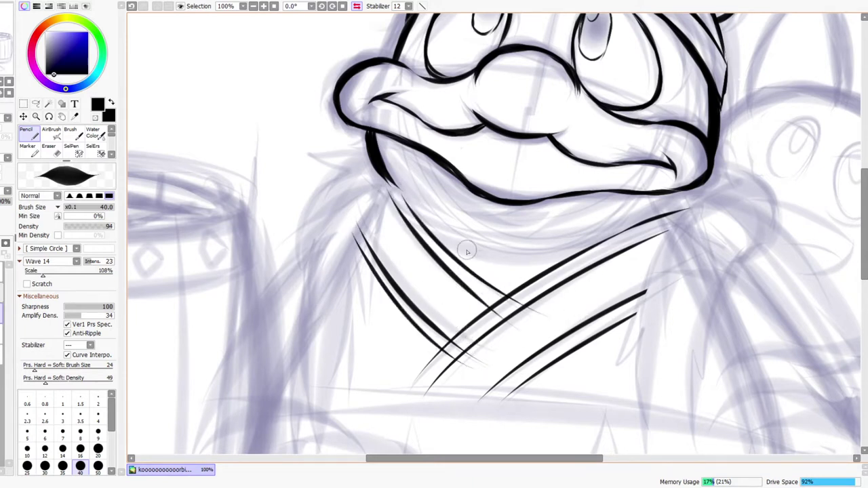
{"action": "key", "text": "e"}
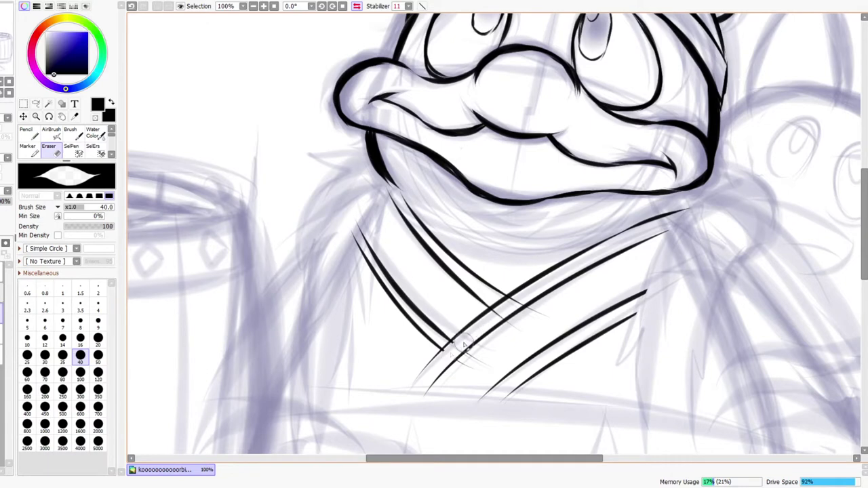
{"action": "left_click_drag", "start_coordinate": [444, 357], "coordinate": [528, 299]}
Ink a thick join from the beak's lower corner to the top line of the first collar band
{"action": "key", "text": "ctrl+space"}
{"action": "left_click_drag", "start_coordinate": [405, 196], "coordinate": [430, 154]}
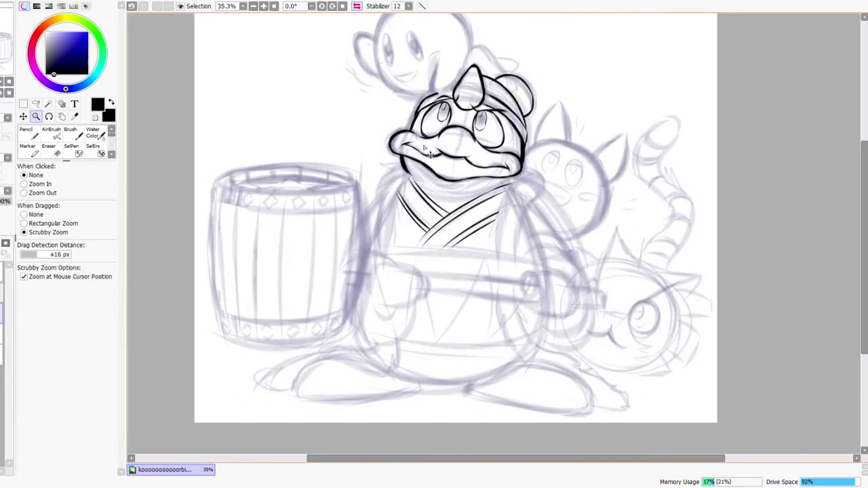
{"action": "left_click", "coordinate": [356, 6]}
{"action": "left_click_drag", "start_coordinate": [625, 169], "coordinate": [602, 191]}
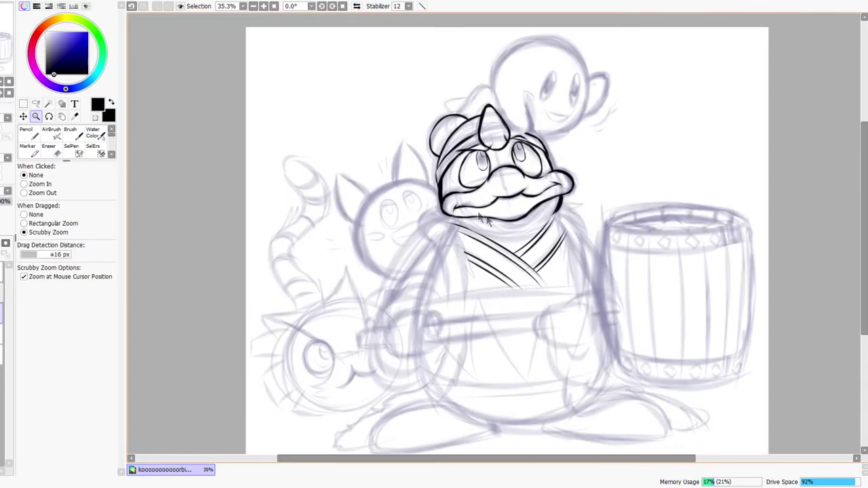
{"action": "mouse_move", "coordinate": [486, 214]}
{"action": "left_mouse_down"}
{"action": "mouse_move", "coordinate": [473, 216]}
{"action": "mouse_move", "coordinate": [488, 193]}
{"action": "left_mouse_up"}
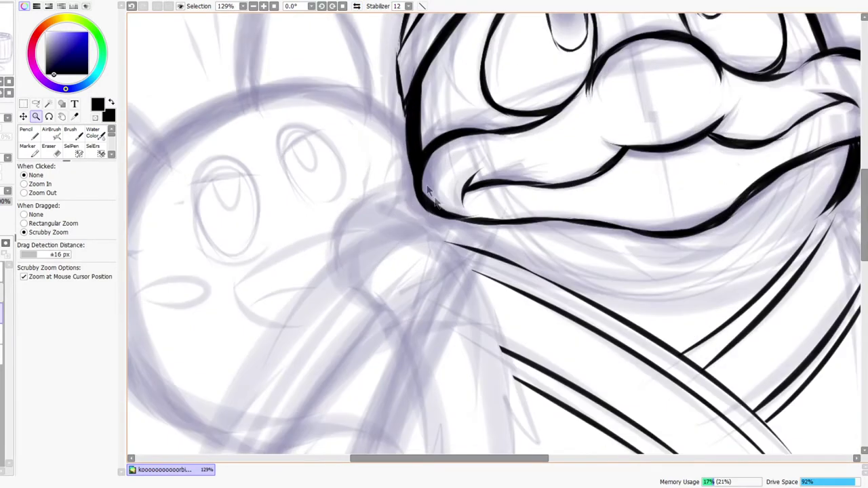
{"action": "left_click_drag", "start_coordinate": [419, 190], "coordinate": [455, 235]}
{"action": "mouse_move", "coordinate": [426, 209]}
{"action": "left_mouse_down"}
{"action": "mouse_move", "coordinate": [459, 237]}
{"action": "mouse_move", "coordinate": [453, 240]}
{"action": "mouse_move", "coordinate": [478, 252]}
{"action": "mouse_move", "coordinate": [468, 244]}
{"action": "left_mouse_up"}
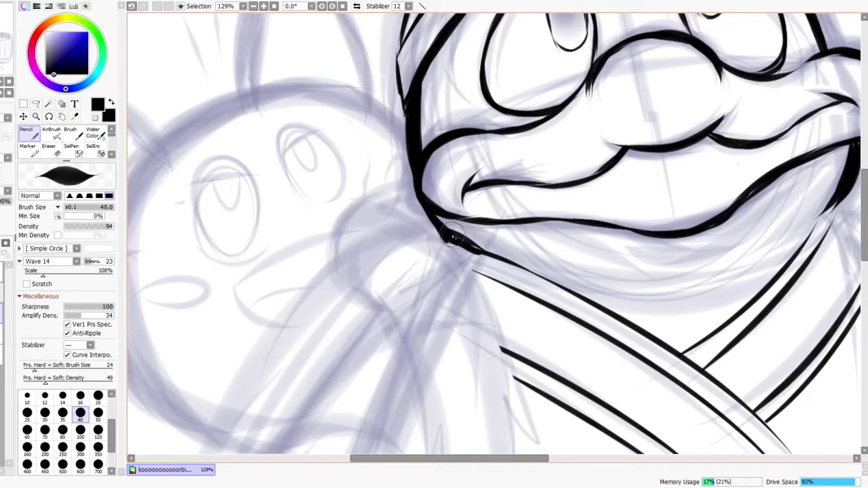
{"action": "key", "text": "h"}
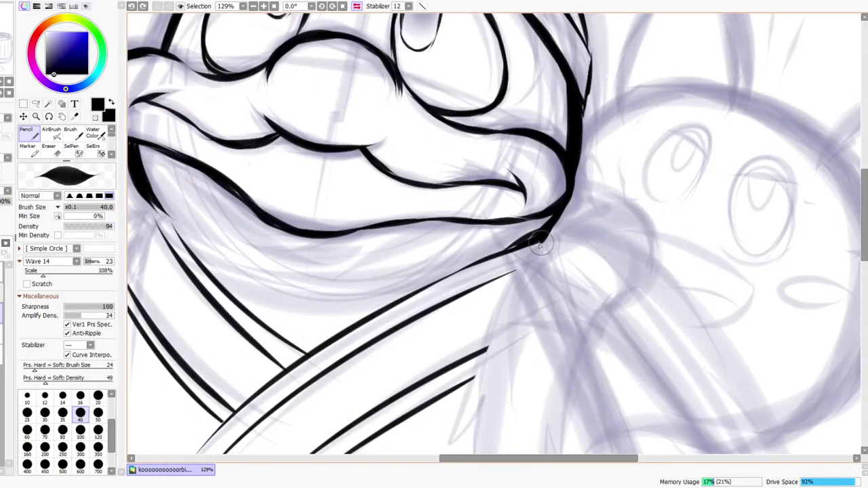
{"action": "left_click_drag", "start_coordinate": [502, 254], "coordinate": [548, 226]}
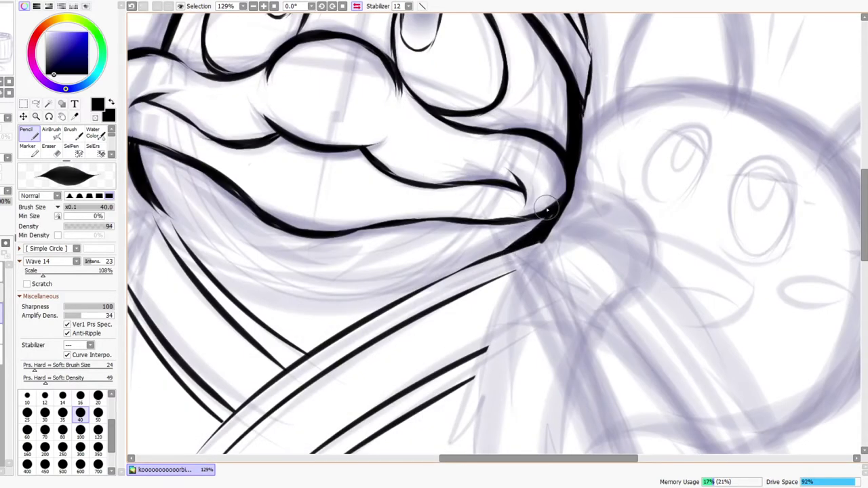
Extend and thicken the jaw line on the opposite side of the beak so it meets the crossing collar band
{"action": "key", "text": "ctrl+space"}
{"action": "left_click_drag", "start_coordinate": [536, 231], "coordinate": [547, 229]}
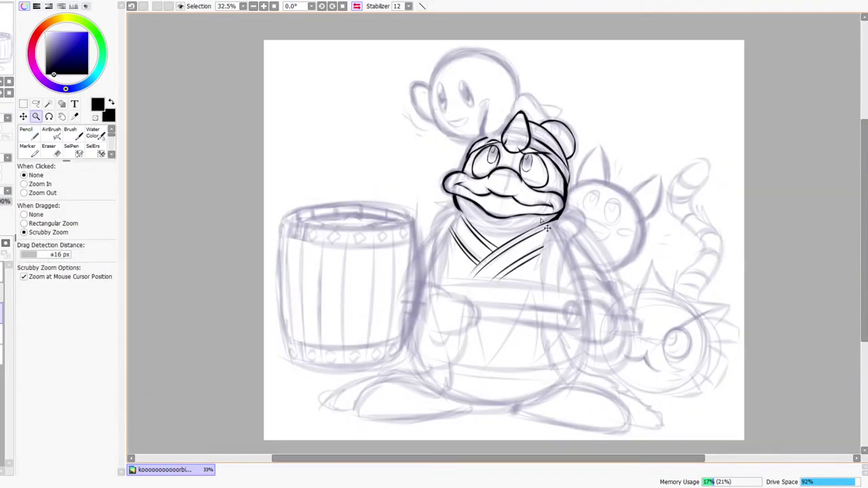
{"action": "left_click_drag", "start_coordinate": [477, 206], "coordinate": [520, 151]}
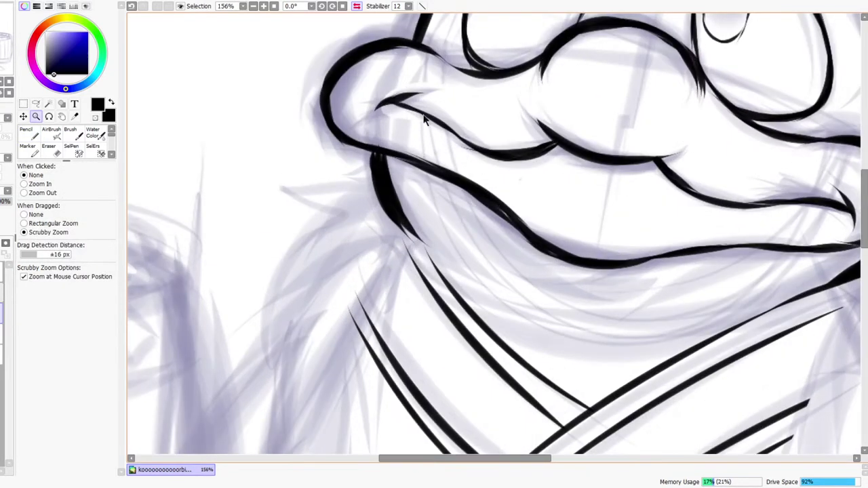
{"action": "left_click", "coordinate": [356, 6]}
{"action": "key", "text": "n"}
{"action": "left_click_drag", "start_coordinate": [529, 270], "coordinate": [607, 187]}
{"action": "mouse_move", "coordinate": [562, 249]}
{"action": "left_mouse_down"}
{"action": "mouse_move", "coordinate": [595, 203]}
{"action": "mouse_move", "coordinate": [578, 225]}
{"action": "left_mouse_up"}
Ink the rounded top of the robe's fur trim beside the beak corner, and erase the end overlapping the face
{"action": "key", "text": "ctrl+space"}
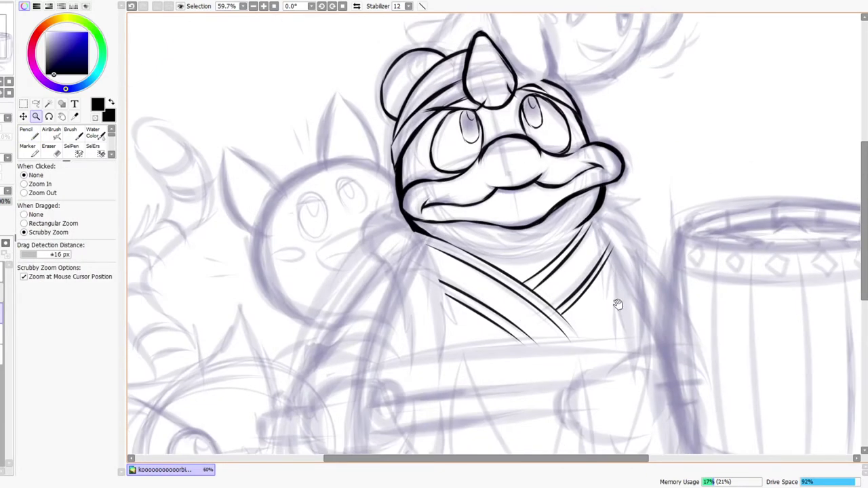
{"action": "left_click_drag", "start_coordinate": [617, 304], "coordinate": [572, 290]}
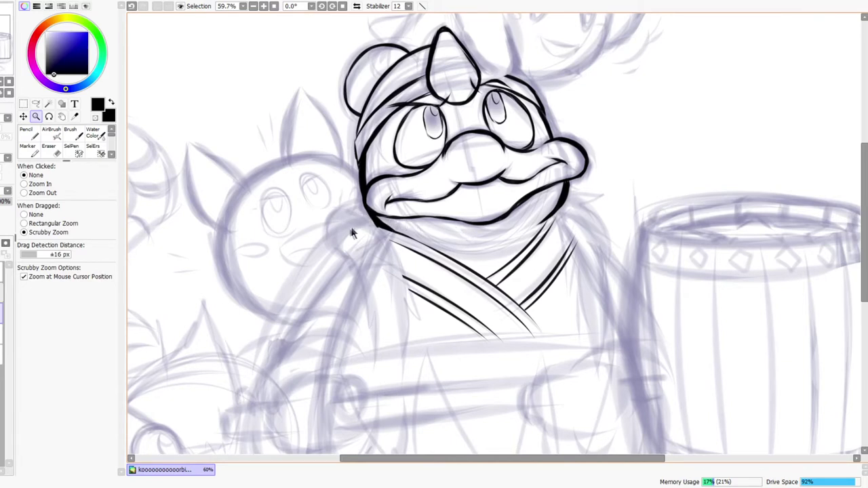
{"action": "mouse_move", "coordinate": [347, 247]}
{"action": "left_mouse_down"}
{"action": "mouse_move", "coordinate": [356, 274]}
{"action": "mouse_move", "coordinate": [360, 240]}
{"action": "left_mouse_up"}
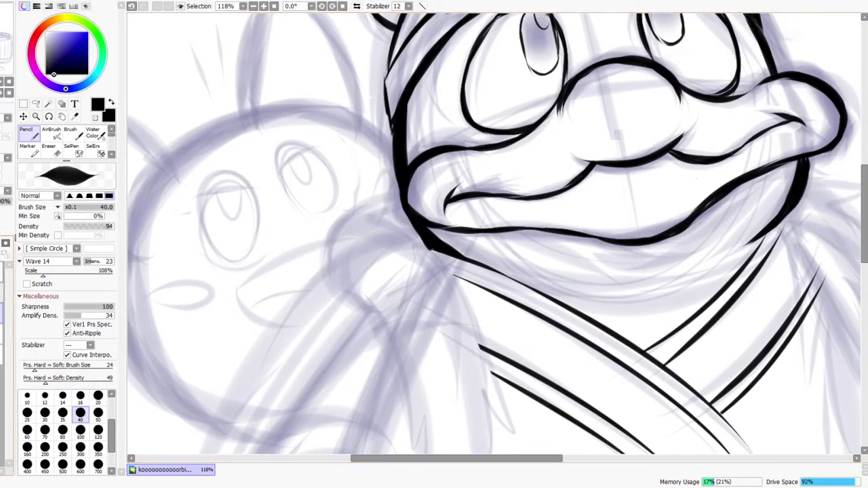
{"action": "left_click_drag", "start_coordinate": [328, 235], "coordinate": [347, 311]}
{"action": "left_click_drag", "start_coordinate": [334, 279], "coordinate": [378, 323]}
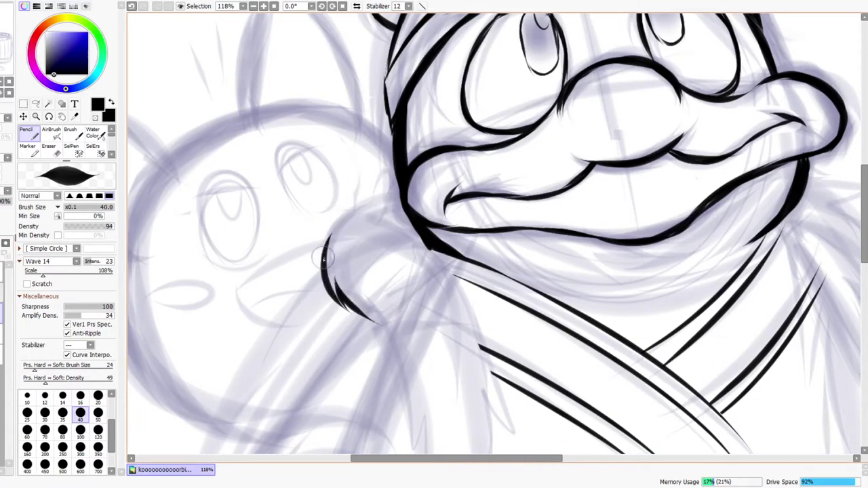
{"action": "left_click_drag", "start_coordinate": [323, 255], "coordinate": [407, 213]}
{"action": "left_click_drag", "start_coordinate": [324, 270], "coordinate": [400, 193]}
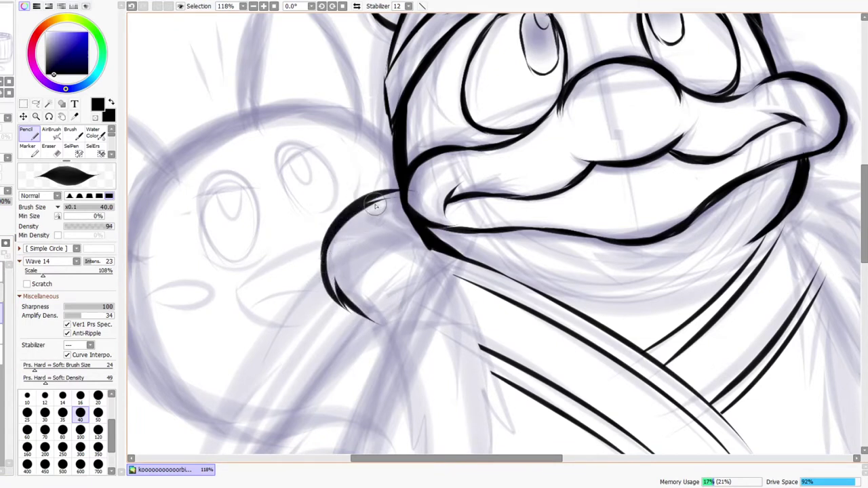
{"action": "key", "text": "e"}
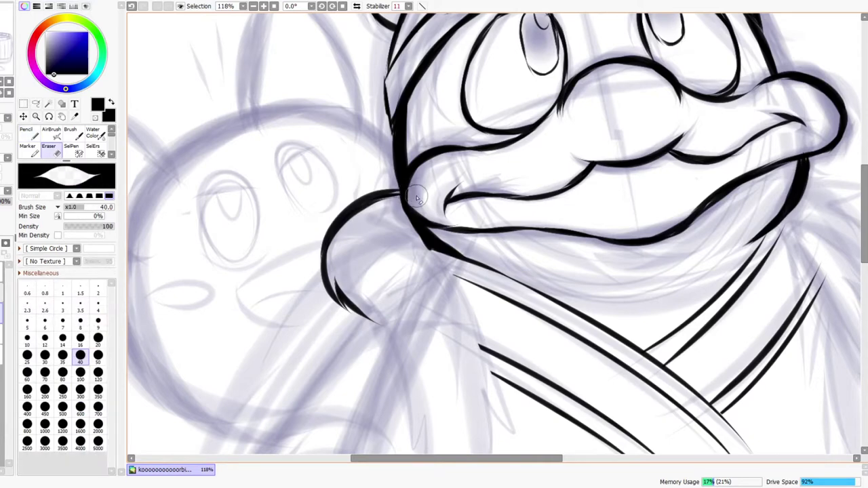
Ink the inner edge of the fur trim from the beak corner down across the ends of the collar lines
{"action": "key", "text": "ctrl+space"}
{"action": "left_click_drag", "start_coordinate": [506, 212], "coordinate": [500, 216]}
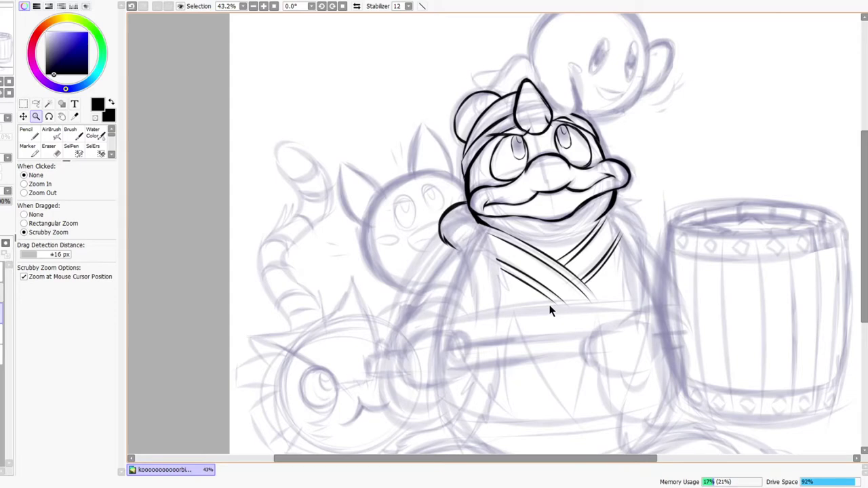
{"action": "left_click", "coordinate": [356, 6]}
{"action": "mouse_move", "coordinate": [504, 229]}
{"action": "left_mouse_down"}
{"action": "mouse_move", "coordinate": [526, 218]}
{"action": "mouse_move", "coordinate": [484, 296]}
{"action": "left_mouse_up"}
{"action": "key", "text": "n"}
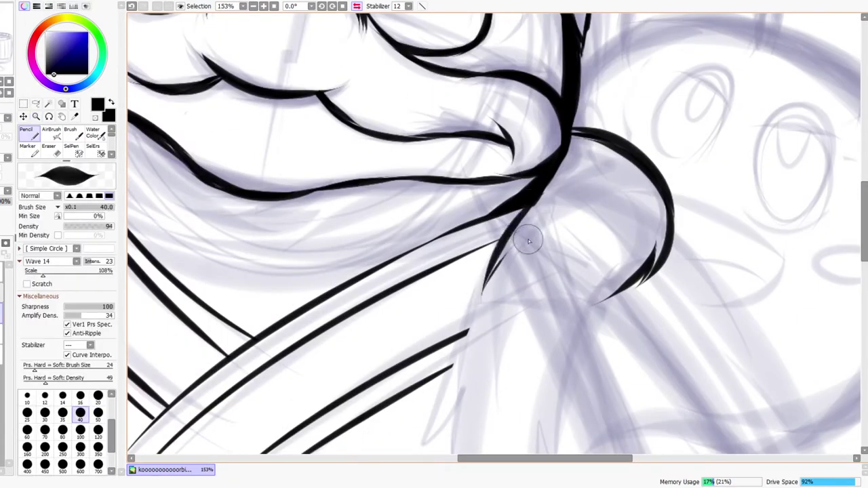
{"action": "key", "text": "ctrl+z"}
{"action": "left_click_drag", "start_coordinate": [487, 243], "coordinate": [504, 142]}
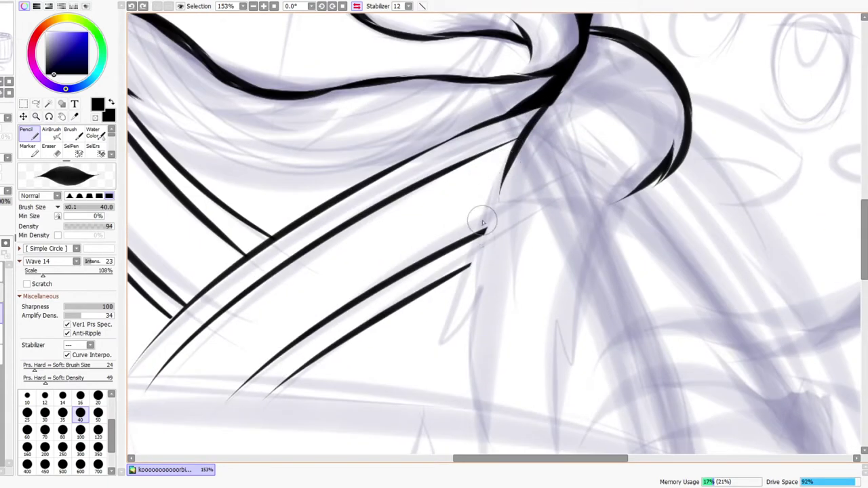
{"action": "left_click_drag", "start_coordinate": [514, 144], "coordinate": [476, 291]}
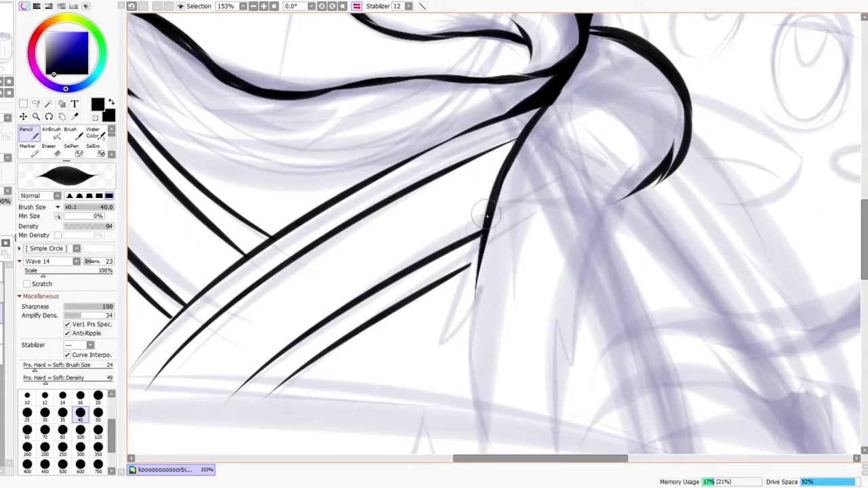
{"action": "left_click_drag", "start_coordinate": [511, 147], "coordinate": [475, 289]}
{"action": "mouse_move", "coordinate": [483, 225]}
{"action": "left_mouse_down"}
{"action": "mouse_move", "coordinate": [474, 272]}
{"action": "mouse_move", "coordinate": [479, 256]}
{"action": "left_mouse_up"}
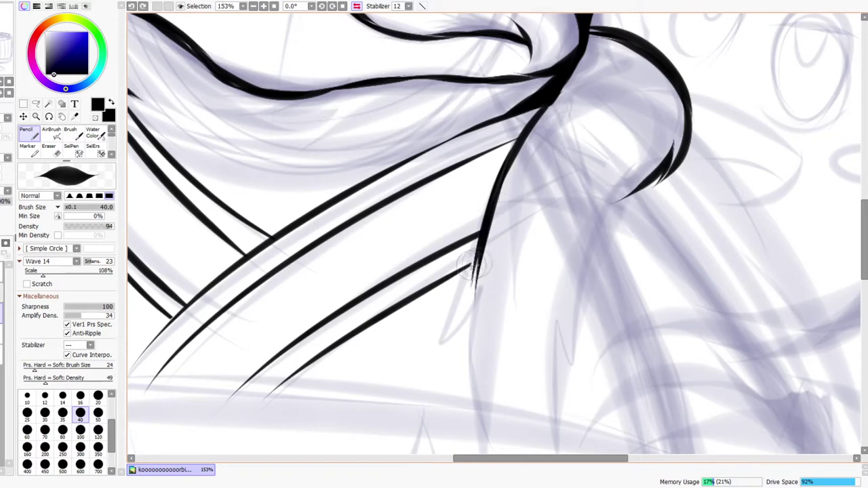
Ink jagged fur tufts on both sides of the hanging trim and connect its outer edge to the rounded top
{"action": "scroll", "coordinate": [475, 271], "scroll_direction": "down", "scroll_amount": 2}
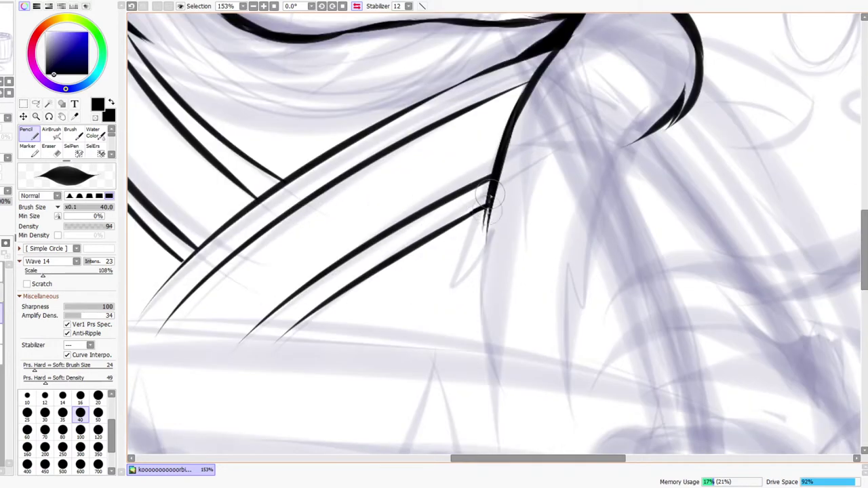
{"action": "left_click_drag", "start_coordinate": [498, 185], "coordinate": [455, 290]}
{"action": "mouse_move", "coordinate": [486, 244]}
{"action": "left_mouse_down"}
{"action": "mouse_move", "coordinate": [466, 291]}
{"action": "mouse_move", "coordinate": [470, 351]}
{"action": "left_mouse_up"}
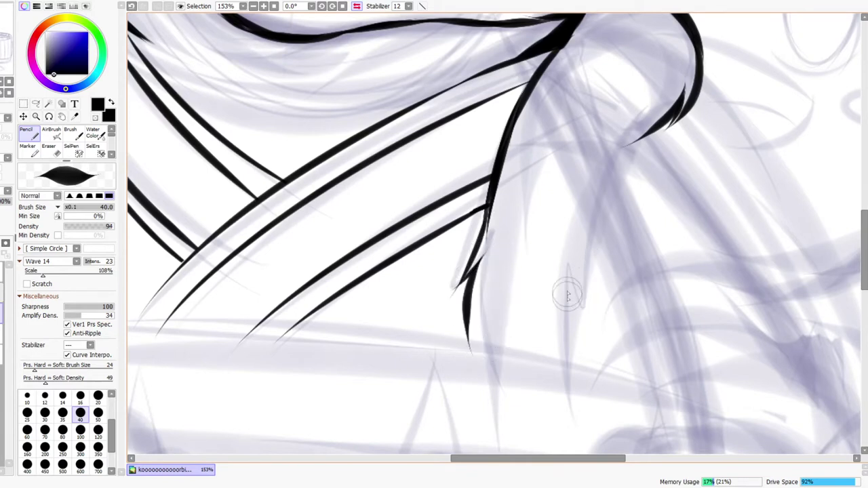
{"action": "left_click_drag", "start_coordinate": [569, 266], "coordinate": [587, 381]}
{"action": "left_click_drag", "start_coordinate": [581, 266], "coordinate": [594, 313]}
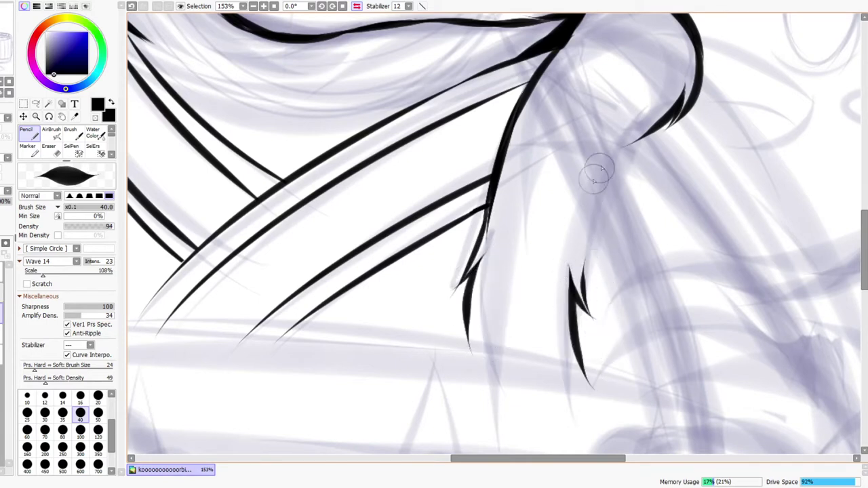
{"action": "left_click_drag", "start_coordinate": [623, 146], "coordinate": [585, 270]}
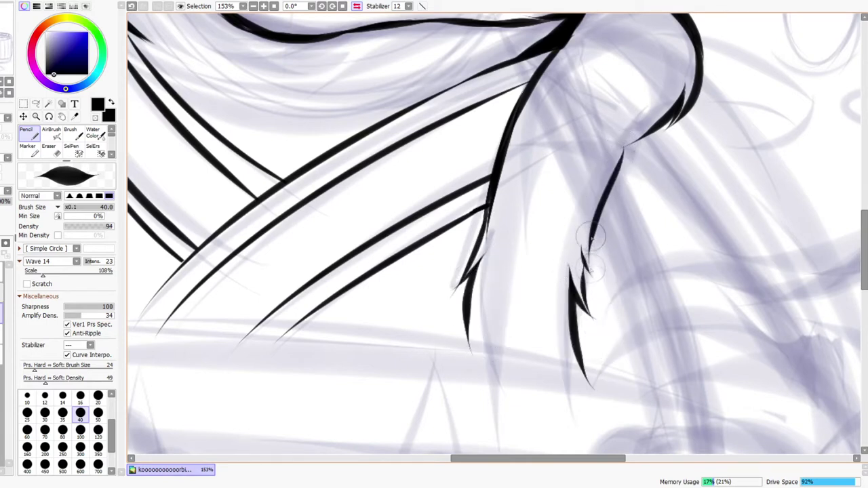
{"action": "key", "text": "ctrl+space"}
{"action": "mouse_move", "coordinate": [616, 227]}
{"action": "left_mouse_down"}
{"action": "mouse_move", "coordinate": [594, 274]}
{"action": "mouse_move", "coordinate": [614, 244]}
{"action": "left_mouse_up"}
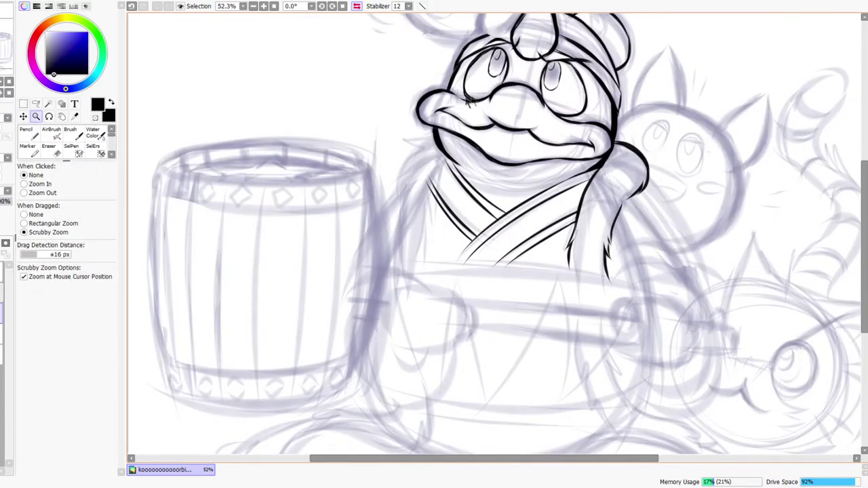
Thicken the outer edge of the hanging fur trim between its rounded top and the lower tufts
{"action": "left_click", "coordinate": [357, 7]}
{"action": "left_click_drag", "start_coordinate": [366, 175], "coordinate": [370, 238]}
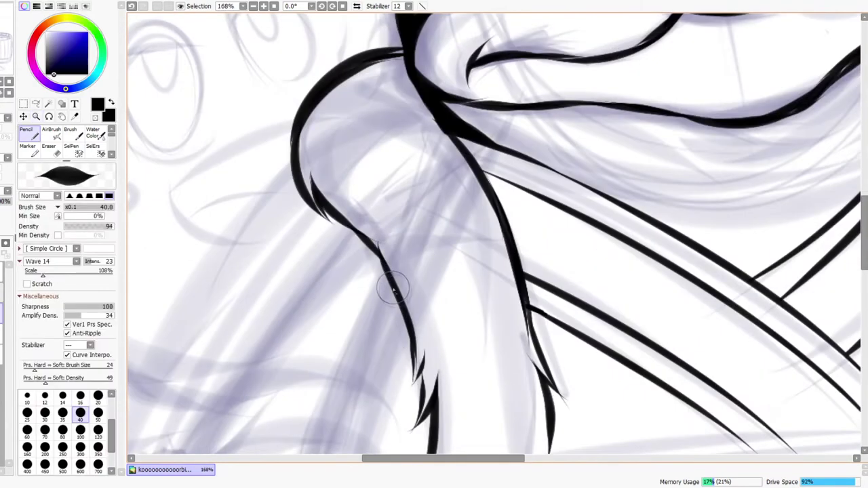
{"action": "left_click_drag", "start_coordinate": [353, 230], "coordinate": [392, 280]}
Erase the overlong upper ends of the lower collar lines on the barrel side of the robe
{"action": "left_click_drag", "start_coordinate": [611, 303], "coordinate": [546, 305]}
{"action": "left_click_drag", "start_coordinate": [710, 378], "coordinate": [587, 348]}
{"action": "left_click_drag", "start_coordinate": [591, 230], "coordinate": [642, 234]}
{"action": "key", "text": "e"}
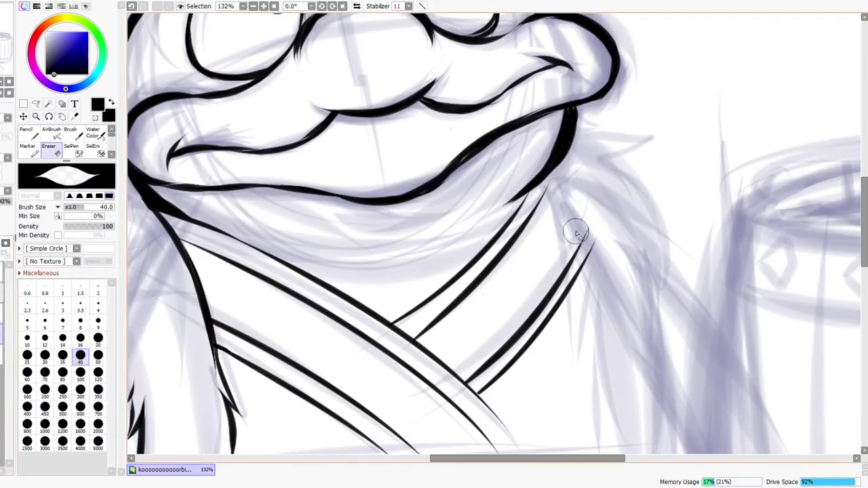
{"action": "left_click_drag", "start_coordinate": [576, 234], "coordinate": [587, 216]}
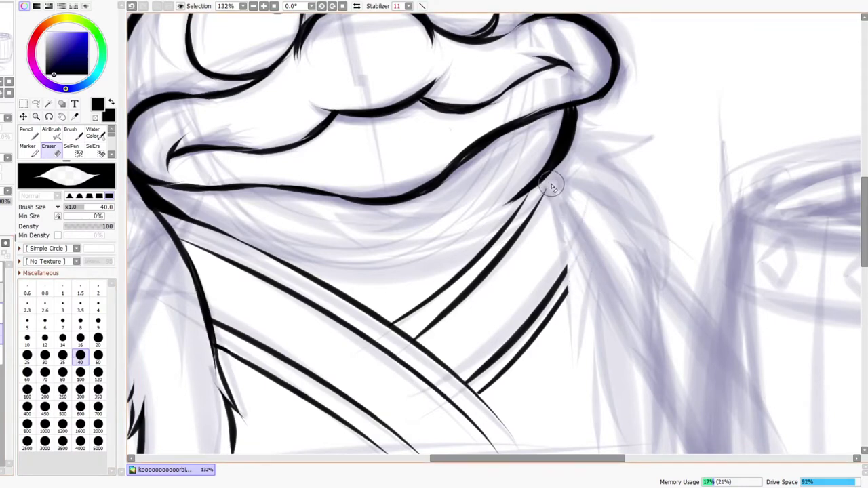
{"action": "scroll", "coordinate": [564, 178], "scroll_direction": "down", "scroll_amount": 5}
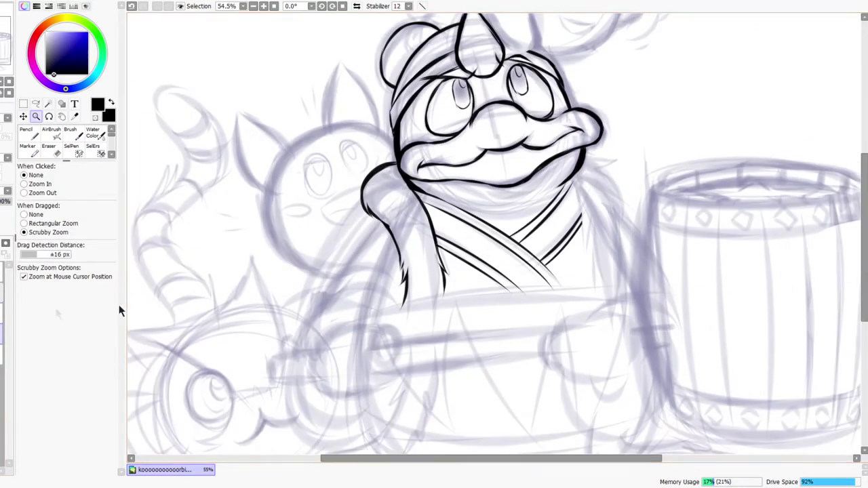
Ink small pointed fur tufts sticking out beneath the beak corner on the barrel side
{"action": "left_click_drag", "start_coordinate": [651, 148], "coordinate": [488, 153]}
{"action": "left_click", "coordinate": [356, 7]}
{"action": "left_click_drag", "start_coordinate": [472, 207], "coordinate": [450, 175]}
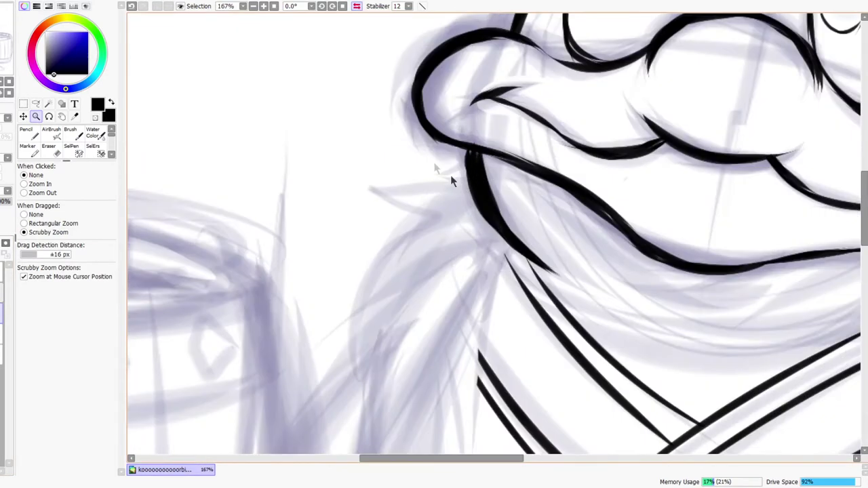
{"action": "mouse_move", "coordinate": [376, 181]}
{"action": "left_mouse_down"}
{"action": "mouse_move", "coordinate": [432, 189]}
{"action": "mouse_move", "coordinate": [425, 206]}
{"action": "left_mouse_up"}
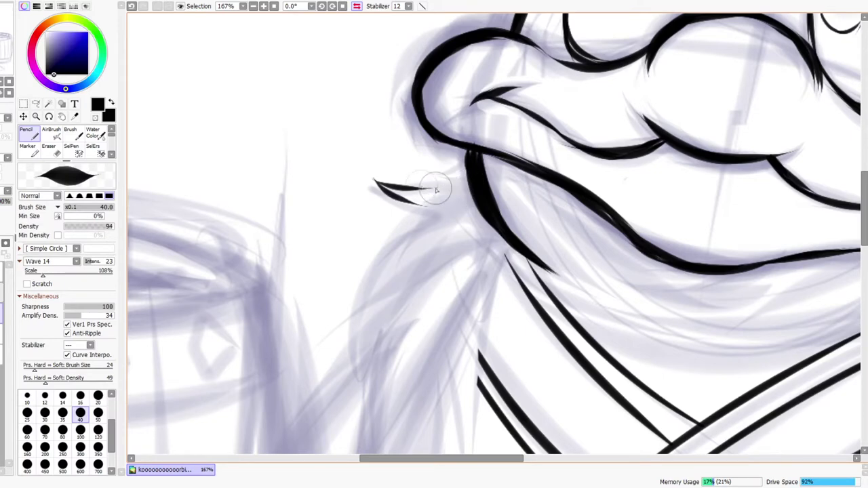
{"action": "mouse_move", "coordinate": [409, 165]}
{"action": "left_mouse_down"}
{"action": "mouse_move", "coordinate": [436, 187]}
{"action": "mouse_move", "coordinate": [466, 160]}
{"action": "mouse_move", "coordinate": [486, 168]}
{"action": "left_mouse_up"}
{"action": "key", "text": "ctrl+z"}
{"action": "key", "text": "e"}
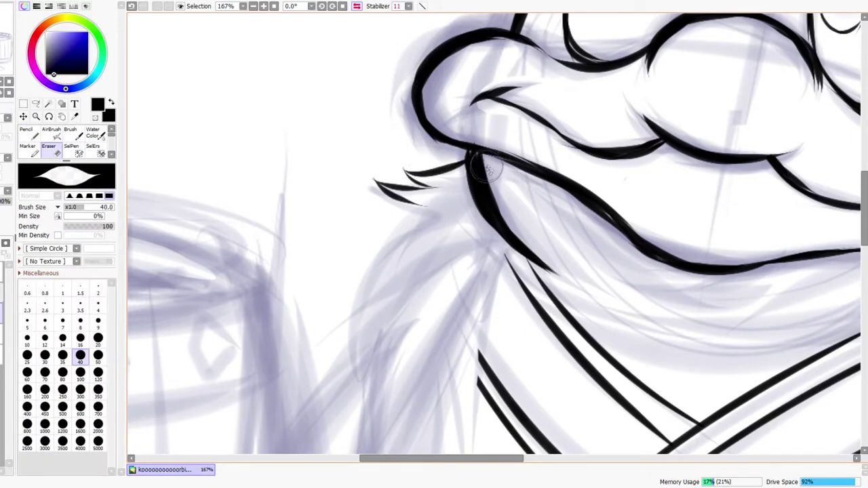
Ink the curved outer edge of the barrel-side fur trim and its inner edge across the collar line ends
{"action": "left_click_drag", "start_coordinate": [488, 258], "coordinate": [496, 192]}
{"action": "key", "text": "n"}
{"action": "left_click_drag", "start_coordinate": [433, 139], "coordinate": [381, 274]}
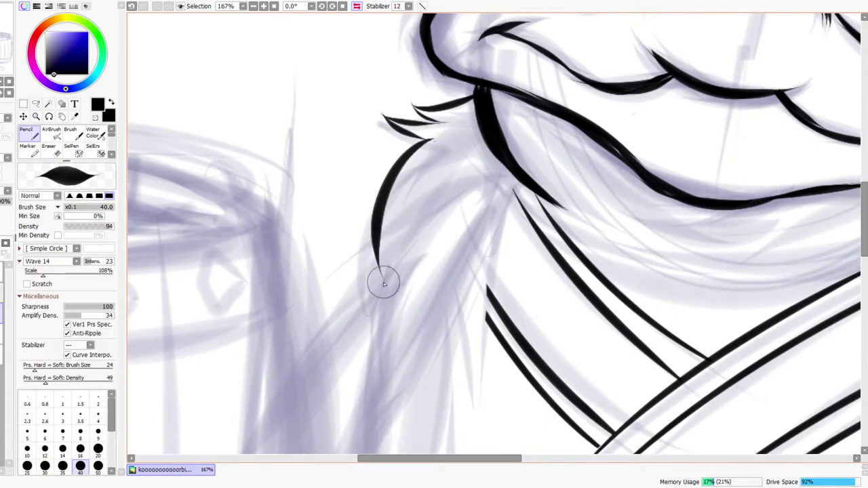
{"action": "mouse_move", "coordinate": [391, 234]}
{"action": "left_mouse_down"}
{"action": "mouse_move", "coordinate": [398, 301]}
{"action": "mouse_move", "coordinate": [408, 190]}
{"action": "left_mouse_up"}
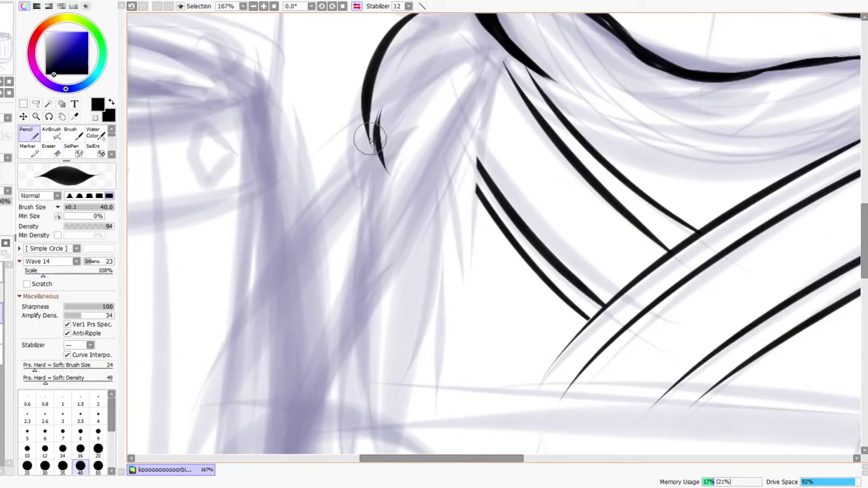
{"action": "left_click_drag", "start_coordinate": [502, 55], "coordinate": [485, 241]}
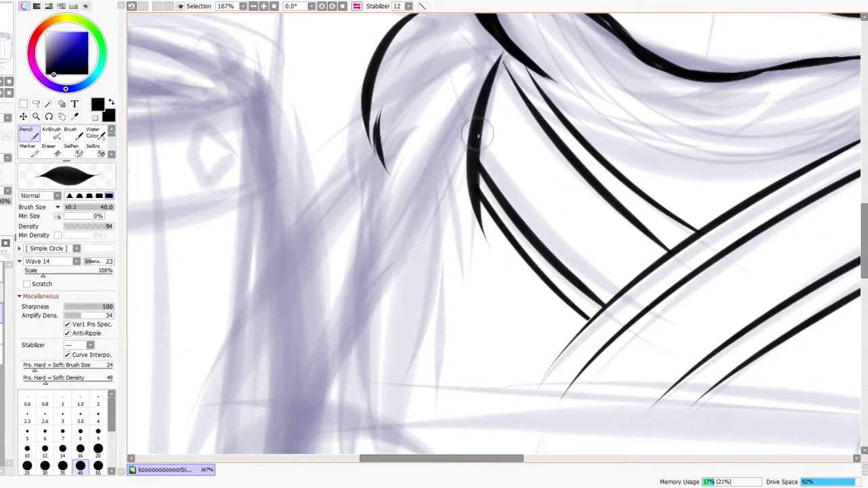
{"action": "mouse_move", "coordinate": [514, 62]}
{"action": "left_mouse_down"}
{"action": "mouse_move", "coordinate": [500, 84]}
{"action": "mouse_move", "coordinate": [508, 72]}
{"action": "left_mouse_up"}
Continue both edges of the barrel-side fur trim downward with jagged fur tufts
{"action": "mouse_move", "coordinate": [467, 130]}
{"action": "left_mouse_down"}
{"action": "mouse_move", "coordinate": [443, 224]}
{"action": "mouse_move", "coordinate": [437, 219]}
{"action": "left_mouse_up"}
{"action": "left_click_drag", "start_coordinate": [428, 171], "coordinate": [424, 245]}
{"action": "left_click_drag", "start_coordinate": [432, 198], "coordinate": [400, 258]}
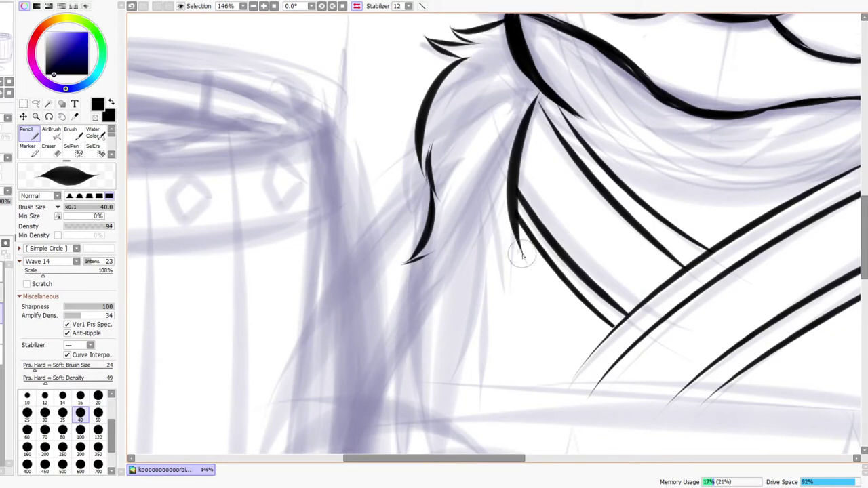
{"action": "left_click_drag", "start_coordinate": [509, 251], "coordinate": [503, 374]}
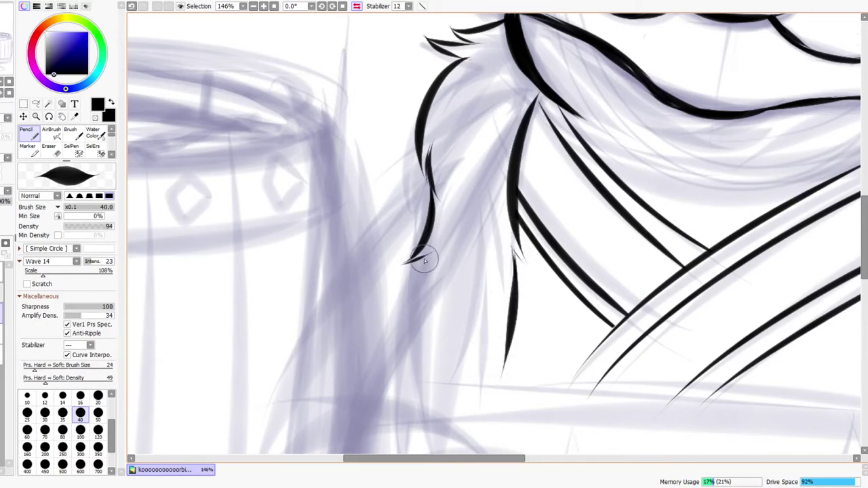
{"action": "left_click_drag", "start_coordinate": [427, 256], "coordinate": [414, 380]}
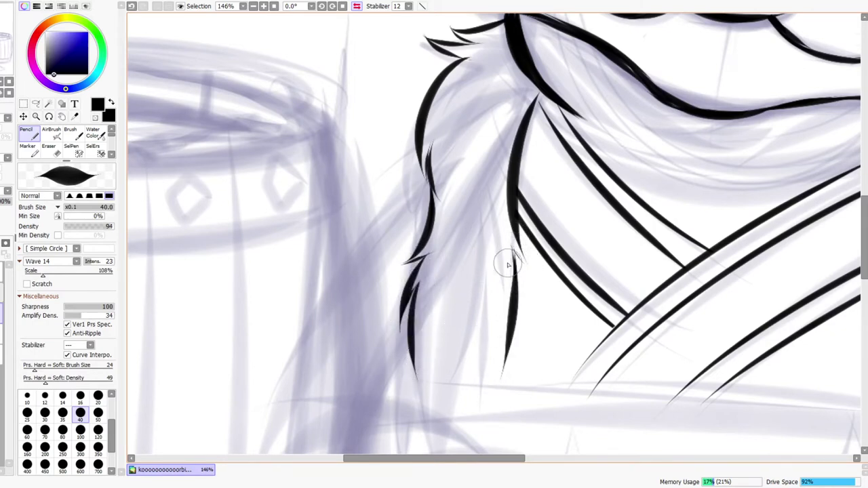
{"action": "left_click_drag", "start_coordinate": [513, 263], "coordinate": [507, 258]}
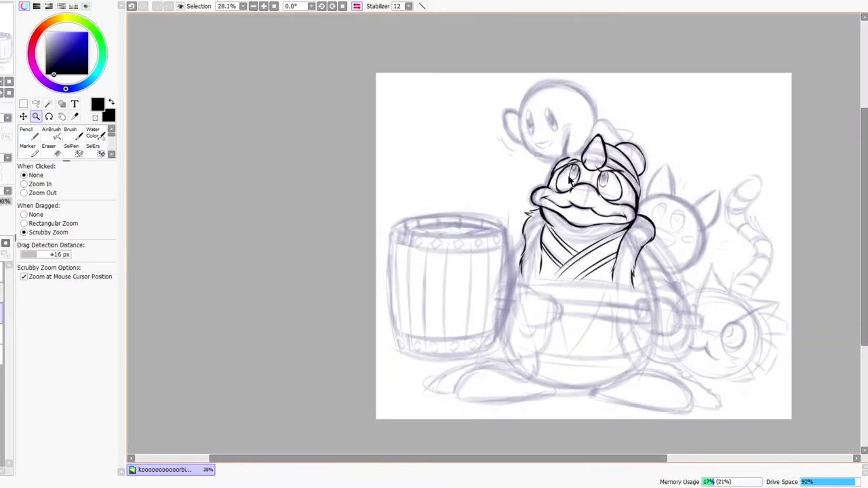
Thicken the top of the barrel-side trim's inner edge where it meets the jaw and collar lines
{"action": "left_click", "coordinate": [357, 6]}
{"action": "left_click_drag", "start_coordinate": [455, 193], "coordinate": [473, 194]}
{"action": "mouse_move", "coordinate": [432, 231]}
{"action": "left_mouse_down"}
{"action": "mouse_move", "coordinate": [449, 206]}
{"action": "mouse_move", "coordinate": [430, 215]}
{"action": "mouse_move", "coordinate": [440, 237]}
{"action": "left_mouse_up"}
{"action": "left_click_drag", "start_coordinate": [430, 202], "coordinate": [453, 265]}
{"action": "mouse_move", "coordinate": [444, 178]}
{"action": "left_mouse_down"}
{"action": "mouse_move", "coordinate": [461, 284]}
{"action": "mouse_move", "coordinate": [444, 182]}
{"action": "mouse_move", "coordinate": [480, 302]}
{"action": "left_mouse_up"}
{"action": "left_click_drag", "start_coordinate": [468, 169], "coordinate": [489, 281]}
{"action": "key", "text": "ctrl+space"}
{"action": "left_click_drag", "start_coordinate": [517, 206], "coordinate": [501, 211]}
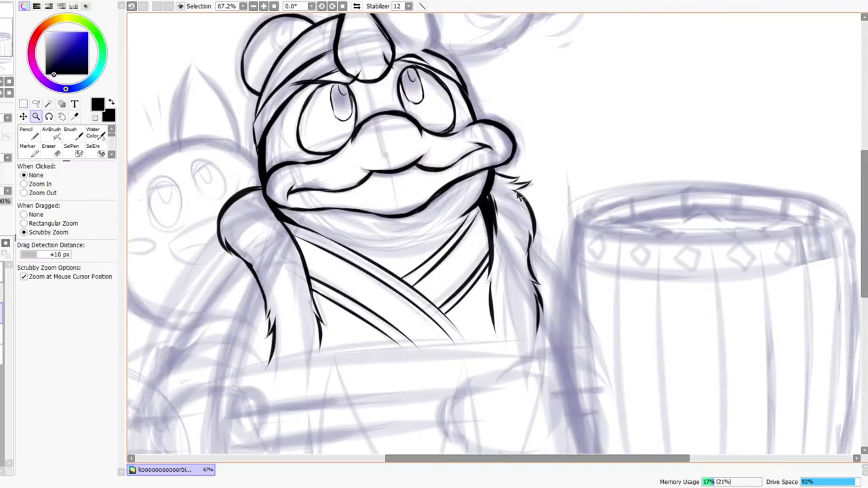
Examine the inked head, collar and fur trim against the whole sketch in mirrored and normal view
{"action": "scroll", "coordinate": [520, 196], "scroll_direction": "down", "scroll_amount": 3}
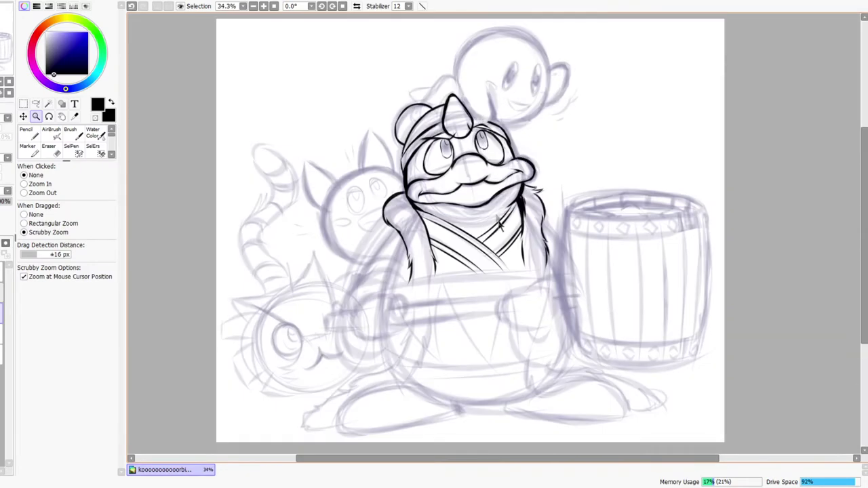
{"action": "left_click", "coordinate": [356, 7]}
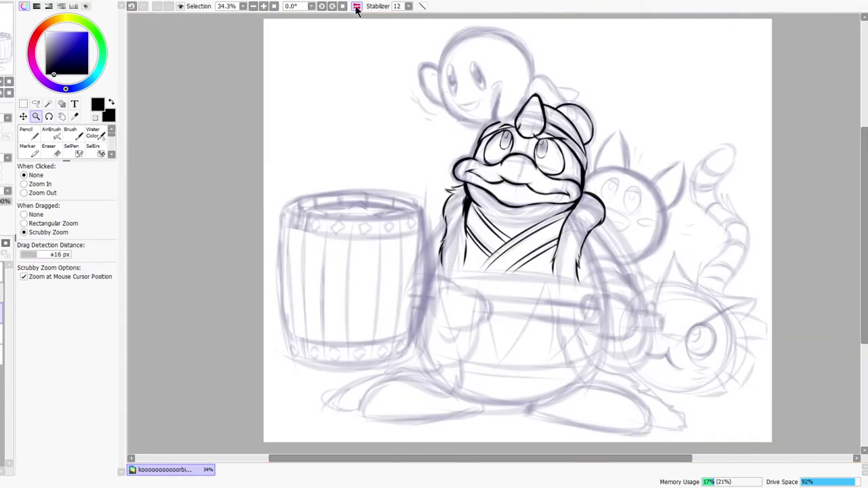
{"action": "left_click", "coordinate": [357, 6]}
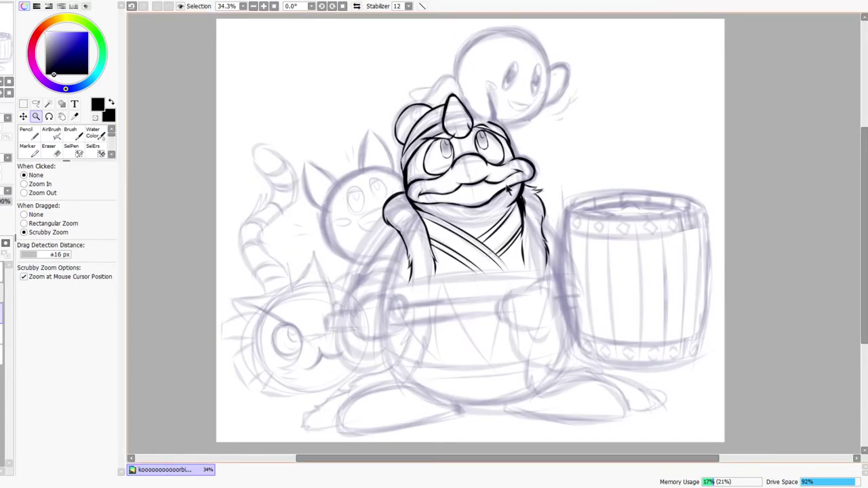
{"action": "scroll", "coordinate": [522, 186], "scroll_direction": "up", "scroll_amount": 2}
{"action": "scroll", "coordinate": [516, 179], "scroll_direction": "down", "scroll_amount": 2}
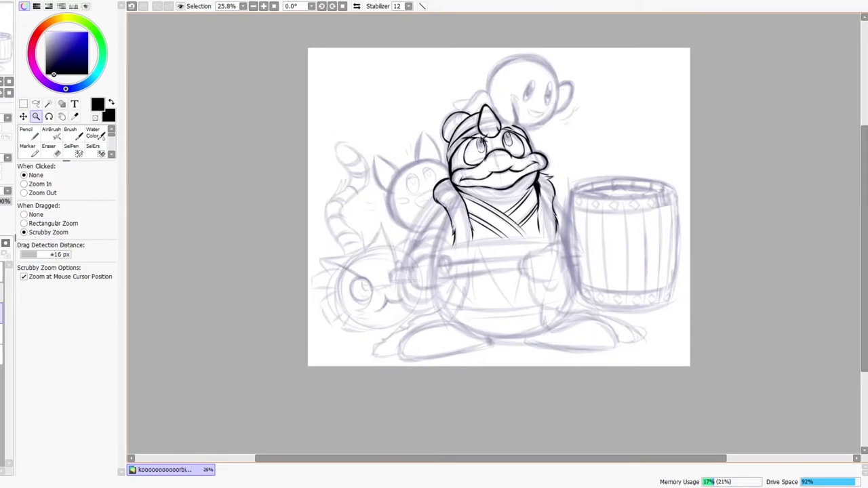
Ink and thicken the outer arm line from the rounded fur trim down toward the hand gripping the handle
{"action": "scroll", "coordinate": [447, 196], "scroll_direction": "up", "scroll_amount": 4}
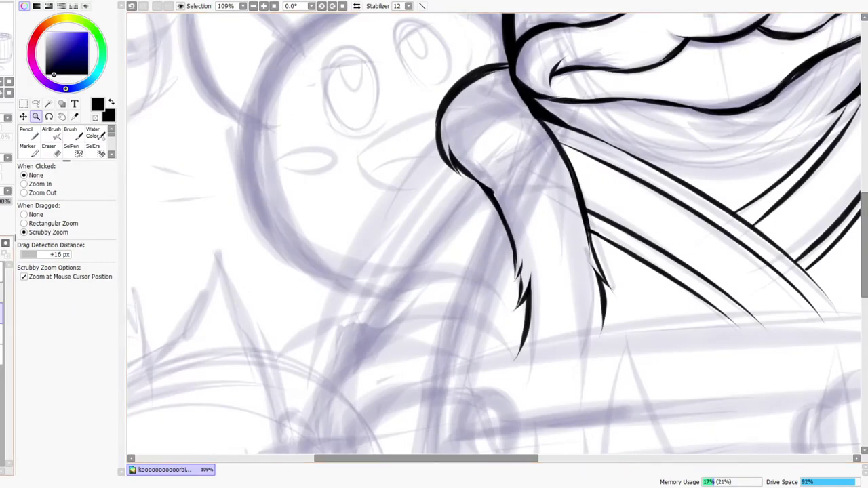
{"action": "key", "text": "n"}
{"action": "mouse_move", "coordinate": [397, 345]}
{"action": "left_mouse_down"}
{"action": "mouse_move", "coordinate": [355, 235]}
{"action": "mouse_move", "coordinate": [341, 282]}
{"action": "left_mouse_up"}
{"action": "mouse_move", "coordinate": [291, 264]}
{"action": "left_mouse_down"}
{"action": "mouse_move", "coordinate": [341, 173]}
{"action": "mouse_move", "coordinate": [403, 108]}
{"action": "left_mouse_up"}
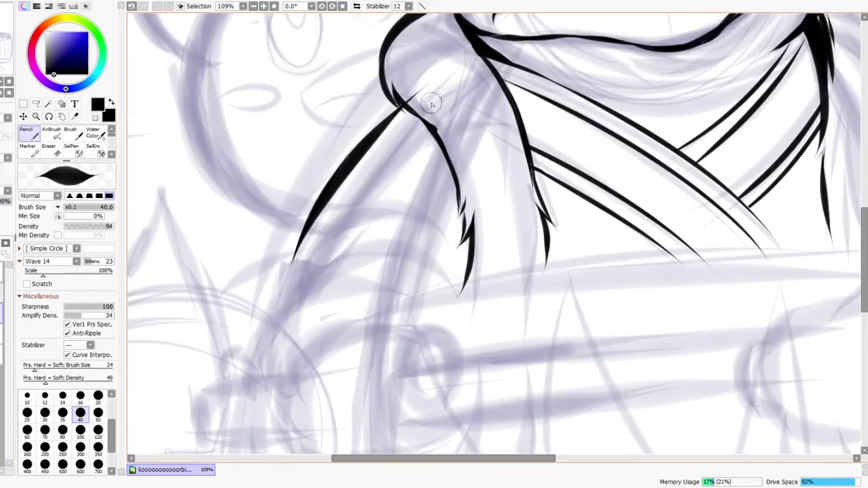
{"action": "left_click_drag", "start_coordinate": [337, 172], "coordinate": [428, 66]}
{"action": "left_click_drag", "start_coordinate": [299, 245], "coordinate": [429, 70]}
{"action": "left_click_drag", "start_coordinate": [348, 169], "coordinate": [423, 72]}
{"action": "left_click_drag", "start_coordinate": [380, 125], "coordinate": [427, 73]}
Erase the part of the arm line overlapping the fur trim and refine the line's edge
{"action": "mouse_move", "coordinate": [403, 106]}
{"action": "left_mouse_down"}
{"action": "mouse_move", "coordinate": [372, 221]}
{"action": "mouse_move", "coordinate": [389, 215]}
{"action": "mouse_move", "coordinate": [382, 219]}
{"action": "mouse_move", "coordinate": [380, 204]}
{"action": "mouse_move", "coordinate": [403, 181]}
{"action": "mouse_move", "coordinate": [392, 203]}
{"action": "mouse_move", "coordinate": [434, 200]}
{"action": "mouse_move", "coordinate": [373, 229]}
{"action": "left_mouse_up"}
{"action": "key", "text": "e"}
{"action": "left_click_drag", "start_coordinate": [333, 274], "coordinate": [422, 177]}
{"action": "key", "text": "n"}
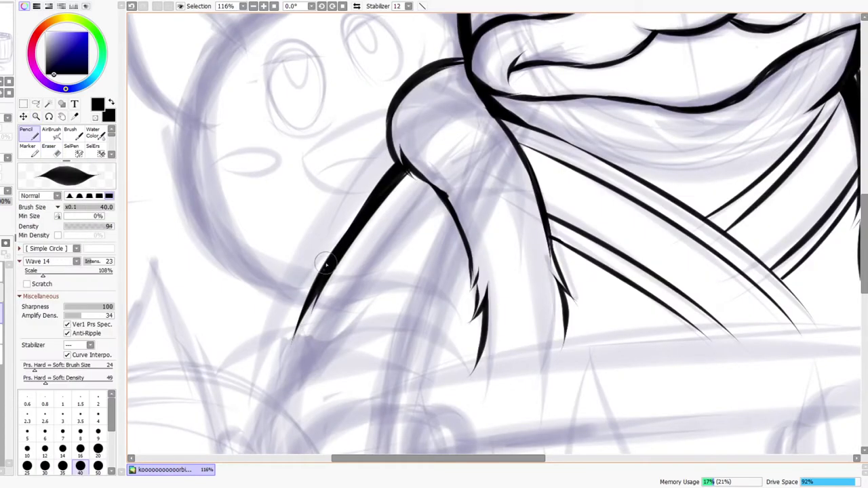
{"action": "left_click_drag", "start_coordinate": [384, 194], "coordinate": [372, 216]}
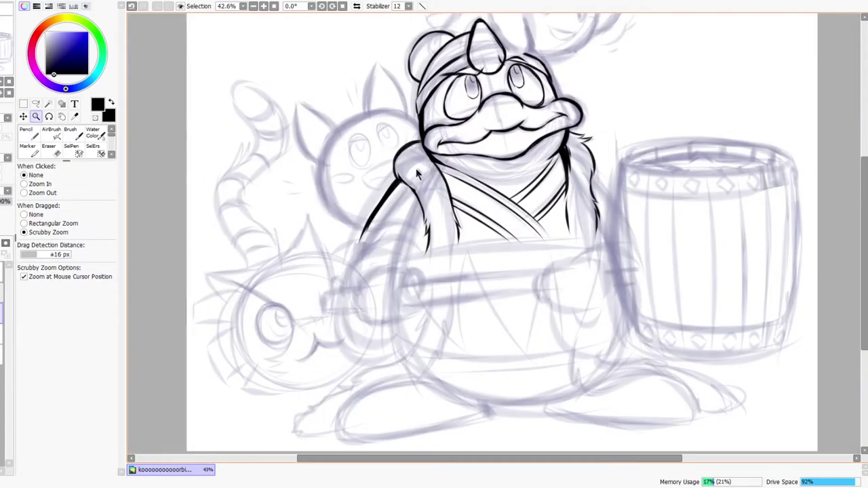
Ink the top curve of the fist holding the handle and the oval thumb at its end
{"action": "left_click", "coordinate": [357, 7]}
{"action": "left_click", "coordinate": [358, 9]}
{"action": "left_click_drag", "start_coordinate": [389, 301], "coordinate": [388, 273]}
{"action": "left_click_drag", "start_coordinate": [384, 219], "coordinate": [387, 203]}
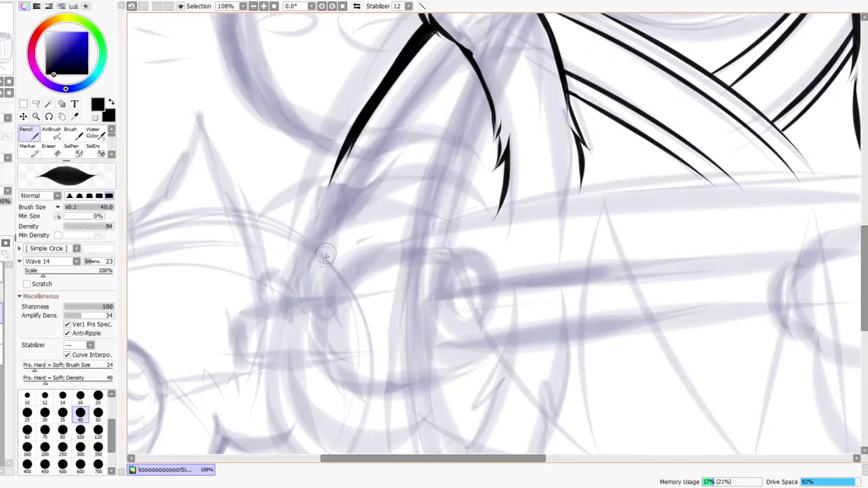
{"action": "mouse_move", "coordinate": [313, 310]}
{"action": "left_mouse_down"}
{"action": "mouse_move", "coordinate": [329, 273]}
{"action": "mouse_move", "coordinate": [320, 302]}
{"action": "mouse_move", "coordinate": [368, 257]}
{"action": "mouse_move", "coordinate": [328, 288]}
{"action": "mouse_move", "coordinate": [426, 259]}
{"action": "mouse_move", "coordinate": [346, 274]}
{"action": "mouse_move", "coordinate": [468, 268]}
{"action": "mouse_move", "coordinate": [481, 275]}
{"action": "mouse_move", "coordinate": [493, 299]}
{"action": "left_mouse_up"}
{"action": "mouse_move", "coordinate": [444, 269]}
{"action": "left_mouse_down"}
{"action": "mouse_move", "coordinate": [459, 327]}
{"action": "mouse_move", "coordinate": [495, 288]}
{"action": "mouse_move", "coordinate": [474, 320]}
{"action": "mouse_move", "coordinate": [449, 268]}
{"action": "mouse_move", "coordinate": [486, 262]}
{"action": "mouse_move", "coordinate": [489, 298]}
{"action": "left_mouse_up"}
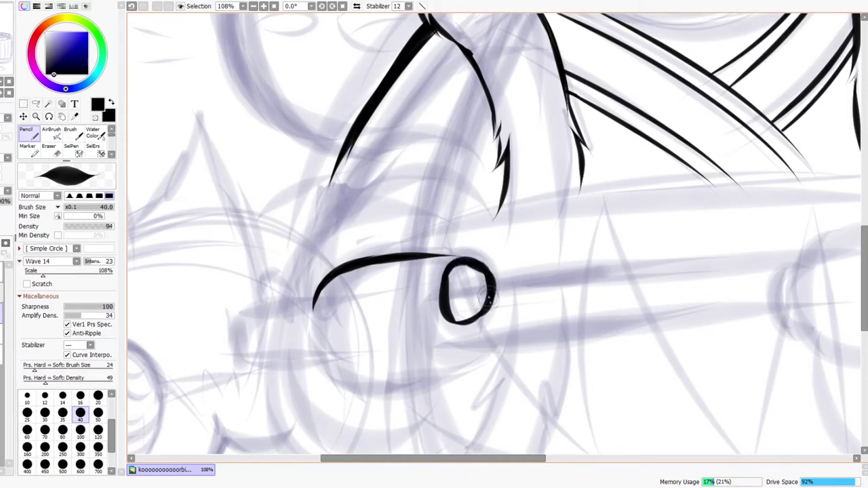
Ink the fist's rounded back and underside, joining them to the thumb with a notched edge
{"action": "mouse_move", "coordinate": [337, 334]}
{"action": "left_mouse_down"}
{"action": "mouse_move", "coordinate": [324, 287]}
{"action": "mouse_move", "coordinate": [304, 302]}
{"action": "mouse_move", "coordinate": [314, 334]}
{"action": "mouse_move", "coordinate": [348, 344]}
{"action": "mouse_move", "coordinate": [430, 328]}
{"action": "left_mouse_up"}
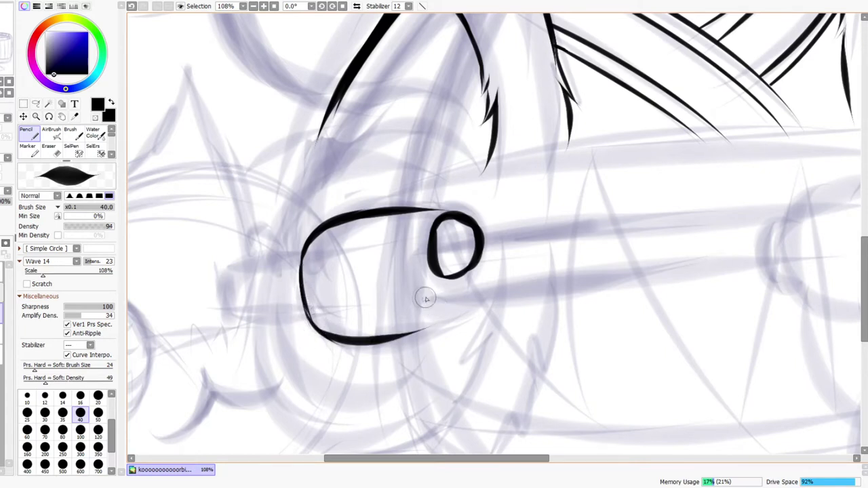
{"action": "mouse_move", "coordinate": [429, 297]}
{"action": "left_mouse_down"}
{"action": "mouse_move", "coordinate": [475, 306]}
{"action": "mouse_move", "coordinate": [459, 318]}
{"action": "left_mouse_up"}
{"action": "left_click_drag", "start_coordinate": [402, 335], "coordinate": [466, 309]}
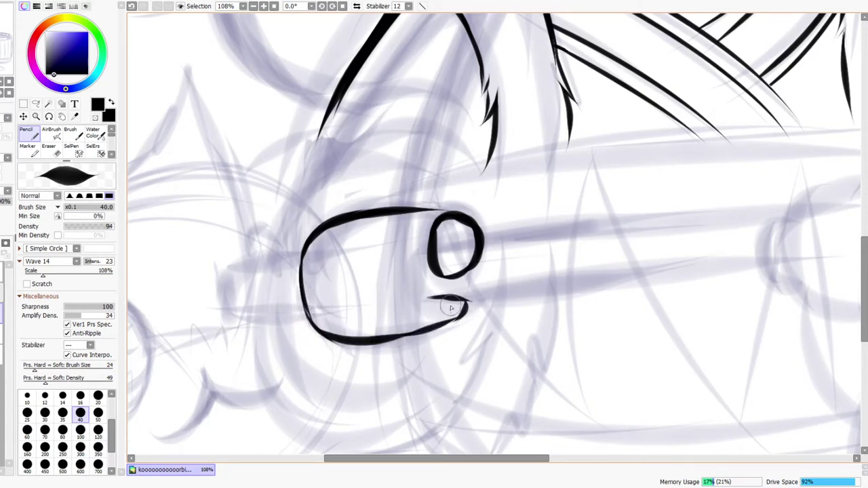
{"action": "left_click_drag", "start_coordinate": [432, 267], "coordinate": [437, 298]}
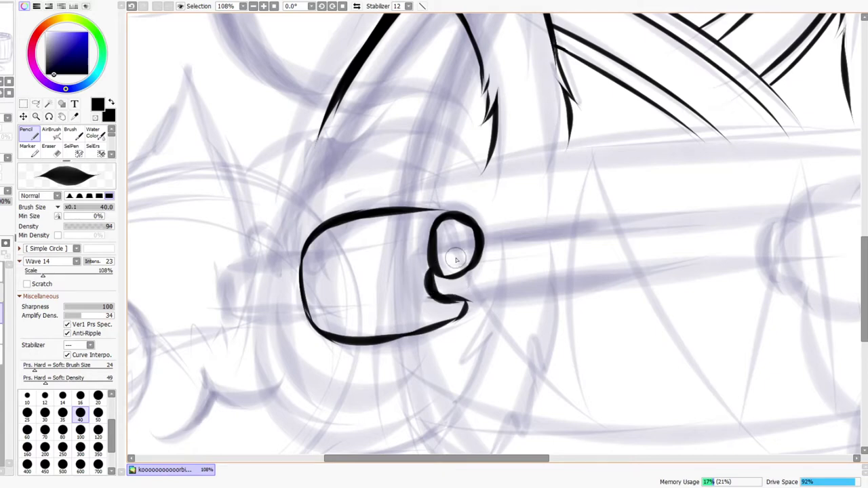
Erase the notched edge below the thumb, then thicken and clean up the end of the fist's underside
{"action": "key", "text": "ctrl+space"}
{"action": "mouse_move", "coordinate": [470, 242]}
{"action": "left_mouse_down"}
{"action": "mouse_move", "coordinate": [448, 273]}
{"action": "mouse_move", "coordinate": [485, 227]}
{"action": "left_mouse_up"}
{"action": "key", "text": "e"}
{"action": "mouse_move", "coordinate": [426, 244]}
{"action": "left_mouse_down"}
{"action": "mouse_move", "coordinate": [443, 278]}
{"action": "mouse_move", "coordinate": [442, 258]}
{"action": "mouse_move", "coordinate": [457, 285]}
{"action": "mouse_move", "coordinate": [484, 286]}
{"action": "mouse_move", "coordinate": [412, 334]}
{"action": "left_mouse_up"}
{"action": "key", "text": "n"}
{"action": "left_click_drag", "start_coordinate": [359, 338], "coordinate": [479, 290]}
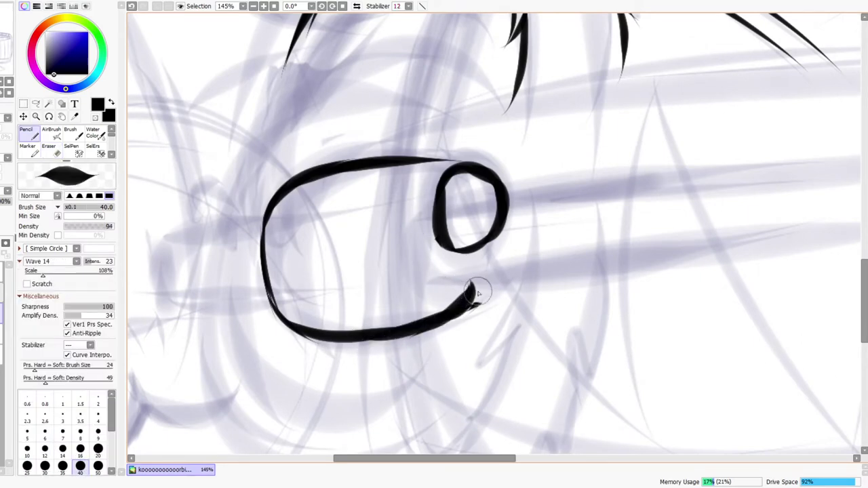
{"action": "key", "text": "e"}
{"action": "left_click_drag", "start_coordinate": [466, 319], "coordinate": [477, 309]}
{"action": "key", "text": "ctrl+space"}
{"action": "left_click_drag", "start_coordinate": [502, 283], "coordinate": [484, 304]}
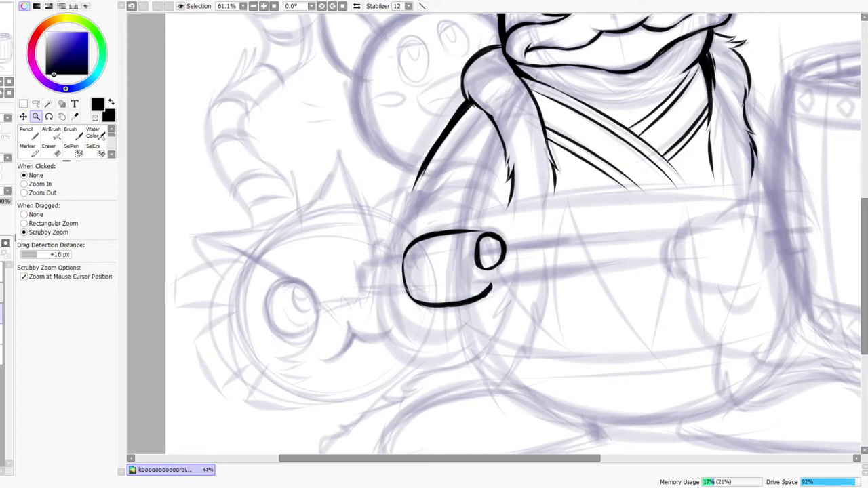
{"action": "left_click", "coordinate": [22, 104]}
{"action": "left_click_drag", "start_coordinate": [277, 193], "coordinate": [307, 231]}
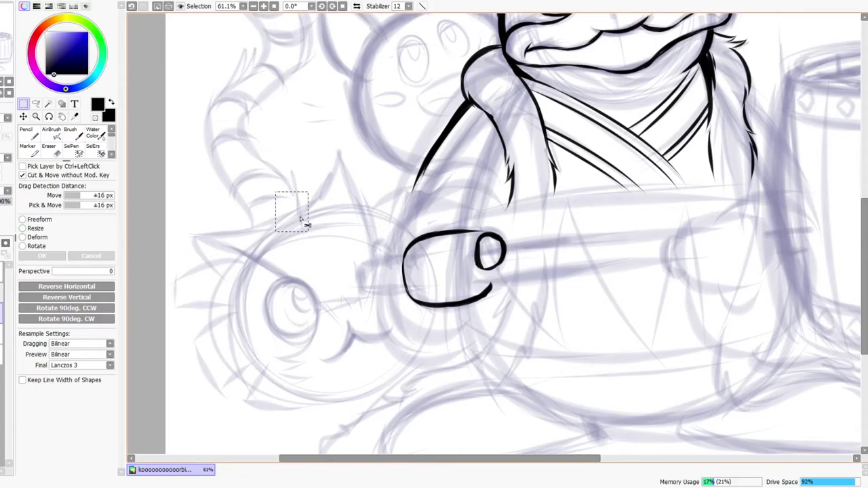
{"action": "left_click", "coordinate": [301, 218]}
{"action": "left_click_drag", "start_coordinate": [407, 228], "coordinate": [434, 391]}
{"action": "left_click_drag", "start_coordinate": [396, 125], "coordinate": [421, 311]}
{"action": "key", "text": "ctrl+space"}
{"action": "left_click_drag", "start_coordinate": [490, 192], "coordinate": [482, 210]}
{"action": "left_click_drag", "start_coordinate": [469, 387], "coordinate": [405, 308]}
{"action": "left_click_drag", "start_coordinate": [443, 373], "coordinate": [429, 341]}
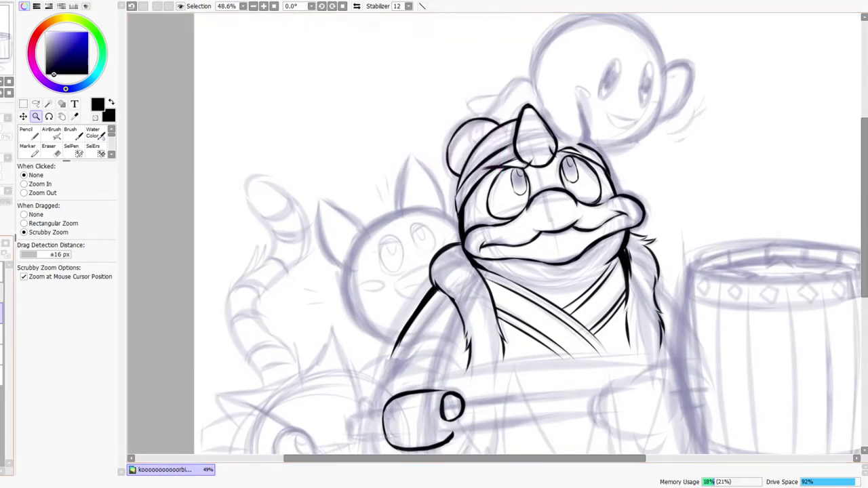
Ink the short handle stub behind the fist with a curved end cap and two nearly parallel edges
{"action": "left_click_drag", "start_coordinate": [461, 402], "coordinate": [435, 269]}
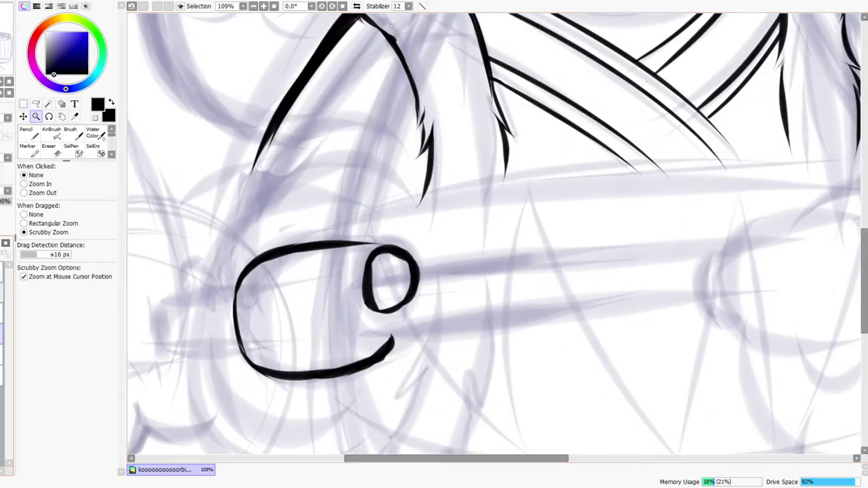
{"action": "left_click_drag", "start_coordinate": [340, 342], "coordinate": [422, 338]}
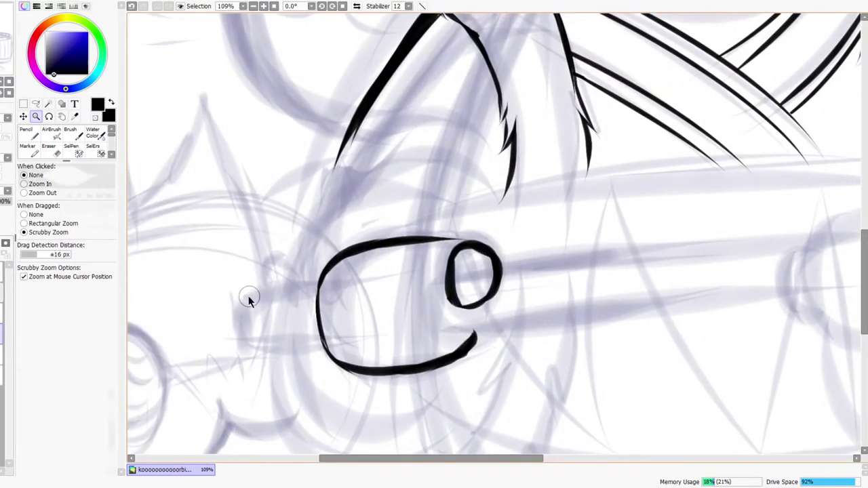
{"action": "key", "text": "n"}
{"action": "left_click_drag", "start_coordinate": [253, 273], "coordinate": [279, 384]}
{"action": "key", "text": "ctrl+z"}
{"action": "left_click_drag", "start_coordinate": [258, 258], "coordinate": [304, 398]}
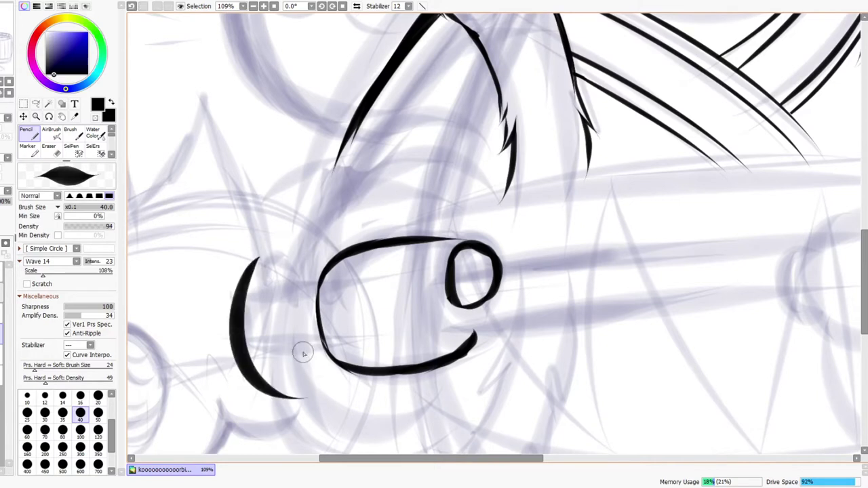
{"action": "left_click_drag", "start_coordinate": [218, 303], "coordinate": [410, 272]}
{"action": "left_click_drag", "start_coordinate": [223, 346], "coordinate": [407, 331]}
{"action": "key", "text": "ctrl+z"}
Erase the stub's line ends overlapping the fist and overshooting the end cap, then touch up the cap's lower corner
{"action": "key", "text": "e"}
{"action": "mouse_move", "coordinate": [324, 292]}
{"action": "left_mouse_down"}
{"action": "mouse_move", "coordinate": [331, 280]}
{"action": "mouse_move", "coordinate": [407, 273]}
{"action": "left_mouse_up"}
{"action": "mouse_move", "coordinate": [329, 329]}
{"action": "left_mouse_down"}
{"action": "mouse_move", "coordinate": [339, 339]}
{"action": "mouse_move", "coordinate": [387, 344]}
{"action": "mouse_move", "coordinate": [344, 335]}
{"action": "mouse_move", "coordinate": [403, 332]}
{"action": "left_mouse_up"}
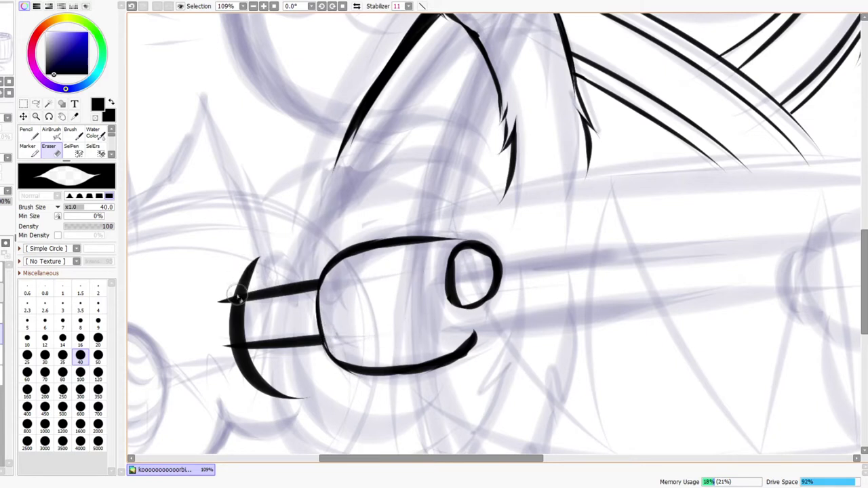
{"action": "mouse_move", "coordinate": [229, 291]}
{"action": "left_mouse_down"}
{"action": "mouse_move", "coordinate": [252, 285]}
{"action": "mouse_move", "coordinate": [234, 292]}
{"action": "mouse_move", "coordinate": [267, 250]}
{"action": "mouse_move", "coordinate": [221, 302]}
{"action": "mouse_move", "coordinate": [239, 285]}
{"action": "mouse_move", "coordinate": [244, 358]}
{"action": "mouse_move", "coordinate": [231, 348]}
{"action": "mouse_move", "coordinate": [241, 360]}
{"action": "mouse_move", "coordinate": [273, 359]}
{"action": "mouse_move", "coordinate": [246, 364]}
{"action": "mouse_move", "coordinate": [304, 388]}
{"action": "mouse_move", "coordinate": [325, 374]}
{"action": "left_mouse_up"}
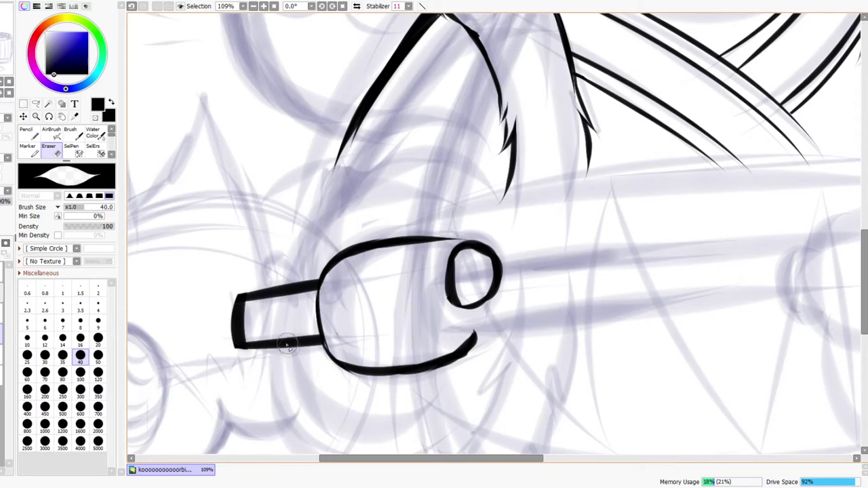
{"action": "key", "text": "b"}
{"action": "key", "text": "ctrl+z"}
{"action": "key", "text": "n"}
{"action": "mouse_move", "coordinate": [237, 339]}
{"action": "left_mouse_down"}
{"action": "mouse_move", "coordinate": [250, 356]}
{"action": "mouse_move", "coordinate": [235, 343]}
{"action": "mouse_move", "coordinate": [249, 363]}
{"action": "mouse_move", "coordinate": [233, 356]}
{"action": "mouse_move", "coordinate": [251, 365]}
{"action": "mouse_move", "coordinate": [242, 343]}
{"action": "mouse_move", "coordinate": [228, 341]}
{"action": "mouse_move", "coordinate": [234, 361]}
{"action": "mouse_move", "coordinate": [225, 339]}
{"action": "left_mouse_up"}
{"action": "key", "text": "e"}
{"action": "key", "text": "ctrl+space"}
{"action": "left_click_drag", "start_coordinate": [295, 290], "coordinate": [389, 256]}
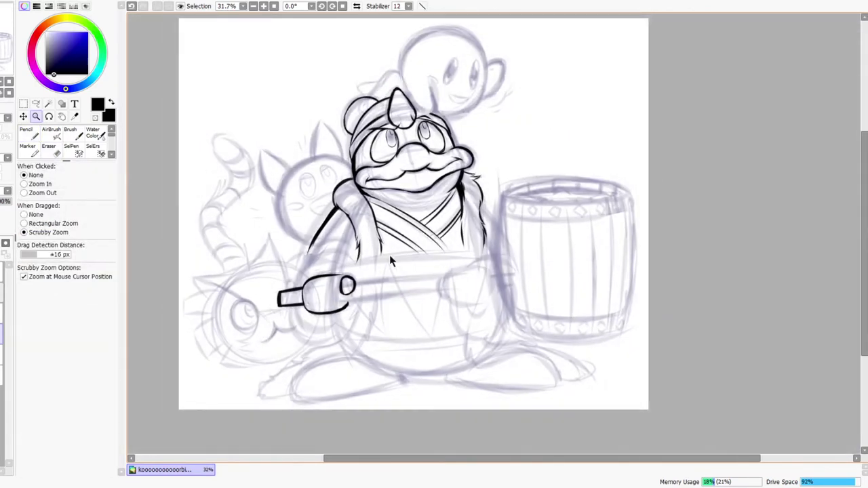
Ink the hammer handle's long upper edge from the second hand's sketch to the thumb, on a mirrored canvas rotated to -33.8°
{"action": "left_click", "coordinate": [356, 6]}
{"action": "left_click_drag", "start_coordinate": [604, 294], "coordinate": [611, 291]}
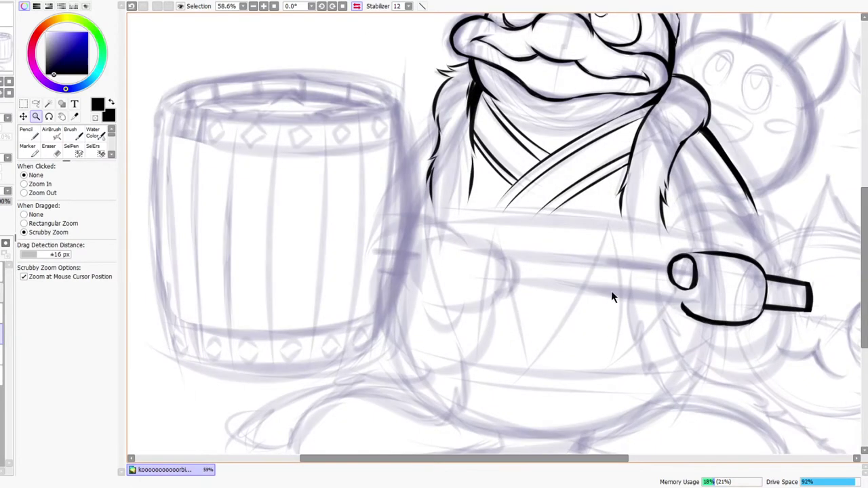
{"action": "left_click", "coordinate": [322, 7]}
{"action": "left_click", "coordinate": [322, 7]}
{"action": "left_click", "coordinate": [323, 6]}
{"action": "left_click_drag", "start_coordinate": [506, 238], "coordinate": [358, 324]}
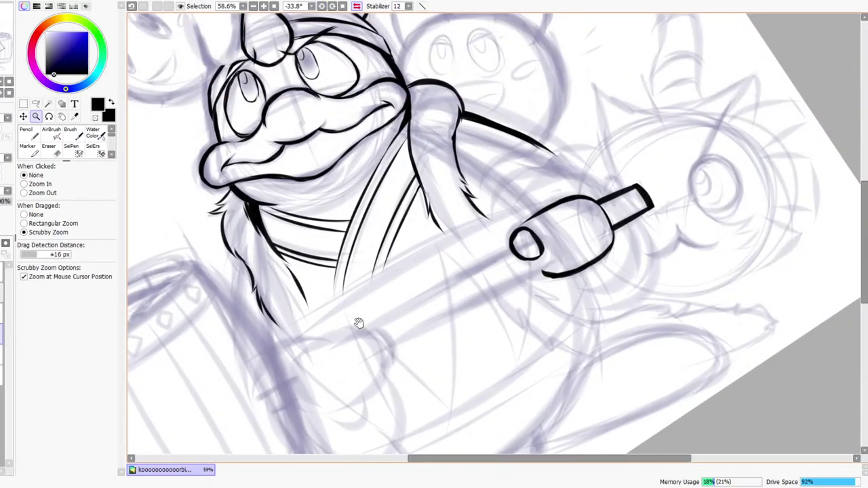
{"action": "left_click_drag", "start_coordinate": [426, 295], "coordinate": [438, 292]}
{"action": "key", "text": "n"}
{"action": "left_click_drag", "start_coordinate": [291, 371], "coordinate": [422, 309]}
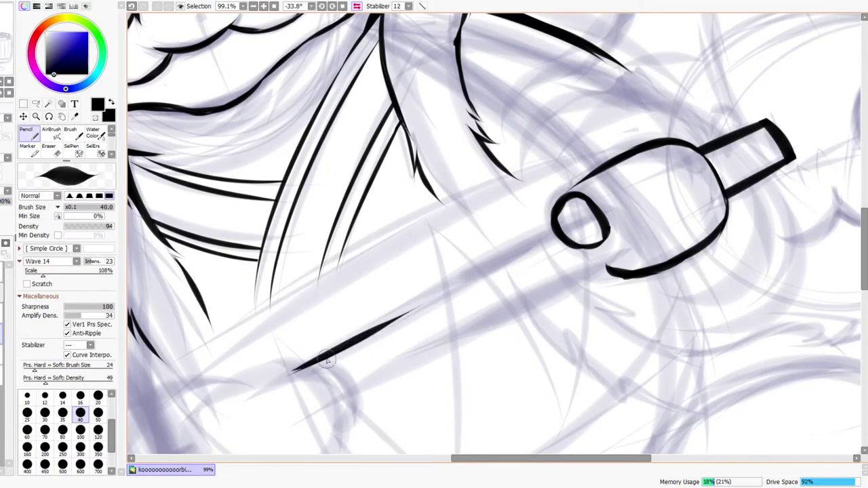
{"action": "key", "text": "ctrl+z"}
{"action": "key", "text": "ctrl+z"}
{"action": "left_click_drag", "start_coordinate": [289, 375], "coordinate": [441, 295]}
{"action": "left_click_drag", "start_coordinate": [330, 358], "coordinate": [406, 312]}
{"action": "left_click_drag", "start_coordinate": [445, 287], "coordinate": [585, 213]}
Ink the hammer handle's long lower edge from the second hand's sketch into the fist, using overlapping strokes
{"action": "left_click_drag", "start_coordinate": [315, 410], "coordinate": [468, 330]}
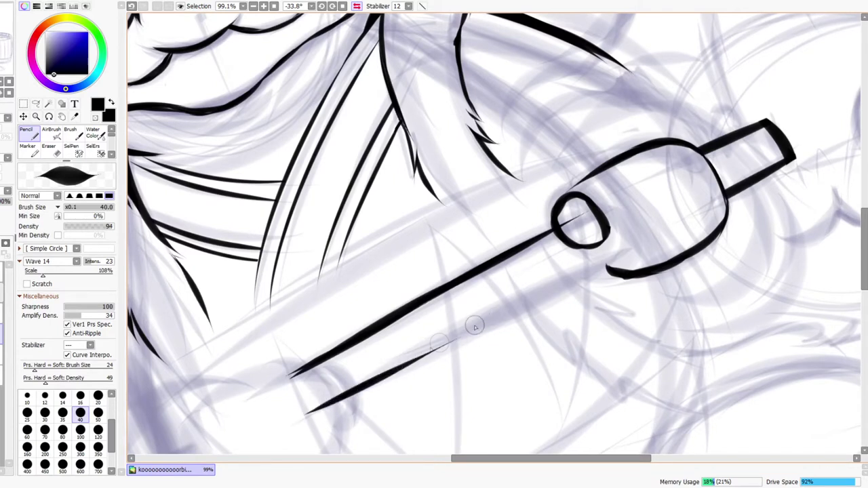
{"action": "left_click_drag", "start_coordinate": [377, 379], "coordinate": [533, 301]}
{"action": "left_click_drag", "start_coordinate": [444, 342], "coordinate": [577, 274]}
{"action": "left_click_drag", "start_coordinate": [369, 384], "coordinate": [576, 275]}
{"action": "left_click_drag", "start_coordinate": [442, 349], "coordinate": [637, 246]}
{"action": "left_click_drag", "start_coordinate": [534, 299], "coordinate": [659, 230]}
{"action": "left_click_drag", "start_coordinate": [576, 272], "coordinate": [660, 230]}
Join the thumb to the fist's underside with a short line and erase the handle lines overshooting into the thumb and fist
{"action": "mouse_move", "coordinate": [594, 216]}
{"action": "left_mouse_down"}
{"action": "mouse_move", "coordinate": [616, 254]}
{"action": "mouse_move", "coordinate": [617, 265]}
{"action": "mouse_move", "coordinate": [609, 263]}
{"action": "left_mouse_up"}
{"action": "key", "text": "e"}
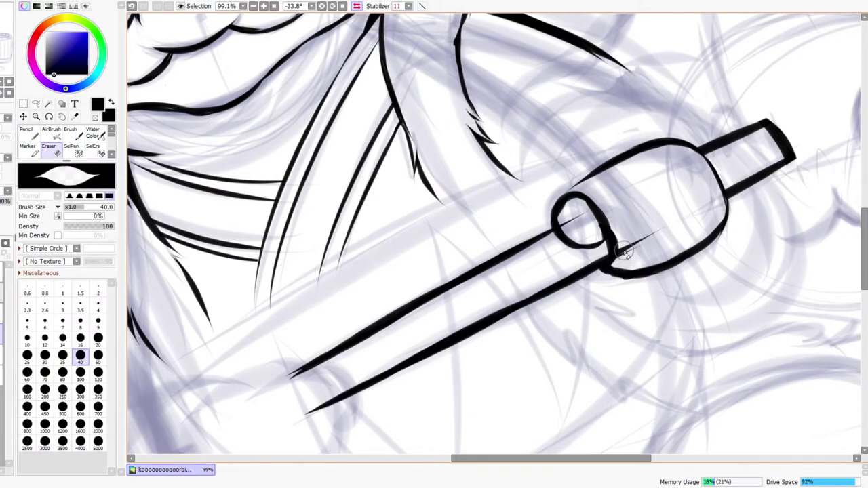
{"action": "left_click_drag", "start_coordinate": [624, 248], "coordinate": [652, 234]}
{"action": "left_click_drag", "start_coordinate": [561, 229], "coordinate": [602, 218]}
{"action": "key", "text": "ctrl+space"}
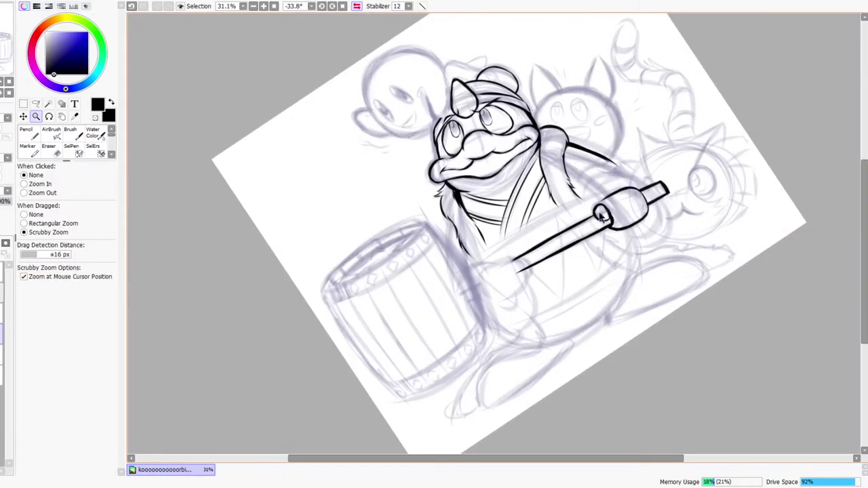
Trim the tapered ends of both handle lines where they meet the second hand's sketch
{"action": "left_click", "coordinate": [356, 6]}
{"action": "left_click_drag", "start_coordinate": [512, 280], "coordinate": [522, 299]}
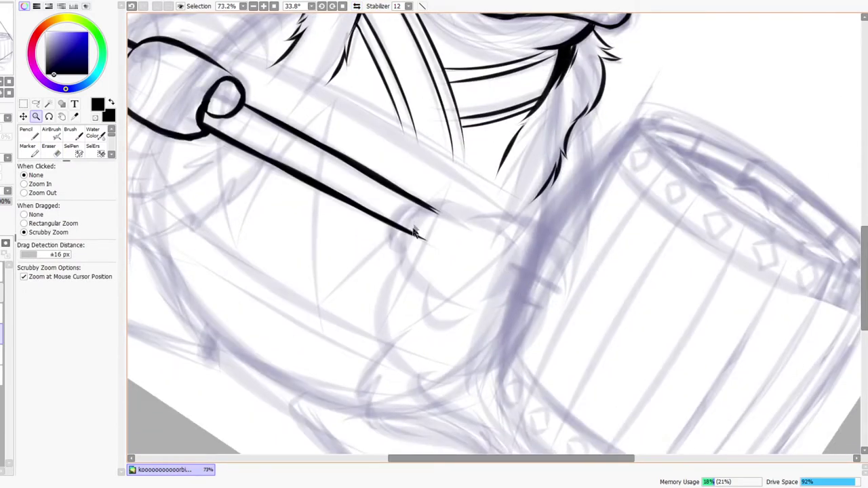
{"action": "key", "text": "e"}
{"action": "mouse_move", "coordinate": [424, 230]}
{"action": "left_mouse_down"}
{"action": "mouse_move", "coordinate": [407, 232]}
{"action": "mouse_move", "coordinate": [426, 214]}
{"action": "mouse_move", "coordinate": [439, 238]}
{"action": "left_mouse_up"}
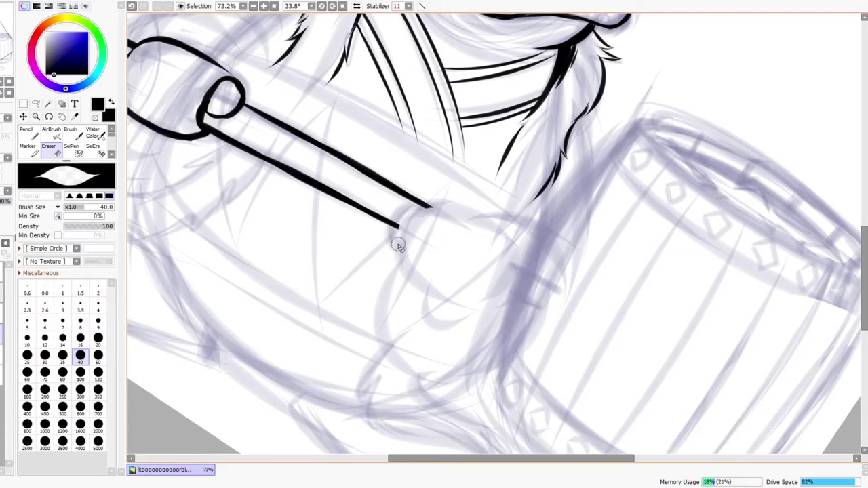
{"action": "key", "text": "z"}
{"action": "left_click_drag", "start_coordinate": [428, 227], "coordinate": [412, 240]}
Ink two short handle segments between the second hand and the barrel-shaped hammer head, and clean up their ends
{"action": "left_click", "coordinate": [356, 6]}
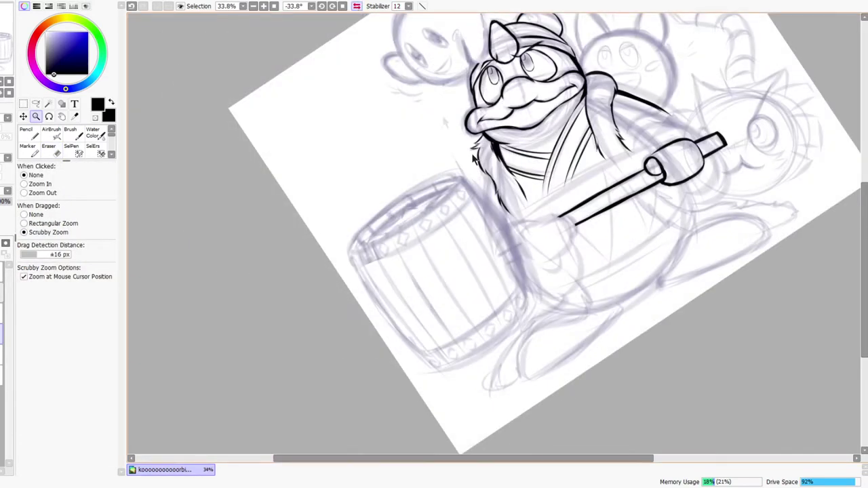
{"action": "key", "text": "n"}
{"action": "mouse_move", "coordinate": [539, 234]}
{"action": "left_mouse_down"}
{"action": "mouse_move", "coordinate": [484, 265]}
{"action": "mouse_move", "coordinate": [518, 248]}
{"action": "left_mouse_up"}
{"action": "left_click_drag", "start_coordinate": [482, 304], "coordinate": [539, 275]}
{"action": "left_click_drag", "start_coordinate": [468, 269], "coordinate": [523, 244]}
{"action": "key", "text": "e"}
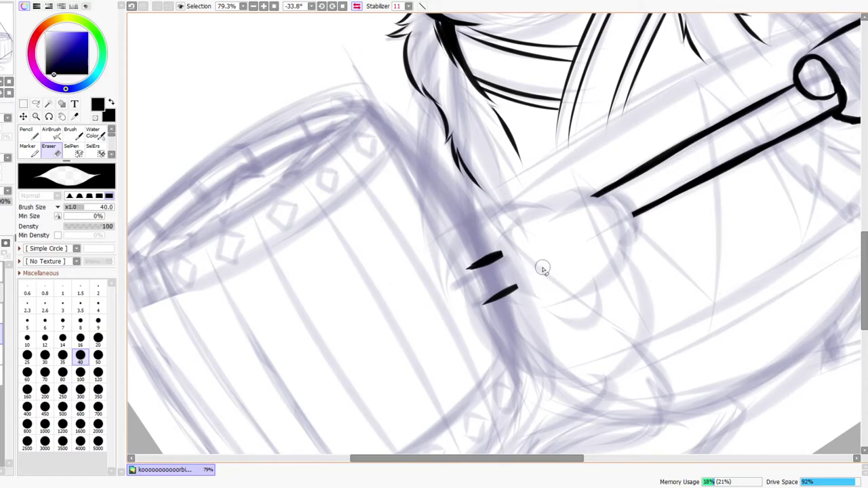
{"action": "key", "text": "z"}
{"action": "left_click_drag", "start_coordinate": [485, 225], "coordinate": [474, 199]}
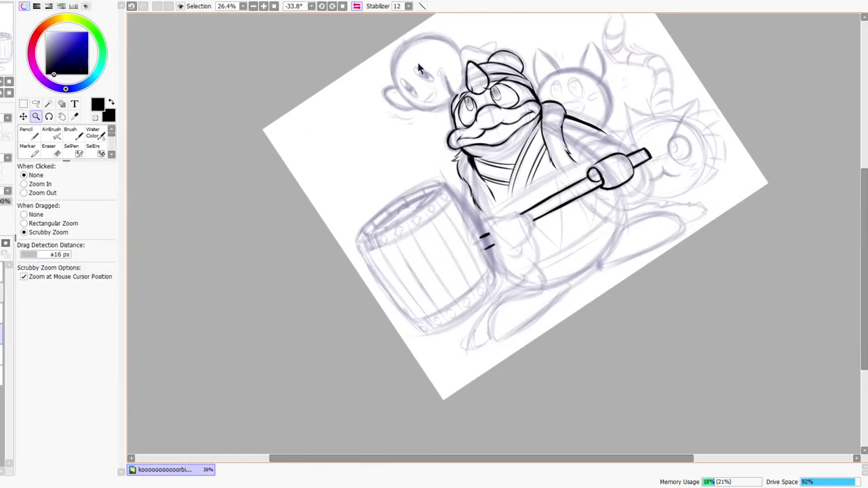
Lasso the sketched hammer head, move it slightly toward the second hand, deform its outer corner slightly inward, and clear the selection
{"action": "left_click", "coordinate": [357, 6]}
{"action": "left_click_drag", "start_coordinate": [537, 248], "coordinate": [500, 292]}
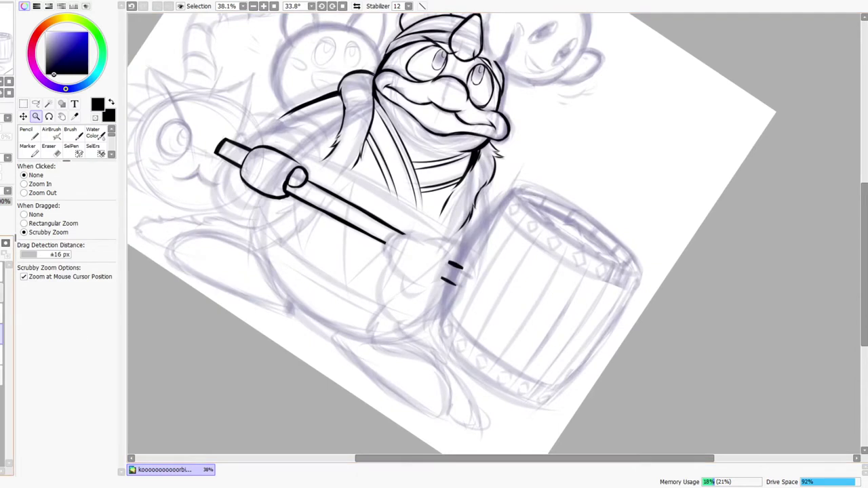
{"action": "key", "text": "l"}
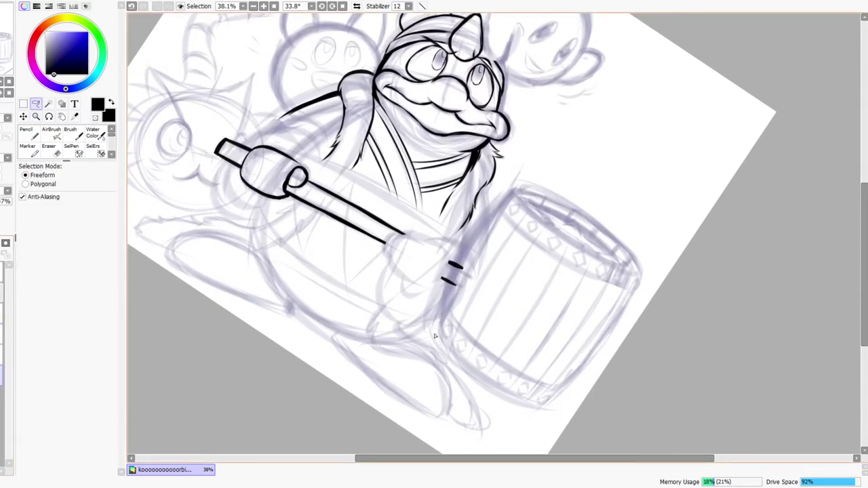
{"action": "left_click_drag", "start_coordinate": [505, 184], "coordinate": [702, 251]}
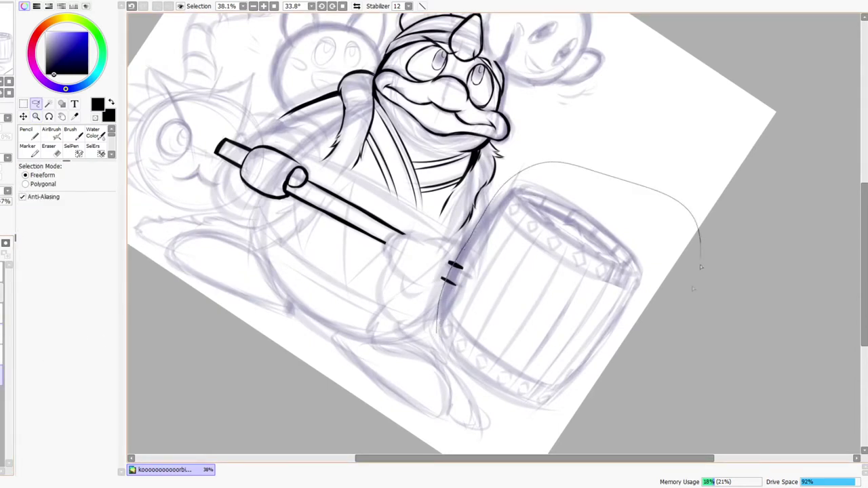
{"action": "left_click_drag", "start_coordinate": [450, 366], "coordinate": [495, 197]}
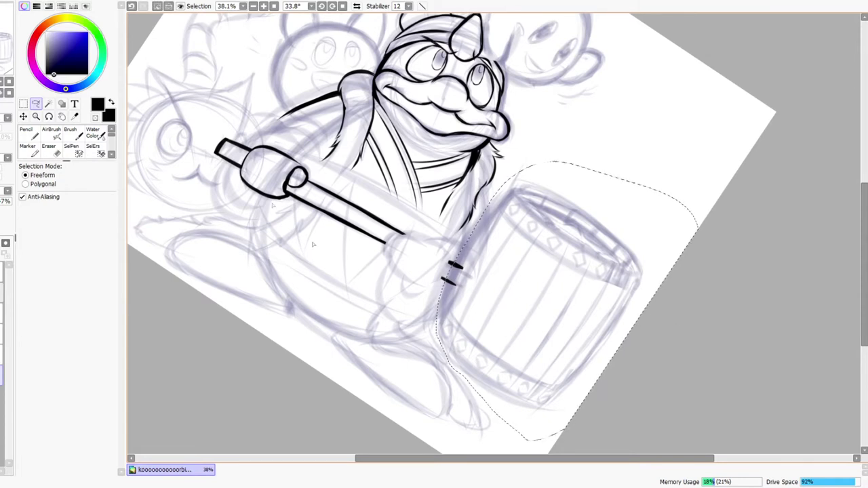
{"action": "key", "text": "ctrl+t"}
{"action": "mouse_move", "coordinate": [522, 291]}
{"action": "left_mouse_down"}
{"action": "mouse_move", "coordinate": [518, 300]}
{"action": "mouse_move", "coordinate": [511, 295]}
{"action": "left_mouse_up"}
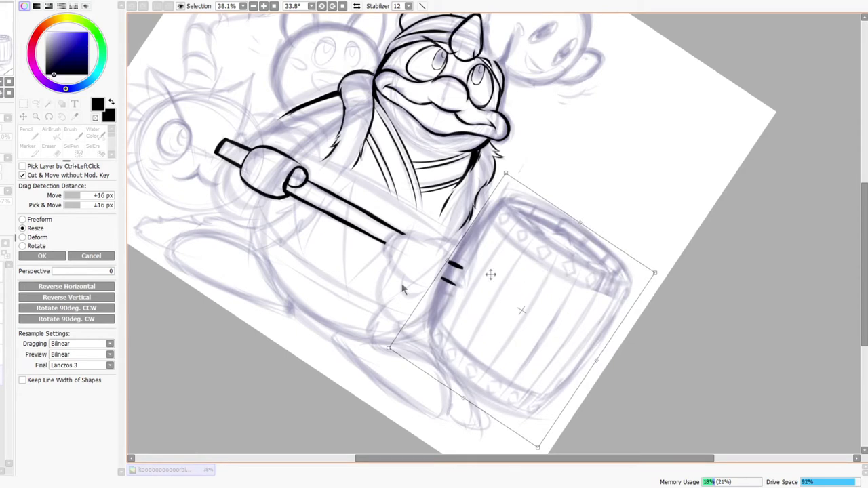
{"action": "left_click_drag", "start_coordinate": [655, 273], "coordinate": [650, 267]}
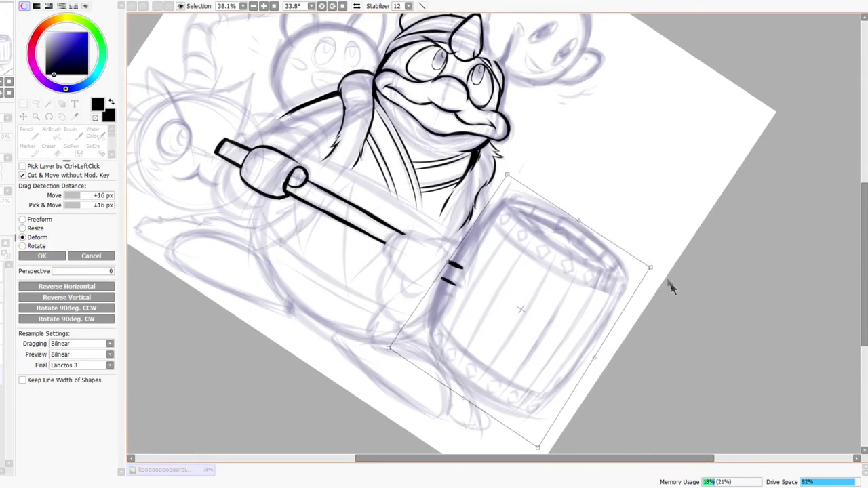
{"action": "left_click", "coordinate": [42, 256]}
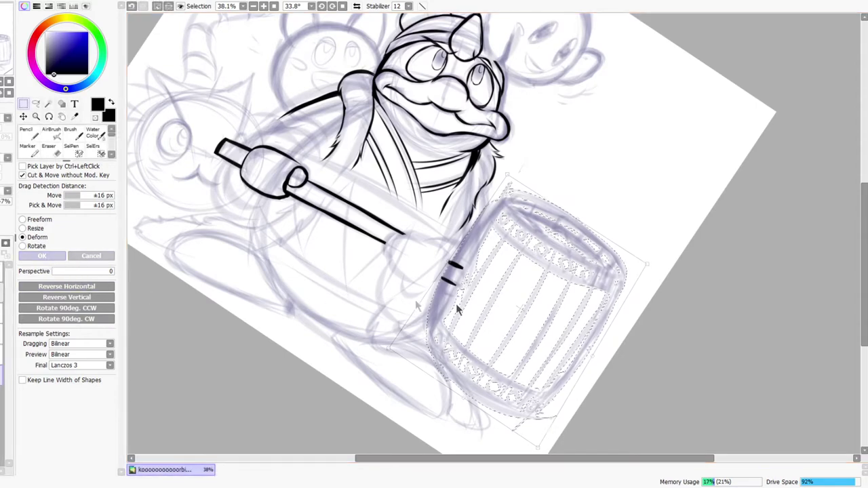
{"action": "key", "text": "ctrl+d"}
{"action": "key", "text": "z"}
{"action": "left_click_drag", "start_coordinate": [555, 163], "coordinate": [541, 148]}
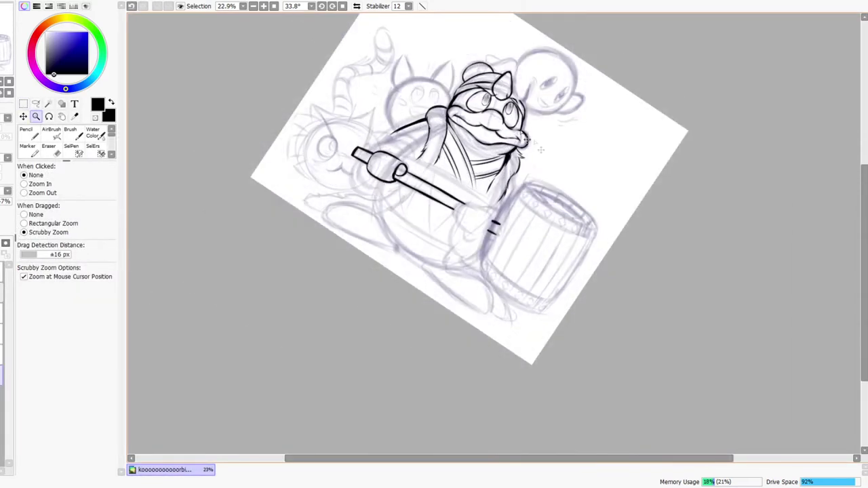
Reset the canvas rotation and mirroring, and ink the upper part of the hammer head's curved side next to Dedede
{"action": "left_click", "coordinate": [357, 7]}
{"action": "left_click", "coordinate": [342, 6]}
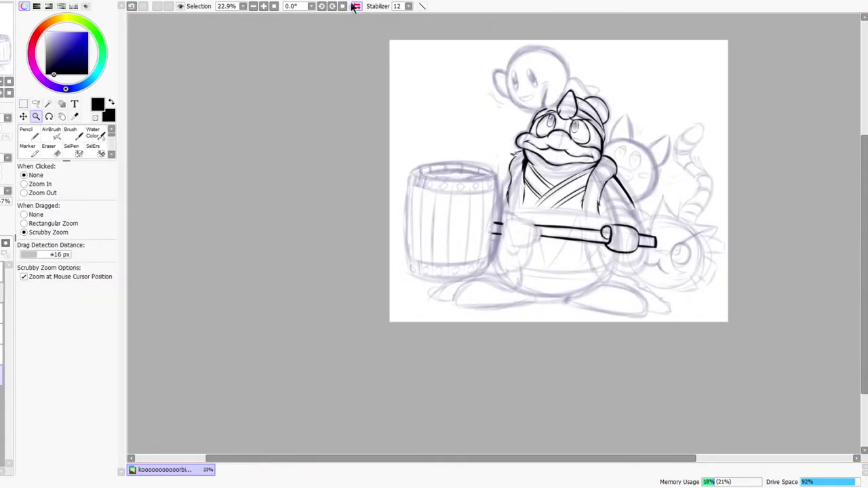
{"action": "left_click", "coordinate": [356, 6]}
{"action": "left_click_drag", "start_coordinate": [562, 191], "coordinate": [583, 167]}
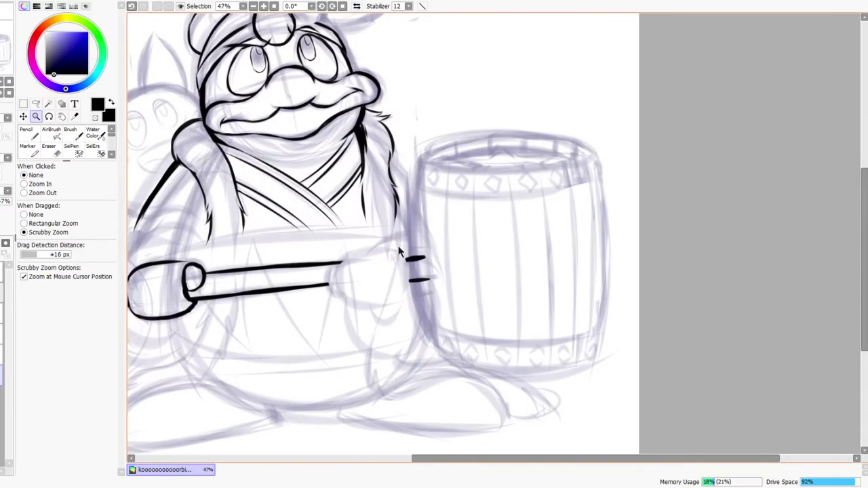
{"action": "left_click_drag", "start_coordinate": [400, 252], "coordinate": [173, 304]}
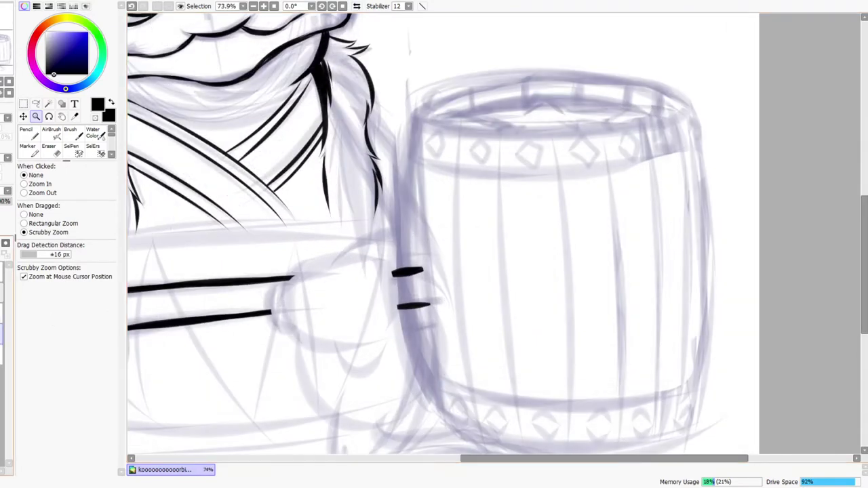
{"action": "left_click_drag", "start_coordinate": [407, 147], "coordinate": [402, 271]}
{"action": "key", "text": "n"}
{"action": "left_click_drag", "start_coordinate": [402, 172], "coordinate": [407, 331]}
{"action": "left_click_drag", "start_coordinate": [401, 221], "coordinate": [419, 390]}
Extend the hammer head's side curve down past the handle segments to the lower band, and set the pencil size to 50
{"action": "left_click_drag", "start_coordinate": [405, 266], "coordinate": [385, 199]}
{"action": "left_click_drag", "start_coordinate": [381, 262], "coordinate": [417, 402]}
{"action": "key", "text": "ctrl+z"}
{"action": "left_click_drag", "start_coordinate": [386, 289], "coordinate": [423, 400]}
{"action": "left_click_drag", "start_coordinate": [380, 255], "coordinate": [420, 396]}
{"action": "key", "text": "bracketright"}
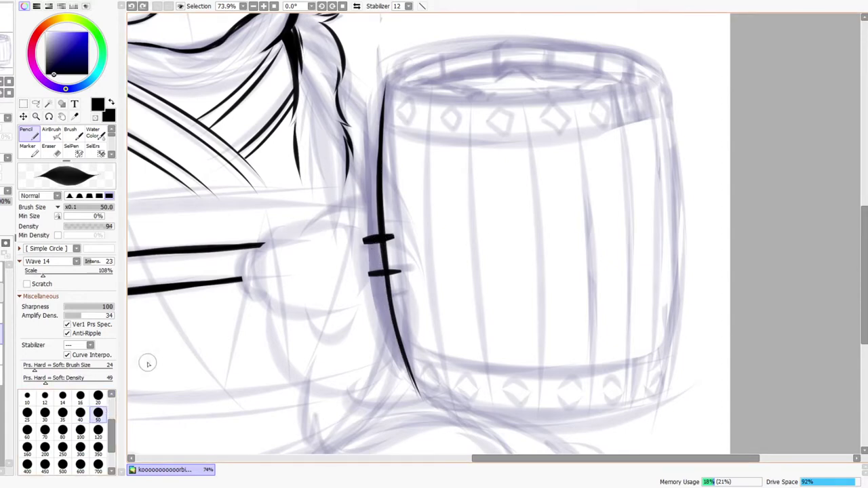
{"action": "left_click_drag", "start_coordinate": [383, 270], "coordinate": [415, 392]}
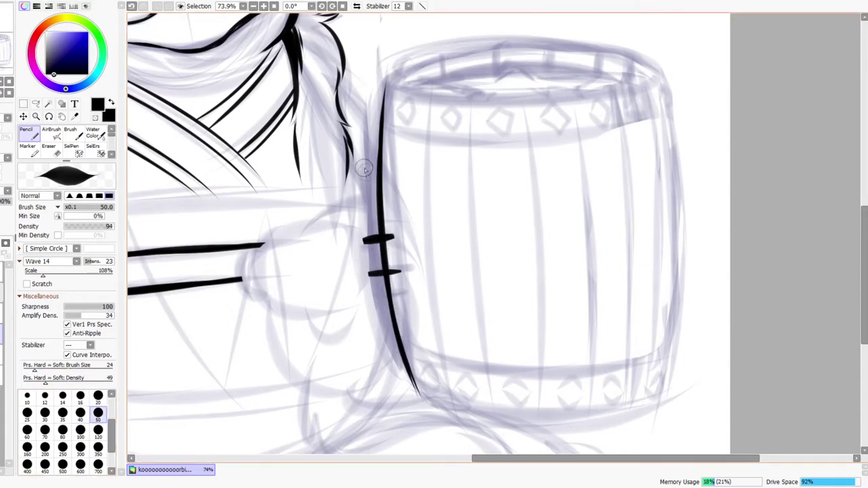
Ink the arched back edge of the hammer head's top rim, working from both ends by mirroring the canvas
{"action": "scroll", "coordinate": [403, 166], "scroll_direction": "up", "scroll_amount": 3}
{"action": "left_click_drag", "start_coordinate": [374, 186], "coordinate": [547, 148]}
{"action": "mouse_move", "coordinate": [405, 173]}
{"action": "left_mouse_down"}
{"action": "mouse_move", "coordinate": [523, 142]}
{"action": "mouse_move", "coordinate": [559, 161]}
{"action": "mouse_move", "coordinate": [403, 174]}
{"action": "mouse_move", "coordinate": [663, 180]}
{"action": "left_mouse_up"}
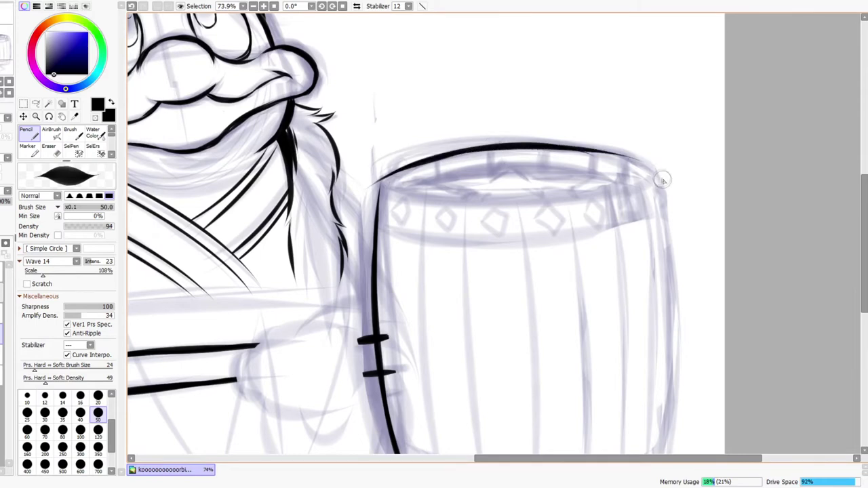
{"action": "left_click", "coordinate": [357, 7]}
{"action": "mouse_move", "coordinate": [327, 178]}
{"action": "left_mouse_down"}
{"action": "mouse_move", "coordinate": [396, 160]}
{"action": "mouse_move", "coordinate": [321, 184]}
{"action": "mouse_move", "coordinate": [463, 155]}
{"action": "mouse_move", "coordinate": [328, 182]}
{"action": "mouse_move", "coordinate": [499, 145]}
{"action": "left_mouse_up"}
{"action": "left_click_drag", "start_coordinate": [401, 147], "coordinate": [504, 141]}
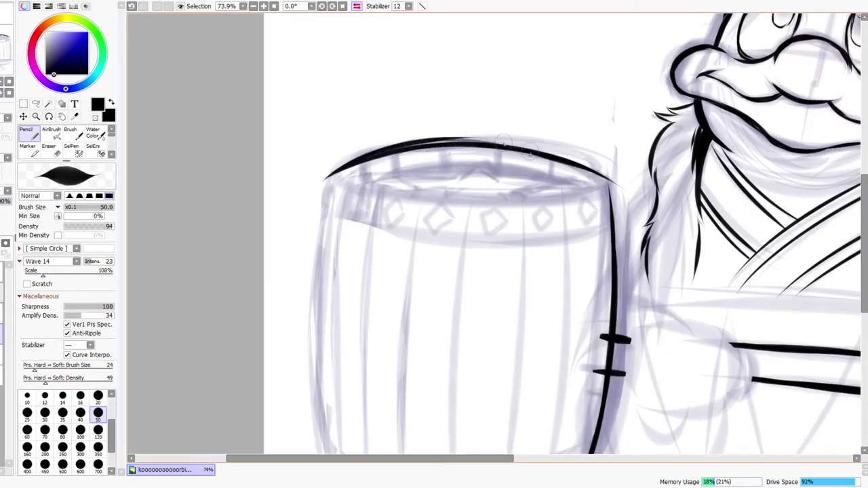
Thicken the middle of the rim's arched back edge with overlapping strokes and undo the last one
{"action": "left_click", "coordinate": [357, 6]}
{"action": "mouse_move", "coordinate": [403, 170]}
{"action": "left_mouse_down"}
{"action": "mouse_move", "coordinate": [480, 141]}
{"action": "mouse_move", "coordinate": [548, 140]}
{"action": "left_mouse_up"}
{"action": "left_click_drag", "start_coordinate": [473, 145], "coordinate": [567, 144]}
{"action": "mouse_move", "coordinate": [414, 167]}
{"action": "left_mouse_down"}
{"action": "mouse_move", "coordinate": [548, 136]}
{"action": "mouse_move", "coordinate": [575, 140]}
{"action": "left_mouse_up"}
{"action": "key", "text": "ctrl+z"}
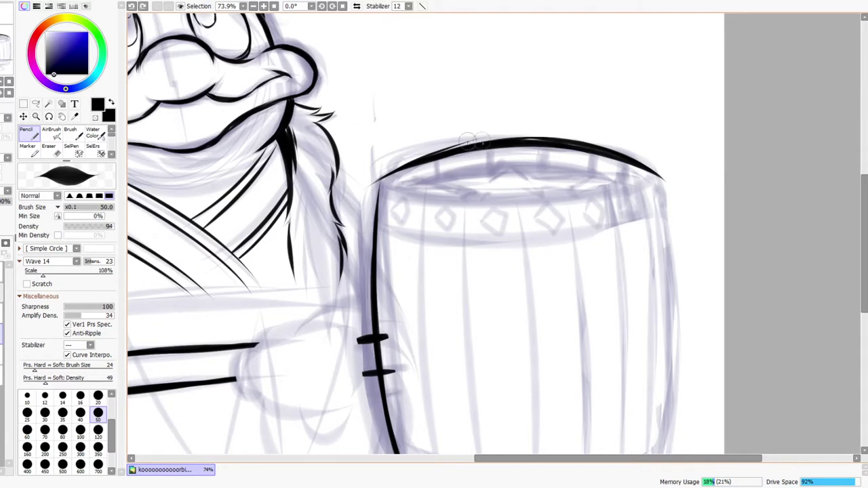
Ink the front edge of the hammer head's top rim and, on the mirrored canvas, its outer side down to the base
{"action": "mouse_move", "coordinate": [371, 179]}
{"action": "left_mouse_down"}
{"action": "mouse_move", "coordinate": [490, 198]}
{"action": "mouse_move", "coordinate": [610, 188]}
{"action": "mouse_move", "coordinate": [659, 167]}
{"action": "left_mouse_up"}
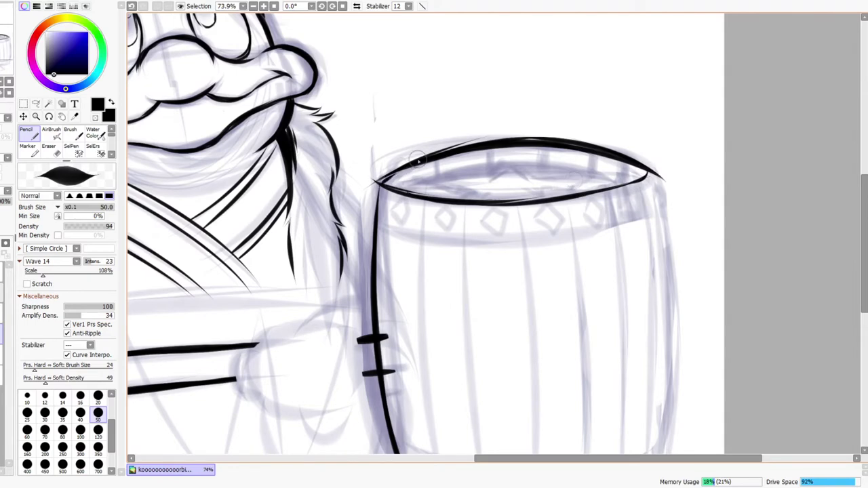
{"action": "left_click", "coordinate": [357, 6]}
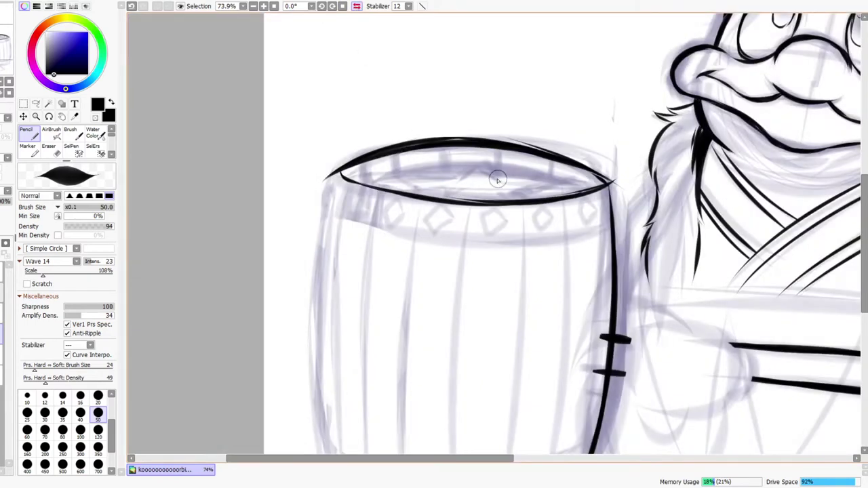
{"action": "left_click_drag", "start_coordinate": [378, 257], "coordinate": [378, 172]}
{"action": "left_click_drag", "start_coordinate": [341, 70], "coordinate": [323, 247]}
{"action": "left_click_drag", "start_coordinate": [324, 177], "coordinate": [329, 340]}
{"action": "mouse_move", "coordinate": [357, 443]}
{"action": "left_mouse_down"}
{"action": "mouse_move", "coordinate": [326, 313]}
{"action": "mouse_move", "coordinate": [327, 278]}
{"action": "left_mouse_up"}
{"action": "left_click_drag", "start_coordinate": [348, 426], "coordinate": [333, 238]}
{"action": "left_click_drag", "start_coordinate": [418, 379], "coordinate": [413, 282]}
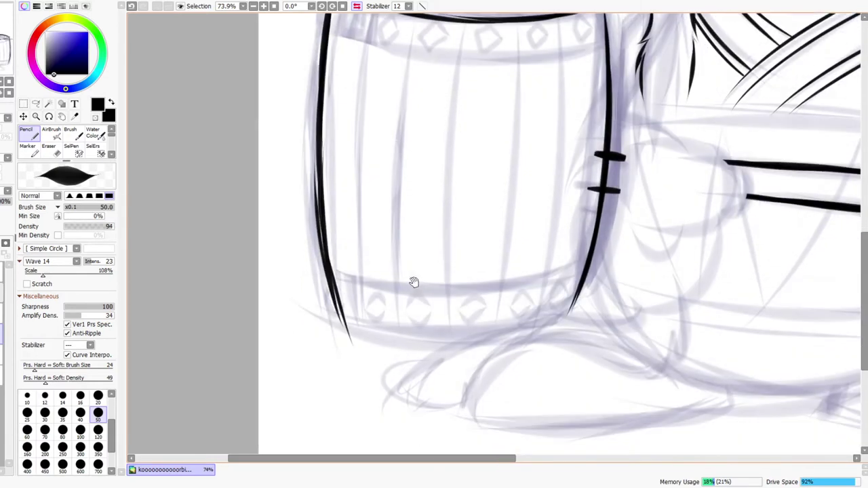
{"action": "left_click_drag", "start_coordinate": [329, 310], "coordinate": [566, 306]}
{"action": "left_click_drag", "start_coordinate": [434, 334], "coordinate": [571, 309]}
{"action": "left_click_drag", "start_coordinate": [399, 326], "coordinate": [594, 302]}
{"action": "key", "text": "ctrl+z"}
{"action": "key", "text": "ctrl+z"}
{"action": "key", "text": "ctrl+z"}
{"action": "key", "text": "ctrl+z"}
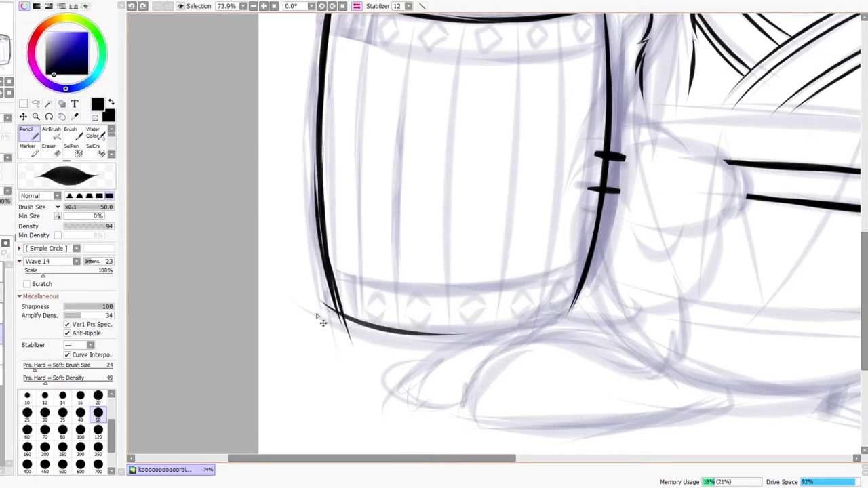
Ink the hammer head's bottom edge as one long curve and thicken the lower end of the side next to Dedede
{"action": "left_click_drag", "start_coordinate": [315, 314], "coordinate": [667, 305]}
{"action": "left_click_drag", "start_coordinate": [591, 268], "coordinate": [564, 344]}
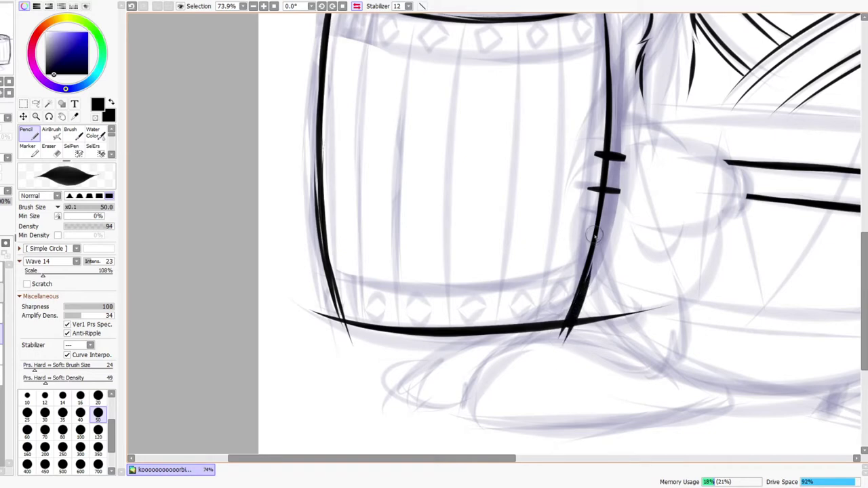
{"action": "mouse_move", "coordinate": [600, 236]}
{"action": "left_mouse_down"}
{"action": "mouse_move", "coordinate": [590, 277]}
{"action": "mouse_move", "coordinate": [604, 251]}
{"action": "mouse_move", "coordinate": [584, 307]}
{"action": "left_mouse_up"}
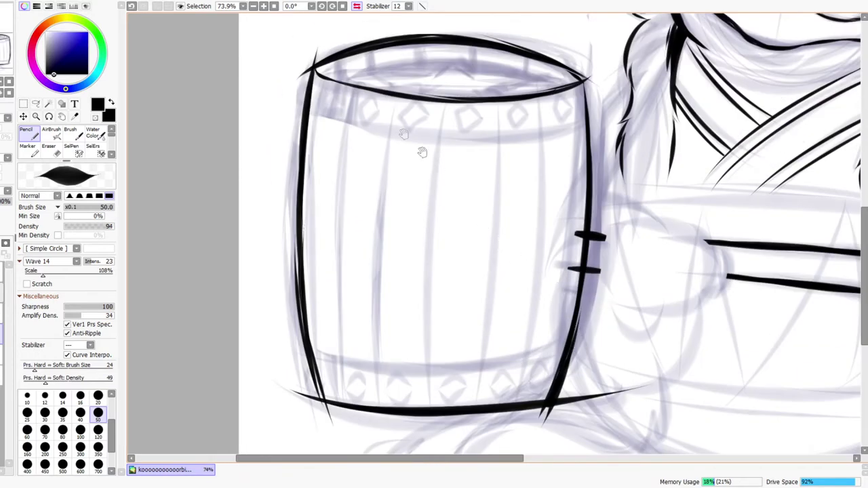
Unmirror the canvas, thicken the front edge of the hammer head's top rim, and erase the overshooting ends at the rim corners
{"action": "left_click_drag", "start_coordinate": [438, 174], "coordinate": [446, 249]}
{"action": "key", "text": "h"}
{"action": "mouse_move", "coordinate": [383, 153]}
{"action": "left_mouse_down"}
{"action": "mouse_move", "coordinate": [399, 166]}
{"action": "mouse_move", "coordinate": [536, 182]}
{"action": "mouse_move", "coordinate": [603, 173]}
{"action": "mouse_move", "coordinate": [675, 146]}
{"action": "left_mouse_up"}
{"action": "left_click_drag", "start_coordinate": [592, 169], "coordinate": [664, 150]}
{"action": "key", "text": "e"}
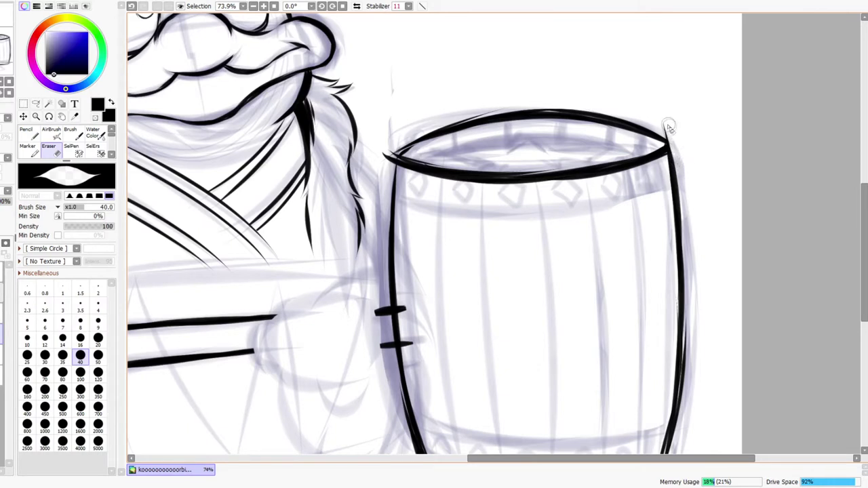
{"action": "left_click_drag", "start_coordinate": [668, 139], "coordinate": [663, 128]}
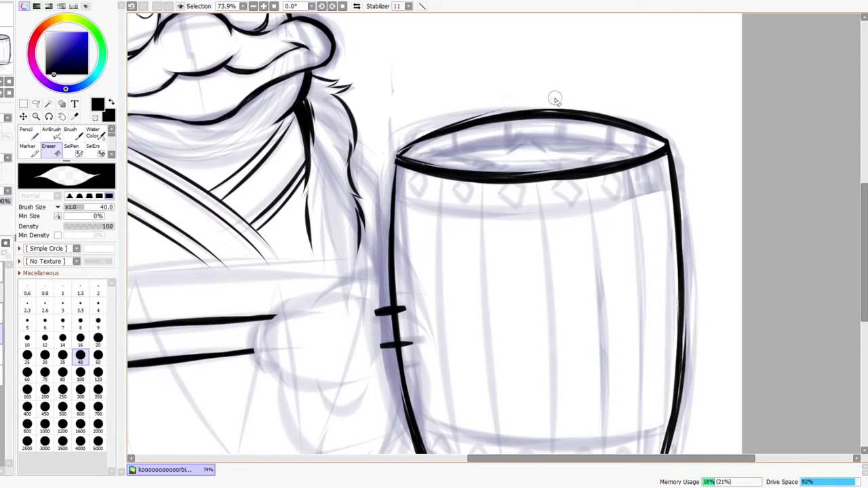
Ink the inner curve inside the hammer head's top rim, working from both ends by mirroring the canvas
{"action": "key", "text": "ctrl+space"}
{"action": "mouse_move", "coordinate": [544, 94]}
{"action": "left_mouse_down"}
{"action": "mouse_move", "coordinate": [534, 103]}
{"action": "mouse_move", "coordinate": [553, 137]}
{"action": "mouse_move", "coordinate": [518, 139]}
{"action": "left_mouse_up"}
{"action": "key", "text": "n"}
{"action": "mouse_move", "coordinate": [442, 183]}
{"action": "left_mouse_down"}
{"action": "mouse_move", "coordinate": [512, 166]}
{"action": "mouse_move", "coordinate": [640, 163]}
{"action": "left_mouse_up"}
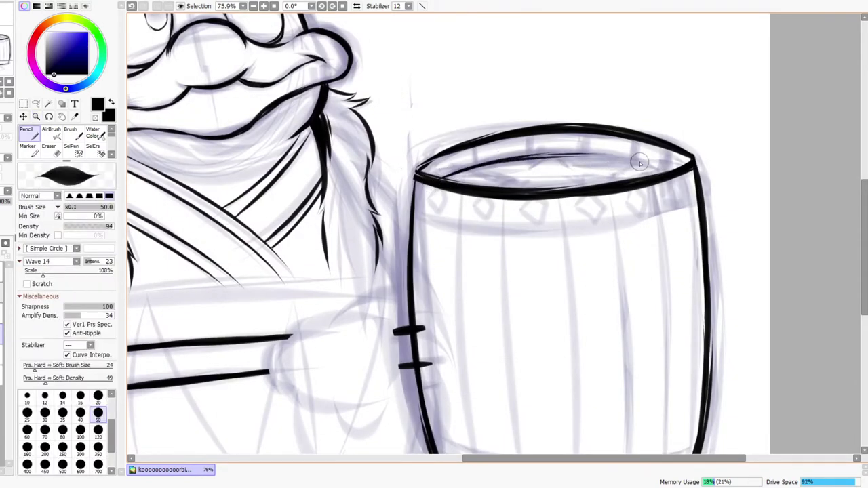
{"action": "left_click", "coordinate": [356, 6]}
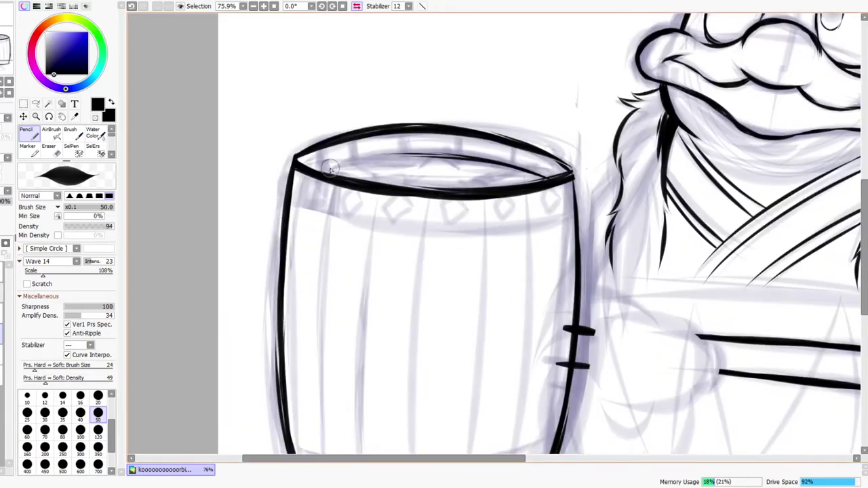
{"action": "mouse_move", "coordinate": [334, 171]}
{"action": "left_mouse_down"}
{"action": "mouse_move", "coordinate": [379, 159]}
{"action": "mouse_move", "coordinate": [370, 161]}
{"action": "left_mouse_up"}
{"action": "left_click_drag", "start_coordinate": [308, 172], "coordinate": [484, 155]}
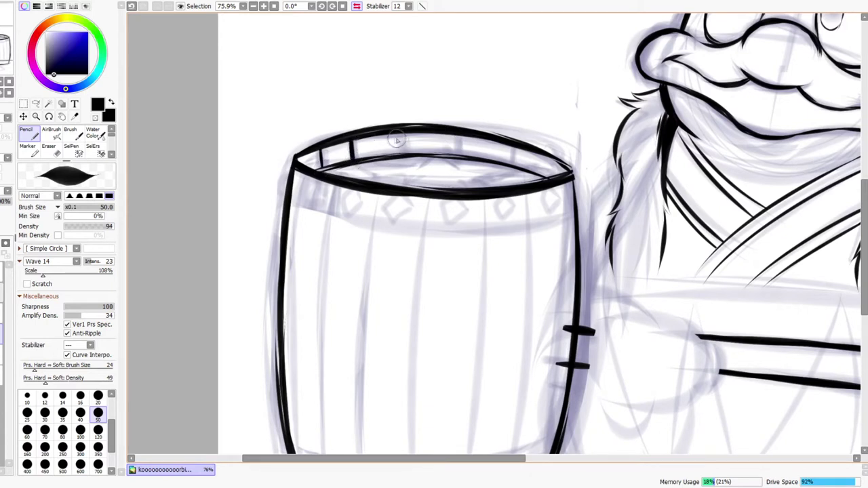
Ink the short plank dividers between the rim's back edge and inner curve, redoing misplaced ones, and unmirror the canvas
{"action": "key", "text": "ctrl+z"}
{"action": "left_click_drag", "start_coordinate": [355, 156], "coordinate": [354, 141]}
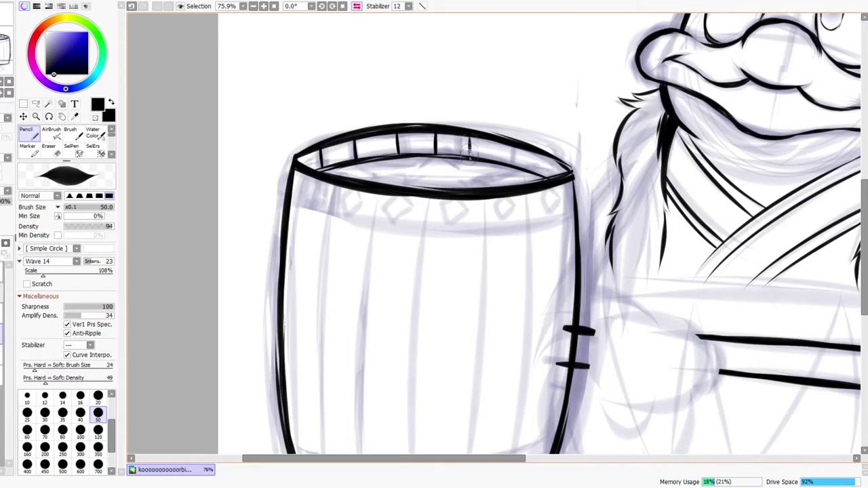
{"action": "key", "text": "ctrl+z"}
{"action": "left_click_drag", "start_coordinate": [470, 139], "coordinate": [470, 156]}
{"action": "mouse_move", "coordinate": [537, 147]}
{"action": "left_mouse_down"}
{"action": "mouse_move", "coordinate": [535, 168]}
{"action": "mouse_move", "coordinate": [544, 133]}
{"action": "left_mouse_up"}
{"action": "key", "text": "z"}
{"action": "left_click", "coordinate": [357, 7]}
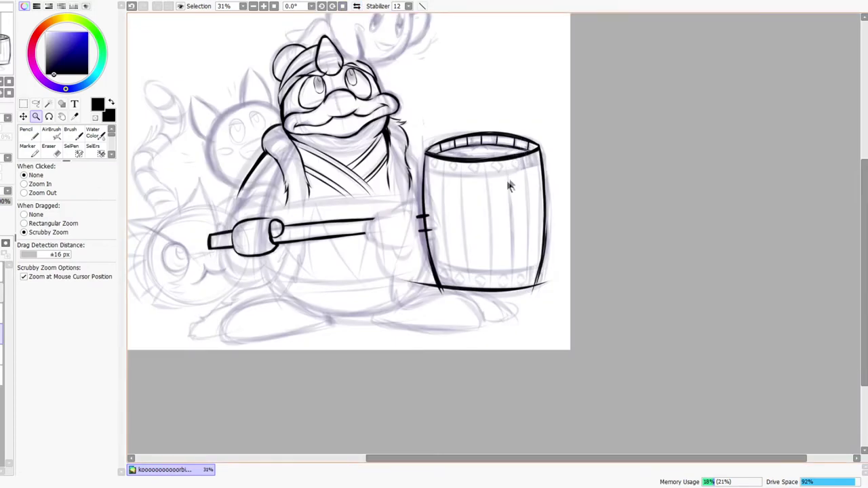
Close the handle socket on the hammer head's side with a thick edge, and erase the overshoot and the side line inside it
{"action": "scroll", "coordinate": [488, 180], "scroll_direction": "up", "scroll_amount": 3}
{"action": "key", "text": "e"}
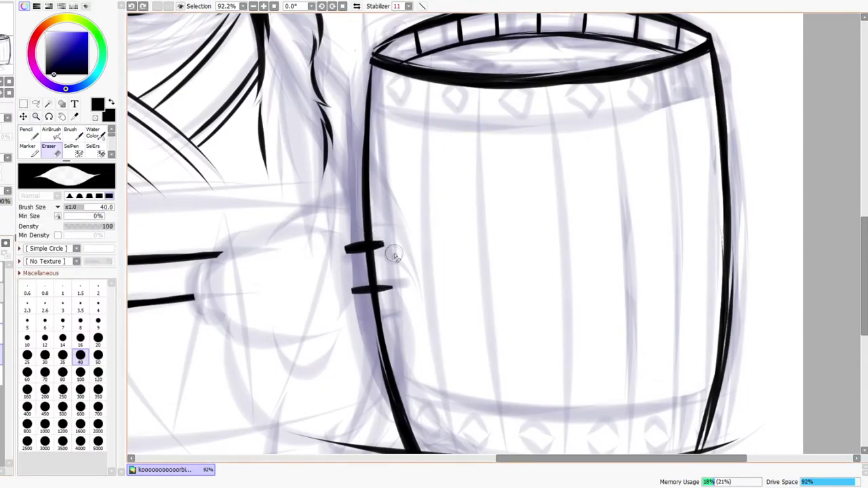
{"action": "key", "text": "n"}
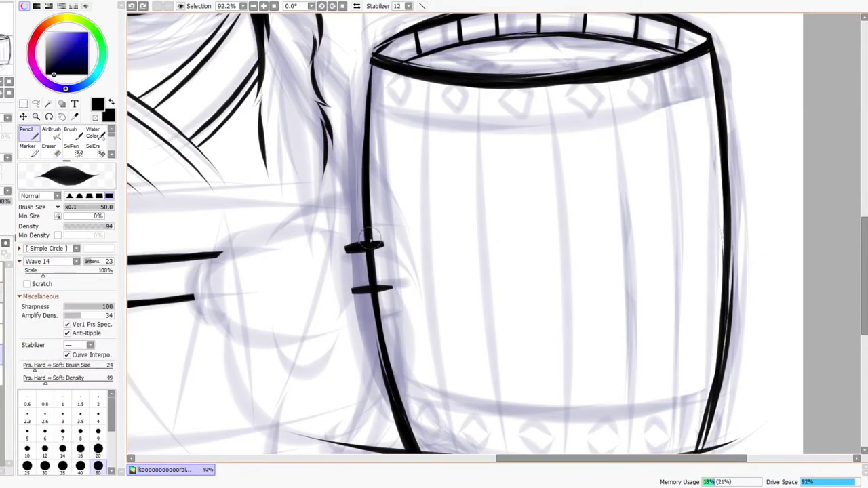
{"action": "left_click_drag", "start_coordinate": [376, 228], "coordinate": [384, 336]}
{"action": "key", "text": "e"}
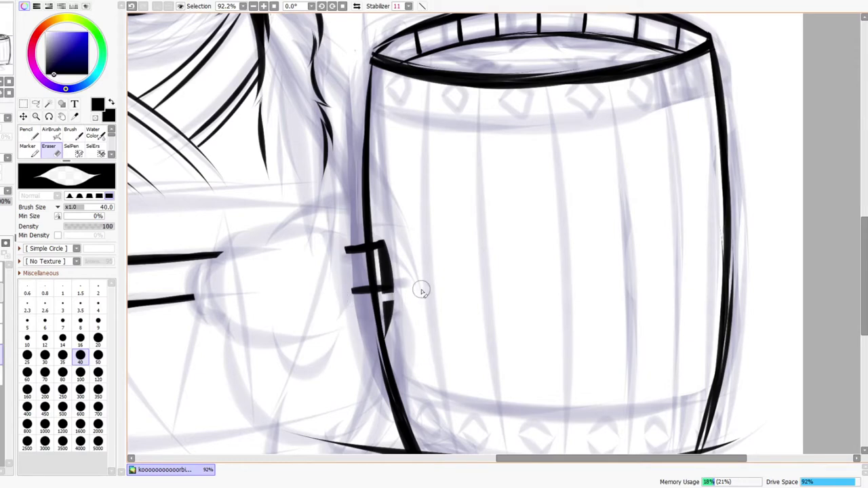
{"action": "left_click_drag", "start_coordinate": [394, 309], "coordinate": [397, 328]}
{"action": "key", "text": "ctrl+space"}
{"action": "mouse_move", "coordinate": [449, 276]}
{"action": "left_mouse_down"}
{"action": "mouse_move", "coordinate": [425, 228]}
{"action": "mouse_move", "coordinate": [434, 224]}
{"action": "left_mouse_up"}
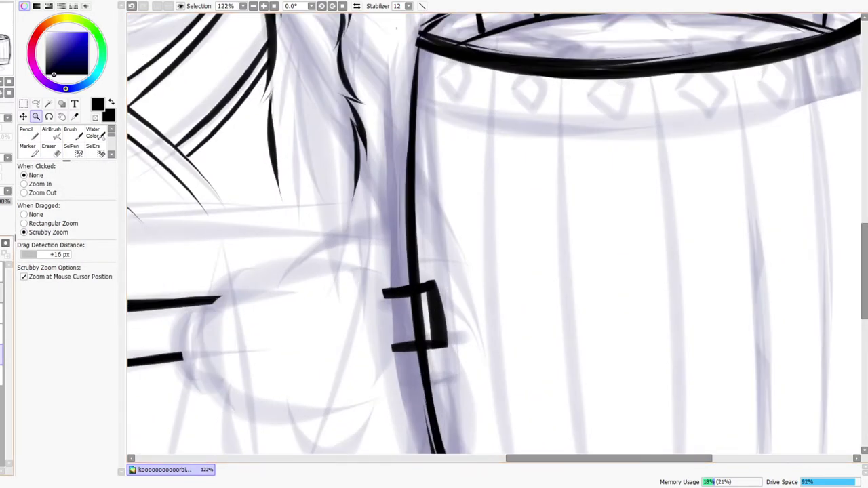
{"action": "mouse_move", "coordinate": [406, 306]}
{"action": "left_mouse_down"}
{"action": "mouse_move", "coordinate": [413, 295]}
{"action": "mouse_move", "coordinate": [397, 314]}
{"action": "mouse_move", "coordinate": [423, 328]}
{"action": "left_mouse_up"}
Erase the line ends that overshoot the hammer head's lower corner next to Dedede, finishing on the mirrored canvas
{"action": "key", "text": "ctrl+alt+space"}
{"action": "mouse_move", "coordinate": [445, 276]}
{"action": "left_mouse_down"}
{"action": "mouse_move", "coordinate": [466, 200]}
{"action": "mouse_move", "coordinate": [515, 217]}
{"action": "mouse_move", "coordinate": [536, 190]}
{"action": "left_mouse_up"}
{"action": "left_click_drag", "start_coordinate": [499, 218], "coordinate": [520, 196]}
{"action": "left_click_drag", "start_coordinate": [507, 334], "coordinate": [483, 263]}
{"action": "left_click_drag", "start_coordinate": [421, 371], "coordinate": [429, 366]}
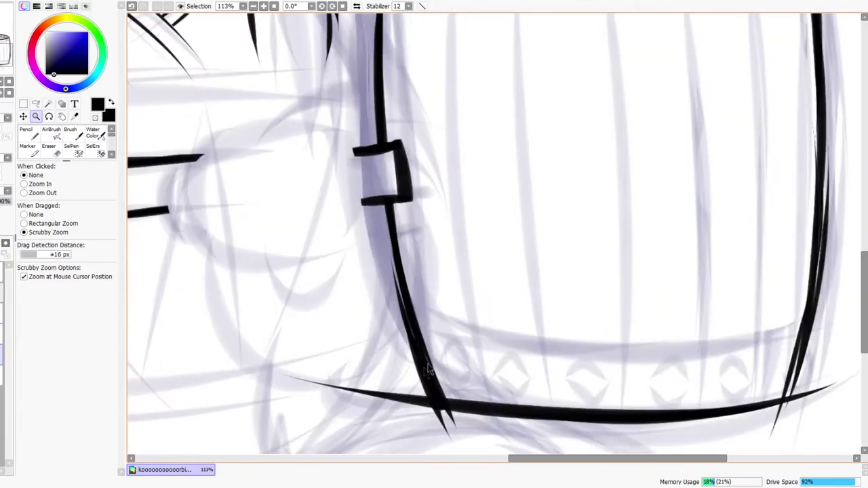
{"action": "left_click_drag", "start_coordinate": [444, 410], "coordinate": [432, 336]}
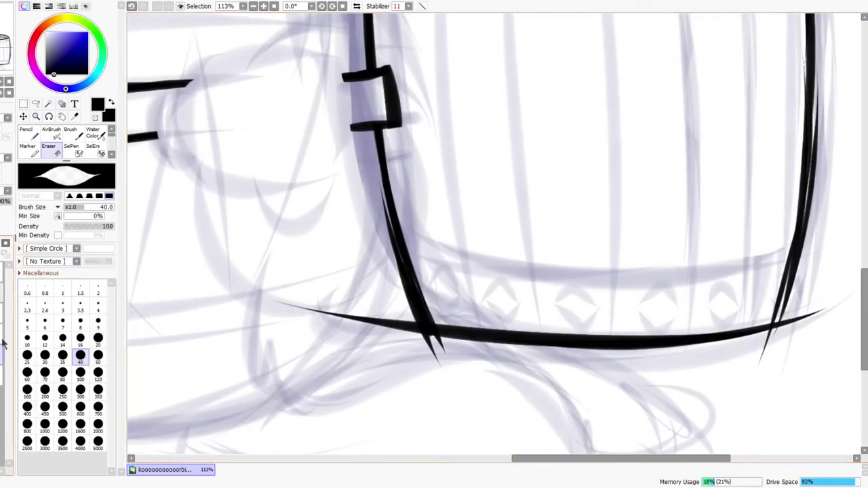
{"action": "mouse_move", "coordinate": [264, 293]}
{"action": "left_mouse_down"}
{"action": "mouse_move", "coordinate": [313, 316]}
{"action": "mouse_move", "coordinate": [368, 322]}
{"action": "mouse_move", "coordinate": [324, 309]}
{"action": "mouse_move", "coordinate": [327, 320]}
{"action": "mouse_move", "coordinate": [382, 319]}
{"action": "left_mouse_up"}
{"action": "key", "text": "ctrl+z"}
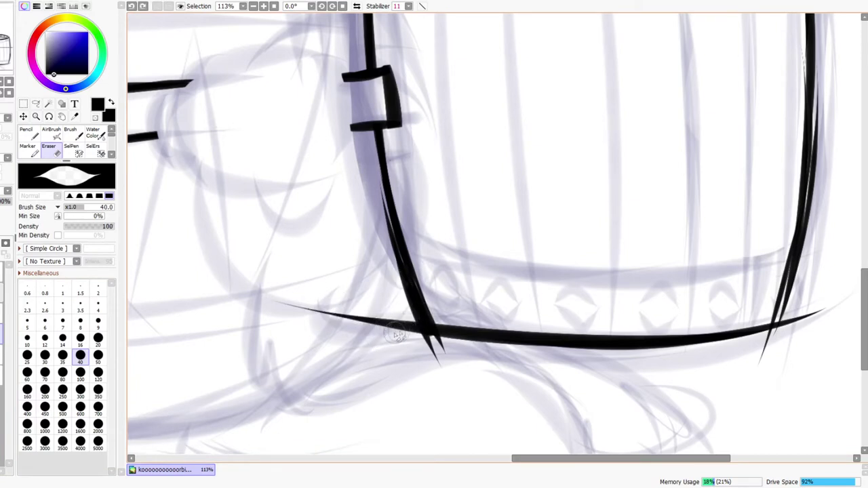
{"action": "mouse_move", "coordinate": [407, 310]}
{"action": "left_mouse_down"}
{"action": "mouse_move", "coordinate": [407, 336]}
{"action": "mouse_move", "coordinate": [348, 314]}
{"action": "left_mouse_up"}
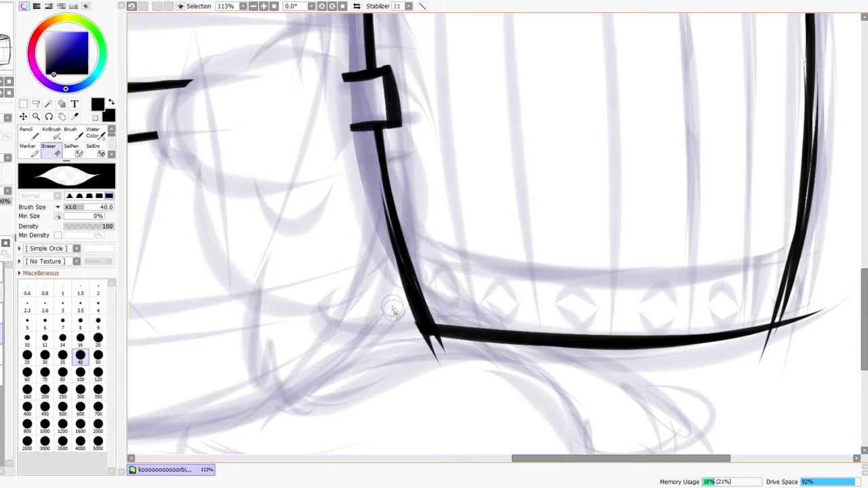
{"action": "left_click", "coordinate": [356, 5]}
{"action": "mouse_move", "coordinate": [560, 339]}
{"action": "left_mouse_down"}
{"action": "mouse_move", "coordinate": [545, 346]}
{"action": "mouse_move", "coordinate": [587, 344]}
{"action": "left_mouse_up"}
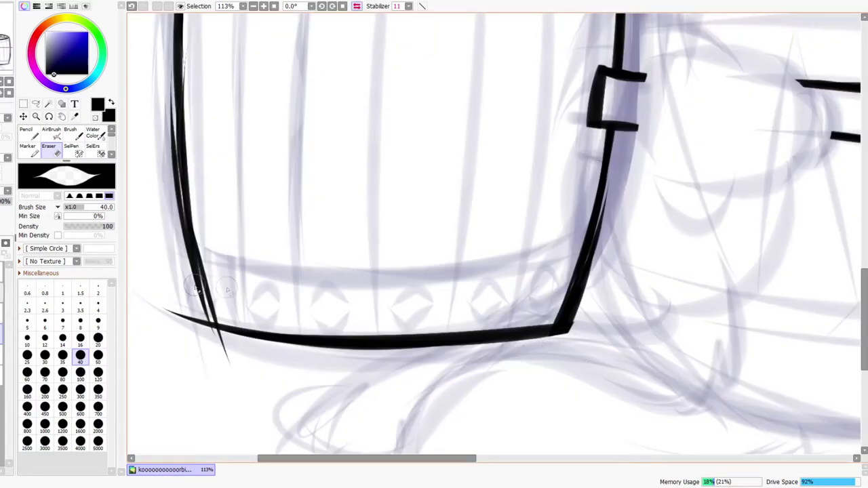
Thicken the lower part of the hammer head's outer side with overlapping pencil strokes and undo the last two
{"action": "key", "text": "n"}
{"action": "left_click_drag", "start_coordinate": [179, 159], "coordinate": [206, 306]}
{"action": "left_click_drag", "start_coordinate": [184, 206], "coordinate": [215, 347]}
{"action": "left_click_drag", "start_coordinate": [195, 267], "coordinate": [232, 367]}
{"action": "left_click_drag", "start_coordinate": [186, 82], "coordinate": [256, 290]}
{"action": "left_click_drag", "start_coordinate": [243, 227], "coordinate": [253, 417]}
{"action": "left_click_drag", "start_coordinate": [243, 194], "coordinate": [248, 400]}
{"action": "key", "text": "ctrl+z"}
{"action": "key", "text": "ctrl+z"}
Thicken the middle and upper parts of the hammer head's outer side with overlapping strokes up to the rim
{"action": "left_click_drag", "start_coordinate": [247, 332], "coordinate": [248, 154]}
{"action": "left_click_drag", "start_coordinate": [243, 268], "coordinate": [244, 150]}
{"action": "left_click_drag", "start_coordinate": [266, 34], "coordinate": [242, 204]}
{"action": "left_click_drag", "start_coordinate": [265, 55], "coordinate": [241, 220]}
{"action": "left_click_drag", "start_coordinate": [248, 139], "coordinate": [248, 264]}
{"action": "left_click_drag", "start_coordinate": [242, 220], "coordinate": [243, 303]}
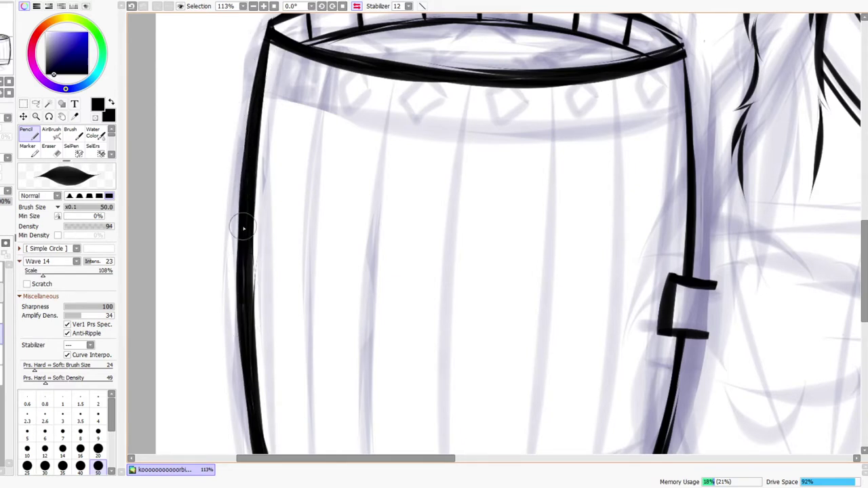
{"action": "key", "text": "e"}
{"action": "left_click_drag", "start_coordinate": [254, 273], "coordinate": [261, 330]}
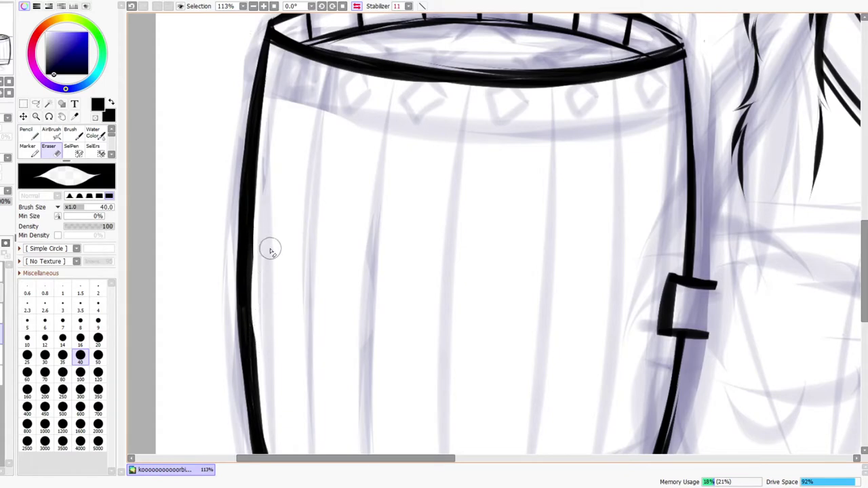
{"action": "key", "text": "ctrl+z"}
Thicken the hammer head's bottom edge with another pencil stroke along its curve
{"action": "mouse_move", "coordinate": [326, 232]}
{"action": "left_mouse_down", "text": "ctrl"}
{"action": "mouse_move", "coordinate": [320, 241]}
{"action": "mouse_move", "coordinate": [364, 279]}
{"action": "left_mouse_up", "text": "ctrl"}
{"action": "mouse_move", "coordinate": [336, 314]}
{"action": "left_mouse_down"}
{"action": "mouse_move", "coordinate": [298, 314]}
{"action": "mouse_move", "coordinate": [375, 346]}
{"action": "left_mouse_up"}
{"action": "key", "text": "n"}
{"action": "left_click_drag", "start_coordinate": [261, 329], "coordinate": [430, 342]}
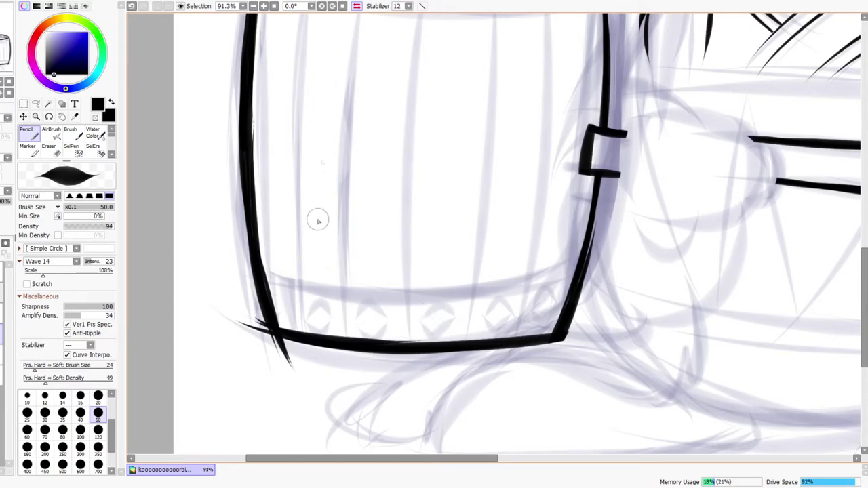
Unmirror the canvas and erase the overshooting strokes at both lower corners of the hammer head
{"action": "left_click", "coordinate": [356, 6]}
{"action": "key", "text": "e"}
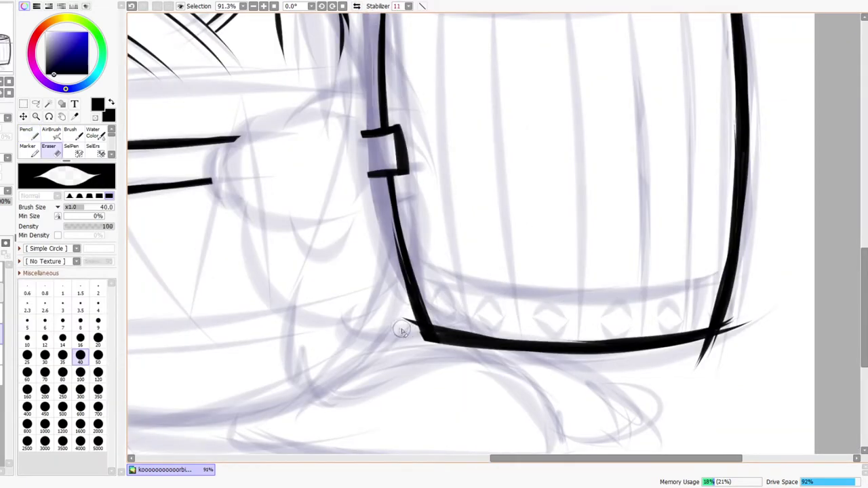
{"action": "left_click_drag", "start_coordinate": [402, 337], "coordinate": [478, 337]}
{"action": "left_click_drag", "start_coordinate": [398, 309], "coordinate": [410, 324]}
{"action": "mouse_move", "coordinate": [729, 337]}
{"action": "left_mouse_down"}
{"action": "mouse_move", "coordinate": [712, 333]}
{"action": "mouse_move", "coordinate": [736, 306]}
{"action": "mouse_move", "coordinate": [746, 319]}
{"action": "mouse_move", "coordinate": [690, 353]}
{"action": "mouse_move", "coordinate": [729, 355]}
{"action": "left_mouse_up"}
Thicken the upper part of the hammer head's side next to Dedede, starting at the rim corner
{"action": "key", "text": "ctrl+space"}
{"action": "left_click_drag", "start_coordinate": [747, 312], "coordinate": [718, 332]}
{"action": "left_click_drag", "start_coordinate": [734, 278], "coordinate": [632, 236]}
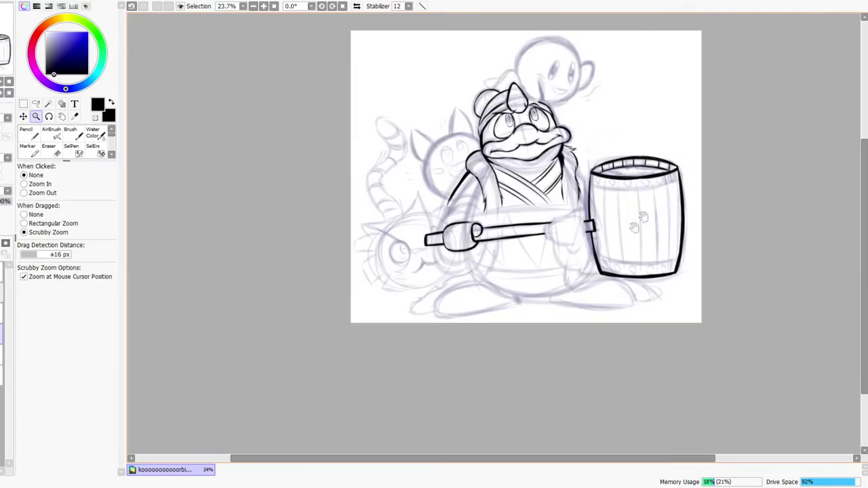
{"action": "left_click_drag", "start_coordinate": [607, 159], "coordinate": [657, 153]}
{"action": "left_click_drag", "start_coordinate": [567, 205], "coordinate": [587, 183]}
{"action": "key", "text": "n"}
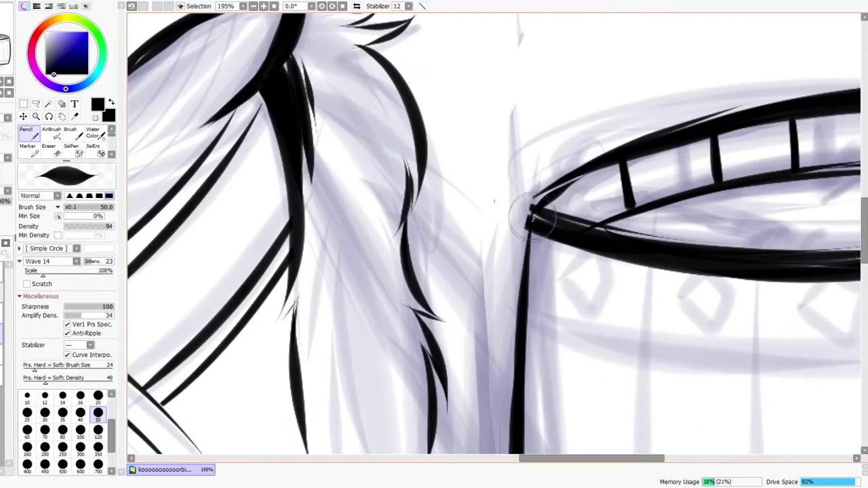
{"action": "left_click_drag", "start_coordinate": [523, 159], "coordinate": [509, 376]}
{"action": "left_click_drag", "start_coordinate": [513, 228], "coordinate": [506, 450]}
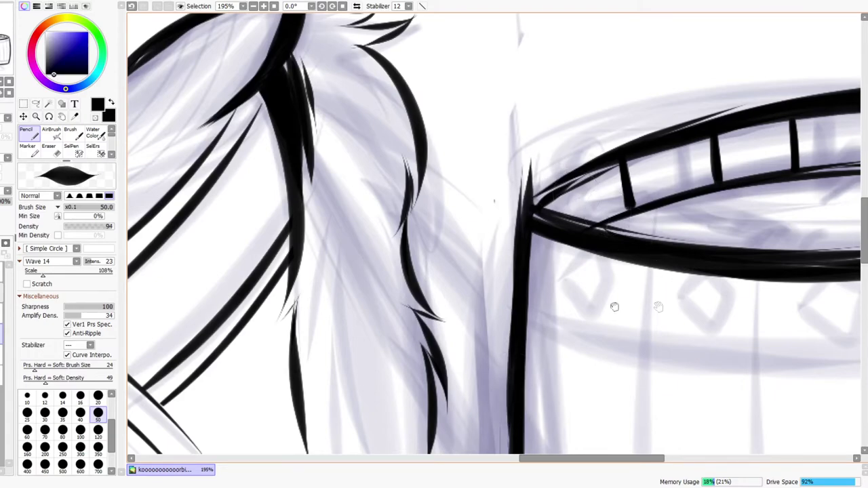
Thicken the top of the hammer head's outer side where it meets the rim
{"action": "left_click_drag", "start_coordinate": [663, 292], "coordinate": [289, 313]}
{"action": "left_click_drag", "start_coordinate": [622, 338], "coordinate": [358, 334]}
{"action": "left_click_drag", "start_coordinate": [588, 134], "coordinate": [620, 305]}
{"action": "mouse_move", "coordinate": [595, 163]}
{"action": "left_mouse_down"}
{"action": "mouse_move", "coordinate": [623, 347]}
{"action": "mouse_move", "coordinate": [633, 342]}
{"action": "left_mouse_up"}
Erase the side strokes that stick out above both rim corners, mirroring the canvas for the outer one
{"action": "key", "text": "z"}
{"action": "left_click_drag", "start_coordinate": [668, 195], "coordinate": [662, 194]}
{"action": "mouse_move", "coordinate": [556, 178]}
{"action": "left_mouse_down"}
{"action": "mouse_move", "coordinate": [567, 225]}
{"action": "mouse_move", "coordinate": [551, 219]}
{"action": "mouse_move", "coordinate": [553, 231]}
{"action": "left_mouse_up"}
{"action": "key", "text": "e"}
{"action": "left_click_drag", "start_coordinate": [645, 266], "coordinate": [402, 298]}
{"action": "left_click_drag", "start_coordinate": [630, 246], "coordinate": [651, 255]}
{"action": "left_click", "coordinate": [361, 6]}
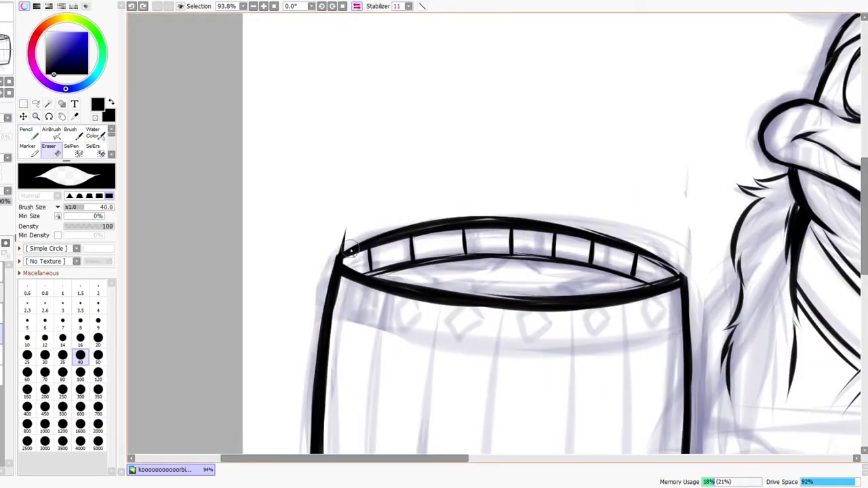
{"action": "left_click_drag", "start_coordinate": [350, 242], "coordinate": [331, 245]}
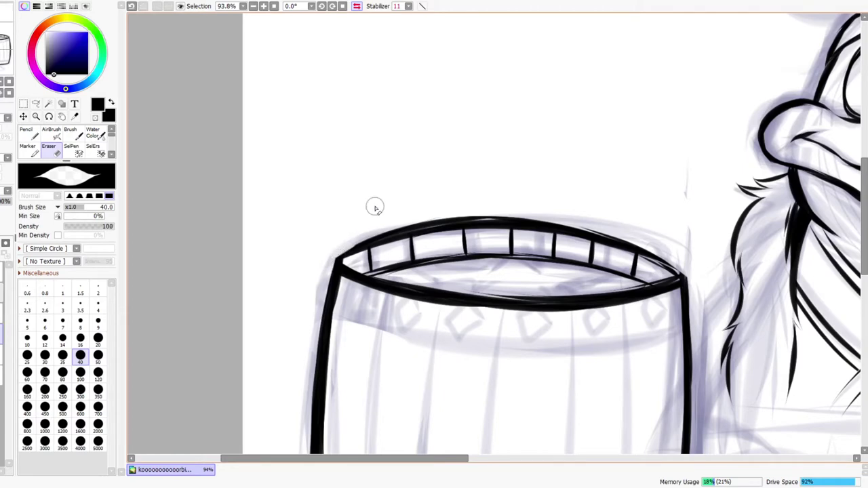
Unmirror the canvas and check the whole line art with the sketch hidden before returning to the hammer head
{"action": "left_click_drag", "start_coordinate": [444, 209], "coordinate": [502, 205]}
{"action": "left_click_drag", "start_coordinate": [559, 381], "coordinate": [533, 280]}
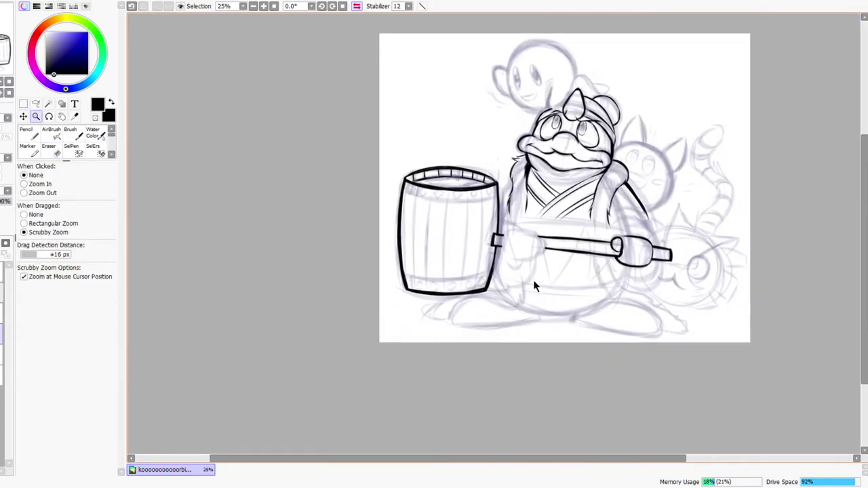
{"action": "left_click", "coordinate": [356, 6]}
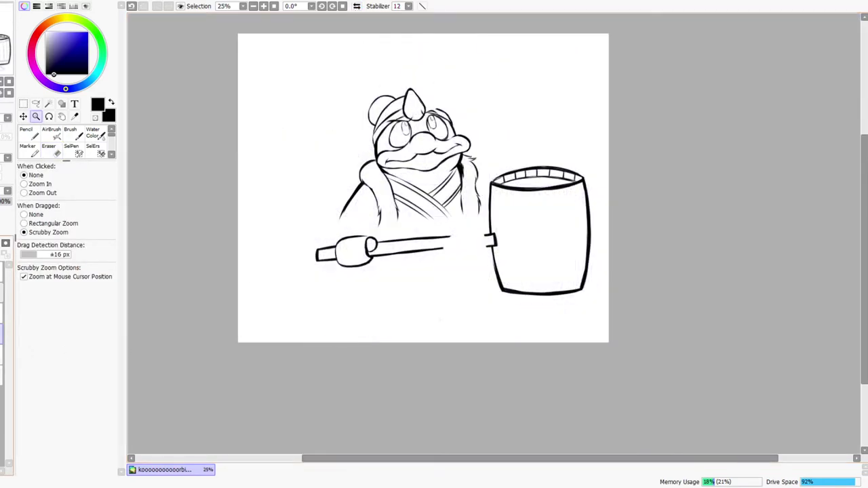
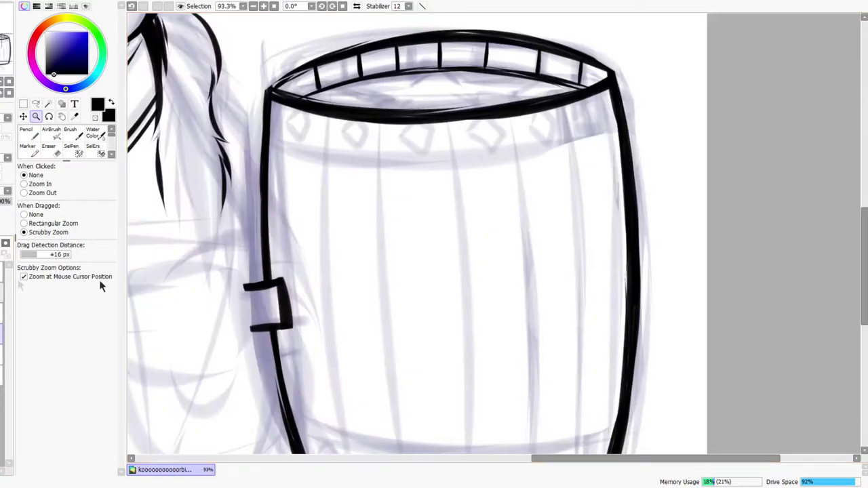
{"action": "left_click_drag", "start_coordinate": [364, 179], "coordinate": [411, 205]}
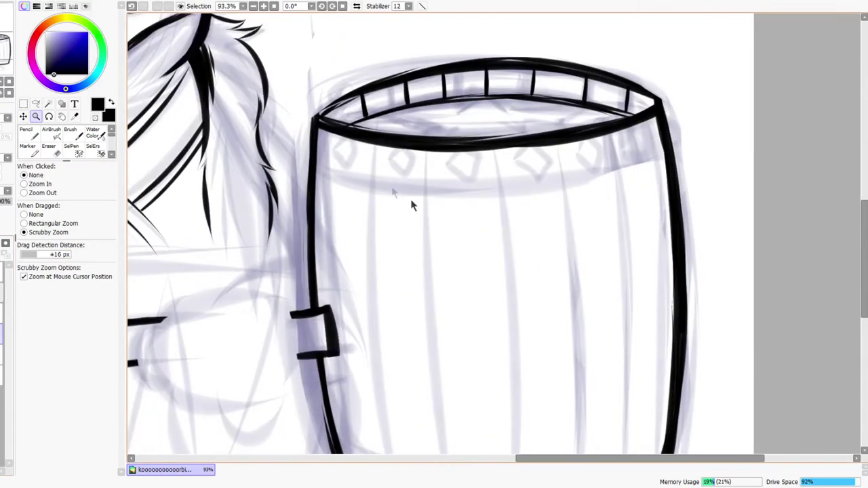
Ink the curved lower edge of the band beneath the hammer head's rim, redoing the stroke until it follows the sketch
{"action": "key", "text": "n"}
{"action": "left_click_drag", "start_coordinate": [297, 157], "coordinate": [352, 190]}
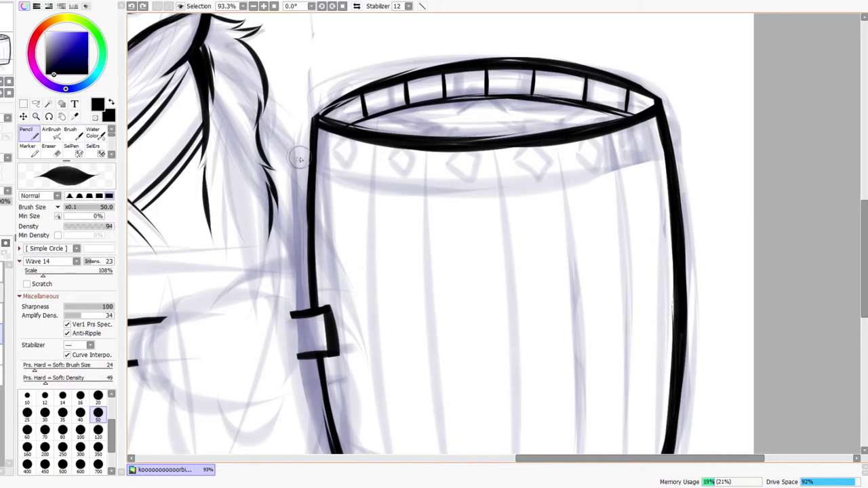
{"action": "left_click_drag", "start_coordinate": [293, 158], "coordinate": [739, 114]}
{"action": "key", "text": "ctrl+z"}
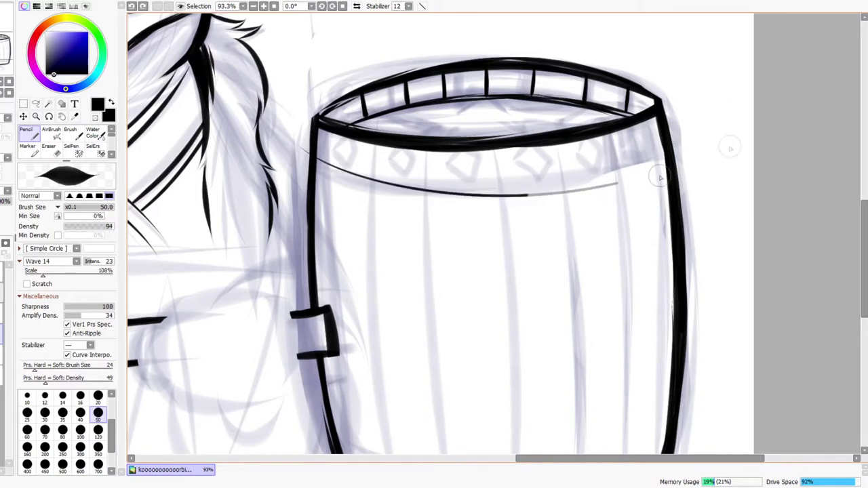
{"action": "left_click_drag", "start_coordinate": [297, 147], "coordinate": [746, 125]}
{"action": "key", "text": "ctrl+z"}
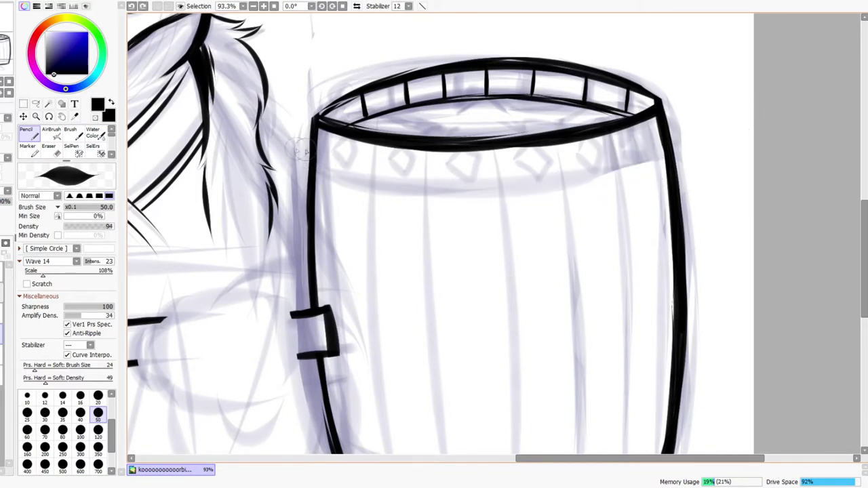
{"action": "left_click_drag", "start_coordinate": [300, 150], "coordinate": [690, 144]}
Ink the curved upper edge of the band near the hammer head's base, redoing the stroke until it sits right
{"action": "scroll", "coordinate": [577, 248], "scroll_direction": "down", "scroll_amount": 5}
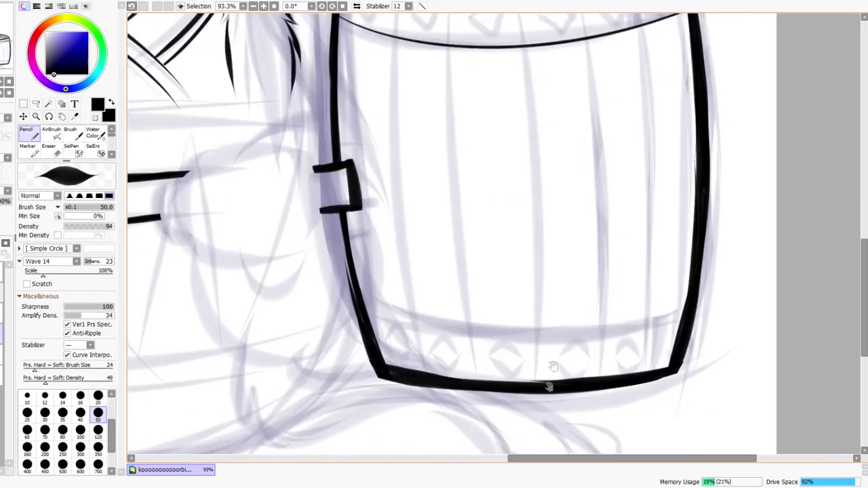
{"action": "mouse_move", "coordinate": [351, 245]}
{"action": "left_mouse_down"}
{"action": "mouse_move", "coordinate": [723, 249]}
{"action": "mouse_move", "coordinate": [736, 238]}
{"action": "left_mouse_up"}
{"action": "key", "text": "ctrl+z"}
{"action": "left_click_drag", "start_coordinate": [352, 239], "coordinate": [762, 217]}
{"action": "key", "text": "ctrl+z"}
{"action": "left_click_drag", "start_coordinate": [331, 236], "coordinate": [746, 194]}
Erase the ends of both band lines that stick out past the hammer head's side outlines
{"action": "key", "text": "e"}
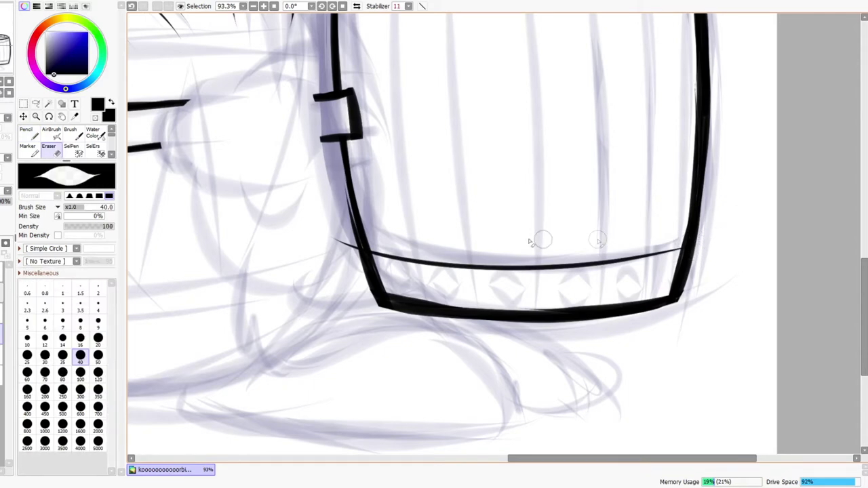
{"action": "left_click_drag", "start_coordinate": [331, 237], "coordinate": [361, 250]}
{"action": "left_click_drag", "start_coordinate": [356, 27], "coordinate": [364, 204]}
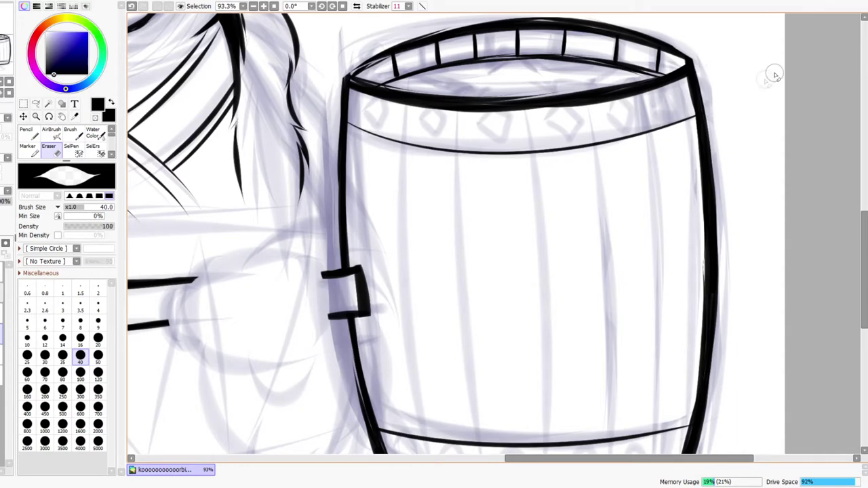
{"action": "key", "text": "ctrl+space"}
{"action": "mouse_move", "coordinate": [745, 79]}
{"action": "left_mouse_down"}
{"action": "mouse_move", "coordinate": [672, 80]}
{"action": "mouse_move", "coordinate": [651, 192]}
{"action": "mouse_move", "coordinate": [651, 172]}
{"action": "mouse_move", "coordinate": [678, 174]}
{"action": "left_mouse_up"}
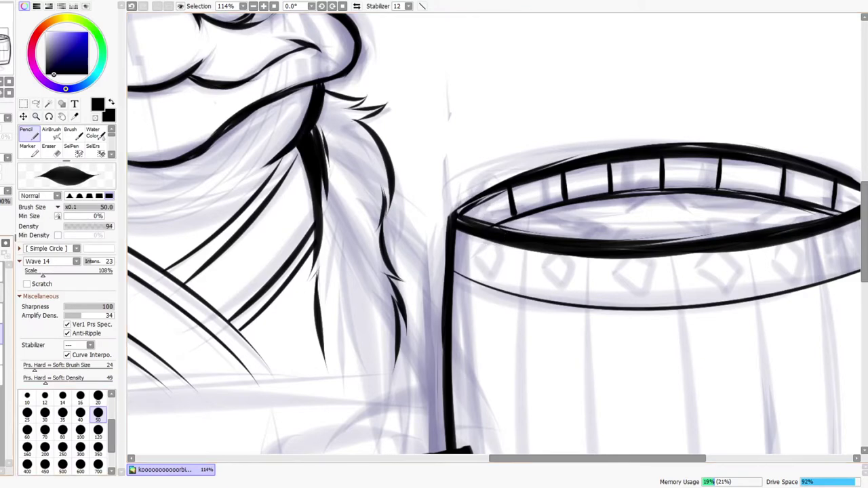
Ink the first two plank lines down the hammer head, starting from the side with the handle bracket
{"action": "left_click_drag", "start_coordinate": [497, 356], "coordinate": [457, 194]}
{"action": "key", "text": "ctrl+space"}
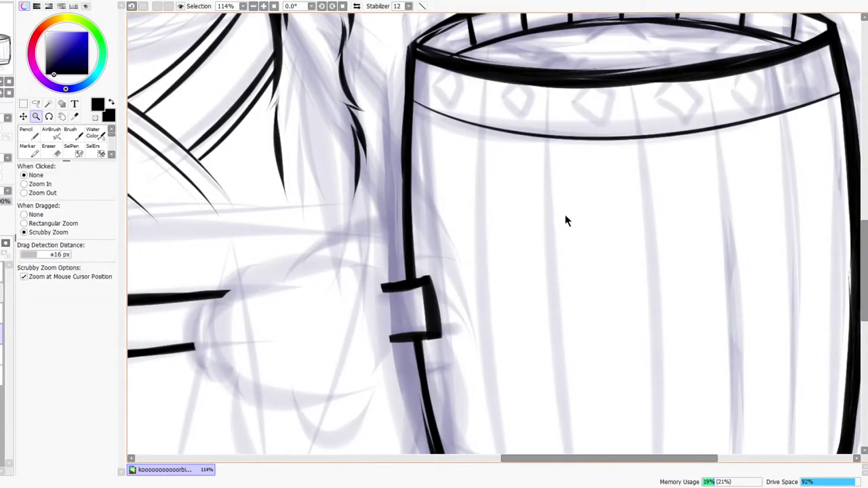
{"action": "left_click_drag", "start_coordinate": [565, 215], "coordinate": [521, 217]}
{"action": "mouse_move", "coordinate": [577, 303]}
{"action": "left_mouse_down"}
{"action": "mouse_move", "coordinate": [519, 318]}
{"action": "mouse_move", "coordinate": [497, 218]}
{"action": "mouse_move", "coordinate": [443, 152]}
{"action": "mouse_move", "coordinate": [450, 330]}
{"action": "left_mouse_up"}
{"action": "key", "text": "ctrl+z"}
{"action": "left_click_drag", "start_coordinate": [442, 234], "coordinate": [463, 436]}
{"action": "left_click_drag", "start_coordinate": [487, 184], "coordinate": [501, 374]}
{"action": "left_click_drag", "start_coordinate": [491, 343], "coordinate": [478, 262]}
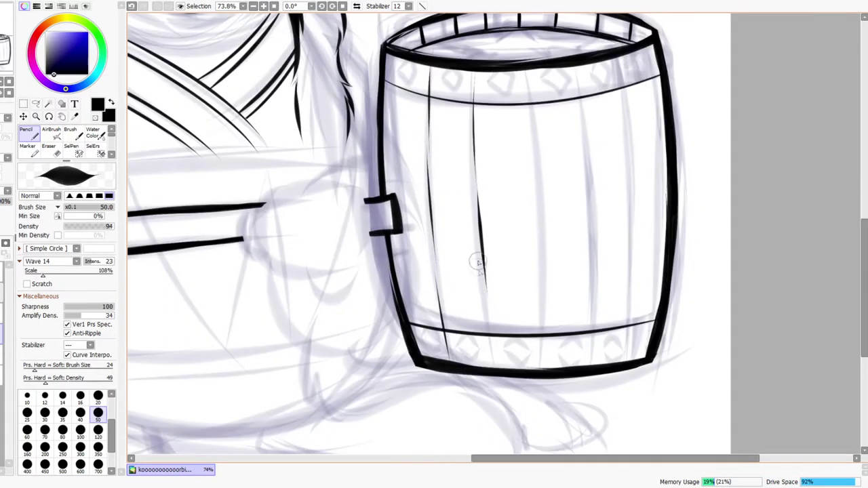
{"action": "left_click_drag", "start_coordinate": [487, 299], "coordinate": [497, 367]}
Ink the remaining three plank lines down the hammer head from the rim to the base, redoing the fourth line's lower part
{"action": "left_click_drag", "start_coordinate": [533, 76], "coordinate": [543, 231]}
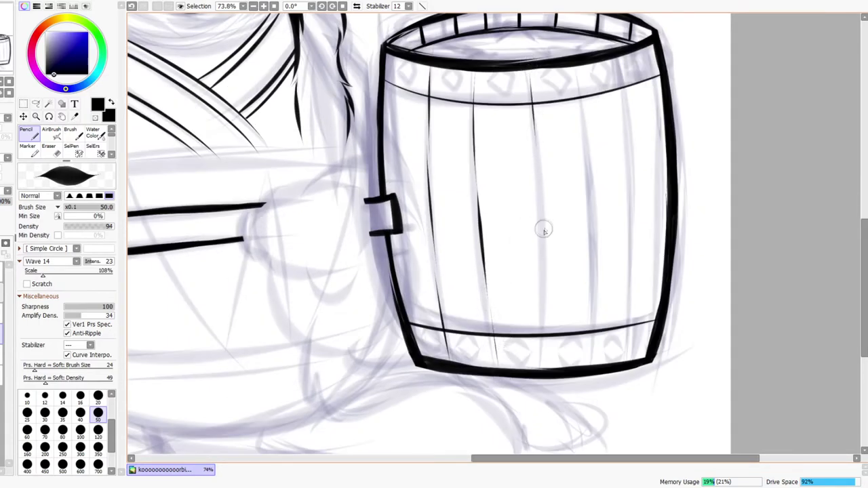
{"action": "left_click_drag", "start_coordinate": [536, 158], "coordinate": [545, 336]}
{"action": "left_click_drag", "start_coordinate": [580, 75], "coordinate": [597, 222]}
{"action": "left_click_drag", "start_coordinate": [592, 184], "coordinate": [599, 302]}
{"action": "key", "text": "ctrl+z"}
{"action": "left_click_drag", "start_coordinate": [590, 172], "coordinate": [593, 322]}
{"action": "key", "text": "ctrl+z"}
{"action": "left_click_drag", "start_coordinate": [590, 178], "coordinate": [595, 318]}
{"action": "left_click_drag", "start_coordinate": [592, 287], "coordinate": [595, 349]}
{"action": "mouse_move", "coordinate": [626, 73]}
{"action": "left_mouse_down"}
{"action": "mouse_move", "coordinate": [639, 210]}
{"action": "mouse_move", "coordinate": [631, 148]}
{"action": "mouse_move", "coordinate": [631, 370]}
{"action": "left_mouse_up"}
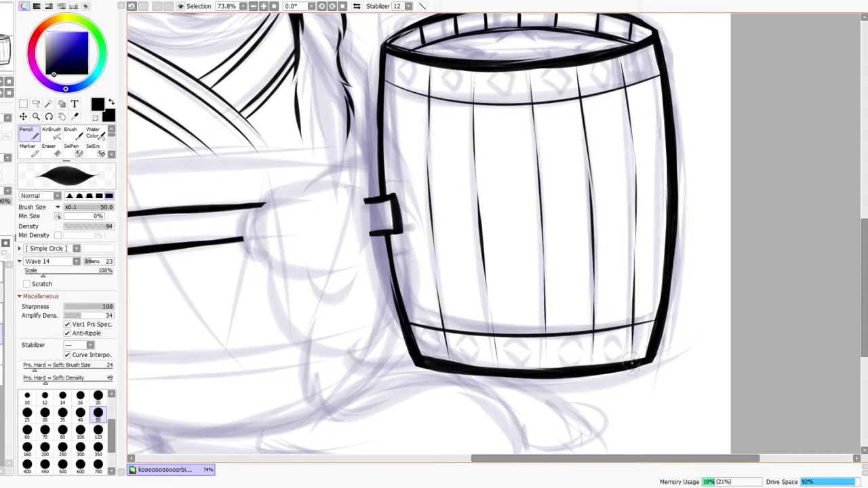
{"action": "left_click_drag", "start_coordinate": [588, 243], "coordinate": [590, 345]}
Ink the foreshortened star on the hammer head's round end face inside the rim
{"action": "left_click_drag", "start_coordinate": [602, 202], "coordinate": [576, 176]}
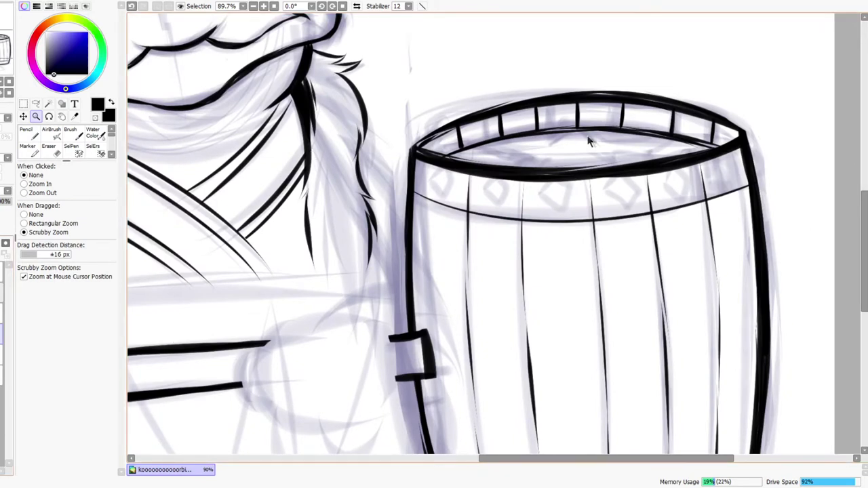
{"action": "key", "text": "n"}
{"action": "mouse_move", "coordinate": [541, 151]}
{"action": "left_mouse_down"}
{"action": "mouse_move", "coordinate": [600, 122]}
{"action": "mouse_move", "coordinate": [571, 127]}
{"action": "mouse_move", "coordinate": [566, 118]}
{"action": "mouse_move", "coordinate": [615, 153]}
{"action": "mouse_move", "coordinate": [595, 151]}
{"action": "mouse_move", "coordinate": [577, 144]}
{"action": "mouse_move", "coordinate": [687, 141]}
{"action": "left_mouse_up"}
{"action": "left_click_drag", "start_coordinate": [637, 160], "coordinate": [678, 135]}
{"action": "left_click_drag", "start_coordinate": [473, 149], "coordinate": [543, 144]}
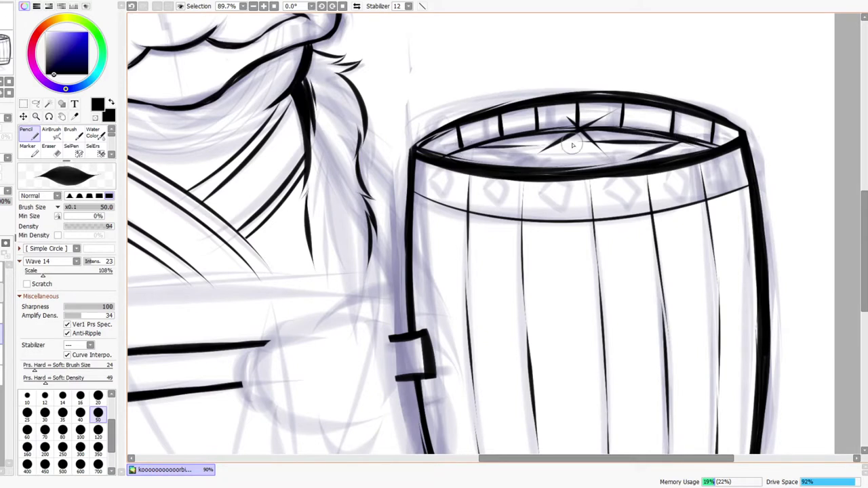
{"action": "left_click_drag", "start_coordinate": [461, 152], "coordinate": [514, 163]}
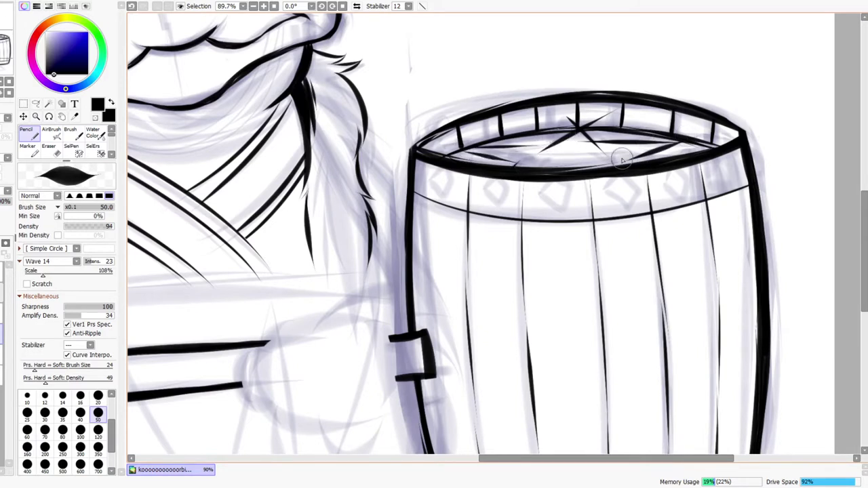
Erase the crossing line ends at the star's upper point and tidy its inner corners
{"action": "key", "text": "e"}
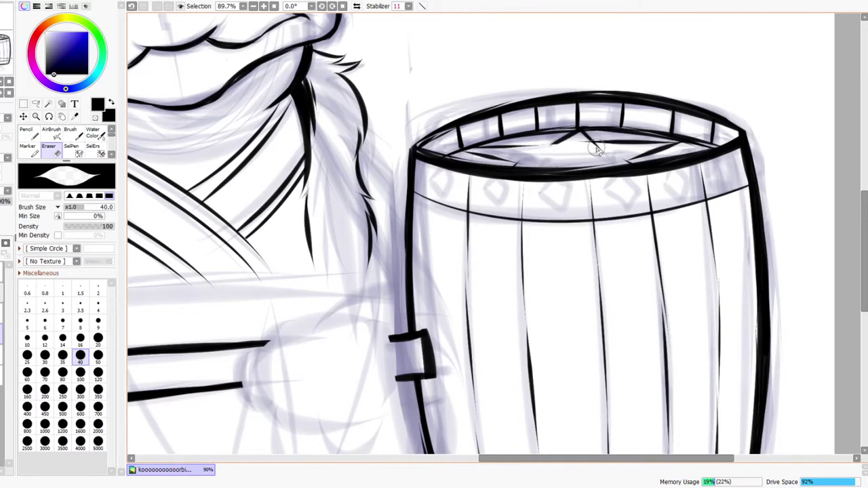
{"action": "key", "text": "n"}
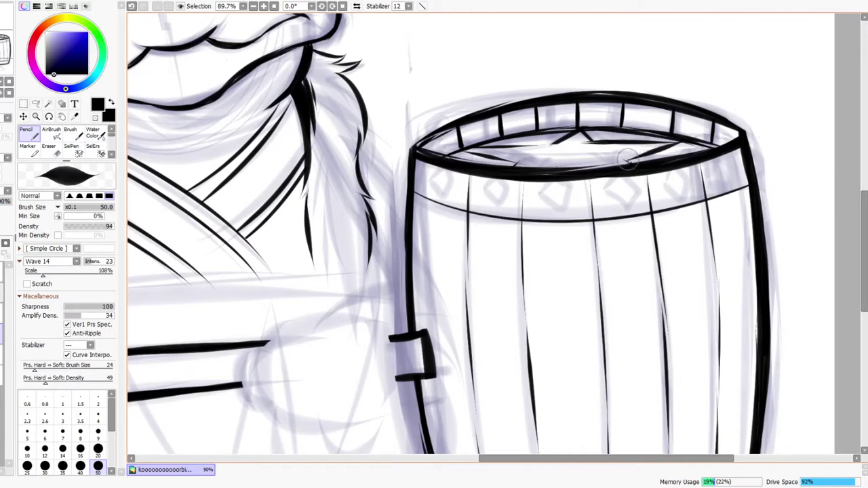
{"action": "key", "text": "ctrl+space"}
{"action": "left_click_drag", "start_coordinate": [656, 150], "coordinate": [649, 160]}
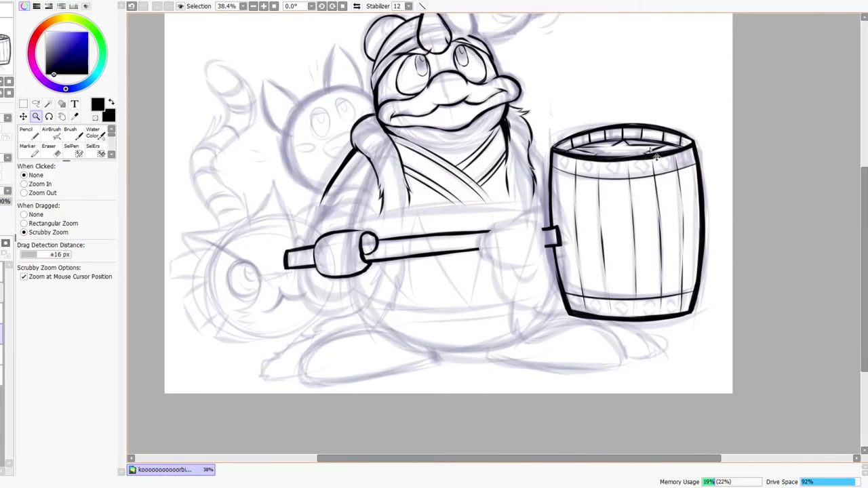
{"action": "left_click_drag", "start_coordinate": [651, 257], "coordinate": [655, 263]}
{"action": "key", "text": "space"}
{"action": "left_click_drag", "start_coordinate": [651, 319], "coordinate": [552, 287]}
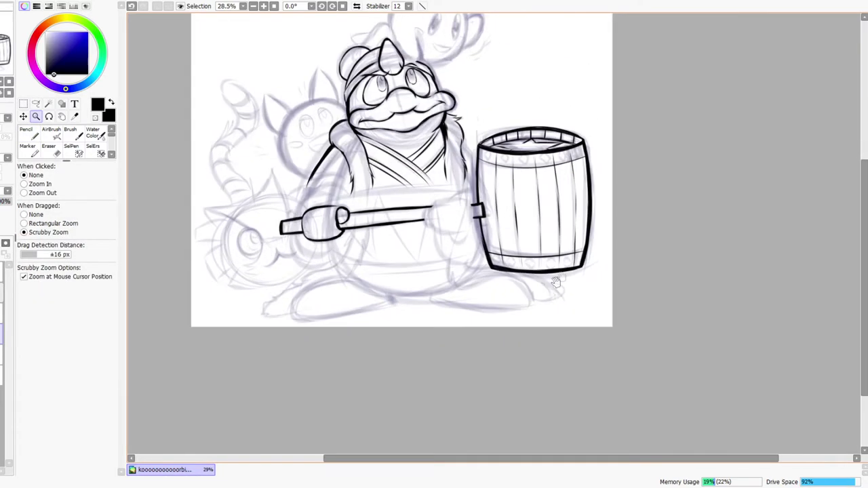
Ink a row of small diamonds between the plank lines along the hammer head's upper band
{"action": "left_click_drag", "start_coordinate": [527, 139], "coordinate": [550, 157]}
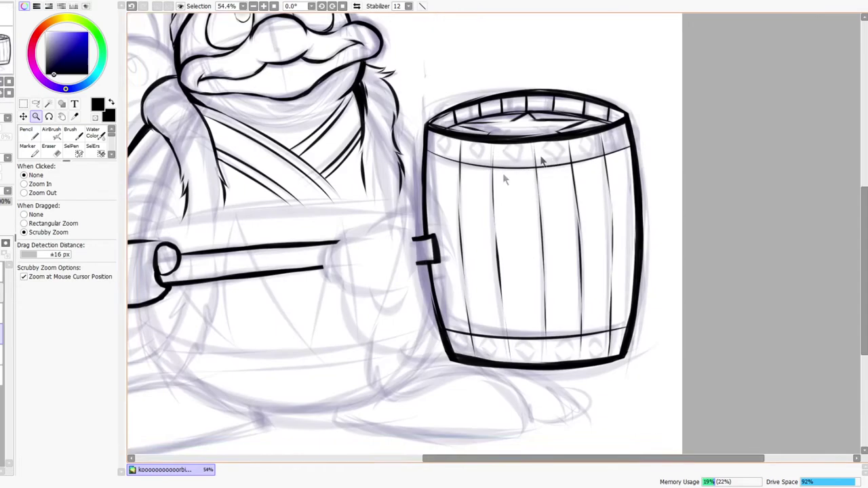
{"action": "mouse_move", "coordinate": [474, 145]}
{"action": "left_mouse_down"}
{"action": "mouse_move", "coordinate": [380, 133]}
{"action": "mouse_move", "coordinate": [387, 116]}
{"action": "mouse_move", "coordinate": [412, 145]}
{"action": "mouse_move", "coordinate": [386, 176]}
{"action": "mouse_move", "coordinate": [413, 149]}
{"action": "left_mouse_up"}
{"action": "left_click_drag", "start_coordinate": [504, 169], "coordinate": [530, 142]}
{"action": "left_click_drag", "start_coordinate": [530, 141], "coordinate": [556, 177]}
{"action": "mouse_move", "coordinate": [501, 177]}
{"action": "left_mouse_down"}
{"action": "mouse_move", "coordinate": [528, 207]}
{"action": "mouse_move", "coordinate": [566, 175]}
{"action": "left_mouse_up"}
{"action": "mouse_move", "coordinate": [630, 170]}
{"action": "left_mouse_down"}
{"action": "mouse_move", "coordinate": [671, 156]}
{"action": "mouse_move", "coordinate": [662, 202]}
{"action": "left_mouse_up"}
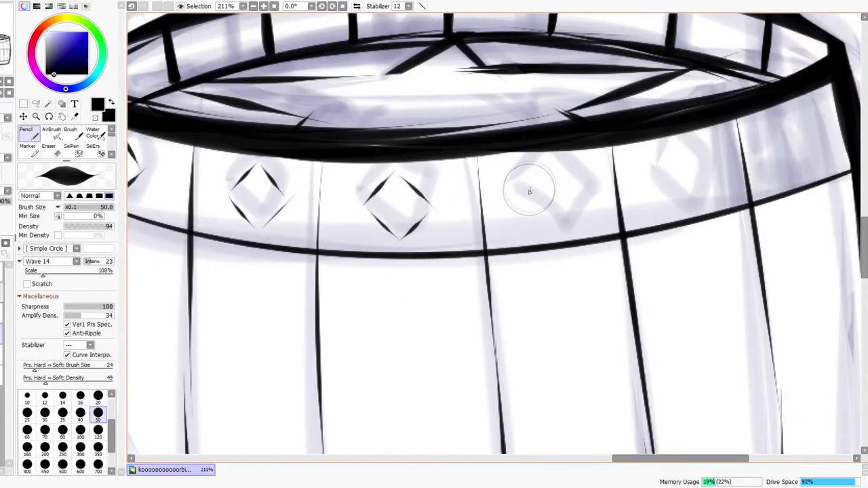
{"action": "mouse_move", "coordinate": [522, 202]}
{"action": "left_mouse_down"}
{"action": "mouse_move", "coordinate": [546, 167]}
{"action": "mouse_move", "coordinate": [582, 192]}
{"action": "mouse_move", "coordinate": [553, 230]}
{"action": "mouse_move", "coordinate": [582, 198]}
{"action": "left_mouse_up"}
{"action": "mouse_move", "coordinate": [643, 183]}
{"action": "left_mouse_down"}
{"action": "mouse_move", "coordinate": [670, 142]}
{"action": "mouse_move", "coordinate": [710, 192]}
{"action": "mouse_move", "coordinate": [679, 211]}
{"action": "left_mouse_up"}
{"action": "left_click_drag", "start_coordinate": [681, 210], "coordinate": [697, 185]}
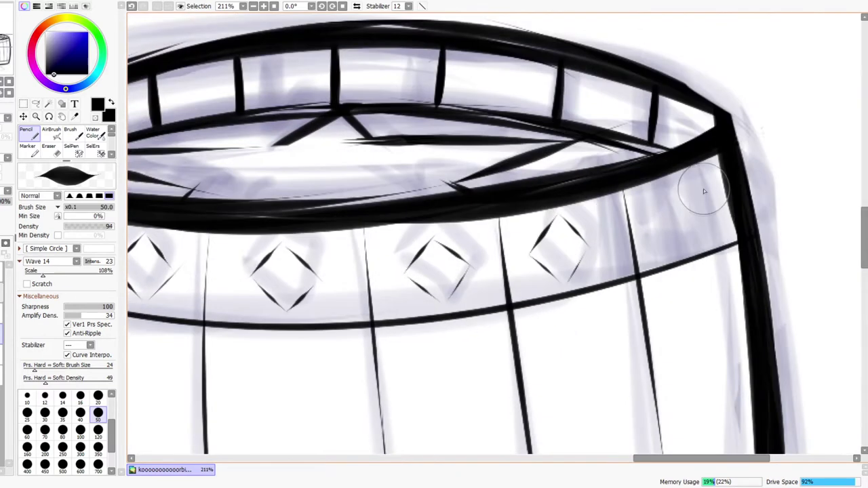
{"action": "mouse_move", "coordinate": [651, 232]}
{"action": "left_mouse_down"}
{"action": "mouse_move", "coordinate": [674, 191]}
{"action": "mouse_move", "coordinate": [702, 215]}
{"action": "mouse_move", "coordinate": [670, 252]}
{"action": "left_mouse_up"}
Ink a matching row of small diamonds along the hammer head's lower band
{"action": "key", "text": "ctrl+space"}
{"action": "left_click_drag", "start_coordinate": [712, 213], "coordinate": [711, 217]}
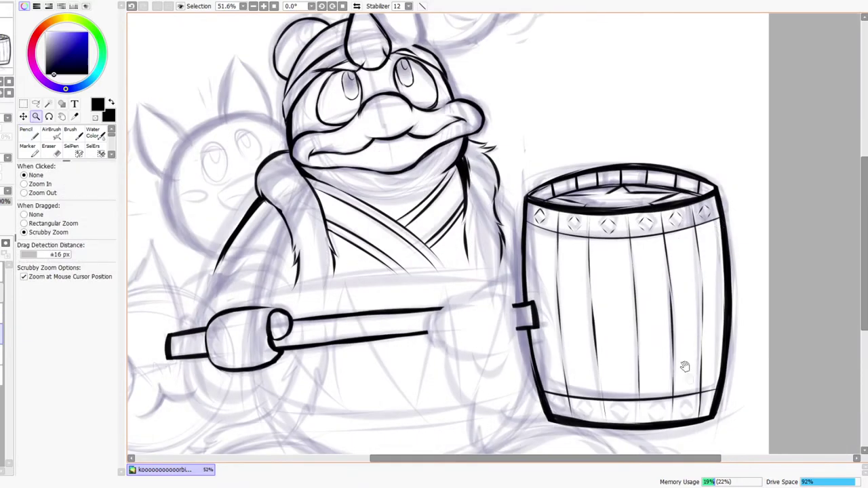
{"action": "left_click_drag", "start_coordinate": [685, 366], "coordinate": [714, 247]}
{"action": "left_click_drag", "start_coordinate": [632, 310], "coordinate": [627, 270]}
{"action": "left_click_drag", "start_coordinate": [586, 247], "coordinate": [583, 241]}
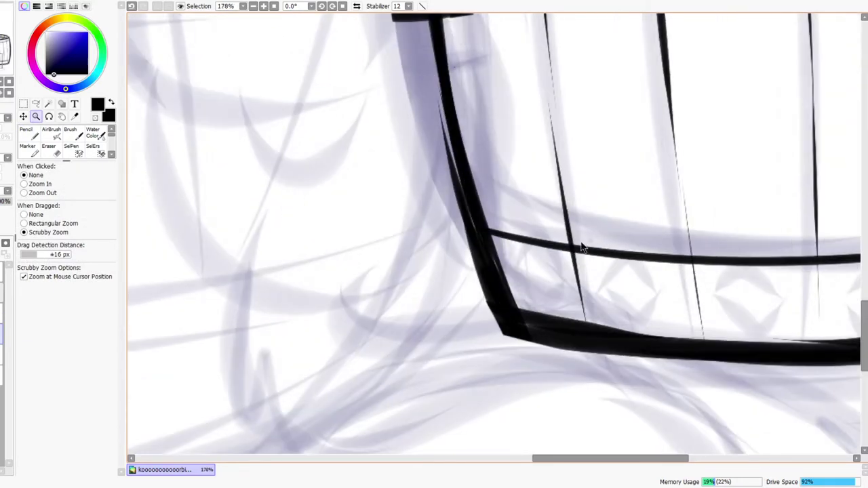
{"action": "left_click_drag", "start_coordinate": [521, 283], "coordinate": [531, 261]}
{"action": "mouse_move", "coordinate": [535, 258]}
{"action": "left_mouse_down"}
{"action": "mouse_move", "coordinate": [567, 291]}
{"action": "mouse_move", "coordinate": [552, 312]}
{"action": "mouse_move", "coordinate": [564, 286]}
{"action": "mouse_move", "coordinate": [627, 267]}
{"action": "mouse_move", "coordinate": [659, 300]}
{"action": "left_mouse_up"}
{"action": "left_click_drag", "start_coordinate": [604, 298], "coordinate": [638, 326]}
{"action": "left_click_drag", "start_coordinate": [640, 326], "coordinate": [657, 298]}
{"action": "mouse_move", "coordinate": [719, 292]}
{"action": "left_mouse_down"}
{"action": "mouse_move", "coordinate": [488, 265]}
{"action": "mouse_move", "coordinate": [518, 246]}
{"action": "left_mouse_up"}
{"action": "mouse_move", "coordinate": [520, 246]}
{"action": "left_mouse_down"}
{"action": "mouse_move", "coordinate": [549, 285]}
{"action": "mouse_move", "coordinate": [492, 282]}
{"action": "mouse_move", "coordinate": [518, 309]}
{"action": "left_mouse_up"}
{"action": "left_click_drag", "start_coordinate": [523, 306], "coordinate": [544, 277]}
{"action": "mouse_move", "coordinate": [614, 277]}
{"action": "left_mouse_down"}
{"action": "mouse_move", "coordinate": [642, 244]}
{"action": "mouse_move", "coordinate": [671, 272]}
{"action": "mouse_move", "coordinate": [644, 305]}
{"action": "mouse_move", "coordinate": [671, 278]}
{"action": "left_mouse_up"}
{"action": "mouse_move", "coordinate": [724, 270]}
{"action": "left_mouse_down"}
{"action": "mouse_move", "coordinate": [750, 225]}
{"action": "mouse_move", "coordinate": [764, 278]}
{"action": "mouse_move", "coordinate": [744, 291]}
{"action": "left_mouse_up"}
{"action": "mouse_move", "coordinate": [749, 291]}
{"action": "left_mouse_down"}
{"action": "mouse_move", "coordinate": [779, 243]}
{"action": "mouse_move", "coordinate": [821, 242]}
{"action": "mouse_move", "coordinate": [804, 262]}
{"action": "mouse_move", "coordinate": [825, 230]}
{"action": "mouse_move", "coordinate": [807, 260]}
{"action": "mouse_move", "coordinate": [821, 280]}
{"action": "mouse_move", "coordinate": [828, 223]}
{"action": "mouse_move", "coordinate": [850, 259]}
{"action": "mouse_move", "coordinate": [806, 253]}
{"action": "mouse_move", "coordinate": [753, 188]}
{"action": "mouse_move", "coordinate": [704, 253]}
{"action": "mouse_move", "coordinate": [723, 219]}
{"action": "left_mouse_up"}
Check the decorated hammer head against the whole drawing
{"action": "key", "text": "ctrl+space"}
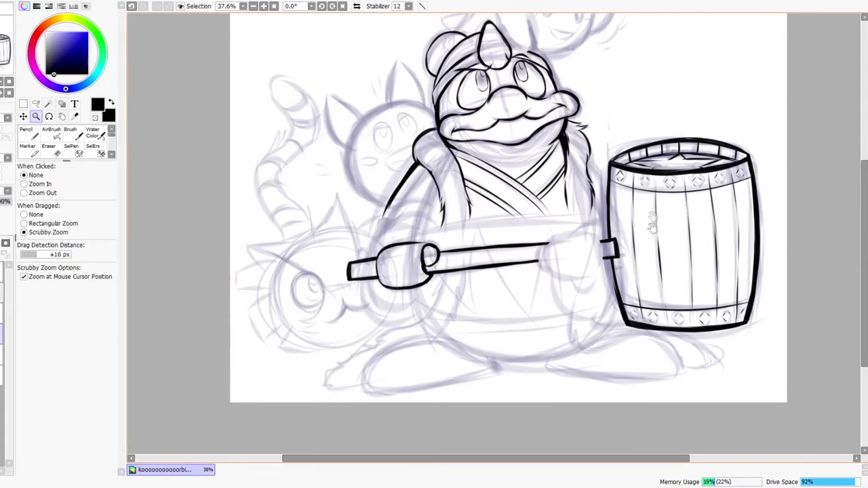
{"action": "left_click_drag", "start_coordinate": [652, 229], "coordinate": [629, 269]}
{"action": "left_click_drag", "start_coordinate": [650, 376], "coordinate": [698, 370]}
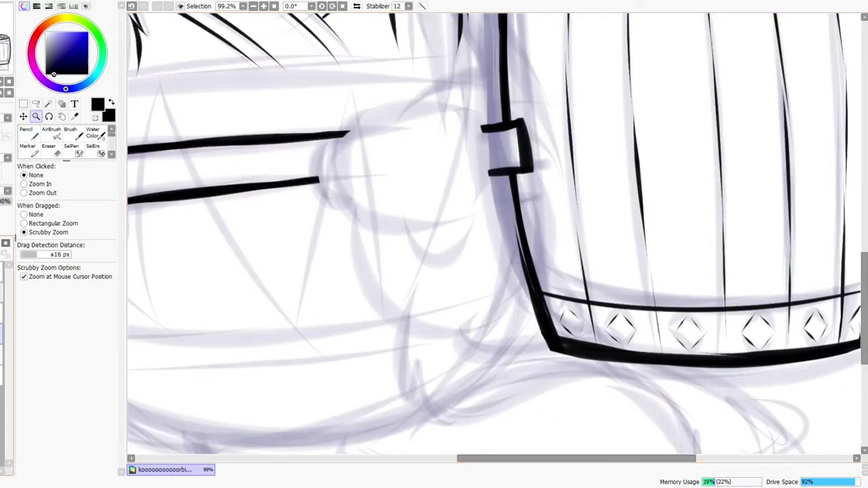
{"action": "key", "text": "ctrl+space"}
{"action": "left_click_drag", "start_coordinate": [717, 381], "coordinate": [705, 384]}
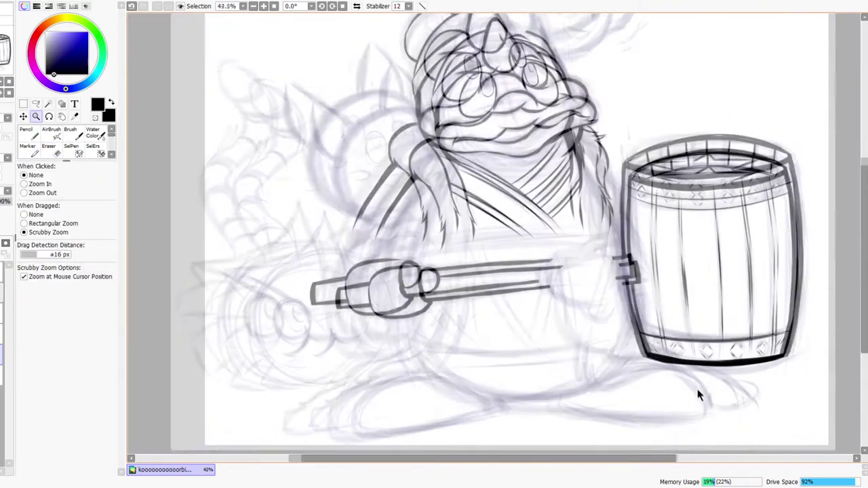
{"action": "left_click_drag", "start_coordinate": [581, 183], "coordinate": [574, 223]}
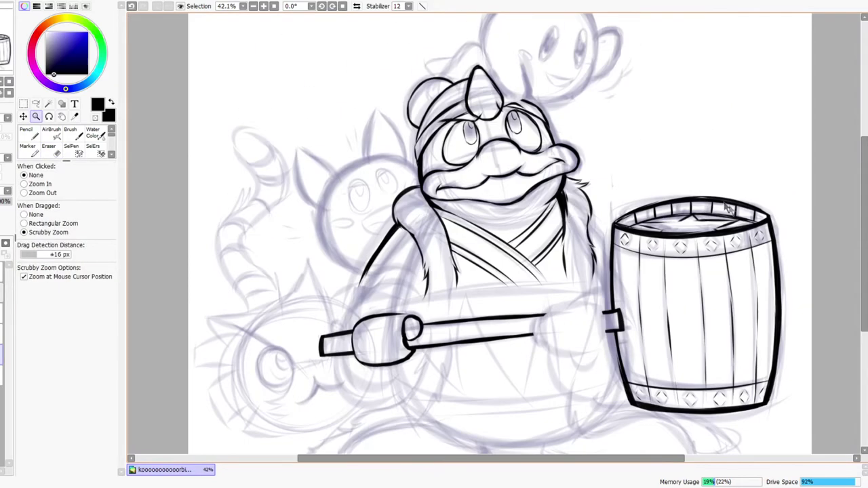
Erase stray marks around the star and clean up the inner edge of the hammer head's front rim
{"action": "left_click_drag", "start_coordinate": [730, 210], "coordinate": [787, 216]}
{"action": "left_click_drag", "start_coordinate": [622, 289], "coordinate": [624, 301]}
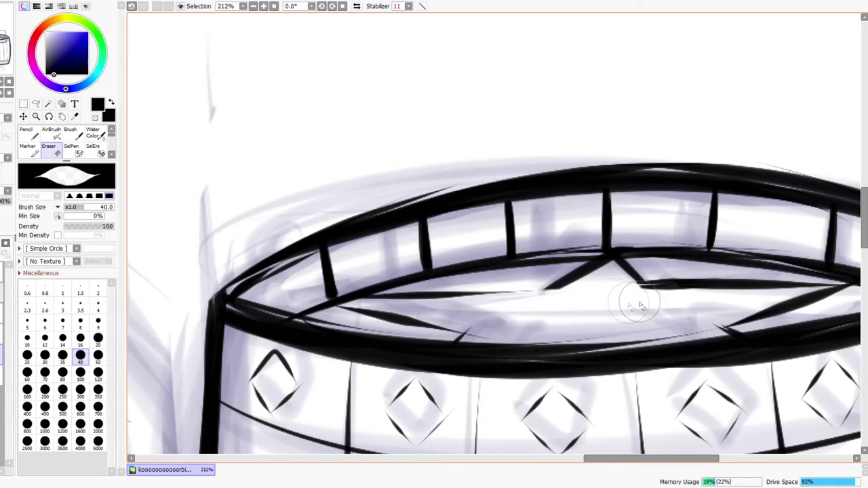
{"action": "key", "text": "ctrl+space"}
{"action": "mouse_move", "coordinate": [679, 278]}
{"action": "left_mouse_down"}
{"action": "mouse_move", "coordinate": [668, 279]}
{"action": "mouse_move", "coordinate": [695, 275]}
{"action": "left_mouse_up"}
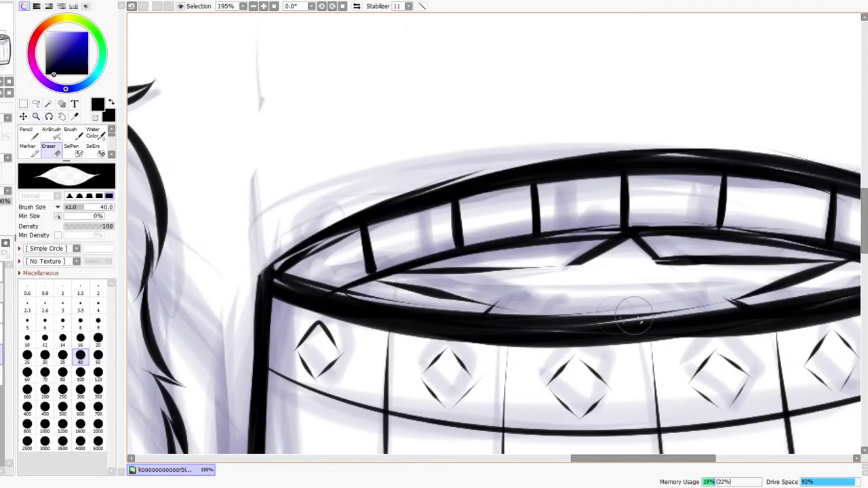
{"action": "key", "text": "n"}
{"action": "left_click_drag", "start_coordinate": [576, 316], "coordinate": [728, 310]}
{"action": "key", "text": "e"}
{"action": "mouse_move", "coordinate": [509, 309]}
{"action": "left_mouse_down"}
{"action": "mouse_move", "coordinate": [574, 314]}
{"action": "mouse_move", "coordinate": [658, 297]}
{"action": "left_mouse_up"}
{"action": "left_click_drag", "start_coordinate": [558, 311], "coordinate": [739, 298]}
Review the full composition to compare the inked parts with the remaining sketch
{"action": "key", "text": "ctrl+space"}
{"action": "left_click_drag", "start_coordinate": [689, 306], "coordinate": [718, 270]}
{"action": "mouse_move", "coordinate": [698, 405]}
{"action": "left_mouse_down"}
{"action": "mouse_move", "coordinate": [642, 292]}
{"action": "mouse_move", "coordinate": [665, 260]}
{"action": "left_mouse_up"}
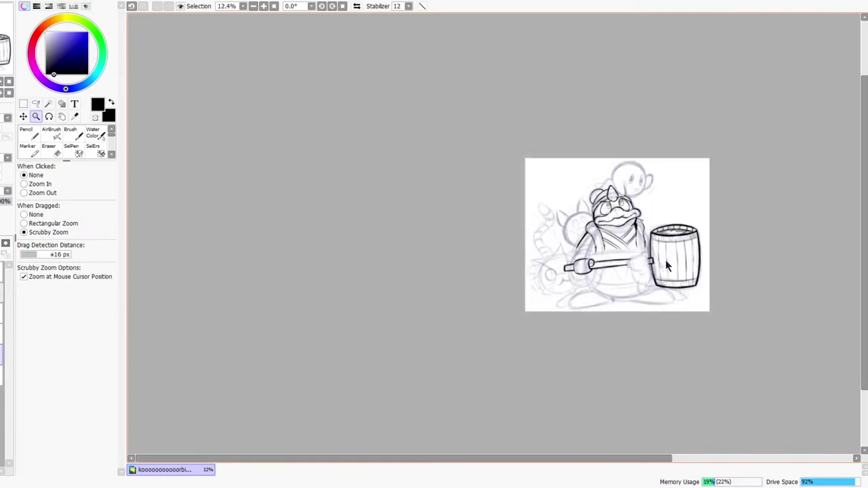
{"action": "left_click_drag", "start_coordinate": [669, 175], "coordinate": [662, 184]}
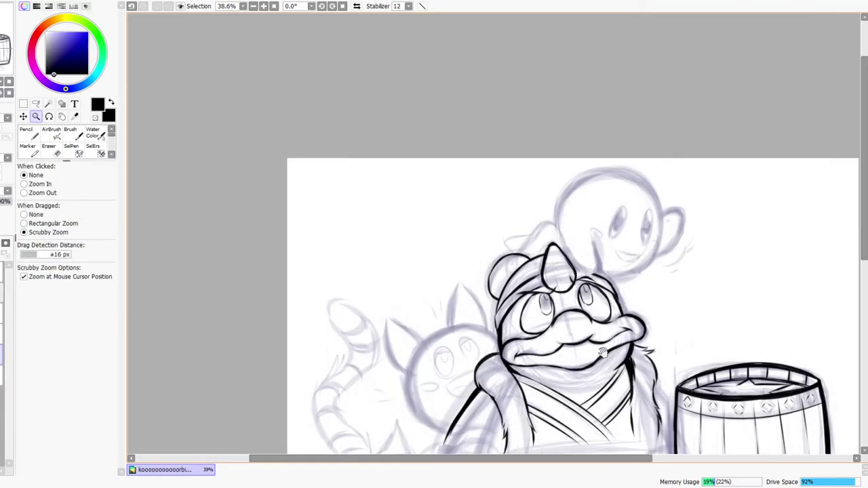
{"action": "left_click_drag", "start_coordinate": [602, 353], "coordinate": [606, 268]}
{"action": "left_click_drag", "start_coordinate": [688, 213], "coordinate": [678, 223]}
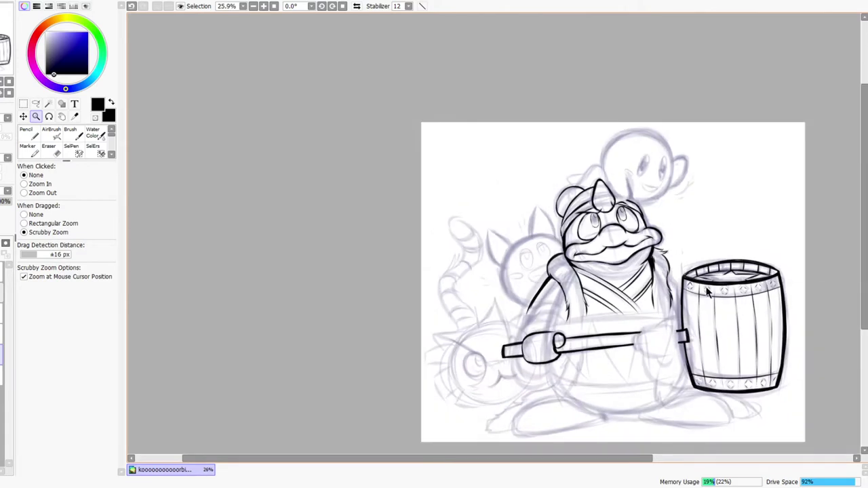
{"action": "left_click_drag", "start_coordinate": [644, 392], "coordinate": [649, 354]}
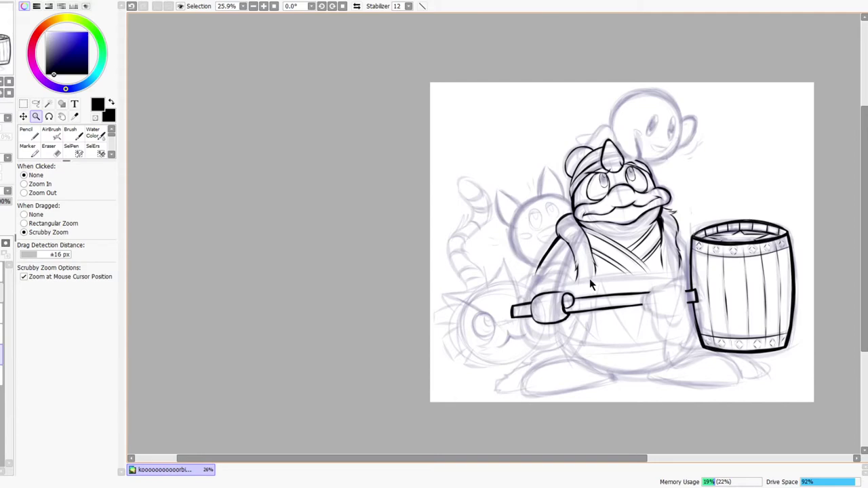
Ink the furry cuff outline around the fist at the handle's free end, with a short inner curve beneath the fist
{"action": "left_click_drag", "start_coordinate": [580, 293], "coordinate": [617, 253]}
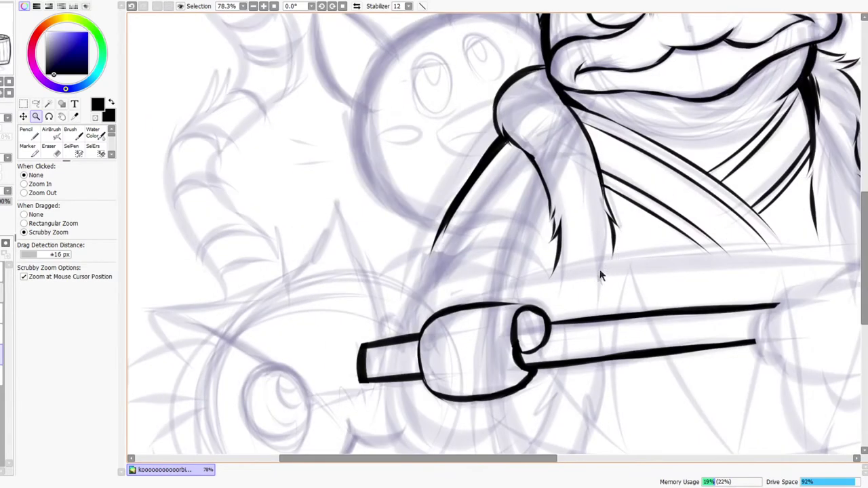
{"action": "key", "text": "n"}
{"action": "mouse_move", "coordinate": [398, 332]}
{"action": "left_mouse_down"}
{"action": "mouse_move", "coordinate": [439, 274]}
{"action": "mouse_move", "coordinate": [492, 258]}
{"action": "mouse_move", "coordinate": [563, 311]}
{"action": "left_mouse_up"}
{"action": "scroll", "coordinate": [402, 297], "scroll_direction": "down", "scroll_amount": 3}
{"action": "mouse_move", "coordinate": [397, 296]}
{"action": "left_mouse_down"}
{"action": "mouse_move", "coordinate": [415, 363]}
{"action": "mouse_move", "coordinate": [474, 376]}
{"action": "mouse_move", "coordinate": [520, 371]}
{"action": "left_mouse_up"}
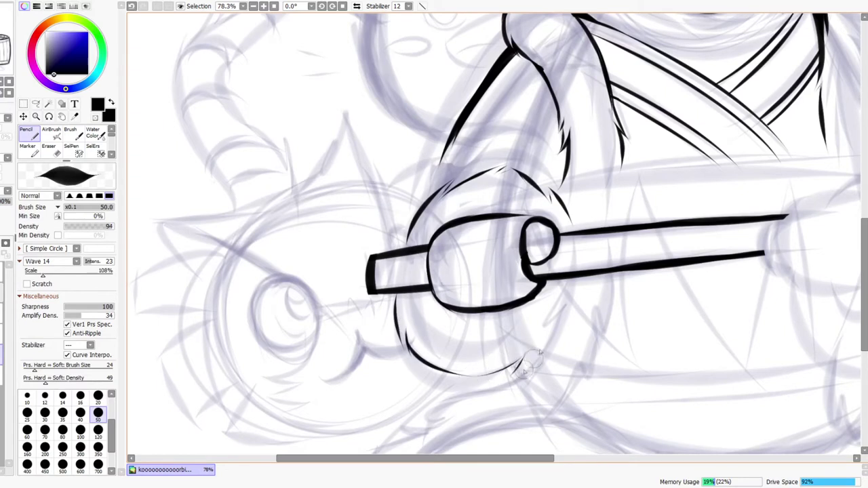
{"action": "mouse_move", "coordinate": [558, 280]}
{"action": "left_mouse_down"}
{"action": "mouse_move", "coordinate": [551, 339]}
{"action": "mouse_move", "coordinate": [517, 372]}
{"action": "left_mouse_up"}
{"action": "mouse_move", "coordinate": [428, 305]}
{"action": "left_mouse_down"}
{"action": "mouse_move", "coordinate": [501, 316]}
{"action": "mouse_move", "coordinate": [533, 289]}
{"action": "left_mouse_up"}
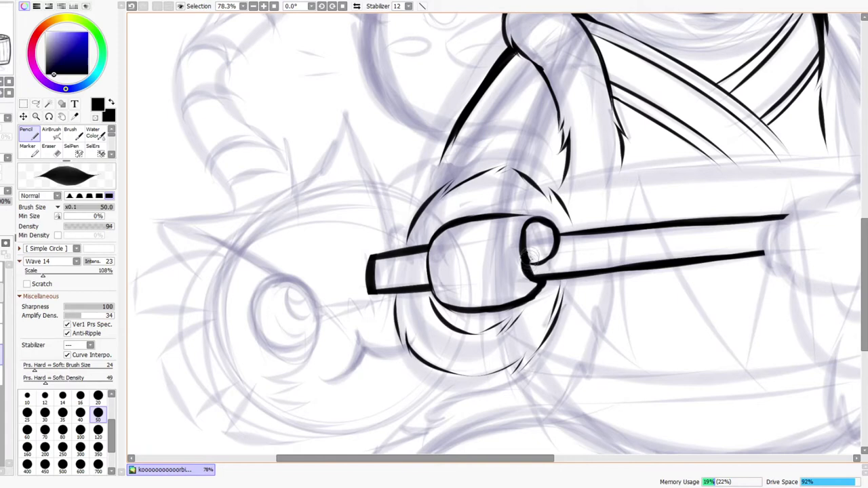
Ink and thicken the sleeve's outer line from the fur-trimmed shoulder down to the finished cuff
{"action": "left_click_drag", "start_coordinate": [471, 168], "coordinate": [446, 253]}
{"action": "left_click_drag", "start_coordinate": [392, 302], "coordinate": [429, 182]}
{"action": "mouse_move", "coordinate": [388, 298]}
{"action": "left_mouse_down"}
{"action": "mouse_move", "coordinate": [420, 227]}
{"action": "mouse_move", "coordinate": [482, 133]}
{"action": "left_mouse_up"}
{"action": "left_click_drag", "start_coordinate": [392, 276], "coordinate": [450, 183]}
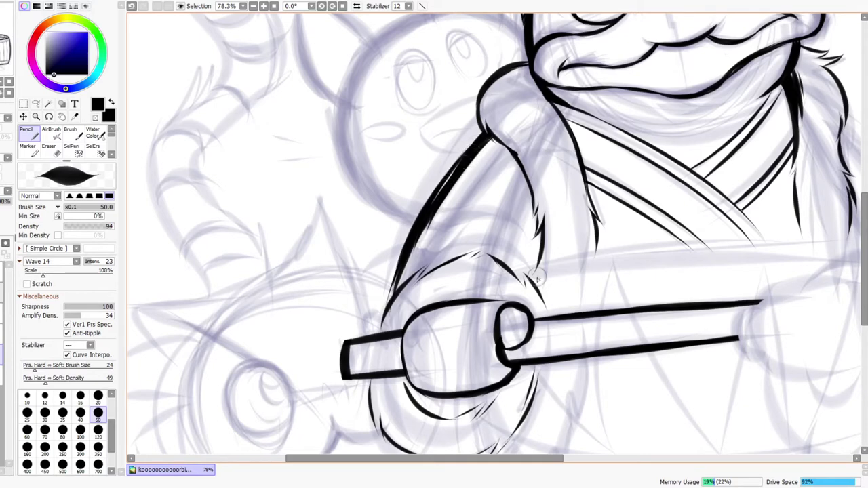
Extend the coat's fur edge down to the cuff and ink a second arc along the cuff's upper rim
{"action": "mouse_move", "coordinate": [542, 247]}
{"action": "left_mouse_down"}
{"action": "mouse_move", "coordinate": [543, 272]}
{"action": "mouse_move", "coordinate": [567, 288]}
{"action": "left_mouse_up"}
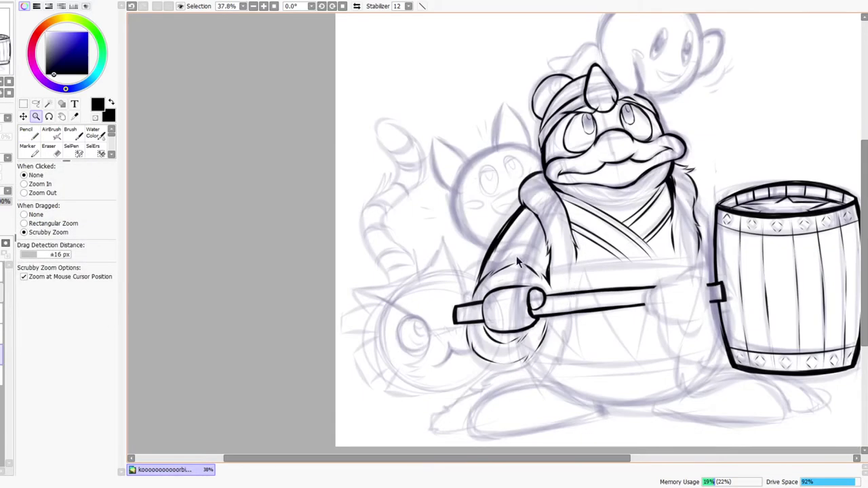
{"action": "left_click_drag", "start_coordinate": [516, 256], "coordinate": [542, 257]}
{"action": "left_click_drag", "start_coordinate": [465, 259], "coordinate": [554, 268]}
{"action": "key", "text": "ctrl+z"}
{"action": "left_click_drag", "start_coordinate": [485, 257], "coordinate": [582, 299]}
{"action": "left_click_drag", "start_coordinate": [587, 270], "coordinate": [554, 205]}
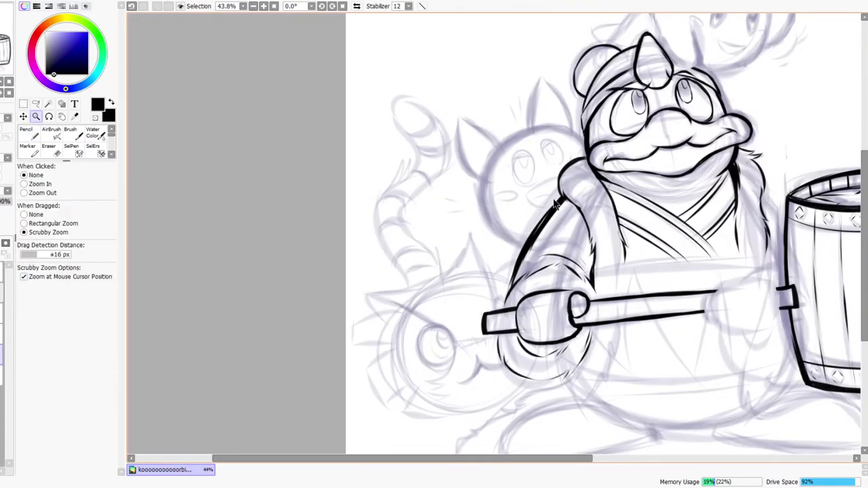
Ink the short visible arm line between the coat's fur trim and the barrel-shaped hammer head, trimming nearby strokes
{"action": "left_click_drag", "start_coordinate": [707, 364], "coordinate": [479, 350]}
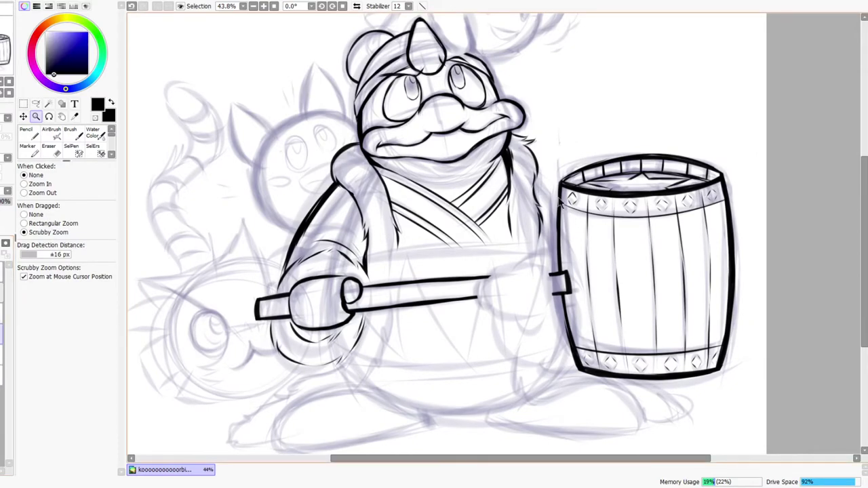
{"action": "left_click_drag", "start_coordinate": [558, 200], "coordinate": [589, 203]}
{"action": "left_click_drag", "start_coordinate": [502, 154], "coordinate": [606, 262]}
{"action": "left_click", "coordinate": [356, 6]}
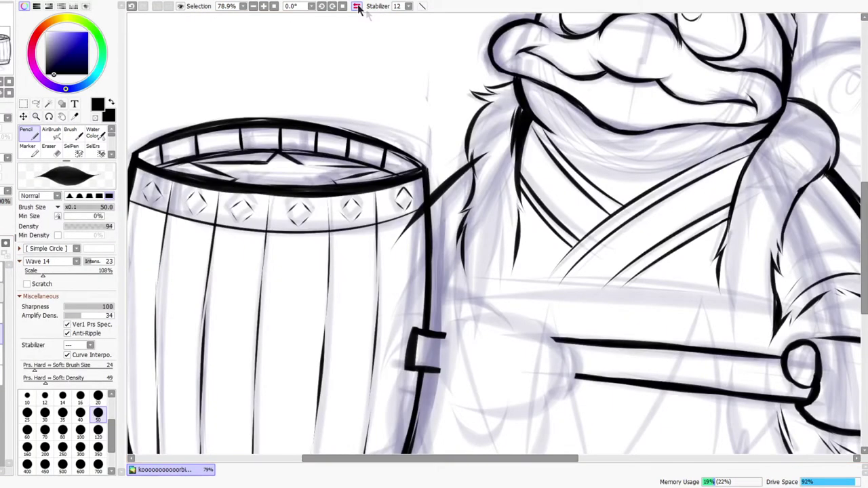
{"action": "left_click_drag", "start_coordinate": [472, 166], "coordinate": [503, 168]}
{"action": "key", "text": "e"}
{"action": "mouse_move", "coordinate": [466, 136]}
{"action": "left_mouse_down"}
{"action": "mouse_move", "coordinate": [466, 172]}
{"action": "mouse_move", "coordinate": [474, 152]}
{"action": "mouse_move", "coordinate": [471, 164]}
{"action": "mouse_move", "coordinate": [502, 133]}
{"action": "left_mouse_up"}
{"action": "mouse_move", "coordinate": [512, 135]}
{"action": "left_mouse_down"}
{"action": "mouse_move", "coordinate": [499, 140]}
{"action": "mouse_move", "coordinate": [531, 160]}
{"action": "left_mouse_up"}
{"action": "left_click_drag", "start_coordinate": [479, 153], "coordinate": [480, 163]}
Thicken the arm line where it meets the hammer head and erase its overshoot at the fur edge
{"action": "key", "text": "ctrl+space"}
{"action": "left_click", "coordinate": [356, 6]}
{"action": "left_click_drag", "start_coordinate": [548, 187], "coordinate": [515, 229]}
{"action": "key", "text": "ctrl+space"}
{"action": "mouse_move", "coordinate": [543, 192]}
{"action": "left_mouse_down"}
{"action": "mouse_move", "coordinate": [506, 241]}
{"action": "mouse_move", "coordinate": [537, 195]}
{"action": "left_mouse_up"}
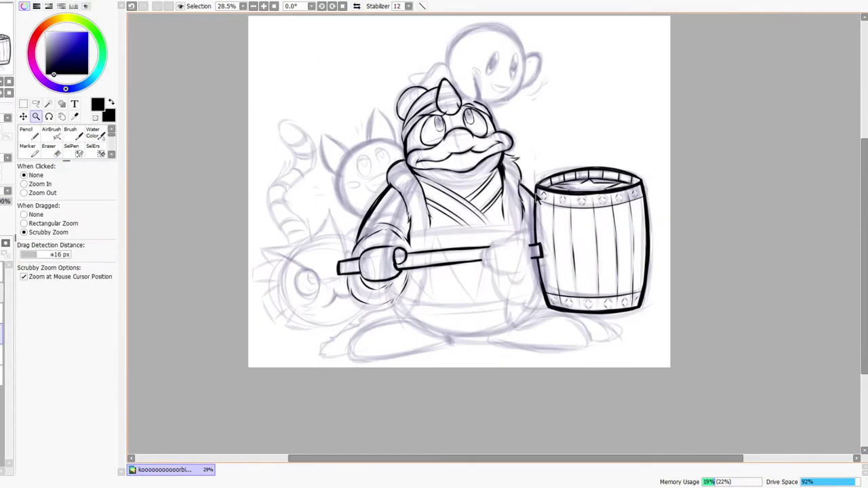
{"action": "left_click", "coordinate": [357, 6]}
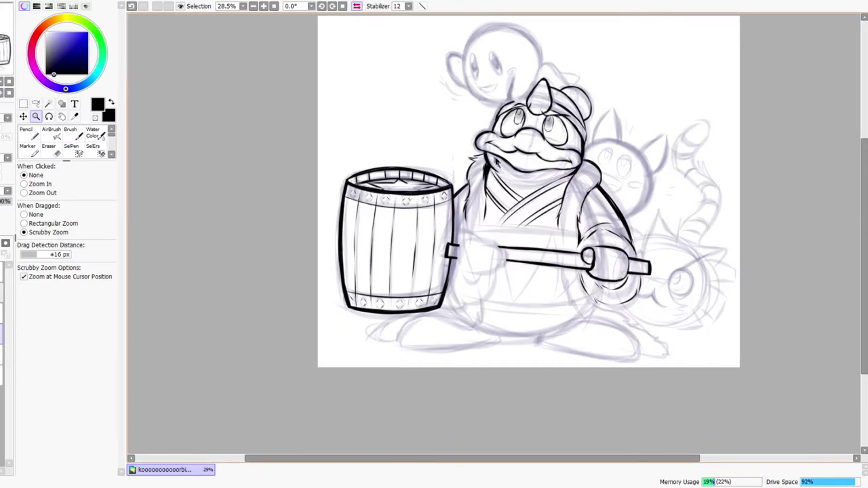
{"action": "left_click_drag", "start_coordinate": [477, 169], "coordinate": [454, 228]}
{"action": "key", "text": "n"}
{"action": "left_click_drag", "start_coordinate": [355, 312], "coordinate": [436, 236]}
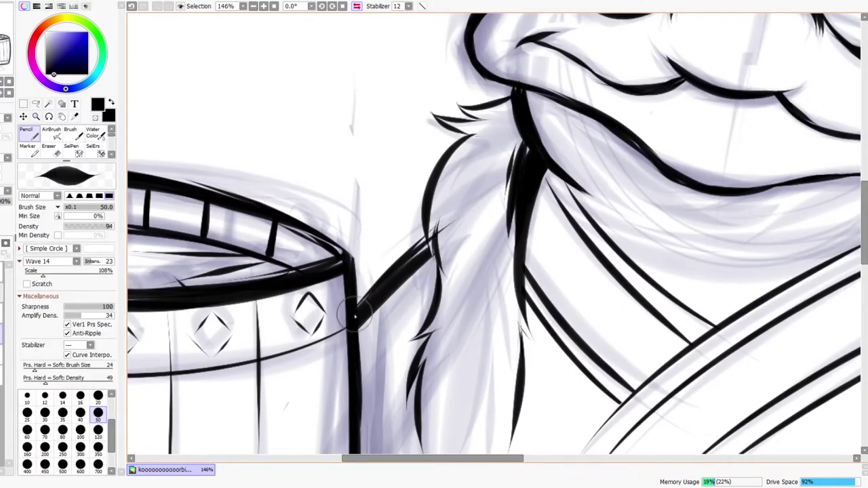
{"action": "key", "text": "e"}
{"action": "left_click_drag", "start_coordinate": [437, 221], "coordinate": [433, 237]}
{"action": "left_click_drag", "start_coordinate": [499, 192], "coordinate": [444, 227]}
Ink the thumb curve, front edge and top of the fist gripping the handle near the hammer head
{"action": "key", "text": "h"}
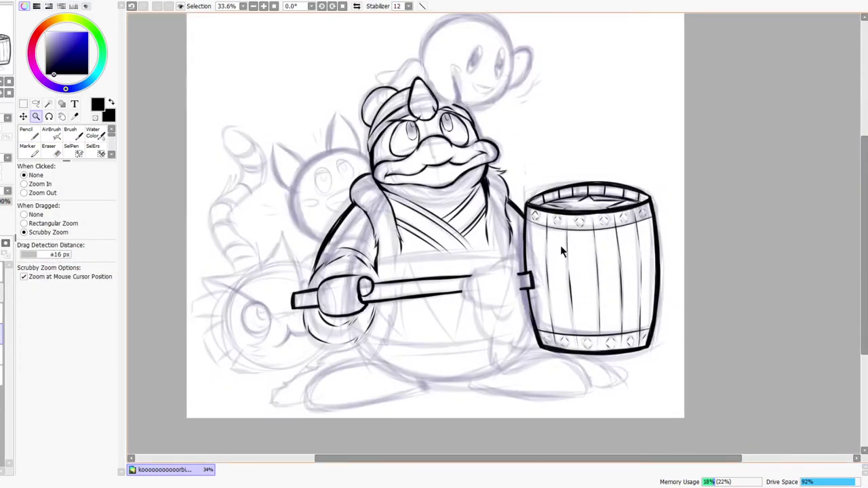
{"action": "left_click_drag", "start_coordinate": [547, 331], "coordinate": [550, 288]}
{"action": "mouse_move", "coordinate": [485, 233]}
{"action": "left_mouse_down"}
{"action": "mouse_move", "coordinate": [478, 244]}
{"action": "mouse_move", "coordinate": [452, 250]}
{"action": "left_mouse_up"}
{"action": "left_click_drag", "start_coordinate": [461, 219], "coordinate": [475, 249]}
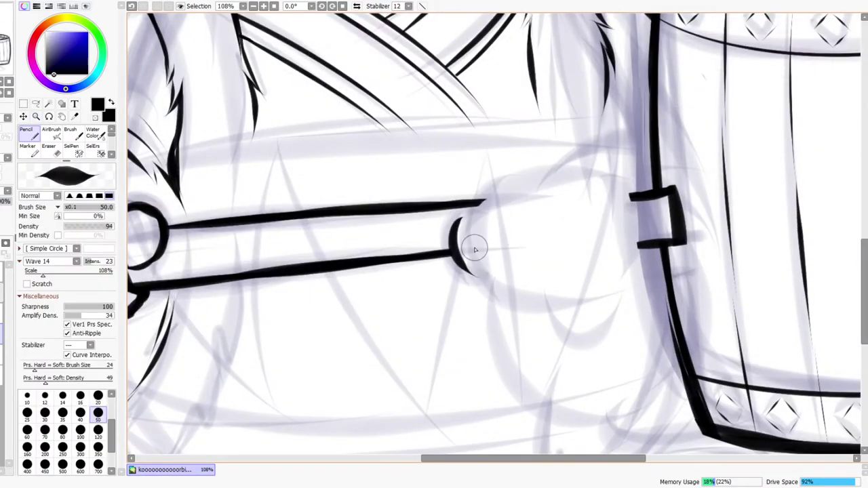
{"action": "mouse_move", "coordinate": [488, 279]}
{"action": "left_mouse_down"}
{"action": "mouse_move", "coordinate": [476, 206]}
{"action": "mouse_move", "coordinate": [498, 187]}
{"action": "left_mouse_up"}
{"action": "mouse_move", "coordinate": [478, 250]}
{"action": "left_mouse_down"}
{"action": "mouse_move", "coordinate": [519, 177]}
{"action": "mouse_move", "coordinate": [583, 165]}
{"action": "left_mouse_up"}
{"action": "left_click_drag", "start_coordinate": [509, 189], "coordinate": [625, 188]}
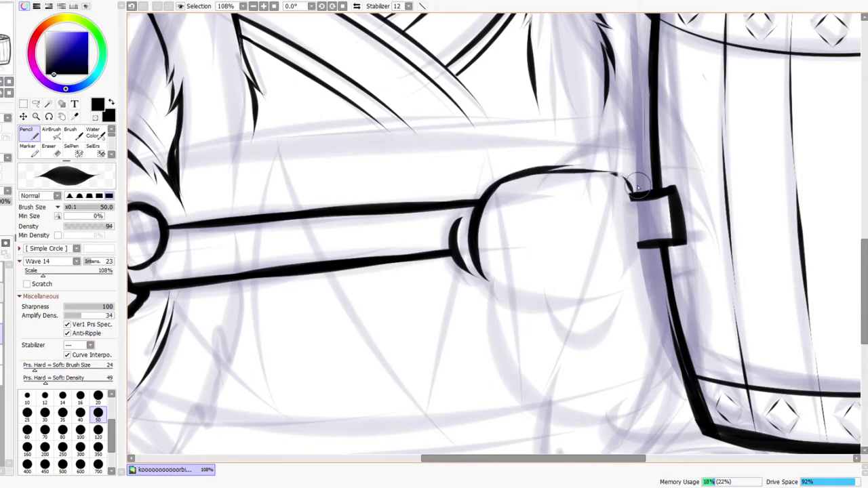
Close the outline of the fist beside the hammer head with a heavy underside and a curved edge over the handle
{"action": "left_click", "coordinate": [357, 5]}
{"action": "mouse_move", "coordinate": [351, 195]}
{"action": "left_mouse_down"}
{"action": "mouse_move", "coordinate": [348, 254]}
{"action": "mouse_move", "coordinate": [411, 281]}
{"action": "mouse_move", "coordinate": [491, 294]}
{"action": "mouse_move", "coordinate": [520, 274]}
{"action": "mouse_move", "coordinate": [537, 245]}
{"action": "left_mouse_up"}
{"action": "left_click_drag", "start_coordinate": [333, 246], "coordinate": [391, 299]}
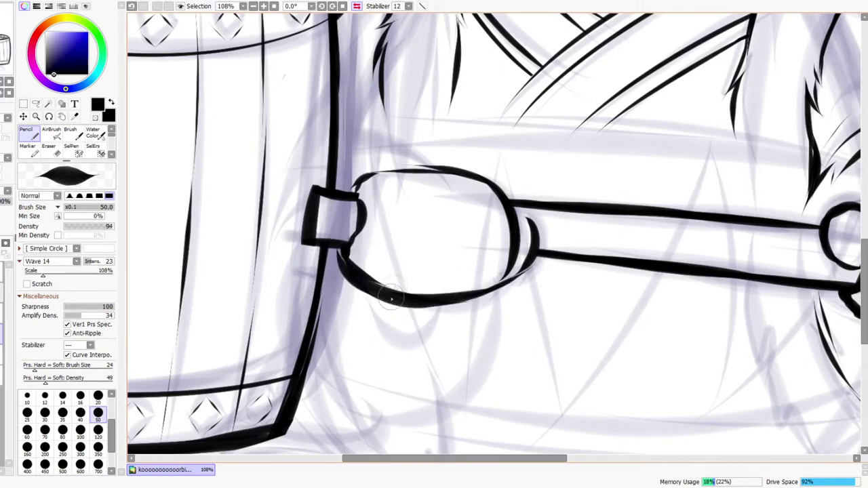
{"action": "mouse_move", "coordinate": [352, 193]}
{"action": "left_mouse_down"}
{"action": "mouse_move", "coordinate": [368, 180]}
{"action": "mouse_move", "coordinate": [414, 172]}
{"action": "mouse_move", "coordinate": [474, 175]}
{"action": "left_mouse_up"}
Review both gripping hands and the handle against the whole composition
{"action": "key", "text": "ctrl+space"}
{"action": "left_click", "coordinate": [356, 6]}
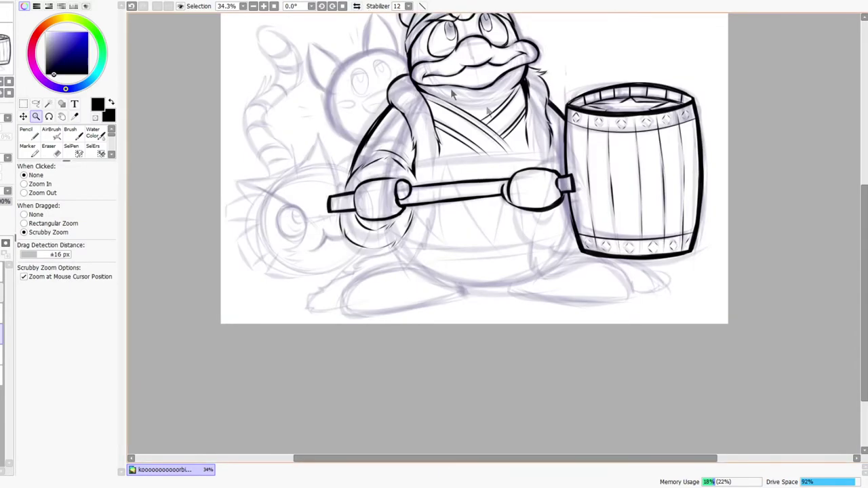
{"action": "mouse_move", "coordinate": [539, 188]}
{"action": "left_mouse_down"}
{"action": "mouse_move", "coordinate": [574, 167]}
{"action": "mouse_move", "coordinate": [561, 182]}
{"action": "mouse_move", "coordinate": [602, 167]}
{"action": "mouse_move", "coordinate": [597, 217]}
{"action": "mouse_move", "coordinate": [600, 204]}
{"action": "mouse_move", "coordinate": [584, 189]}
{"action": "mouse_move", "coordinate": [586, 208]}
{"action": "mouse_move", "coordinate": [605, 214]}
{"action": "mouse_move", "coordinate": [572, 236]}
{"action": "left_mouse_up"}
{"action": "key", "text": "n"}
{"action": "key", "text": "e"}
{"action": "key", "text": "ctrl+space"}
{"action": "scroll", "coordinate": [610, 203], "scroll_direction": "down", "scroll_amount": 2}
{"action": "scroll", "coordinate": [582, 217], "scroll_direction": "up", "scroll_amount": 6}
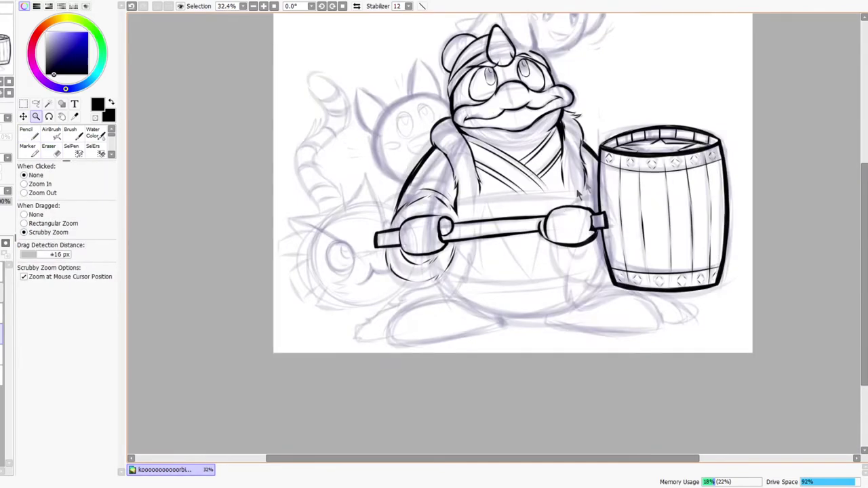
Continue the coat's ragged fur edge behind the handle and down past the finished cuff to the belly's lower side
{"action": "key", "text": "n"}
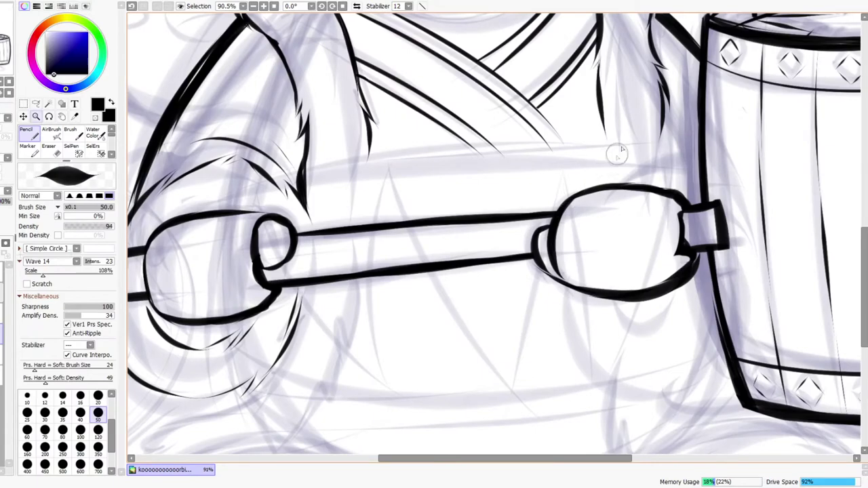
{"action": "key", "text": "z"}
{"action": "scroll", "coordinate": [617, 158], "scroll_direction": "down", "scroll_amount": 5}
{"action": "scroll", "coordinate": [550, 170], "scroll_direction": "up", "scroll_amount": 5}
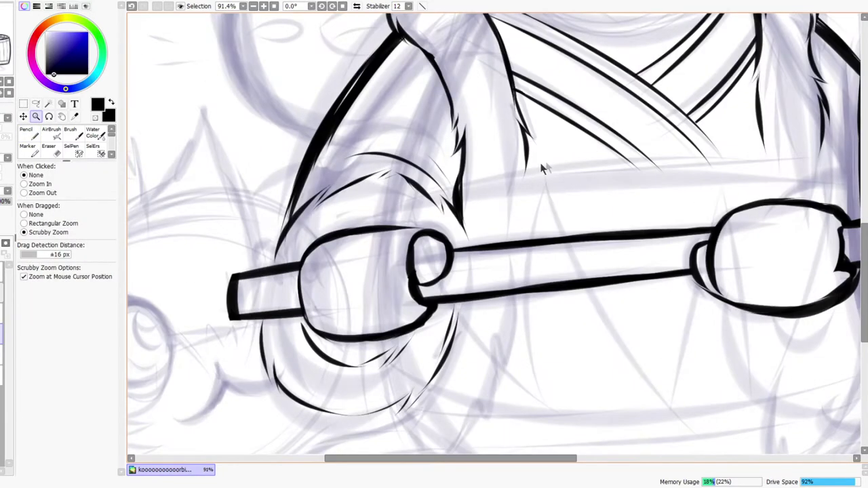
{"action": "key", "text": "n"}
{"action": "left_click_drag", "start_coordinate": [528, 173], "coordinate": [524, 236]}
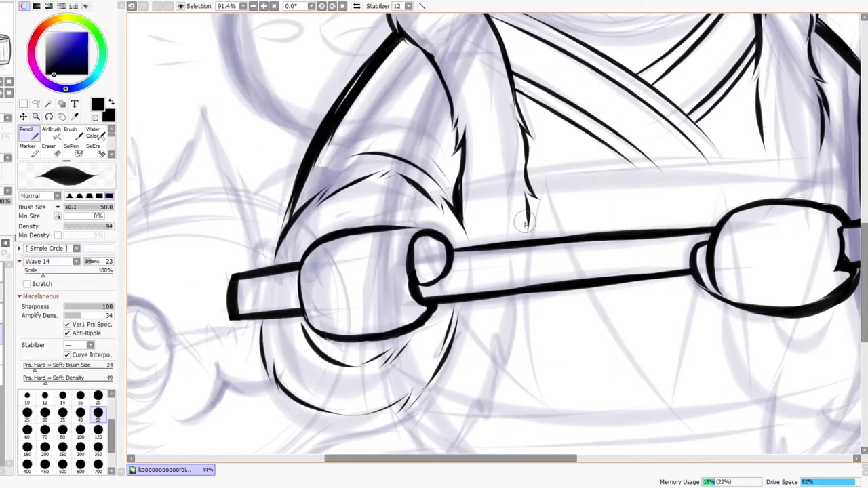
{"action": "mouse_move", "coordinate": [535, 303]}
{"action": "left_mouse_down"}
{"action": "mouse_move", "coordinate": [519, 200]}
{"action": "mouse_move", "coordinate": [542, 267]}
{"action": "mouse_move", "coordinate": [513, 293]}
{"action": "mouse_move", "coordinate": [489, 343]}
{"action": "mouse_move", "coordinate": [517, 280]}
{"action": "left_mouse_up"}
{"action": "left_click_drag", "start_coordinate": [524, 240], "coordinate": [485, 289]}
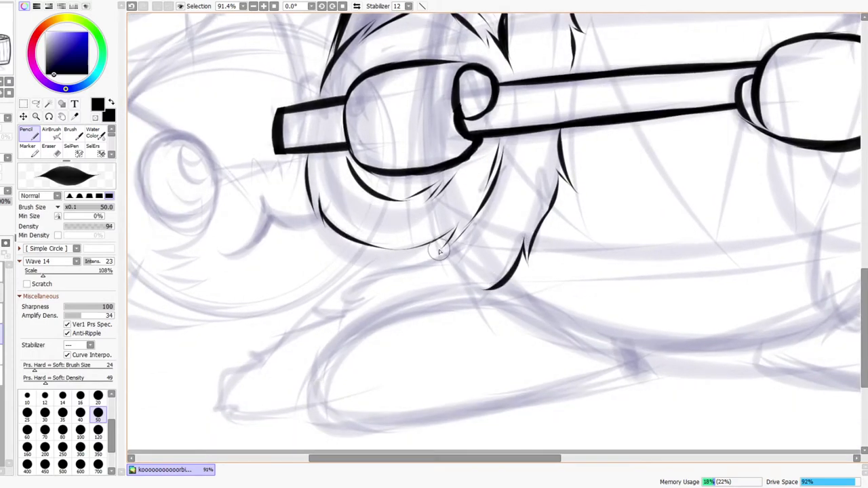
Ink the coat's furry hem sweeping outward behind the foot to a ragged tip
{"action": "left_click_drag", "start_coordinate": [477, 219], "coordinate": [388, 269]}
{"action": "key", "text": "ctrl+z"}
{"action": "mouse_move", "coordinate": [465, 240]}
{"action": "left_mouse_down"}
{"action": "mouse_move", "coordinate": [359, 282]}
{"action": "mouse_move", "coordinate": [396, 281]}
{"action": "mouse_move", "coordinate": [365, 291]}
{"action": "left_mouse_up"}
{"action": "left_click_drag", "start_coordinate": [319, 332], "coordinate": [457, 301]}
{"action": "mouse_move", "coordinate": [457, 252]}
{"action": "left_mouse_down"}
{"action": "mouse_move", "coordinate": [409, 289]}
{"action": "mouse_move", "coordinate": [348, 296]}
{"action": "mouse_move", "coordinate": [387, 300]}
{"action": "mouse_move", "coordinate": [341, 325]}
{"action": "mouse_move", "coordinate": [394, 338]}
{"action": "left_mouse_up"}
{"action": "left_click_drag", "start_coordinate": [464, 327], "coordinate": [363, 380]}
{"action": "left_click_drag", "start_coordinate": [610, 288], "coordinate": [407, 362]}
{"action": "left_click_drag", "start_coordinate": [496, 342], "coordinate": [490, 408]}
Ink the furry cuff above and below the fist near the hammer head, including the small inner curve
{"action": "left_click_drag", "start_coordinate": [652, 266], "coordinate": [646, 269]}
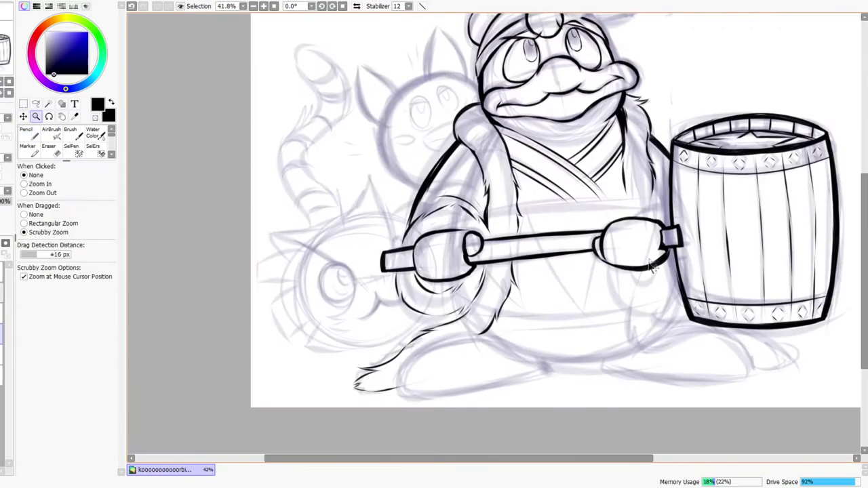
{"action": "mouse_move", "coordinate": [655, 211]}
{"action": "left_mouse_down"}
{"action": "mouse_move", "coordinate": [629, 228]}
{"action": "mouse_move", "coordinate": [668, 208]}
{"action": "mouse_move", "coordinate": [601, 213]}
{"action": "mouse_move", "coordinate": [697, 195]}
{"action": "mouse_move", "coordinate": [708, 200]}
{"action": "left_mouse_up"}
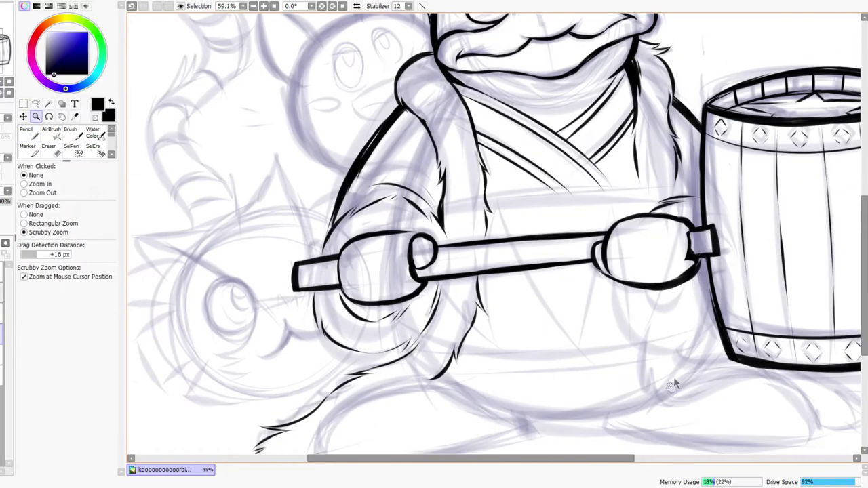
{"action": "left_click_drag", "start_coordinate": [665, 349], "coordinate": [634, 298]}
{"action": "left_click_drag", "start_coordinate": [628, 239], "coordinate": [640, 235]}
{"action": "left_click_drag", "start_coordinate": [693, 181], "coordinate": [643, 259]}
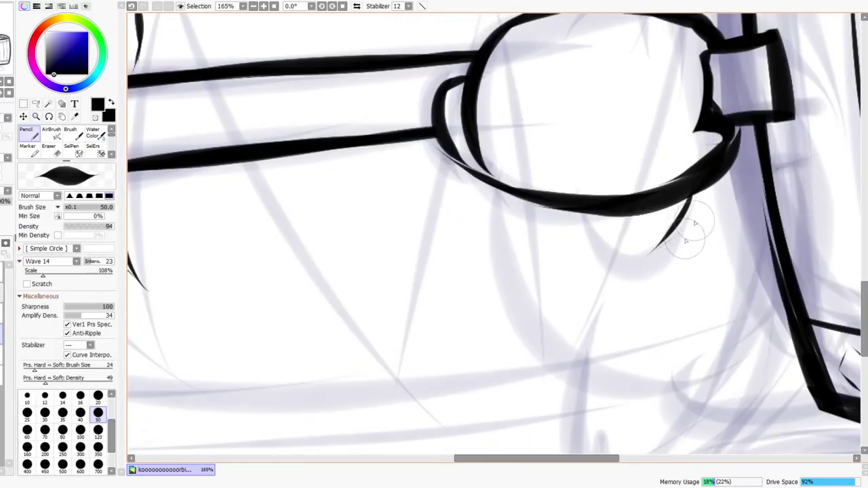
{"action": "left_click_drag", "start_coordinate": [692, 199], "coordinate": [613, 274]}
{"action": "left_click_drag", "start_coordinate": [572, 229], "coordinate": [657, 251]}
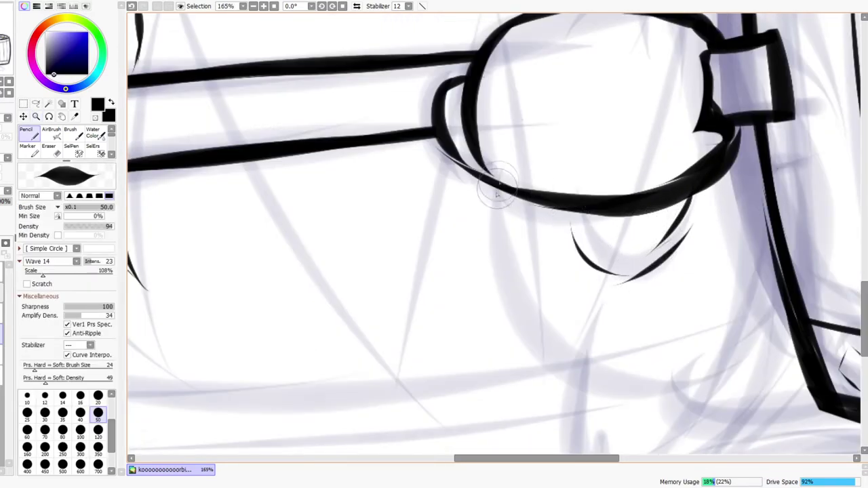
{"action": "left_click_drag", "start_coordinate": [498, 185], "coordinate": [542, 307]}
{"action": "left_click_drag", "start_coordinate": [500, 265], "coordinate": [602, 360]}
{"action": "mouse_move", "coordinate": [547, 328]}
{"action": "left_mouse_down"}
{"action": "mouse_move", "coordinate": [674, 368]}
{"action": "mouse_move", "coordinate": [633, 386]}
{"action": "mouse_move", "coordinate": [738, 335]}
{"action": "mouse_move", "coordinate": [722, 357]}
{"action": "mouse_move", "coordinate": [753, 336]}
{"action": "mouse_move", "coordinate": [773, 263]}
{"action": "left_mouse_up"}
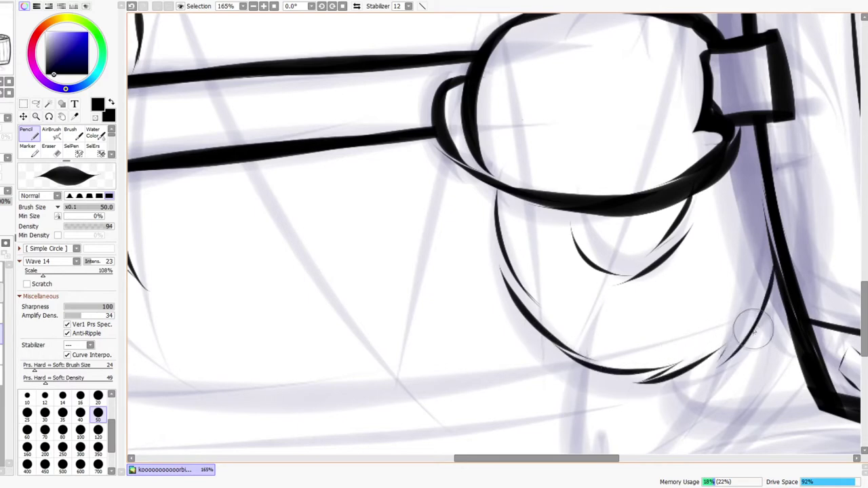
Extend the coat's fur edges on the hammer-head side down toward the fist and tidy their pointed ends
{"action": "key", "text": "ctrl+space"}
{"action": "left_click_drag", "start_coordinate": [768, 298], "coordinate": [751, 311]}
{"action": "left_click_drag", "start_coordinate": [761, 155], "coordinate": [655, 286]}
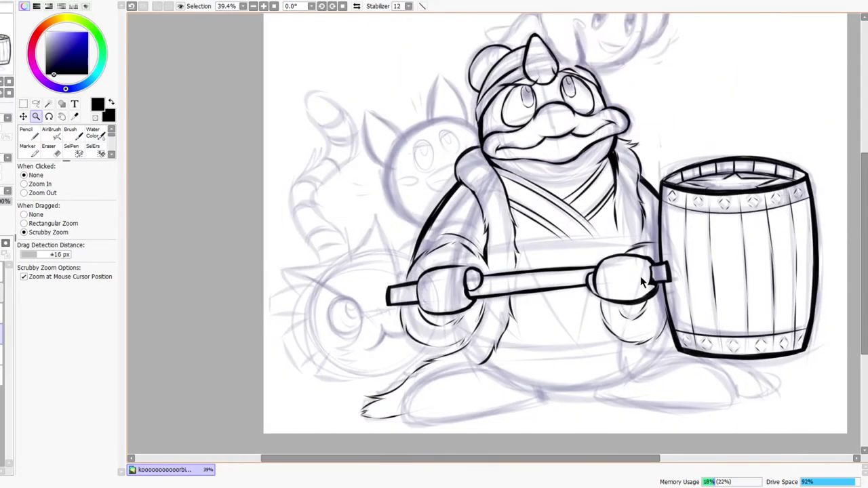
{"action": "left_click_drag", "start_coordinate": [621, 228], "coordinate": [655, 200]}
{"action": "mouse_move", "coordinate": [604, 209]}
{"action": "left_mouse_down"}
{"action": "mouse_move", "coordinate": [597, 289]}
{"action": "mouse_move", "coordinate": [620, 272]}
{"action": "mouse_move", "coordinate": [621, 259]}
{"action": "mouse_move", "coordinate": [615, 299]}
{"action": "left_mouse_up"}
{"action": "left_click_drag", "start_coordinate": [688, 215], "coordinate": [703, 248]}
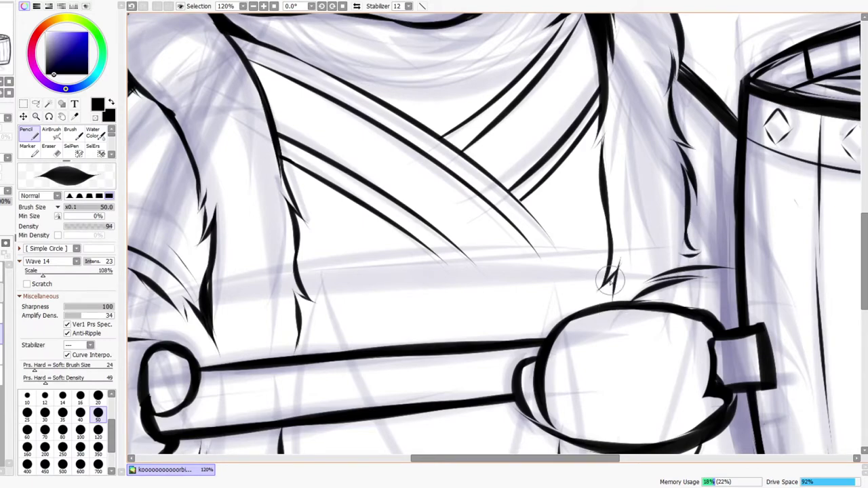
{"action": "key", "text": "e"}
{"action": "mouse_move", "coordinate": [643, 229]}
{"action": "left_mouse_down"}
{"action": "mouse_move", "coordinate": [610, 263]}
{"action": "mouse_move", "coordinate": [668, 194]}
{"action": "mouse_move", "coordinate": [664, 240]}
{"action": "left_mouse_up"}
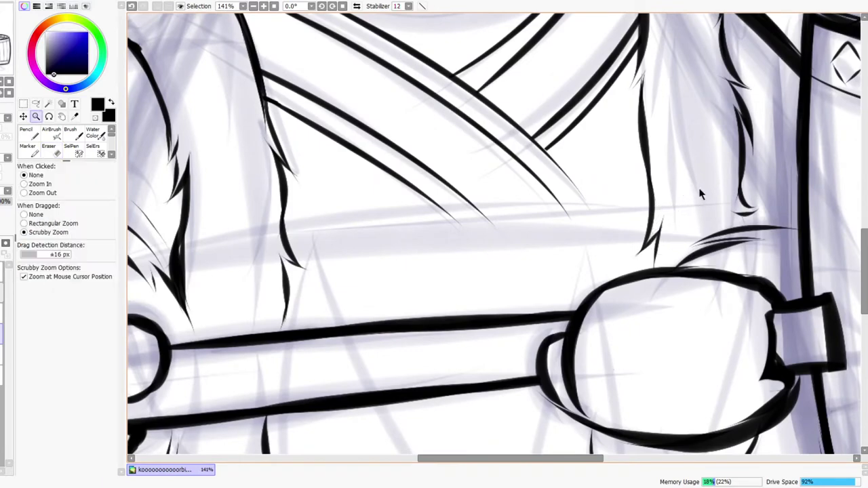
Refine the pointed fur tufts on the collar just below the corner of Dedede's beak
{"action": "left_click_drag", "start_coordinate": [699, 191], "coordinate": [675, 197]}
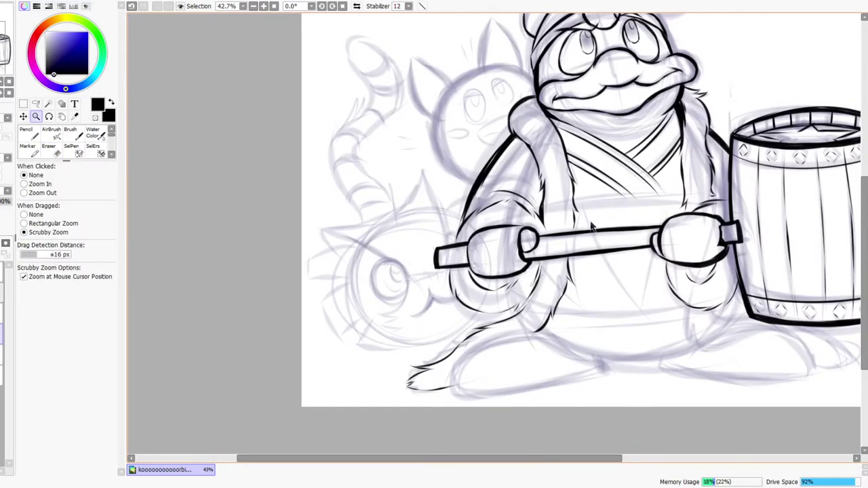
{"action": "mouse_move", "coordinate": [642, 197]}
{"action": "left_mouse_down"}
{"action": "mouse_move", "coordinate": [631, 227]}
{"action": "mouse_move", "coordinate": [573, 271]}
{"action": "left_mouse_up"}
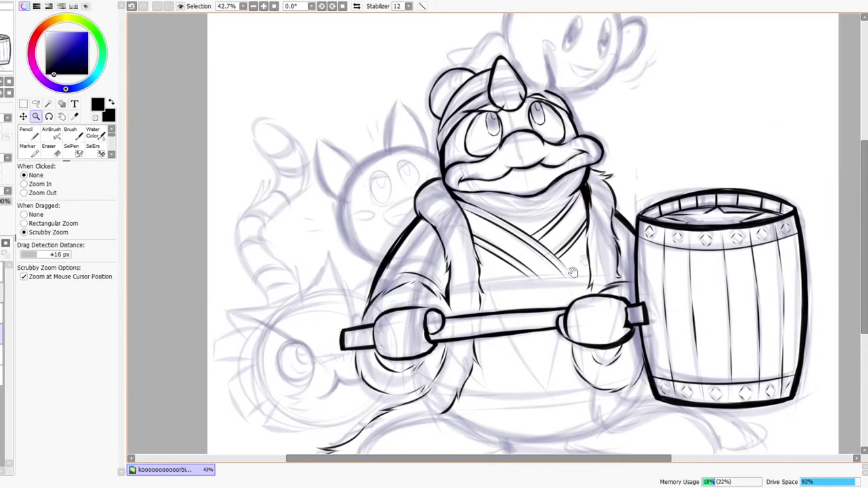
{"action": "left_click", "coordinate": [357, 6]}
{"action": "scroll", "coordinate": [431, 152], "scroll_direction": "up", "scroll_amount": 5}
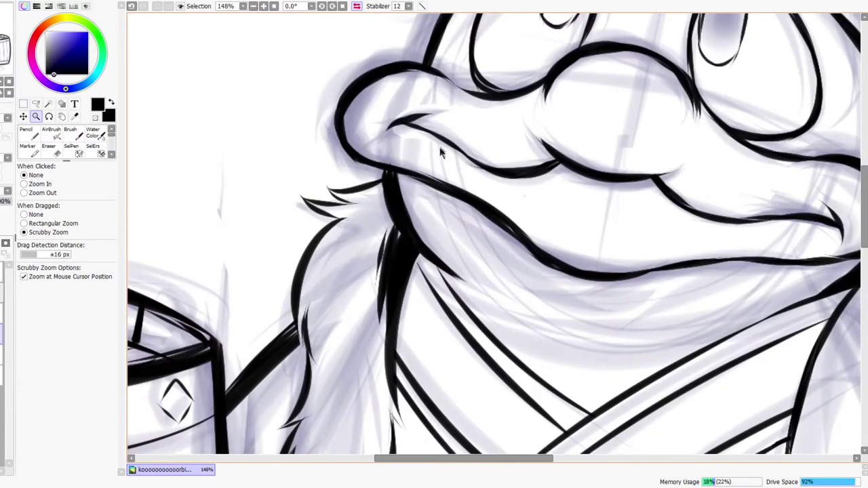
{"action": "mouse_move", "coordinate": [352, 193]}
{"action": "left_mouse_down"}
{"action": "mouse_move", "coordinate": [390, 179]}
{"action": "mouse_move", "coordinate": [408, 184]}
{"action": "left_mouse_up"}
{"action": "key", "text": "e"}
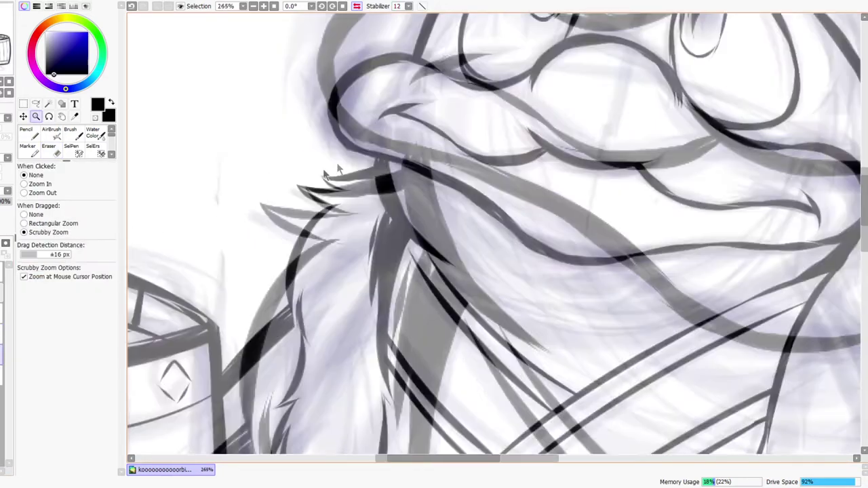
{"action": "left_click_drag", "start_coordinate": [339, 165], "coordinate": [302, 184]}
{"action": "left_click_drag", "start_coordinate": [491, 284], "coordinate": [473, 297]}
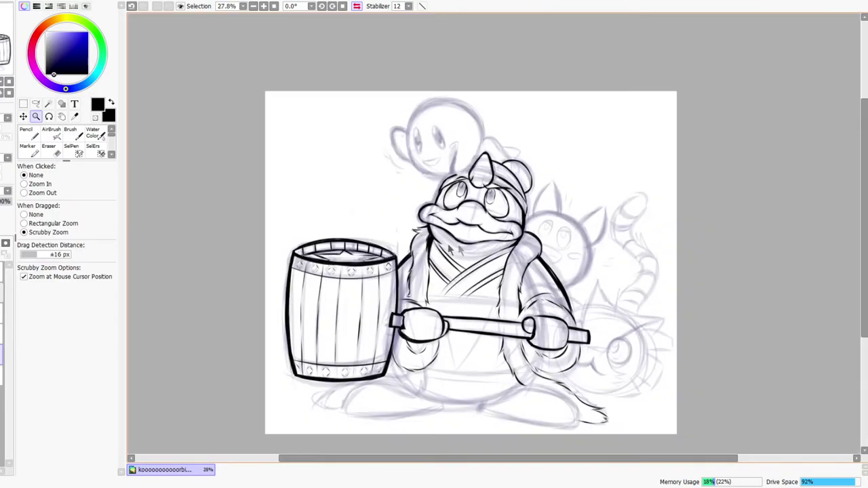
{"action": "left_click_drag", "start_coordinate": [450, 236], "coordinate": [469, 188]}
{"action": "left_click", "coordinate": [357, 6]}
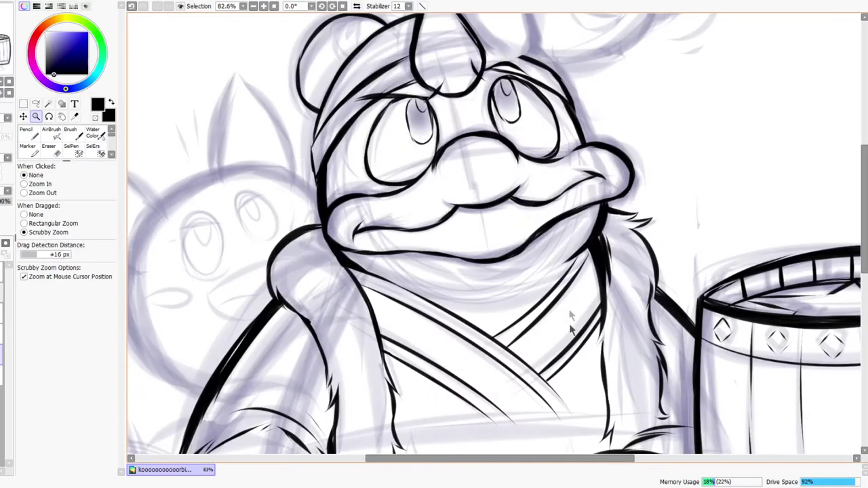
Ink the coat's fur tufts and curved edge below the furry cuff nearest the barrel
{"action": "left_click_drag", "start_coordinate": [583, 403], "coordinate": [559, 296]}
{"action": "scroll", "coordinate": [560, 293], "scroll_direction": "down", "scroll_amount": 3}
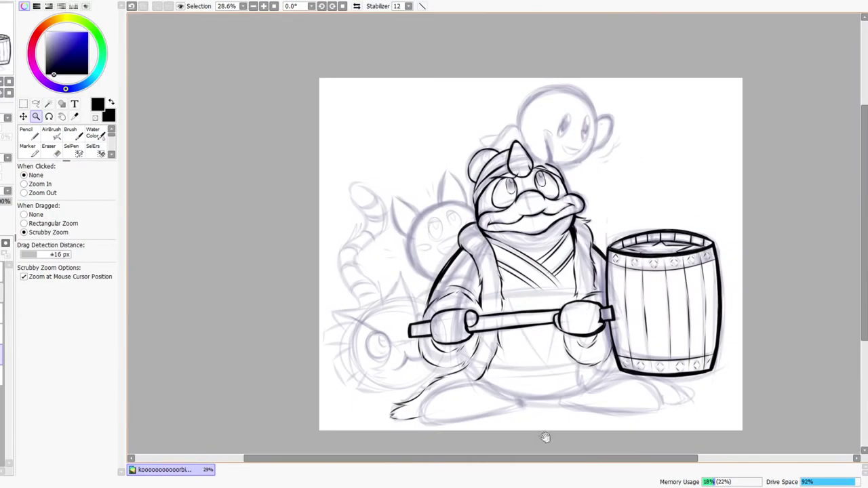
{"action": "scroll", "coordinate": [543, 435], "scroll_direction": "up", "scroll_amount": 3}
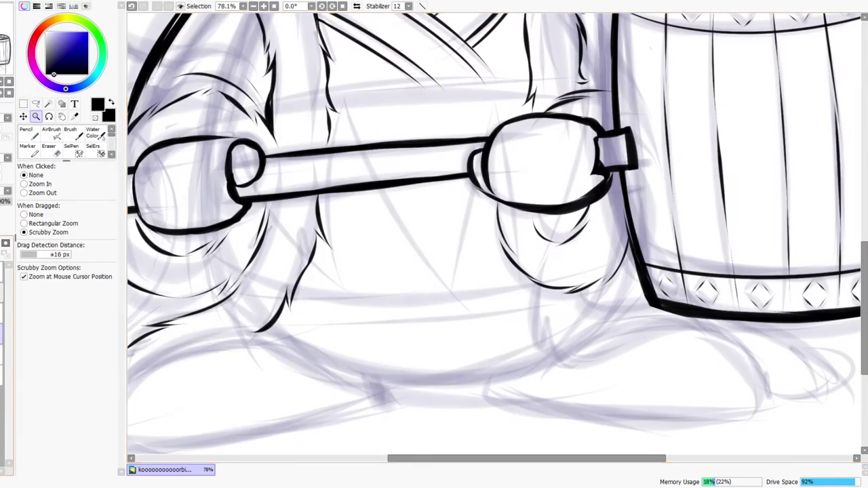
{"action": "left_click_drag", "start_coordinate": [589, 316], "coordinate": [601, 290]}
{"action": "key", "text": "n"}
{"action": "mouse_move", "coordinate": [522, 279]}
{"action": "left_mouse_down"}
{"action": "mouse_move", "coordinate": [498, 351]}
{"action": "mouse_move", "coordinate": [525, 318]}
{"action": "left_mouse_up"}
{"action": "left_click_drag", "start_coordinate": [522, 319], "coordinate": [614, 352]}
{"action": "left_click_drag", "start_coordinate": [581, 287], "coordinate": [647, 303]}
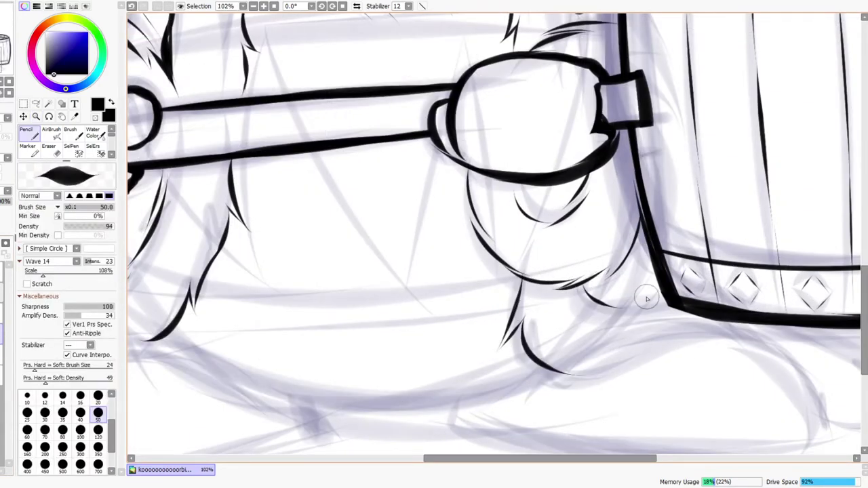
{"action": "mouse_move", "coordinate": [546, 366]}
{"action": "left_mouse_down"}
{"action": "mouse_move", "coordinate": [640, 368]}
{"action": "mouse_move", "coordinate": [704, 335]}
{"action": "left_mouse_up"}
Ink the coat hem emerging beneath the barrel behind the foot, ending in a ragged fur tip
{"action": "key", "text": "space"}
{"action": "left_click_drag", "start_coordinate": [783, 411], "coordinate": [535, 282]}
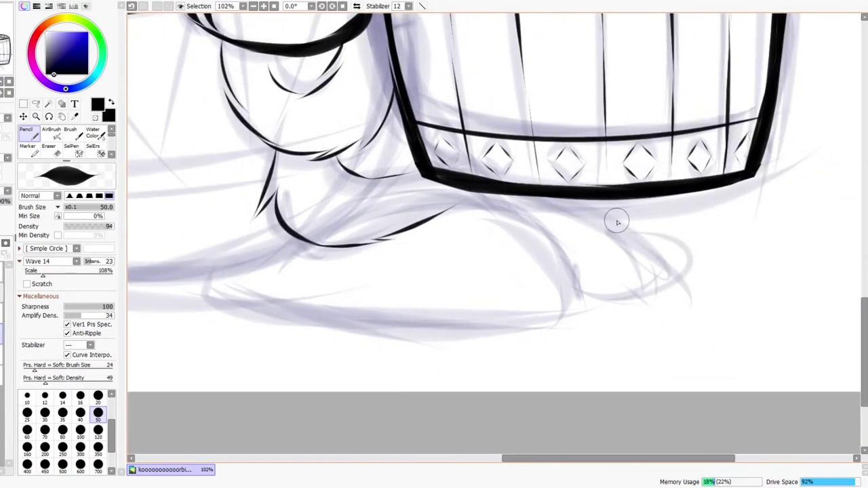
{"action": "mouse_move", "coordinate": [540, 198]}
{"action": "left_mouse_down"}
{"action": "mouse_move", "coordinate": [678, 243]}
{"action": "mouse_move", "coordinate": [703, 262]}
{"action": "mouse_move", "coordinate": [652, 292]}
{"action": "left_mouse_up"}
{"action": "mouse_move", "coordinate": [566, 277]}
{"action": "left_mouse_down"}
{"action": "mouse_move", "coordinate": [658, 301]}
{"action": "mouse_move", "coordinate": [682, 280]}
{"action": "left_mouse_up"}
{"action": "mouse_move", "coordinate": [566, 195]}
{"action": "left_mouse_down"}
{"action": "mouse_move", "coordinate": [624, 229]}
{"action": "mouse_move", "coordinate": [638, 201]}
{"action": "left_mouse_up"}
Ink the coat's outer edge from the handle-end cuff down to the sweeping furry hem
{"action": "key", "text": "ctrl+space"}
{"action": "left_click_drag", "start_coordinate": [464, 202], "coordinate": [551, 237]}
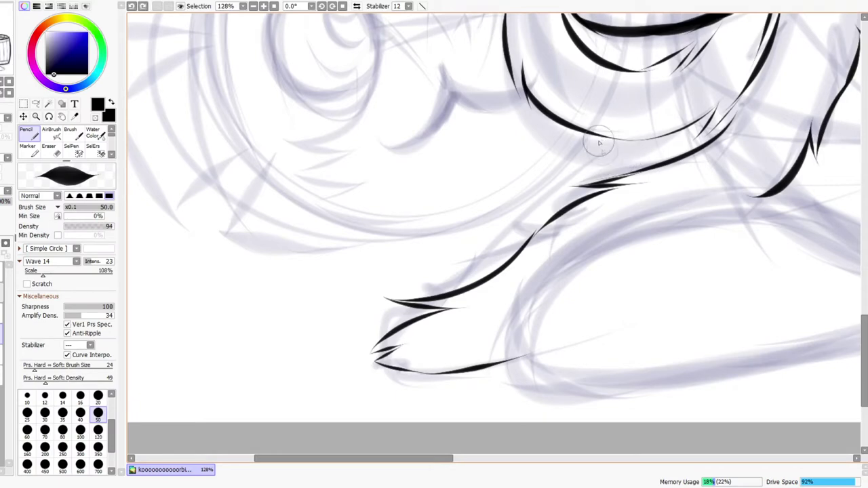
{"action": "left_click_drag", "start_coordinate": [606, 142], "coordinate": [502, 234]}
Ink the thick lower curve of Dedede's belly between the two furry coat edges
{"action": "key", "text": "ctrl+space"}
{"action": "left_click_drag", "start_coordinate": [583, 177], "coordinate": [531, 226]}
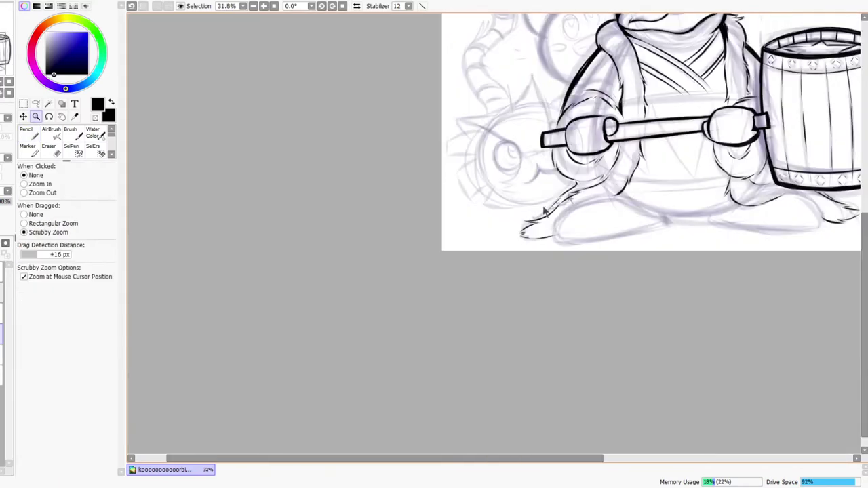
{"action": "left_click_drag", "start_coordinate": [681, 249], "coordinate": [546, 306]}
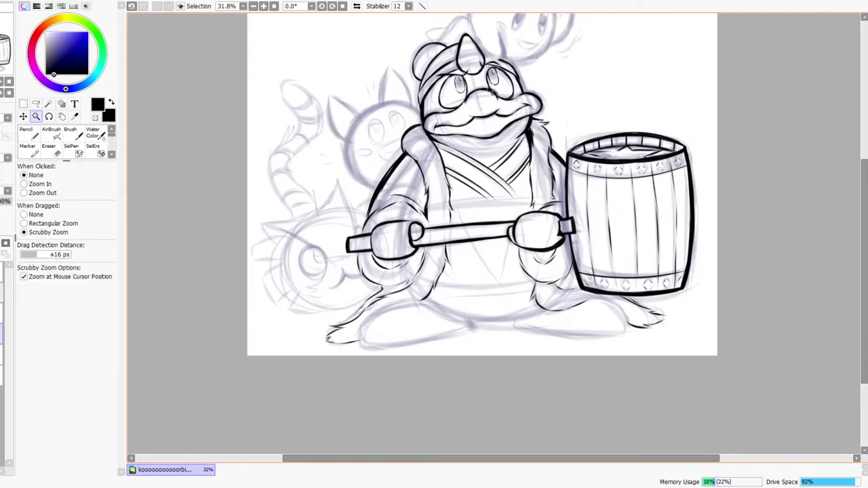
{"action": "left_click_drag", "start_coordinate": [420, 391], "coordinate": [427, 453]}
{"action": "left_click_drag", "start_coordinate": [441, 299], "coordinate": [492, 252]}
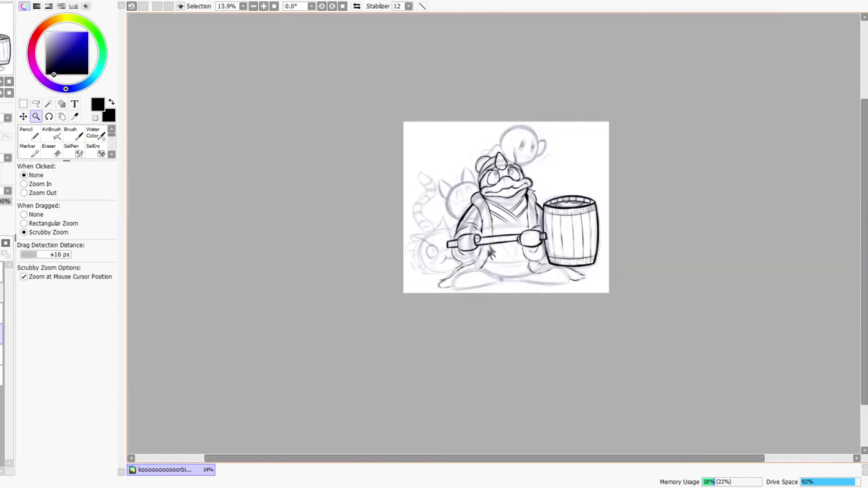
{"action": "scroll", "coordinate": [455, 293], "scroll_direction": "up", "scroll_amount": 4}
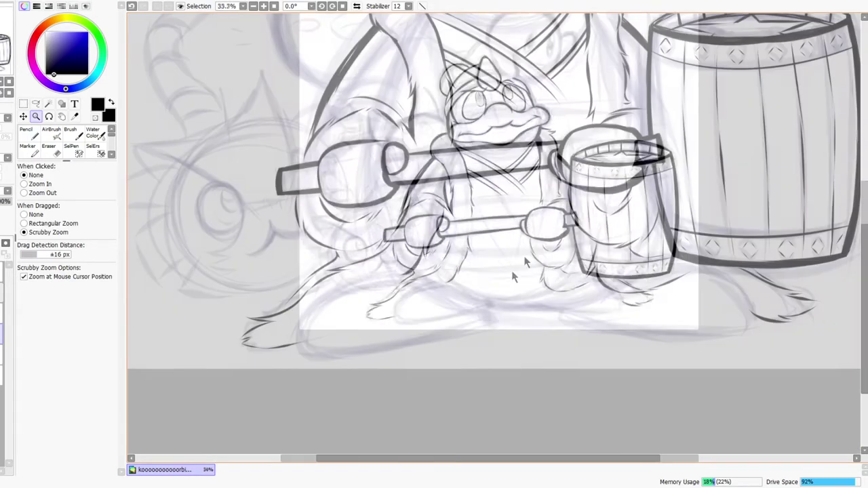
{"action": "scroll", "coordinate": [474, 290], "scroll_direction": "up", "scroll_amount": 1}
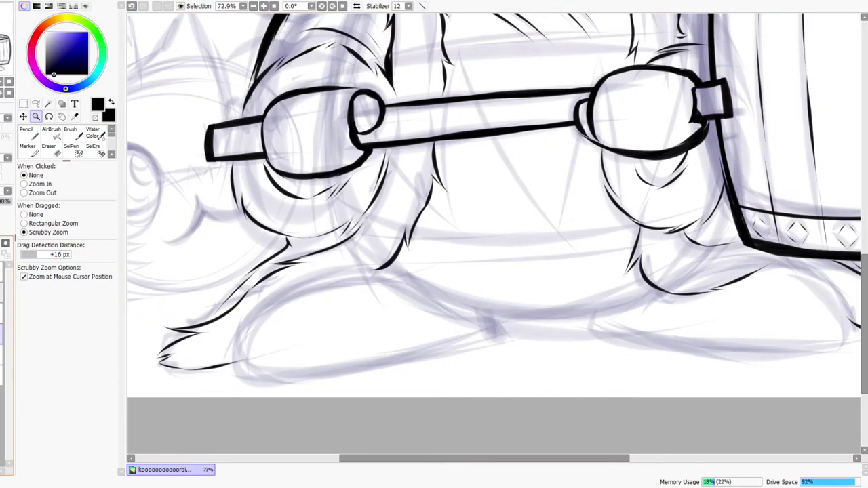
{"action": "scroll", "coordinate": [465, 280], "scroll_direction": "up", "scroll_amount": 1}
{"action": "key", "text": "n"}
{"action": "left_click_drag", "start_coordinate": [345, 261], "coordinate": [614, 330]}
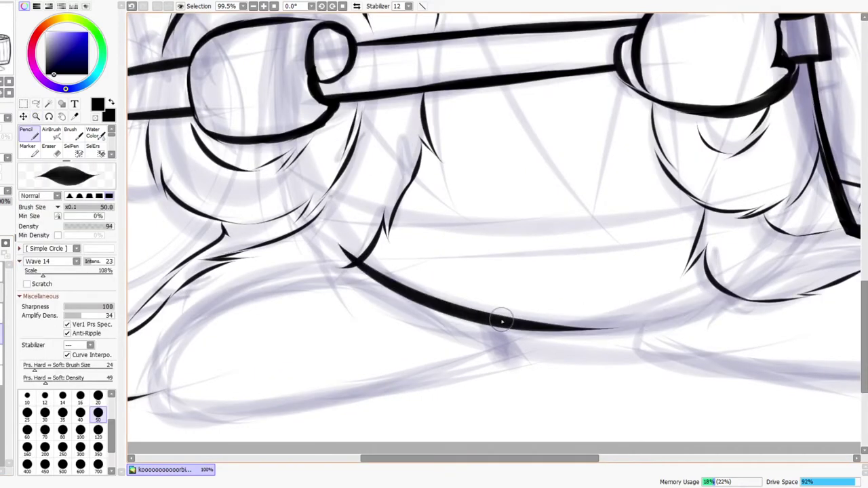
{"action": "left_click_drag", "start_coordinate": [502, 322], "coordinate": [770, 261]}
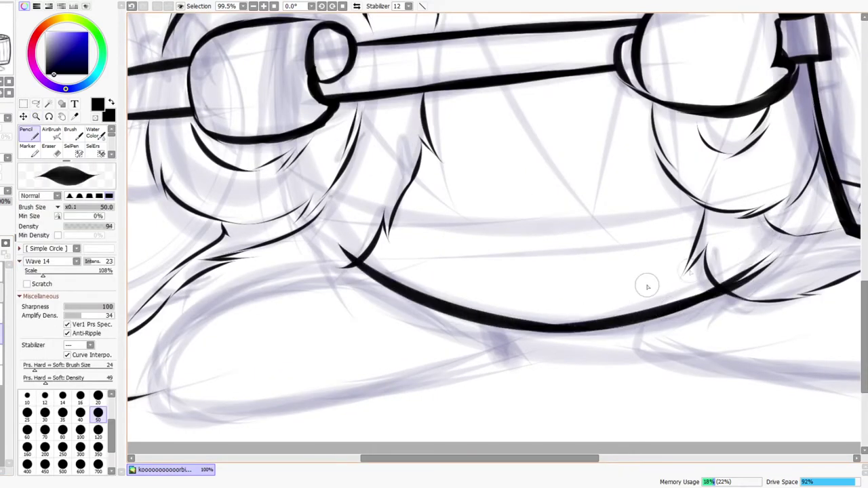
{"action": "left_click_drag", "start_coordinate": [502, 320], "coordinate": [636, 310]}
Erase the ends of the belly curve that overshoot into the coat fur
{"action": "key", "text": "ctrl+space"}
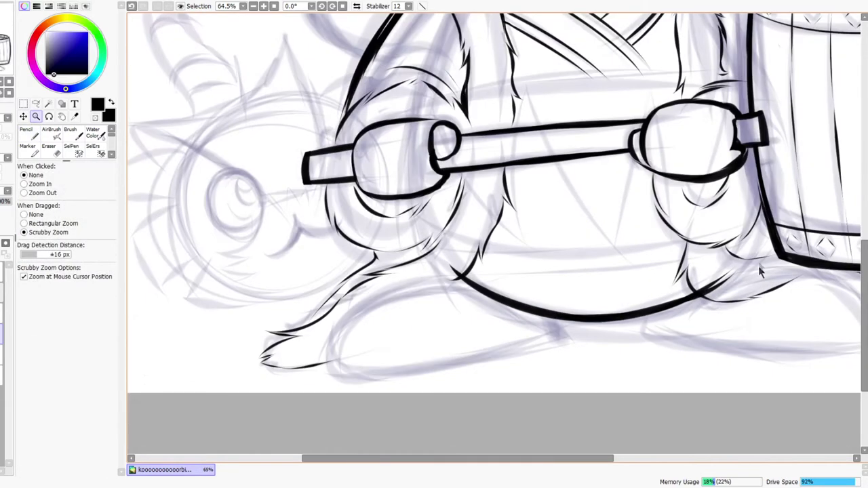
{"action": "left_click_drag", "start_coordinate": [732, 280], "coordinate": [787, 271]}
{"action": "key", "text": "e"}
{"action": "left_click_drag", "start_coordinate": [666, 301], "coordinate": [728, 271]}
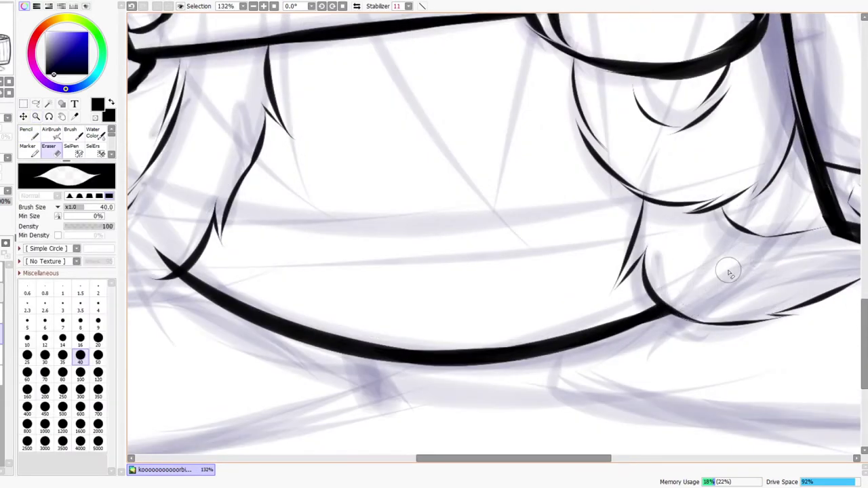
{"action": "key", "text": "space"}
{"action": "left_click_drag", "start_coordinate": [571, 307], "coordinate": [769, 325]}
{"action": "mouse_move", "coordinate": [347, 266]}
{"action": "left_mouse_down"}
{"action": "mouse_move", "coordinate": [368, 274]}
{"action": "mouse_move", "coordinate": [379, 258]}
{"action": "mouse_move", "coordinate": [367, 284]}
{"action": "left_mouse_up"}
With the canvas rotated to -11.3°, ink the waistband's upper edge and the double line across the lower belly
{"action": "key", "text": "ctrl+space"}
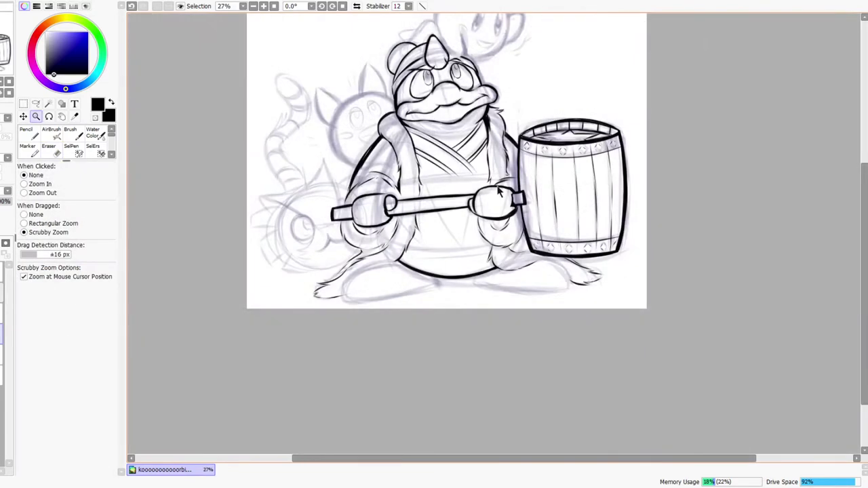
{"action": "left_click_drag", "start_coordinate": [442, 157], "coordinate": [466, 178]}
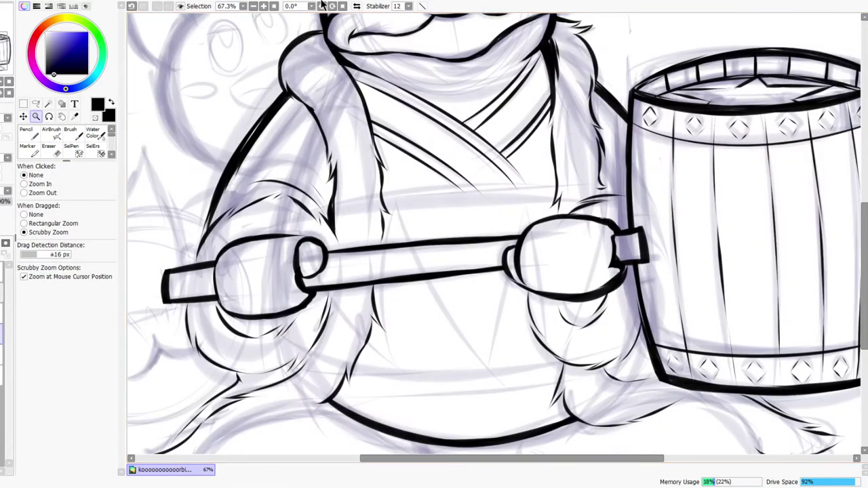
{"action": "left_click", "coordinate": [322, 6]}
{"action": "key", "text": "n"}
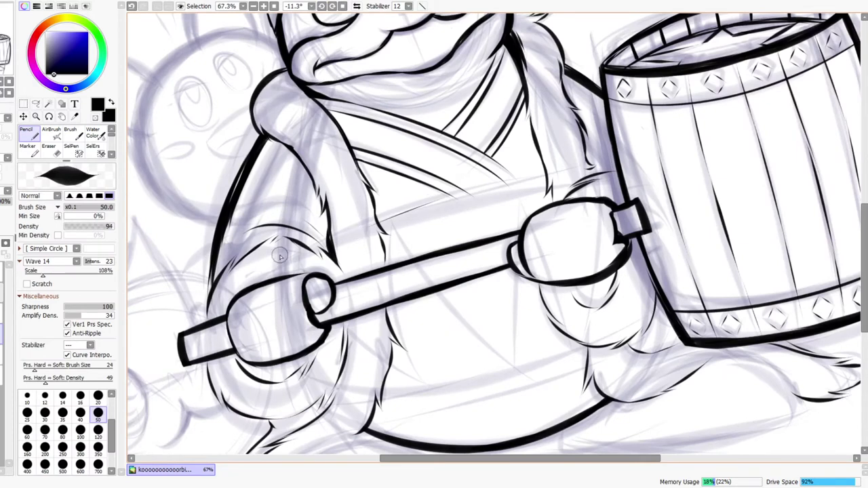
{"action": "left_click_drag", "start_coordinate": [377, 220], "coordinate": [562, 176]}
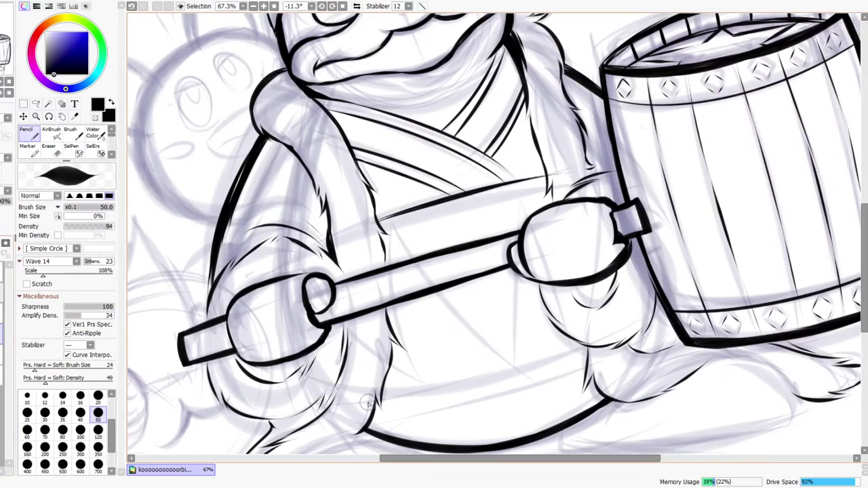
{"action": "left_click_drag", "start_coordinate": [383, 397], "coordinate": [624, 333]}
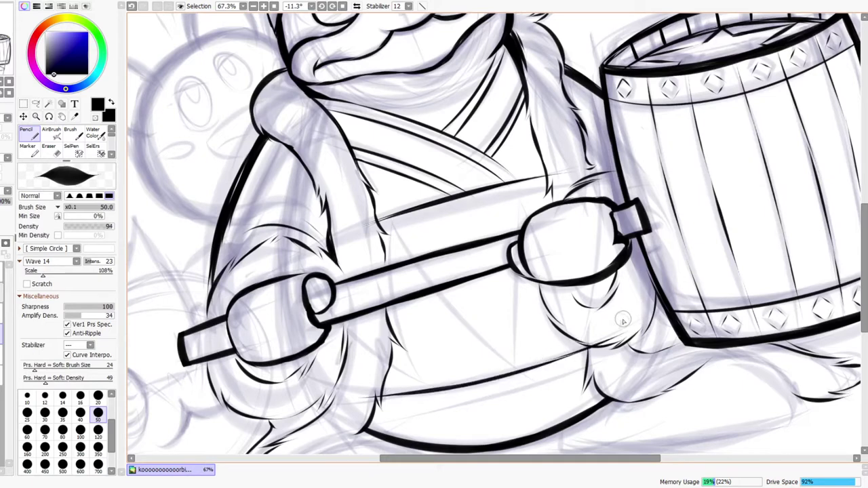
{"action": "mouse_move", "coordinate": [366, 403]}
{"action": "left_mouse_down"}
{"action": "mouse_move", "coordinate": [574, 369]}
{"action": "mouse_move", "coordinate": [638, 333]}
{"action": "left_mouse_up"}
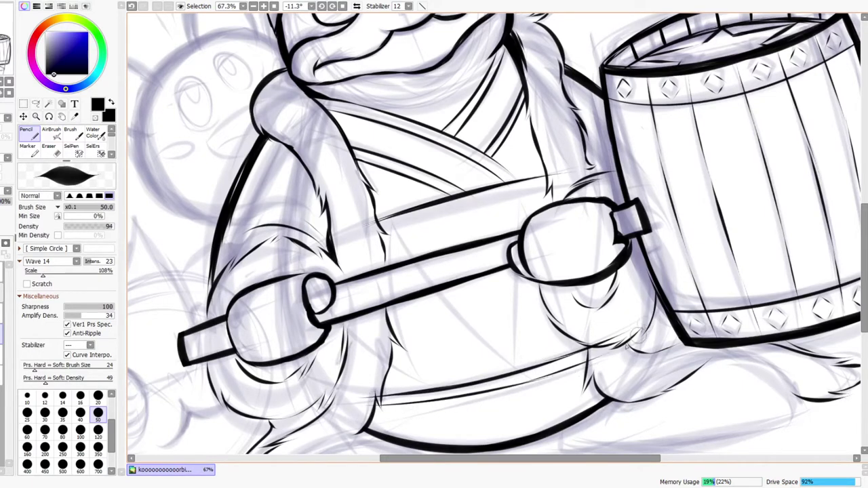
Ink a second line beneath the waistband's upper edge and erase the line ends overlapping the coat fur
{"action": "left_click_drag", "start_coordinate": [382, 229], "coordinate": [496, 203]}
{"action": "key", "text": "ctrl+z"}
{"action": "key", "text": "ctrl+z"}
{"action": "left_click_drag", "start_coordinate": [384, 226], "coordinate": [553, 182]}
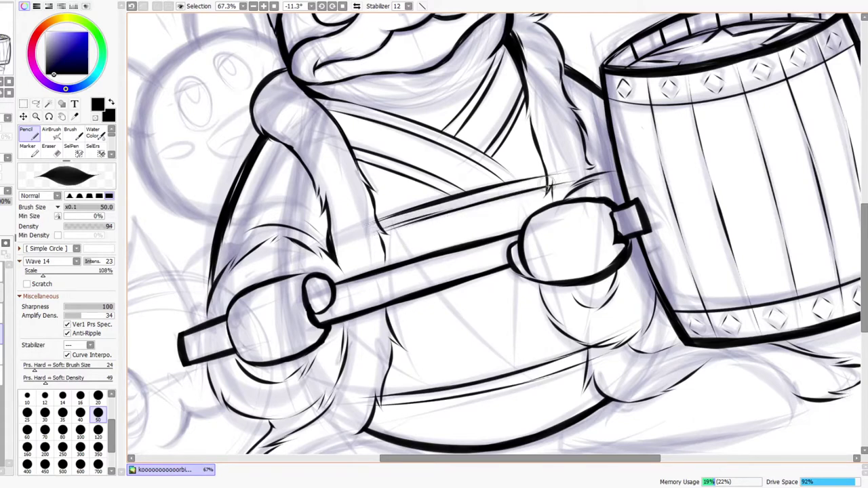
{"action": "key", "text": "e"}
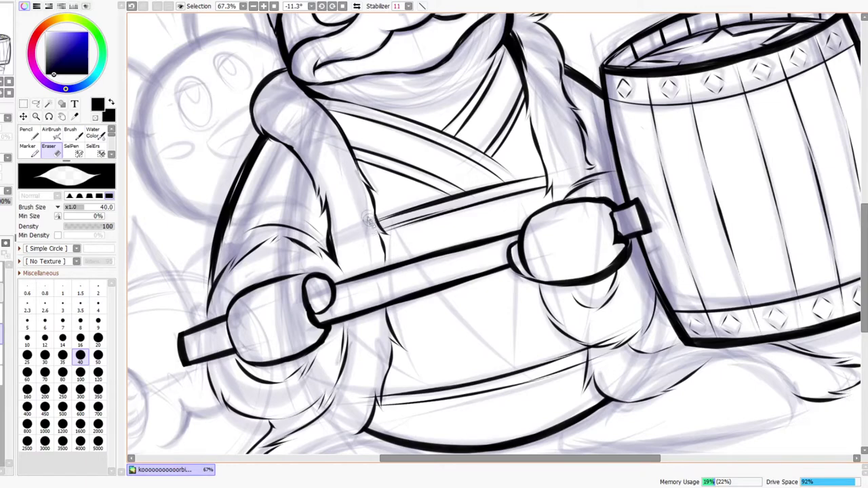
{"action": "scroll", "coordinate": [413, 325], "scroll_direction": "down", "scroll_amount": 3}
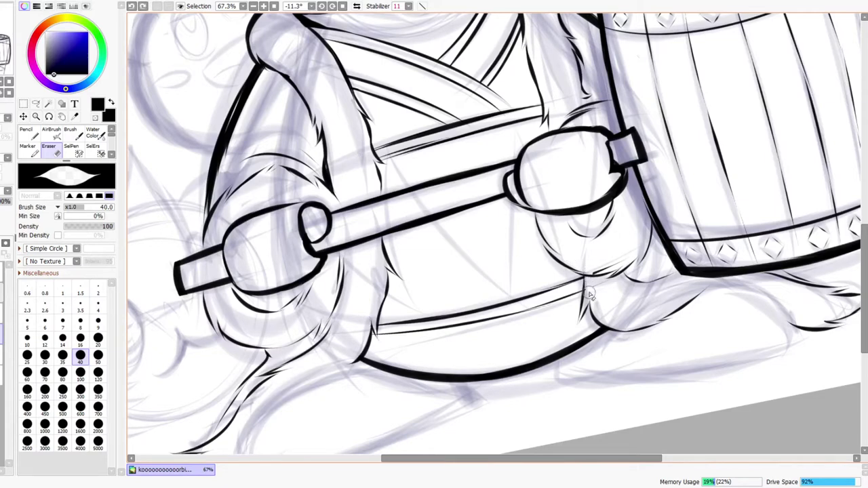
{"action": "mouse_move", "coordinate": [611, 277]}
{"action": "left_mouse_down"}
{"action": "mouse_move", "coordinate": [598, 284]}
{"action": "mouse_move", "coordinate": [614, 276]}
{"action": "left_mouse_up"}
Review the inked robe in the whole drawing and reset the canvas rotation to 0°
{"action": "key", "text": "ctrl+space"}
{"action": "left_click_drag", "start_coordinate": [636, 251], "coordinate": [601, 284]}
{"action": "scroll", "coordinate": [528, 232], "scroll_direction": "up", "scroll_amount": 3}
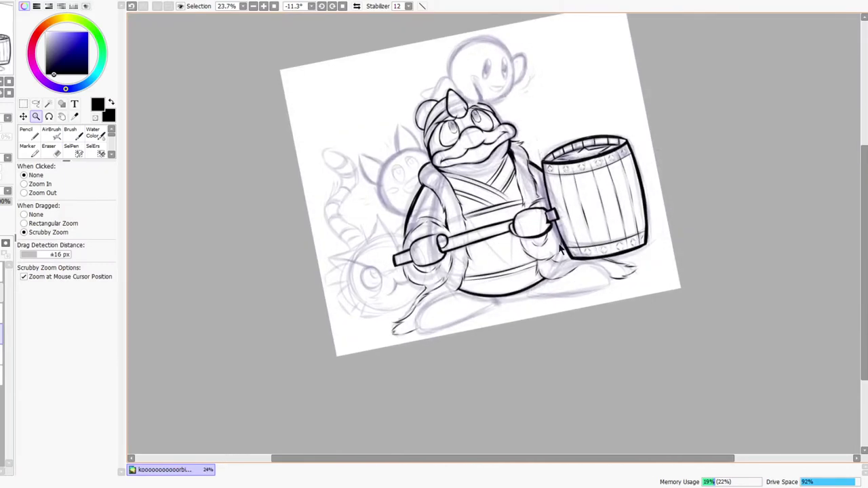
{"action": "left_click_drag", "start_coordinate": [476, 183], "coordinate": [488, 232]}
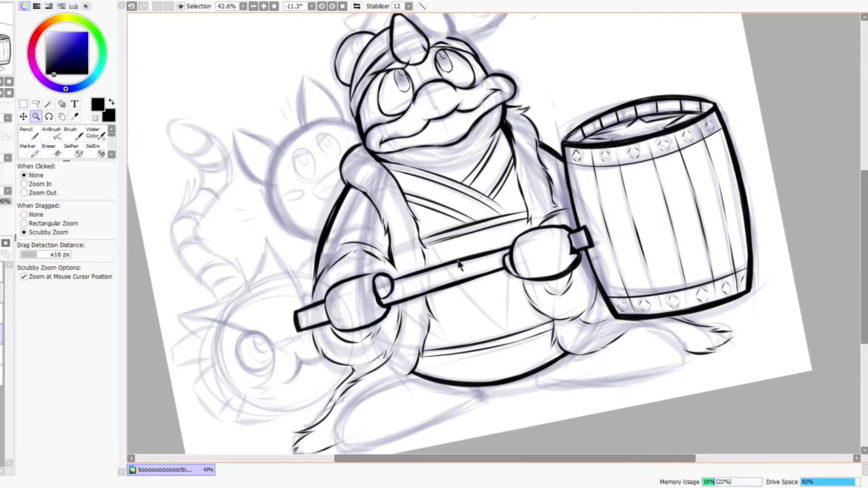
{"action": "scroll", "coordinate": [459, 265], "scroll_direction": "down", "scroll_amount": 4}
{"action": "left_click", "coordinate": [343, 7]}
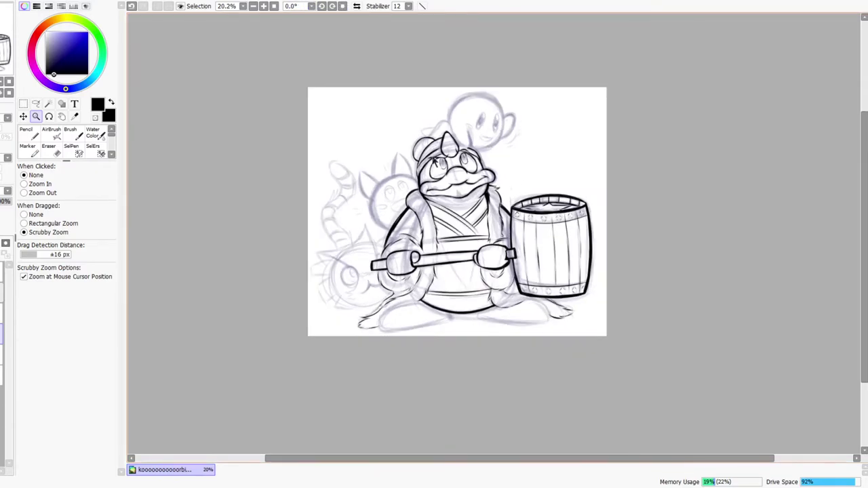
Ink the heel and rounded upper outline of Dedede's foot below the handle end
{"action": "left_click_drag", "start_coordinate": [502, 298], "coordinate": [531, 285]}
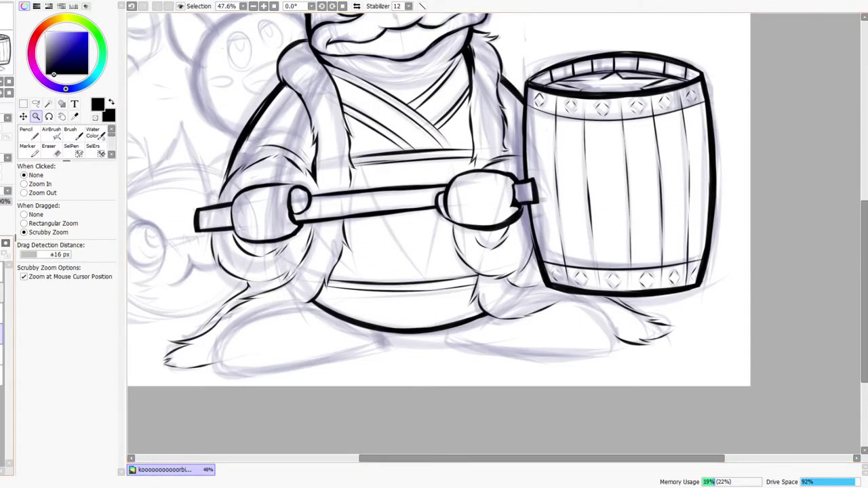
{"action": "left_click_drag", "start_coordinate": [589, 295], "coordinate": [599, 284]}
{"action": "left_click_drag", "start_coordinate": [429, 348], "coordinate": [614, 308]}
{"action": "left_click_drag", "start_coordinate": [344, 331], "coordinate": [497, 324]}
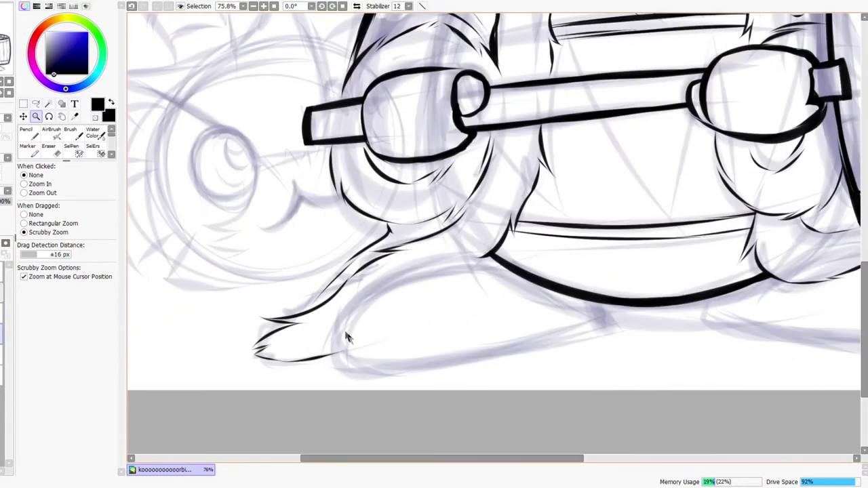
{"action": "mouse_move", "coordinate": [343, 363]}
{"action": "left_mouse_down"}
{"action": "mouse_move", "coordinate": [371, 297]}
{"action": "mouse_move", "coordinate": [400, 276]}
{"action": "left_mouse_up"}
{"action": "key", "text": "ctrl+z"}
{"action": "left_click_drag", "start_coordinate": [343, 363], "coordinate": [370, 291]}
{"action": "left_click_drag", "start_coordinate": [411, 267], "coordinate": [438, 258]}
{"action": "mouse_move", "coordinate": [356, 310]}
{"action": "left_mouse_down"}
{"action": "mouse_move", "coordinate": [457, 256]}
{"action": "mouse_move", "coordinate": [416, 258]}
{"action": "mouse_move", "coordinate": [482, 255]}
{"action": "left_mouse_up"}
{"action": "left_click_drag", "start_coordinate": [427, 262], "coordinate": [499, 259]}
Ink the sole of the same foot, running from its outer end toward the middle of the body
{"action": "mouse_move", "coordinate": [343, 363]}
{"action": "left_mouse_down"}
{"action": "mouse_move", "coordinate": [421, 368]}
{"action": "mouse_move", "coordinate": [486, 358]}
{"action": "left_mouse_up"}
{"action": "left_click_drag", "start_coordinate": [411, 368], "coordinate": [585, 328]}
{"action": "key", "text": "ctrl+z"}
{"action": "left_click_drag", "start_coordinate": [451, 363], "coordinate": [605, 333]}
{"action": "mouse_move", "coordinate": [508, 355]}
{"action": "left_mouse_down"}
{"action": "mouse_move", "coordinate": [615, 324]}
{"action": "mouse_move", "coordinate": [474, 356]}
{"action": "left_mouse_up"}
Ink the outline of the foot nearest the barrel and the short lines between both feet under the belly
{"action": "mouse_move", "coordinate": [541, 313]}
{"action": "left_mouse_down"}
{"action": "mouse_move", "coordinate": [577, 342]}
{"action": "mouse_move", "coordinate": [815, 338]}
{"action": "left_mouse_up"}
{"action": "mouse_move", "coordinate": [712, 261]}
{"action": "left_mouse_down"}
{"action": "mouse_move", "coordinate": [773, 268]}
{"action": "mouse_move", "coordinate": [788, 304]}
{"action": "left_mouse_up"}
{"action": "mouse_move", "coordinate": [742, 262]}
{"action": "left_mouse_down"}
{"action": "mouse_move", "coordinate": [786, 284]}
{"action": "mouse_move", "coordinate": [796, 317]}
{"action": "left_mouse_up"}
{"action": "mouse_move", "coordinate": [780, 269]}
{"action": "left_mouse_down"}
{"action": "mouse_move", "coordinate": [800, 342]}
{"action": "mouse_move", "coordinate": [769, 349]}
{"action": "left_mouse_up"}
{"action": "mouse_move", "coordinate": [598, 327]}
{"action": "left_mouse_down"}
{"action": "mouse_move", "coordinate": [557, 329]}
{"action": "mouse_move", "coordinate": [626, 312]}
{"action": "left_mouse_up"}
{"action": "mouse_move", "coordinate": [486, 326]}
{"action": "left_mouse_down"}
{"action": "mouse_move", "coordinate": [580, 327]}
{"action": "mouse_move", "coordinate": [580, 314]}
{"action": "left_mouse_up"}
Ink the slanted zigzag pattern lines on the robe between the waistband and the lower double line
{"action": "left_click_drag", "start_coordinate": [601, 136], "coordinate": [602, 215]}
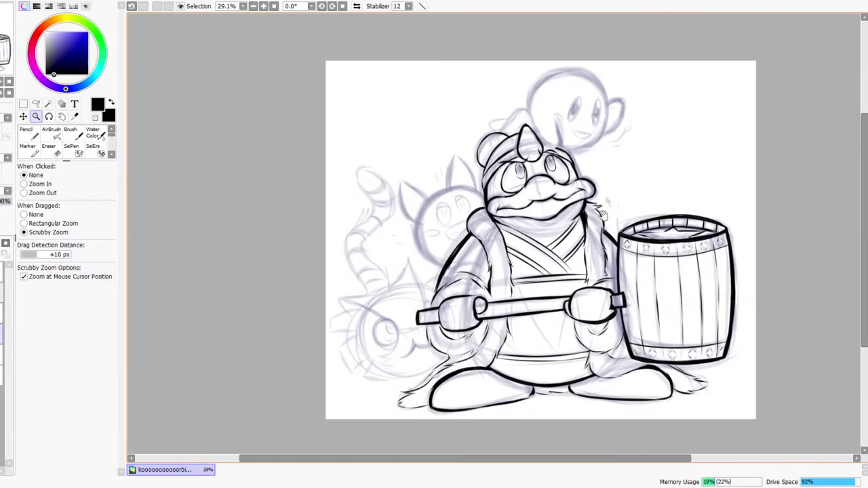
{"action": "left_click_drag", "start_coordinate": [595, 259], "coordinate": [541, 276]}
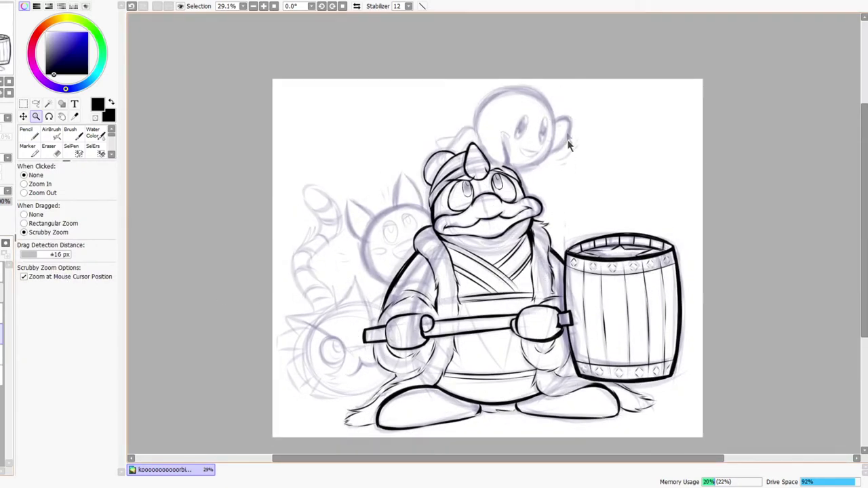
{"action": "left_click_drag", "start_coordinate": [447, 390], "coordinate": [330, 362]}
{"action": "key", "text": "n"}
{"action": "mouse_move", "coordinate": [334, 414]}
{"action": "left_mouse_down"}
{"action": "mouse_move", "coordinate": [339, 324]}
{"action": "mouse_move", "coordinate": [360, 236]}
{"action": "mouse_move", "coordinate": [409, 401]}
{"action": "mouse_move", "coordinate": [440, 244]}
{"action": "mouse_move", "coordinate": [490, 388]}
{"action": "left_mouse_up"}
{"action": "key", "text": "ctrl+z"}
{"action": "mouse_move", "coordinate": [439, 229]}
{"action": "left_mouse_down"}
{"action": "mouse_move", "coordinate": [486, 400]}
{"action": "mouse_move", "coordinate": [507, 230]}
{"action": "mouse_move", "coordinate": [507, 315]}
{"action": "left_mouse_up"}
Erase the robe pattern lines where they cross the hammer handle and the furry cuff
{"action": "key", "text": "e"}
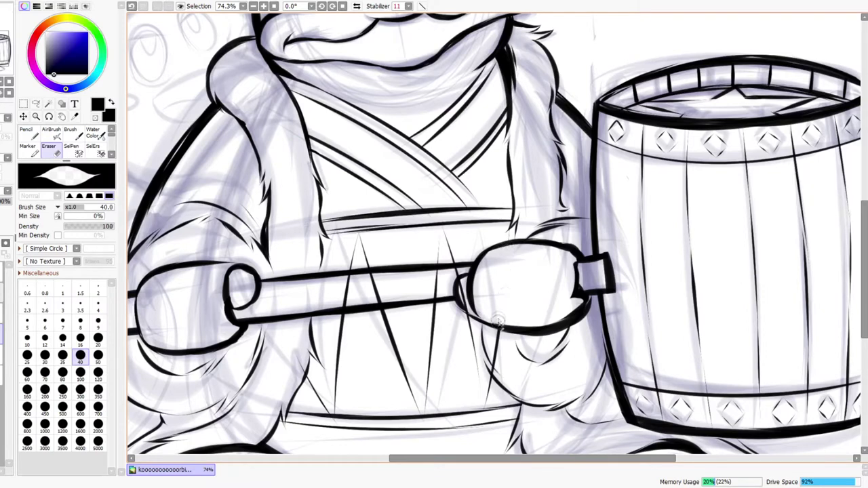
{"action": "left_click_drag", "start_coordinate": [496, 369], "coordinate": [499, 360]}
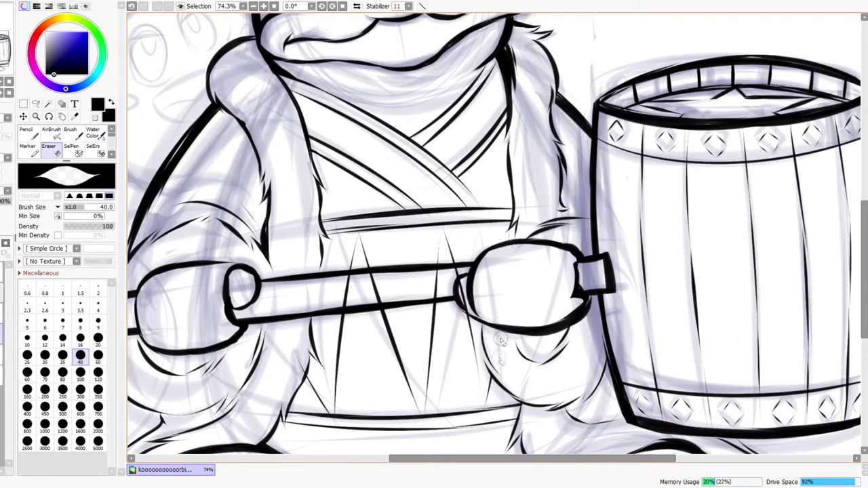
{"action": "left_click_drag", "start_coordinate": [462, 286], "coordinate": [456, 293]}
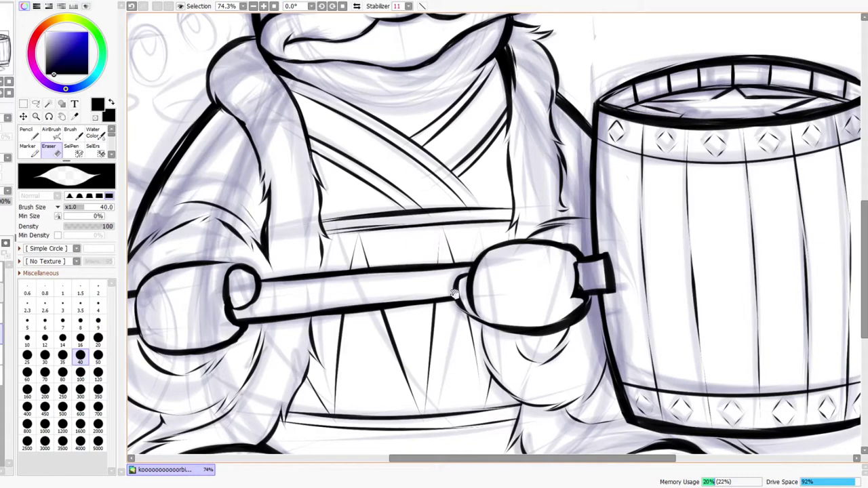
Hide the rough sketch layer to show Dedede's line art alone
{"action": "left_click_drag", "start_coordinate": [454, 292], "coordinate": [535, 249]}
{"action": "left_click_drag", "start_coordinate": [553, 221], "coordinate": [528, 272]}
{"action": "left_click_drag", "start_coordinate": [529, 190], "coordinate": [540, 201]}
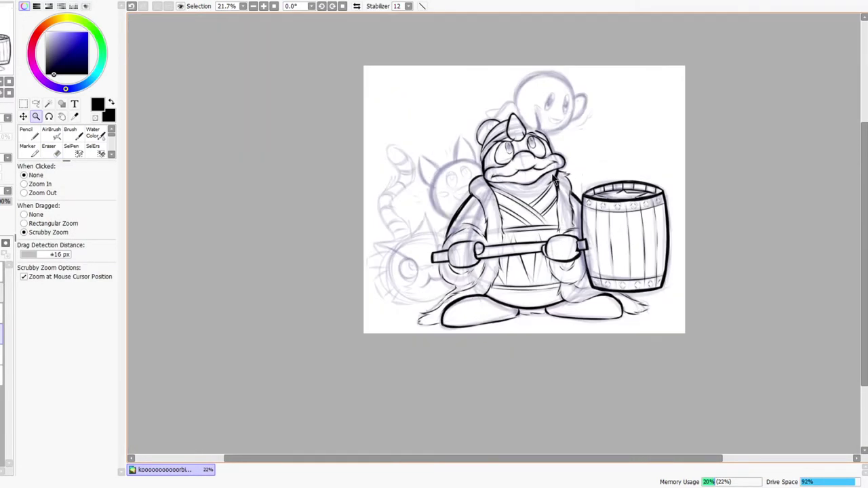
{"action": "left_click", "coordinate": [1, 375]}
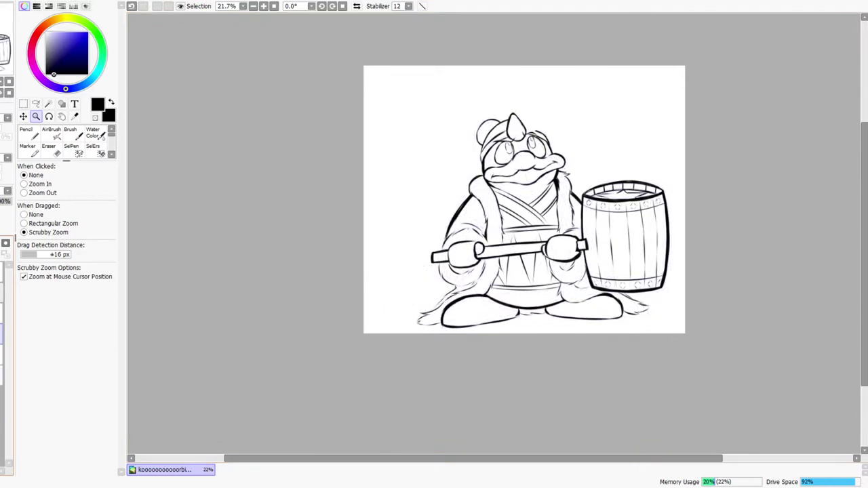
Show the rough sketch layer again and ink the oval outline of Kirby's eye nearest the raised face line
{"action": "left_click", "coordinate": [1, 375]}
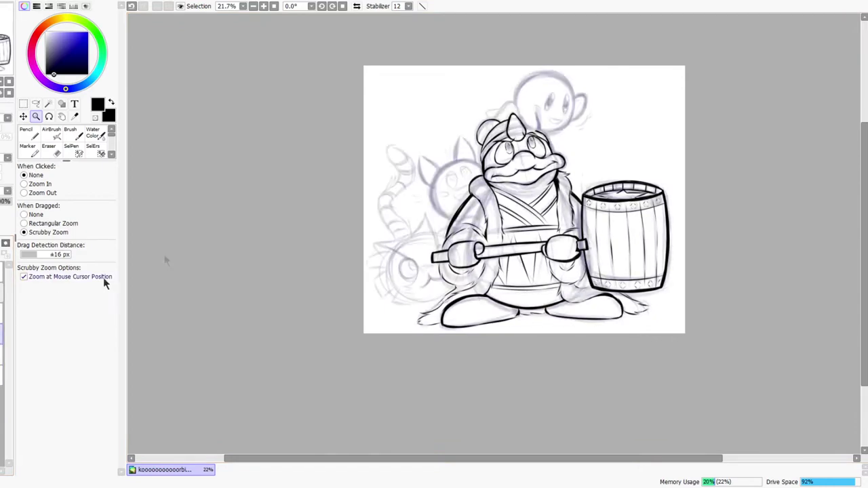
{"action": "mouse_move", "coordinate": [560, 80]}
{"action": "left_mouse_down"}
{"action": "mouse_move", "coordinate": [552, 139]}
{"action": "mouse_move", "coordinate": [517, 181]}
{"action": "left_mouse_up"}
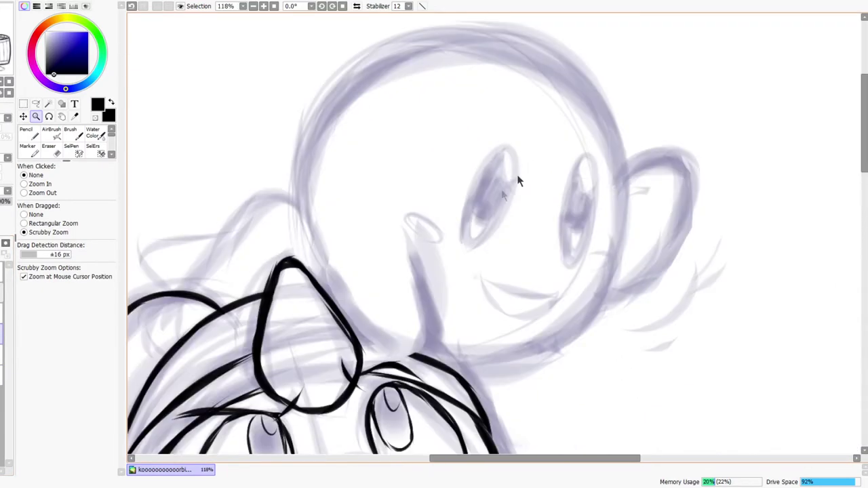
{"action": "scroll", "coordinate": [515, 223], "scroll_direction": "down", "scroll_amount": 7}
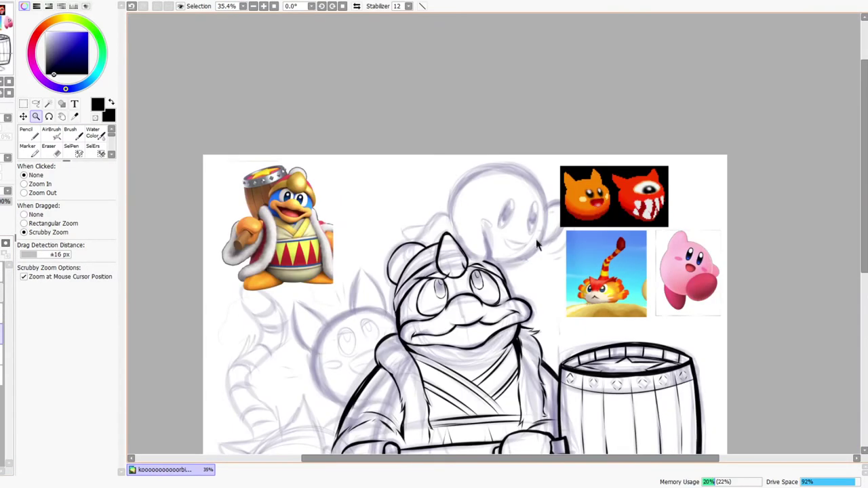
{"action": "scroll", "coordinate": [561, 191], "scroll_direction": "up", "scroll_amount": 5}
{"action": "left_click_drag", "start_coordinate": [560, 191], "coordinate": [467, 141]}
{"action": "key", "text": "n"}
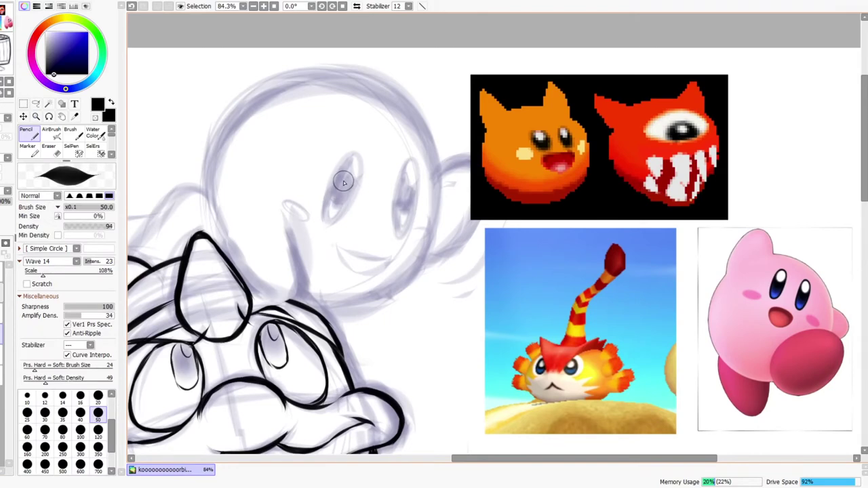
{"action": "key", "text": "ctrl+space"}
{"action": "mouse_move", "coordinate": [343, 185]}
{"action": "left_mouse_down"}
{"action": "mouse_move", "coordinate": [329, 207]}
{"action": "mouse_move", "coordinate": [341, 166]}
{"action": "left_mouse_up"}
{"action": "key", "text": "ctrl+z"}
{"action": "mouse_move", "coordinate": [323, 236]}
{"action": "left_mouse_down"}
{"action": "mouse_move", "coordinate": [348, 160]}
{"action": "mouse_move", "coordinate": [326, 198]}
{"action": "mouse_move", "coordinate": [356, 178]}
{"action": "mouse_move", "coordinate": [353, 153]}
{"action": "mouse_move", "coordinate": [358, 168]}
{"action": "mouse_move", "coordinate": [374, 158]}
{"action": "mouse_move", "coordinate": [364, 160]}
{"action": "mouse_move", "coordinate": [344, 232]}
{"action": "left_mouse_up"}
{"action": "key", "text": "ctrl+z"}
{"action": "mouse_move", "coordinate": [370, 180]}
{"action": "left_mouse_down"}
{"action": "mouse_move", "coordinate": [362, 216]}
{"action": "mouse_move", "coordinate": [367, 182]}
{"action": "mouse_move", "coordinate": [338, 241]}
{"action": "mouse_move", "coordinate": [320, 220]}
{"action": "mouse_move", "coordinate": [329, 233]}
{"action": "mouse_move", "coordinate": [356, 223]}
{"action": "left_mouse_up"}
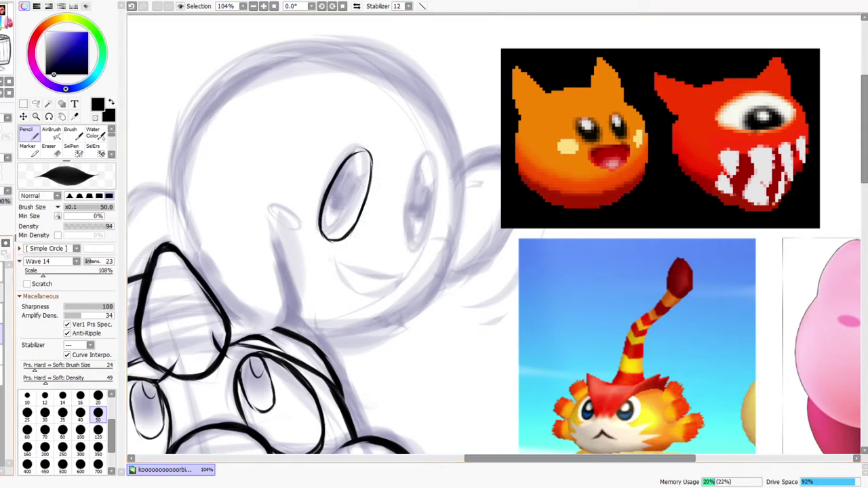
Ink the outline of Kirby's outer eye and add a curved highlight at the upper end of both eyes
{"action": "mouse_move", "coordinate": [401, 252]}
{"action": "left_mouse_down"}
{"action": "mouse_move", "coordinate": [423, 168]}
{"action": "mouse_move", "coordinate": [411, 186]}
{"action": "mouse_move", "coordinate": [416, 206]}
{"action": "mouse_move", "coordinate": [436, 173]}
{"action": "mouse_move", "coordinate": [413, 189]}
{"action": "mouse_move", "coordinate": [435, 200]}
{"action": "mouse_move", "coordinate": [431, 165]}
{"action": "mouse_move", "coordinate": [441, 216]}
{"action": "mouse_move", "coordinate": [415, 261]}
{"action": "left_mouse_up"}
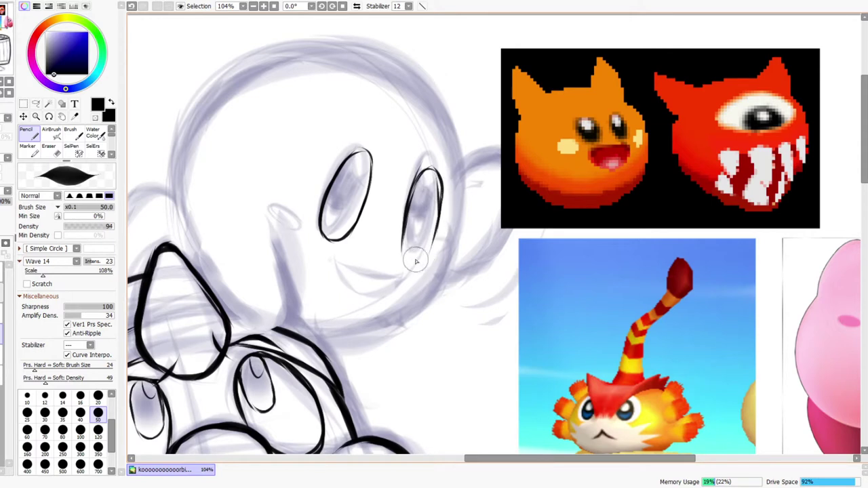
{"action": "left_click_drag", "start_coordinate": [361, 158], "coordinate": [367, 178]}
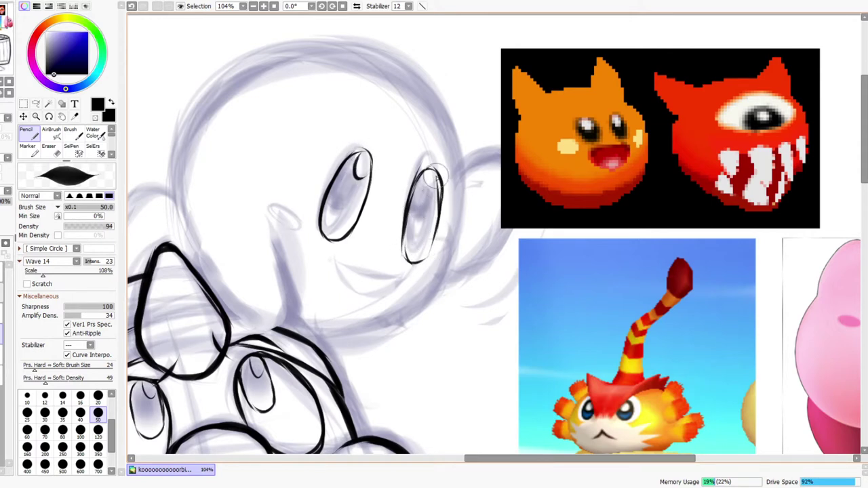
{"action": "left_click_drag", "start_coordinate": [425, 175], "coordinate": [435, 196]}
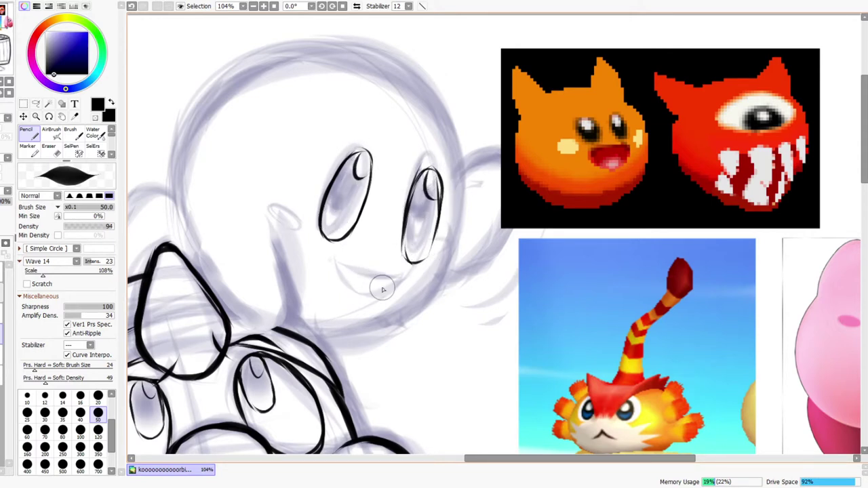
Erase the inked outline and highlight of Kirby's outer eye
{"action": "left_click_drag", "start_coordinate": [562, 403], "coordinate": [527, 372]}
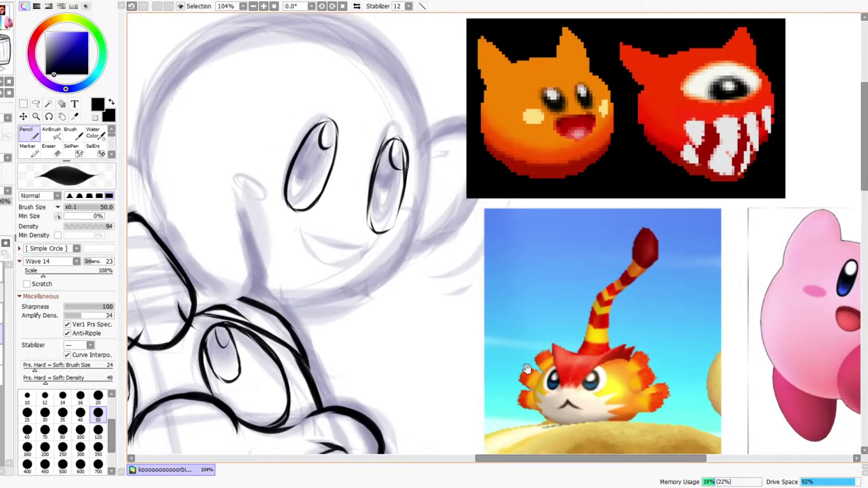
{"action": "key", "text": "e"}
{"action": "mouse_move", "coordinate": [387, 138]}
{"action": "left_mouse_down"}
{"action": "mouse_move", "coordinate": [377, 215]}
{"action": "mouse_move", "coordinate": [403, 162]}
{"action": "mouse_move", "coordinate": [387, 240]}
{"action": "left_mouse_up"}
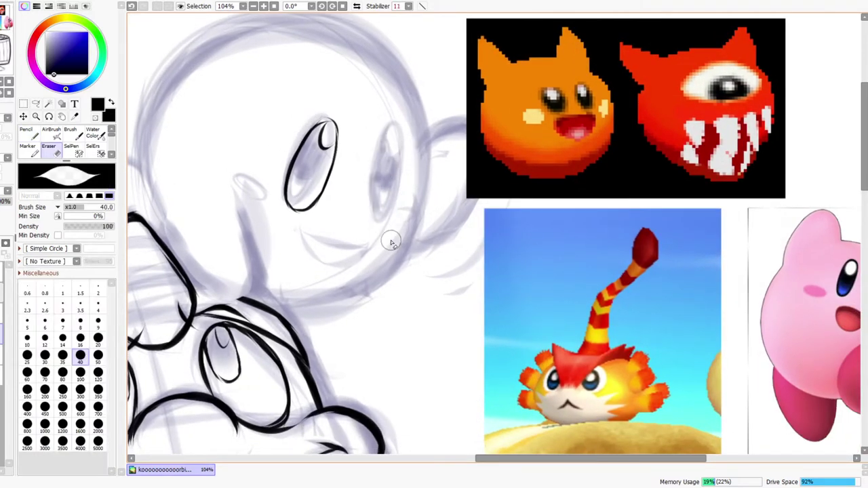
Redraw Kirby's outer eye as a slim oval with a curved highlight at its upper end
{"action": "key", "text": "n"}
{"action": "mouse_move", "coordinate": [371, 218]}
{"action": "left_mouse_down"}
{"action": "mouse_move", "coordinate": [390, 156]}
{"action": "mouse_move", "coordinate": [369, 179]}
{"action": "mouse_move", "coordinate": [383, 145]}
{"action": "left_mouse_up"}
{"action": "key", "text": "ctrl+z"}
{"action": "mouse_move", "coordinate": [371, 214]}
{"action": "left_mouse_down"}
{"action": "mouse_move", "coordinate": [384, 148]}
{"action": "mouse_move", "coordinate": [371, 205]}
{"action": "mouse_move", "coordinate": [394, 157]}
{"action": "mouse_move", "coordinate": [376, 165]}
{"action": "mouse_move", "coordinate": [390, 167]}
{"action": "mouse_move", "coordinate": [392, 136]}
{"action": "mouse_move", "coordinate": [397, 162]}
{"action": "mouse_move", "coordinate": [402, 140]}
{"action": "mouse_move", "coordinate": [405, 198]}
{"action": "left_mouse_up"}
{"action": "left_click_drag", "start_coordinate": [406, 150], "coordinate": [399, 219]}
{"action": "key", "text": "ctrl+z"}
{"action": "mouse_move", "coordinate": [406, 146]}
{"action": "left_mouse_down"}
{"action": "mouse_move", "coordinate": [400, 214]}
{"action": "mouse_move", "coordinate": [403, 148]}
{"action": "mouse_move", "coordinate": [397, 217]}
{"action": "mouse_move", "coordinate": [385, 222]}
{"action": "mouse_move", "coordinate": [372, 208]}
{"action": "mouse_move", "coordinate": [385, 231]}
{"action": "mouse_move", "coordinate": [372, 214]}
{"action": "mouse_move", "coordinate": [396, 220]}
{"action": "mouse_move", "coordinate": [380, 224]}
{"action": "mouse_move", "coordinate": [403, 207]}
{"action": "left_mouse_up"}
{"action": "left_click_drag", "start_coordinate": [397, 139], "coordinate": [402, 150]}
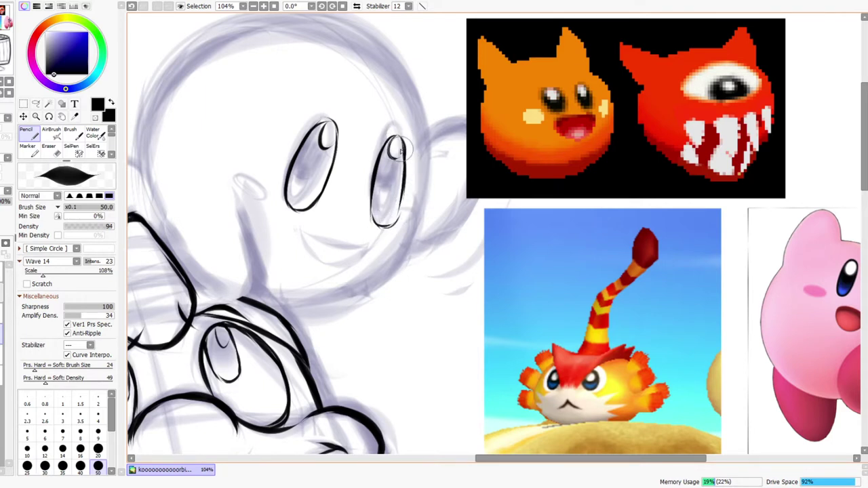
Ink Kirby's open smiling mouth with its upper line and pointed lower curve
{"action": "left_click_drag", "start_coordinate": [427, 263], "coordinate": [370, 262]}
{"action": "left_click_drag", "start_coordinate": [232, 233], "coordinate": [298, 244]}
{"action": "mouse_move", "coordinate": [230, 234]}
{"action": "left_mouse_down"}
{"action": "mouse_move", "coordinate": [261, 266]}
{"action": "mouse_move", "coordinate": [293, 248]}
{"action": "left_mouse_up"}
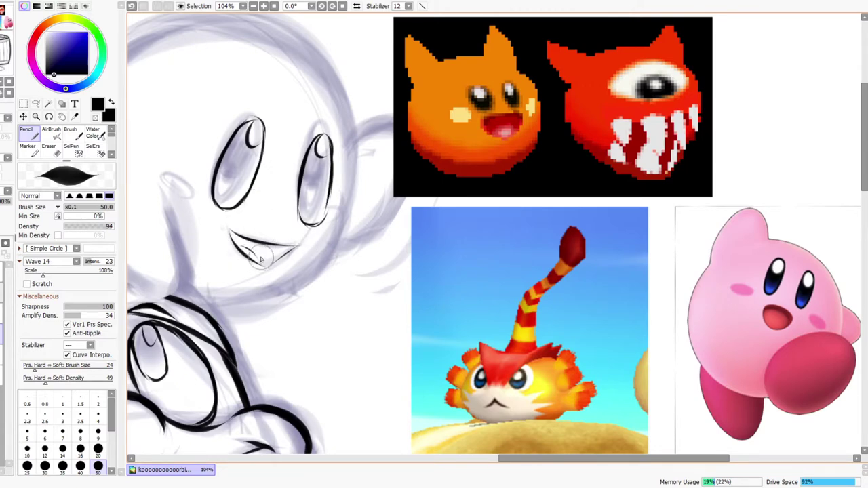
Mirror the canvas view and ink the thick lower curve of Kirby's round body down to Dedede's head, trimming its end
{"action": "key", "text": "ctrl+space"}
{"action": "left_click_drag", "start_coordinate": [289, 215], "coordinate": [258, 171]}
{"action": "left_click_drag", "start_coordinate": [402, 316], "coordinate": [495, 273]}
{"action": "left_click_drag", "start_coordinate": [481, 222], "coordinate": [463, 156]}
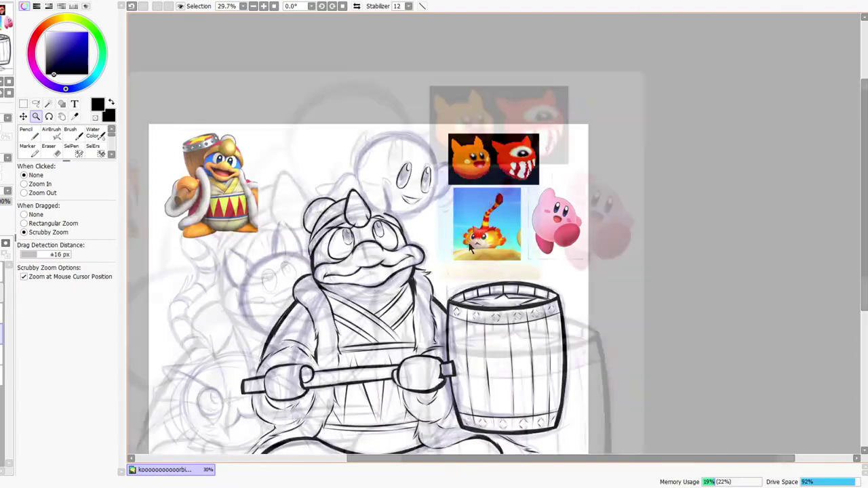
{"action": "left_click", "coordinate": [357, 6]}
{"action": "left_click_drag", "start_coordinate": [580, 194], "coordinate": [473, 188]}
{"action": "mouse_move", "coordinate": [443, 152]}
{"action": "left_mouse_down"}
{"action": "mouse_move", "coordinate": [485, 155]}
{"action": "mouse_move", "coordinate": [554, 128]}
{"action": "mouse_move", "coordinate": [635, 289]}
{"action": "mouse_move", "coordinate": [687, 281]}
{"action": "mouse_move", "coordinate": [522, 259]}
{"action": "left_mouse_up"}
{"action": "left_click_drag", "start_coordinate": [461, 263], "coordinate": [590, 246]}
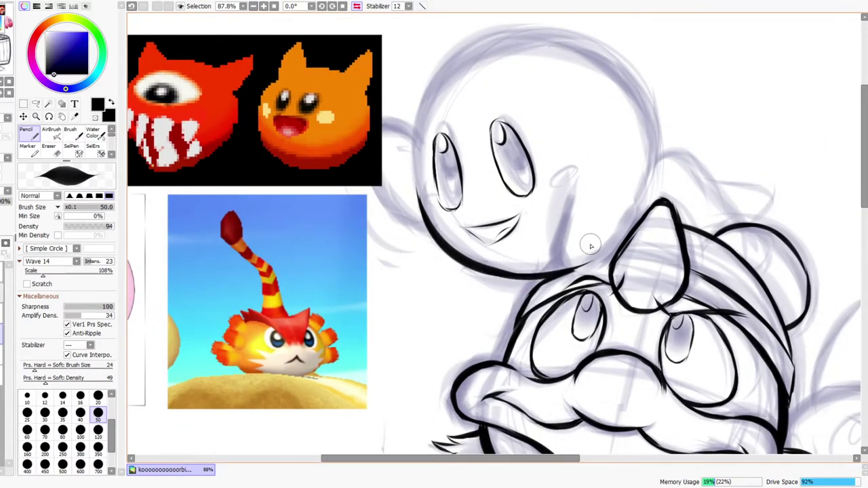
{"action": "key", "text": "e"}
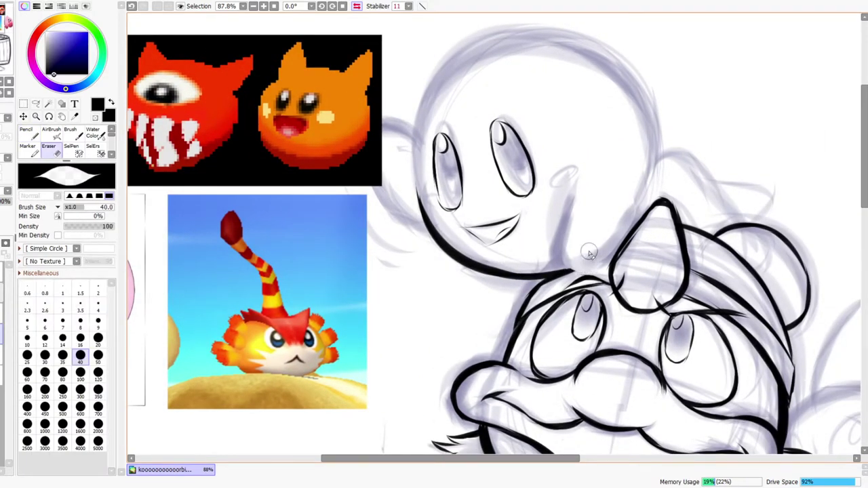
Flip the canvas view back to its normal orientation
{"action": "key", "text": "ctrl+space"}
{"action": "left_click_drag", "start_coordinate": [630, 202], "coordinate": [608, 229]}
{"action": "left_click_drag", "start_coordinate": [642, 169], "coordinate": [557, 225]}
{"action": "left_click", "coordinate": [356, 6]}
{"action": "left_click_drag", "start_coordinate": [601, 288], "coordinate": [532, 288]}
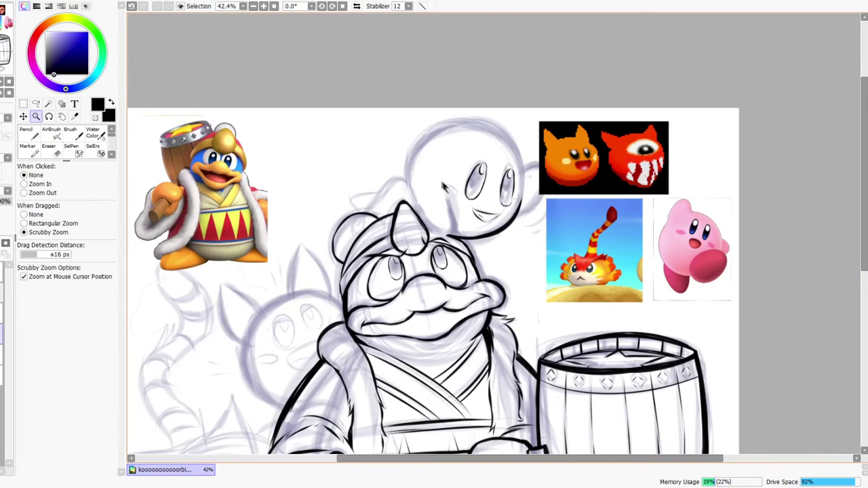
{"action": "left_click_drag", "start_coordinate": [445, 191], "coordinate": [435, 205]}
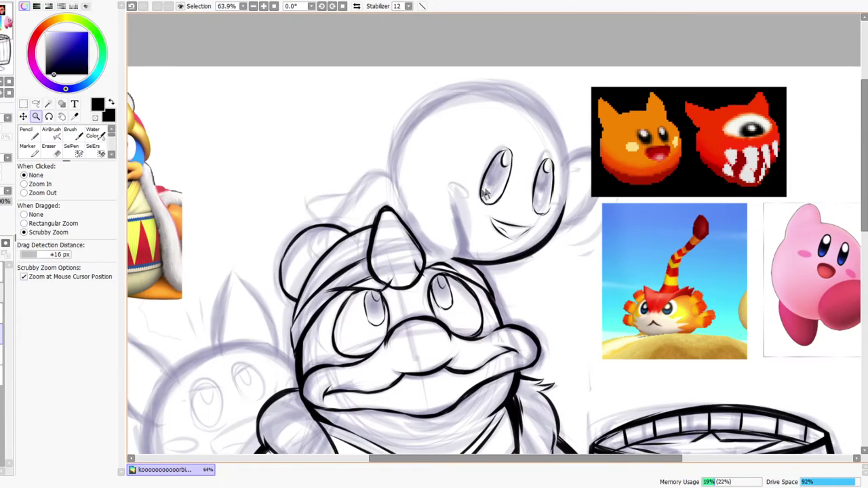
Mirror the canvas view and ink the first stretch of Kirby's body outline upward from the jaw beside the eyes
{"action": "left_click_drag", "start_coordinate": [451, 129], "coordinate": [419, 154]}
{"action": "left_click_drag", "start_coordinate": [491, 320], "coordinate": [409, 273]}
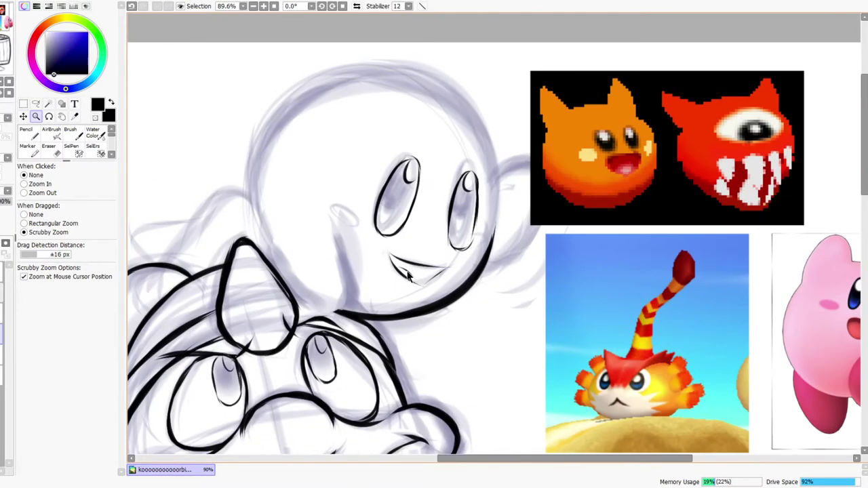
{"action": "left_click", "coordinate": [356, 6]}
{"action": "left_click_drag", "start_coordinate": [683, 191], "coordinate": [701, 181]}
{"action": "left_click_drag", "start_coordinate": [610, 237], "coordinate": [651, 215]}
{"action": "left_click_drag", "start_coordinate": [434, 272], "coordinate": [450, 263]}
{"action": "left_click_drag", "start_coordinate": [509, 251], "coordinate": [507, 249]}
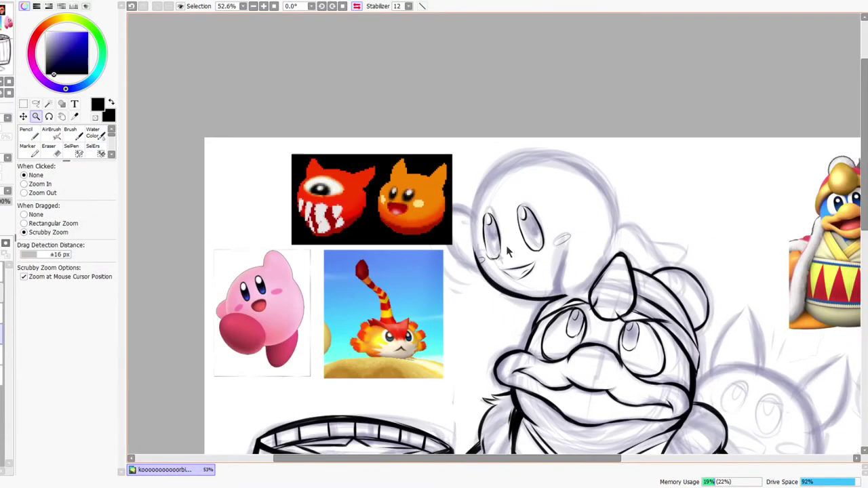
{"action": "left_click_drag", "start_coordinate": [493, 196], "coordinate": [463, 210]}
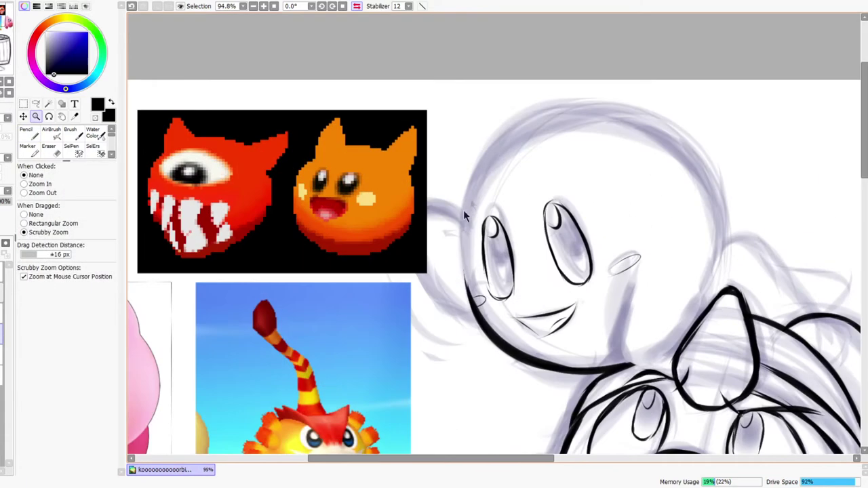
{"action": "left_click_drag", "start_coordinate": [471, 291], "coordinate": [476, 198]}
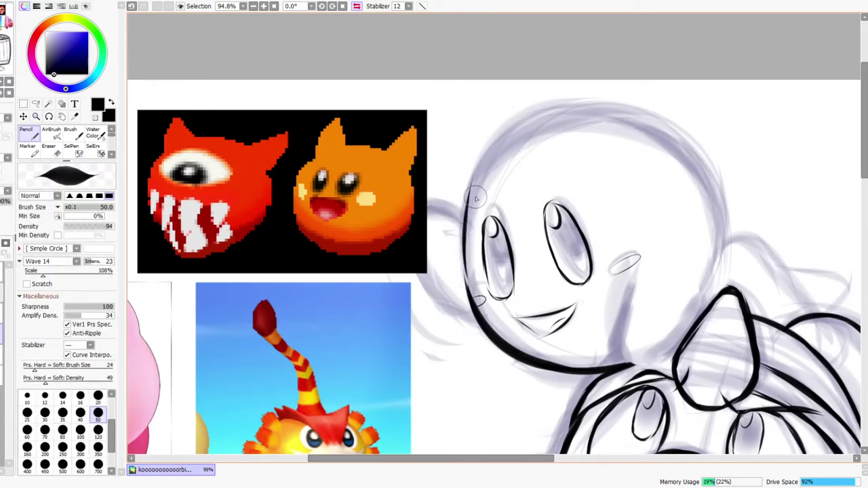
{"action": "key", "text": "ctrl+z"}
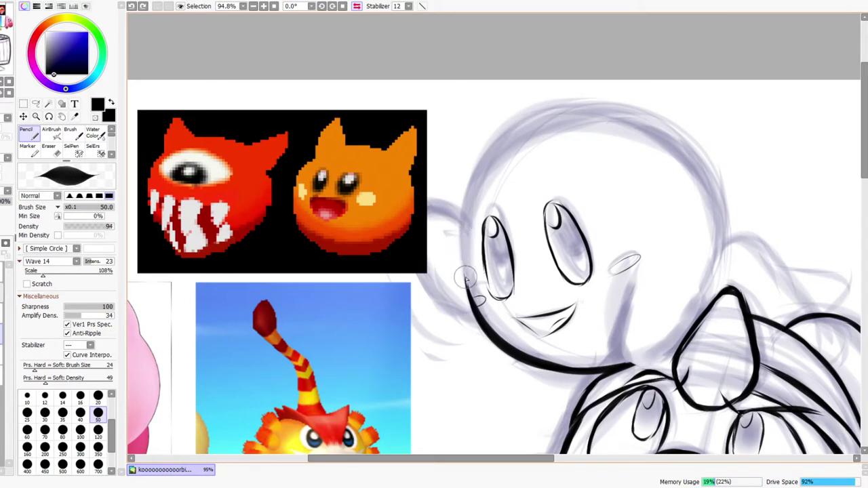
{"action": "left_click_drag", "start_coordinate": [466, 275], "coordinate": [481, 159]}
Ink the face-side curve of Kirby's body outline from eye level up to the crown with thick overlapping pencil strokes
{"action": "left_click_drag", "start_coordinate": [463, 239], "coordinate": [521, 126]}
{"action": "key", "text": "ctrl+z"}
{"action": "left_click_drag", "start_coordinate": [456, 256], "coordinate": [506, 155]}
{"action": "key", "text": "ctrl+z"}
{"action": "left_click_drag", "start_coordinate": [462, 238], "coordinate": [507, 137]}
{"action": "left_click_drag", "start_coordinate": [468, 221], "coordinate": [537, 135]}
{"action": "left_click_drag", "start_coordinate": [470, 188], "coordinate": [576, 122]}
{"action": "left_click_drag", "start_coordinate": [478, 170], "coordinate": [597, 112]}
Unmirror the view and ink the rear side and top of Kirby's round outline to close it at the crown
{"action": "key", "text": "h"}
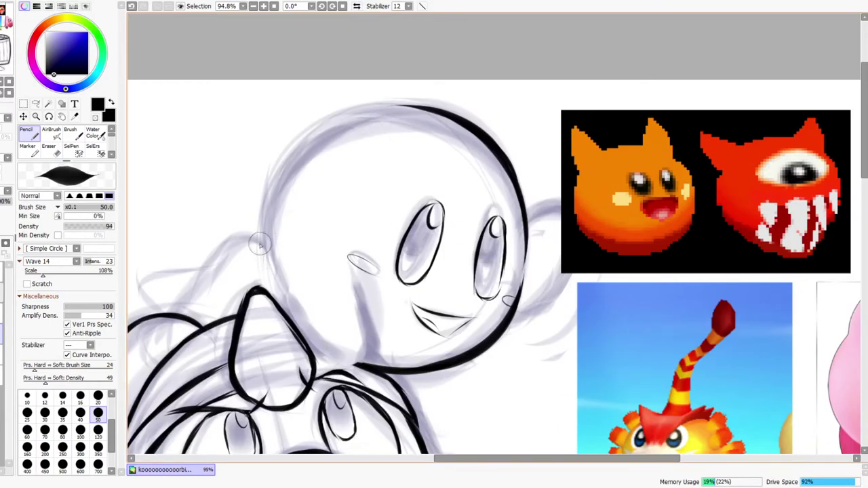
{"action": "left_click_drag", "start_coordinate": [262, 256], "coordinate": [270, 185]}
{"action": "left_click_drag", "start_coordinate": [263, 275], "coordinate": [273, 179]}
{"action": "left_click_drag", "start_coordinate": [262, 255], "coordinate": [321, 152]}
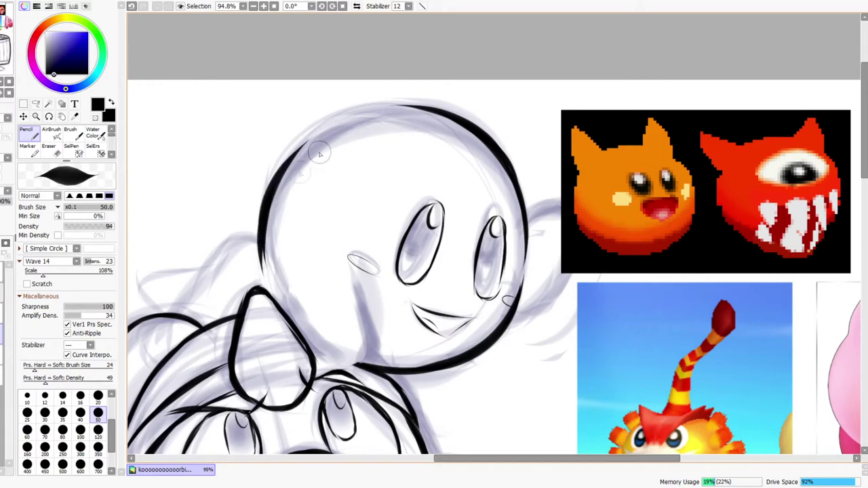
{"action": "left_click_drag", "start_coordinate": [268, 211], "coordinate": [372, 113]}
{"action": "key", "text": "ctrl+z"}
{"action": "left_click_drag", "start_coordinate": [278, 177], "coordinate": [353, 118]}
{"action": "left_click_drag", "start_coordinate": [286, 160], "coordinate": [422, 111]}
{"action": "mouse_move", "coordinate": [343, 127]}
{"action": "left_mouse_down"}
{"action": "mouse_move", "coordinate": [394, 106]}
{"action": "mouse_move", "coordinate": [447, 136]}
{"action": "left_mouse_up"}
Ink Kirby's near arm from the cheek mark down and around its rounded end to Dedede's cap ornament
{"action": "mouse_move", "coordinate": [459, 303]}
{"action": "left_mouse_down"}
{"action": "mouse_move", "coordinate": [493, 245]}
{"action": "mouse_move", "coordinate": [466, 263]}
{"action": "left_mouse_up"}
{"action": "key", "text": "ctrl+space"}
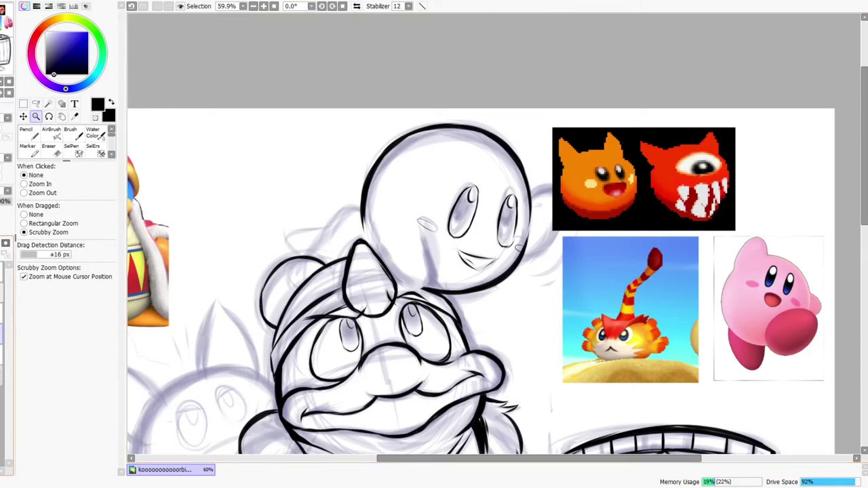
{"action": "left_click_drag", "start_coordinate": [449, 264], "coordinate": [474, 252]}
{"action": "mouse_move", "coordinate": [386, 194]}
{"action": "left_mouse_down"}
{"action": "mouse_move", "coordinate": [400, 268]}
{"action": "mouse_move", "coordinate": [426, 312]}
{"action": "left_mouse_up"}
{"action": "key", "text": "ctrl+z"}
{"action": "left_click_drag", "start_coordinate": [385, 191], "coordinate": [404, 318]}
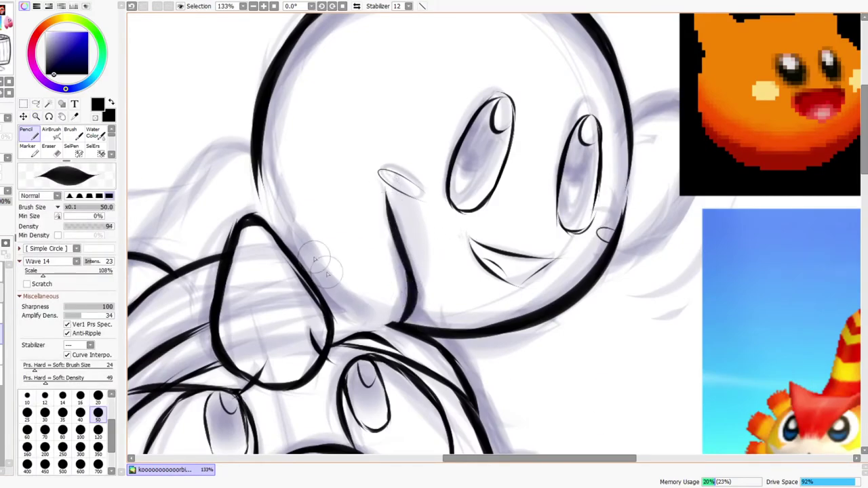
{"action": "left_click_drag", "start_coordinate": [324, 306], "coordinate": [415, 305]}
{"action": "mouse_move", "coordinate": [361, 330]}
{"action": "left_mouse_down"}
{"action": "mouse_move", "coordinate": [405, 290]}
{"action": "mouse_move", "coordinate": [408, 309]}
{"action": "left_mouse_up"}
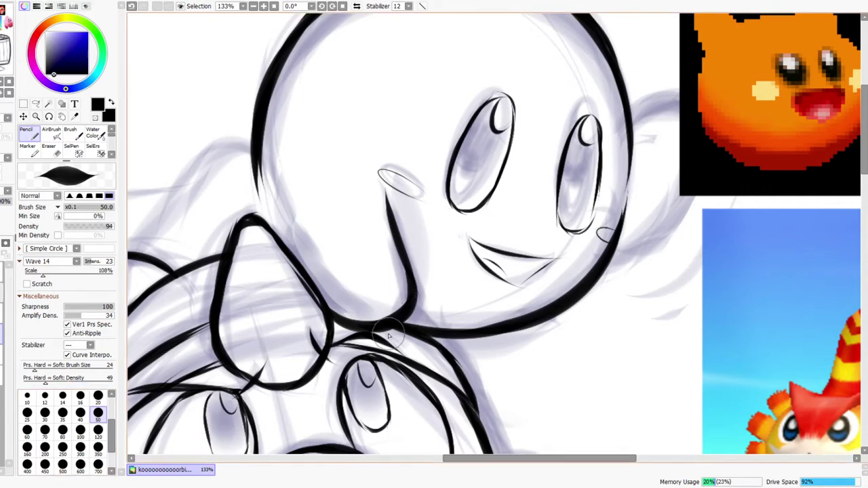
{"action": "left_click_drag", "start_coordinate": [355, 305], "coordinate": [449, 365]}
{"action": "left_click_drag", "start_coordinate": [349, 198], "coordinate": [377, 281]}
{"action": "left_click_drag", "start_coordinate": [455, 323], "coordinate": [253, 315]}
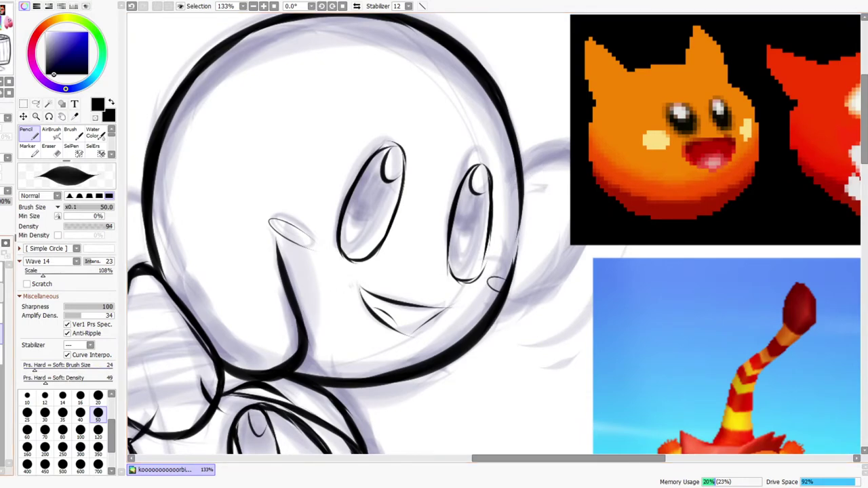
Ink the outline of Kirby's far arm sticking out beside the face, mirroring the view to draw its outer and lower curve
{"action": "key", "text": "e"}
{"action": "key", "text": "n"}
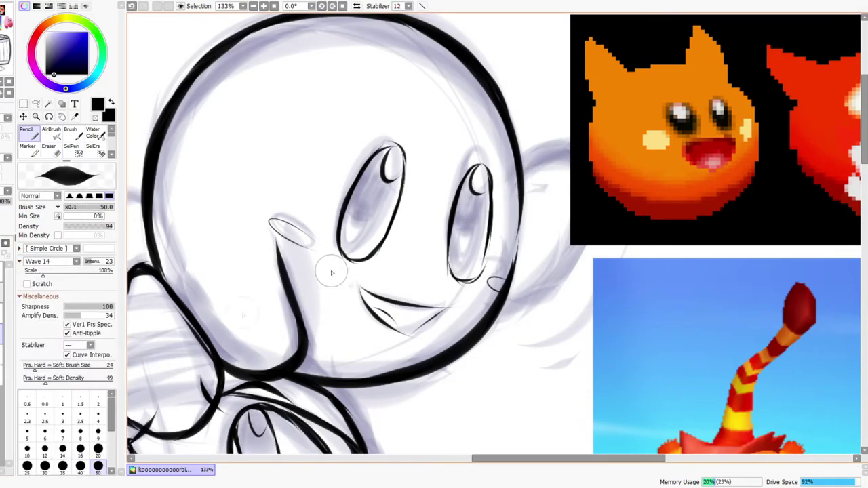
{"action": "mouse_move", "coordinate": [506, 179]}
{"action": "left_mouse_down"}
{"action": "mouse_move", "coordinate": [551, 144]}
{"action": "mouse_move", "coordinate": [590, 158]}
{"action": "mouse_move", "coordinate": [585, 195]}
{"action": "left_mouse_up"}
{"action": "left_click_drag", "start_coordinate": [571, 147], "coordinate": [573, 227]}
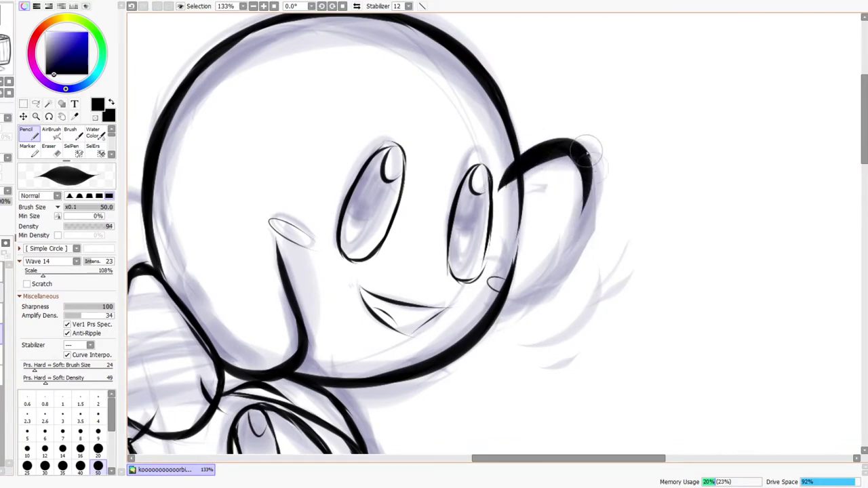
{"action": "left_click", "coordinate": [357, 6]}
{"action": "left_click_drag", "start_coordinate": [404, 162], "coordinate": [446, 292]}
{"action": "mouse_move", "coordinate": [400, 185]}
{"action": "left_mouse_down"}
{"action": "mouse_move", "coordinate": [450, 300]}
{"action": "mouse_move", "coordinate": [487, 313]}
{"action": "left_mouse_up"}
{"action": "left_click_drag", "start_coordinate": [419, 237], "coordinate": [532, 316]}
Erase the ends of the far arm's lines that overlap Kirby's body and face
{"action": "key", "text": "e"}
{"action": "left_click_drag", "start_coordinate": [478, 158], "coordinate": [487, 223]}
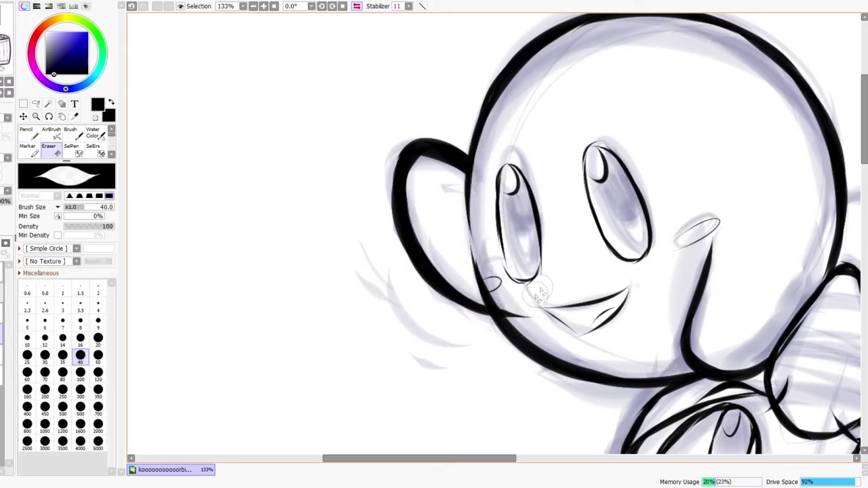
{"action": "mouse_move", "coordinate": [500, 295]}
{"action": "left_mouse_down"}
{"action": "mouse_move", "coordinate": [518, 324]}
{"action": "mouse_move", "coordinate": [535, 302]}
{"action": "left_mouse_up"}
{"action": "key", "text": "ctrl+space"}
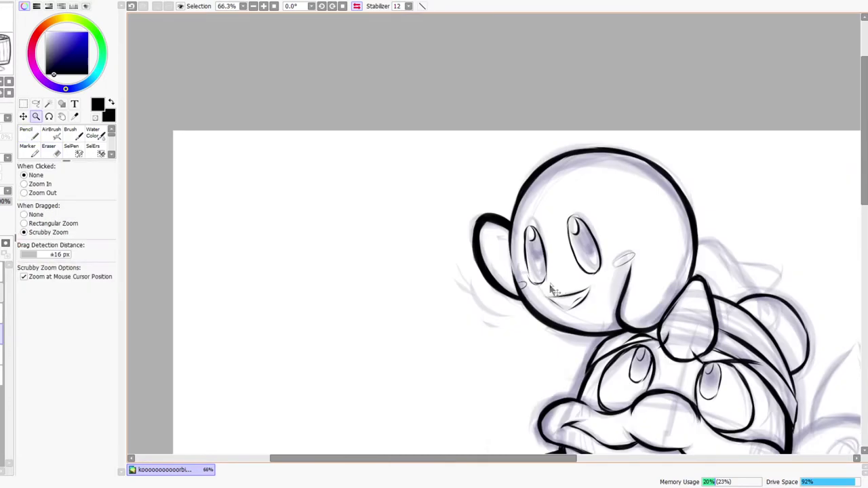
Unmirror the view and ink a tapered stroke along the rear edge of Kirby's near arm beside Dedede's cap ornament
{"action": "left_click", "coordinate": [356, 6]}
{"action": "mouse_move", "coordinate": [324, 290]}
{"action": "left_mouse_down"}
{"action": "mouse_move", "coordinate": [328, 242]}
{"action": "mouse_move", "coordinate": [291, 276]}
{"action": "mouse_move", "coordinate": [332, 357]}
{"action": "left_mouse_up"}
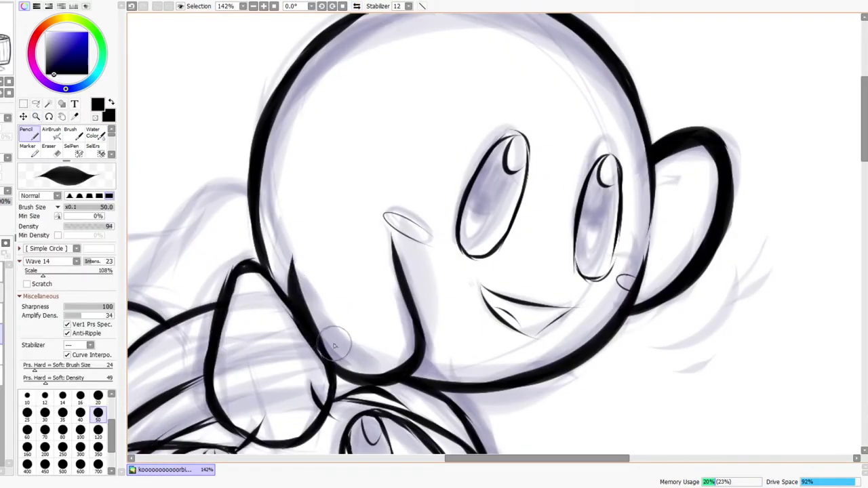
{"action": "left_click_drag", "start_coordinate": [374, 306], "coordinate": [369, 318]}
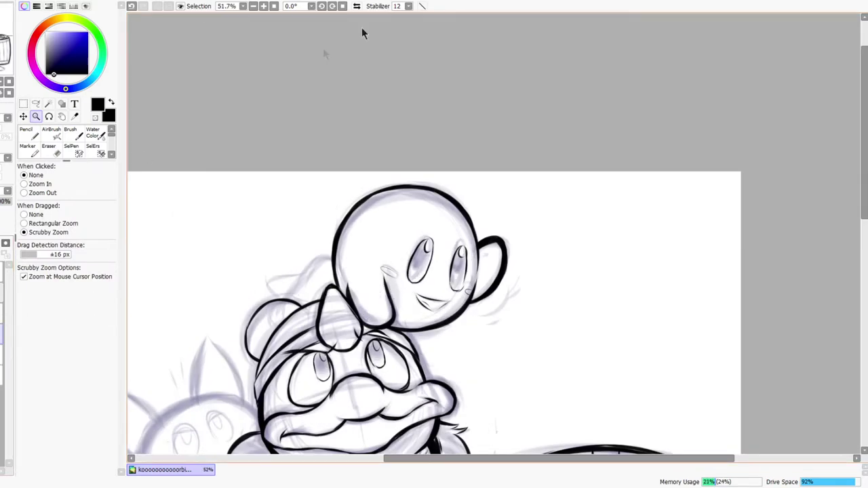
Mirror the view, ink Kirby's leg and feet trailing behind the body, and erase the lines overlapping Dedede's cap
{"action": "left_click", "coordinate": [356, 6]}
{"action": "left_click_drag", "start_coordinate": [480, 206], "coordinate": [485, 197]}
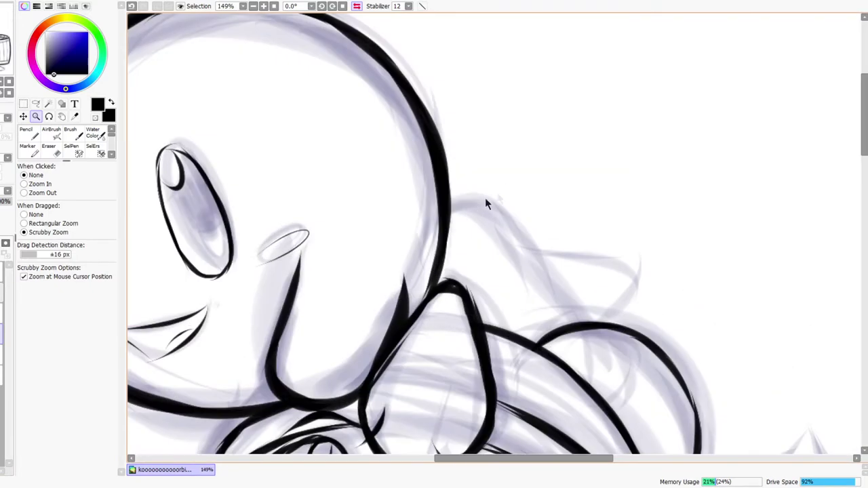
{"action": "left_click_drag", "start_coordinate": [444, 217], "coordinate": [553, 309]}
{"action": "mouse_move", "coordinate": [515, 249]}
{"action": "left_mouse_down"}
{"action": "mouse_move", "coordinate": [614, 351]}
{"action": "mouse_move", "coordinate": [607, 402]}
{"action": "left_mouse_up"}
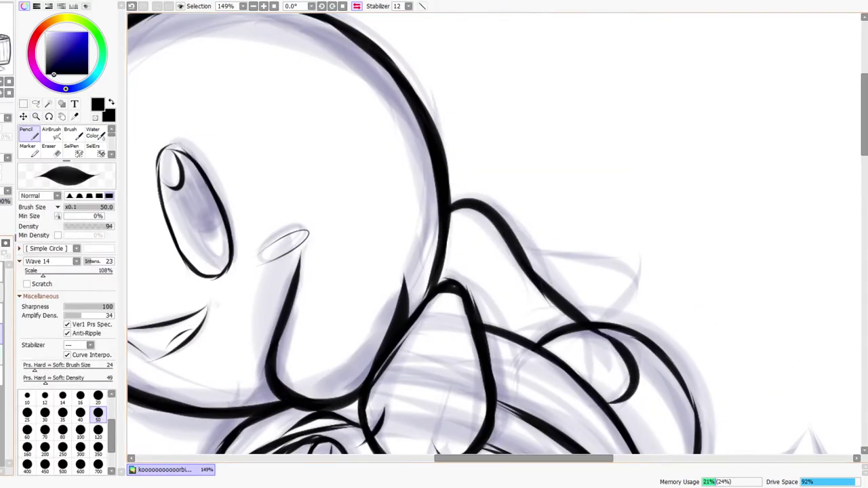
{"action": "key", "text": "e"}
{"action": "left_click_drag", "start_coordinate": [549, 346], "coordinate": [591, 348]}
{"action": "key", "text": "n"}
{"action": "mouse_move", "coordinate": [526, 249]}
{"action": "left_mouse_down"}
{"action": "mouse_move", "coordinate": [634, 285]}
{"action": "mouse_move", "coordinate": [624, 305]}
{"action": "mouse_move", "coordinate": [580, 312]}
{"action": "mouse_move", "coordinate": [623, 308]}
{"action": "mouse_move", "coordinate": [602, 321]}
{"action": "left_mouse_up"}
{"action": "key", "text": "ctrl+space"}
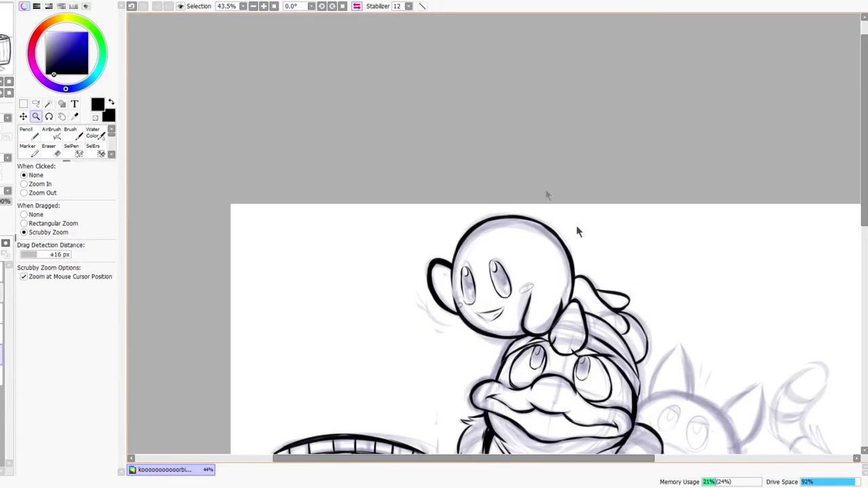
Unmirror the view and show the character reference images around the drawing
{"action": "left_click", "coordinate": [356, 6]}
{"action": "left_click_drag", "start_coordinate": [489, 374], "coordinate": [513, 268]}
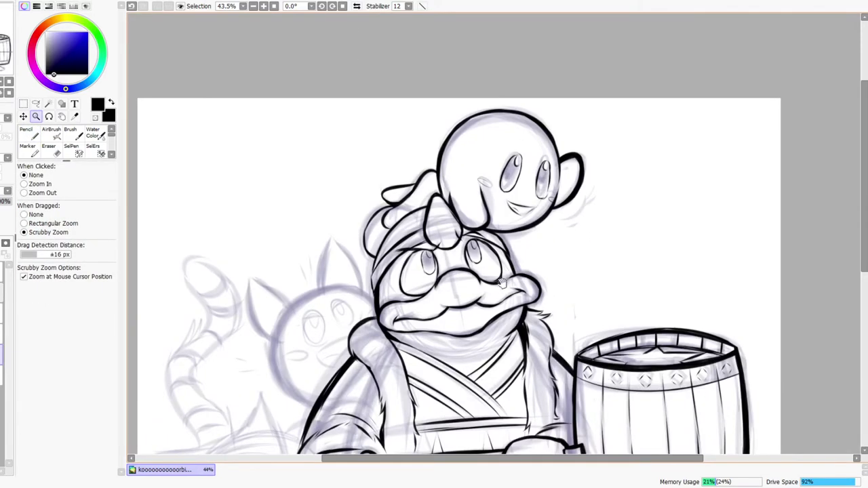
{"action": "left_click_drag", "start_coordinate": [502, 364], "coordinate": [516, 204]}
{"action": "left_click_drag", "start_coordinate": [514, 277], "coordinate": [502, 280]}
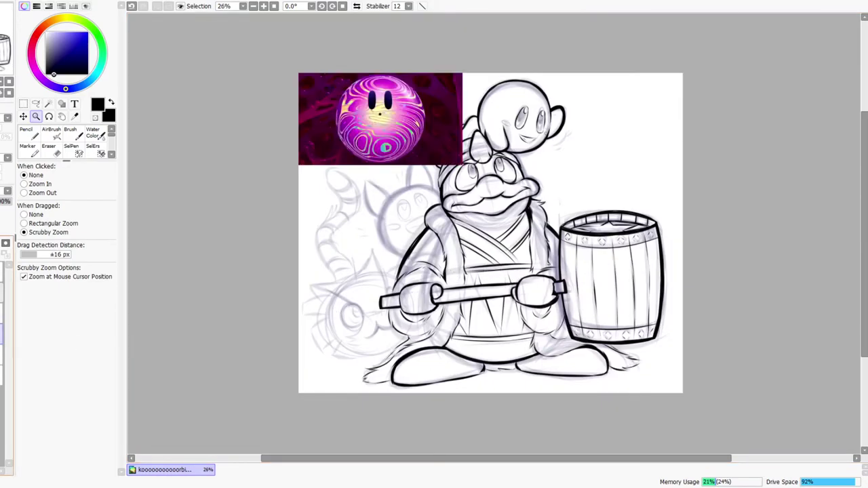
{"action": "left_click_drag", "start_coordinate": [398, 164], "coordinate": [447, 164]}
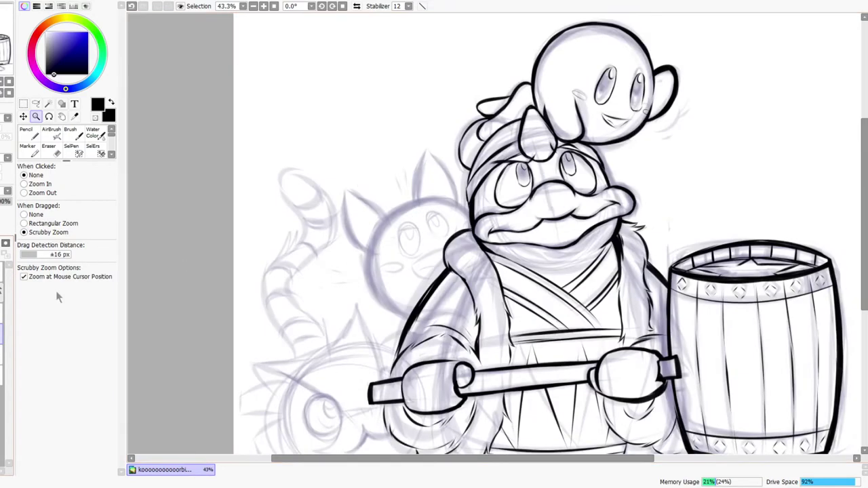
{"action": "left_click", "coordinate": [2, 297]}
{"action": "left_click_drag", "start_coordinate": [498, 201], "coordinate": [447, 253]}
{"action": "left_click_drag", "start_coordinate": [445, 279], "coordinate": [482, 277]}
{"action": "left_click_drag", "start_coordinate": [525, 236], "coordinate": [498, 258]}
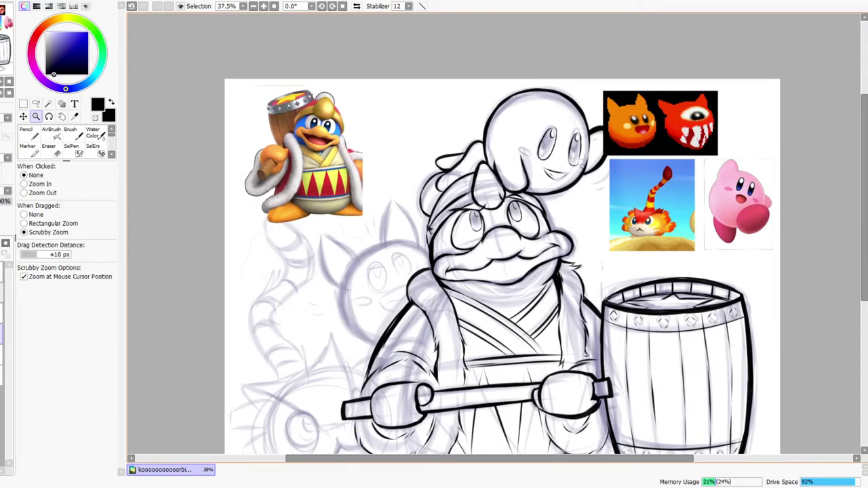
Ink the two pointed ears of the round cat-eared character behind Dedede's shoulder
{"action": "left_click_drag", "start_coordinate": [391, 243], "coordinate": [412, 183]}
{"action": "left_click_drag", "start_coordinate": [385, 277], "coordinate": [372, 206]}
{"action": "mouse_move", "coordinate": [378, 246]}
{"action": "left_mouse_down"}
{"action": "mouse_move", "coordinate": [377, 184]}
{"action": "mouse_move", "coordinate": [399, 122]}
{"action": "mouse_move", "coordinate": [462, 230]}
{"action": "mouse_move", "coordinate": [470, 264]}
{"action": "left_mouse_up"}
{"action": "mouse_move", "coordinate": [258, 378]}
{"action": "left_mouse_down"}
{"action": "mouse_move", "coordinate": [201, 330]}
{"action": "mouse_move", "coordinate": [203, 258]}
{"action": "left_mouse_up"}
{"action": "mouse_move", "coordinate": [209, 312]}
{"action": "left_mouse_down"}
{"action": "mouse_move", "coordinate": [210, 223]}
{"action": "mouse_move", "coordinate": [279, 264]}
{"action": "mouse_move", "coordinate": [281, 283]}
{"action": "mouse_move", "coordinate": [303, 293]}
{"action": "left_mouse_up"}
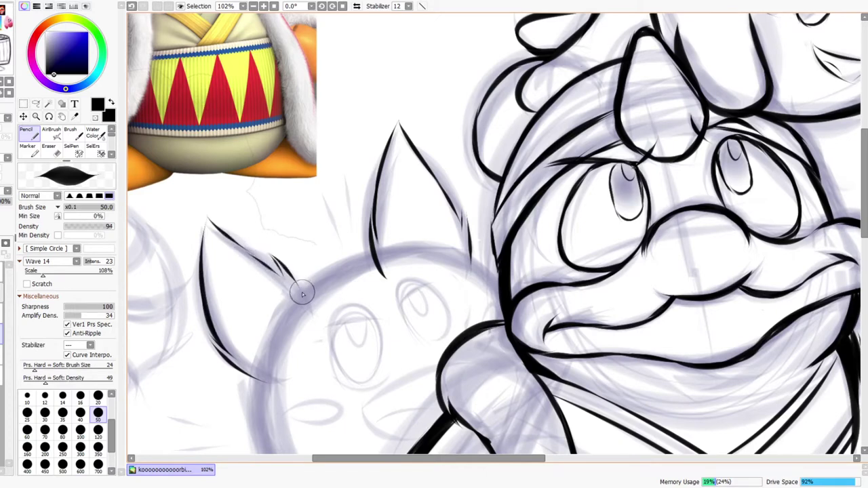
Ink the top of the cat-eared character's head between the ears and clean up the stroke's end with the Eraser
{"action": "left_click_drag", "start_coordinate": [355, 310], "coordinate": [384, 254]}
{"action": "mouse_move", "coordinate": [318, 216]}
{"action": "left_mouse_down"}
{"action": "mouse_move", "coordinate": [352, 253]}
{"action": "mouse_move", "coordinate": [388, 214]}
{"action": "mouse_move", "coordinate": [453, 200]}
{"action": "left_mouse_up"}
{"action": "left_click_drag", "start_coordinate": [330, 258], "coordinate": [459, 202]}
{"action": "key", "text": "e"}
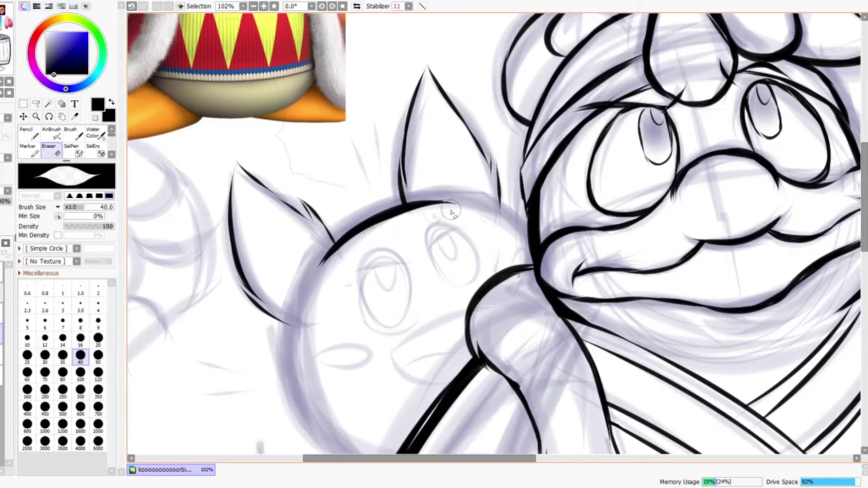
{"action": "key", "text": "n"}
{"action": "left_click_drag", "start_coordinate": [325, 261], "coordinate": [456, 197]}
{"action": "key", "text": "e"}
{"action": "key", "text": "ctrl+z"}
{"action": "left_click_drag", "start_coordinate": [410, 202], "coordinate": [463, 209]}
Ink the cat-eared character's outer side down to Dedede's sleeve and the short head curve meeting Dedede's face, trimming the overlap
{"action": "key", "text": "ctrl+space"}
{"action": "mouse_move", "coordinate": [403, 183]}
{"action": "left_mouse_down"}
{"action": "mouse_move", "coordinate": [377, 212]}
{"action": "mouse_move", "coordinate": [399, 302]}
{"action": "mouse_move", "coordinate": [346, 248]}
{"action": "mouse_move", "coordinate": [326, 302]}
{"action": "left_mouse_up"}
{"action": "key", "text": "n"}
{"action": "mouse_move", "coordinate": [323, 231]}
{"action": "left_mouse_down"}
{"action": "mouse_move", "coordinate": [335, 318]}
{"action": "mouse_move", "coordinate": [412, 392]}
{"action": "left_mouse_up"}
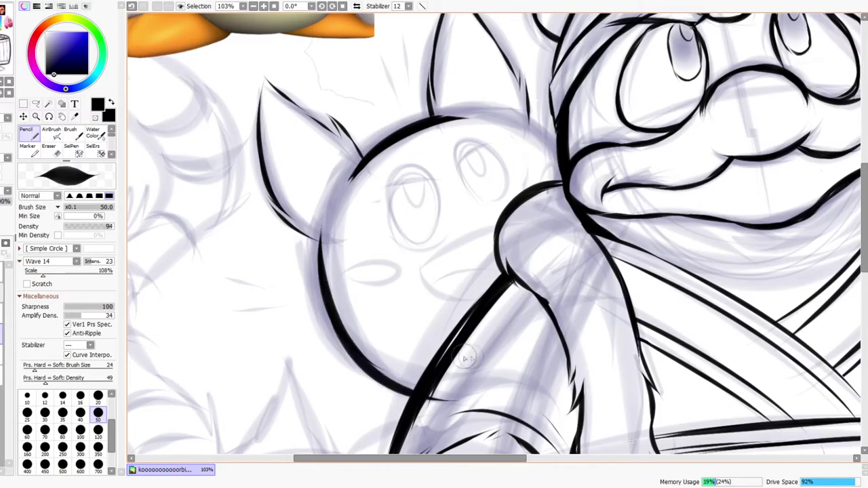
{"action": "left_click_drag", "start_coordinate": [500, 113], "coordinate": [557, 149]}
{"action": "key", "text": "e"}
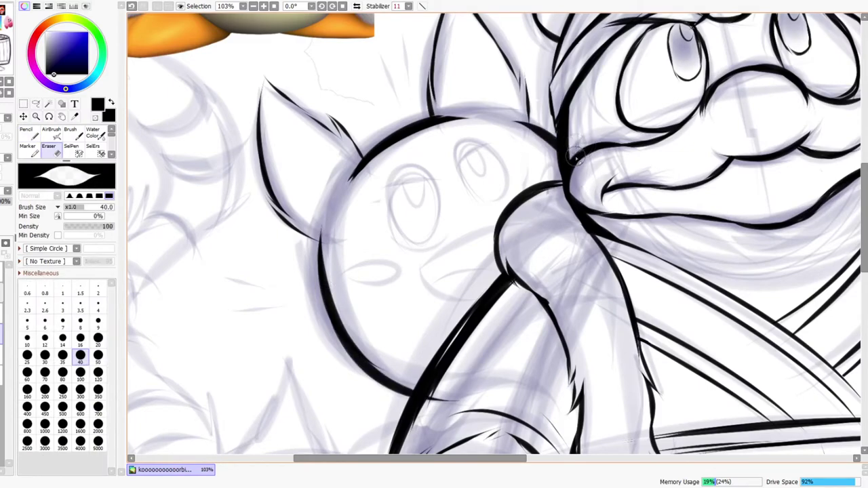
Ink the cat-eared character's open mouth and the tongue line inside it
{"action": "key", "text": "z"}
{"action": "left_click_drag", "start_coordinate": [463, 388], "coordinate": [490, 234]}
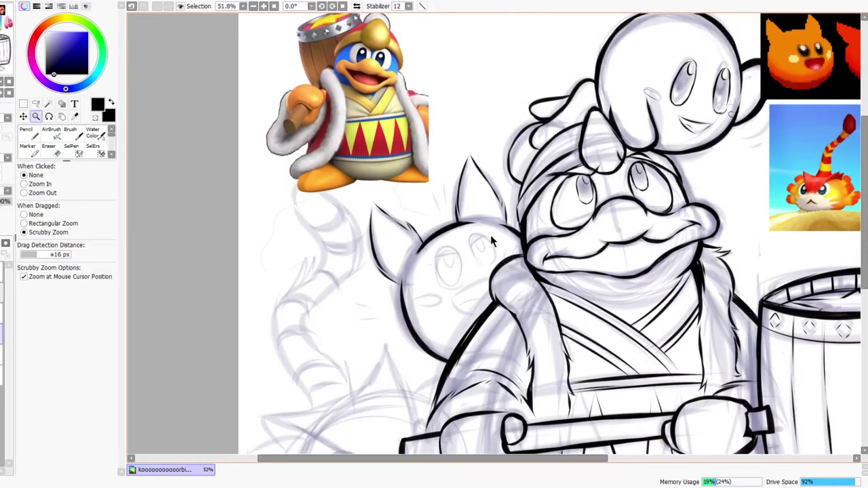
{"action": "left_click_drag", "start_coordinate": [508, 263], "coordinate": [511, 233]}
{"action": "left_click_drag", "start_coordinate": [489, 290], "coordinate": [514, 250]}
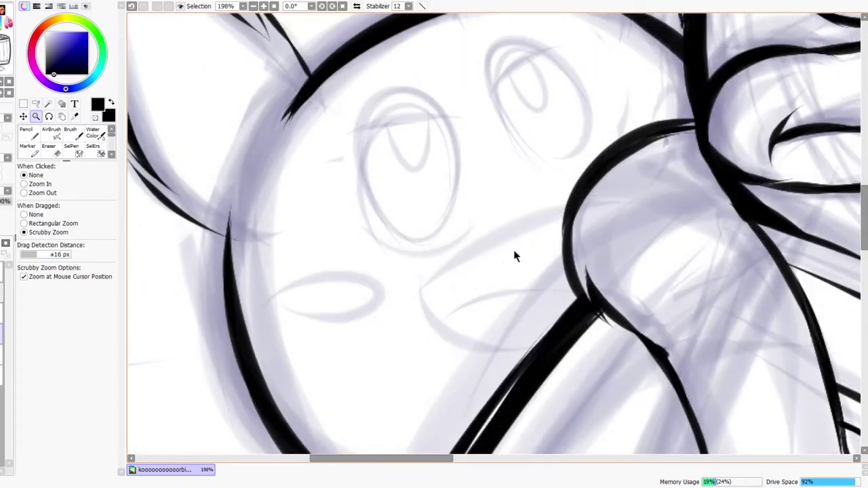
{"action": "key", "text": "n"}
{"action": "left_click_drag", "start_coordinate": [422, 288], "coordinate": [563, 214]}
{"action": "left_click_drag", "start_coordinate": [423, 289], "coordinate": [534, 346]}
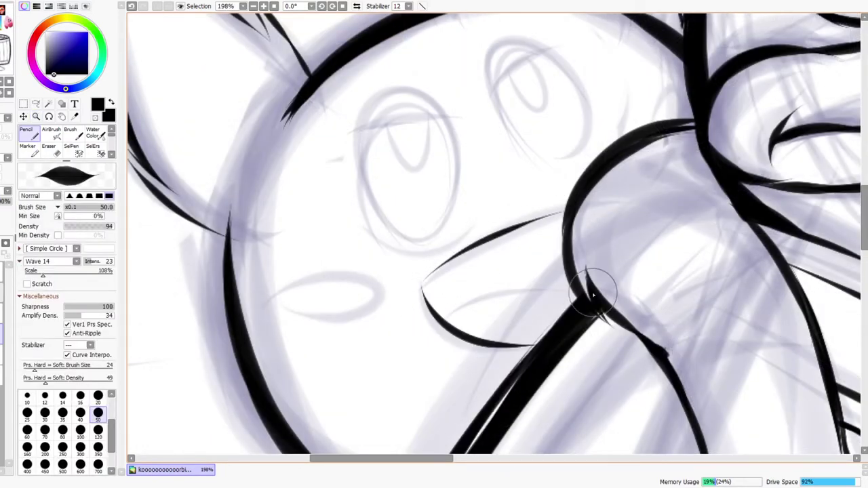
{"action": "left_click_drag", "start_coordinate": [451, 317], "coordinate": [566, 297]}
Ink the oval blush marks on both of the cat-eared character's cheeks
{"action": "left_click_drag", "start_coordinate": [290, 305], "coordinate": [293, 311]}
{"action": "left_click_drag", "start_coordinate": [640, 131], "coordinate": [678, 120]}
{"action": "scroll", "coordinate": [524, 211], "scroll_direction": "up", "scroll_amount": 2}
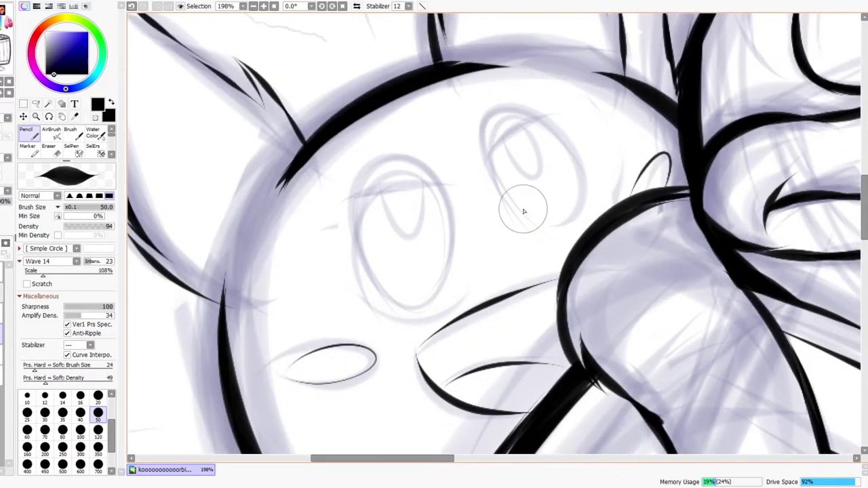
Ink the cat-eared character's slanted eyelids, plus the oval outline and inner highlight of the eye nearest the open cheek
{"action": "mouse_move", "coordinate": [342, 202]}
{"action": "left_mouse_down"}
{"action": "mouse_move", "coordinate": [441, 179]}
{"action": "mouse_move", "coordinate": [440, 165]}
{"action": "left_mouse_up"}
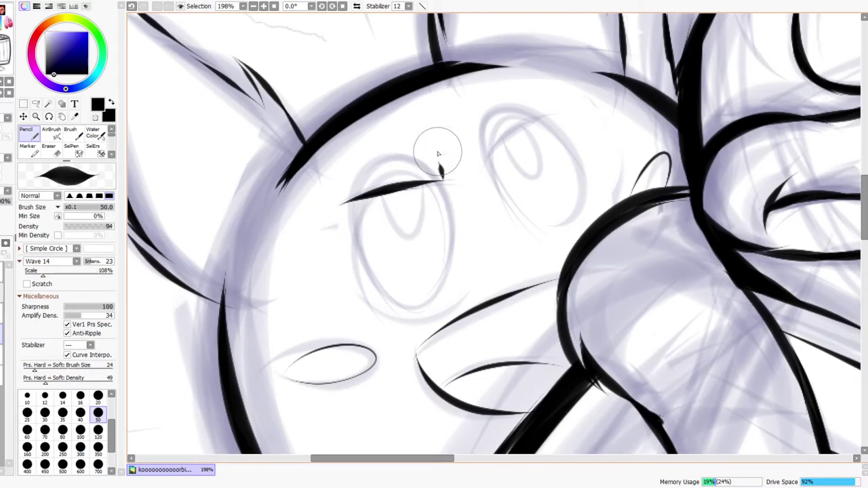
{"action": "mouse_move", "coordinate": [470, 140]}
{"action": "left_mouse_down"}
{"action": "mouse_move", "coordinate": [485, 165]}
{"action": "mouse_move", "coordinate": [571, 113]}
{"action": "left_mouse_up"}
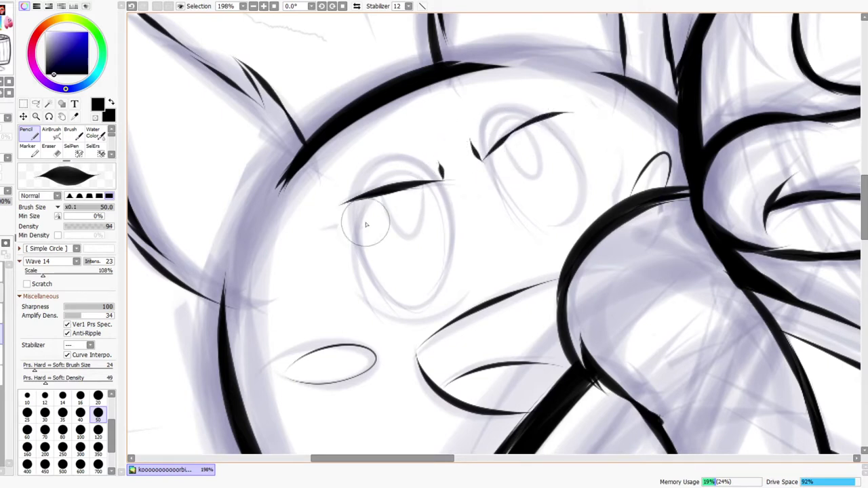
{"action": "mouse_move", "coordinate": [353, 209]}
{"action": "left_mouse_down"}
{"action": "mouse_move", "coordinate": [409, 298]}
{"action": "mouse_move", "coordinate": [445, 292]}
{"action": "left_mouse_up"}
{"action": "left_click_drag", "start_coordinate": [441, 182], "coordinate": [453, 273]}
{"action": "left_click_drag", "start_coordinate": [450, 204], "coordinate": [442, 295]}
{"action": "left_click_drag", "start_coordinate": [388, 194], "coordinate": [423, 190]}
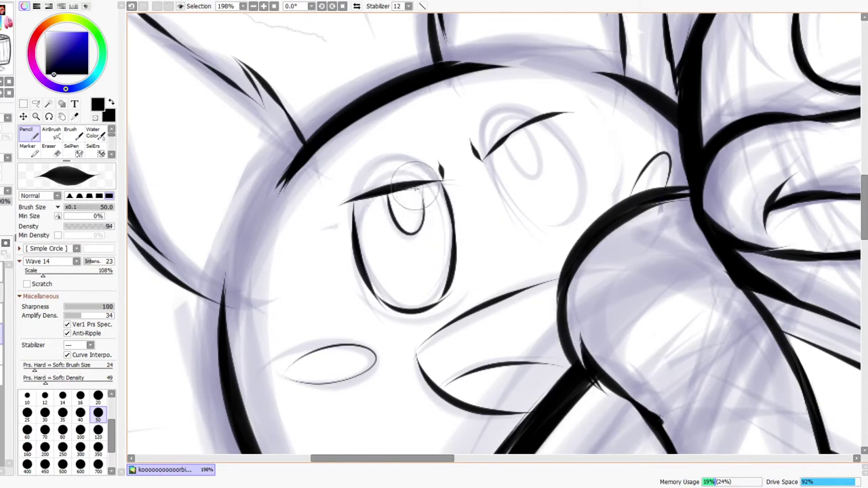
Ink the oval outline and inner highlight of the cat-eared character's eye nearest Dedede
{"action": "left_click_drag", "start_coordinate": [506, 142], "coordinate": [525, 131]}
{"action": "mouse_move", "coordinate": [483, 153]}
{"action": "left_mouse_down"}
{"action": "mouse_move", "coordinate": [512, 217]}
{"action": "mouse_move", "coordinate": [490, 169]}
{"action": "mouse_move", "coordinate": [572, 236]}
{"action": "left_mouse_up"}
{"action": "mouse_move", "coordinate": [539, 117]}
{"action": "left_mouse_down"}
{"action": "mouse_move", "coordinate": [589, 186]}
{"action": "mouse_move", "coordinate": [582, 229]}
{"action": "left_mouse_up"}
{"action": "key", "text": "ctrl+space"}
{"action": "mouse_move", "coordinate": [611, 183]}
{"action": "left_mouse_down"}
{"action": "mouse_move", "coordinate": [529, 298]}
{"action": "mouse_move", "coordinate": [535, 302]}
{"action": "left_mouse_up"}
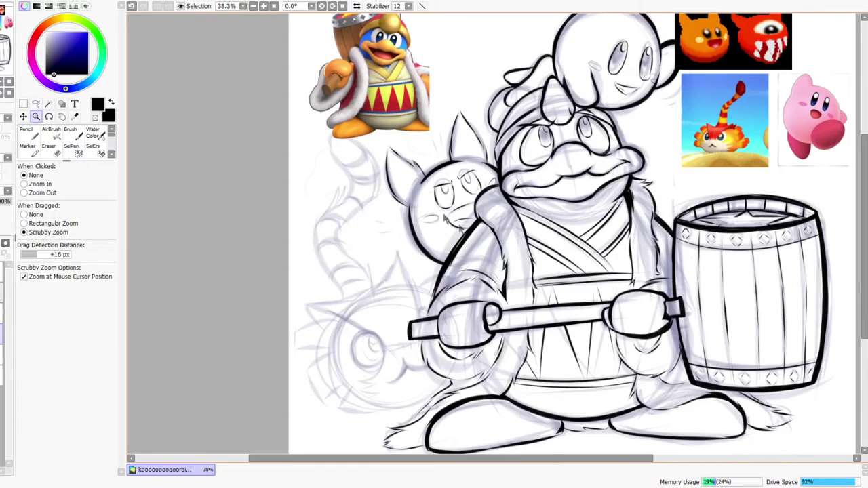
Hide the sketch, mirror the canvas view, and extend the cat-eared character's head outline below the outer ear
{"action": "left_click", "coordinate": [1, 354]}
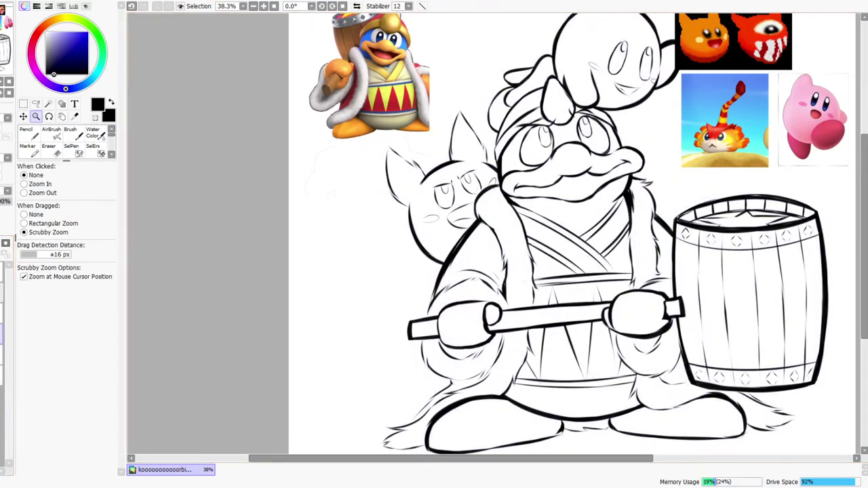
{"action": "left_click", "coordinate": [356, 6]}
{"action": "scroll", "coordinate": [525, 173], "scroll_direction": "up", "scroll_amount": 5}
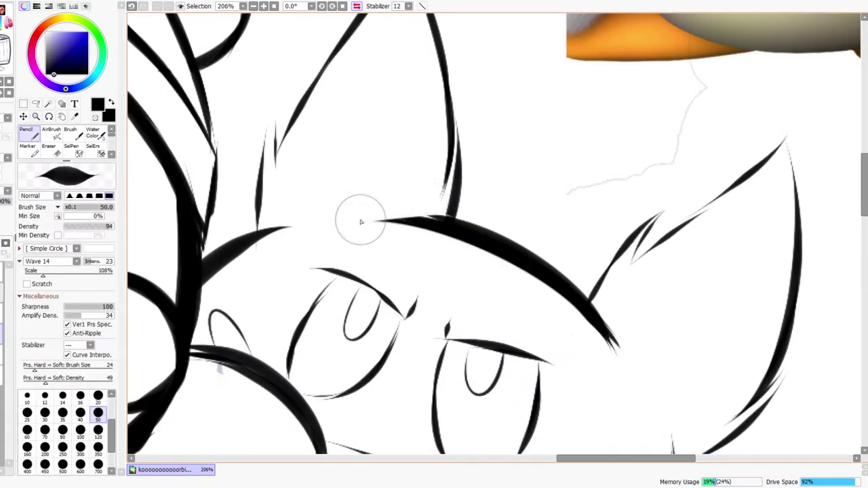
{"action": "left_click_drag", "start_coordinate": [587, 293], "coordinate": [630, 388]}
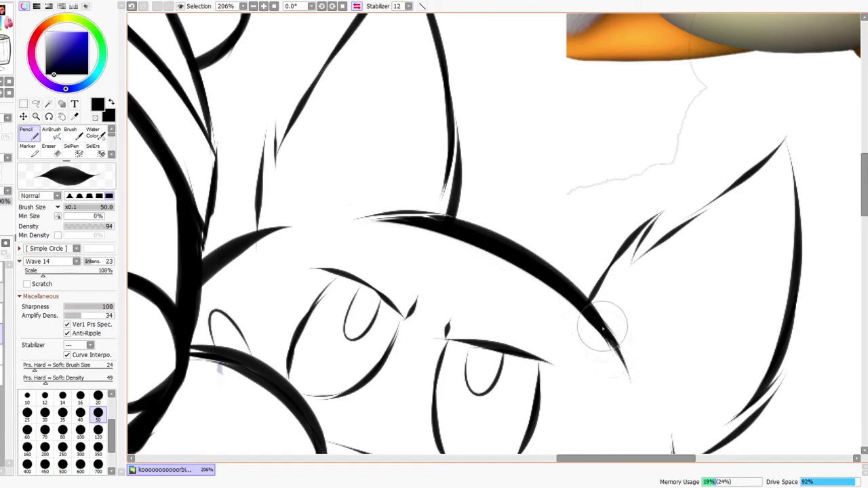
{"action": "key", "text": "ctrl+space"}
{"action": "left_click_drag", "start_coordinate": [634, 349], "coordinate": [625, 345]}
{"action": "left_click_drag", "start_coordinate": [638, 307], "coordinate": [645, 292]}
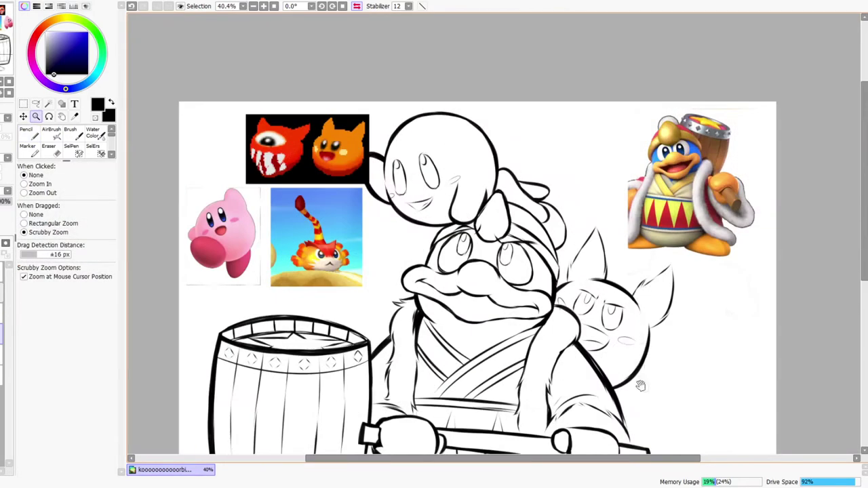
{"action": "left_click_drag", "start_coordinate": [641, 384], "coordinate": [621, 314]}
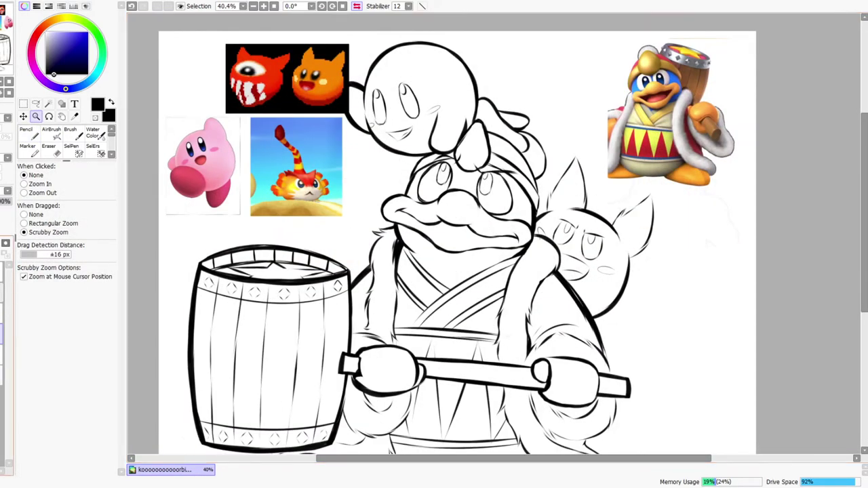
Show the sketch again and return the canvas view to its unmirrored orientation
{"action": "left_click", "coordinate": [1, 355]}
{"action": "left_click", "coordinate": [356, 6]}
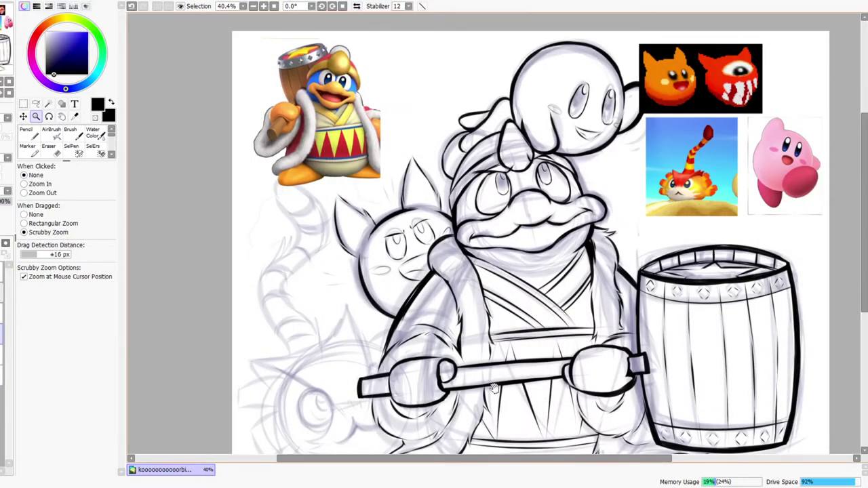
{"action": "left_click_drag", "start_coordinate": [495, 388], "coordinate": [491, 330]}
{"action": "left_click_drag", "start_coordinate": [370, 222], "coordinate": [372, 223]}
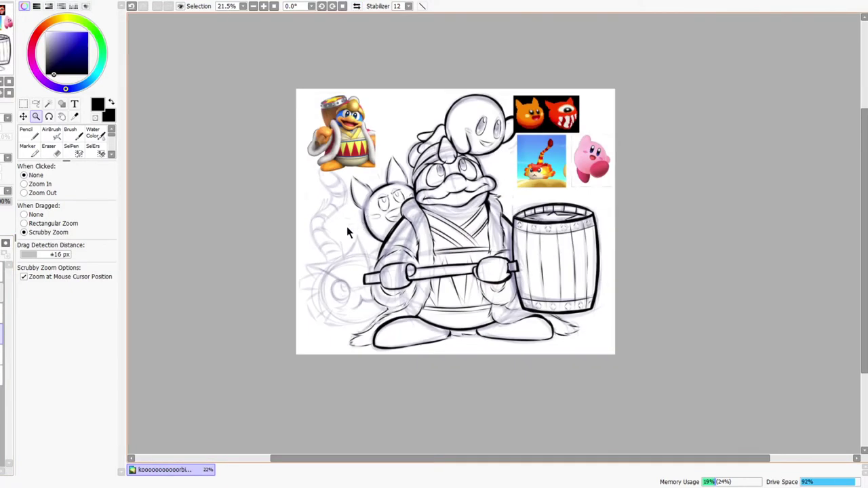
Ink the two pointed ears and the connecting head edge of the fiery cat companion beside the hammer handle
{"action": "scroll", "coordinate": [346, 231], "scroll_direction": "up", "scroll_amount": 4}
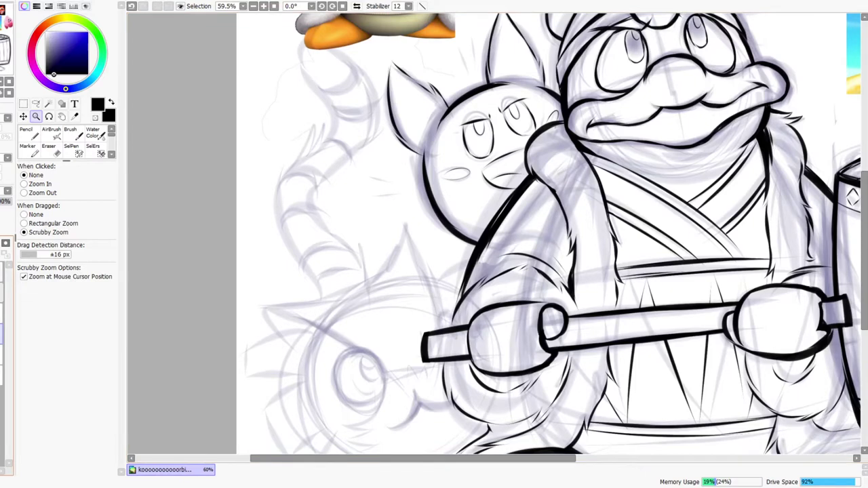
{"action": "scroll", "coordinate": [390, 261], "scroll_direction": "up", "scroll_amount": 2}
{"action": "key", "text": "n"}
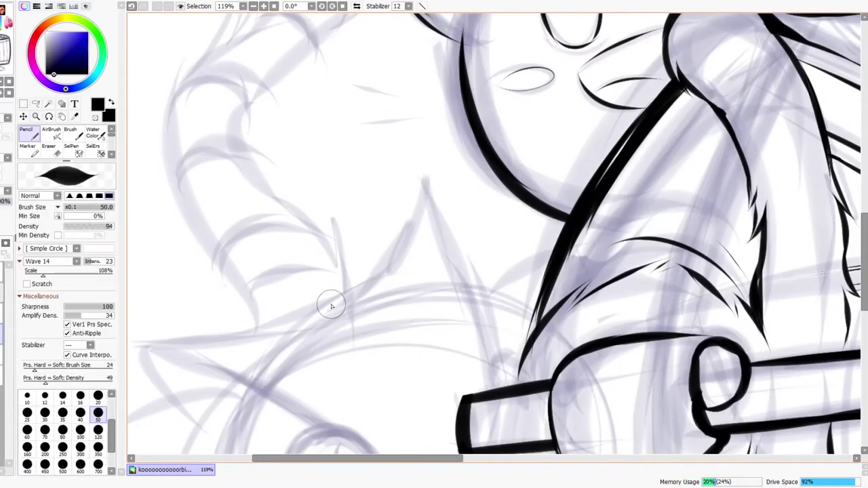
{"action": "mouse_move", "coordinate": [351, 291]}
{"action": "left_mouse_down"}
{"action": "mouse_move", "coordinate": [383, 273]}
{"action": "mouse_move", "coordinate": [372, 275]}
{"action": "mouse_move", "coordinate": [423, 177]}
{"action": "mouse_move", "coordinate": [482, 301]}
{"action": "left_mouse_up"}
{"action": "left_click_drag", "start_coordinate": [461, 246], "coordinate": [500, 363]}
{"action": "left_click_drag", "start_coordinate": [323, 345], "coordinate": [357, 255]}
{"action": "mouse_move", "coordinate": [198, 242]}
{"action": "left_mouse_down"}
{"action": "mouse_move", "coordinate": [326, 248]}
{"action": "mouse_move", "coordinate": [379, 288]}
{"action": "left_mouse_up"}
{"action": "left_click_drag", "start_coordinate": [292, 251], "coordinate": [461, 237]}
{"action": "left_click_drag", "start_coordinate": [275, 248], "coordinate": [415, 299]}
{"action": "scroll", "coordinate": [343, 27], "scroll_direction": "right", "scroll_amount": 3}
{"action": "scroll", "coordinate": [416, 72], "scroll_direction": "down", "scroll_amount": 1}
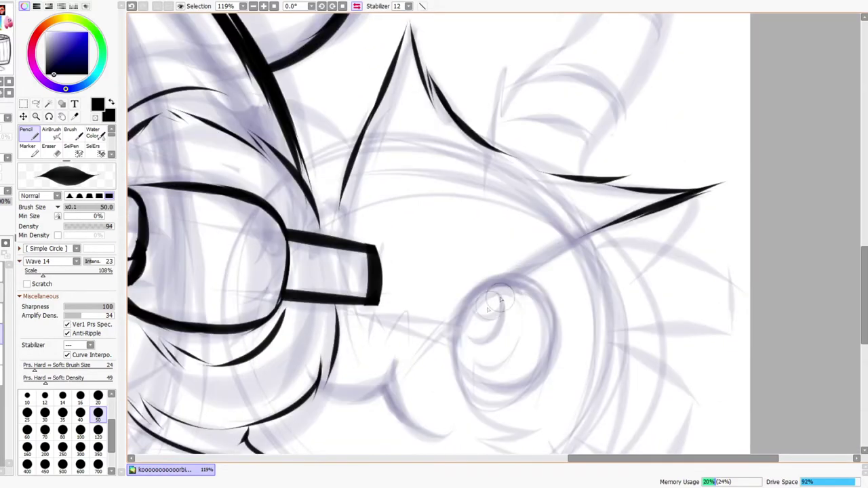
Ink the fiery cat's slanted brow line from the outer ear tip down across the top of its eye
{"action": "mouse_move", "coordinate": [444, 337]}
{"action": "left_mouse_down"}
{"action": "mouse_move", "coordinate": [525, 261]}
{"action": "mouse_move", "coordinate": [596, 233]}
{"action": "left_mouse_up"}
{"action": "left_click_drag", "start_coordinate": [505, 280], "coordinate": [641, 216]}
{"action": "key", "text": "ctrl+space"}
{"action": "scroll", "coordinate": [638, 200], "scroll_direction": "down", "scroll_amount": 1}
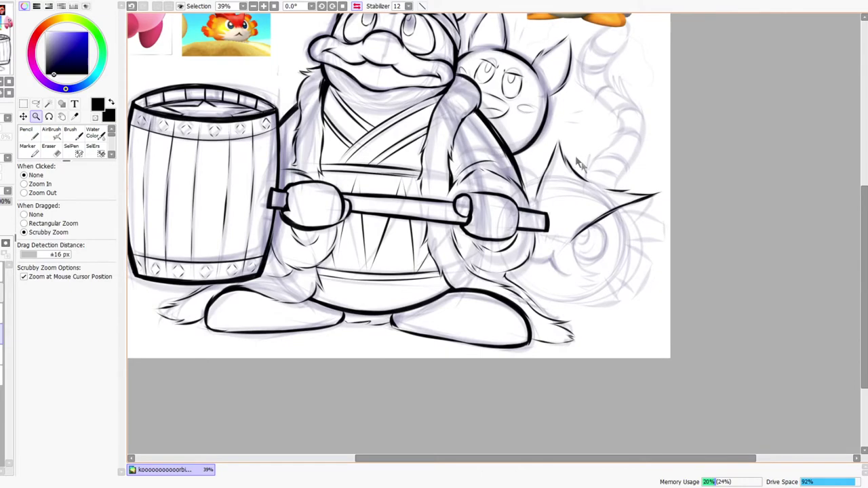
{"action": "left_click", "coordinate": [357, 7]}
{"action": "left_click_drag", "start_coordinate": [442, 183], "coordinate": [464, 171]}
{"action": "left_click_drag", "start_coordinate": [454, 204], "coordinate": [468, 269]}
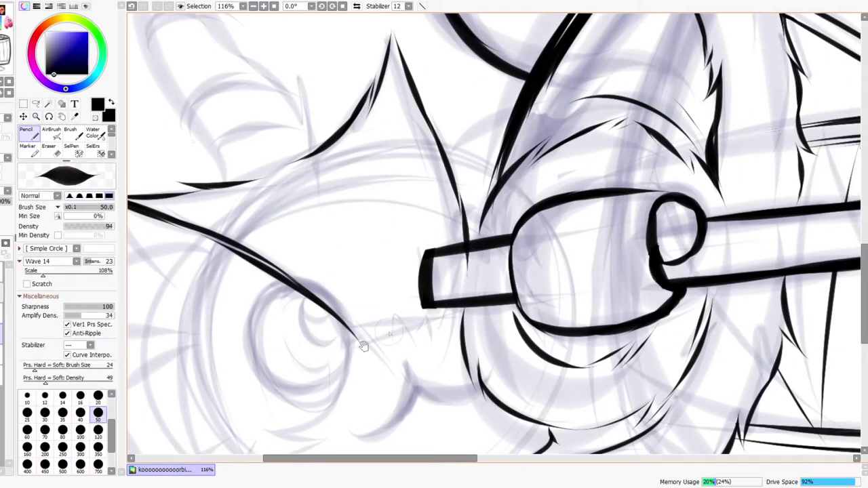
Ink the fiery cat's round eye outline and the curved highlights under the brow
{"action": "left_click_drag", "start_coordinate": [348, 320], "coordinate": [401, 245]}
{"action": "left_click_drag", "start_coordinate": [315, 229], "coordinate": [308, 293]}
{"action": "mouse_move", "coordinate": [334, 211]}
{"action": "left_mouse_down"}
{"action": "mouse_move", "coordinate": [304, 264]}
{"action": "mouse_move", "coordinate": [317, 296]}
{"action": "mouse_move", "coordinate": [360, 312]}
{"action": "left_mouse_up"}
{"action": "left_click_drag", "start_coordinate": [306, 276], "coordinate": [394, 301]}
{"action": "left_click_drag", "start_coordinate": [315, 300], "coordinate": [393, 308]}
{"action": "mouse_move", "coordinate": [356, 226]}
{"action": "left_mouse_down"}
{"action": "mouse_move", "coordinate": [386, 232]}
{"action": "mouse_move", "coordinate": [362, 226]}
{"action": "mouse_move", "coordinate": [371, 246]}
{"action": "mouse_move", "coordinate": [383, 223]}
{"action": "left_mouse_up"}
Ink the short fur strokes between the fiery cat's eye and the end of the hammer handle
{"action": "key", "text": "ctrl+space"}
{"action": "mouse_move", "coordinate": [458, 232]}
{"action": "left_mouse_down"}
{"action": "mouse_move", "coordinate": [463, 242]}
{"action": "mouse_move", "coordinate": [425, 242]}
{"action": "mouse_move", "coordinate": [432, 289]}
{"action": "mouse_move", "coordinate": [433, 228]}
{"action": "left_mouse_up"}
{"action": "mouse_move", "coordinate": [433, 224]}
{"action": "left_mouse_down"}
{"action": "mouse_move", "coordinate": [450, 273]}
{"action": "mouse_move", "coordinate": [448, 226]}
{"action": "left_mouse_up"}
{"action": "mouse_move", "coordinate": [449, 220]}
{"action": "left_mouse_down"}
{"action": "mouse_move", "coordinate": [474, 278]}
{"action": "mouse_move", "coordinate": [478, 230]}
{"action": "left_mouse_up"}
{"action": "mouse_move", "coordinate": [501, 272]}
{"action": "left_mouse_down"}
{"action": "mouse_move", "coordinate": [520, 204]}
{"action": "mouse_move", "coordinate": [515, 224]}
{"action": "left_mouse_up"}
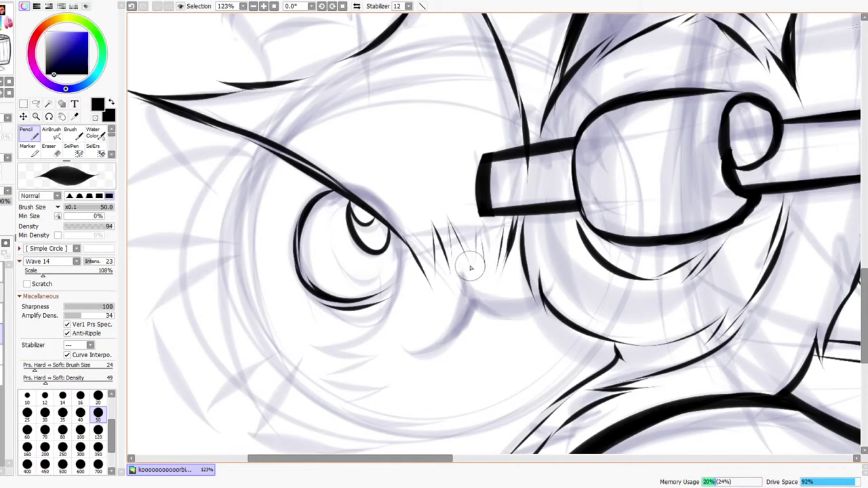
Ink the fiery cat's curved two-part mouth and erase the overlap where it meets Dedede's sleeve
{"action": "mouse_move", "coordinate": [403, 348]}
{"action": "left_mouse_down"}
{"action": "mouse_move", "coordinate": [465, 287]}
{"action": "mouse_move", "coordinate": [491, 312]}
{"action": "mouse_move", "coordinate": [529, 280]}
{"action": "left_mouse_up"}
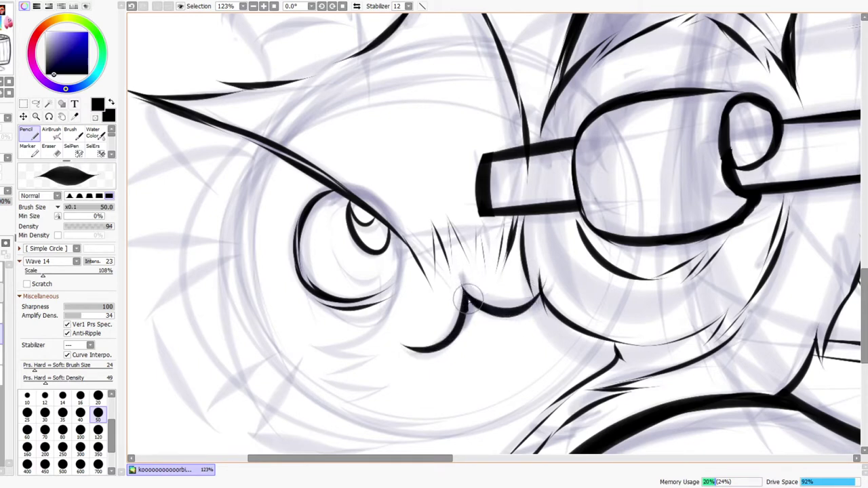
{"action": "key", "text": "e"}
{"action": "left_click_drag", "start_coordinate": [526, 271], "coordinate": [535, 278]}
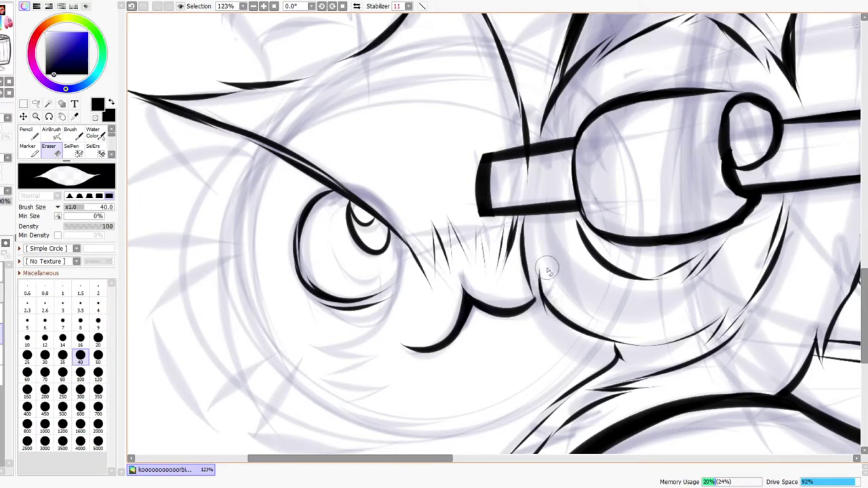
{"action": "key", "text": "ctrl+space"}
{"action": "left_click_drag", "start_coordinate": [575, 253], "coordinate": [569, 235]}
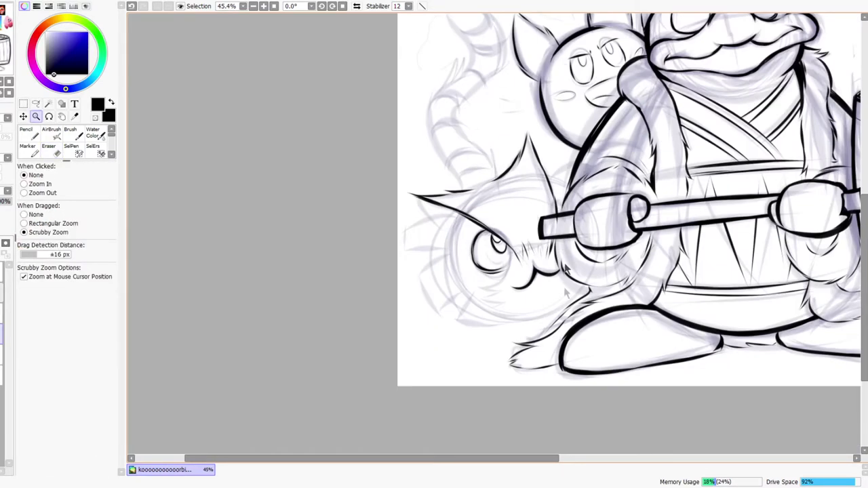
{"action": "left_click_drag", "start_coordinate": [567, 374], "coordinate": [512, 404]}
{"action": "left_click_drag", "start_coordinate": [584, 284], "coordinate": [564, 291]}
{"action": "left_click_drag", "start_coordinate": [662, 199], "coordinate": [691, 183]}
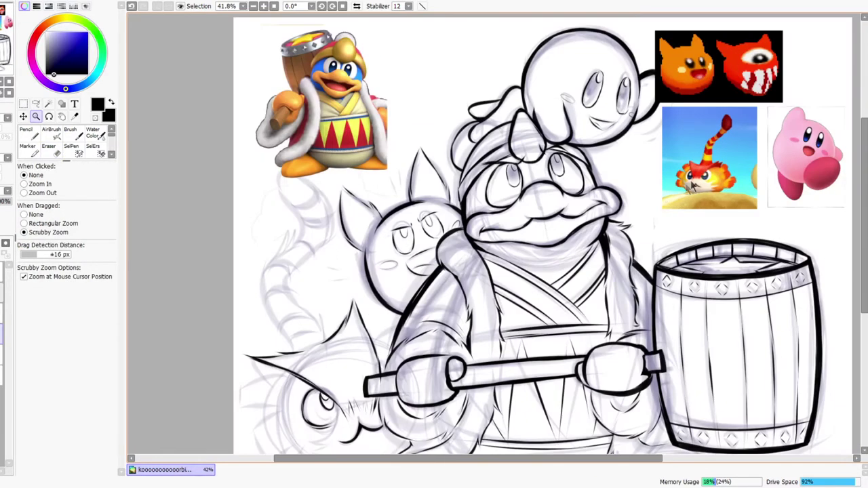
{"action": "left_click_drag", "start_coordinate": [575, 358], "coordinate": [617, 245]}
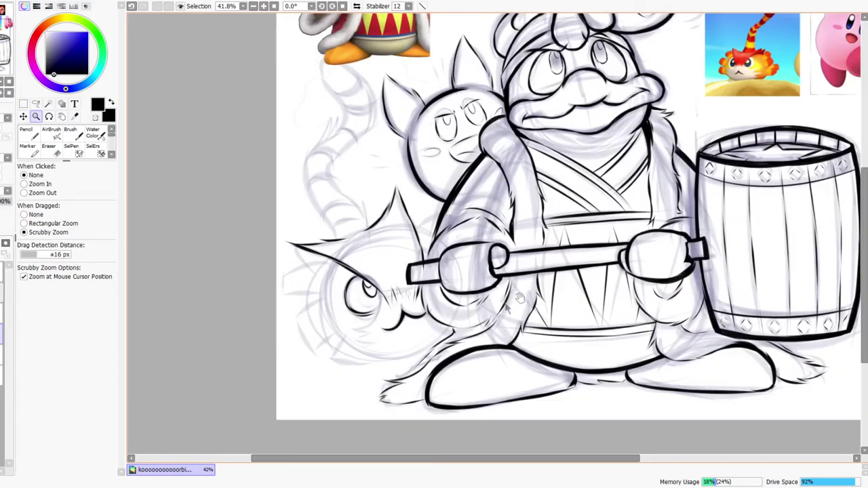
Ink the fiery cat's lower face curve from the outer cheek across to Dedede's robe
{"action": "left_click_drag", "start_coordinate": [368, 339], "coordinate": [394, 331]}
{"action": "left_click_drag", "start_coordinate": [304, 314], "coordinate": [365, 358]}
{"action": "left_click_drag", "start_coordinate": [312, 331], "coordinate": [448, 352]}
{"action": "left_click_drag", "start_coordinate": [364, 357], "coordinate": [504, 318]}
{"action": "key", "text": "e"}
{"action": "key", "text": "n"}
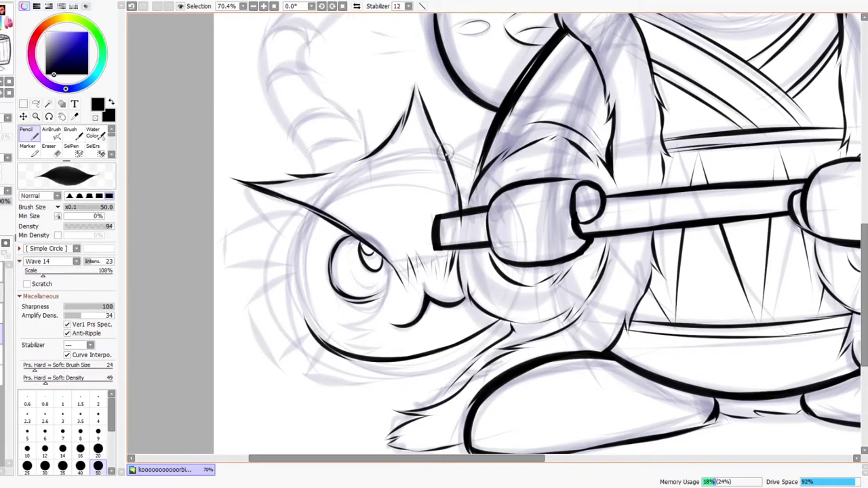
Ink the short fur curve between the fiery cat's inner ear and Dedede's sleeve, plus the outer ear's lower edge
{"action": "left_click_drag", "start_coordinate": [453, 154], "coordinate": [499, 144]}
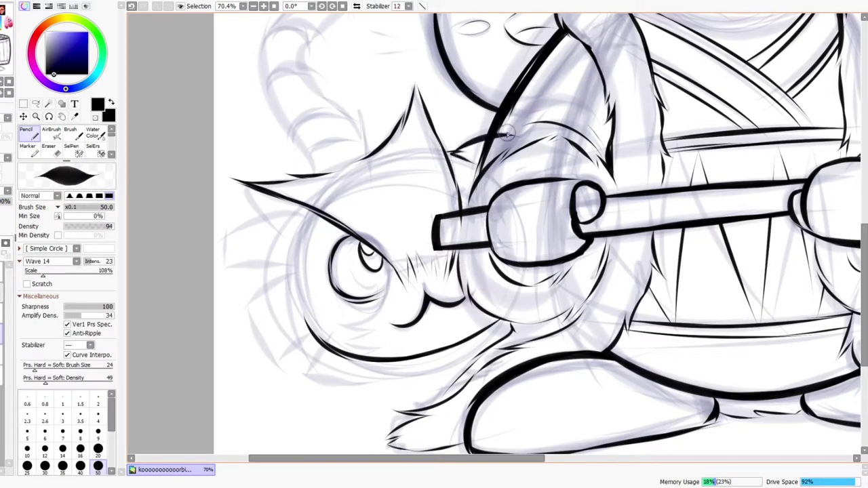
{"action": "key", "text": "e"}
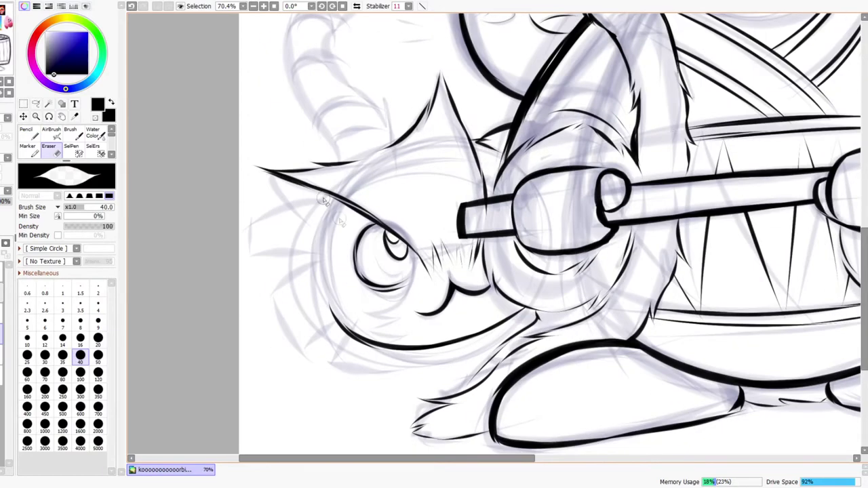
{"action": "left_click", "coordinate": [358, 7]}
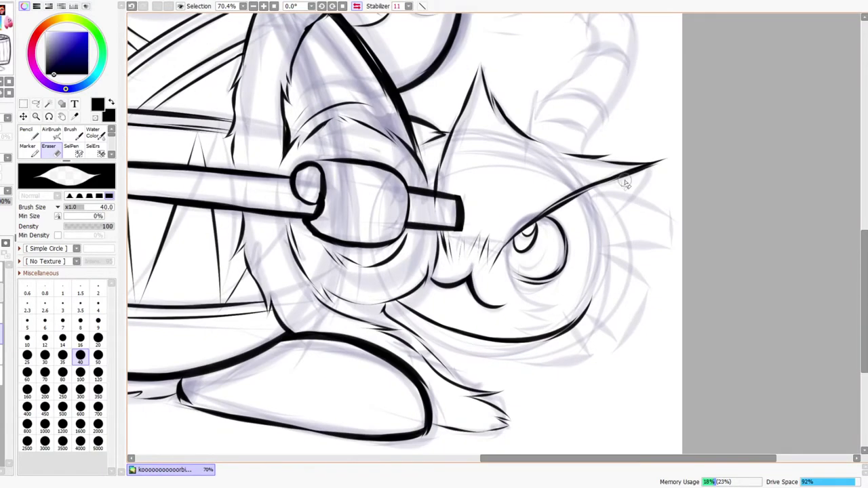
{"action": "key", "text": "n"}
{"action": "key", "text": "ctrl+z"}
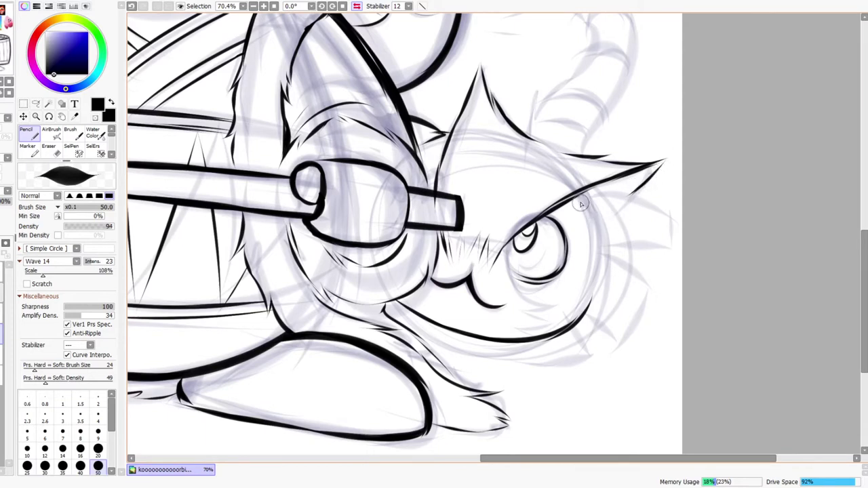
Ink the pointed fur tufts along the fiery cat's outer cheek and clean up their tips
{"action": "left_click_drag", "start_coordinate": [581, 197], "coordinate": [655, 217]}
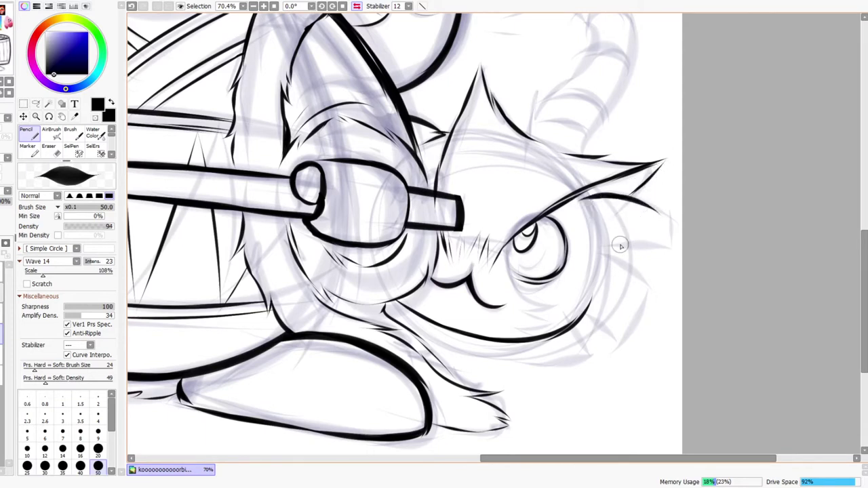
{"action": "left_click_drag", "start_coordinate": [601, 247], "coordinate": [674, 242]}
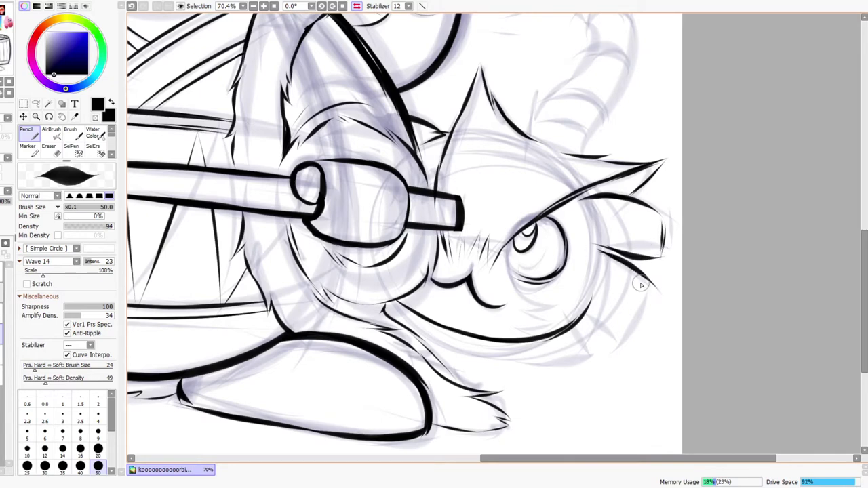
{"action": "key", "text": "h"}
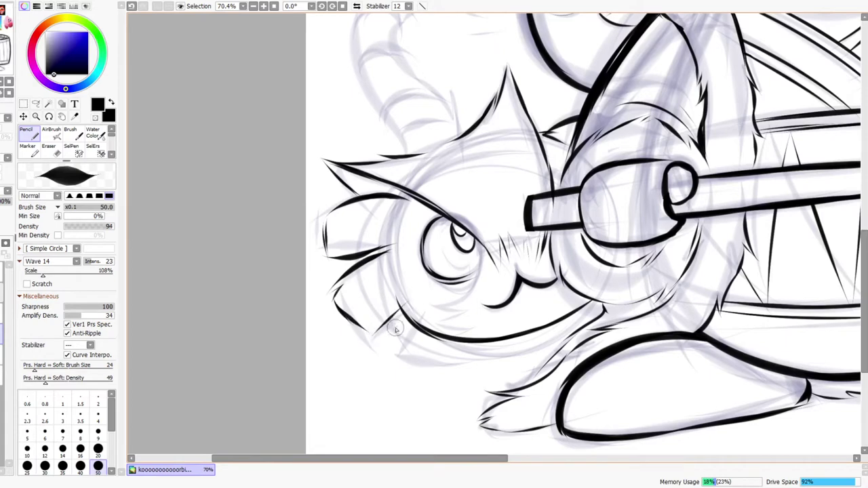
{"action": "key", "text": "e"}
{"action": "key", "text": "n"}
{"action": "key", "text": "e"}
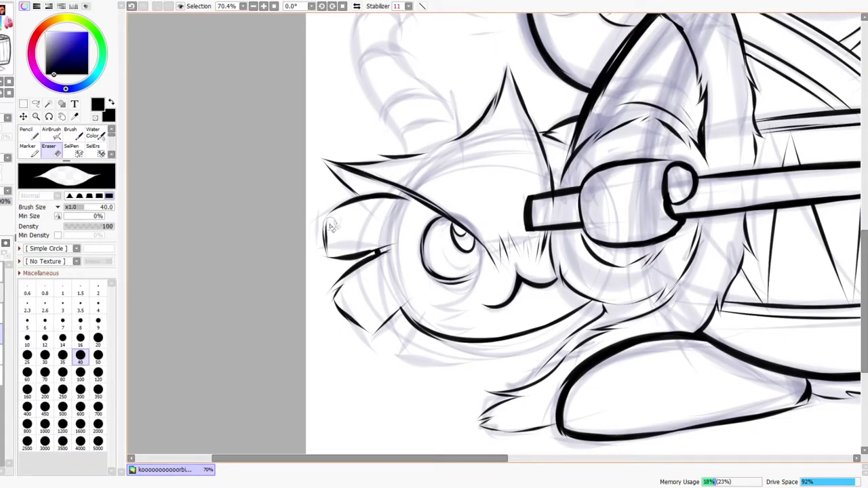
{"action": "key", "text": "n"}
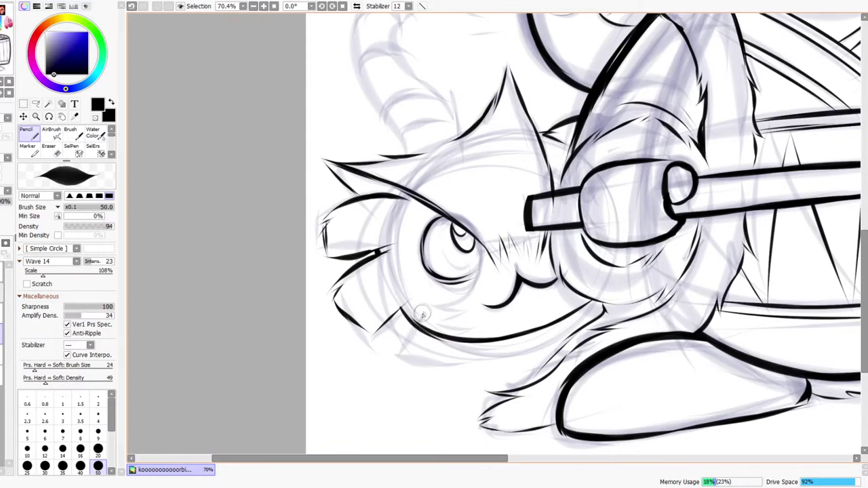
Ink the fur tuft below the fiery cat's jaw and erase the jaw line running through it
{"action": "left_click_drag", "start_coordinate": [400, 353], "coordinate": [419, 317]}
{"action": "left_click_drag", "start_coordinate": [403, 352], "coordinate": [460, 356]}
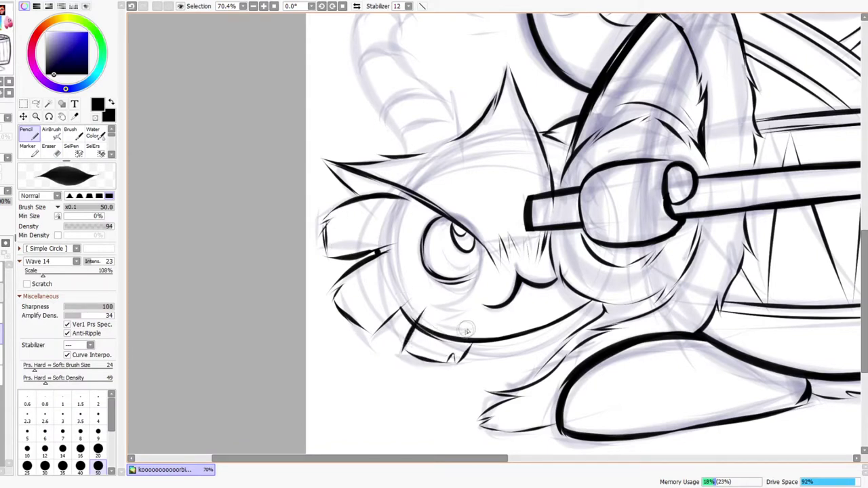
{"action": "key", "text": "e"}
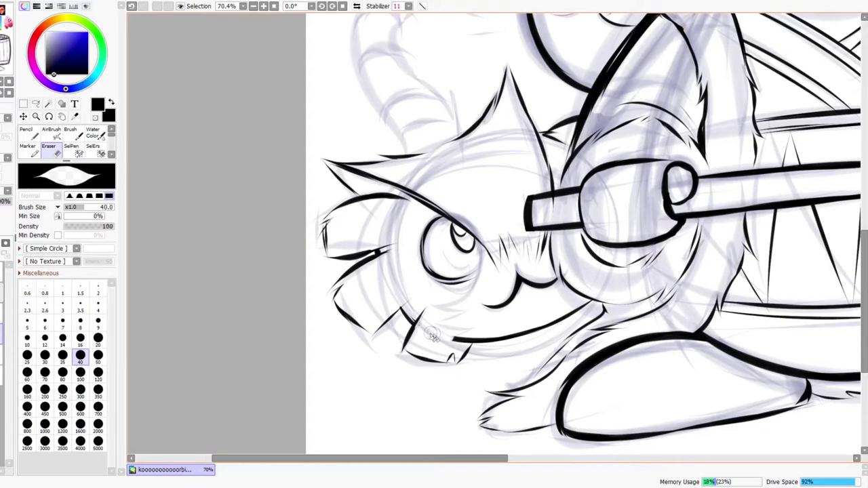
Ink the curve beneath the fiery cat's eye and the small fur strokes along its lower cheek
{"action": "key", "text": "ctrl+space"}
{"action": "mouse_move", "coordinate": [498, 312]}
{"action": "left_mouse_down"}
{"action": "mouse_move", "coordinate": [510, 269]}
{"action": "mouse_move", "coordinate": [427, 304]}
{"action": "mouse_move", "coordinate": [461, 309]}
{"action": "mouse_move", "coordinate": [494, 338]}
{"action": "left_mouse_up"}
{"action": "key", "text": "n"}
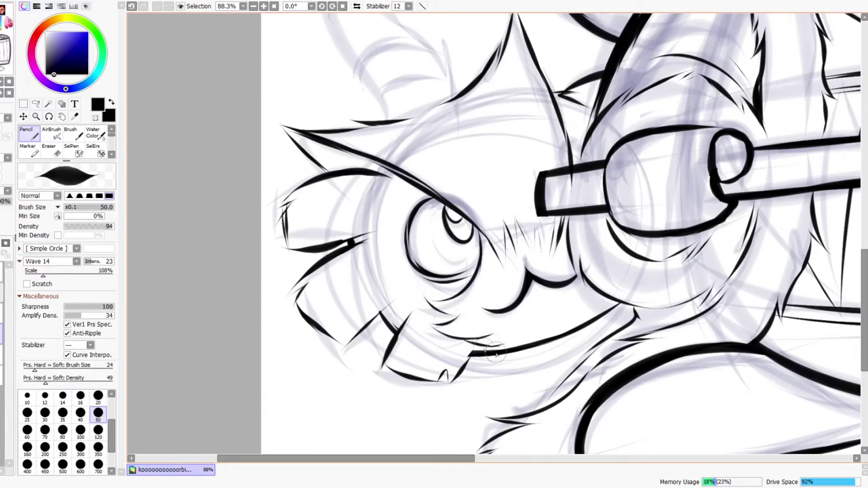
Ink the inner edge of the fiery cat's lower tail, with jagged fur tufts down to the head
{"action": "key", "text": "z"}
{"action": "left_click_drag", "start_coordinate": [640, 263], "coordinate": [625, 297]}
{"action": "left_click_drag", "start_coordinate": [620, 160], "coordinate": [587, 203]}
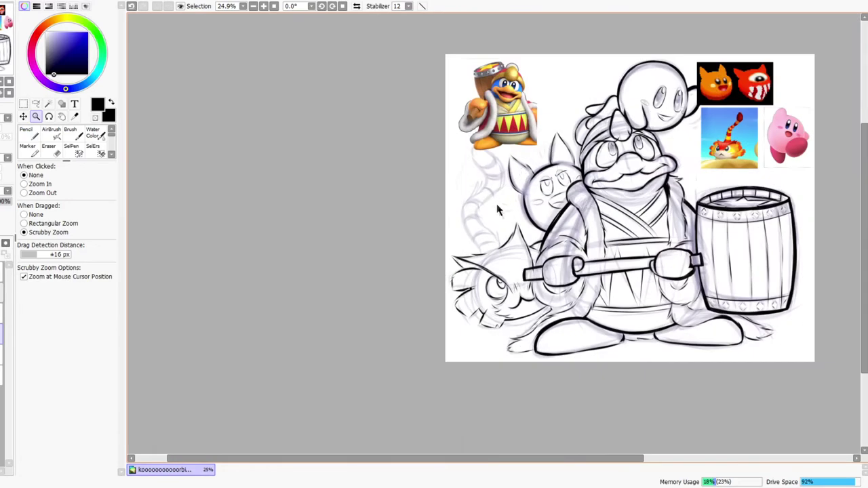
{"action": "scroll", "coordinate": [488, 213], "scroll_direction": "up", "scroll_amount": 2}
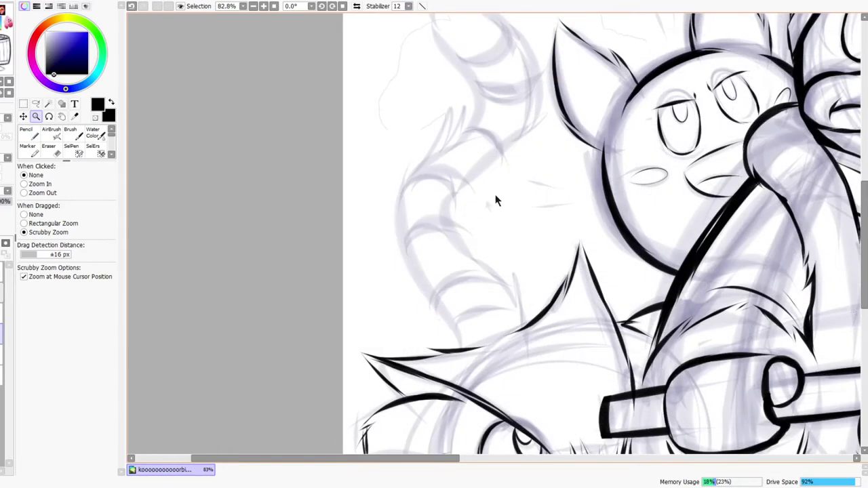
{"action": "key", "text": "n"}
{"action": "left_click_drag", "start_coordinate": [456, 177], "coordinate": [479, 271]}
{"action": "left_click_drag", "start_coordinate": [466, 234], "coordinate": [522, 293]}
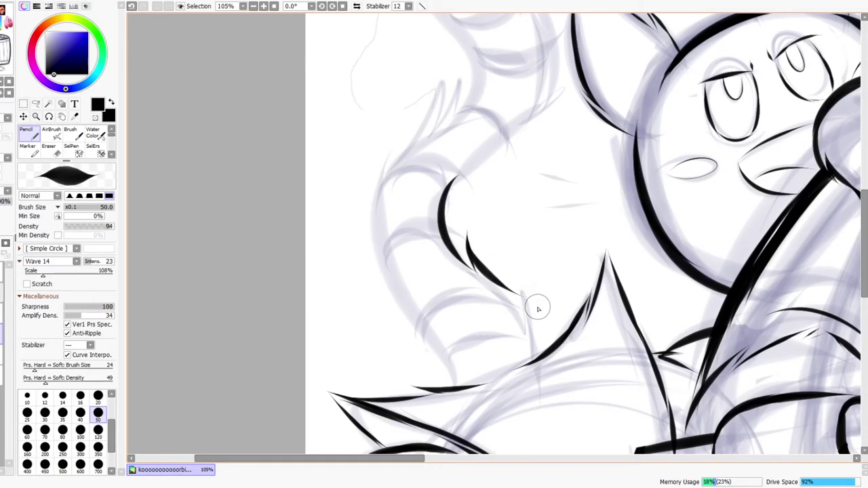
{"action": "key", "text": "ctrl+z"}
{"action": "left_click_drag", "start_coordinate": [468, 233], "coordinate": [523, 336]}
{"action": "key", "text": "ctrl+z"}
{"action": "left_click_drag", "start_coordinate": [471, 248], "coordinate": [520, 334]}
{"action": "left_click_drag", "start_coordinate": [527, 293], "coordinate": [520, 345]}
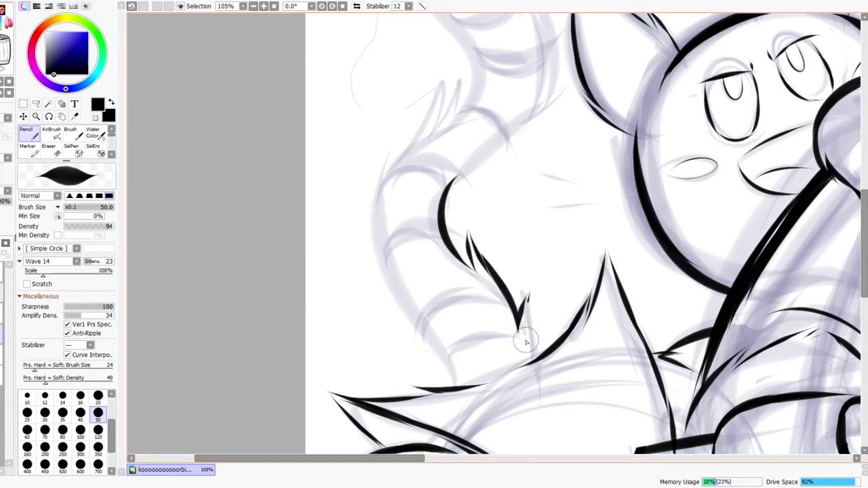
Ink the outer edge of the fiery cat's lower tail in two overlapping curves reaching its head
{"action": "left_click_drag", "start_coordinate": [386, 173], "coordinate": [455, 301]}
{"action": "key", "text": "ctrl+z"}
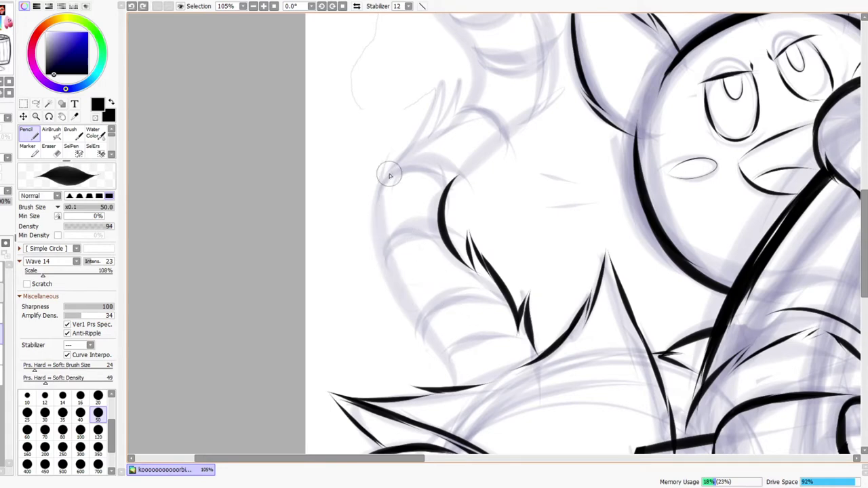
{"action": "left_click_drag", "start_coordinate": [387, 175], "coordinate": [459, 316]}
{"action": "left_click_drag", "start_coordinate": [398, 291], "coordinate": [465, 384]}
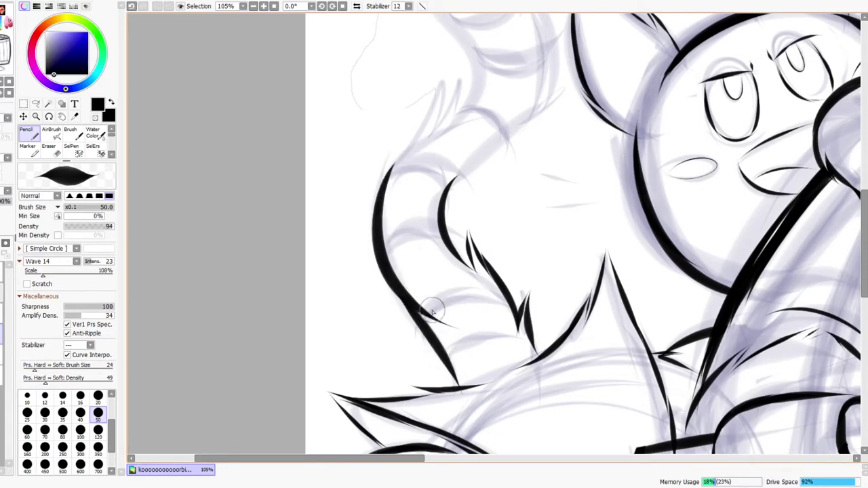
Erase the stray stroke ends along the lower tail's outer and inner edges, mirroring the canvas to check the shape
{"action": "key", "text": "e"}
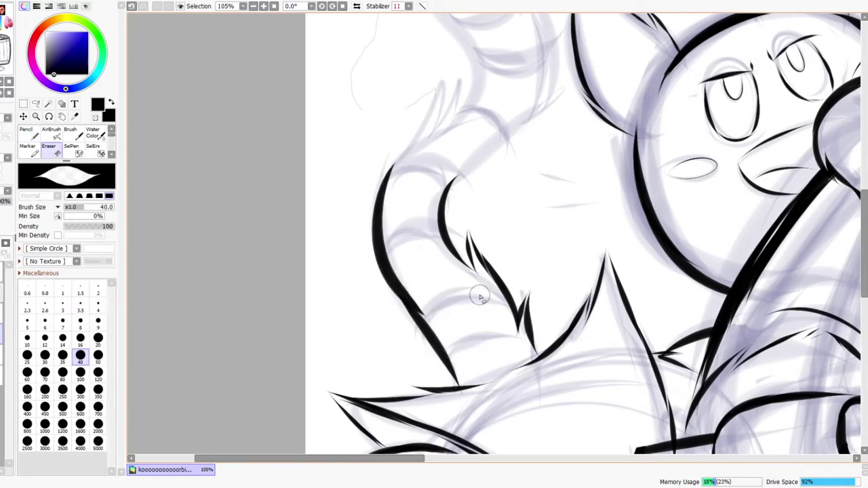
{"action": "key", "text": "z"}
{"action": "left_click_drag", "start_coordinate": [482, 298], "coordinate": [463, 305]}
{"action": "left_click", "coordinate": [357, 6]}
{"action": "left_click_drag", "start_coordinate": [530, 241], "coordinate": [558, 254]}
{"action": "mouse_move", "coordinate": [482, 381]}
{"action": "left_mouse_down"}
{"action": "mouse_move", "coordinate": [483, 388]}
{"action": "mouse_move", "coordinate": [520, 312]}
{"action": "mouse_move", "coordinate": [497, 356]}
{"action": "mouse_move", "coordinate": [529, 268]}
{"action": "mouse_move", "coordinate": [577, 207]}
{"action": "left_mouse_up"}
{"action": "key", "text": "n"}
{"action": "key", "text": "e"}
{"action": "left_click_drag", "start_coordinate": [480, 345], "coordinate": [491, 360]}
{"action": "left_click_drag", "start_coordinate": [574, 206], "coordinate": [491, 355]}
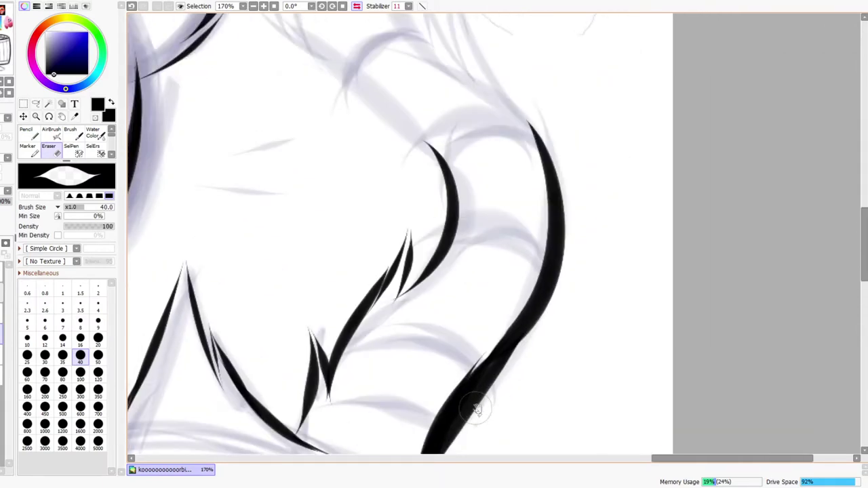
{"action": "left_click_drag", "start_coordinate": [477, 412], "coordinate": [517, 279]}
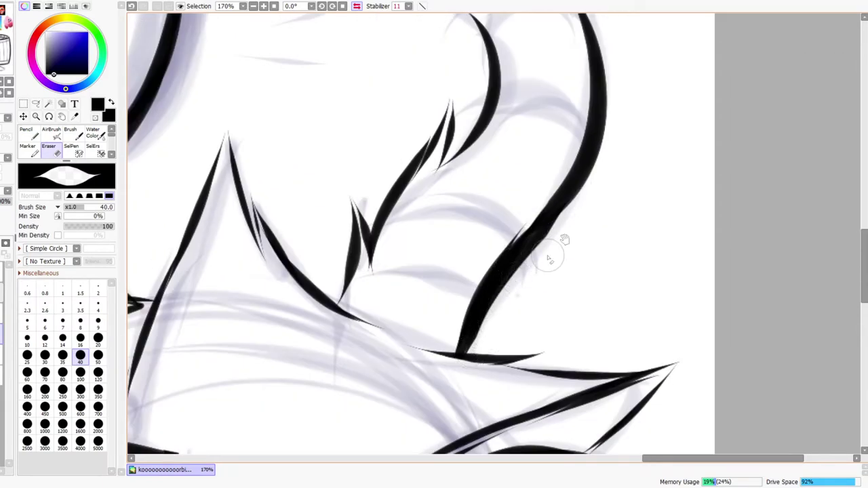
Restore the unmirrored view and ink the tail's middle section with pointed fur tufts on both sides
{"action": "left_click_drag", "start_coordinate": [576, 196], "coordinate": [573, 303]}
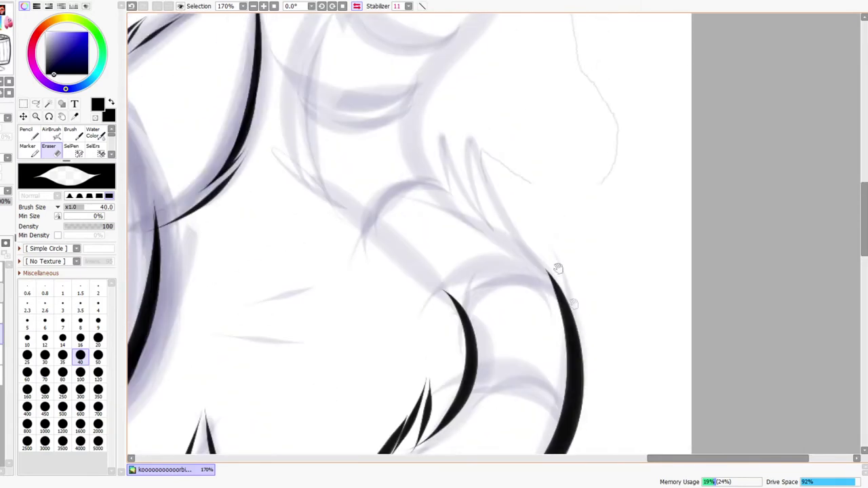
{"action": "left_click", "coordinate": [356, 6]}
{"action": "key", "text": "n"}
{"action": "left_click_drag", "start_coordinate": [427, 296], "coordinate": [510, 140]}
{"action": "key", "text": "ctrl+z"}
{"action": "mouse_move", "coordinate": [441, 268]}
{"action": "left_mouse_down"}
{"action": "mouse_move", "coordinate": [520, 136]}
{"action": "mouse_move", "coordinate": [487, 227]}
{"action": "mouse_move", "coordinate": [523, 217]}
{"action": "left_mouse_up"}
{"action": "mouse_move", "coordinate": [546, 298]}
{"action": "left_mouse_down"}
{"action": "mouse_move", "coordinate": [562, 271]}
{"action": "mouse_move", "coordinate": [726, 139]}
{"action": "mouse_move", "coordinate": [662, 192]}
{"action": "mouse_move", "coordinate": [606, 285]}
{"action": "mouse_move", "coordinate": [603, 322]}
{"action": "left_mouse_up"}
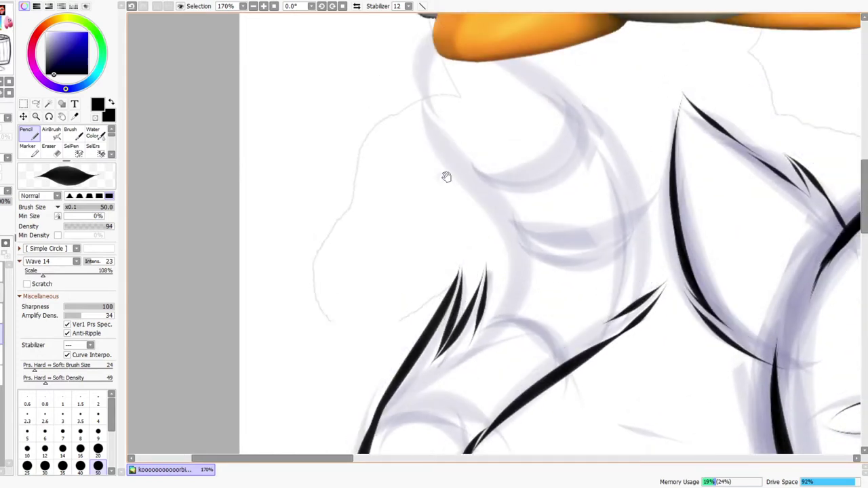
Ink the outer edge of the upper tail, curving from near the tip down to the middle fur tufts
{"action": "left_click_drag", "start_coordinate": [446, 177], "coordinate": [465, 248]}
{"action": "mouse_move", "coordinate": [441, 118]}
{"action": "left_mouse_down"}
{"action": "mouse_move", "coordinate": [519, 277]}
{"action": "mouse_move", "coordinate": [539, 296]}
{"action": "left_mouse_up"}
{"action": "left_click_drag", "start_coordinate": [544, 348], "coordinate": [526, 408]}
{"action": "key", "text": "ctrl+z"}
{"action": "mouse_move", "coordinate": [509, 285]}
{"action": "left_mouse_down"}
{"action": "mouse_move", "coordinate": [534, 345]}
{"action": "mouse_move", "coordinate": [506, 369]}
{"action": "mouse_move", "coordinate": [500, 415]}
{"action": "left_mouse_up"}
{"action": "key", "text": "ctrl+z"}
Hide the reference images and ink the pointed tail tip and the inner edge of the upper tail
{"action": "left_click", "coordinate": [2, 351]}
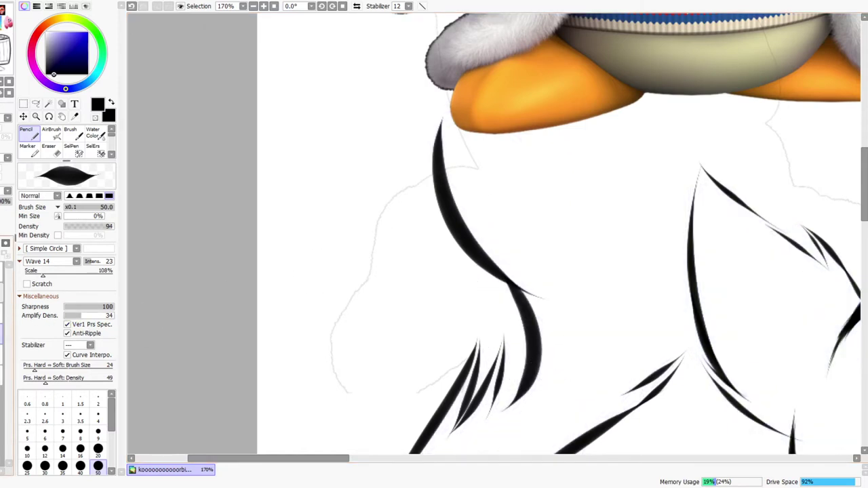
{"action": "left_click", "coordinate": [1, 351]}
{"action": "left_click", "coordinate": [1, 371]}
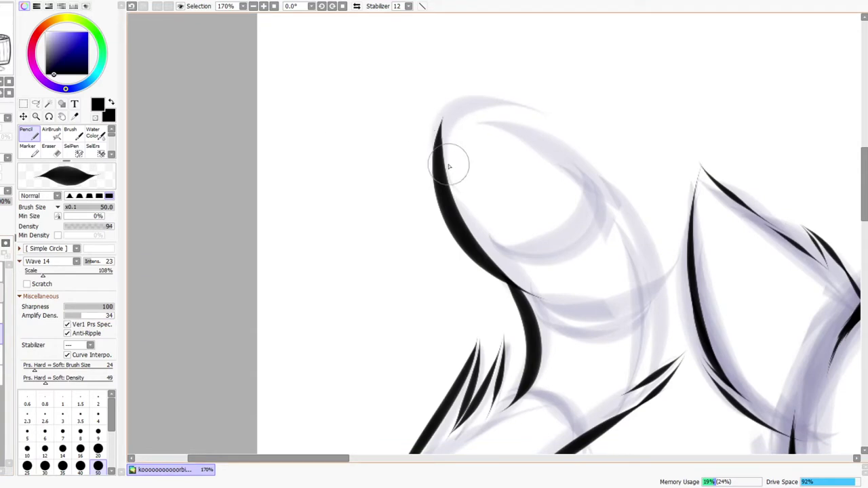
{"action": "left_click_drag", "start_coordinate": [453, 210], "coordinate": [478, 89]}
{"action": "left_click_drag", "start_coordinate": [454, 126], "coordinate": [523, 50]}
{"action": "mouse_move", "coordinate": [521, 54]}
{"action": "left_mouse_down"}
{"action": "mouse_move", "coordinate": [482, 109]}
{"action": "mouse_move", "coordinate": [533, 122]}
{"action": "mouse_move", "coordinate": [640, 280]}
{"action": "left_mouse_up"}
{"action": "left_click_drag", "start_coordinate": [663, 247], "coordinate": [643, 376]}
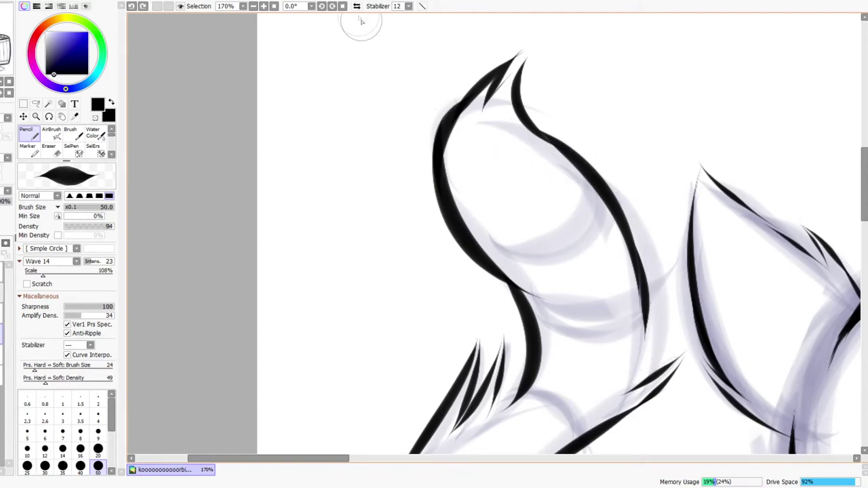
Ink the remaining fur edge beneath the tail tip with the canvas mirrored, and restore the normal view
{"action": "left_click", "coordinate": [356, 6]}
{"action": "left_click_drag", "start_coordinate": [341, 248], "coordinate": [334, 317]}
{"action": "key", "text": "ctrl+space"}
{"action": "left_click_drag", "start_coordinate": [436, 239], "coordinate": [395, 271]}
{"action": "left_click_drag", "start_coordinate": [534, 276], "coordinate": [527, 270]}
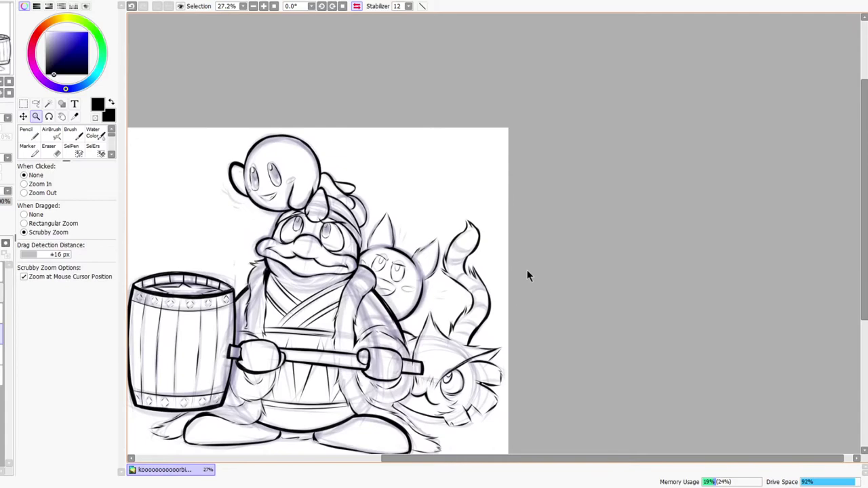
{"action": "left_click", "coordinate": [357, 6]}
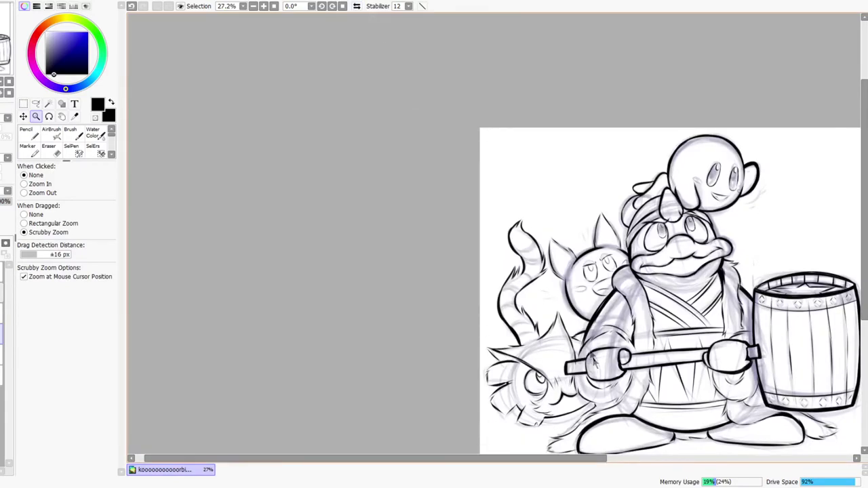
Ink the broken, fur-like stripe lines across the lower part of the fiery cat's tail
{"action": "left_click_drag", "start_coordinate": [644, 437], "coordinate": [598, 339]}
{"action": "left_click_drag", "start_coordinate": [434, 260], "coordinate": [468, 257]}
{"action": "key", "text": "n"}
{"action": "left_click_drag", "start_coordinate": [441, 298], "coordinate": [486, 274]}
{"action": "left_click_drag", "start_coordinate": [484, 275], "coordinate": [528, 282]}
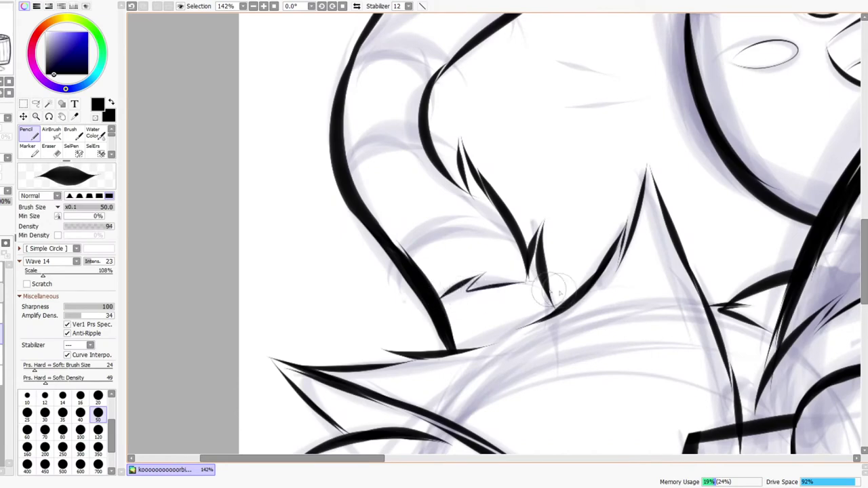
{"action": "mouse_move", "coordinate": [403, 249]}
{"action": "left_mouse_down"}
{"action": "mouse_move", "coordinate": [425, 236]}
{"action": "mouse_move", "coordinate": [478, 222]}
{"action": "left_mouse_up"}
{"action": "left_click_drag", "start_coordinate": [347, 161], "coordinate": [395, 130]}
Ink the remaining stripe lines across the middle and upper parts of the fiery cat's tail
{"action": "mouse_move", "coordinate": [394, 130]}
{"action": "left_mouse_down"}
{"action": "mouse_move", "coordinate": [384, 142]}
{"action": "mouse_move", "coordinate": [416, 143]}
{"action": "mouse_move", "coordinate": [397, 206]}
{"action": "left_mouse_up"}
{"action": "mouse_move", "coordinate": [345, 151]}
{"action": "left_mouse_down"}
{"action": "mouse_move", "coordinate": [410, 157]}
{"action": "mouse_move", "coordinate": [395, 149]}
{"action": "mouse_move", "coordinate": [419, 175]}
{"action": "left_mouse_up"}
{"action": "mouse_move", "coordinate": [428, 76]}
{"action": "left_mouse_down"}
{"action": "mouse_move", "coordinate": [490, 73]}
{"action": "mouse_move", "coordinate": [491, 110]}
{"action": "mouse_move", "coordinate": [438, 221]}
{"action": "left_mouse_up"}
{"action": "left_click_drag", "start_coordinate": [405, 91], "coordinate": [471, 131]}
{"action": "mouse_move", "coordinate": [445, 105]}
{"action": "left_mouse_down"}
{"action": "mouse_move", "coordinate": [462, 123]}
{"action": "mouse_move", "coordinate": [502, 115]}
{"action": "left_mouse_up"}
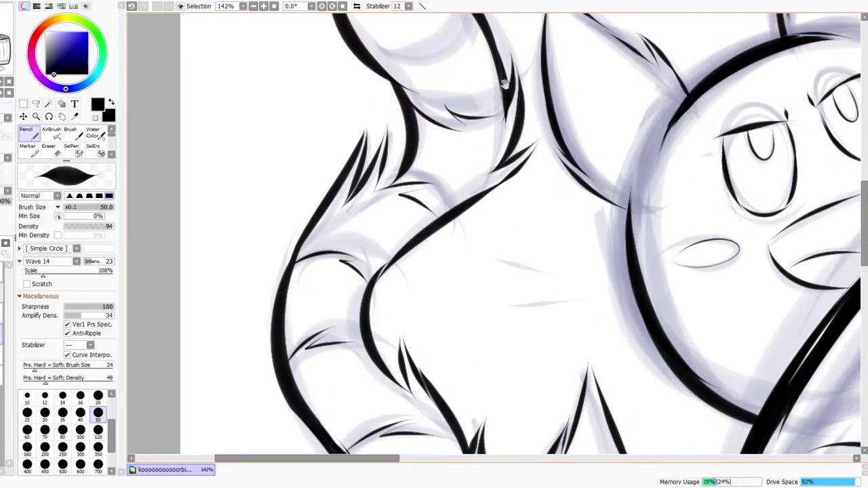
{"action": "left_click_drag", "start_coordinate": [505, 82], "coordinate": [514, 205]}
{"action": "left_click_drag", "start_coordinate": [485, 120], "coordinate": [521, 163]}
Hide the rough sketch and add short fur strokes inside the fiery cat's cheek tufts
{"action": "left_click_drag", "start_coordinate": [559, 206], "coordinate": [417, 313]}
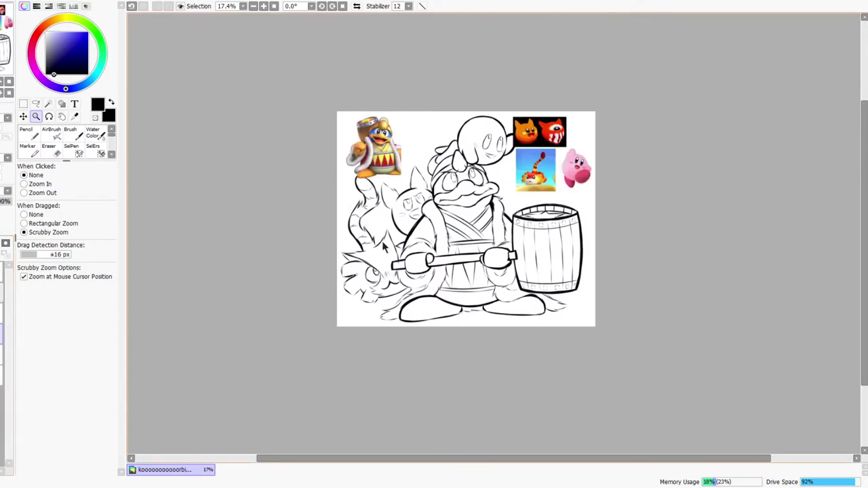
{"action": "scroll", "coordinate": [352, 270], "scroll_direction": "up", "scroll_amount": 5}
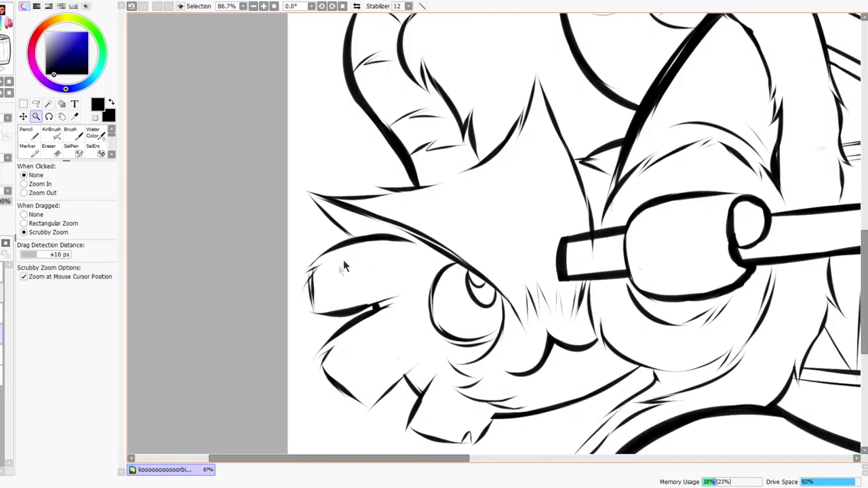
{"action": "left_click_drag", "start_coordinate": [346, 247], "coordinate": [333, 260]}
{"action": "mouse_move", "coordinate": [336, 265]}
{"action": "left_mouse_down"}
{"action": "mouse_move", "coordinate": [357, 263]}
{"action": "mouse_move", "coordinate": [338, 274]}
{"action": "left_mouse_up"}
{"action": "mouse_move", "coordinate": [338, 273]}
{"action": "left_mouse_down"}
{"action": "mouse_move", "coordinate": [362, 275]}
{"action": "mouse_move", "coordinate": [336, 289]}
{"action": "left_mouse_up"}
{"action": "left_click_drag", "start_coordinate": [335, 293], "coordinate": [358, 295]}
{"action": "mouse_move", "coordinate": [379, 334]}
{"action": "left_mouse_down"}
{"action": "mouse_move", "coordinate": [350, 327]}
{"action": "mouse_move", "coordinate": [377, 332]}
{"action": "mouse_move", "coordinate": [351, 354]}
{"action": "mouse_move", "coordinate": [384, 366]}
{"action": "left_mouse_up"}
{"action": "mouse_move", "coordinate": [433, 384]}
{"action": "left_mouse_down"}
{"action": "mouse_move", "coordinate": [435, 416]}
{"action": "mouse_move", "coordinate": [484, 415]}
{"action": "left_mouse_up"}
Remove the reference images from the canvas, leaving only the line art
{"action": "mouse_move", "coordinate": [429, 251]}
{"action": "left_mouse_down"}
{"action": "mouse_move", "coordinate": [387, 278]}
{"action": "mouse_move", "coordinate": [420, 290]}
{"action": "mouse_move", "coordinate": [388, 320]}
{"action": "mouse_move", "coordinate": [415, 312]}
{"action": "mouse_move", "coordinate": [386, 338]}
{"action": "mouse_move", "coordinate": [423, 339]}
{"action": "mouse_move", "coordinate": [396, 355]}
{"action": "mouse_move", "coordinate": [441, 366]}
{"action": "mouse_move", "coordinate": [423, 379]}
{"action": "mouse_move", "coordinate": [510, 387]}
{"action": "left_mouse_up"}
{"action": "key", "text": "ctrl+space"}
{"action": "left_click_drag", "start_coordinate": [539, 334], "coordinate": [478, 349]}
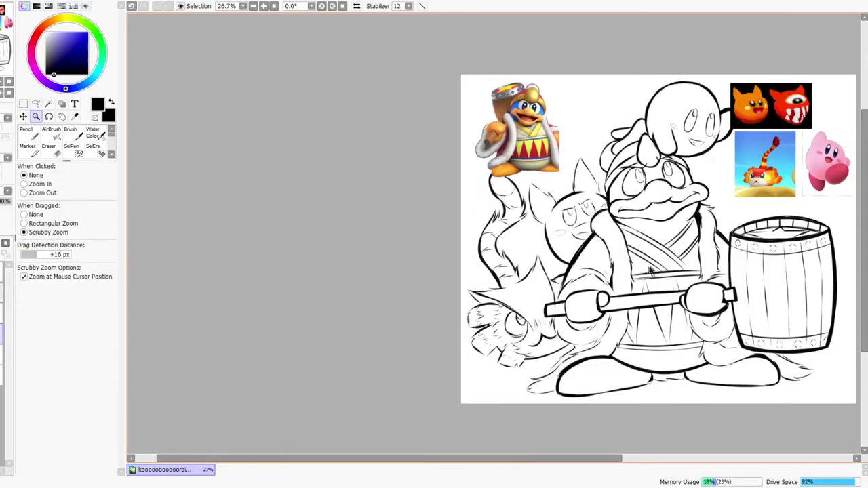
{"action": "left_click_drag", "start_coordinate": [716, 249], "coordinate": [678, 245]}
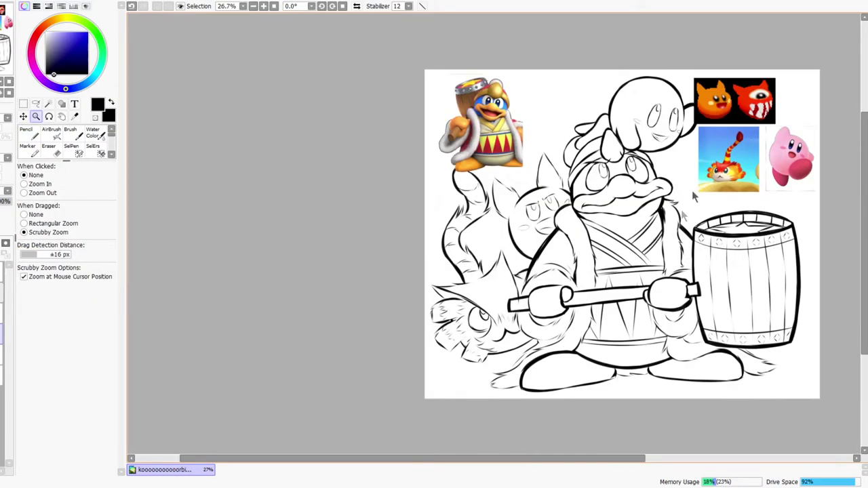
{"action": "left_click_drag", "start_coordinate": [727, 165], "coordinate": [798, 163]}
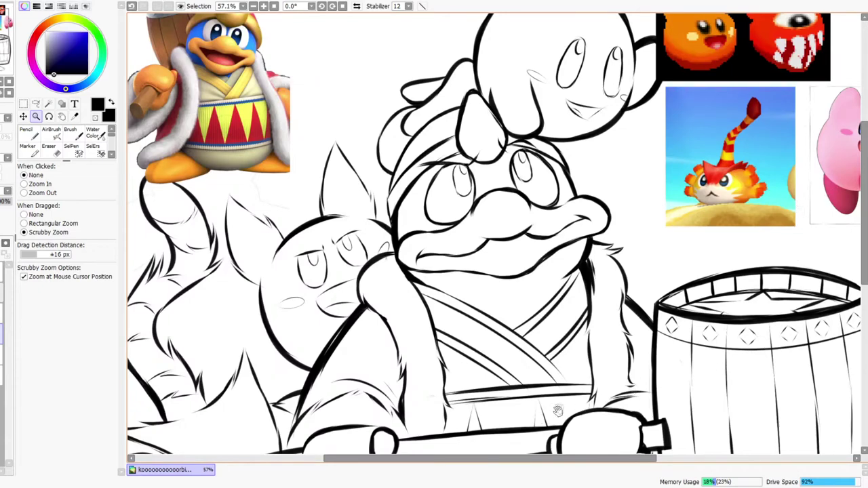
{"action": "scroll", "coordinate": [577, 329], "scroll_direction": "down", "scroll_amount": 4}
{"action": "scroll", "coordinate": [586, 336], "scroll_direction": "up", "scroll_amount": 1}
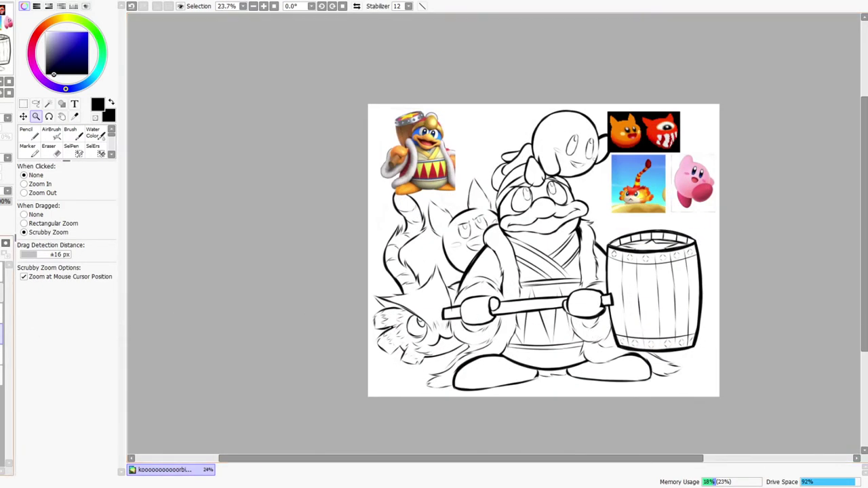
{"action": "key", "text": "Delete"}
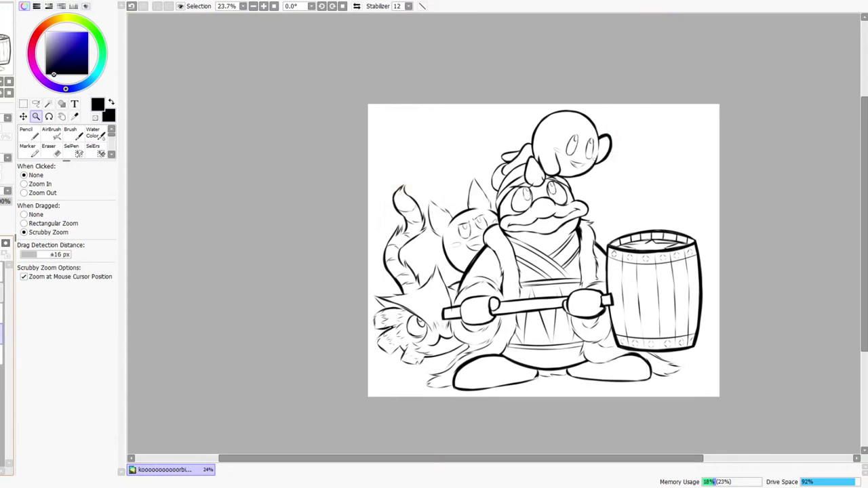
Select Kirby's body and limbs with the Magic Wand in Similar Colored Area mode
{"action": "scroll", "coordinate": [535, 181], "scroll_direction": "up", "scroll_amount": 2}
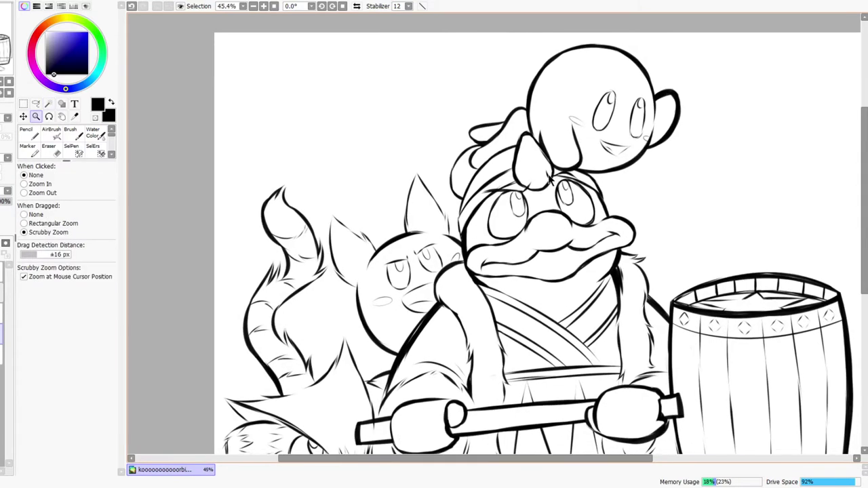
{"action": "key", "text": "w"}
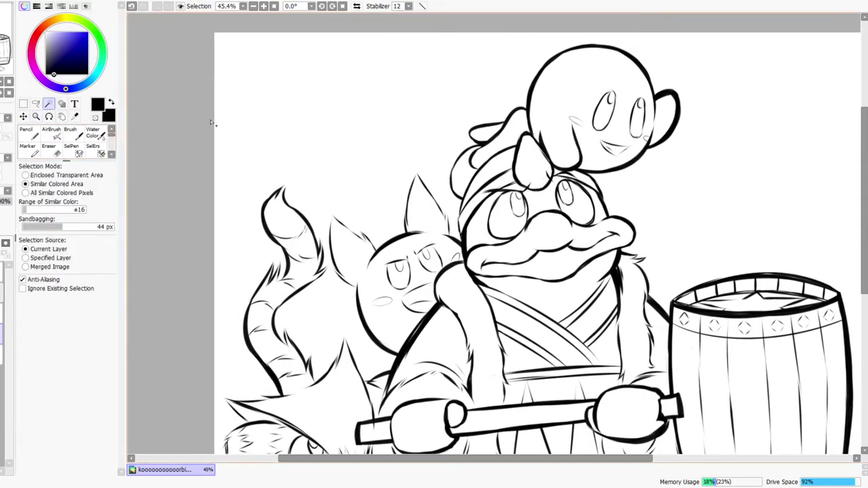
{"action": "left_click", "coordinate": [510, 140]}
{"action": "left_click", "coordinate": [639, 120]}
{"action": "left_click", "coordinate": [683, 108]}
{"action": "key", "text": "ctrl+z"}
{"action": "left_click", "coordinate": [617, 152]}
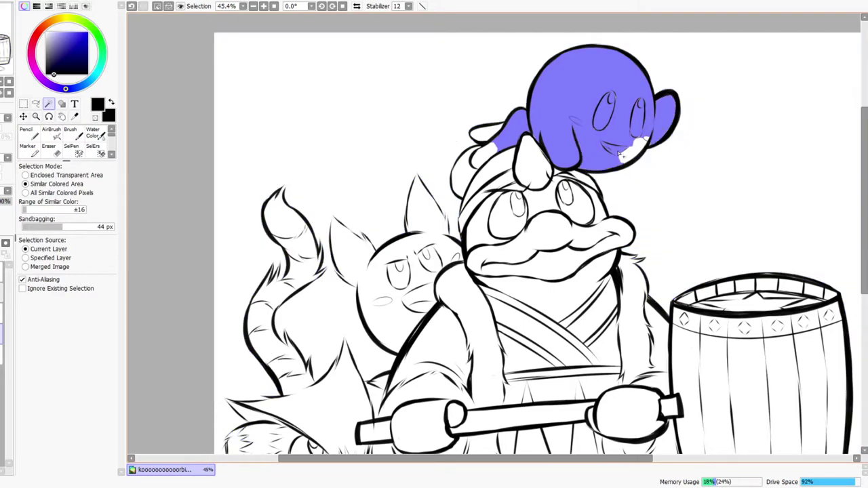
Add Dedede's brow, upper beak, one eye and lower beak to the selection in Enclosed Transparent Area mode
{"action": "left_click", "coordinate": [42, 175]}
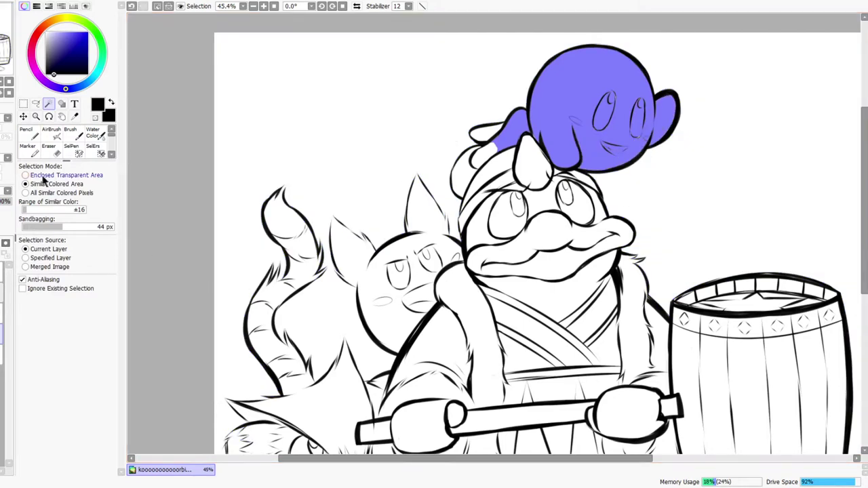
{"action": "left_click", "coordinate": [551, 200]}
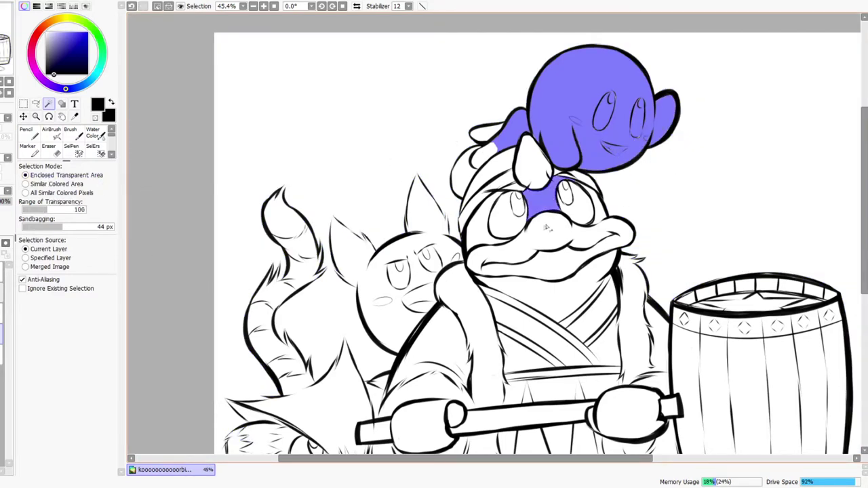
{"action": "left_click", "coordinate": [555, 219]}
{"action": "left_click", "coordinate": [520, 231]}
{"action": "left_click", "coordinate": [545, 265]}
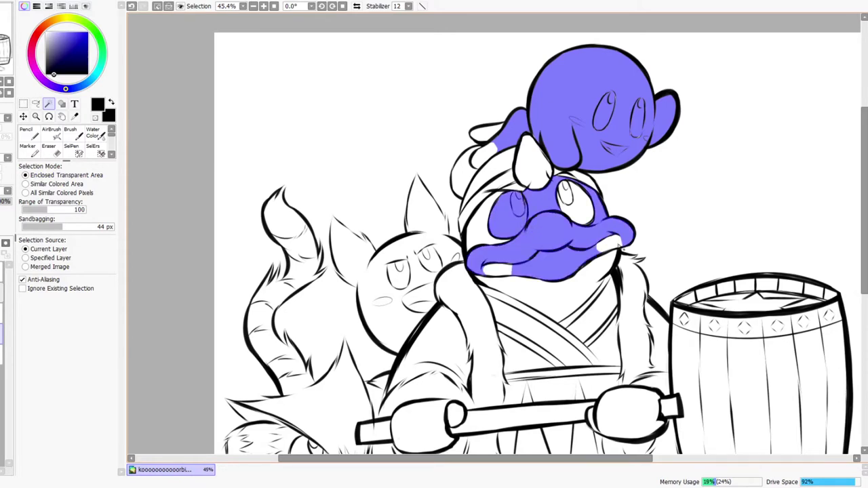
Add Dedede's remaining mouth, cheek, neck and second eye areas to the selection, plus the teardrop-shaped foot in front of Kirby
{"action": "left_click", "coordinate": [613, 243]}
{"action": "left_click", "coordinate": [494, 270]}
{"action": "left_click", "coordinate": [548, 296]}
{"action": "left_click", "coordinate": [484, 224]}
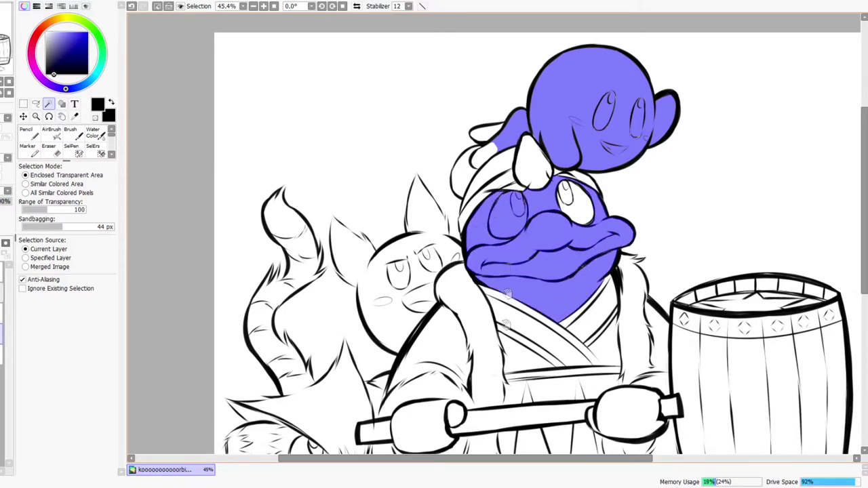
{"action": "left_click_drag", "start_coordinate": [495, 292], "coordinate": [512, 203]}
{"action": "left_click", "coordinate": [551, 87]}
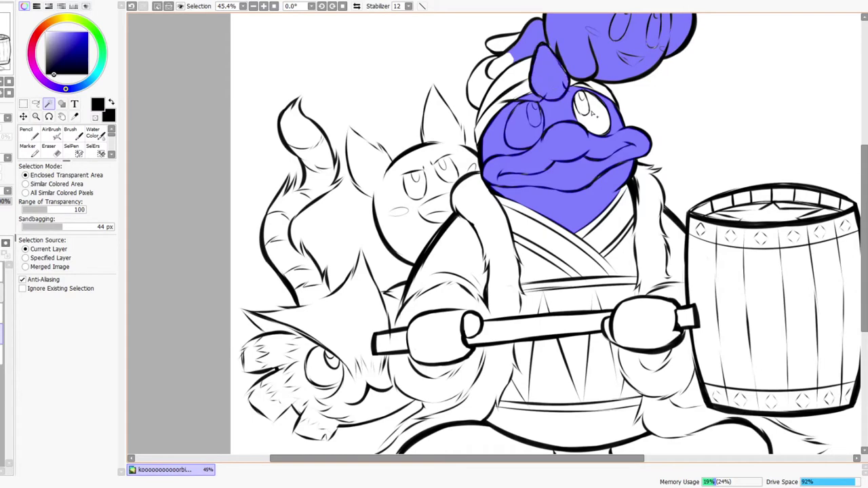
{"action": "left_click", "coordinate": [596, 117]}
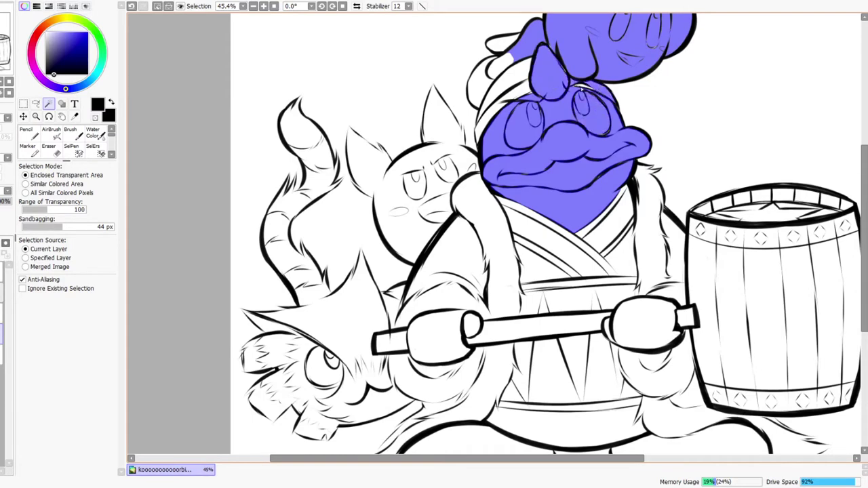
Add the fiery cat's pointed forehead flame and every striped section of its tail up to the tip to the selection
{"action": "left_click_drag", "start_coordinate": [490, 265], "coordinate": [496, 252]}
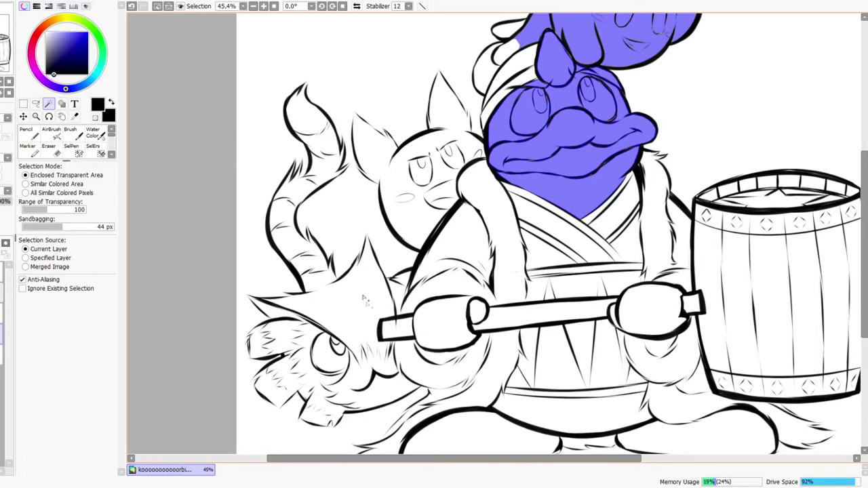
{"action": "left_click", "coordinate": [354, 317]}
{"action": "left_click", "coordinate": [297, 234]}
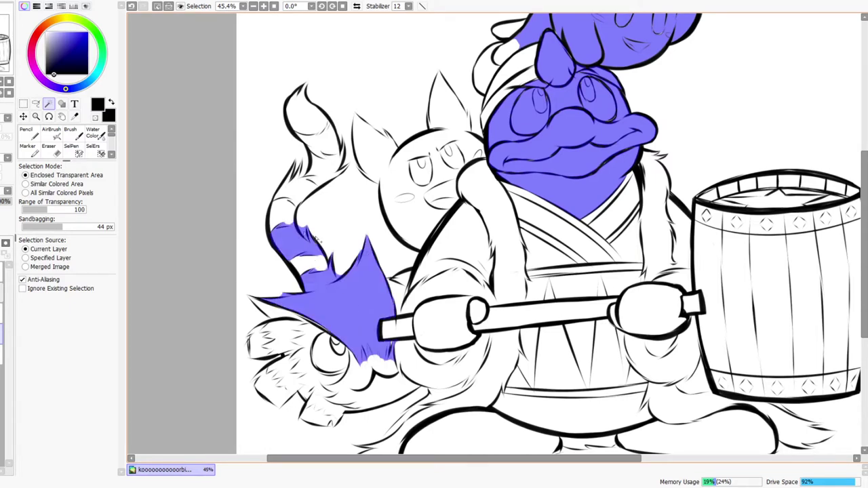
{"action": "left_click", "coordinate": [310, 267]}
{"action": "left_click", "coordinate": [285, 213]}
{"action": "left_click", "coordinate": [300, 193]}
{"action": "left_click", "coordinate": [324, 168]}
{"action": "left_click", "coordinate": [320, 140]}
Add the fiery cat's cheek tufts, eye and muzzle to the selection, including the small gaps left between the fur strokes
{"action": "left_click", "coordinate": [292, 341]}
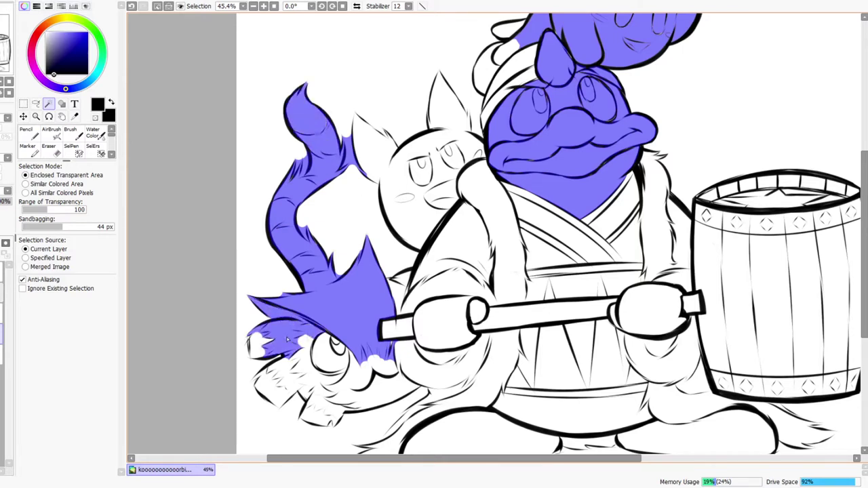
{"action": "left_click", "coordinate": [310, 373]}
{"action": "left_click", "coordinate": [288, 384]}
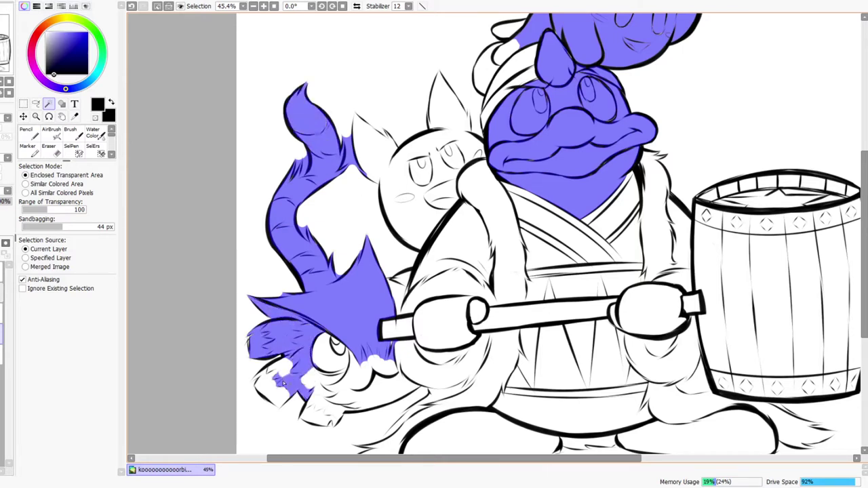
{"action": "left_click", "coordinate": [277, 388]}
{"action": "left_click", "coordinate": [326, 380]}
{"action": "left_click", "coordinate": [337, 346]}
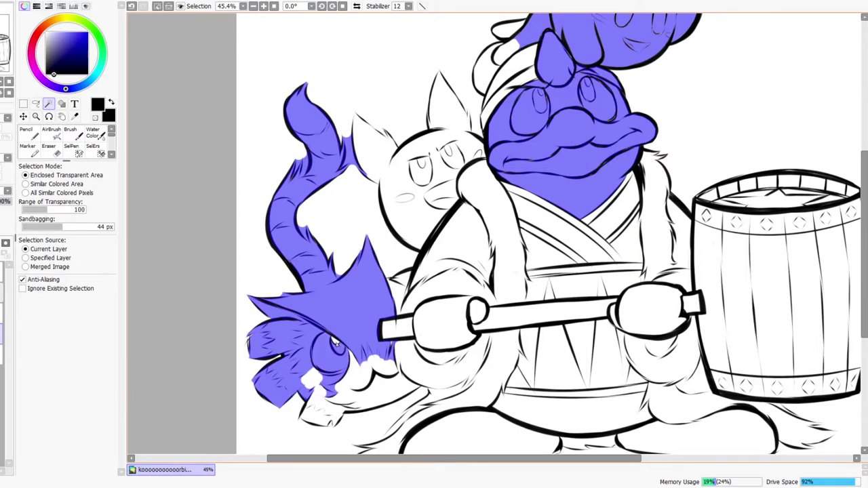
{"action": "left_click", "coordinate": [354, 377]}
{"action": "left_click", "coordinate": [322, 414]}
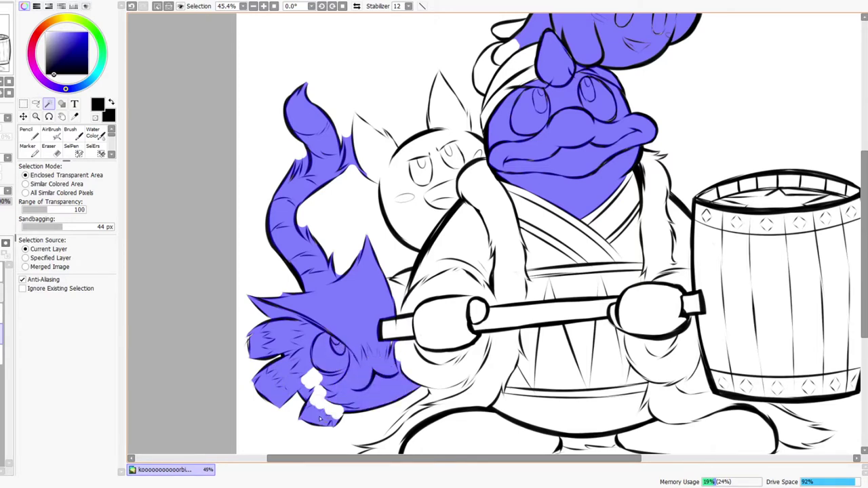
{"action": "left_click", "coordinate": [315, 393]}
{"action": "left_click", "coordinate": [312, 385]}
{"action": "left_click", "coordinate": [333, 410]}
Add the fur piece beside the hammer handle, Dedede's upper sleeve and the rear cat's ears, face and eyes to the selection
{"action": "left_click", "coordinate": [402, 298]}
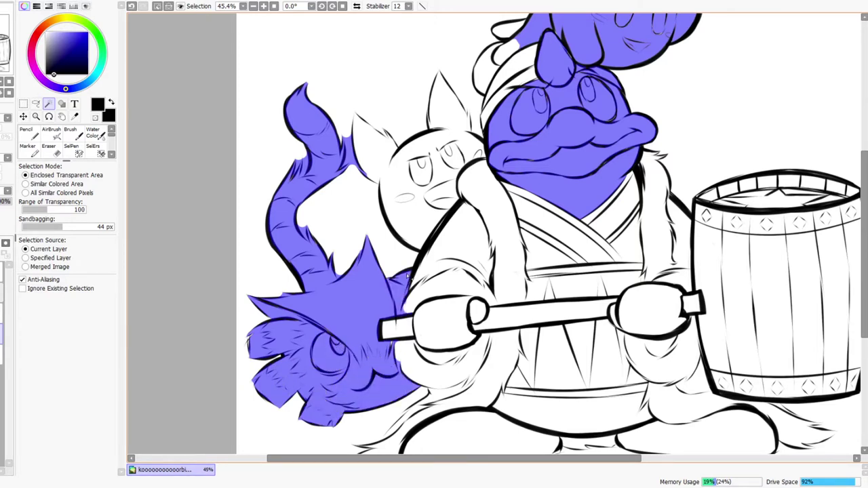
{"action": "left_click", "coordinate": [467, 244]}
{"action": "left_click", "coordinate": [427, 207]}
{"action": "left_click", "coordinate": [440, 193]}
{"action": "left_click", "coordinate": [442, 170]}
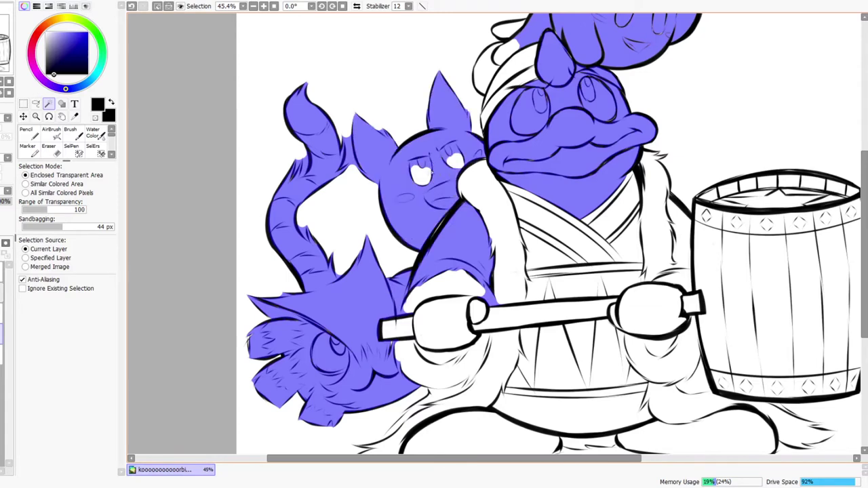
{"action": "left_click", "coordinate": [422, 176]}
Add Dedede's fur collar strip, upper belt band and the cuff and lower coat around the hand beside the fiery cat to the selection
{"action": "left_click", "coordinate": [492, 215]}
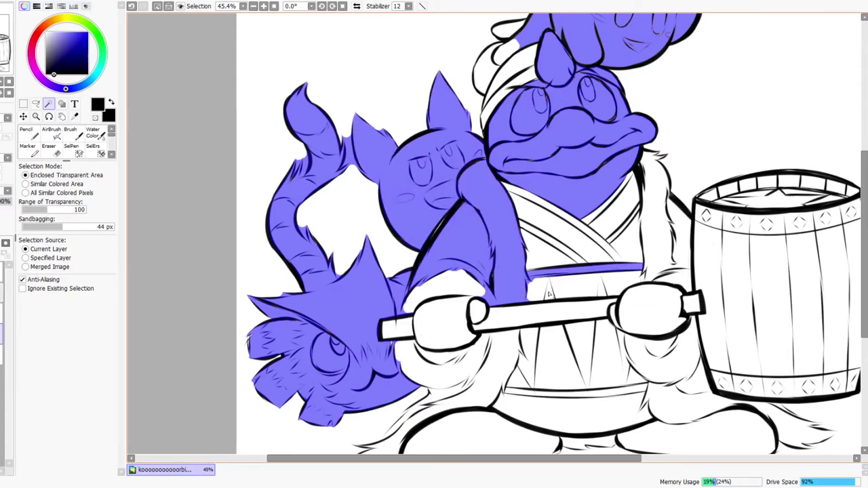
{"action": "left_click_drag", "start_coordinate": [543, 362], "coordinate": [517, 359]}
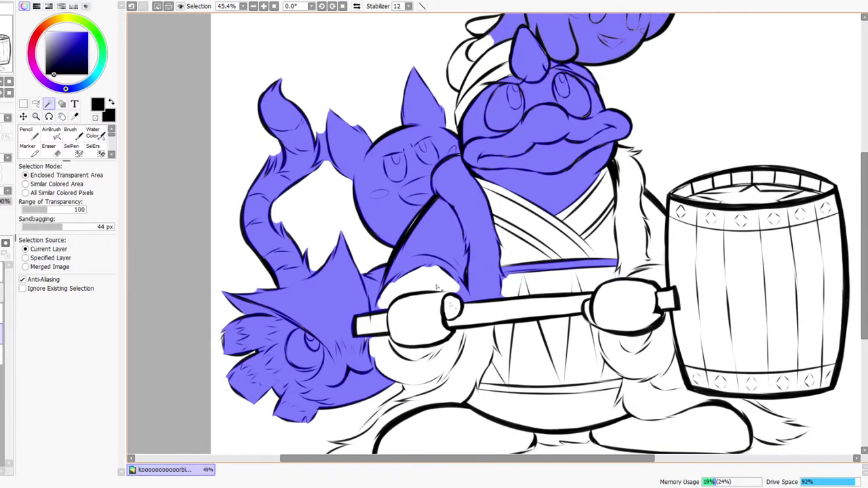
{"action": "left_click", "coordinate": [357, 6]}
{"action": "left_click", "coordinate": [357, 6]}
{"action": "left_click", "coordinate": [421, 278]}
{"action": "left_click", "coordinate": [409, 360]}
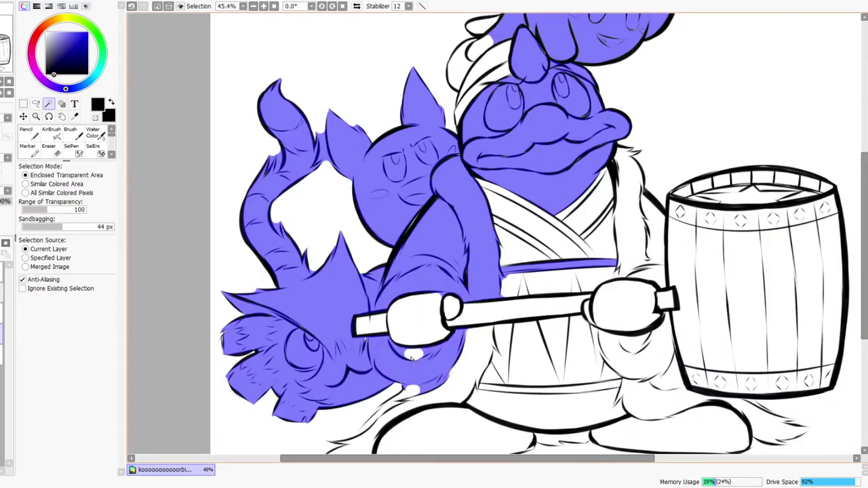
{"action": "left_click", "coordinate": [411, 391]}
{"action": "left_click", "coordinate": [468, 393]}
Add the coat tail and foot on the fiery cat's side, both hands, the hammer handle and the opposite fur collar strip to the selection
{"action": "scroll", "coordinate": [457, 434], "scroll_direction": "down", "scroll_amount": 2}
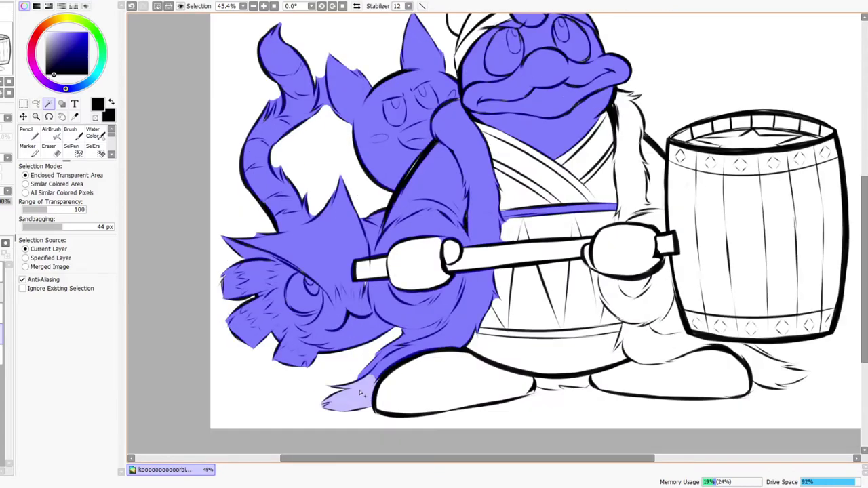
{"action": "left_click", "coordinate": [360, 393]}
{"action": "left_click", "coordinate": [435, 376]}
{"action": "left_click", "coordinate": [404, 270]}
{"action": "left_click", "coordinate": [365, 269]}
{"action": "left_click", "coordinate": [453, 253]}
{"action": "left_click", "coordinate": [497, 255]}
{"action": "left_click", "coordinate": [633, 250]}
{"action": "scroll", "coordinate": [624, 204], "scroll_direction": "up", "scroll_amount": 2}
{"action": "left_click", "coordinate": [642, 246]}
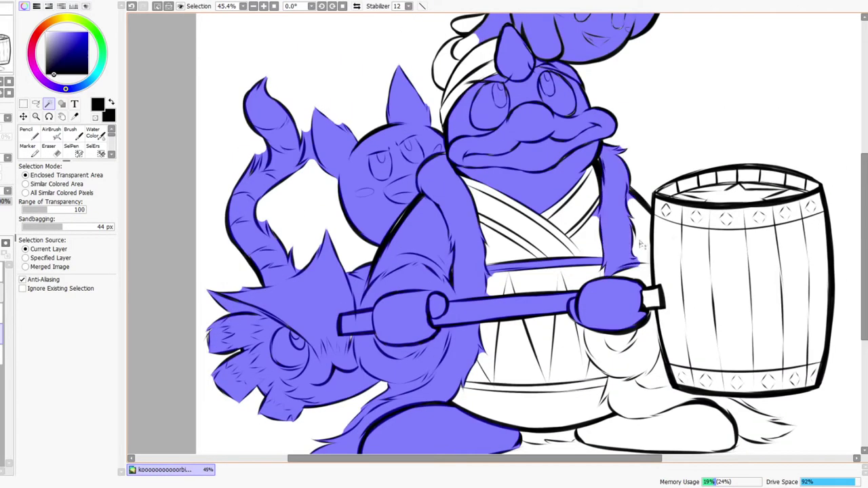
Add the barrel-shaped hammer head's planks, upper rim band, top face and inner rim segments to the selection
{"action": "left_click", "coordinate": [687, 250]}
{"action": "left_click", "coordinate": [764, 271]}
{"action": "left_click", "coordinate": [815, 268]}
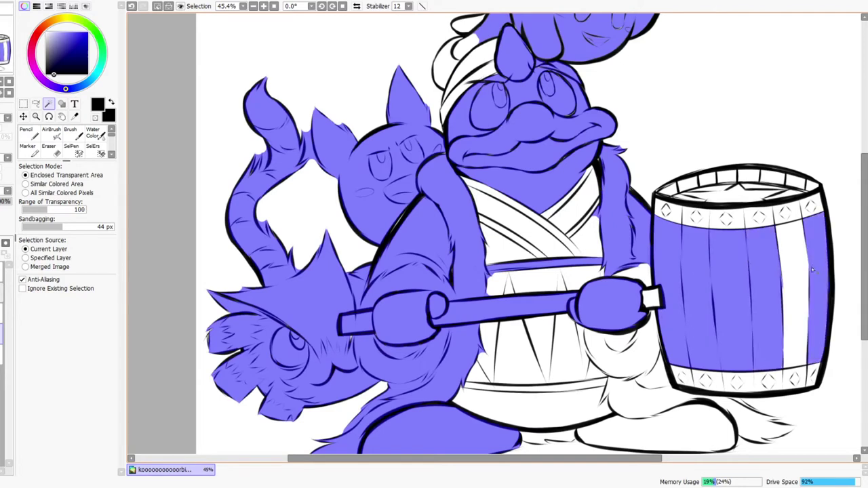
{"action": "left_click", "coordinate": [795, 268]}
{"action": "left_click", "coordinate": [789, 212]}
{"action": "left_click", "coordinate": [758, 216]}
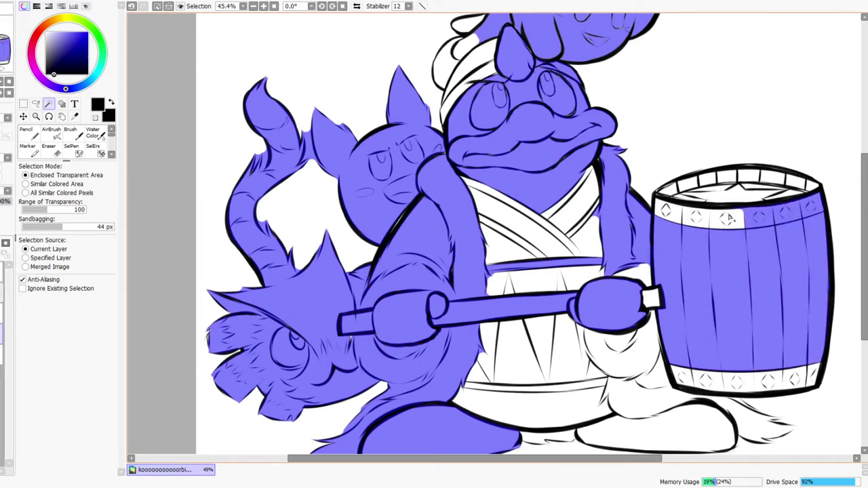
{"action": "left_click", "coordinate": [715, 218]}
{"action": "left_click", "coordinate": [667, 213]}
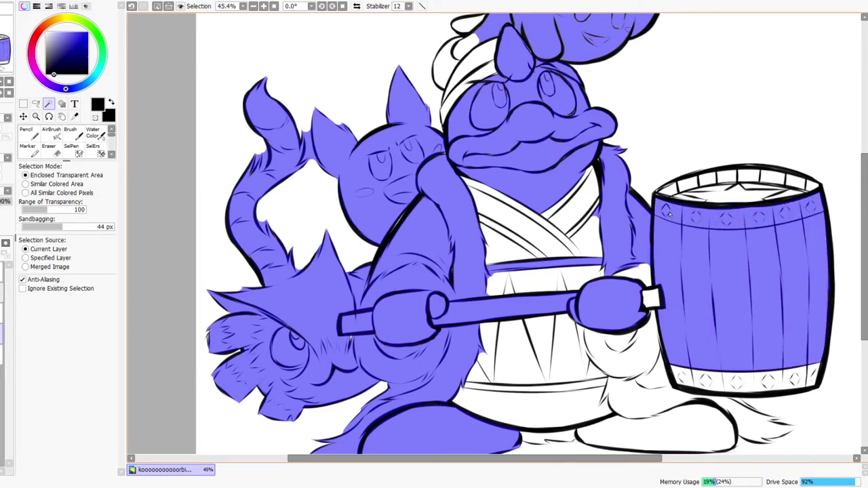
{"action": "left_click", "coordinate": [716, 191]}
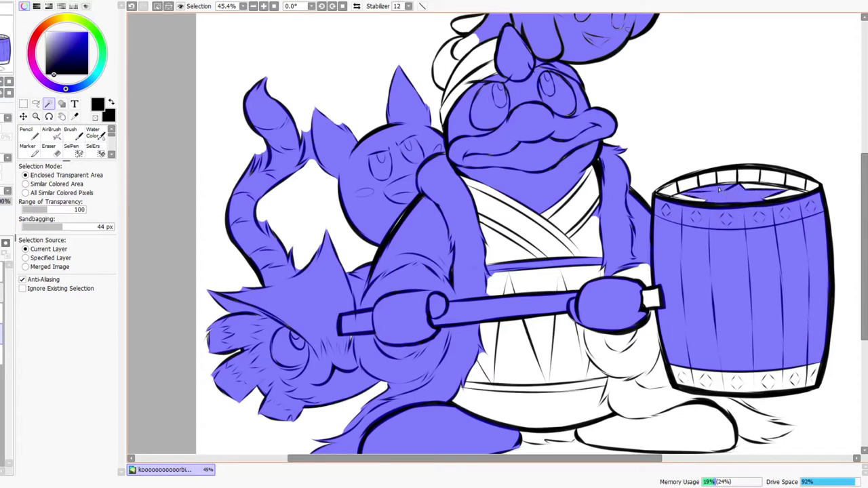
{"action": "left_click", "coordinate": [797, 198]}
{"action": "left_click", "coordinate": [795, 186]}
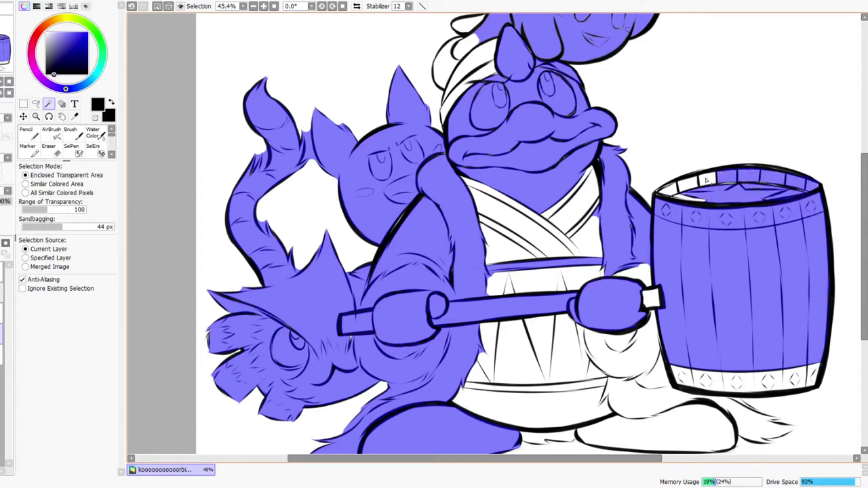
Add Dedede's crossed chest wraps, waist belt, pleated skirt panels and lower hem to the selection
{"action": "left_click", "coordinate": [495, 202]}
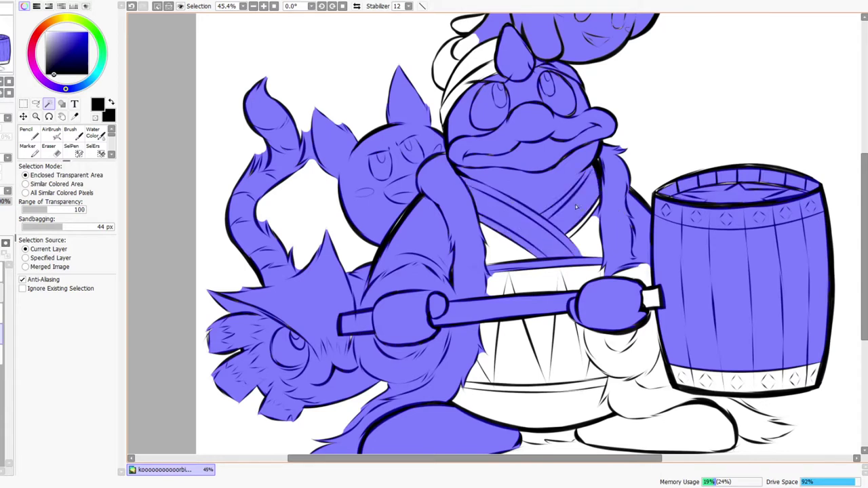
{"action": "left_click", "coordinate": [511, 250]}
{"action": "left_click", "coordinate": [533, 280]}
{"action": "left_click", "coordinate": [500, 282]}
{"action": "left_click", "coordinate": [570, 276]}
{"action": "left_click", "coordinate": [555, 338]}
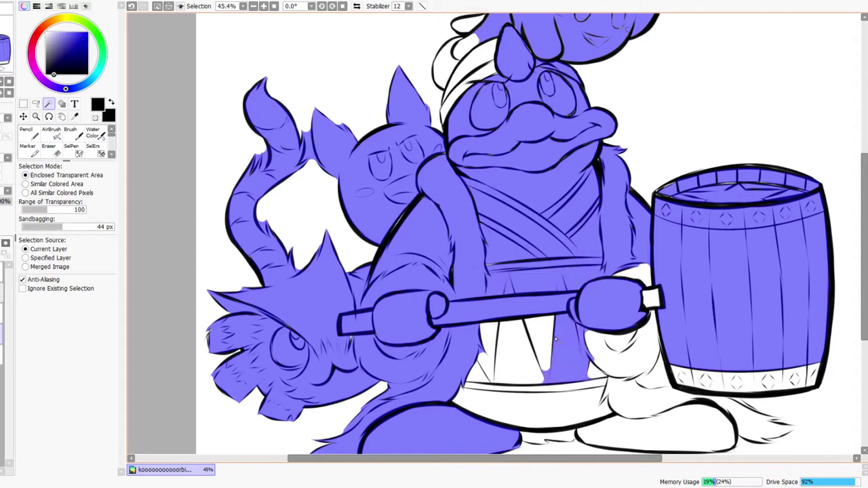
{"action": "left_click", "coordinate": [539, 342]}
{"action": "left_click", "coordinate": [519, 349]}
{"action": "left_click", "coordinate": [489, 343]}
{"action": "left_click", "coordinate": [512, 400]}
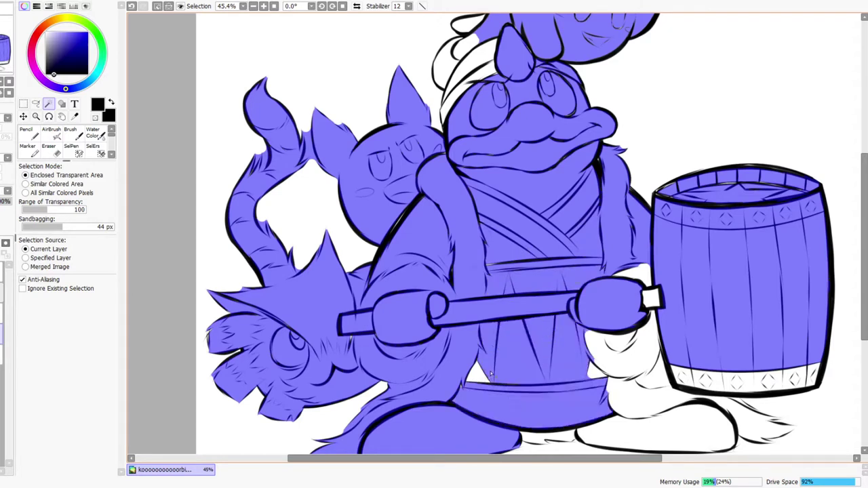
Add Dedede's sleeve, cuff and lower coat on the hammer-head side to the selection
{"action": "left_click", "coordinate": [625, 359]}
{"action": "left_click", "coordinate": [620, 345]}
{"action": "left_click", "coordinate": [646, 275]}
{"action": "left_click_drag", "start_coordinate": [634, 403], "coordinate": [617, 325]}
{"action": "left_click", "coordinate": [636, 300]}
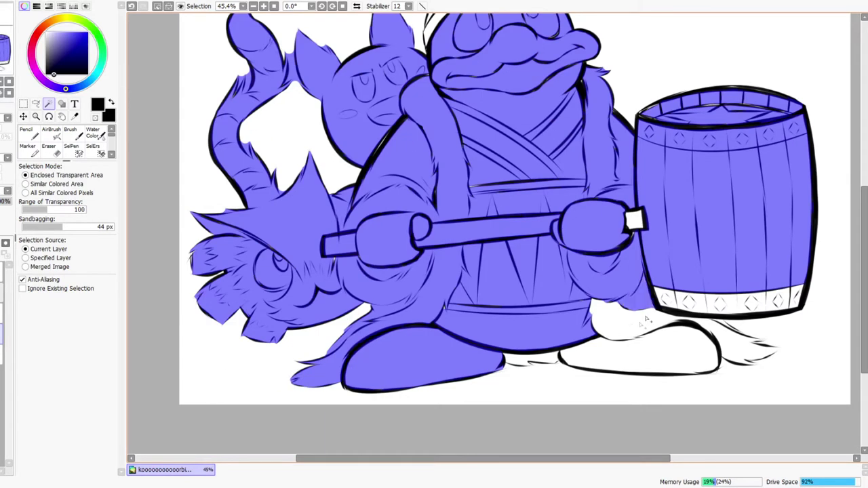
{"action": "left_click", "coordinate": [647, 325]}
Add the hammer head's lower rim band, the foot and coat tail beneath it, and the gap between Dedede's feet to the selection
{"action": "left_click", "coordinate": [681, 301]}
{"action": "left_click", "coordinate": [720, 307]}
{"action": "left_click", "coordinate": [731, 308]}
{"action": "left_click", "coordinate": [703, 305]}
{"action": "left_click", "coordinate": [737, 305]}
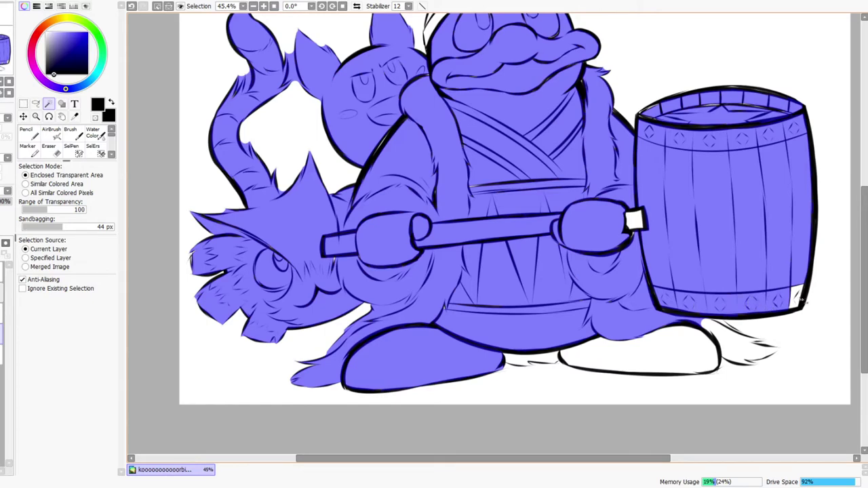
{"action": "left_click", "coordinate": [636, 347]}
{"action": "left_click", "coordinate": [725, 337]}
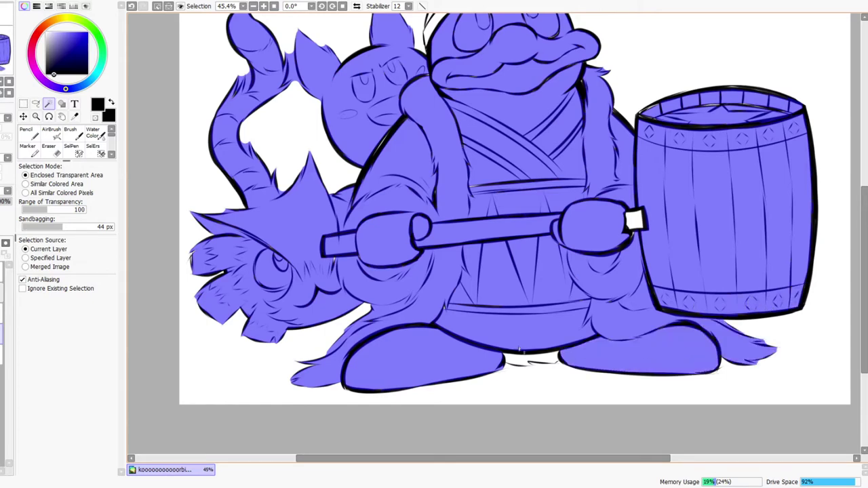
{"action": "left_click", "coordinate": [546, 362]}
Add the side of Dedede's hat and the loose looped pieces behind it to the selection
{"action": "scroll", "coordinate": [520, 222], "scroll_direction": "up", "scroll_amount": 5}
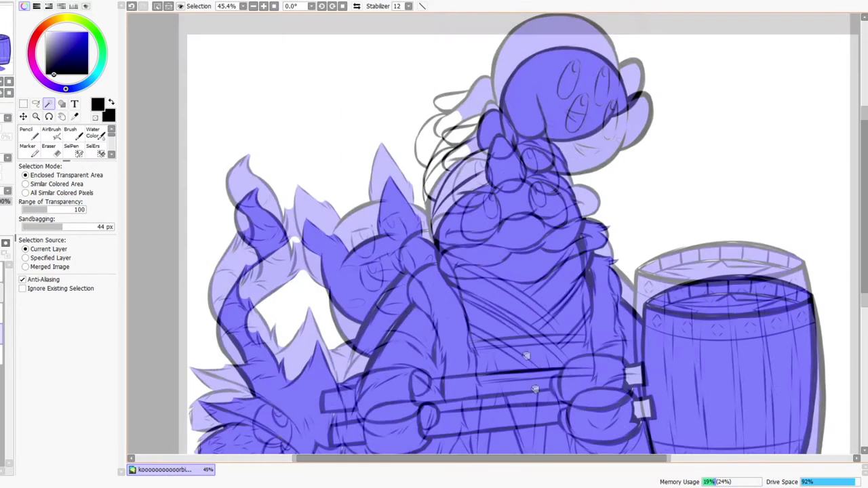
{"action": "left_click", "coordinate": [452, 205]}
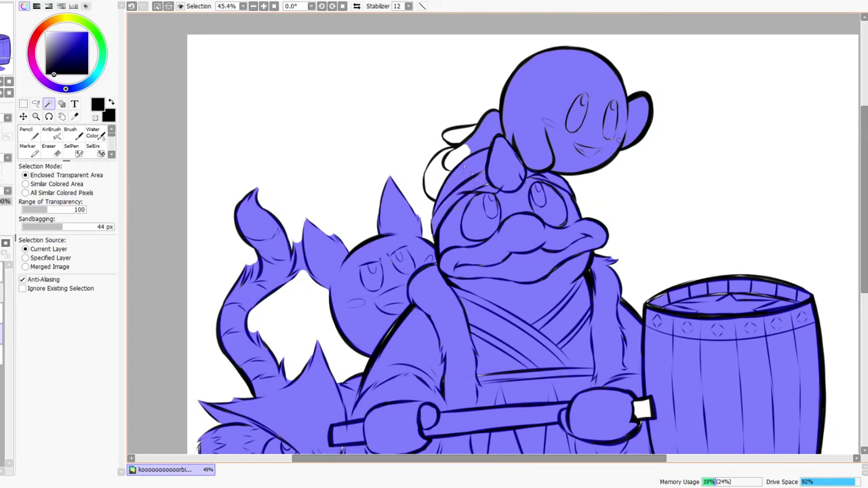
{"action": "left_click", "coordinate": [439, 176]}
{"action": "left_click", "coordinate": [455, 159]}
{"action": "left_click", "coordinate": [460, 135]}
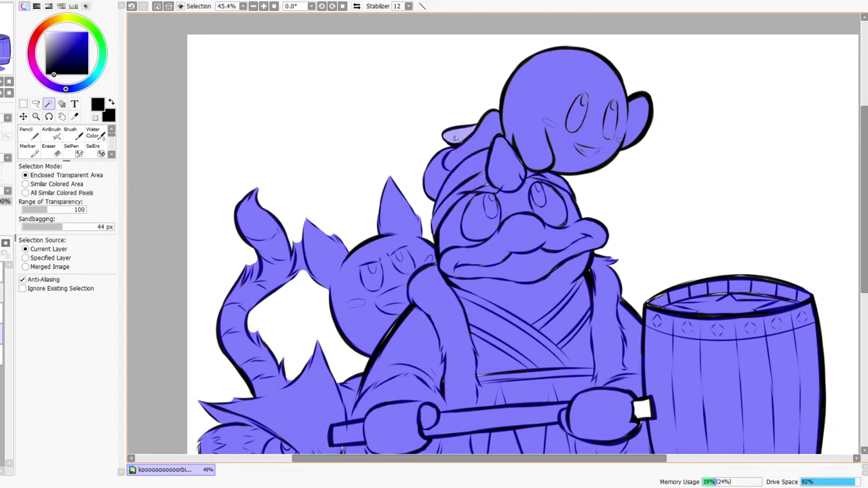
Paint the selection over the unselected lines inside Kirby and his limbs with the SelPen at brush size 120
{"action": "left_click", "coordinate": [73, 148]}
{"action": "key", "text": "bracketright"}
{"action": "key", "text": "bracketright"}
{"action": "key", "text": "bracketright"}
{"action": "key", "text": "bracketright"}
{"action": "key", "text": "bracketright"}
{"action": "key", "text": "bracketright"}
{"action": "key", "text": "bracketright"}
{"action": "key", "text": "bracketright"}
{"action": "key", "text": "bracketright"}
{"action": "key", "text": "bracketright"}
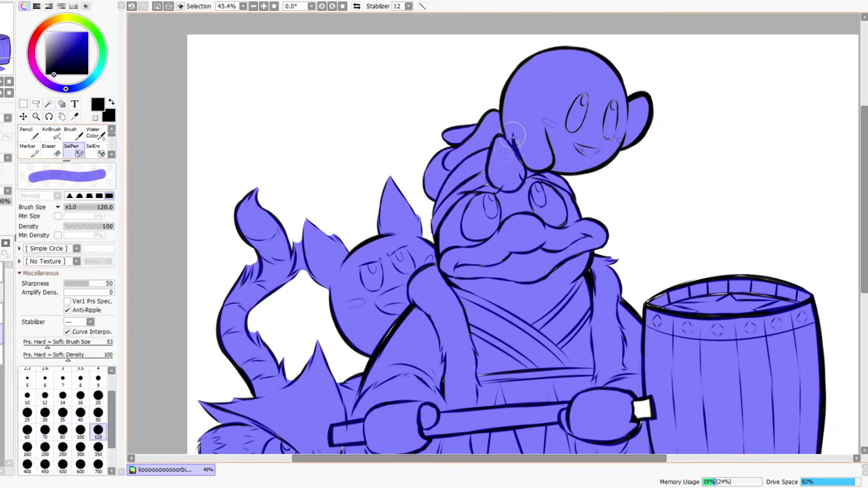
{"action": "left_click_drag", "start_coordinate": [568, 93], "coordinate": [539, 144]}
{"action": "key", "text": "ctrl+space"}
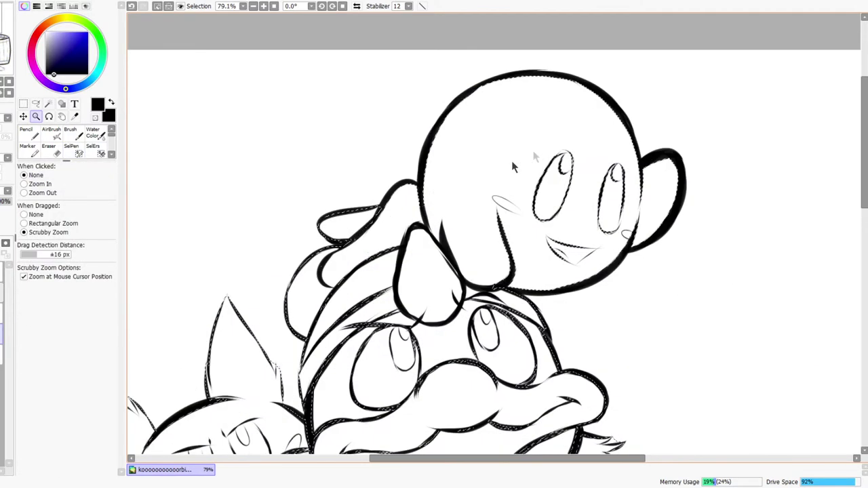
{"action": "left_click", "coordinate": [80, 153]}
{"action": "left_click_drag", "start_coordinate": [479, 183], "coordinate": [447, 218]}
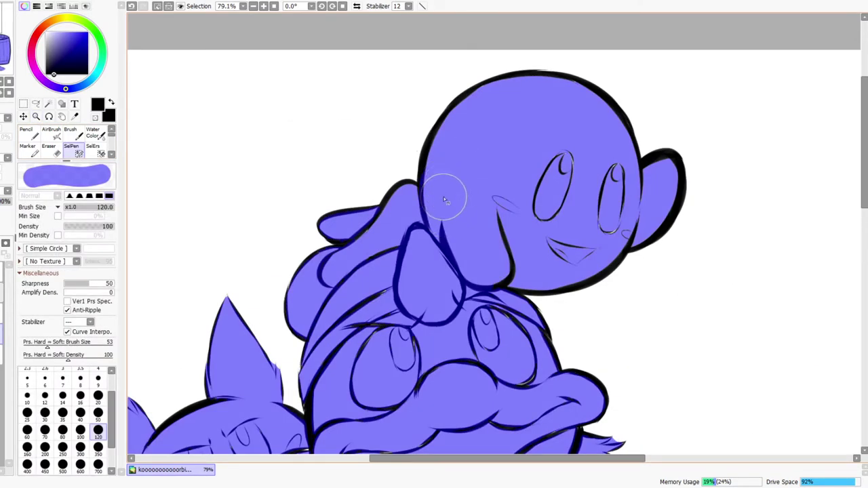
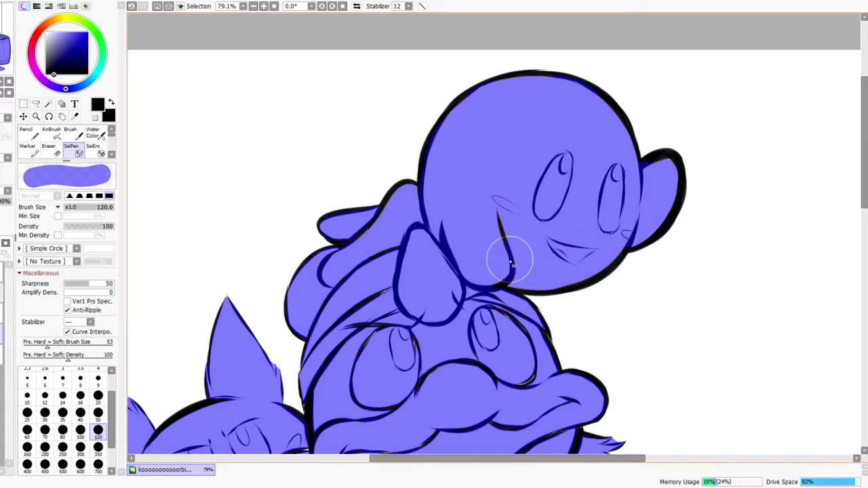
{"action": "mouse_move", "coordinate": [576, 235]}
{"action": "left_mouse_down"}
{"action": "mouse_move", "coordinate": [568, 258]}
{"action": "mouse_move", "coordinate": [525, 266]}
{"action": "mouse_move", "coordinate": [576, 258]}
{"action": "left_mouse_up"}
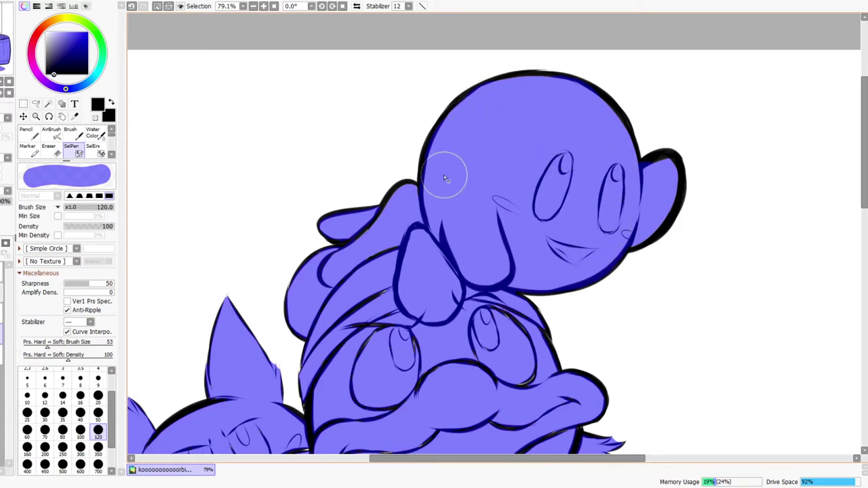
Paint the selection over Dedede's face and chest lines, the hammer handle's unselected end beside his hand, and the hammer head
{"action": "left_click_drag", "start_coordinate": [428, 354], "coordinate": [470, 246]}
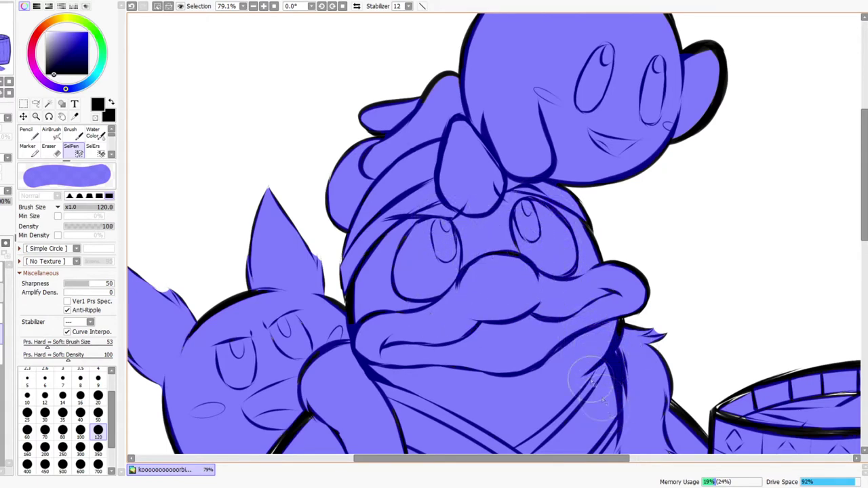
{"action": "left_click_drag", "start_coordinate": [339, 378], "coordinate": [400, 244]}
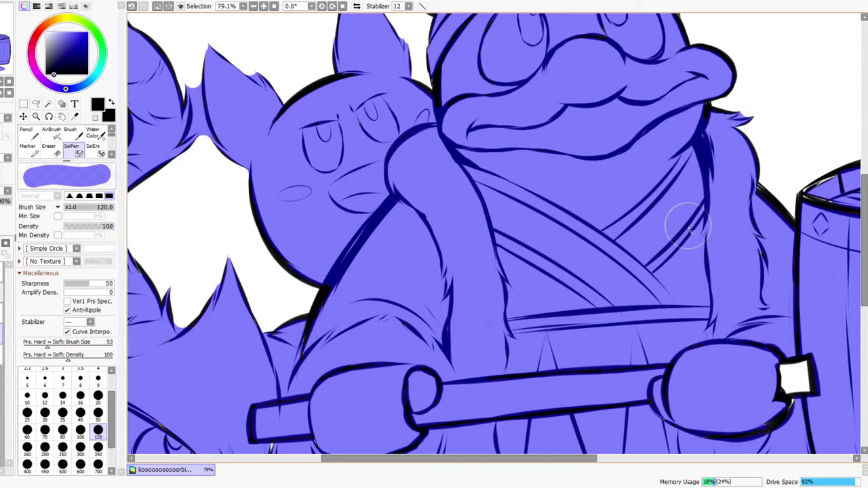
{"action": "mouse_move", "coordinate": [702, 347]}
{"action": "left_mouse_down"}
{"action": "mouse_move", "coordinate": [782, 351]}
{"action": "mouse_move", "coordinate": [814, 328]}
{"action": "mouse_move", "coordinate": [766, 382]}
{"action": "left_mouse_up"}
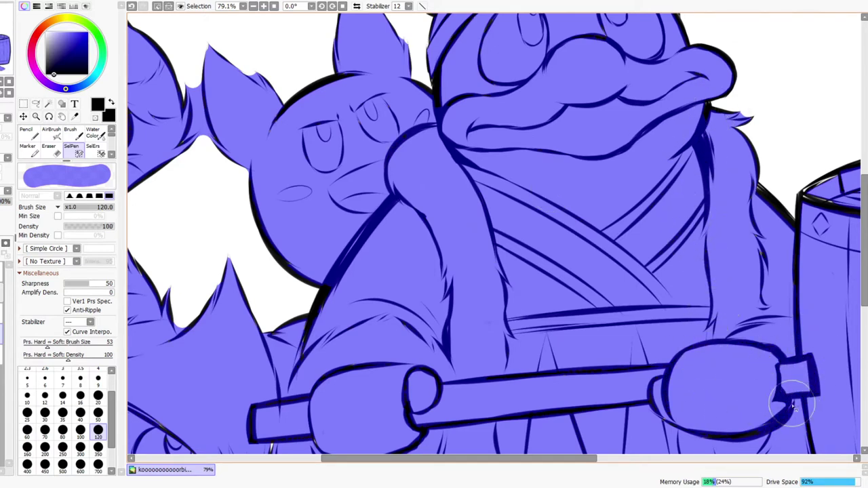
{"action": "left_click_drag", "start_coordinate": [777, 267], "coordinate": [467, 285]}
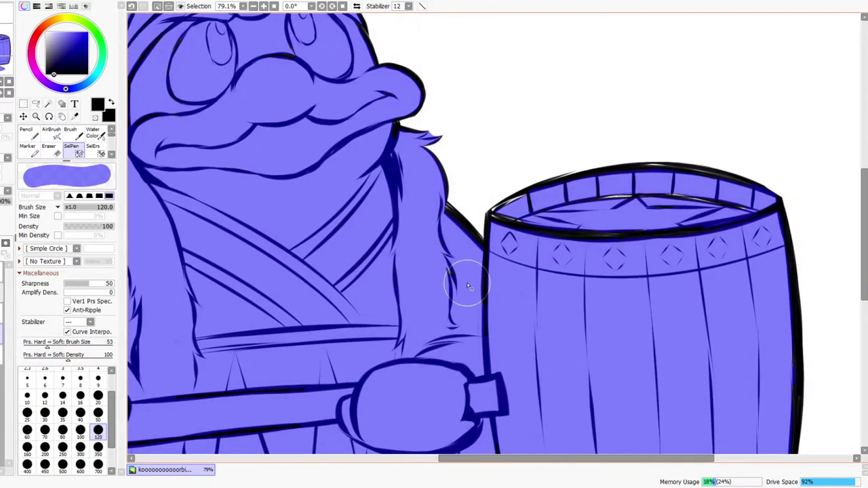
{"action": "mouse_move", "coordinate": [516, 230]}
{"action": "left_mouse_down"}
{"action": "mouse_move", "coordinate": [567, 212]}
{"action": "mouse_move", "coordinate": [761, 228]}
{"action": "left_mouse_up"}
{"action": "left_click_drag", "start_coordinate": [630, 220], "coordinate": [589, 276]}
{"action": "mouse_move", "coordinate": [560, 203]}
{"action": "left_mouse_down"}
{"action": "mouse_move", "coordinate": [332, 185]}
{"action": "mouse_move", "coordinate": [437, 199]}
{"action": "left_mouse_up"}
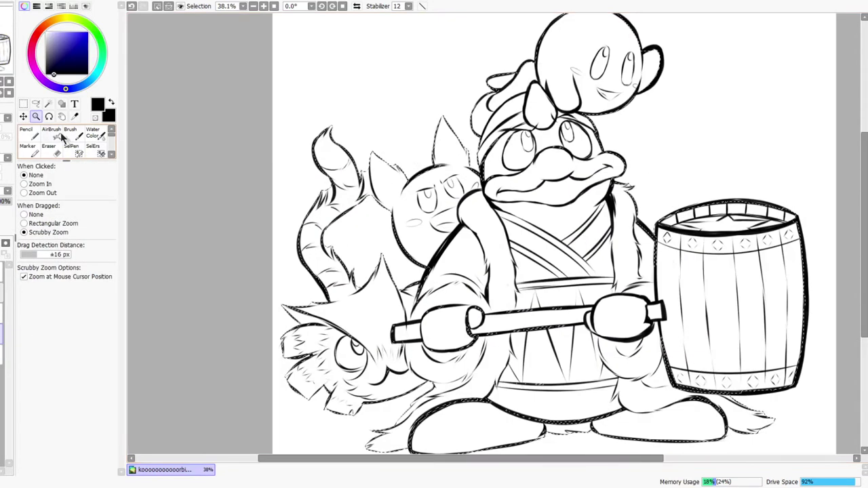
Paint the selection over unselected lines in Dedede's lower coat, coat tail and the area beside the striped-tail cat
{"action": "left_click", "coordinate": [73, 149]}
{"action": "left_click_drag", "start_coordinate": [430, 410], "coordinate": [431, 368]}
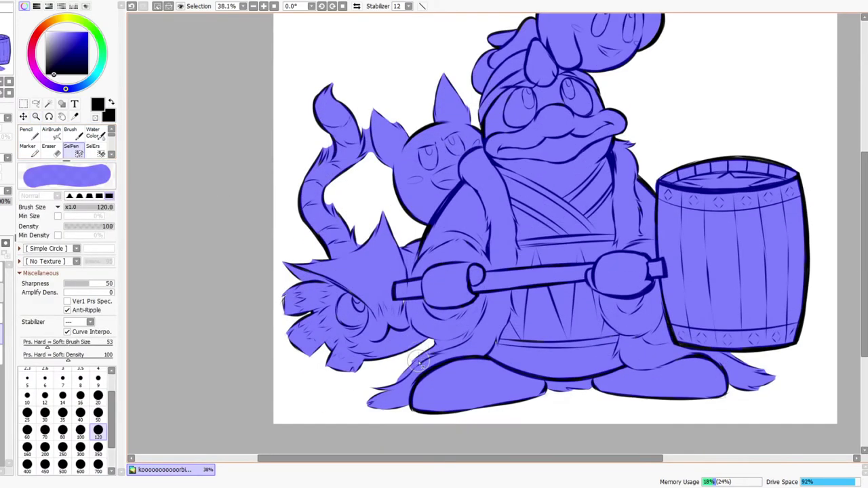
{"action": "key", "text": "z"}
{"action": "left_click_drag", "start_coordinate": [387, 311], "coordinate": [495, 313]}
{"action": "left_click", "coordinate": [77, 155]}
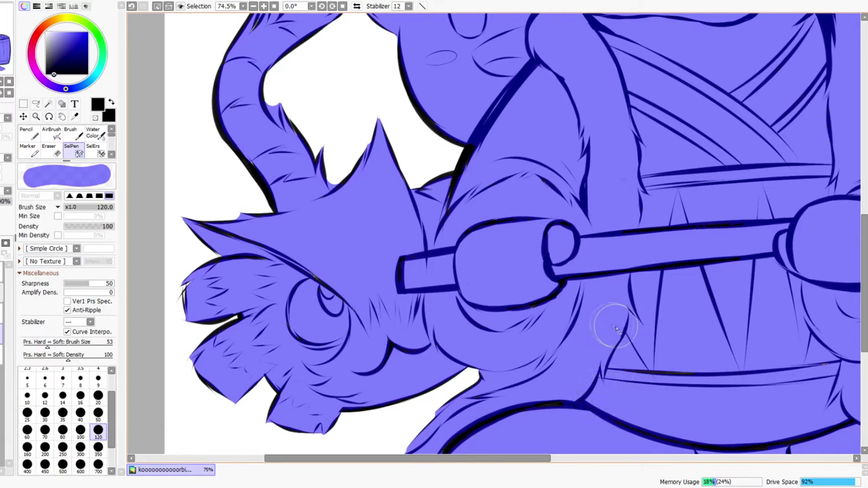
{"action": "left_click_drag", "start_coordinate": [515, 283], "coordinate": [533, 450]}
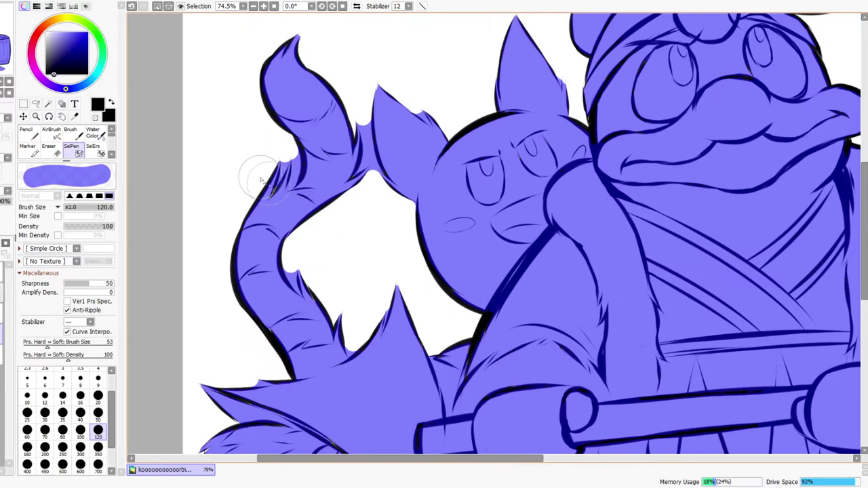
Reduce the SelPen to size 50 and cover leftover line bits on the striped tail and the round cat's face
{"action": "key", "text": "["}
{"action": "key", "text": "["}
{"action": "key", "text": "["}
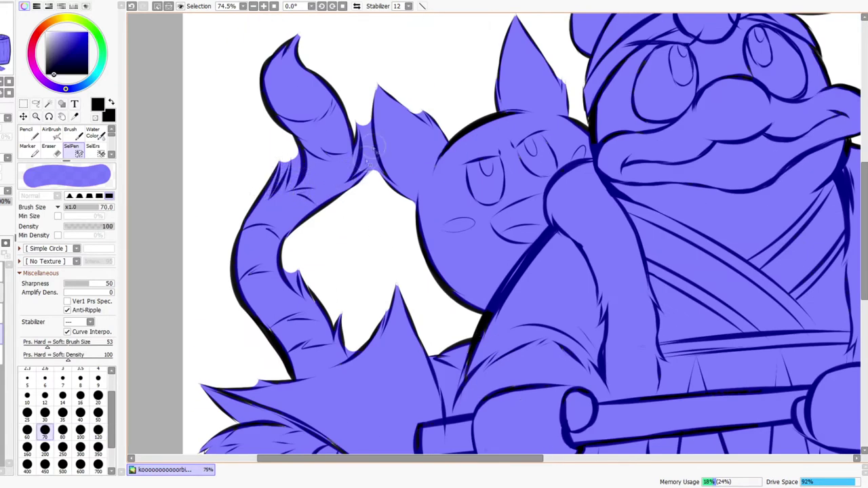
{"action": "key", "text": "bracketleft"}
{"action": "key", "text": "bracketleft"}
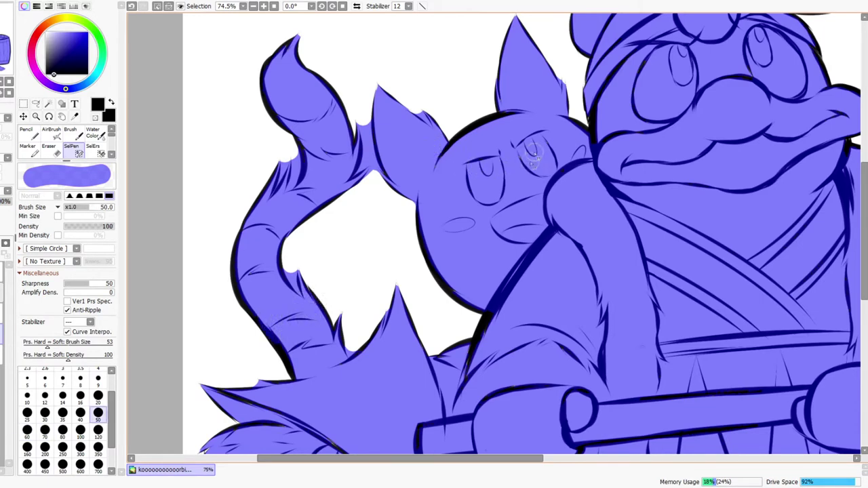
{"action": "left_click_drag", "start_coordinate": [568, 224], "coordinate": [466, 371]}
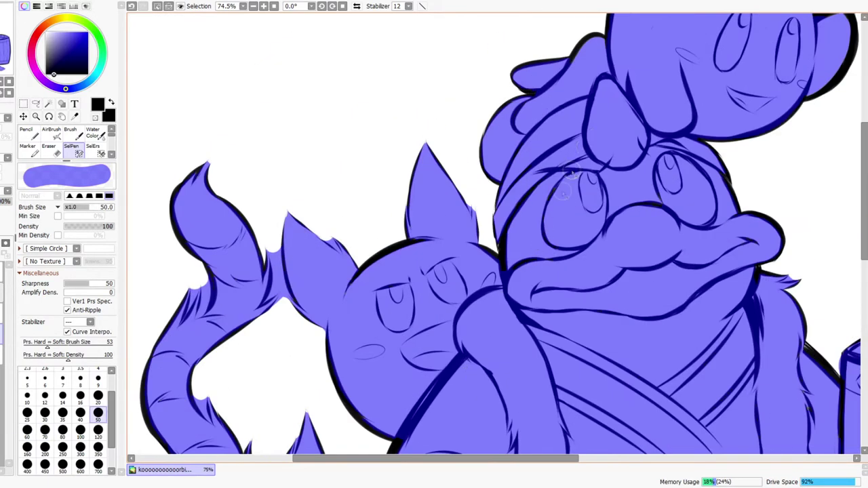
Touch up the selection over leftover line bits around Dedede's eyes, his torso and the hammer head's rim
{"action": "left_click_drag", "start_coordinate": [599, 158], "coordinate": [441, 339]}
{"action": "left_click_drag", "start_coordinate": [514, 356], "coordinate": [526, 224]}
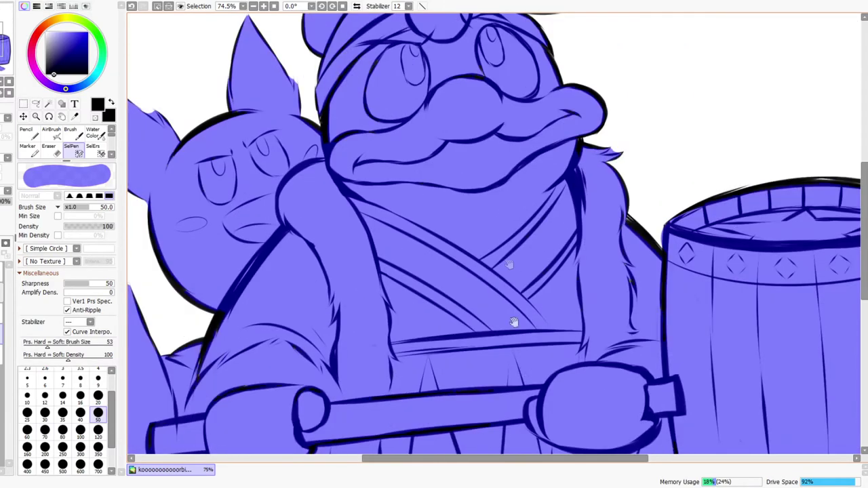
{"action": "scroll", "coordinate": [514, 319], "scroll_direction": "down", "scroll_amount": 4}
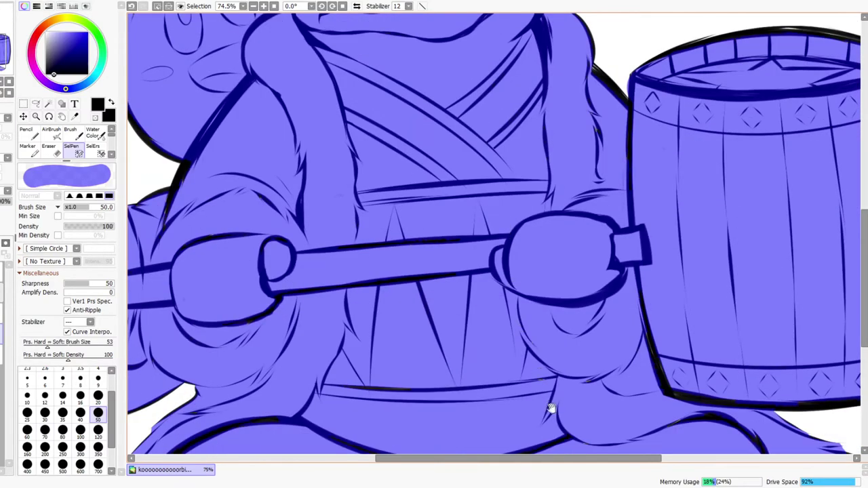
{"action": "left_click_drag", "start_coordinate": [648, 117], "coordinate": [507, 289]}
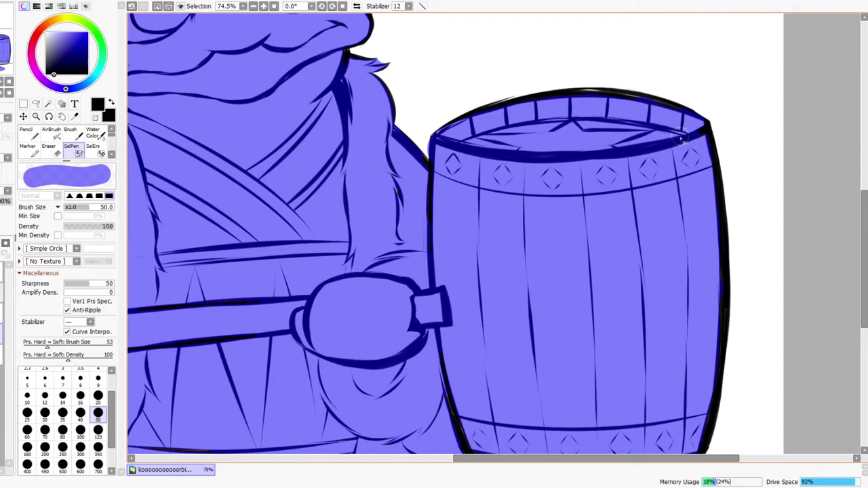
{"action": "scroll", "coordinate": [645, 374], "scroll_direction": "down", "scroll_amount": 4}
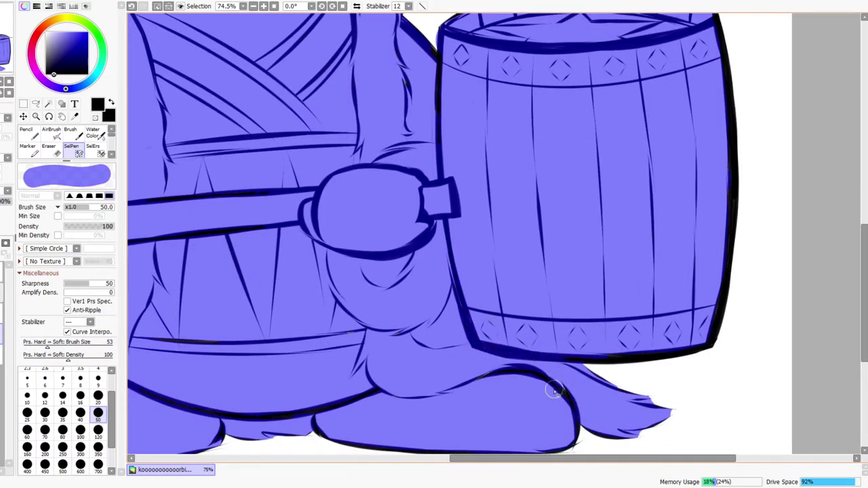
Cover the unselected line bits along Dedede's robe hem, belly and feet with the size 50 SelPen
{"action": "left_click_drag", "start_coordinate": [448, 391], "coordinate": [575, 362]}
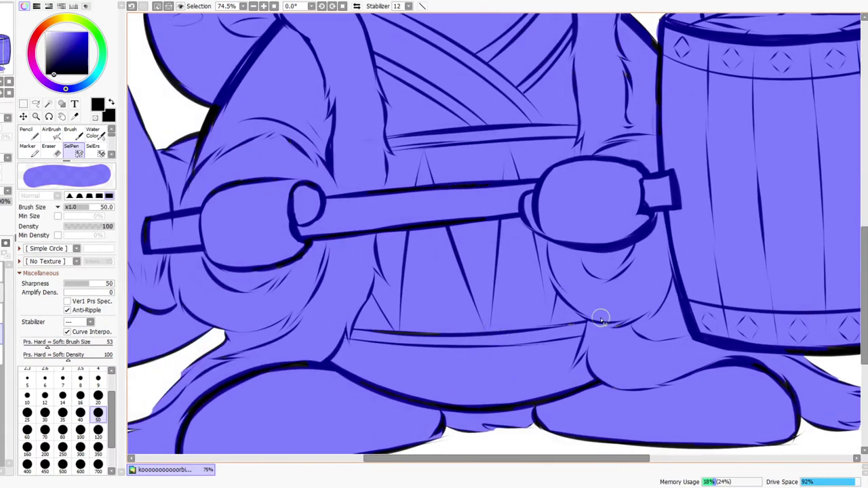
{"action": "left_click_drag", "start_coordinate": [422, 326], "coordinate": [596, 265]}
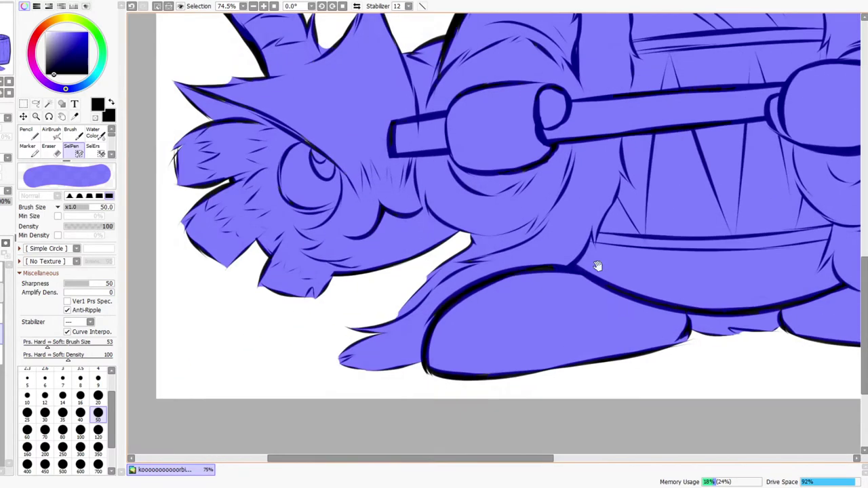
{"action": "mouse_move", "coordinate": [435, 316]}
{"action": "left_mouse_down"}
{"action": "mouse_move", "coordinate": [511, 275]}
{"action": "mouse_move", "coordinate": [563, 270]}
{"action": "left_mouse_up"}
{"action": "mouse_move", "coordinate": [703, 337]}
{"action": "left_mouse_down"}
{"action": "mouse_move", "coordinate": [678, 350]}
{"action": "mouse_move", "coordinate": [509, 376]}
{"action": "left_mouse_up"}
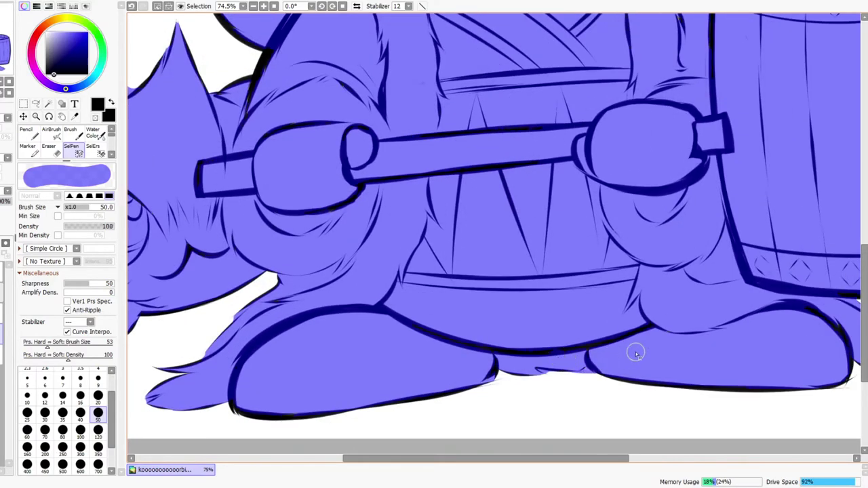
Enlarge the SelPen to size 100 and paint the selection over the outlines of Dedede's hands and hammer handle
{"action": "left_click", "coordinate": [36, 117]}
{"action": "left_click_drag", "start_coordinate": [510, 211], "coordinate": [324, 307]}
{"action": "left_click_drag", "start_coordinate": [446, 97], "coordinate": [446, 153]}
{"action": "left_click", "coordinate": [71, 150]}
{"action": "mouse_move", "coordinate": [237, 159]}
{"action": "left_mouse_down"}
{"action": "mouse_move", "coordinate": [390, 240]}
{"action": "mouse_move", "coordinate": [414, 263]}
{"action": "mouse_move", "coordinate": [416, 284]}
{"action": "left_mouse_up"}
{"action": "key", "text": "bracketright"}
{"action": "key", "text": "bracketright"}
{"action": "left_click_drag", "start_coordinate": [475, 250], "coordinate": [662, 231]}
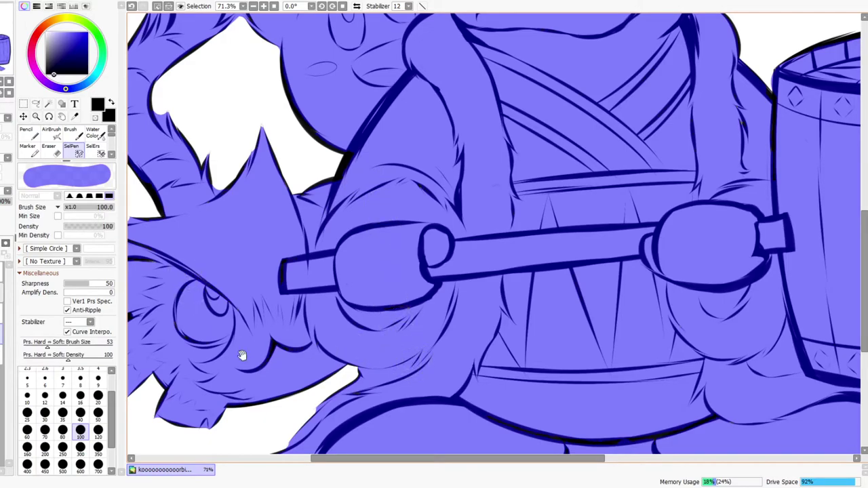
Continue the size 100 selection strokes over the remaining lines near the striped-tail cat and on Dedede's face
{"action": "left_click_drag", "start_coordinate": [304, 364], "coordinate": [499, 317]}
{"action": "left_click_drag", "start_coordinate": [400, 330], "coordinate": [453, 367]}
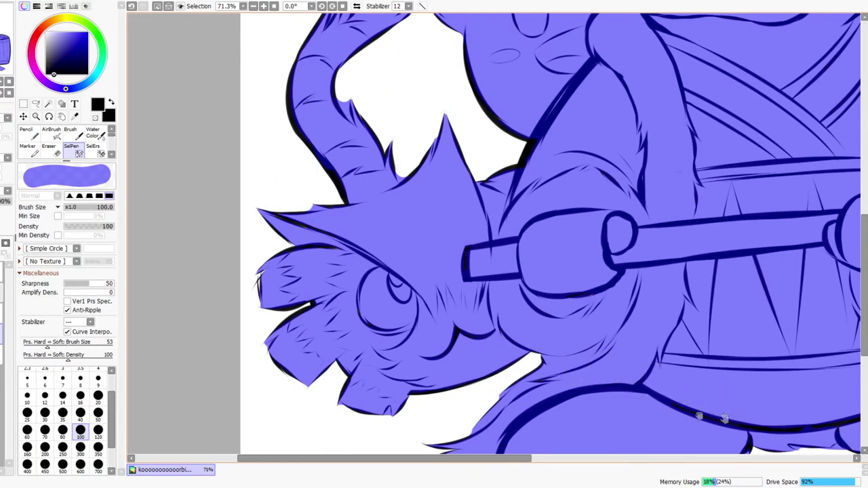
{"action": "left_click_drag", "start_coordinate": [732, 419], "coordinate": [571, 468]}
{"action": "left_click_drag", "start_coordinate": [576, 234], "coordinate": [572, 383]}
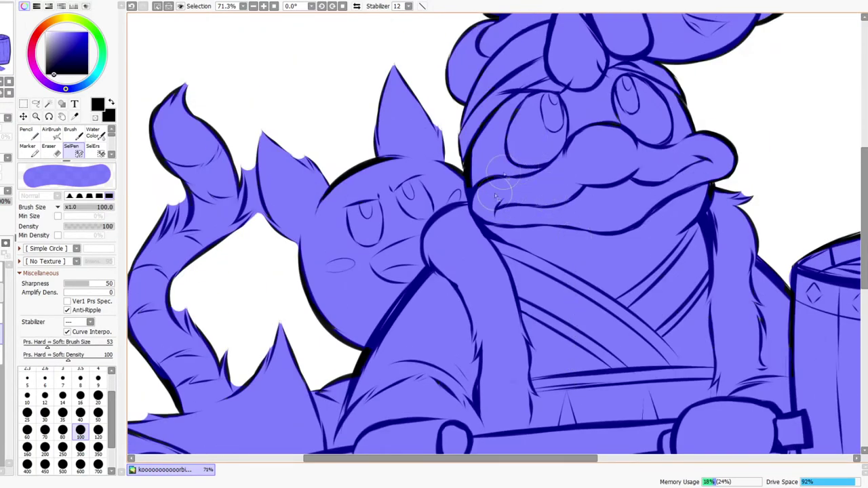
Trim the selection spilling outside the fur tufts of the round cat's ears with the SelErs at size 30
{"action": "left_click", "coordinate": [93, 150]}
{"action": "left_click_drag", "start_coordinate": [298, 130], "coordinate": [346, 130]}
{"action": "left_click", "coordinate": [98, 151]}
{"action": "left_click_drag", "start_coordinate": [397, 234], "coordinate": [378, 247]}
{"action": "left_click_drag", "start_coordinate": [386, 329], "coordinate": [380, 238]}
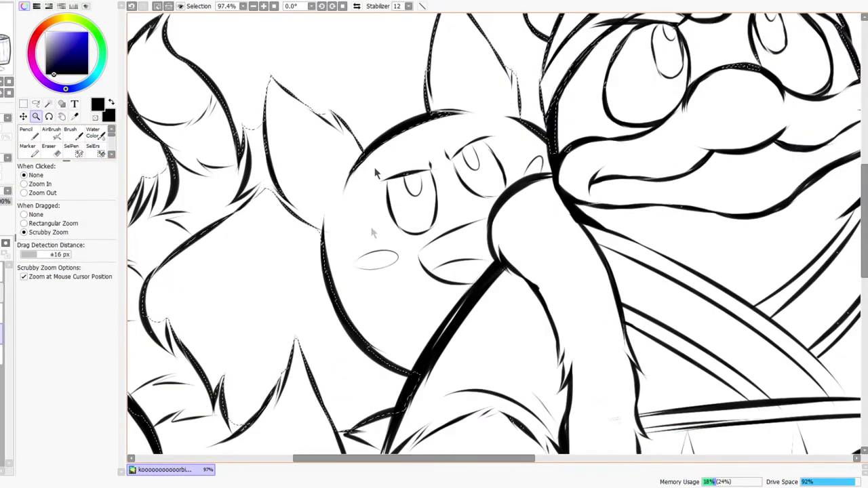
{"action": "left_click", "coordinate": [99, 151]}
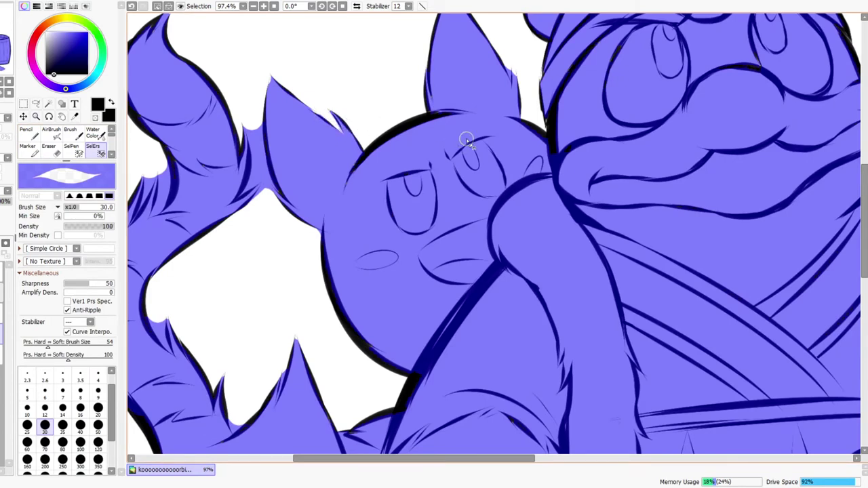
{"action": "left_click_drag", "start_coordinate": [466, 139], "coordinate": [449, 193]}
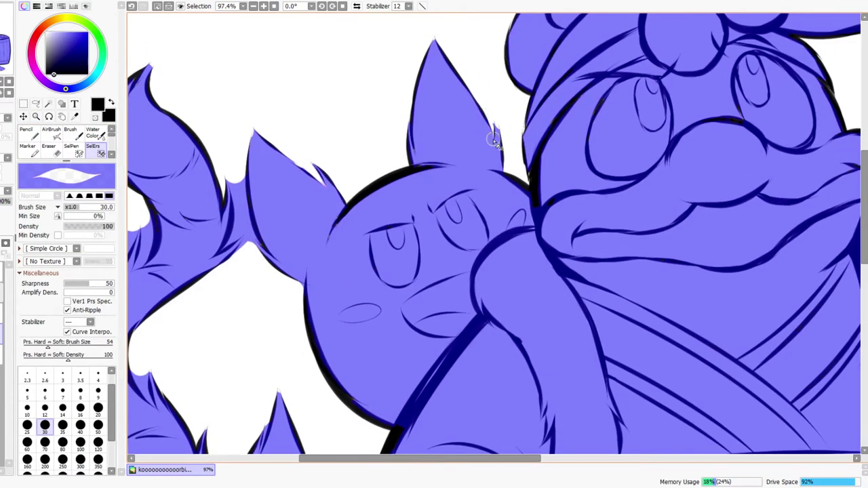
Reduce the SelPen to size 16 and add the round cat's ear tuft and ear tip to the selection
{"action": "left_click", "coordinate": [79, 152]}
{"action": "key", "text": "["}
{"action": "key", "text": "bracketleft"}
{"action": "key", "text": "bracketleft"}
{"action": "key", "text": "bracketleft"}
{"action": "key", "text": "bracketleft"}
{"action": "key", "text": "bracketleft"}
{"action": "key", "text": "bracketleft"}
{"action": "key", "text": "bracketleft"}
{"action": "key", "text": "bracketleft"}
{"action": "key", "text": "bracketleft"}
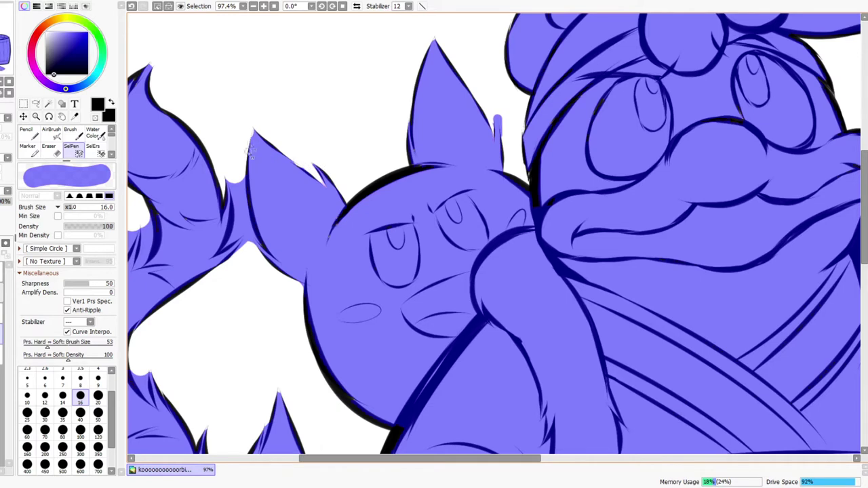
Erase the selection bridging the striped tail and the round cat's ear, and show the character reference images
{"action": "key", "text": "e"}
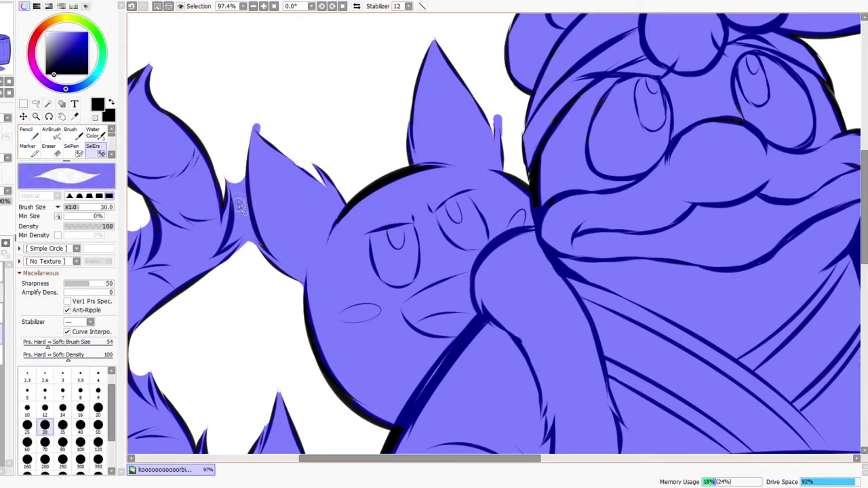
{"action": "mouse_move", "coordinate": [245, 173]}
{"action": "left_mouse_down"}
{"action": "mouse_move", "coordinate": [261, 226]}
{"action": "mouse_move", "coordinate": [244, 199]}
{"action": "mouse_move", "coordinate": [273, 253]}
{"action": "mouse_move", "coordinate": [253, 237]}
{"action": "mouse_move", "coordinate": [276, 253]}
{"action": "mouse_move", "coordinate": [238, 193]}
{"action": "mouse_move", "coordinate": [236, 248]}
{"action": "mouse_move", "coordinate": [231, 241]}
{"action": "mouse_move", "coordinate": [224, 251]}
{"action": "mouse_move", "coordinate": [241, 215]}
{"action": "mouse_move", "coordinate": [227, 242]}
{"action": "mouse_move", "coordinate": [239, 214]}
{"action": "mouse_move", "coordinate": [230, 178]}
{"action": "mouse_move", "coordinate": [242, 229]}
{"action": "mouse_move", "coordinate": [242, 213]}
{"action": "mouse_move", "coordinate": [240, 240]}
{"action": "mouse_move", "coordinate": [230, 244]}
{"action": "mouse_move", "coordinate": [247, 233]}
{"action": "mouse_move", "coordinate": [223, 247]}
{"action": "mouse_move", "coordinate": [242, 239]}
{"action": "mouse_move", "coordinate": [240, 228]}
{"action": "mouse_move", "coordinate": [246, 253]}
{"action": "mouse_move", "coordinate": [238, 261]}
{"action": "mouse_move", "coordinate": [251, 242]}
{"action": "mouse_move", "coordinate": [242, 223]}
{"action": "left_mouse_up"}
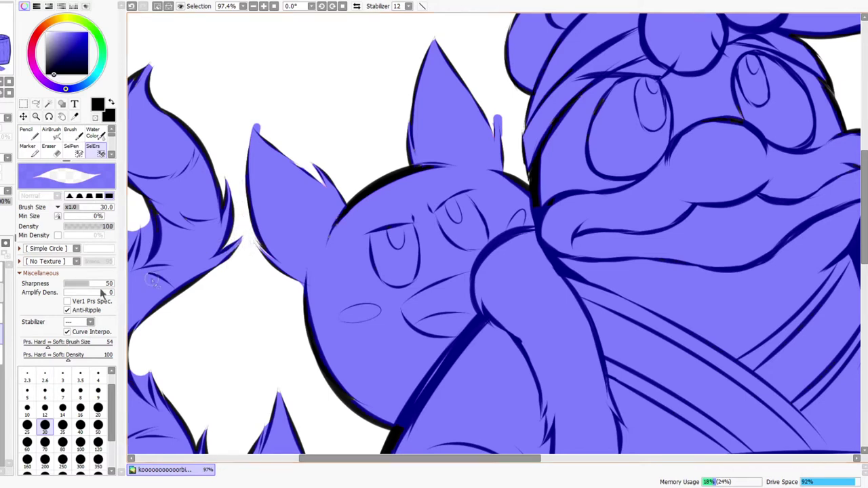
{"action": "left_click", "coordinate": [2, 291]}
Erase the excess selection around the fur tuft on the round cat's ear nearest Dedede with the size 30 SelErs
{"action": "key", "text": "ctrl+space"}
{"action": "left_click_drag", "start_coordinate": [432, 206], "coordinate": [382, 238]}
{"action": "left_click_drag", "start_coordinate": [721, 80], "coordinate": [742, 78]}
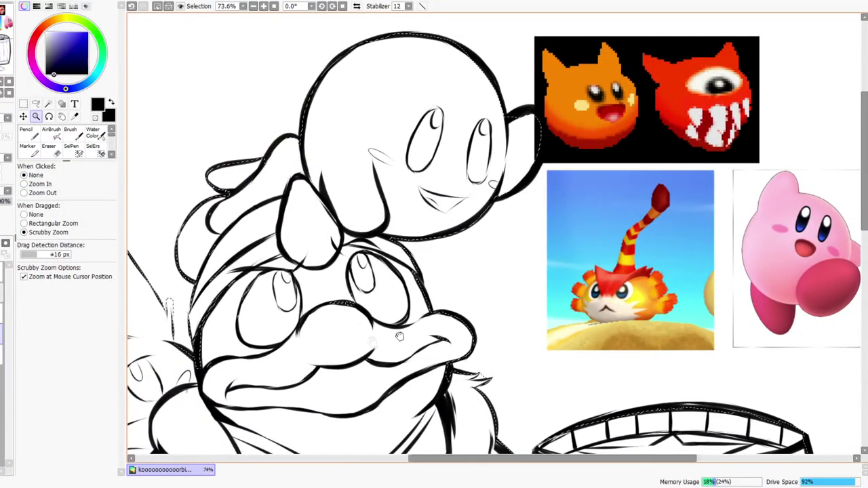
{"action": "left_click_drag", "start_coordinate": [399, 337], "coordinate": [530, 287]}
{"action": "left_click_drag", "start_coordinate": [333, 348], "coordinate": [445, 301]}
{"action": "mouse_move", "coordinate": [387, 198]}
{"action": "left_mouse_down"}
{"action": "mouse_move", "coordinate": [415, 196]}
{"action": "mouse_move", "coordinate": [449, 242]}
{"action": "left_mouse_up"}
{"action": "left_click", "coordinate": [93, 152]}
{"action": "left_click_drag", "start_coordinate": [436, 198], "coordinate": [448, 242]}
{"action": "mouse_move", "coordinate": [433, 179]}
{"action": "left_mouse_down"}
{"action": "mouse_move", "coordinate": [447, 232]}
{"action": "mouse_move", "coordinate": [433, 178]}
{"action": "left_mouse_up"}
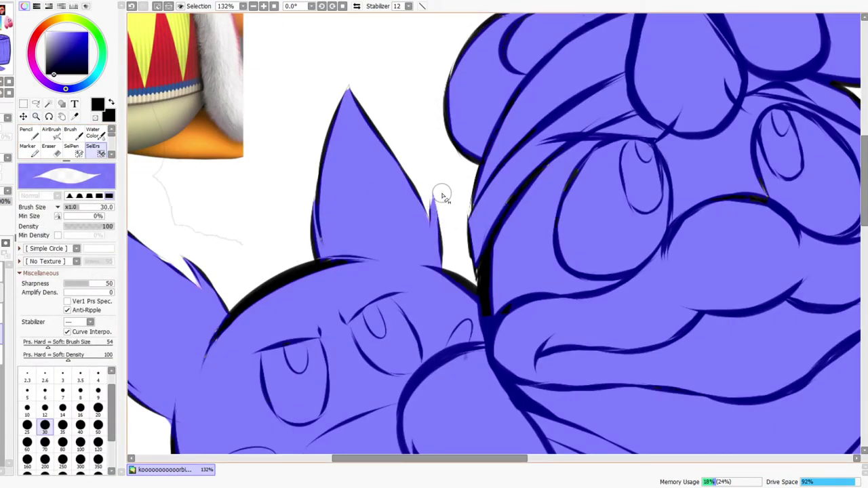
Erase the excess selection around the tip and lower tuft of the round cat's ear nearest the striped tail
{"action": "key", "text": "ctrl+space"}
{"action": "left_click_drag", "start_coordinate": [431, 225], "coordinate": [433, 204]}
{"action": "left_click", "coordinate": [91, 149]}
{"action": "mouse_move", "coordinate": [354, 165]}
{"action": "left_mouse_down"}
{"action": "mouse_move", "coordinate": [351, 175]}
{"action": "mouse_move", "coordinate": [335, 164]}
{"action": "left_mouse_up"}
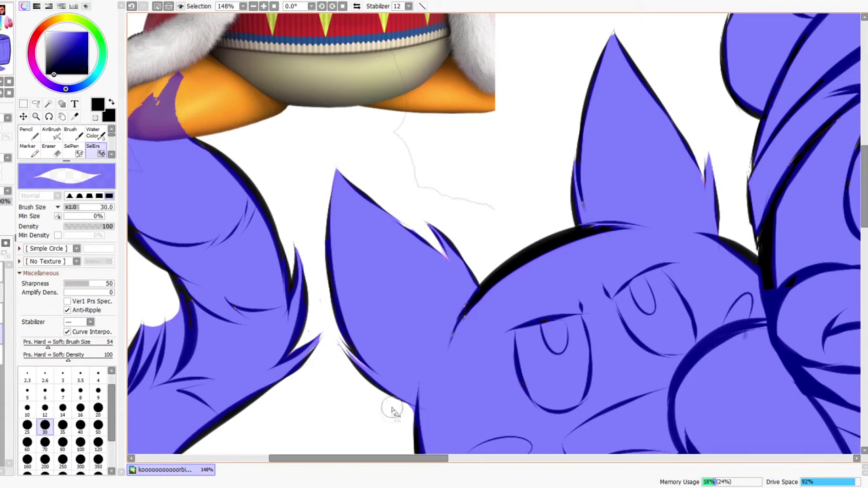
{"action": "left_click_drag", "start_coordinate": [387, 411], "coordinate": [419, 286]}
Add the round cat's head outline to the selection with the size 16 SelPen and trim the spill where ear meets cheek
{"action": "left_click", "coordinate": [73, 151]}
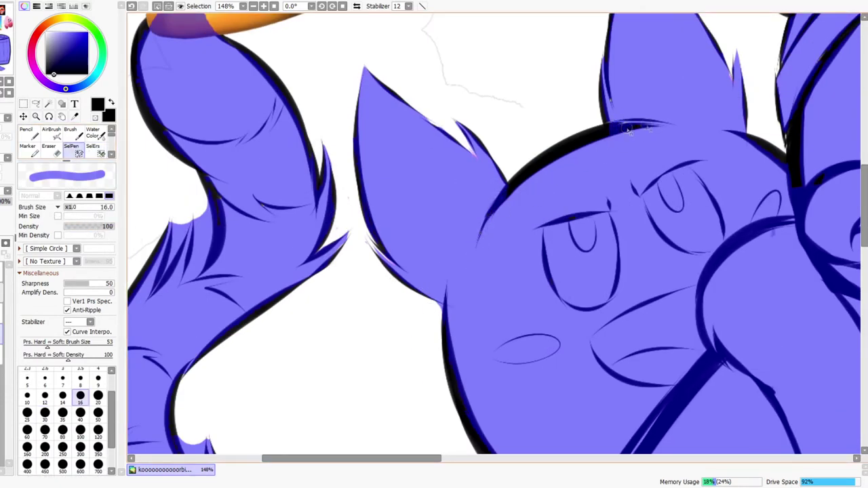
{"action": "left_click_drag", "start_coordinate": [502, 360], "coordinate": [645, 235]}
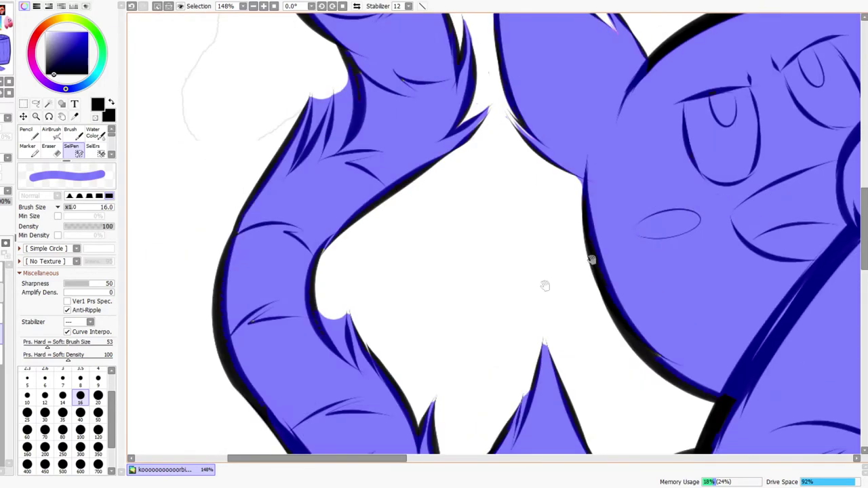
{"action": "left_click_drag", "start_coordinate": [498, 273], "coordinate": [474, 258]}
{"action": "left_click", "coordinate": [97, 152]}
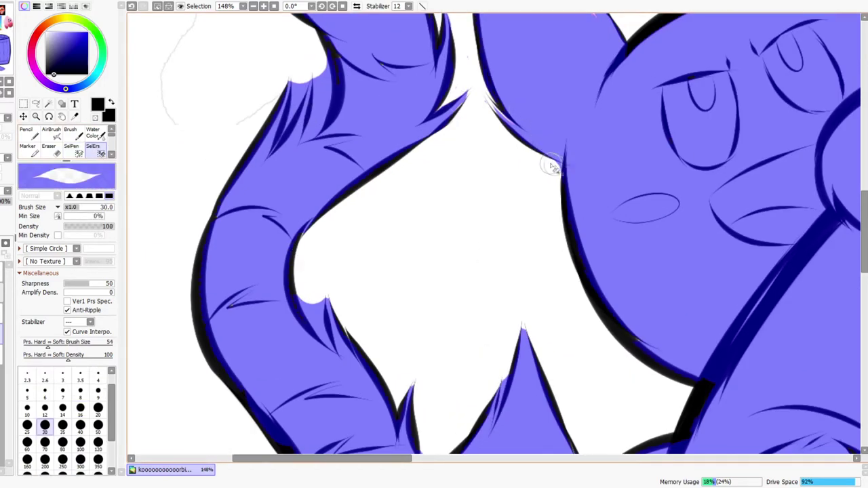
{"action": "left_click_drag", "start_coordinate": [573, 183], "coordinate": [625, 142]}
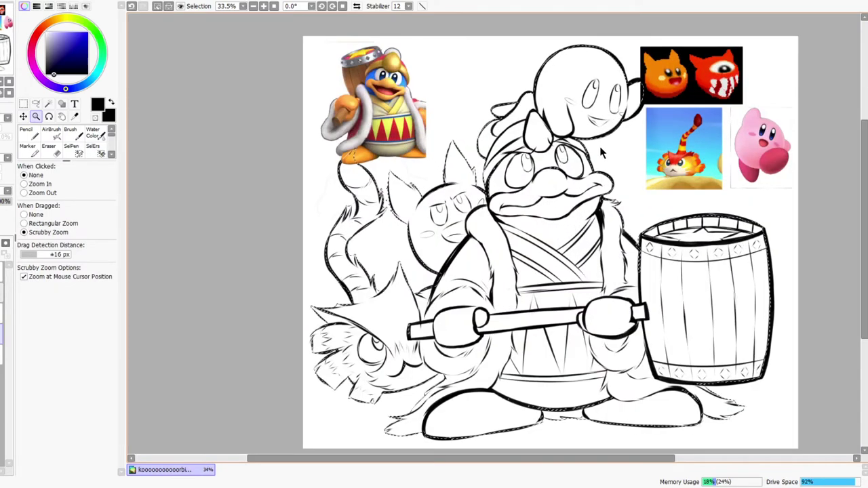
Set the SelPen to size 160 and paint leftover inner lines of the figures into the selection
{"action": "left_click", "coordinate": [75, 151]}
{"action": "key", "text": "bracketright"}
{"action": "key", "text": "bracketright"}
{"action": "key", "text": "bracketright"}
{"action": "key", "text": "bracketright"}
{"action": "key", "text": "bracketright"}
{"action": "key", "text": "bracketright"}
{"action": "key", "text": "bracketright"}
{"action": "key", "text": "bracketright"}
{"action": "key", "text": "bracketright"}
{"action": "key", "text": "bracketright"}
{"action": "key", "text": "bracketright"}
{"action": "key", "text": "bracketright"}
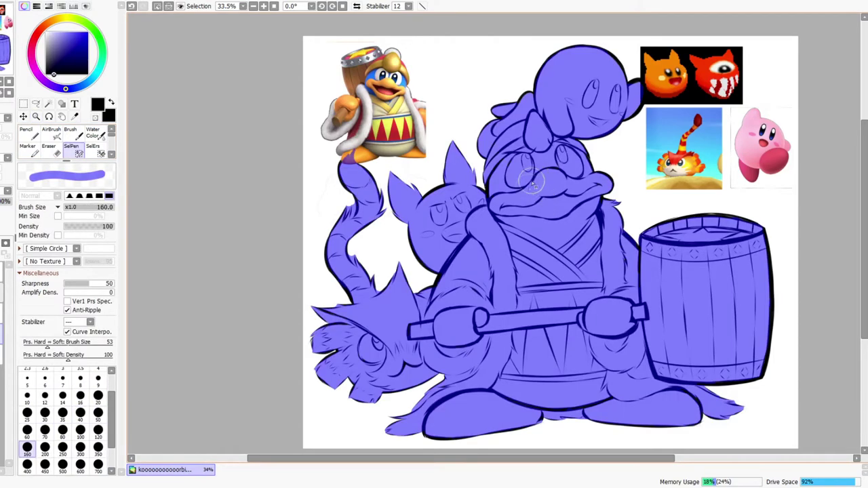
Erase the excess selection between the striped tail and the fur tuft on its lower inner bend with the size 30 SelErs
{"action": "mouse_move", "coordinate": [385, 257]}
{"action": "left_mouse_down"}
{"action": "mouse_move", "coordinate": [384, 294]}
{"action": "mouse_move", "coordinate": [374, 258]}
{"action": "left_mouse_up"}
{"action": "key", "text": "z"}
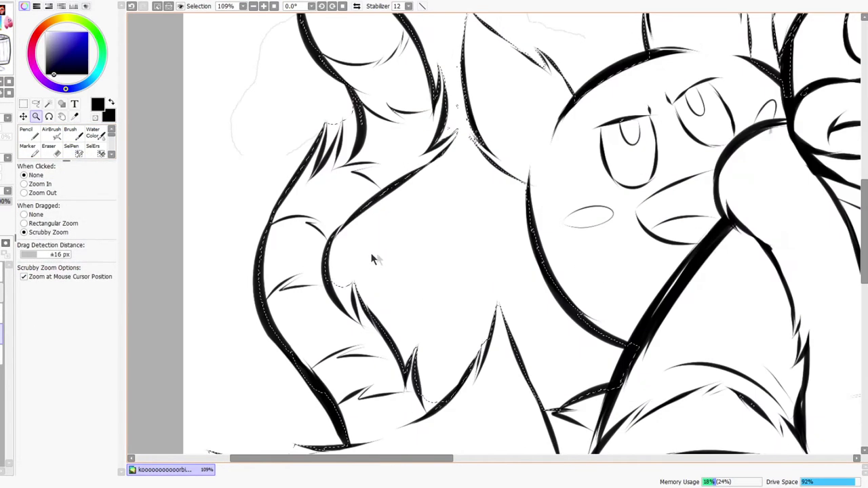
{"action": "left_click", "coordinate": [94, 149]}
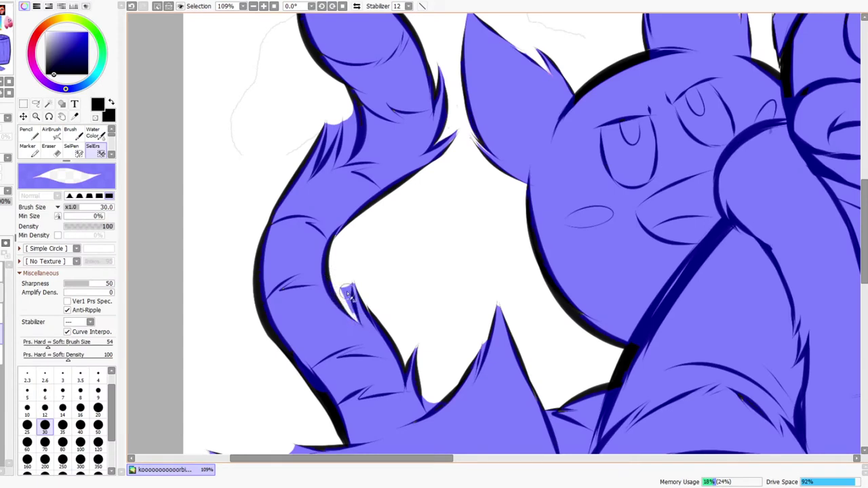
{"action": "key", "text": "ctrl+z"}
Set the SelPen to size 25 with 0% minimum size and paint the tip of the tail's lower inner tuft into the selection
{"action": "left_click", "coordinate": [72, 151]}
{"action": "key", "text": "bracketleft"}
{"action": "key", "text": "bracketleft"}
{"action": "key", "text": "bracketleft"}
{"action": "key", "text": "bracketleft"}
{"action": "key", "text": "bracketleft"}
{"action": "key", "text": "bracketleft"}
{"action": "key", "text": "bracketleft"}
{"action": "key", "text": "bracketleft"}
{"action": "key", "text": "bracketleft"}
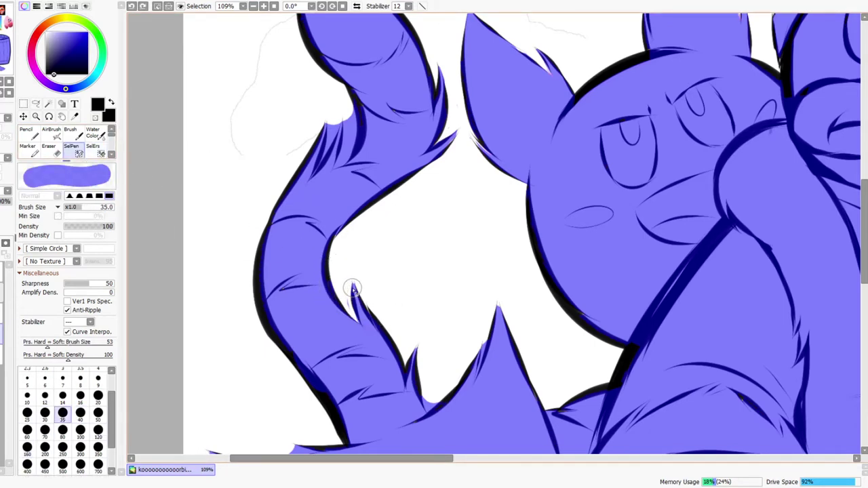
{"action": "left_click_drag", "start_coordinate": [355, 270], "coordinate": [353, 299]}
{"action": "key", "text": "ctrl+z"}
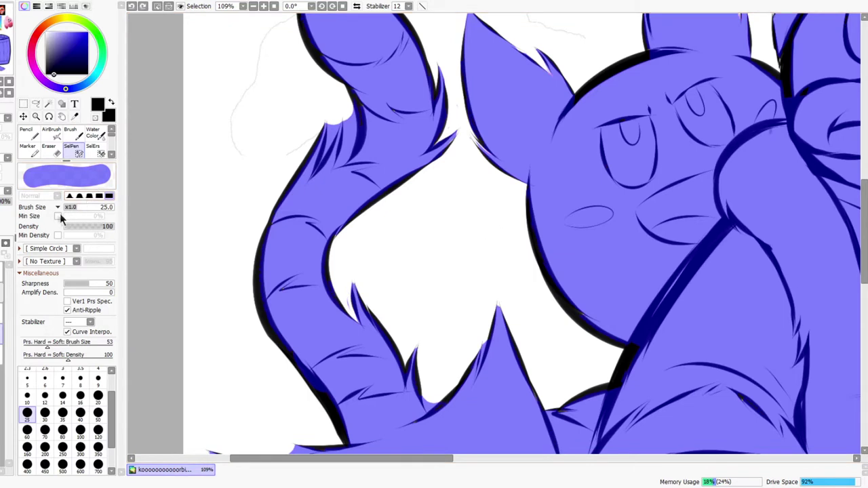
{"action": "left_click_drag", "start_coordinate": [355, 262], "coordinate": [352, 296]}
{"action": "key", "text": "ctrl+z"}
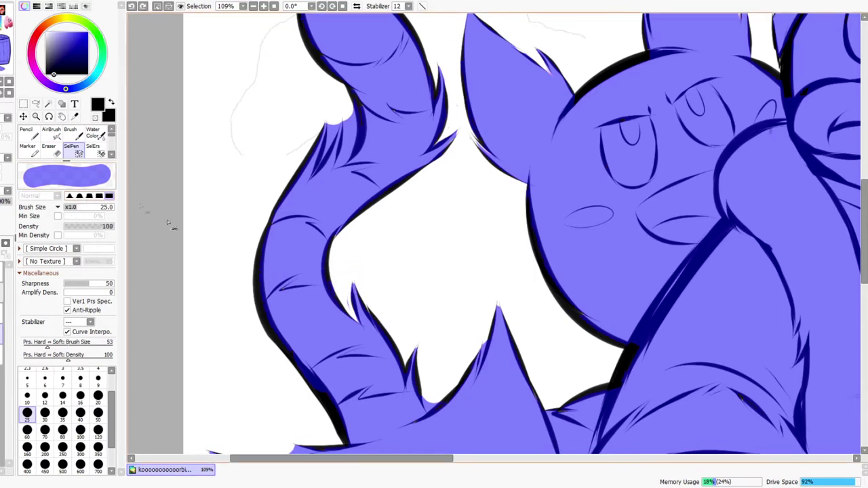
{"action": "left_click", "coordinate": [58, 216]}
{"action": "left_click_drag", "start_coordinate": [352, 292], "coordinate": [359, 274]}
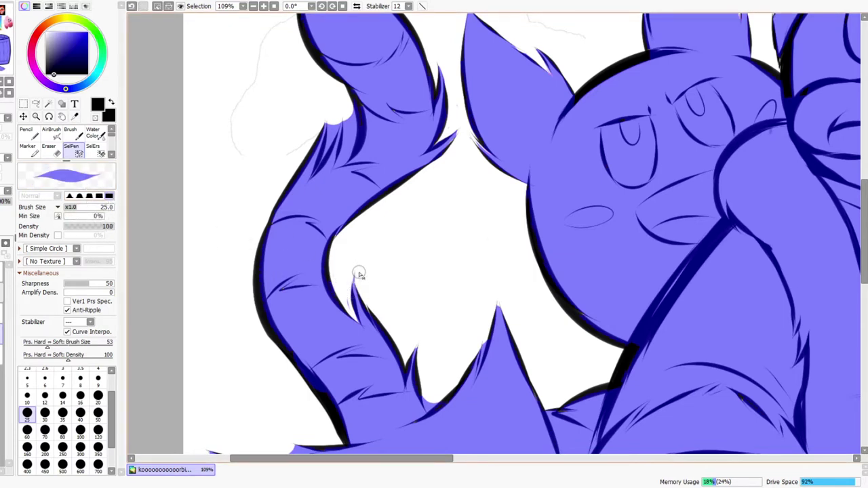
Erase the excess selection between the fur tufts on the striped tail's outer bend with the size 30 SelErs
{"action": "left_click_drag", "start_coordinate": [319, 215], "coordinate": [329, 277]}
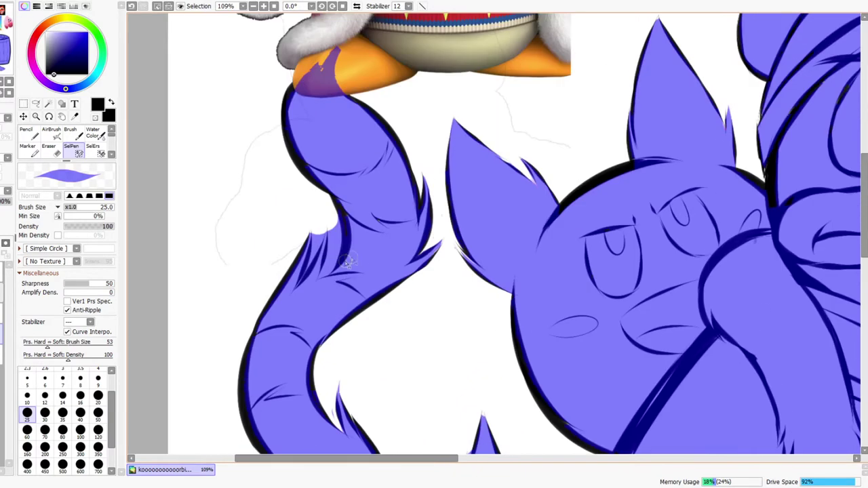
{"action": "left_click", "coordinate": [94, 154]}
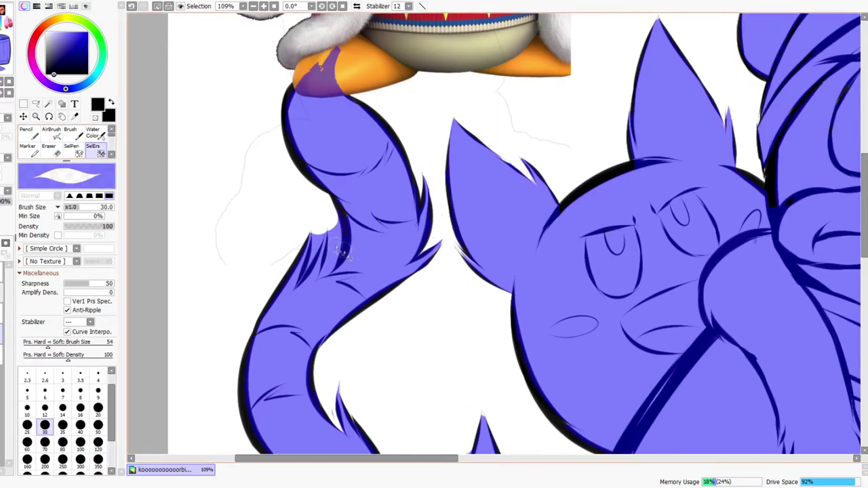
{"action": "mouse_move", "coordinate": [314, 226]}
{"action": "left_mouse_down"}
{"action": "mouse_move", "coordinate": [313, 259]}
{"action": "mouse_move", "coordinate": [314, 229]}
{"action": "mouse_move", "coordinate": [311, 259]}
{"action": "mouse_move", "coordinate": [322, 232]}
{"action": "mouse_move", "coordinate": [306, 273]}
{"action": "left_mouse_up"}
{"action": "mouse_move", "coordinate": [336, 222]}
{"action": "left_mouse_down"}
{"action": "mouse_move", "coordinate": [331, 259]}
{"action": "mouse_move", "coordinate": [330, 227]}
{"action": "mouse_move", "coordinate": [322, 278]}
{"action": "mouse_move", "coordinate": [335, 224]}
{"action": "mouse_move", "coordinate": [337, 254]}
{"action": "mouse_move", "coordinate": [325, 274]}
{"action": "mouse_move", "coordinate": [340, 247]}
{"action": "mouse_move", "coordinate": [315, 251]}
{"action": "left_mouse_up"}
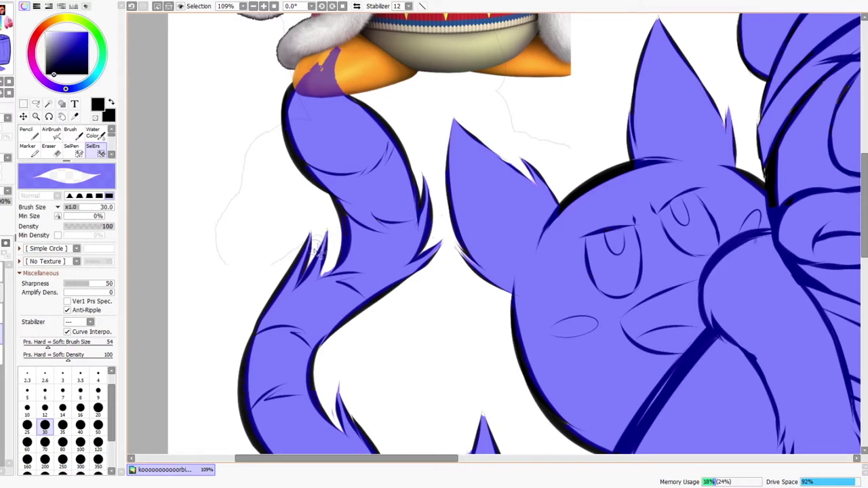
Erase the excess selection in the notch where the striped tail's base meets the spiky cat's head
{"action": "left_click", "coordinate": [80, 153]}
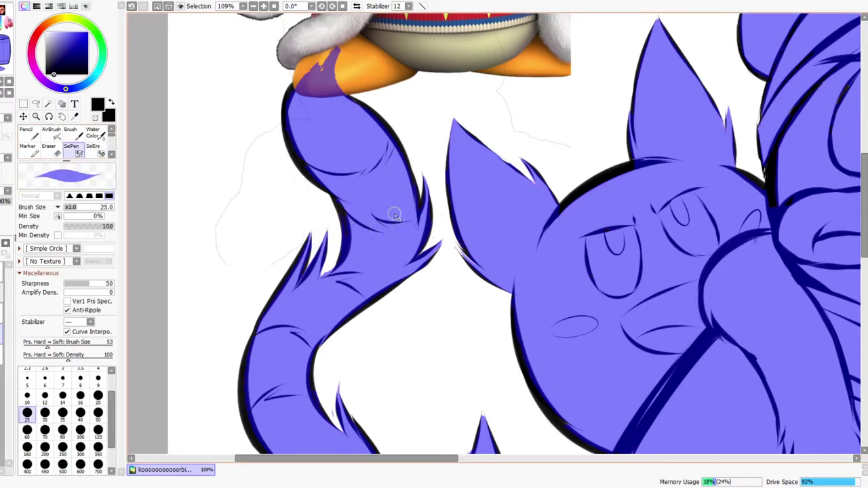
{"action": "scroll", "coordinate": [416, 285], "scroll_direction": "down", "scroll_amount": 5}
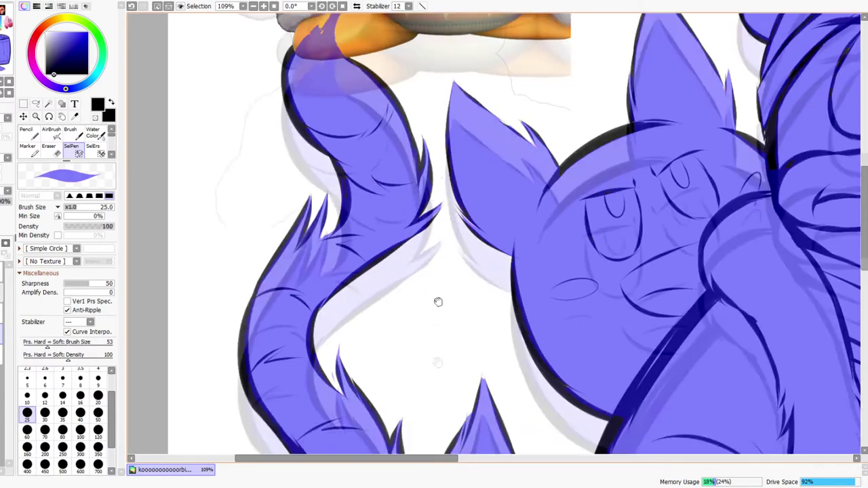
{"action": "key", "text": "e"}
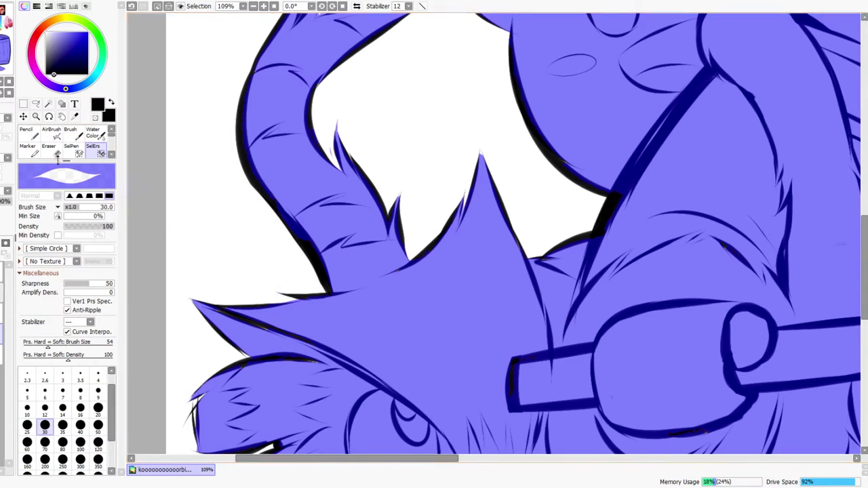
Enlarge the SelPen to size 80 and paint the unselected lines around the spiky cat's eye into the selection
{"action": "key", "text": "e"}
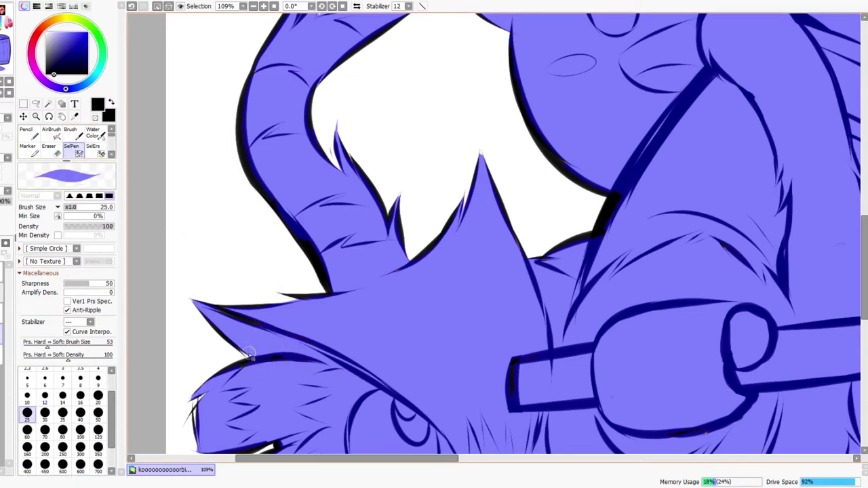
{"action": "left_click_drag", "start_coordinate": [247, 425], "coordinate": [296, 273]}
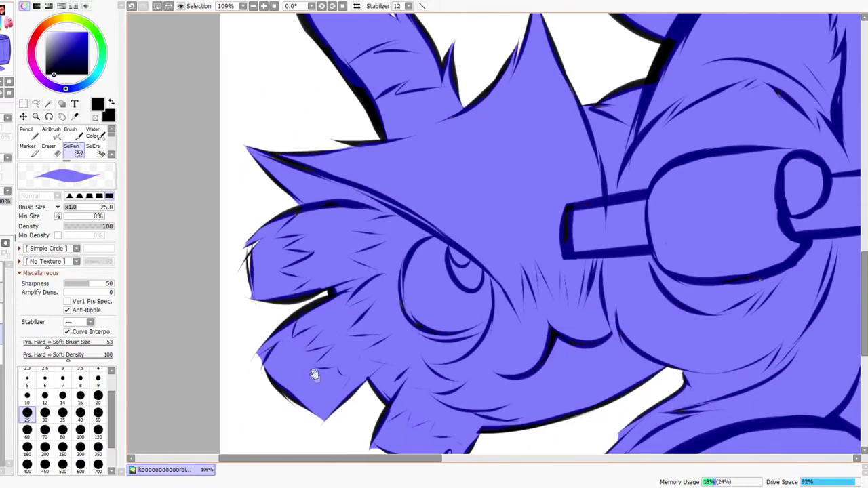
{"action": "left_click_drag", "start_coordinate": [314, 376], "coordinate": [309, 314]}
{"action": "key", "text": "bracketright"}
{"action": "key", "text": "bracketright"}
{"action": "key", "text": "bracketright"}
{"action": "key", "text": "bracketright"}
{"action": "key", "text": "bracketright"}
{"action": "key", "text": "bracketright"}
{"action": "key", "text": "bracketright"}
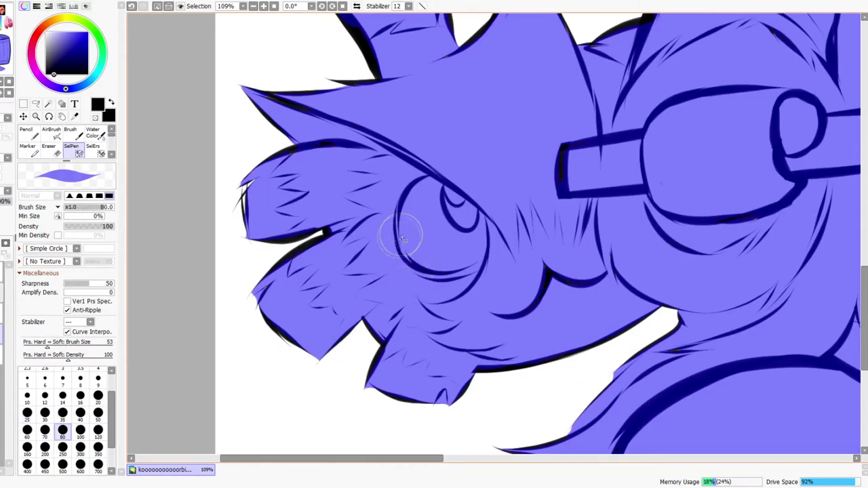
{"action": "left_click_drag", "start_coordinate": [570, 253], "coordinate": [578, 284]}
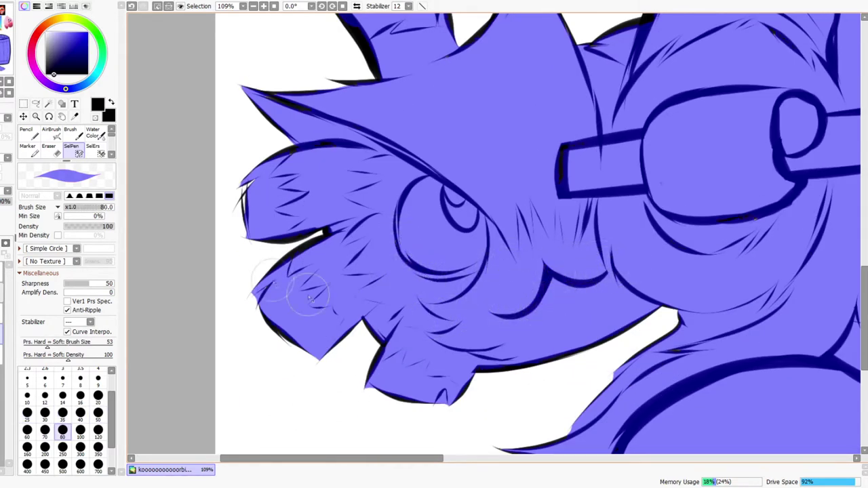
Trim the selection around the spiky cat's mane tufts and cut out the notch in the lowest one with the size 30 SelErs
{"action": "left_click", "coordinate": [94, 152]}
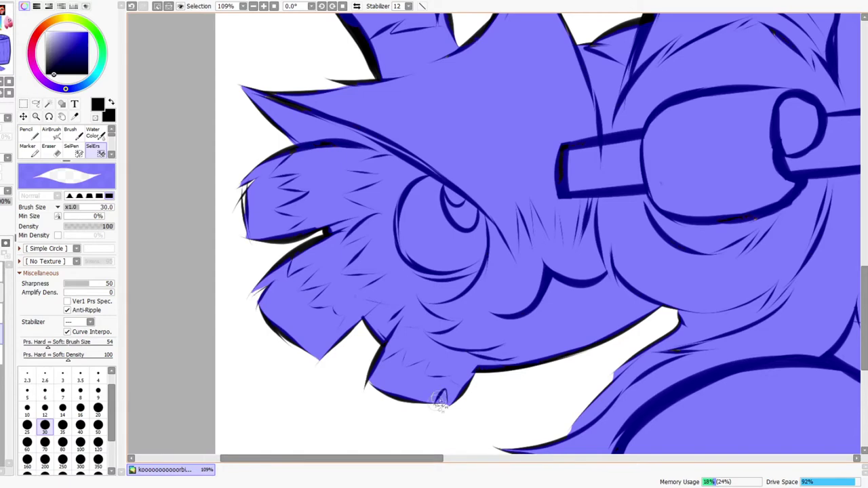
{"action": "left_click_drag", "start_coordinate": [441, 401], "coordinate": [444, 388]}
{"action": "key", "text": "ctrl+z"}
{"action": "left_click_drag", "start_coordinate": [445, 402], "coordinate": [447, 409]}
Trim the excess selection along the fur hem of Dedede's robe beside the spiky cat with the size 30 SelErs
{"action": "left_click_drag", "start_coordinate": [532, 324], "coordinate": [475, 326]}
{"action": "mouse_move", "coordinate": [597, 326]}
{"action": "left_mouse_down"}
{"action": "mouse_move", "coordinate": [446, 317]}
{"action": "mouse_move", "coordinate": [446, 308]}
{"action": "left_mouse_up"}
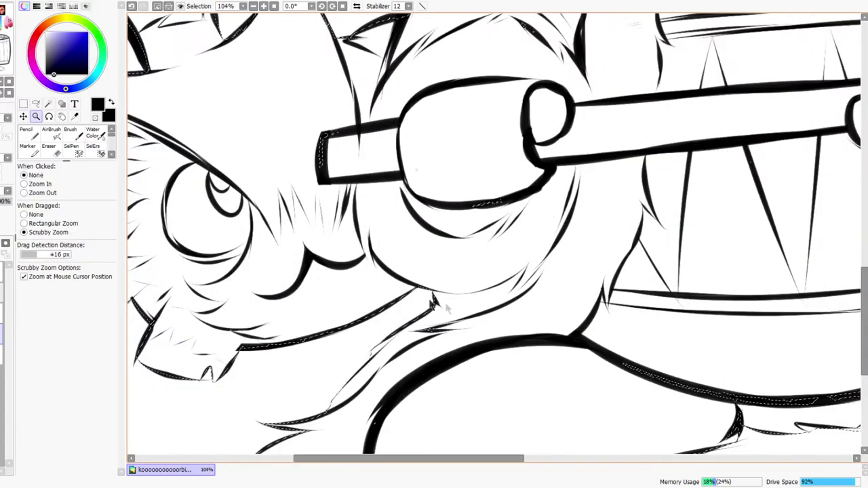
{"action": "left_click", "coordinate": [100, 154]}
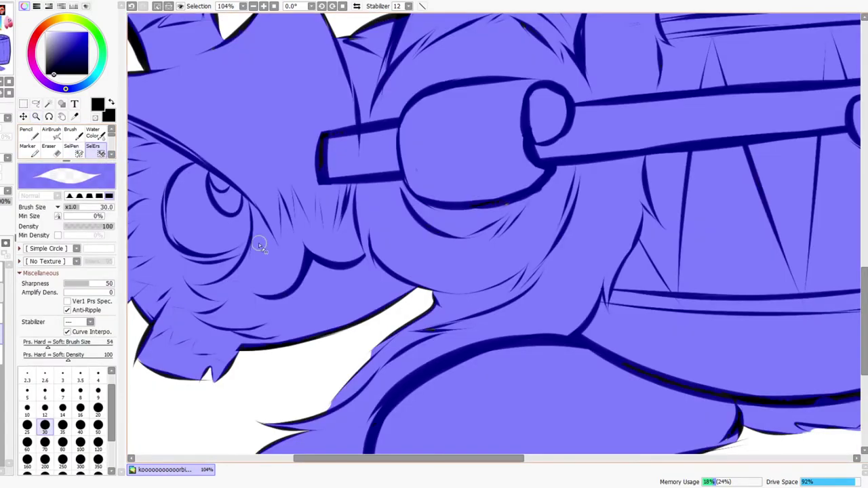
{"action": "mouse_move", "coordinate": [365, 358]}
{"action": "left_mouse_down"}
{"action": "mouse_move", "coordinate": [384, 348]}
{"action": "mouse_move", "coordinate": [381, 337]}
{"action": "left_mouse_up"}
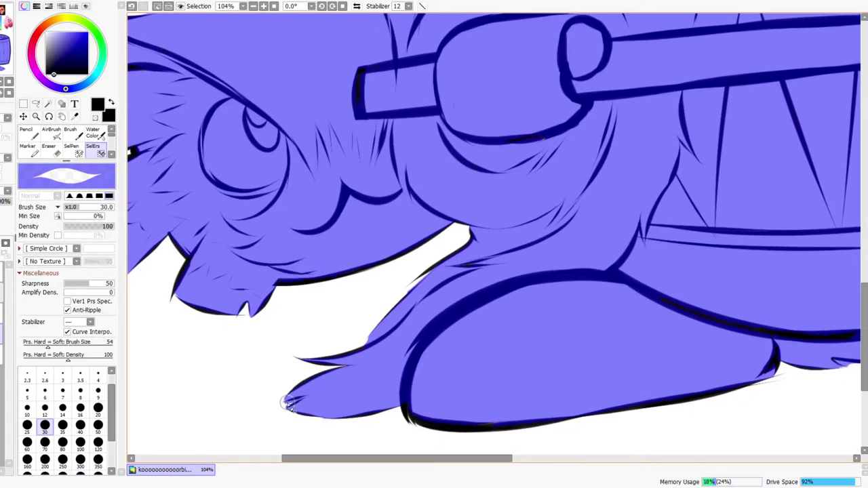
Paint unselected parts of Dedede's foot outlines into the selection with the size 80 SelPen and trim the edges with the SelErs
{"action": "left_click_drag", "start_coordinate": [485, 397], "coordinate": [318, 371]}
{"action": "left_click_drag", "start_coordinate": [533, 380], "coordinate": [400, 383]}
{"action": "left_click", "coordinate": [74, 149]}
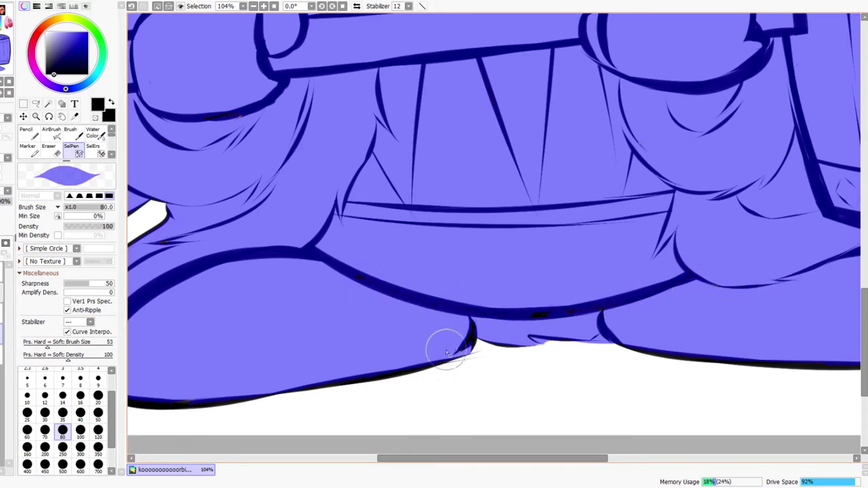
{"action": "left_click", "coordinate": [97, 151]}
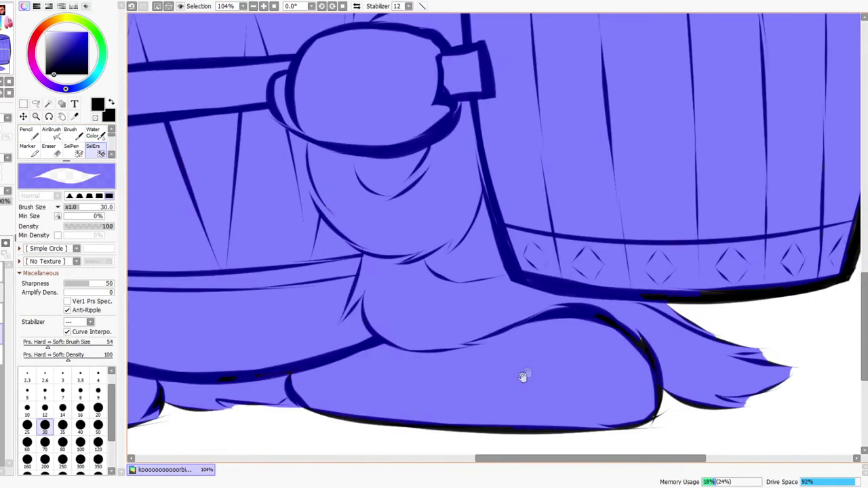
{"action": "mouse_move", "coordinate": [649, 363]}
{"action": "left_mouse_down"}
{"action": "mouse_move", "coordinate": [610, 373]}
{"action": "mouse_move", "coordinate": [601, 357]}
{"action": "left_mouse_up"}
{"action": "left_click", "coordinate": [78, 152]}
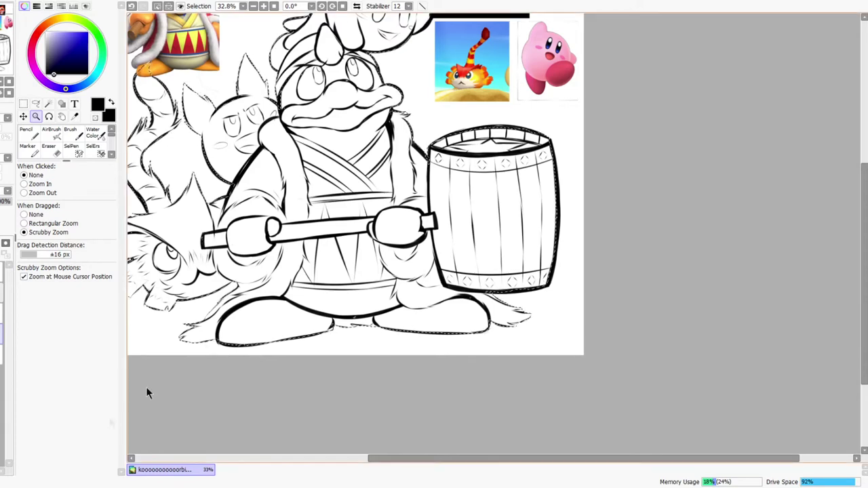
Reduce the SelPen to size 60 and paint the remaining line gaps on Kirby and Dedede's head into the selection
{"action": "left_click_drag", "start_coordinate": [421, 175], "coordinate": [398, 93]}
{"action": "scroll", "coordinate": [400, 93], "scroll_direction": "up", "scroll_amount": 4}
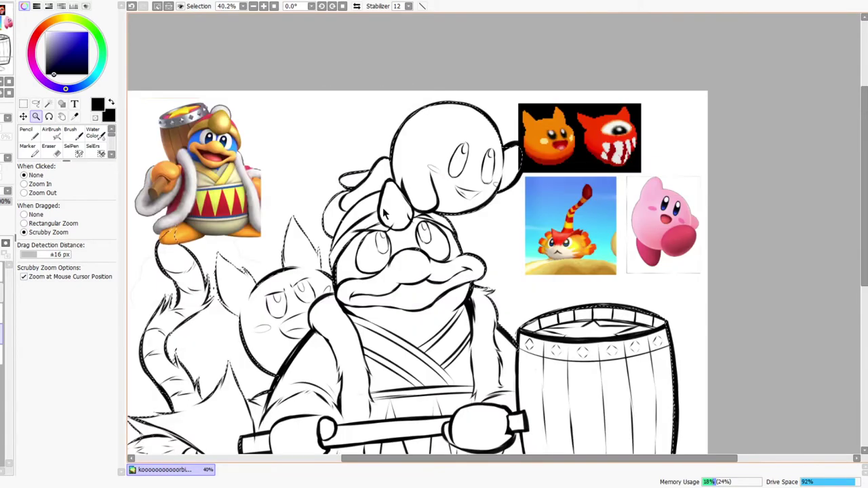
{"action": "left_click", "coordinate": [79, 149]}
{"action": "left_click_drag", "start_coordinate": [358, 341], "coordinate": [367, 316]}
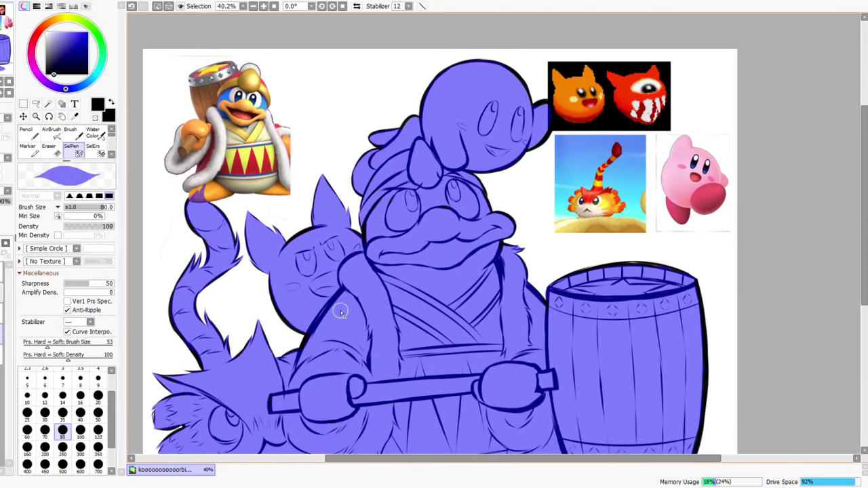
{"action": "key", "text": "z"}
{"action": "left_click_drag", "start_coordinate": [449, 127], "coordinate": [473, 125]}
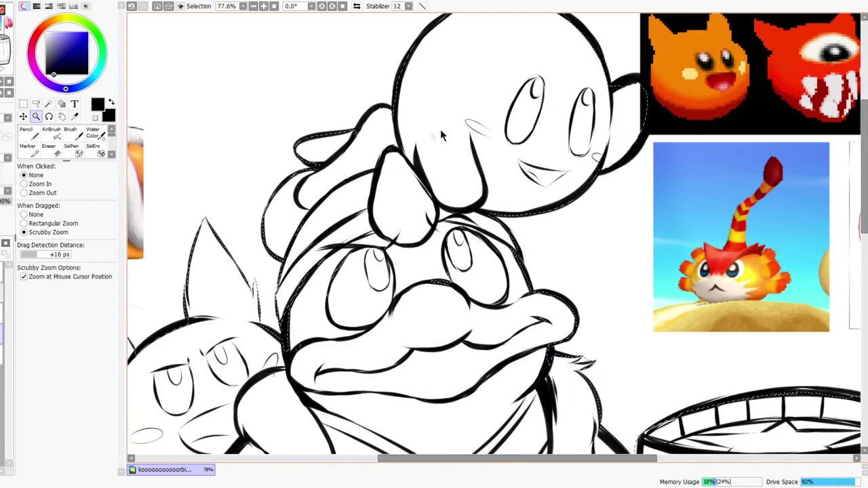
{"action": "left_click", "coordinate": [76, 152]}
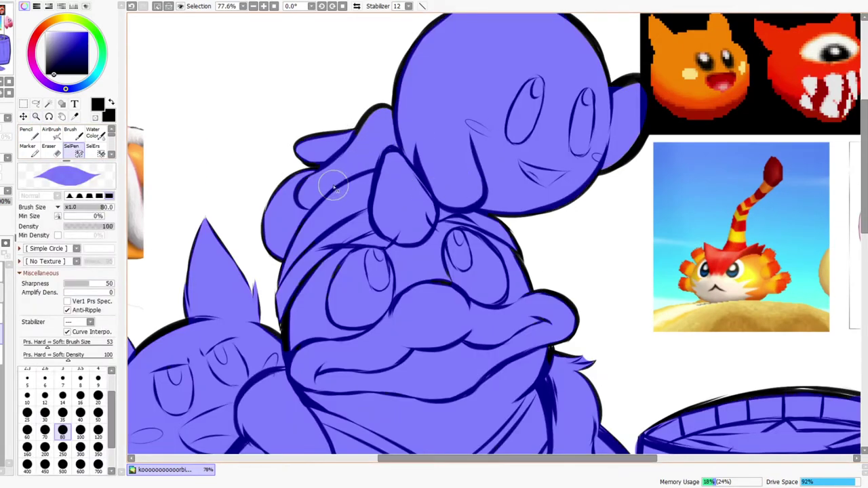
{"action": "key", "text": "bracketleft"}
{"action": "key", "text": "bracketleft"}
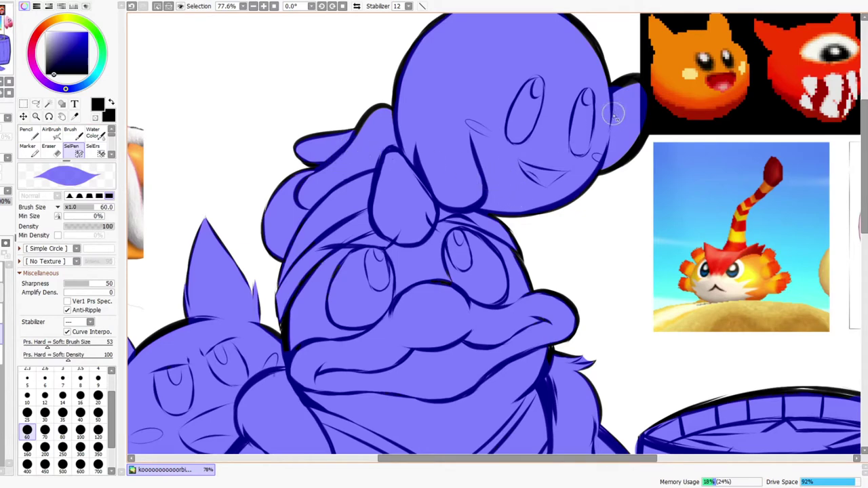
{"action": "scroll", "coordinate": [623, 125], "scroll_direction": "up", "scroll_amount": 3}
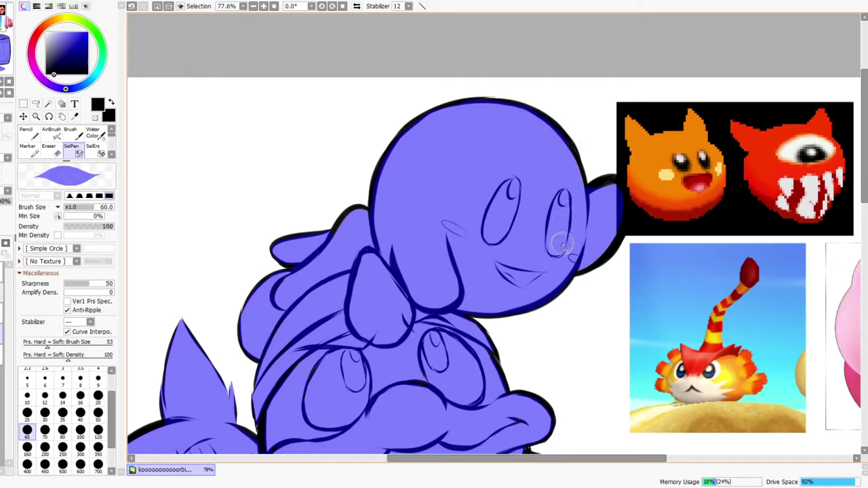
Erase the excess selection between the fur tips of Dedede's robe hem below the barrel with the size 30 SelErs
{"action": "left_click_drag", "start_coordinate": [440, 416], "coordinate": [439, 253]}
{"action": "left_click_drag", "start_coordinate": [500, 371], "coordinate": [495, 206]}
{"action": "left_click_drag", "start_coordinate": [624, 352], "coordinate": [513, 239]}
{"action": "left_click_drag", "start_coordinate": [587, 358], "coordinate": [564, 275]}
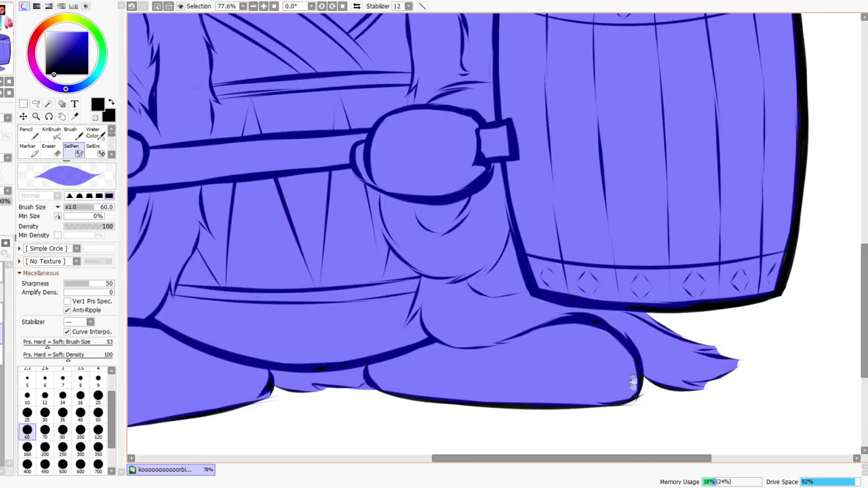
{"action": "left_click_drag", "start_coordinate": [632, 388], "coordinate": [518, 313]}
{"action": "left_click_drag", "start_coordinate": [620, 295], "coordinate": [490, 283]}
{"action": "left_click", "coordinate": [98, 152]}
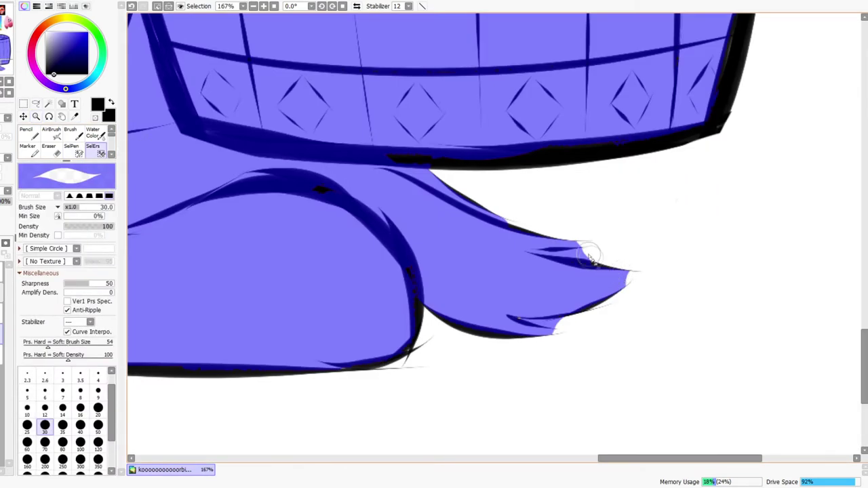
{"action": "left_click_drag", "start_coordinate": [541, 256], "coordinate": [580, 251]}
{"action": "left_click_drag", "start_coordinate": [516, 319], "coordinate": [535, 327]}
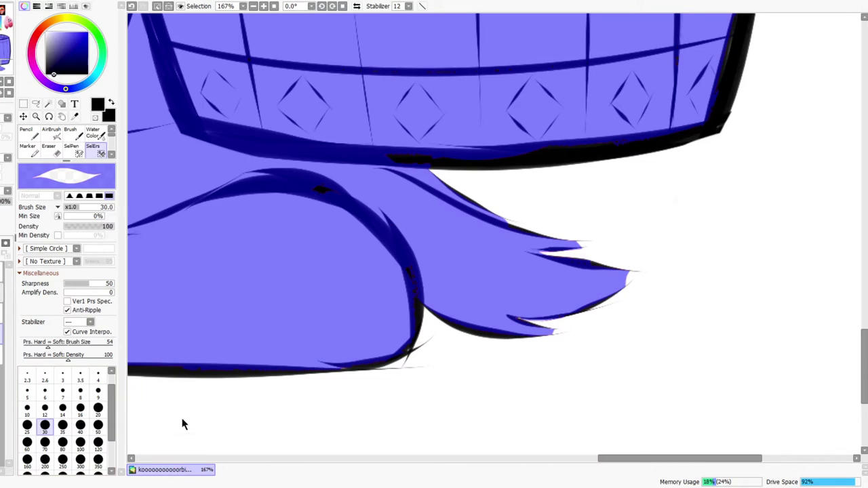
Paint the remaining line gaps on Dedede's face and around Kirby into the selection with the size 60 SelPen, then clear the selection
{"action": "key", "text": "z"}
{"action": "left_click_drag", "start_coordinate": [419, 117], "coordinate": [521, 355]}
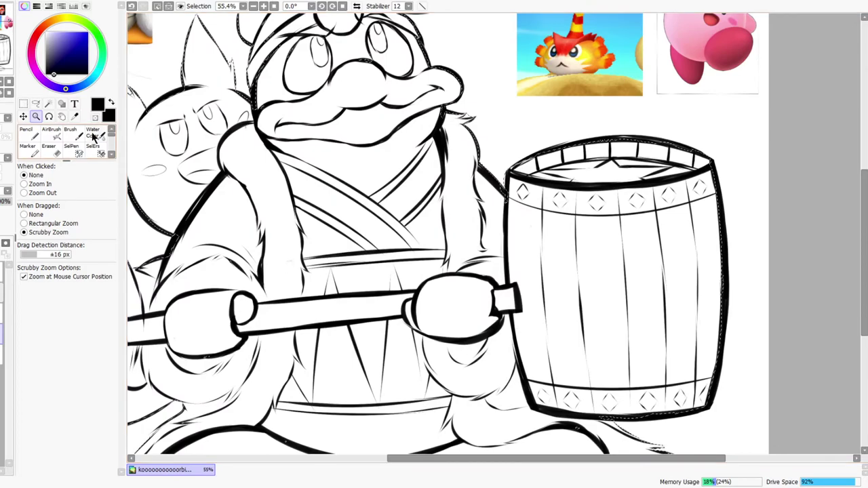
{"action": "left_click", "coordinate": [73, 150]}
{"action": "left_click_drag", "start_coordinate": [273, 188], "coordinate": [362, 274]}
{"action": "key", "text": "ctrl+space"}
{"action": "left_click_drag", "start_coordinate": [332, 180], "coordinate": [379, 135]}
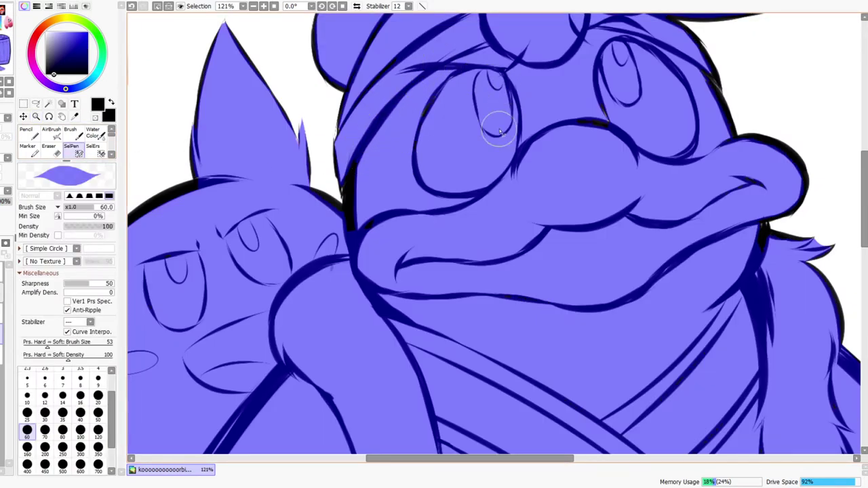
{"action": "scroll", "coordinate": [471, 294], "scroll_direction": "up", "scroll_amount": 3}
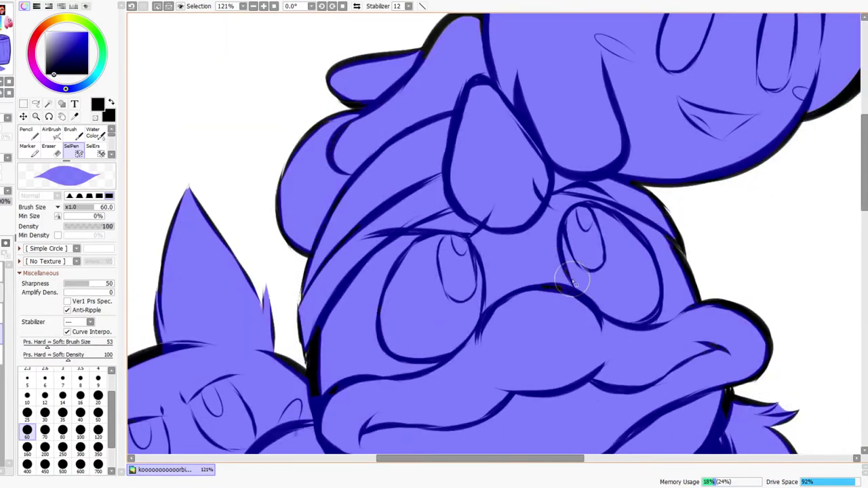
{"action": "left_click_drag", "start_coordinate": [581, 266], "coordinate": [473, 297]}
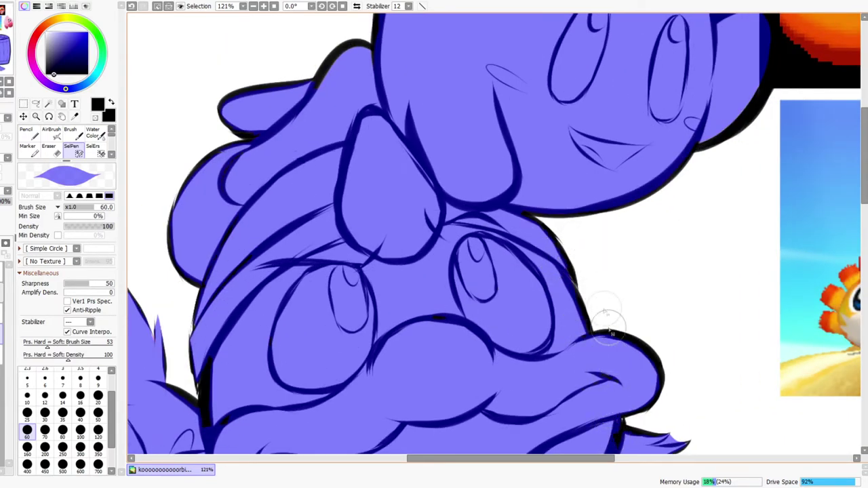
{"action": "scroll", "coordinate": [597, 339], "scroll_direction": "up", "scroll_amount": 3}
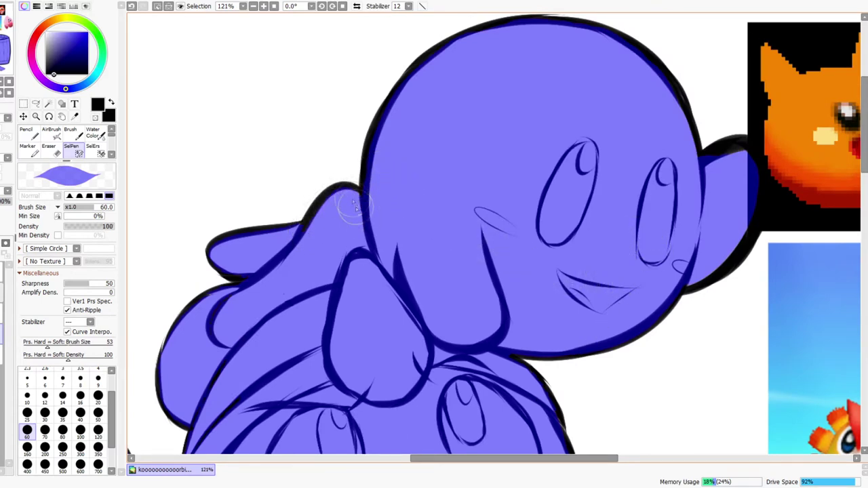
{"action": "left_click_drag", "start_coordinate": [400, 397], "coordinate": [276, 336]}
{"action": "left_click_drag", "start_coordinate": [428, 405], "coordinate": [422, 315]}
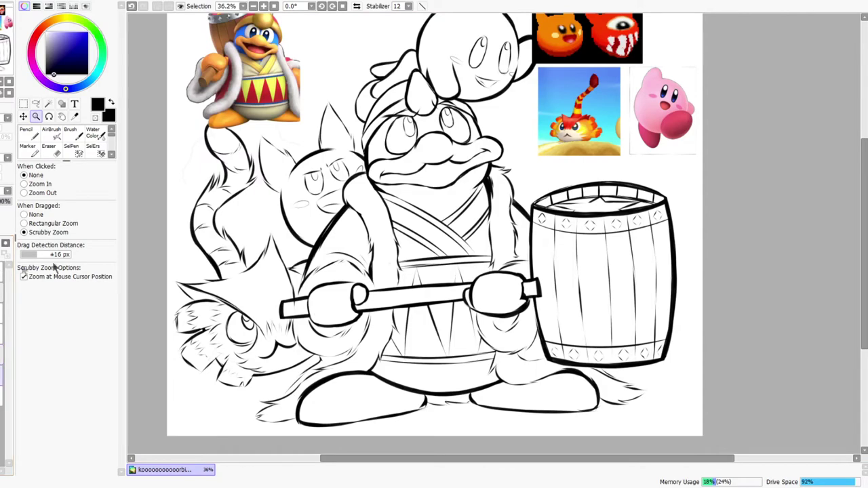
Set up the Pencil with blue sampled from the Dedede reference's face, size 250 and a uniform stroke width
{"action": "left_click_drag", "start_coordinate": [404, 240], "coordinate": [415, 279]}
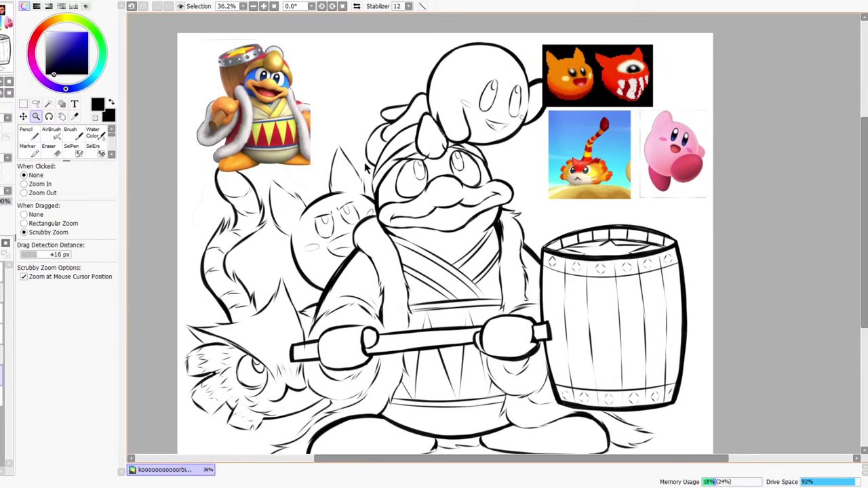
{"action": "left_click_drag", "start_coordinate": [372, 203], "coordinate": [420, 202]}
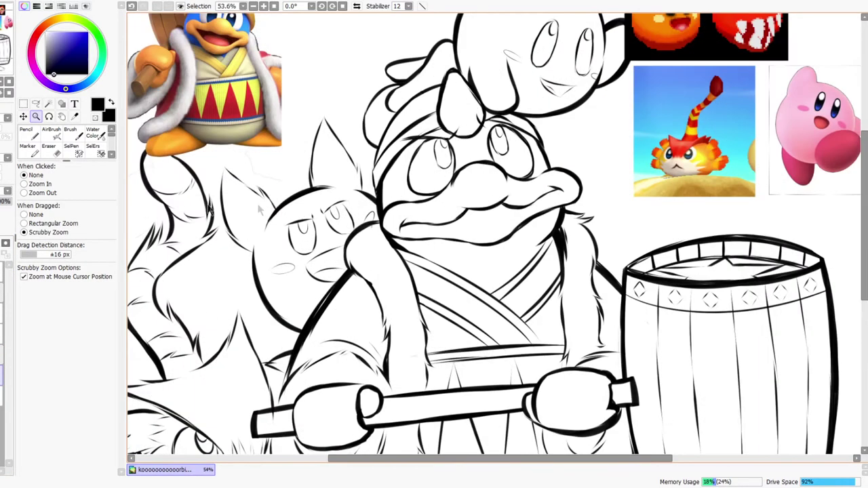
{"action": "left_click", "coordinate": [32, 136]}
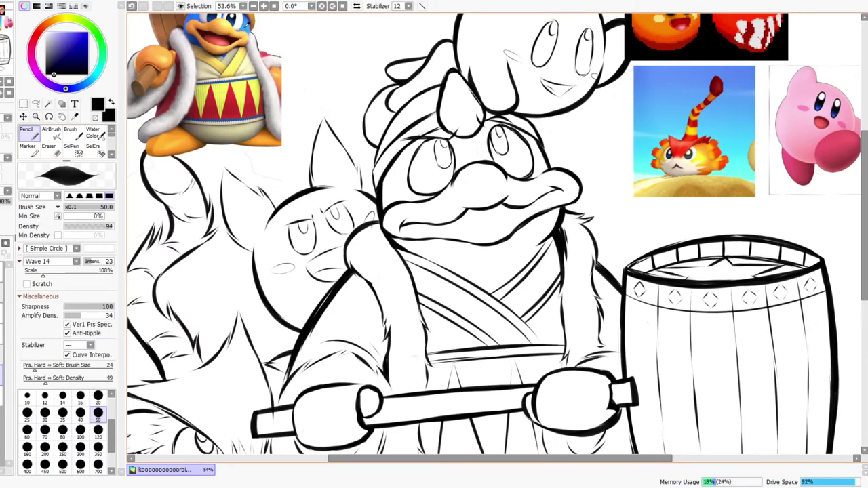
{"action": "left_click", "coordinate": [246, 26], "text": "alt"}
{"action": "key", "text": "bracketright"}
{"action": "key", "text": "bracketright"}
{"action": "key", "text": "bracketright"}
{"action": "key", "text": "bracketright"}
{"action": "key", "text": "bracketright"}
{"action": "key", "text": "bracketright"}
{"action": "key", "text": "bracketright"}
{"action": "key", "text": "bracketright"}
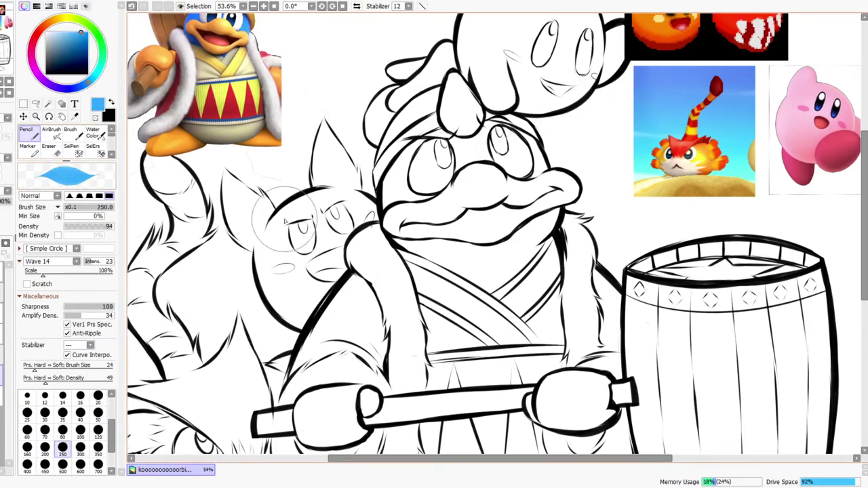
{"action": "left_click", "coordinate": [58, 216]}
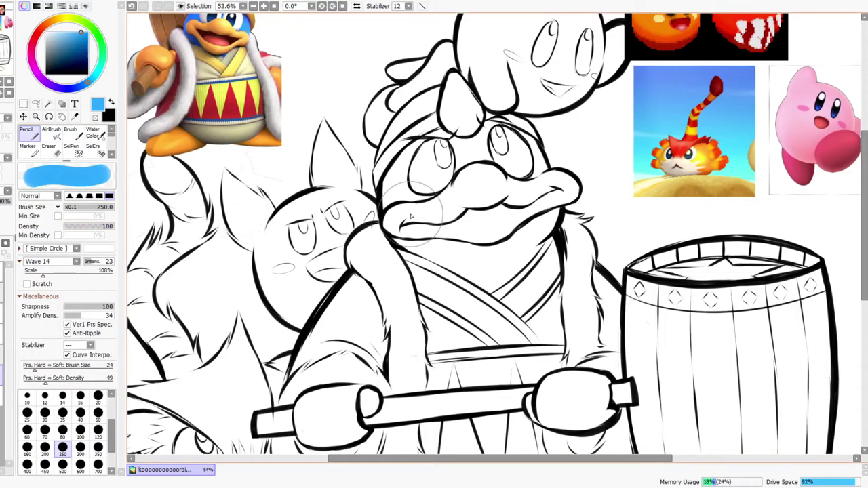
Block in Dedede's head, both hands and forearms, and lower belly with broad blue Pencil strokes
{"action": "key", "text": "ctrl+space"}
{"action": "left_click_drag", "start_coordinate": [413, 215], "coordinate": [392, 238]}
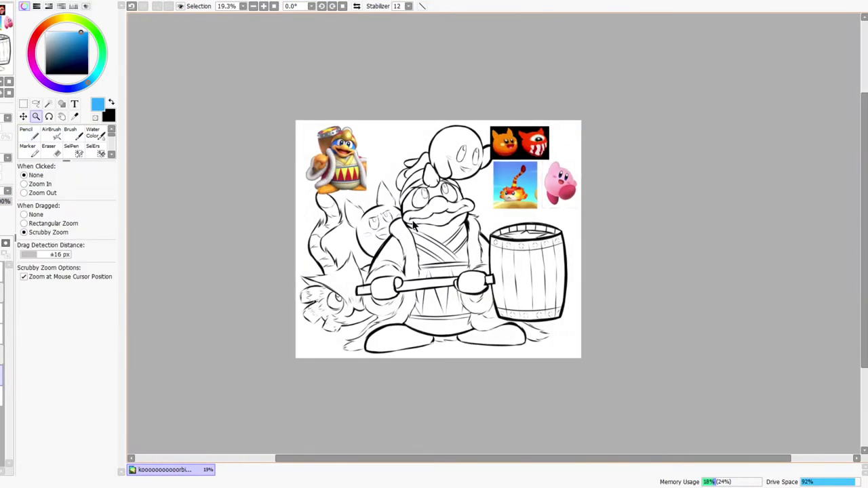
{"action": "left_click", "coordinate": [32, 134]}
{"action": "mouse_move", "coordinate": [407, 194]}
{"action": "left_mouse_down"}
{"action": "mouse_move", "coordinate": [404, 224]}
{"action": "mouse_move", "coordinate": [460, 176]}
{"action": "mouse_move", "coordinate": [468, 231]}
{"action": "mouse_move", "coordinate": [477, 183]}
{"action": "left_mouse_up"}
{"action": "mouse_move", "coordinate": [376, 302]}
{"action": "left_mouse_down"}
{"action": "mouse_move", "coordinate": [407, 268]}
{"action": "mouse_move", "coordinate": [420, 285]}
{"action": "left_mouse_up"}
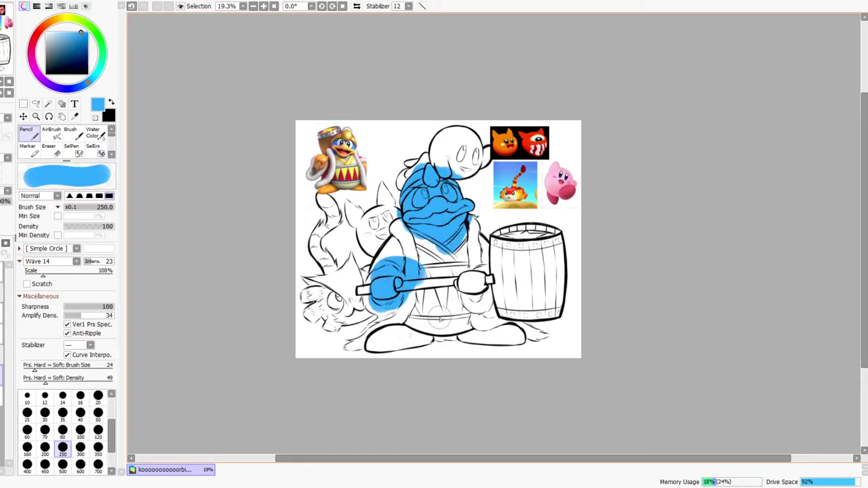
{"action": "mouse_move", "coordinate": [457, 322]}
{"action": "left_mouse_down"}
{"action": "mouse_move", "coordinate": [433, 327]}
{"action": "mouse_move", "coordinate": [480, 306]}
{"action": "mouse_move", "coordinate": [477, 281]}
{"action": "mouse_move", "coordinate": [484, 315]}
{"action": "left_mouse_up"}
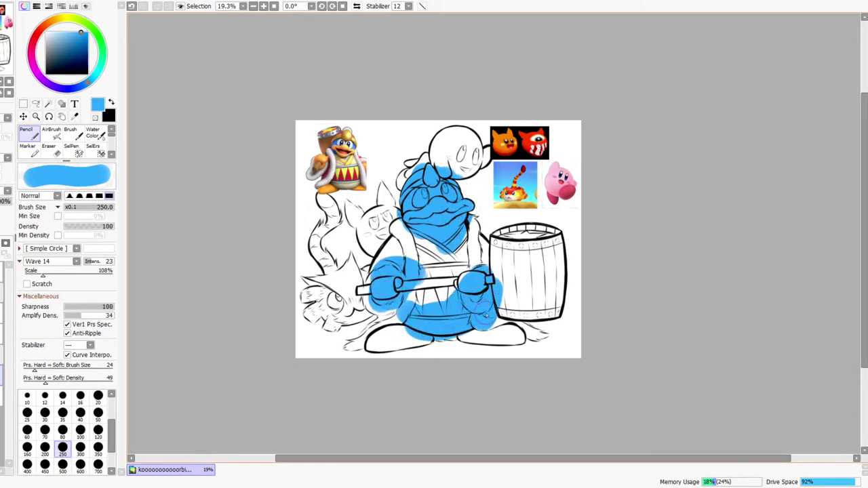
{"action": "left_click_drag", "start_coordinate": [469, 207], "coordinate": [472, 233]}
Sample yellow from the Dedede reference and fill his whole bill with the Pencil at size 70
{"action": "left_click", "coordinate": [36, 116]}
{"action": "mouse_move", "coordinate": [427, 181]}
{"action": "left_mouse_down"}
{"action": "mouse_move", "coordinate": [439, 182]}
{"action": "mouse_move", "coordinate": [456, 206]}
{"action": "left_mouse_up"}
{"action": "left_click", "coordinate": [32, 136]}
{"action": "mouse_move", "coordinate": [328, 251]}
{"action": "left_mouse_down"}
{"action": "mouse_move", "coordinate": [547, 234]}
{"action": "mouse_move", "coordinate": [542, 273]}
{"action": "left_mouse_up"}
{"action": "right_click", "coordinate": [268, 22]}
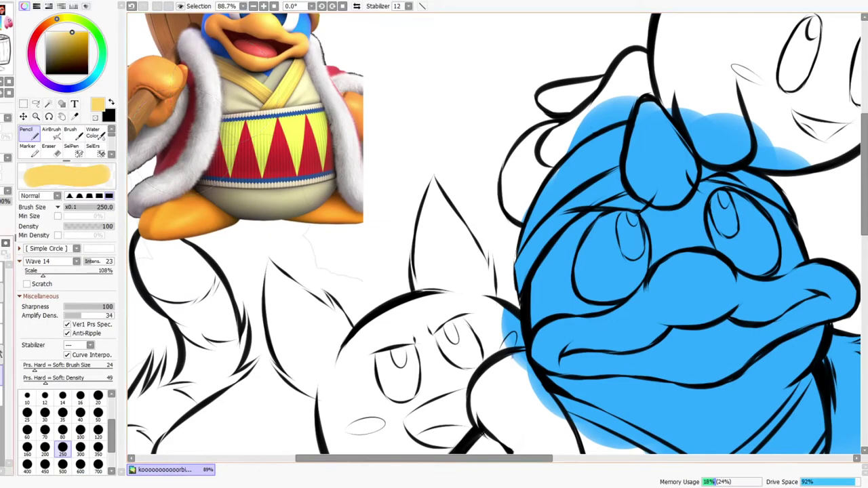
{"action": "left_click", "coordinate": [45, 429]}
{"action": "mouse_move", "coordinate": [662, 304]}
{"action": "left_mouse_down"}
{"action": "mouse_move", "coordinate": [672, 295]}
{"action": "mouse_move", "coordinate": [688, 313]}
{"action": "left_mouse_up"}
{"action": "left_click_drag", "start_coordinate": [689, 364], "coordinate": [532, 348]}
{"action": "mouse_move", "coordinate": [515, 298]}
{"action": "left_mouse_down"}
{"action": "mouse_move", "coordinate": [502, 268]}
{"action": "mouse_move", "coordinate": [536, 261]}
{"action": "mouse_move", "coordinate": [539, 285]}
{"action": "mouse_move", "coordinate": [562, 281]}
{"action": "mouse_move", "coordinate": [548, 256]}
{"action": "mouse_move", "coordinate": [566, 293]}
{"action": "mouse_move", "coordinate": [516, 316]}
{"action": "mouse_move", "coordinate": [576, 333]}
{"action": "mouse_move", "coordinate": [529, 349]}
{"action": "mouse_move", "coordinate": [542, 355]}
{"action": "mouse_move", "coordinate": [589, 325]}
{"action": "left_mouse_up"}
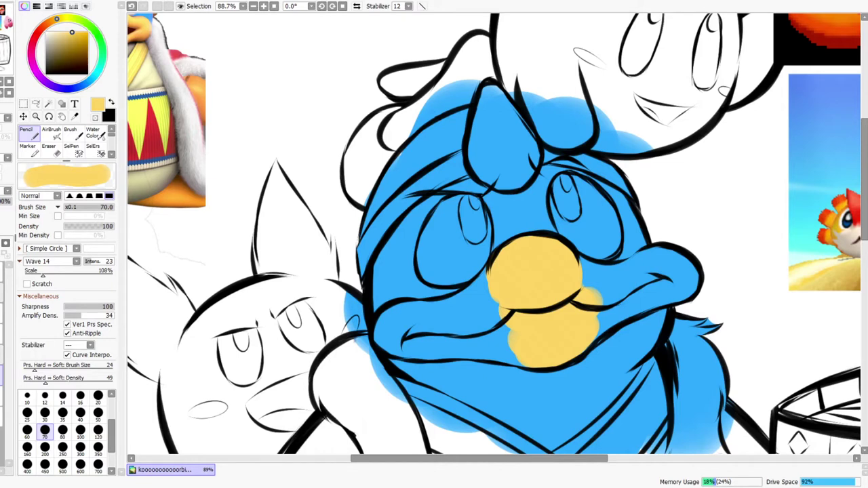
{"action": "mouse_move", "coordinate": [392, 330]}
{"action": "left_mouse_down"}
{"action": "mouse_move", "coordinate": [384, 329]}
{"action": "mouse_move", "coordinate": [398, 319]}
{"action": "mouse_move", "coordinate": [482, 300]}
{"action": "left_mouse_up"}
{"action": "mouse_move", "coordinate": [425, 344]}
{"action": "left_mouse_down"}
{"action": "mouse_move", "coordinate": [451, 339]}
{"action": "mouse_move", "coordinate": [431, 342]}
{"action": "mouse_move", "coordinate": [465, 329]}
{"action": "mouse_move", "coordinate": [461, 344]}
{"action": "mouse_move", "coordinate": [440, 347]}
{"action": "mouse_move", "coordinate": [505, 341]}
{"action": "mouse_move", "coordinate": [454, 347]}
{"action": "mouse_move", "coordinate": [536, 352]}
{"action": "mouse_move", "coordinate": [510, 337]}
{"action": "left_mouse_up"}
{"action": "mouse_move", "coordinate": [588, 331]}
{"action": "left_mouse_down"}
{"action": "mouse_move", "coordinate": [627, 298]}
{"action": "mouse_move", "coordinate": [700, 276]}
{"action": "mouse_move", "coordinate": [637, 283]}
{"action": "mouse_move", "coordinate": [660, 260]}
{"action": "mouse_move", "coordinate": [632, 283]}
{"action": "mouse_move", "coordinate": [573, 274]}
{"action": "mouse_move", "coordinate": [642, 275]}
{"action": "left_mouse_up"}
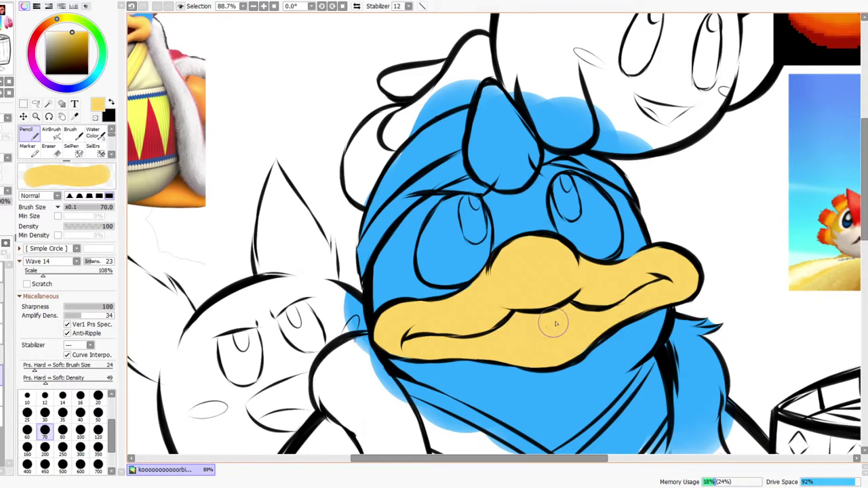
Switch the Pencil to white and fill Dedede's eye nearer the cat-like companion at size 50
{"action": "key", "text": "bracketleft"}
{"action": "key", "text": "bracketleft"}
{"action": "key", "text": "bracketleft"}
{"action": "key", "text": "bracketleft"}
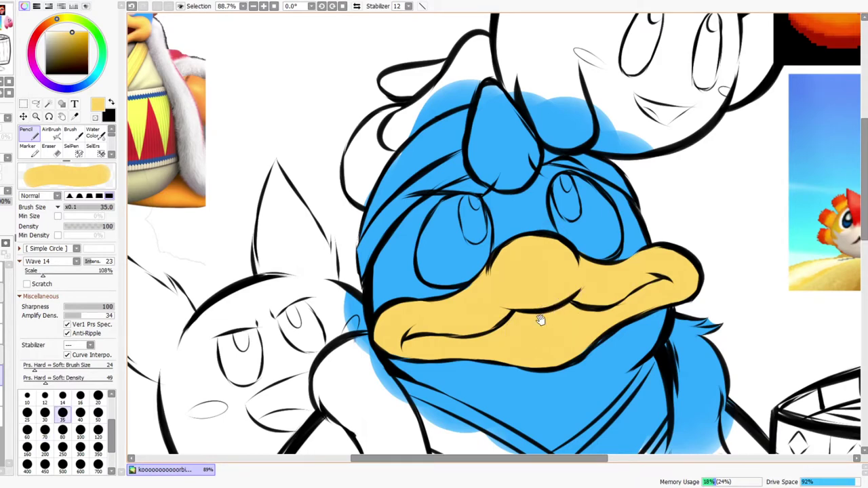
{"action": "left_click_drag", "start_coordinate": [557, 324], "coordinate": [541, 354]}
{"action": "left_click", "coordinate": [46, 32]}
{"action": "left_click_drag", "start_coordinate": [444, 297], "coordinate": [556, 259]}
{"action": "key", "text": "z"}
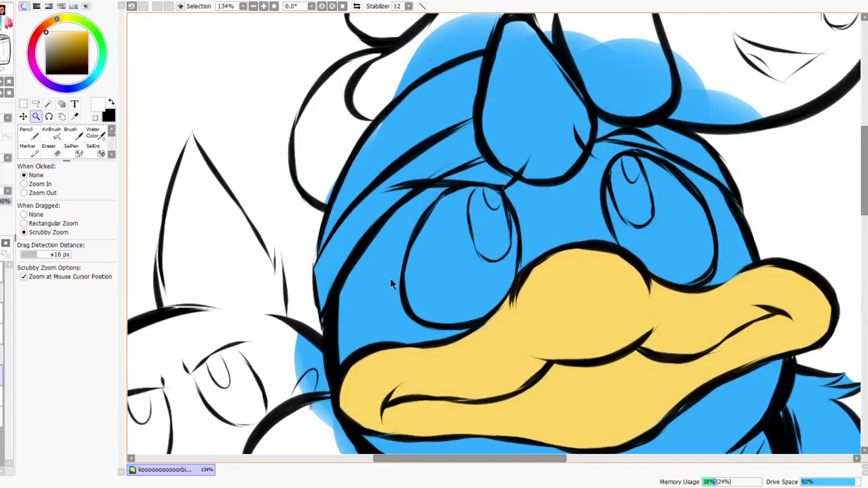
{"action": "left_click", "coordinate": [26, 132]}
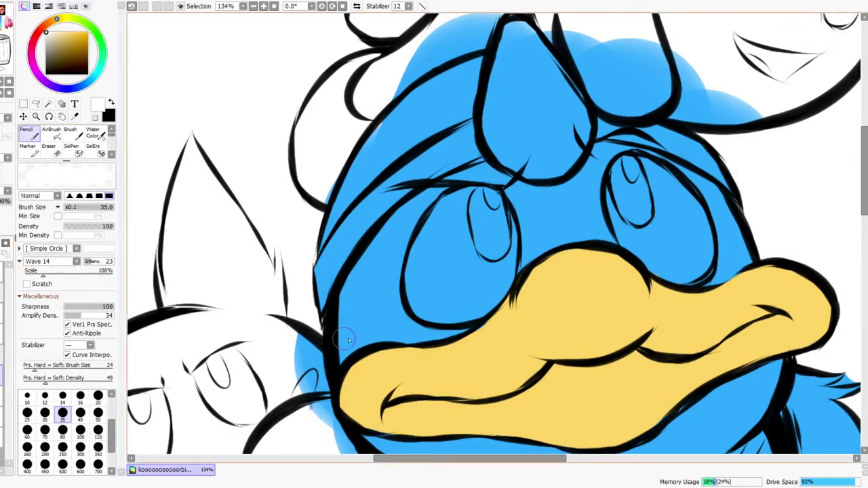
{"action": "key", "text": "bracketright"}
{"action": "key", "text": "bracketright"}
{"action": "mouse_move", "coordinate": [441, 291]}
{"action": "left_mouse_down"}
{"action": "mouse_move", "coordinate": [423, 278]}
{"action": "mouse_move", "coordinate": [440, 276]}
{"action": "mouse_move", "coordinate": [421, 275]}
{"action": "mouse_move", "coordinate": [421, 288]}
{"action": "mouse_move", "coordinate": [432, 263]}
{"action": "mouse_move", "coordinate": [421, 267]}
{"action": "mouse_move", "coordinate": [463, 213]}
{"action": "mouse_move", "coordinate": [477, 223]}
{"action": "mouse_move", "coordinate": [448, 217]}
{"action": "mouse_move", "coordinate": [479, 205]}
{"action": "mouse_move", "coordinate": [494, 221]}
{"action": "mouse_move", "coordinate": [495, 282]}
{"action": "mouse_move", "coordinate": [448, 271]}
{"action": "mouse_move", "coordinate": [470, 282]}
{"action": "mouse_move", "coordinate": [476, 268]}
{"action": "mouse_move", "coordinate": [426, 307]}
{"action": "mouse_move", "coordinate": [493, 281]}
{"action": "left_mouse_up"}
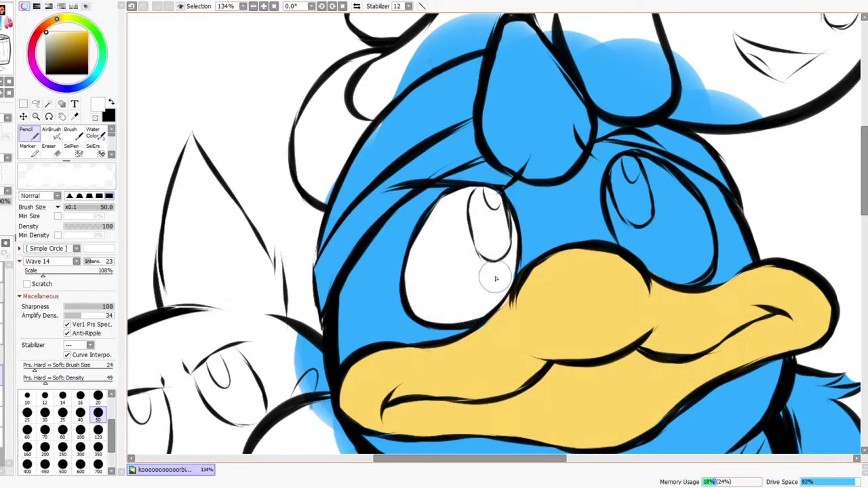
Touch up the color edges where Dedede's bill meets his eyes with the size 40 Eraser and the sampled bill yellow
{"action": "key", "text": "e"}
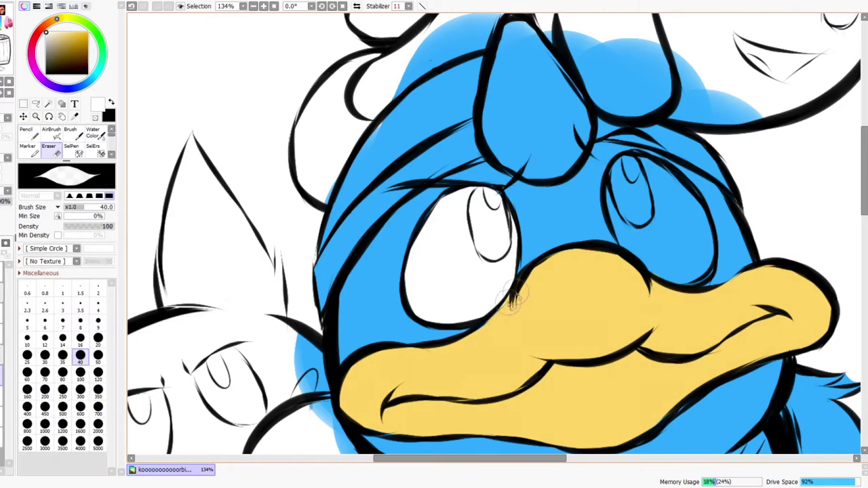
{"action": "key", "text": "n"}
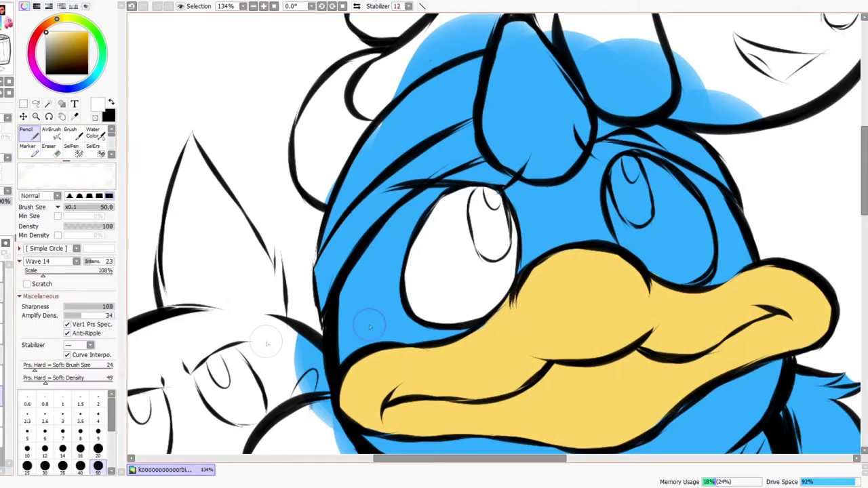
{"action": "left_click", "coordinate": [548, 329], "text": "alt"}
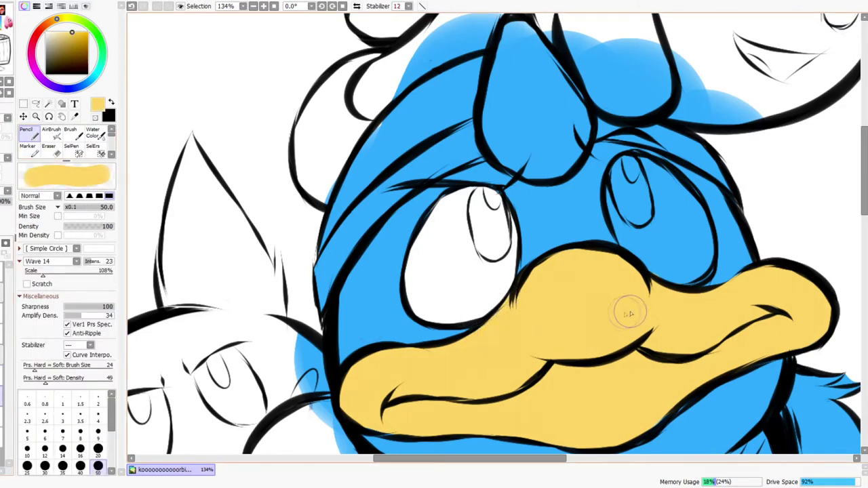
{"action": "key", "text": "e"}
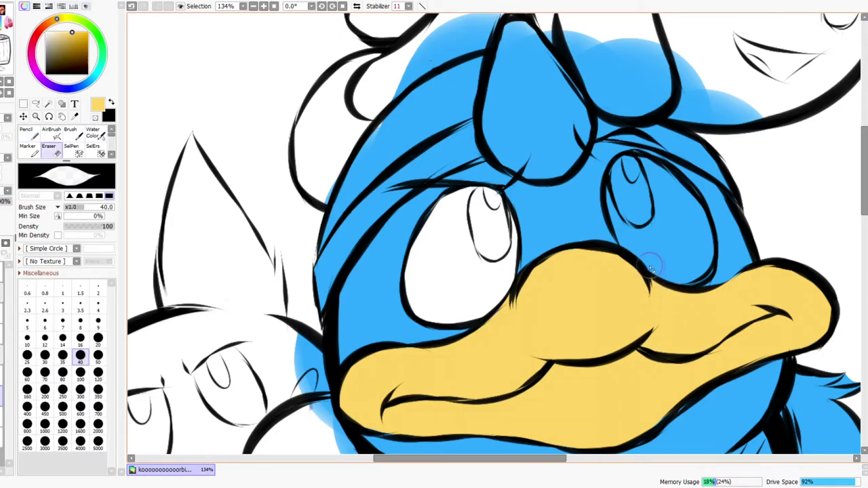
{"action": "left_click_drag", "start_coordinate": [707, 405], "coordinate": [655, 360]}
{"action": "key", "text": "n"}
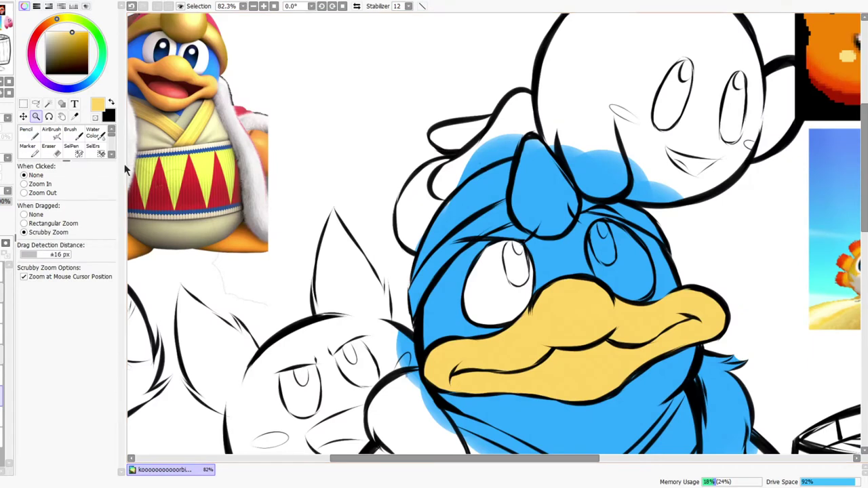
Sample white from the finished eye and fill Dedede's other eye with the size 50 Pencil
{"action": "left_click", "coordinate": [34, 153]}
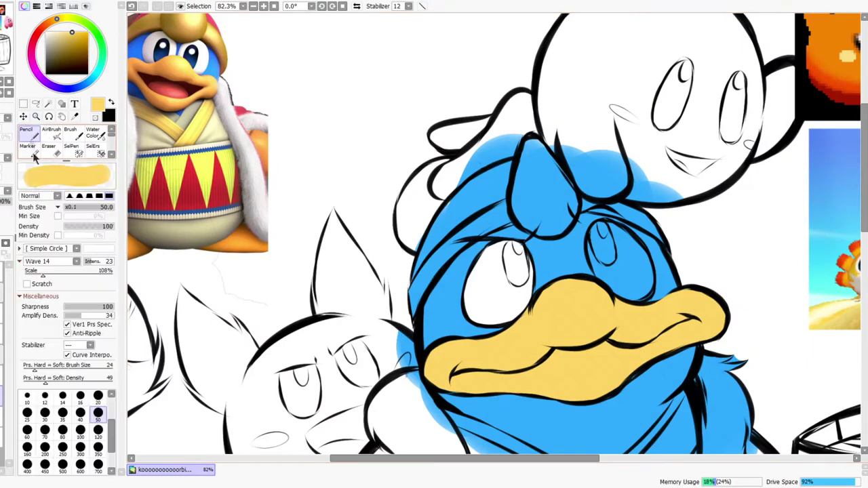
{"action": "left_click", "coordinate": [492, 296], "text": "alt"}
{"action": "left_click_drag", "start_coordinate": [600, 258], "coordinate": [603, 269]}
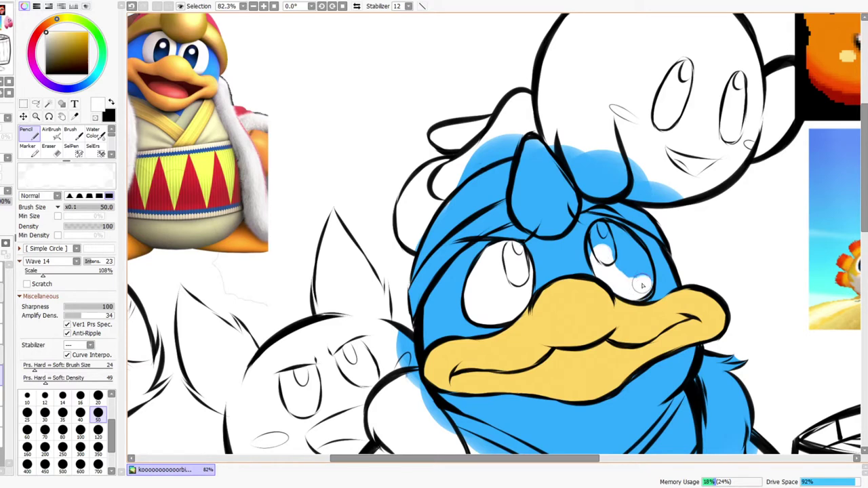
{"action": "left_click_drag", "start_coordinate": [599, 247], "coordinate": [641, 284]}
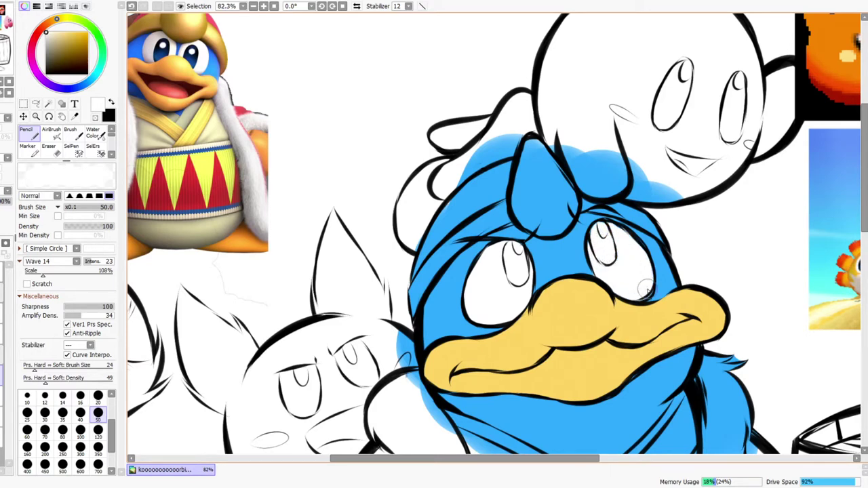
Inspect the white eye fills and the surrounding outlines of Dedede's face close up and from farther away
{"action": "left_click", "coordinate": [615, 240], "text": "ctrl"}
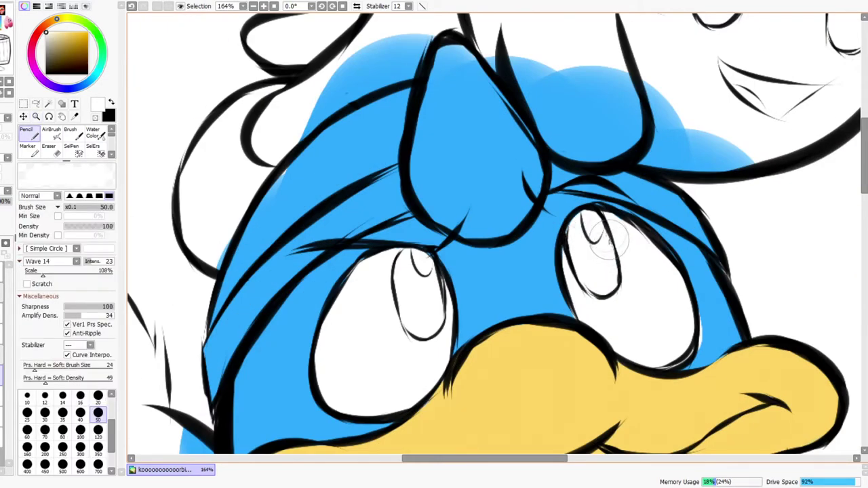
{"action": "key", "text": "ctrl+space"}
{"action": "mouse_move", "coordinate": [697, 296]}
{"action": "left_mouse_down"}
{"action": "mouse_move", "coordinate": [688, 323]}
{"action": "mouse_move", "coordinate": [731, 297]}
{"action": "left_mouse_up"}
{"action": "key", "text": "e"}
{"action": "key", "text": "ctrl+space"}
{"action": "left_click_drag", "start_coordinate": [722, 397], "coordinate": [647, 195]}
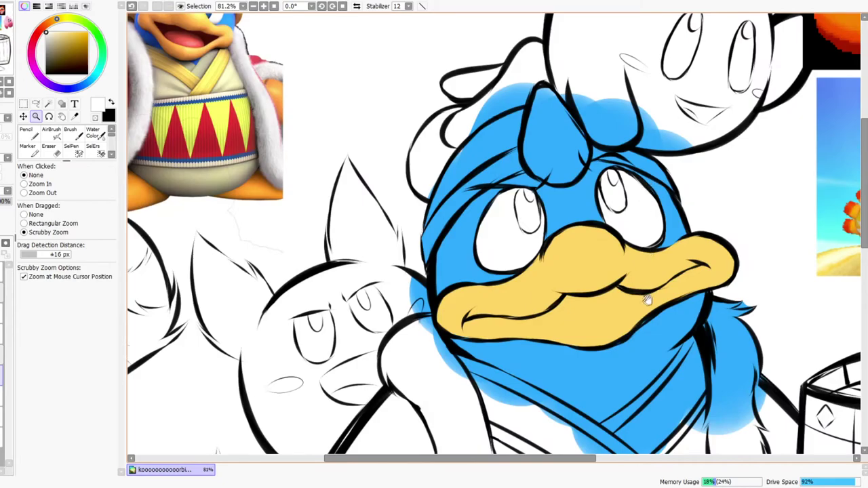
{"action": "left_click_drag", "start_coordinate": [648, 299], "coordinate": [619, 315]}
{"action": "mouse_move", "coordinate": [597, 212]}
{"action": "left_mouse_down"}
{"action": "mouse_move", "coordinate": [585, 209]}
{"action": "mouse_move", "coordinate": [588, 219]}
{"action": "left_mouse_up"}
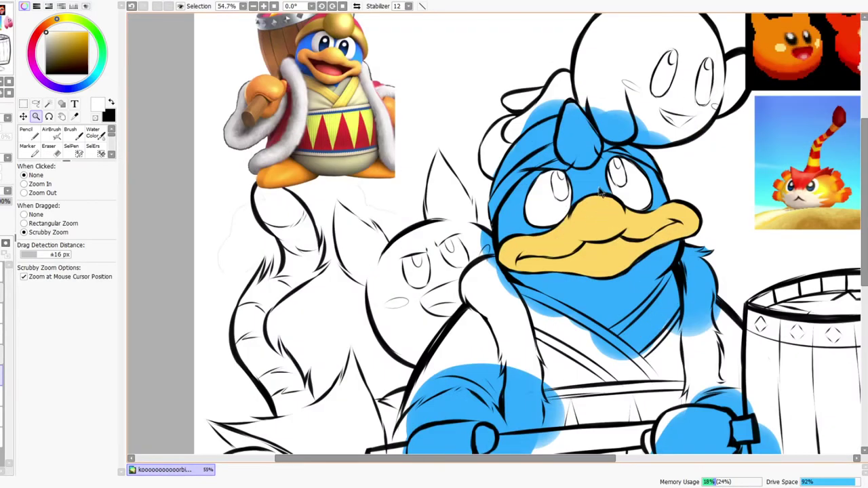
{"action": "left_click_drag", "start_coordinate": [634, 193], "coordinate": [587, 222]}
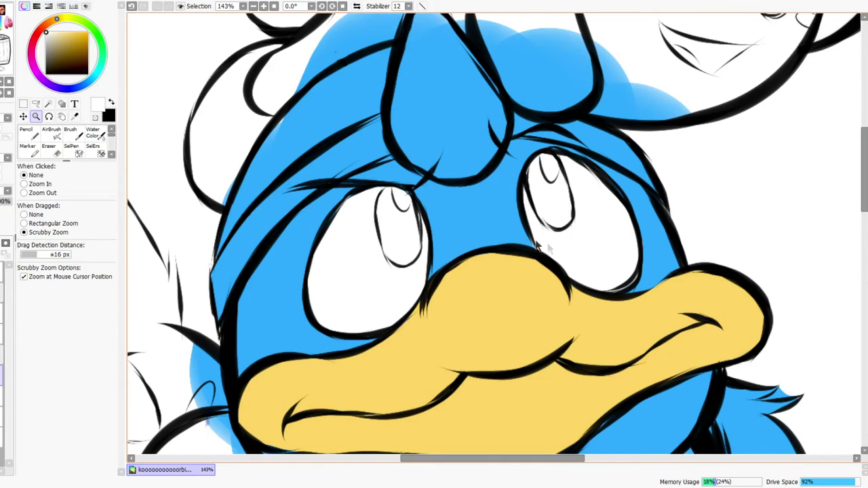
{"action": "key", "text": "e"}
{"action": "key", "text": "z"}
{"action": "left_click_drag", "start_coordinate": [576, 206], "coordinate": [573, 221]}
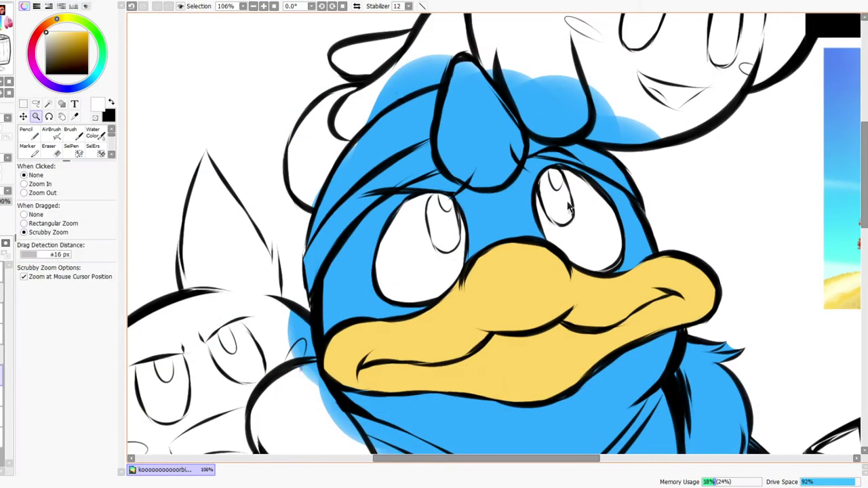
{"action": "left_click_drag", "start_coordinate": [557, 187], "coordinate": [565, 196]}
{"action": "key", "text": "n"}
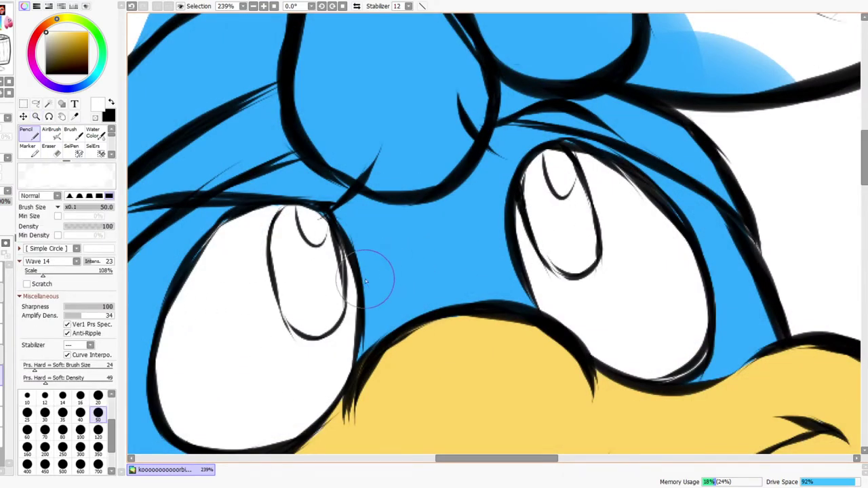
{"action": "key", "text": "z"}
{"action": "mouse_move", "coordinate": [354, 261]}
{"action": "left_mouse_down"}
{"action": "mouse_move", "coordinate": [332, 267]}
{"action": "mouse_move", "coordinate": [480, 306]}
{"action": "mouse_move", "coordinate": [438, 267]}
{"action": "left_mouse_up"}
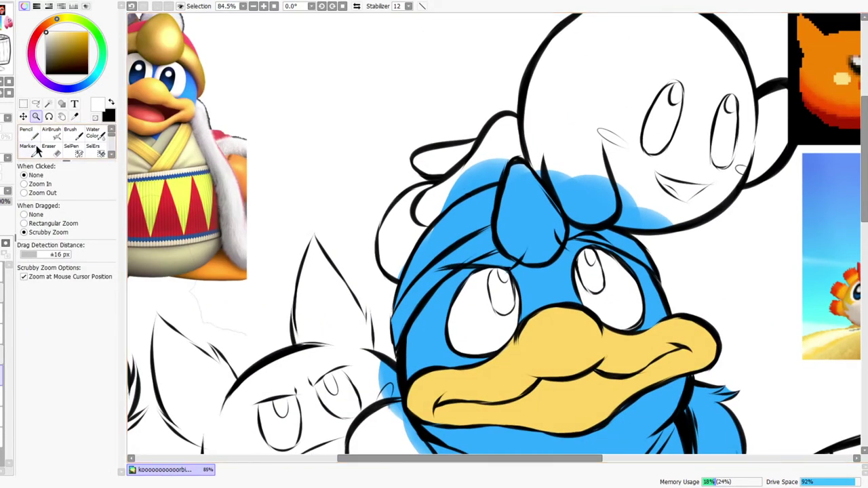
Sample dark navy from the Dedede reference's eye and fill both of Dedede's pupils with the Pencil at size 40
{"action": "key", "text": "n"}
{"action": "left_click", "coordinate": [173, 75], "text": "alt"}
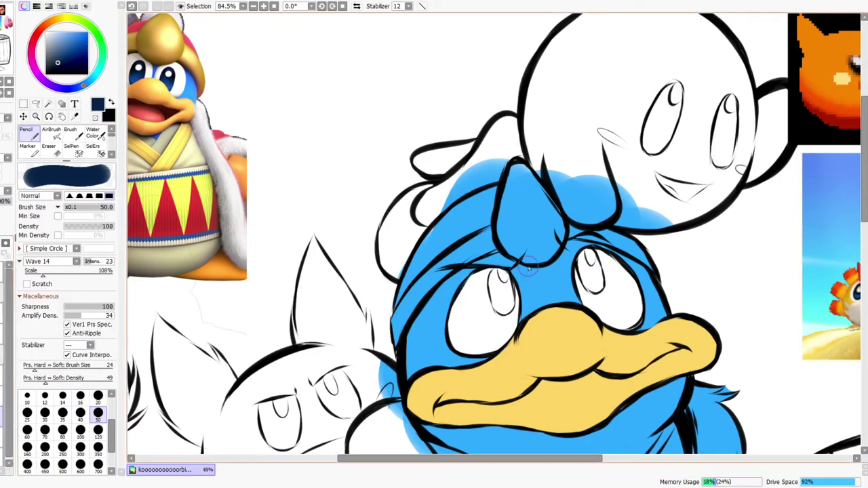
{"action": "key", "text": "ctrl+space"}
{"action": "left_click_drag", "start_coordinate": [512, 276], "coordinate": [533, 254]}
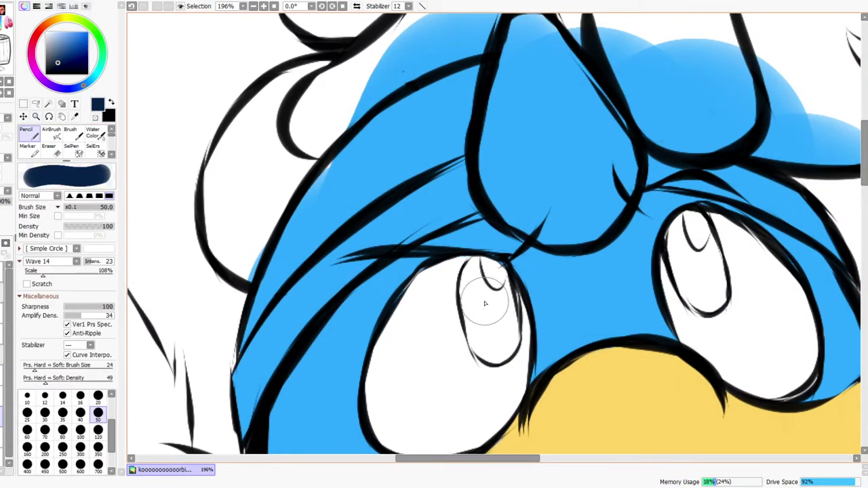
{"action": "key", "text": "bracketleft"}
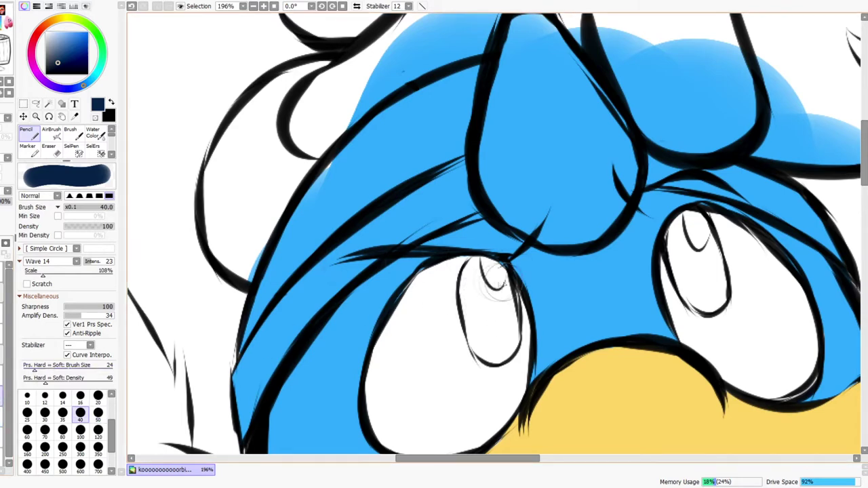
{"action": "left_click", "coordinate": [480, 305]}
{"action": "mouse_move", "coordinate": [483, 290]}
{"action": "left_mouse_down"}
{"action": "mouse_move", "coordinate": [478, 274]}
{"action": "mouse_move", "coordinate": [494, 319]}
{"action": "mouse_move", "coordinate": [482, 334]}
{"action": "mouse_move", "coordinate": [499, 334]}
{"action": "left_mouse_up"}
{"action": "mouse_move", "coordinate": [675, 244]}
{"action": "left_mouse_down"}
{"action": "mouse_move", "coordinate": [688, 244]}
{"action": "mouse_move", "coordinate": [685, 230]}
{"action": "mouse_move", "coordinate": [699, 275]}
{"action": "mouse_move", "coordinate": [693, 236]}
{"action": "left_mouse_up"}
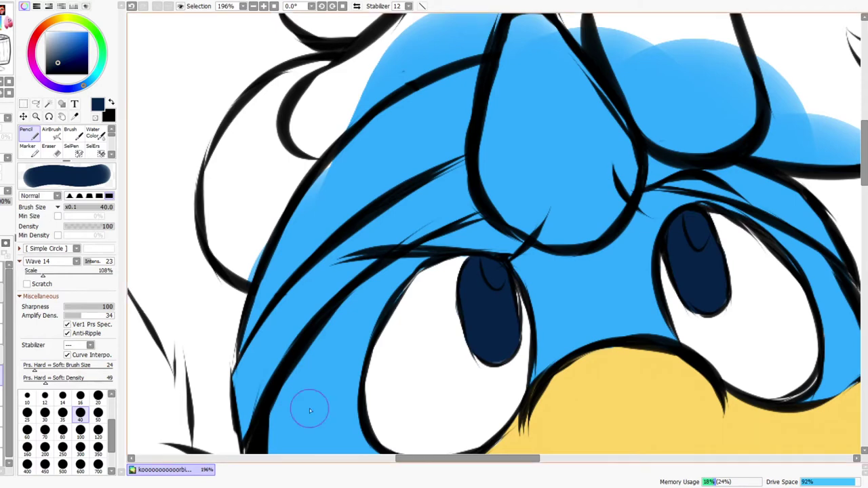
Paste the reference image of the red-winged, haloed one-eyed character and shift it over the Dedede reference
{"action": "key", "text": "m"}
{"action": "left_click_drag", "start_coordinate": [392, 254], "coordinate": [443, 292]}
{"action": "key", "text": "ctrl+d"}
{"action": "key", "text": "z"}
{"action": "left_click_drag", "start_coordinate": [439, 263], "coordinate": [430, 300]}
{"action": "key", "text": "ctrl+v"}
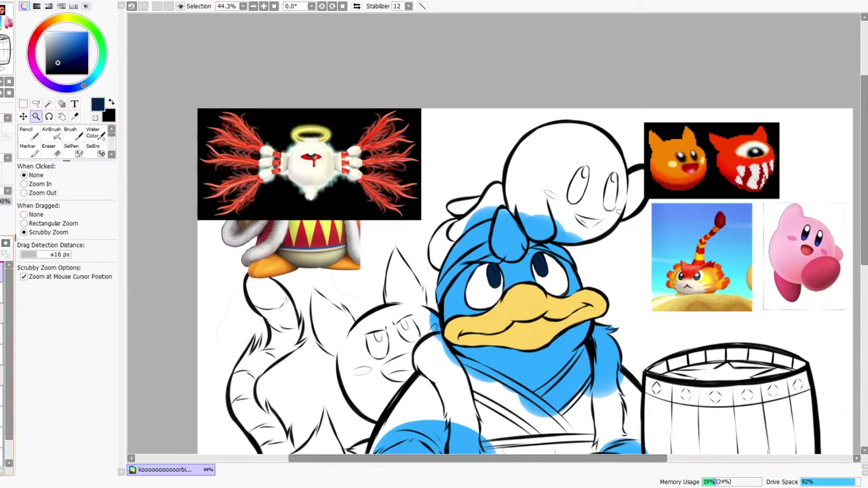
{"action": "left_click", "coordinate": [24, 104]}
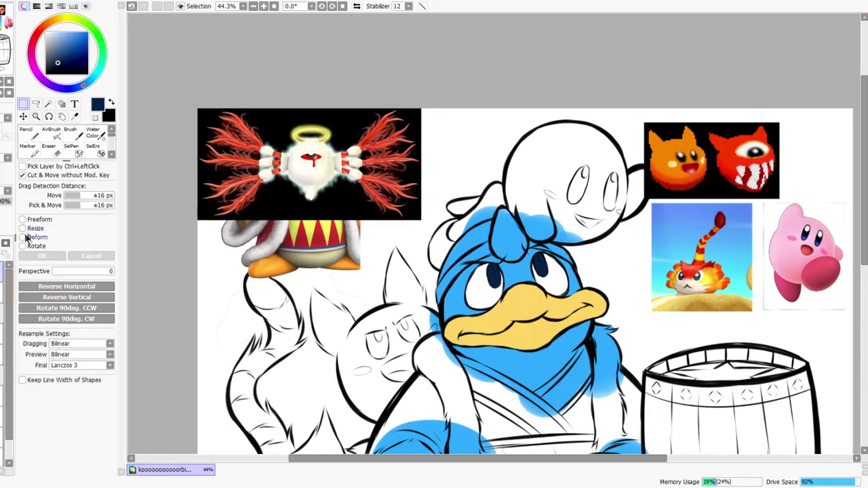
{"action": "key", "text": "ctrl+t"}
{"action": "left_click_drag", "start_coordinate": [285, 194], "coordinate": [313, 216]}
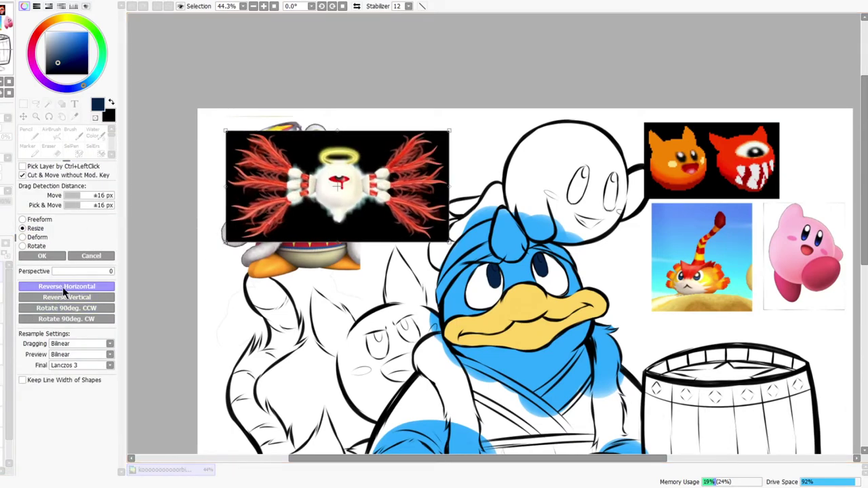
{"action": "left_click", "coordinate": [56, 257]}
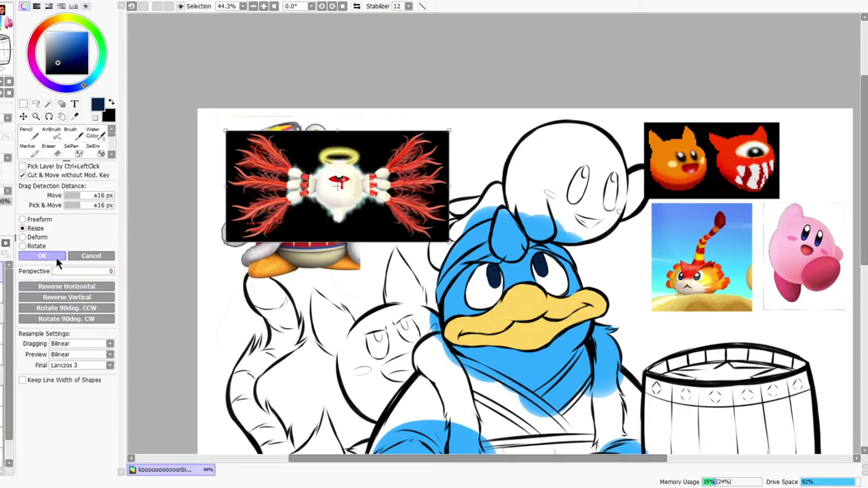
Hide the winged character reference and return to the layer holding Dedede's colors
{"action": "left_click_drag", "start_coordinate": [484, 329], "coordinate": [469, 314]}
{"action": "key", "text": "ctrl+space"}
{"action": "left_click_drag", "start_coordinate": [533, 293], "coordinate": [533, 303]}
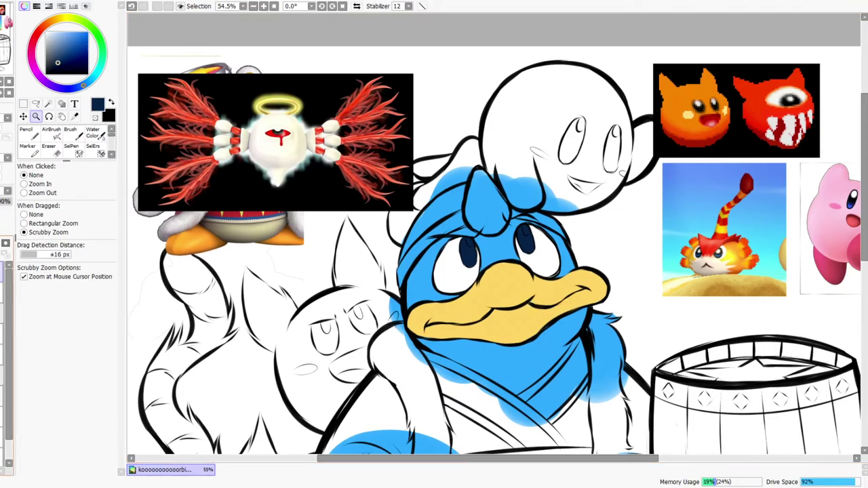
{"action": "left_click", "coordinate": [2, 396]}
{"action": "key", "text": "ctrl+y"}
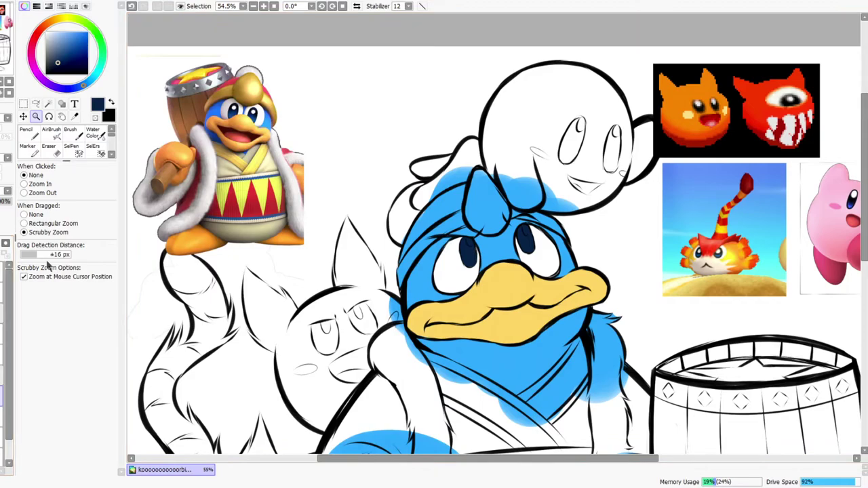
Erase the navy inside the highlight shapes of both of Dedede's pupils with the size 40 Eraser
{"action": "left_click_drag", "start_coordinate": [512, 249], "coordinate": [532, 234]}
{"action": "left_click_drag", "start_coordinate": [415, 231], "coordinate": [423, 221]}
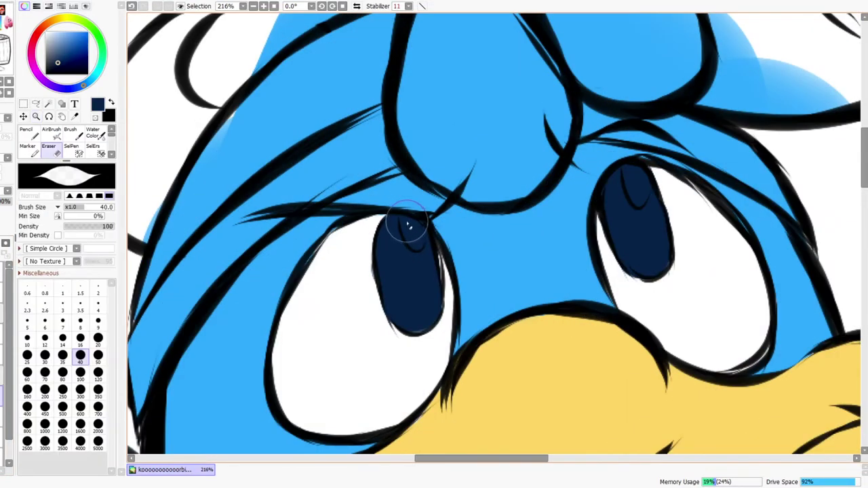
{"action": "mouse_move", "coordinate": [407, 223]}
{"action": "left_mouse_down"}
{"action": "mouse_move", "coordinate": [414, 244]}
{"action": "mouse_move", "coordinate": [407, 224]}
{"action": "mouse_move", "coordinate": [417, 215]}
{"action": "mouse_move", "coordinate": [414, 233]}
{"action": "left_mouse_up"}
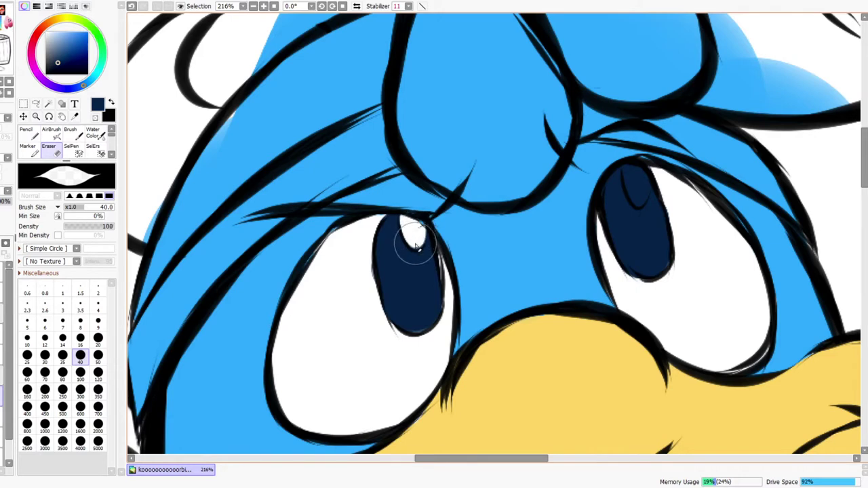
{"action": "mouse_move", "coordinate": [634, 174]}
{"action": "left_mouse_down"}
{"action": "mouse_move", "coordinate": [638, 196]}
{"action": "mouse_move", "coordinate": [641, 171]}
{"action": "mouse_move", "coordinate": [663, 204]}
{"action": "mouse_move", "coordinate": [696, 166]}
{"action": "mouse_move", "coordinate": [668, 200]}
{"action": "left_mouse_up"}
Refine the highlight edge in Dedede's eye farther from the cat-like companion, reducing the navy Pencil to size 8
{"action": "key", "text": "ctrl+space"}
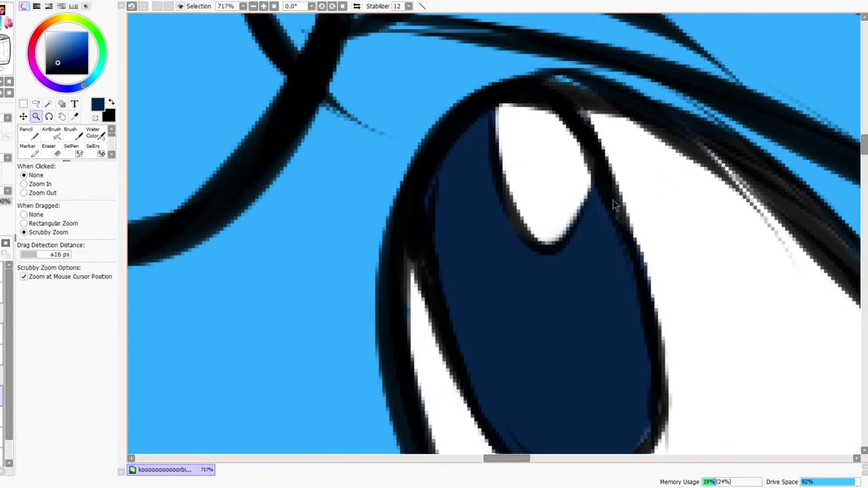
{"action": "key", "text": "n"}
{"action": "mouse_move", "coordinate": [580, 234]}
{"action": "left_mouse_down"}
{"action": "mouse_move", "coordinate": [568, 247]}
{"action": "mouse_move", "coordinate": [578, 248]}
{"action": "left_mouse_up"}
{"action": "key", "text": "ctrl+z"}
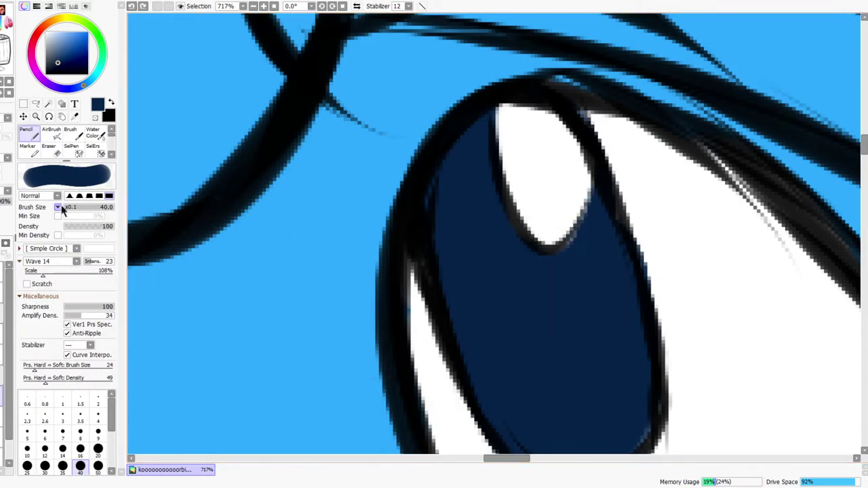
{"action": "key", "text": "bracketleft"}
{"action": "key", "text": "bracketleft"}
{"action": "key", "text": "bracketleft"}
{"action": "key", "text": "bracketleft"}
{"action": "key", "text": "bracketleft"}
{"action": "key", "text": "bracketleft"}
{"action": "key", "text": "bracketleft"}
{"action": "key", "text": "bracketleft"}
{"action": "key", "text": "bracketleft"}
{"action": "key", "text": "bracketleft"}
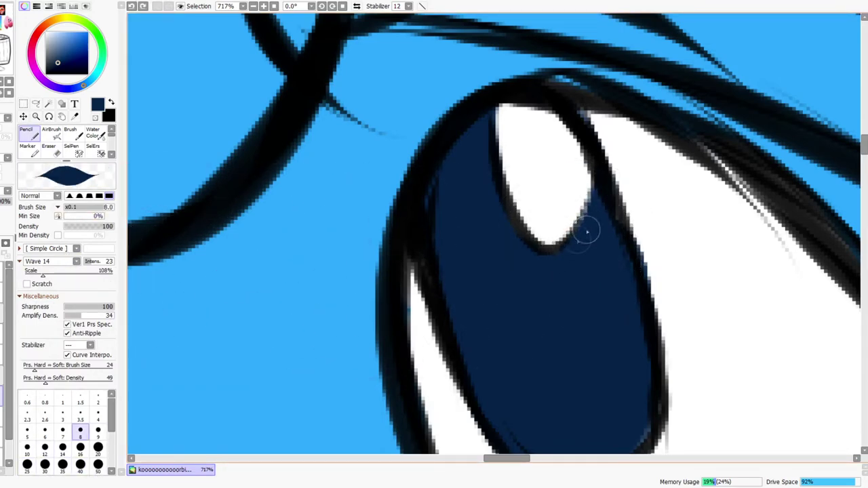
Clean up the highlight in Dedede's eye nearer the cat-like companion with the size 40 Eraser
{"action": "key", "text": "ctrl+space"}
{"action": "left_click_drag", "start_coordinate": [575, 248], "coordinate": [540, 283]}
{"action": "left_click_drag", "start_coordinate": [434, 276], "coordinate": [440, 247]}
{"action": "key", "text": "e"}
{"action": "left_click_drag", "start_coordinate": [399, 265], "coordinate": [430, 263]}
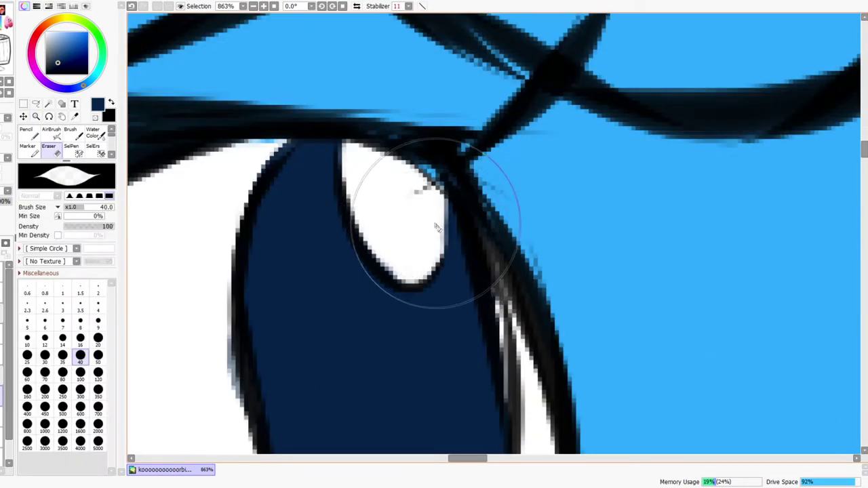
{"action": "key", "text": "ctrl+space"}
{"action": "mouse_move", "coordinate": [475, 202]}
{"action": "left_mouse_down"}
{"action": "mouse_move", "coordinate": [525, 195]}
{"action": "mouse_move", "coordinate": [447, 193]}
{"action": "mouse_move", "coordinate": [522, 162]}
{"action": "mouse_move", "coordinate": [499, 158]}
{"action": "mouse_move", "coordinate": [541, 151]}
{"action": "mouse_move", "coordinate": [407, 224]}
{"action": "mouse_move", "coordinate": [434, 244]}
{"action": "mouse_move", "coordinate": [383, 266]}
{"action": "left_mouse_up"}
{"action": "key", "text": "ctrl+space"}
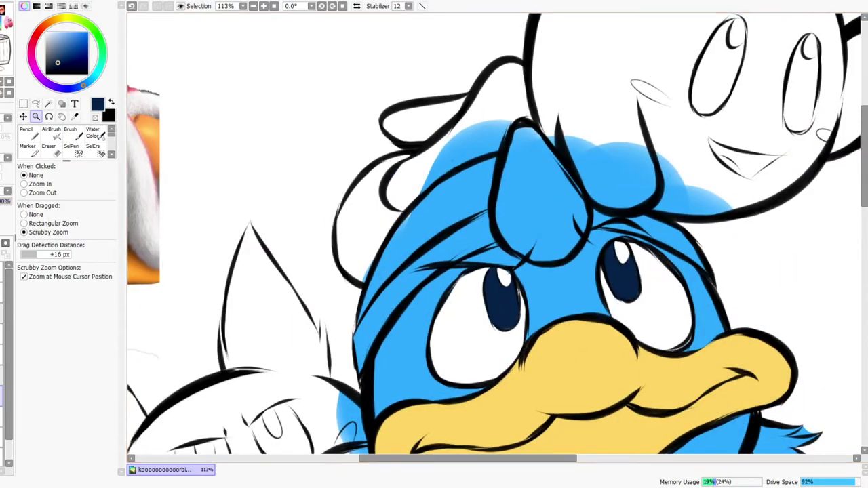
Choose a lighter blue and shade the lower part of both pupils with the watery color brush at size 25
{"action": "scroll", "coordinate": [99, 140], "scroll_direction": "down", "scroll_amount": 3}
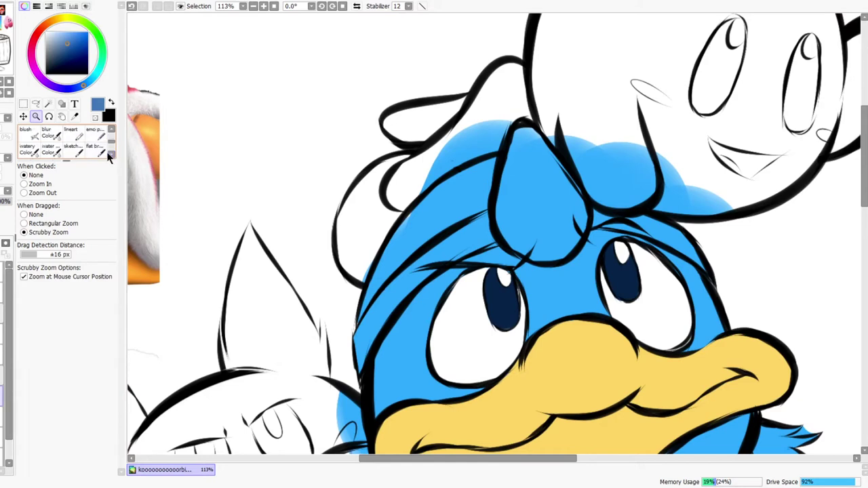
{"action": "scroll", "coordinate": [42, 141], "scroll_direction": "down", "scroll_amount": 2}
{"action": "left_click", "coordinate": [111, 129]}
{"action": "left_click", "coordinate": [27, 133]}
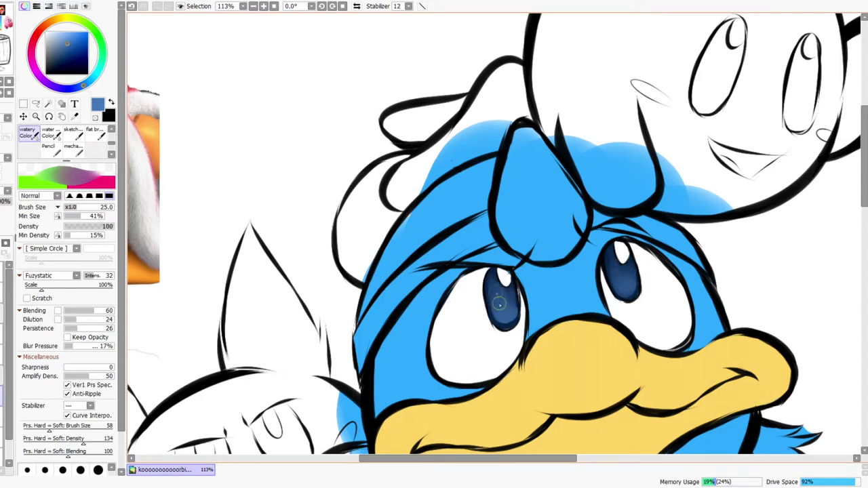
Switch back to the Pencil and sample the golden brown from the hat of the Dedede reference
{"action": "key", "text": "ctrl+space"}
{"action": "left_click_drag", "start_coordinate": [645, 253], "coordinate": [640, 277]}
{"action": "mouse_move", "coordinate": [658, 307]}
{"action": "left_mouse_down"}
{"action": "mouse_move", "coordinate": [619, 233]}
{"action": "mouse_move", "coordinate": [646, 202]}
{"action": "mouse_move", "coordinate": [622, 213]}
{"action": "left_mouse_up"}
{"action": "left_click_drag", "start_coordinate": [630, 285], "coordinate": [600, 306]}
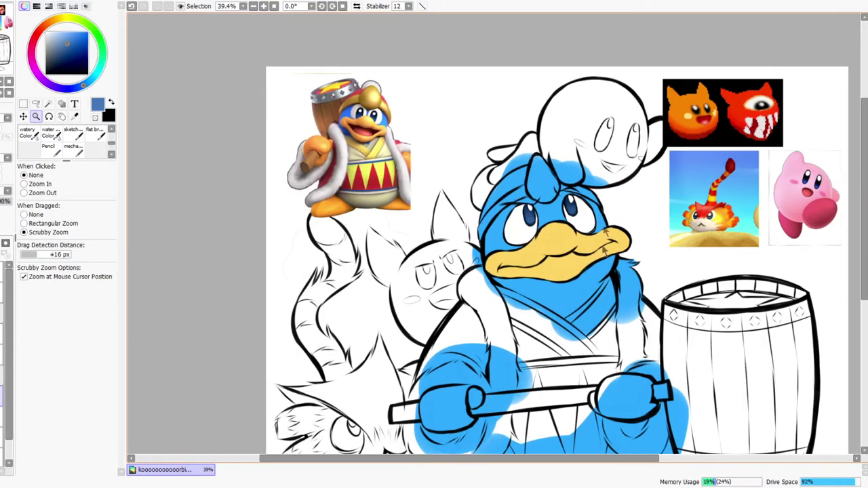
{"action": "left_click_drag", "start_coordinate": [574, 176], "coordinate": [578, 171]}
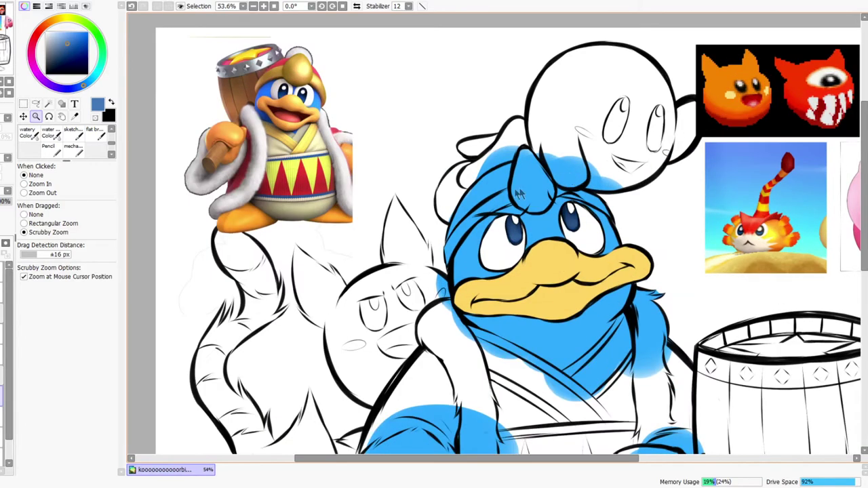
{"action": "scroll", "coordinate": [113, 148], "scroll_direction": "up", "scroll_amount": 2}
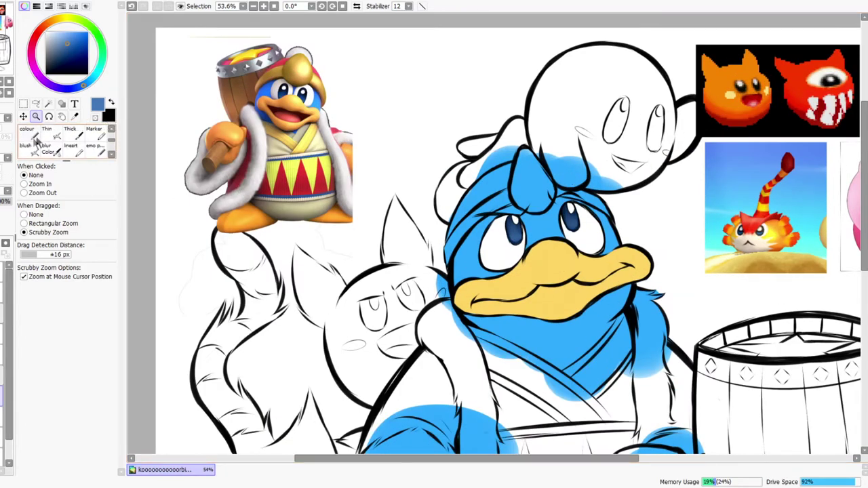
{"action": "scroll", "coordinate": [112, 142], "scroll_direction": "up", "scroll_amount": 2}
{"action": "key", "text": "n"}
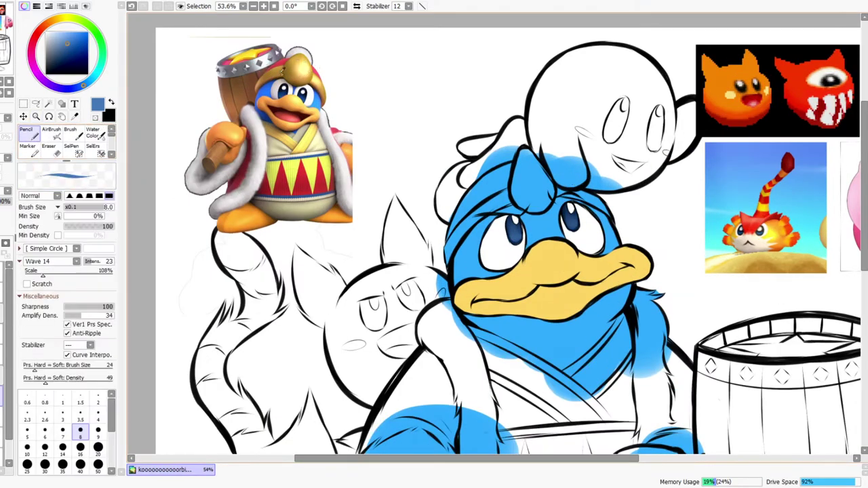
{"action": "left_click", "coordinate": [278, 68], "text": "alt"}
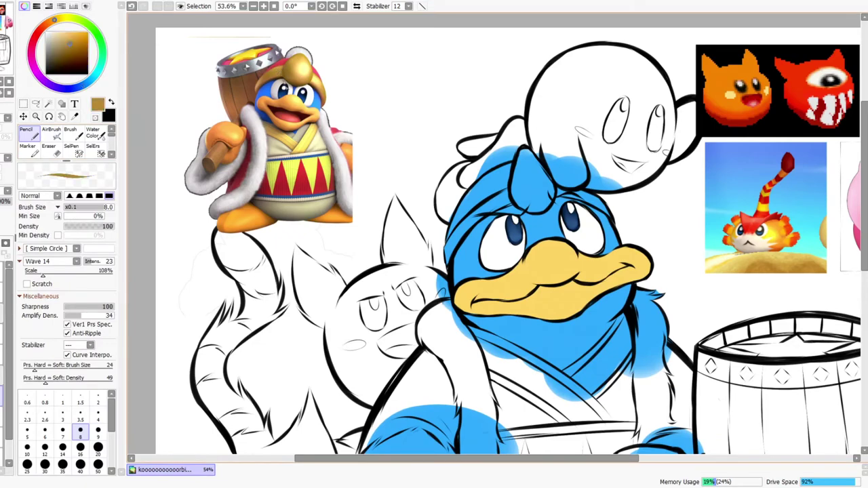
Enlarge the Pencil to size 60, undo a golden-brown test stroke on Dedede's hat band, and pick a brighter gold
{"action": "key", "text": "ctrl+space"}
{"action": "left_click", "coordinate": [550, 168]}
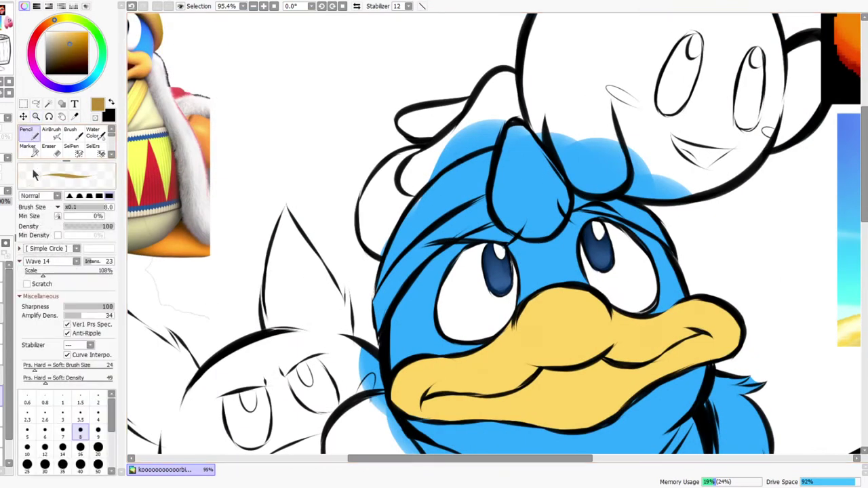
{"action": "key", "text": "]"}
{"action": "key", "text": "]"}
{"action": "key", "text": "]"}
{"action": "key", "text": "]"}
{"action": "key", "text": "]"}
{"action": "key", "text": "]"}
{"action": "key", "text": "]"}
{"action": "key", "text": "]"}
{"action": "key", "text": "]"}
{"action": "key", "text": "]"}
{"action": "key", "text": "]"}
{"action": "key", "text": "]"}
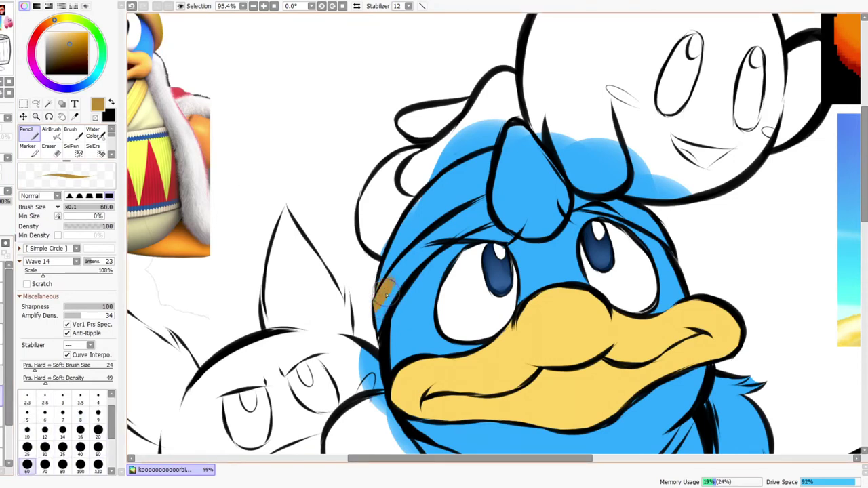
{"action": "left_click_drag", "start_coordinate": [388, 297], "coordinate": [385, 285]}
{"action": "key", "text": "ctrl+z"}
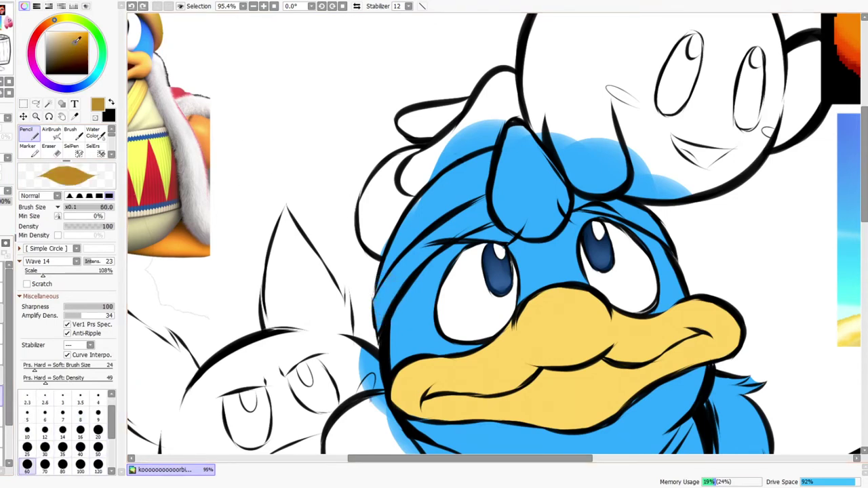
{"action": "left_click", "coordinate": [76, 37]}
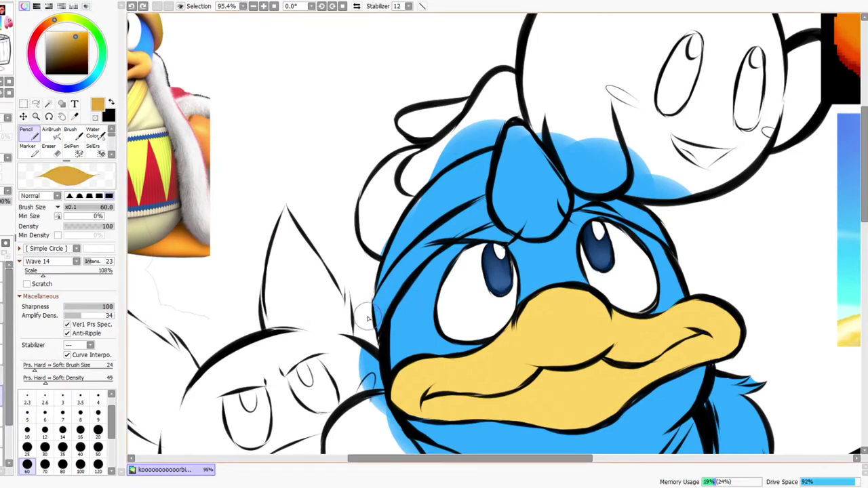
Fill the pointed ornament on Dedede's hat and the band on the cat-like companion's side with gold
{"action": "left_click_drag", "start_coordinate": [393, 274], "coordinate": [378, 317]}
{"action": "left_click_drag", "start_coordinate": [453, 227], "coordinate": [384, 283]}
{"action": "mouse_move", "coordinate": [490, 216]}
{"action": "left_mouse_down"}
{"action": "mouse_move", "coordinate": [480, 239]}
{"action": "mouse_move", "coordinate": [432, 257]}
{"action": "mouse_move", "coordinate": [467, 242]}
{"action": "mouse_move", "coordinate": [449, 242]}
{"action": "mouse_move", "coordinate": [433, 265]}
{"action": "left_mouse_up"}
{"action": "mouse_move", "coordinate": [491, 197]}
{"action": "left_mouse_down"}
{"action": "mouse_move", "coordinate": [505, 156]}
{"action": "mouse_move", "coordinate": [543, 203]}
{"action": "mouse_move", "coordinate": [506, 152]}
{"action": "mouse_move", "coordinate": [551, 234]}
{"action": "mouse_move", "coordinate": [541, 239]}
{"action": "mouse_move", "coordinate": [509, 181]}
{"action": "left_mouse_up"}
{"action": "mouse_move", "coordinate": [516, 238]}
{"action": "left_mouse_down"}
{"action": "mouse_move", "coordinate": [602, 245]}
{"action": "mouse_move", "coordinate": [600, 252]}
{"action": "mouse_move", "coordinate": [620, 230]}
{"action": "mouse_move", "coordinate": [597, 196]}
{"action": "mouse_move", "coordinate": [597, 238]}
{"action": "mouse_move", "coordinate": [519, 218]}
{"action": "left_mouse_up"}
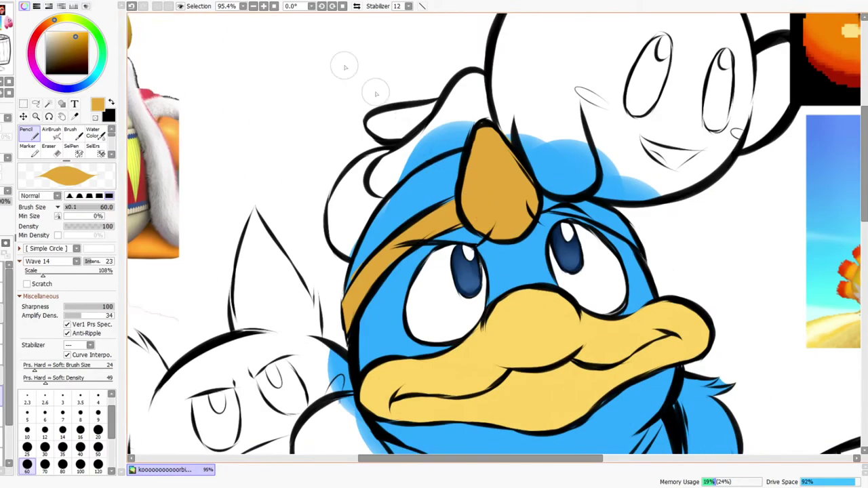
Mirror the canvas and paint the remaining hat band section above the eye nearer the barrel gold
{"action": "left_click", "coordinate": [357, 5]}
{"action": "left_click_drag", "start_coordinate": [374, 218], "coordinate": [391, 214]}
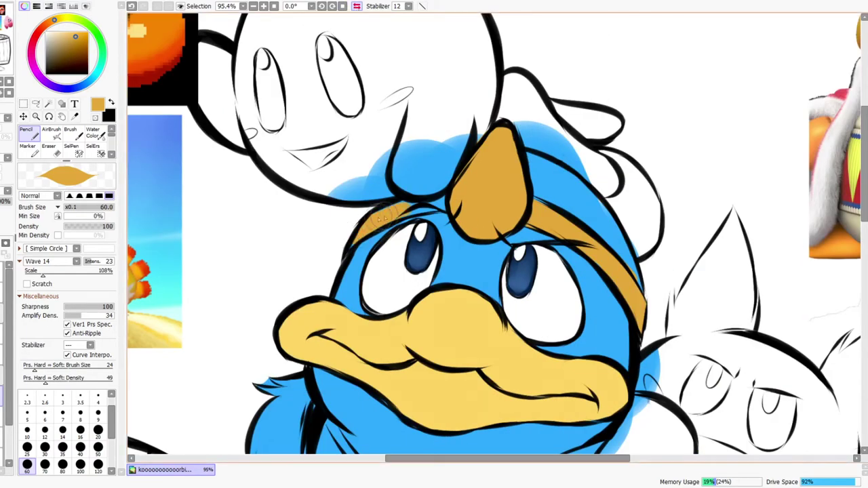
{"action": "key", "text": "ctrl+space"}
{"action": "left_click_drag", "start_coordinate": [463, 187], "coordinate": [497, 156]}
{"action": "scroll", "coordinate": [505, 191], "scroll_direction": "up", "scroll_amount": 9}
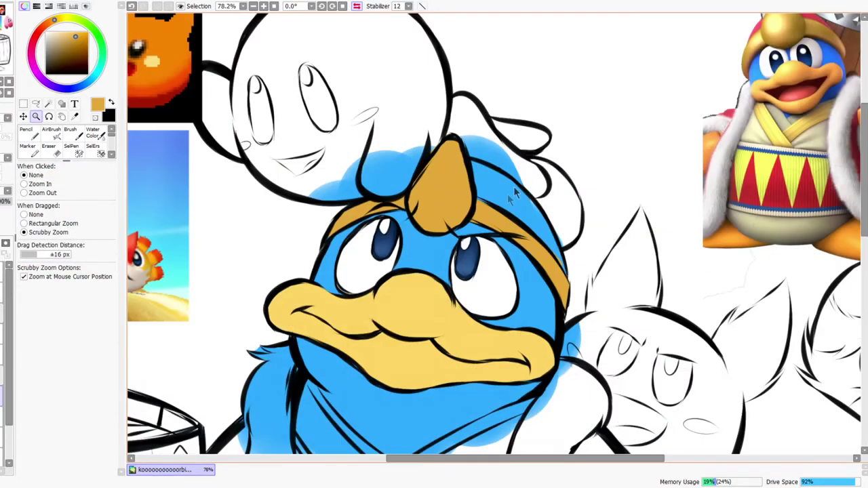
{"action": "key", "text": "ctrl+space"}
{"action": "scroll", "coordinate": [517, 181], "scroll_direction": "down", "scroll_amount": 5}
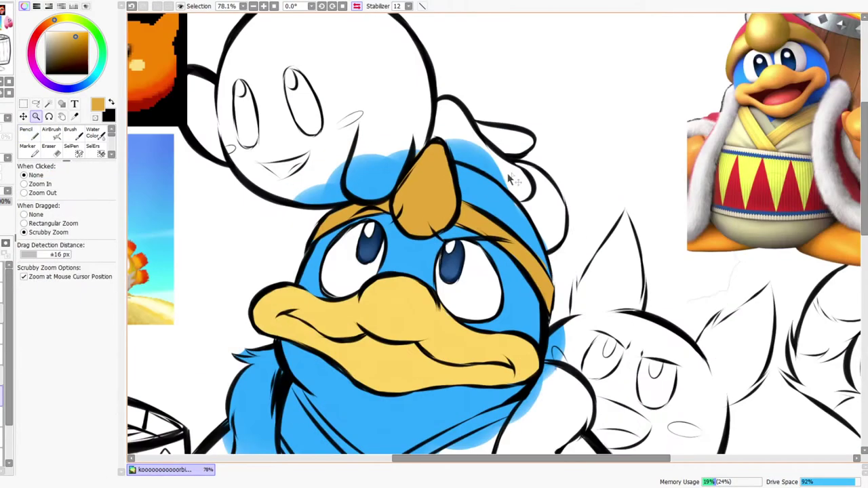
Restore the canvas orientation and tidy the edges of the gold hat band with the size 40 Eraser
{"action": "left_click", "coordinate": [356, 6]}
{"action": "scroll", "coordinate": [554, 179], "scroll_direction": "up", "scroll_amount": 5}
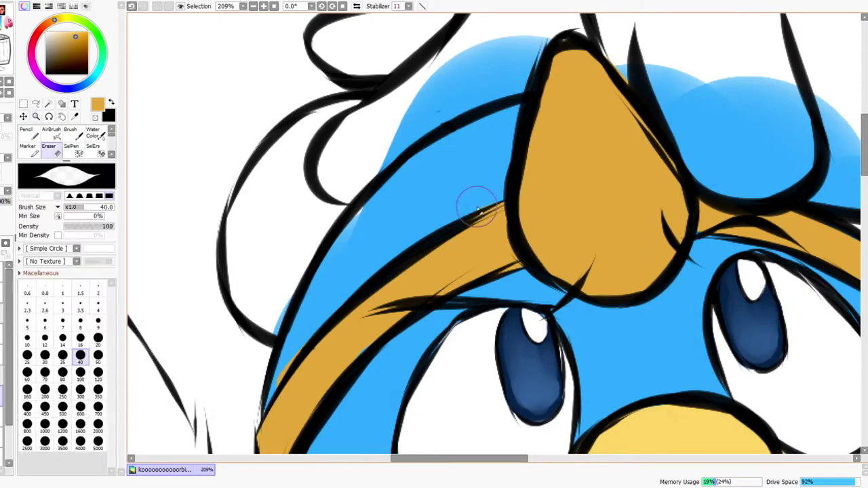
{"action": "key", "text": "ctrl+space"}
{"action": "scroll", "coordinate": [508, 190], "scroll_direction": "down", "scroll_amount": 5}
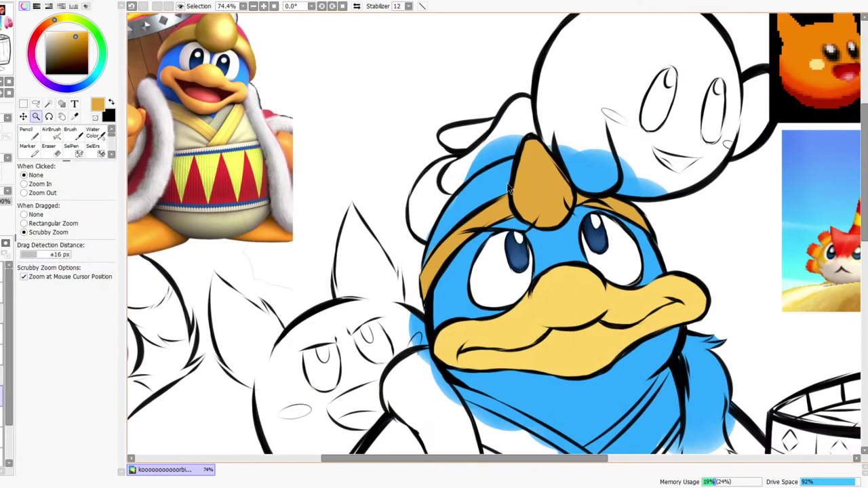
{"action": "scroll", "coordinate": [422, 140], "scroll_direction": "down", "scroll_amount": 2}
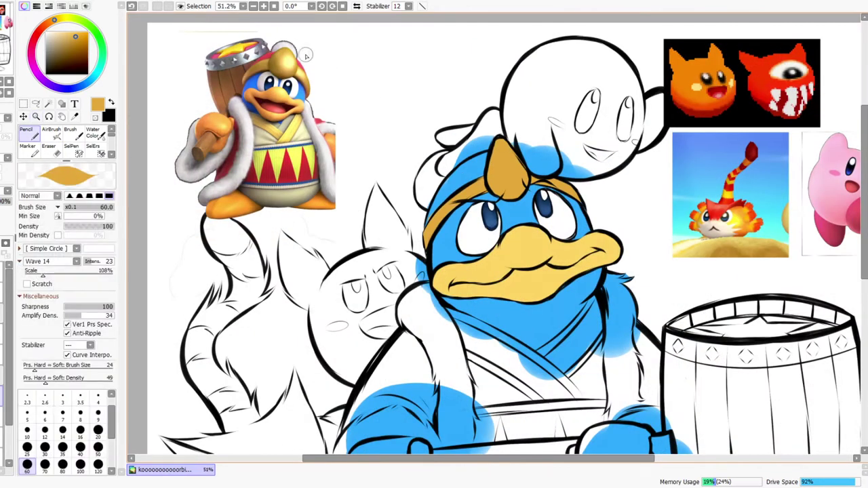
Sample the red from the Dedede reference's hat, fill the hat crown above the band, and clean its edge with the Eraser
{"action": "right_click", "coordinate": [268, 58]}
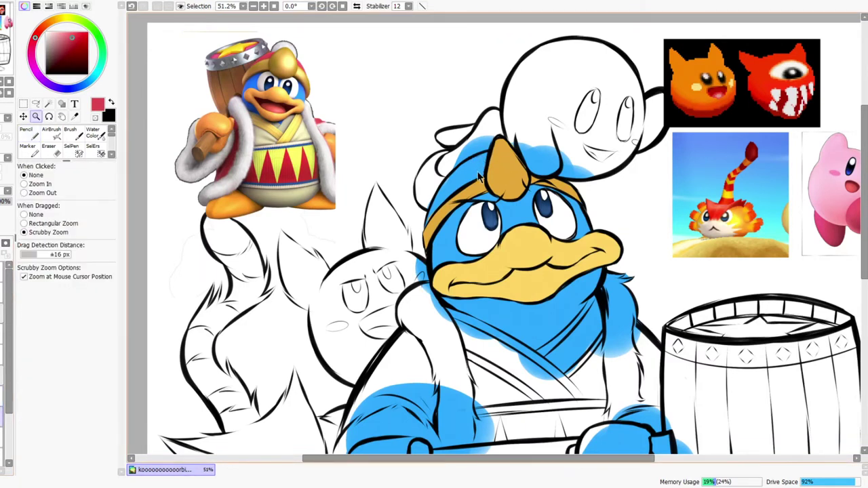
{"action": "scroll", "coordinate": [489, 166], "scroll_direction": "up", "scroll_amount": 3}
{"action": "mouse_move", "coordinate": [365, 266]}
{"action": "left_mouse_down"}
{"action": "mouse_move", "coordinate": [353, 296]}
{"action": "mouse_move", "coordinate": [419, 210]}
{"action": "mouse_move", "coordinate": [395, 225]}
{"action": "mouse_move", "coordinate": [408, 201]}
{"action": "mouse_move", "coordinate": [447, 177]}
{"action": "mouse_move", "coordinate": [499, 178]}
{"action": "mouse_move", "coordinate": [484, 164]}
{"action": "mouse_move", "coordinate": [399, 187]}
{"action": "mouse_move", "coordinate": [405, 194]}
{"action": "mouse_move", "coordinate": [467, 146]}
{"action": "mouse_move", "coordinate": [516, 129]}
{"action": "mouse_move", "coordinate": [511, 156]}
{"action": "mouse_move", "coordinate": [468, 170]}
{"action": "mouse_move", "coordinate": [478, 144]}
{"action": "mouse_move", "coordinate": [414, 180]}
{"action": "left_mouse_up"}
{"action": "key", "text": "e"}
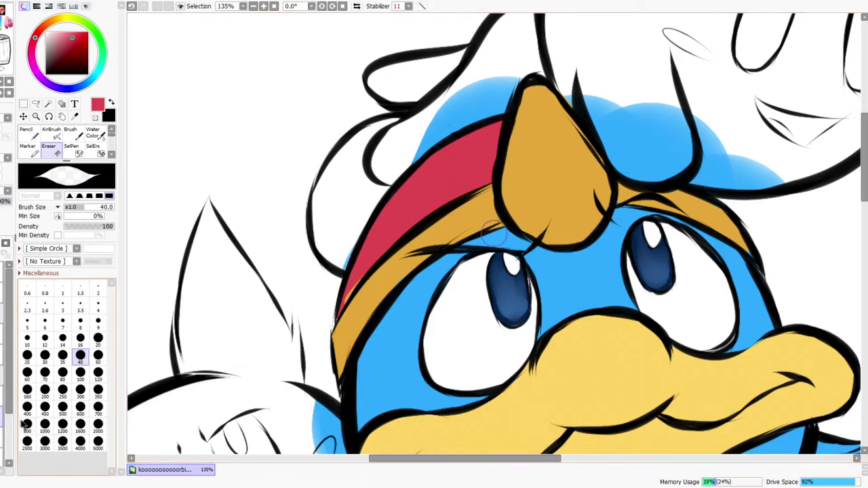
{"action": "key", "text": "ctrl+space"}
{"action": "mouse_move", "coordinate": [383, 240]}
{"action": "left_mouse_down"}
{"action": "mouse_move", "coordinate": [378, 261]}
{"action": "mouse_move", "coordinate": [470, 187]}
{"action": "left_mouse_up"}
Sample the gold from the hat band with the Pencil and touch up the band beside the ornament
{"action": "key", "text": "n"}
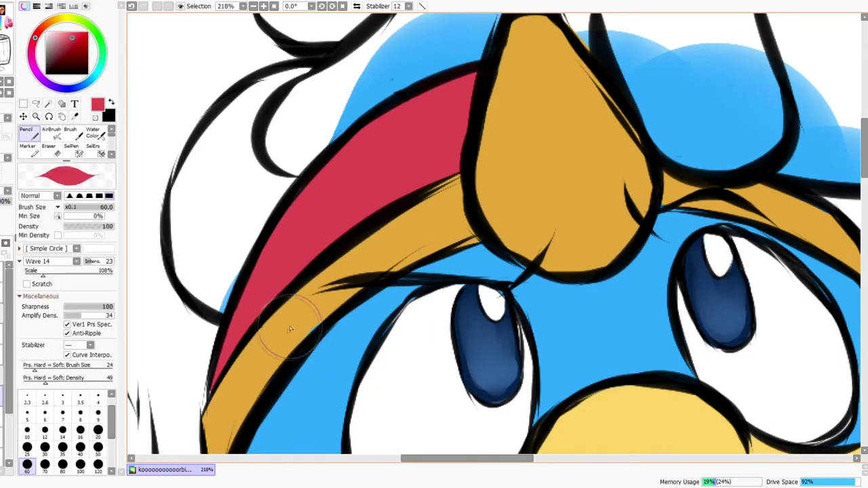
{"action": "left_click", "coordinate": [279, 342], "text": "alt"}
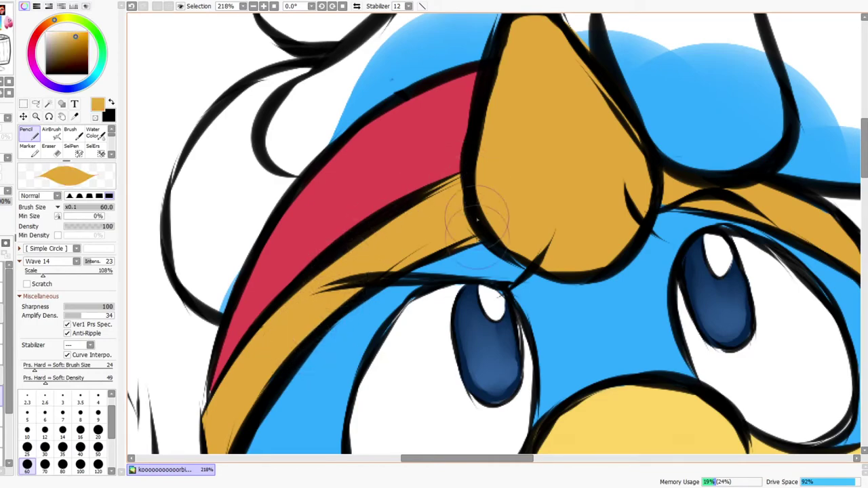
{"action": "key", "text": "ctrl+space"}
{"action": "left_click_drag", "start_coordinate": [490, 188], "coordinate": [466, 223]}
{"action": "scroll", "coordinate": [520, 174], "scroll_direction": "down", "scroll_amount": 3}
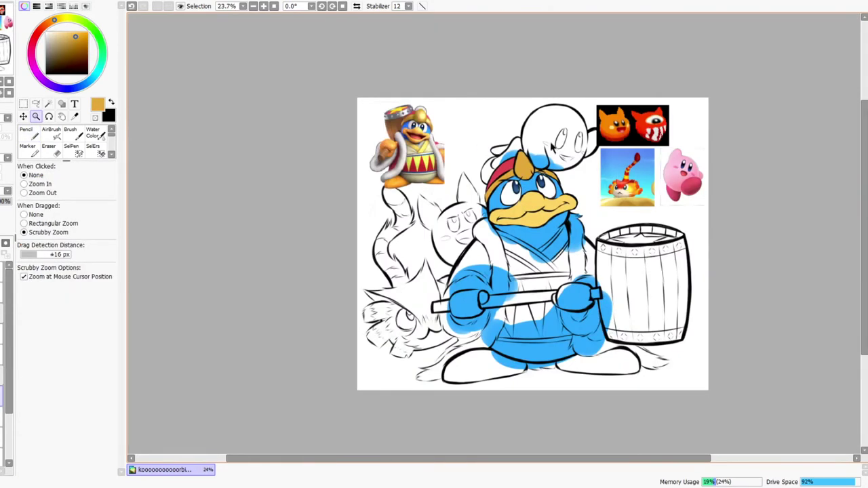
Sample the yellow from the Dedede reference's collar and fill the robe lapel on the barrel side with the size 60 Pencil
{"action": "scroll", "coordinate": [546, 146], "scroll_direction": "up", "scroll_amount": 2}
{"action": "scroll", "coordinate": [573, 126], "scroll_direction": "up", "scroll_amount": 2}
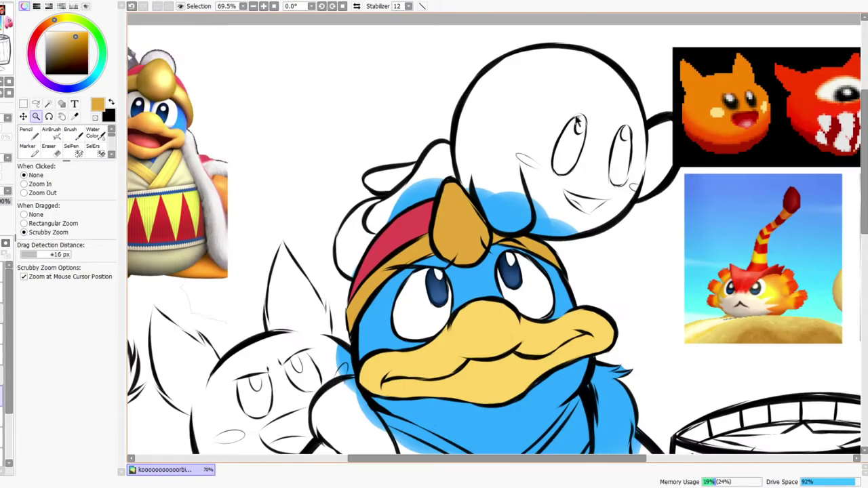
{"action": "key", "text": "n"}
{"action": "key", "text": "ctrl+space"}
{"action": "mouse_move", "coordinate": [590, 215]}
{"action": "left_mouse_down"}
{"action": "mouse_move", "coordinate": [594, 289]}
{"action": "mouse_move", "coordinate": [497, 168]}
{"action": "left_mouse_up"}
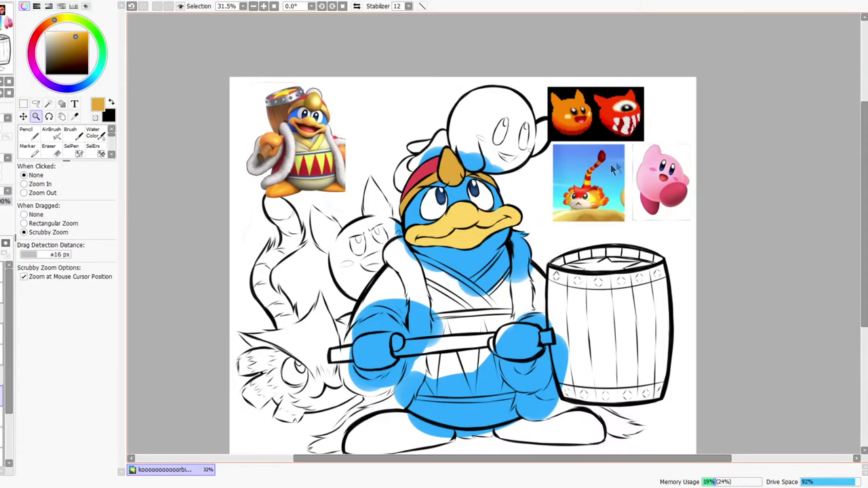
{"action": "key", "text": "n"}
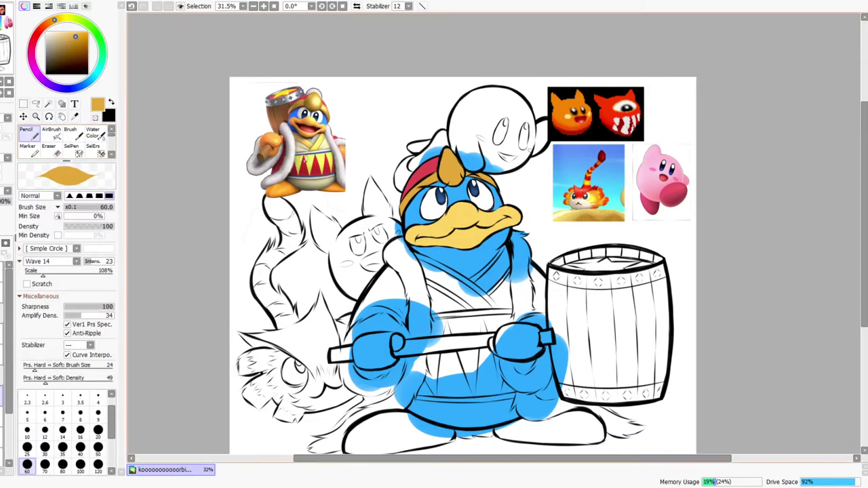
{"action": "left_click", "coordinate": [310, 141], "text": "alt"}
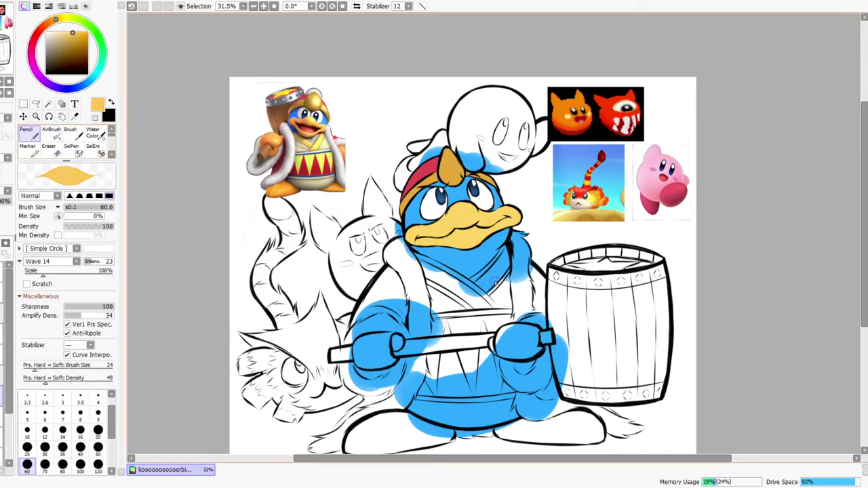
{"action": "key", "text": "z"}
{"action": "scroll", "coordinate": [497, 267], "scroll_direction": "up", "scroll_amount": 4}
{"action": "key", "text": "n"}
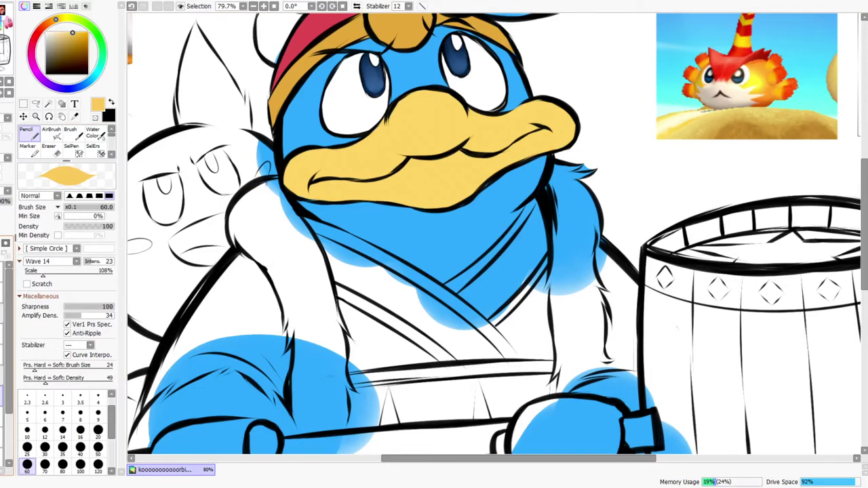
{"action": "mouse_move", "coordinate": [471, 288]}
{"action": "left_mouse_down"}
{"action": "mouse_move", "coordinate": [484, 275]}
{"action": "mouse_move", "coordinate": [468, 302]}
{"action": "mouse_move", "coordinate": [494, 292]}
{"action": "mouse_move", "coordinate": [491, 305]}
{"action": "mouse_move", "coordinate": [519, 278]}
{"action": "mouse_move", "coordinate": [539, 254]}
{"action": "mouse_move", "coordinate": [535, 216]}
{"action": "mouse_move", "coordinate": [510, 259]}
{"action": "mouse_move", "coordinate": [497, 263]}
{"action": "mouse_move", "coordinate": [493, 287]}
{"action": "left_mouse_up"}
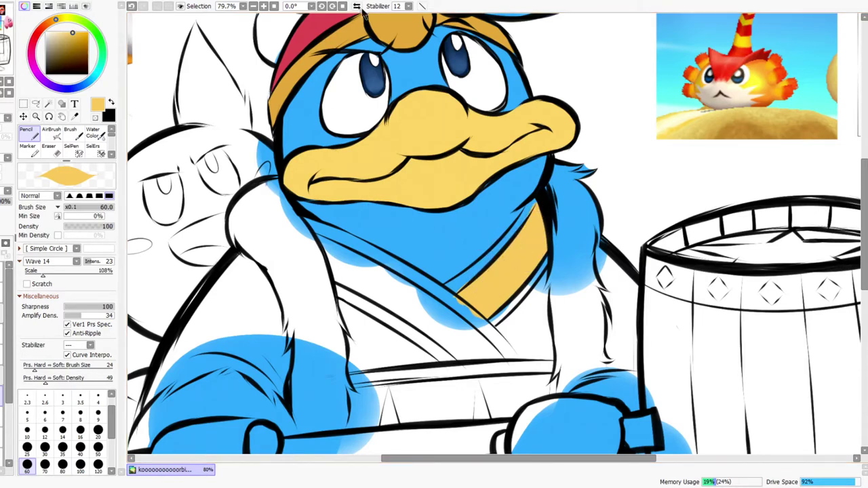
Paint the robe lapel that crosses over the chest the same yellow, working in the mirrored view
{"action": "key", "text": "h"}
{"action": "mouse_move", "coordinate": [493, 359]}
{"action": "left_mouse_down"}
{"action": "mouse_move", "coordinate": [533, 325]}
{"action": "mouse_move", "coordinate": [496, 356]}
{"action": "mouse_move", "coordinate": [557, 315]}
{"action": "mouse_move", "coordinate": [511, 350]}
{"action": "mouse_move", "coordinate": [598, 296]}
{"action": "mouse_move", "coordinate": [539, 338]}
{"action": "mouse_move", "coordinate": [679, 264]}
{"action": "mouse_move", "coordinate": [538, 326]}
{"action": "mouse_move", "coordinate": [678, 241]}
{"action": "left_mouse_up"}
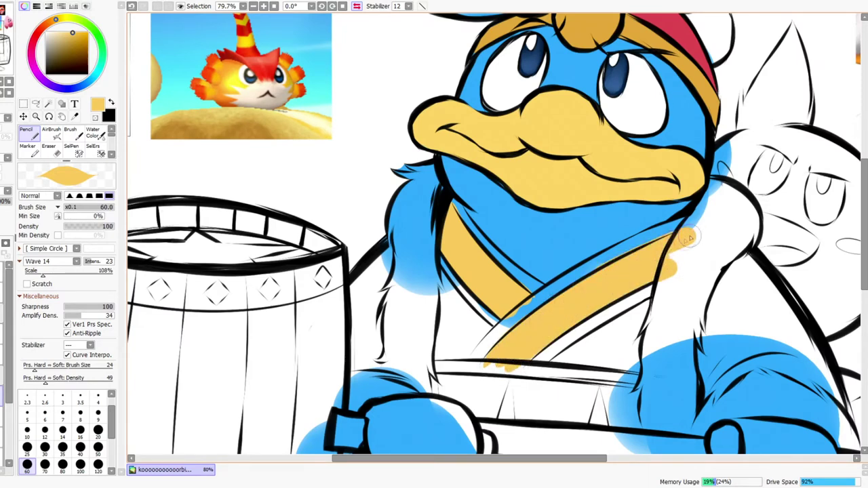
{"action": "left_click", "coordinate": [356, 7]}
Erase the yellow that spills over the coat's fur trim beside the crossing lapel with the size 40 Eraser
{"action": "key", "text": "ctrl+space"}
{"action": "left_click_drag", "start_coordinate": [527, 225], "coordinate": [541, 195]}
{"action": "key", "text": "e"}
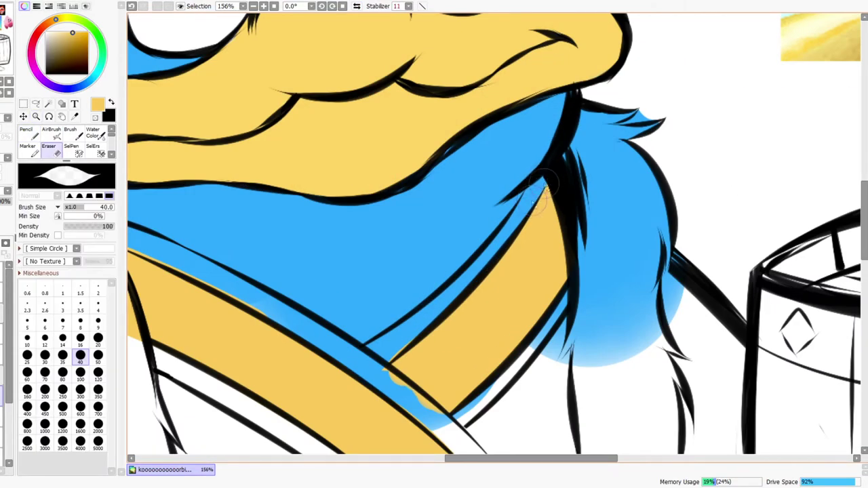
{"action": "key", "text": "n"}
{"action": "key", "text": "h"}
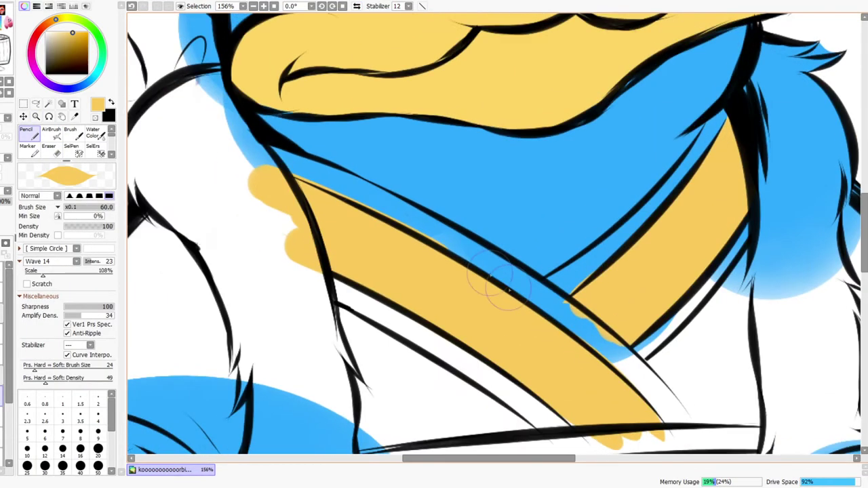
{"action": "key", "text": "e"}
{"action": "mouse_move", "coordinate": [252, 170]}
{"action": "left_mouse_down"}
{"action": "mouse_move", "coordinate": [287, 246]}
{"action": "mouse_move", "coordinate": [310, 269]}
{"action": "mouse_move", "coordinate": [308, 231]}
{"action": "mouse_move", "coordinate": [311, 251]}
{"action": "left_mouse_up"}
{"action": "key", "text": "h"}
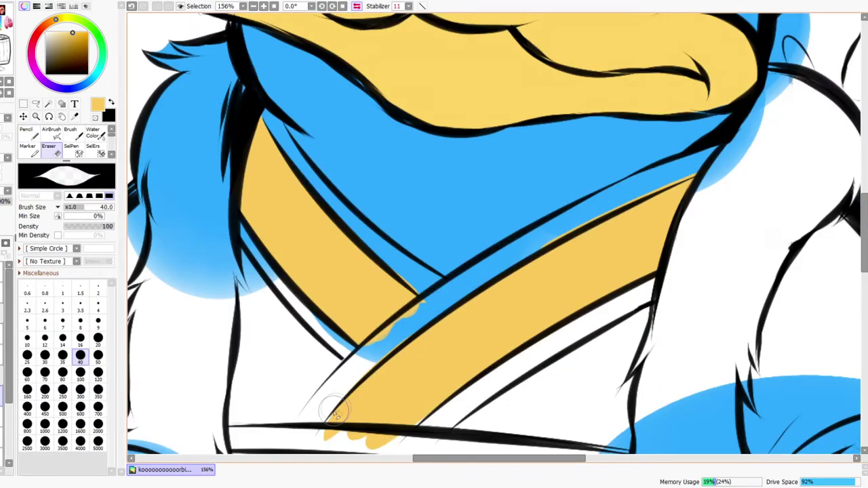
Erase the stray yellow below the crossing lapel at the belt, along its upper edge, and where the lapels meet
{"action": "key", "text": "n"}
{"action": "left_click_drag", "start_coordinate": [357, 405], "coordinate": [376, 351]}
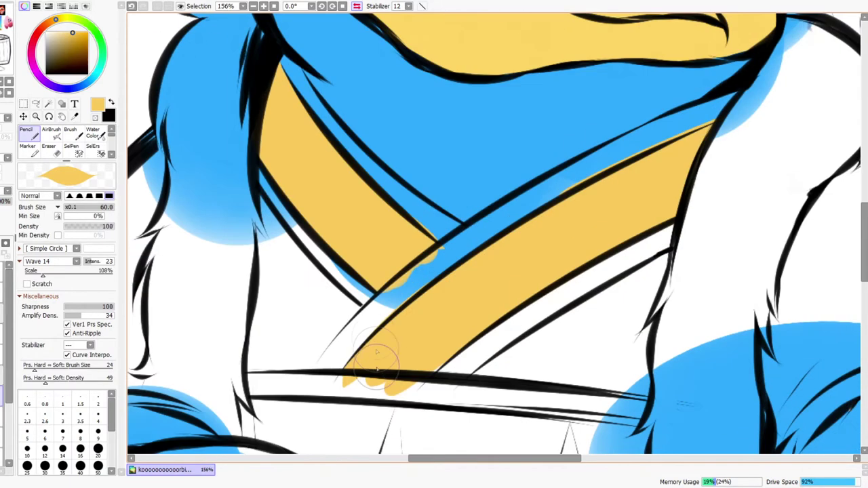
{"action": "key", "text": "e"}
{"action": "mouse_move", "coordinate": [422, 397]}
{"action": "left_mouse_down"}
{"action": "mouse_move", "coordinate": [391, 390]}
{"action": "mouse_move", "coordinate": [339, 387]}
{"action": "left_mouse_up"}
{"action": "left_click_drag", "start_coordinate": [539, 192], "coordinate": [649, 146]}
{"action": "left_click_drag", "start_coordinate": [554, 190], "coordinate": [695, 128]}
{"action": "left_click_drag", "start_coordinate": [612, 163], "coordinate": [736, 117]}
{"action": "mouse_move", "coordinate": [412, 276]}
{"action": "left_mouse_down"}
{"action": "mouse_move", "coordinate": [381, 296]}
{"action": "mouse_move", "coordinate": [431, 263]}
{"action": "mouse_move", "coordinate": [427, 274]}
{"action": "mouse_move", "coordinate": [451, 262]}
{"action": "mouse_move", "coordinate": [422, 286]}
{"action": "mouse_move", "coordinate": [464, 225]}
{"action": "mouse_move", "coordinate": [581, 210]}
{"action": "left_mouse_up"}
{"action": "left_click_drag", "start_coordinate": [538, 261], "coordinate": [563, 276]}
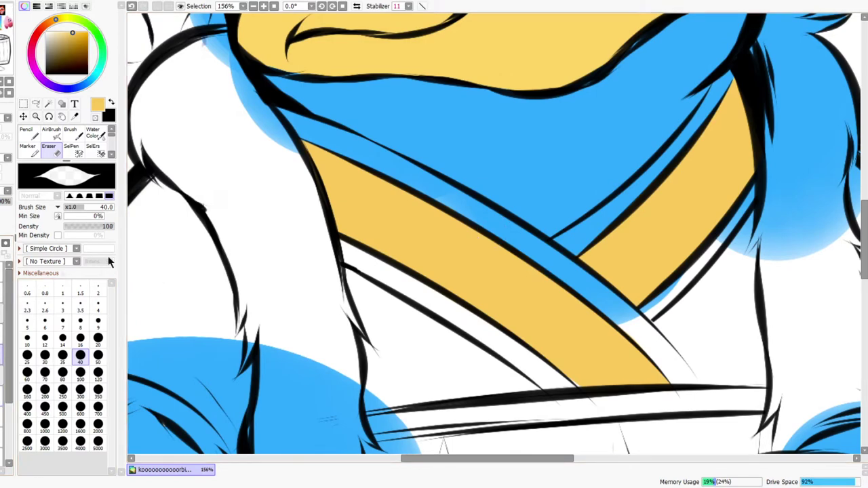
Sample the pale cream from the robe of the Dedede reference and switch to a different layer for painting it
{"action": "left_click_drag", "start_coordinate": [629, 439], "coordinate": [612, 370]}
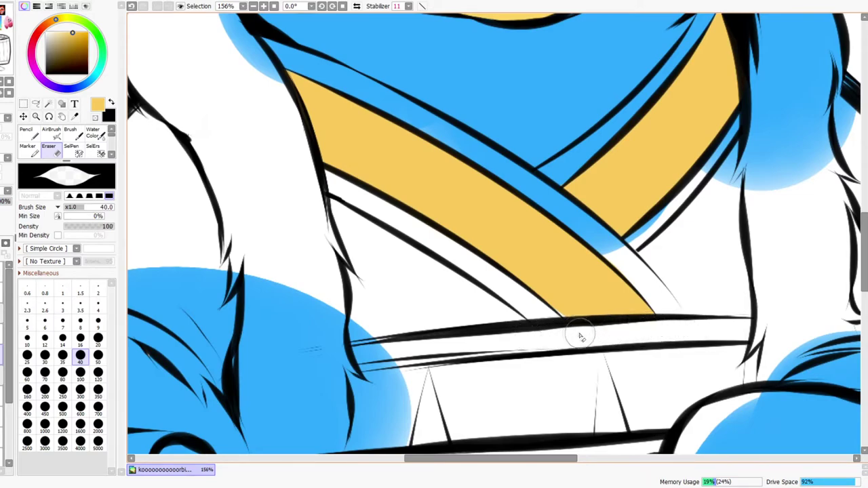
{"action": "key", "text": "ctrl+space"}
{"action": "mouse_move", "coordinate": [662, 318]}
{"action": "left_mouse_down"}
{"action": "mouse_move", "coordinate": [669, 321]}
{"action": "mouse_move", "coordinate": [682, 269]}
{"action": "left_mouse_up"}
{"action": "left_click_drag", "start_coordinate": [527, 139], "coordinate": [447, 151]}
{"action": "left_click_drag", "start_coordinate": [378, 101], "coordinate": [373, 124]}
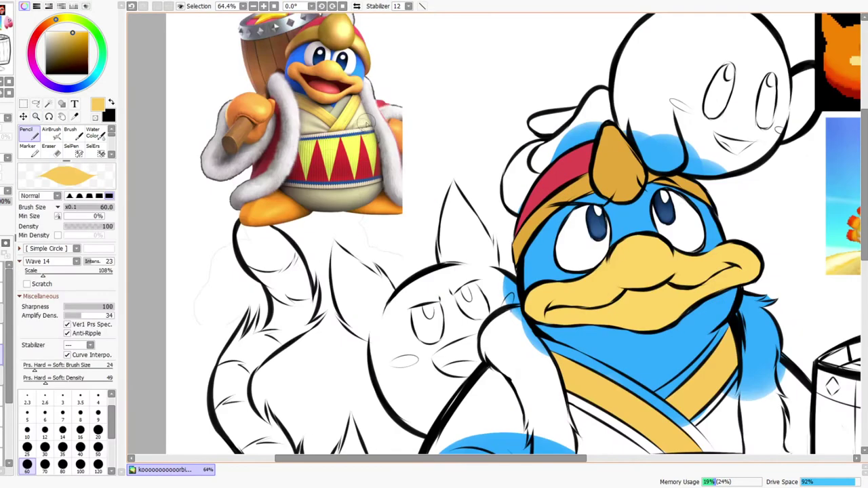
{"action": "right_click", "coordinate": [360, 112]}
{"action": "left_click_drag", "start_coordinate": [9, 397], "coordinate": [9, 415]}
{"action": "left_click", "coordinate": [2, 410]}
{"action": "left_click", "coordinate": [2, 368]}
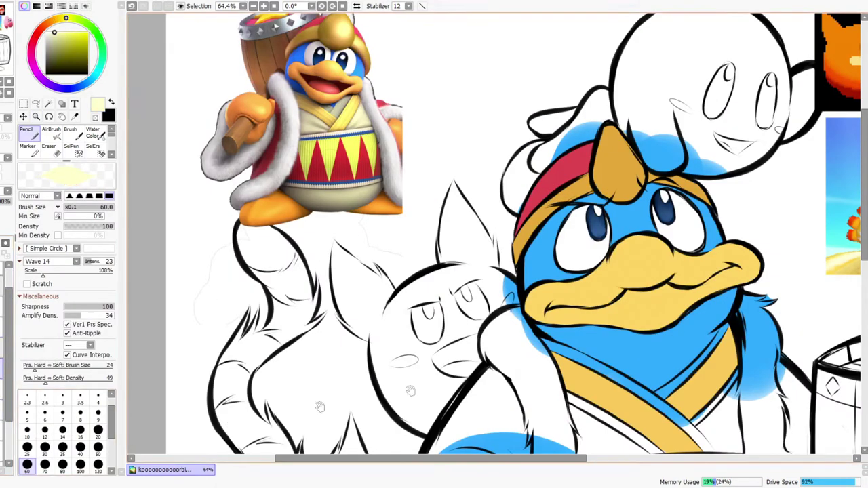
{"action": "left_click_drag", "start_coordinate": [623, 318], "coordinate": [349, 168]}
{"action": "key", "text": "Delete"}
{"action": "left_click", "coordinate": [1, 369]}
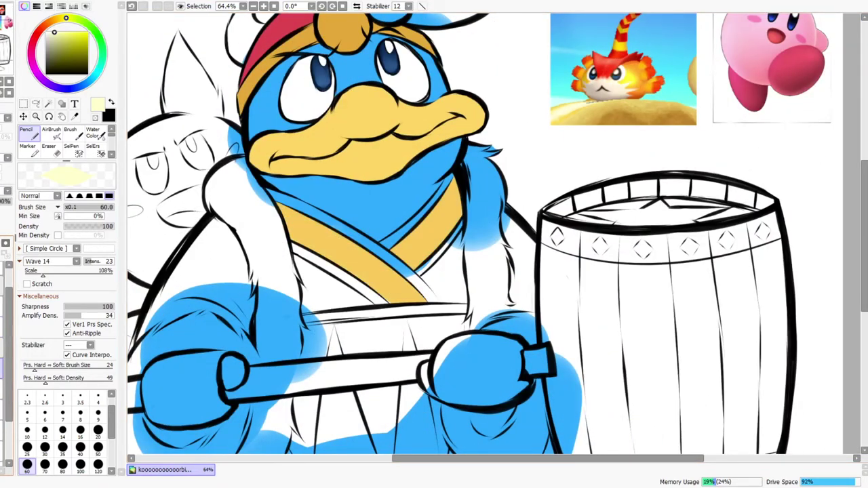
Paint the chest of the robe pale cream on both sides below the lapels, including the lapels' thin borders, with the size 60 Pencil
{"action": "mouse_move", "coordinate": [439, 260]}
{"action": "left_mouse_down"}
{"action": "mouse_move", "coordinate": [457, 231]}
{"action": "mouse_move", "coordinate": [455, 245]}
{"action": "left_mouse_up"}
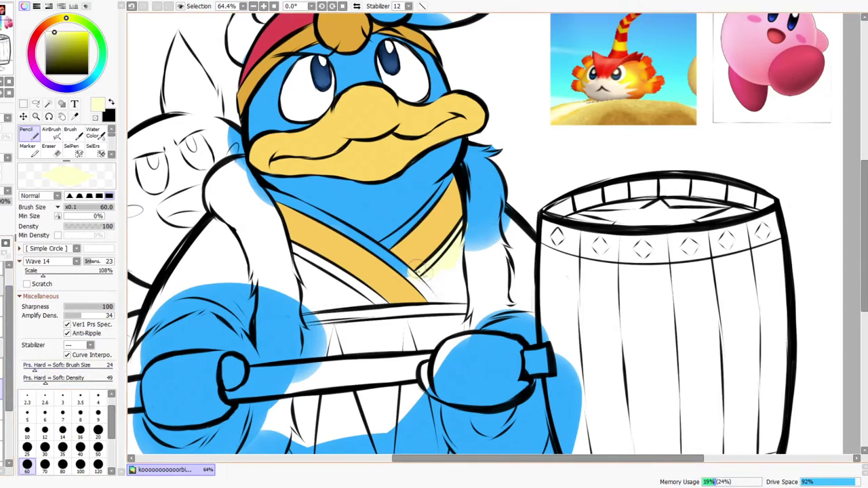
{"action": "left_click_drag", "start_coordinate": [390, 250], "coordinate": [393, 246]}
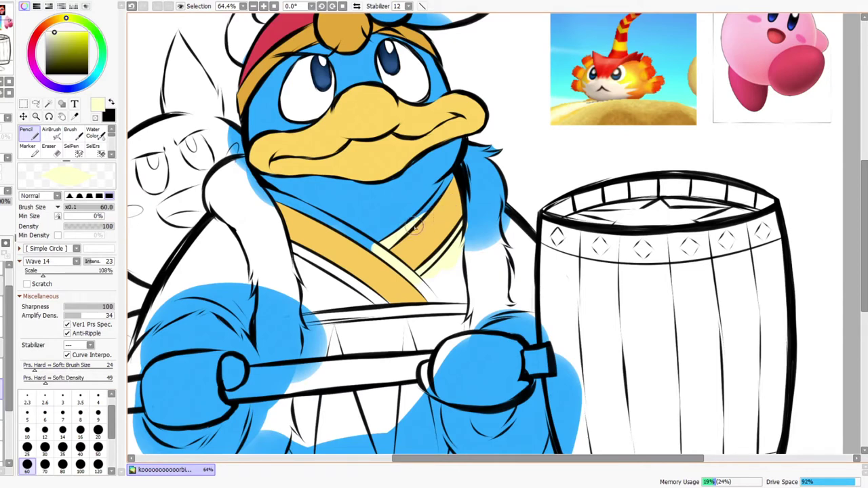
{"action": "left_click_drag", "start_coordinate": [421, 222], "coordinate": [427, 217]}
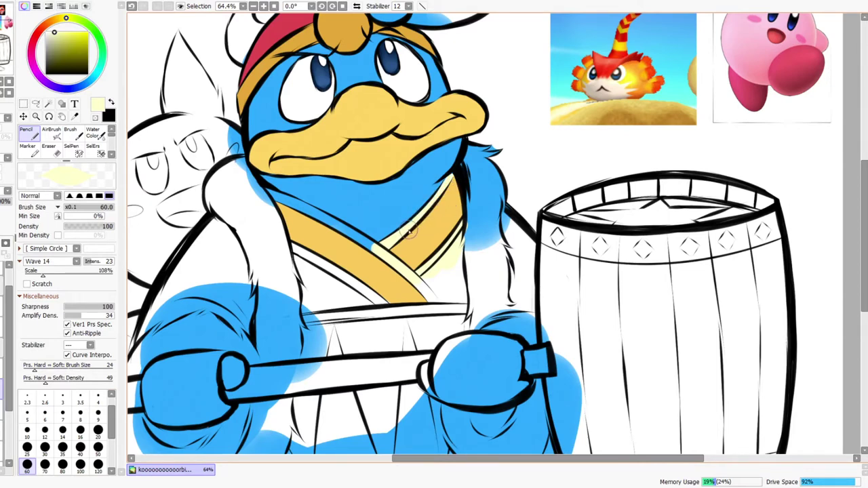
{"action": "left_click_drag", "start_coordinate": [432, 276], "coordinate": [467, 281]}
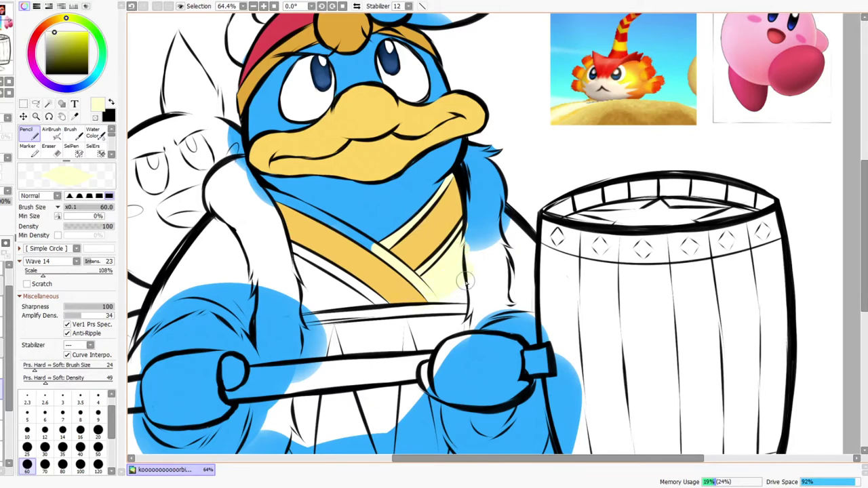
{"action": "left_click_drag", "start_coordinate": [282, 314], "coordinate": [372, 290]}
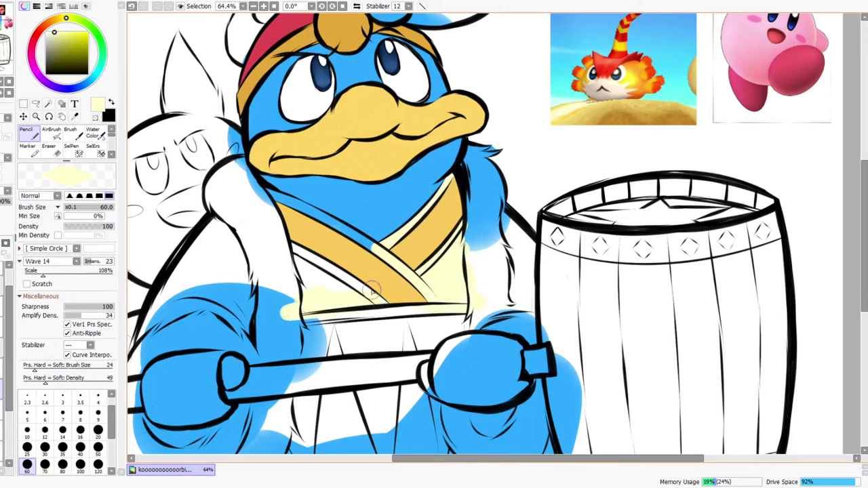
Paint the upper border of the crossing lapel pale cream up to the shoulder, working in the mirrored view
{"action": "left_click", "coordinate": [357, 6]}
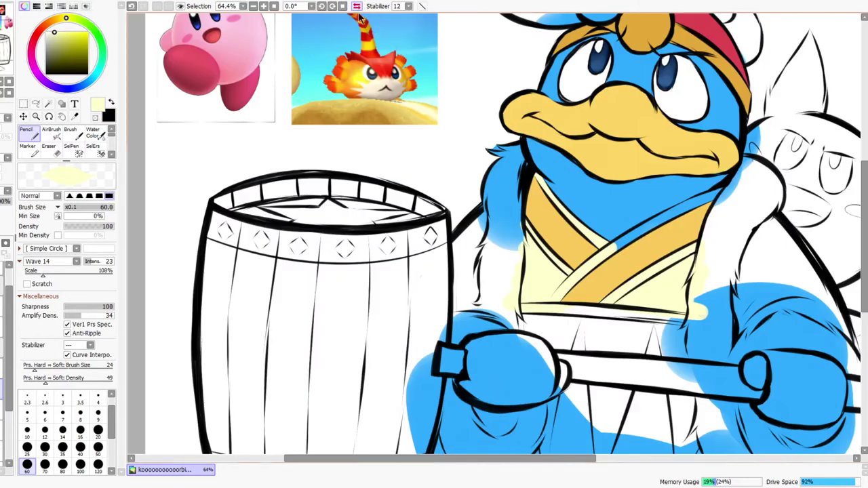
{"action": "left_click_drag", "start_coordinate": [642, 235], "coordinate": [602, 260]}
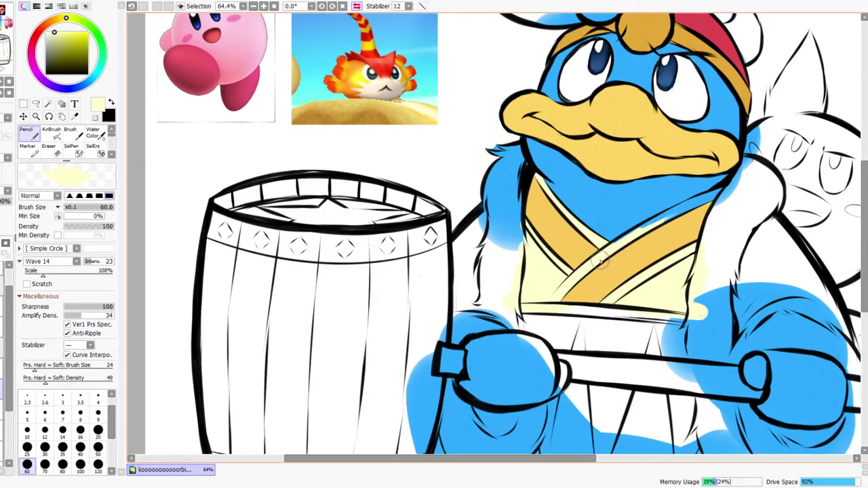
{"action": "mouse_move", "coordinate": [617, 248]}
{"action": "left_mouse_down"}
{"action": "mouse_move", "coordinate": [705, 200]}
{"action": "mouse_move", "coordinate": [661, 221]}
{"action": "left_mouse_up"}
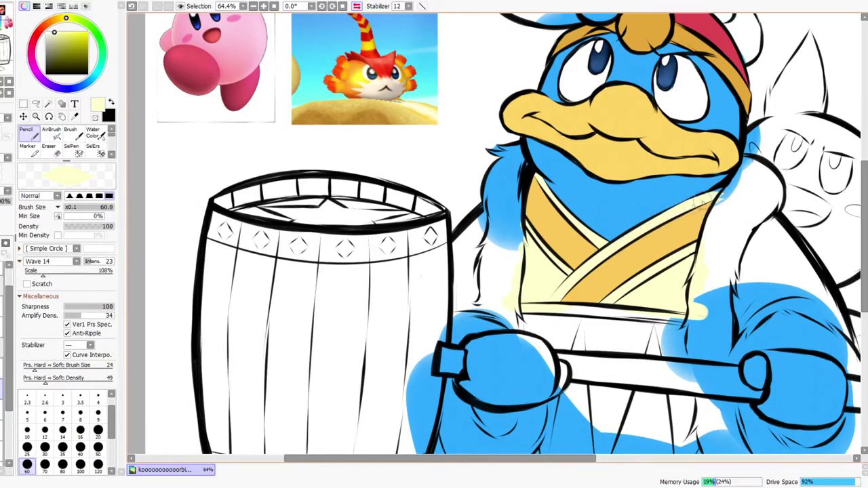
Paint the lowest band of the robe, below the belt and above the feet, pale cream, and restore the unmirrored view
{"action": "left_click_drag", "start_coordinate": [621, 406], "coordinate": [551, 179]}
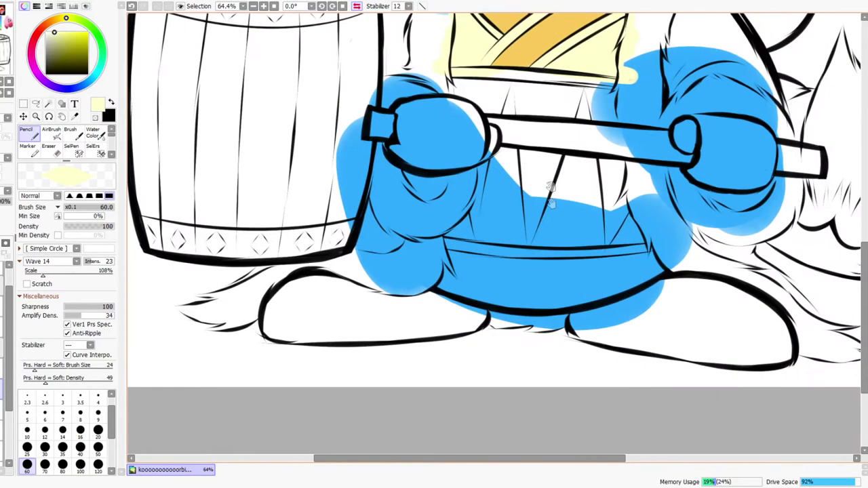
{"action": "left_click_drag", "start_coordinate": [526, 277], "coordinate": [538, 317]}
{"action": "mouse_move", "coordinate": [560, 175]}
{"action": "left_mouse_down"}
{"action": "mouse_move", "coordinate": [522, 163]}
{"action": "mouse_move", "coordinate": [511, 309]}
{"action": "left_mouse_up"}
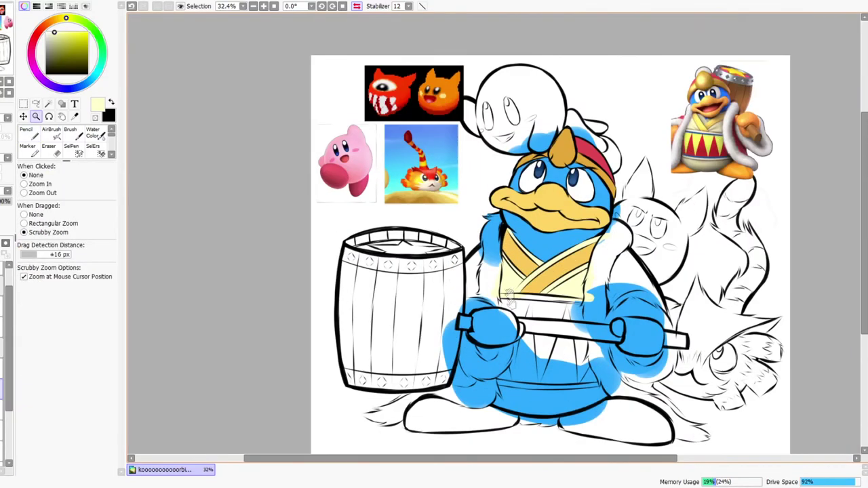
{"action": "left_click_drag", "start_coordinate": [526, 400], "coordinate": [523, 287]}
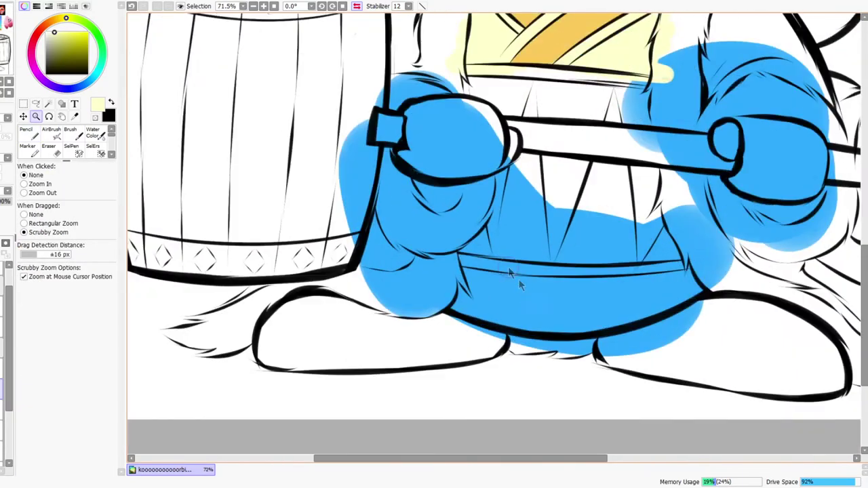
{"action": "mouse_move", "coordinate": [449, 267]}
{"action": "left_mouse_down"}
{"action": "mouse_move", "coordinate": [604, 284]}
{"action": "mouse_move", "coordinate": [698, 266]}
{"action": "mouse_move", "coordinate": [644, 298]}
{"action": "mouse_move", "coordinate": [698, 285]}
{"action": "mouse_move", "coordinate": [676, 297]}
{"action": "mouse_move", "coordinate": [584, 318]}
{"action": "left_mouse_up"}
{"action": "mouse_move", "coordinate": [444, 293]}
{"action": "left_mouse_down"}
{"action": "mouse_move", "coordinate": [485, 313]}
{"action": "mouse_move", "coordinate": [466, 304]}
{"action": "mouse_move", "coordinate": [529, 303]}
{"action": "mouse_move", "coordinate": [483, 304]}
{"action": "mouse_move", "coordinate": [531, 319]}
{"action": "mouse_move", "coordinate": [658, 300]}
{"action": "mouse_move", "coordinate": [627, 290]}
{"action": "mouse_move", "coordinate": [655, 298]}
{"action": "mouse_move", "coordinate": [637, 312]}
{"action": "left_mouse_up"}
{"action": "key", "text": "ctrl+space"}
{"action": "mouse_move", "coordinate": [671, 269]}
{"action": "left_mouse_down"}
{"action": "mouse_move", "coordinate": [625, 250]}
{"action": "mouse_move", "coordinate": [571, 331]}
{"action": "left_mouse_up"}
{"action": "left_click", "coordinate": [356, 7]}
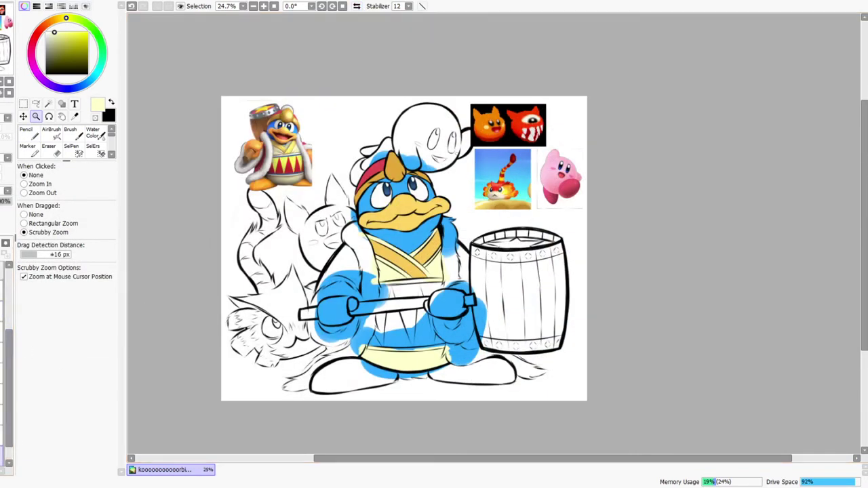
Fill the background behind the artwork with bright cyan using the Bucket tool
{"action": "left_click", "coordinate": [112, 154]}
{"action": "left_click", "coordinate": [112, 155]}
{"action": "left_click", "coordinate": [112, 155]}
{"action": "left_click", "coordinate": [114, 128]}
{"action": "left_click", "coordinate": [114, 128]}
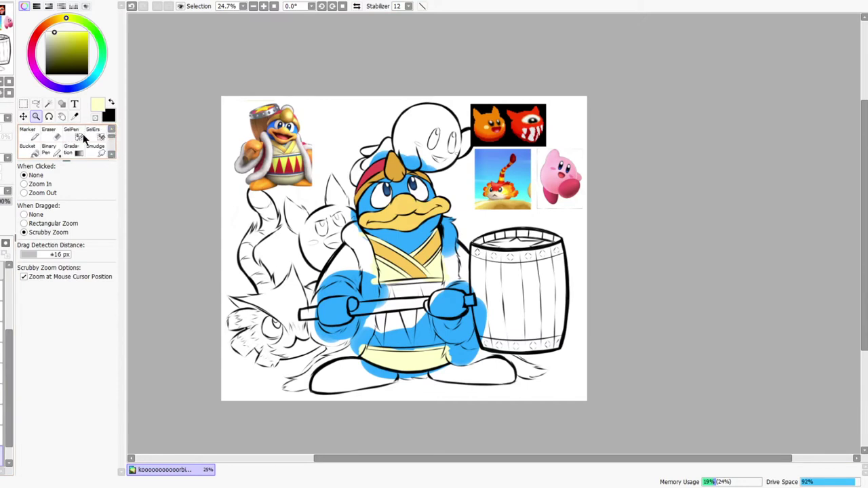
{"action": "left_click", "coordinate": [34, 153]}
{"action": "left_click", "coordinate": [400, 181], "text": "alt"}
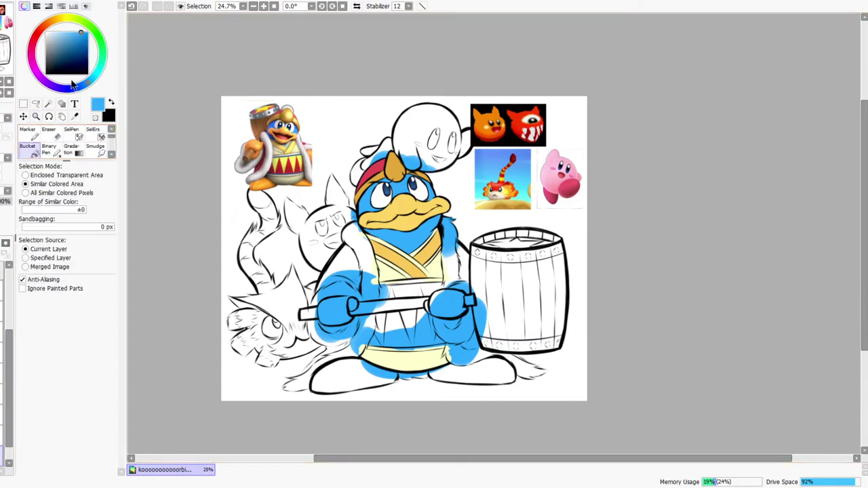
{"action": "left_click", "coordinate": [99, 71]}
{"action": "left_click", "coordinate": [353, 137]}
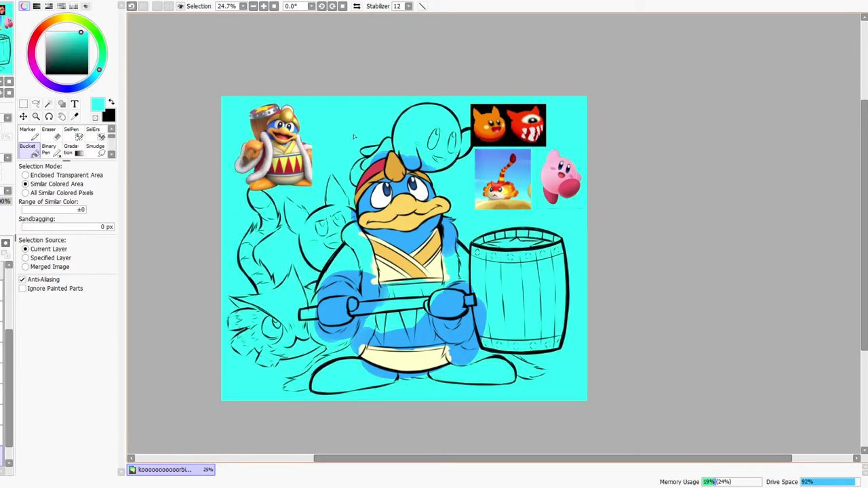
Refill the background with a muted purple using the Bucket and shift its hue towards pink
{"action": "left_click", "coordinate": [36, 116]}
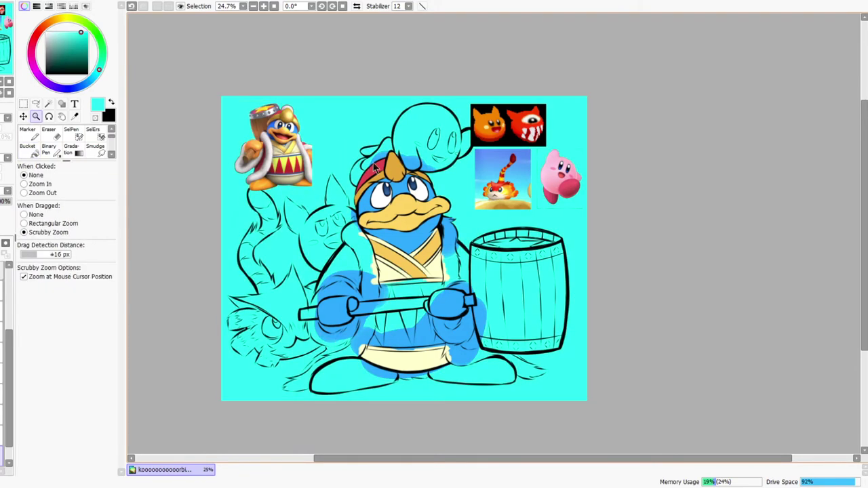
{"action": "left_click_drag", "start_coordinate": [369, 168], "coordinate": [385, 157]}
{"action": "left_click", "coordinate": [34, 70]}
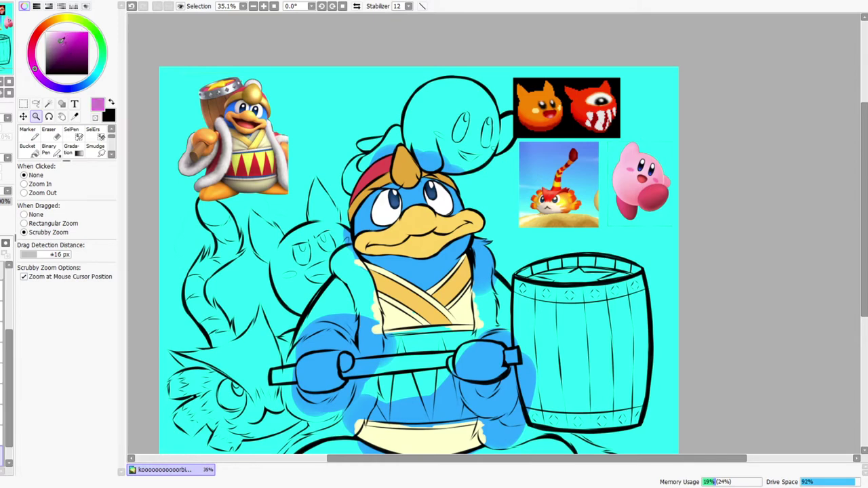
{"action": "left_click", "coordinate": [35, 152]}
{"action": "left_click", "coordinate": [335, 141]}
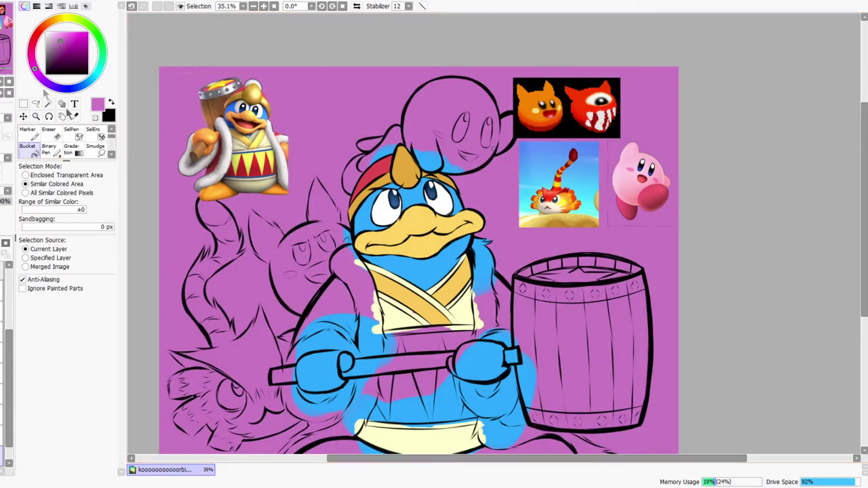
{"action": "left_click", "coordinate": [32, 58]}
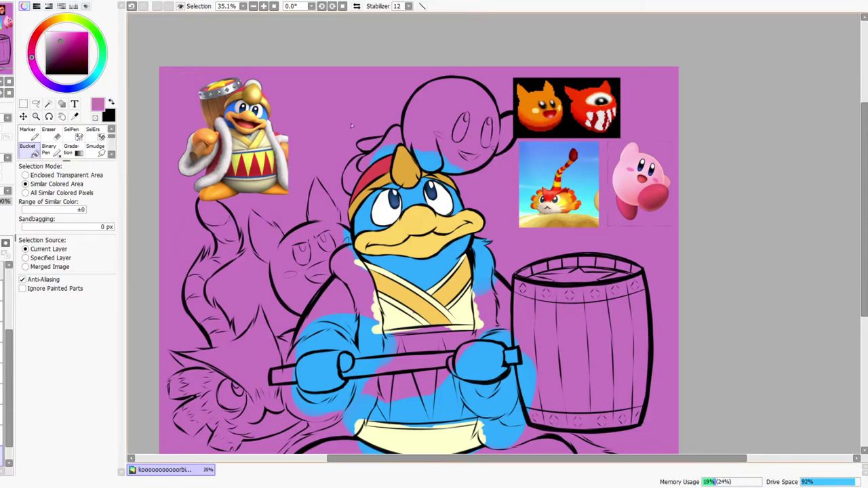
Sample the robe's pale cream and fill the missed gaps beside the lapel and at the belt's upper edge with the Pencil
{"action": "left_click_drag", "start_coordinate": [443, 360], "coordinate": [445, 320]}
{"action": "left_click_drag", "start_coordinate": [503, 225], "coordinate": [489, 203]}
{"action": "left_click_drag", "start_coordinate": [466, 316], "coordinate": [435, 173]}
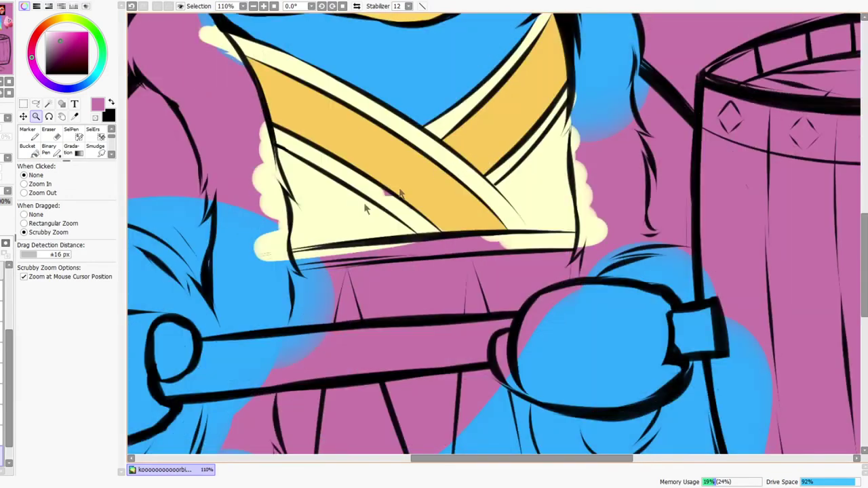
{"action": "scroll", "coordinate": [112, 146], "scroll_direction": "up", "scroll_amount": 1}
{"action": "left_click", "coordinate": [27, 133]}
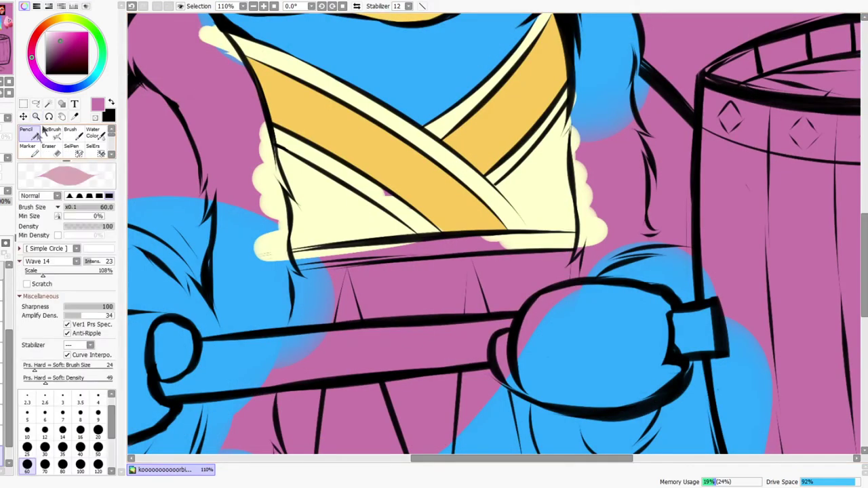
{"action": "right_click", "coordinate": [348, 207]}
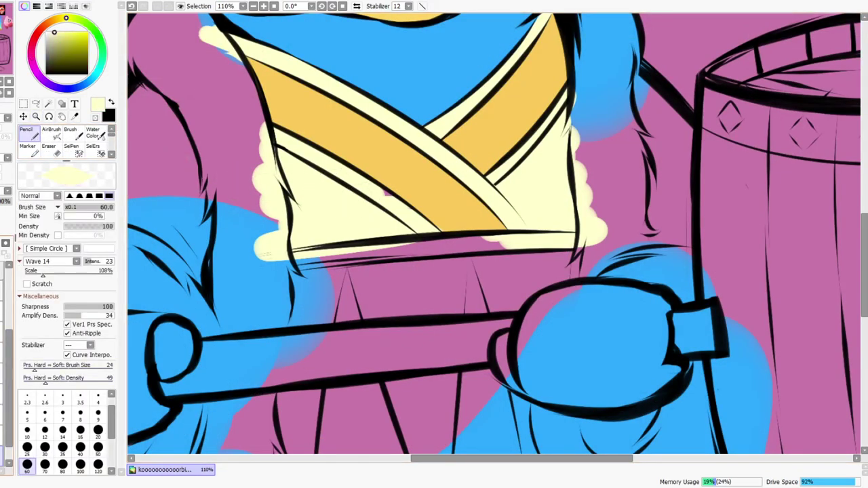
{"action": "left_click", "coordinate": [1, 291]}
{"action": "key", "text": "ctrl+z"}
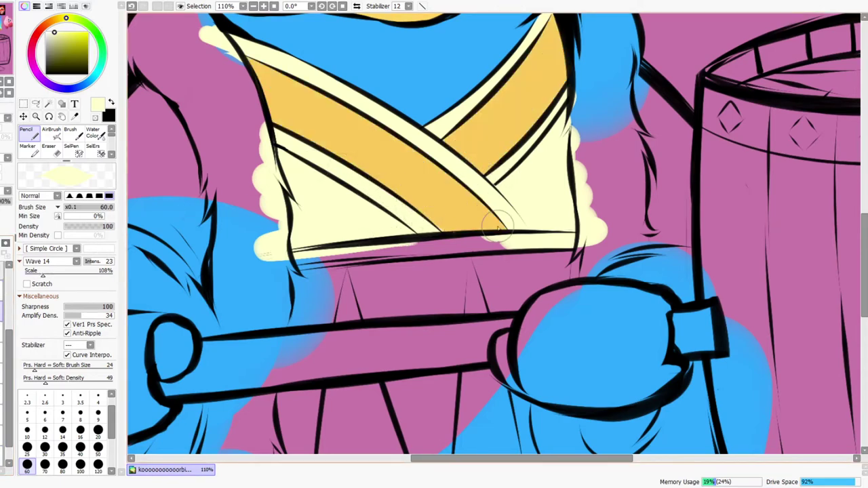
Erase the cream that spills from the robe over the coat's fur trim, from the collar down to the belt, with the size 40 Eraser
{"action": "left_click_drag", "start_coordinate": [292, 99], "coordinate": [374, 229]}
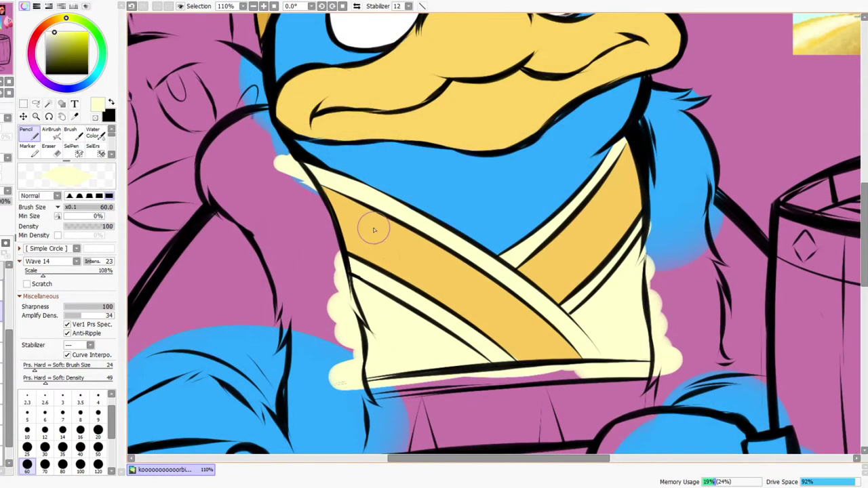
{"action": "key", "text": "ctrl+space"}
{"action": "left_click_drag", "start_coordinate": [317, 176], "coordinate": [366, 176]}
{"action": "key", "text": "e"}
{"action": "left_click_drag", "start_coordinate": [271, 157], "coordinate": [294, 155]}
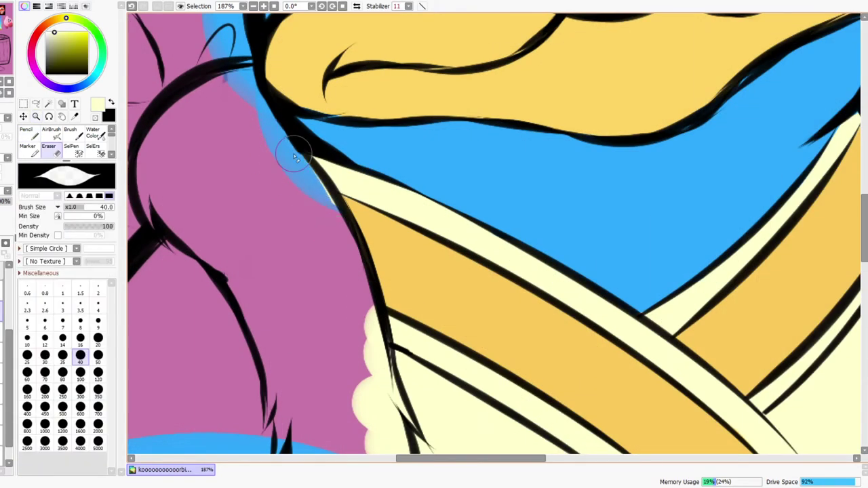
{"action": "left_click_drag", "start_coordinate": [389, 396], "coordinate": [351, 232]}
{"action": "mouse_move", "coordinate": [325, 134]}
{"action": "left_mouse_down"}
{"action": "mouse_move", "coordinate": [346, 207]}
{"action": "mouse_move", "coordinate": [339, 145]}
{"action": "mouse_move", "coordinate": [362, 251]}
{"action": "mouse_move", "coordinate": [357, 233]}
{"action": "mouse_move", "coordinate": [378, 270]}
{"action": "mouse_move", "coordinate": [366, 253]}
{"action": "mouse_move", "coordinate": [354, 258]}
{"action": "mouse_move", "coordinate": [330, 157]}
{"action": "mouse_move", "coordinate": [322, 167]}
{"action": "mouse_move", "coordinate": [328, 208]}
{"action": "mouse_move", "coordinate": [339, 253]}
{"action": "mouse_move", "coordinate": [347, 250]}
{"action": "mouse_move", "coordinate": [353, 317]}
{"action": "left_mouse_up"}
{"action": "left_click_drag", "start_coordinate": [349, 269], "coordinate": [355, 305]}
{"action": "mouse_move", "coordinate": [361, 389]}
{"action": "left_mouse_down"}
{"action": "mouse_move", "coordinate": [358, 307]}
{"action": "mouse_move", "coordinate": [323, 301]}
{"action": "left_mouse_up"}
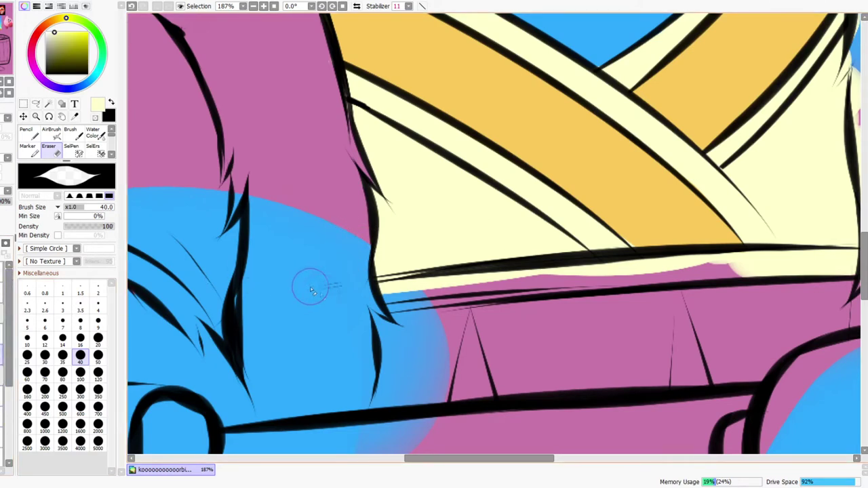
Switch to a different layer and set the size 60 Pencil to white for the coat's fur trim
{"action": "left_click", "coordinate": [2, 378]}
{"action": "left_click", "coordinate": [2, 378]}
{"action": "left_click_drag", "start_coordinate": [512, 243], "coordinate": [570, 257]}
{"action": "left_click_drag", "start_coordinate": [409, 89], "coordinate": [437, 81]}
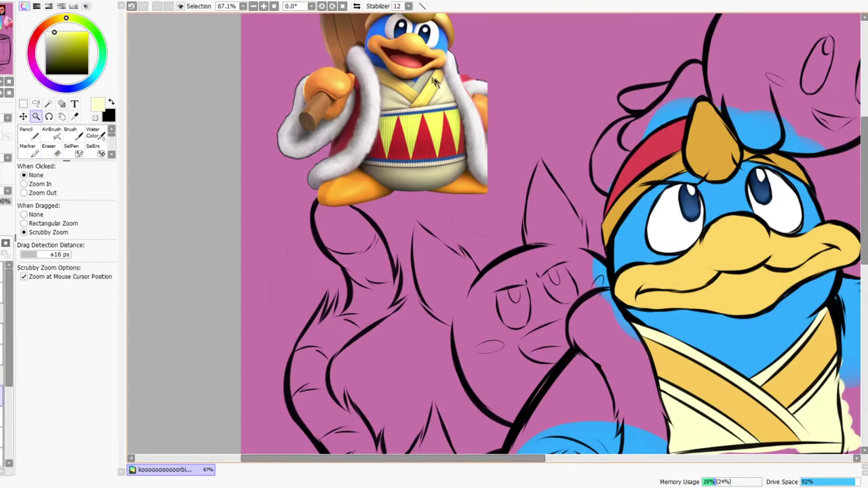
{"action": "left_click_drag", "start_coordinate": [556, 205], "coordinate": [535, 193]}
{"action": "left_click_drag", "start_coordinate": [669, 194], "coordinate": [598, 210]}
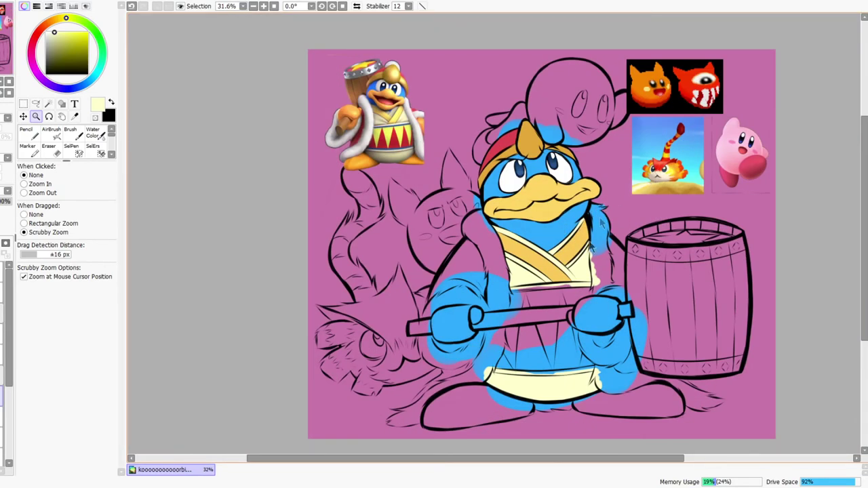
{"action": "left_click_drag", "start_coordinate": [547, 274], "coordinate": [557, 264]}
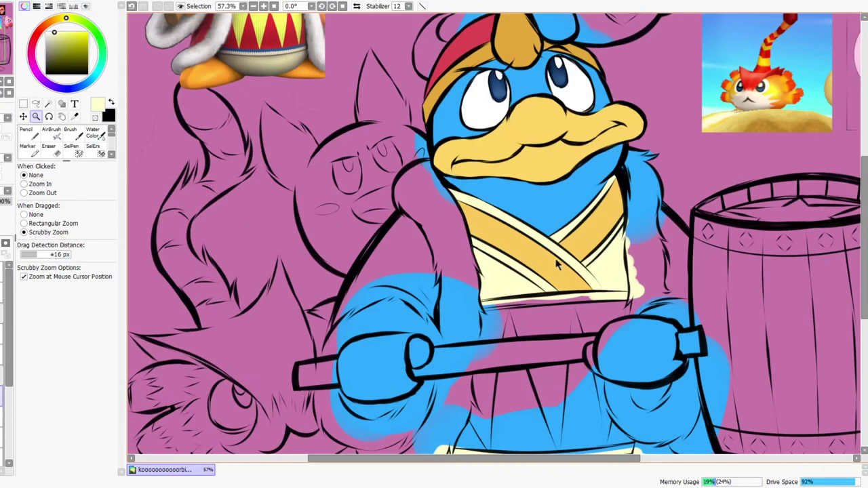
{"action": "scroll", "coordinate": [554, 263], "scroll_direction": "down", "scroll_amount": 3}
{"action": "left_click_drag", "start_coordinate": [577, 360], "coordinate": [537, 313]}
{"action": "left_click_drag", "start_coordinate": [511, 212], "coordinate": [520, 207]}
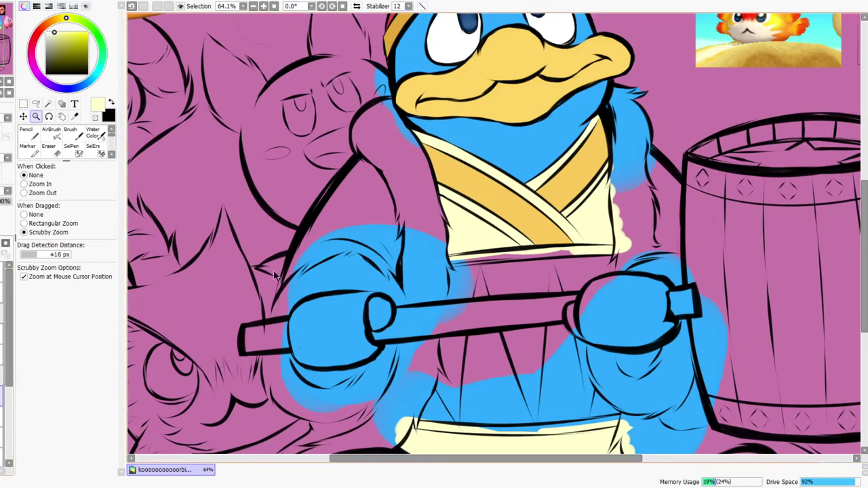
{"action": "scroll", "coordinate": [385, 138], "scroll_direction": "up", "scroll_amount": 1}
{"action": "left_click", "coordinate": [27, 131]}
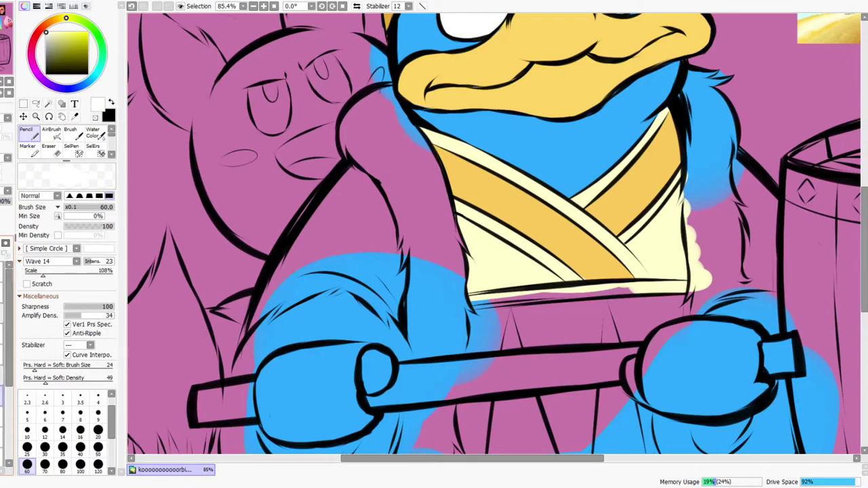
Paint the coat's fur trim white from the shoulder beside the neck down along the robe's edge over the chest
{"action": "mouse_move", "coordinate": [349, 127]}
{"action": "left_mouse_down"}
{"action": "mouse_move", "coordinate": [349, 135]}
{"action": "mouse_move", "coordinate": [396, 173]}
{"action": "left_mouse_up"}
{"action": "left_click_drag", "start_coordinate": [363, 147], "coordinate": [408, 188]}
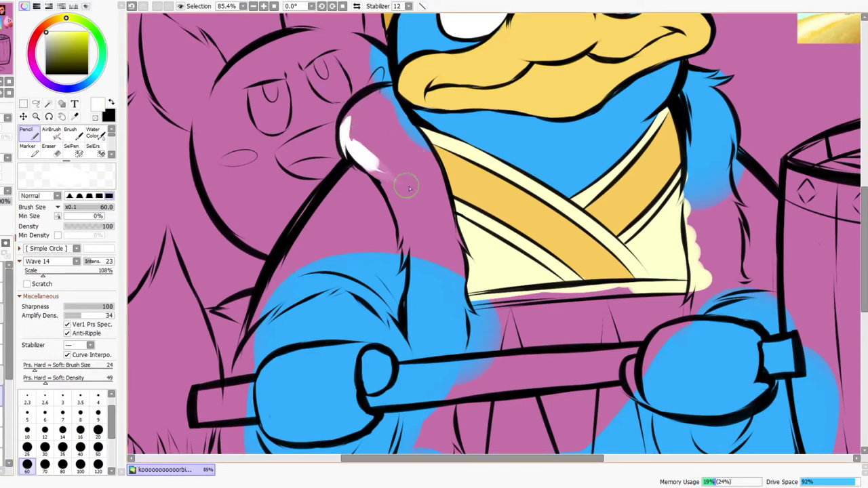
{"action": "mouse_move", "coordinate": [372, 142]}
{"action": "left_mouse_down"}
{"action": "mouse_move", "coordinate": [385, 196]}
{"action": "mouse_move", "coordinate": [376, 166]}
{"action": "mouse_move", "coordinate": [400, 143]}
{"action": "left_mouse_up"}
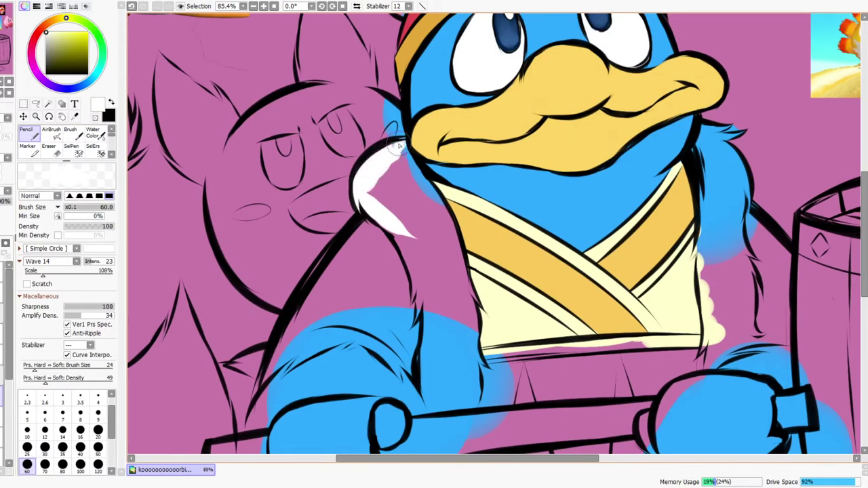
{"action": "key", "text": "ctrl+space"}
{"action": "mouse_move", "coordinate": [395, 151]}
{"action": "left_mouse_down"}
{"action": "mouse_move", "coordinate": [422, 141]}
{"action": "mouse_move", "coordinate": [419, 183]}
{"action": "mouse_move", "coordinate": [430, 223]}
{"action": "mouse_move", "coordinate": [398, 197]}
{"action": "mouse_move", "coordinate": [378, 254]}
{"action": "mouse_move", "coordinate": [423, 301]}
{"action": "mouse_move", "coordinate": [472, 305]}
{"action": "mouse_move", "coordinate": [425, 177]}
{"action": "left_mouse_up"}
{"action": "key", "text": "space"}
{"action": "mouse_move", "coordinate": [416, 129]}
{"action": "left_mouse_down"}
{"action": "mouse_move", "coordinate": [453, 171]}
{"action": "mouse_move", "coordinate": [406, 91]}
{"action": "mouse_move", "coordinate": [416, 91]}
{"action": "mouse_move", "coordinate": [426, 152]}
{"action": "mouse_move", "coordinate": [358, 199]}
{"action": "mouse_move", "coordinate": [373, 229]}
{"action": "mouse_move", "coordinate": [308, 166]}
{"action": "mouse_move", "coordinate": [353, 197]}
{"action": "mouse_move", "coordinate": [381, 272]}
{"action": "left_mouse_up"}
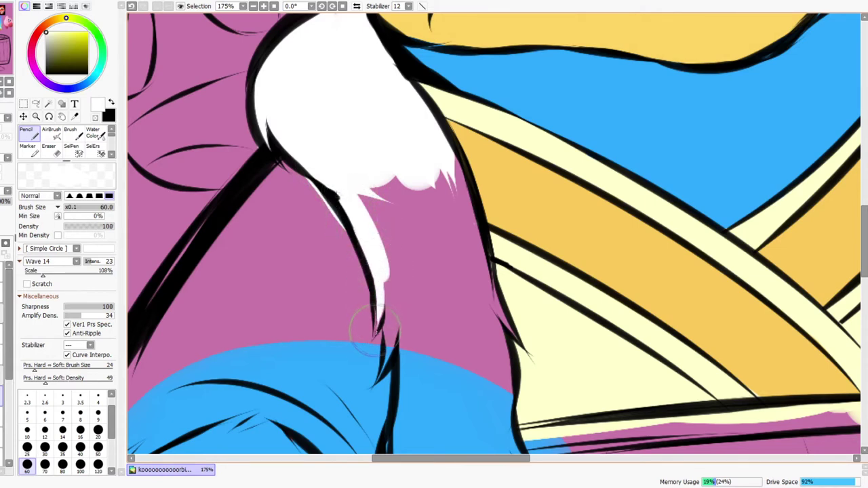
{"action": "mouse_move", "coordinate": [373, 329]}
{"action": "left_mouse_down"}
{"action": "mouse_move", "coordinate": [376, 273]}
{"action": "mouse_move", "coordinate": [379, 313]}
{"action": "mouse_move", "coordinate": [386, 288]}
{"action": "mouse_move", "coordinate": [368, 203]}
{"action": "mouse_move", "coordinate": [399, 296]}
{"action": "mouse_move", "coordinate": [370, 179]}
{"action": "mouse_move", "coordinate": [439, 300]}
{"action": "mouse_move", "coordinate": [397, 181]}
{"action": "mouse_move", "coordinate": [433, 318]}
{"action": "mouse_move", "coordinate": [430, 194]}
{"action": "mouse_move", "coordinate": [449, 315]}
{"action": "mouse_move", "coordinate": [438, 244]}
{"action": "mouse_move", "coordinate": [440, 260]}
{"action": "mouse_move", "coordinate": [461, 225]}
{"action": "mouse_move", "coordinate": [448, 162]}
{"action": "mouse_move", "coordinate": [483, 323]}
{"action": "mouse_move", "coordinate": [443, 149]}
{"action": "left_mouse_up"}
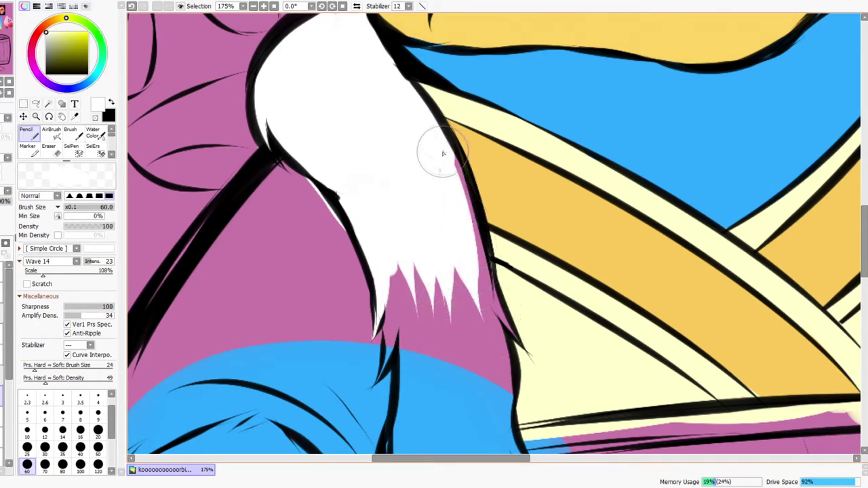
{"action": "mouse_move", "coordinate": [460, 191]}
{"action": "left_mouse_down"}
{"action": "mouse_move", "coordinate": [497, 317]}
{"action": "mouse_move", "coordinate": [491, 261]}
{"action": "mouse_move", "coordinate": [498, 303]}
{"action": "left_mouse_up"}
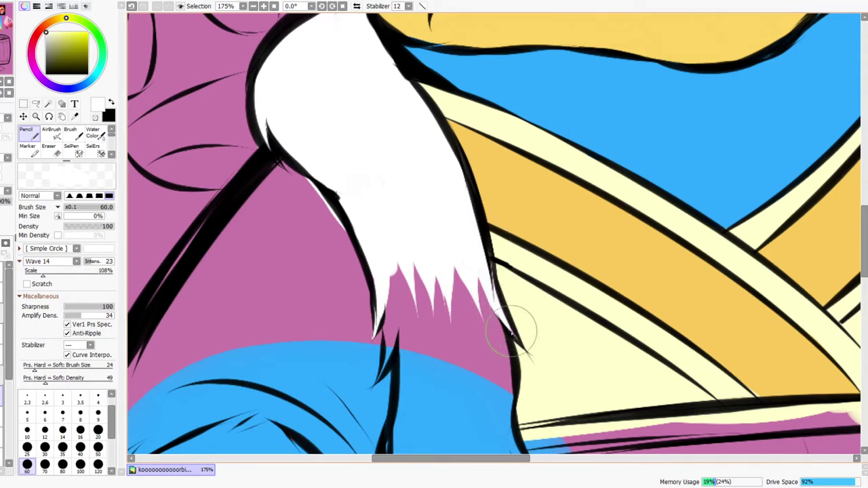
Extend the white fur trim down past the sleeve with long tapered strokes, keeping within its tufted outlines
{"action": "scroll", "coordinate": [436, 355], "scroll_direction": "down", "scroll_amount": 3}
{"action": "mouse_move", "coordinate": [378, 206]}
{"action": "left_mouse_down"}
{"action": "mouse_move", "coordinate": [372, 285]}
{"action": "mouse_move", "coordinate": [388, 176]}
{"action": "mouse_move", "coordinate": [403, 186]}
{"action": "mouse_move", "coordinate": [416, 244]}
{"action": "mouse_move", "coordinate": [422, 238]}
{"action": "mouse_move", "coordinate": [401, 219]}
{"action": "mouse_move", "coordinate": [431, 242]}
{"action": "mouse_move", "coordinate": [400, 203]}
{"action": "mouse_move", "coordinate": [388, 244]}
{"action": "left_mouse_up"}
{"action": "key", "text": "e"}
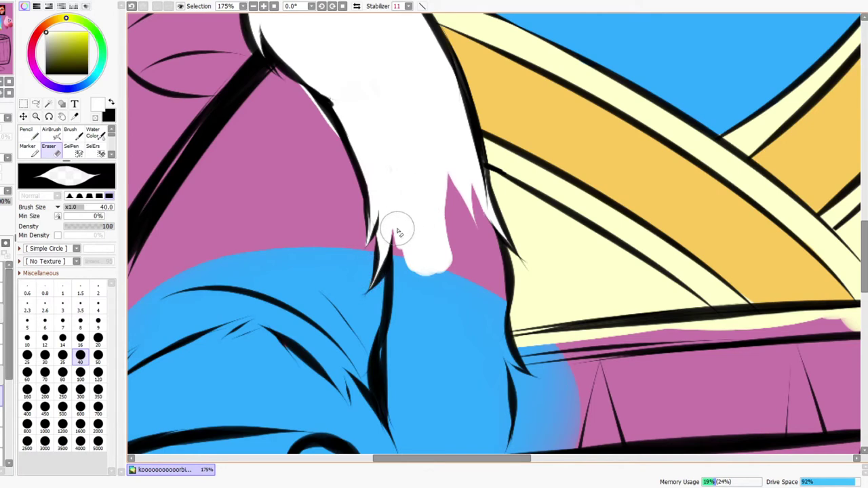
{"action": "key", "text": "n"}
{"action": "mouse_move", "coordinate": [397, 233]}
{"action": "left_mouse_down"}
{"action": "mouse_move", "coordinate": [398, 262]}
{"action": "mouse_move", "coordinate": [449, 194]}
{"action": "mouse_move", "coordinate": [459, 350]}
{"action": "left_mouse_up"}
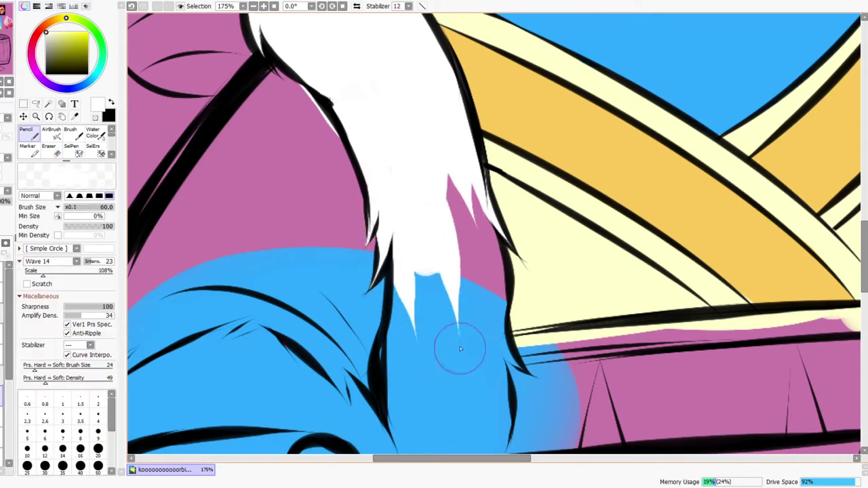
{"action": "left_click_drag", "start_coordinate": [420, 262], "coordinate": [442, 352]}
{"action": "left_click_drag", "start_coordinate": [448, 162], "coordinate": [478, 316]}
{"action": "left_click_drag", "start_coordinate": [470, 190], "coordinate": [507, 330]}
{"action": "left_click_drag", "start_coordinate": [484, 237], "coordinate": [500, 302]}
Fill the lower end of the fur strip with white beside the belt, down to the hammer's handle
{"action": "left_click_drag", "start_coordinate": [476, 343], "coordinate": [463, 191]}
{"action": "left_click_drag", "start_coordinate": [441, 91], "coordinate": [453, 245]}
{"action": "mouse_move", "coordinate": [461, 112]}
{"action": "left_mouse_down"}
{"action": "mouse_move", "coordinate": [486, 201]}
{"action": "mouse_move", "coordinate": [477, 157]}
{"action": "mouse_move", "coordinate": [489, 132]}
{"action": "mouse_move", "coordinate": [496, 191]}
{"action": "mouse_move", "coordinate": [494, 141]}
{"action": "mouse_move", "coordinate": [486, 180]}
{"action": "left_mouse_up"}
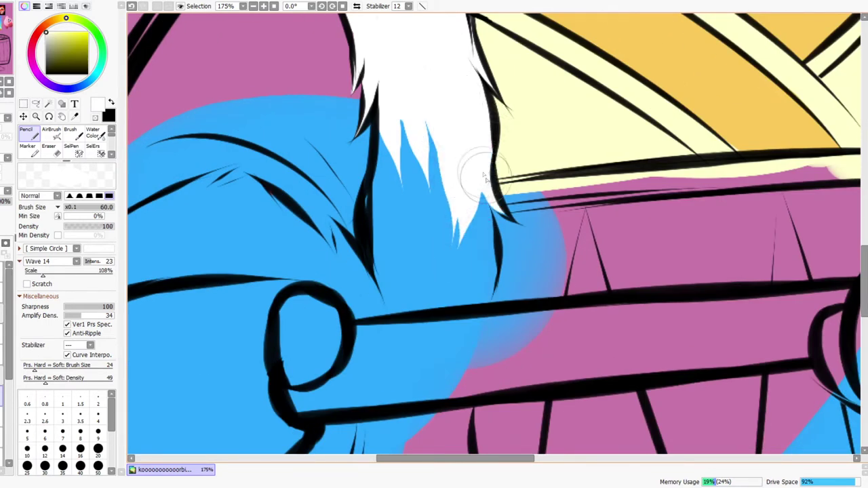
{"action": "mouse_move", "coordinate": [402, 126]}
{"action": "left_mouse_down"}
{"action": "mouse_move", "coordinate": [374, 232]}
{"action": "mouse_move", "coordinate": [389, 149]}
{"action": "mouse_move", "coordinate": [390, 183]}
{"action": "mouse_move", "coordinate": [404, 131]}
{"action": "mouse_move", "coordinate": [424, 125]}
{"action": "mouse_move", "coordinate": [442, 135]}
{"action": "mouse_move", "coordinate": [452, 163]}
{"action": "mouse_move", "coordinate": [444, 221]}
{"action": "mouse_move", "coordinate": [386, 233]}
{"action": "mouse_move", "coordinate": [387, 281]}
{"action": "mouse_move", "coordinate": [378, 261]}
{"action": "mouse_move", "coordinate": [385, 266]}
{"action": "mouse_move", "coordinate": [392, 215]}
{"action": "mouse_move", "coordinate": [435, 305]}
{"action": "mouse_move", "coordinate": [472, 300]}
{"action": "mouse_move", "coordinate": [484, 280]}
{"action": "mouse_move", "coordinate": [481, 194]}
{"action": "mouse_move", "coordinate": [460, 252]}
{"action": "mouse_move", "coordinate": [433, 253]}
{"action": "mouse_move", "coordinate": [419, 232]}
{"action": "left_mouse_up"}
Erase the white spilling past the fur strip's outline near the shoulder with the size 40 Eraser, and undo the last stroke
{"action": "key", "text": "ctrl+space"}
{"action": "left_click_drag", "start_coordinate": [491, 191], "coordinate": [474, 207]}
{"action": "left_click_drag", "start_coordinate": [452, 166], "coordinate": [458, 153]}
{"action": "key", "text": "e"}
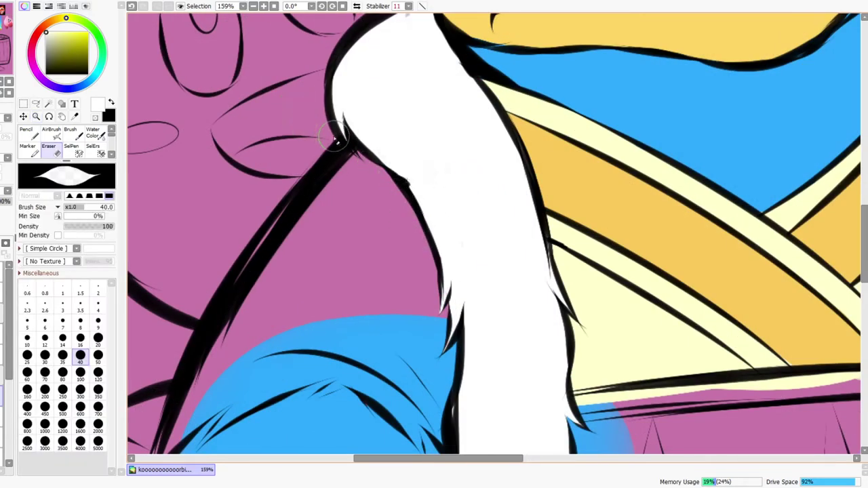
{"action": "left_click_drag", "start_coordinate": [412, 411], "coordinate": [373, 200]}
{"action": "left_click_drag", "start_coordinate": [417, 250], "coordinate": [434, 288]}
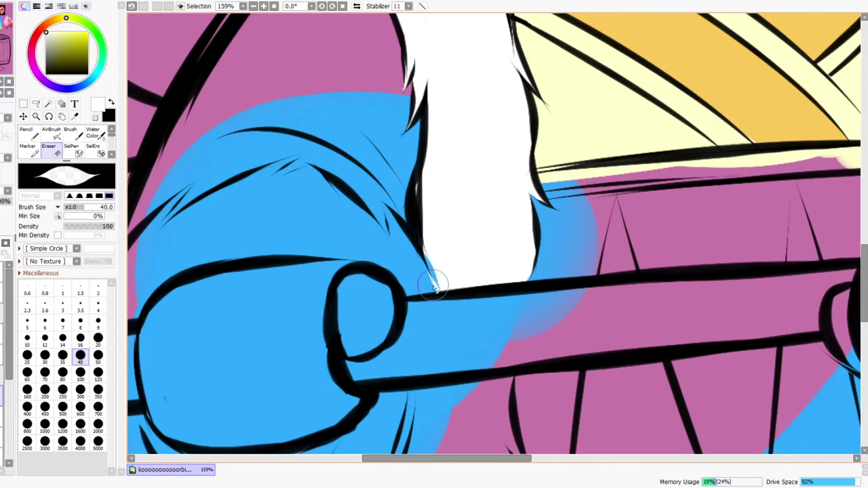
{"action": "key", "text": "ctrl+z"}
Paint the upper outer edge of the sleeve's fur cuff white with the size 60 Pencil, following its pointed tufts
{"action": "key", "text": "ctrl+space"}
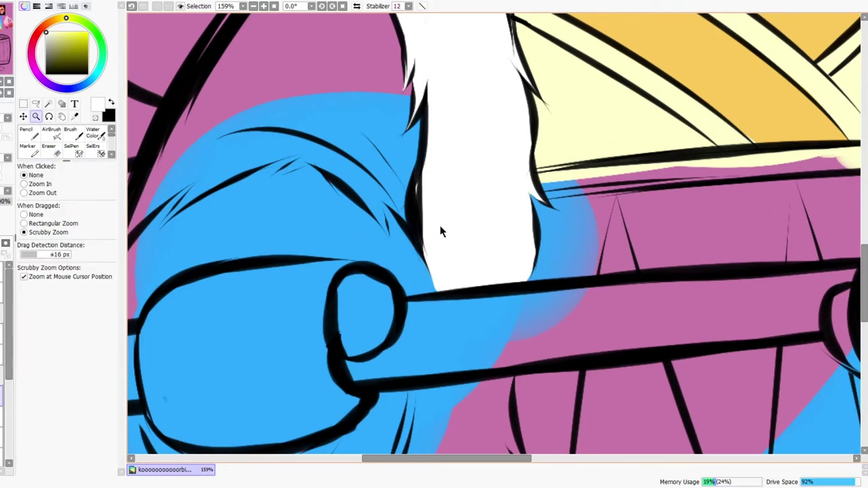
{"action": "left_click_drag", "start_coordinate": [439, 226], "coordinate": [415, 244]}
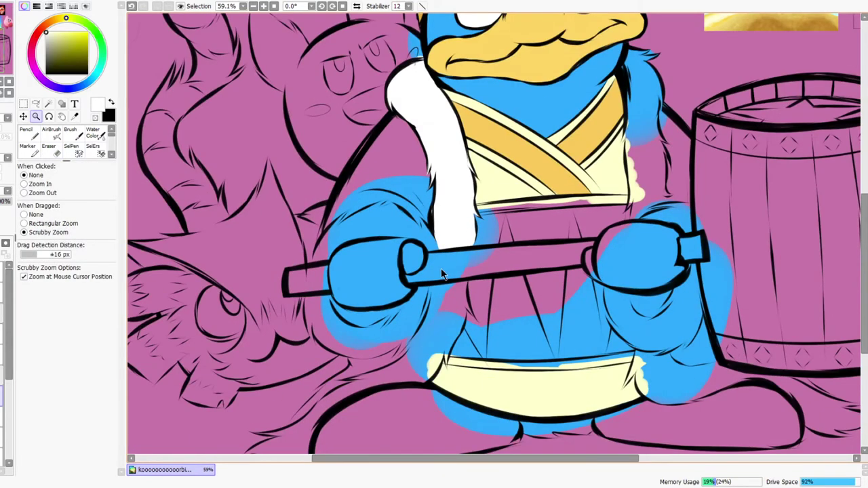
{"action": "left_click_drag", "start_coordinate": [361, 225], "coordinate": [380, 225]}
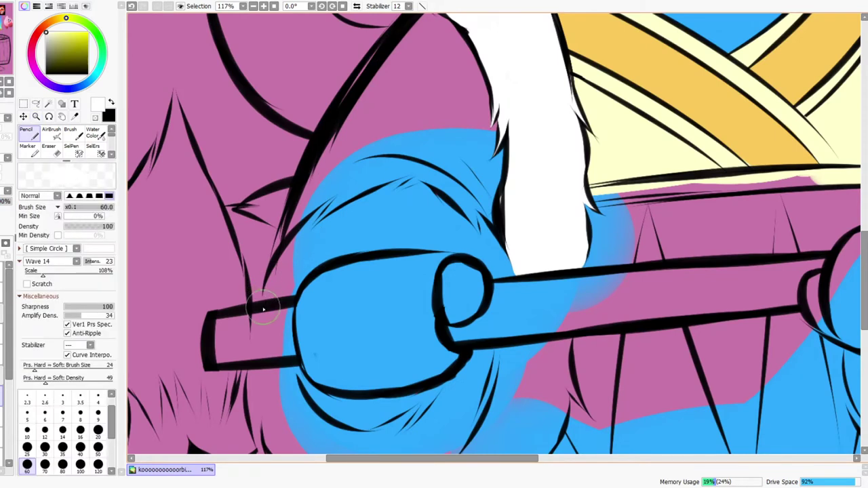
{"action": "left_click_drag", "start_coordinate": [304, 231], "coordinate": [270, 291]}
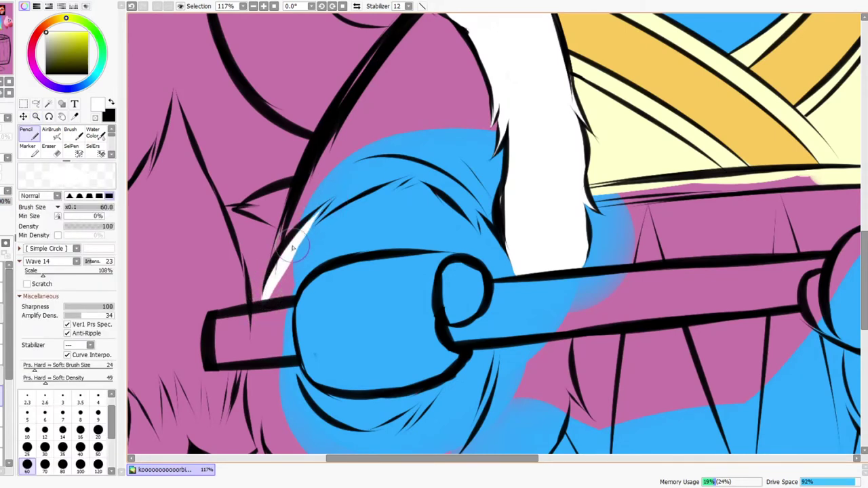
{"action": "left_click_drag", "start_coordinate": [284, 268], "coordinate": [349, 217]}
{"action": "left_click_drag", "start_coordinate": [298, 248], "coordinate": [381, 193]}
{"action": "left_click_drag", "start_coordinate": [299, 245], "coordinate": [397, 181]}
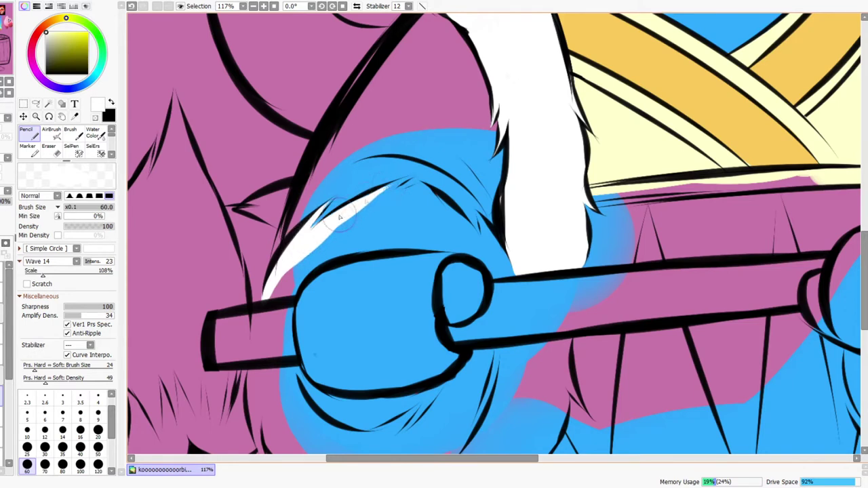
Fill the fur cuff's band between its upper outline and the top of the glove with white
{"action": "left_click_drag", "start_coordinate": [301, 263], "coordinate": [386, 202]}
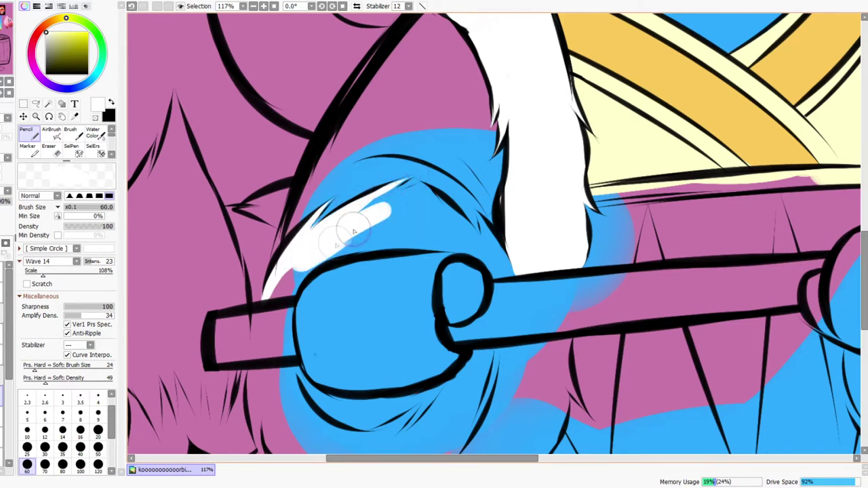
{"action": "left_click_drag", "start_coordinate": [339, 231], "coordinate": [285, 285]}
{"action": "mouse_move", "coordinate": [312, 257]}
{"action": "left_mouse_down"}
{"action": "mouse_move", "coordinate": [261, 305]}
{"action": "mouse_move", "coordinate": [415, 234]}
{"action": "mouse_move", "coordinate": [444, 237]}
{"action": "left_mouse_up"}
{"action": "mouse_move", "coordinate": [383, 236]}
{"action": "left_mouse_down"}
{"action": "mouse_move", "coordinate": [362, 230]}
{"action": "mouse_move", "coordinate": [397, 209]}
{"action": "left_mouse_up"}
{"action": "mouse_move", "coordinate": [349, 223]}
{"action": "left_mouse_down"}
{"action": "mouse_move", "coordinate": [422, 185]}
{"action": "mouse_move", "coordinate": [375, 213]}
{"action": "mouse_move", "coordinate": [415, 196]}
{"action": "mouse_move", "coordinate": [432, 208]}
{"action": "mouse_move", "coordinate": [441, 201]}
{"action": "mouse_move", "coordinate": [449, 219]}
{"action": "mouse_move", "coordinate": [423, 195]}
{"action": "mouse_move", "coordinate": [454, 237]}
{"action": "left_mouse_up"}
Mirror the canvas view and fill the cuff's remaining gap between the fur strip and the thumb with white
{"action": "key", "text": "h"}
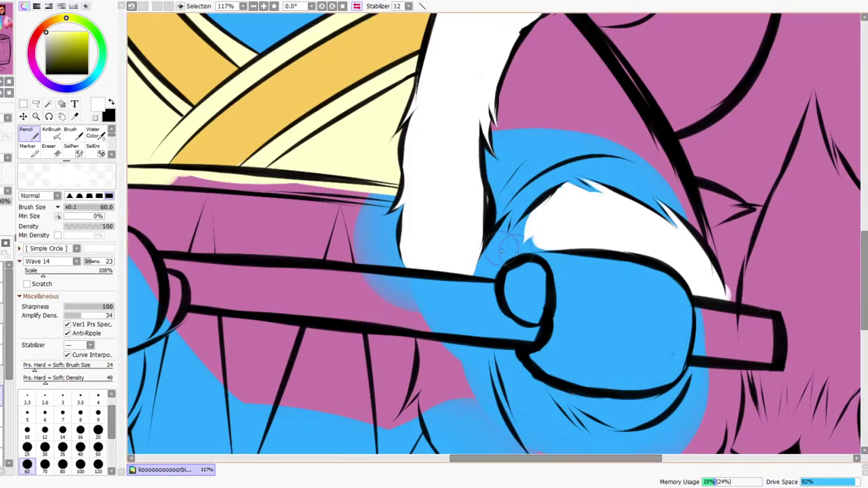
{"action": "left_click_drag", "start_coordinate": [489, 243], "coordinate": [486, 252]}
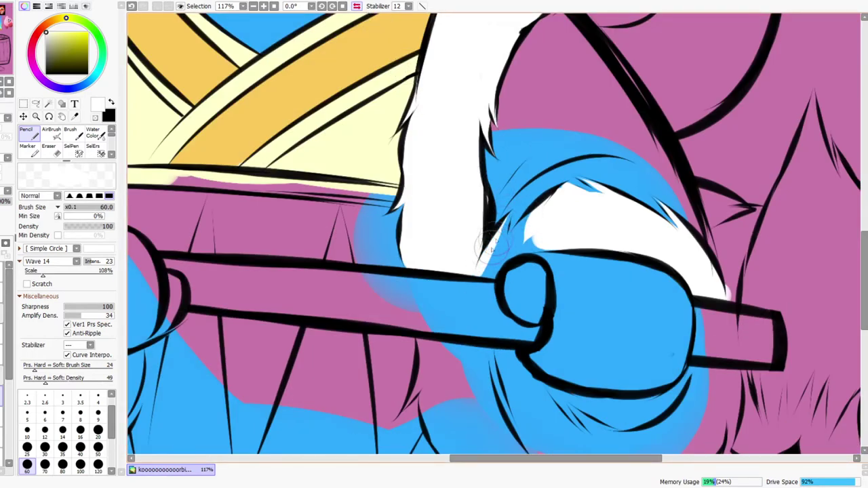
{"action": "left_click_drag", "start_coordinate": [508, 214], "coordinate": [501, 246]}
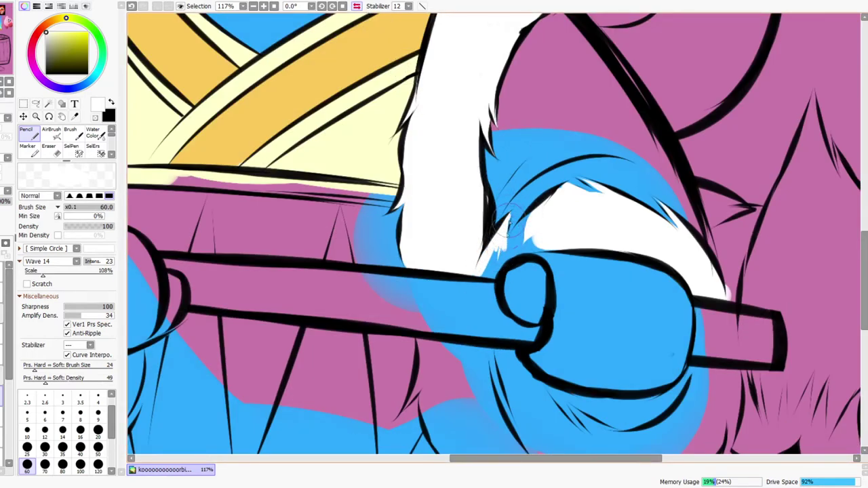
{"action": "mouse_move", "coordinate": [513, 207]}
{"action": "left_mouse_down"}
{"action": "mouse_move", "coordinate": [529, 238]}
{"action": "mouse_move", "coordinate": [555, 243]}
{"action": "left_mouse_up"}
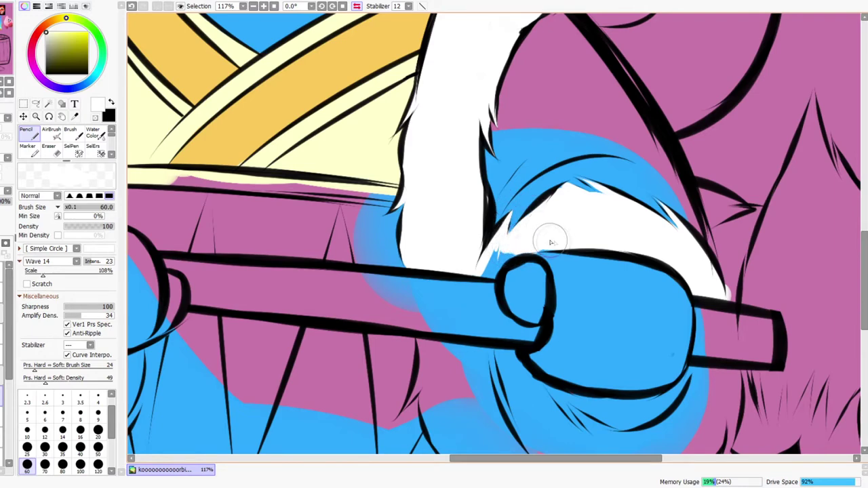
{"action": "left_click_drag", "start_coordinate": [504, 335], "coordinate": [499, 267]}
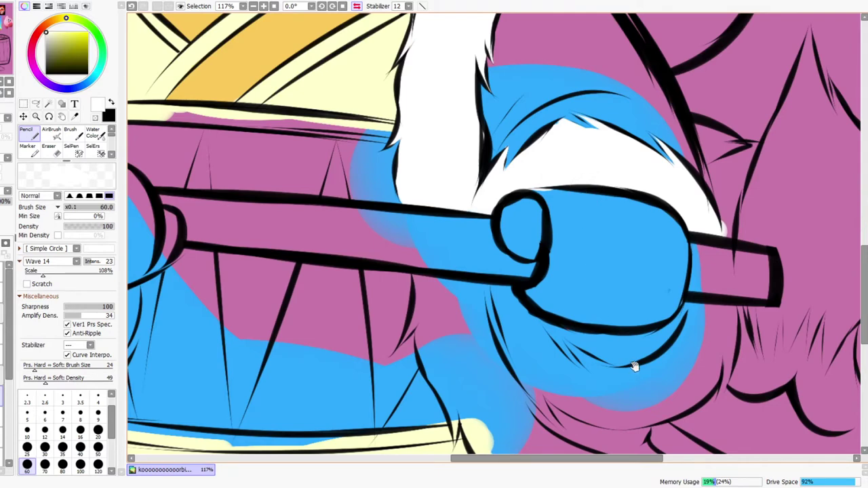
Paint the cuff's outer side white just below the handle's end, down along its outline
{"action": "left_click_drag", "start_coordinate": [634, 366], "coordinate": [596, 312]}
{"action": "mouse_move", "coordinate": [648, 250]}
{"action": "left_mouse_down"}
{"action": "mouse_move", "coordinate": [682, 260]}
{"action": "mouse_move", "coordinate": [690, 255]}
{"action": "mouse_move", "coordinate": [698, 289]}
{"action": "mouse_move", "coordinate": [691, 263]}
{"action": "mouse_move", "coordinate": [677, 345]}
{"action": "left_mouse_up"}
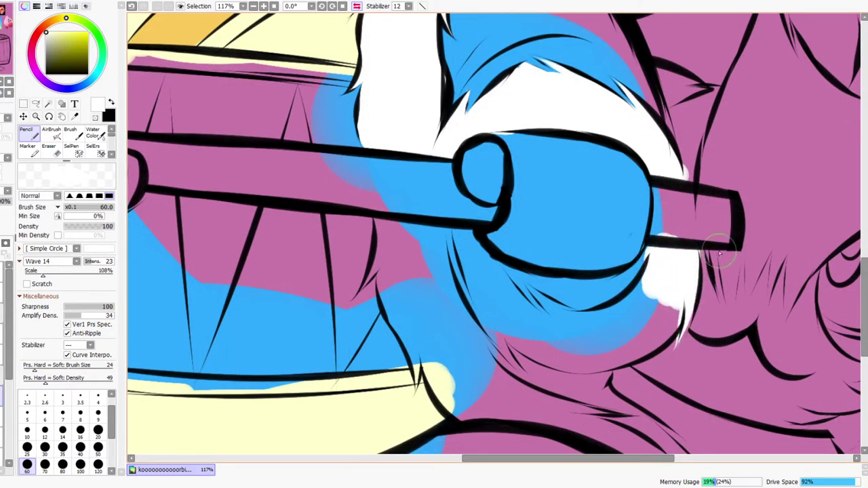
{"action": "left_click_drag", "start_coordinate": [704, 253], "coordinate": [712, 286]}
{"action": "left_click_drag", "start_coordinate": [751, 222], "coordinate": [712, 223]}
{"action": "mouse_move", "coordinate": [765, 258]}
{"action": "left_mouse_down"}
{"action": "mouse_move", "coordinate": [639, 209]}
{"action": "mouse_move", "coordinate": [705, 210]}
{"action": "left_mouse_up"}
{"action": "left_click", "coordinate": [51, 150]}
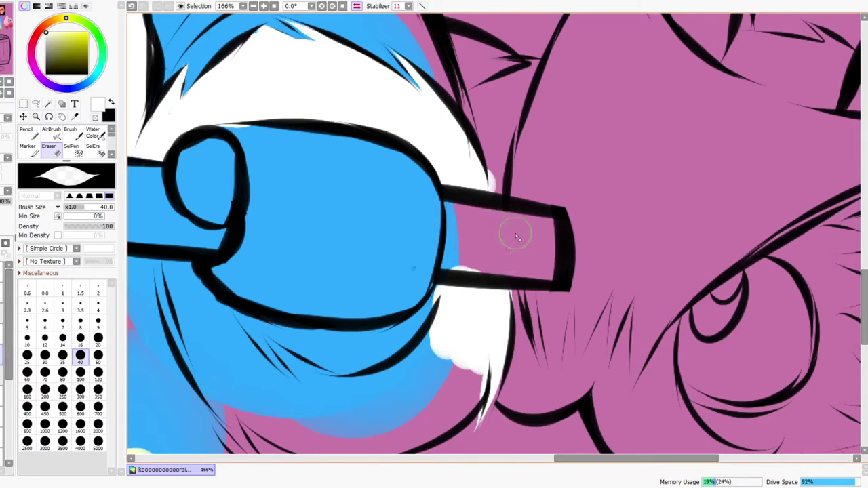
{"action": "key", "text": "n"}
{"action": "key", "text": "ctrl+z"}
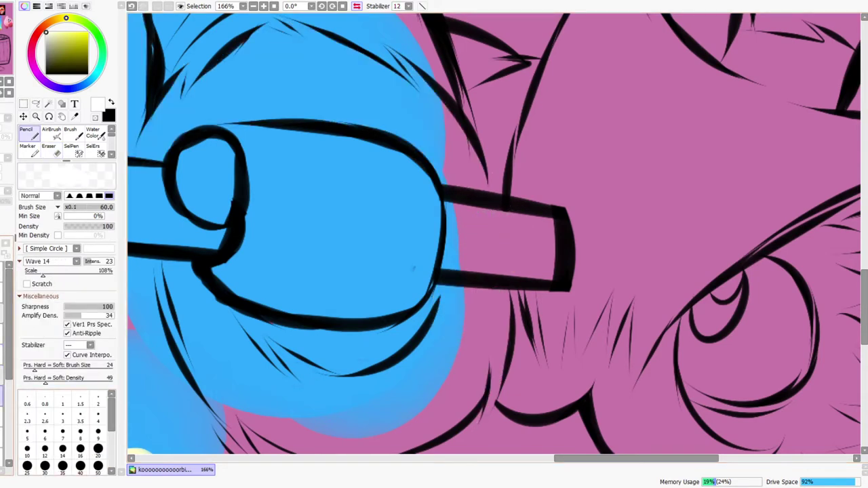
{"action": "key", "text": "ctrl+y"}
Paint the fur cuff white beneath the glove, from the thumb side along the glove's lower outline to the outer side
{"action": "left_click_drag", "start_coordinate": [374, 360], "coordinate": [552, 270]}
{"action": "mouse_move", "coordinate": [339, 177]}
{"action": "left_mouse_down"}
{"action": "mouse_move", "coordinate": [386, 298]}
{"action": "mouse_move", "coordinate": [424, 324]}
{"action": "left_mouse_up"}
{"action": "mouse_move", "coordinate": [363, 169]}
{"action": "left_mouse_down"}
{"action": "mouse_move", "coordinate": [403, 281]}
{"action": "mouse_move", "coordinate": [485, 320]}
{"action": "left_mouse_up"}
{"action": "left_click_drag", "start_coordinate": [413, 291], "coordinate": [555, 224]}
{"action": "left_click_drag", "start_coordinate": [420, 264], "coordinate": [610, 203]}
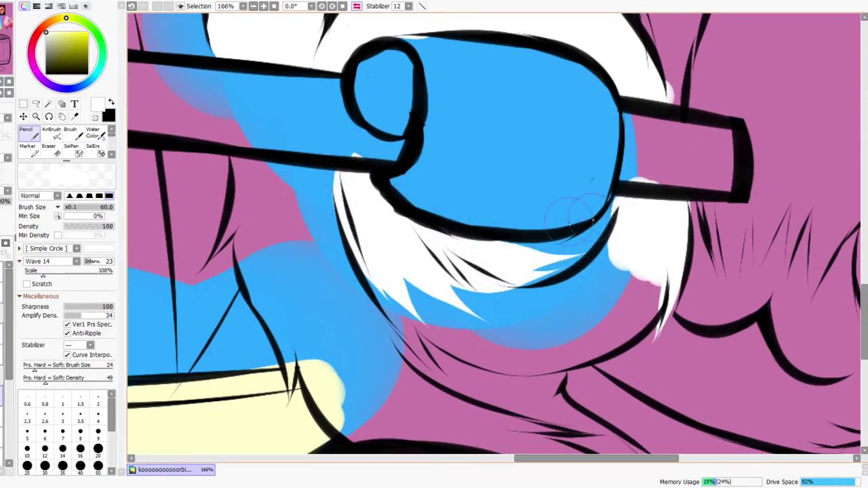
{"action": "left_click_drag", "start_coordinate": [461, 257], "coordinate": [644, 203]}
{"action": "mouse_move", "coordinate": [576, 251]}
{"action": "left_mouse_down"}
{"action": "mouse_move", "coordinate": [592, 231]}
{"action": "mouse_move", "coordinate": [539, 263]}
{"action": "left_mouse_up"}
{"action": "left_click_drag", "start_coordinate": [607, 257], "coordinate": [532, 292]}
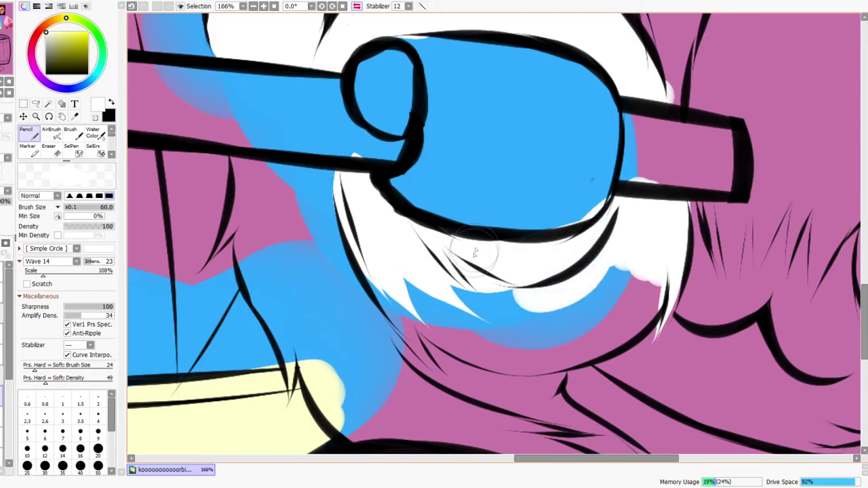
Restore the unmirrored view and fill the lower part of the fur cuff with white down to its bottom outline
{"action": "key", "text": "ctrl+space"}
{"action": "left_click_drag", "start_coordinate": [498, 258], "coordinate": [459, 99]}
{"action": "left_click", "coordinate": [357, 6]}
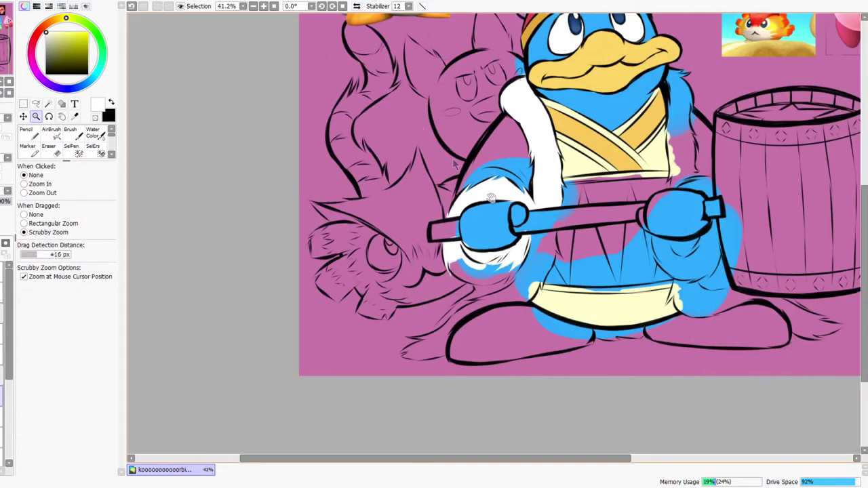
{"action": "left_click_drag", "start_coordinate": [587, 236], "coordinate": [550, 284]}
{"action": "left_click_drag", "start_coordinate": [447, 302], "coordinate": [477, 273]}
{"action": "mouse_move", "coordinate": [358, 316]}
{"action": "left_mouse_down"}
{"action": "mouse_move", "coordinate": [408, 364]}
{"action": "mouse_move", "coordinate": [429, 363]}
{"action": "mouse_move", "coordinate": [507, 303]}
{"action": "left_mouse_up"}
{"action": "left_click_drag", "start_coordinate": [375, 305], "coordinate": [532, 296]}
{"action": "mouse_move", "coordinate": [442, 320]}
{"action": "left_mouse_down"}
{"action": "mouse_move", "coordinate": [534, 299]}
{"action": "mouse_move", "coordinate": [490, 336]}
{"action": "left_mouse_up"}
{"action": "left_click_drag", "start_coordinate": [453, 348], "coordinate": [455, 267]}
{"action": "left_click_drag", "start_coordinate": [380, 282], "coordinate": [446, 270]}
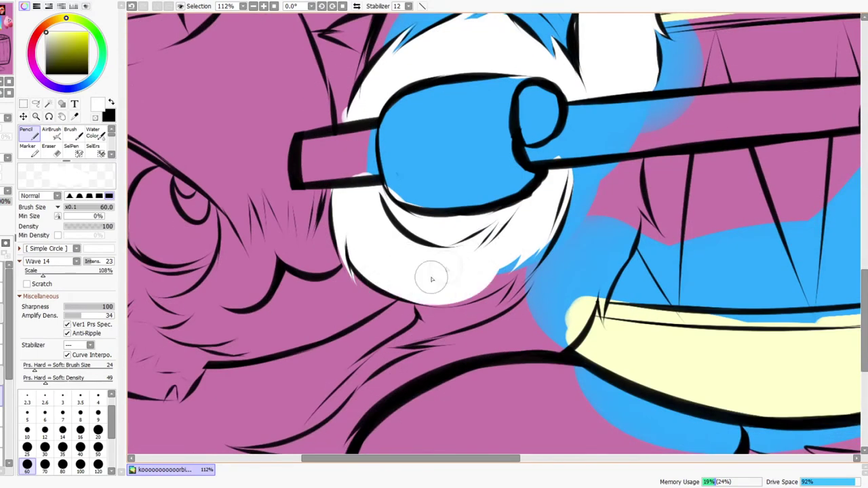
Fill the remaining gaps at the cuff's lower inner edge with white, tapering the strokes into the pointed fur tuft
{"action": "mouse_move", "coordinate": [511, 261]}
{"action": "left_mouse_down"}
{"action": "mouse_move", "coordinate": [417, 291]}
{"action": "mouse_move", "coordinate": [472, 273]}
{"action": "left_mouse_up"}
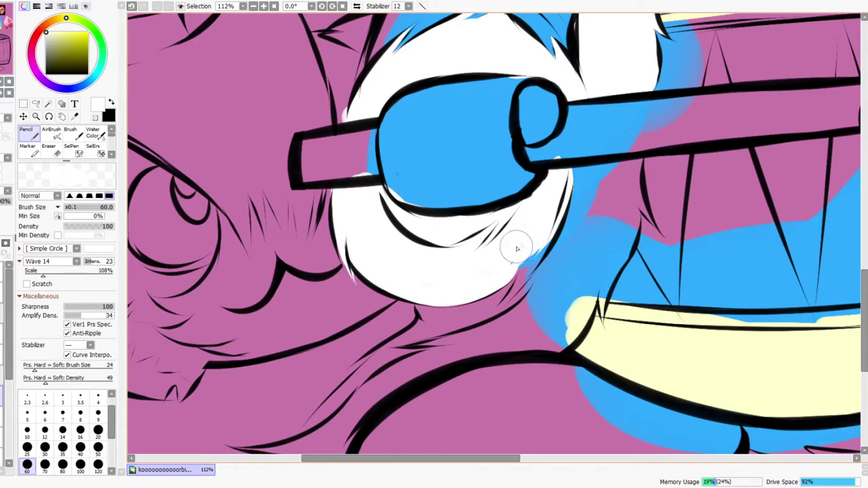
{"action": "left_click_drag", "start_coordinate": [502, 307], "coordinate": [525, 258]}
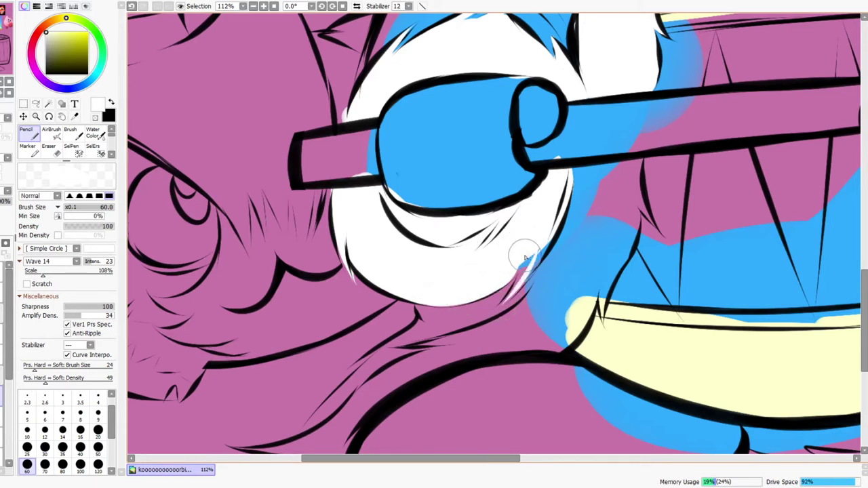
{"action": "left_click_drag", "start_coordinate": [497, 309], "coordinate": [514, 278]}
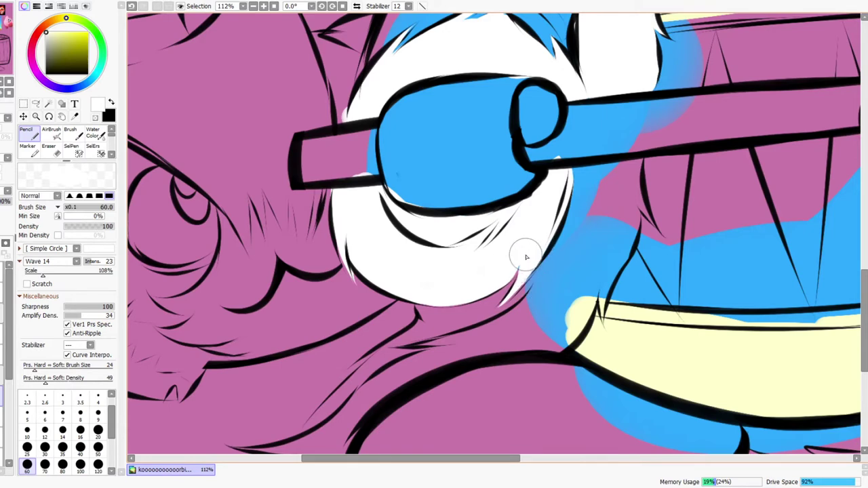
Erase the white that spills from the cuff over the hammer's handle and the glove's edges with the size 40 Eraser
{"action": "mouse_move", "coordinate": [334, 112]}
{"action": "left_mouse_down"}
{"action": "mouse_move", "coordinate": [368, 101]}
{"action": "mouse_move", "coordinate": [351, 118]}
{"action": "mouse_move", "coordinate": [353, 138]}
{"action": "left_mouse_up"}
{"action": "key", "text": "e"}
{"action": "mouse_move", "coordinate": [408, 245]}
{"action": "left_mouse_down"}
{"action": "mouse_move", "coordinate": [375, 253]}
{"action": "mouse_move", "coordinate": [421, 239]}
{"action": "mouse_move", "coordinate": [466, 272]}
{"action": "left_mouse_up"}
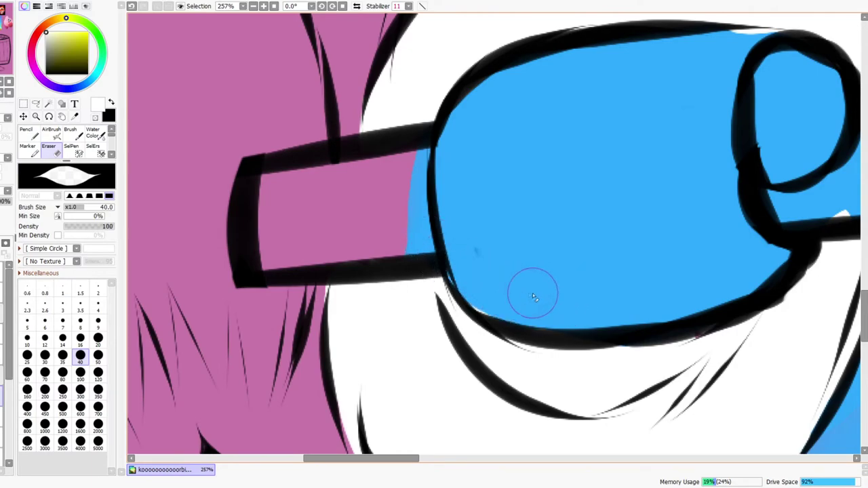
{"action": "left_click_drag", "start_coordinate": [612, 264], "coordinate": [578, 287]}
{"action": "left_click_drag", "start_coordinate": [678, 292], "coordinate": [567, 297]}
{"action": "left_click_drag", "start_coordinate": [534, 258], "coordinate": [606, 265]}
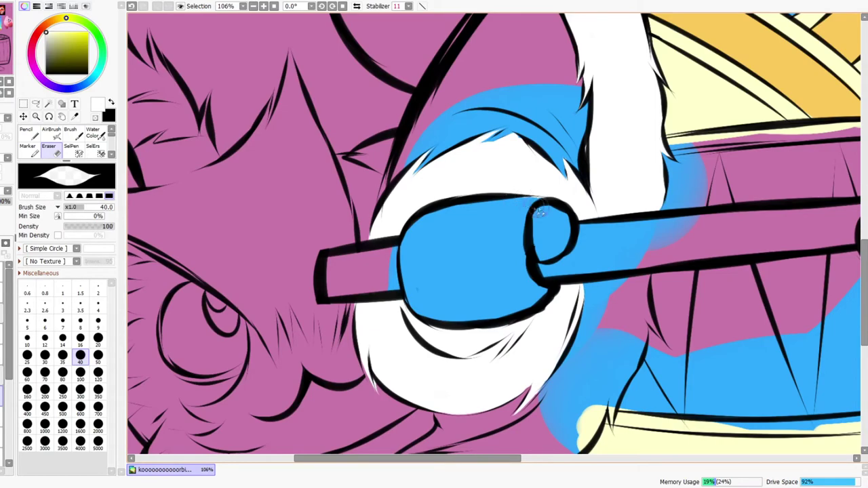
Paint the coat's fur trim white where it continues below the hammer's handle, starting along its curved inner outline
{"action": "scroll", "coordinate": [539, 290], "scroll_direction": "down", "scroll_amount": 3}
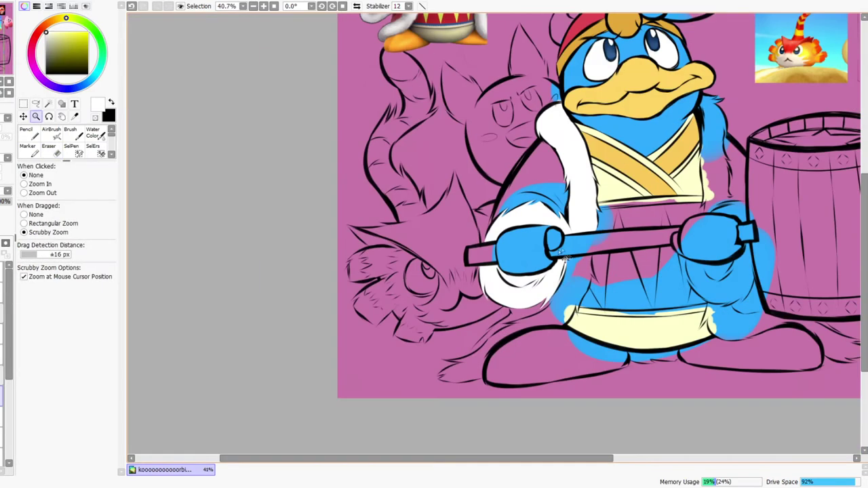
{"action": "left_click_drag", "start_coordinate": [633, 309], "coordinate": [493, 338]}
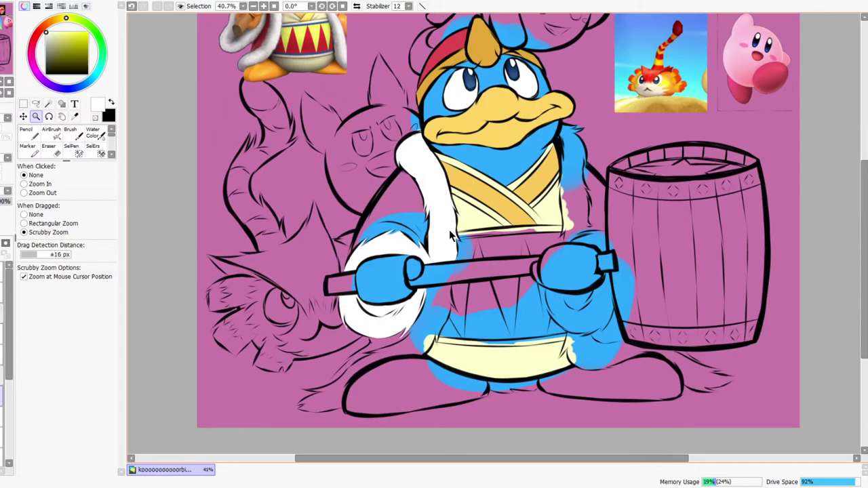
{"action": "left_click_drag", "start_coordinate": [445, 301], "coordinate": [456, 227]}
{"action": "left_click_drag", "start_coordinate": [470, 309], "coordinate": [463, 239]}
{"action": "left_click_drag", "start_coordinate": [485, 328], "coordinate": [467, 233]}
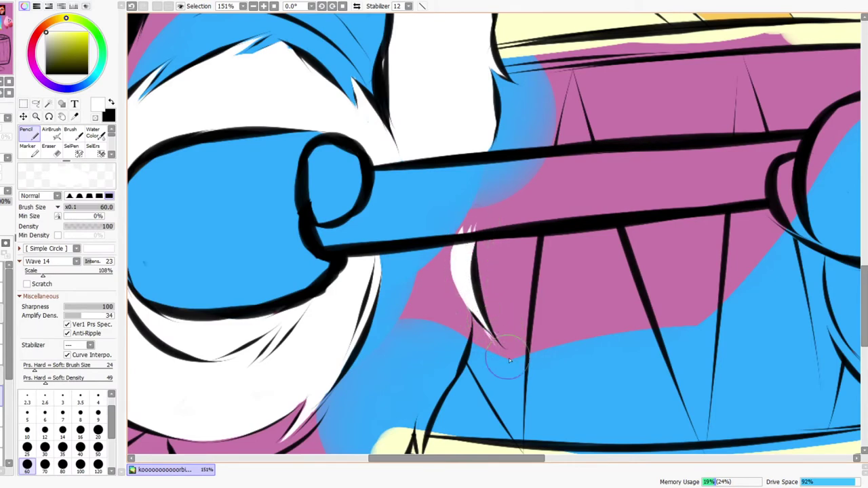
Paint the robe's fur trim white just below the hammer handle, between the cuff and the belly, using the Pencil
{"action": "key", "text": "e"}
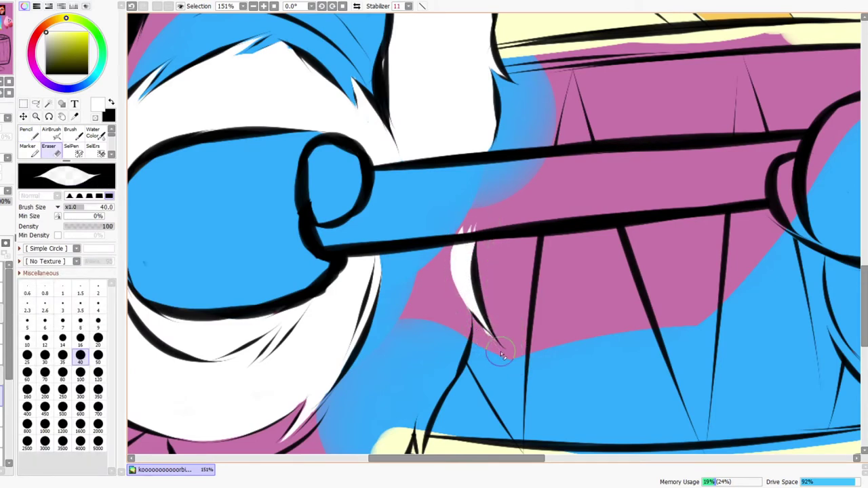
{"action": "key", "text": "n"}
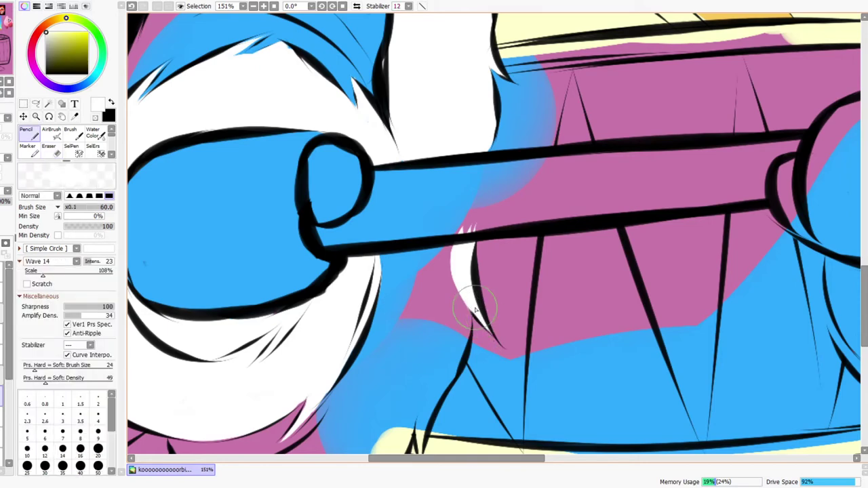
{"action": "left_click_drag", "start_coordinate": [515, 392], "coordinate": [501, 299]}
{"action": "mouse_move", "coordinate": [360, 177]}
{"action": "left_mouse_down"}
{"action": "mouse_move", "coordinate": [379, 219]}
{"action": "mouse_move", "coordinate": [423, 170]}
{"action": "mouse_move", "coordinate": [445, 190]}
{"action": "mouse_move", "coordinate": [430, 248]}
{"action": "mouse_move", "coordinate": [446, 201]}
{"action": "left_mouse_up"}
{"action": "left_click_drag", "start_coordinate": [406, 168], "coordinate": [498, 196]}
{"action": "key", "text": "e"}
{"action": "left_click_drag", "start_coordinate": [446, 170], "coordinate": [571, 145]}
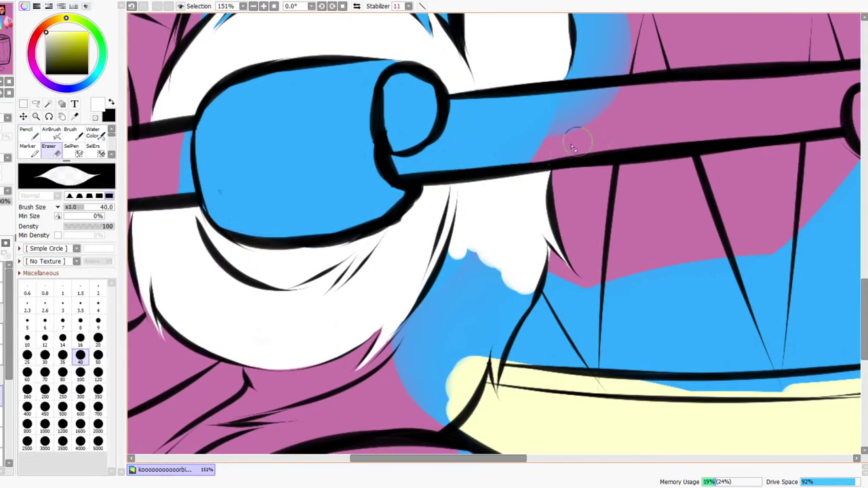
{"action": "left_click_drag", "start_coordinate": [461, 359], "coordinate": [525, 284]}
Extend the white trim fill down towards the cream hem, shaping its lower edge into pointed fur tufts
{"action": "key", "text": "n"}
{"action": "mouse_move", "coordinate": [523, 170]}
{"action": "left_mouse_down"}
{"action": "mouse_move", "coordinate": [538, 174]}
{"action": "mouse_move", "coordinate": [530, 273]}
{"action": "left_mouse_up"}
{"action": "left_click_drag", "start_coordinate": [584, 168], "coordinate": [558, 273]}
{"action": "mouse_move", "coordinate": [593, 246]}
{"action": "left_mouse_down"}
{"action": "mouse_move", "coordinate": [591, 207]}
{"action": "mouse_move", "coordinate": [551, 234]}
{"action": "mouse_move", "coordinate": [549, 262]}
{"action": "mouse_move", "coordinate": [572, 193]}
{"action": "mouse_move", "coordinate": [562, 316]}
{"action": "mouse_move", "coordinate": [562, 285]}
{"action": "left_mouse_up"}
{"action": "left_click_drag", "start_coordinate": [568, 234], "coordinate": [561, 309]}
{"action": "left_click_drag", "start_coordinate": [565, 351], "coordinate": [502, 326]}
{"action": "left_click", "coordinate": [2, 356]}
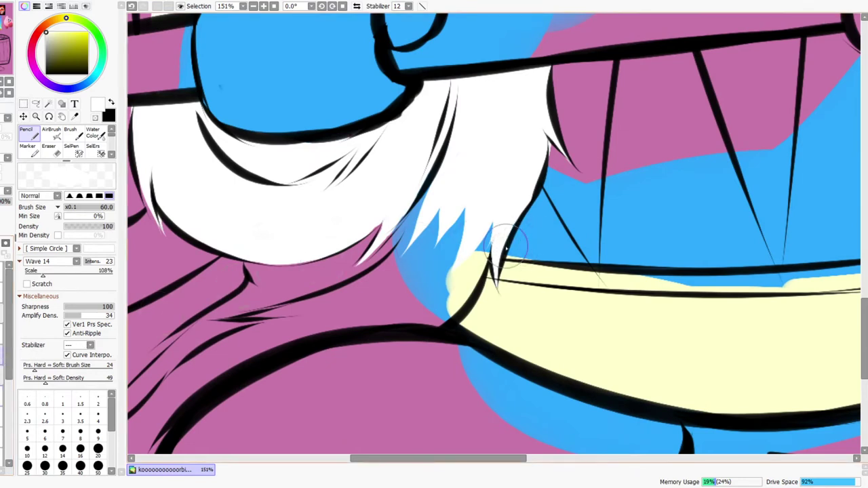
Try to touch up the white fur tip at the hem, and undo the last two strokes
{"action": "key", "text": "e"}
{"action": "left_click_drag", "start_coordinate": [497, 288], "coordinate": [500, 286]}
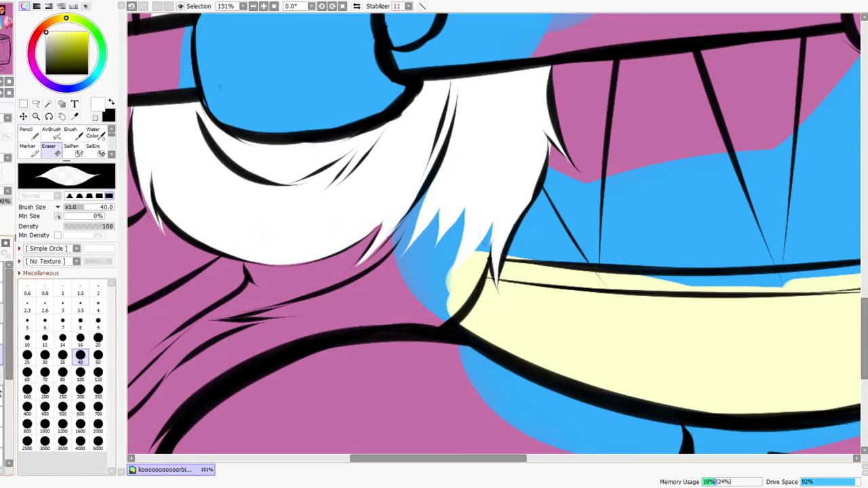
{"action": "key", "text": "n"}
{"action": "mouse_move", "coordinate": [448, 235]}
{"action": "left_mouse_down"}
{"action": "mouse_move", "coordinate": [430, 268]}
{"action": "mouse_move", "coordinate": [387, 263]}
{"action": "mouse_move", "coordinate": [450, 194]}
{"action": "mouse_move", "coordinate": [408, 253]}
{"action": "mouse_move", "coordinate": [507, 223]}
{"action": "mouse_move", "coordinate": [503, 256]}
{"action": "left_mouse_up"}
{"action": "key", "text": "ctrl+z"}
{"action": "key", "text": "ctrl+z"}
Fill the trim between the round cuff and the foot with white, redoing the tuft stroke beneath the cuff
{"action": "left_click_drag", "start_coordinate": [547, 195], "coordinate": [486, 249]}
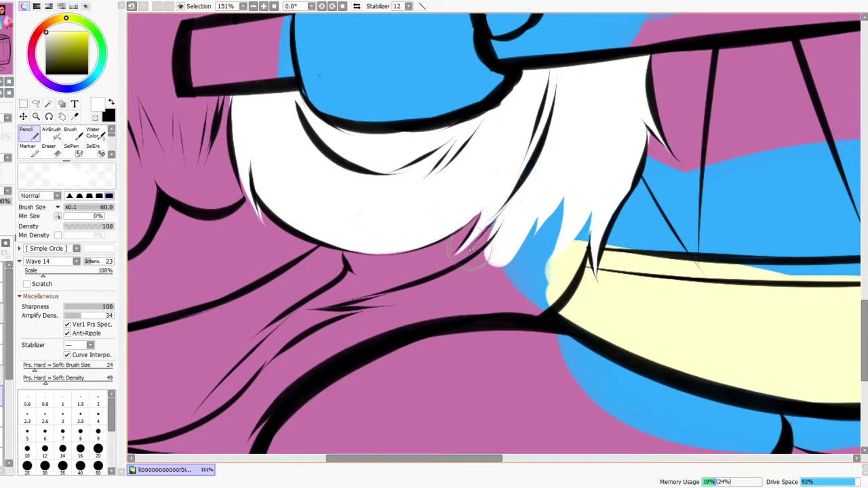
{"action": "left_click_drag", "start_coordinate": [498, 211], "coordinate": [479, 250]}
{"action": "key", "text": "ctrl+z"}
{"action": "left_click_drag", "start_coordinate": [494, 204], "coordinate": [480, 231]}
{"action": "left_click_drag", "start_coordinate": [517, 259], "coordinate": [569, 200]}
{"action": "mouse_move", "coordinate": [588, 164]}
{"action": "left_mouse_down"}
{"action": "mouse_move", "coordinate": [606, 203]}
{"action": "mouse_move", "coordinate": [620, 184]}
{"action": "mouse_move", "coordinate": [595, 237]}
{"action": "mouse_move", "coordinate": [534, 235]}
{"action": "left_mouse_up"}
{"action": "left_click_drag", "start_coordinate": [507, 274], "coordinate": [619, 231]}
{"action": "left_click_drag", "start_coordinate": [498, 209], "coordinate": [602, 184]}
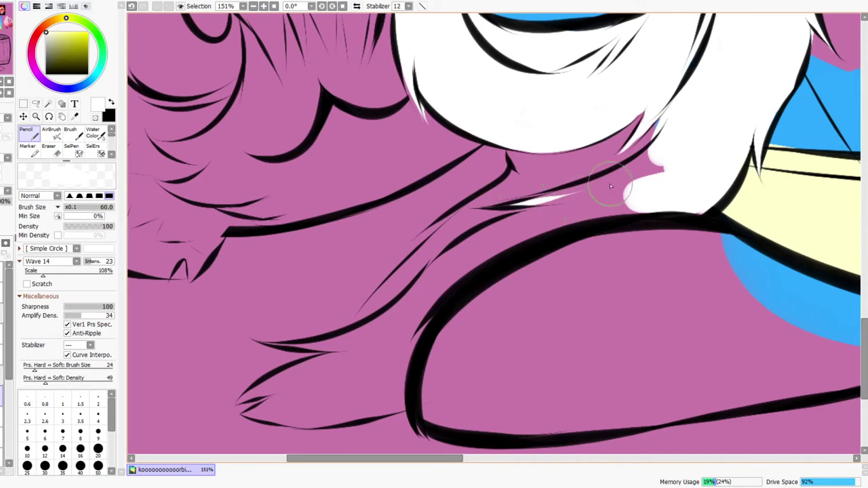
Fill the narrowing trim along the top of the foot outline with white, following the fur line
{"action": "mouse_move", "coordinate": [544, 197]}
{"action": "left_mouse_down"}
{"action": "mouse_move", "coordinate": [672, 149]}
{"action": "mouse_move", "coordinate": [562, 213]}
{"action": "mouse_move", "coordinate": [672, 142]}
{"action": "left_mouse_up"}
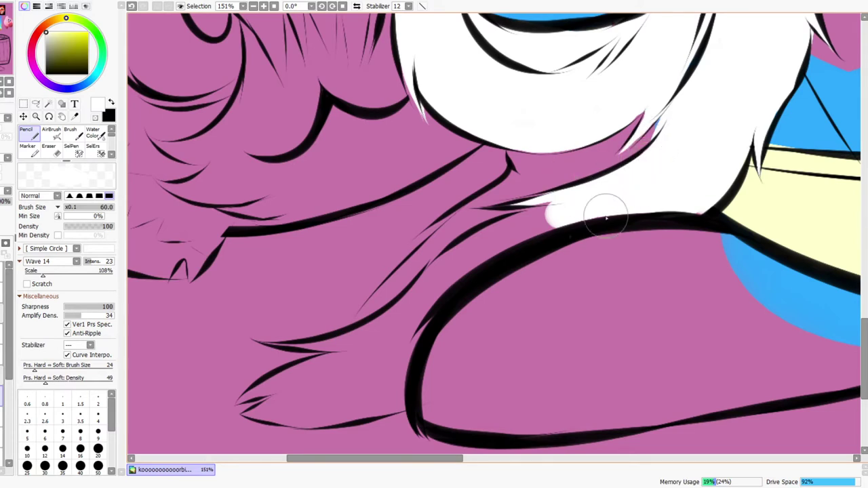
{"action": "mouse_move", "coordinate": [441, 282]}
{"action": "left_mouse_down"}
{"action": "mouse_move", "coordinate": [445, 290]}
{"action": "mouse_move", "coordinate": [516, 229]}
{"action": "left_mouse_up"}
{"action": "left_click_drag", "start_coordinate": [532, 216], "coordinate": [562, 203]}
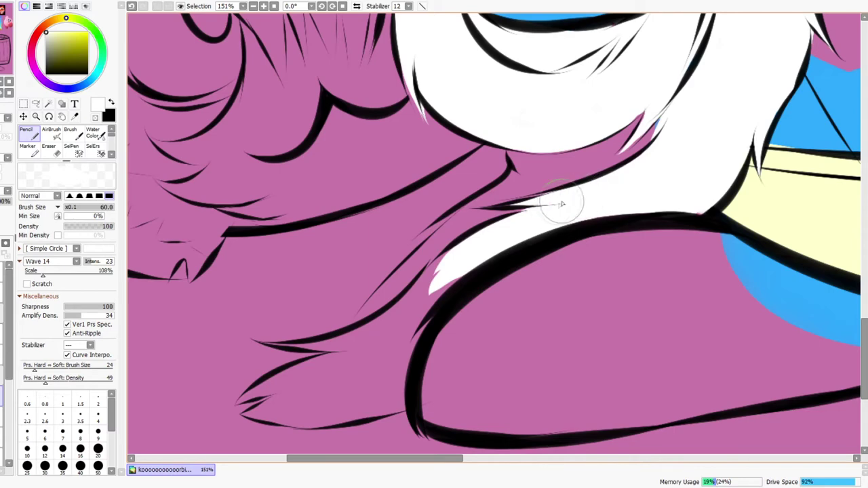
{"action": "left_click_drag", "start_coordinate": [368, 362], "coordinate": [420, 300]}
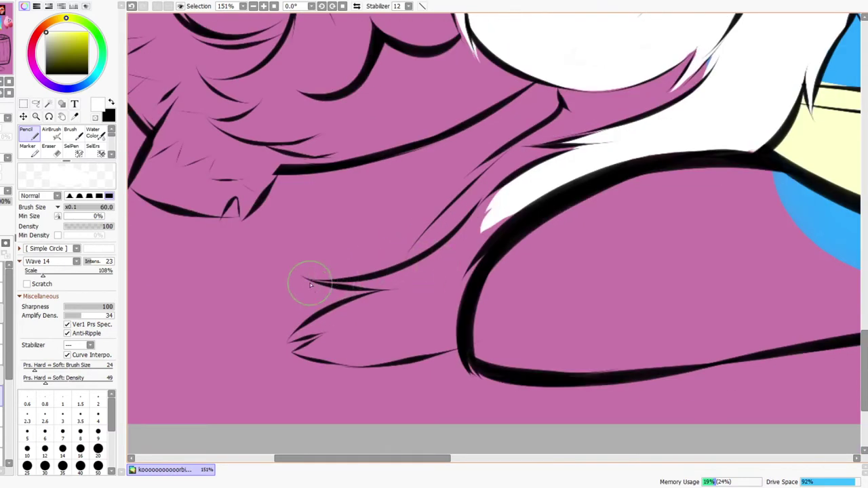
Fill the trailing end of the robe beside the foot with white, out to its pointed fur tips
{"action": "left_click_drag", "start_coordinate": [310, 285], "coordinate": [386, 270]}
{"action": "mouse_move", "coordinate": [317, 283]}
{"action": "left_mouse_down"}
{"action": "mouse_move", "coordinate": [426, 275]}
{"action": "mouse_move", "coordinate": [449, 237]}
{"action": "left_mouse_up"}
{"action": "key", "text": "ctrl+space"}
{"action": "scroll", "coordinate": [449, 237], "scroll_direction": "up", "scroll_amount": 4}
{"action": "scroll", "coordinate": [466, 231], "scroll_direction": "right", "scroll_amount": 1}
{"action": "mouse_move", "coordinate": [386, 347]}
{"action": "left_mouse_down"}
{"action": "mouse_move", "coordinate": [412, 360]}
{"action": "mouse_move", "coordinate": [398, 378]}
{"action": "mouse_move", "coordinate": [401, 355]}
{"action": "left_mouse_up"}
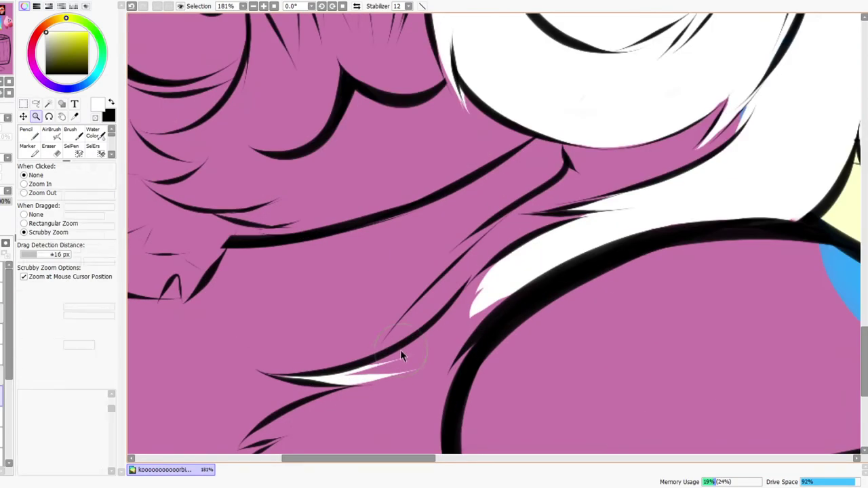
{"action": "left_click_drag", "start_coordinate": [401, 406], "coordinate": [400, 338]}
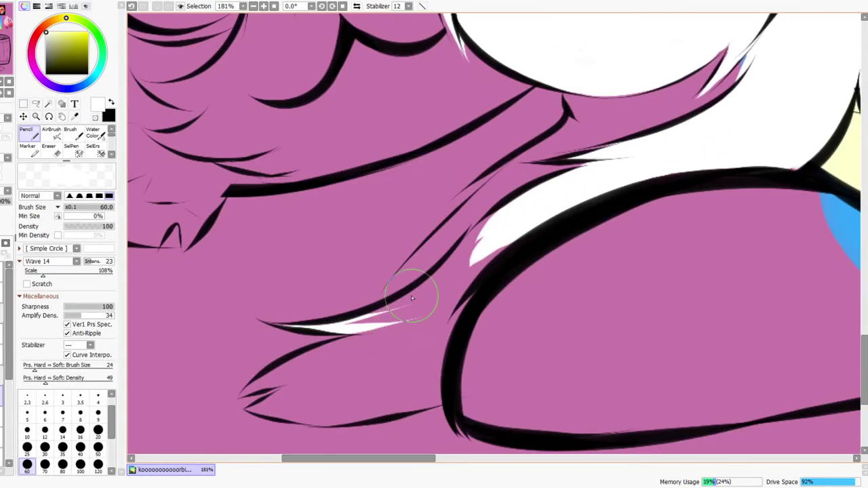
{"action": "mouse_move", "coordinate": [343, 327]}
{"action": "left_mouse_down"}
{"action": "mouse_move", "coordinate": [444, 293]}
{"action": "mouse_move", "coordinate": [488, 237]}
{"action": "left_mouse_up"}
{"action": "mouse_move", "coordinate": [409, 300]}
{"action": "left_mouse_down"}
{"action": "mouse_move", "coordinate": [480, 226]}
{"action": "mouse_move", "coordinate": [420, 291]}
{"action": "mouse_move", "coordinate": [532, 201]}
{"action": "mouse_move", "coordinate": [450, 262]}
{"action": "mouse_move", "coordinate": [499, 231]}
{"action": "mouse_move", "coordinate": [469, 236]}
{"action": "mouse_move", "coordinate": [510, 220]}
{"action": "mouse_move", "coordinate": [423, 308]}
{"action": "mouse_move", "coordinate": [539, 208]}
{"action": "mouse_move", "coordinate": [432, 316]}
{"action": "mouse_move", "coordinate": [465, 286]}
{"action": "mouse_move", "coordinate": [467, 266]}
{"action": "mouse_move", "coordinate": [431, 310]}
{"action": "left_mouse_up"}
{"action": "mouse_move", "coordinate": [238, 401]}
{"action": "left_mouse_down"}
{"action": "mouse_move", "coordinate": [322, 350]}
{"action": "mouse_move", "coordinate": [241, 397]}
{"action": "mouse_move", "coordinate": [337, 351]}
{"action": "mouse_move", "coordinate": [246, 390]}
{"action": "mouse_move", "coordinate": [233, 411]}
{"action": "mouse_move", "coordinate": [249, 422]}
{"action": "mouse_move", "coordinate": [365, 408]}
{"action": "mouse_move", "coordinate": [425, 415]}
{"action": "mouse_move", "coordinate": [428, 432]}
{"action": "mouse_move", "coordinate": [241, 411]}
{"action": "left_mouse_up"}
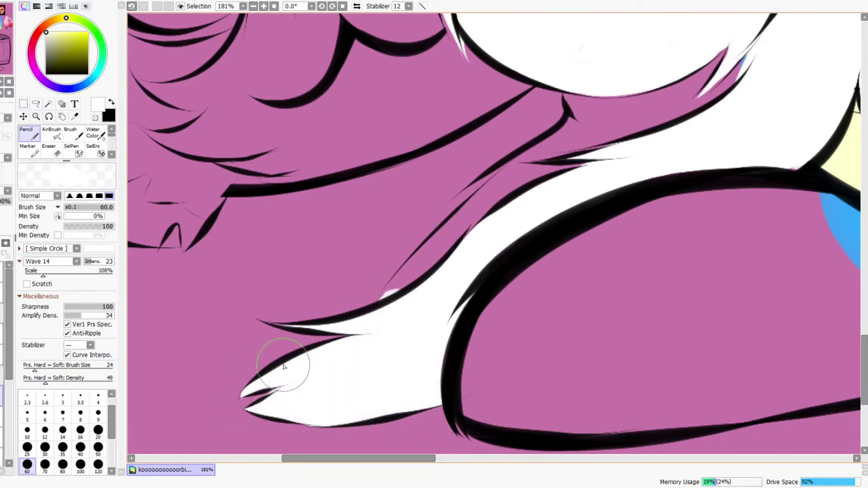
{"action": "key", "text": "e"}
Sample white from the fur and touch up the edge where the cuff meets the lower trim with Pencil and Eraser
{"action": "left_click_drag", "start_coordinate": [485, 229], "coordinate": [591, 212]}
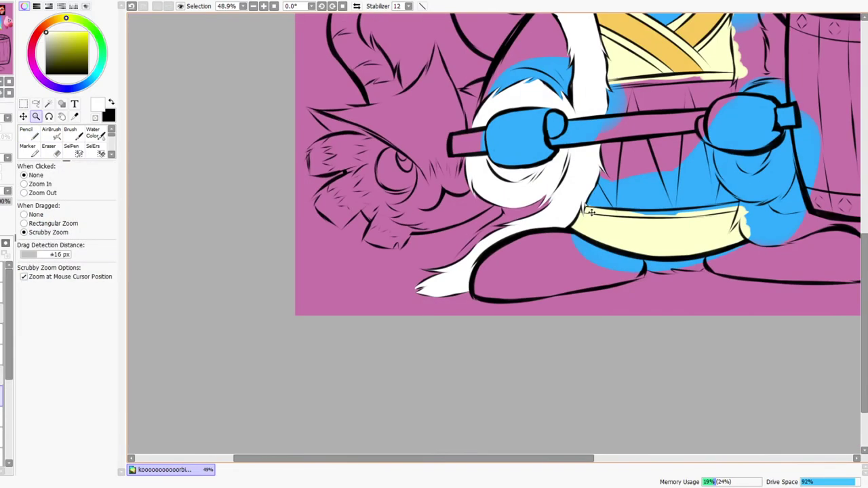
{"action": "left_click_drag", "start_coordinate": [546, 245], "coordinate": [492, 330]}
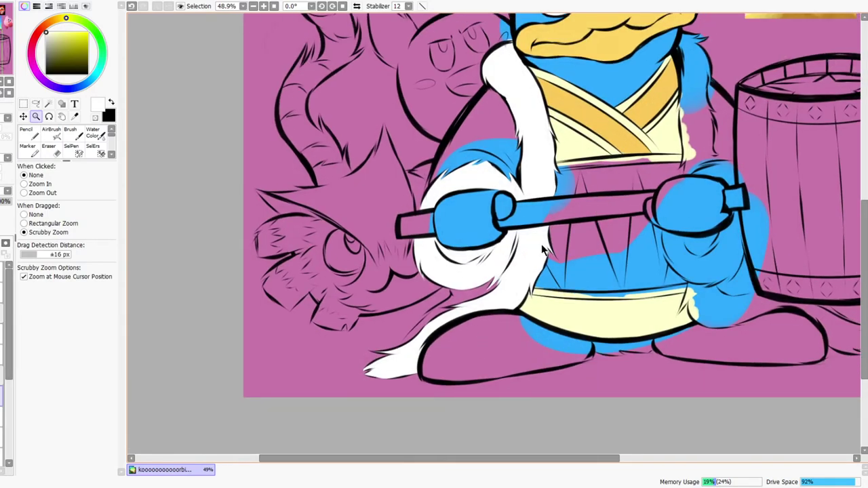
{"action": "left_click_drag", "start_coordinate": [540, 225], "coordinate": [444, 338]}
{"action": "left_click_drag", "start_coordinate": [618, 148], "coordinate": [677, 125]}
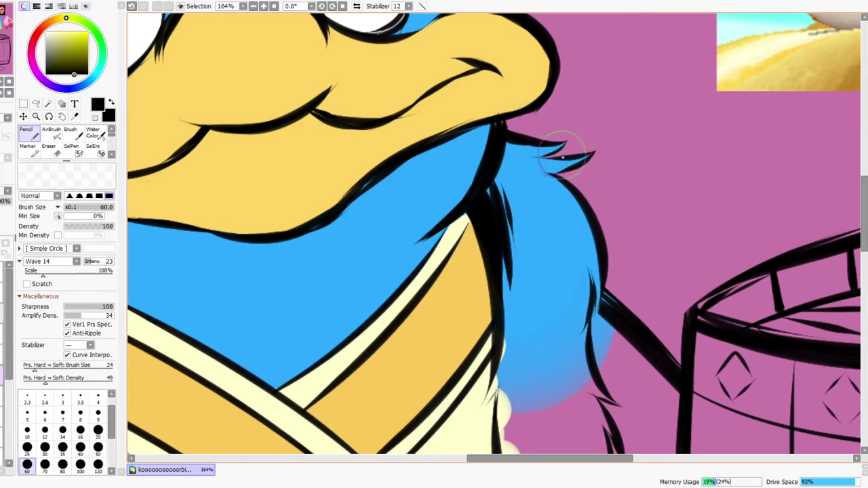
{"action": "key", "text": "ctrl+space"}
{"action": "left_click_drag", "start_coordinate": [586, 139], "coordinate": [508, 204]}
{"action": "left_click_drag", "start_coordinate": [597, 215], "coordinate": [525, 274]}
{"action": "left_click_drag", "start_coordinate": [477, 321], "coordinate": [516, 281]}
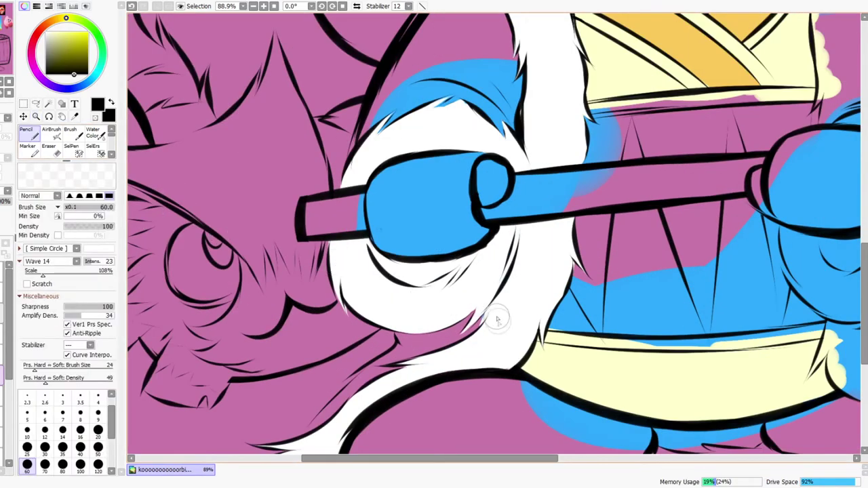
{"action": "left_click", "coordinate": [513, 302], "text": "alt"}
{"action": "mouse_move", "coordinate": [497, 328]}
{"action": "left_mouse_down"}
{"action": "mouse_move", "coordinate": [459, 335]}
{"action": "mouse_move", "coordinate": [483, 293]}
{"action": "mouse_move", "coordinate": [490, 292]}
{"action": "mouse_move", "coordinate": [467, 332]}
{"action": "left_mouse_up"}
{"action": "key", "text": "e"}
{"action": "left_click_drag", "start_coordinate": [489, 293], "coordinate": [473, 311]}
Paint the upper part of the fur trim beside the beak and barrel white, including the shoulder tufts
{"action": "key", "text": "ctrl+space"}
{"action": "left_click_drag", "start_coordinate": [535, 260], "coordinate": [615, 225]}
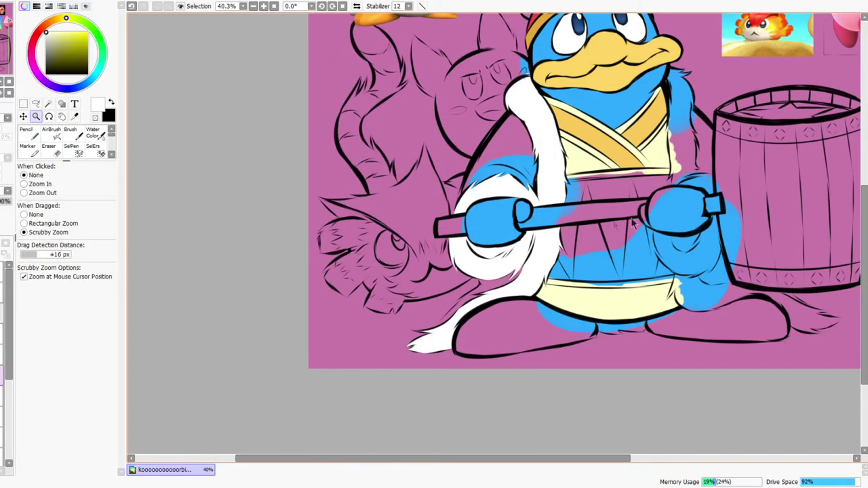
{"action": "key", "text": "space"}
{"action": "left_click_drag", "start_coordinate": [671, 215], "coordinate": [568, 308]}
{"action": "left_click_drag", "start_coordinate": [568, 165], "coordinate": [599, 142]}
{"action": "key", "text": "n"}
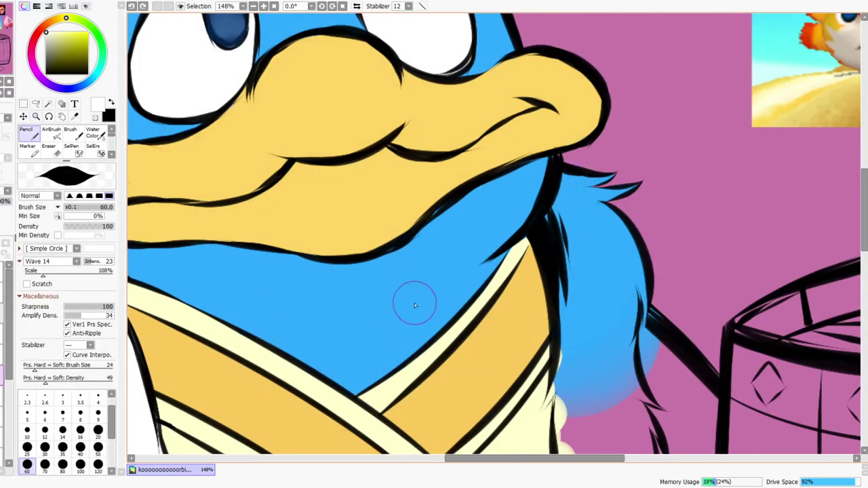
{"action": "key", "text": "space"}
{"action": "left_click_drag", "start_coordinate": [333, 396], "coordinate": [486, 95]}
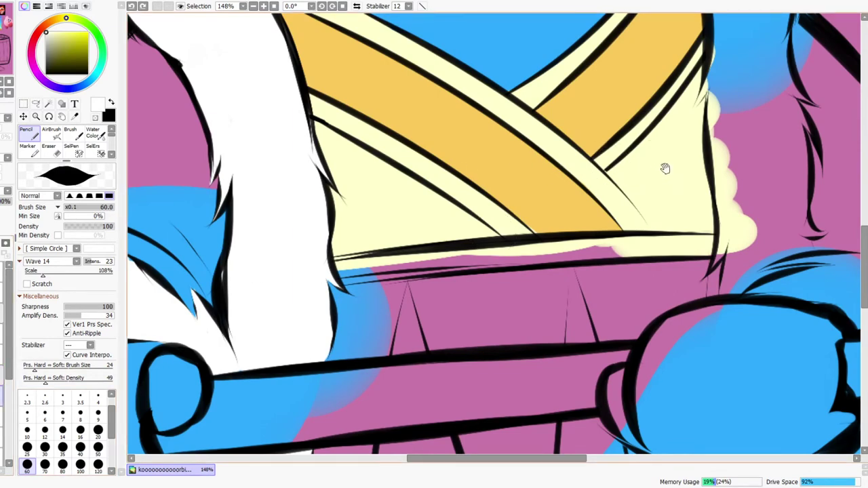
{"action": "left_click_drag", "start_coordinate": [665, 169], "coordinate": [444, 443]}
{"action": "mouse_move", "coordinate": [494, 189]}
{"action": "left_mouse_down"}
{"action": "mouse_move", "coordinate": [516, 144]}
{"action": "mouse_move", "coordinate": [511, 149]}
{"action": "mouse_move", "coordinate": [541, 157]}
{"action": "mouse_move", "coordinate": [509, 226]}
{"action": "mouse_move", "coordinate": [529, 247]}
{"action": "mouse_move", "coordinate": [532, 185]}
{"action": "mouse_move", "coordinate": [510, 230]}
{"action": "mouse_move", "coordinate": [523, 296]}
{"action": "mouse_move", "coordinate": [486, 264]}
{"action": "left_mouse_up"}
{"action": "left_click_drag", "start_coordinate": [484, 211], "coordinate": [489, 307]}
{"action": "left_click_drag", "start_coordinate": [494, 167], "coordinate": [501, 282]}
{"action": "left_click_drag", "start_coordinate": [512, 147], "coordinate": [534, 221]}
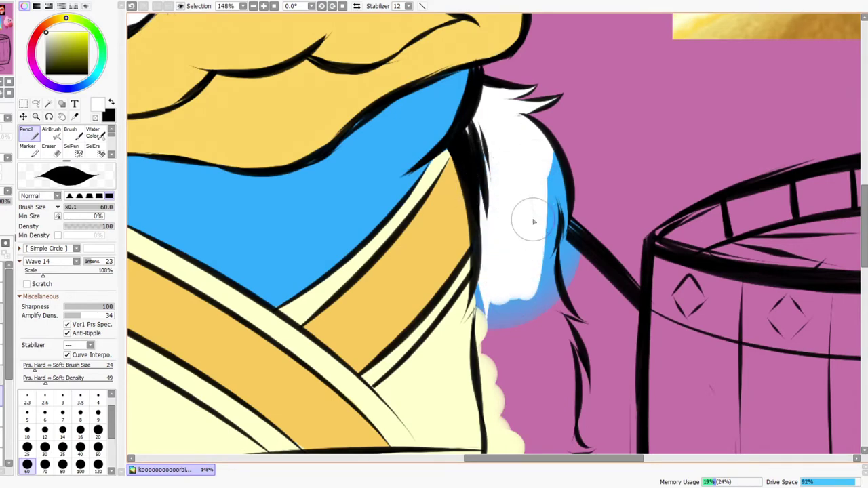
Cover the remaining blue strip along the outer edge of the barrel-side shoulder trim with white
{"action": "left_click_drag", "start_coordinate": [540, 275], "coordinate": [537, 213]}
{"action": "mouse_move", "coordinate": [535, 127]}
{"action": "left_mouse_down"}
{"action": "mouse_move", "coordinate": [535, 208]}
{"action": "mouse_move", "coordinate": [539, 183]}
{"action": "left_mouse_up"}
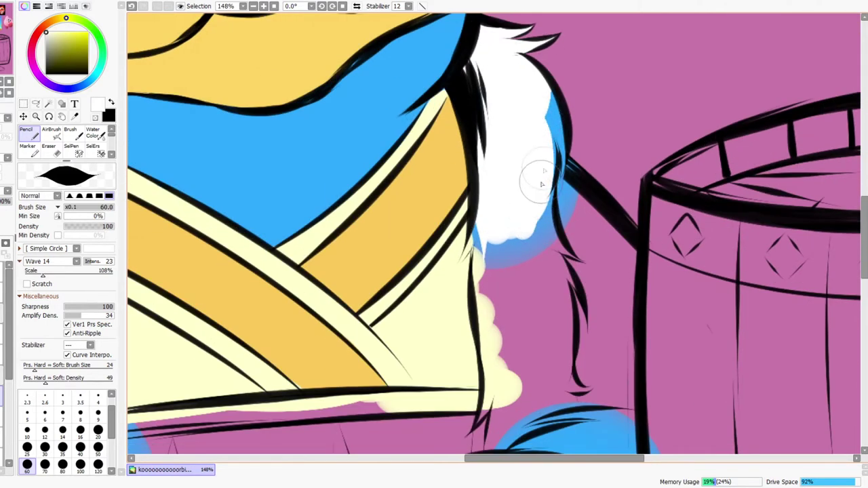
{"action": "mouse_move", "coordinate": [551, 95]}
{"action": "left_mouse_down"}
{"action": "mouse_move", "coordinate": [555, 163]}
{"action": "mouse_move", "coordinate": [549, 88]}
{"action": "mouse_move", "coordinate": [548, 149]}
{"action": "mouse_move", "coordinate": [551, 95]}
{"action": "mouse_move", "coordinate": [561, 180]}
{"action": "left_mouse_up"}
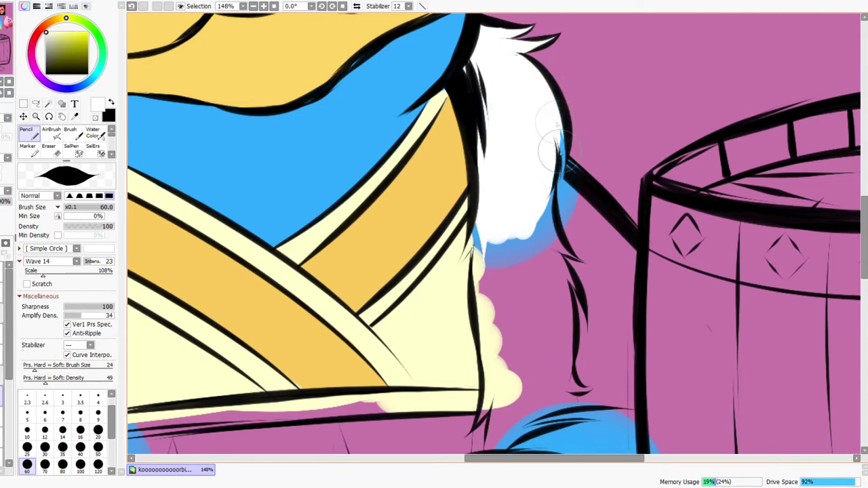
Mirror the canvas view and extend the white fill down the barrel-side trim to its first outer tuft
{"action": "key", "text": "h"}
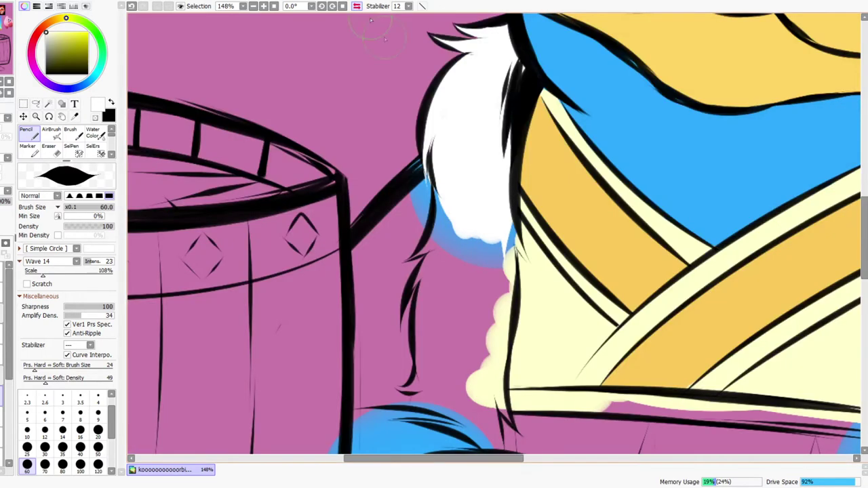
{"action": "mouse_move", "coordinate": [439, 177]}
{"action": "left_mouse_down"}
{"action": "mouse_move", "coordinate": [455, 222]}
{"action": "mouse_move", "coordinate": [461, 213]}
{"action": "mouse_move", "coordinate": [466, 262]}
{"action": "mouse_move", "coordinate": [503, 325]}
{"action": "left_mouse_up"}
{"action": "scroll", "coordinate": [426, 119], "scroll_direction": "down", "scroll_amount": 3}
{"action": "mouse_move", "coordinate": [410, 146]}
{"action": "left_mouse_down"}
{"action": "mouse_move", "coordinate": [395, 246]}
{"action": "mouse_move", "coordinate": [426, 206]}
{"action": "left_mouse_up"}
{"action": "left_click_drag", "start_coordinate": [402, 238], "coordinate": [427, 211]}
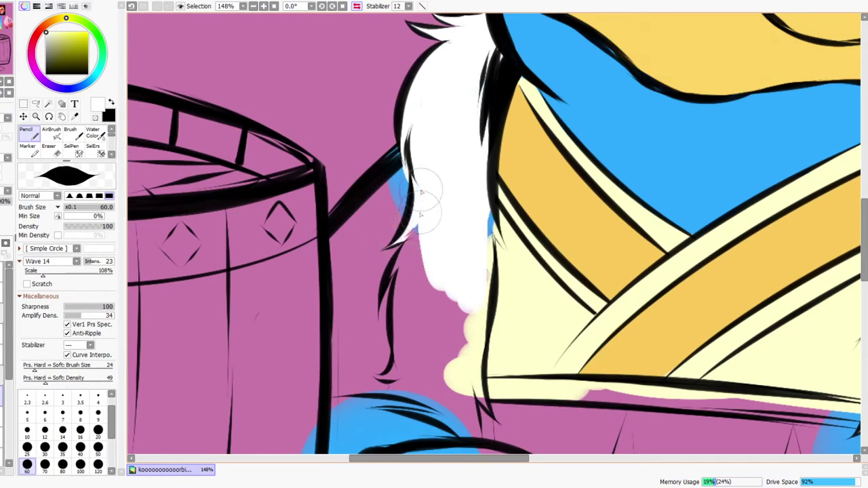
Restore the unmirrored view and fill the trim's inner edge against the chest and its outer tuft with white
{"action": "key", "text": "h"}
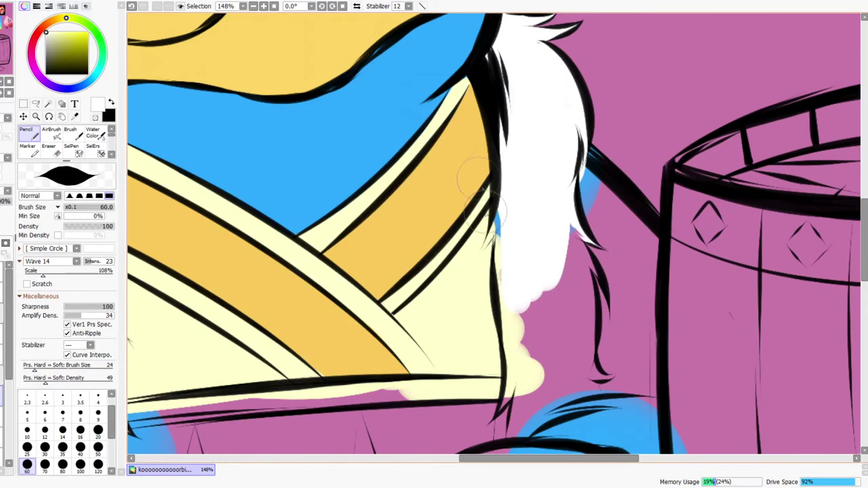
{"action": "mouse_move", "coordinate": [507, 196]}
{"action": "left_mouse_down"}
{"action": "mouse_move", "coordinate": [500, 240]}
{"action": "mouse_move", "coordinate": [507, 265]}
{"action": "left_mouse_up"}
{"action": "left_click_drag", "start_coordinate": [499, 211], "coordinate": [507, 243]}
{"action": "left_click_drag", "start_coordinate": [566, 229], "coordinate": [592, 240]}
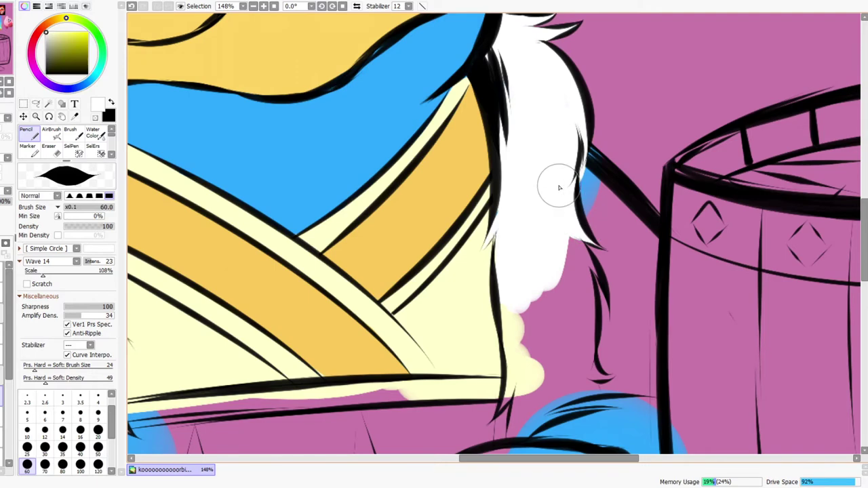
Mirror the view again and fill the lower outer edge of the trim white down to its curled tuft
{"action": "key", "text": "h"}
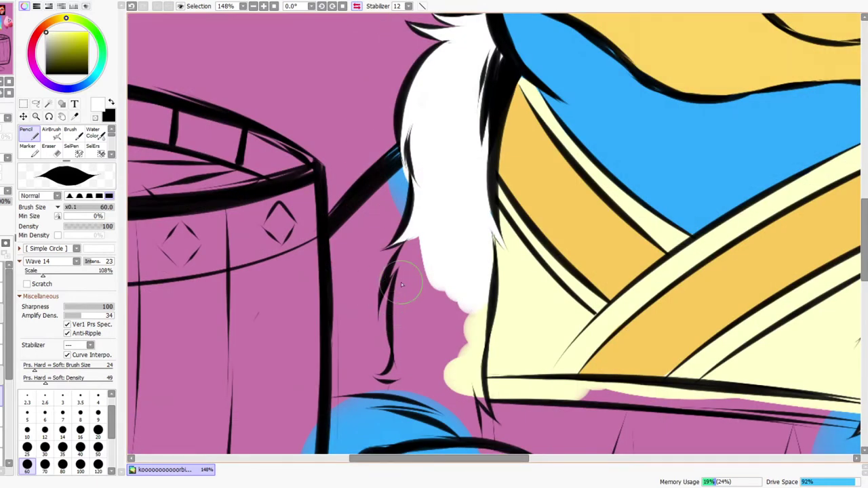
{"action": "left_click_drag", "start_coordinate": [386, 284], "coordinate": [419, 233]}
{"action": "left_click_drag", "start_coordinate": [450, 299], "coordinate": [429, 217]}
{"action": "mouse_move", "coordinate": [402, 178]}
{"action": "left_mouse_down"}
{"action": "mouse_move", "coordinate": [396, 266]}
{"action": "mouse_move", "coordinate": [385, 242]}
{"action": "mouse_move", "coordinate": [396, 175]}
{"action": "mouse_move", "coordinate": [401, 233]}
{"action": "mouse_move", "coordinate": [408, 188]}
{"action": "mouse_move", "coordinate": [435, 203]}
{"action": "mouse_move", "coordinate": [451, 192]}
{"action": "mouse_move", "coordinate": [427, 232]}
{"action": "left_mouse_up"}
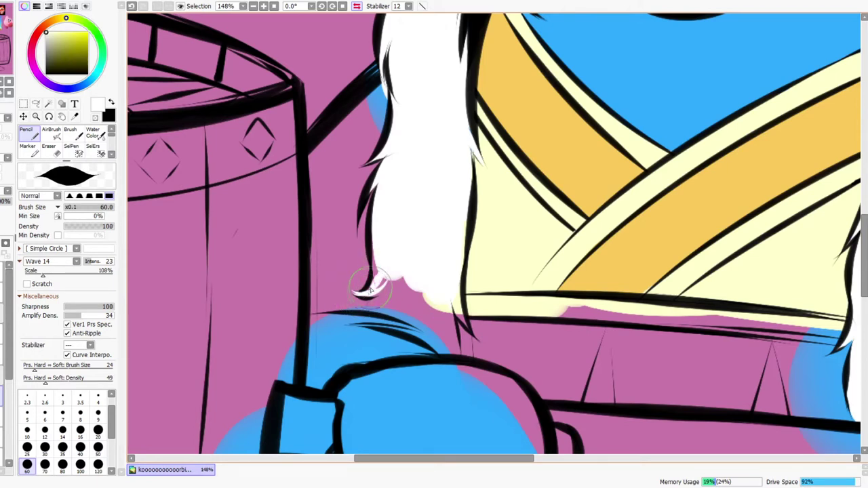
Fill the bottom of the trim with white down to the gloved hand, and restore the unmirrored view
{"action": "mouse_move", "coordinate": [382, 271]}
{"action": "left_mouse_down"}
{"action": "mouse_move", "coordinate": [373, 312]}
{"action": "mouse_move", "coordinate": [382, 294]}
{"action": "mouse_move", "coordinate": [375, 309]}
{"action": "mouse_move", "coordinate": [390, 312]}
{"action": "mouse_move", "coordinate": [399, 331]}
{"action": "mouse_move", "coordinate": [419, 322]}
{"action": "mouse_move", "coordinate": [435, 328]}
{"action": "mouse_move", "coordinate": [440, 315]}
{"action": "mouse_move", "coordinate": [453, 356]}
{"action": "left_mouse_up"}
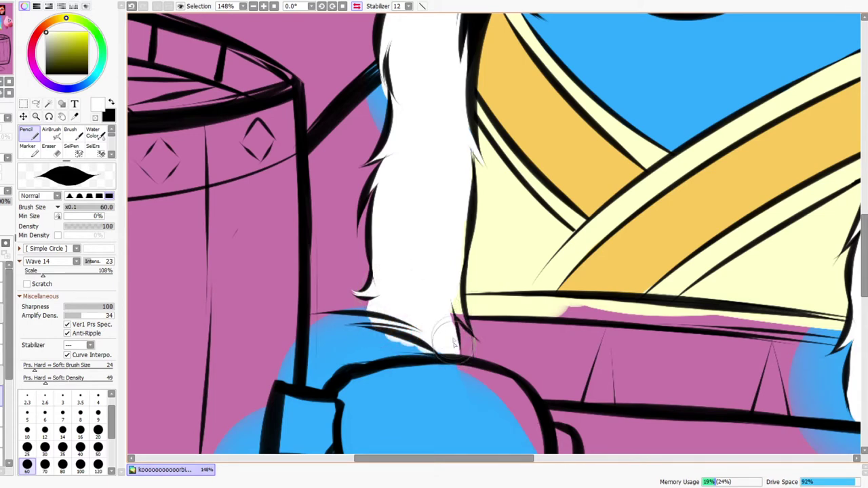
{"action": "left_click_drag", "start_coordinate": [454, 281], "coordinate": [465, 325]}
{"action": "key", "text": "ctrl+space"}
{"action": "mouse_move", "coordinate": [484, 229]}
{"action": "left_mouse_down"}
{"action": "mouse_move", "coordinate": [434, 234]}
{"action": "mouse_move", "coordinate": [461, 248]}
{"action": "left_mouse_up"}
{"action": "left_click", "coordinate": [357, 6]}
Paint the cuff above the barrel-side glove white up to the barrel outline, cleaning up with the Eraser
{"action": "mouse_move", "coordinate": [405, 174]}
{"action": "left_mouse_down"}
{"action": "mouse_move", "coordinate": [439, 151]}
{"action": "mouse_move", "coordinate": [495, 231]}
{"action": "left_mouse_up"}
{"action": "key", "text": "e"}
{"action": "key", "text": "ctrl+space"}
{"action": "left_click_drag", "start_coordinate": [552, 385], "coordinate": [494, 306]}
{"action": "left_click_drag", "start_coordinate": [510, 180], "coordinate": [523, 122]}
{"action": "key", "text": "n"}
{"action": "mouse_move", "coordinate": [435, 175]}
{"action": "left_mouse_down"}
{"action": "mouse_move", "coordinate": [502, 165]}
{"action": "mouse_move", "coordinate": [573, 203]}
{"action": "mouse_move", "coordinate": [556, 155]}
{"action": "mouse_move", "coordinate": [536, 162]}
{"action": "mouse_move", "coordinate": [455, 137]}
{"action": "mouse_move", "coordinate": [579, 138]}
{"action": "left_mouse_up"}
{"action": "key", "text": "e"}
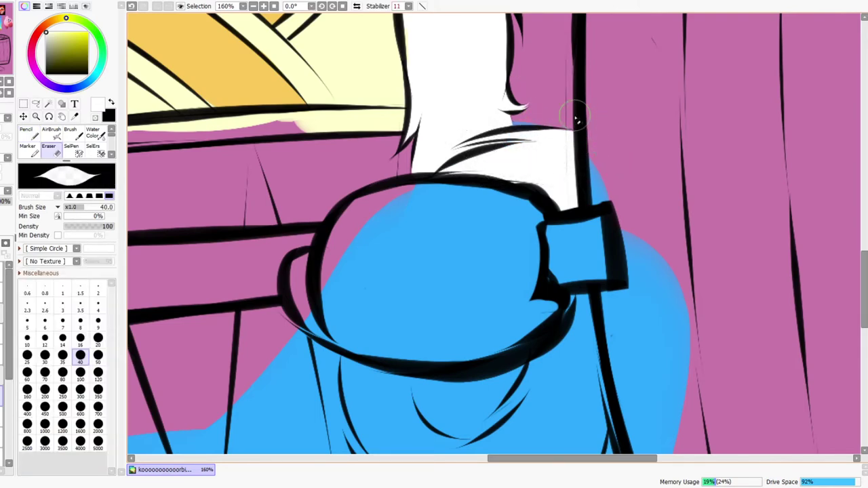
Paint the upper area of the cuff below the barrel-side glove white, and switch to the Eraser for cleanup
{"action": "scroll", "coordinate": [542, 169], "scroll_direction": "down", "scroll_amount": 3}
{"action": "key", "text": "n"}
{"action": "left_click_drag", "start_coordinate": [381, 248], "coordinate": [415, 312]}
{"action": "mouse_move", "coordinate": [453, 355]}
{"action": "left_mouse_down"}
{"action": "mouse_move", "coordinate": [381, 213]}
{"action": "mouse_move", "coordinate": [384, 248]}
{"action": "mouse_move", "coordinate": [430, 306]}
{"action": "mouse_move", "coordinate": [503, 337]}
{"action": "mouse_move", "coordinate": [505, 289]}
{"action": "mouse_move", "coordinate": [480, 287]}
{"action": "mouse_move", "coordinate": [484, 271]}
{"action": "mouse_move", "coordinate": [587, 269]}
{"action": "mouse_move", "coordinate": [612, 203]}
{"action": "mouse_move", "coordinate": [623, 308]}
{"action": "mouse_move", "coordinate": [617, 307]}
{"action": "left_mouse_up"}
{"action": "key", "text": "ctrl+space"}
{"action": "mouse_move", "coordinate": [622, 228]}
{"action": "left_mouse_down"}
{"action": "mouse_move", "coordinate": [622, 239]}
{"action": "mouse_move", "coordinate": [581, 211]}
{"action": "left_mouse_up"}
{"action": "key", "text": "e"}
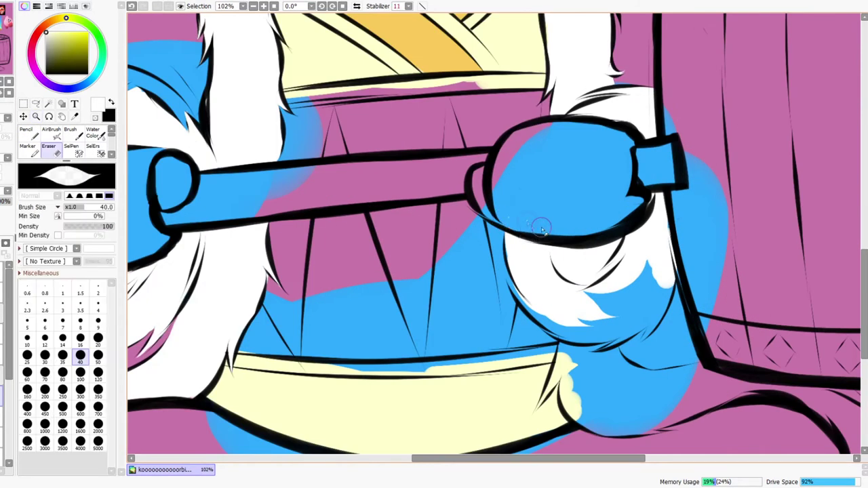
Check the whole character in mirrored view, and extend the white fill across the lower part of the barrel-side cuff
{"action": "key", "text": "ctrl+space"}
{"action": "scroll", "coordinate": [549, 224], "scroll_direction": "down", "scroll_amount": 2}
{"action": "left_click", "coordinate": [356, 6]}
{"action": "left_click", "coordinate": [357, 7]}
{"action": "scroll", "coordinate": [547, 235], "scroll_direction": "down", "scroll_amount": 1}
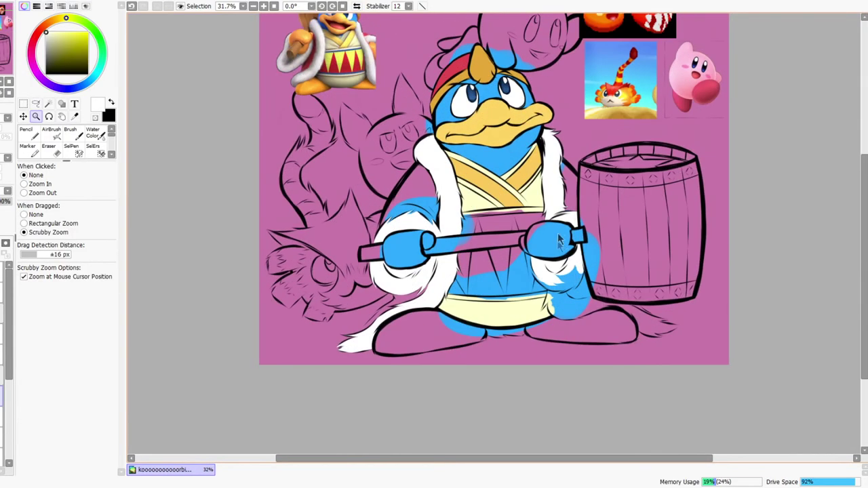
{"action": "scroll", "coordinate": [557, 233], "scroll_direction": "up", "scroll_amount": 5}
{"action": "mouse_move", "coordinate": [552, 311]}
{"action": "left_mouse_down"}
{"action": "mouse_move", "coordinate": [597, 273]}
{"action": "mouse_move", "coordinate": [574, 298]}
{"action": "left_mouse_up"}
{"action": "left_click_drag", "start_coordinate": [624, 275], "coordinate": [582, 332]}
{"action": "mouse_move", "coordinate": [649, 311]}
{"action": "left_mouse_down"}
{"action": "mouse_move", "coordinate": [612, 337]}
{"action": "mouse_move", "coordinate": [647, 281]}
{"action": "mouse_move", "coordinate": [649, 314]}
{"action": "mouse_move", "coordinate": [670, 293]}
{"action": "left_mouse_up"}
Fill the remaining lower part of the barrel-side cuff with white down to its bottom outline
{"action": "key", "text": "ctrl+space"}
{"action": "left_click_drag", "start_coordinate": [679, 283], "coordinate": [674, 293]}
{"action": "scroll", "coordinate": [668, 307], "scroll_direction": "up", "scroll_amount": 2}
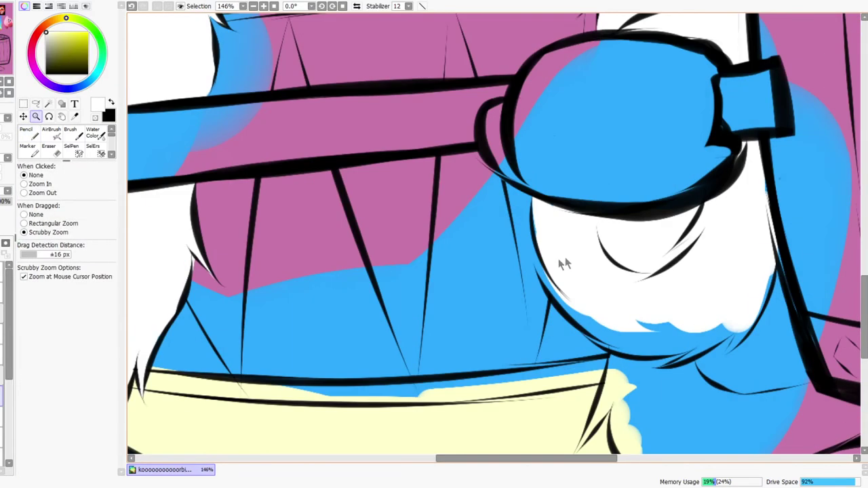
{"action": "left_click_drag", "start_coordinate": [434, 214], "coordinate": [445, 211]}
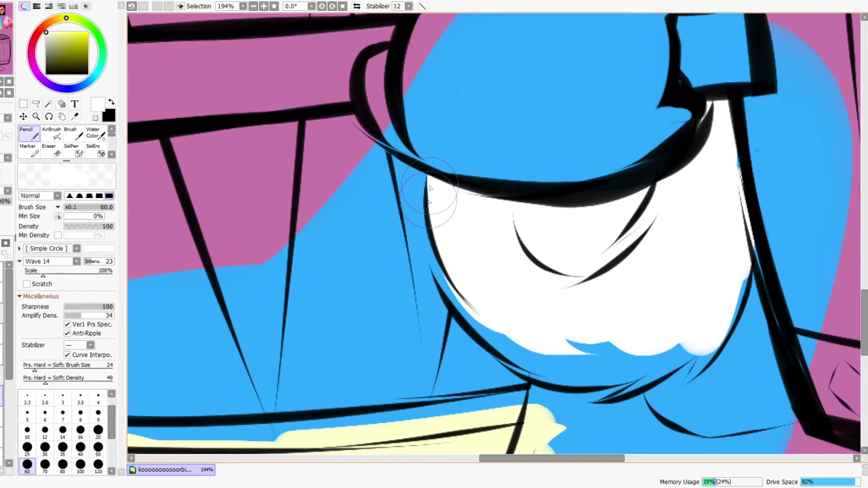
{"action": "mouse_move", "coordinate": [431, 262]}
{"action": "left_mouse_down"}
{"action": "mouse_move", "coordinate": [564, 333]}
{"action": "mouse_move", "coordinate": [500, 348]}
{"action": "mouse_move", "coordinate": [565, 359]}
{"action": "mouse_move", "coordinate": [500, 364]}
{"action": "mouse_move", "coordinate": [563, 368]}
{"action": "mouse_move", "coordinate": [645, 325]}
{"action": "mouse_move", "coordinate": [658, 304]}
{"action": "mouse_move", "coordinate": [644, 383]}
{"action": "left_mouse_up"}
{"action": "mouse_move", "coordinate": [603, 405]}
{"action": "left_mouse_down"}
{"action": "mouse_move", "coordinate": [645, 360]}
{"action": "mouse_move", "coordinate": [676, 345]}
{"action": "mouse_move", "coordinate": [594, 373]}
{"action": "mouse_move", "coordinate": [618, 372]}
{"action": "mouse_move", "coordinate": [665, 330]}
{"action": "mouse_move", "coordinate": [685, 323]}
{"action": "mouse_move", "coordinate": [693, 373]}
{"action": "mouse_move", "coordinate": [682, 381]}
{"action": "mouse_move", "coordinate": [726, 281]}
{"action": "mouse_move", "coordinate": [752, 263]}
{"action": "mouse_move", "coordinate": [673, 362]}
{"action": "mouse_move", "coordinate": [713, 333]}
{"action": "mouse_move", "coordinate": [667, 362]}
{"action": "mouse_move", "coordinate": [705, 357]}
{"action": "mouse_move", "coordinate": [701, 345]}
{"action": "mouse_move", "coordinate": [698, 372]}
{"action": "mouse_move", "coordinate": [730, 319]}
{"action": "left_mouse_up"}
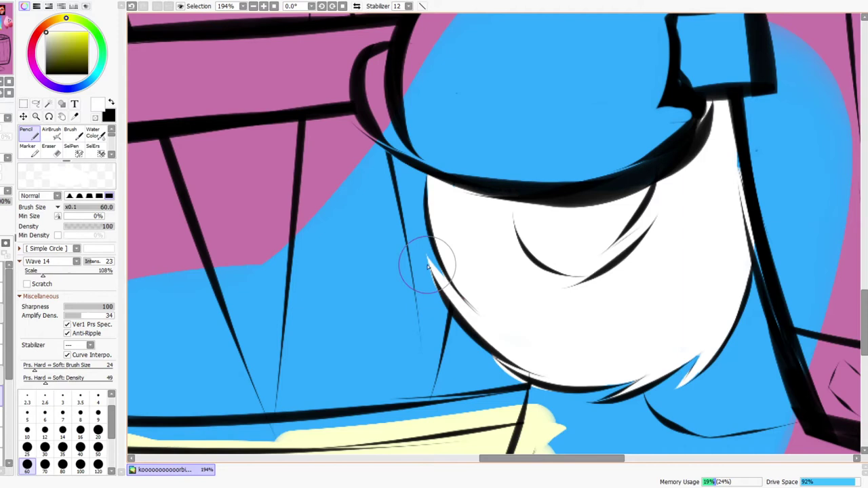
Erase the white spill along the lower edge of the barrel-side cuff, and return to the Pencil
{"action": "key", "text": "e"}
{"action": "left_click_drag", "start_coordinate": [435, 264], "coordinate": [467, 306]}
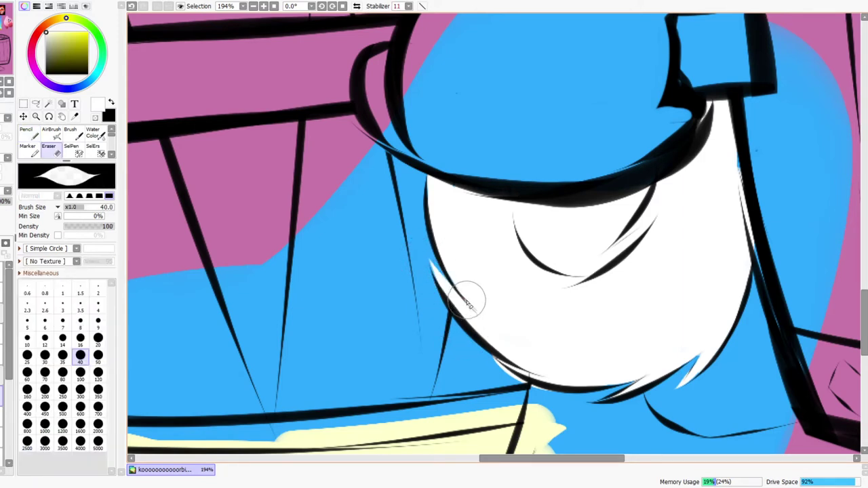
{"action": "left_click_drag", "start_coordinate": [496, 361], "coordinate": [532, 390]}
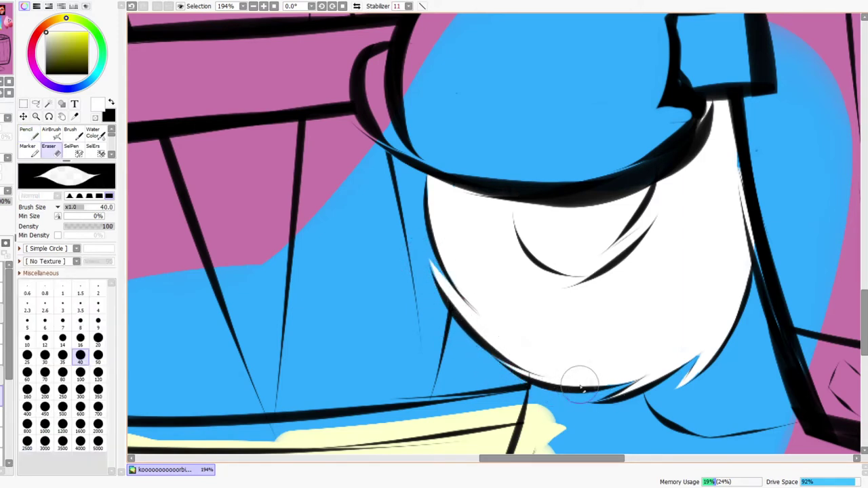
{"action": "left_click_drag", "start_coordinate": [649, 375], "coordinate": [658, 369]}
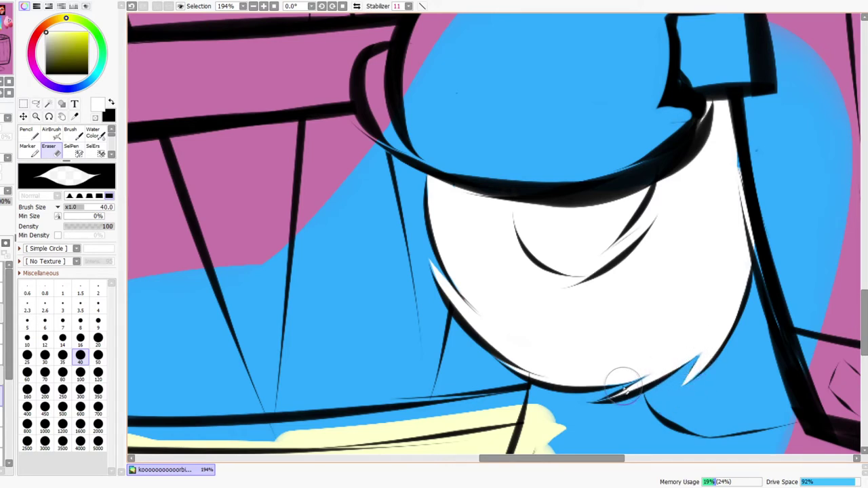
{"action": "key", "text": "n"}
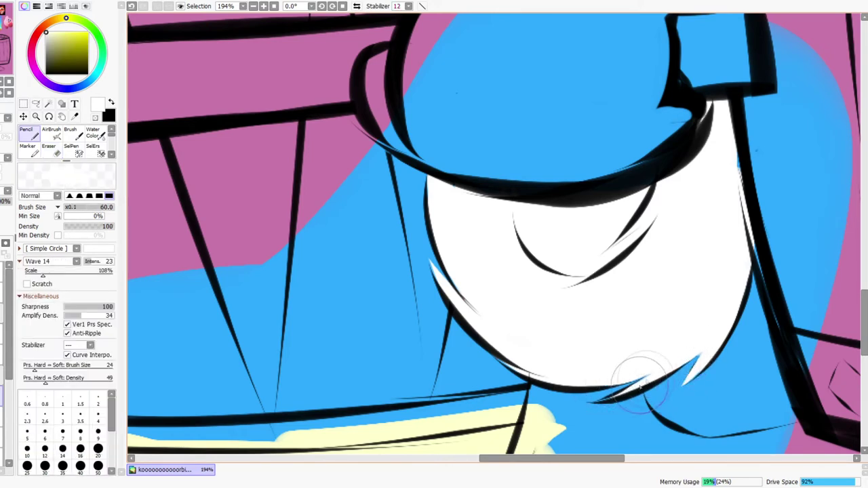
Paint the robe's fur hem white directly beneath the barrel-side cuff, beside the belly
{"action": "key", "text": "ctrl+space"}
{"action": "left_click_drag", "start_coordinate": [679, 343], "coordinate": [685, 339]}
{"action": "left_click_drag", "start_coordinate": [718, 215], "coordinate": [562, 233]}
{"action": "left_click_drag", "start_coordinate": [607, 422], "coordinate": [586, 357]}
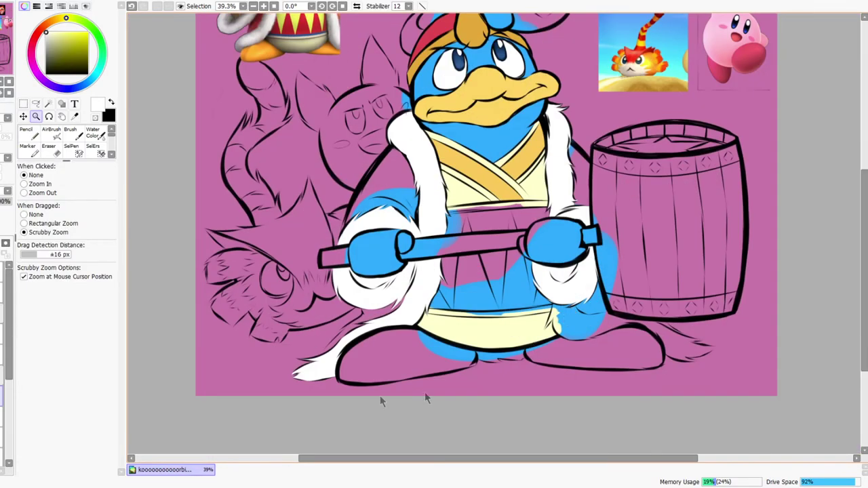
{"action": "left_click", "coordinate": [2, 395]}
{"action": "left_click", "coordinate": [1, 395]}
{"action": "left_click_drag", "start_coordinate": [587, 308], "coordinate": [641, 265]}
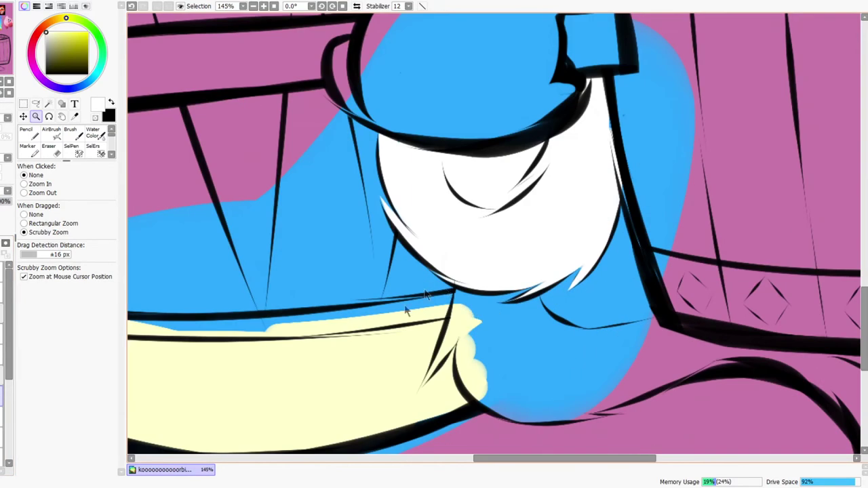
{"action": "key", "text": "n"}
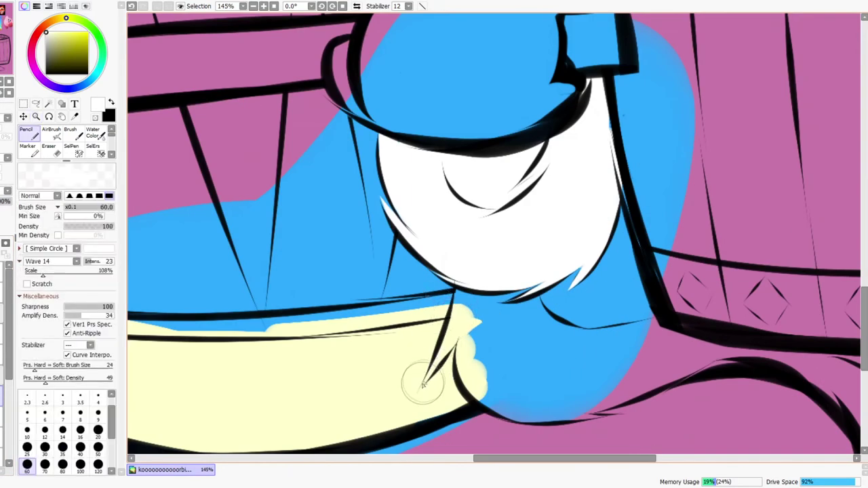
{"action": "mouse_move", "coordinate": [460, 313]}
{"action": "left_mouse_down"}
{"action": "mouse_move", "coordinate": [468, 292]}
{"action": "mouse_move", "coordinate": [508, 277]}
{"action": "mouse_move", "coordinate": [523, 319]}
{"action": "mouse_move", "coordinate": [523, 303]}
{"action": "mouse_move", "coordinate": [532, 306]}
{"action": "left_mouse_up"}
{"action": "mouse_move", "coordinate": [621, 335]}
{"action": "left_mouse_down"}
{"action": "mouse_move", "coordinate": [548, 312]}
{"action": "mouse_move", "coordinate": [651, 332]}
{"action": "mouse_move", "coordinate": [699, 326]}
{"action": "mouse_move", "coordinate": [560, 350]}
{"action": "mouse_move", "coordinate": [637, 366]}
{"action": "mouse_move", "coordinate": [552, 371]}
{"action": "left_mouse_up"}
{"action": "left_click_drag", "start_coordinate": [508, 408], "coordinate": [501, 336]}
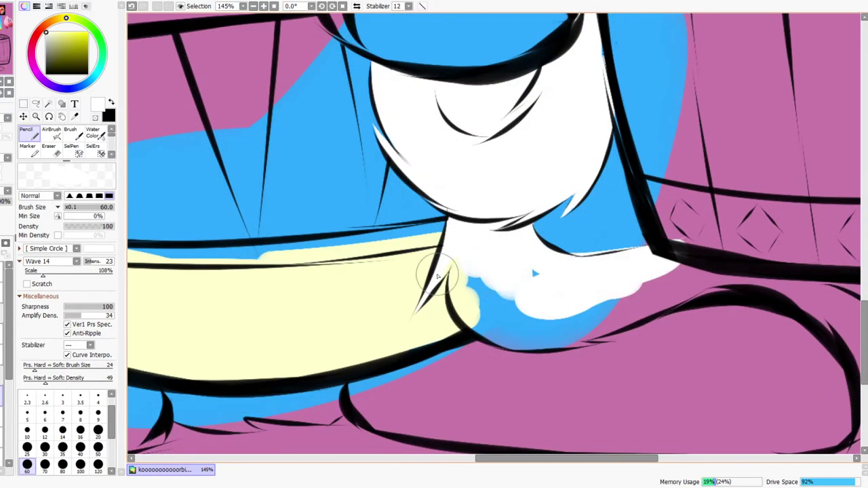
Extend the white hem fill between the barrel's base and the top outline of the barrel-side foot
{"action": "mouse_move", "coordinate": [451, 266]}
{"action": "left_mouse_down"}
{"action": "mouse_move", "coordinate": [475, 292]}
{"action": "mouse_move", "coordinate": [461, 285]}
{"action": "mouse_move", "coordinate": [455, 275]}
{"action": "mouse_move", "coordinate": [467, 272]}
{"action": "mouse_move", "coordinate": [502, 306]}
{"action": "mouse_move", "coordinate": [519, 252]}
{"action": "mouse_move", "coordinate": [574, 291]}
{"action": "mouse_move", "coordinate": [688, 283]}
{"action": "left_mouse_up"}
{"action": "left_click_drag", "start_coordinate": [613, 296], "coordinate": [722, 275]}
{"action": "left_click_drag", "start_coordinate": [641, 273], "coordinate": [732, 278]}
{"action": "mouse_move", "coordinate": [505, 335]}
{"action": "left_mouse_down"}
{"action": "mouse_move", "coordinate": [572, 342]}
{"action": "mouse_move", "coordinate": [526, 335]}
{"action": "mouse_move", "coordinate": [544, 349]}
{"action": "mouse_move", "coordinate": [591, 310]}
{"action": "mouse_move", "coordinate": [591, 326]}
{"action": "mouse_move", "coordinate": [630, 301]}
{"action": "mouse_move", "coordinate": [580, 339]}
{"action": "mouse_move", "coordinate": [583, 330]}
{"action": "left_mouse_up"}
{"action": "left_click_drag", "start_coordinate": [693, 352], "coordinate": [332, 336]}
Fill the trailing fur tip of the hem beyond the barrel-side foot with white, out to its pointed ends
{"action": "left_click_drag", "start_coordinate": [337, 273], "coordinate": [441, 290]}
{"action": "left_click_drag", "start_coordinate": [370, 271], "coordinate": [477, 313]}
{"action": "left_click_drag", "start_coordinate": [403, 276], "coordinate": [532, 355]}
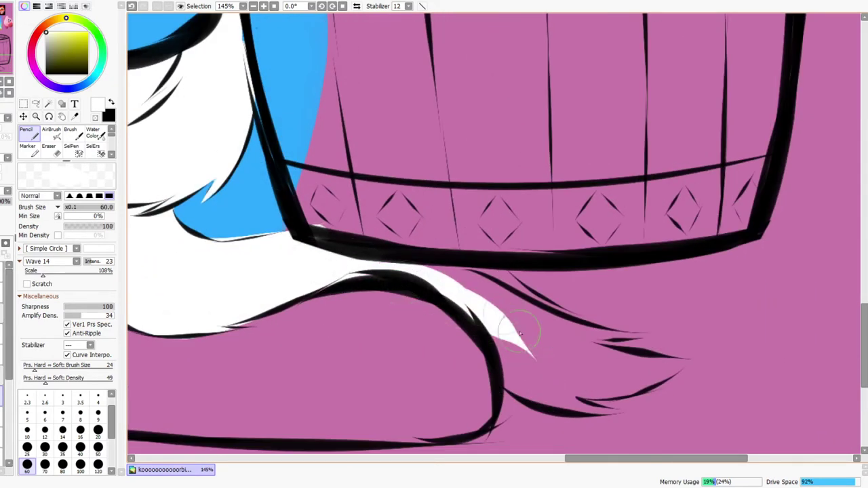
{"action": "left_click_drag", "start_coordinate": [408, 271], "coordinate": [571, 360]}
{"action": "left_click_drag", "start_coordinate": [488, 303], "coordinate": [598, 405]}
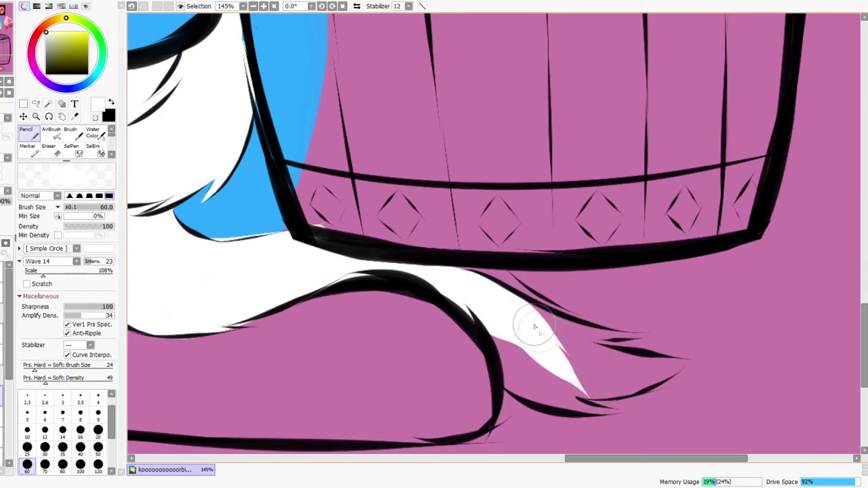
{"action": "left_click_drag", "start_coordinate": [534, 328], "coordinate": [667, 366]}
{"action": "mouse_move", "coordinate": [556, 353]}
{"action": "left_mouse_down"}
{"action": "mouse_move", "coordinate": [631, 385]}
{"action": "mouse_move", "coordinate": [614, 412]}
{"action": "mouse_move", "coordinate": [508, 320]}
{"action": "mouse_move", "coordinate": [523, 348]}
{"action": "mouse_move", "coordinate": [533, 354]}
{"action": "mouse_move", "coordinate": [510, 299]}
{"action": "mouse_move", "coordinate": [569, 322]}
{"action": "left_mouse_up"}
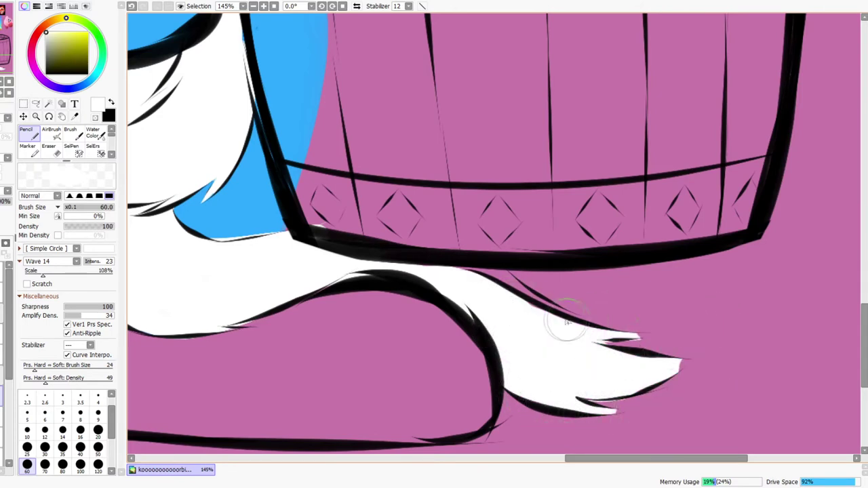
Use the Eraser to clean up stray white around the fur hem beneath the barrel
{"action": "key", "text": "ctrl+space"}
{"action": "left_click_drag", "start_coordinate": [619, 303], "coordinate": [594, 292]}
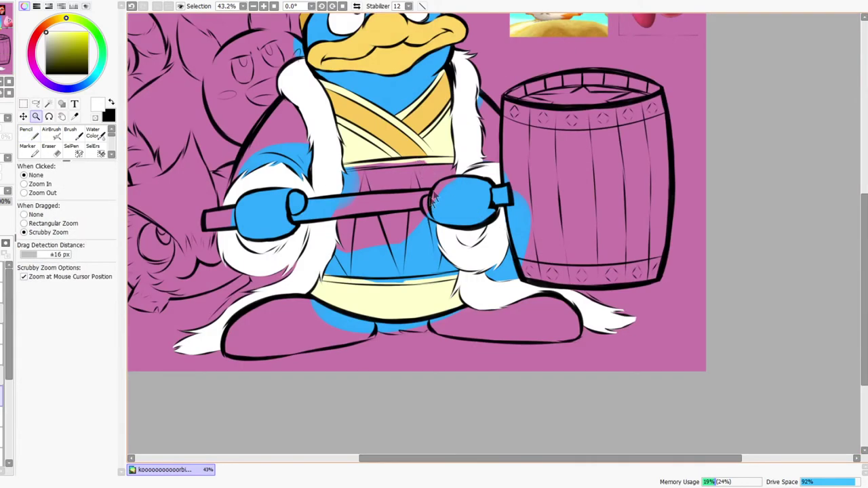
{"action": "left_click_drag", "start_coordinate": [536, 263], "coordinate": [568, 261]}
{"action": "left_click_drag", "start_coordinate": [421, 336], "coordinate": [442, 331]}
{"action": "key", "text": "e"}
{"action": "left_click_drag", "start_coordinate": [366, 334], "coordinate": [486, 311]}
{"action": "mouse_move", "coordinate": [407, 319]}
{"action": "left_mouse_down"}
{"action": "mouse_move", "coordinate": [459, 324]}
{"action": "mouse_move", "coordinate": [506, 307]}
{"action": "left_mouse_up"}
{"action": "mouse_move", "coordinate": [448, 315]}
{"action": "left_mouse_down"}
{"action": "mouse_move", "coordinate": [483, 322]}
{"action": "mouse_move", "coordinate": [511, 309]}
{"action": "mouse_move", "coordinate": [570, 315]}
{"action": "mouse_move", "coordinate": [572, 330]}
{"action": "mouse_move", "coordinate": [568, 207]}
{"action": "left_mouse_up"}
{"action": "key", "text": "z"}
{"action": "left_click_drag", "start_coordinate": [713, 346], "coordinate": [649, 316]}
{"action": "key", "text": "n"}
{"action": "left_click", "coordinate": [2, 375]}
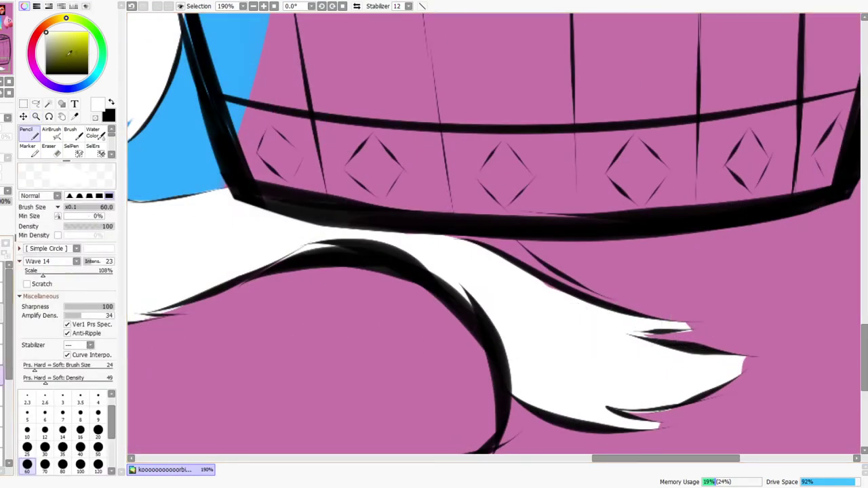
{"action": "left_click", "coordinate": [63, 74]}
{"action": "left_click", "coordinate": [95, 117]}
{"action": "key", "text": "ctrl+z"}
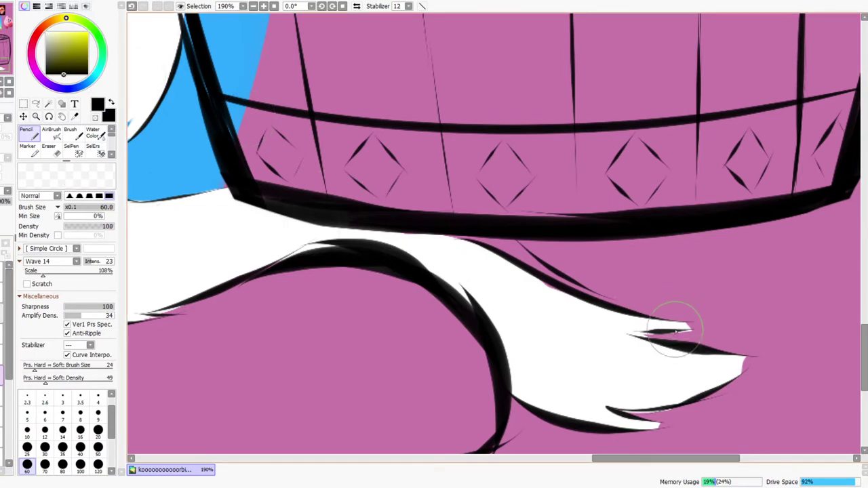
{"action": "left_click_drag", "start_coordinate": [55, 43], "coordinate": [23, 29]}
{"action": "mouse_move", "coordinate": [675, 327]}
{"action": "left_mouse_down"}
{"action": "mouse_move", "coordinate": [731, 323]}
{"action": "mouse_move", "coordinate": [669, 325]}
{"action": "mouse_move", "coordinate": [737, 319]}
{"action": "mouse_move", "coordinate": [719, 297]}
{"action": "mouse_move", "coordinate": [678, 287]}
{"action": "left_mouse_up"}
Sample a dark red from the King Dedede reference image with the Pencil active
{"action": "key", "text": "ctrl+space"}
{"action": "left_click_drag", "start_coordinate": [631, 267], "coordinate": [603, 299]}
{"action": "left_click", "coordinate": [26, 133]}
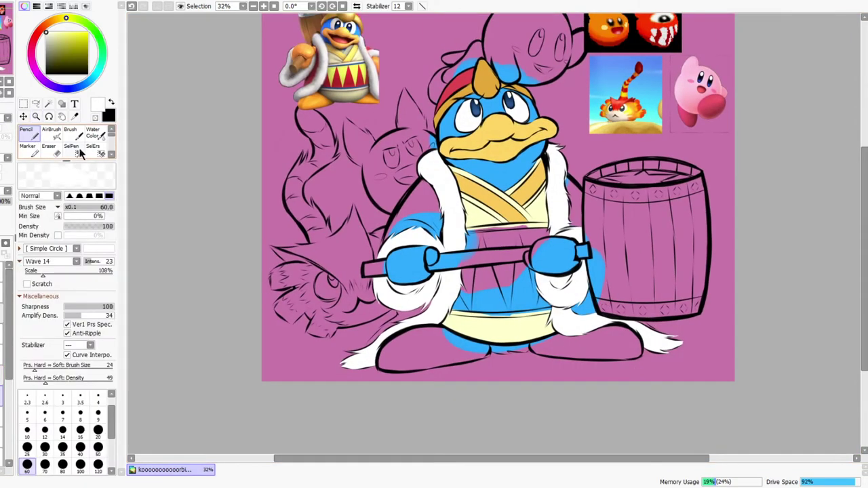
{"action": "left_click", "coordinate": [2, 397]}
{"action": "left_click", "coordinate": [2, 396]}
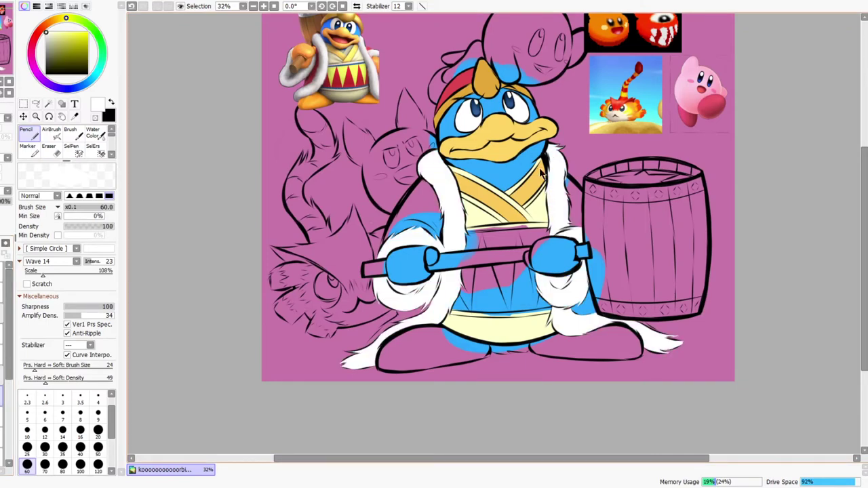
{"action": "left_click", "coordinate": [36, 117]}
{"action": "left_click_drag", "start_coordinate": [489, 146], "coordinate": [505, 139]}
{"action": "left_click_drag", "start_coordinate": [379, 116], "coordinate": [394, 230]}
{"action": "left_click_drag", "start_coordinate": [254, 89], "coordinate": [282, 69]}
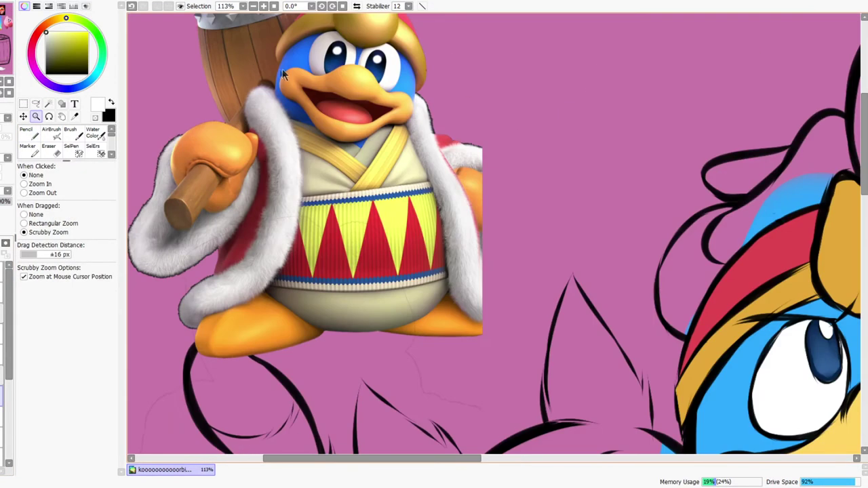
{"action": "key", "text": "n"}
{"action": "right_click", "coordinate": [292, 257]}
Choose a brighter red and fill both sleeves of the robe with it
{"action": "key", "text": "ctrl+space"}
{"action": "left_click_drag", "start_coordinate": [511, 283], "coordinate": [398, 273]}
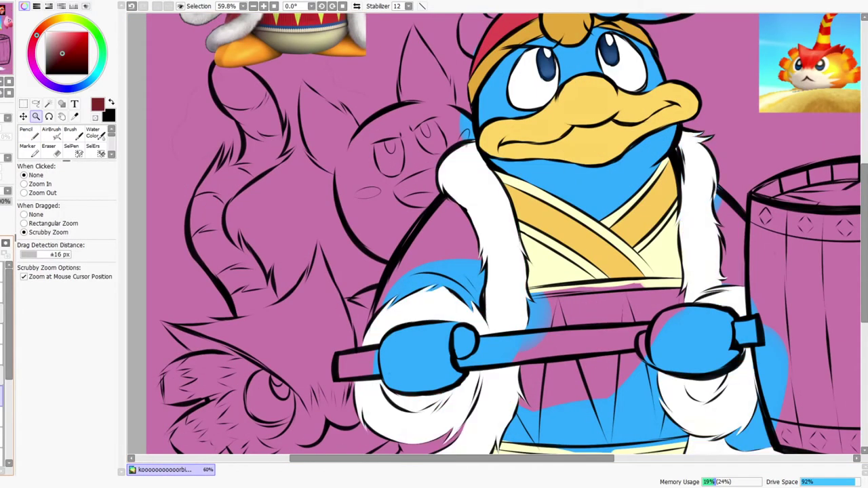
{"action": "key", "text": "n"}
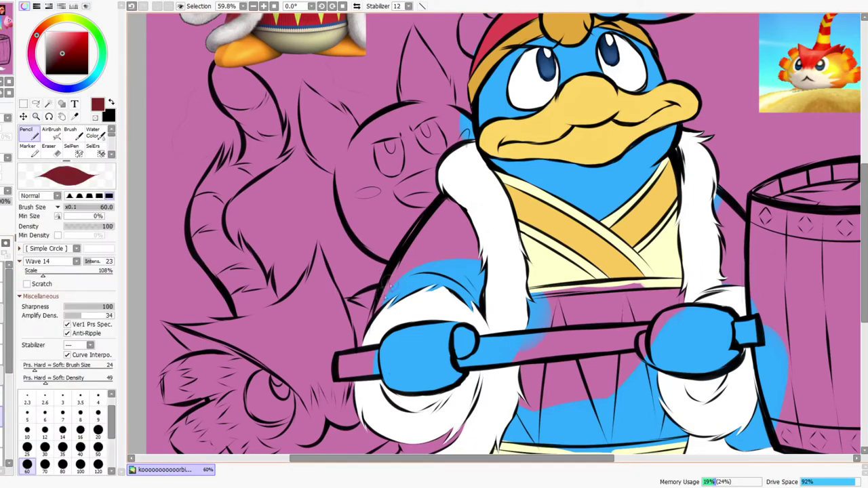
{"action": "left_click_drag", "start_coordinate": [389, 294], "coordinate": [434, 219]}
{"action": "key", "text": "ctrl+z"}
{"action": "left_click", "coordinate": [73, 46]}
{"action": "mouse_move", "coordinate": [392, 309]}
{"action": "left_mouse_down"}
{"action": "mouse_move", "coordinate": [427, 244]}
{"action": "mouse_move", "coordinate": [416, 264]}
{"action": "mouse_move", "coordinate": [428, 230]}
{"action": "mouse_move", "coordinate": [426, 253]}
{"action": "mouse_move", "coordinate": [398, 305]}
{"action": "mouse_move", "coordinate": [437, 272]}
{"action": "mouse_move", "coordinate": [443, 305]}
{"action": "mouse_move", "coordinate": [454, 281]}
{"action": "mouse_move", "coordinate": [476, 325]}
{"action": "left_mouse_up"}
{"action": "left_click_drag", "start_coordinate": [532, 277], "coordinate": [377, 302]}
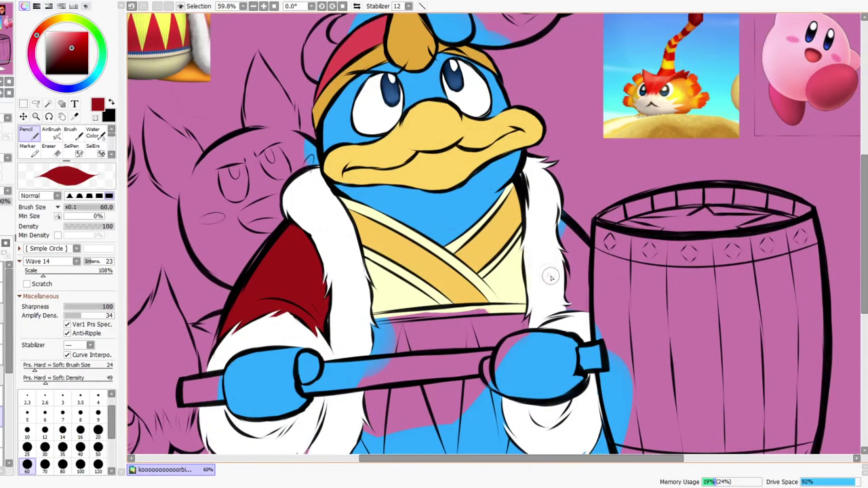
{"action": "mouse_move", "coordinate": [558, 307]}
{"action": "left_mouse_down"}
{"action": "mouse_move", "coordinate": [568, 258]}
{"action": "mouse_move", "coordinate": [576, 298]}
{"action": "mouse_move", "coordinate": [590, 271]}
{"action": "mouse_move", "coordinate": [582, 238]}
{"action": "left_mouse_up"}
Fill the visible lower parts of the robe behind the fur hem with red on both sides of the body
{"action": "left_click_drag", "start_coordinate": [567, 392], "coordinate": [561, 95]}
{"action": "left_click_drag", "start_coordinate": [434, 304], "coordinate": [581, 374]}
{"action": "mouse_move", "coordinate": [366, 277]}
{"action": "left_mouse_down"}
{"action": "mouse_move", "coordinate": [330, 306]}
{"action": "mouse_move", "coordinate": [376, 266]}
{"action": "left_mouse_up"}
{"action": "left_click_drag", "start_coordinate": [398, 231], "coordinate": [410, 243]}
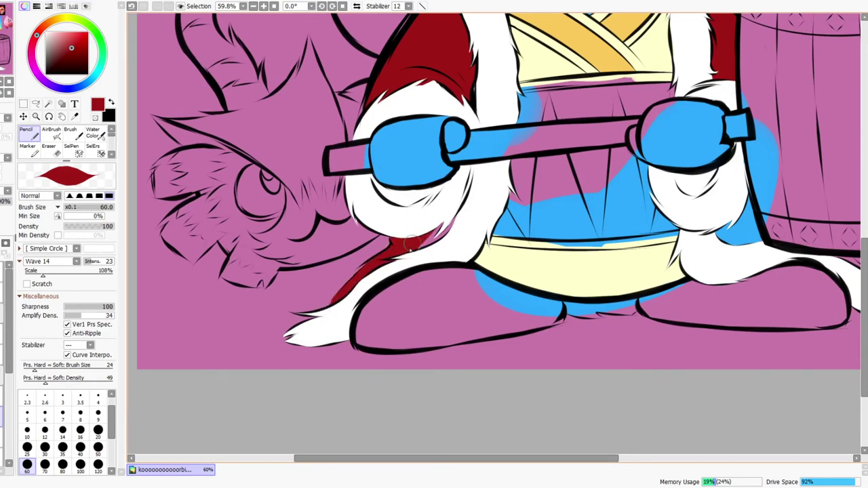
{"action": "mouse_move", "coordinate": [728, 363]}
{"action": "left_mouse_down"}
{"action": "mouse_move", "coordinate": [691, 358]}
{"action": "mouse_move", "coordinate": [479, 419]}
{"action": "left_mouse_up"}
{"action": "mouse_move", "coordinate": [467, 271]}
{"action": "left_mouse_down"}
{"action": "mouse_move", "coordinate": [476, 291]}
{"action": "mouse_move", "coordinate": [492, 248]}
{"action": "left_mouse_up"}
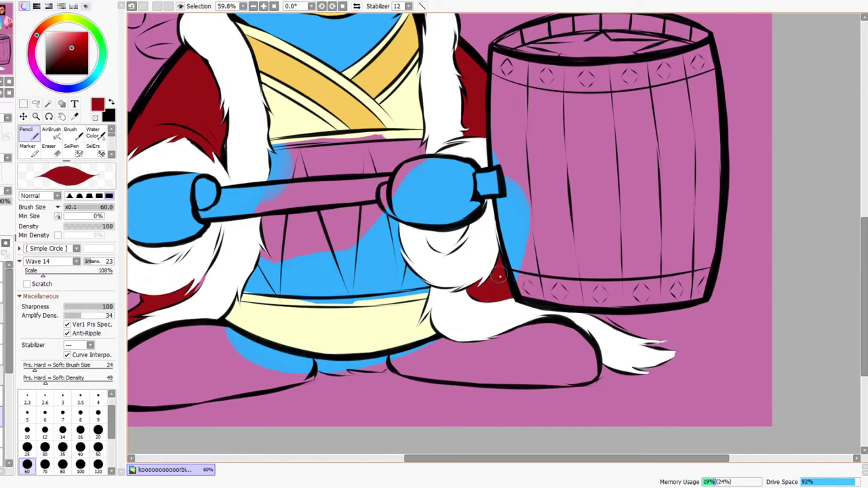
Choose a lighter, softer red and recolour the robe's sleeves and lower parts with it
{"action": "key", "text": "ctrl+space"}
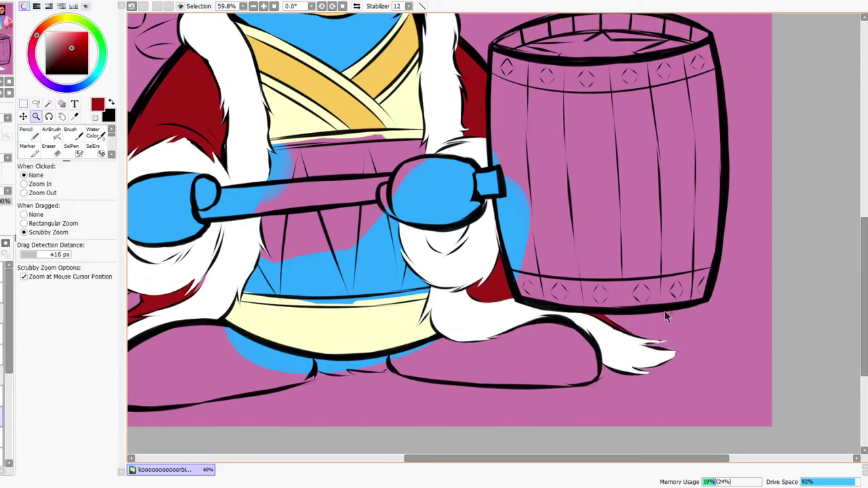
{"action": "left_click_drag", "start_coordinate": [652, 350], "coordinate": [651, 289]}
{"action": "mouse_move", "coordinate": [550, 217]}
{"action": "left_mouse_down"}
{"action": "mouse_move", "coordinate": [550, 176]}
{"action": "mouse_move", "coordinate": [543, 211]}
{"action": "left_mouse_up"}
{"action": "right_click", "coordinate": [466, 231]}
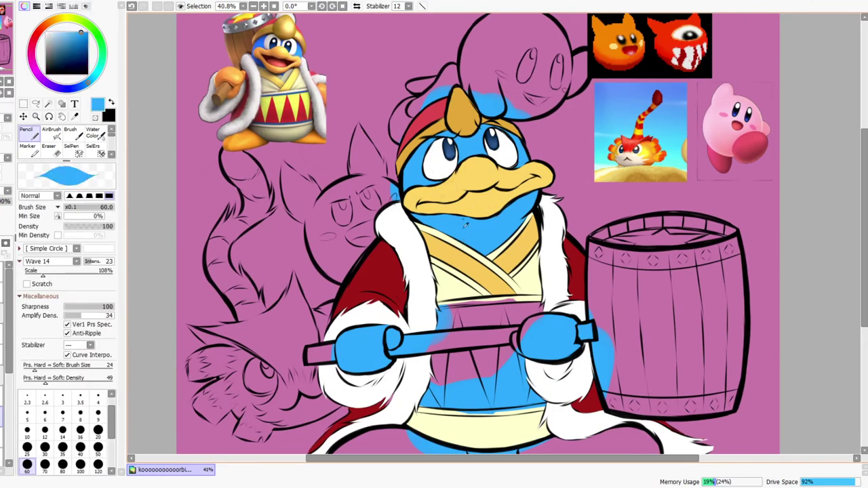
{"action": "left_click", "coordinate": [38, 34]}
{"action": "left_click_drag", "start_coordinate": [76, 43], "coordinate": [74, 40]}
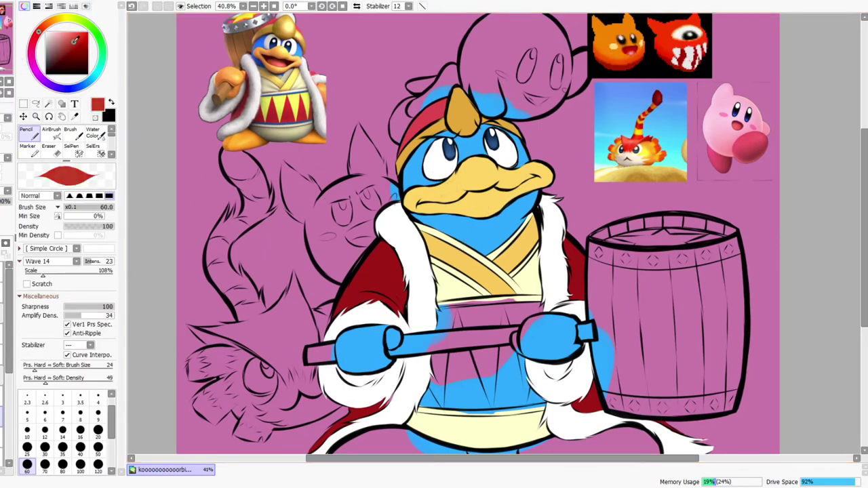
{"action": "mouse_move", "coordinate": [407, 269]}
{"action": "left_mouse_down"}
{"action": "mouse_move", "coordinate": [393, 270]}
{"action": "mouse_move", "coordinate": [408, 271]}
{"action": "mouse_move", "coordinate": [363, 400]}
{"action": "mouse_move", "coordinate": [576, 370]}
{"action": "mouse_move", "coordinate": [678, 400]}
{"action": "left_mouse_up"}
Check the whole character in mirrored and normal view, and examine the reference images beside it
{"action": "mouse_move", "coordinate": [600, 385]}
{"action": "left_mouse_down"}
{"action": "mouse_move", "coordinate": [587, 297]}
{"action": "mouse_move", "coordinate": [528, 237]}
{"action": "left_mouse_up"}
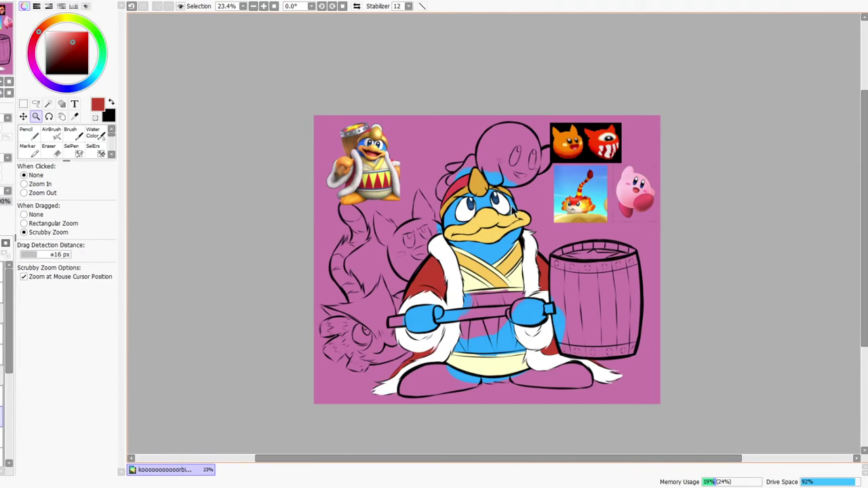
{"action": "left_click", "coordinate": [357, 6]}
{"action": "left_click", "coordinate": [356, 6]}
{"action": "left_click_drag", "start_coordinate": [474, 227], "coordinate": [495, 217]}
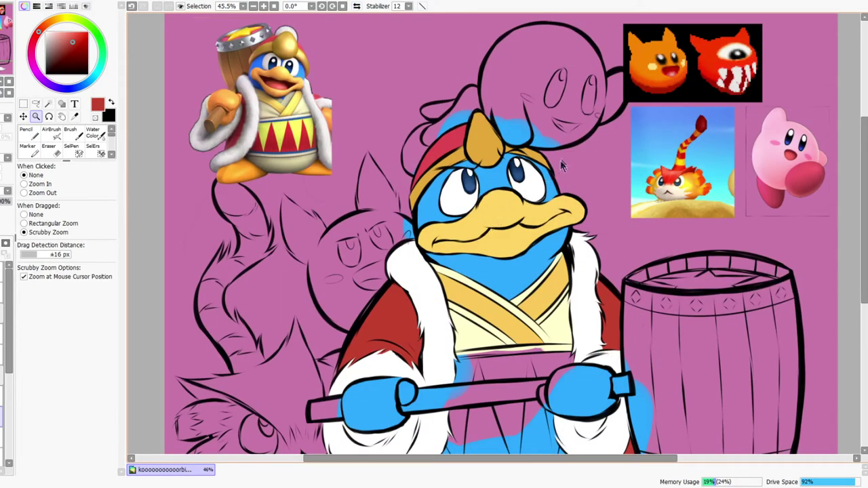
{"action": "left_click_drag", "start_coordinate": [561, 162], "coordinate": [603, 99]}
{"action": "left_click_drag", "start_coordinate": [532, 114], "coordinate": [512, 137]}
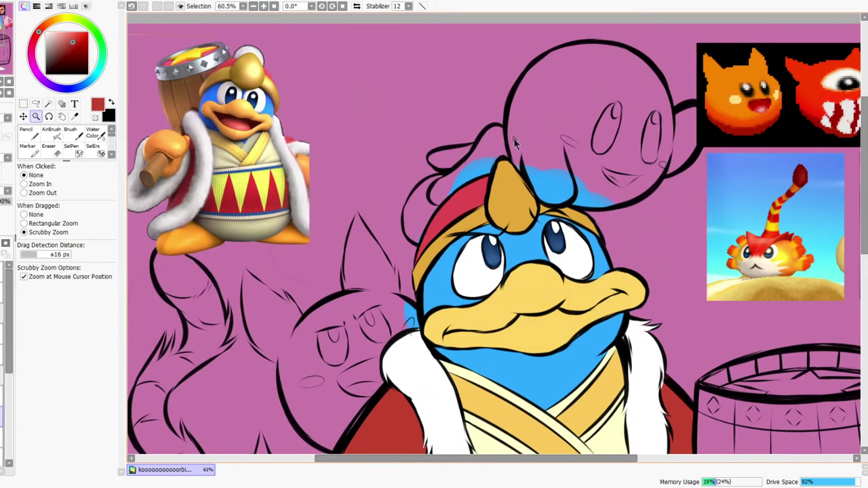
{"action": "left_click_drag", "start_coordinate": [540, 204], "coordinate": [558, 205]}
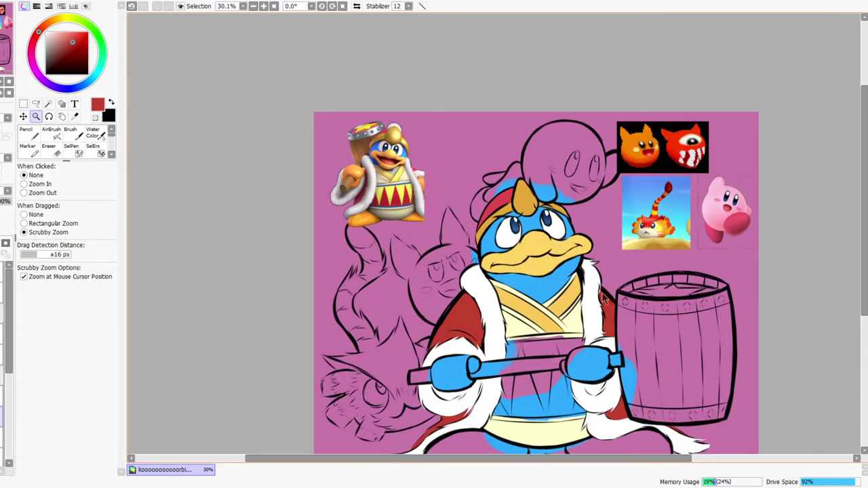
{"action": "left_click_drag", "start_coordinate": [741, 230], "coordinate": [751, 206]}
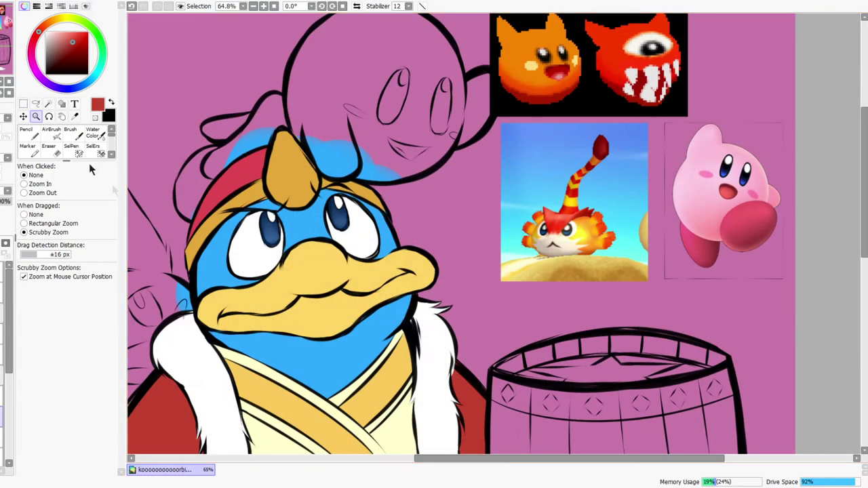
Sample light pink from the Kirby reference, reduce the pencil size to 160, and fill Kirby's upper body and raised arm
{"action": "left_click", "coordinate": [29, 137]}
{"action": "left_click", "coordinate": [702, 186], "text": "alt"}
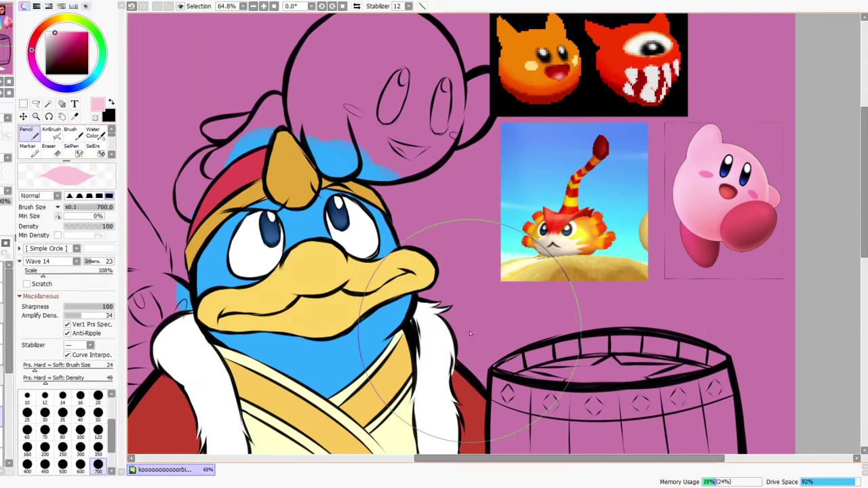
{"action": "left_click_drag", "start_coordinate": [407, 358], "coordinate": [558, 438]}
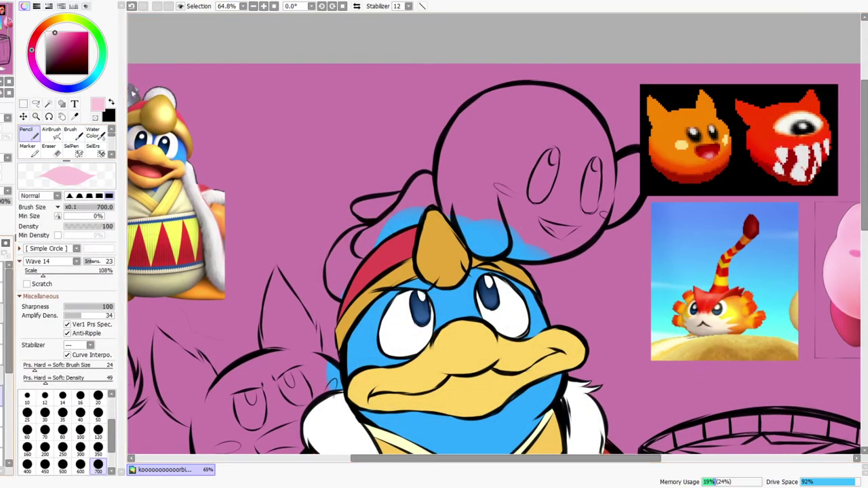
{"action": "left_click_drag", "start_coordinate": [468, 151], "coordinate": [475, 145]}
{"action": "key", "text": "bracketleft"}
{"action": "key", "text": "bracketleft"}
{"action": "key", "text": "bracketleft"}
{"action": "key", "text": "bracketleft"}
{"action": "key", "text": "bracketleft"}
{"action": "key", "text": "bracketleft"}
{"action": "key", "text": "bracketleft"}
{"action": "key", "text": "bracketleft"}
{"action": "key", "text": "bracketleft"}
{"action": "mouse_move", "coordinate": [465, 174]}
{"action": "left_mouse_down"}
{"action": "mouse_move", "coordinate": [500, 167]}
{"action": "mouse_move", "coordinate": [630, 200]}
{"action": "mouse_move", "coordinate": [691, 248]}
{"action": "mouse_move", "coordinate": [731, 163]}
{"action": "left_mouse_up"}
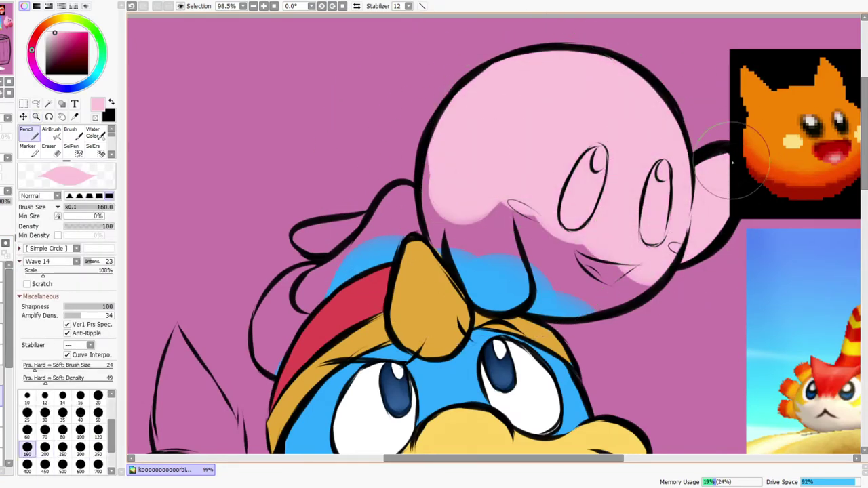
Fill the rest of Kirby's body and the lowered arm beside the hat ornament with light pink
{"action": "mouse_move", "coordinate": [428, 220]}
{"action": "left_mouse_down"}
{"action": "mouse_move", "coordinate": [442, 194]}
{"action": "mouse_move", "coordinate": [485, 271]}
{"action": "mouse_move", "coordinate": [624, 278]}
{"action": "left_mouse_up"}
{"action": "left_click_drag", "start_coordinate": [624, 278], "coordinate": [651, 268]}
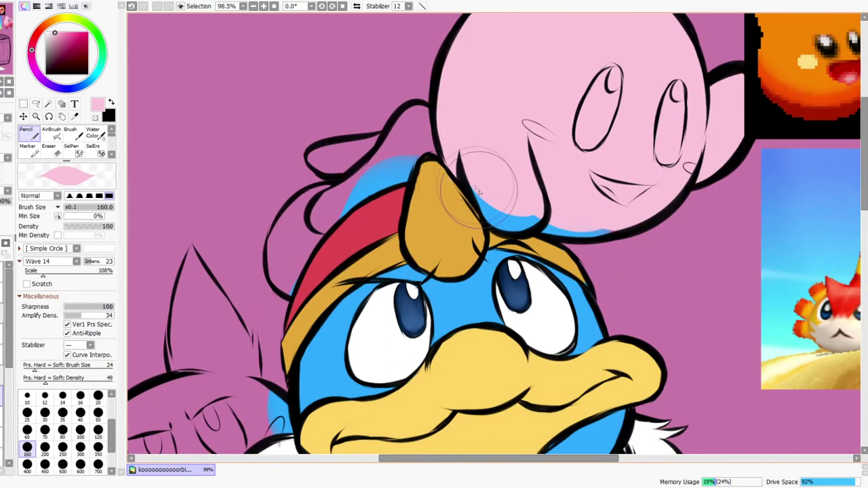
{"action": "mouse_move", "coordinate": [478, 191]}
{"action": "left_mouse_down"}
{"action": "mouse_move", "coordinate": [507, 203]}
{"action": "mouse_move", "coordinate": [624, 210]}
{"action": "mouse_move", "coordinate": [534, 239]}
{"action": "left_mouse_up"}
{"action": "key", "text": "e"}
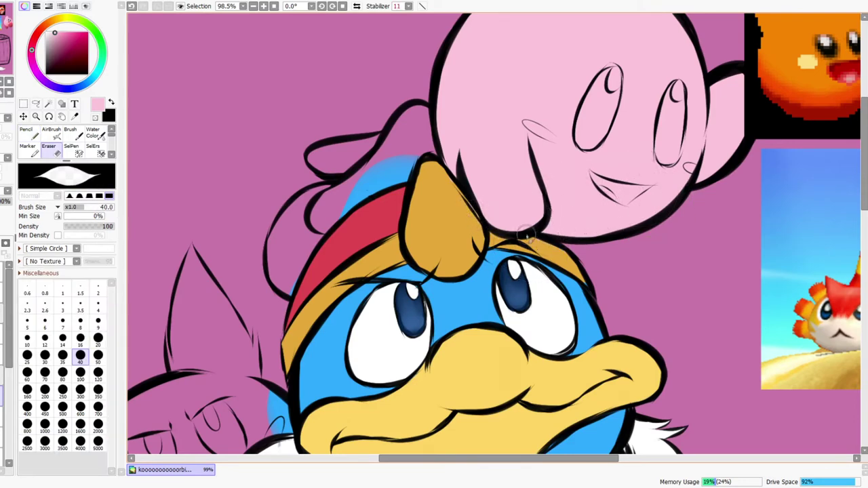
Sample the reddish pink of the reference Kirby's foot and fill the drooping folds of Dedede's hat with it
{"action": "key", "text": "ctrl+space"}
{"action": "left_click_drag", "start_coordinate": [568, 239], "coordinate": [632, 266]}
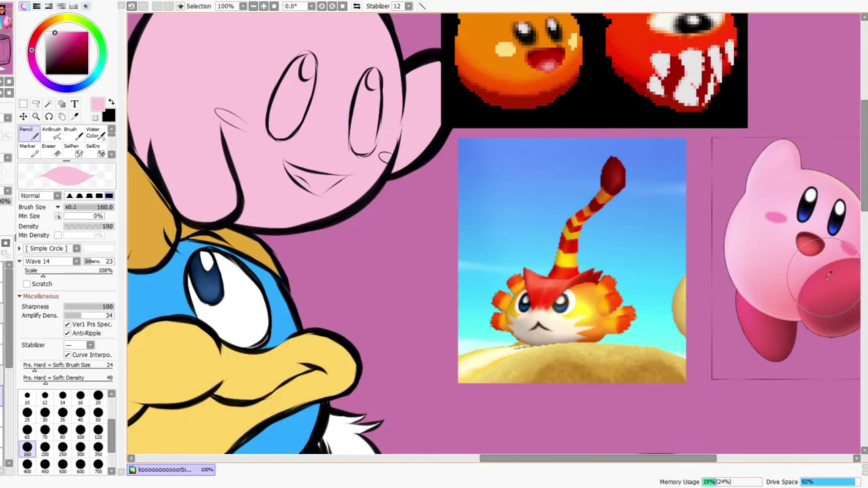
{"action": "left_click", "coordinate": [825, 277], "text": "alt"}
{"action": "key", "text": "space"}
{"action": "left_click_drag", "start_coordinate": [314, 332], "coordinate": [612, 377]}
{"action": "left_click", "coordinate": [1, 416]}
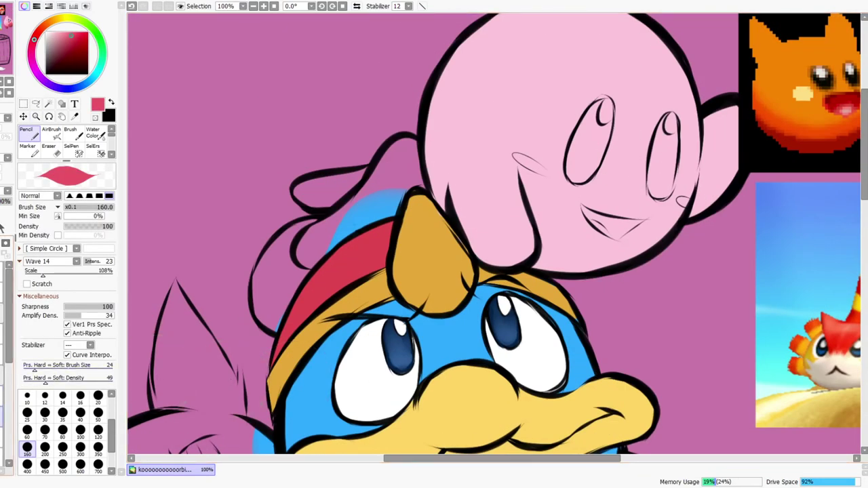
{"action": "mouse_move", "coordinate": [307, 252]}
{"action": "left_mouse_down"}
{"action": "mouse_move", "coordinate": [356, 198]}
{"action": "mouse_move", "coordinate": [384, 208]}
{"action": "mouse_move", "coordinate": [403, 196]}
{"action": "mouse_move", "coordinate": [406, 227]}
{"action": "left_mouse_up"}
{"action": "key", "text": "e"}
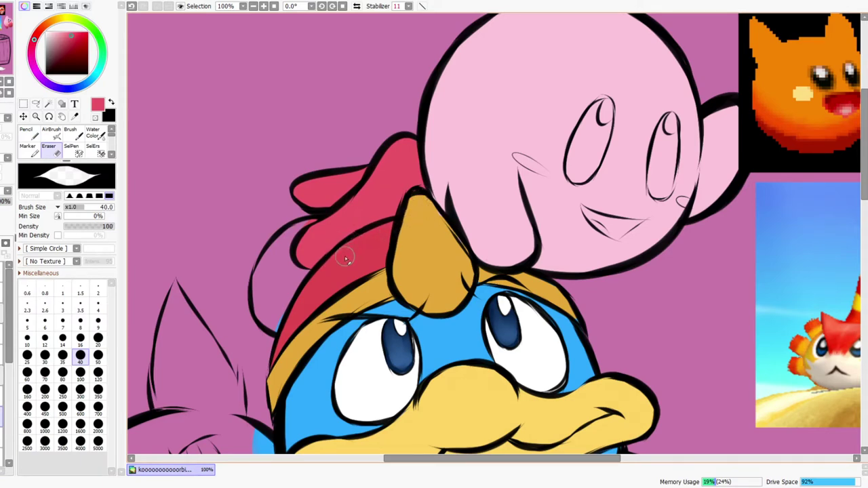
Sample light grey from the reference Dedede's hat pompom, fill the drawn pompom with it, and erase the overspill
{"action": "left_click", "coordinate": [32, 132]}
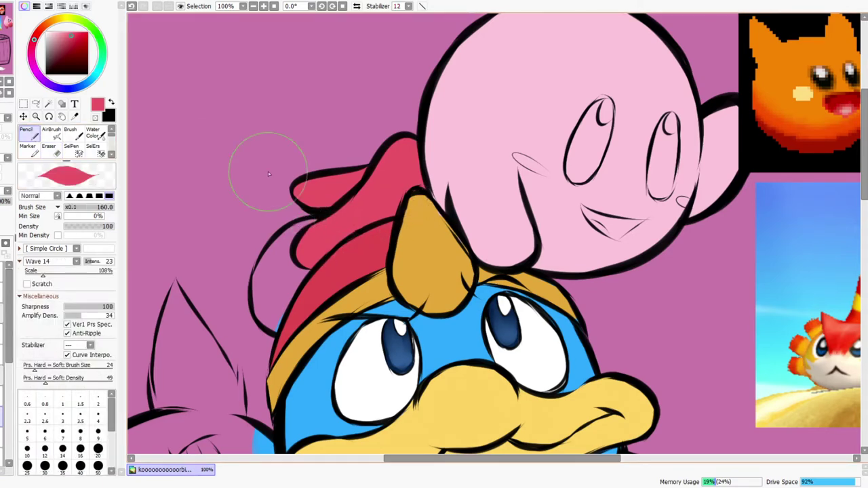
{"action": "key", "text": "ctrl+space"}
{"action": "left_click_drag", "start_coordinate": [401, 244], "coordinate": [381, 271]}
{"action": "left_click_drag", "start_coordinate": [316, 197], "coordinate": [318, 197]}
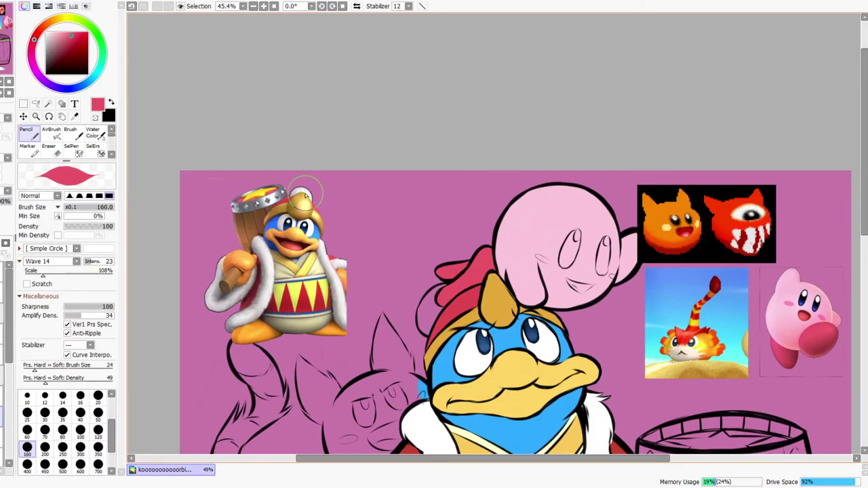
{"action": "left_click", "coordinate": [486, 344], "text": "alt"}
{"action": "left_click_drag", "start_coordinate": [503, 402], "coordinate": [526, 402]}
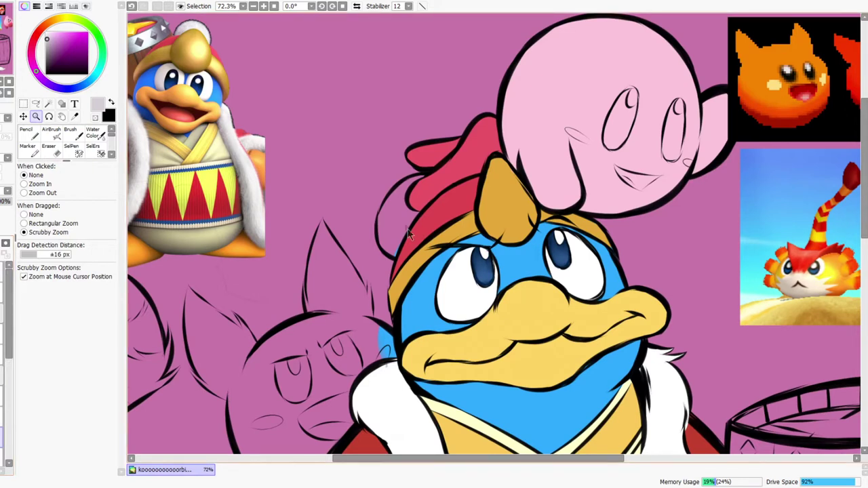
{"action": "left_click_drag", "start_coordinate": [10, 311], "coordinate": [10, 368]}
{"action": "left_click", "coordinate": [2, 373]}
{"action": "left_click_drag", "start_coordinate": [370, 242], "coordinate": [404, 193]}
{"action": "key", "text": "ctrl+space"}
{"action": "left_click_drag", "start_coordinate": [427, 233], "coordinate": [473, 233]}
{"action": "key", "text": "e"}
{"action": "mouse_move", "coordinate": [384, 310]}
{"action": "left_mouse_down"}
{"action": "mouse_move", "coordinate": [422, 232]}
{"action": "mouse_move", "coordinate": [399, 260]}
{"action": "mouse_move", "coordinate": [404, 243]}
{"action": "mouse_move", "coordinate": [447, 188]}
{"action": "left_mouse_up"}
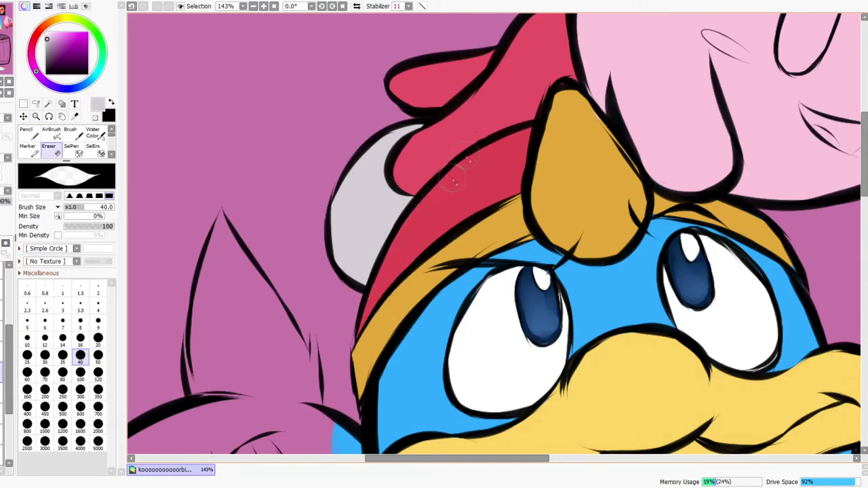
Sample orange from the reference Dedede's glove and fill the hand near the free end of the hammer handle
{"action": "key", "text": "ctrl+space"}
{"action": "left_click_drag", "start_coordinate": [493, 167], "coordinate": [420, 170]}
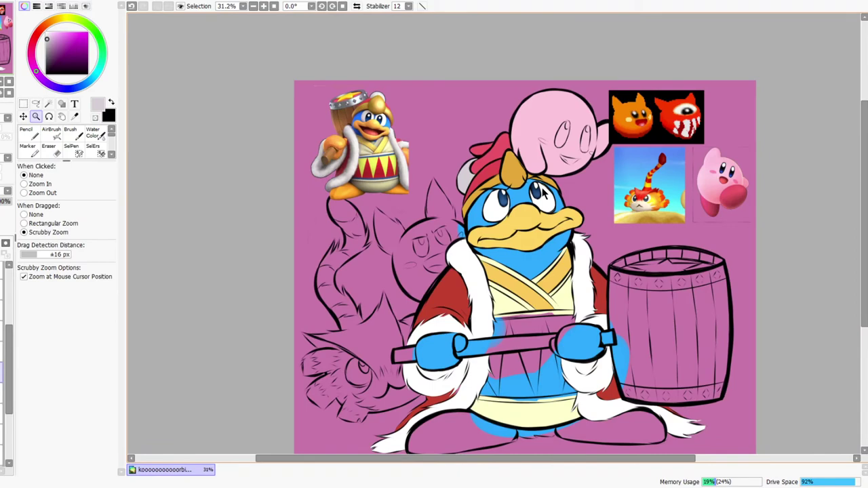
{"action": "left_click_drag", "start_coordinate": [522, 269], "coordinate": [549, 298]}
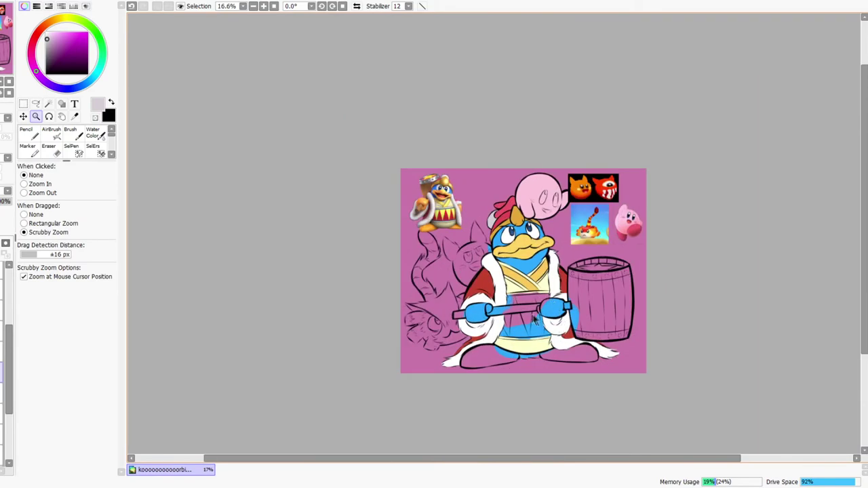
{"action": "left_click_drag", "start_coordinate": [514, 323], "coordinate": [547, 278]}
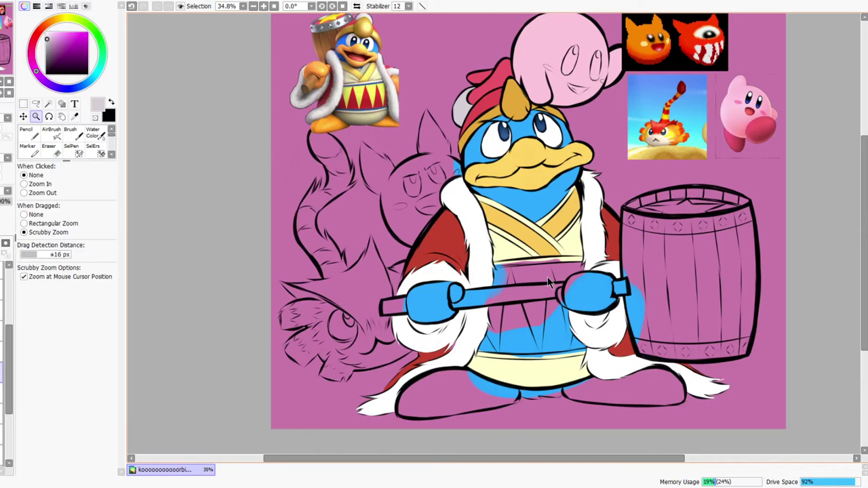
{"action": "left_click_drag", "start_coordinate": [444, 129], "coordinate": [411, 154]}
{"action": "scroll", "coordinate": [426, 108], "scroll_direction": "up", "scroll_amount": 4}
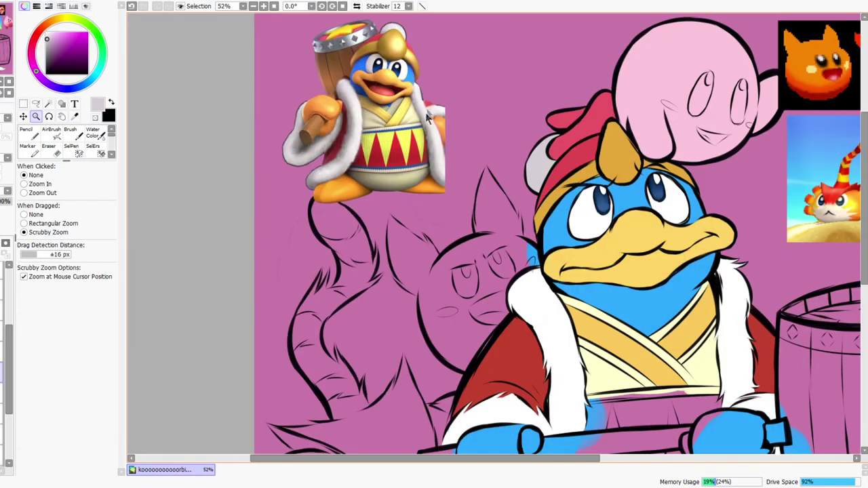
{"action": "key", "text": "n"}
{"action": "left_click", "coordinate": [323, 101], "text": "alt"}
{"action": "left_click_drag", "start_coordinate": [590, 366], "coordinate": [417, 237]}
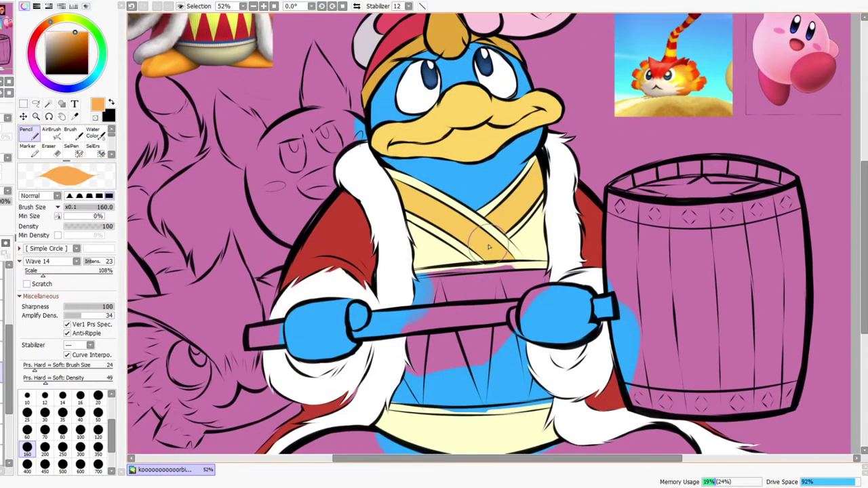
{"action": "key", "text": "ctrl+space"}
{"action": "left_click_drag", "start_coordinate": [491, 246], "coordinate": [489, 240]}
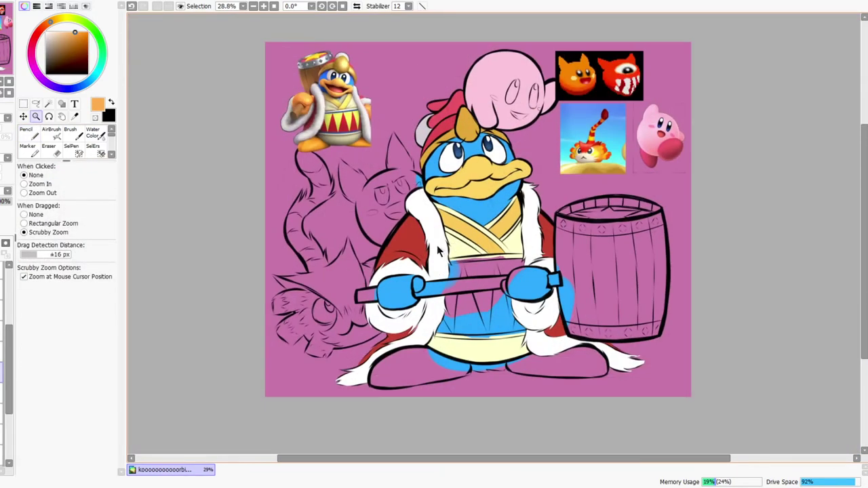
{"action": "scroll", "coordinate": [438, 230], "scroll_direction": "up", "scroll_amount": 1}
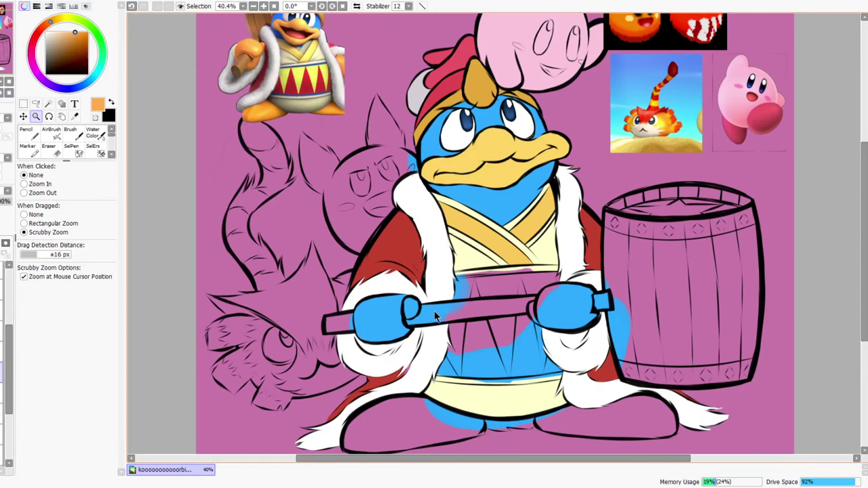
{"action": "left_click_drag", "start_coordinate": [414, 322], "coordinate": [450, 316]}
{"action": "left_click_drag", "start_coordinate": [11, 377], "coordinate": [11, 386]}
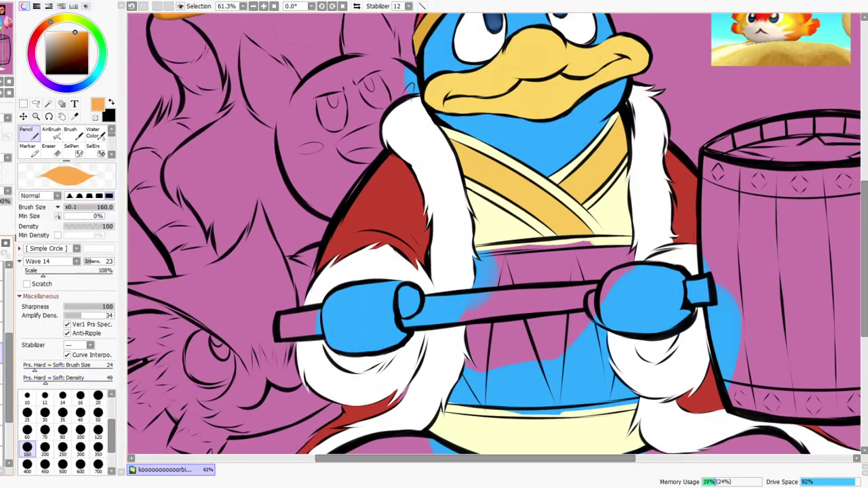
{"action": "mouse_move", "coordinate": [336, 315]}
{"action": "left_mouse_down"}
{"action": "mouse_move", "coordinate": [349, 326]}
{"action": "mouse_move", "coordinate": [388, 305]}
{"action": "mouse_move", "coordinate": [396, 332]}
{"action": "left_mouse_up"}
Fill the hand nearest the barrel with the same orange and erase the overspill below its thumb
{"action": "mouse_move", "coordinate": [651, 290]}
{"action": "left_mouse_down"}
{"action": "mouse_move", "coordinate": [588, 270]}
{"action": "mouse_move", "coordinate": [576, 256]}
{"action": "left_mouse_up"}
{"action": "left_click_drag", "start_coordinate": [563, 246], "coordinate": [580, 228]}
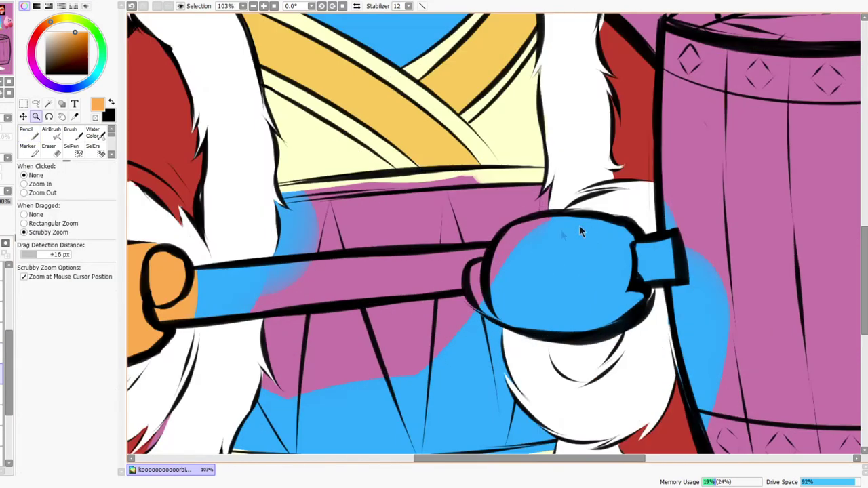
{"action": "mouse_move", "coordinate": [474, 270]}
{"action": "left_mouse_down"}
{"action": "mouse_move", "coordinate": [509, 308]}
{"action": "mouse_move", "coordinate": [536, 271]}
{"action": "mouse_move", "coordinate": [634, 257]}
{"action": "mouse_move", "coordinate": [651, 265]}
{"action": "mouse_move", "coordinate": [644, 274]}
{"action": "mouse_move", "coordinate": [661, 257]}
{"action": "mouse_move", "coordinate": [679, 270]}
{"action": "left_mouse_up"}
{"action": "key", "text": "e"}
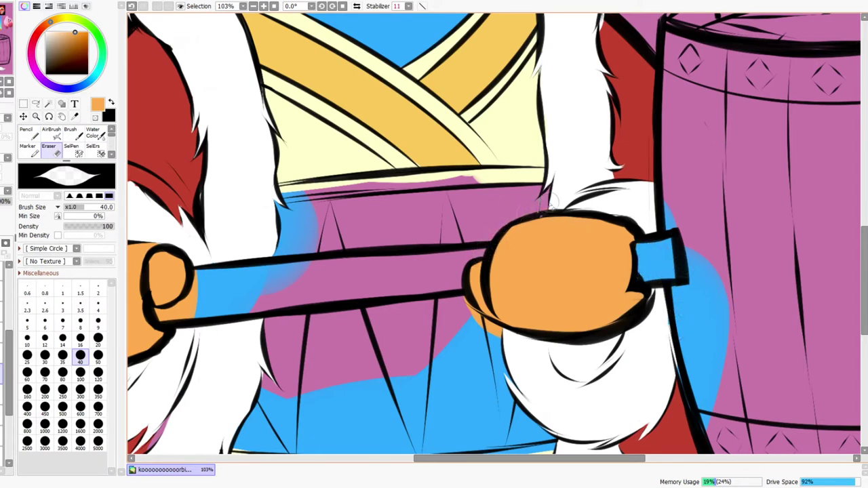
{"action": "left_click_drag", "start_coordinate": [466, 290], "coordinate": [480, 324]}
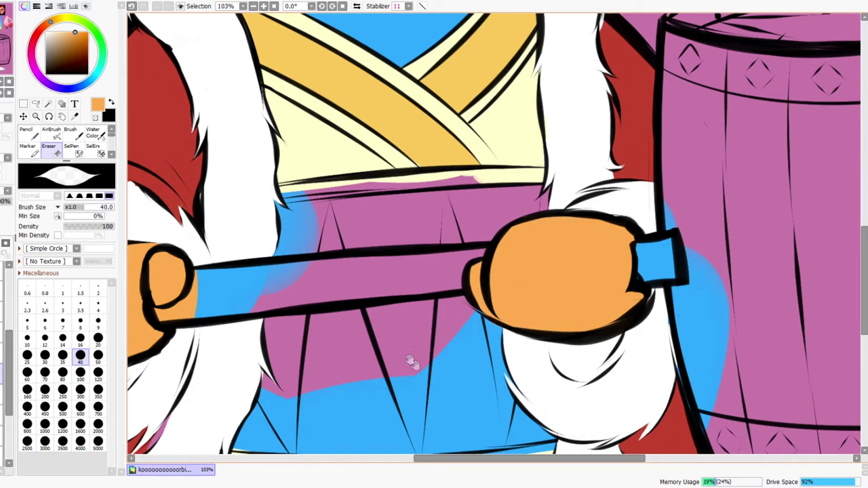
Erase the orange overspill where the handle's free end meets the other hand and touch up that edge
{"action": "left_click_drag", "start_coordinate": [410, 356], "coordinate": [591, 348]}
{"action": "mouse_move", "coordinate": [346, 307]}
{"action": "left_mouse_down"}
{"action": "mouse_move", "coordinate": [380, 278]}
{"action": "mouse_move", "coordinate": [383, 261]}
{"action": "mouse_move", "coordinate": [391, 305]}
{"action": "left_mouse_up"}
{"action": "left_click_drag", "start_coordinate": [186, 286], "coordinate": [198, 329]}
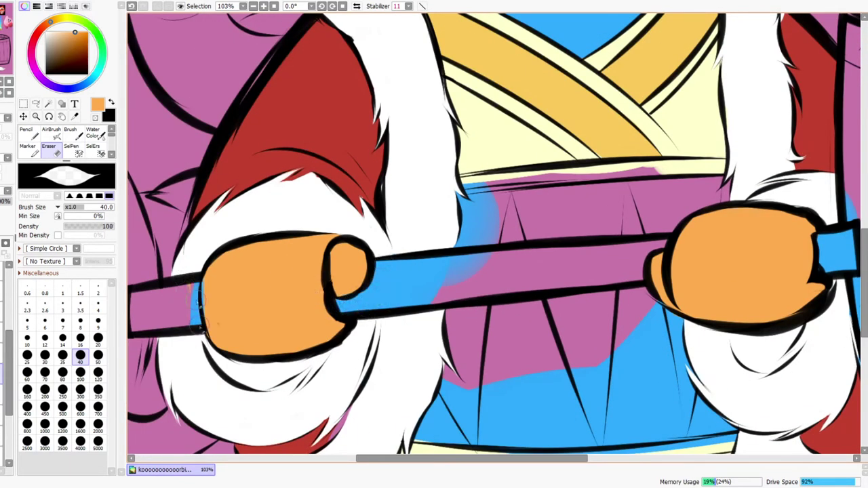
{"action": "key", "text": "n"}
{"action": "left_click_drag", "start_coordinate": [209, 289], "coordinate": [214, 293]}
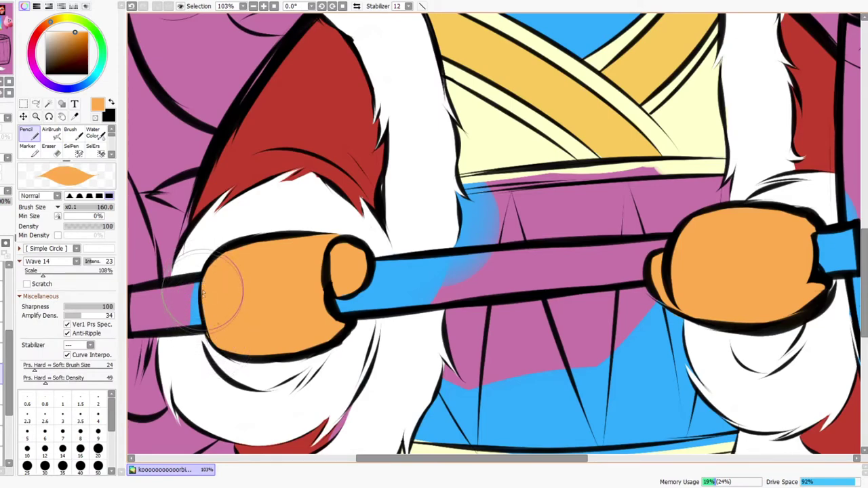
Sample brown from the reference hammer, adjust it to a more saturated tone, and fill the hammer handle with it
{"action": "key", "text": "ctrl+space"}
{"action": "left_click_drag", "start_coordinate": [281, 258], "coordinate": [388, 242]}
{"action": "left_click_drag", "start_coordinate": [411, 357], "coordinate": [497, 382]}
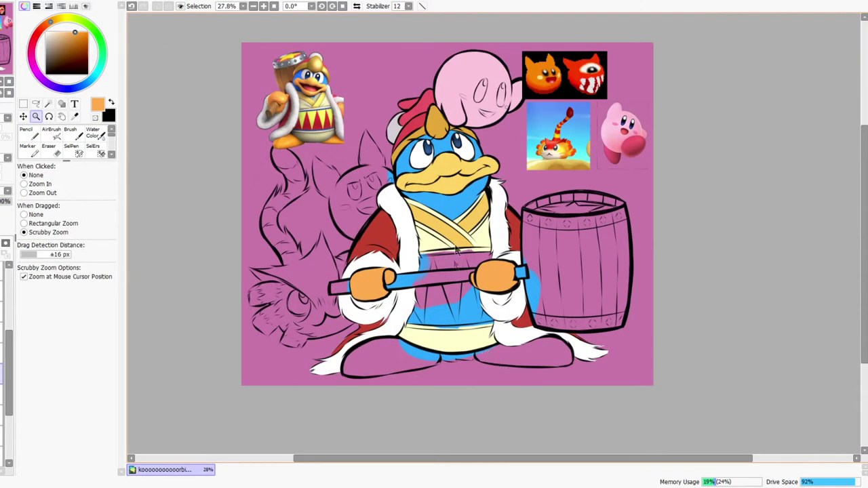
{"action": "left_click_drag", "start_coordinate": [445, 270], "coordinate": [401, 246]}
{"action": "left_click_drag", "start_coordinate": [320, 134], "coordinate": [338, 113]}
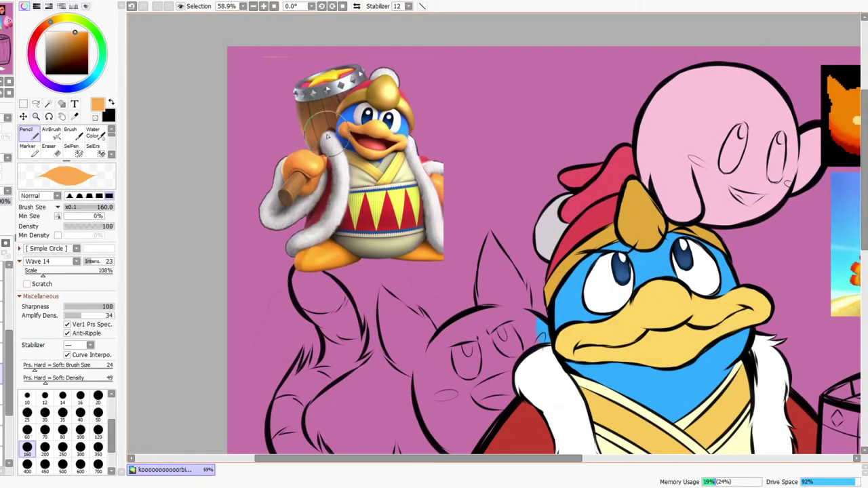
{"action": "left_click", "coordinate": [319, 123], "text": "alt"}
{"action": "left_click_drag", "start_coordinate": [637, 406], "coordinate": [511, 248]}
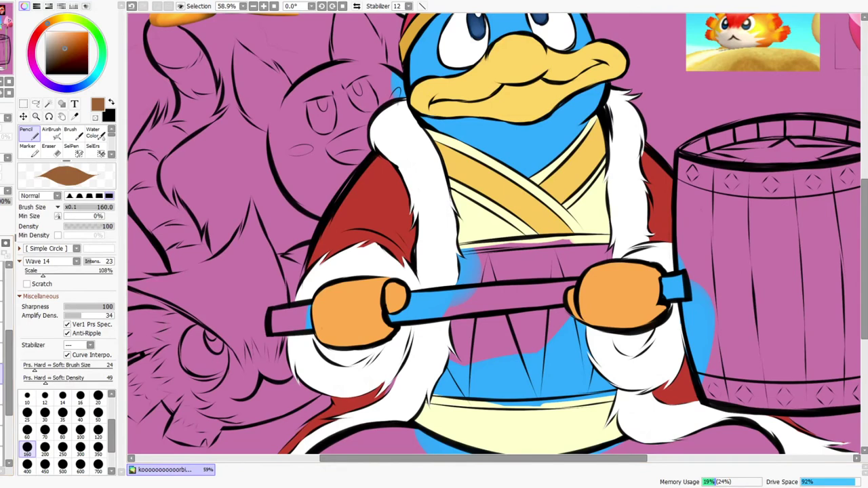
{"action": "mouse_move", "coordinate": [275, 319]}
{"action": "left_mouse_down"}
{"action": "mouse_move", "coordinate": [278, 329]}
{"action": "mouse_move", "coordinate": [285, 315]}
{"action": "mouse_move", "coordinate": [312, 309]}
{"action": "left_mouse_up"}
{"action": "key", "text": "ctrl+z"}
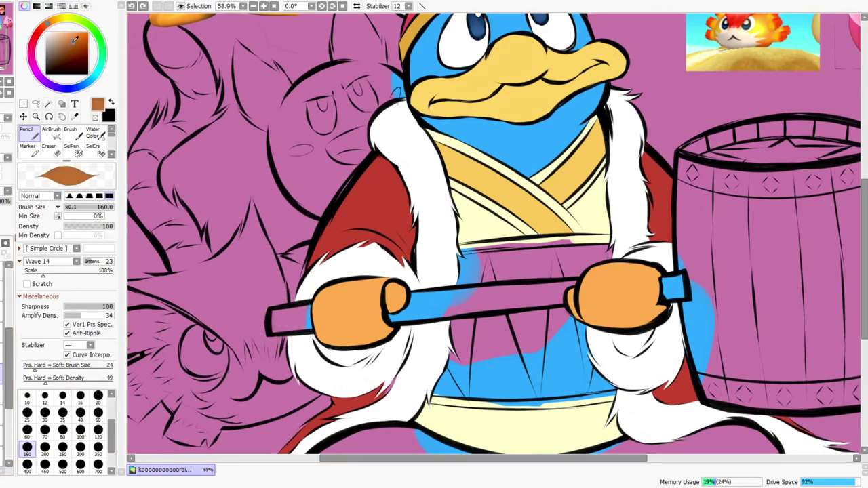
{"action": "mouse_move", "coordinate": [277, 320]}
{"action": "left_mouse_down"}
{"action": "mouse_move", "coordinate": [311, 313]}
{"action": "mouse_move", "coordinate": [281, 316]}
{"action": "left_mouse_up"}
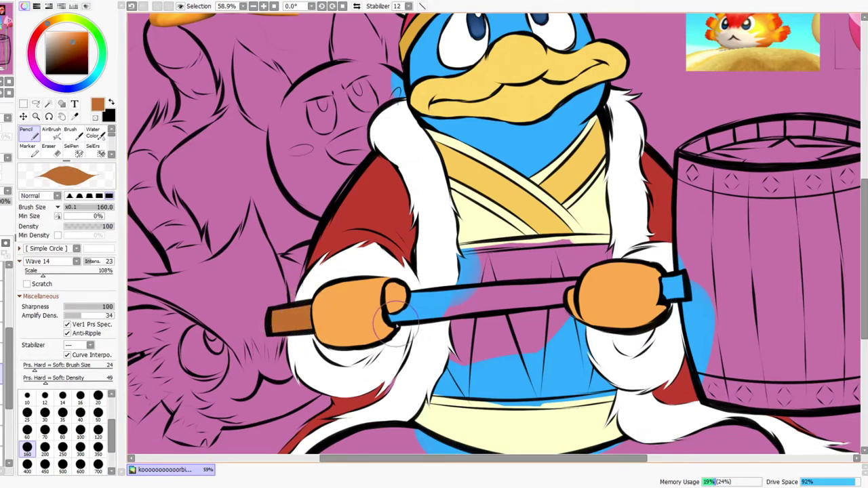
{"action": "mouse_move", "coordinate": [407, 303]}
{"action": "left_mouse_down"}
{"action": "mouse_move", "coordinate": [479, 308]}
{"action": "mouse_move", "coordinate": [469, 312]}
{"action": "mouse_move", "coordinate": [448, 300]}
{"action": "left_mouse_up"}
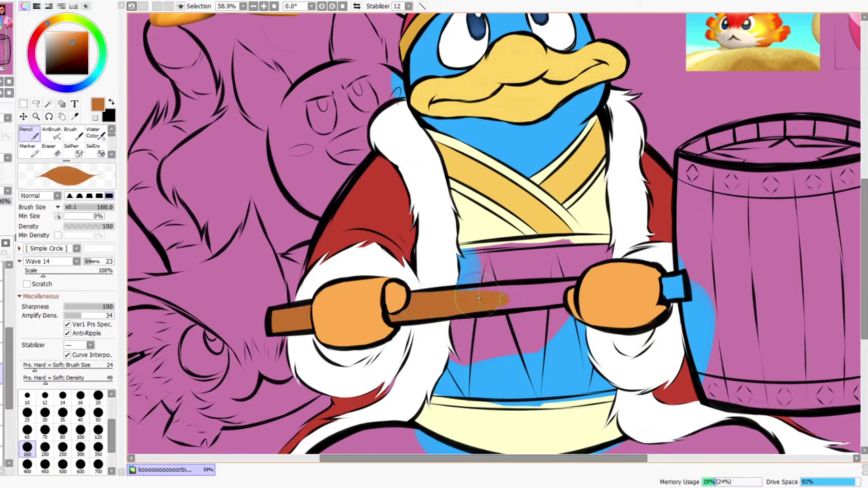
{"action": "left_click_drag", "start_coordinate": [559, 286], "coordinate": [568, 286]}
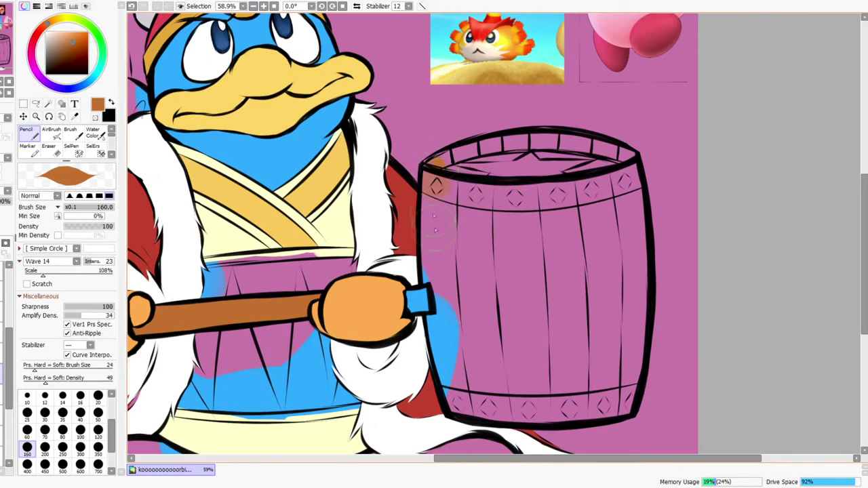
Fill the whole barrel-shaped hammer head, including its rim and bands, with the same brown
{"action": "mouse_move", "coordinate": [435, 217]}
{"action": "left_mouse_down"}
{"action": "mouse_move", "coordinate": [590, 257]}
{"action": "mouse_move", "coordinate": [637, 308]}
{"action": "mouse_move", "coordinate": [592, 297]}
{"action": "left_mouse_up"}
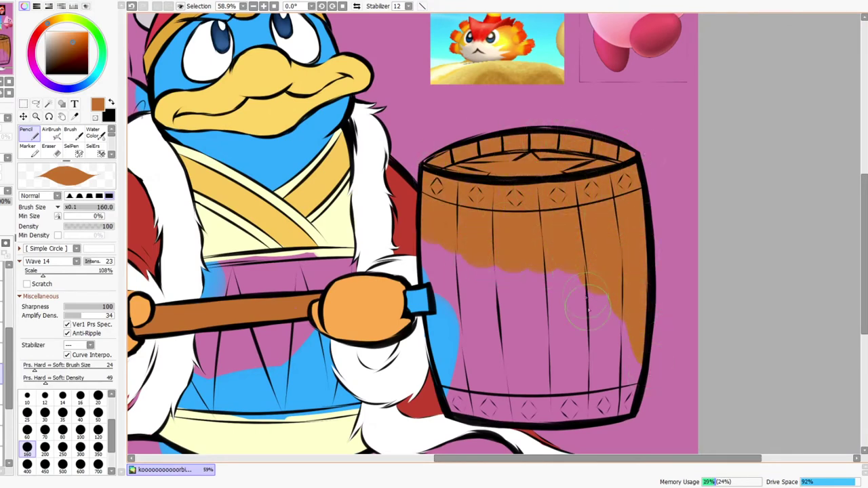
{"action": "left_click_drag", "start_coordinate": [607, 390], "coordinate": [586, 299]}
{"action": "mouse_move", "coordinate": [426, 182]}
{"action": "left_mouse_down"}
{"action": "mouse_move", "coordinate": [413, 234]}
{"action": "mouse_move", "coordinate": [421, 245]}
{"action": "mouse_move", "coordinate": [524, 307]}
{"action": "mouse_move", "coordinate": [597, 284]}
{"action": "mouse_move", "coordinate": [631, 305]}
{"action": "left_mouse_up"}
{"action": "mouse_move", "coordinate": [419, 267]}
{"action": "left_mouse_down"}
{"action": "mouse_move", "coordinate": [439, 316]}
{"action": "mouse_move", "coordinate": [478, 322]}
{"action": "mouse_move", "coordinate": [583, 302]}
{"action": "left_mouse_up"}
{"action": "mouse_move", "coordinate": [452, 260]}
{"action": "left_mouse_down"}
{"action": "mouse_move", "coordinate": [484, 282]}
{"action": "mouse_move", "coordinate": [581, 276]}
{"action": "left_mouse_up"}
{"action": "mouse_move", "coordinate": [444, 239]}
{"action": "left_mouse_down"}
{"action": "mouse_move", "coordinate": [417, 265]}
{"action": "mouse_move", "coordinate": [409, 238]}
{"action": "mouse_move", "coordinate": [421, 291]}
{"action": "left_mouse_up"}
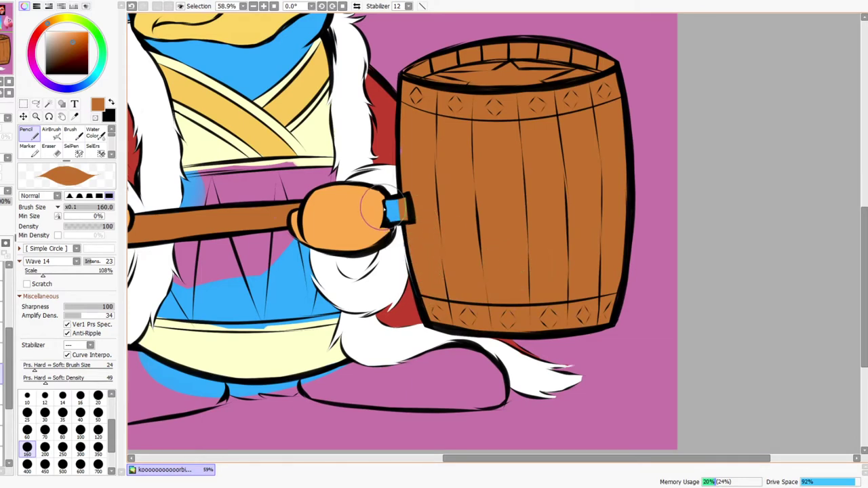
Fill the short handle piece between the hand and the barrel with brown
{"action": "mouse_move", "coordinate": [400, 206]}
{"action": "left_mouse_down"}
{"action": "mouse_move", "coordinate": [394, 218]}
{"action": "mouse_move", "coordinate": [395, 204]}
{"action": "left_mouse_up"}
{"action": "key", "text": "ctrl+space"}
{"action": "key", "text": "e"}
{"action": "key", "text": "ctrl+space"}
{"action": "mouse_move", "coordinate": [381, 234]}
{"action": "left_mouse_down"}
{"action": "mouse_move", "coordinate": [385, 211]}
{"action": "mouse_move", "coordinate": [334, 190]}
{"action": "mouse_move", "coordinate": [409, 315]}
{"action": "left_mouse_up"}
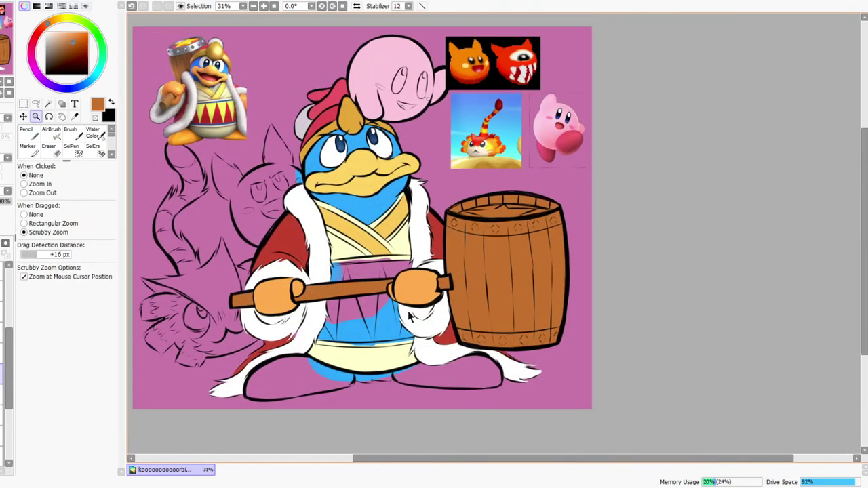
Shift the brown to a redder tone and recolour the whole hammer, handle and barrel, with a size 700 brush
{"action": "left_click_drag", "start_coordinate": [424, 221], "coordinate": [406, 247]}
{"action": "left_click_drag", "start_coordinate": [416, 211], "coordinate": [421, 220]}
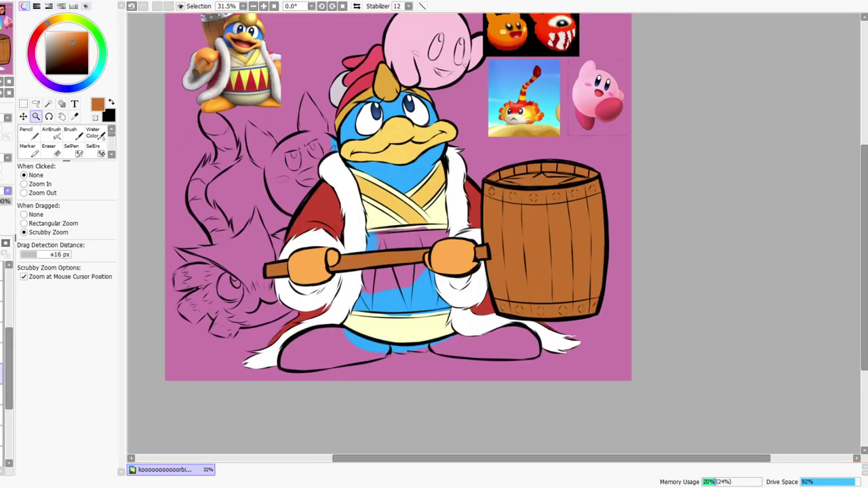
{"action": "left_click", "coordinate": [31, 134]}
{"action": "mouse_move", "coordinate": [73, 44]}
{"action": "left_mouse_down"}
{"action": "mouse_move", "coordinate": [65, 50]}
{"action": "mouse_move", "coordinate": [65, 43]}
{"action": "left_mouse_up"}
{"action": "left_click", "coordinate": [43, 30]}
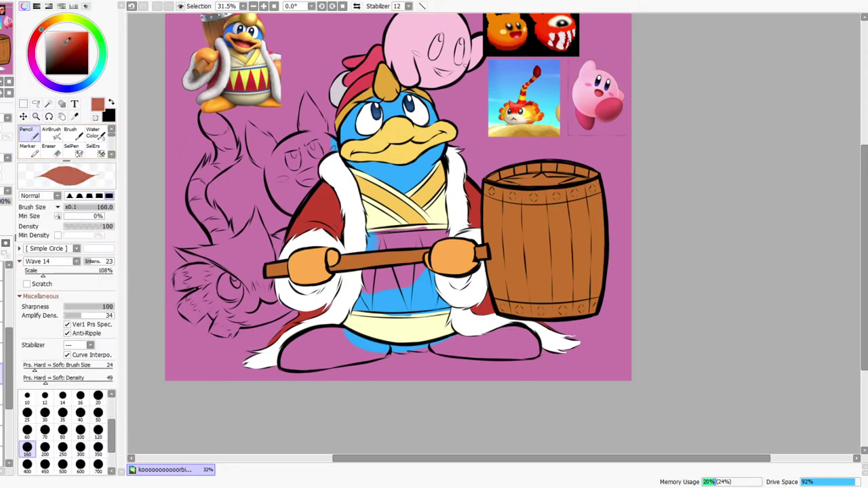
{"action": "left_click", "coordinate": [97, 464]}
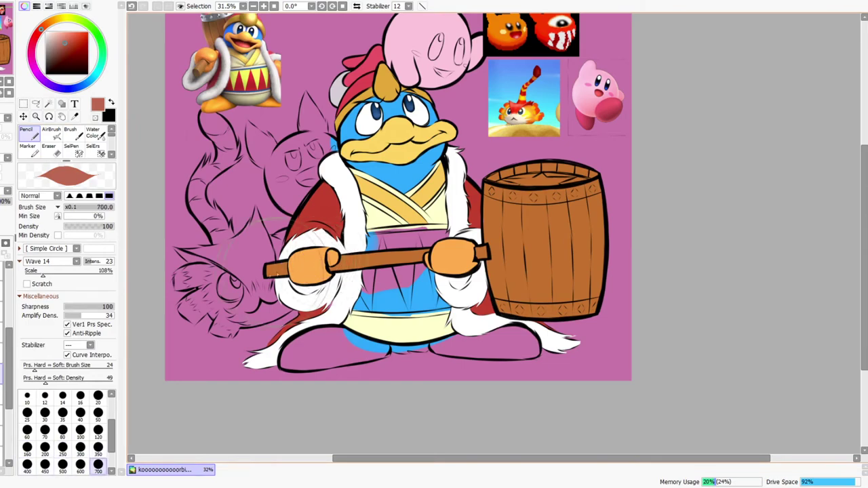
Switch to a metallic grey and paint the barrel's open top and most of its upper band with a size 250 brush
{"action": "key", "text": "ctrl+space"}
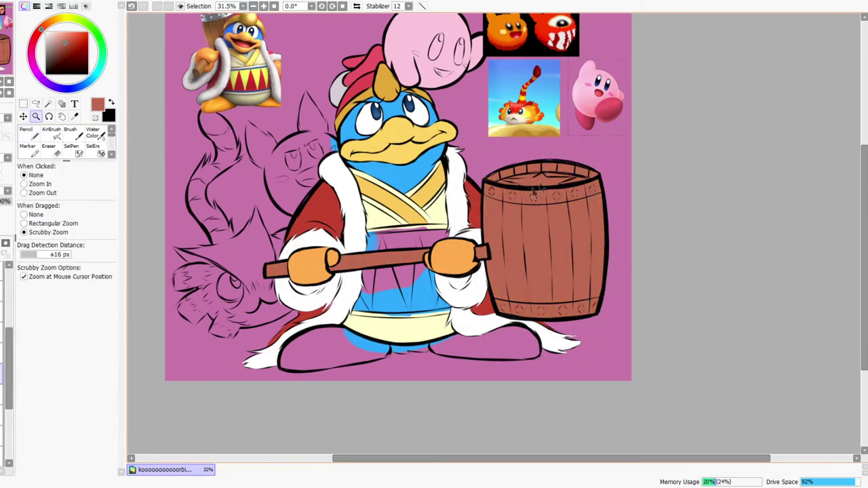
{"action": "left_click_drag", "start_coordinate": [540, 187], "coordinate": [541, 183]}
{"action": "scroll", "coordinate": [406, 103], "scroll_direction": "up", "scroll_amount": 4}
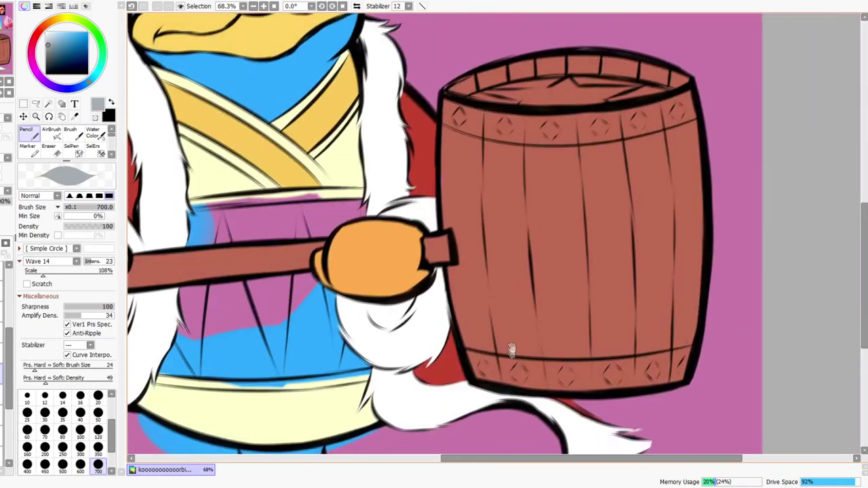
{"action": "key", "text": "ctrl+space"}
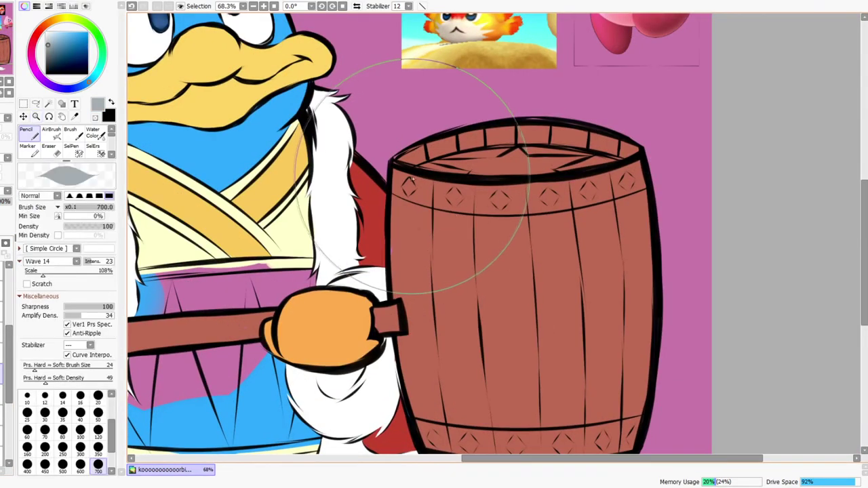
{"action": "key", "text": "bracketleft"}
{"action": "key", "text": "bracketleft"}
{"action": "key", "text": "bracketleft"}
{"action": "key", "text": "bracketleft"}
{"action": "mouse_move", "coordinate": [402, 167]}
{"action": "left_mouse_down"}
{"action": "mouse_move", "coordinate": [541, 138]}
{"action": "mouse_move", "coordinate": [598, 138]}
{"action": "left_mouse_up"}
{"action": "left_click_drag", "start_coordinate": [409, 178], "coordinate": [527, 165]}
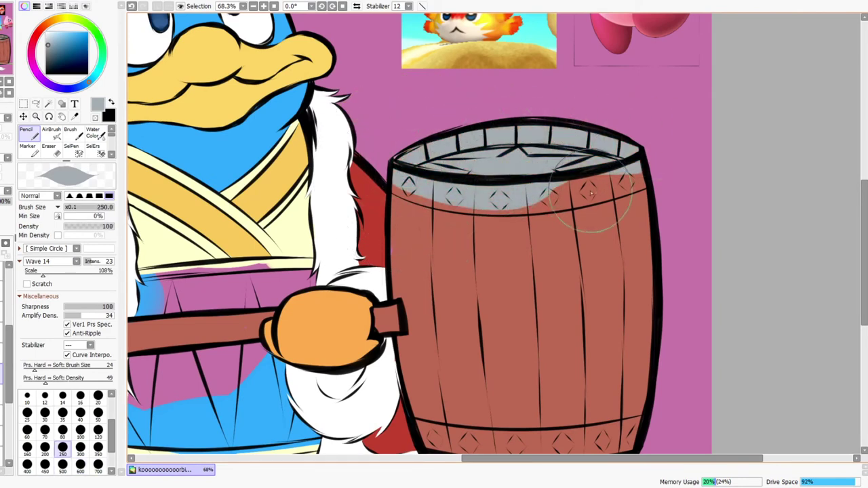
Finish the barrel's upper band in grey down to its lower outline with a size 70 brush, mirroring the view
{"action": "key", "text": "bracketleft"}
{"action": "key", "text": "bracketleft"}
{"action": "key", "text": "bracketleft"}
{"action": "key", "text": "bracketleft"}
{"action": "key", "text": "bracketleft"}
{"action": "key", "text": "bracketleft"}
{"action": "mouse_move", "coordinate": [554, 194]}
{"action": "left_mouse_down"}
{"action": "mouse_move", "coordinate": [639, 171]}
{"action": "mouse_move", "coordinate": [558, 201]}
{"action": "mouse_move", "coordinate": [601, 174]}
{"action": "left_mouse_up"}
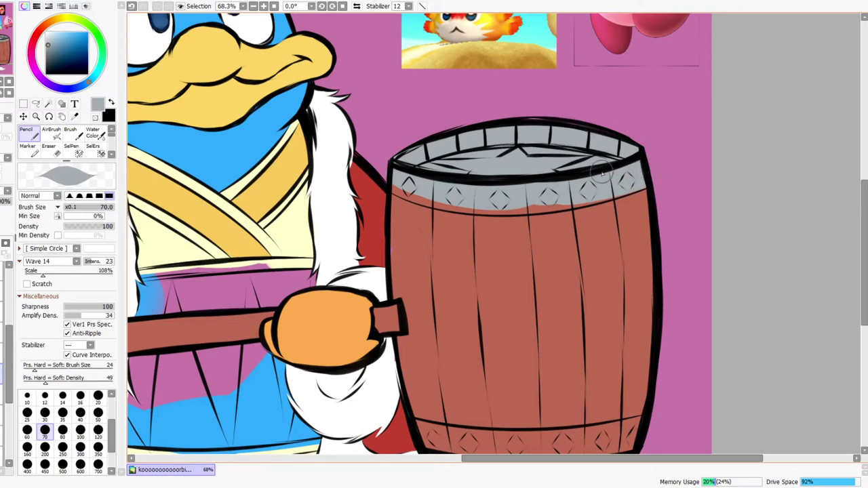
{"action": "left_click", "coordinate": [356, 6]}
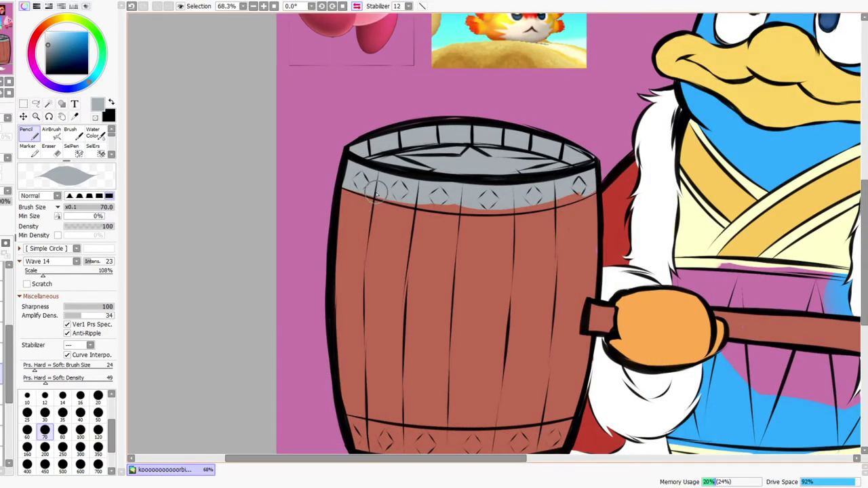
{"action": "mouse_move", "coordinate": [438, 220]}
{"action": "left_mouse_down"}
{"action": "mouse_move", "coordinate": [427, 284]}
{"action": "mouse_move", "coordinate": [386, 270]}
{"action": "mouse_move", "coordinate": [499, 278]}
{"action": "mouse_move", "coordinate": [388, 272]}
{"action": "mouse_move", "coordinate": [547, 255]}
{"action": "mouse_move", "coordinate": [452, 271]}
{"action": "mouse_move", "coordinate": [487, 280]}
{"action": "left_mouse_up"}
{"action": "left_click_drag", "start_coordinate": [441, 302], "coordinate": [483, 299]}
Erase the overspill along both sides of the barrel's upper rim and band with a size 40 eraser
{"action": "key", "text": "e"}
{"action": "left_click_drag", "start_coordinate": [283, 248], "coordinate": [327, 265]}
{"action": "key", "text": "n"}
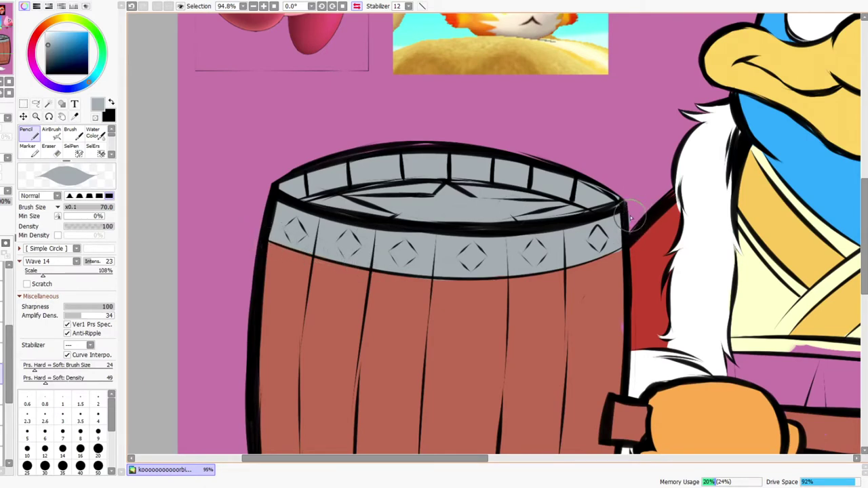
{"action": "key", "text": "e"}
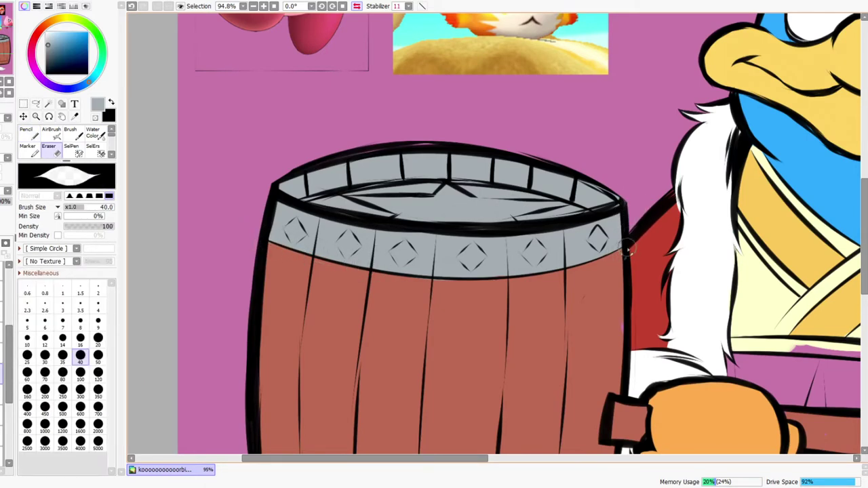
{"action": "left_click_drag", "start_coordinate": [634, 260], "coordinate": [633, 350]}
Restore the unmirrored view, paint the barrel's lower band the same grey, and clean up its edge
{"action": "left_click_drag", "start_coordinate": [600, 433], "coordinate": [557, 339]}
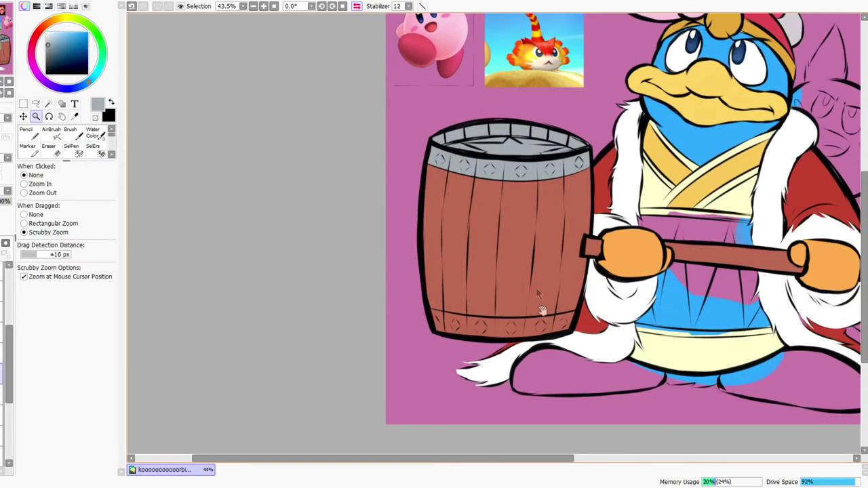
{"action": "left_click", "coordinate": [357, 7]}
{"action": "left_click_drag", "start_coordinate": [471, 324], "coordinate": [488, 257]}
{"action": "key", "text": "n"}
{"action": "mouse_move", "coordinate": [354, 312]}
{"action": "left_mouse_down"}
{"action": "mouse_move", "coordinate": [476, 338]}
{"action": "mouse_move", "coordinate": [449, 354]}
{"action": "mouse_move", "coordinate": [407, 341]}
{"action": "mouse_move", "coordinate": [537, 333]}
{"action": "mouse_move", "coordinate": [507, 324]}
{"action": "mouse_move", "coordinate": [551, 337]}
{"action": "mouse_move", "coordinate": [600, 320]}
{"action": "mouse_move", "coordinate": [574, 337]}
{"action": "mouse_move", "coordinate": [596, 329]}
{"action": "mouse_move", "coordinate": [610, 338]}
{"action": "mouse_move", "coordinate": [575, 348]}
{"action": "mouse_move", "coordinate": [484, 341]}
{"action": "mouse_move", "coordinate": [550, 337]}
{"action": "left_mouse_up"}
{"action": "key", "text": "ctrl+space"}
{"action": "left_click_drag", "start_coordinate": [568, 318], "coordinate": [574, 326]}
{"action": "scroll", "coordinate": [575, 327], "scroll_direction": "up", "scroll_amount": 4}
{"action": "key", "text": "e"}
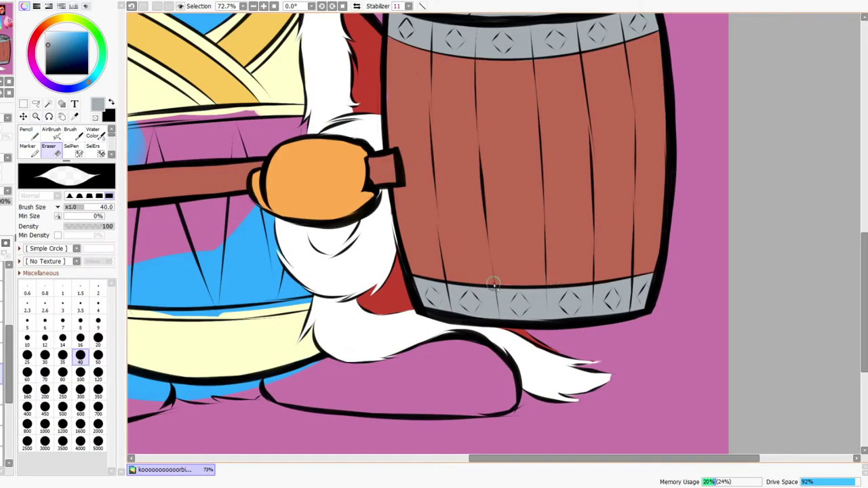
Sample red from the reference Dedede's waistband and fill the character's whole waistband with it using a size 400 brush
{"action": "key", "text": "ctrl+space"}
{"action": "scroll", "coordinate": [525, 261], "scroll_direction": "down", "scroll_amount": 2}
{"action": "scroll", "coordinate": [521, 205], "scroll_direction": "down", "scroll_amount": 1}
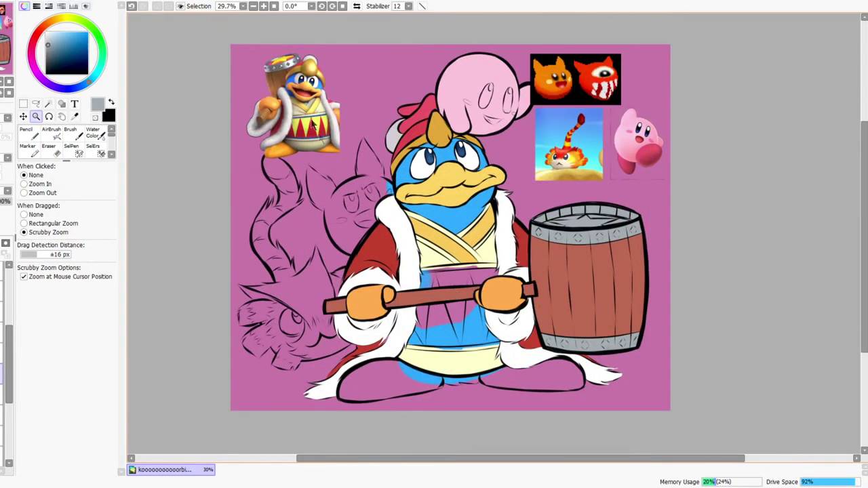
{"action": "scroll", "coordinate": [313, 125], "scroll_direction": "up", "scroll_amount": 1}
{"action": "key", "text": "n"}
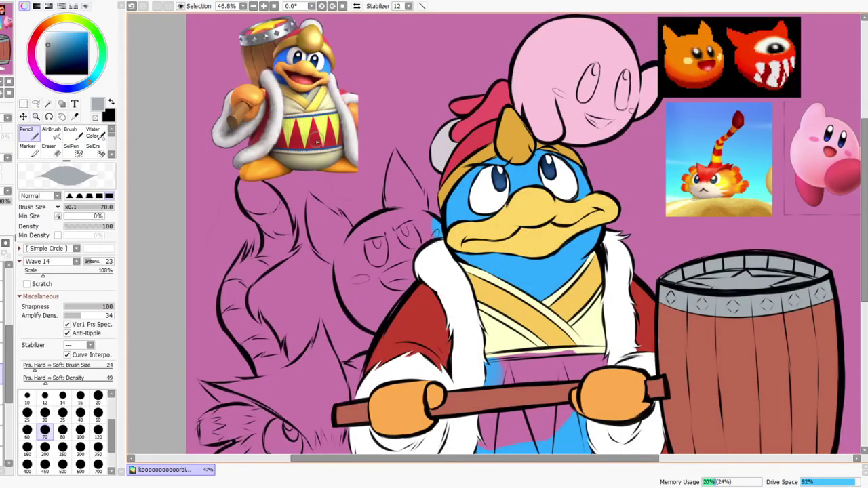
{"action": "left_click", "coordinate": [318, 132], "text": "alt"}
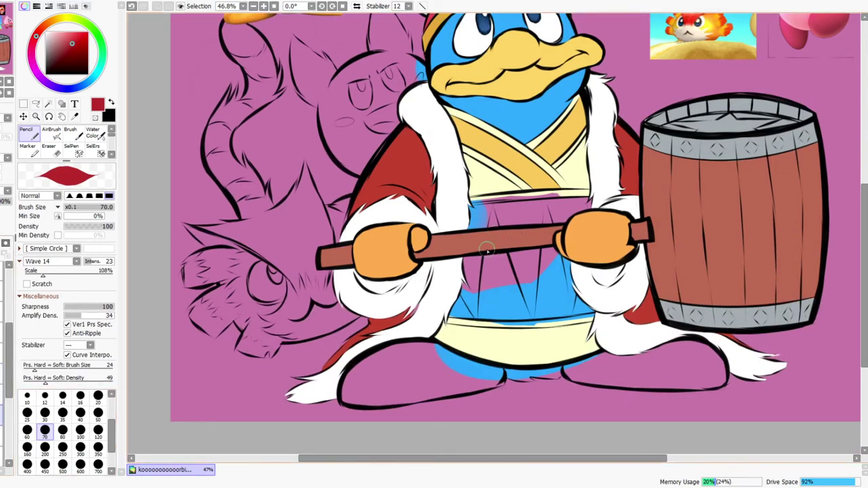
{"action": "key", "text": "bracketright"}
{"action": "key", "text": "bracketright"}
{"action": "key", "text": "bracketright"}
{"action": "key", "text": "bracketright"}
{"action": "key", "text": "bracketright"}
{"action": "key", "text": "bracketright"}
{"action": "key", "text": "bracketright"}
{"action": "key", "text": "bracketright"}
{"action": "key", "text": "bracketright"}
{"action": "mouse_move", "coordinate": [480, 224]}
{"action": "left_mouse_down"}
{"action": "mouse_move", "coordinate": [534, 226]}
{"action": "mouse_move", "coordinate": [540, 219]}
{"action": "mouse_move", "coordinate": [518, 215]}
{"action": "mouse_move", "coordinate": [541, 211]}
{"action": "mouse_move", "coordinate": [473, 237]}
{"action": "mouse_move", "coordinate": [604, 271]}
{"action": "mouse_move", "coordinate": [603, 293]}
{"action": "mouse_move", "coordinate": [503, 295]}
{"action": "left_mouse_up"}
{"action": "left_click_drag", "start_coordinate": [9, 379], "coordinate": [10, 415]}
{"action": "key", "text": "ctrl+z"}
{"action": "key", "text": "ctrl+z"}
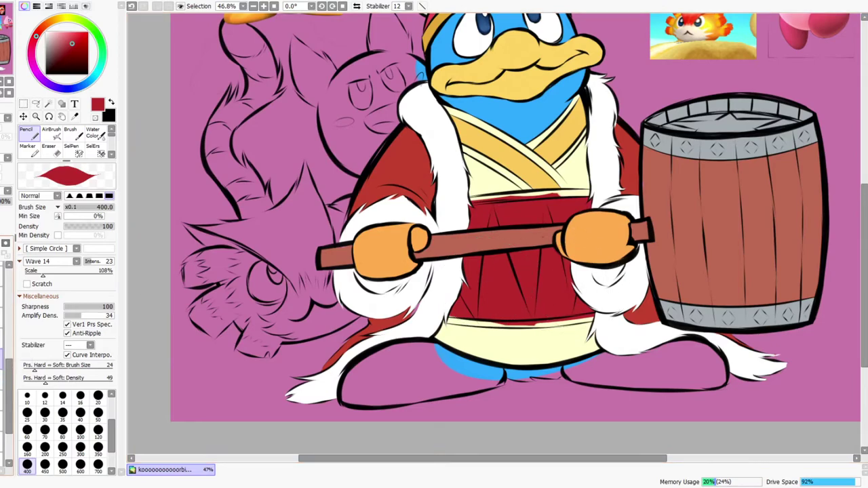
Erase the red overspill along the waistband's lower edge, above the cream robe section
{"action": "left_click_drag", "start_coordinate": [2, 346], "coordinate": [1, 333]}
{"action": "key", "text": "ctrl+space"}
{"action": "left_click_drag", "start_coordinate": [512, 196], "coordinate": [524, 170]}
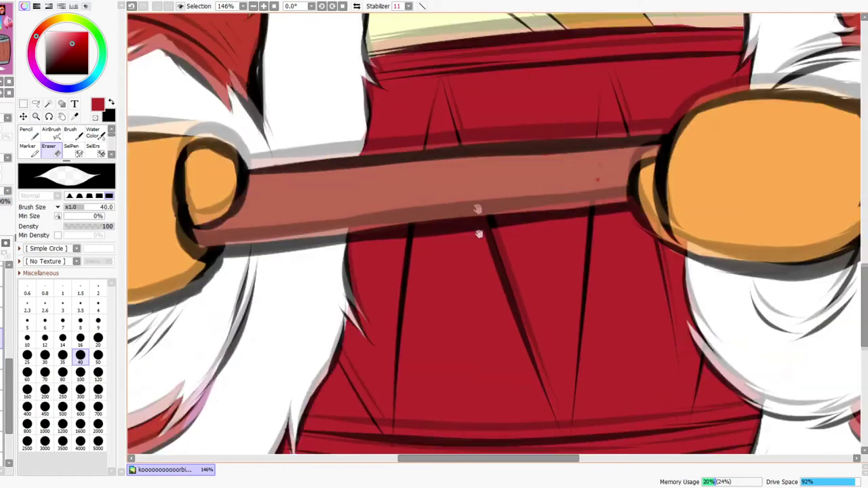
{"action": "scroll", "coordinate": [584, 162], "scroll_direction": "down", "scroll_amount": 3}
{"action": "scroll", "coordinate": [575, 186], "scroll_direction": "down", "scroll_amount": 3}
{"action": "mouse_move", "coordinate": [305, 280]}
{"action": "left_mouse_down"}
{"action": "mouse_move", "coordinate": [469, 292]}
{"action": "mouse_move", "coordinate": [255, 291]}
{"action": "mouse_move", "coordinate": [444, 325]}
{"action": "mouse_move", "coordinate": [341, 293]}
{"action": "mouse_move", "coordinate": [519, 303]}
{"action": "mouse_move", "coordinate": [442, 306]}
{"action": "mouse_move", "coordinate": [664, 312]}
{"action": "mouse_move", "coordinate": [493, 332]}
{"action": "mouse_move", "coordinate": [705, 284]}
{"action": "mouse_move", "coordinate": [804, 276]}
{"action": "mouse_move", "coordinate": [711, 330]}
{"action": "mouse_move", "coordinate": [548, 349]}
{"action": "left_mouse_up"}
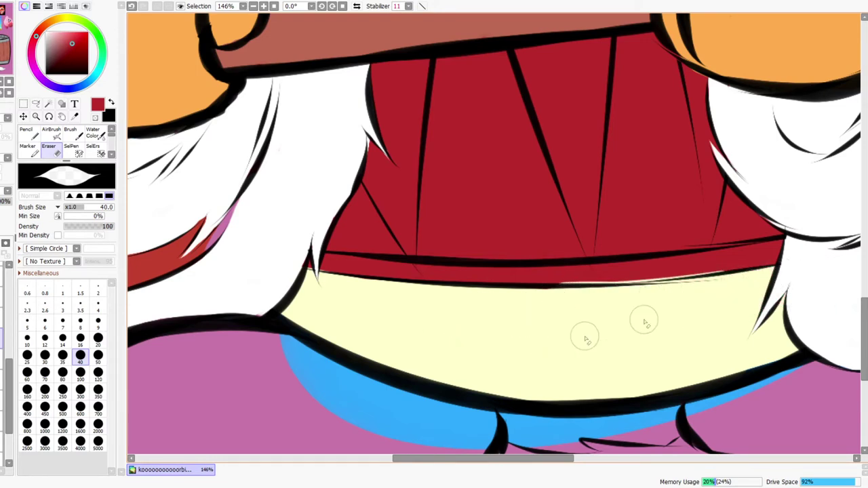
Fill the gap along the waistband's lower edge with red at brush size 70 and erase the excess on the cream area
{"action": "key", "text": "n"}
{"action": "mouse_move", "coordinate": [543, 282]}
{"action": "left_mouse_down"}
{"action": "mouse_move", "coordinate": [637, 280]}
{"action": "mouse_move", "coordinate": [615, 282]}
{"action": "mouse_move", "coordinate": [622, 268]}
{"action": "mouse_move", "coordinate": [660, 277]}
{"action": "mouse_move", "coordinate": [638, 286]}
{"action": "mouse_move", "coordinate": [625, 282]}
{"action": "mouse_move", "coordinate": [704, 273]}
{"action": "mouse_move", "coordinate": [631, 277]}
{"action": "left_mouse_up"}
{"action": "key", "text": "bracketleft"}
{"action": "key", "text": "bracketleft"}
{"action": "key", "text": "bracketleft"}
{"action": "key", "text": "bracketleft"}
{"action": "key", "text": "bracketleft"}
{"action": "key", "text": "bracketleft"}
{"action": "key", "text": "bracketleft"}
{"action": "key", "text": "bracketleft"}
{"action": "key", "text": "bracketleft"}
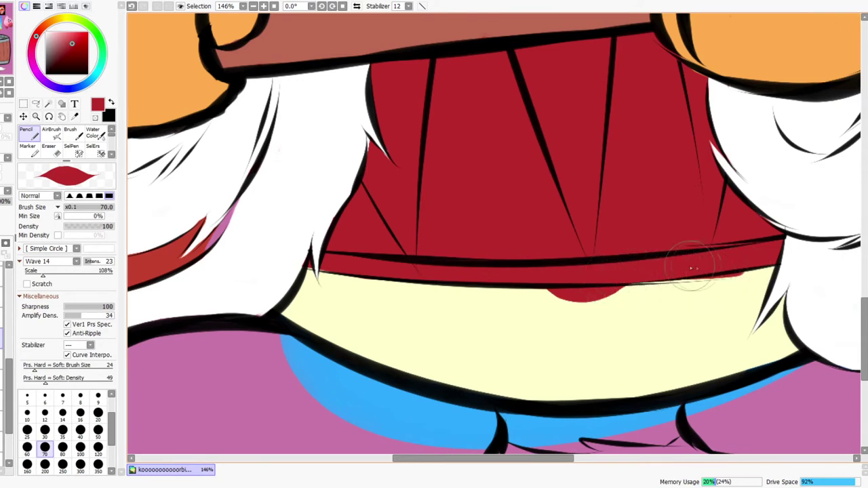
{"action": "key", "text": "e"}
{"action": "mouse_move", "coordinate": [573, 293]}
{"action": "left_mouse_down"}
{"action": "mouse_move", "coordinate": [532, 294]}
{"action": "mouse_move", "coordinate": [645, 297]}
{"action": "mouse_move", "coordinate": [742, 278]}
{"action": "mouse_move", "coordinate": [764, 223]}
{"action": "mouse_move", "coordinate": [699, 177]}
{"action": "mouse_move", "coordinate": [700, 139]}
{"action": "left_mouse_up"}
{"action": "key", "text": "n"}
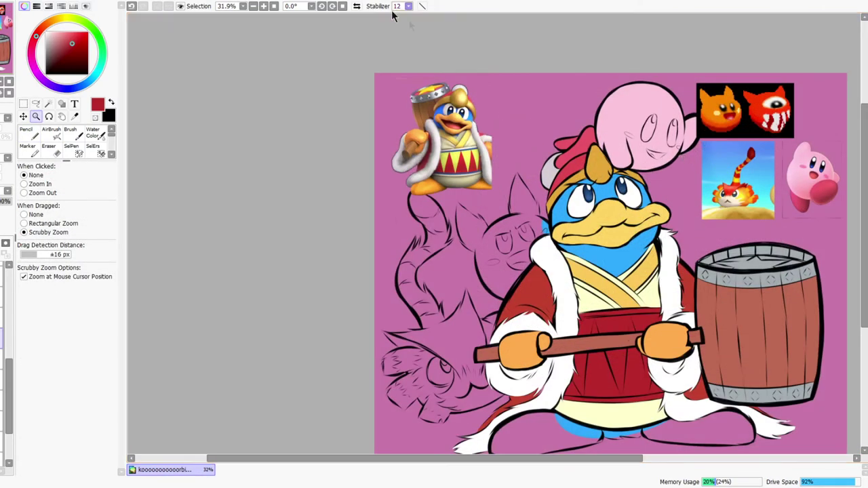
{"action": "left_click", "coordinate": [357, 7]}
{"action": "left_click", "coordinate": [357, 7]}
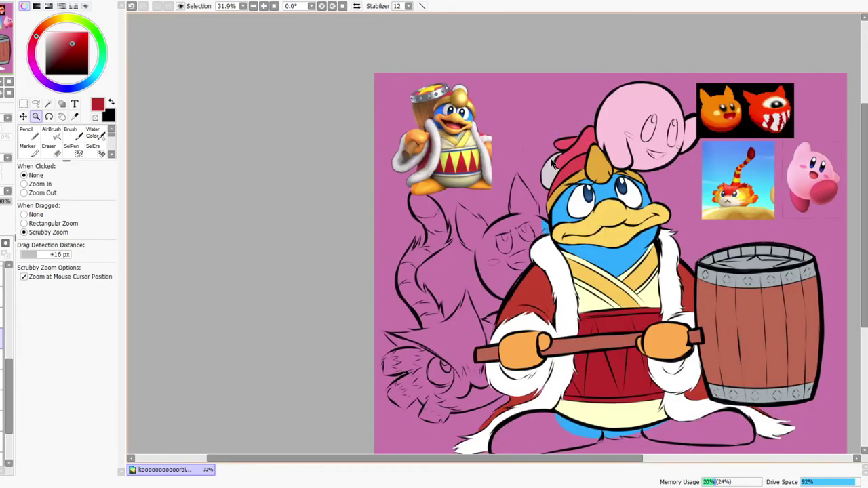
{"action": "scroll", "coordinate": [649, 212], "scroll_direction": "up", "scroll_amount": 3}
{"action": "scroll", "coordinate": [650, 211], "scroll_direction": "up", "scroll_amount": 1}
{"action": "scroll", "coordinate": [650, 272], "scroll_direction": "down", "scroll_amount": 4}
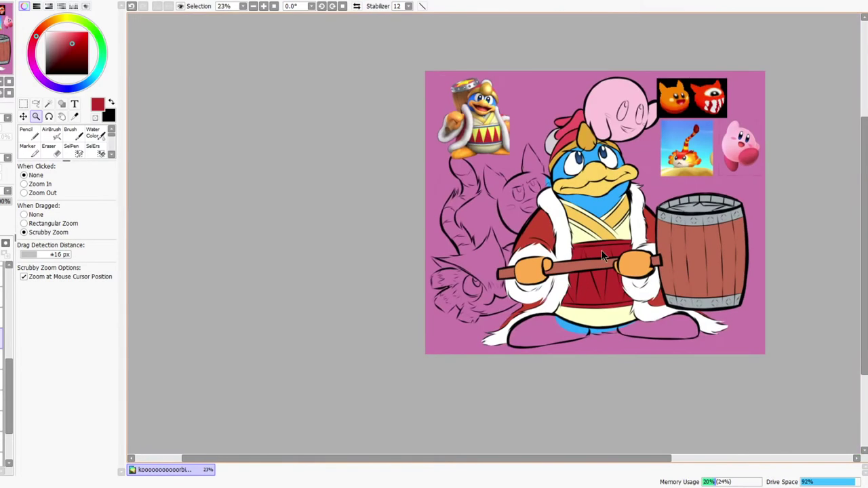
{"action": "mouse_move", "coordinate": [594, 257]}
{"action": "left_mouse_down"}
{"action": "mouse_move", "coordinate": [480, 234]}
{"action": "mouse_move", "coordinate": [485, 266]}
{"action": "left_mouse_up"}
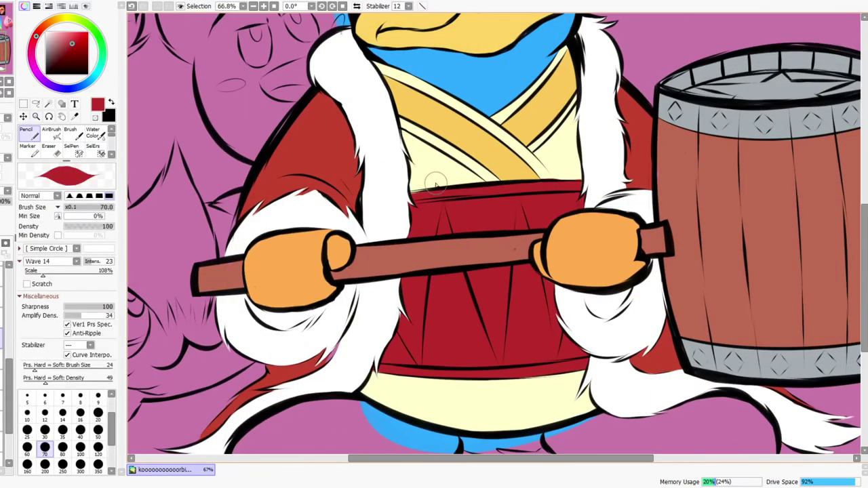
Sample yellow from the reference's waistband, shift it to a warmer golden tone, and paint the leftmost waistband panel below the handle
{"action": "left_click_drag", "start_coordinate": [306, 211], "coordinate": [302, 261]}
{"action": "left_click_drag", "start_coordinate": [337, 181], "coordinate": [284, 108]}
{"action": "left_click_drag", "start_coordinate": [282, 147], "coordinate": [327, 263]}
{"action": "scroll", "coordinate": [293, 127], "scroll_direction": "up", "scroll_amount": 2}
{"action": "key", "text": "n"}
{"action": "left_click", "coordinate": [290, 142], "text": "alt"}
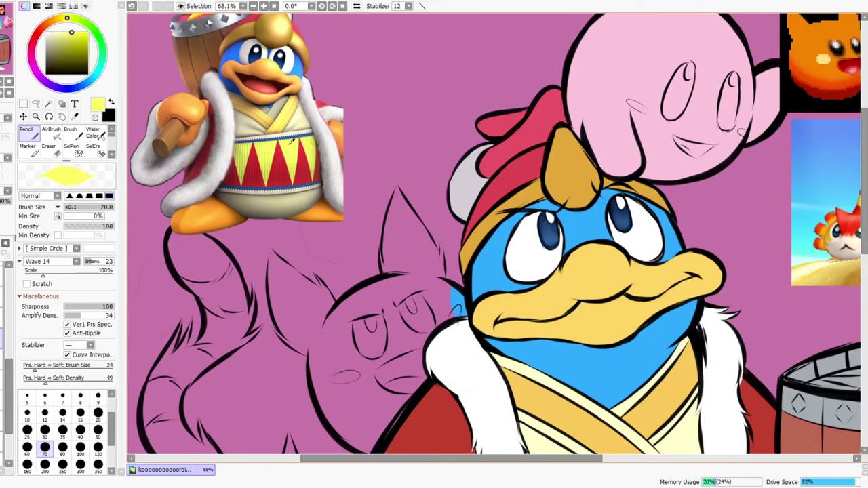
{"action": "left_click_drag", "start_coordinate": [71, 32], "coordinate": [76, 34]}
{"action": "left_click_drag", "start_coordinate": [475, 441], "coordinate": [305, 196]}
{"action": "left_click_drag", "start_coordinate": [334, 249], "coordinate": [396, 248]}
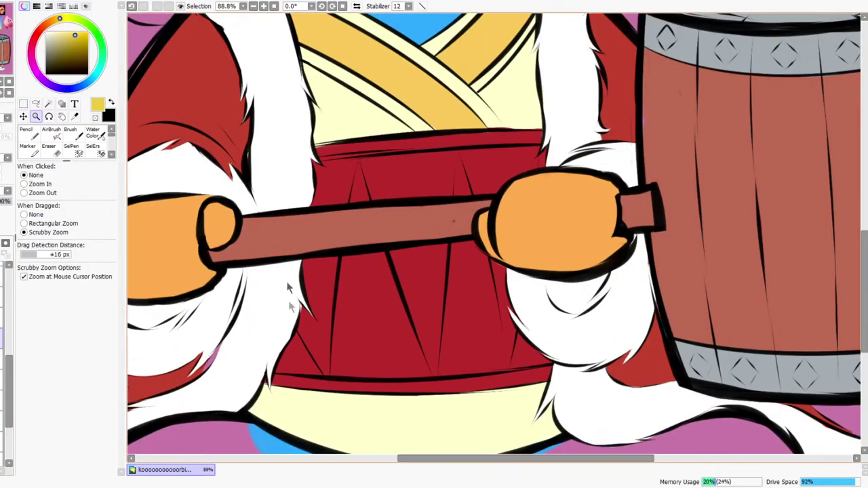
{"action": "key", "text": "n"}
{"action": "left_click_drag", "start_coordinate": [300, 325], "coordinate": [312, 347]}
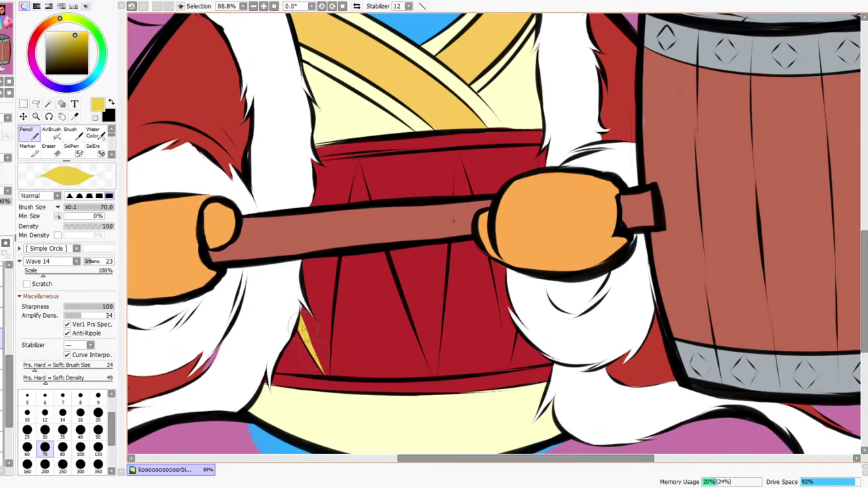
{"action": "mouse_move", "coordinate": [320, 356]}
{"action": "left_mouse_down"}
{"action": "mouse_move", "coordinate": [300, 282]}
{"action": "mouse_move", "coordinate": [307, 316]}
{"action": "mouse_move", "coordinate": [335, 251]}
{"action": "left_mouse_up"}
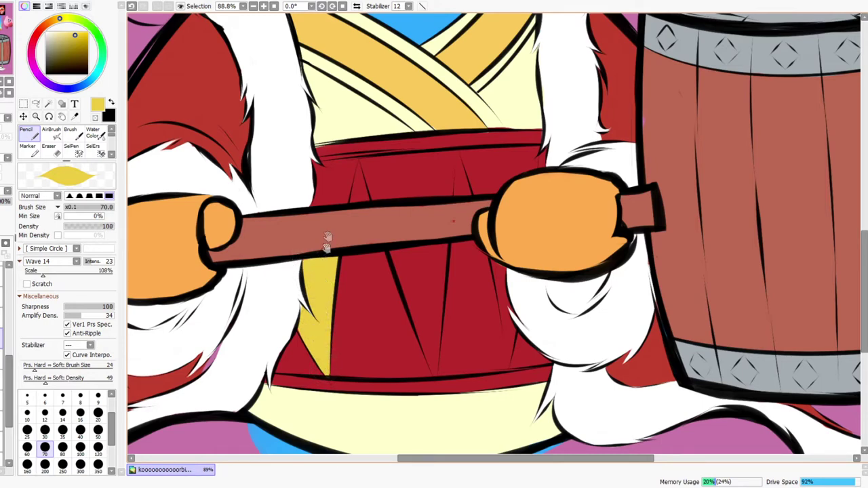
Paint the left and centre waistband panels above the hammer handle golden yellow, leaving the triangle between them red
{"action": "scroll", "coordinate": [326, 236], "scroll_direction": "up", "scroll_amount": 3}
{"action": "mouse_move", "coordinate": [302, 261]}
{"action": "left_mouse_down"}
{"action": "mouse_move", "coordinate": [343, 256]}
{"action": "mouse_move", "coordinate": [312, 260]}
{"action": "mouse_move", "coordinate": [343, 275]}
{"action": "mouse_move", "coordinate": [315, 319]}
{"action": "mouse_move", "coordinate": [324, 329]}
{"action": "left_mouse_up"}
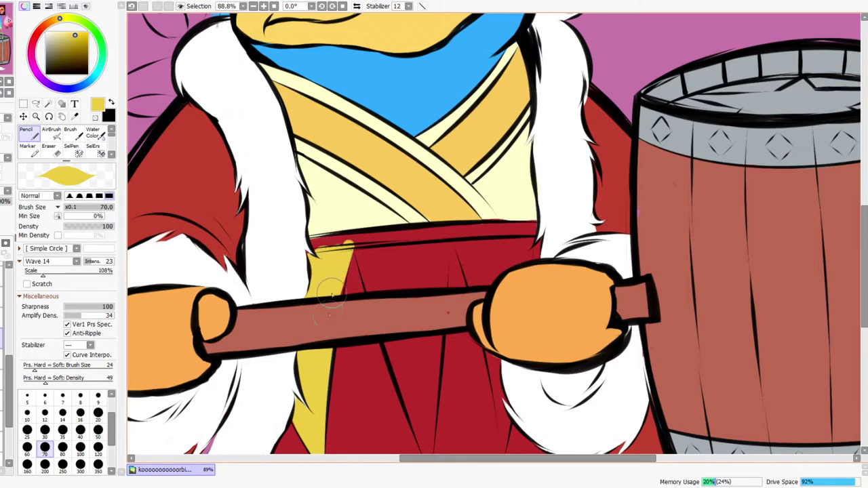
{"action": "mouse_move", "coordinate": [364, 266]}
{"action": "left_mouse_down"}
{"action": "mouse_move", "coordinate": [356, 251]}
{"action": "mouse_move", "coordinate": [427, 251]}
{"action": "mouse_move", "coordinate": [401, 310]}
{"action": "mouse_move", "coordinate": [438, 269]}
{"action": "left_mouse_up"}
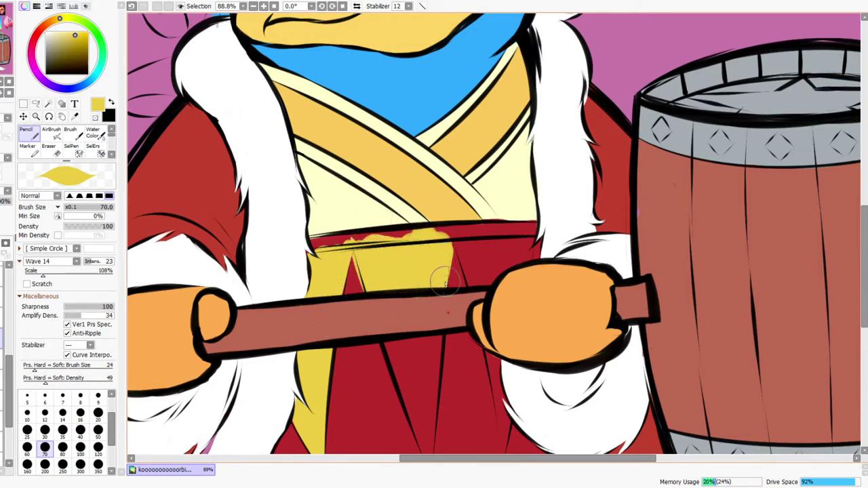
Continue the centre yellow panel below the handle, tapering it to a point at the waistband's lower line
{"action": "scroll", "coordinate": [418, 402], "scroll_direction": "down", "scroll_amount": 3}
{"action": "mouse_move", "coordinate": [375, 229]}
{"action": "left_mouse_down"}
{"action": "mouse_move", "coordinate": [411, 315]}
{"action": "mouse_move", "coordinate": [424, 261]}
{"action": "mouse_move", "coordinate": [421, 295]}
{"action": "mouse_move", "coordinate": [426, 273]}
{"action": "left_mouse_up"}
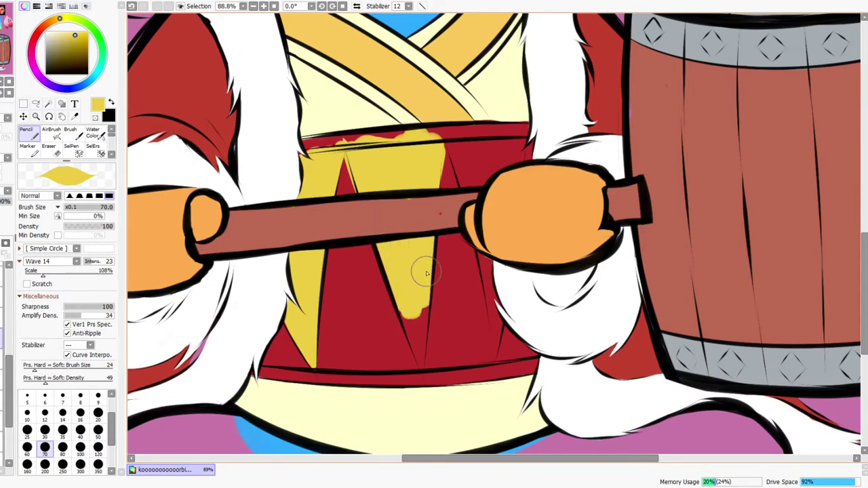
{"action": "mouse_move", "coordinate": [398, 301]}
{"action": "left_mouse_down"}
{"action": "mouse_move", "coordinate": [410, 343]}
{"action": "mouse_move", "coordinate": [408, 322]}
{"action": "left_mouse_up"}
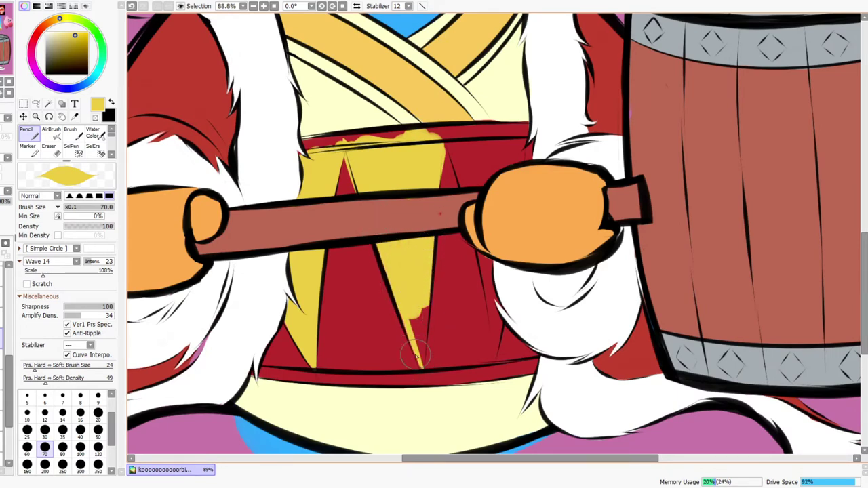
{"action": "left_click_drag", "start_coordinate": [421, 371], "coordinate": [428, 292]}
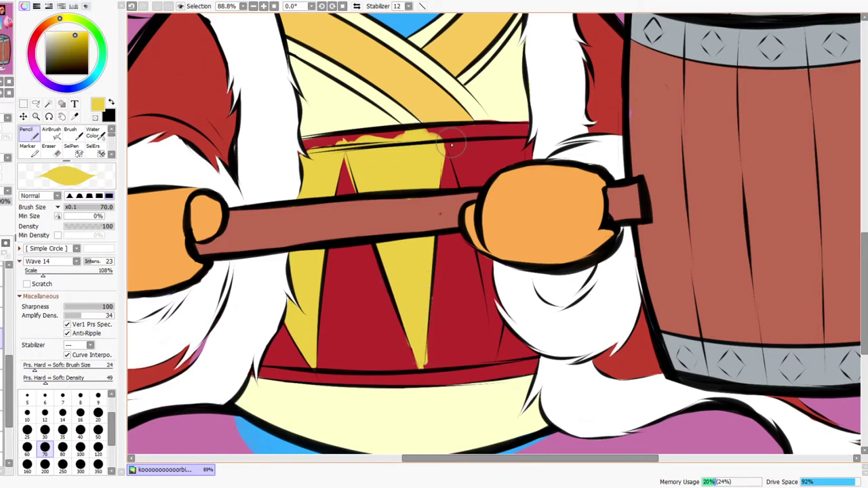
Paint the right waistband panel above the handle golden yellow out to the fur trim, redoing the last stroke
{"action": "mouse_move", "coordinate": [444, 152]}
{"action": "left_mouse_down"}
{"action": "mouse_move", "coordinate": [465, 169]}
{"action": "mouse_move", "coordinate": [461, 160]}
{"action": "mouse_move", "coordinate": [475, 152]}
{"action": "mouse_move", "coordinate": [492, 161]}
{"action": "mouse_move", "coordinate": [516, 128]}
{"action": "left_mouse_up"}
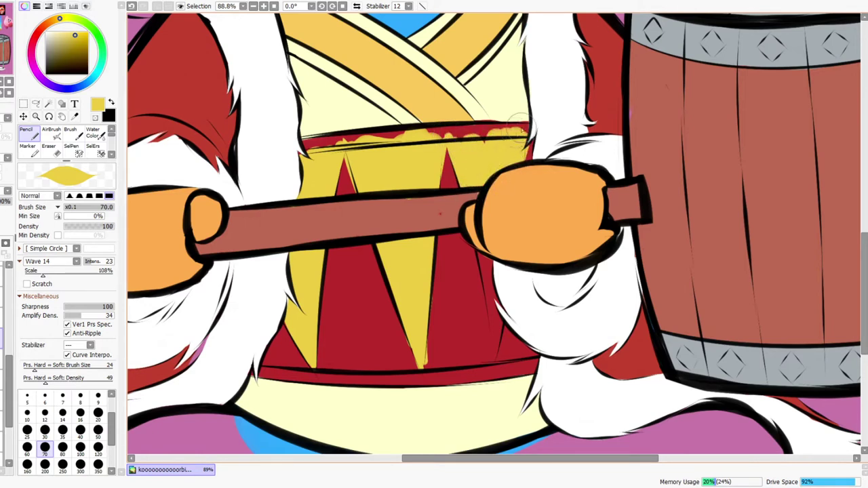
{"action": "key", "text": "ctrl+z"}
{"action": "mouse_move", "coordinate": [458, 135]}
{"action": "left_mouse_down"}
{"action": "mouse_move", "coordinate": [473, 184]}
{"action": "mouse_move", "coordinate": [483, 145]}
{"action": "mouse_move", "coordinate": [505, 125]}
{"action": "mouse_move", "coordinate": [534, 139]}
{"action": "left_mouse_up"}
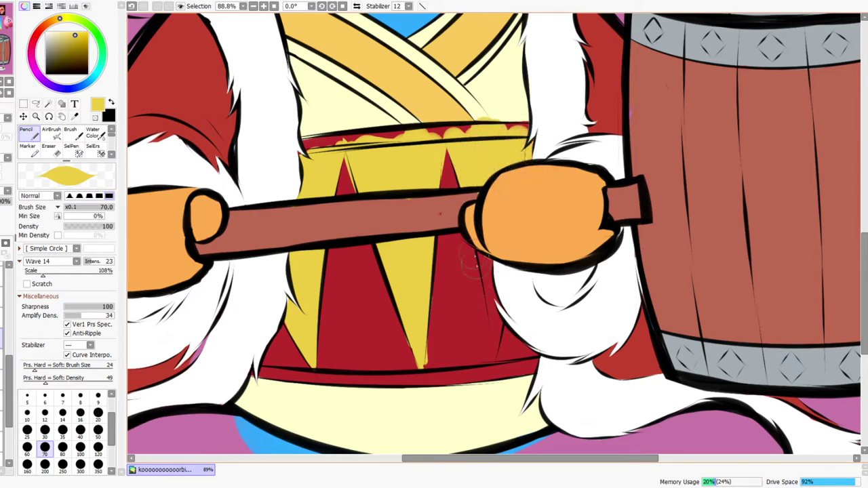
Paint the rightmost waistband panel below the handle golden yellow, tapering it to a point, and erase the excess along its edges
{"action": "mouse_move", "coordinate": [485, 243]}
{"action": "left_mouse_down"}
{"action": "mouse_move", "coordinate": [496, 329]}
{"action": "mouse_move", "coordinate": [482, 234]}
{"action": "left_mouse_up"}
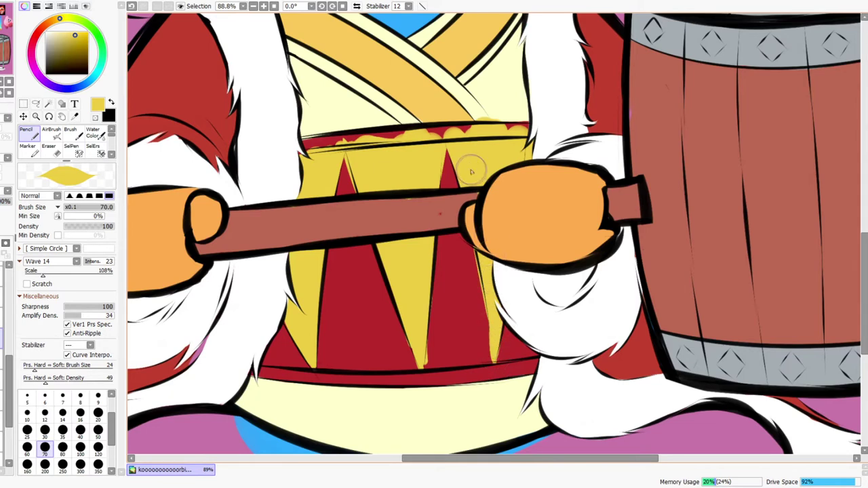
{"action": "key", "text": "e"}
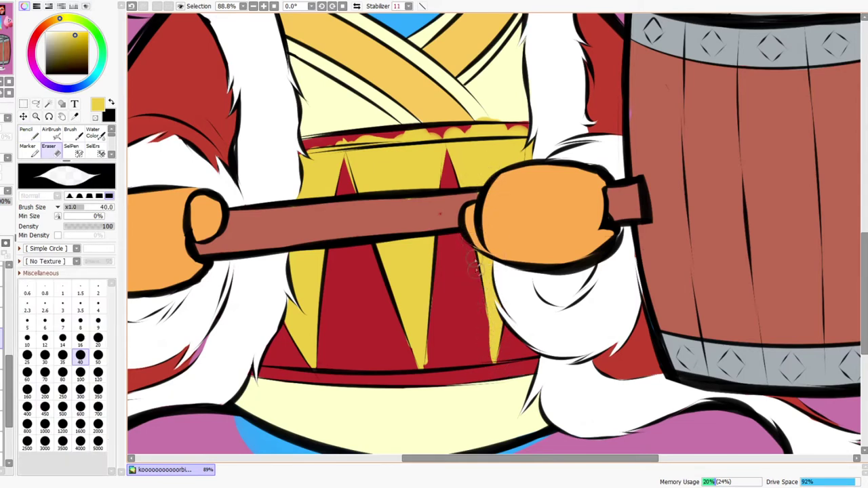
{"action": "left_click_drag", "start_coordinate": [483, 289], "coordinate": [493, 378]}
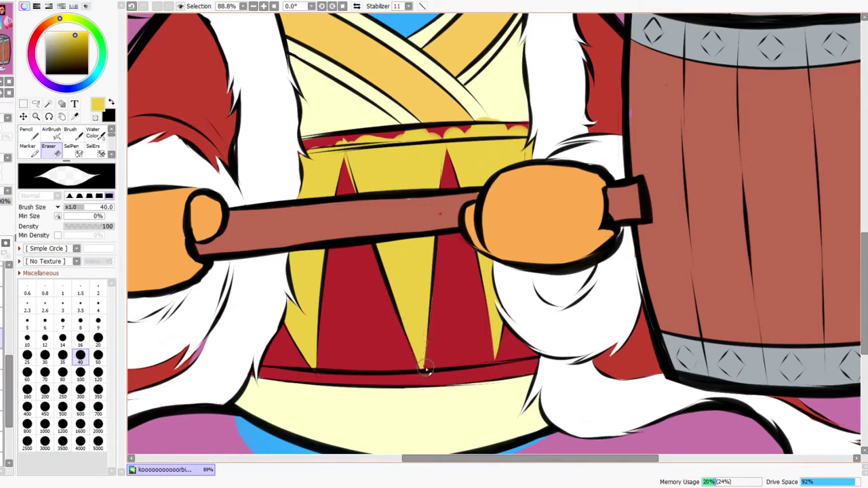
Touch up the yellow panels' upper edge and erase the yellow spill from the red strip along the waistband's top
{"action": "key", "text": "n"}
{"action": "mouse_move", "coordinate": [318, 147]}
{"action": "left_mouse_down"}
{"action": "mouse_move", "coordinate": [338, 183]}
{"action": "mouse_move", "coordinate": [364, 188]}
{"action": "left_mouse_up"}
{"action": "key", "text": "e"}
{"action": "mouse_move", "coordinate": [312, 192]}
{"action": "left_mouse_down"}
{"action": "mouse_move", "coordinate": [624, 169]}
{"action": "mouse_move", "coordinate": [400, 186]}
{"action": "mouse_move", "coordinate": [508, 174]}
{"action": "left_mouse_up"}
{"action": "key", "text": "ctrl+space"}
{"action": "mouse_move", "coordinate": [538, 146]}
{"action": "left_mouse_down"}
{"action": "mouse_move", "coordinate": [513, 161]}
{"action": "mouse_move", "coordinate": [471, 163]}
{"action": "left_mouse_up"}
{"action": "left_click_drag", "start_coordinate": [448, 193], "coordinate": [425, 221]}
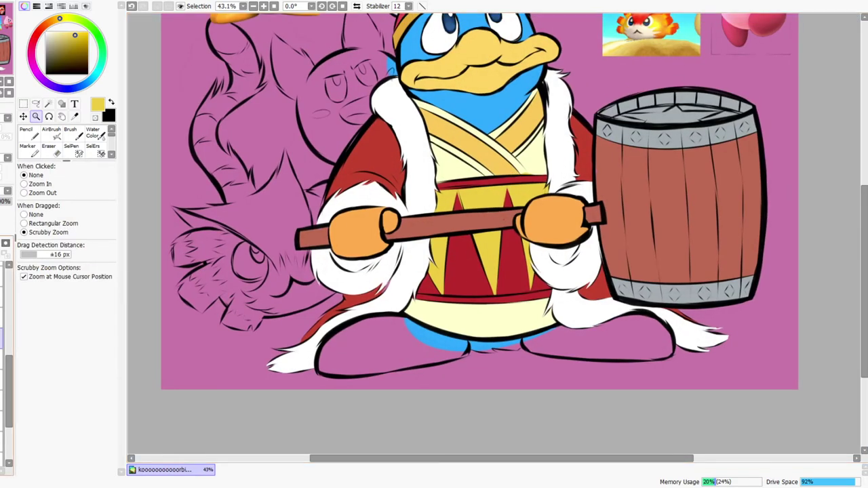
Erase the red from the narrow trim strip along the waistband's upper edge
{"action": "left_click_drag", "start_coordinate": [8, 369], "coordinate": [7, 354]}
{"action": "left_click", "coordinate": [1, 361]}
{"action": "left_click", "coordinate": [1, 361]}
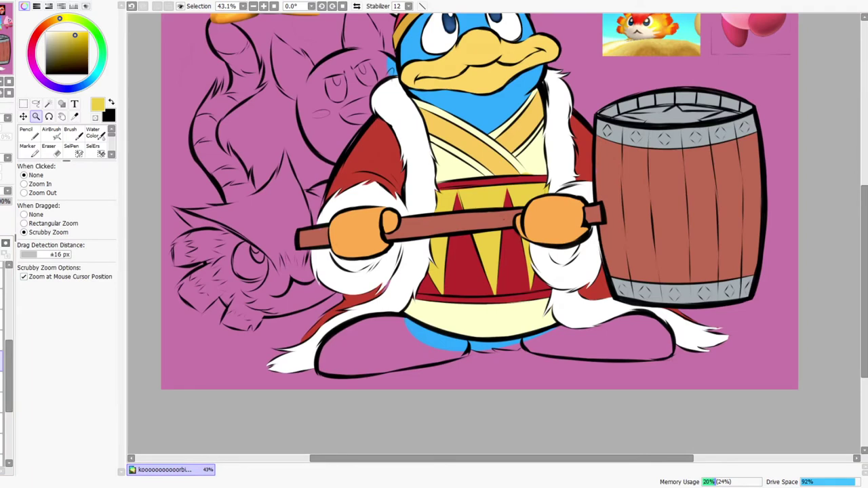
{"action": "scroll", "coordinate": [485, 225], "scroll_direction": "down", "scroll_amount": 3}
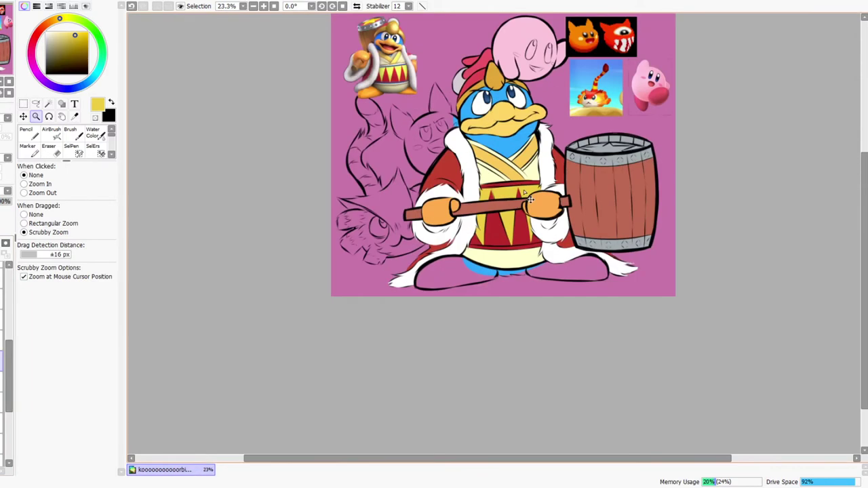
{"action": "left_click_drag", "start_coordinate": [522, 198], "coordinate": [510, 214]}
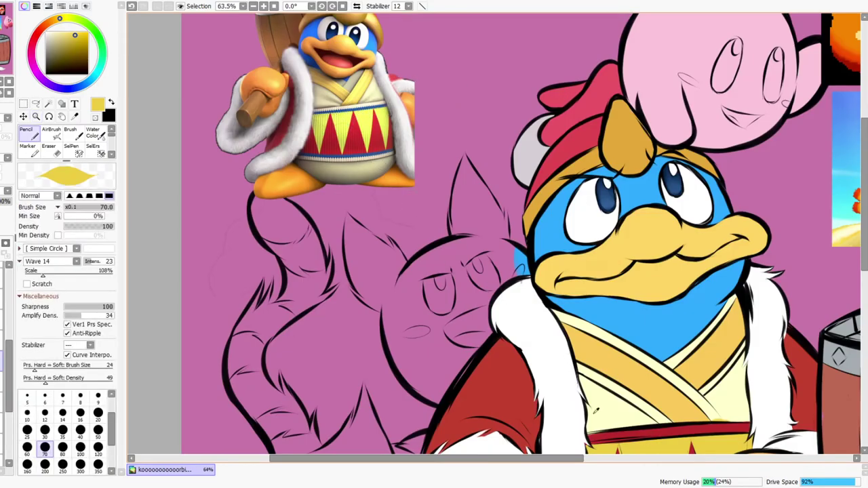
{"action": "left_click", "coordinate": [595, 410], "text": "alt"}
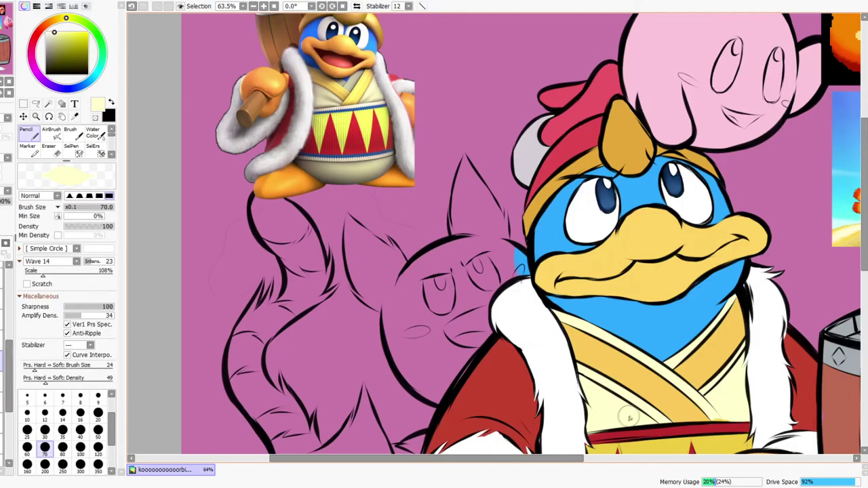
{"action": "left_click_drag", "start_coordinate": [632, 424], "coordinate": [508, 254]}
{"action": "key", "text": "e"}
{"action": "mouse_move", "coordinate": [431, 256]}
{"action": "left_mouse_down"}
{"action": "mouse_move", "coordinate": [678, 232]}
{"action": "mouse_move", "coordinate": [556, 249]}
{"action": "mouse_move", "coordinate": [680, 243]}
{"action": "left_mouse_up"}
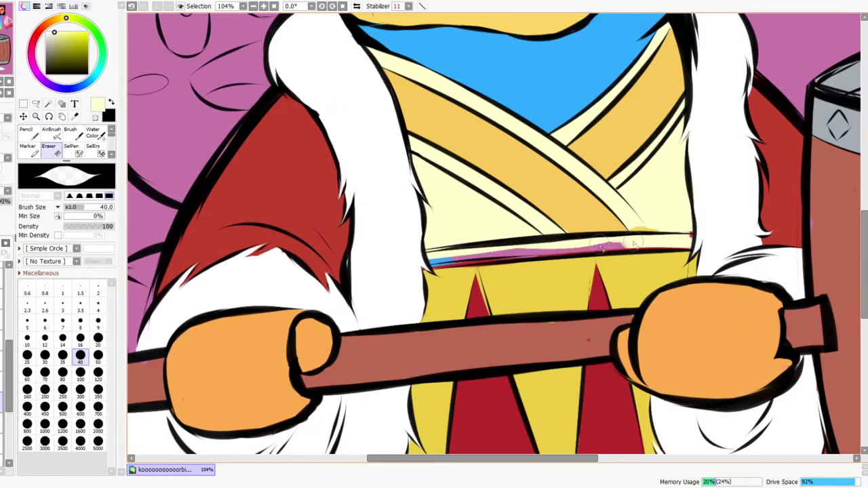
{"action": "mouse_move", "coordinate": [450, 263]}
{"action": "left_mouse_down"}
{"action": "mouse_move", "coordinate": [617, 241]}
{"action": "mouse_move", "coordinate": [572, 248]}
{"action": "left_mouse_up"}
Erase the red from the waistband's lower trim strip, and touch up the lower edge with the sampled waistband red
{"action": "scroll", "coordinate": [705, 248], "scroll_direction": "down", "scroll_amount": 5}
{"action": "mouse_move", "coordinate": [390, 293]}
{"action": "left_mouse_down"}
{"action": "mouse_move", "coordinate": [581, 304]}
{"action": "mouse_move", "coordinate": [689, 287]}
{"action": "mouse_move", "coordinate": [741, 290]}
{"action": "mouse_move", "coordinate": [722, 301]}
{"action": "left_mouse_up"}
{"action": "key", "text": "n"}
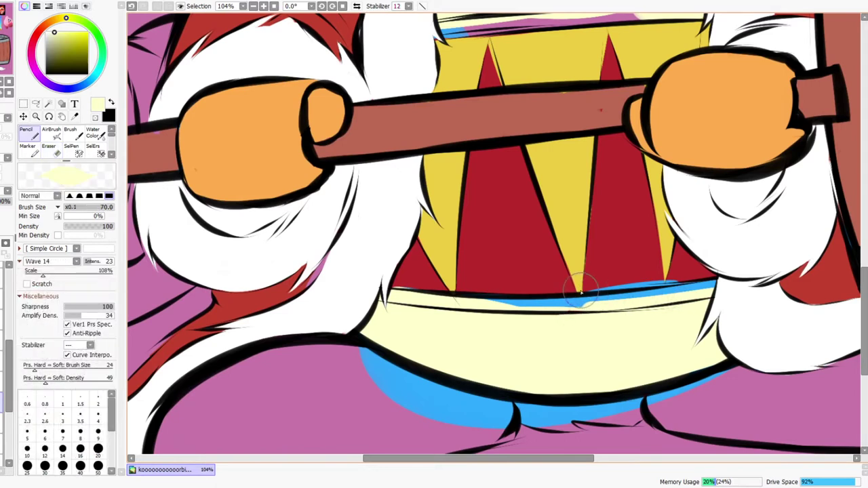
{"action": "left_click", "coordinate": [615, 258], "text": "alt"}
{"action": "left_click_drag", "start_coordinate": [571, 295], "coordinate": [680, 276]}
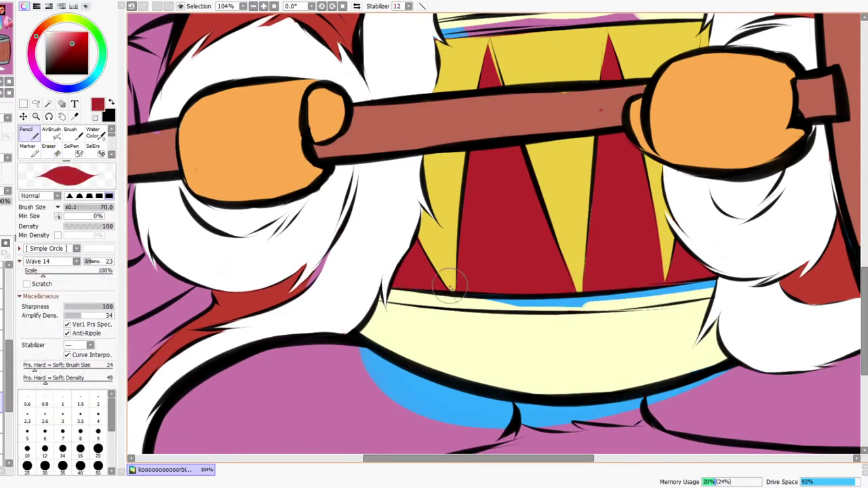
{"action": "scroll", "coordinate": [600, 284], "scroll_direction": "up", "scroll_amount": 3}
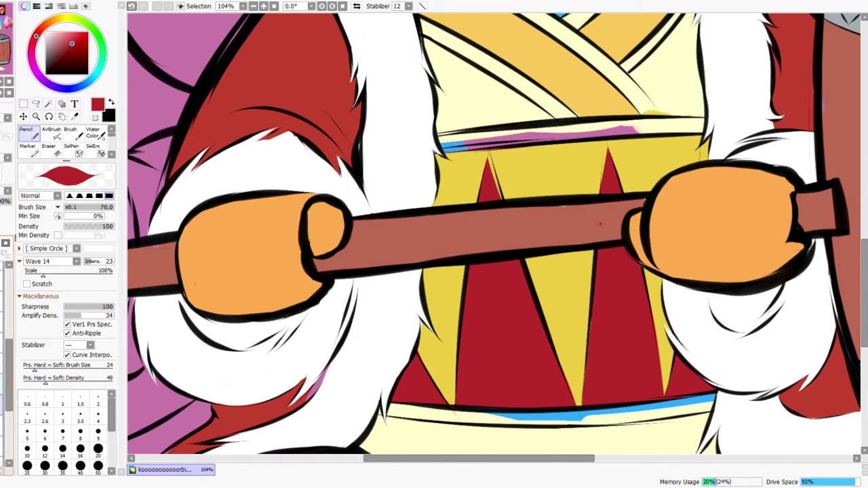
{"action": "left_click", "coordinate": [1, 384]}
{"action": "left_click", "coordinate": [0, 384]}
{"action": "left_click", "coordinate": [0, 384]}
{"action": "key", "text": "ctrl+z"}
{"action": "key", "text": "ctrl+z"}
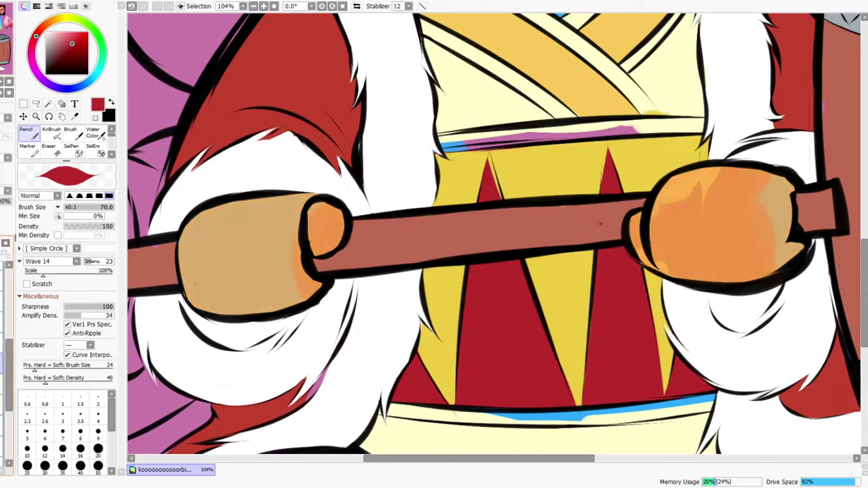
{"action": "key", "text": "ctrl+y"}
{"action": "key", "text": "ctrl+y"}
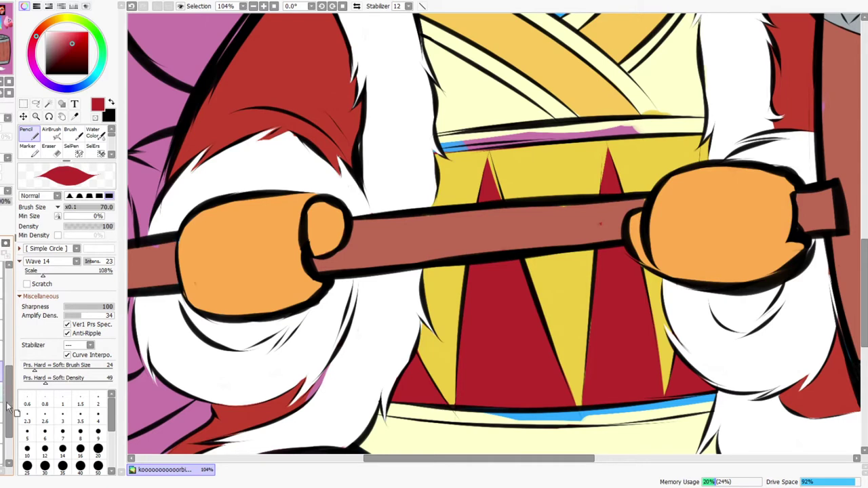
Look through the layers for the one holding the robe's cream, toggling the yellow panels' visibility to identify them
{"action": "left_click_drag", "start_coordinate": [9, 399], "coordinate": [6, 341]}
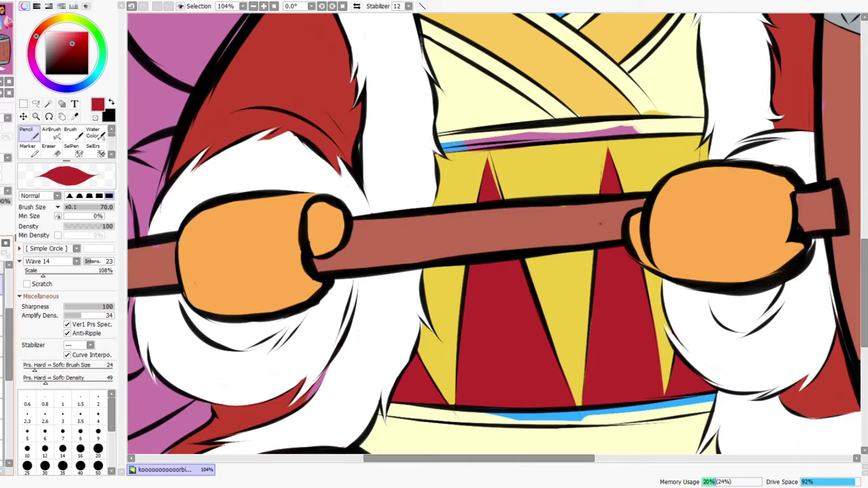
{"action": "left_click", "coordinate": [1, 326]}
{"action": "left_click", "coordinate": [2, 326]}
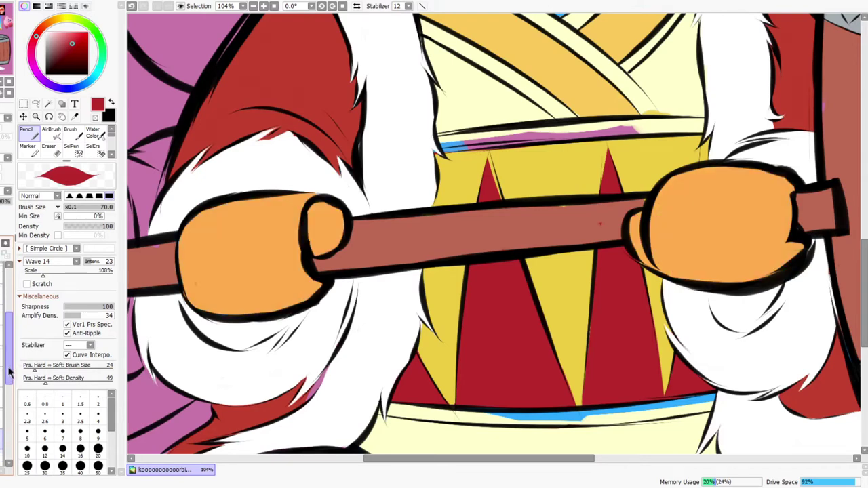
{"action": "left_click_drag", "start_coordinate": [7, 387], "coordinate": [7, 389]}
{"action": "left_click", "coordinate": [1, 415]}
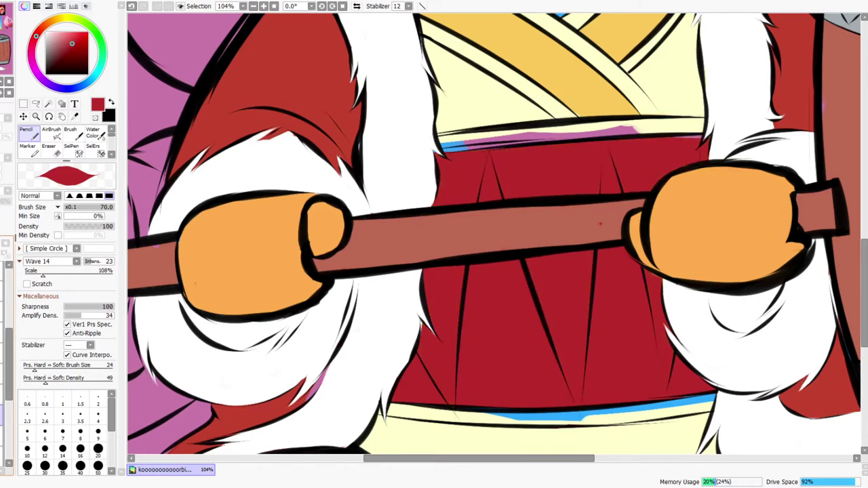
{"action": "left_click", "coordinate": [4, 414]}
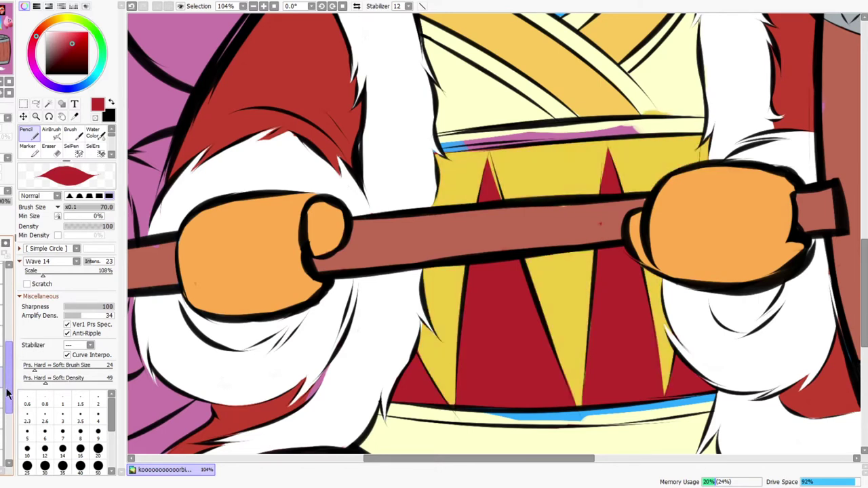
{"action": "left_click_drag", "start_coordinate": [6, 412], "coordinate": [7, 420]}
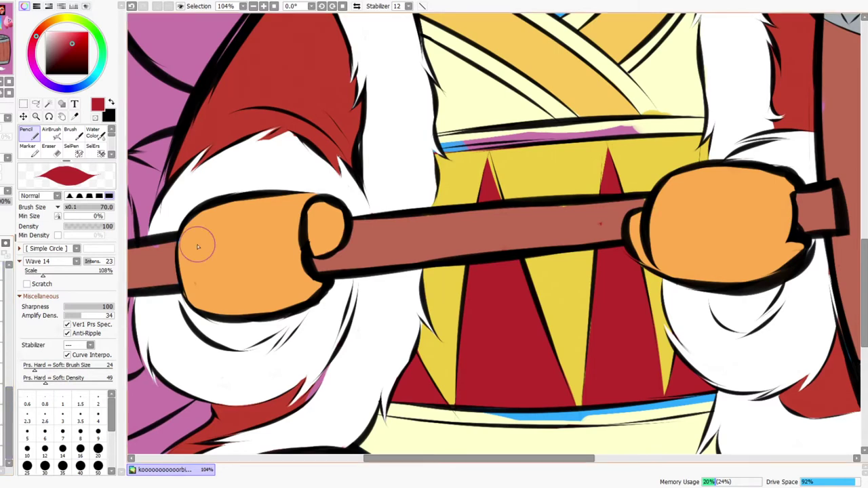
{"action": "left_click_drag", "start_coordinate": [10, 399], "coordinate": [13, 305]}
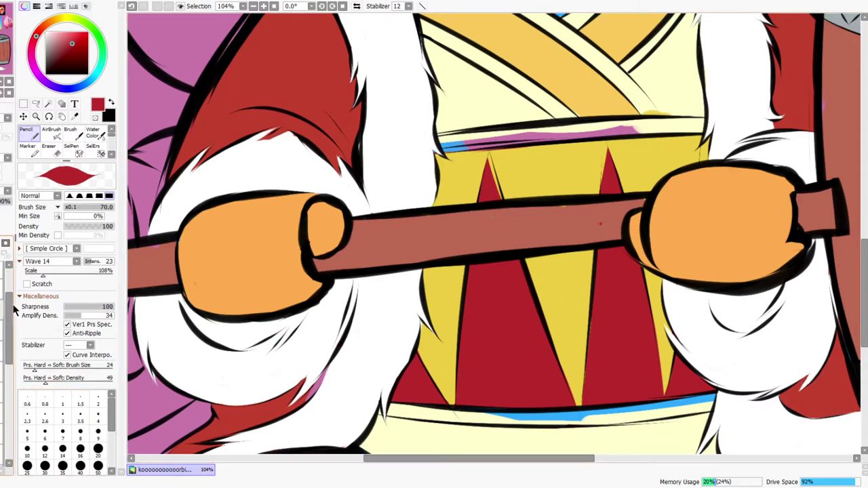
Sample the robe's cream and fill the remaining gaps in the waistband's upper and lower trim strips
{"action": "left_click", "coordinate": [458, 111], "text": "alt"}
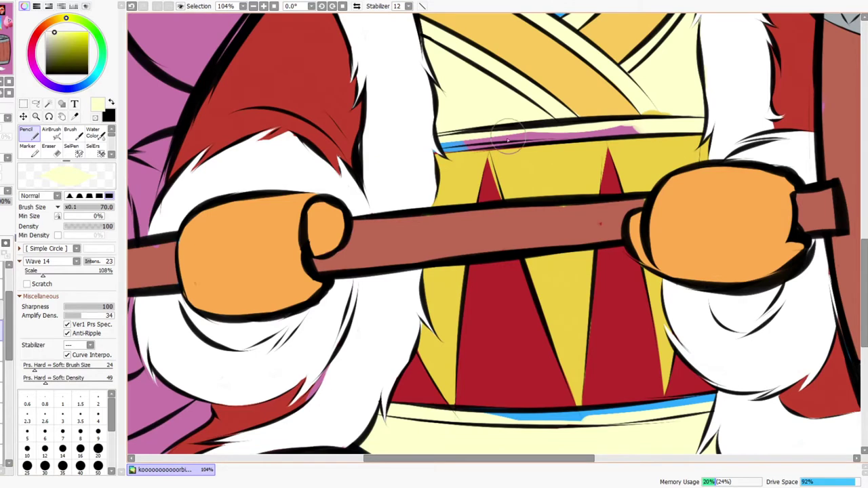
{"action": "mouse_move", "coordinate": [458, 153]}
{"action": "left_mouse_down"}
{"action": "mouse_move", "coordinate": [436, 141]}
{"action": "mouse_move", "coordinate": [623, 137]}
{"action": "mouse_move", "coordinate": [681, 123]}
{"action": "mouse_move", "coordinate": [650, 115]}
{"action": "mouse_move", "coordinate": [672, 118]}
{"action": "mouse_move", "coordinate": [451, 152]}
{"action": "left_mouse_up"}
{"action": "left_click_drag", "start_coordinate": [575, 413], "coordinate": [612, 301]}
{"action": "mouse_move", "coordinate": [526, 306]}
{"action": "left_mouse_down"}
{"action": "mouse_move", "coordinate": [595, 311]}
{"action": "mouse_move", "coordinate": [753, 290]}
{"action": "mouse_move", "coordinate": [744, 286]}
{"action": "left_mouse_up"}
{"action": "key", "text": "ctrl+space"}
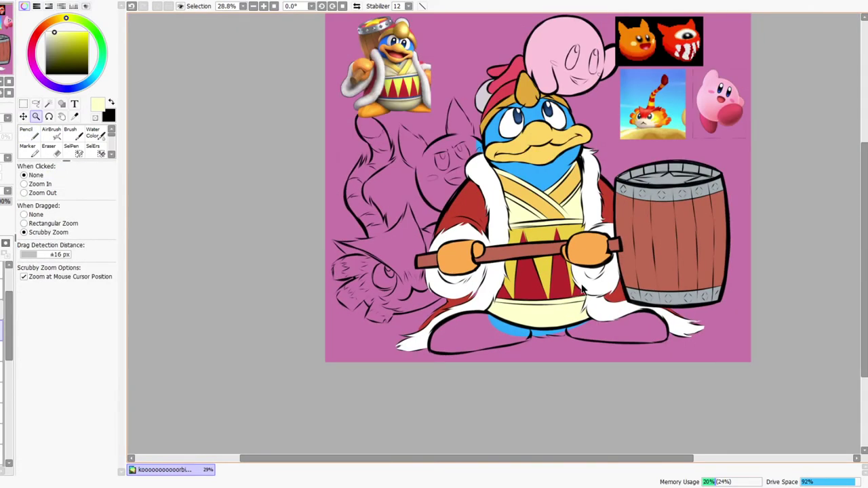
Enlarge the eraser to 200 and erase the blue spill below the robe between the feet
{"action": "left_click_drag", "start_coordinate": [526, 327], "coordinate": [498, 400]}
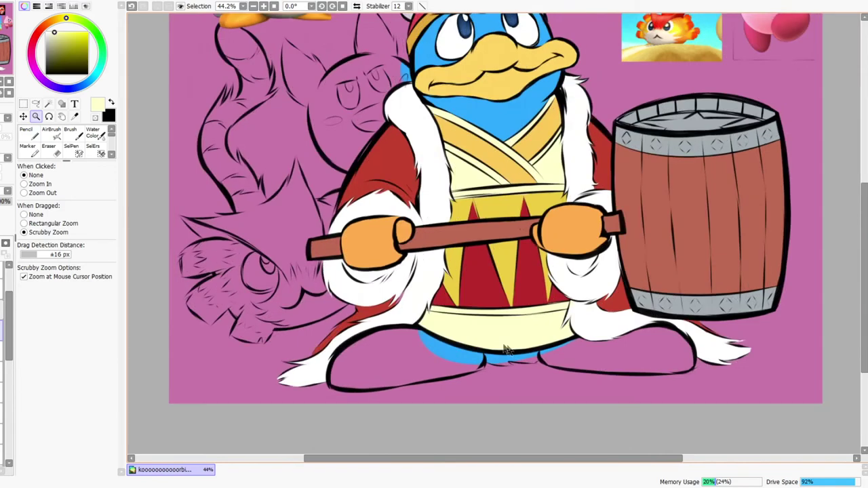
{"action": "left_click_drag", "start_coordinate": [497, 352], "coordinate": [515, 350]}
{"action": "left_click_drag", "start_coordinate": [7, 343], "coordinate": [12, 429]}
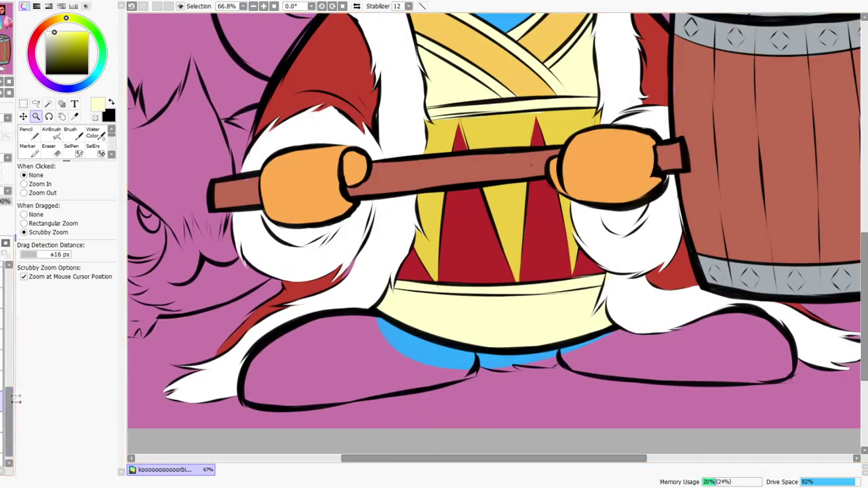
{"action": "key", "text": "e"}
{"action": "key", "text": "bracketright"}
{"action": "key", "text": "bracketright"}
{"action": "key", "text": "bracketright"}
{"action": "key", "text": "bracketright"}
{"action": "key", "text": "bracketright"}
{"action": "key", "text": "bracketright"}
{"action": "key", "text": "bracketright"}
{"action": "key", "text": "bracketright"}
{"action": "mouse_move", "coordinate": [390, 336]}
{"action": "left_mouse_down"}
{"action": "mouse_move", "coordinate": [364, 347]}
{"action": "mouse_move", "coordinate": [583, 340]}
{"action": "mouse_move", "coordinate": [606, 344]}
{"action": "left_mouse_up"}
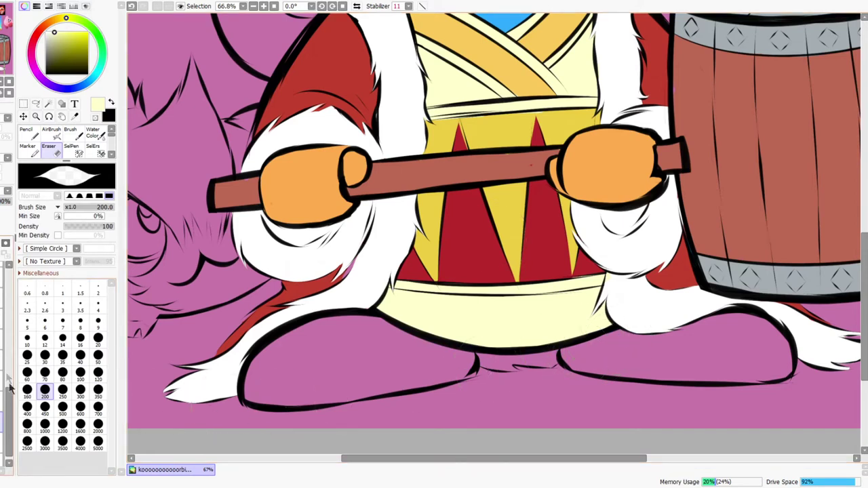
{"action": "left_click_drag", "start_coordinate": [11, 393], "coordinate": [10, 332]}
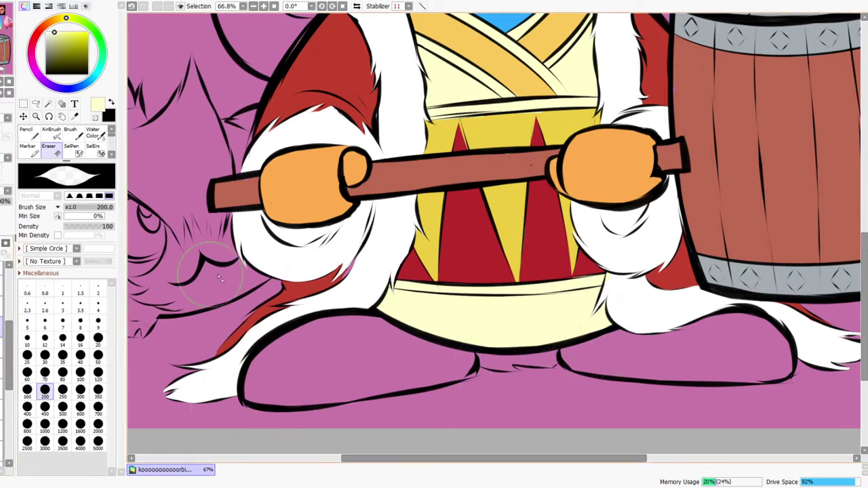
{"action": "left_click", "coordinate": [290, 289], "text": "alt"}
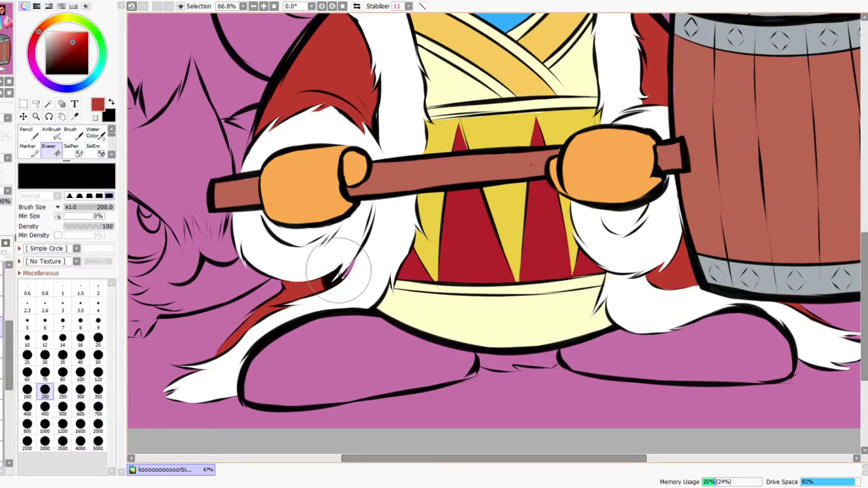
{"action": "key", "text": "ctrl+z"}
Set the Pencil to white and fill the uncoloured gap in the fur trim beside the left sleeve cuff
{"action": "left_click", "coordinate": [34, 134]}
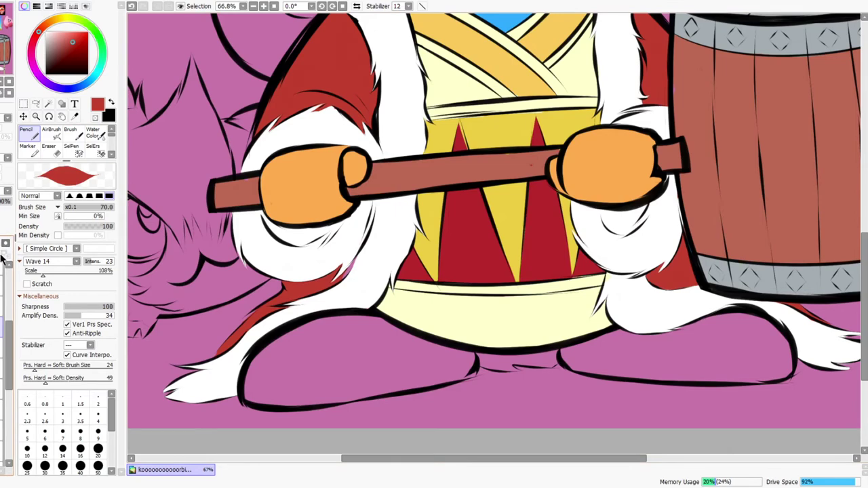
{"action": "left_click_drag", "start_coordinate": [262, 347], "coordinate": [317, 380]}
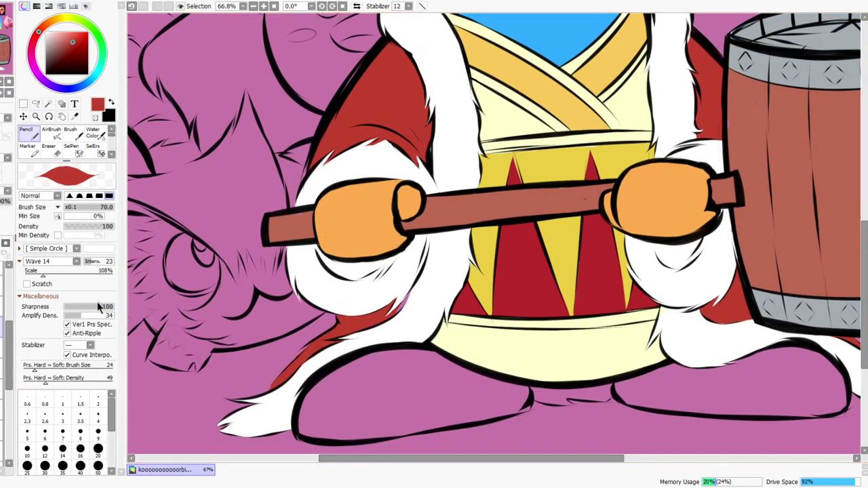
{"action": "left_click_drag", "start_coordinate": [8, 344], "coordinate": [10, 328]}
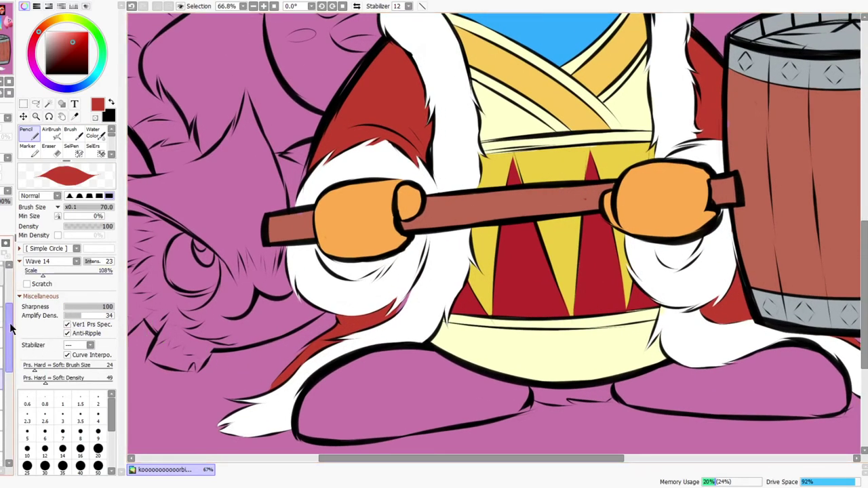
{"action": "left_click_drag", "start_coordinate": [61, 62], "coordinate": [20, 16]}
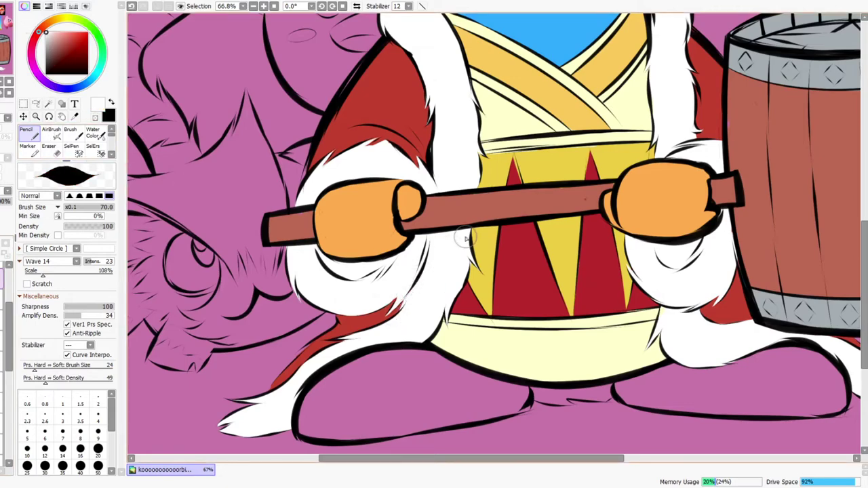
Sample the gloves' orange and fill both feet and the gap between them with the Pencil at size 200
{"action": "key", "text": "ctrl+space"}
{"action": "left_click_drag", "start_coordinate": [466, 239], "coordinate": [467, 241]}
{"action": "left_click_drag", "start_coordinate": [622, 278], "coordinate": [601, 299]}
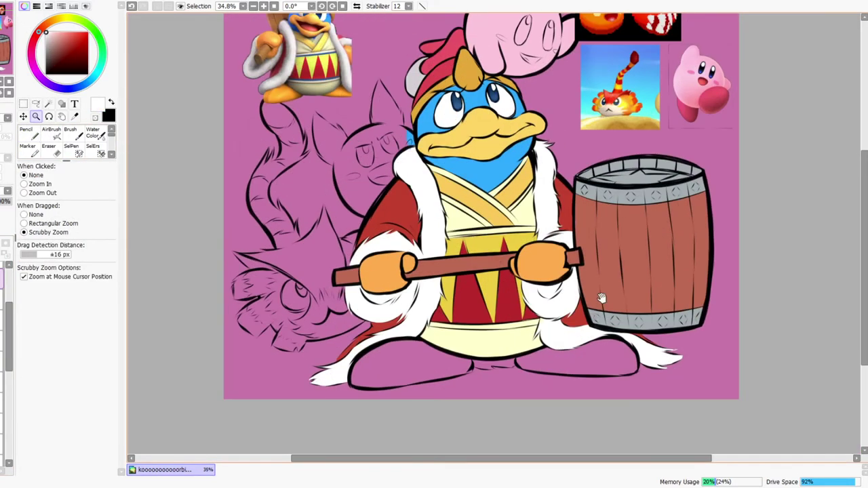
{"action": "left_click_drag", "start_coordinate": [579, 217], "coordinate": [548, 276]}
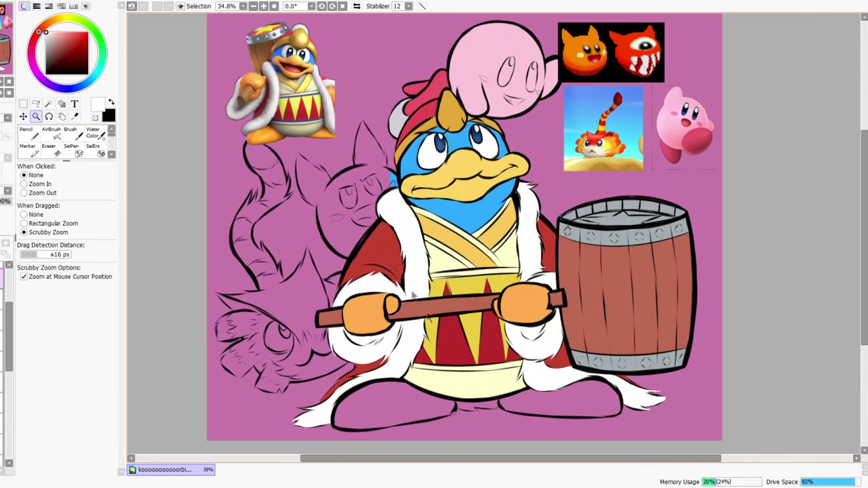
{"action": "left_click_drag", "start_coordinate": [466, 386], "coordinate": [449, 336]}
{"action": "left_click_drag", "start_coordinate": [453, 340], "coordinate": [470, 344]}
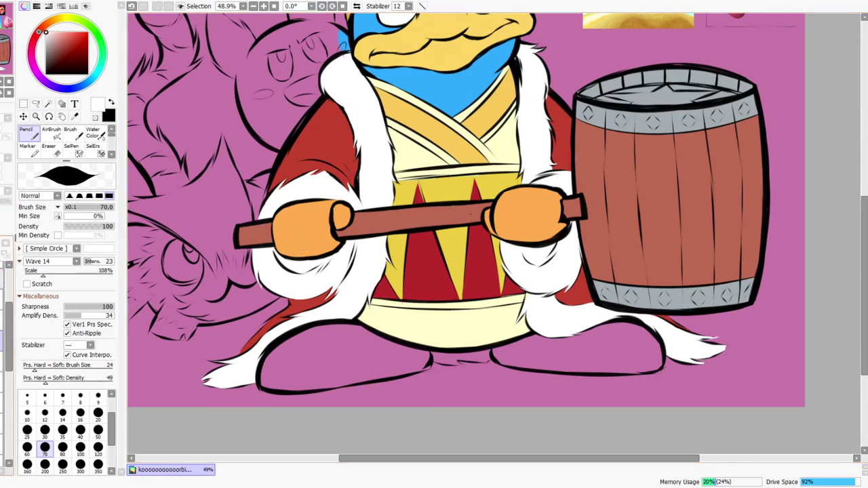
{"action": "left_click_drag", "start_coordinate": [11, 332], "coordinate": [12, 424]}
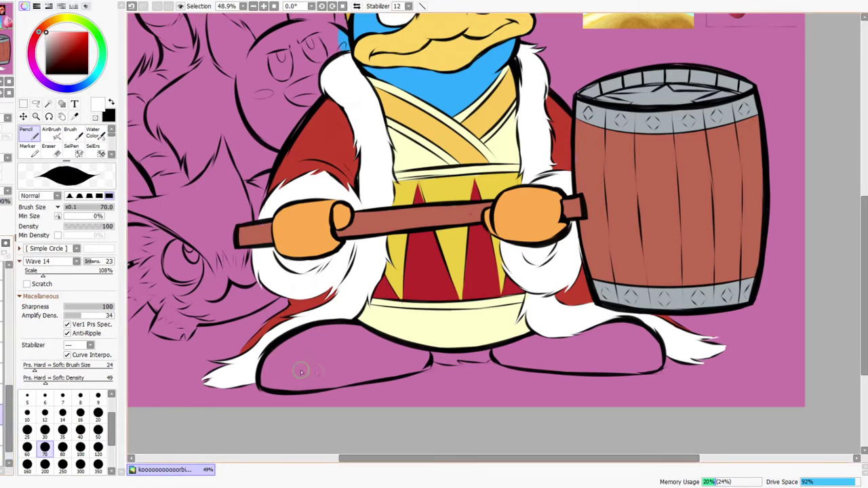
{"action": "left_click", "coordinate": [45, 465]}
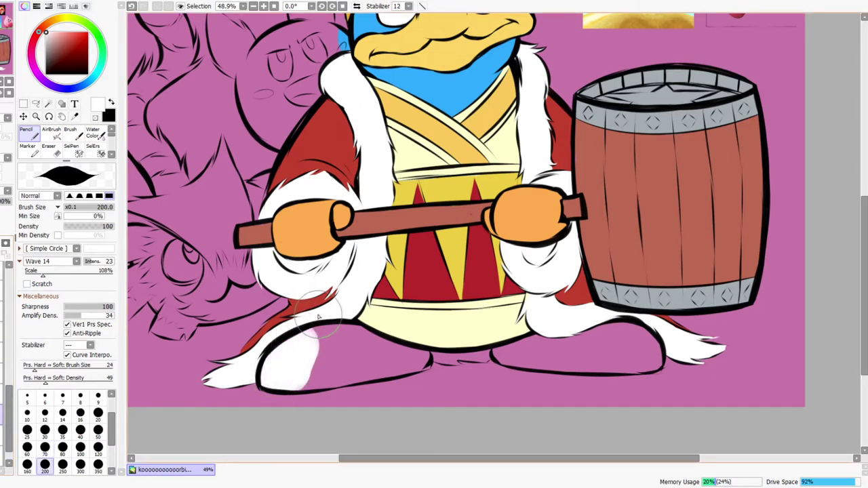
{"action": "left_click", "coordinate": [326, 234], "text": "alt"}
{"action": "mouse_move", "coordinate": [304, 333]}
{"action": "left_mouse_down"}
{"action": "mouse_move", "coordinate": [360, 321]}
{"action": "mouse_move", "coordinate": [337, 389]}
{"action": "mouse_move", "coordinate": [366, 394]}
{"action": "mouse_move", "coordinate": [479, 354]}
{"action": "mouse_move", "coordinate": [631, 360]}
{"action": "left_mouse_up"}
Reinforce the black outline between the feet with the Pencil at size 50 and erase the orange spill beneath it
{"action": "key", "text": "ctrl+space"}
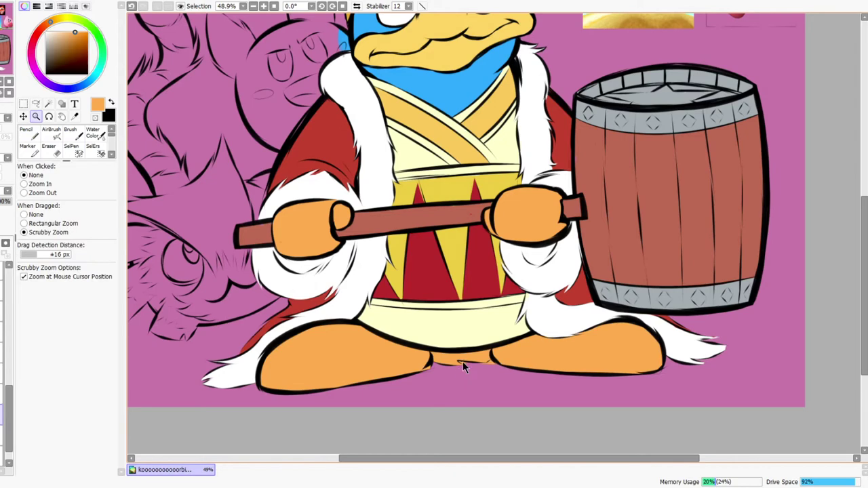
{"action": "left_click_drag", "start_coordinate": [462, 362], "coordinate": [502, 362]}
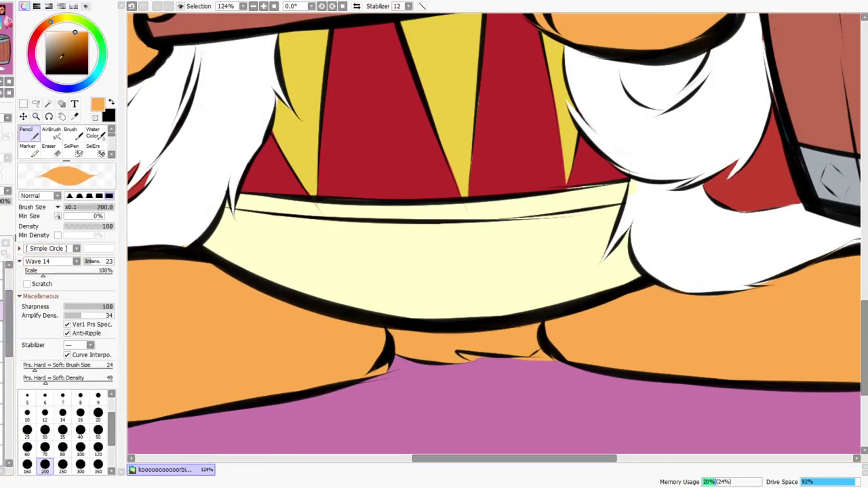
{"action": "key", "text": "x"}
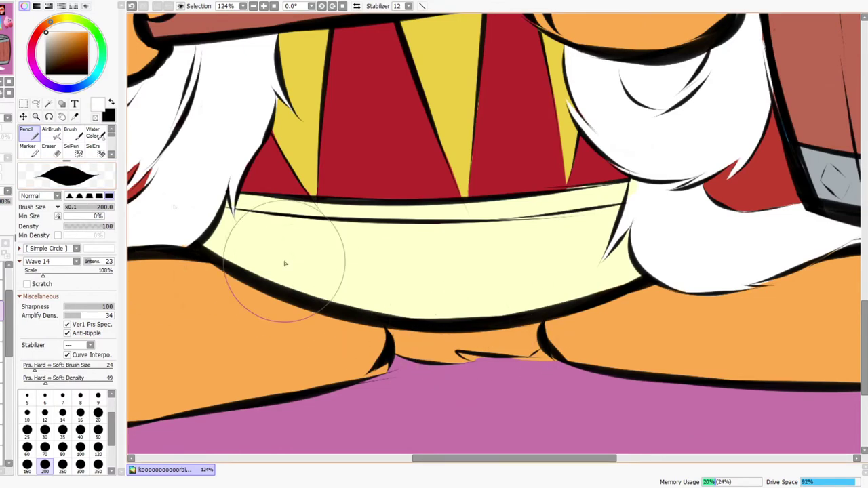
{"action": "key", "text": "bracketleft"}
{"action": "key", "text": "bracketleft"}
{"action": "key", "text": "bracketleft"}
{"action": "key", "text": "bracketleft"}
{"action": "key", "text": "bracketleft"}
{"action": "key", "text": "bracketleft"}
{"action": "key", "text": "bracketleft"}
{"action": "left_click_drag", "start_coordinate": [477, 353], "coordinate": [462, 355]}
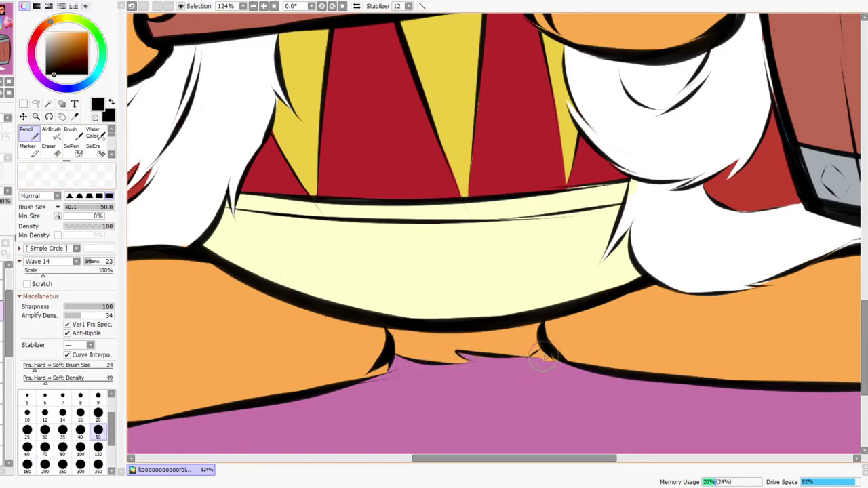
{"action": "mouse_move", "coordinate": [517, 365]}
{"action": "left_mouse_down"}
{"action": "mouse_move", "coordinate": [483, 378]}
{"action": "mouse_move", "coordinate": [520, 349]}
{"action": "left_mouse_up"}
{"action": "key", "text": "e"}
{"action": "mouse_move", "coordinate": [424, 317]}
{"action": "left_mouse_down"}
{"action": "mouse_move", "coordinate": [451, 357]}
{"action": "mouse_move", "coordinate": [473, 343]}
{"action": "left_mouse_up"}
{"action": "key", "text": "ctrl+z"}
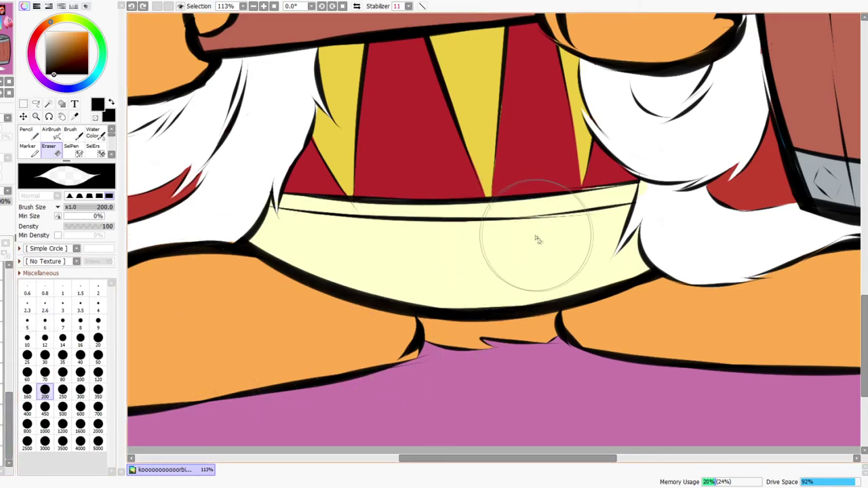
Select the layer for the long-tailed cat's colour and enlarge the Pencil to 600
{"action": "key", "text": "ctrl+space"}
{"action": "left_click_drag", "start_coordinate": [539, 231], "coordinate": [529, 173]}
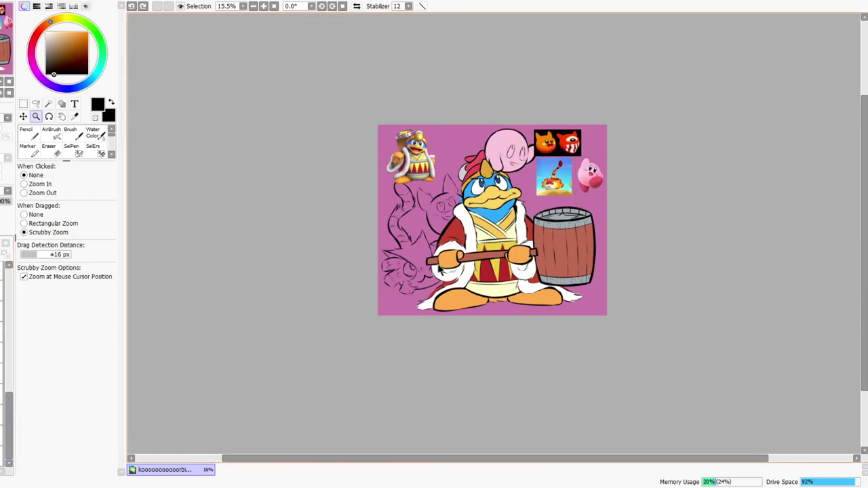
{"action": "left_click_drag", "start_coordinate": [424, 268], "coordinate": [408, 245]}
{"action": "left_click_drag", "start_coordinate": [403, 197], "coordinate": [400, 205]}
{"action": "scroll", "coordinate": [637, 169], "scroll_direction": "up", "scroll_amount": 3}
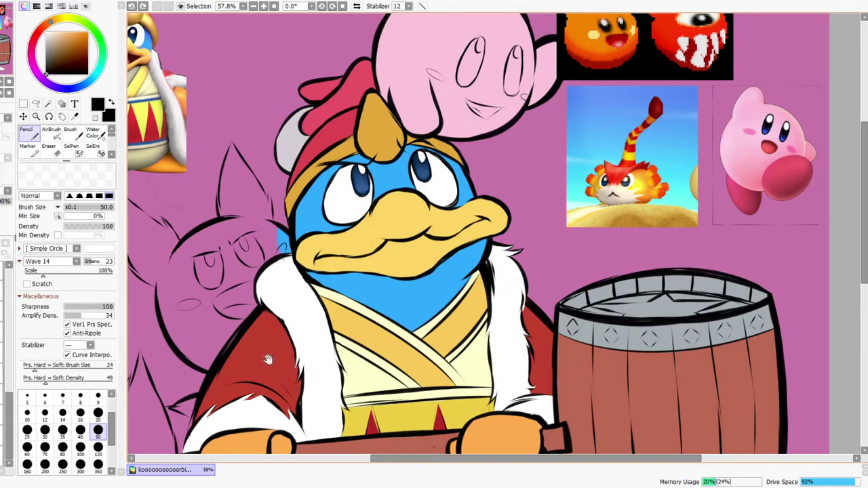
{"action": "left_click_drag", "start_coordinate": [268, 359], "coordinate": [358, 309]}
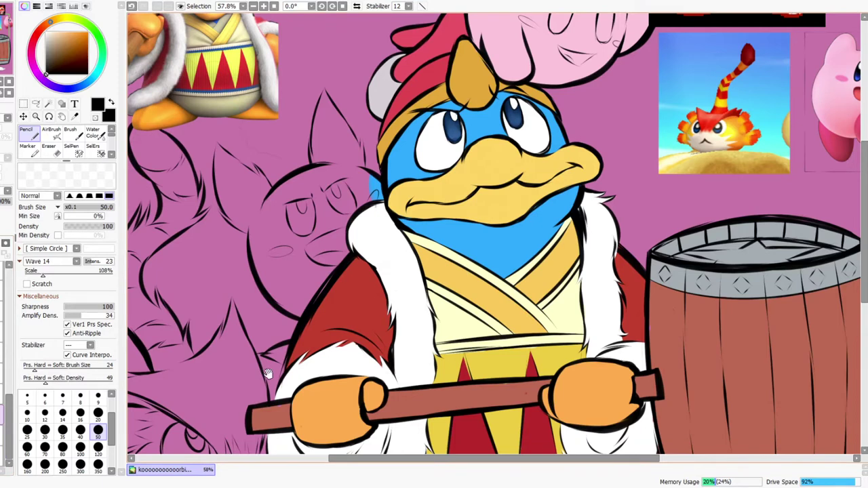
{"action": "left_click_drag", "start_coordinate": [231, 374], "coordinate": [373, 251]}
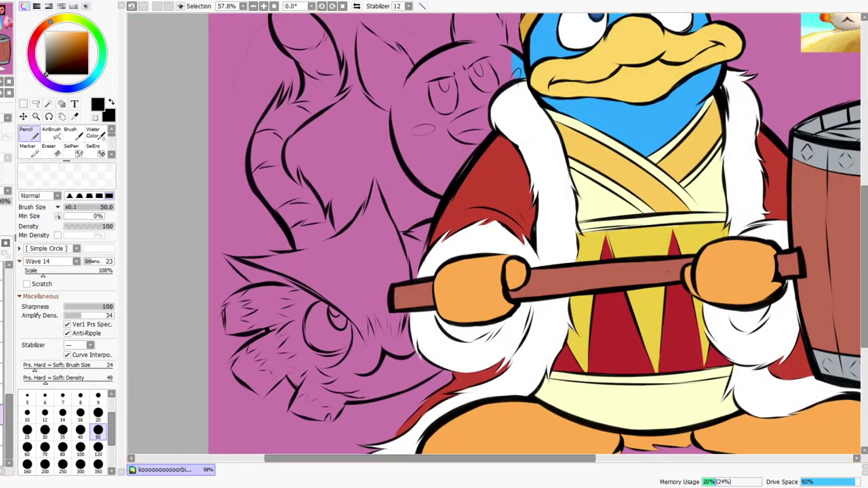
{"action": "left_click", "coordinate": [2, 435]}
{"action": "key", "text": "bracketright"}
{"action": "key", "text": "bracketright"}
{"action": "key", "text": "bracketright"}
{"action": "key", "text": "bracketright"}
{"action": "key", "text": "bracketright"}
{"action": "key", "text": "bracketright"}
{"action": "key", "text": "bracketright"}
{"action": "key", "text": "bracketright"}
{"action": "key", "text": "bracketright"}
{"action": "key", "text": "bracketright"}
{"action": "key", "text": "bracketright"}
{"action": "key", "text": "bracketright"}
{"action": "key", "text": "bracketright"}
{"action": "key", "text": "bracketright"}
{"action": "mouse_move", "coordinate": [274, 348]}
{"action": "left_mouse_down"}
{"action": "mouse_move", "coordinate": [281, 364]}
{"action": "mouse_move", "coordinate": [325, 262]}
{"action": "left_mouse_up"}
{"action": "key", "text": "ctrl+z"}
{"action": "key", "text": "ctrl+z"}
Sample the yellow-orange from the striped-tail cat reference and fill the long-tailed cat's head and tail
{"action": "left_click_drag", "start_coordinate": [566, 228], "coordinate": [393, 341]}
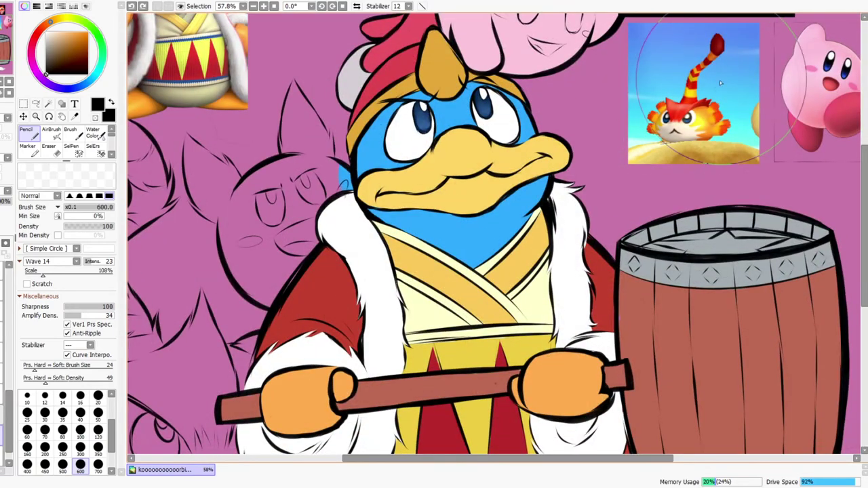
{"action": "left_click", "coordinate": [704, 113], "text": "alt"}
{"action": "left_click_drag", "start_coordinate": [326, 366], "coordinate": [542, 240]}
{"action": "mouse_move", "coordinate": [436, 281]}
{"action": "left_mouse_down"}
{"action": "mouse_move", "coordinate": [426, 232]}
{"action": "mouse_move", "coordinate": [318, 201]}
{"action": "mouse_move", "coordinate": [334, 153]}
{"action": "left_mouse_up"}
{"action": "left_click_drag", "start_coordinate": [339, 133], "coordinate": [323, 305]}
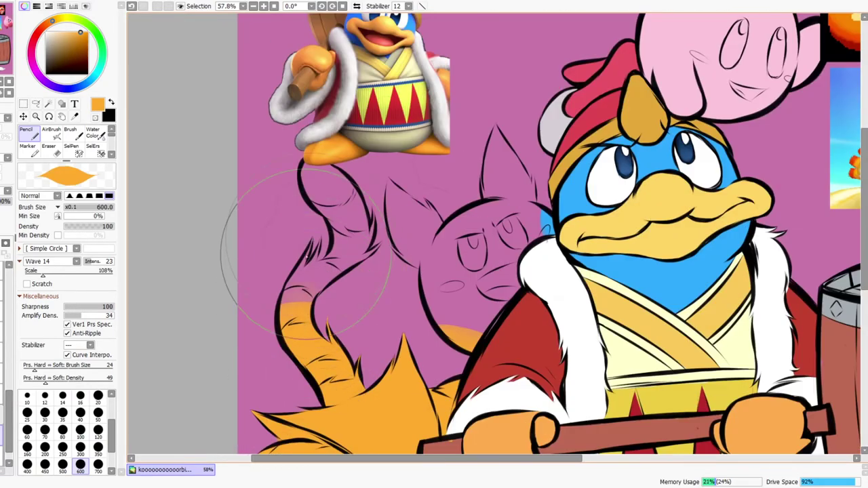
{"action": "left_click_drag", "start_coordinate": [307, 251], "coordinate": [307, 159]}
Erase the yellow-orange spills from the ear and lower body of the round cat-eared character behind Dedede
{"action": "left_click_drag", "start_coordinate": [447, 186], "coordinate": [408, 231]}
{"action": "left_click_drag", "start_coordinate": [476, 246], "coordinate": [472, 269]}
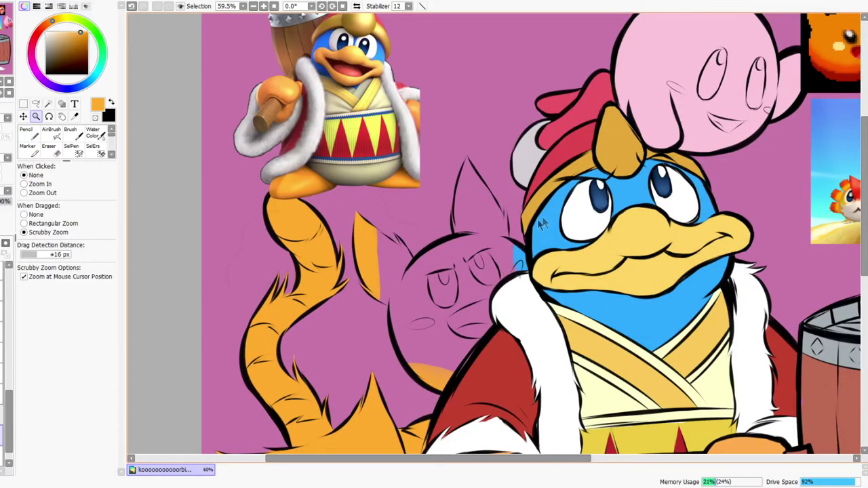
{"action": "left_click_drag", "start_coordinate": [536, 227], "coordinate": [519, 243]}
{"action": "left_click_drag", "start_coordinate": [555, 208], "coordinate": [501, 206]}
{"action": "left_click_drag", "start_coordinate": [425, 227], "coordinate": [456, 226]}
{"action": "key", "text": "e"}
{"action": "mouse_move", "coordinate": [395, 204]}
{"action": "left_mouse_down"}
{"action": "mouse_move", "coordinate": [409, 255]}
{"action": "mouse_move", "coordinate": [403, 272]}
{"action": "left_mouse_up"}
{"action": "mouse_move", "coordinate": [429, 319]}
{"action": "left_mouse_down"}
{"action": "mouse_move", "coordinate": [465, 359]}
{"action": "mouse_move", "coordinate": [479, 358]}
{"action": "left_mouse_up"}
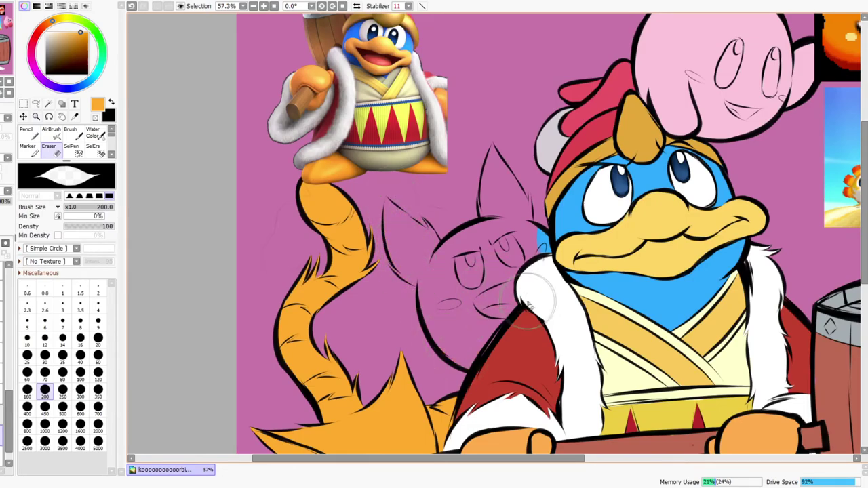
Sample the red-orange from the striped-tail cat reference
{"action": "left_click_drag", "start_coordinate": [534, 293], "coordinate": [541, 300]}
{"action": "left_click_drag", "start_coordinate": [610, 420], "coordinate": [569, 362]}
{"action": "left_click_drag", "start_coordinate": [670, 152], "coordinate": [696, 119]}
{"action": "left_click", "coordinate": [30, 134]}
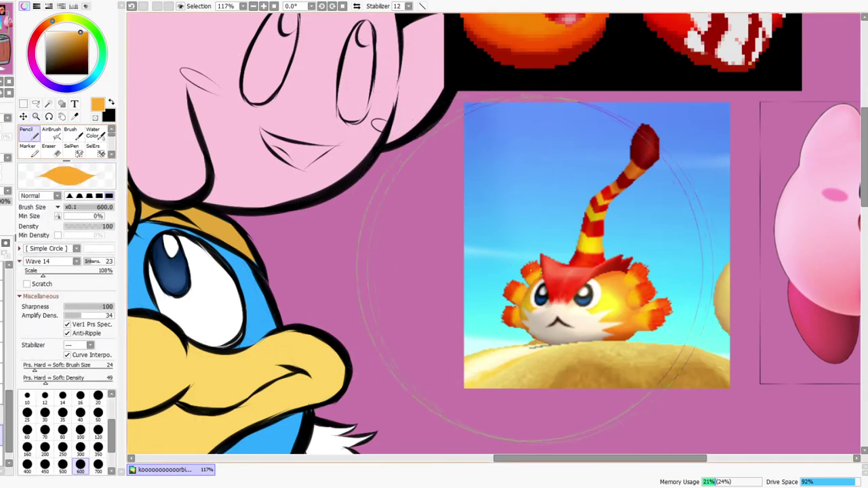
{"action": "left_click", "coordinate": [548, 270], "text": "alt"}
{"action": "mouse_move", "coordinate": [303, 385]}
{"action": "left_mouse_down"}
{"action": "mouse_move", "coordinate": [467, 271]}
{"action": "mouse_move", "coordinate": [446, 269]}
{"action": "left_mouse_up"}
{"action": "key", "text": "z"}
{"action": "left_click_drag", "start_coordinate": [409, 182], "coordinate": [428, 178]}
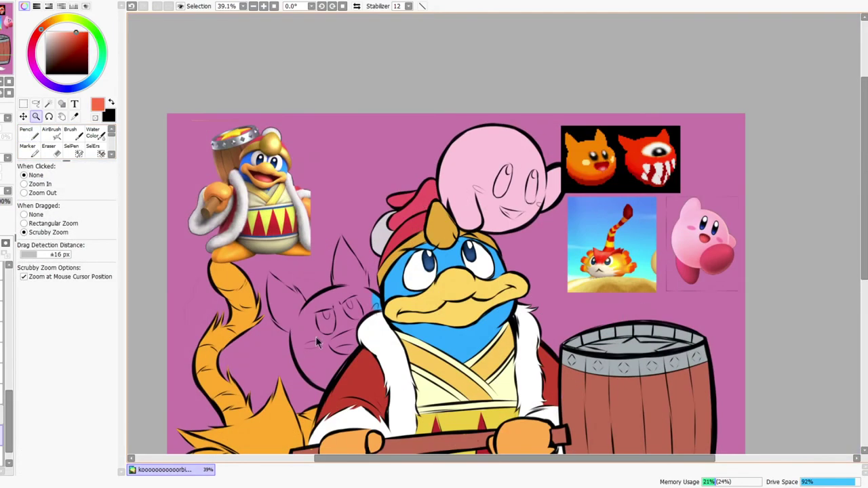
{"action": "left_click_drag", "start_coordinate": [617, 167], "coordinate": [627, 167]}
Sample the orange from the pixel cat sprite and fill the round cat-eared character with the Pencil at size 250
{"action": "key", "text": "n"}
{"action": "left_click", "coordinate": [567, 145], "text": "alt"}
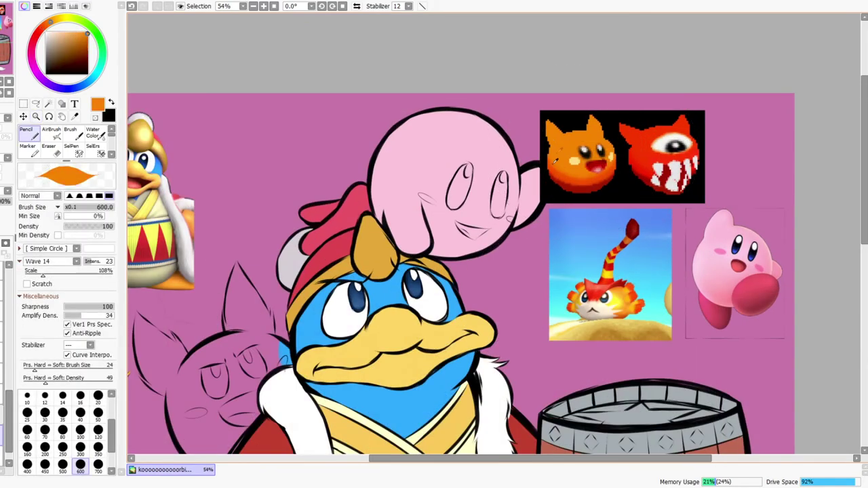
{"action": "left_click_drag", "start_coordinate": [385, 339], "coordinate": [569, 244]}
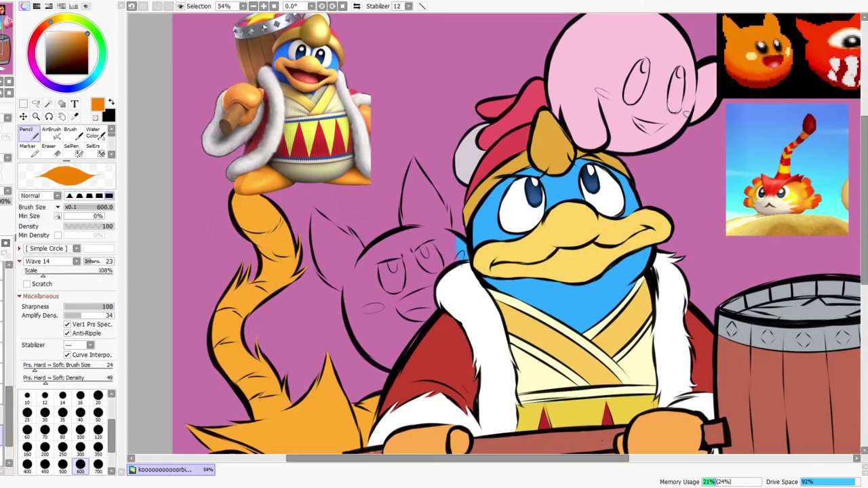
{"action": "key", "text": "bracketleft"}
{"action": "key", "text": "bracketleft"}
{"action": "key", "text": "bracketleft"}
{"action": "key", "text": "bracketleft"}
{"action": "key", "text": "bracketleft"}
{"action": "key", "text": "bracketleft"}
{"action": "mouse_move", "coordinate": [319, 214]}
{"action": "left_mouse_down"}
{"action": "mouse_move", "coordinate": [325, 298]}
{"action": "mouse_move", "coordinate": [353, 223]}
{"action": "mouse_move", "coordinate": [455, 299]}
{"action": "mouse_move", "coordinate": [366, 318]}
{"action": "mouse_move", "coordinate": [434, 299]}
{"action": "mouse_move", "coordinate": [397, 277]}
{"action": "left_mouse_up"}
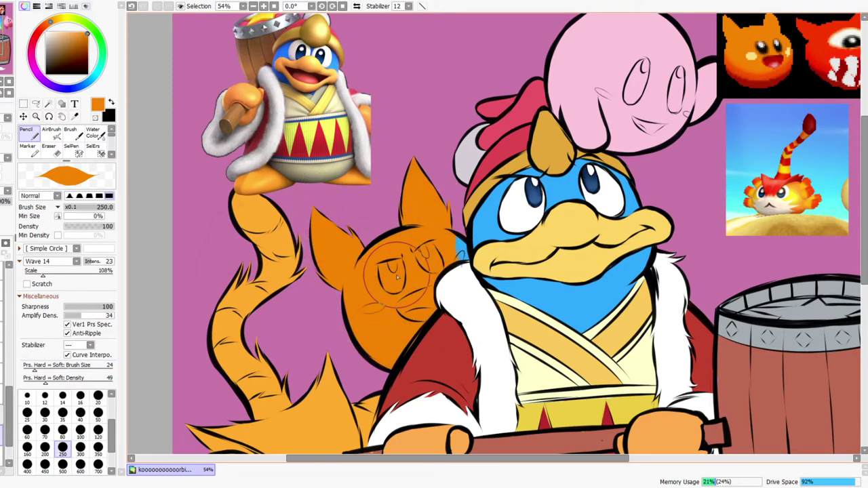
Select the layer with Dedede's blue and erase the blue spill over the round orange character beside his head
{"action": "left_click", "coordinate": [1, 394]}
{"action": "left_click_drag", "start_coordinate": [468, 245], "coordinate": [502, 244]}
{"action": "key", "text": "e"}
{"action": "left_click_drag", "start_coordinate": [442, 242], "coordinate": [455, 268]}
Sample the red from the striped-tail cat reference and paint the long-tailed cat's brow marking with the Brush at size 100
{"action": "left_click_drag", "start_coordinate": [503, 218], "coordinate": [512, 226]}
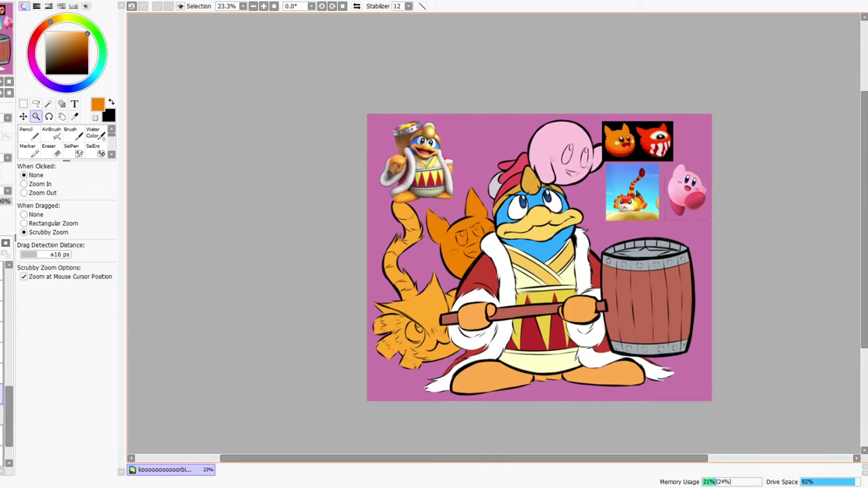
{"action": "scroll", "coordinate": [649, 192], "scroll_direction": "up", "scroll_amount": 5}
{"action": "left_click", "coordinate": [71, 134]}
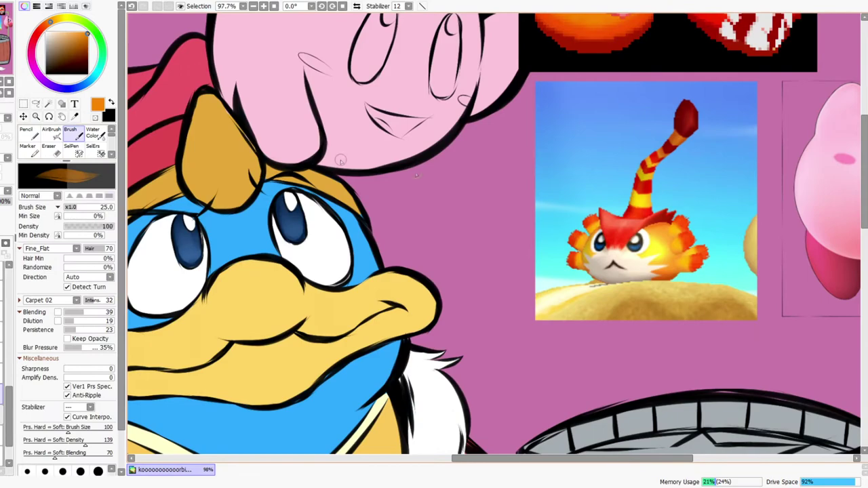
{"action": "left_click", "coordinate": [610, 224], "text": "alt"}
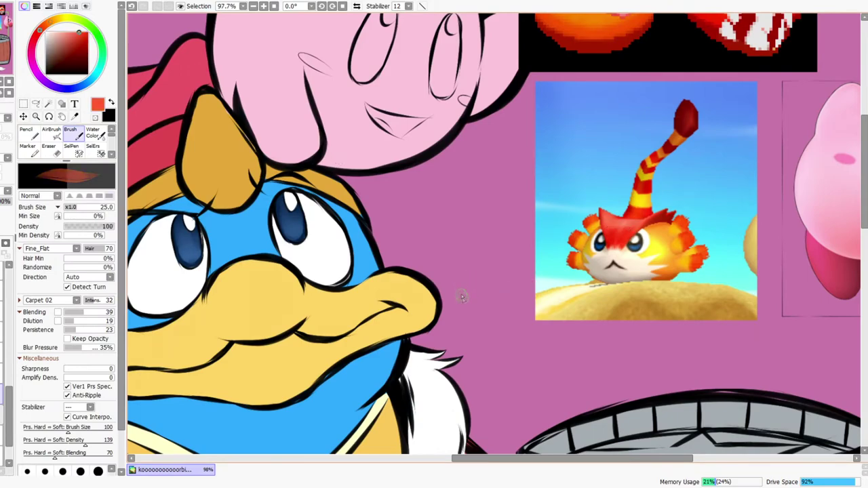
{"action": "key", "text": "z"}
{"action": "left_click_drag", "start_coordinate": [488, 256], "coordinate": [438, 289]}
{"action": "left_click_drag", "start_coordinate": [9, 422], "coordinate": [1, 399]}
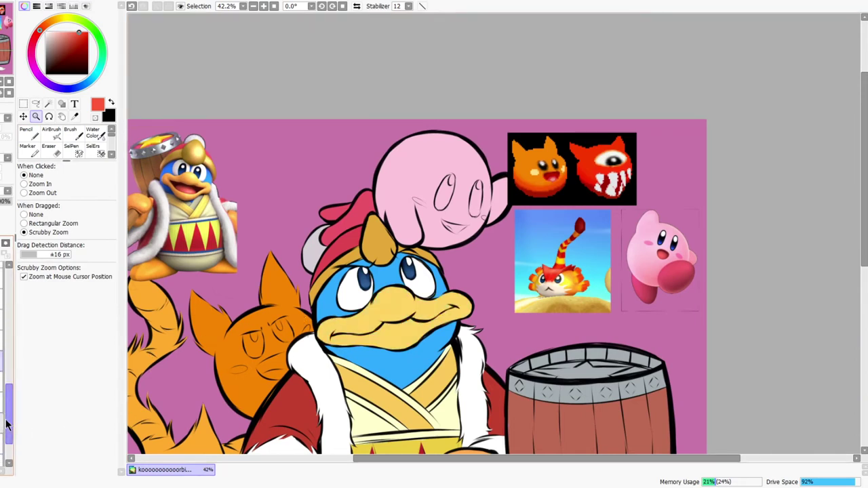
{"action": "left_click_drag", "start_coordinate": [462, 350], "coordinate": [480, 295]}
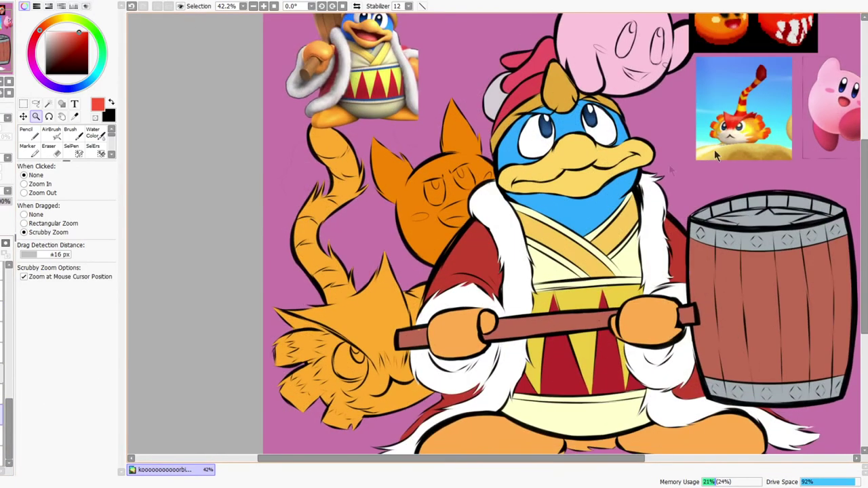
{"action": "key", "text": "b"}
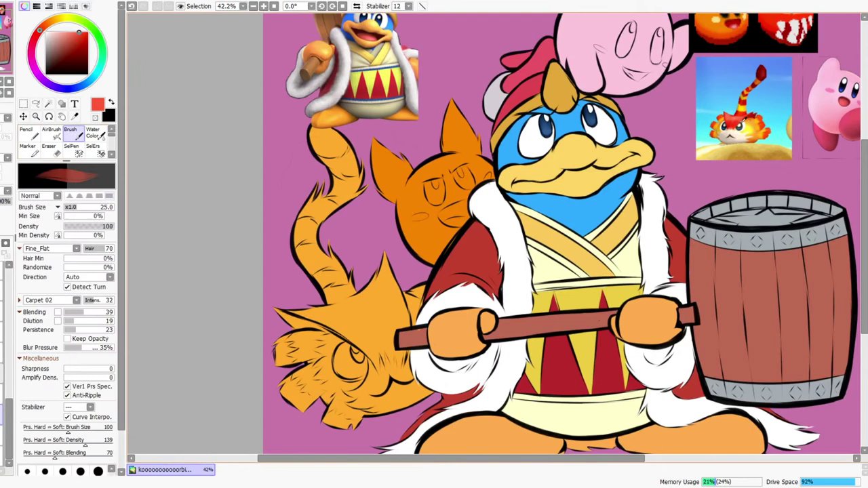
{"action": "key", "text": "bracketright"}
{"action": "key", "text": "bracketright"}
{"action": "key", "text": "bracketright"}
{"action": "key", "text": "bracketright"}
{"action": "mouse_move", "coordinate": [280, 309]}
{"action": "left_mouse_down"}
{"action": "mouse_move", "coordinate": [305, 329]}
{"action": "mouse_move", "coordinate": [328, 324]}
{"action": "mouse_move", "coordinate": [302, 315]}
{"action": "mouse_move", "coordinate": [331, 326]}
{"action": "mouse_move", "coordinate": [316, 312]}
{"action": "mouse_move", "coordinate": [357, 337]}
{"action": "mouse_move", "coordinate": [370, 358]}
{"action": "mouse_move", "coordinate": [343, 333]}
{"action": "mouse_move", "coordinate": [354, 308]}
{"action": "left_mouse_up"}
{"action": "key", "text": "bracketright"}
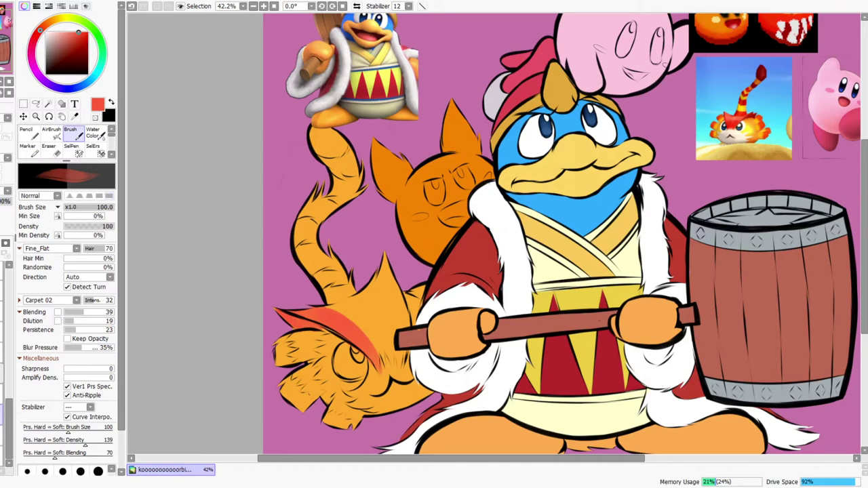
{"action": "left_click", "coordinate": [23, 103]}
{"action": "left_click_drag", "start_coordinate": [382, 211], "coordinate": [428, 265]}
{"action": "left_click", "coordinate": [420, 259]}
Find the hidden square Kirby reference image among the layers and make it visible
{"action": "scroll", "coordinate": [416, 212], "scroll_direction": "up", "scroll_amount": 3}
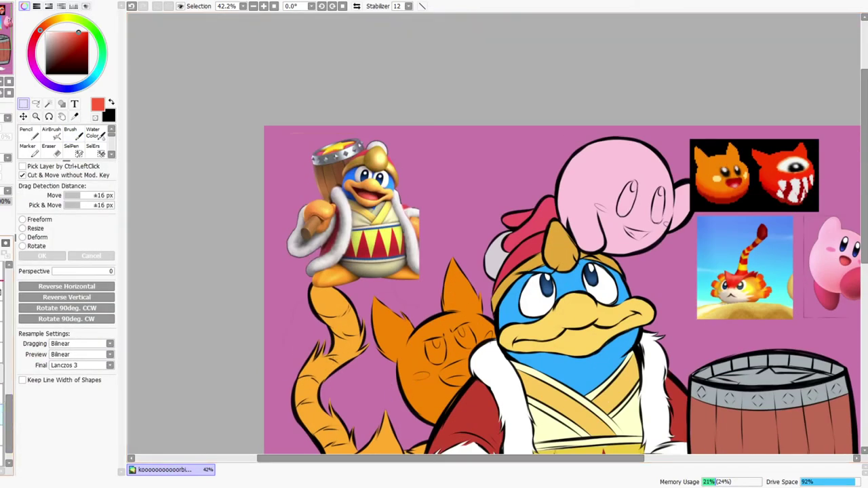
{"action": "left_click_drag", "start_coordinate": [9, 411], "coordinate": [10, 367]}
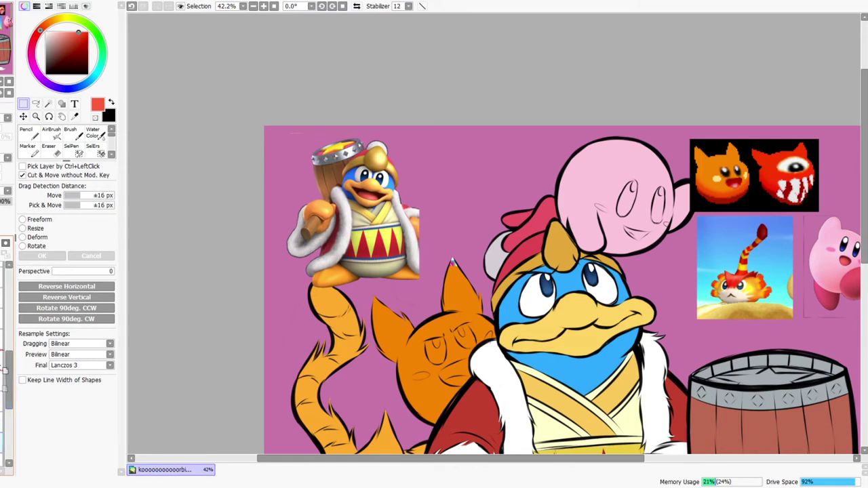
{"action": "scroll", "coordinate": [7, 352], "scroll_direction": "up", "scroll_amount": 3}
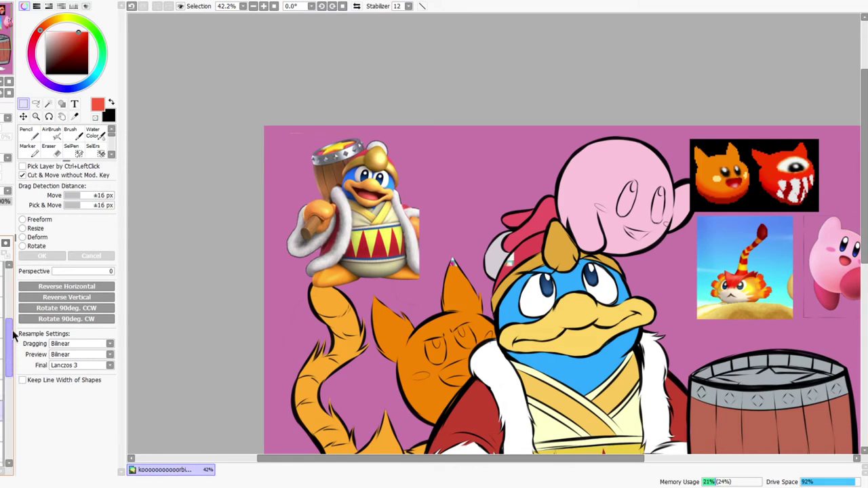
{"action": "left_click_drag", "start_coordinate": [2, 407], "coordinate": [3, 294]}
{"action": "left_click_drag", "start_coordinate": [11, 336], "coordinate": [3, 273]}
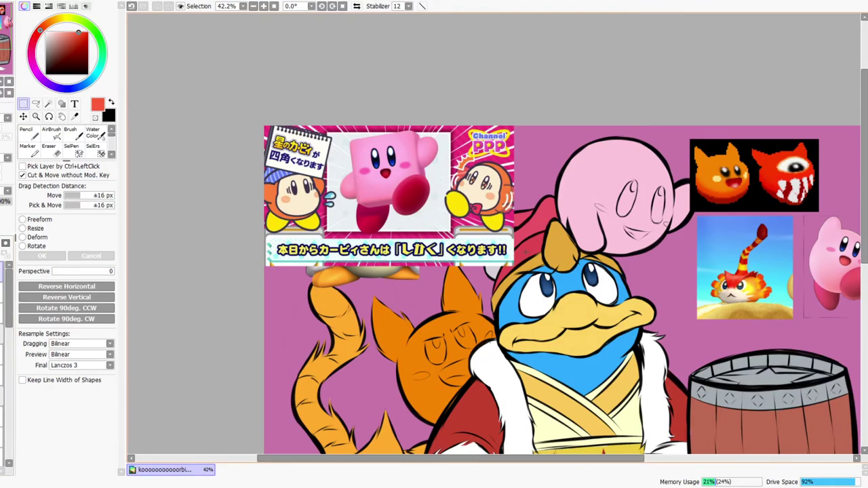
{"action": "left_click_drag", "start_coordinate": [567, 331], "coordinate": [519, 273]}
{"action": "left_click_drag", "start_coordinate": [564, 306], "coordinate": [528, 333]}
{"action": "left_click_drag", "start_coordinate": [529, 332], "coordinate": [560, 311]}
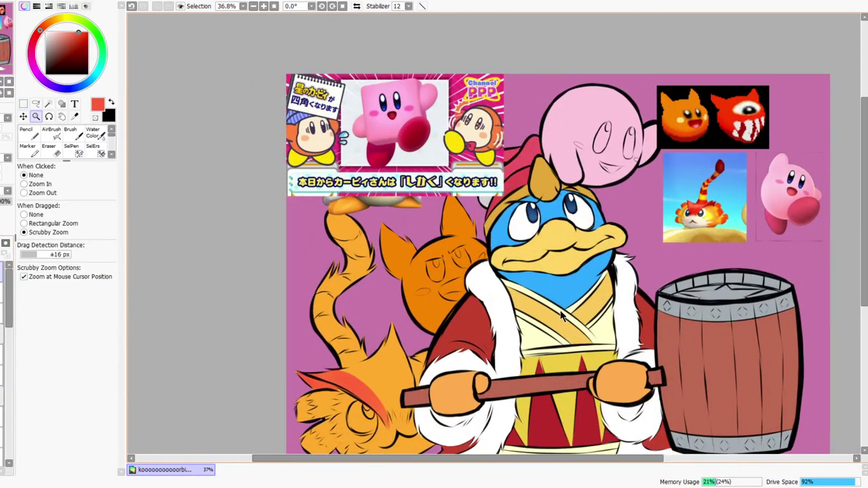
Fill the rest of the long-tailed cat's forehead patch with the current red using the Brush
{"action": "left_click_drag", "start_coordinate": [506, 298], "coordinate": [517, 294]}
{"action": "left_click_drag", "start_coordinate": [431, 181], "coordinate": [405, 206]}
{"action": "left_click_drag", "start_coordinate": [388, 277], "coordinate": [427, 312]}
{"action": "left_click_drag", "start_coordinate": [10, 313], "coordinate": [11, 332]}
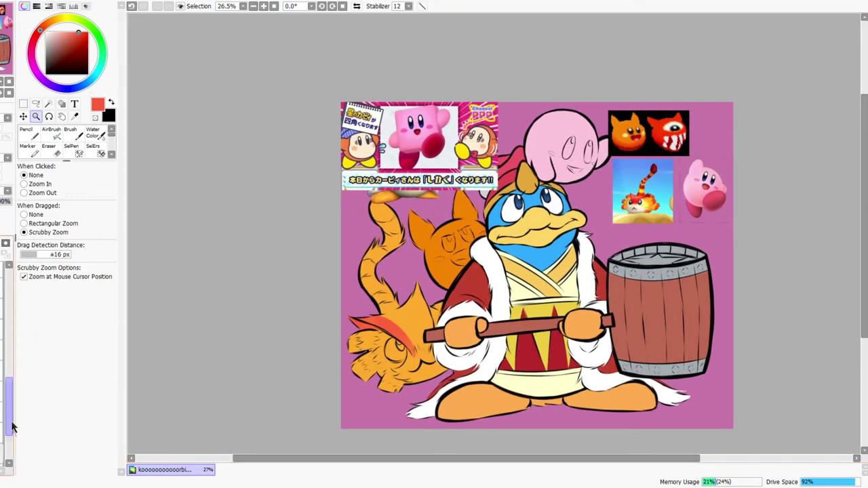
{"action": "scroll", "coordinate": [439, 312], "scroll_direction": "up", "scroll_amount": 2}
{"action": "left_click_drag", "start_coordinate": [438, 312], "coordinate": [439, 309]}
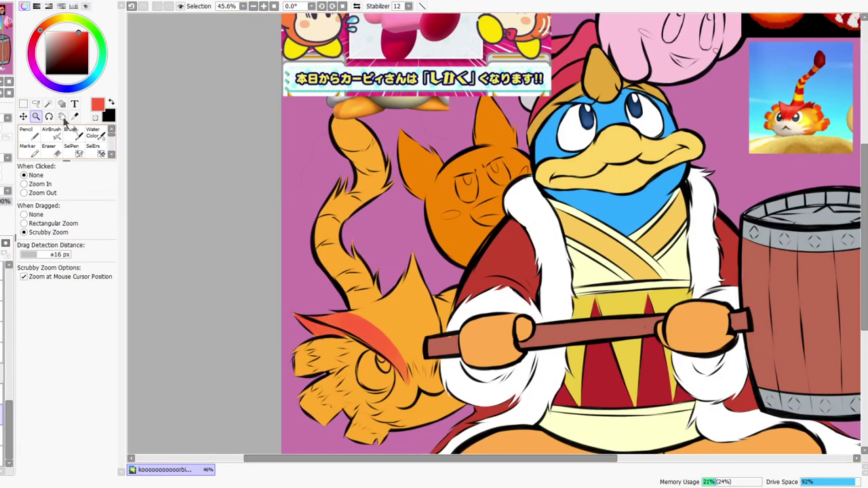
{"action": "left_click", "coordinate": [71, 133]}
{"action": "mouse_move", "coordinate": [362, 316]}
{"action": "left_mouse_down"}
{"action": "mouse_move", "coordinate": [410, 371]}
{"action": "mouse_move", "coordinate": [369, 305]}
{"action": "mouse_move", "coordinate": [417, 365]}
{"action": "mouse_move", "coordinate": [392, 286]}
{"action": "mouse_move", "coordinate": [432, 375]}
{"action": "mouse_move", "coordinate": [405, 266]}
{"action": "mouse_move", "coordinate": [436, 345]}
{"action": "mouse_move", "coordinate": [407, 255]}
{"action": "mouse_move", "coordinate": [431, 350]}
{"action": "mouse_move", "coordinate": [388, 308]}
{"action": "mouse_move", "coordinate": [358, 313]}
{"action": "mouse_move", "coordinate": [388, 308]}
{"action": "mouse_move", "coordinate": [356, 310]}
{"action": "left_mouse_up"}
Paint red bands across the long-tailed cat's tail from its base to the tip with the Brush at size 60
{"action": "key", "text": "bracketleft"}
{"action": "key", "text": "bracketleft"}
{"action": "key", "text": "bracketleft"}
{"action": "key", "text": "bracketleft"}
{"action": "key", "text": "bracketleft"}
{"action": "key", "text": "bracketleft"}
{"action": "key", "text": "bracketleft"}
{"action": "key", "text": "bracketleft"}
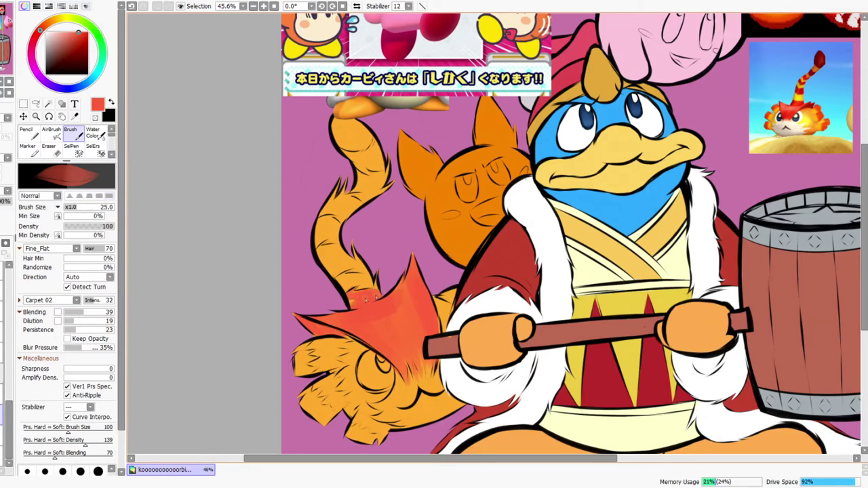
{"action": "key", "text": "bracketright"}
{"action": "key", "text": "bracketright"}
{"action": "mouse_move", "coordinate": [323, 254]}
{"action": "left_mouse_down"}
{"action": "mouse_move", "coordinate": [351, 261]}
{"action": "mouse_move", "coordinate": [343, 247]}
{"action": "mouse_move", "coordinate": [315, 255]}
{"action": "mouse_move", "coordinate": [343, 266]}
{"action": "mouse_move", "coordinate": [356, 250]}
{"action": "mouse_move", "coordinate": [333, 259]}
{"action": "mouse_move", "coordinate": [330, 277]}
{"action": "mouse_move", "coordinate": [363, 270]}
{"action": "left_mouse_up"}
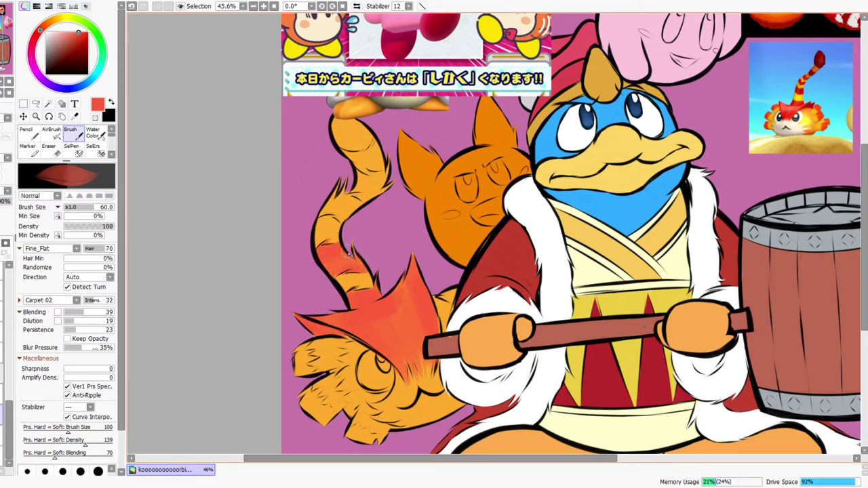
{"action": "mouse_move", "coordinate": [315, 209]}
{"action": "left_mouse_down"}
{"action": "mouse_move", "coordinate": [348, 224]}
{"action": "mouse_move", "coordinate": [352, 209]}
{"action": "mouse_move", "coordinate": [336, 205]}
{"action": "mouse_move", "coordinate": [365, 216]}
{"action": "mouse_move", "coordinate": [341, 203]}
{"action": "mouse_move", "coordinate": [360, 212]}
{"action": "mouse_move", "coordinate": [354, 197]}
{"action": "mouse_move", "coordinate": [355, 228]}
{"action": "left_mouse_up"}
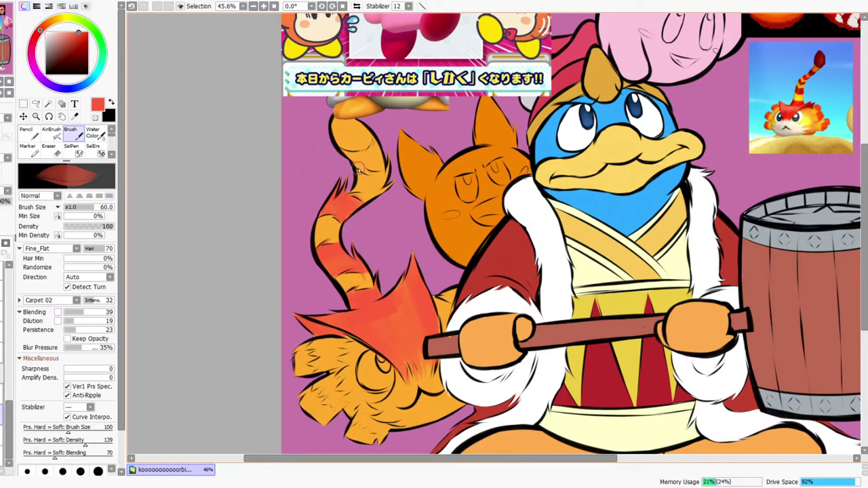
{"action": "mouse_move", "coordinate": [358, 152]}
{"action": "left_mouse_down"}
{"action": "mouse_move", "coordinate": [337, 135]}
{"action": "mouse_move", "coordinate": [365, 143]}
{"action": "mouse_move", "coordinate": [345, 147]}
{"action": "mouse_move", "coordinate": [375, 123]}
{"action": "mouse_move", "coordinate": [354, 129]}
{"action": "mouse_move", "coordinate": [333, 123]}
{"action": "left_mouse_up"}
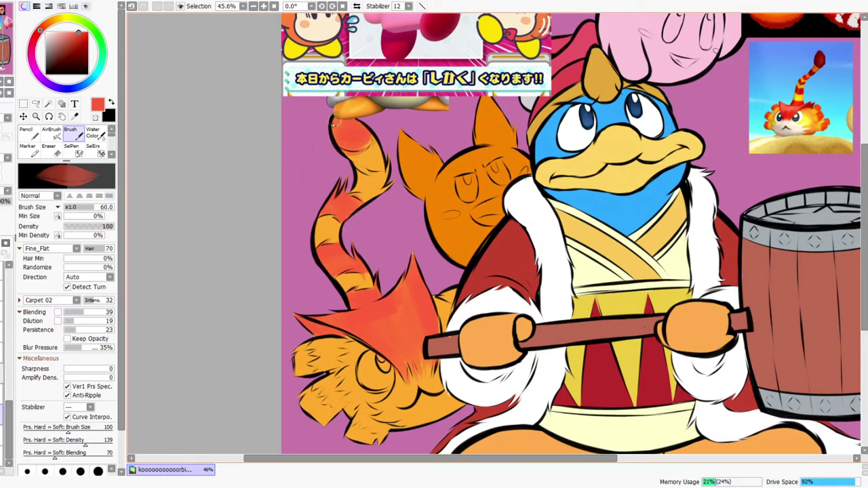
{"action": "left_click_drag", "start_coordinate": [358, 161], "coordinate": [384, 176]}
{"action": "key", "text": "ctrl+z"}
Paint the tail tip dark red and add a band in the tail's sampled red just below it
{"action": "left_click", "coordinate": [72, 51]}
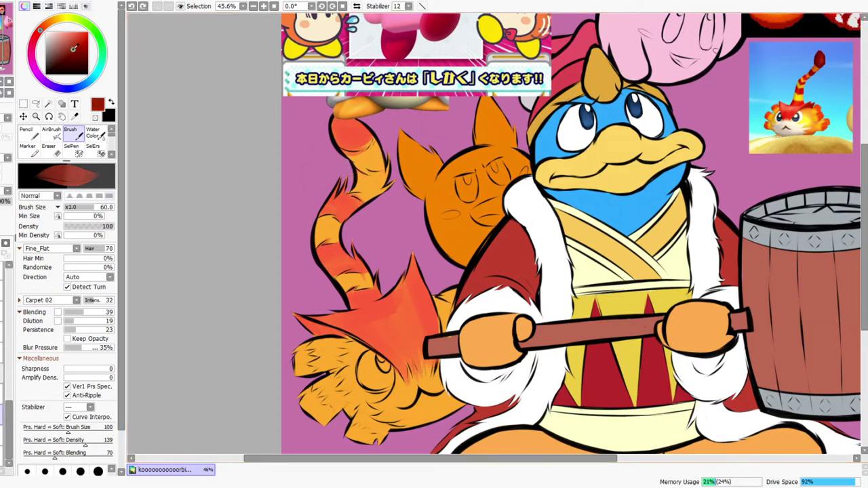
{"action": "mouse_move", "coordinate": [344, 137]}
{"action": "left_mouse_down"}
{"action": "mouse_move", "coordinate": [364, 126]}
{"action": "mouse_move", "coordinate": [349, 131]}
{"action": "mouse_move", "coordinate": [344, 121]}
{"action": "mouse_move", "coordinate": [347, 142]}
{"action": "mouse_move", "coordinate": [362, 143]}
{"action": "mouse_move", "coordinate": [362, 180]}
{"action": "mouse_move", "coordinate": [346, 212]}
{"action": "mouse_move", "coordinate": [366, 152]}
{"action": "mouse_move", "coordinate": [339, 152]}
{"action": "mouse_move", "coordinate": [362, 143]}
{"action": "mouse_move", "coordinate": [370, 173]}
{"action": "mouse_move", "coordinate": [393, 167]}
{"action": "left_mouse_up"}
{"action": "left_click", "coordinate": [346, 210], "text": "alt"}
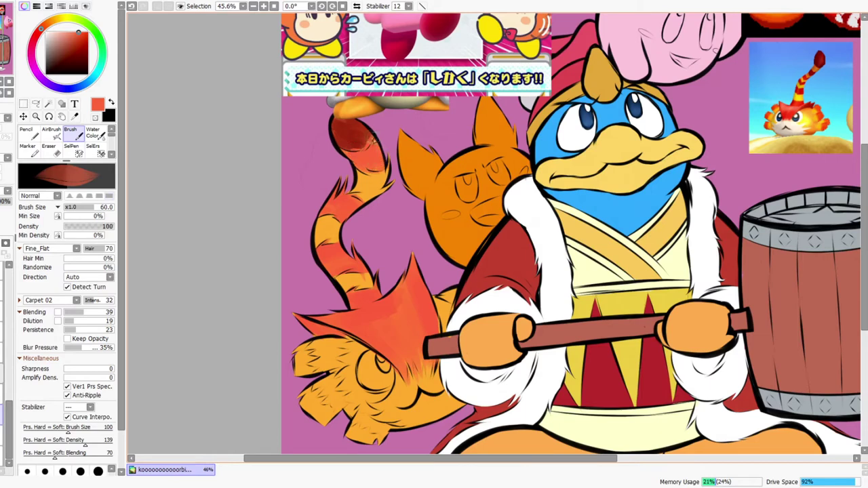
Try blending sampled reds and an orange shade into the dark tail tip
{"action": "left_click", "coordinate": [358, 144], "text": "alt"}
{"action": "left_click_drag", "start_coordinate": [354, 144], "coordinate": [369, 142]}
{"action": "left_click", "coordinate": [365, 146], "text": "alt"}
{"action": "left_click", "coordinate": [370, 144], "text": "alt"}
{"action": "left_click_drag", "start_coordinate": [42, 29], "coordinate": [48, 23]}
{"action": "mouse_move", "coordinate": [359, 141]}
{"action": "left_mouse_down"}
{"action": "mouse_move", "coordinate": [343, 144]}
{"action": "mouse_move", "coordinate": [350, 134]}
{"action": "left_mouse_up"}
{"action": "left_click", "coordinate": [132, 6]}
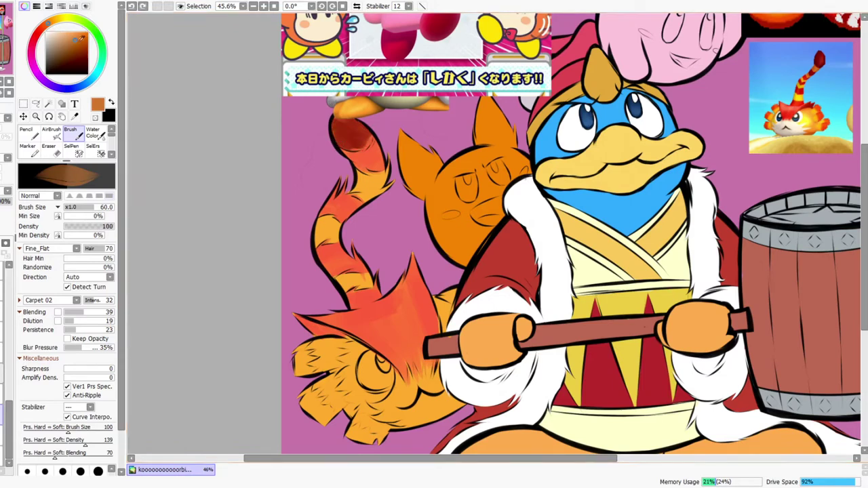
Repaint the tail tip in pale orange and cover it with a muted red at brush size 60
{"action": "left_click", "coordinate": [76, 33]}
{"action": "left_click", "coordinate": [72, 33]}
{"action": "mouse_move", "coordinate": [354, 120]}
{"action": "left_mouse_down"}
{"action": "mouse_move", "coordinate": [344, 142]}
{"action": "mouse_move", "coordinate": [367, 134]}
{"action": "mouse_move", "coordinate": [356, 125]}
{"action": "mouse_move", "coordinate": [353, 148]}
{"action": "mouse_move", "coordinate": [362, 150]}
{"action": "mouse_move", "coordinate": [358, 133]}
{"action": "left_mouse_up"}
{"action": "right_click", "coordinate": [373, 160]}
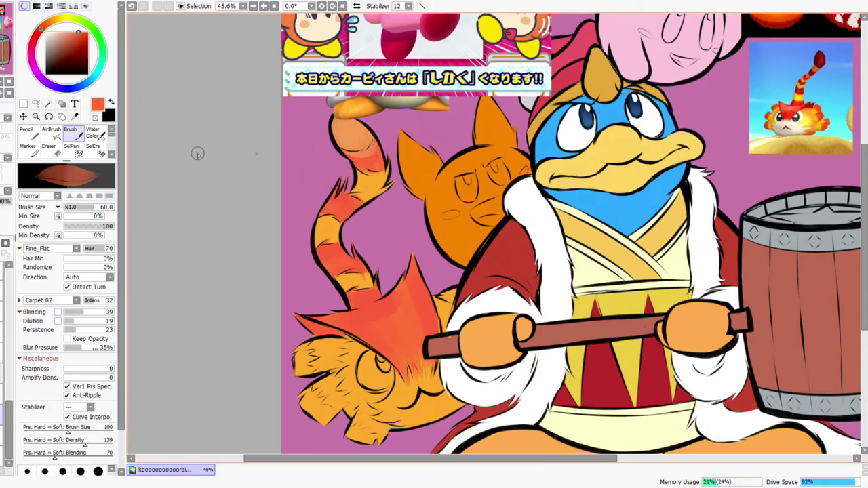
{"action": "left_click", "coordinate": [38, 33]}
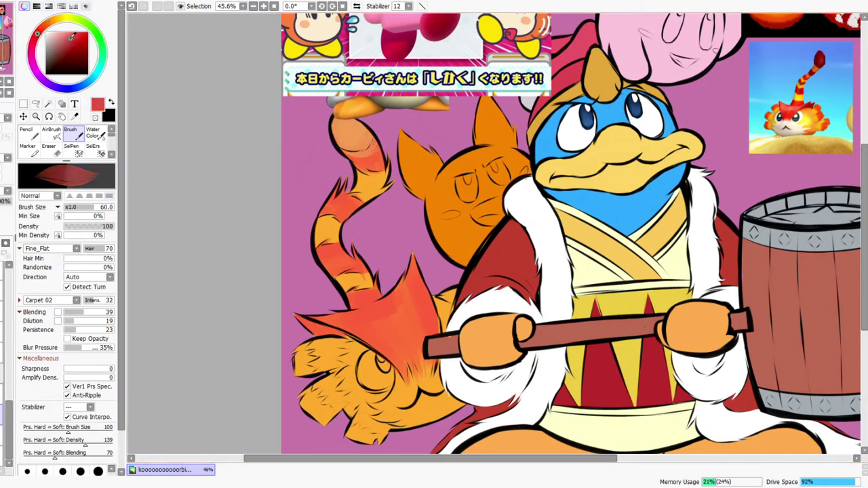
{"action": "mouse_move", "coordinate": [339, 136]}
{"action": "left_mouse_down"}
{"action": "mouse_move", "coordinate": [367, 143]}
{"action": "mouse_move", "coordinate": [334, 143]}
{"action": "mouse_move", "coordinate": [353, 132]}
{"action": "mouse_move", "coordinate": [353, 140]}
{"action": "mouse_move", "coordinate": [336, 130]}
{"action": "mouse_move", "coordinate": [345, 116]}
{"action": "mouse_move", "coordinate": [363, 156]}
{"action": "left_mouse_up"}
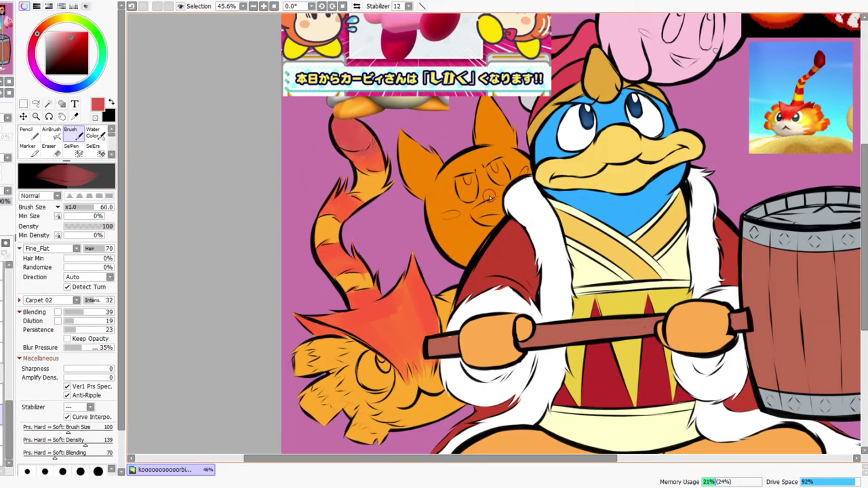
Inspect the striped tail and the round cat-eared character up close and against the whole illustration
{"action": "key", "text": "ctrl+space"}
{"action": "left_click_drag", "start_coordinate": [491, 199], "coordinate": [479, 212]}
{"action": "left_click_drag", "start_coordinate": [514, 329], "coordinate": [476, 297]}
{"action": "left_click_drag", "start_coordinate": [421, 134], "coordinate": [451, 114]}
{"action": "left_click_drag", "start_coordinate": [452, 220], "coordinate": [434, 280]}
{"action": "left_click_drag", "start_coordinate": [371, 177], "coordinate": [388, 154]}
{"action": "left_click", "coordinate": [73, 135]}
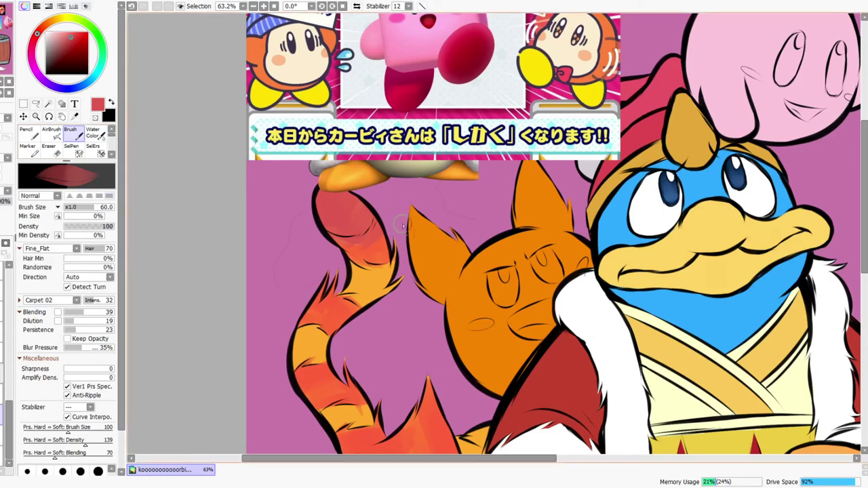
{"action": "key", "text": "z"}
{"action": "left_click_drag", "start_coordinate": [497, 227], "coordinate": [497, 245]}
{"action": "left_click_drag", "start_coordinate": [495, 295], "coordinate": [455, 284]}
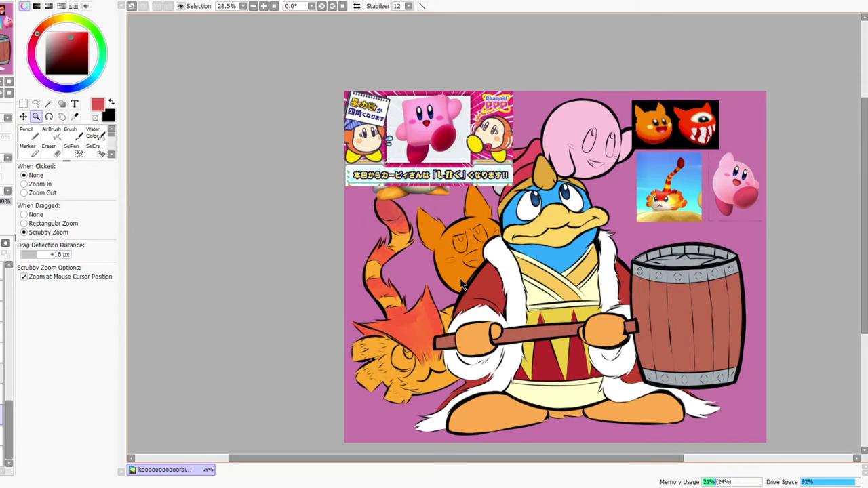
{"action": "left_click_drag", "start_coordinate": [400, 203], "coordinate": [411, 203]}
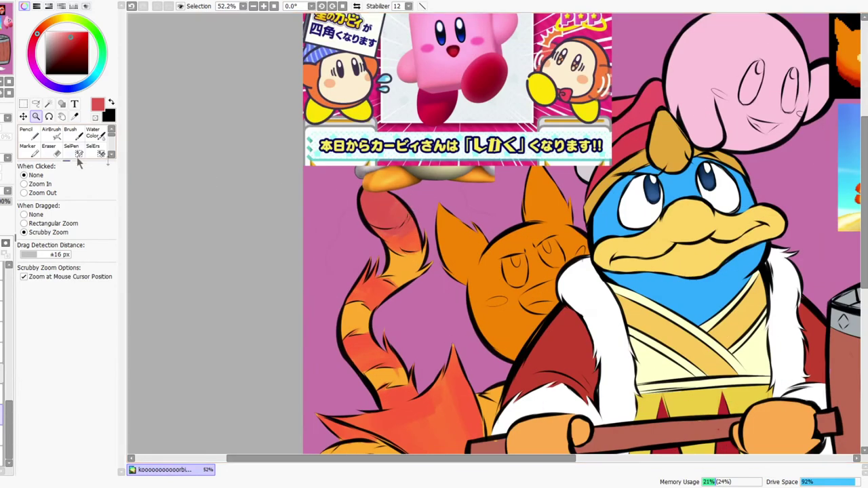
{"action": "left_click", "coordinate": [76, 134]}
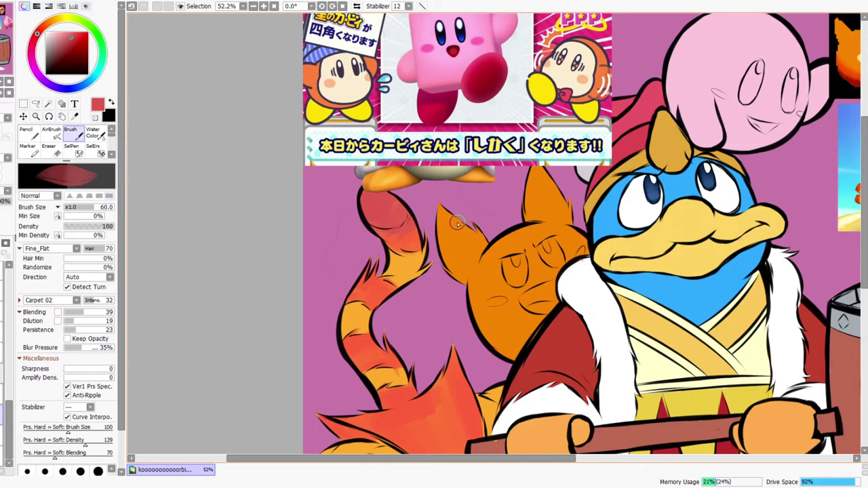
{"action": "key", "text": "ctrl+space"}
{"action": "left_click_drag", "start_coordinate": [484, 281], "coordinate": [476, 310]}
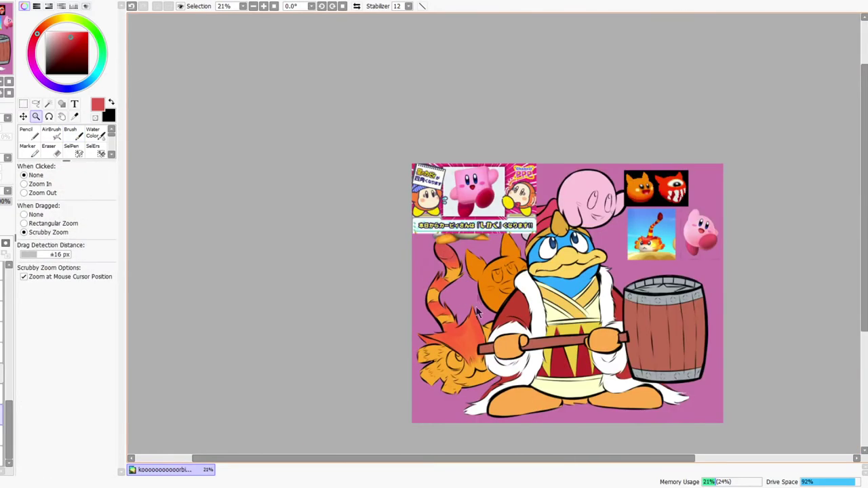
{"action": "left_click_drag", "start_coordinate": [517, 410], "coordinate": [513, 342]}
{"action": "left_click_drag", "start_coordinate": [450, 304], "coordinate": [470, 284]}
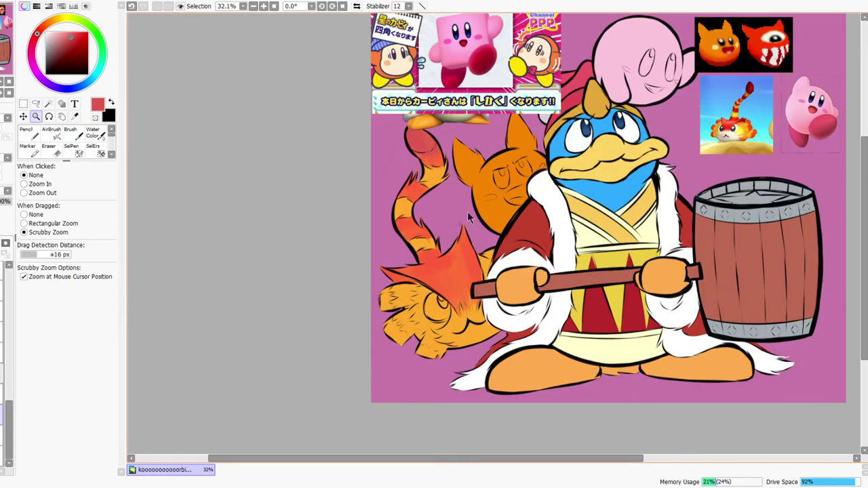
{"action": "left_click_drag", "start_coordinate": [520, 271], "coordinate": [480, 306]}
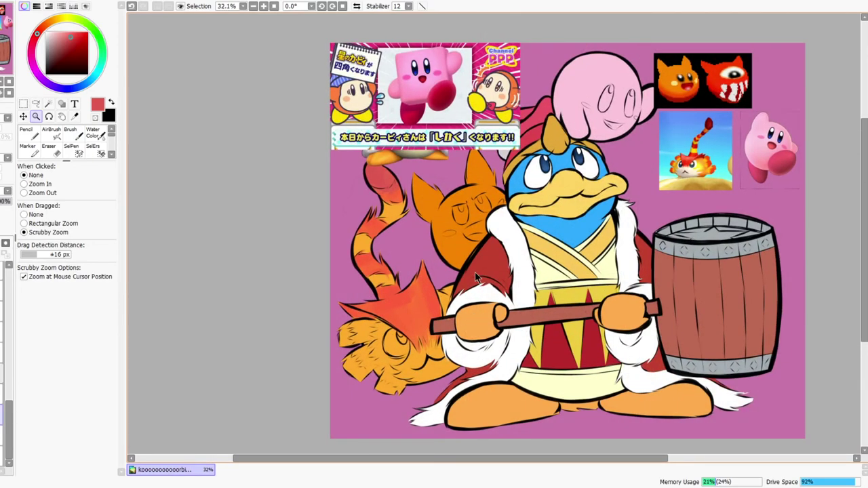
Switch to the Pencil and hide the square Kirby reference image layer
{"action": "left_click", "coordinate": [27, 133]}
{"action": "left_click_drag", "start_coordinate": [9, 411], "coordinate": [31, 251]}
{"action": "left_click", "coordinate": [2, 319]}
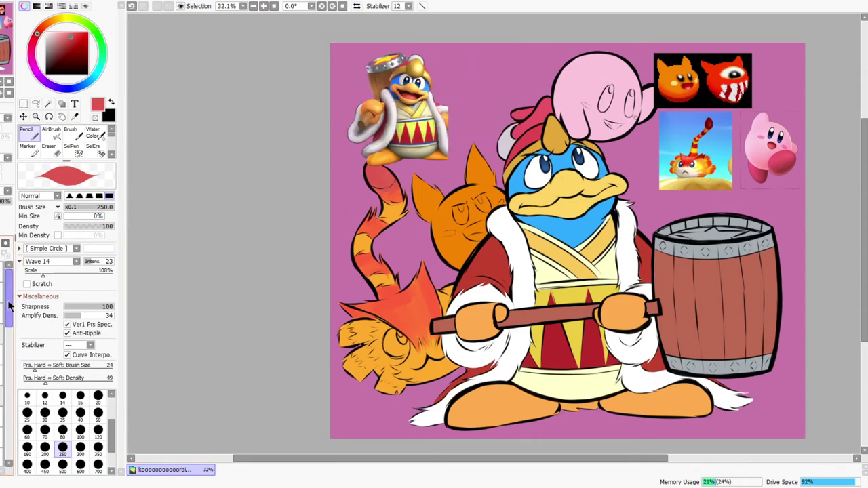
Fill the long-tailed cat's eye with white using the Pencil at size 100
{"action": "key", "text": "ctrl+space"}
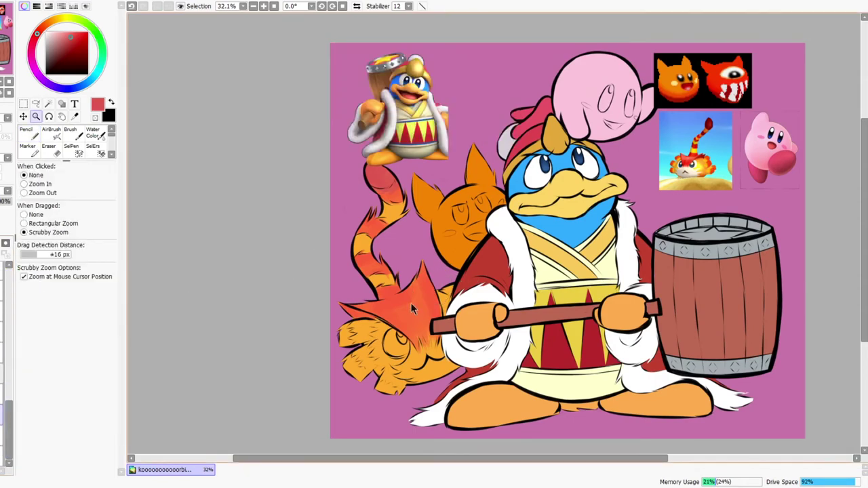
{"action": "left_click_drag", "start_coordinate": [411, 303], "coordinate": [422, 291]}
{"action": "left_click_drag", "start_coordinate": [51, 37], "coordinate": [37, 10]}
{"action": "scroll", "coordinate": [377, 291], "scroll_direction": "down", "scroll_amount": 1}
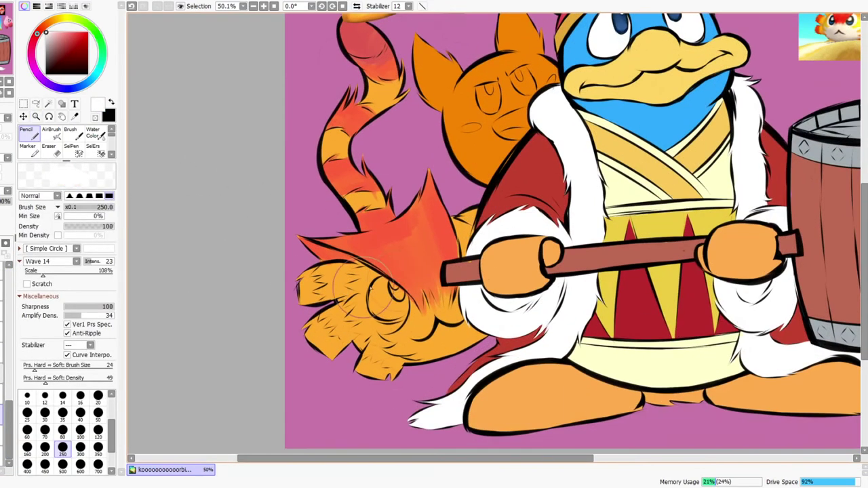
{"action": "key", "text": "bracketleft"}
{"action": "key", "text": "bracketleft"}
{"action": "key", "text": "bracketleft"}
{"action": "key", "text": "bracketleft"}
{"action": "mouse_move", "coordinate": [383, 306]}
{"action": "left_mouse_down"}
{"action": "mouse_move", "coordinate": [384, 287]}
{"action": "mouse_move", "coordinate": [393, 292]}
{"action": "mouse_move", "coordinate": [381, 315]}
{"action": "mouse_move", "coordinate": [396, 313]}
{"action": "mouse_move", "coordinate": [403, 280]}
{"action": "left_mouse_up"}
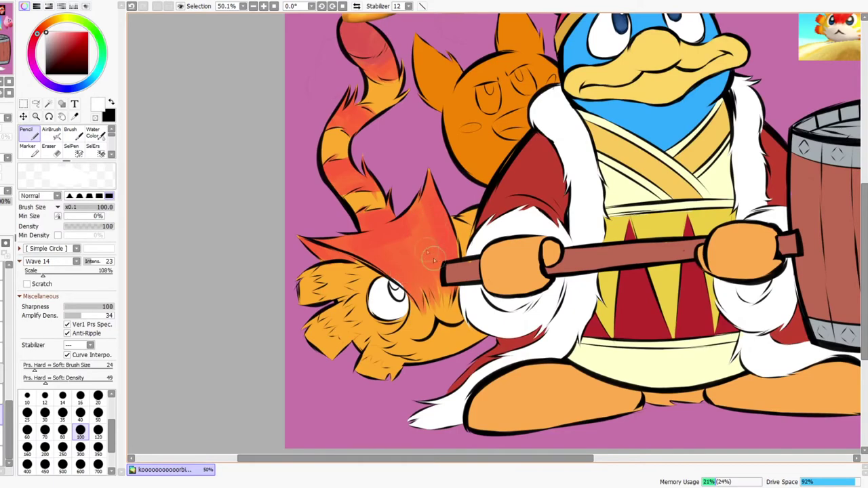
Paint the cat's mane tips red with the Brush at size 60, and its muzzle pale cream at size 70
{"action": "left_click", "coordinate": [70, 132]}
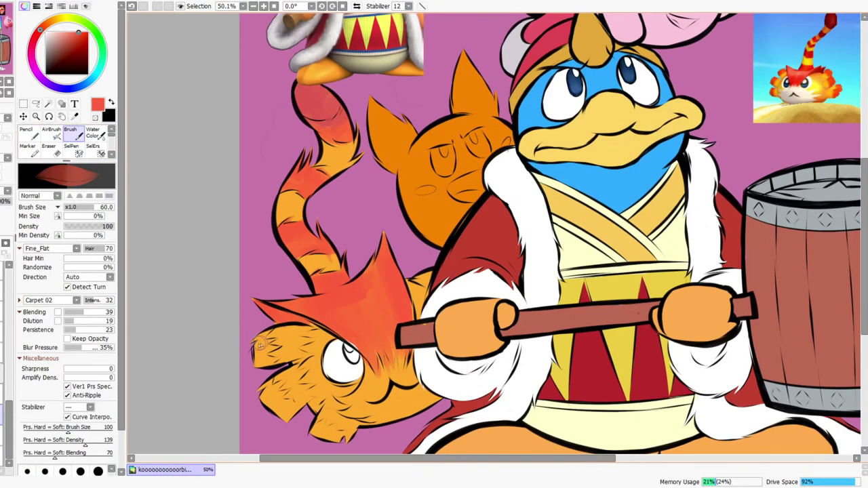
{"action": "mouse_move", "coordinate": [259, 344]}
{"action": "left_mouse_down"}
{"action": "mouse_move", "coordinate": [248, 348]}
{"action": "mouse_move", "coordinate": [248, 372]}
{"action": "mouse_move", "coordinate": [259, 365]}
{"action": "mouse_move", "coordinate": [267, 416]}
{"action": "mouse_move", "coordinate": [302, 399]}
{"action": "mouse_move", "coordinate": [319, 432]}
{"action": "mouse_move", "coordinate": [342, 441]}
{"action": "mouse_move", "coordinate": [353, 434]}
{"action": "left_mouse_up"}
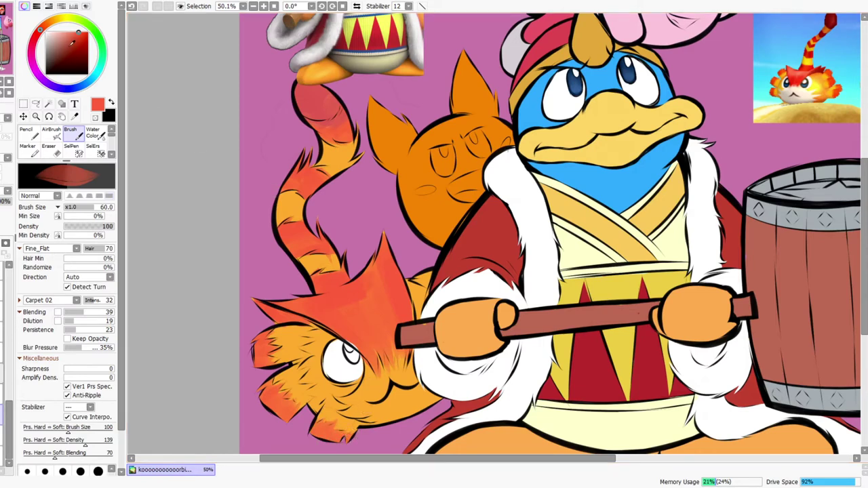
{"action": "left_click", "coordinate": [50, 32]}
{"action": "left_click", "coordinate": [50, 23]}
{"action": "mouse_move", "coordinate": [341, 398]}
{"action": "left_mouse_down"}
{"action": "mouse_move", "coordinate": [364, 387]}
{"action": "mouse_move", "coordinate": [359, 393]}
{"action": "mouse_move", "coordinate": [374, 368]}
{"action": "mouse_move", "coordinate": [366, 390]}
{"action": "mouse_move", "coordinate": [393, 372]}
{"action": "mouse_move", "coordinate": [399, 345]}
{"action": "mouse_move", "coordinate": [420, 391]}
{"action": "mouse_move", "coordinate": [453, 388]}
{"action": "mouse_move", "coordinate": [403, 376]}
{"action": "mouse_move", "coordinate": [444, 395]}
{"action": "left_mouse_up"}
{"action": "key", "text": "]"}
{"action": "mouse_move", "coordinate": [360, 394]}
{"action": "left_mouse_down"}
{"action": "mouse_move", "coordinate": [347, 414]}
{"action": "mouse_move", "coordinate": [366, 393]}
{"action": "mouse_move", "coordinate": [380, 403]}
{"action": "mouse_move", "coordinate": [400, 379]}
{"action": "mouse_move", "coordinate": [419, 410]}
{"action": "mouse_move", "coordinate": [366, 414]}
{"action": "mouse_move", "coordinate": [408, 398]}
{"action": "mouse_move", "coordinate": [393, 416]}
{"action": "left_mouse_up"}
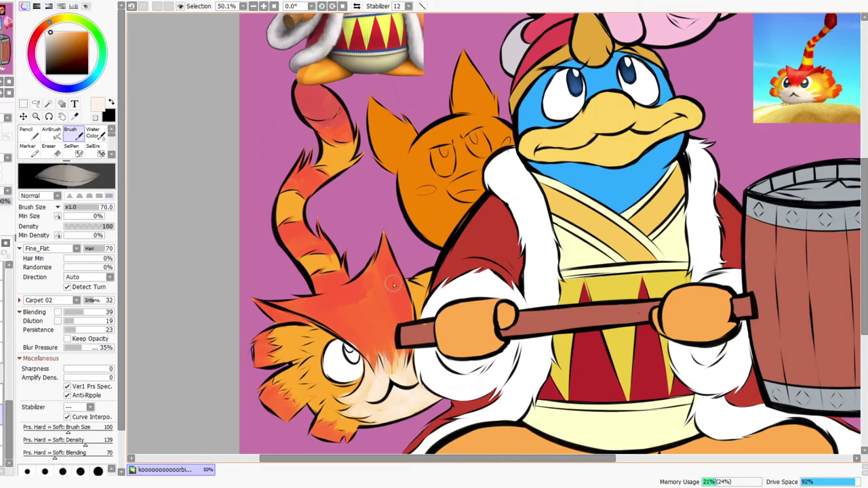
Sample the forehead's red and paint fur streaks down into the cream muzzle, reducing the Brush to size 50
{"action": "left_click", "coordinate": [362, 330], "text": "alt"}
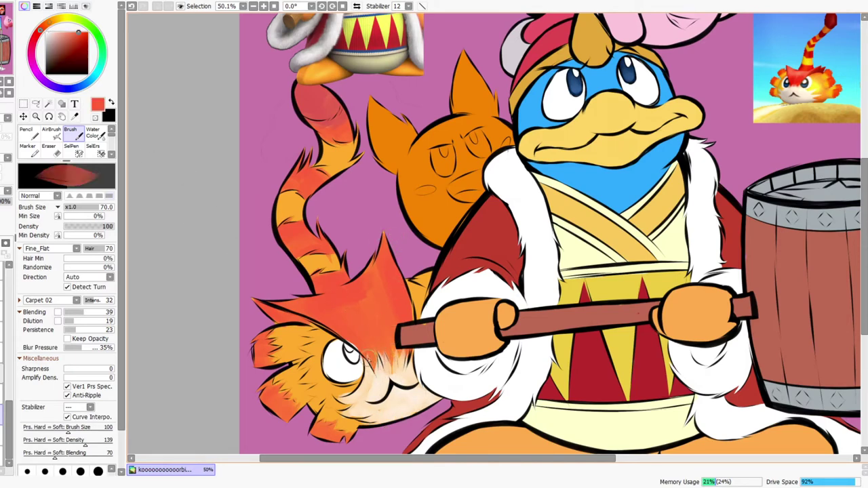
{"action": "left_click_drag", "start_coordinate": [376, 344], "coordinate": [396, 383]}
{"action": "left_click_drag", "start_coordinate": [401, 342], "coordinate": [401, 376]}
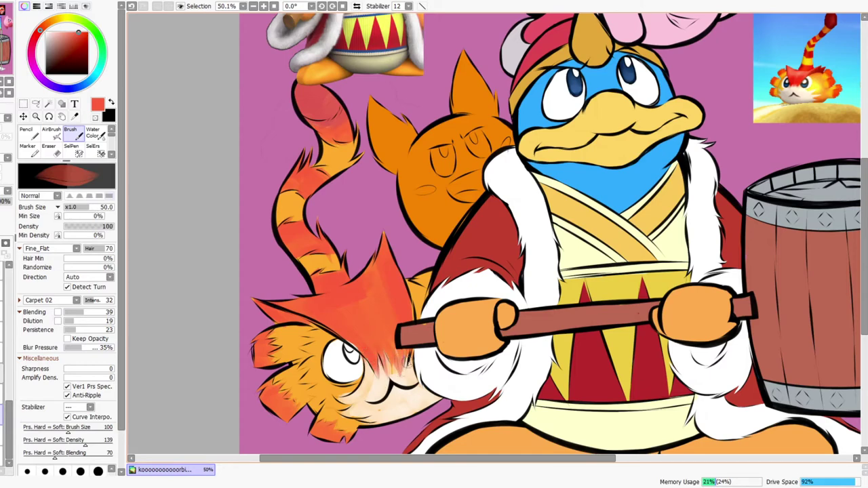
Sample the mane's orange, shift it to light yellow, and brush highlights over the cat's mane and the body behind its head at size 50
{"action": "mouse_move", "coordinate": [417, 311]}
{"action": "left_mouse_down"}
{"action": "mouse_move", "coordinate": [401, 325]}
{"action": "mouse_move", "coordinate": [428, 314]}
{"action": "left_mouse_up"}
{"action": "left_click_drag", "start_coordinate": [374, 362], "coordinate": [377, 338]}
{"action": "left_click_drag", "start_coordinate": [400, 302], "coordinate": [390, 319]}
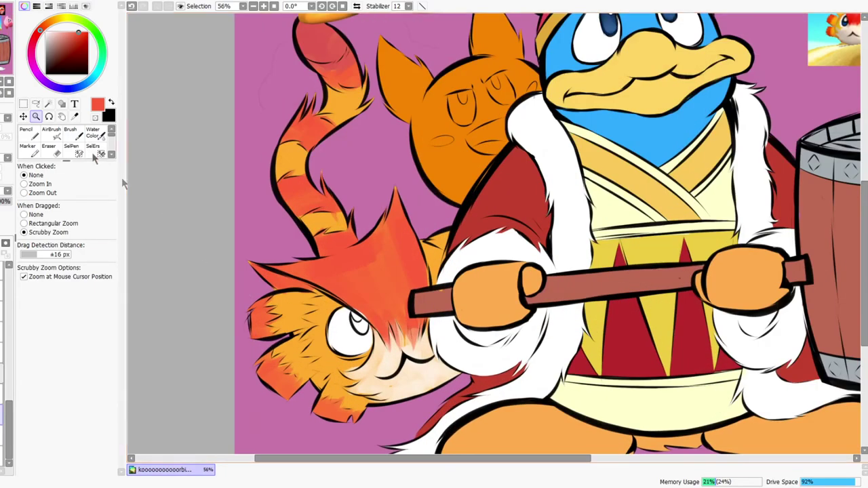
{"action": "right_click", "coordinate": [321, 307]}
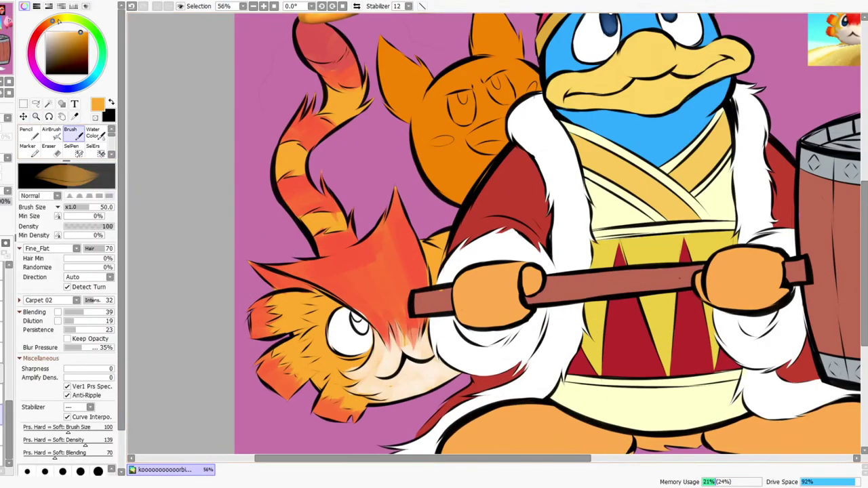
{"action": "left_click", "coordinate": [60, 19]}
{"action": "left_click", "coordinate": [69, 32]}
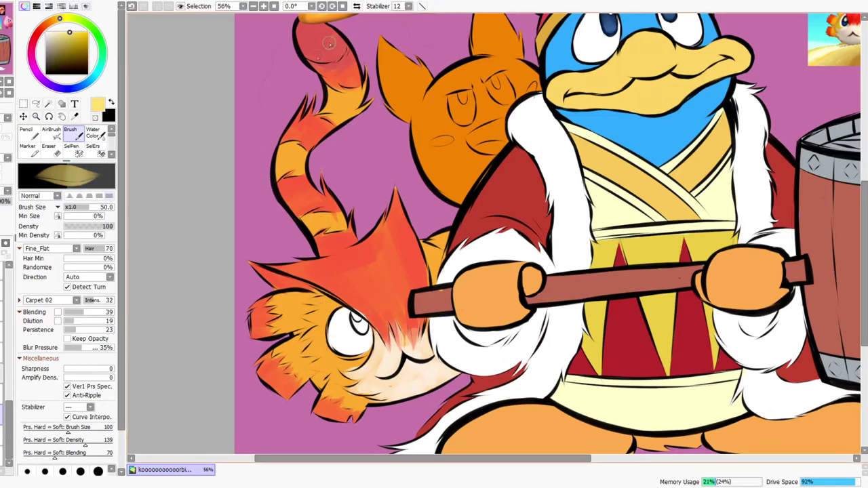
{"action": "key", "text": "h"}
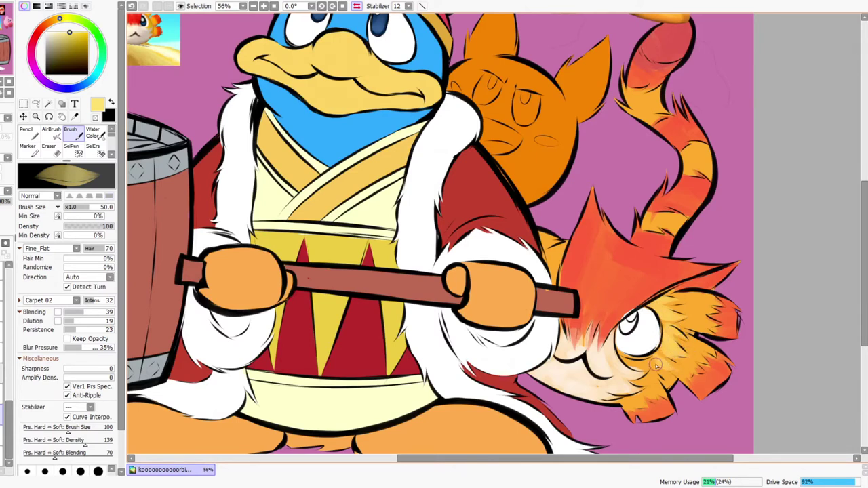
{"action": "left_click_drag", "start_coordinate": [661, 368], "coordinate": [641, 360]}
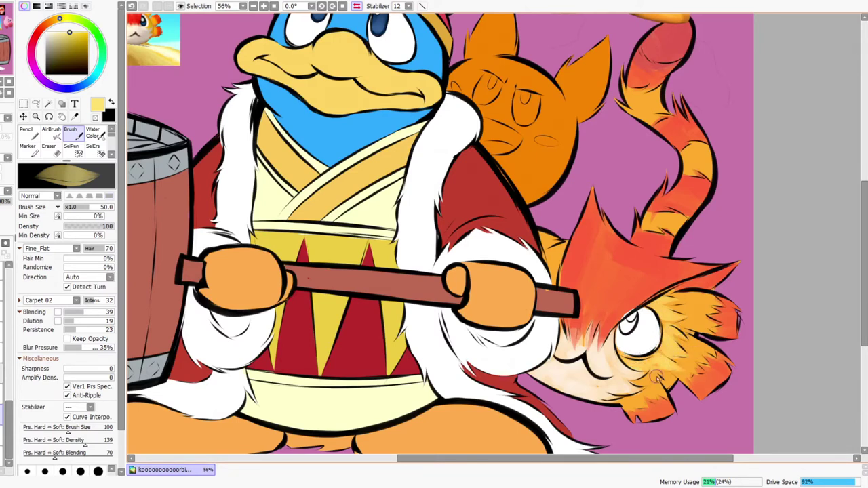
{"action": "mouse_move", "coordinate": [646, 389]}
{"action": "left_mouse_down"}
{"action": "mouse_move", "coordinate": [660, 375]}
{"action": "mouse_move", "coordinate": [644, 401]}
{"action": "left_mouse_up"}
{"action": "mouse_move", "coordinate": [554, 260]}
{"action": "left_mouse_down"}
{"action": "mouse_move", "coordinate": [555, 284]}
{"action": "mouse_move", "coordinate": [567, 234]}
{"action": "left_mouse_up"}
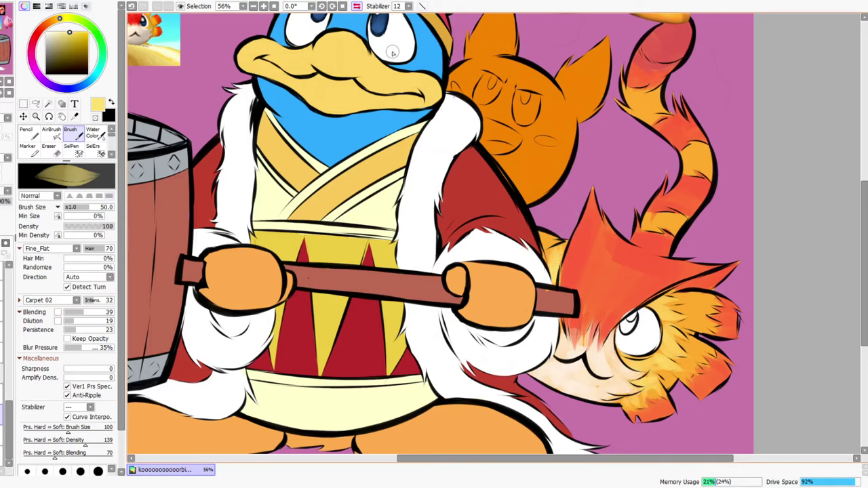
{"action": "left_click", "coordinate": [358, 6]}
{"action": "key", "text": "ctrl+space"}
{"action": "left_click_drag", "start_coordinate": [445, 297], "coordinate": [446, 289]}
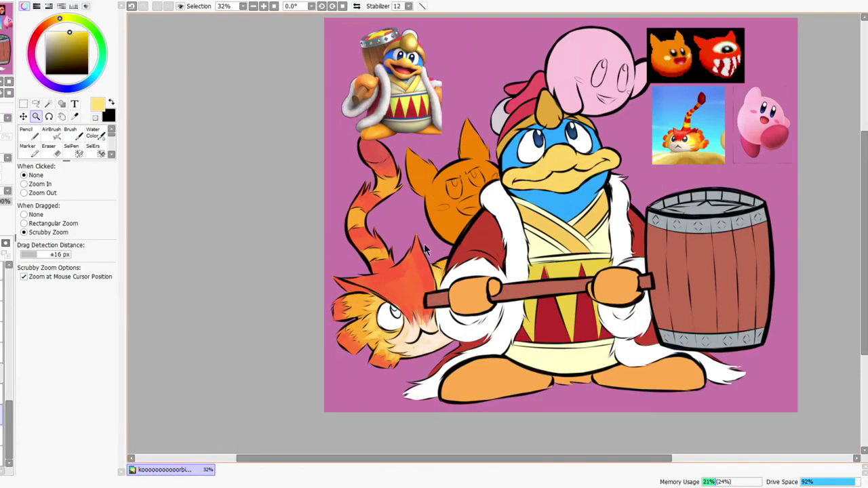
Fill the iris of the long-tailed cat's eye with medium blue using the Pencil at size 70
{"action": "left_click_drag", "start_coordinate": [407, 302], "coordinate": [418, 276]}
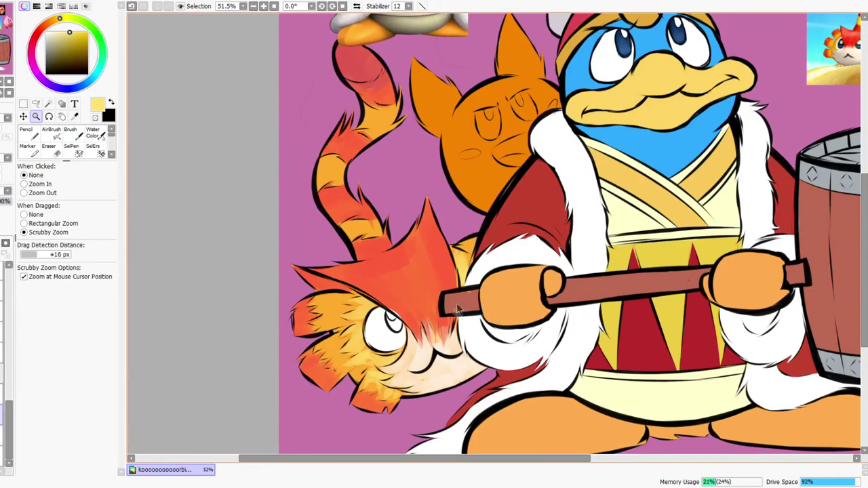
{"action": "left_click_drag", "start_coordinate": [449, 367], "coordinate": [434, 315]}
{"action": "left_click_drag", "start_coordinate": [496, 185], "coordinate": [448, 302]}
{"action": "left_click_drag", "start_coordinate": [302, 405], "coordinate": [339, 272]}
{"action": "left_click", "coordinate": [30, 135]}
{"action": "left_click", "coordinate": [84, 83]}
{"action": "left_click", "coordinate": [66, 46]}
{"action": "key", "text": "bracketleft"}
{"action": "key", "text": "bracketleft"}
{"action": "mouse_move", "coordinate": [358, 271]}
{"action": "left_mouse_down"}
{"action": "mouse_move", "coordinate": [376, 210]}
{"action": "mouse_move", "coordinate": [370, 253]}
{"action": "left_mouse_up"}
{"action": "key", "text": "ctrl+space"}
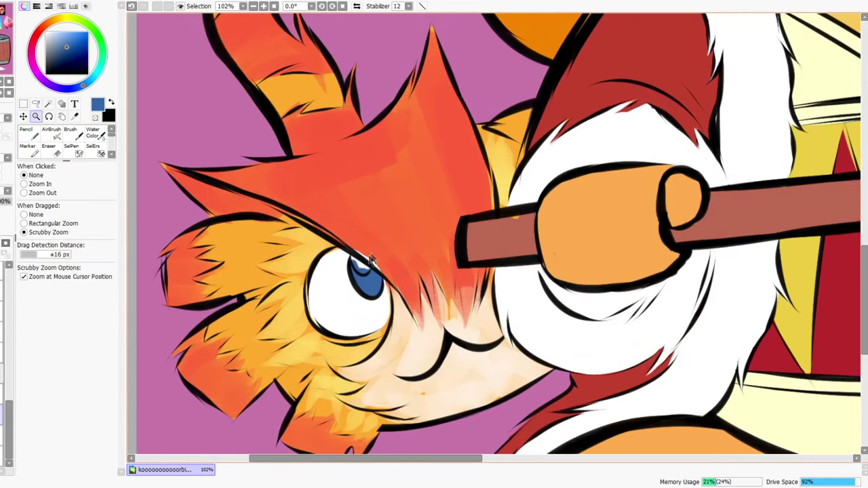
Sample white and paint the highlight at the top of the cat's blue iris with the Pencil at size 70
{"action": "key", "text": "e"}
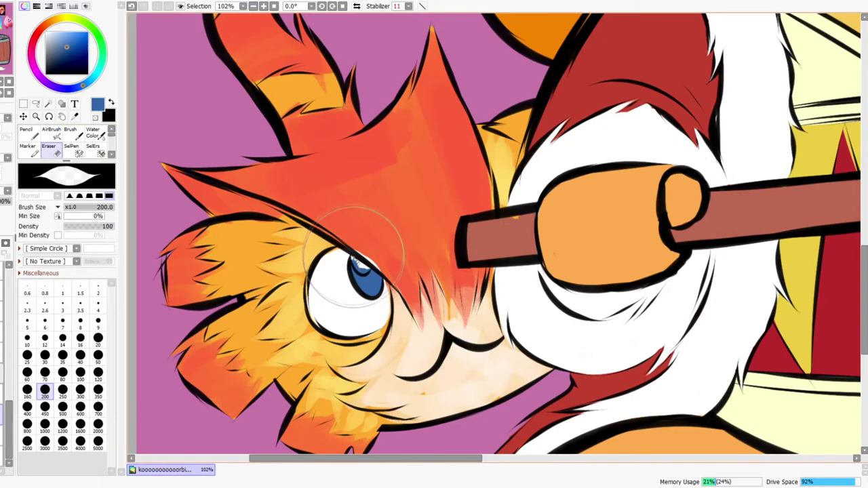
{"action": "left_click", "coordinate": [28, 134]}
{"action": "right_click", "coordinate": [357, 262]}
{"action": "left_click_drag", "start_coordinate": [356, 262], "coordinate": [363, 268]}
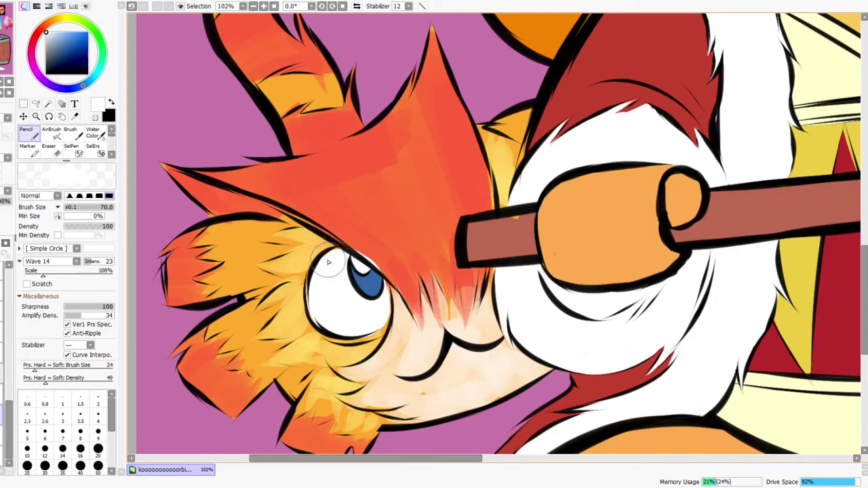
Shade the edges of the cat's eye white light blue with the Brush at density 63, enlarging it to size 35
{"action": "left_click", "coordinate": [70, 134]}
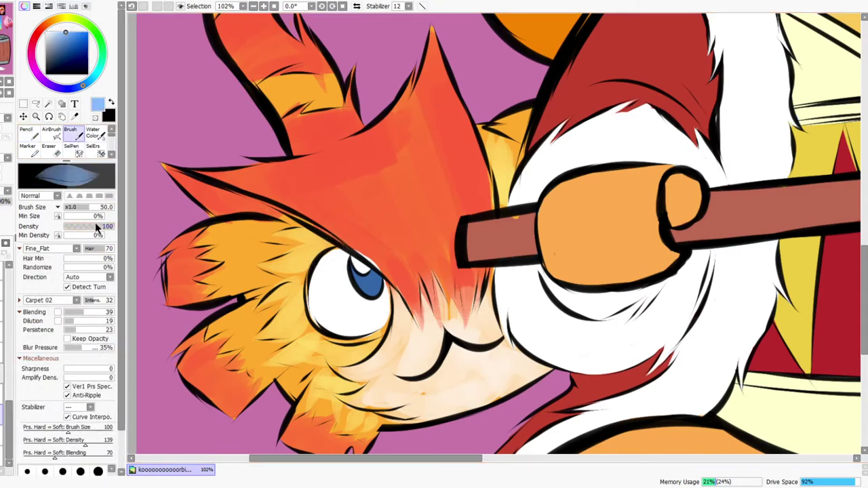
{"action": "left_click", "coordinate": [95, 226]}
{"action": "key", "text": "bracketleft"}
{"action": "key", "text": "bracketleft"}
{"action": "key", "text": "bracketleft"}
{"action": "key", "text": "bracketleft"}
{"action": "mouse_move", "coordinate": [322, 270]}
{"action": "left_mouse_down"}
{"action": "mouse_move", "coordinate": [318, 328]}
{"action": "mouse_move", "coordinate": [333, 316]}
{"action": "mouse_move", "coordinate": [313, 296]}
{"action": "mouse_move", "coordinate": [363, 310]}
{"action": "mouse_move", "coordinate": [315, 313]}
{"action": "mouse_move", "coordinate": [392, 297]}
{"action": "left_mouse_up"}
{"action": "key", "text": "bracketright"}
{"action": "key", "text": "bracketright"}
{"action": "mouse_move", "coordinate": [316, 284]}
{"action": "left_mouse_down"}
{"action": "mouse_move", "coordinate": [362, 328]}
{"action": "mouse_move", "coordinate": [383, 289]}
{"action": "mouse_move", "coordinate": [379, 310]}
{"action": "left_mouse_up"}
Sample the iris blue, switch to a lighter blue, and brush a soft glow into the cat's iris at size 16
{"action": "left_click", "coordinate": [371, 279], "text": "alt"}
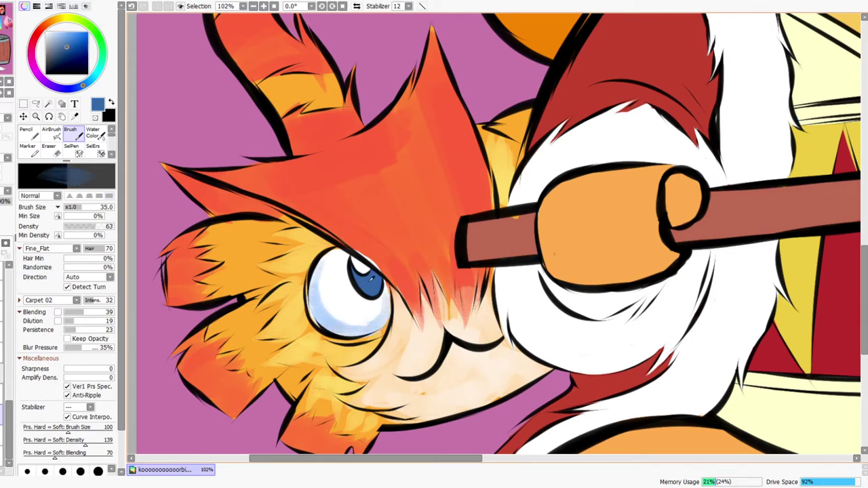
{"action": "left_click", "coordinate": [370, 271], "text": "alt"}
{"action": "key", "text": "bracketleft"}
{"action": "key", "text": "bracketleft"}
{"action": "key", "text": "bracketleft"}
{"action": "key", "text": "bracketleft"}
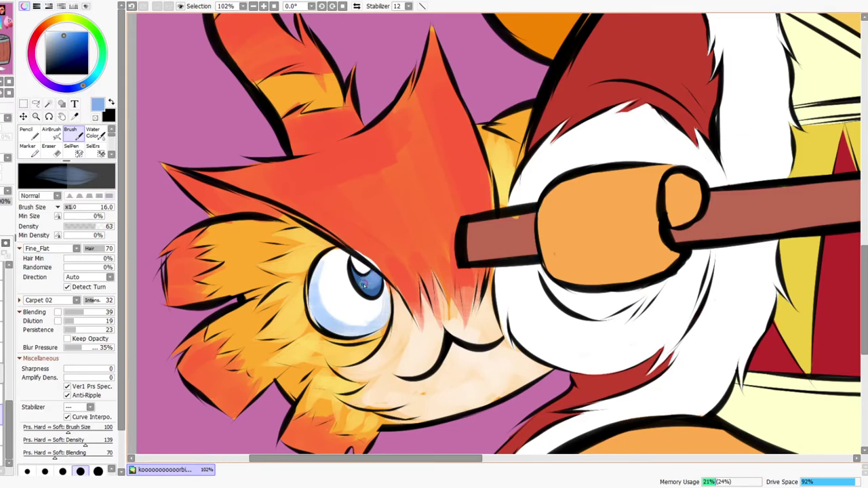
Sample the forehead's red, shift it to deep crimson, and brush shading along the cat's outer ear, between sizes 25 and 40
{"action": "key", "text": "ctrl+space"}
{"action": "left_click_drag", "start_coordinate": [389, 249], "coordinate": [402, 220]}
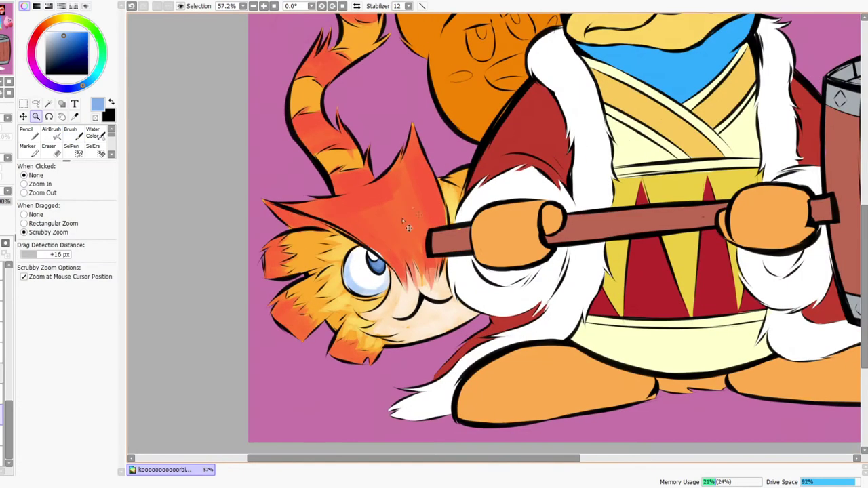
{"action": "left_click_drag", "start_coordinate": [370, 263], "coordinate": [397, 258]}
{"action": "left_click", "coordinate": [76, 134]}
{"action": "left_click", "coordinate": [363, 222], "text": "alt"}
{"action": "left_click", "coordinate": [357, 5]}
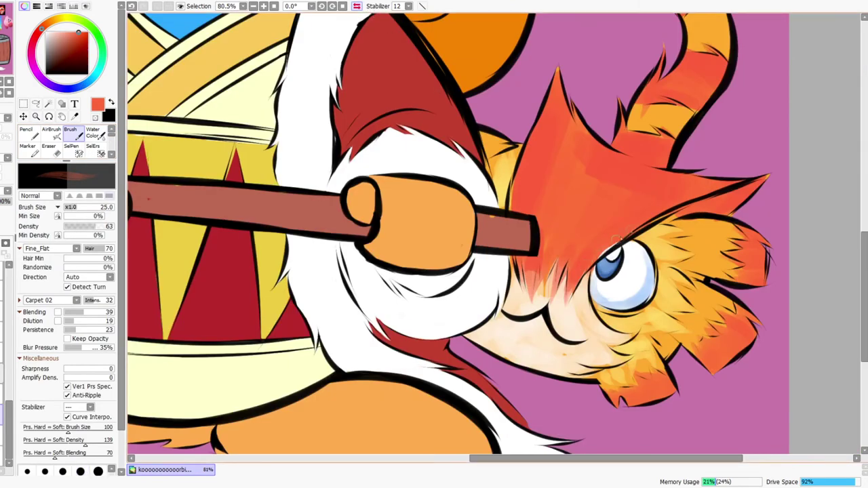
{"action": "key", "text": "ctrl+space"}
{"action": "mouse_move", "coordinate": [646, 209]}
{"action": "left_mouse_down"}
{"action": "mouse_move", "coordinate": [654, 203]}
{"action": "mouse_move", "coordinate": [632, 227]}
{"action": "left_mouse_up"}
{"action": "left_click_drag", "start_coordinate": [643, 226], "coordinate": [663, 206]}
{"action": "left_click", "coordinate": [76, 136]}
{"action": "left_click", "coordinate": [71, 47]}
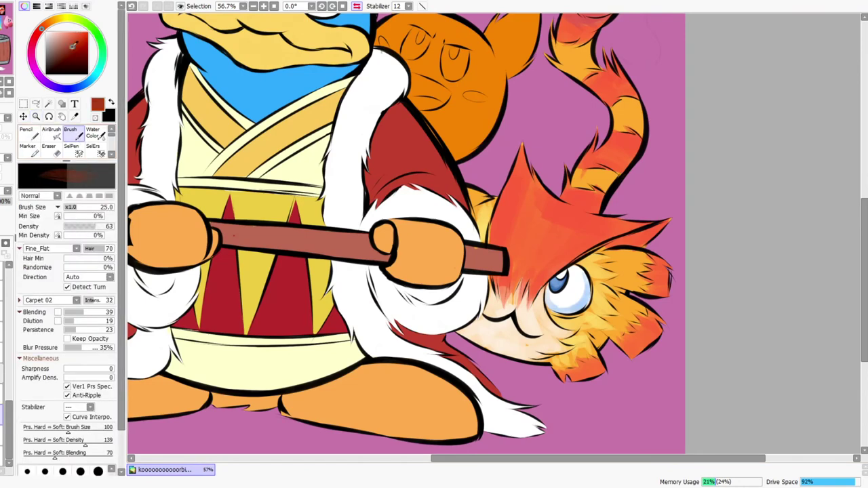
{"action": "left_click", "coordinate": [36, 37]}
{"action": "left_click", "coordinate": [357, 6]}
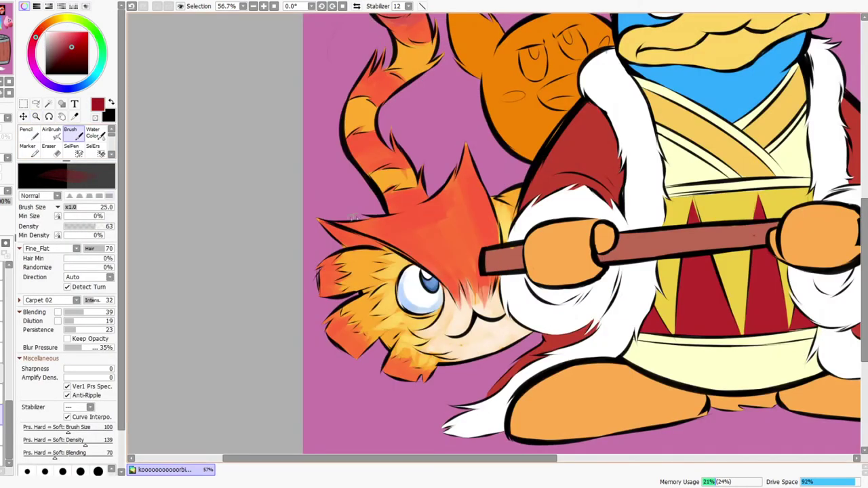
{"action": "mouse_move", "coordinate": [325, 231]}
{"action": "left_mouse_down"}
{"action": "mouse_move", "coordinate": [363, 234]}
{"action": "mouse_move", "coordinate": [369, 248]}
{"action": "mouse_move", "coordinate": [349, 237]}
{"action": "mouse_move", "coordinate": [407, 266]}
{"action": "left_mouse_up"}
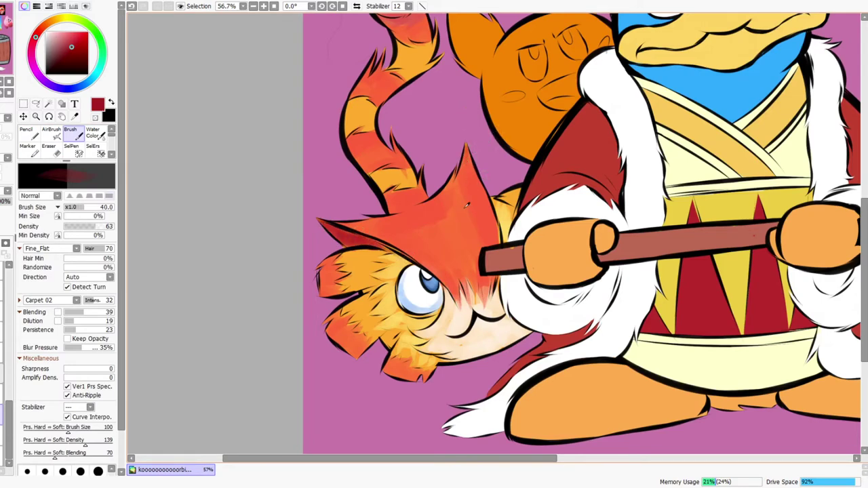
Sample the forehead's red, shift it to muted dark red, and shade the cat's forehead, ears and red tail bands with the Brush at size 80
{"action": "left_click", "coordinate": [468, 200], "text": "alt"}
{"action": "left_click_drag", "start_coordinate": [555, 223], "coordinate": [519, 298]}
{"action": "left_click_drag", "start_coordinate": [546, 211], "coordinate": [581, 196]}
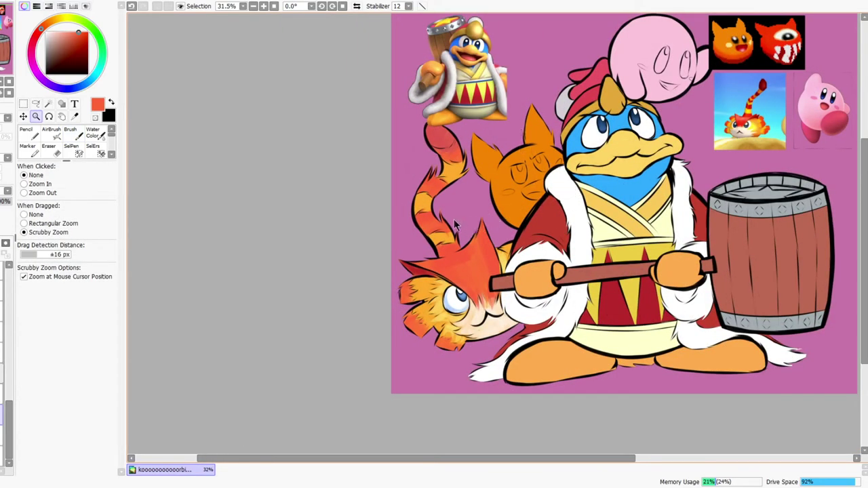
{"action": "scroll", "coordinate": [475, 217], "scroll_direction": "up", "scroll_amount": 3}
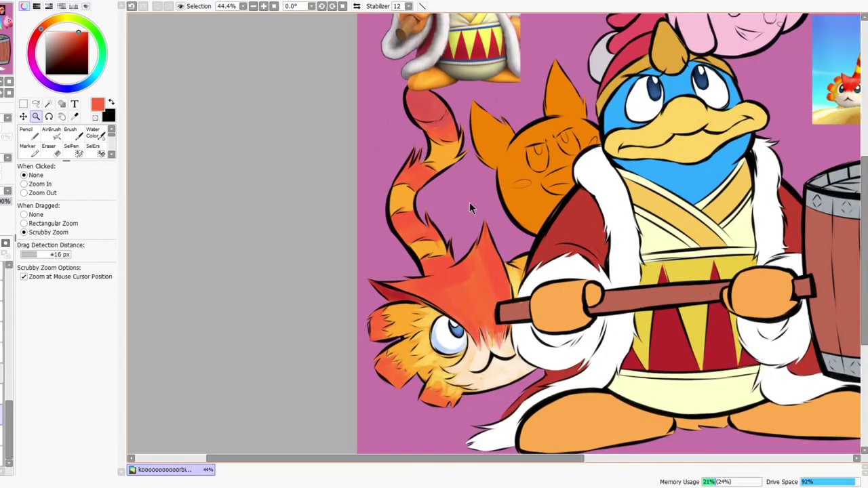
{"action": "left_click", "coordinate": [70, 132]}
{"action": "left_click", "coordinate": [38, 34]}
{"action": "left_click", "coordinate": [67, 44]}
{"action": "key", "text": "bracketright"}
{"action": "key", "text": "bracketright"}
{"action": "key", "text": "bracketright"}
{"action": "key", "text": "bracketright"}
{"action": "mouse_move", "coordinate": [391, 284]}
{"action": "left_mouse_down"}
{"action": "mouse_move", "coordinate": [435, 299]}
{"action": "mouse_move", "coordinate": [459, 326]}
{"action": "left_mouse_up"}
{"action": "mouse_move", "coordinate": [415, 290]}
{"action": "left_mouse_down"}
{"action": "mouse_move", "coordinate": [481, 338]}
{"action": "mouse_move", "coordinate": [476, 348]}
{"action": "left_mouse_up"}
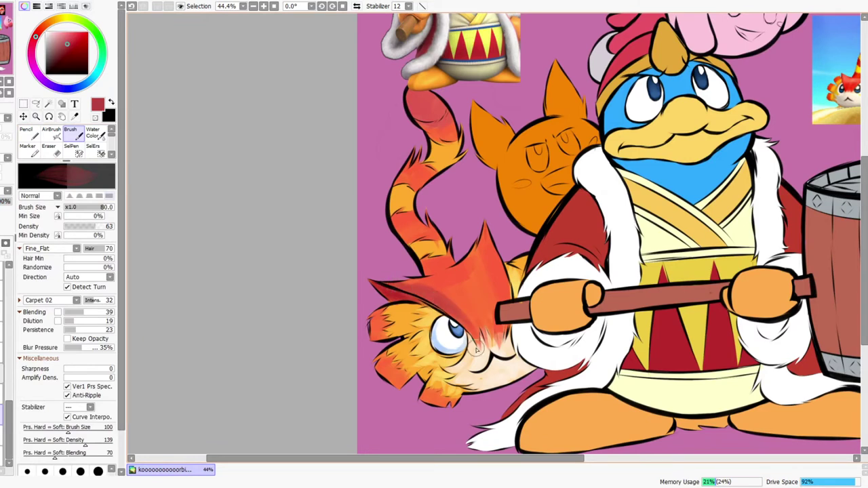
{"action": "mouse_move", "coordinate": [406, 283]}
{"action": "left_mouse_down"}
{"action": "mouse_move", "coordinate": [444, 265]}
{"action": "mouse_move", "coordinate": [473, 266]}
{"action": "mouse_move", "coordinate": [482, 212]}
{"action": "left_mouse_up"}
{"action": "mouse_move", "coordinate": [397, 219]}
{"action": "left_mouse_down"}
{"action": "mouse_move", "coordinate": [421, 246]}
{"action": "mouse_move", "coordinate": [425, 266]}
{"action": "left_mouse_up"}
{"action": "left_click_drag", "start_coordinate": [396, 178], "coordinate": [425, 122]}
{"action": "mouse_move", "coordinate": [415, 89]}
{"action": "left_mouse_down"}
{"action": "mouse_move", "coordinate": [411, 115]}
{"action": "mouse_move", "coordinate": [418, 99]}
{"action": "mouse_move", "coordinate": [426, 122]}
{"action": "mouse_move", "coordinate": [438, 107]}
{"action": "mouse_move", "coordinate": [423, 122]}
{"action": "mouse_move", "coordinate": [456, 125]}
{"action": "left_mouse_up"}
Sample the tail's orange, shift it to brownish orange, and shade the tail's orange bands, the mane and the body behind the head
{"action": "left_click", "coordinate": [437, 155], "text": "alt"}
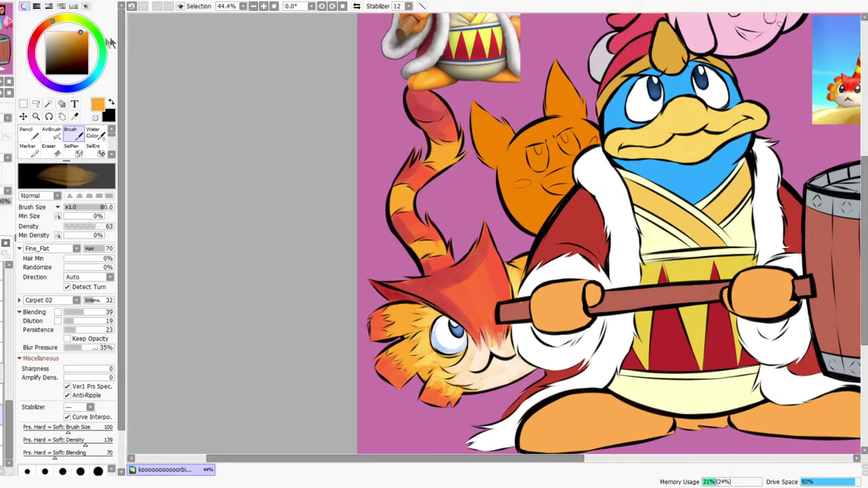
{"action": "left_click_drag", "start_coordinate": [53, 23], "coordinate": [47, 26]}
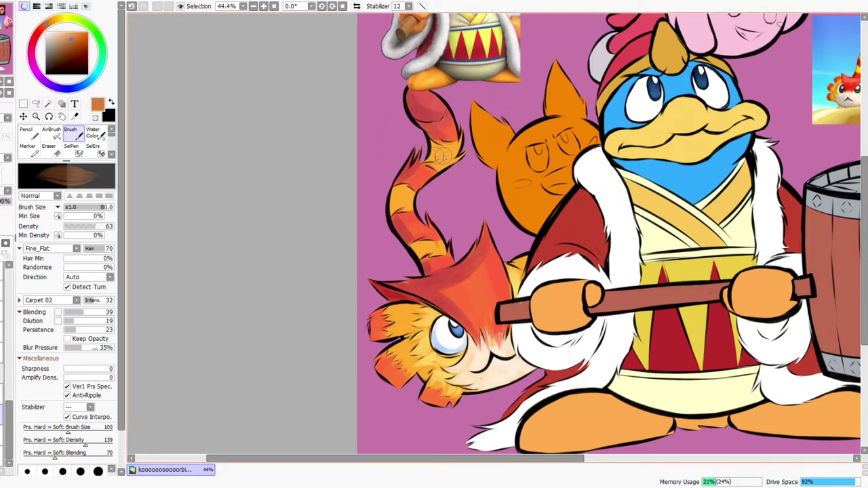
{"action": "left_click_drag", "start_coordinate": [395, 206], "coordinate": [404, 209]}
{"action": "left_click_drag", "start_coordinate": [414, 256], "coordinate": [417, 249]}
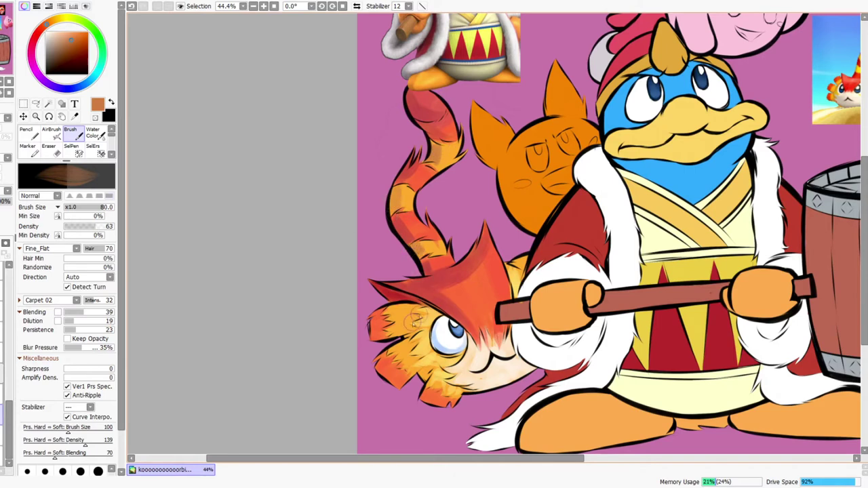
{"action": "mouse_move", "coordinate": [399, 309]}
{"action": "left_mouse_down"}
{"action": "mouse_move", "coordinate": [384, 311]}
{"action": "mouse_move", "coordinate": [406, 311]}
{"action": "left_mouse_up"}
{"action": "left_click_drag", "start_coordinate": [385, 357], "coordinate": [410, 341]}
{"action": "left_click_drag", "start_coordinate": [429, 384], "coordinate": [433, 374]}
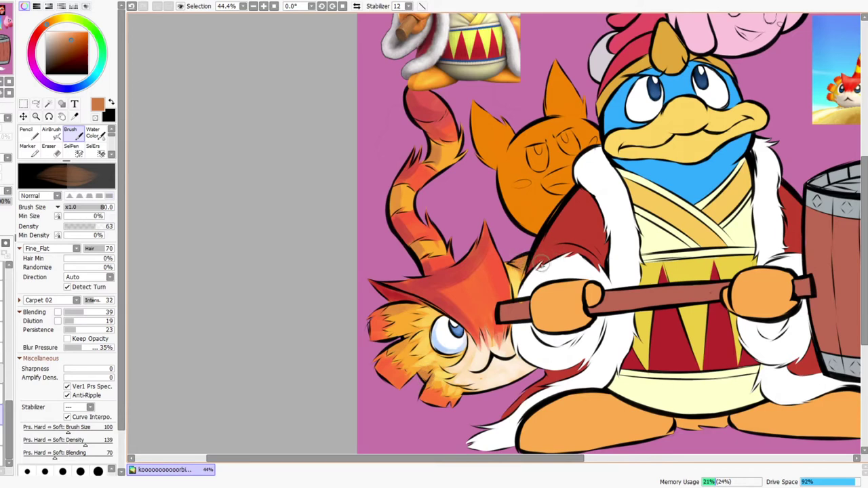
Sample the red of the mane tips, shift it to a muted crimson, and shade the cat's mane tips at size 80
{"action": "right_click", "coordinate": [380, 322]}
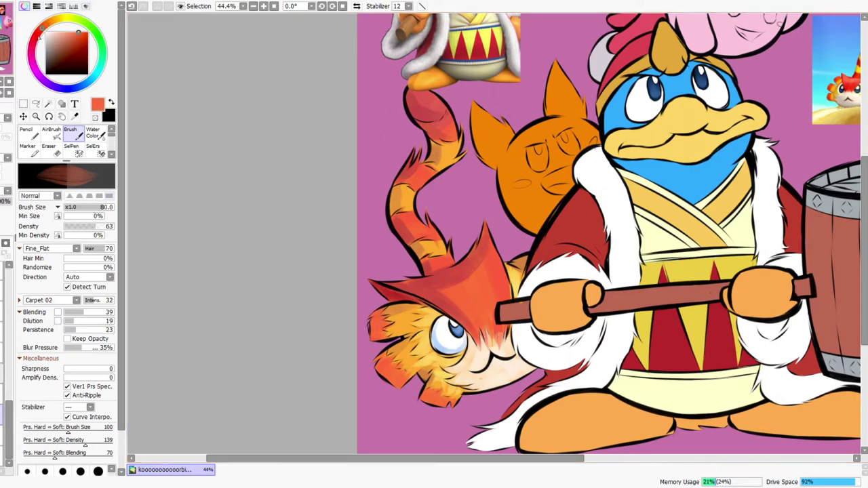
{"action": "left_click", "coordinate": [36, 35]}
{"action": "left_click", "coordinate": [67, 40]}
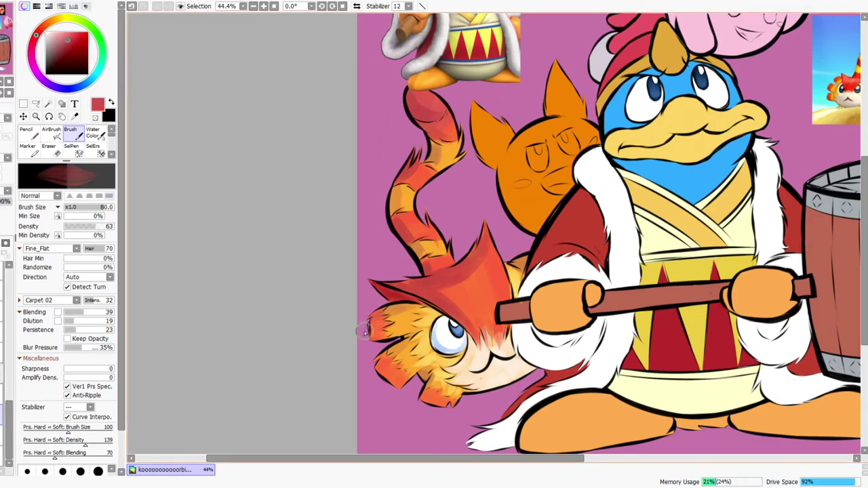
{"action": "left_click_drag", "start_coordinate": [388, 352], "coordinate": [377, 377]}
Sample the forehead's red, change it to pale peach, and brush a highlight down the cat's pointed ear at size 80
{"action": "key", "text": "ctrl+space"}
{"action": "mouse_move", "coordinate": [472, 303]}
{"action": "left_mouse_down"}
{"action": "mouse_move", "coordinate": [520, 276]}
{"action": "mouse_move", "coordinate": [484, 284]}
{"action": "mouse_move", "coordinate": [473, 242]}
{"action": "left_mouse_up"}
{"action": "left_click", "coordinate": [33, 148]}
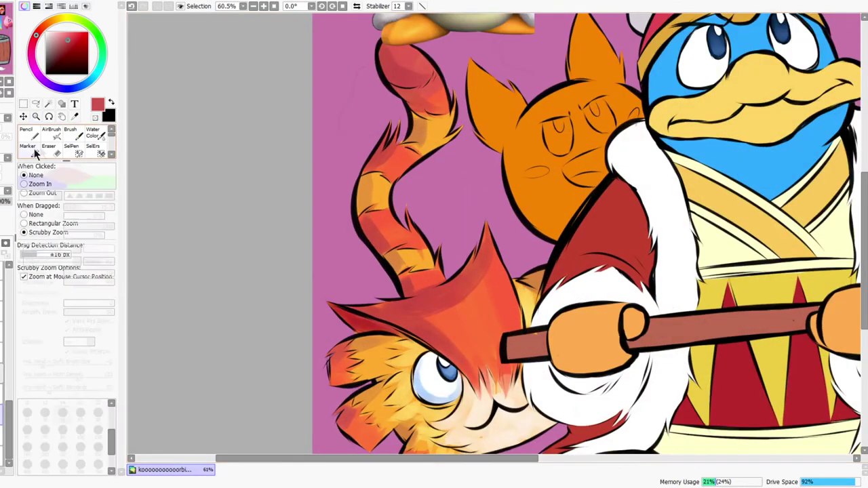
{"action": "left_click", "coordinate": [72, 136]}
{"action": "left_click", "coordinate": [466, 322], "text": "alt"}
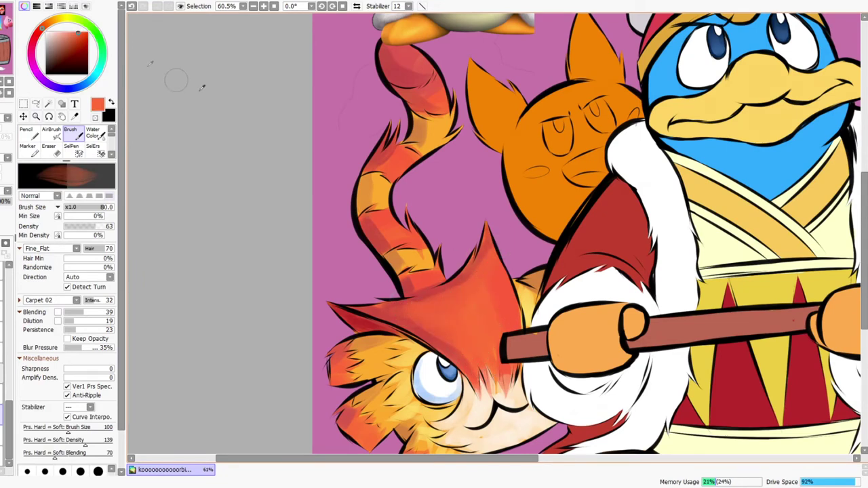
{"action": "left_click", "coordinate": [63, 33]}
{"action": "left_click", "coordinate": [49, 22]}
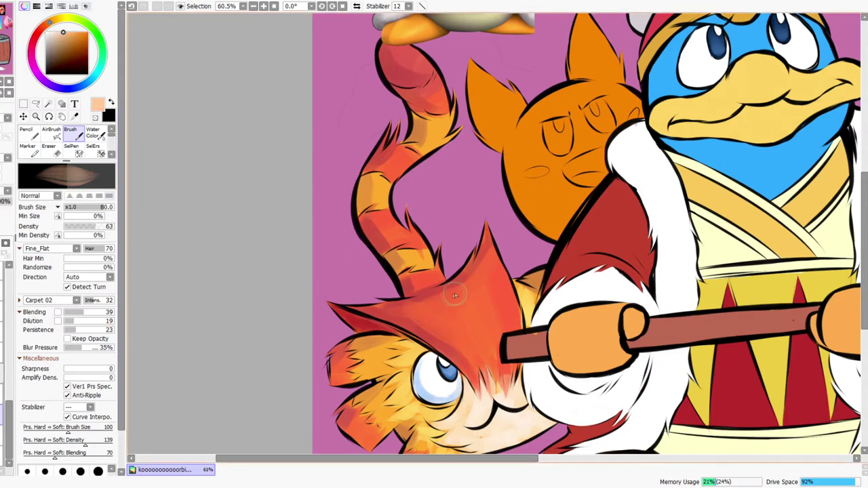
{"action": "left_click_drag", "start_coordinate": [484, 237], "coordinate": [507, 329]}
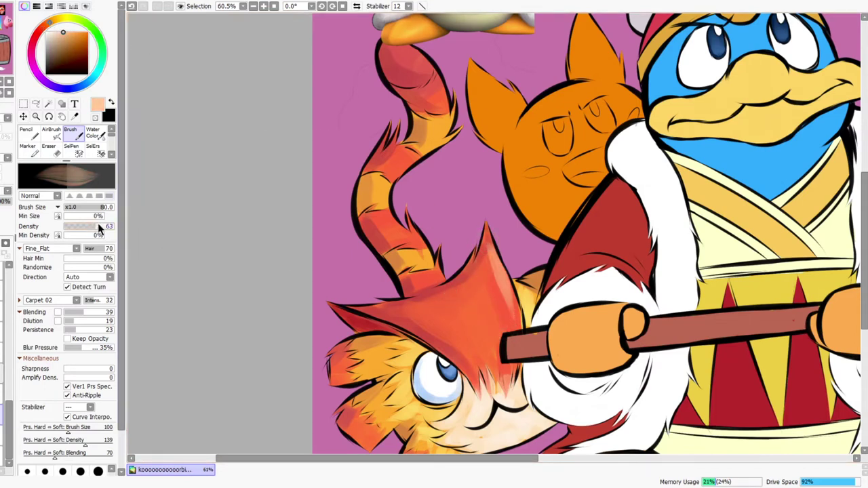
Soften the ear highlight with Brush blending at 87, reset blending to 39, and add more peach highlights across the ear and forehead
{"action": "left_click", "coordinate": [107, 313]}
{"action": "mouse_move", "coordinate": [502, 250]}
{"action": "left_mouse_down"}
{"action": "mouse_move", "coordinate": [485, 237]}
{"action": "mouse_move", "coordinate": [513, 344]}
{"action": "left_mouse_up"}
{"action": "left_click_drag", "start_coordinate": [492, 269], "coordinate": [501, 320]}
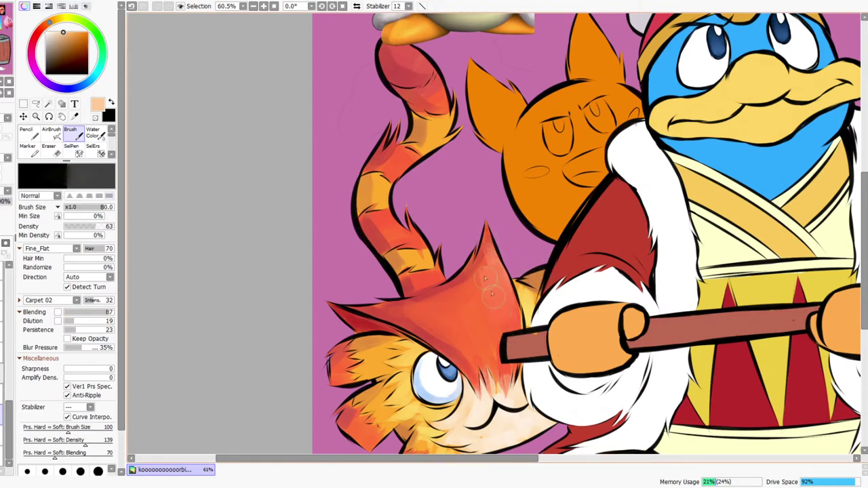
{"action": "left_click", "coordinate": [83, 313]}
{"action": "mouse_move", "coordinate": [484, 243]}
{"action": "left_mouse_down"}
{"action": "mouse_move", "coordinate": [510, 337]}
{"action": "mouse_move", "coordinate": [500, 327]}
{"action": "left_mouse_up"}
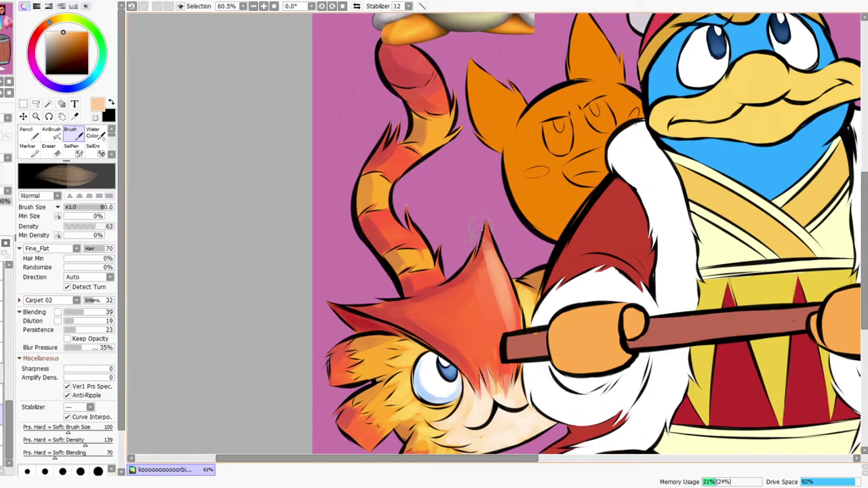
{"action": "left_click_drag", "start_coordinate": [456, 291], "coordinate": [476, 237]}
{"action": "left_click_drag", "start_coordinate": [477, 270], "coordinate": [500, 351]}
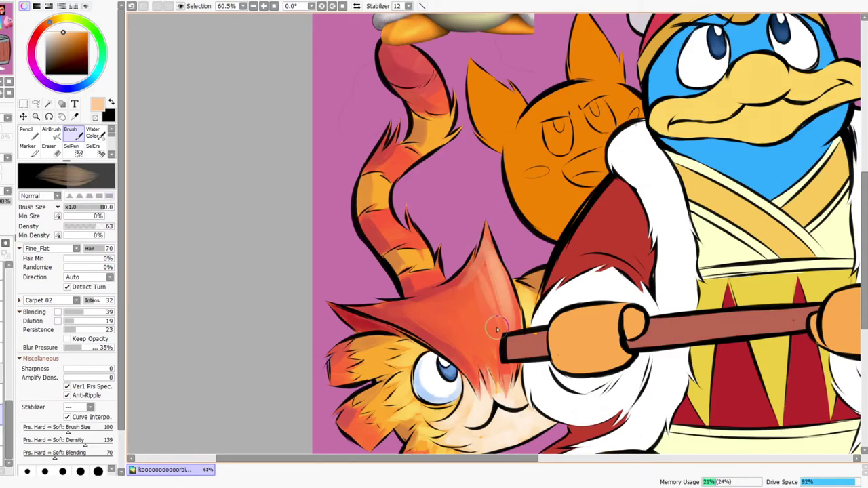
Brush pale peach highlights onto the cat's rounded tail tip and the tail's lower red bands
{"action": "key", "text": "ctrl+space"}
{"action": "left_click_drag", "start_coordinate": [529, 302], "coordinate": [514, 218]}
{"action": "left_click_drag", "start_coordinate": [502, 263], "coordinate": [514, 198]}
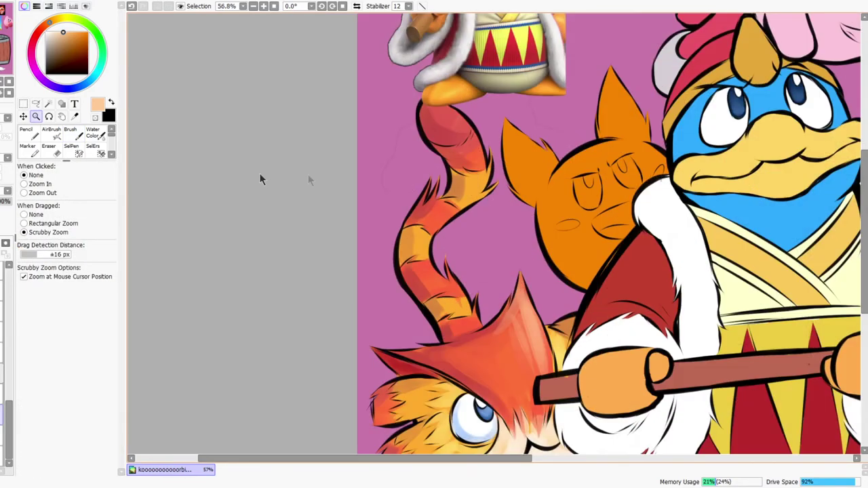
{"action": "left_click", "coordinate": [70, 134]}
{"action": "left_click_drag", "start_coordinate": [473, 138], "coordinate": [483, 160]}
{"action": "left_click_drag", "start_coordinate": [465, 121], "coordinate": [449, 118]}
{"action": "left_click_drag", "start_coordinate": [445, 275], "coordinate": [469, 292]}
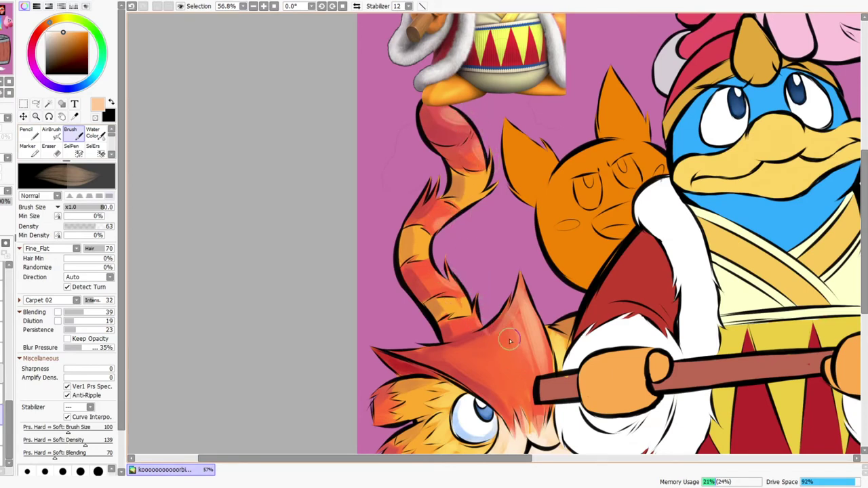
Examine the shaded cat within the whole illustration in mirrored and normal view, comparing it with the reference images
{"action": "left_click_drag", "start_coordinate": [490, 297], "coordinate": [493, 212]}
{"action": "key", "text": "ctrl+space"}
{"action": "left_click_drag", "start_coordinate": [499, 248], "coordinate": [453, 223]}
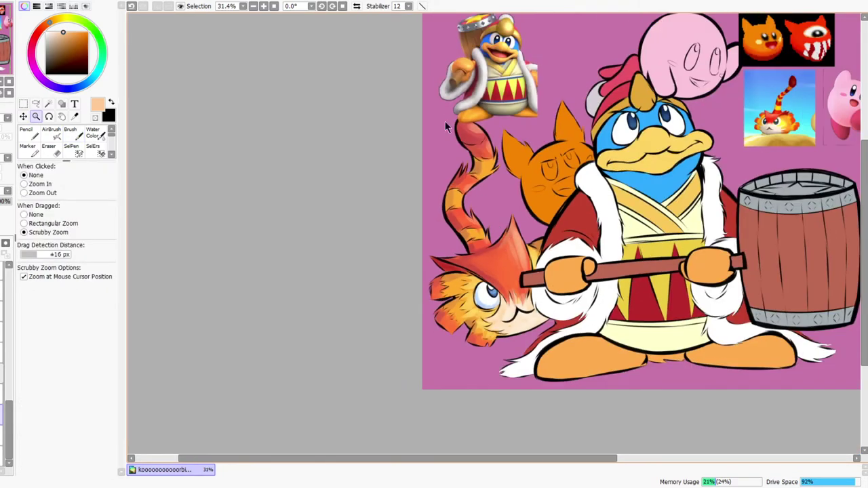
{"action": "left_click", "coordinate": [356, 6]}
{"action": "left_click_drag", "start_coordinate": [487, 223], "coordinate": [477, 210]}
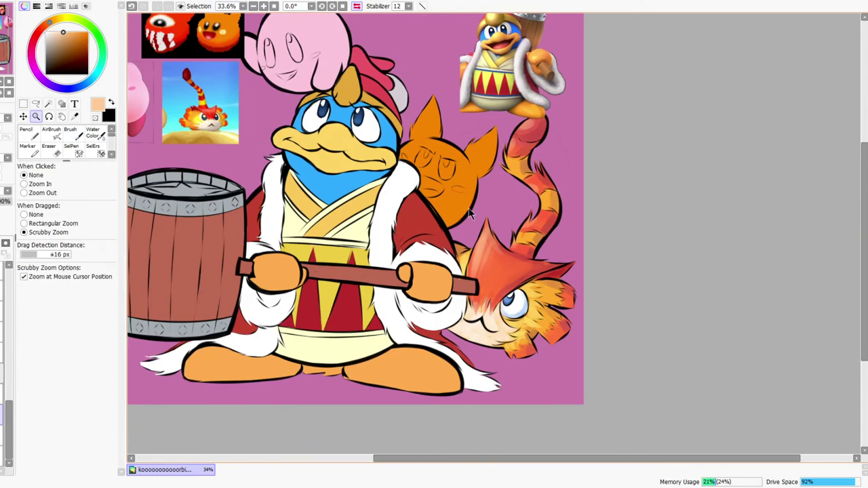
{"action": "left_click_drag", "start_coordinate": [391, 192], "coordinate": [453, 248]}
{"action": "left_click", "coordinate": [357, 6]}
{"action": "left_click_drag", "start_coordinate": [510, 250], "coordinate": [507, 271]}
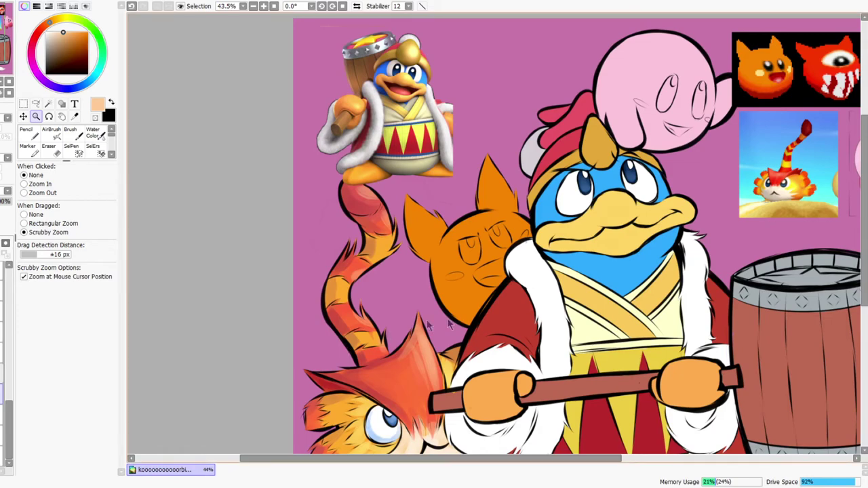
{"action": "left_click_drag", "start_coordinate": [511, 303], "coordinate": [430, 331]}
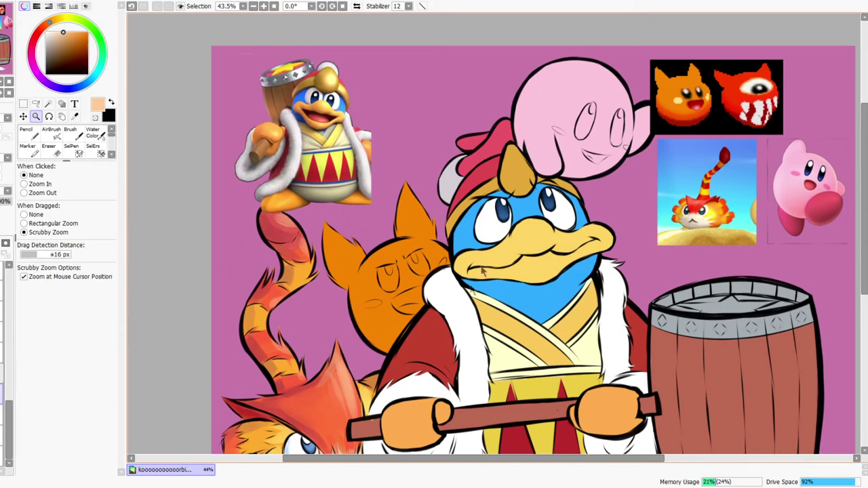
{"action": "scroll", "coordinate": [427, 195], "scroll_direction": "up", "scroll_amount": 1}
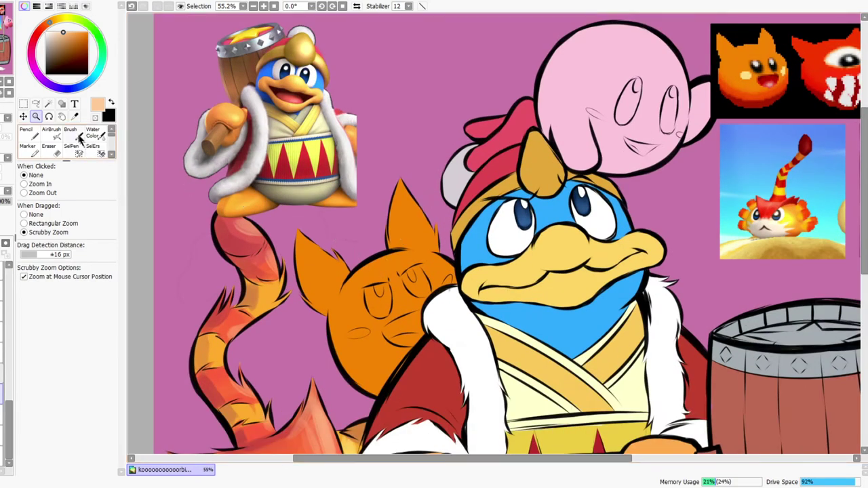
Brush dark red shading around the round orange character's lower body and ears with watery Color at size 80
{"action": "left_click", "coordinate": [111, 154]}
{"action": "left_click", "coordinate": [111, 154]}
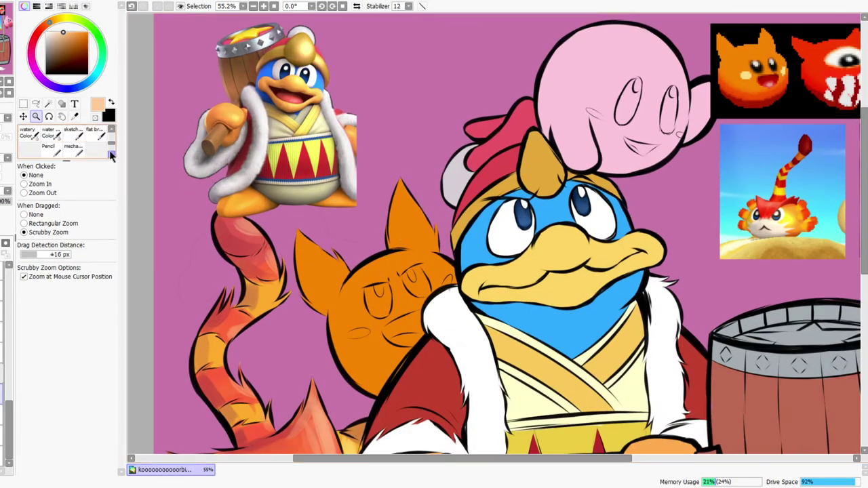
{"action": "left_click", "coordinate": [28, 134]}
{"action": "key", "text": "bracketright"}
{"action": "key", "text": "bracketright"}
{"action": "key", "text": "bracketright"}
{"action": "key", "text": "bracketright"}
{"action": "key", "text": "bracketright"}
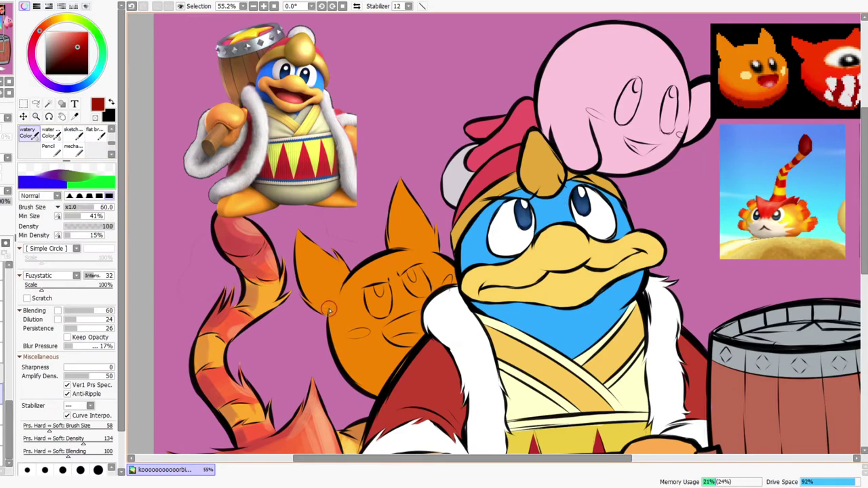
{"action": "key", "text": "bracketright"}
{"action": "key", "text": "bracketright"}
{"action": "left_click_drag", "start_coordinate": [336, 290], "coordinate": [361, 363]}
{"action": "left_click_drag", "start_coordinate": [328, 313], "coordinate": [375, 384]}
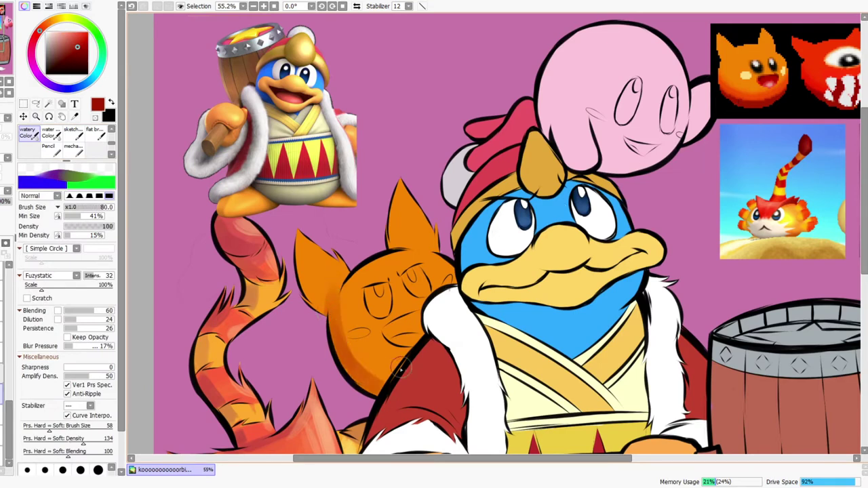
{"action": "mouse_move", "coordinate": [334, 339]}
{"action": "left_mouse_down"}
{"action": "mouse_move", "coordinate": [385, 373]}
{"action": "mouse_move", "coordinate": [395, 374]}
{"action": "mouse_move", "coordinate": [390, 360]}
{"action": "mouse_move", "coordinate": [416, 350]}
{"action": "left_mouse_up"}
{"action": "mouse_move", "coordinate": [326, 288]}
{"action": "left_mouse_down"}
{"action": "mouse_move", "coordinate": [359, 268]}
{"action": "mouse_move", "coordinate": [319, 312]}
{"action": "mouse_move", "coordinate": [348, 261]}
{"action": "mouse_move", "coordinate": [339, 227]}
{"action": "mouse_move", "coordinate": [446, 247]}
{"action": "mouse_move", "coordinate": [396, 231]}
{"action": "mouse_move", "coordinate": [411, 215]}
{"action": "left_mouse_up"}
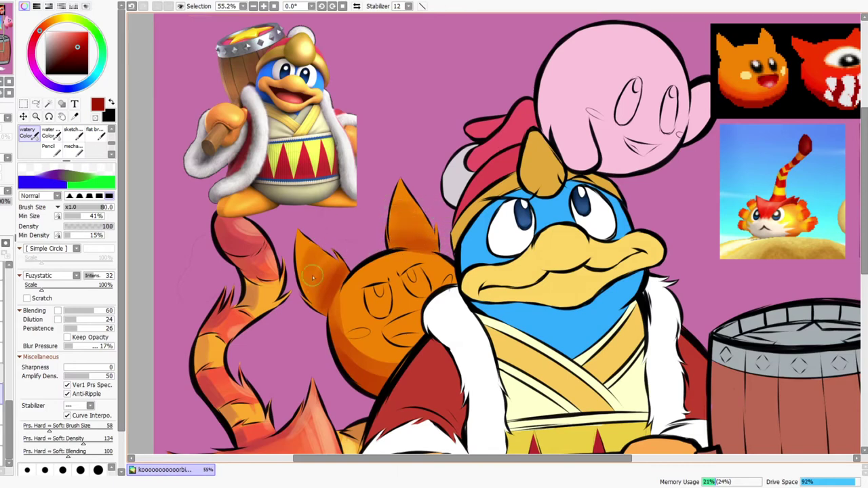
Sample the character's base orange and blend the shading across the lower body and the base of the ear
{"action": "left_click", "coordinate": [357, 304], "text": "alt"}
{"action": "mouse_move", "coordinate": [399, 344]}
{"action": "left_mouse_down"}
{"action": "mouse_move", "coordinate": [339, 318]}
{"action": "mouse_move", "coordinate": [394, 346]}
{"action": "mouse_move", "coordinate": [399, 359]}
{"action": "left_mouse_up"}
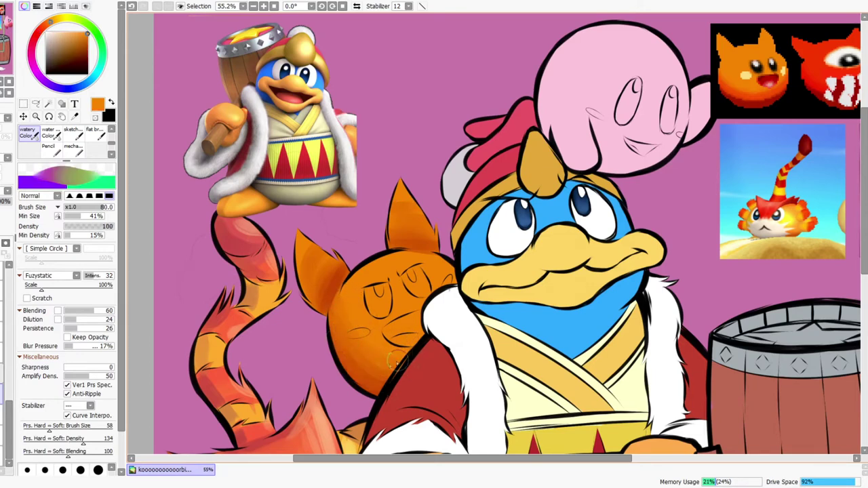
{"action": "left_click_drag", "start_coordinate": [325, 316], "coordinate": [354, 282]}
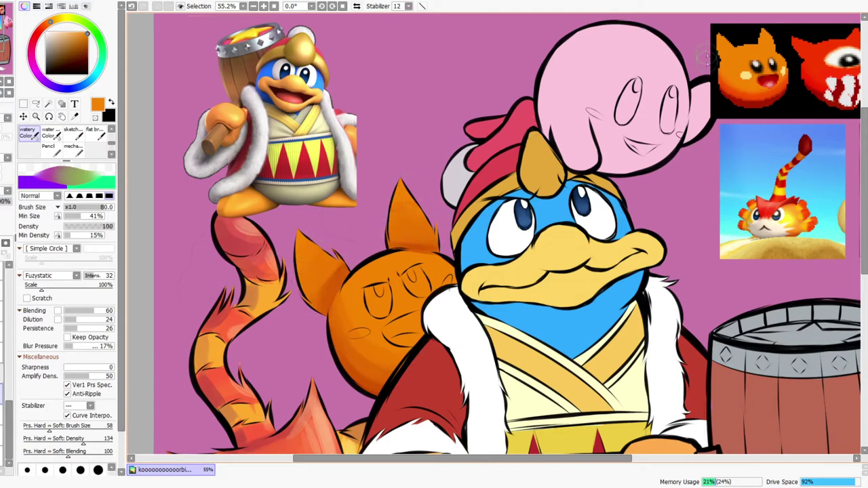
Choose a light yellow-orange and brush highlights onto the orange character's forehead and both ears, reducing the size to 60
{"action": "left_click", "coordinate": [220, 110], "text": "alt"}
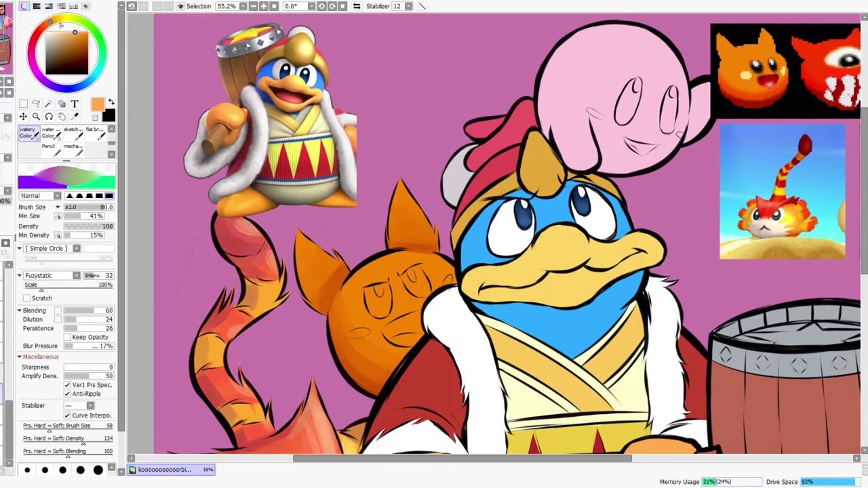
{"action": "mouse_move", "coordinate": [390, 281]}
{"action": "left_mouse_down"}
{"action": "mouse_move", "coordinate": [417, 275]}
{"action": "mouse_move", "coordinate": [383, 292]}
{"action": "mouse_move", "coordinate": [417, 268]}
{"action": "mouse_move", "coordinate": [440, 311]}
{"action": "mouse_move", "coordinate": [425, 249]}
{"action": "left_mouse_up"}
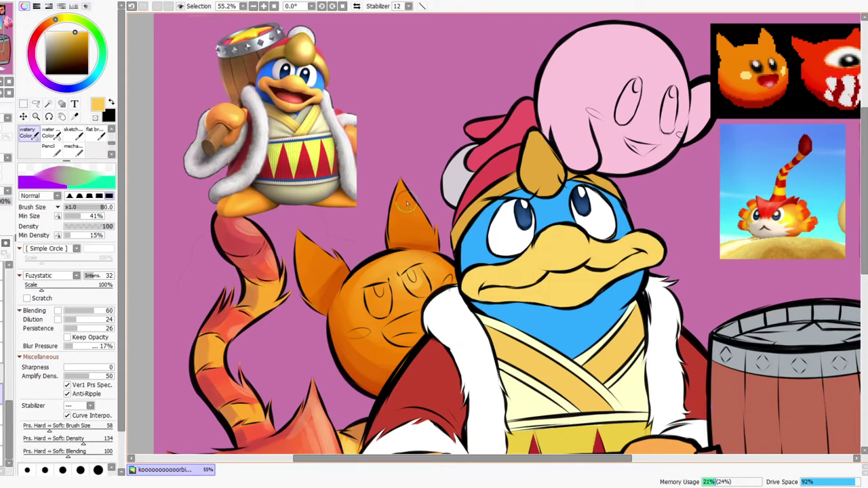
{"action": "mouse_move", "coordinate": [413, 216]}
{"action": "left_mouse_down"}
{"action": "mouse_move", "coordinate": [401, 182]}
{"action": "mouse_move", "coordinate": [410, 208]}
{"action": "left_mouse_up"}
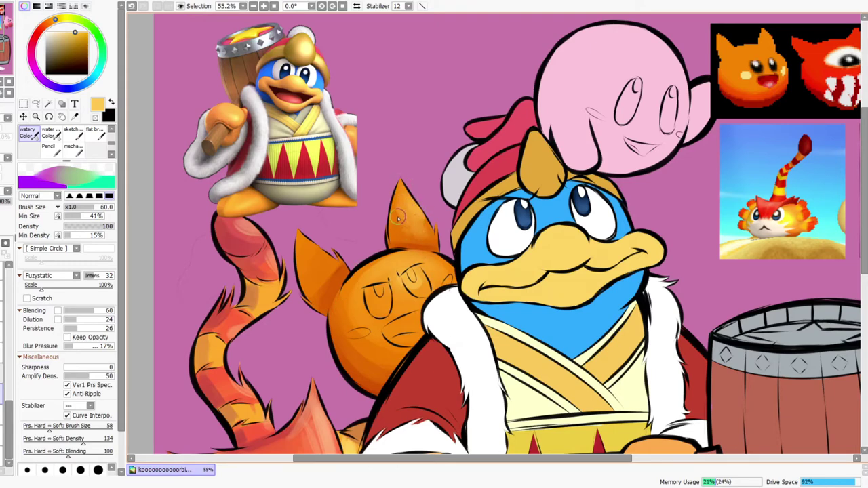
{"action": "mouse_move", "coordinate": [313, 263]}
{"action": "left_mouse_down"}
{"action": "mouse_move", "coordinate": [320, 260]}
{"action": "mouse_move", "coordinate": [303, 239]}
{"action": "mouse_move", "coordinate": [334, 284]}
{"action": "left_mouse_up"}
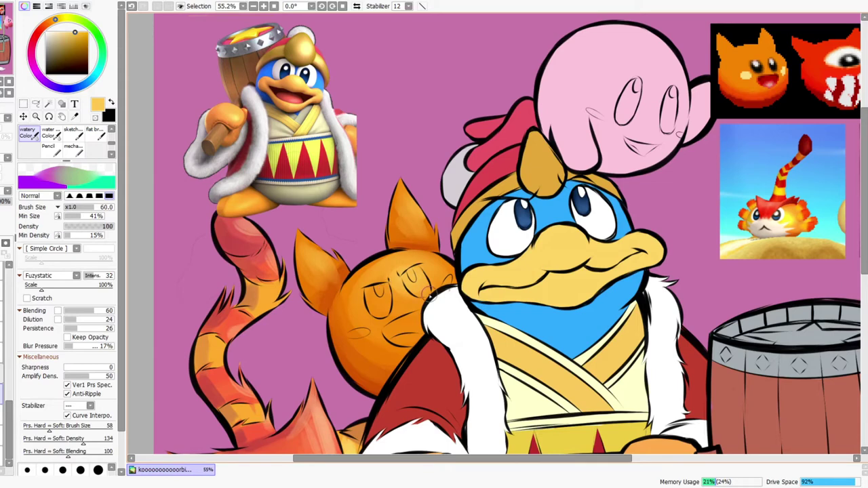
Sample the lower body's dark orange and brush shading around the upper edges of both eyes at size 30
{"action": "left_click", "coordinate": [356, 368], "text": "alt"}
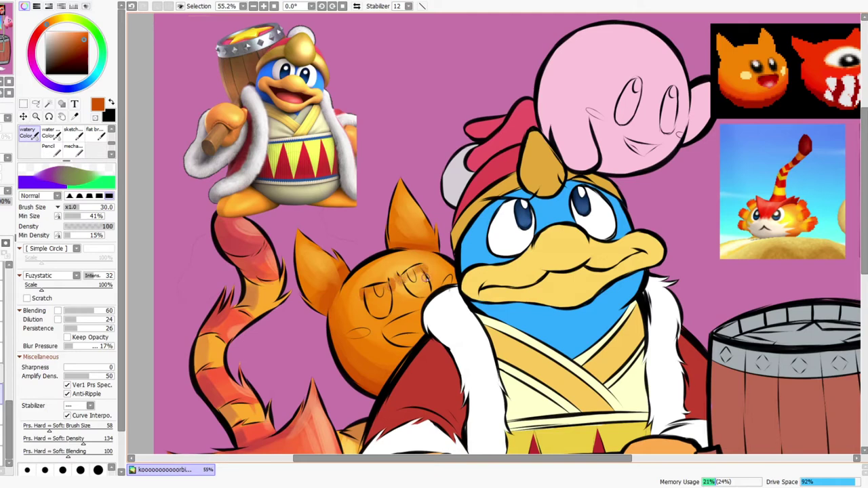
{"action": "key", "text": "e"}
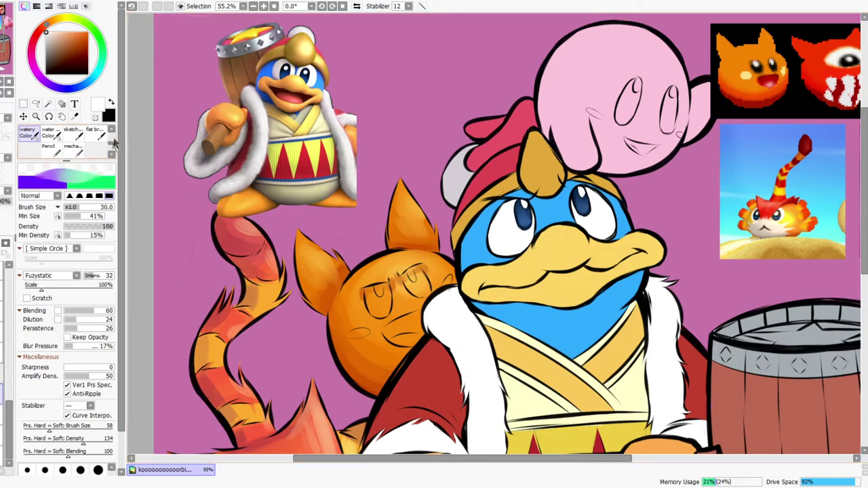
Fill both of the orange character's eyes with white using the Pencil at size 70
{"action": "left_click_drag", "start_coordinate": [113, 137], "coordinate": [112, 128]}
{"action": "left_click", "coordinate": [28, 130]}
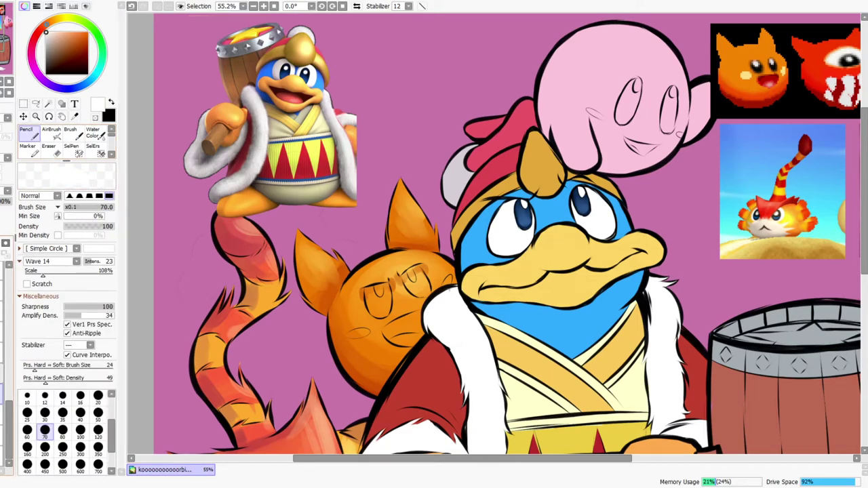
{"action": "key", "text": "ctrl+space"}
{"action": "left_click_drag", "start_coordinate": [377, 302], "coordinate": [265, 271]}
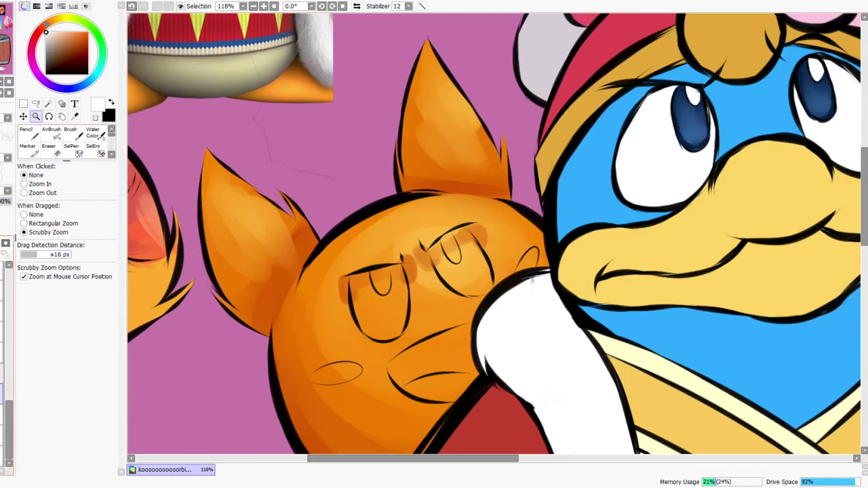
{"action": "left_click", "coordinate": [26, 131]}
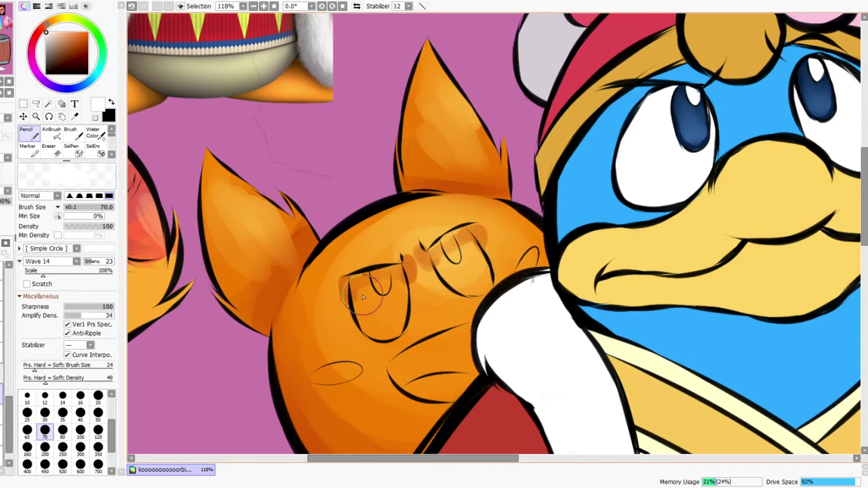
{"action": "mouse_move", "coordinate": [362, 302]}
{"action": "left_mouse_down"}
{"action": "mouse_move", "coordinate": [379, 318]}
{"action": "mouse_move", "coordinate": [390, 319]}
{"action": "mouse_move", "coordinate": [395, 301]}
{"action": "mouse_move", "coordinate": [403, 310]}
{"action": "mouse_move", "coordinate": [386, 332]}
{"action": "left_mouse_up"}
{"action": "mouse_move", "coordinate": [434, 237]}
{"action": "left_mouse_down"}
{"action": "mouse_move", "coordinate": [450, 257]}
{"action": "mouse_move", "coordinate": [453, 280]}
{"action": "mouse_move", "coordinate": [477, 287]}
{"action": "mouse_move", "coordinate": [478, 267]}
{"action": "mouse_move", "coordinate": [453, 227]}
{"action": "mouse_move", "coordinate": [462, 240]}
{"action": "mouse_move", "coordinate": [446, 270]}
{"action": "mouse_move", "coordinate": [452, 280]}
{"action": "mouse_move", "coordinate": [470, 254]}
{"action": "left_mouse_up"}
Erase the white overspill outside both eye outlines at size 60 and touch up the edges with the Pencil
{"action": "key", "text": "e"}
{"action": "key", "text": "bracketleft"}
{"action": "key", "text": "bracketleft"}
{"action": "key", "text": "bracketleft"}
{"action": "key", "text": "bracketleft"}
{"action": "key", "text": "bracketleft"}
{"action": "key", "text": "bracketleft"}
{"action": "left_click_drag", "start_coordinate": [422, 244], "coordinate": [456, 302]}
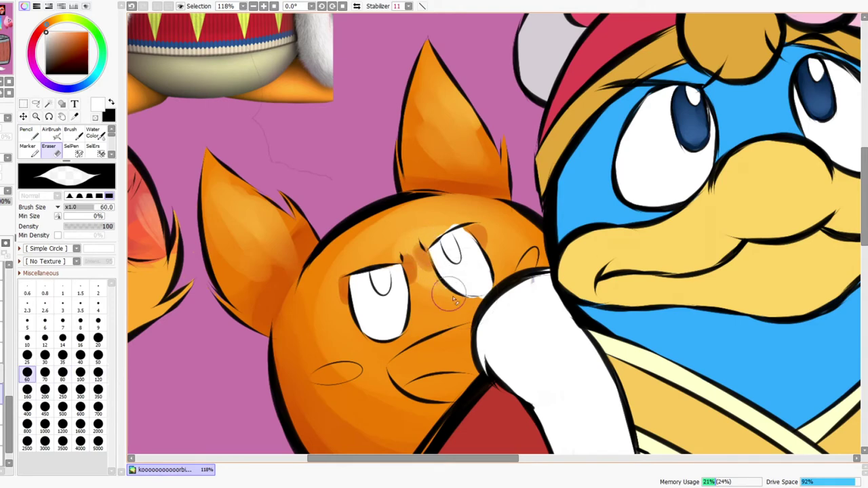
{"action": "left_click_drag", "start_coordinate": [445, 238], "coordinate": [456, 224]}
{"action": "mouse_move", "coordinate": [479, 286]}
{"action": "left_mouse_down"}
{"action": "mouse_move", "coordinate": [470, 298]}
{"action": "mouse_move", "coordinate": [491, 259]}
{"action": "mouse_move", "coordinate": [478, 238]}
{"action": "mouse_move", "coordinate": [483, 260]}
{"action": "mouse_move", "coordinate": [528, 250]}
{"action": "mouse_move", "coordinate": [517, 262]}
{"action": "left_mouse_up"}
{"action": "key", "text": "ctrl+space"}
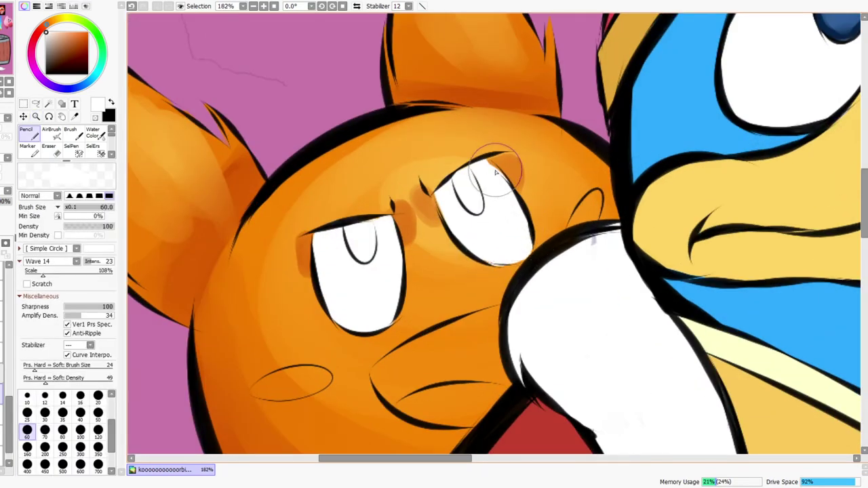
{"action": "key", "text": "e"}
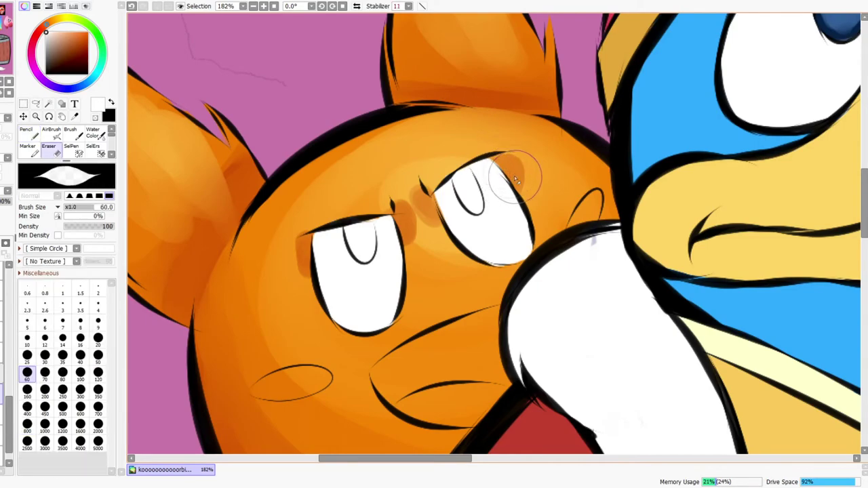
{"action": "key", "text": "n"}
{"action": "mouse_move", "coordinate": [409, 217]}
{"action": "left_mouse_down"}
{"action": "mouse_move", "coordinate": [419, 203]}
{"action": "mouse_move", "coordinate": [380, 216]}
{"action": "mouse_move", "coordinate": [434, 204]}
{"action": "left_mouse_up"}
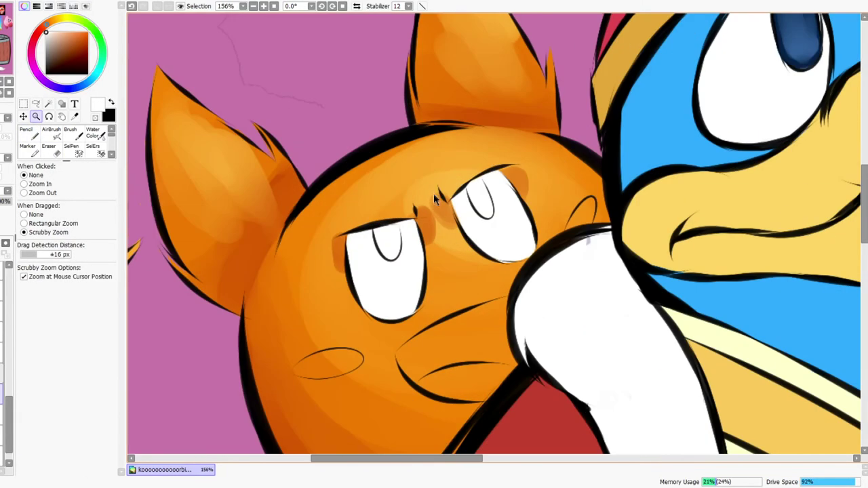
{"action": "left_click", "coordinate": [27, 135]}
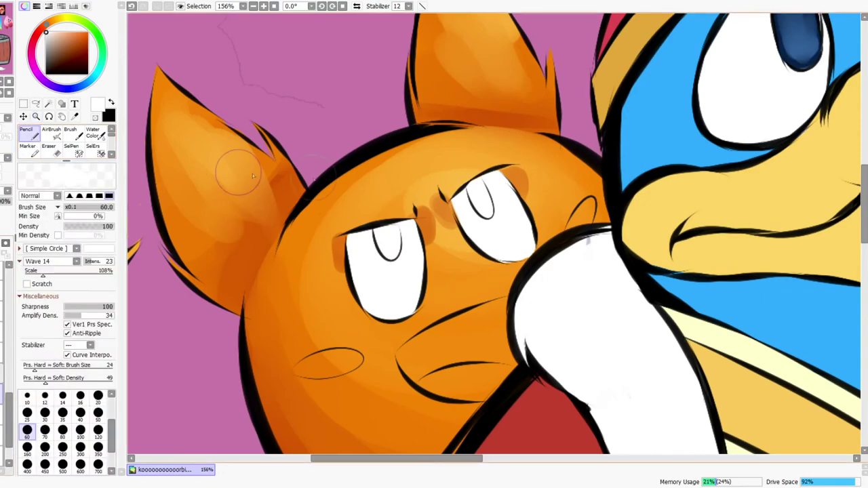
{"action": "left_click_drag", "start_coordinate": [541, 172], "coordinate": [468, 178]}
Examine the orange character's eyes up close and within the whole illustration, comparing them with the reference images
{"action": "left_click_drag", "start_coordinate": [594, 215], "coordinate": [554, 272]}
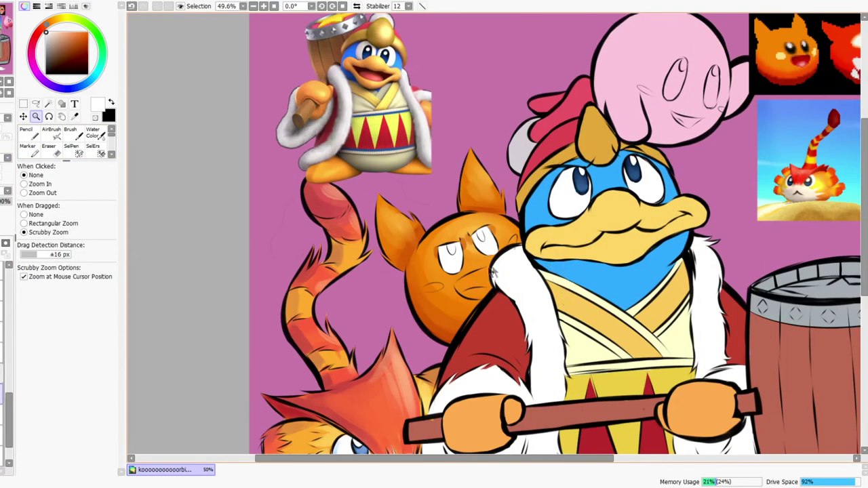
{"action": "left_click_drag", "start_coordinate": [453, 265], "coordinate": [499, 242]}
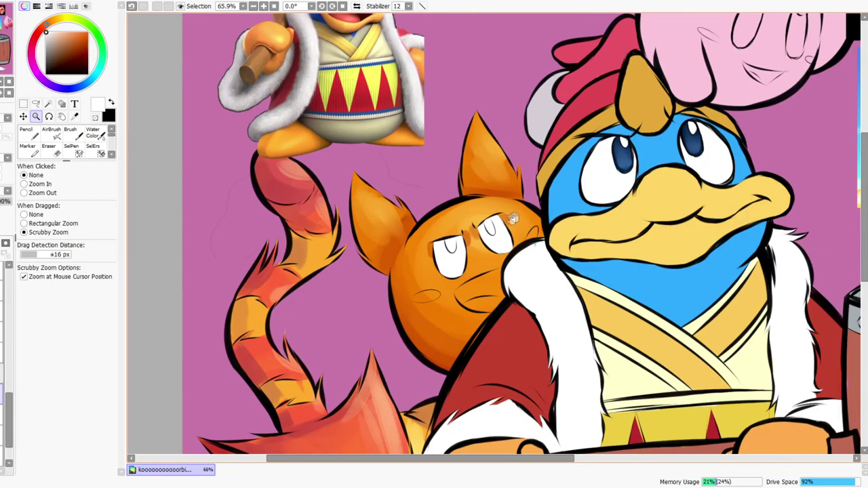
{"action": "scroll", "coordinate": [515, 217], "scroll_direction": "down", "scroll_amount": 3}
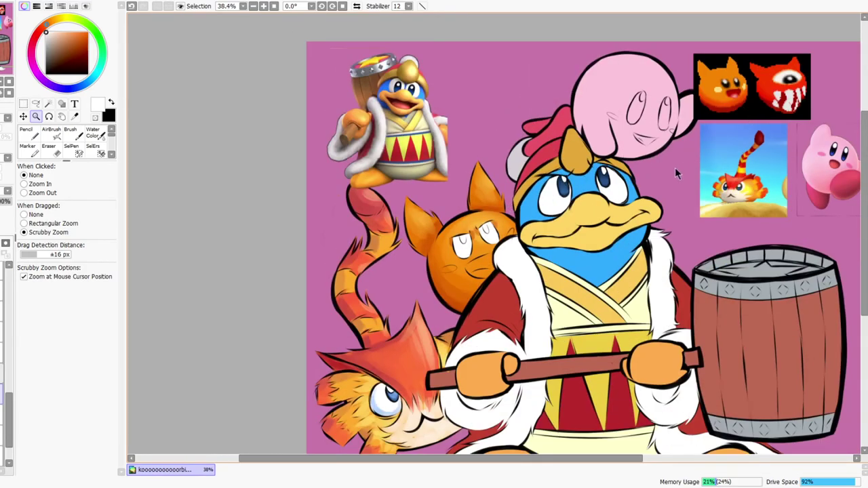
{"action": "scroll", "coordinate": [486, 232], "scroll_direction": "up", "scroll_amount": 4}
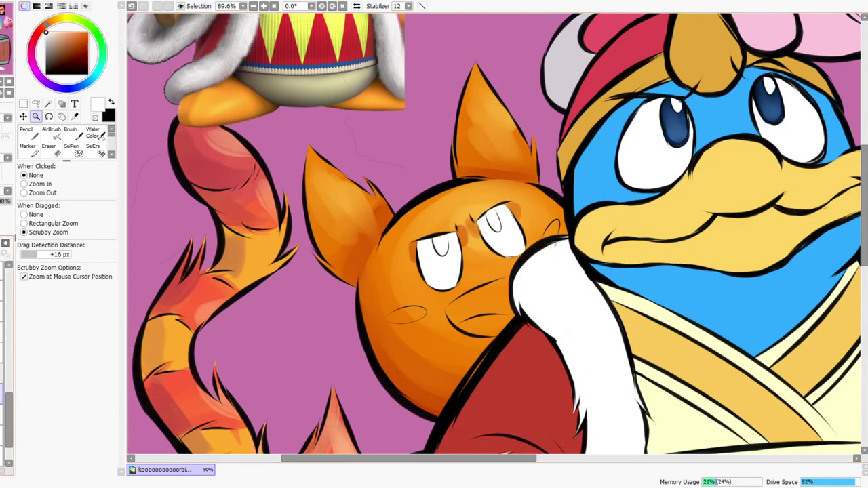
{"action": "left_click_drag", "start_coordinate": [1, 394], "coordinate": [1, 415]}
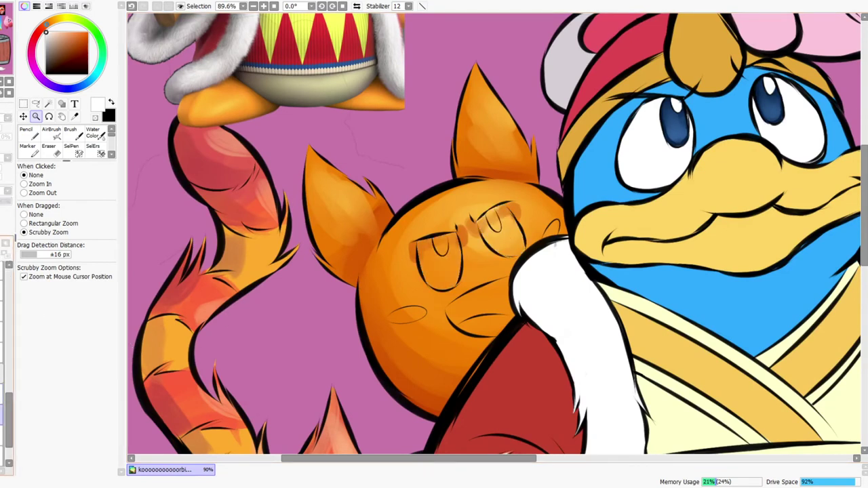
{"action": "key", "text": "ctrl+y"}
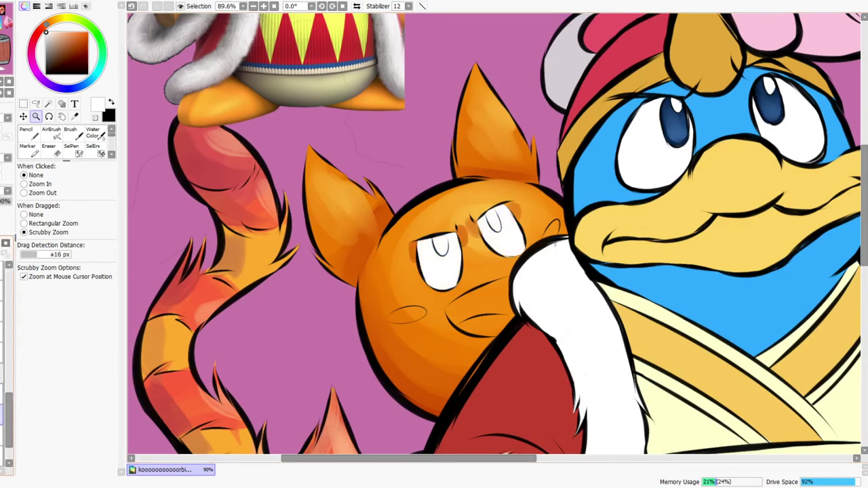
Paint both of the orange character's eyes dark brown with the Pencil at size 60
{"action": "left_click", "coordinate": [30, 130]}
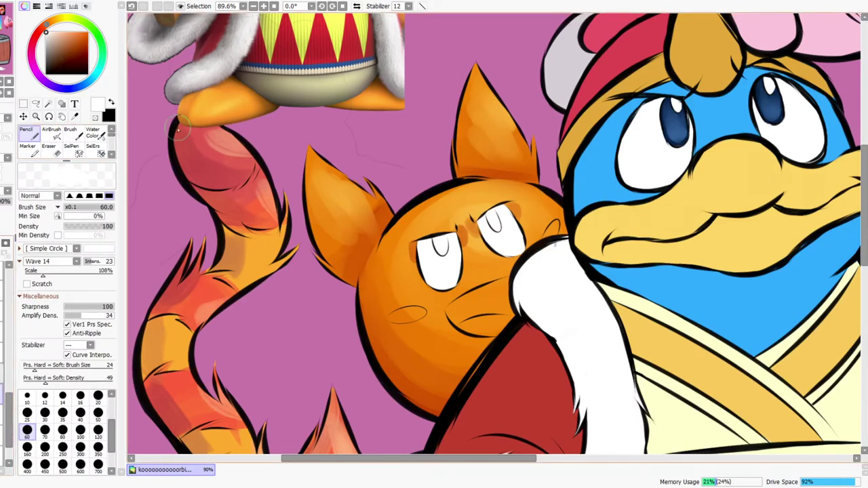
{"action": "left_click", "coordinate": [50, 65]}
{"action": "left_click_drag", "start_coordinate": [50, 65], "coordinate": [52, 66]}
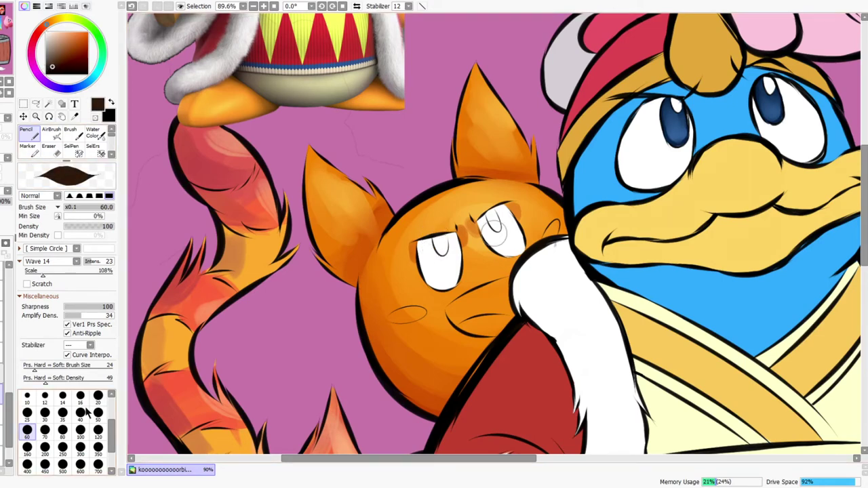
{"action": "mouse_move", "coordinate": [426, 219]}
{"action": "left_mouse_down"}
{"action": "mouse_move", "coordinate": [441, 271]}
{"action": "mouse_move", "coordinate": [457, 285]}
{"action": "mouse_move", "coordinate": [561, 200]}
{"action": "mouse_move", "coordinate": [536, 166]}
{"action": "left_mouse_up"}
{"action": "left_click_drag", "start_coordinate": [480, 212], "coordinate": [535, 214]}
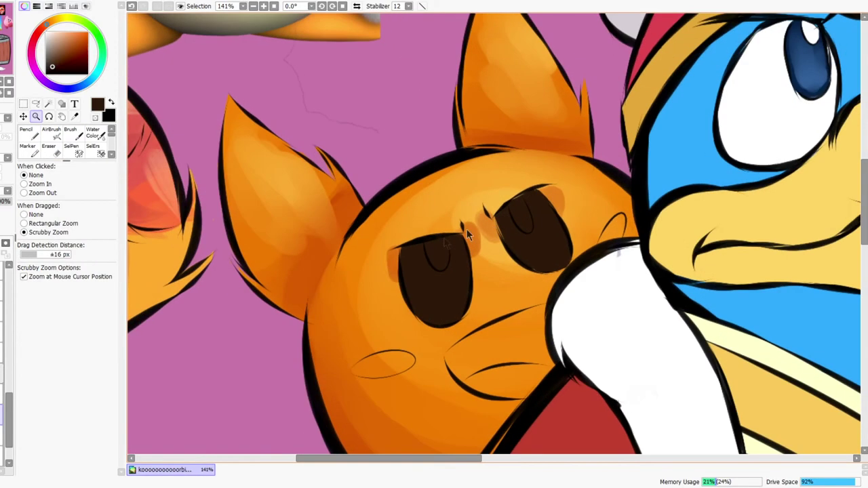
{"action": "key", "text": "n"}
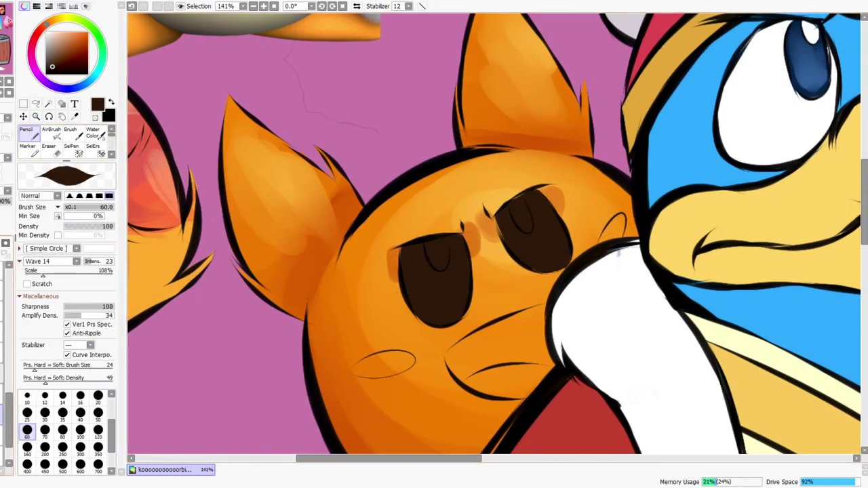
{"action": "left_click", "coordinate": [74, 134]}
{"action": "left_click", "coordinate": [64, 51]}
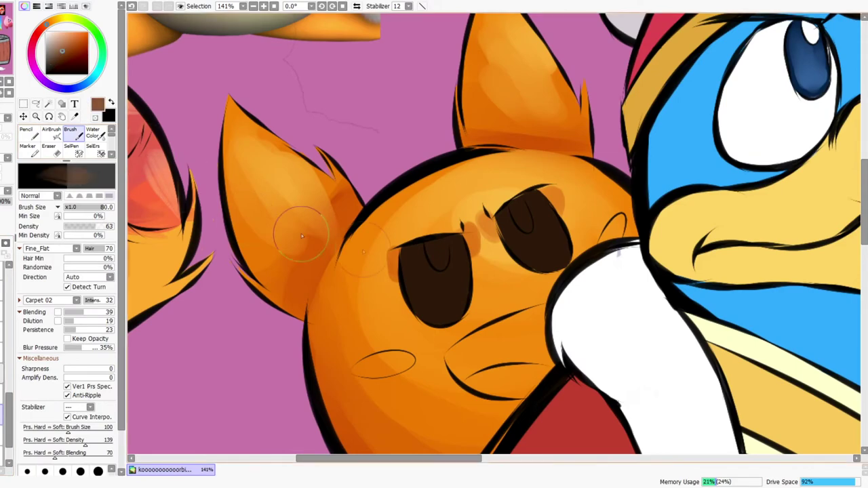
{"action": "right_click", "coordinate": [425, 291]}
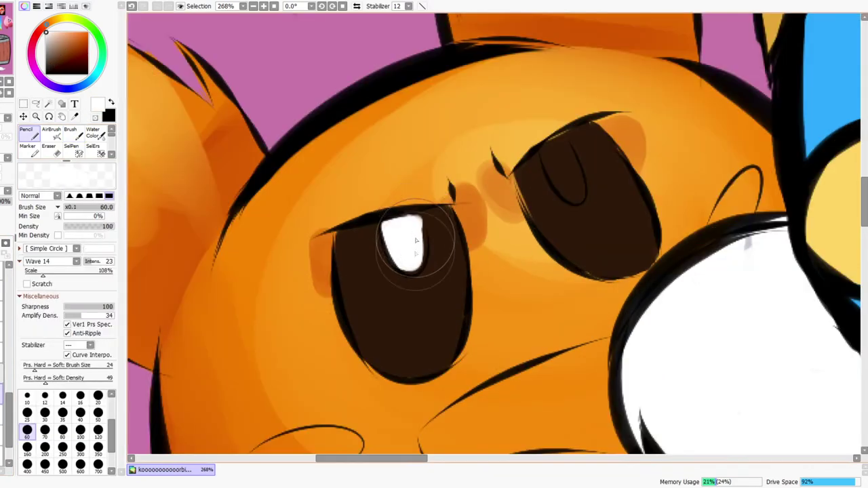
Paint the oval highlight in each dark brown eye white with the Pencil at size 60
{"action": "mouse_move", "coordinate": [417, 234]}
{"action": "left_mouse_down"}
{"action": "mouse_move", "coordinate": [409, 270]}
{"action": "mouse_move", "coordinate": [424, 236]}
{"action": "left_mouse_up"}
{"action": "mouse_move", "coordinate": [558, 184]}
{"action": "left_mouse_down"}
{"action": "mouse_move", "coordinate": [548, 145]}
{"action": "mouse_move", "coordinate": [563, 158]}
{"action": "mouse_move", "coordinate": [573, 194]}
{"action": "left_mouse_up"}
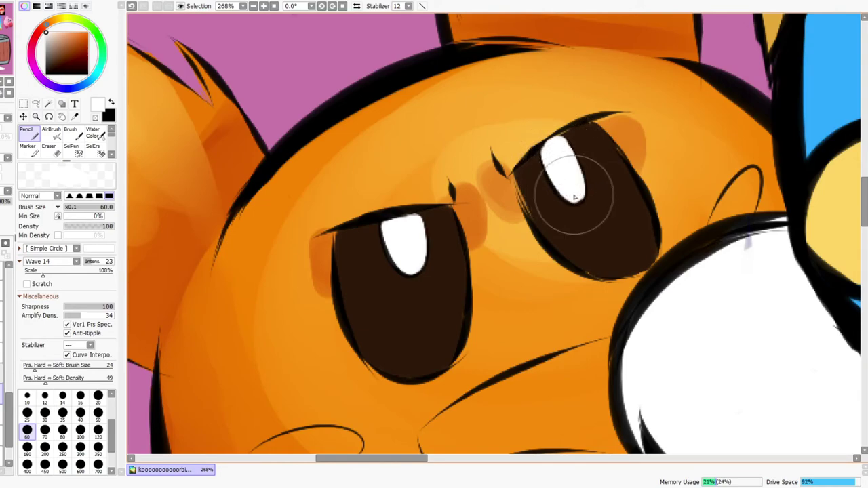
{"action": "key", "text": "ctrl+space"}
{"action": "left_click_drag", "start_coordinate": [590, 163], "coordinate": [592, 157]}
{"action": "mouse_move", "coordinate": [656, 139]}
{"action": "left_mouse_down"}
{"action": "mouse_move", "coordinate": [612, 148]}
{"action": "mouse_move", "coordinate": [655, 142]}
{"action": "left_mouse_up"}
Pick a medium brown and try it inside the orange character's left eye with the Marker at size 35
{"action": "left_click", "coordinate": [2, 415]}
{"action": "left_click_drag", "start_coordinate": [570, 225], "coordinate": [507, 263]}
{"action": "left_click_drag", "start_coordinate": [546, 212], "coordinate": [557, 207]}
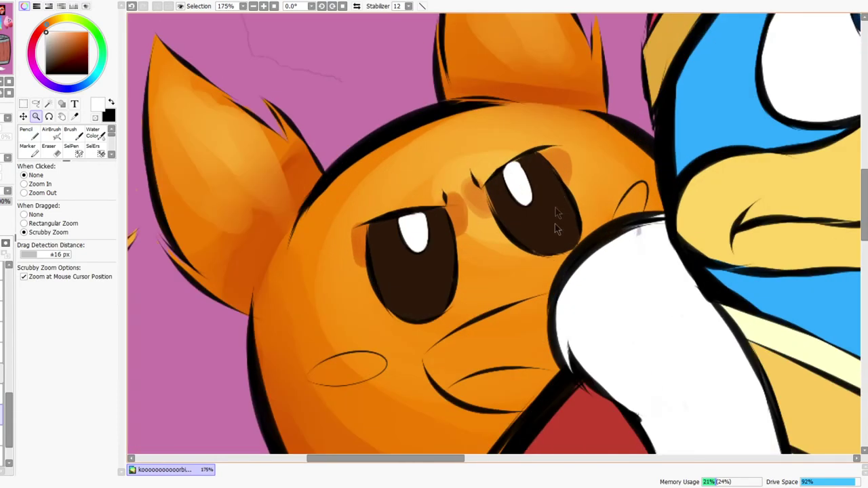
{"action": "left_click", "coordinate": [38, 156]}
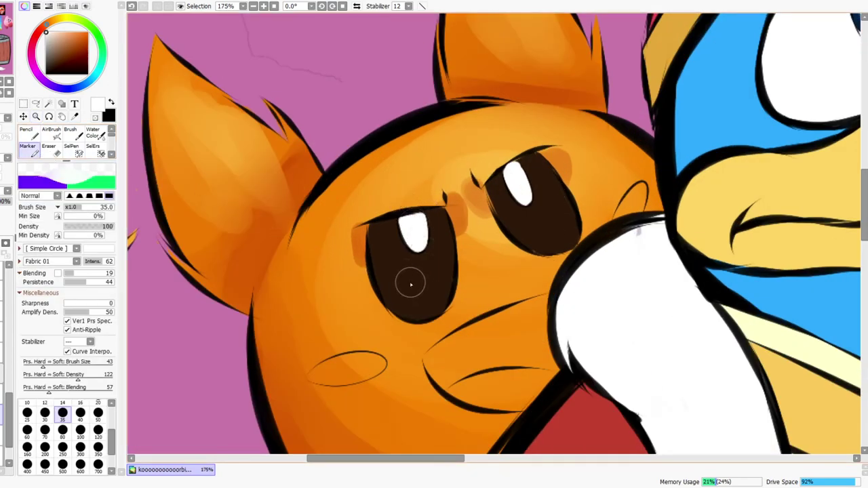
{"action": "left_click", "coordinate": [404, 274], "text": "alt"}
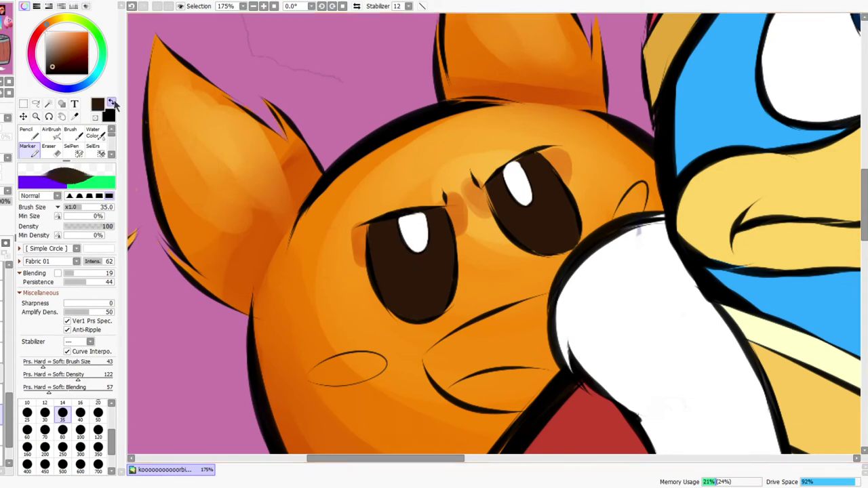
{"action": "left_click", "coordinate": [64, 54]}
{"action": "mouse_move", "coordinate": [433, 265]}
{"action": "left_mouse_down"}
{"action": "mouse_move", "coordinate": [391, 271]}
{"action": "mouse_move", "coordinate": [434, 287]}
{"action": "left_mouse_up"}
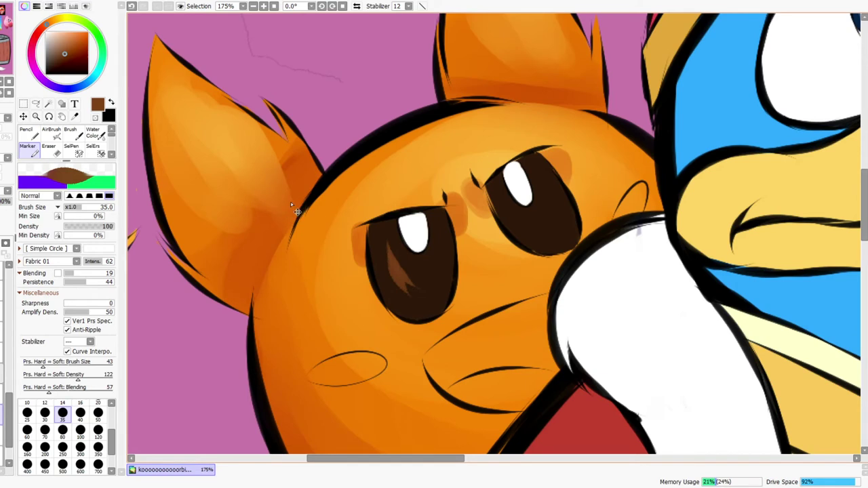
{"action": "key", "text": "ctrl+z"}
Shade medium brown tones around the white highlights in both of the orange character's eyes with the watery colour brush at size 30
{"action": "left_click", "coordinate": [76, 134]}
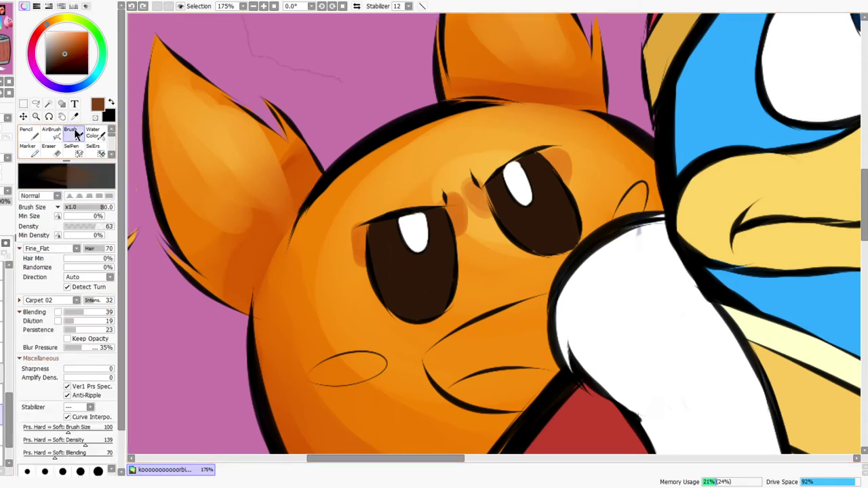
{"action": "scroll", "coordinate": [113, 156], "scroll_direction": "down", "scroll_amount": 2}
{"action": "scroll", "coordinate": [103, 154], "scroll_direction": "down", "scroll_amount": 2}
{"action": "left_click", "coordinate": [28, 134]}
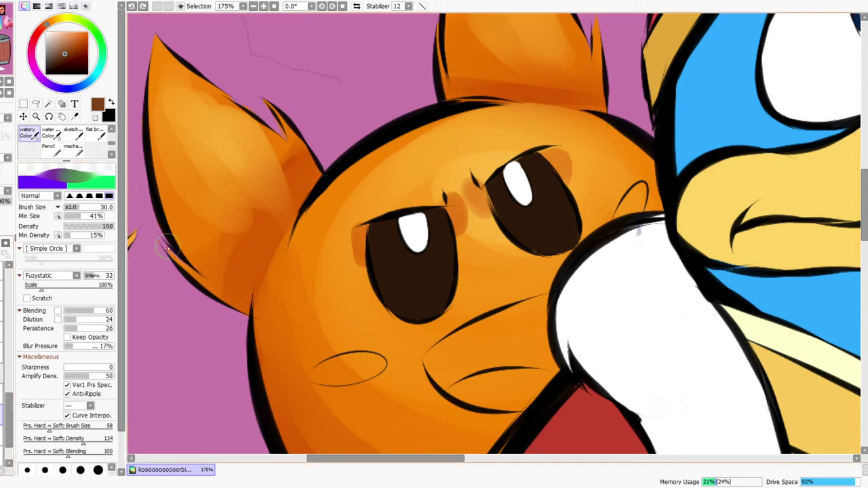
{"action": "mouse_move", "coordinate": [387, 236]}
{"action": "left_mouse_down"}
{"action": "mouse_move", "coordinate": [392, 265]}
{"action": "mouse_move", "coordinate": [397, 251]}
{"action": "mouse_move", "coordinate": [390, 283]}
{"action": "mouse_move", "coordinate": [400, 261]}
{"action": "mouse_move", "coordinate": [419, 293]}
{"action": "mouse_move", "coordinate": [397, 246]}
{"action": "mouse_move", "coordinate": [436, 268]}
{"action": "mouse_move", "coordinate": [414, 284]}
{"action": "left_mouse_up"}
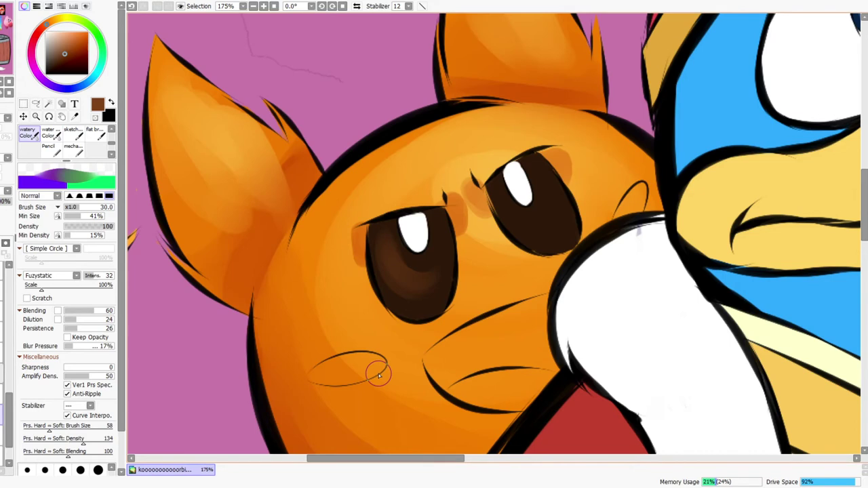
{"action": "mouse_move", "coordinate": [513, 191]}
{"action": "left_mouse_down"}
{"action": "mouse_move", "coordinate": [547, 220]}
{"action": "mouse_move", "coordinate": [510, 201]}
{"action": "mouse_move", "coordinate": [548, 205]}
{"action": "mouse_move", "coordinate": [552, 231]}
{"action": "mouse_move", "coordinate": [540, 178]}
{"action": "mouse_move", "coordinate": [547, 226]}
{"action": "mouse_move", "coordinate": [546, 174]}
{"action": "mouse_move", "coordinate": [543, 226]}
{"action": "mouse_move", "coordinate": [529, 227]}
{"action": "mouse_move", "coordinate": [521, 210]}
{"action": "mouse_move", "coordinate": [535, 215]}
{"action": "mouse_move", "coordinate": [544, 180]}
{"action": "left_mouse_up"}
{"action": "mouse_move", "coordinate": [382, 255]}
{"action": "left_mouse_down"}
{"action": "mouse_move", "coordinate": [427, 283]}
{"action": "mouse_move", "coordinate": [438, 226]}
{"action": "mouse_move", "coordinate": [397, 265]}
{"action": "mouse_move", "coordinate": [434, 247]}
{"action": "left_mouse_up"}
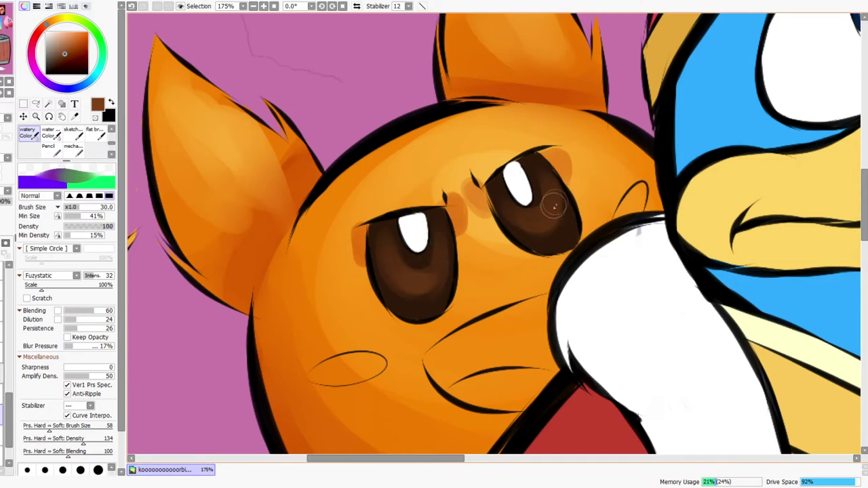
{"action": "mouse_move", "coordinate": [554, 196]}
{"action": "left_mouse_down"}
{"action": "mouse_move", "coordinate": [544, 214]}
{"action": "mouse_move", "coordinate": [547, 228]}
{"action": "mouse_move", "coordinate": [545, 207]}
{"action": "left_mouse_up"}
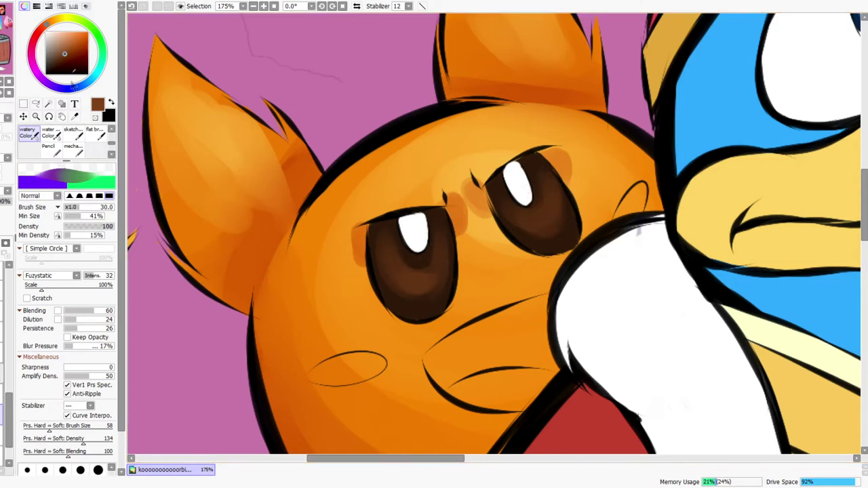
Add light orange-brown accents to the lower part of the orange character's eyes and check them in the whole illustration
{"action": "left_click", "coordinate": [72, 39]}
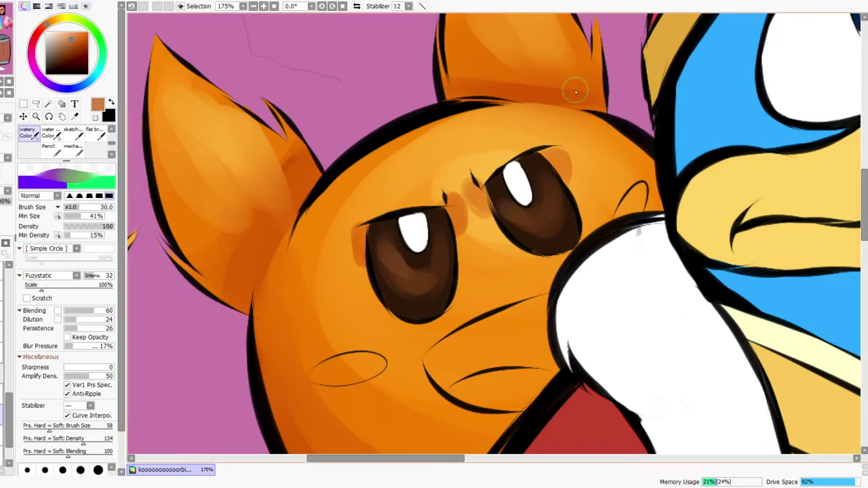
{"action": "mouse_move", "coordinate": [551, 97]}
{"action": "left_mouse_down"}
{"action": "mouse_move", "coordinate": [517, 182]}
{"action": "mouse_move", "coordinate": [541, 153]}
{"action": "mouse_move", "coordinate": [552, 198]}
{"action": "left_mouse_up"}
{"action": "left_click_drag", "start_coordinate": [517, 220], "coordinate": [520, 255]}
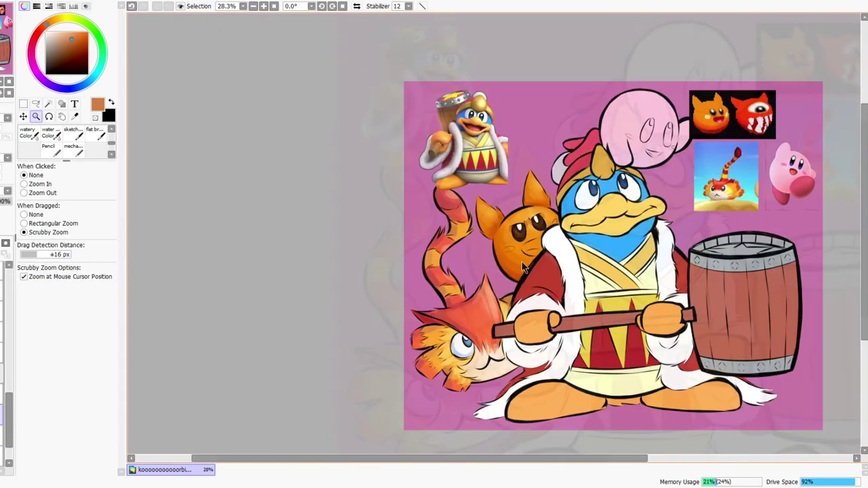
{"action": "left_click_drag", "start_coordinate": [638, 158], "coordinate": [615, 177]}
{"action": "mouse_move", "coordinate": [481, 238]}
{"action": "left_mouse_down"}
{"action": "mouse_move", "coordinate": [520, 224]}
{"action": "mouse_move", "coordinate": [294, 252]}
{"action": "left_mouse_up"}
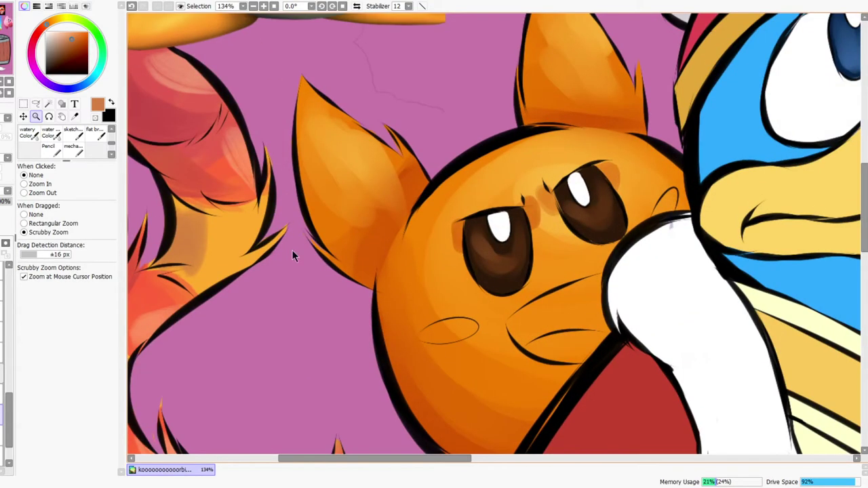
Paint the orange character's cheek ovals pale yellow with the watery colour brush at size 30
{"action": "left_click", "coordinate": [29, 133]}
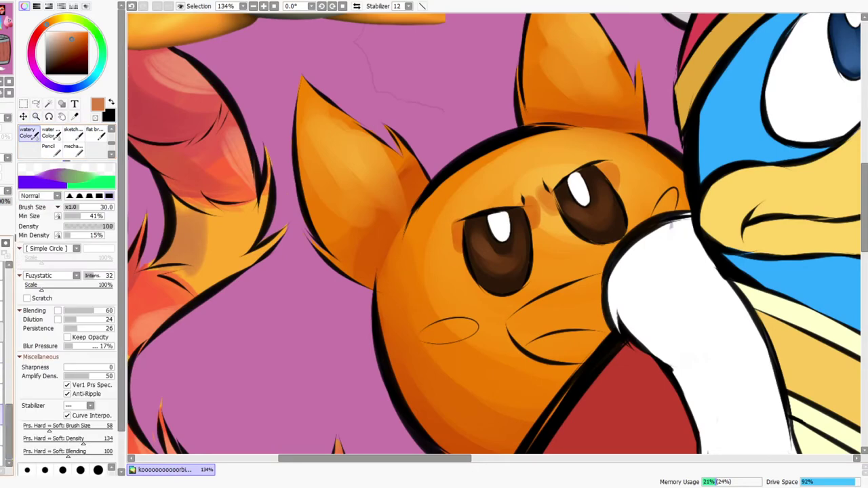
{"action": "left_click", "coordinate": [1, 394]}
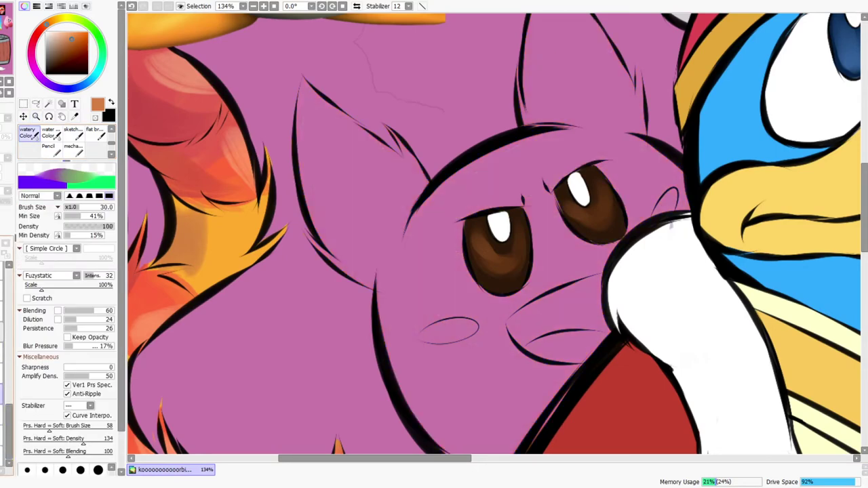
{"action": "key", "text": "ctrl+z"}
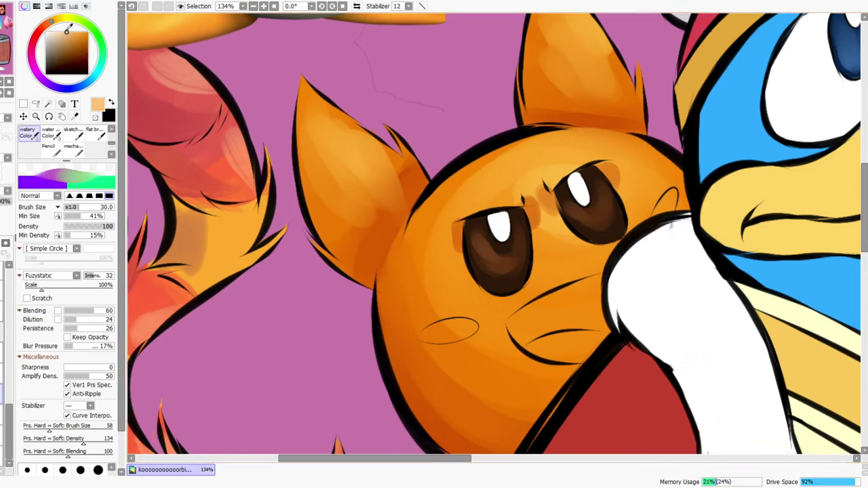
{"action": "left_click", "coordinate": [56, 19]}
{"action": "mouse_move", "coordinate": [434, 334]}
{"action": "left_mouse_down"}
{"action": "mouse_move", "coordinate": [495, 322]}
{"action": "mouse_move", "coordinate": [425, 334]}
{"action": "mouse_move", "coordinate": [466, 327]}
{"action": "left_mouse_up"}
{"action": "mouse_move", "coordinate": [658, 217]}
{"action": "left_mouse_down"}
{"action": "mouse_move", "coordinate": [678, 198]}
{"action": "mouse_move", "coordinate": [663, 224]}
{"action": "left_mouse_up"}
{"action": "left_click_drag", "start_coordinate": [602, 298], "coordinate": [545, 299]}
{"action": "left_click_drag", "start_coordinate": [661, 277], "coordinate": [505, 401]}
{"action": "left_click_drag", "start_coordinate": [665, 310], "coordinate": [611, 284]}
{"action": "scroll", "coordinate": [758, 183], "scroll_direction": "up", "scroll_amount": 2}
Fill the orange character's mouth with the dark red sampled from the reference's mouth, enlarging the watery colour brush to size 70
{"action": "left_click", "coordinate": [28, 133]}
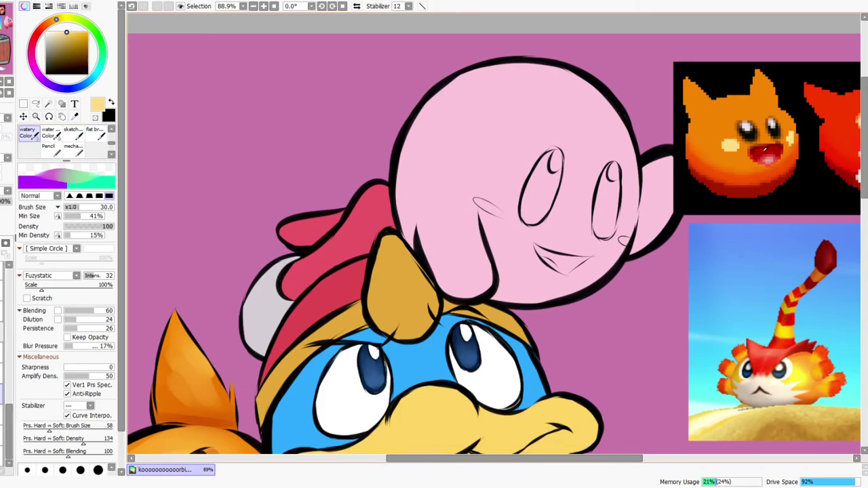
{"action": "right_click", "coordinate": [766, 149]}
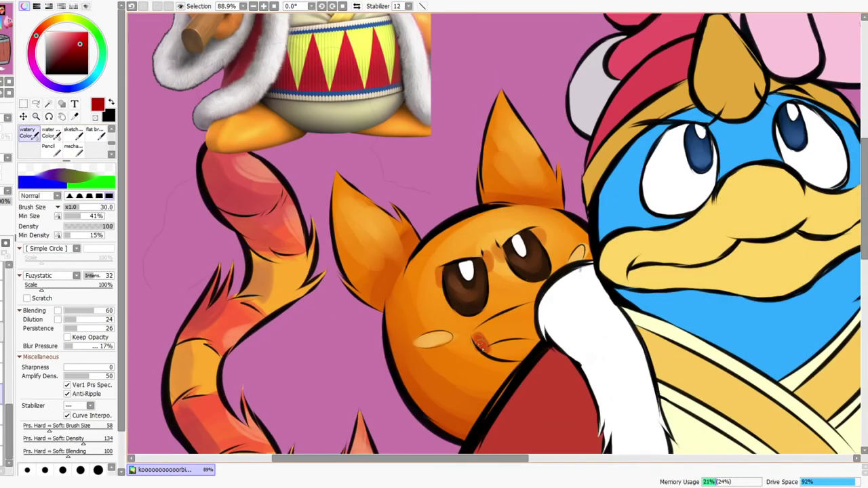
{"action": "mouse_move", "coordinate": [478, 341]}
{"action": "left_mouse_down"}
{"action": "mouse_move", "coordinate": [540, 309]}
{"action": "mouse_move", "coordinate": [485, 339]}
{"action": "mouse_move", "coordinate": [516, 343]}
{"action": "mouse_move", "coordinate": [531, 335]}
{"action": "left_mouse_up"}
{"action": "key", "text": "bracketright"}
{"action": "key", "text": "bracketright"}
{"action": "key", "text": "bracketright"}
{"action": "key", "text": "bracketright"}
{"action": "key", "text": "bracketright"}
{"action": "mouse_move", "coordinate": [496, 345]}
{"action": "left_mouse_down"}
{"action": "mouse_move", "coordinate": [491, 338]}
{"action": "mouse_move", "coordinate": [522, 335]}
{"action": "mouse_move", "coordinate": [532, 347]}
{"action": "mouse_move", "coordinate": [502, 343]}
{"action": "mouse_move", "coordinate": [525, 327]}
{"action": "mouse_move", "coordinate": [492, 336]}
{"action": "mouse_move", "coordinate": [536, 313]}
{"action": "left_mouse_up"}
Paint the tongue and soften the inside of the orange character's mouth in a lighter orange-red at brush size 40
{"action": "left_click", "coordinate": [74, 38]}
{"action": "left_click", "coordinate": [41, 30]}
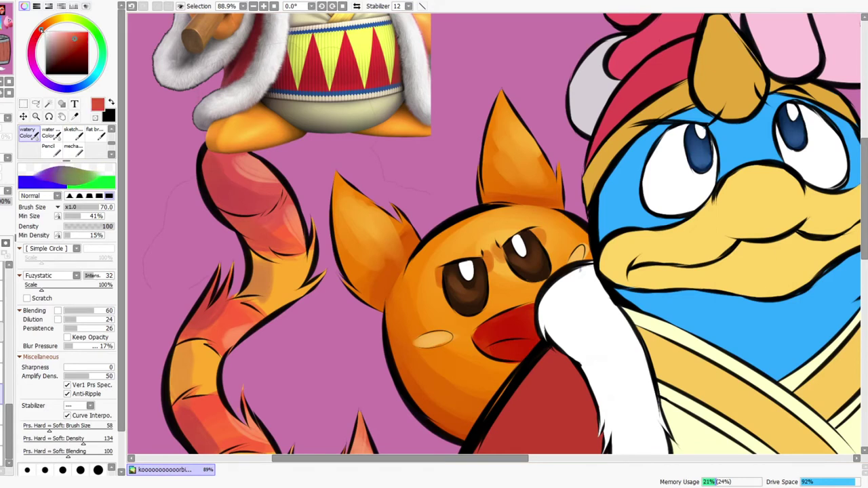
{"action": "key", "text": "bracketleft"}
{"action": "key", "text": "bracketleft"}
{"action": "left_click_drag", "start_coordinate": [498, 352], "coordinate": [509, 354]}
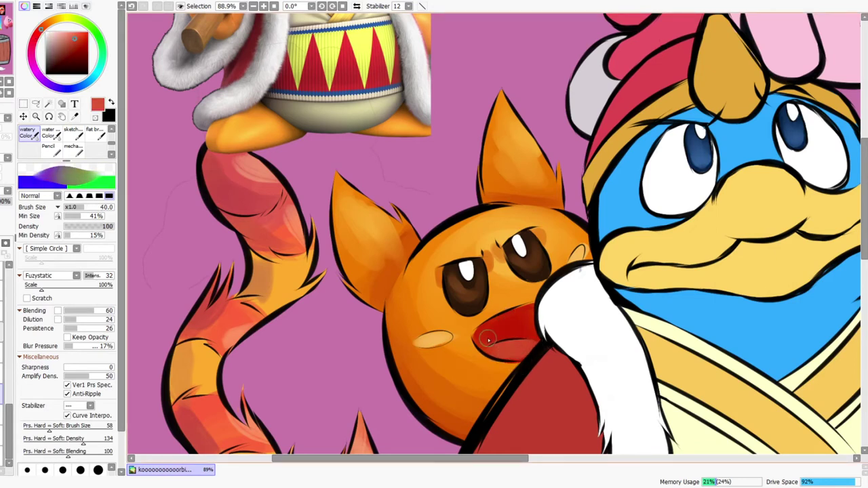
{"action": "left_click_drag", "start_coordinate": [531, 317], "coordinate": [514, 331]}
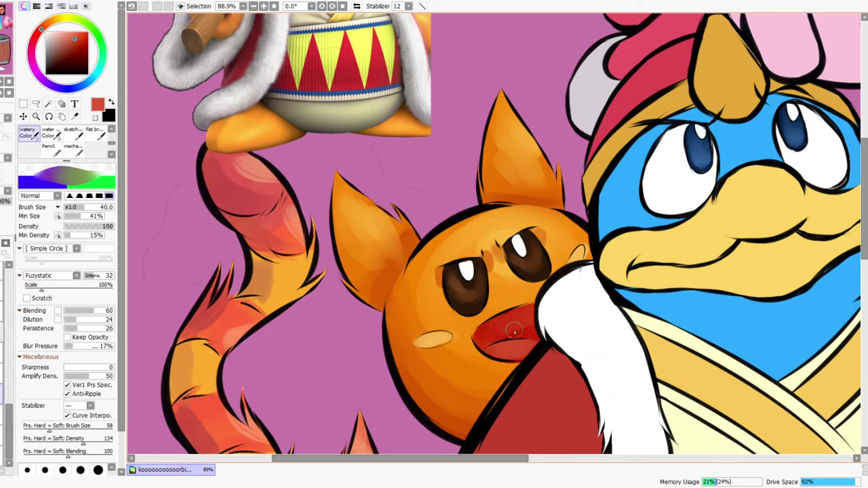
Shade the left side of King Dedede's blue face with a darker blue using the watery colour brush at size 60
{"action": "key", "text": "ctrl+space"}
{"action": "left_click_drag", "start_coordinate": [527, 245], "coordinate": [571, 228]}
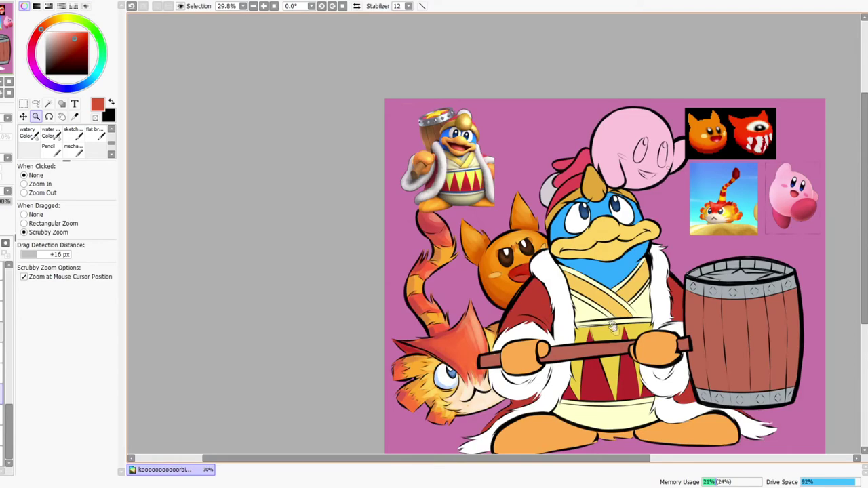
{"action": "left_click_drag", "start_coordinate": [611, 323], "coordinate": [590, 295]}
{"action": "left_click_drag", "start_coordinate": [553, 252], "coordinate": [548, 221]}
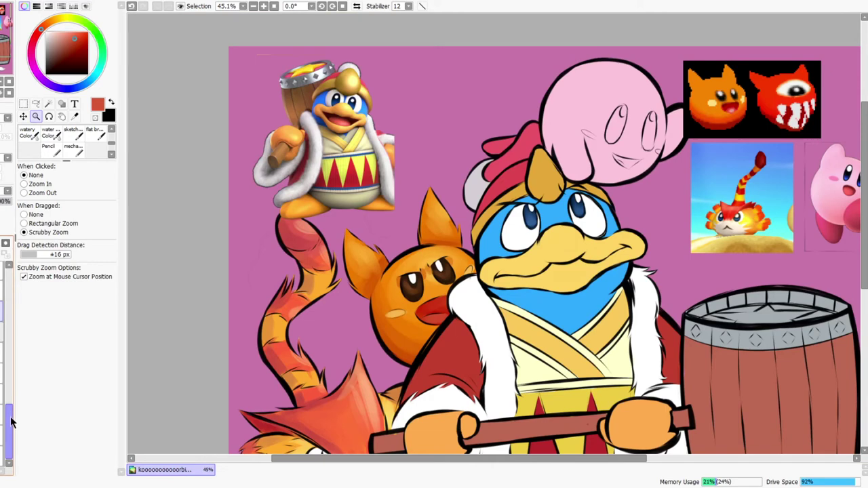
{"action": "left_click_drag", "start_coordinate": [541, 258], "coordinate": [552, 249]}
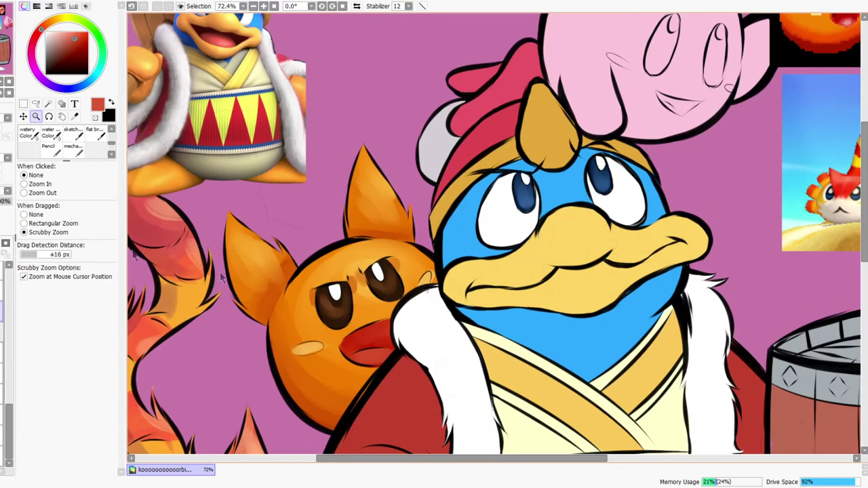
{"action": "left_click", "coordinate": [29, 133]}
{"action": "right_click", "coordinate": [459, 243]}
{"action": "left_click", "coordinate": [75, 46]}
{"action": "left_click", "coordinate": [80, 88]}
{"action": "key", "text": "bracketright"}
{"action": "key", "text": "bracketright"}
{"action": "mouse_move", "coordinate": [444, 271]}
{"action": "left_mouse_down"}
{"action": "mouse_move", "coordinate": [443, 230]}
{"action": "mouse_move", "coordinate": [444, 247]}
{"action": "mouse_move", "coordinate": [448, 234]}
{"action": "mouse_move", "coordinate": [447, 245]}
{"action": "mouse_move", "coordinate": [481, 238]}
{"action": "mouse_move", "coordinate": [445, 211]}
{"action": "mouse_move", "coordinate": [479, 247]}
{"action": "mouse_move", "coordinate": [444, 211]}
{"action": "mouse_move", "coordinate": [493, 240]}
{"action": "left_mouse_up"}
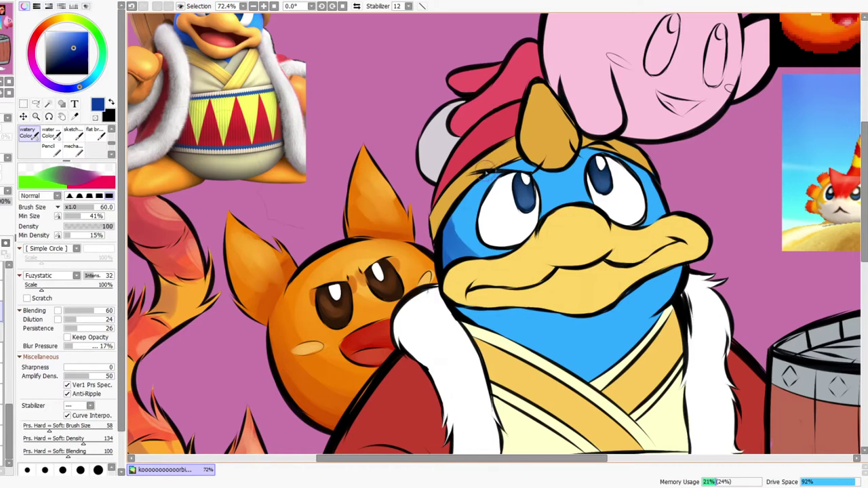
{"action": "mouse_move", "coordinate": [446, 235]}
{"action": "left_mouse_down"}
{"action": "mouse_move", "coordinate": [455, 203]}
{"action": "mouse_move", "coordinate": [457, 229]}
{"action": "mouse_move", "coordinate": [502, 176]}
{"action": "mouse_move", "coordinate": [455, 219]}
{"action": "mouse_move", "coordinate": [507, 185]}
{"action": "mouse_move", "coordinate": [492, 183]}
{"action": "mouse_move", "coordinate": [471, 213]}
{"action": "mouse_move", "coordinate": [476, 198]}
{"action": "mouse_move", "coordinate": [486, 194]}
{"action": "mouse_move", "coordinate": [483, 231]}
{"action": "mouse_move", "coordinate": [468, 249]}
{"action": "mouse_move", "coordinate": [459, 222]}
{"action": "mouse_move", "coordinate": [493, 241]}
{"action": "left_mouse_up"}
Shade the area between King Dedede's eyes and beside his right eye dark blue at brush size 35
{"action": "key", "text": "bracketleft"}
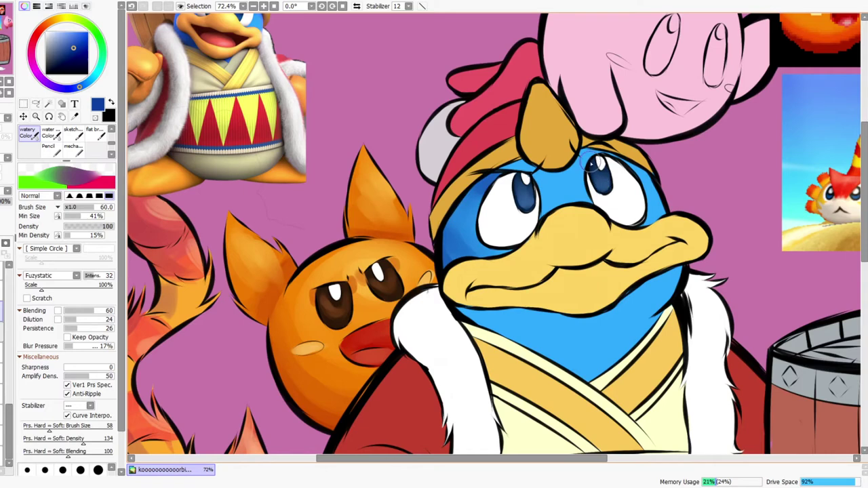
{"action": "key", "text": "bracketleft"}
{"action": "key", "text": "bracketleft"}
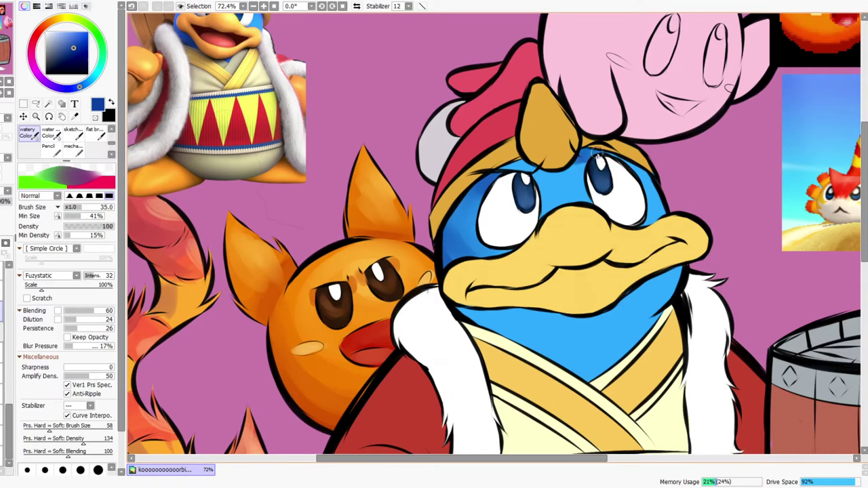
{"action": "mouse_move", "coordinate": [583, 162]}
{"action": "left_mouse_down"}
{"action": "mouse_move", "coordinate": [602, 212]}
{"action": "mouse_move", "coordinate": [561, 174]}
{"action": "mouse_move", "coordinate": [541, 218]}
{"action": "mouse_move", "coordinate": [585, 213]}
{"action": "mouse_move", "coordinate": [552, 203]}
{"action": "mouse_move", "coordinate": [597, 210]}
{"action": "left_mouse_up"}
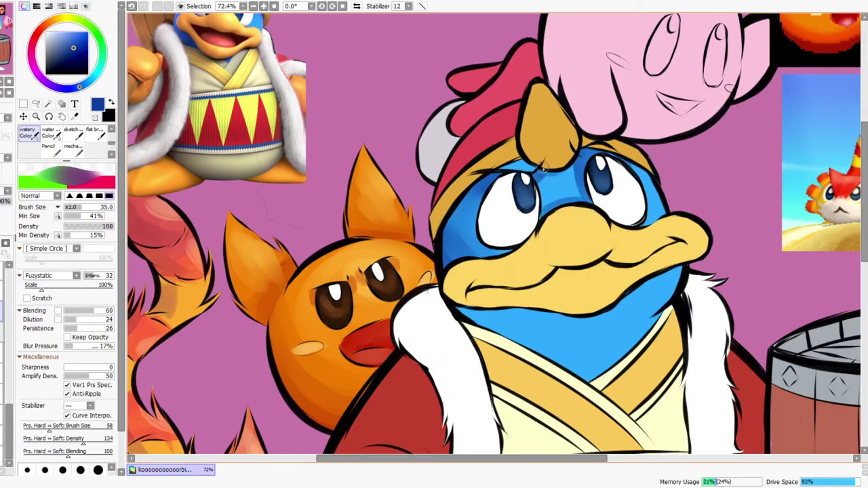
{"action": "mouse_move", "coordinate": [545, 190]}
{"action": "left_mouse_down"}
{"action": "mouse_move", "coordinate": [535, 173]}
{"action": "mouse_move", "coordinate": [540, 196]}
{"action": "left_mouse_up"}
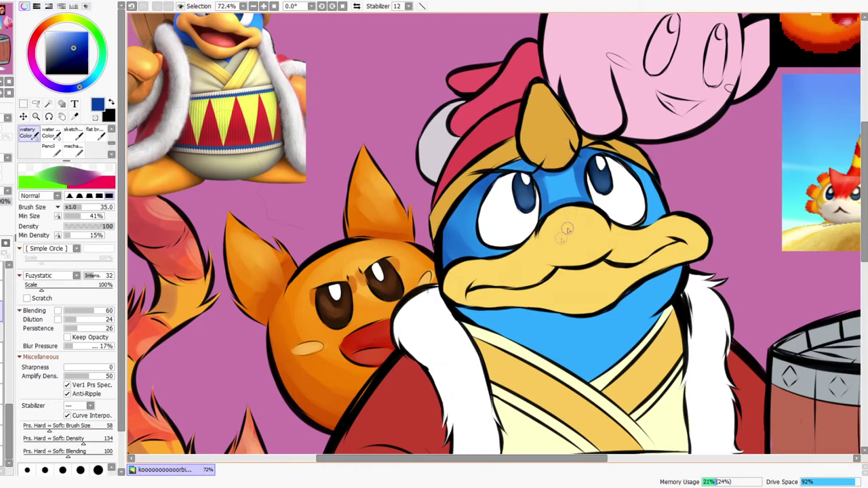
Shade the blue area beneath King Dedede's beak with dark blue at brush size 70 and sample the light blue for blending
{"action": "key", "text": "bracketright"}
{"action": "key", "text": "bracketright"}
{"action": "key", "text": "bracketright"}
{"action": "key", "text": "bracketright"}
{"action": "mouse_move", "coordinate": [457, 305]}
{"action": "left_mouse_down"}
{"action": "mouse_move", "coordinate": [484, 303]}
{"action": "mouse_move", "coordinate": [455, 295]}
{"action": "mouse_move", "coordinate": [519, 298]}
{"action": "mouse_move", "coordinate": [455, 310]}
{"action": "mouse_move", "coordinate": [524, 289]}
{"action": "mouse_move", "coordinate": [513, 308]}
{"action": "mouse_move", "coordinate": [506, 303]}
{"action": "mouse_move", "coordinate": [559, 323]}
{"action": "mouse_move", "coordinate": [535, 308]}
{"action": "mouse_move", "coordinate": [589, 319]}
{"action": "mouse_move", "coordinate": [559, 318]}
{"action": "mouse_move", "coordinate": [623, 282]}
{"action": "mouse_move", "coordinate": [574, 313]}
{"action": "mouse_move", "coordinate": [634, 257]}
{"action": "mouse_move", "coordinate": [644, 266]}
{"action": "mouse_move", "coordinate": [626, 294]}
{"action": "mouse_move", "coordinate": [686, 251]}
{"action": "left_mouse_up"}
{"action": "left_click_drag", "start_coordinate": [609, 383], "coordinate": [605, 352]}
{"action": "mouse_move", "coordinate": [486, 297]}
{"action": "left_mouse_down"}
{"action": "mouse_move", "coordinate": [554, 334]}
{"action": "mouse_move", "coordinate": [498, 291]}
{"action": "mouse_move", "coordinate": [598, 361]}
{"action": "mouse_move", "coordinate": [503, 282]}
{"action": "mouse_move", "coordinate": [556, 314]}
{"action": "mouse_move", "coordinate": [602, 360]}
{"action": "mouse_move", "coordinate": [505, 284]}
{"action": "mouse_move", "coordinate": [622, 356]}
{"action": "mouse_move", "coordinate": [532, 301]}
{"action": "mouse_move", "coordinate": [609, 307]}
{"action": "mouse_move", "coordinate": [543, 321]}
{"action": "mouse_move", "coordinate": [613, 312]}
{"action": "mouse_move", "coordinate": [664, 287]}
{"action": "mouse_move", "coordinate": [582, 344]}
{"action": "mouse_move", "coordinate": [552, 307]}
{"action": "mouse_move", "coordinate": [519, 291]}
{"action": "mouse_move", "coordinate": [640, 283]}
{"action": "mouse_move", "coordinate": [630, 289]}
{"action": "mouse_move", "coordinate": [623, 250]}
{"action": "mouse_move", "coordinate": [609, 297]}
{"action": "mouse_move", "coordinate": [615, 291]}
{"action": "mouse_move", "coordinate": [531, 301]}
{"action": "mouse_move", "coordinate": [650, 290]}
{"action": "mouse_move", "coordinate": [533, 307]}
{"action": "mouse_move", "coordinate": [640, 282]}
{"action": "mouse_move", "coordinate": [567, 335]}
{"action": "mouse_move", "coordinate": [635, 280]}
{"action": "mouse_move", "coordinate": [519, 296]}
{"action": "mouse_move", "coordinate": [525, 309]}
{"action": "mouse_move", "coordinate": [541, 292]}
{"action": "mouse_move", "coordinate": [625, 321]}
{"action": "mouse_move", "coordinate": [510, 305]}
{"action": "mouse_move", "coordinate": [598, 295]}
{"action": "mouse_move", "coordinate": [605, 327]}
{"action": "mouse_move", "coordinate": [587, 341]}
{"action": "mouse_move", "coordinate": [573, 305]}
{"action": "mouse_move", "coordinate": [654, 263]}
{"action": "mouse_move", "coordinate": [583, 314]}
{"action": "mouse_move", "coordinate": [613, 288]}
{"action": "mouse_move", "coordinate": [663, 275]}
{"action": "left_mouse_up"}
{"action": "right_click", "coordinate": [643, 270]}
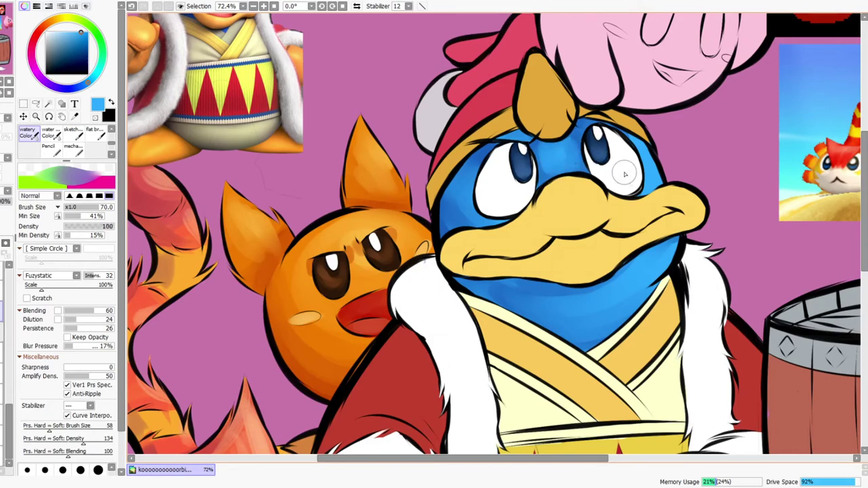
Examine King Dedede's shaded blue face up close and within the whole illustration, comparing it with the reference image
{"action": "left_click_drag", "start_coordinate": [618, 224], "coordinate": [587, 286]}
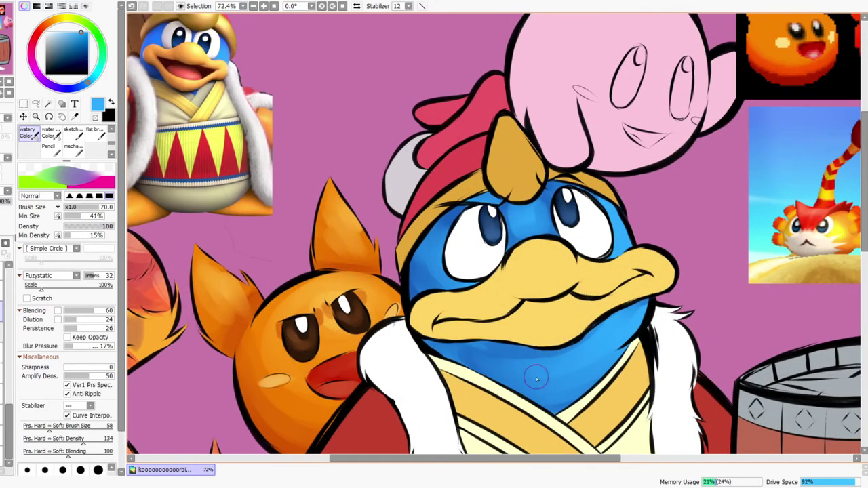
{"action": "scroll", "coordinate": [488, 339], "scroll_direction": "down", "scroll_amount": 2}
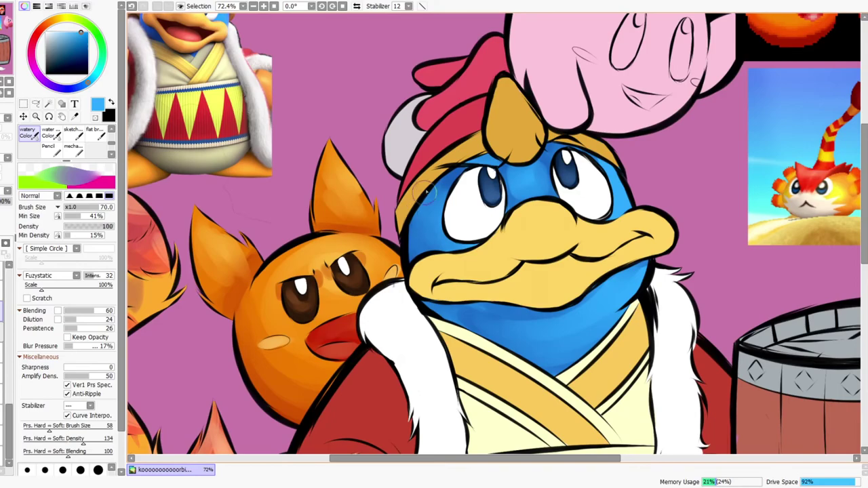
{"action": "key", "text": "ctrl+space"}
{"action": "left_click_drag", "start_coordinate": [517, 265], "coordinate": [506, 281]}
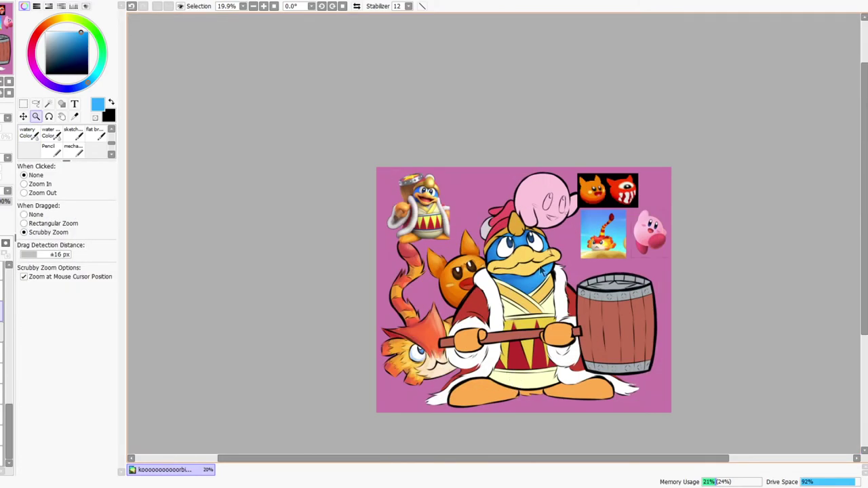
{"action": "left_click_drag", "start_coordinate": [525, 243], "coordinate": [539, 236]}
{"action": "scroll", "coordinate": [536, 238], "scroll_direction": "down", "scroll_amount": 2}
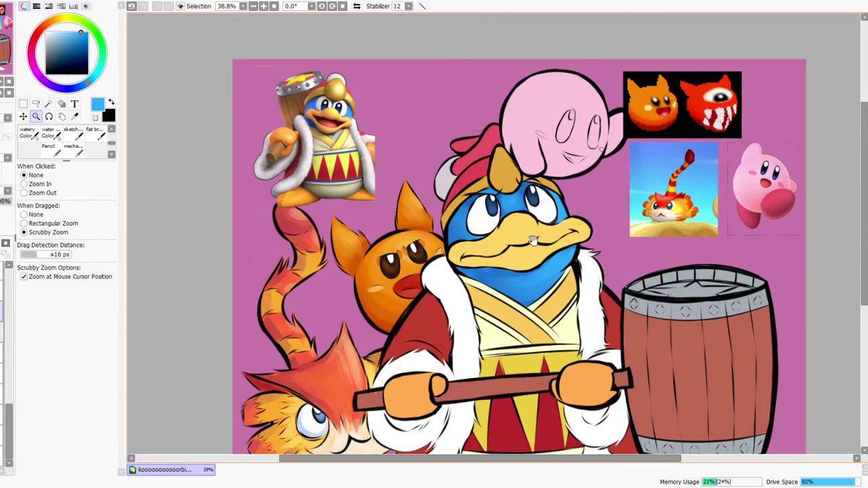
{"action": "left_click_drag", "start_coordinate": [540, 219], "coordinate": [541, 205]}
Deepen the shading around King Dedede's eyes with a navy blue based on his iris colour, at brush size 35
{"action": "left_click", "coordinate": [34, 133]}
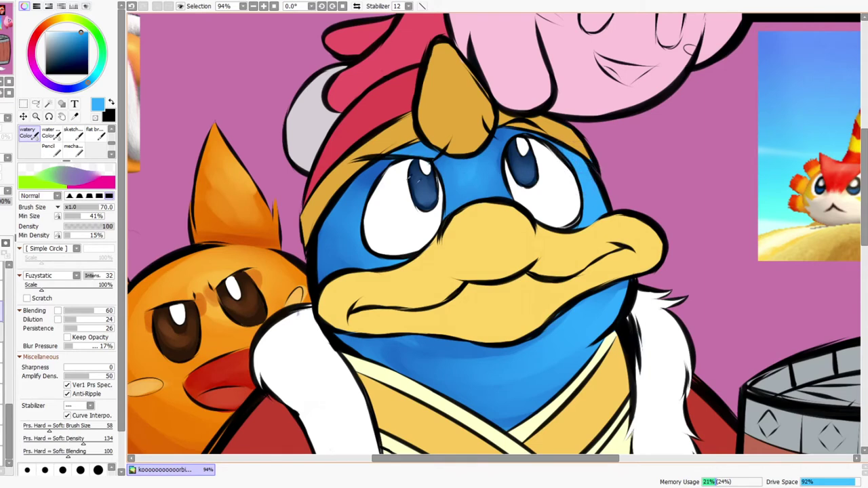
{"action": "right_click", "coordinate": [424, 183]}
{"action": "left_click", "coordinate": [70, 52]}
{"action": "left_click", "coordinate": [70, 58]}
{"action": "key", "text": "bracketleft"}
{"action": "key", "text": "bracketleft"}
{"action": "key", "text": "bracketleft"}
{"action": "key", "text": "bracketleft"}
{"action": "key", "text": "bracketleft"}
{"action": "left_click_drag", "start_coordinate": [375, 166], "coordinate": [358, 179]}
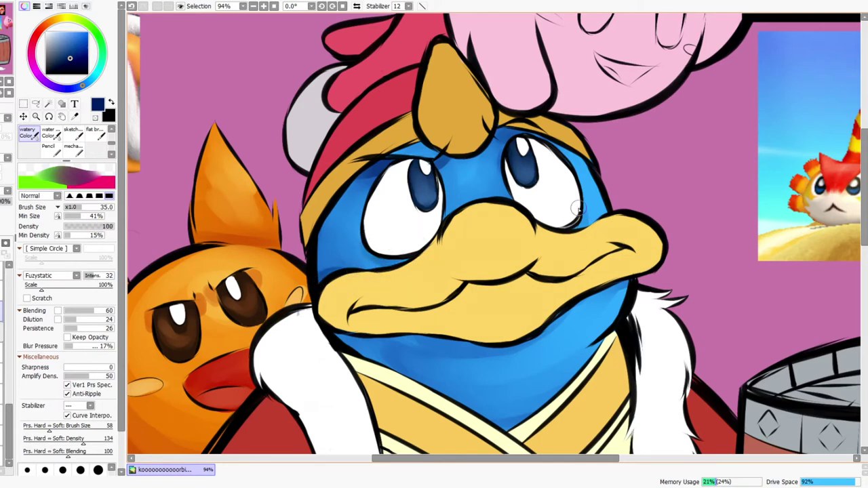
Darken the blue beneath King Dedede's beak and along the outer side of his face with navy at brush size 35
{"action": "mouse_move", "coordinate": [349, 335]}
{"action": "left_mouse_down"}
{"action": "mouse_move", "coordinate": [374, 341]}
{"action": "mouse_move", "coordinate": [338, 334]}
{"action": "mouse_move", "coordinate": [436, 304]}
{"action": "mouse_move", "coordinate": [364, 342]}
{"action": "mouse_move", "coordinate": [469, 347]}
{"action": "left_mouse_up"}
{"action": "left_click_drag", "start_coordinate": [472, 348], "coordinate": [517, 348]}
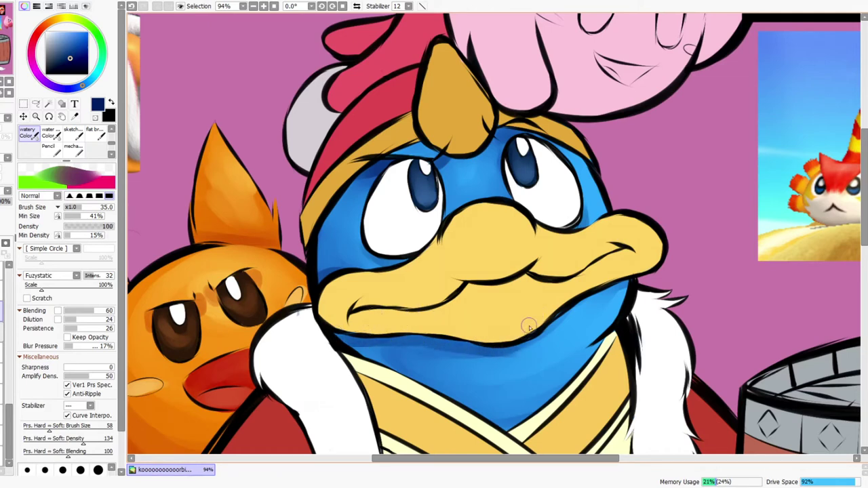
{"action": "mouse_move", "coordinate": [319, 272]}
{"action": "left_mouse_down"}
{"action": "mouse_move", "coordinate": [329, 204]}
{"action": "mouse_move", "coordinate": [325, 254]}
{"action": "mouse_move", "coordinate": [354, 179]}
{"action": "left_mouse_up"}
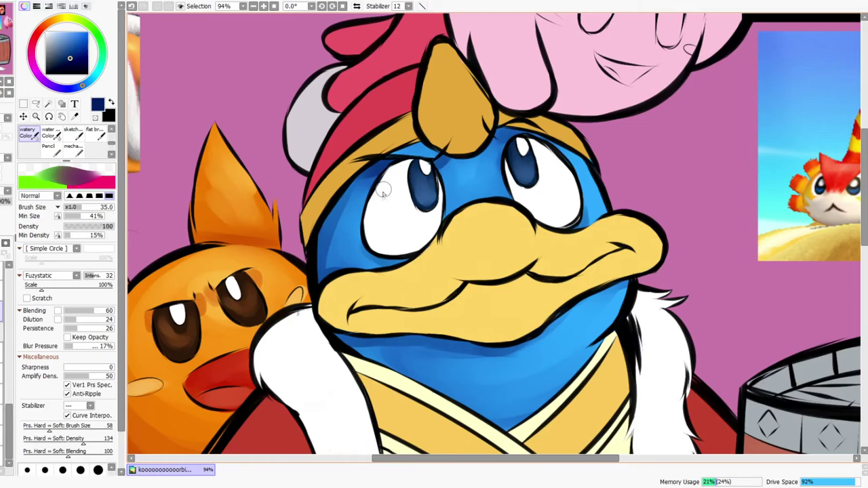
{"action": "left_click_drag", "start_coordinate": [358, 353], "coordinate": [443, 395]}
{"action": "mouse_move", "coordinate": [384, 363]}
{"action": "left_mouse_down"}
{"action": "mouse_move", "coordinate": [592, 422]}
{"action": "mouse_move", "coordinate": [528, 411]}
{"action": "mouse_move", "coordinate": [501, 421]}
{"action": "mouse_move", "coordinate": [540, 416]}
{"action": "left_mouse_up"}
Examine King Dedede's shaded blue face up close, within the whole illustration and in a mirrored view
{"action": "key", "text": "ctrl+space"}
{"action": "left_click_drag", "start_coordinate": [591, 327], "coordinate": [573, 337]}
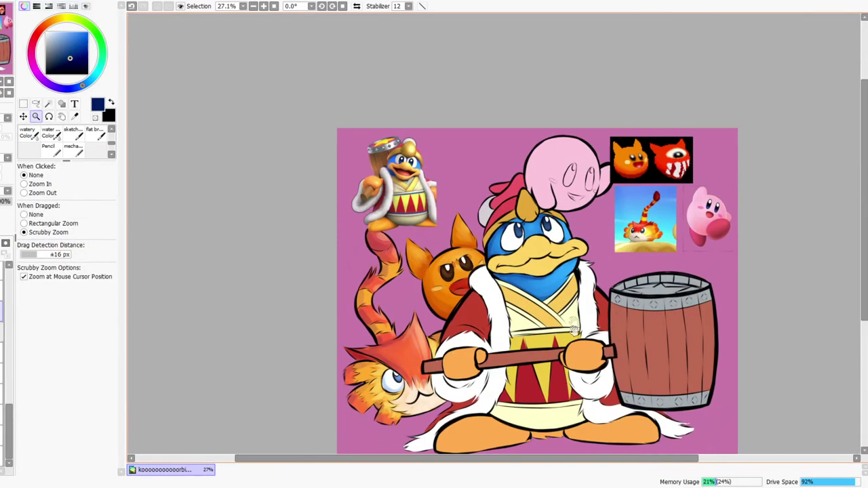
{"action": "left_click_drag", "start_coordinate": [583, 239], "coordinate": [609, 202]}
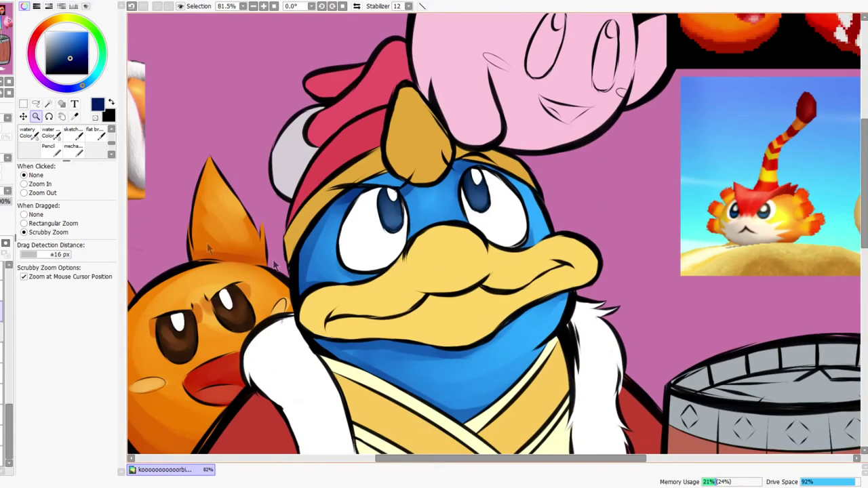
{"action": "left_click", "coordinate": [30, 135]}
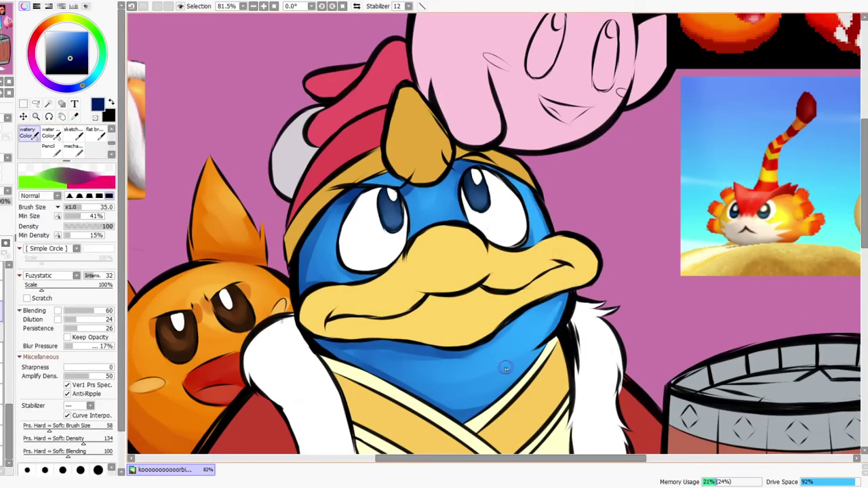
{"action": "key", "text": "z"}
{"action": "left_click_drag", "start_coordinate": [543, 347], "coordinate": [543, 354]}
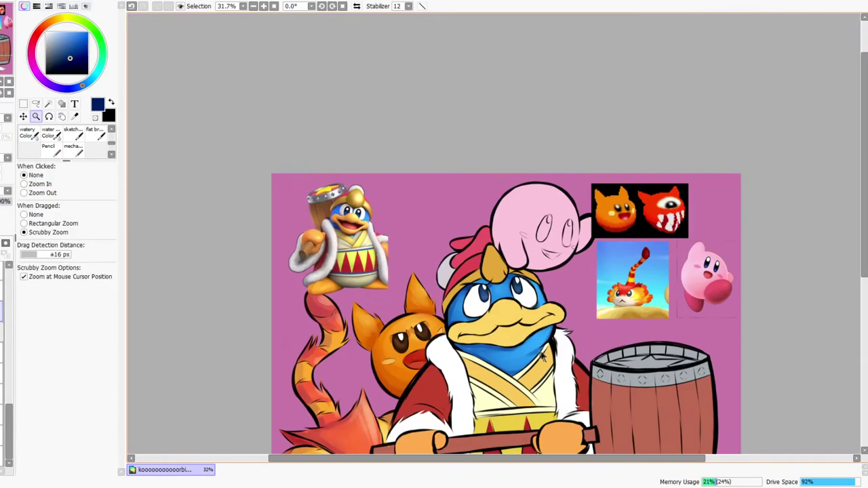
{"action": "left_click_drag", "start_coordinate": [546, 420], "coordinate": [533, 332]}
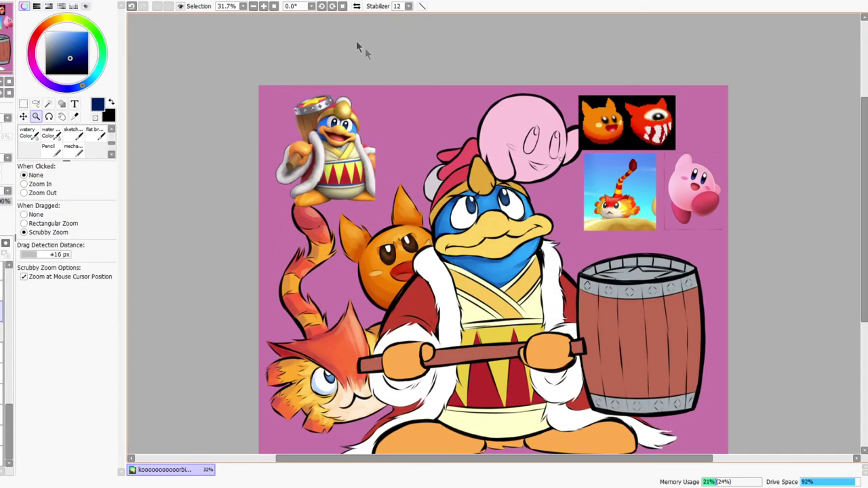
{"action": "left_click", "coordinate": [357, 6]}
{"action": "left_click", "coordinate": [357, 6]}
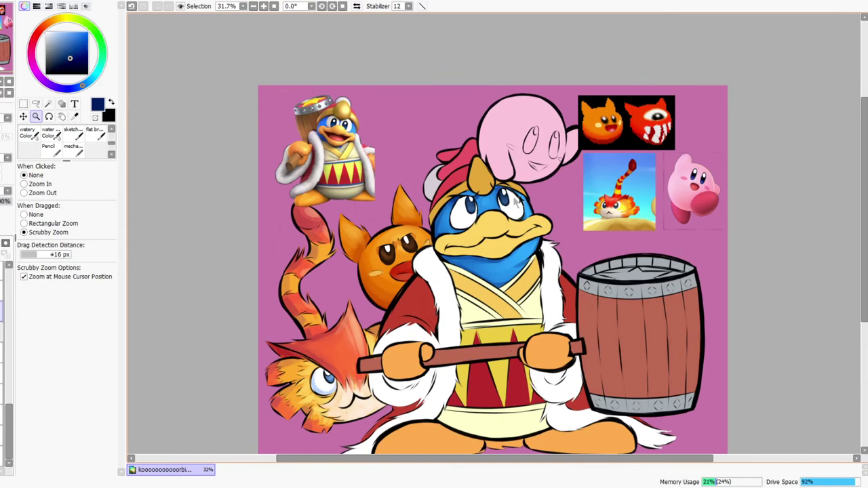
{"action": "left_click_drag", "start_coordinate": [516, 202], "coordinate": [542, 202]}
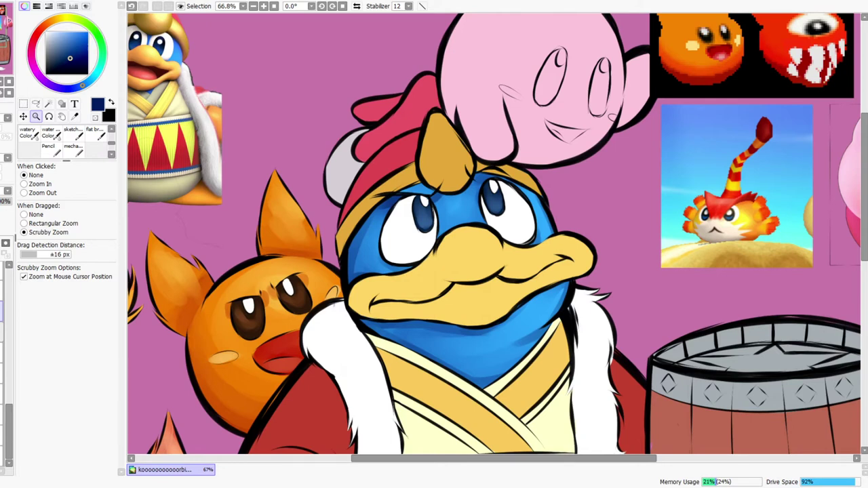
Paste the sheet of crayon-style character drawings above the other layers in the canvas corner, over the King Dedede reference
{"action": "scroll", "coordinate": [1, 362], "scroll_direction": "up", "scroll_amount": 10}
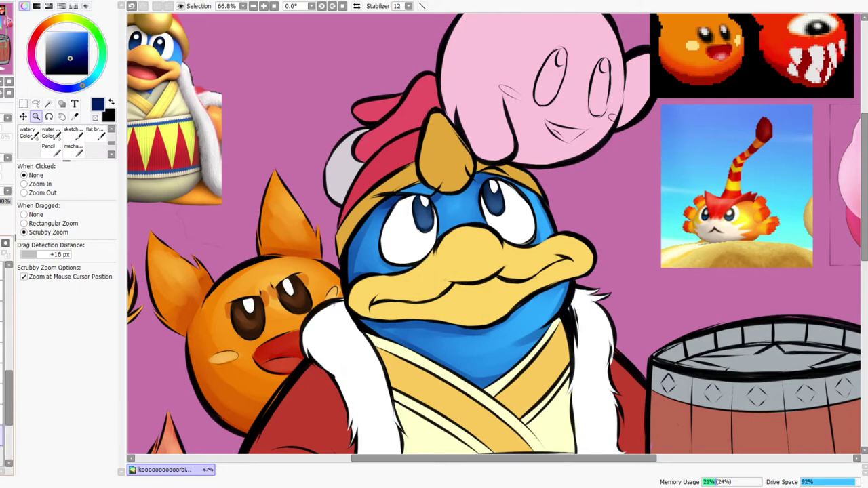
{"action": "left_click", "coordinate": [1, 272]}
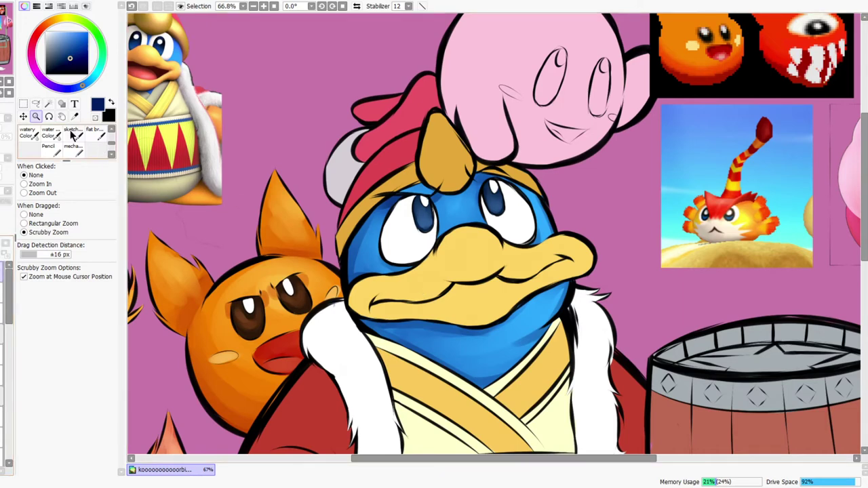
{"action": "left_click", "coordinate": [23, 103]}
{"action": "left_click_drag", "start_coordinate": [324, 215], "coordinate": [389, 278]}
{"action": "key", "text": "ctrl+v"}
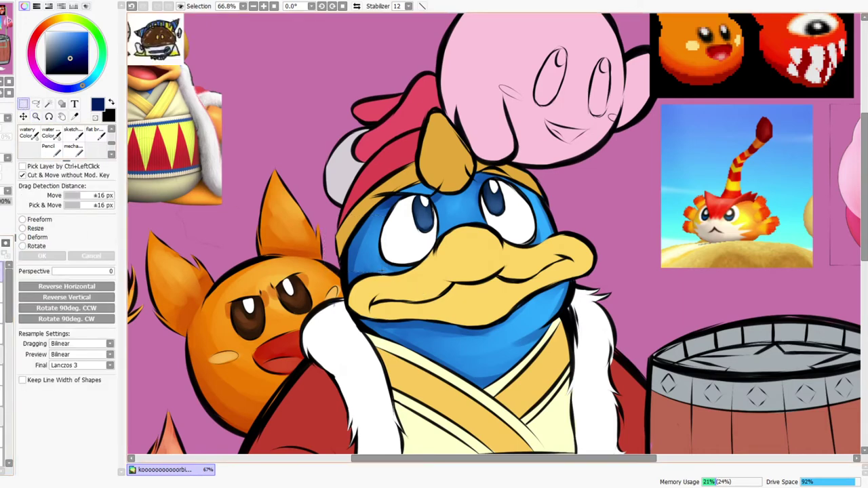
{"action": "left_click_drag", "start_coordinate": [298, 226], "coordinate": [600, 381]}
Examine the pasted crayon-style character drawings up close, then compare them with the illustrated King Dedede
{"action": "key", "text": "z"}
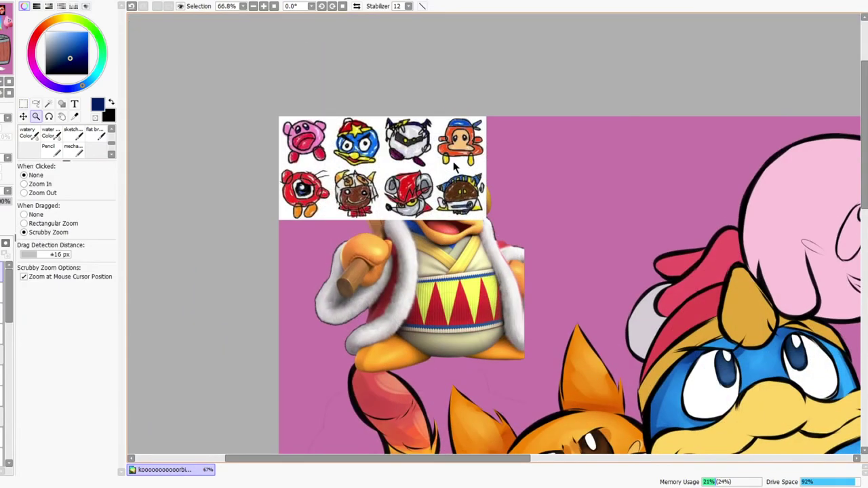
{"action": "left_click_drag", "start_coordinate": [453, 163], "coordinate": [468, 158]}
{"action": "left_click_drag", "start_coordinate": [456, 232], "coordinate": [494, 276]}
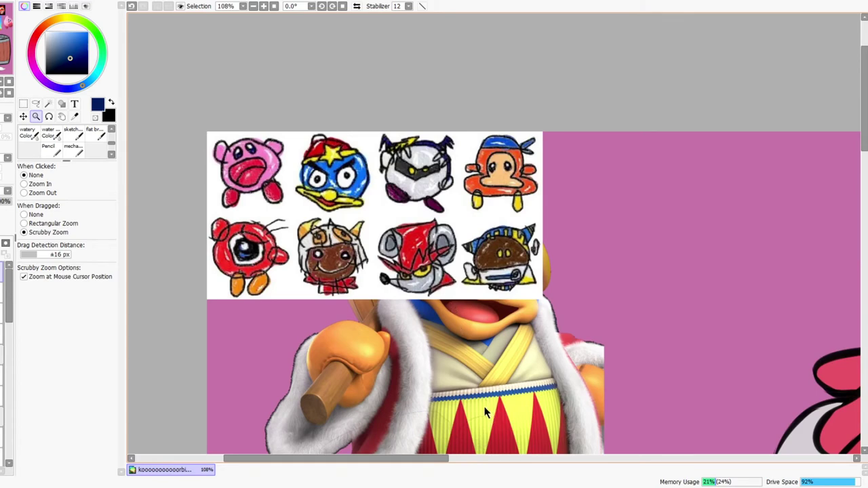
{"action": "mouse_move", "coordinate": [438, 260]}
{"action": "left_mouse_down"}
{"action": "mouse_move", "coordinate": [468, 254]}
{"action": "mouse_move", "coordinate": [442, 273]}
{"action": "left_mouse_up"}
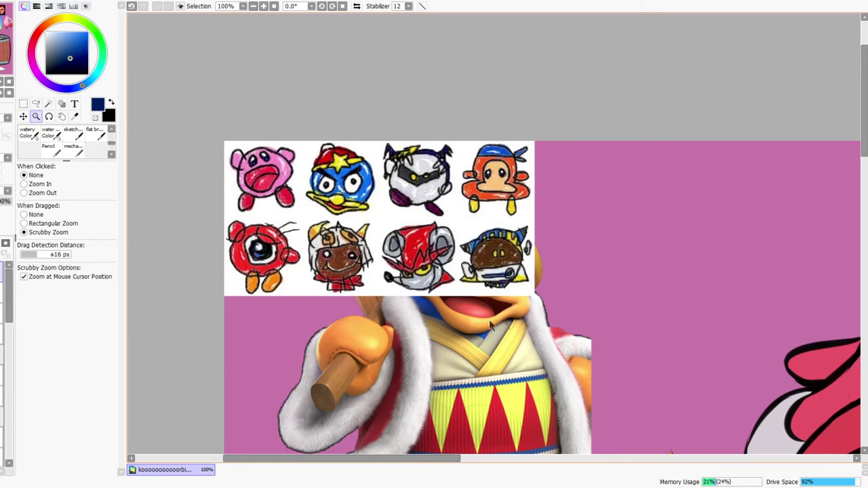
{"action": "scroll", "coordinate": [505, 321], "scroll_direction": "down", "scroll_amount": 2}
{"action": "left_click_drag", "start_coordinate": [641, 430], "coordinate": [460, 276]}
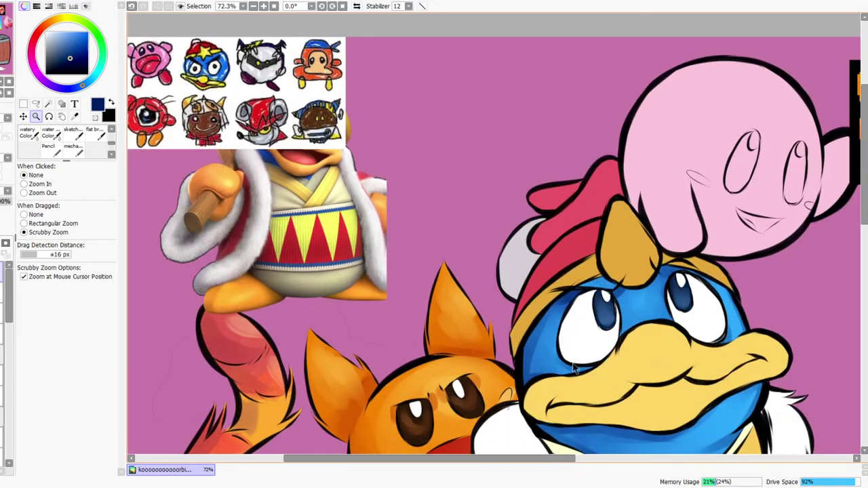
Shade the underside of King Dedede's beak on its own layer with a brown based on the hat's gold ornament, at brush size 40
{"action": "left_click", "coordinate": [29, 133]}
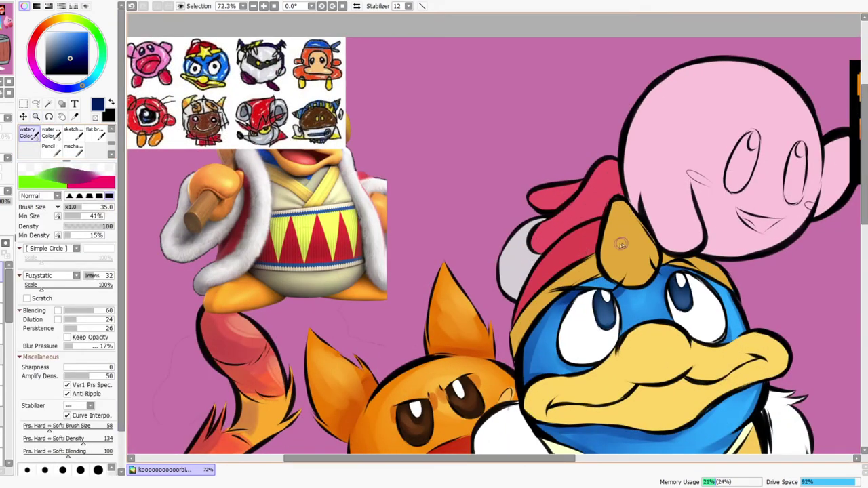
{"action": "left_click", "coordinate": [610, 241], "text": "alt"}
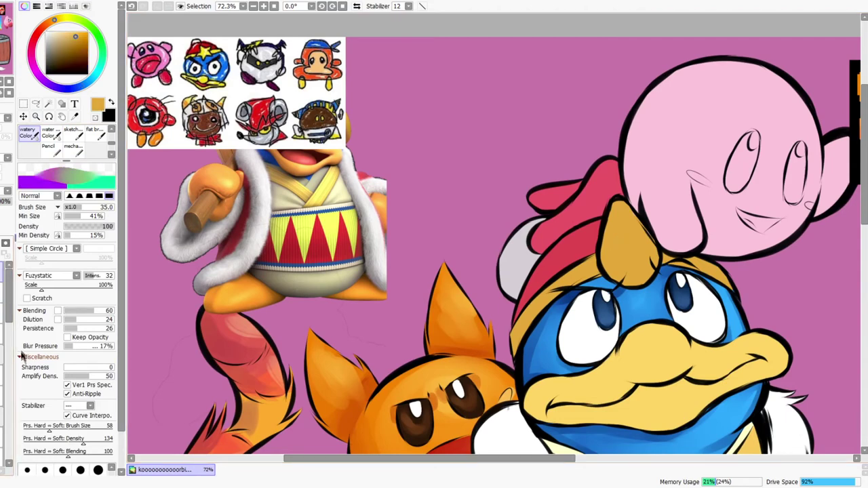
{"action": "left_click_drag", "start_coordinate": [9, 314], "coordinate": [9, 439]}
{"action": "left_click", "coordinate": [1, 349]}
{"action": "left_click", "coordinate": [1, 348]}
{"action": "left_click", "coordinate": [2, 328]}
{"action": "left_click", "coordinate": [2, 328]}
{"action": "left_click", "coordinate": [1, 328]}
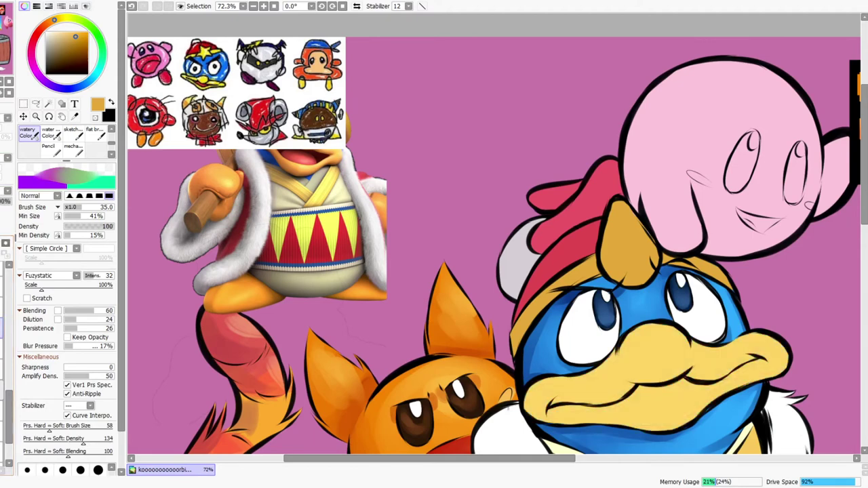
{"action": "left_click_drag", "start_coordinate": [61, 39], "coordinate": [64, 46]}
{"action": "key", "text": "bracketright"}
{"action": "mouse_move", "coordinate": [526, 400]}
{"action": "left_mouse_down"}
{"action": "mouse_move", "coordinate": [547, 412]}
{"action": "mouse_move", "coordinate": [524, 393]}
{"action": "mouse_move", "coordinate": [565, 420]}
{"action": "mouse_move", "coordinate": [548, 417]}
{"action": "mouse_move", "coordinate": [644, 405]}
{"action": "mouse_move", "coordinate": [597, 410]}
{"action": "mouse_move", "coordinate": [692, 382]}
{"action": "mouse_move", "coordinate": [659, 398]}
{"action": "mouse_move", "coordinate": [640, 391]}
{"action": "mouse_move", "coordinate": [720, 386]}
{"action": "mouse_move", "coordinate": [692, 388]}
{"action": "mouse_move", "coordinate": [756, 366]}
{"action": "left_mouse_up"}
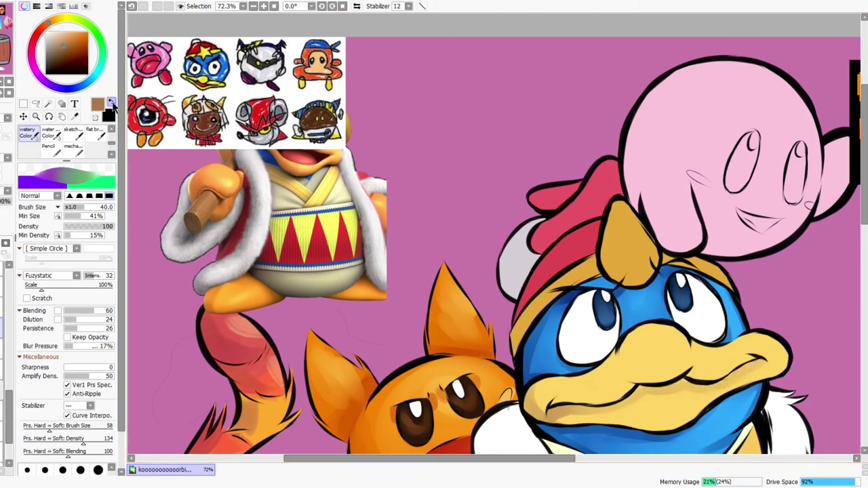
Shade the folds and underside of the blue king's yellow beak with a muted reddish brown
{"action": "left_click", "coordinate": [50, 26]}
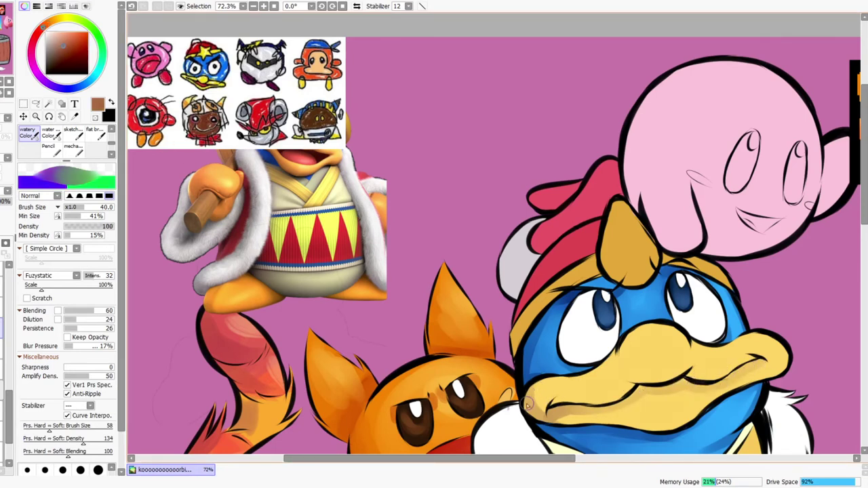
{"action": "mouse_move", "coordinate": [562, 420]}
{"action": "left_mouse_down"}
{"action": "mouse_move", "coordinate": [596, 413]}
{"action": "mouse_move", "coordinate": [559, 412]}
{"action": "mouse_move", "coordinate": [644, 392]}
{"action": "left_mouse_up"}
{"action": "left_click_drag", "start_coordinate": [678, 381], "coordinate": [727, 383]}
{"action": "mouse_move", "coordinate": [557, 420]}
{"action": "left_mouse_down"}
{"action": "mouse_move", "coordinate": [685, 423]}
{"action": "mouse_move", "coordinate": [629, 423]}
{"action": "mouse_move", "coordinate": [711, 390]}
{"action": "left_mouse_up"}
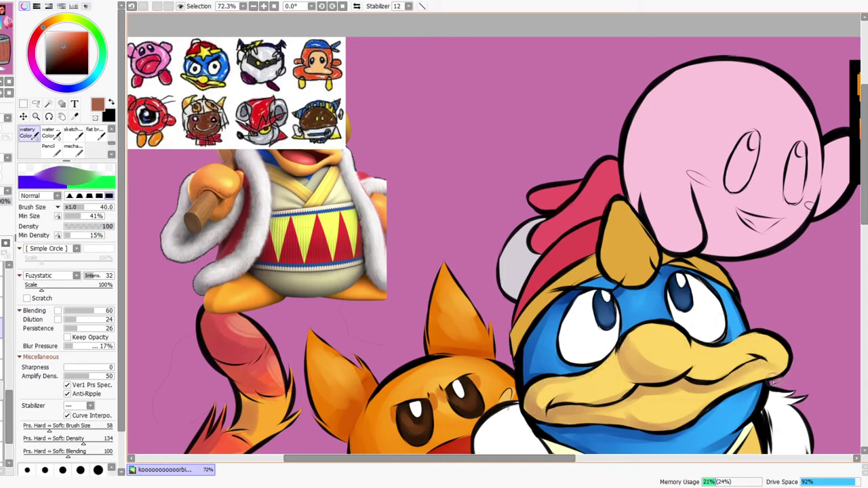
Highlight the beak's round bump and lips with pale yellow, and blend the lower lip with the sampled tan
{"action": "left_click", "coordinate": [653, 341], "text": "alt"}
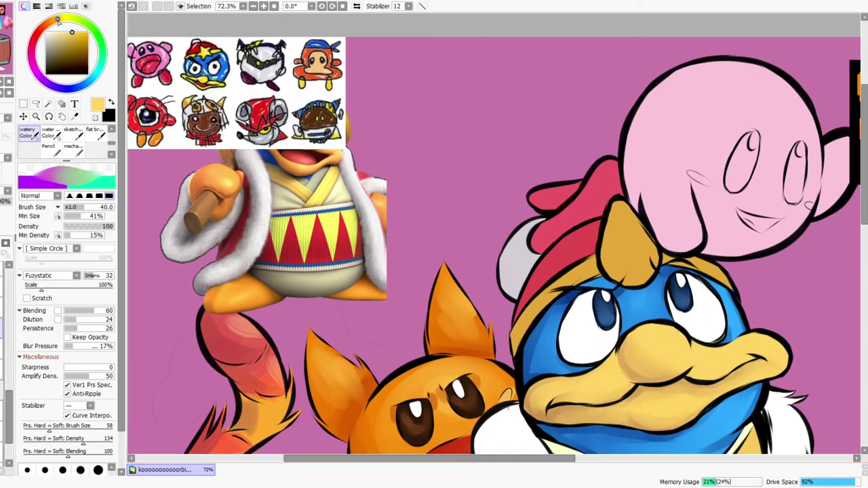
{"action": "left_click_drag", "start_coordinate": [70, 31], "coordinate": [62, 31]}
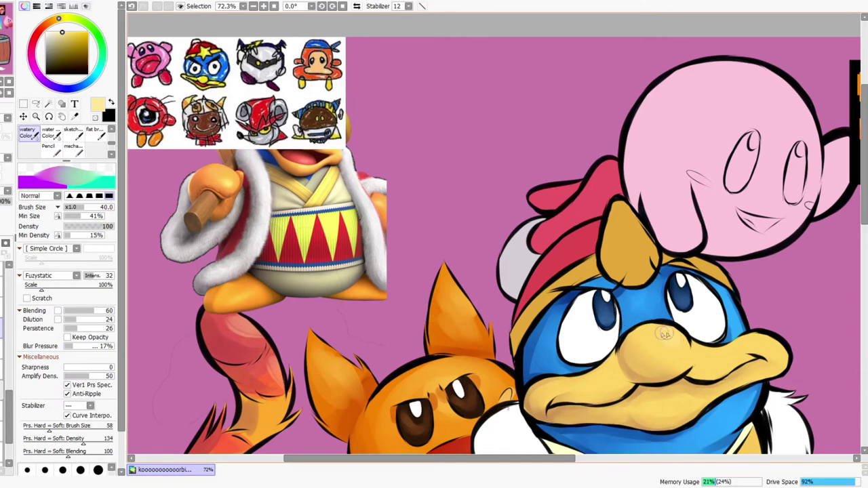
{"action": "left_click_drag", "start_coordinate": [59, 19], "coordinate": [64, 18]}
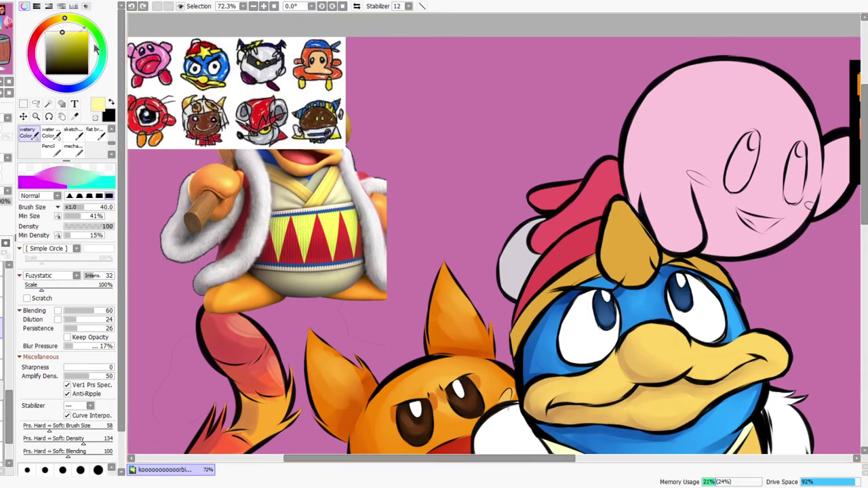
{"action": "left_click_drag", "start_coordinate": [673, 343], "coordinate": [646, 332]}
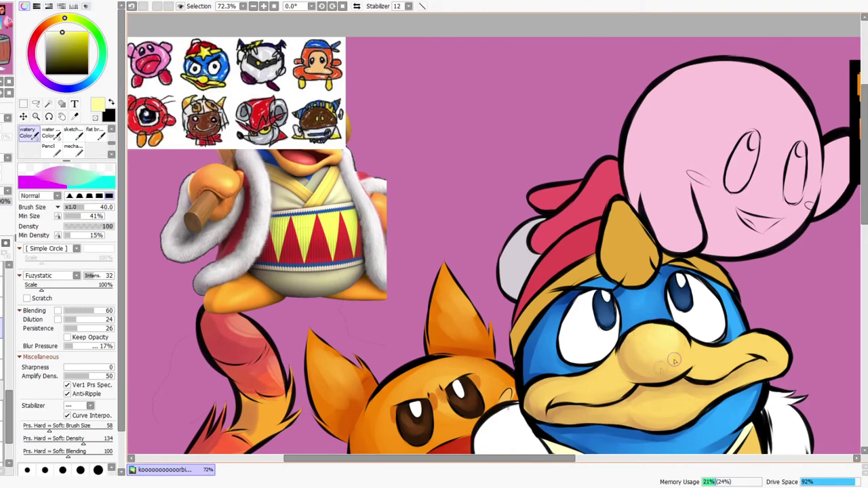
{"action": "left_click_drag", "start_coordinate": [710, 398], "coordinate": [677, 347]}
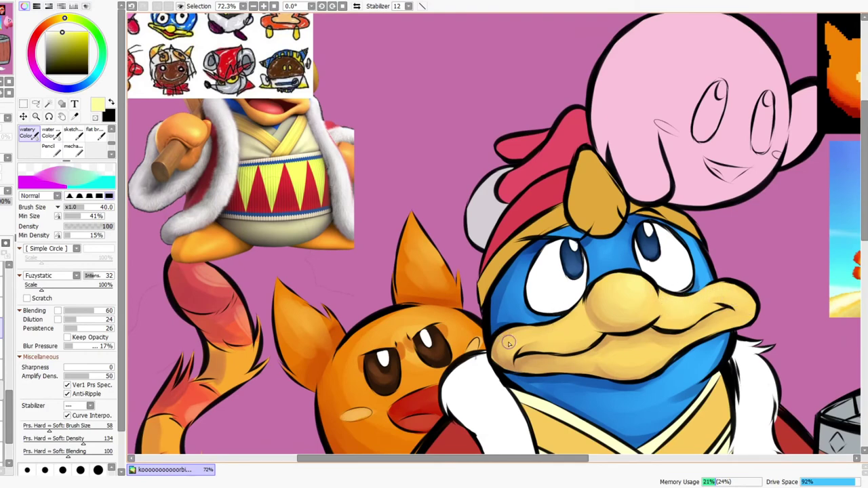
{"action": "left_click", "coordinate": [590, 314], "text": "alt"}
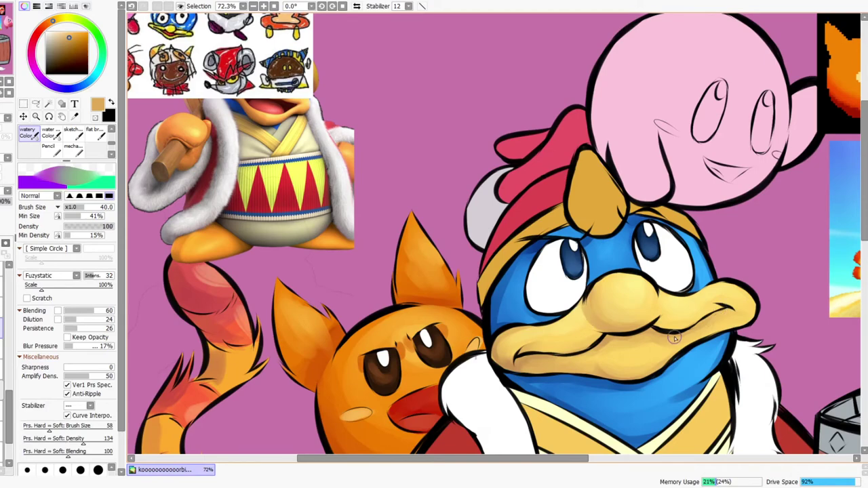
Shade the white of the king's larger eye in pale blue-grey on its own layer, using the Brush at size 70
{"action": "key", "text": "ctrl+space"}
{"action": "left_click_drag", "start_coordinate": [649, 277], "coordinate": [609, 284]}
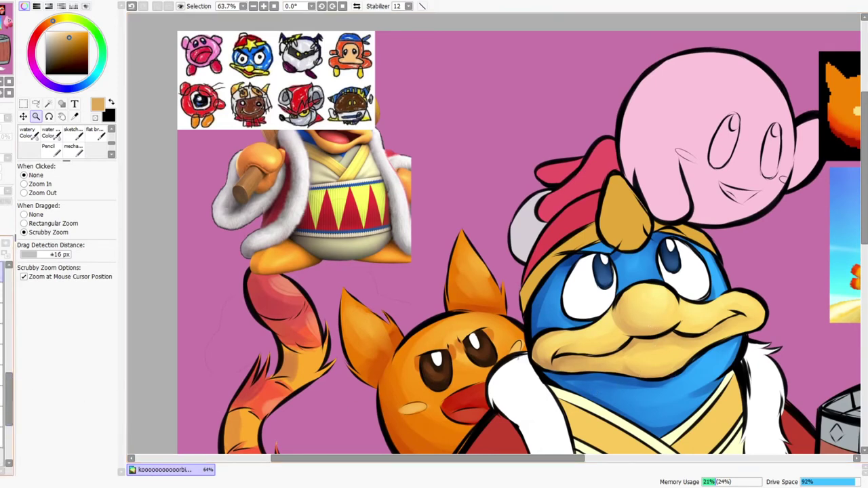
{"action": "left_click", "coordinate": [0, 417]}
{"action": "left_click", "coordinate": [0, 417]}
{"action": "left_click", "coordinate": [2, 396]}
{"action": "left_click", "coordinate": [0, 397]}
{"action": "left_click", "coordinate": [0, 397]}
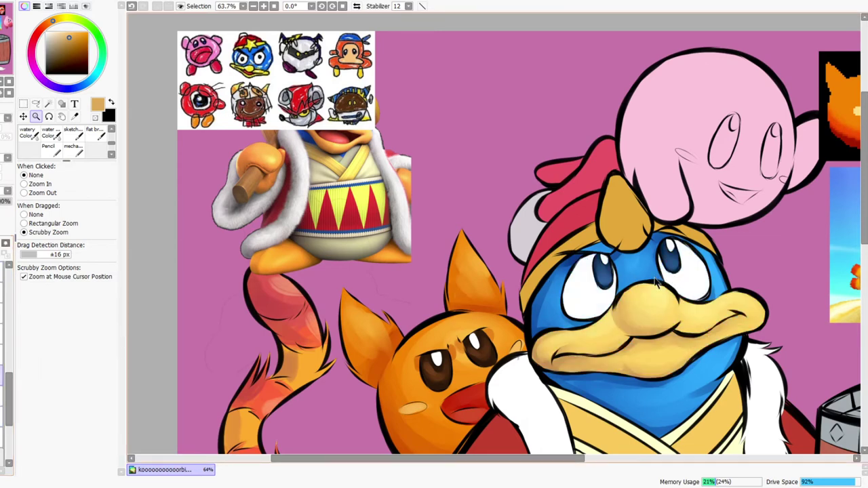
{"action": "scroll", "coordinate": [647, 271], "scroll_direction": "up", "scroll_amount": 2}
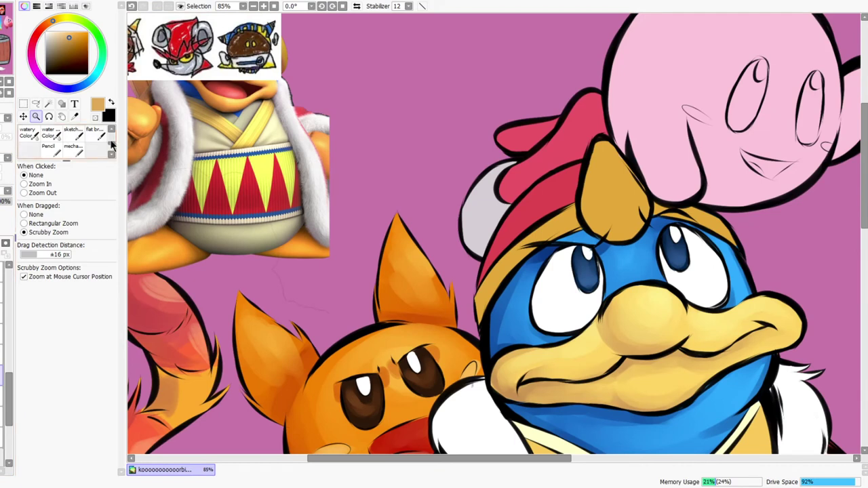
{"action": "scroll", "coordinate": [112, 145], "scroll_direction": "up", "scroll_amount": 2}
{"action": "left_click", "coordinate": [70, 135]}
{"action": "left_click", "coordinate": [91, 80]}
{"action": "left_click", "coordinate": [49, 39]}
{"action": "key", "text": "["}
{"action": "mouse_move", "coordinate": [542, 274]}
{"action": "left_mouse_down"}
{"action": "mouse_move", "coordinate": [552, 310]}
{"action": "mouse_move", "coordinate": [537, 274]}
{"action": "mouse_move", "coordinate": [576, 316]}
{"action": "left_mouse_up"}
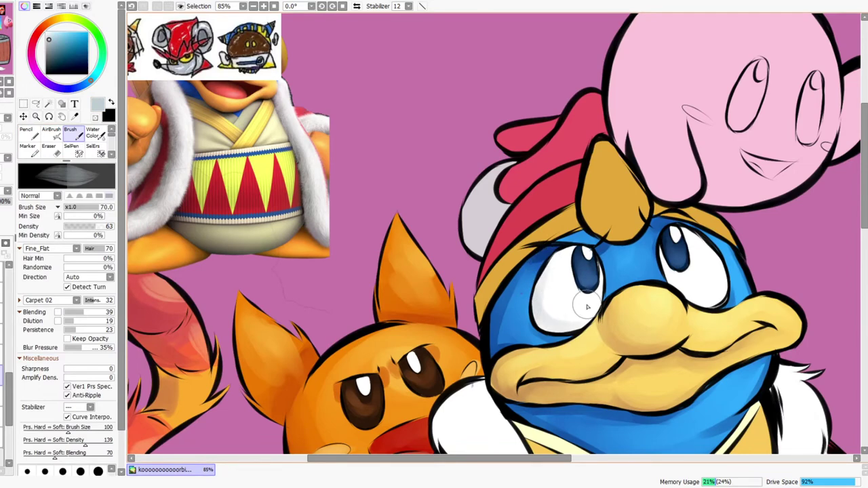
Reduce the brush size to 40 and finish the blue-grey shading on the whites of the king's eyes
{"action": "key", "text": "bracketleft"}
{"action": "key", "text": "bracketleft"}
{"action": "key", "text": "bracketleft"}
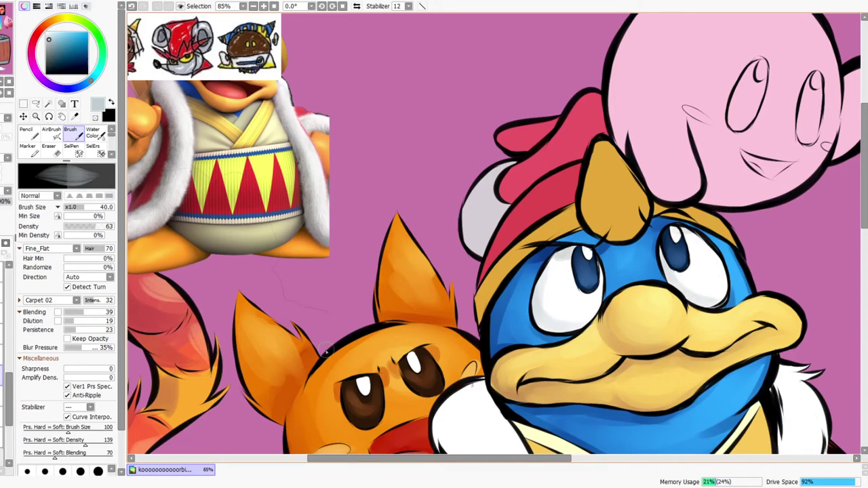
Shade the lower red section of the king's hat in dark red with the watery Color brush at size 50
{"action": "key", "text": "ctrl+space"}
{"action": "left_click_drag", "start_coordinate": [658, 263], "coordinate": [615, 258]}
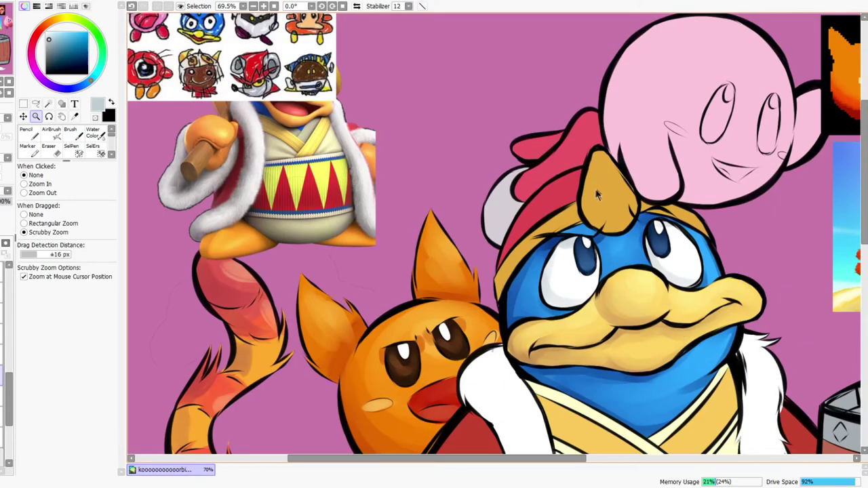
{"action": "left_click", "coordinate": [2, 355]}
{"action": "left_click", "coordinate": [1, 355]}
{"action": "left_click", "coordinate": [0, 354]}
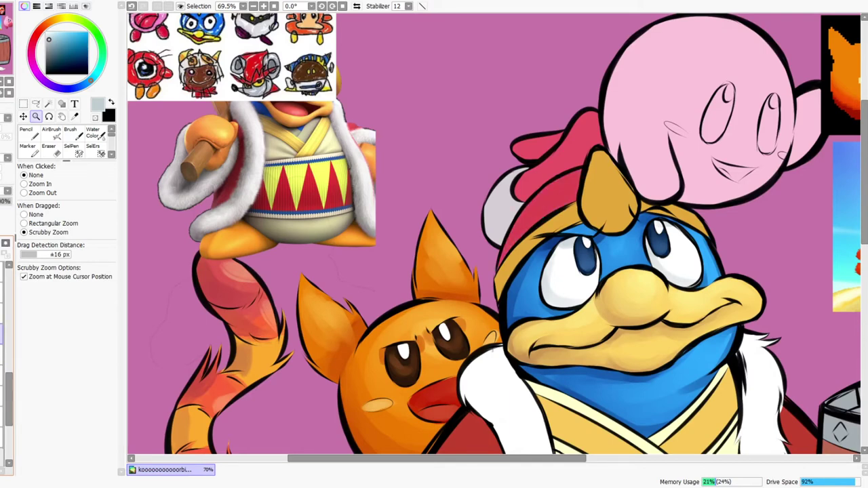
{"action": "left_click", "coordinate": [77, 136]}
{"action": "left_click", "coordinate": [111, 154]}
{"action": "left_click", "coordinate": [112, 154]}
{"action": "left_click", "coordinate": [112, 155]}
{"action": "left_click", "coordinate": [111, 155]}
{"action": "left_click", "coordinate": [111, 154]}
{"action": "scroll", "coordinate": [112, 138], "scroll_direction": "up", "scroll_amount": 2}
{"action": "left_click", "coordinate": [27, 132]}
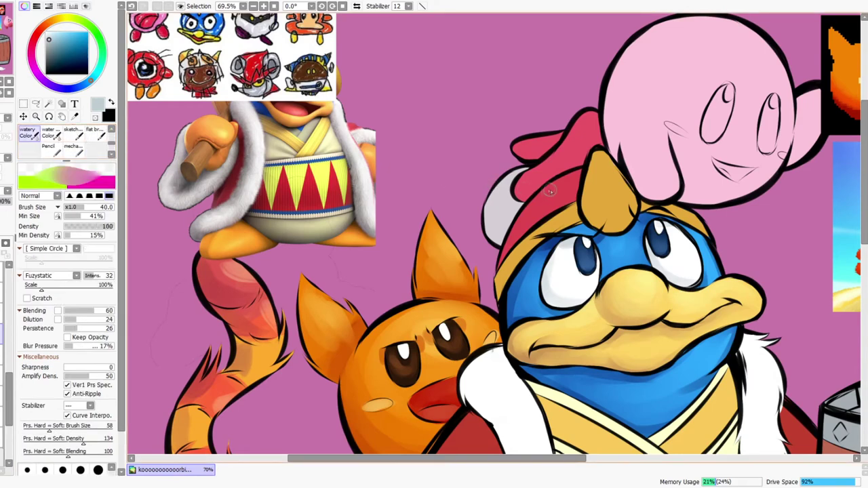
{"action": "left_click", "coordinate": [554, 192], "text": "alt"}
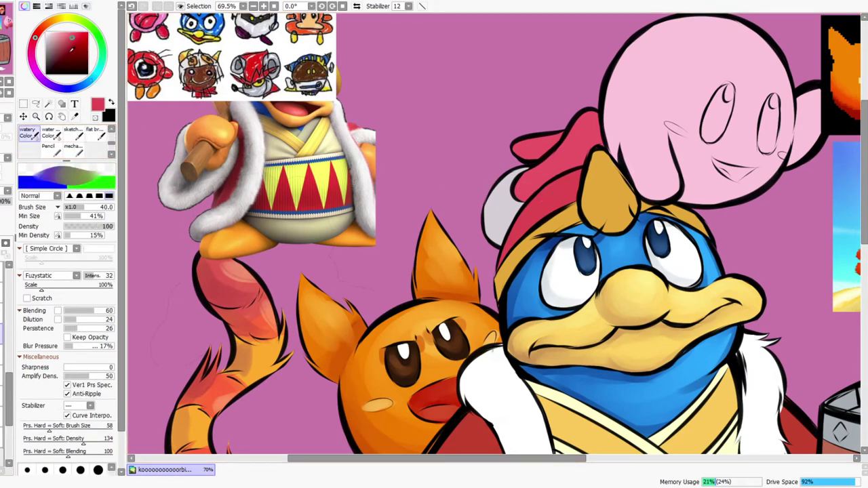
{"action": "left_click", "coordinate": [68, 52]}
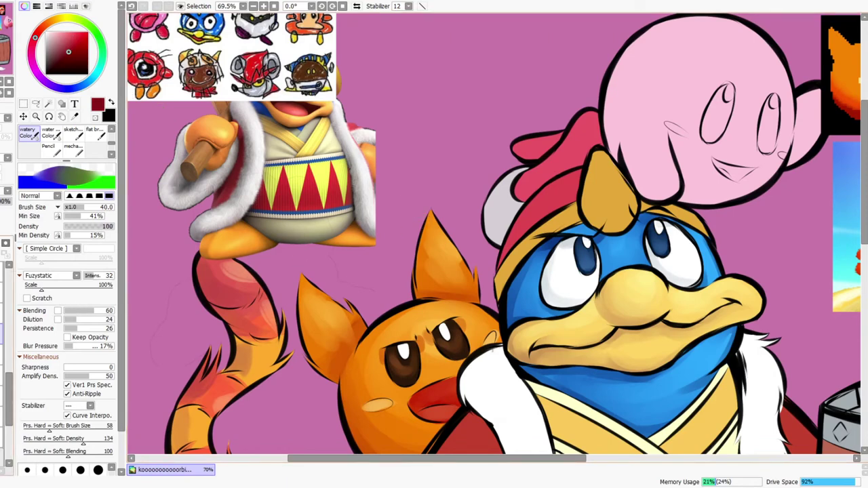
{"action": "key", "text": "bracketright"}
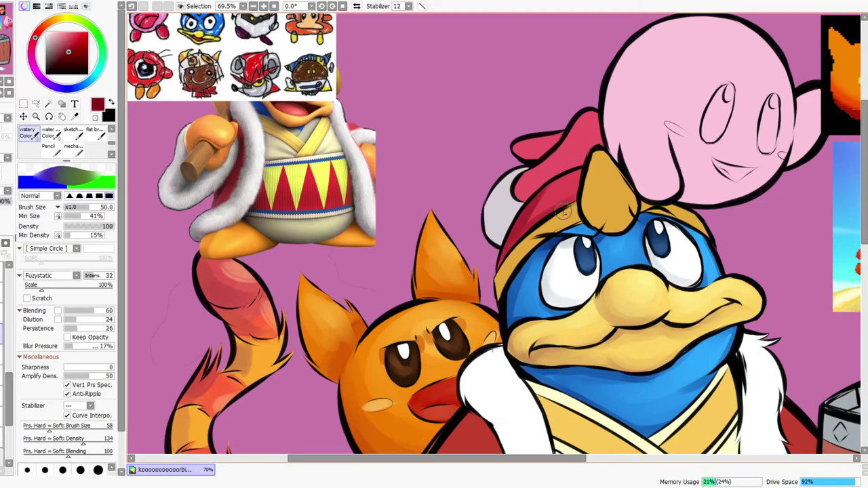
Blend the hat's lower red section with its base red and add light pink highlights
{"action": "left_click", "coordinate": [548, 198], "text": "alt"}
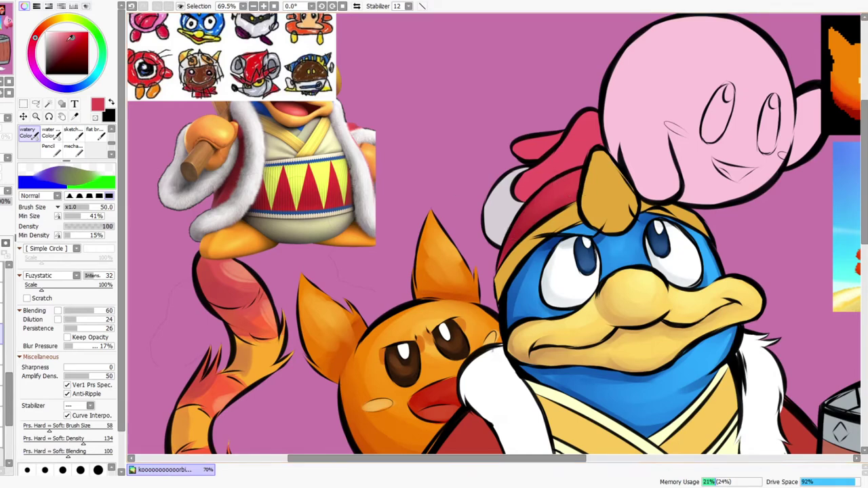
{"action": "left_click", "coordinate": [64, 32]}
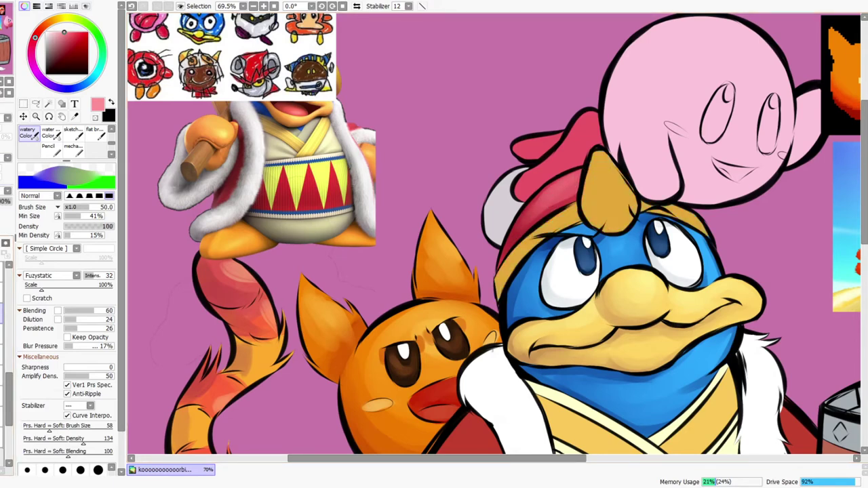
Shade the hat's golden band along both sides and its pointed ornament with a darker orange-brown
{"action": "right_click", "coordinate": [520, 249]}
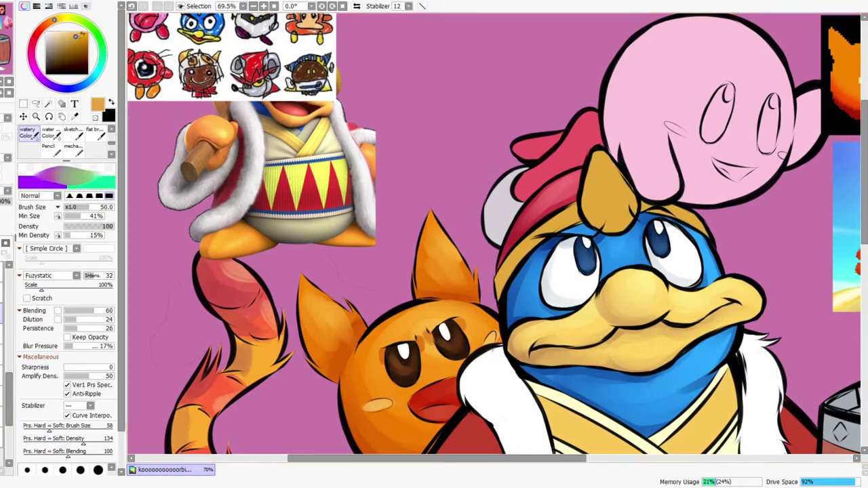
{"action": "left_click", "coordinate": [69, 47]}
{"action": "left_click_drag", "start_coordinate": [54, 20], "coordinate": [46, 25]}
{"action": "left_click_drag", "start_coordinate": [499, 303], "coordinate": [497, 271]}
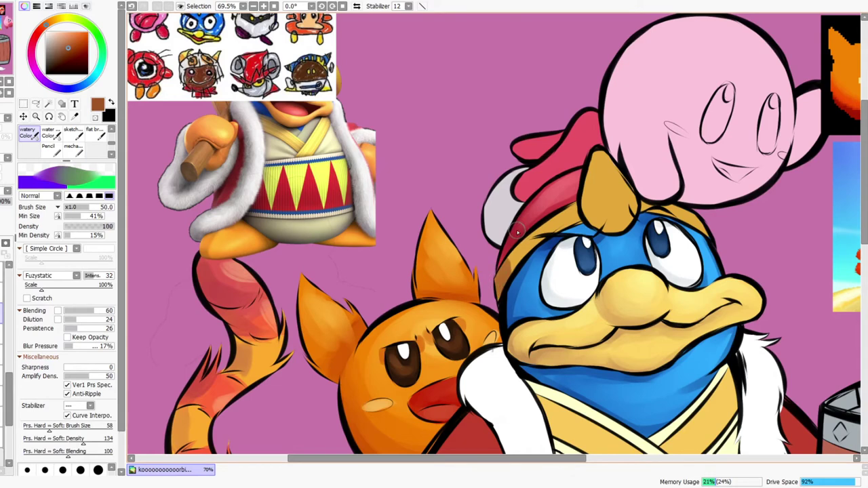
{"action": "left_click_drag", "start_coordinate": [513, 266], "coordinate": [534, 241]}
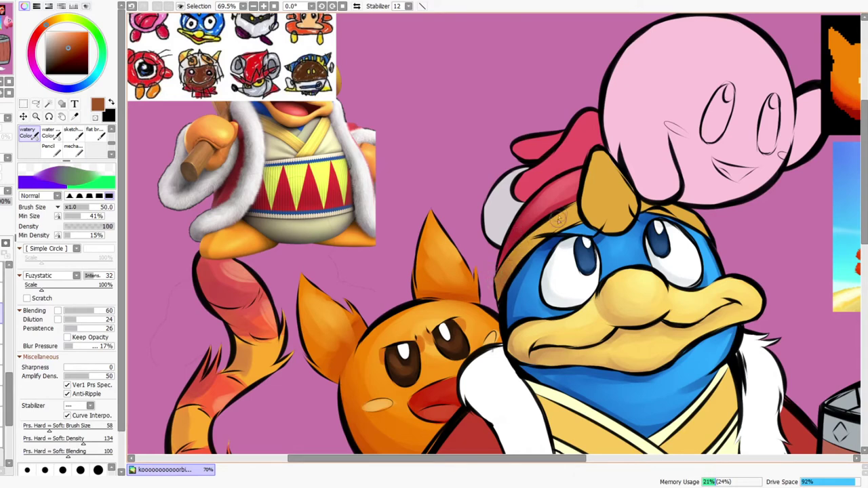
{"action": "mouse_move", "coordinate": [642, 199]}
{"action": "left_mouse_down"}
{"action": "mouse_move", "coordinate": [587, 182]}
{"action": "mouse_move", "coordinate": [593, 159]}
{"action": "mouse_move", "coordinate": [613, 222]}
{"action": "mouse_move", "coordinate": [586, 197]}
{"action": "mouse_move", "coordinate": [630, 201]}
{"action": "mouse_move", "coordinate": [607, 212]}
{"action": "mouse_move", "coordinate": [593, 164]}
{"action": "mouse_move", "coordinate": [626, 218]}
{"action": "mouse_move", "coordinate": [607, 205]}
{"action": "mouse_move", "coordinate": [594, 217]}
{"action": "mouse_move", "coordinate": [597, 200]}
{"action": "mouse_move", "coordinate": [627, 168]}
{"action": "mouse_move", "coordinate": [634, 195]}
{"action": "mouse_move", "coordinate": [626, 180]}
{"action": "mouse_move", "coordinate": [669, 202]}
{"action": "mouse_move", "coordinate": [654, 196]}
{"action": "mouse_move", "coordinate": [649, 215]}
{"action": "mouse_move", "coordinate": [677, 211]}
{"action": "mouse_move", "coordinate": [691, 224]}
{"action": "mouse_move", "coordinate": [666, 204]}
{"action": "left_mouse_up"}
{"action": "mouse_move", "coordinate": [708, 224]}
{"action": "left_mouse_down"}
{"action": "mouse_move", "coordinate": [670, 200]}
{"action": "mouse_move", "coordinate": [700, 214]}
{"action": "mouse_move", "coordinate": [582, 197]}
{"action": "mouse_move", "coordinate": [670, 194]}
{"action": "mouse_move", "coordinate": [651, 204]}
{"action": "mouse_move", "coordinate": [662, 215]}
{"action": "mouse_move", "coordinate": [696, 221]}
{"action": "left_mouse_up"}
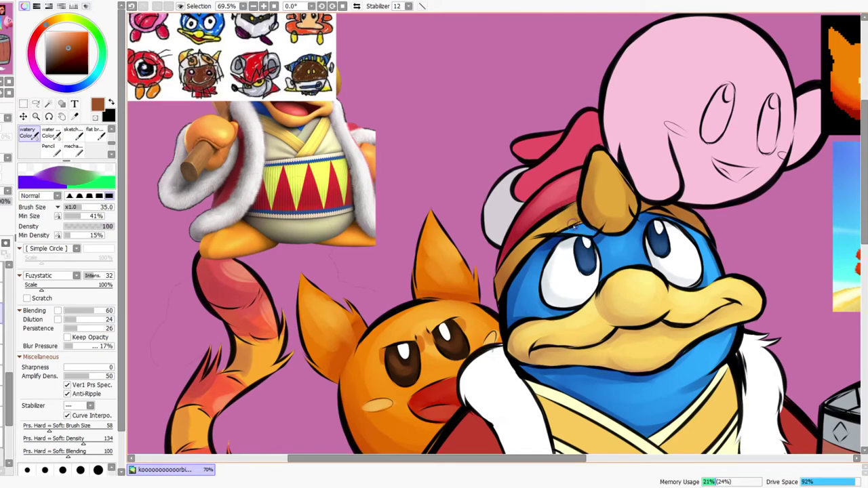
Blend the shading on the hat's pointed ornament with its sampled gold at brush size 50
{"action": "right_click", "coordinate": [608, 174]}
{"action": "key", "text": "bracketright"}
{"action": "key", "text": "bracketright"}
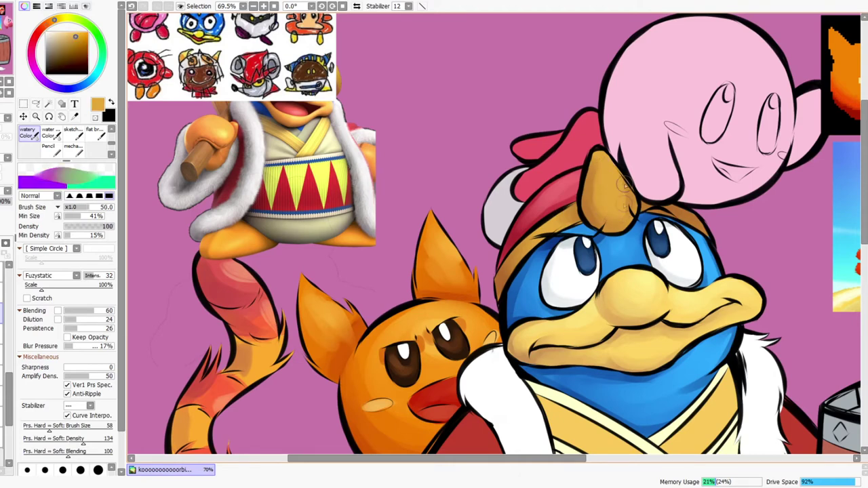
{"action": "mouse_move", "coordinate": [594, 187]}
{"action": "left_mouse_down"}
{"action": "mouse_move", "coordinate": [604, 207]}
{"action": "mouse_move", "coordinate": [610, 202]}
{"action": "mouse_move", "coordinate": [599, 211]}
{"action": "left_mouse_up"}
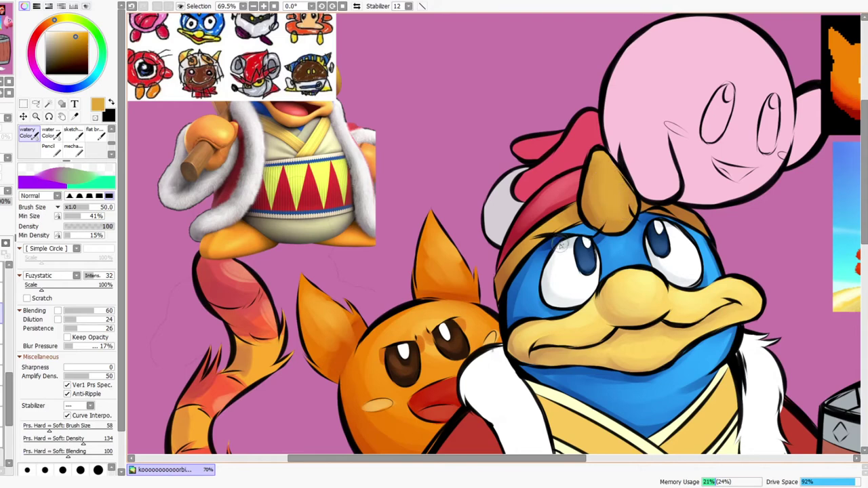
Add pale yellow highlights to the hat's pointed ornament and golden band at brush size 40
{"action": "left_click", "coordinate": [59, 19]}
{"action": "left_click_drag", "start_coordinate": [72, 34], "coordinate": [65, 32]}
{"action": "key", "text": "bracketleft"}
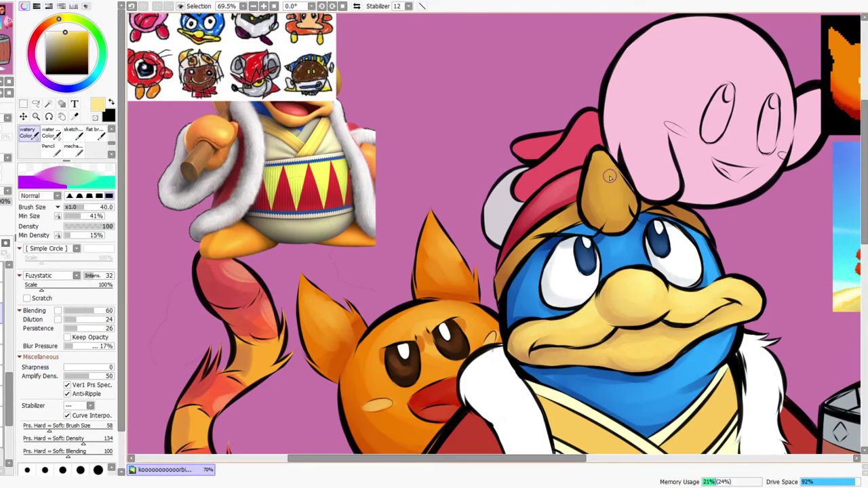
{"action": "left_click_drag", "start_coordinate": [609, 171], "coordinate": [626, 214]}
{"action": "mouse_move", "coordinate": [548, 227]}
{"action": "left_mouse_down"}
{"action": "mouse_move", "coordinate": [547, 236]}
{"action": "mouse_move", "coordinate": [526, 236]}
{"action": "mouse_move", "coordinate": [573, 217]}
{"action": "left_mouse_up"}
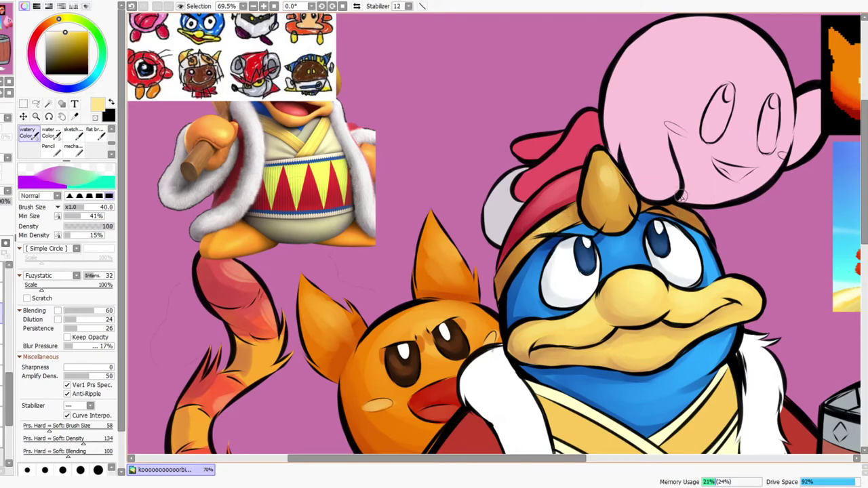
{"action": "left_click_drag", "start_coordinate": [643, 201], "coordinate": [679, 206]}
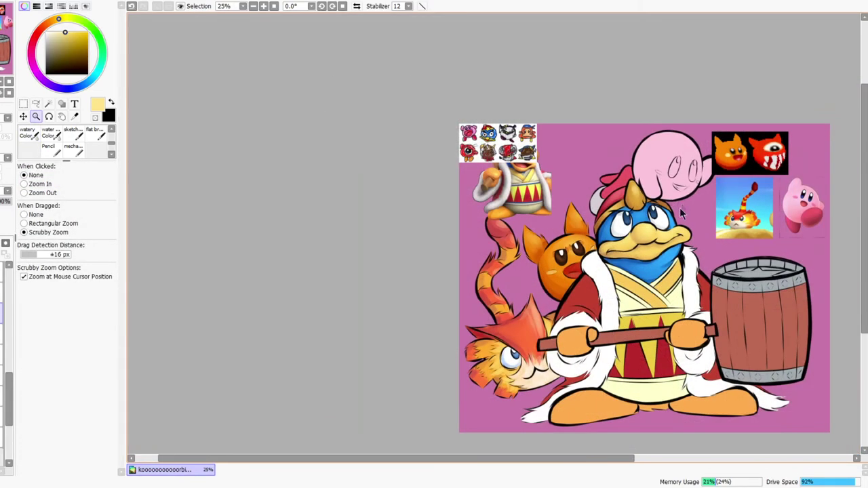
Examine the whole illustration, the shaded head and hat, and the king's unshaded robe and hands
{"action": "left_click_drag", "start_coordinate": [687, 275], "coordinate": [659, 258]}
{"action": "left_click_drag", "start_coordinate": [637, 165], "coordinate": [645, 162]}
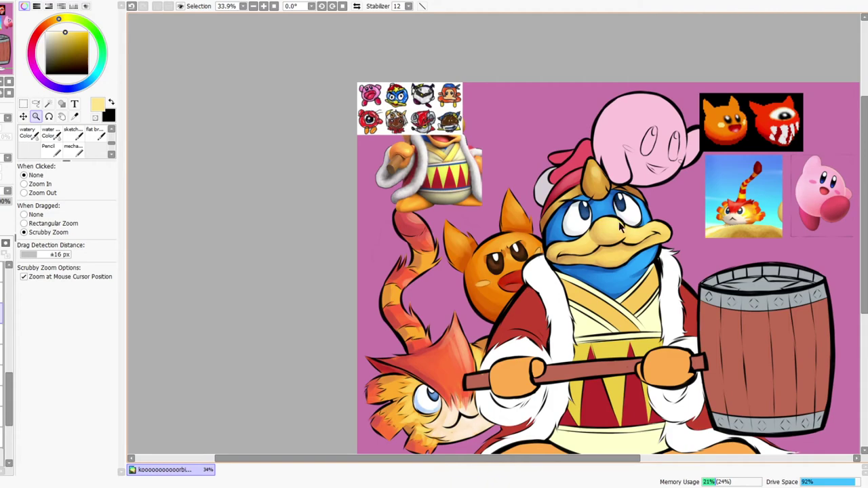
{"action": "left_click_drag", "start_coordinate": [626, 212], "coordinate": [623, 216]}
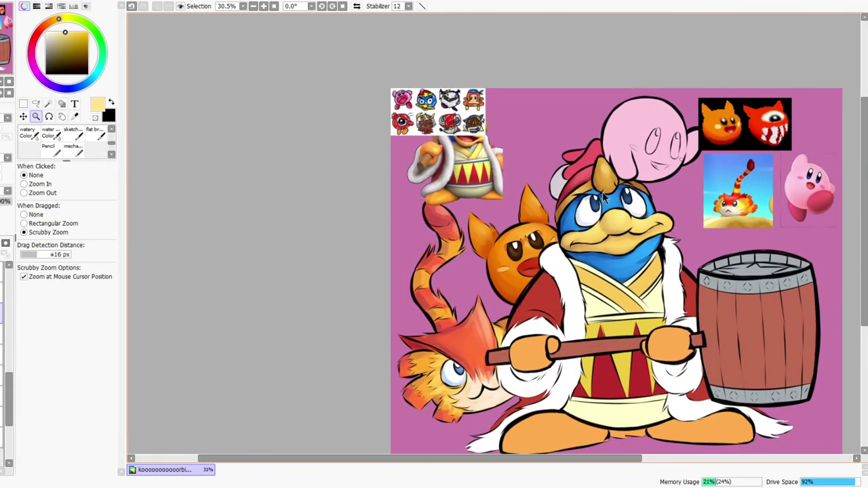
{"action": "left_click_drag", "start_coordinate": [599, 202], "coordinate": [621, 193]}
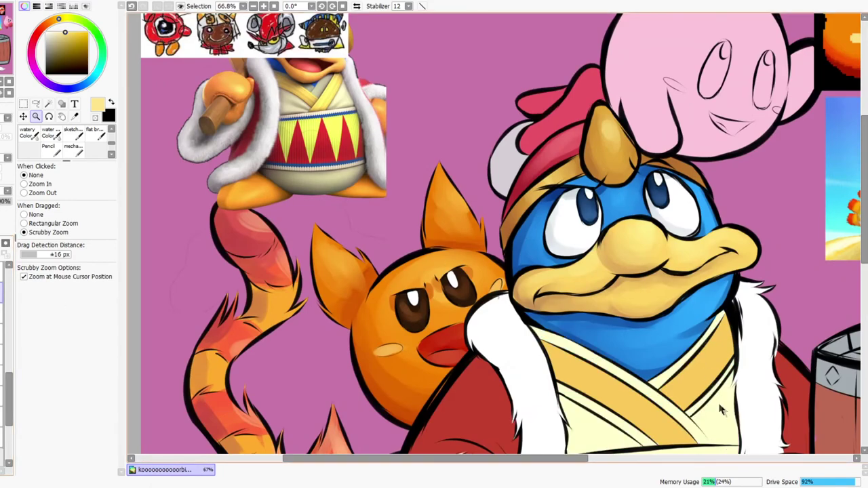
{"action": "left_click_drag", "start_coordinate": [723, 410], "coordinate": [577, 281]}
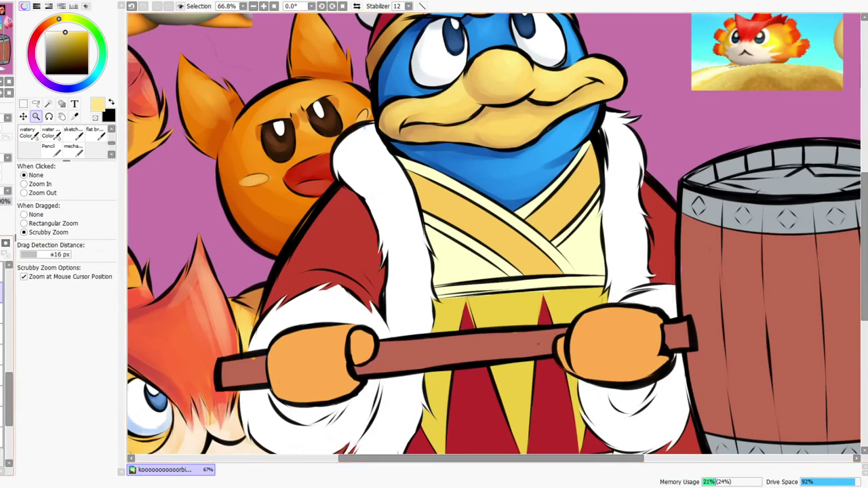
{"action": "left_click", "coordinate": [1, 293]}
{"action": "mouse_move", "coordinate": [8, 375]}
{"action": "left_mouse_down"}
{"action": "mouse_move", "coordinate": [10, 305]}
{"action": "mouse_move", "coordinate": [7, 359]}
{"action": "left_mouse_up"}
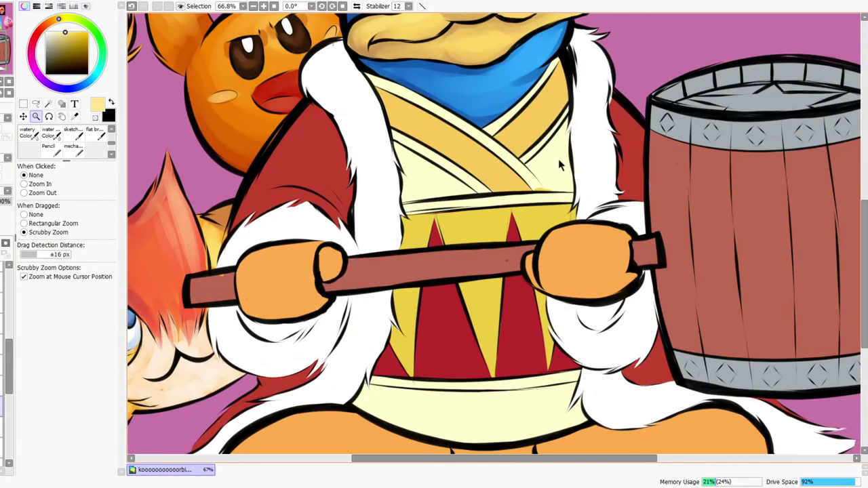
Sample the robe's pale cream colour and examine the robe's chest within the whole illustration
{"action": "left_click_drag", "start_coordinate": [546, 167], "coordinate": [468, 192]}
{"action": "left_click_drag", "start_coordinate": [112, 145], "coordinate": [110, 130]}
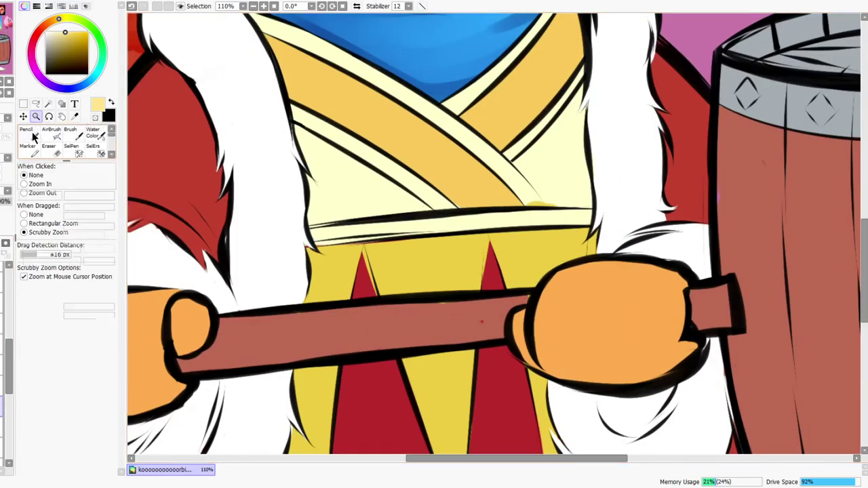
{"action": "left_click", "coordinate": [31, 135]}
{"action": "left_click", "coordinate": [554, 175], "text": "alt"}
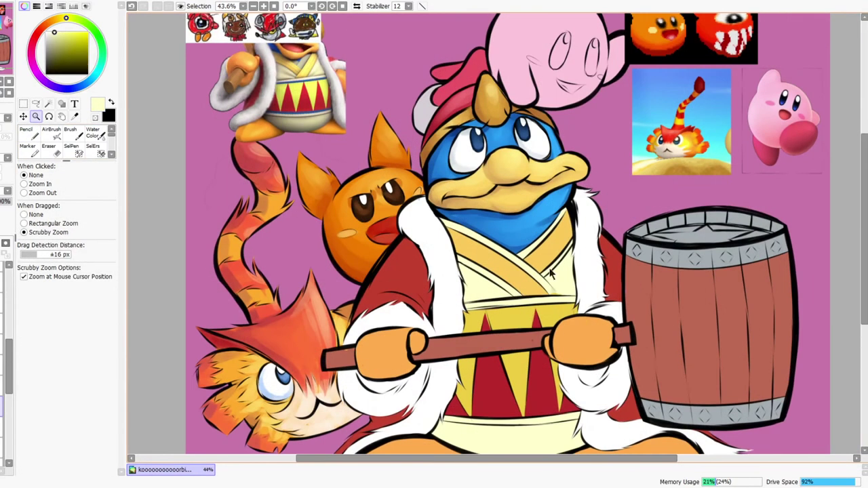
{"action": "scroll", "coordinate": [548, 189], "scroll_direction": "down", "scroll_amount": 2}
{"action": "left_click_drag", "start_coordinate": [545, 296], "coordinate": [534, 312]}
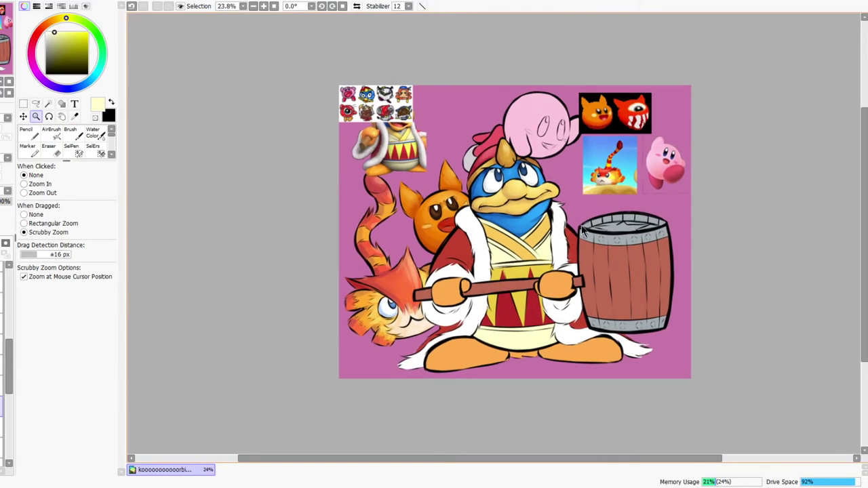
{"action": "scroll", "coordinate": [553, 247], "scroll_direction": "up", "scroll_amount": 5}
Choose the watery Color brush at size 70 with a brown shadow colour for the cream parts of the robe
{"action": "left_click", "coordinate": [27, 134]}
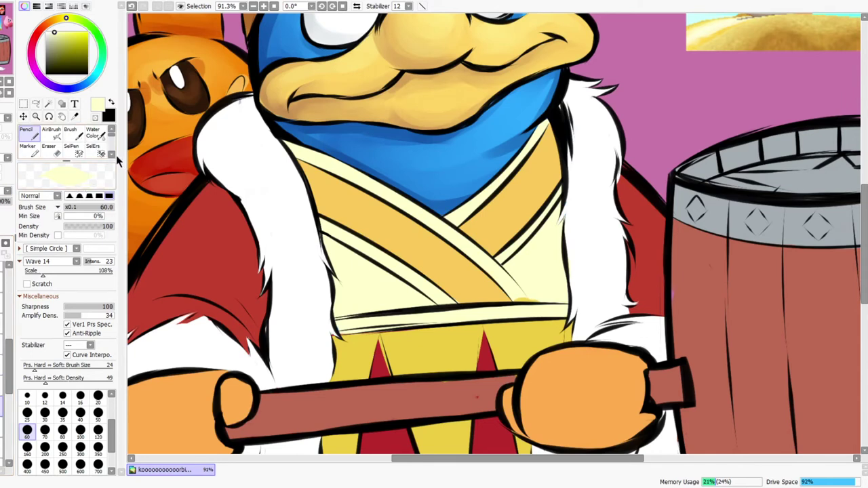
{"action": "left_click", "coordinate": [112, 155]}
{"action": "left_click", "coordinate": [112, 155]}
{"action": "left_click", "coordinate": [112, 154]}
{"action": "left_click", "coordinate": [111, 154]}
{"action": "mouse_move", "coordinate": [112, 143]}
{"action": "left_mouse_down"}
{"action": "mouse_move", "coordinate": [112, 130]}
{"action": "mouse_move", "coordinate": [110, 149]}
{"action": "left_mouse_up"}
{"action": "left_click", "coordinate": [111, 129]}
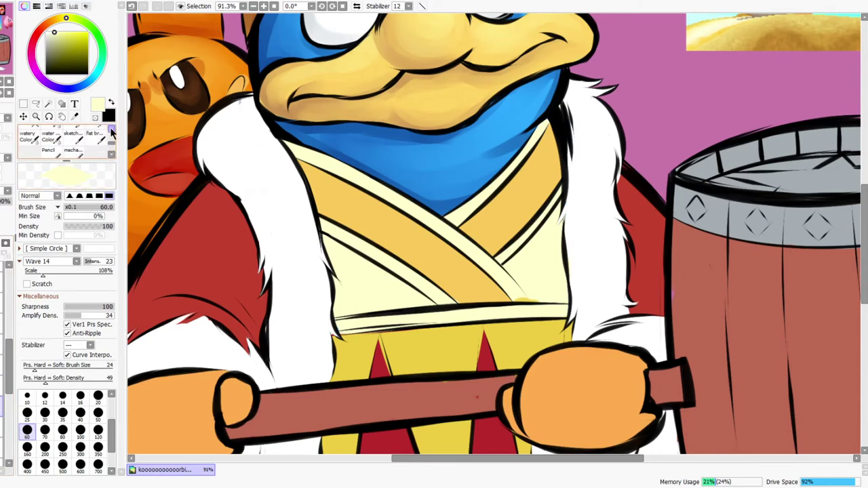
{"action": "left_click", "coordinate": [39, 139]}
{"action": "left_click_drag", "start_coordinate": [65, 20], "coordinate": [59, 21]}
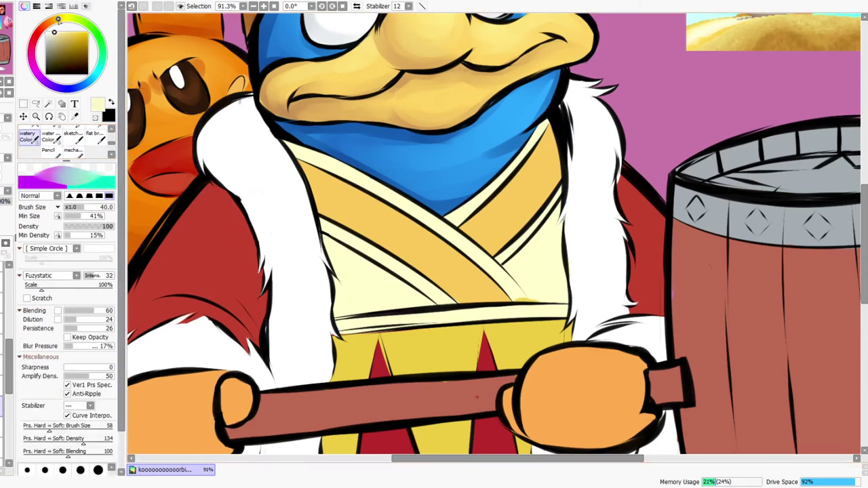
{"action": "left_click", "coordinate": [54, 43]}
{"action": "key", "text": "bracketright"}
{"action": "key", "text": "bracketright"}
{"action": "key", "text": "bracketright"}
Try shading the cream chest panel beside the fur trim with a muted brown, then undo the strokes
{"action": "left_click_drag", "start_coordinate": [326, 226], "coordinate": [333, 272]}
{"action": "left_click", "coordinate": [64, 46]}
{"action": "mouse_move", "coordinate": [300, 232]}
{"action": "left_mouse_down"}
{"action": "mouse_move", "coordinate": [327, 215]}
{"action": "mouse_move", "coordinate": [354, 279]}
{"action": "mouse_move", "coordinate": [320, 220]}
{"action": "mouse_move", "coordinate": [379, 280]}
{"action": "mouse_move", "coordinate": [355, 292]}
{"action": "mouse_move", "coordinate": [334, 267]}
{"action": "mouse_move", "coordinate": [334, 328]}
{"action": "mouse_move", "coordinate": [334, 291]}
{"action": "mouse_move", "coordinate": [367, 334]}
{"action": "mouse_move", "coordinate": [372, 300]}
{"action": "mouse_move", "coordinate": [351, 244]}
{"action": "left_mouse_up"}
{"action": "key", "text": "ctrl+z"}
{"action": "key", "text": "ctrl+z"}
{"action": "key", "text": "ctrl+z"}
{"action": "key", "text": "ctrl+z"}
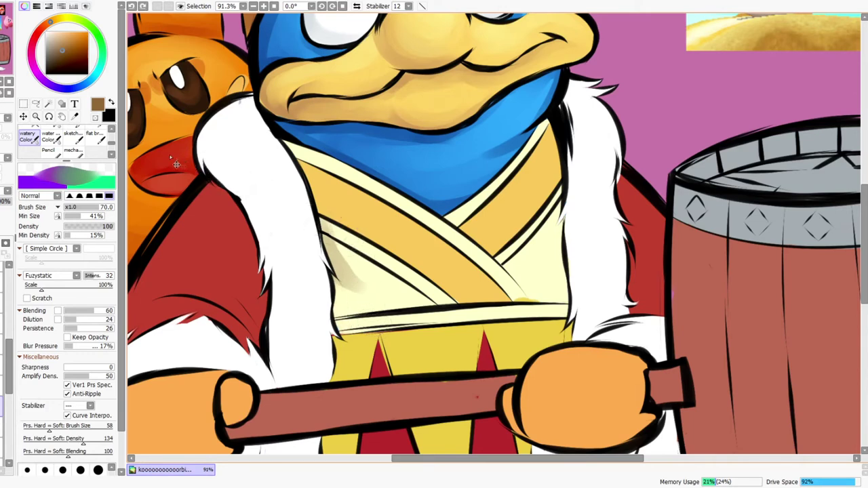
Shade the cream chest panel, the waist trim and the long sash's cream borders with a more saturated brown at brush size 70
{"action": "left_click", "coordinate": [69, 42]}
{"action": "left_click_drag", "start_coordinate": [70, 43], "coordinate": [73, 47]}
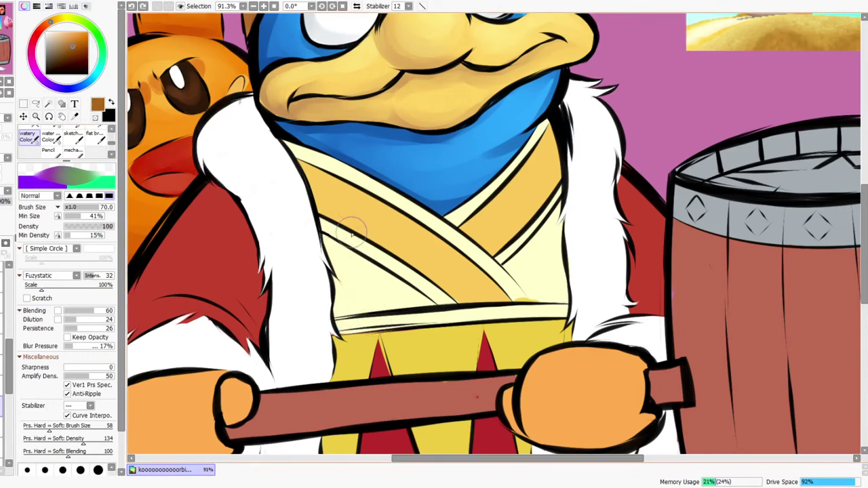
{"action": "mouse_move", "coordinate": [328, 234]}
{"action": "left_mouse_down"}
{"action": "mouse_move", "coordinate": [351, 289]}
{"action": "mouse_move", "coordinate": [449, 333]}
{"action": "left_mouse_up"}
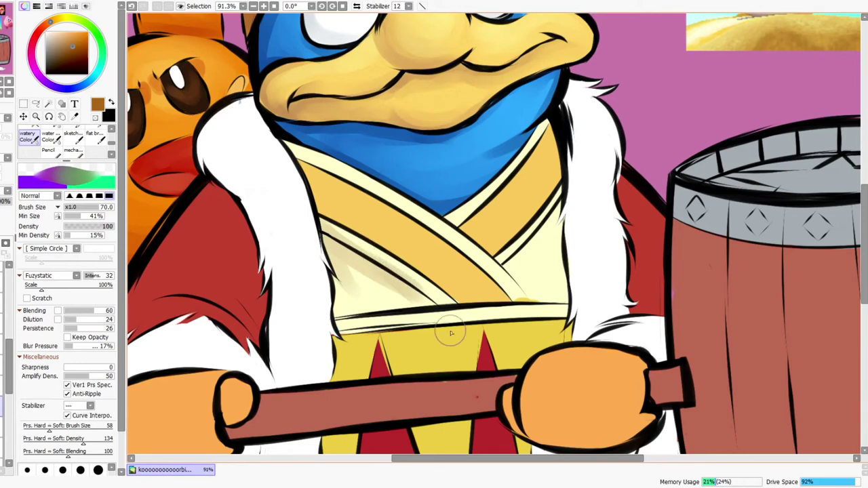
{"action": "mouse_move", "coordinate": [325, 272]}
{"action": "left_mouse_down"}
{"action": "mouse_move", "coordinate": [333, 326]}
{"action": "mouse_move", "coordinate": [505, 314]}
{"action": "left_mouse_up"}
{"action": "left_click_drag", "start_coordinate": [376, 319], "coordinate": [502, 312]}
{"action": "left_click_drag", "start_coordinate": [280, 141], "coordinate": [433, 215]}
{"action": "left_click_drag", "start_coordinate": [344, 179], "coordinate": [485, 261]}
Shade the cream borders of the shorter sash on the hammer-head side with brown at brush size 35
{"action": "key", "text": "["}
{"action": "key", "text": "["}
{"action": "key", "text": "["}
{"action": "key", "text": "["}
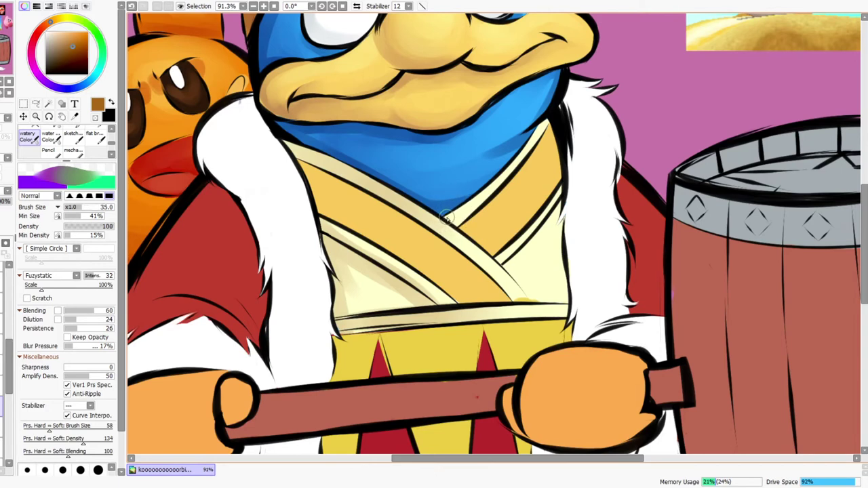
{"action": "mouse_move", "coordinate": [449, 217]}
{"action": "left_mouse_down"}
{"action": "mouse_move", "coordinate": [457, 223]}
{"action": "mouse_move", "coordinate": [495, 195]}
{"action": "left_mouse_up"}
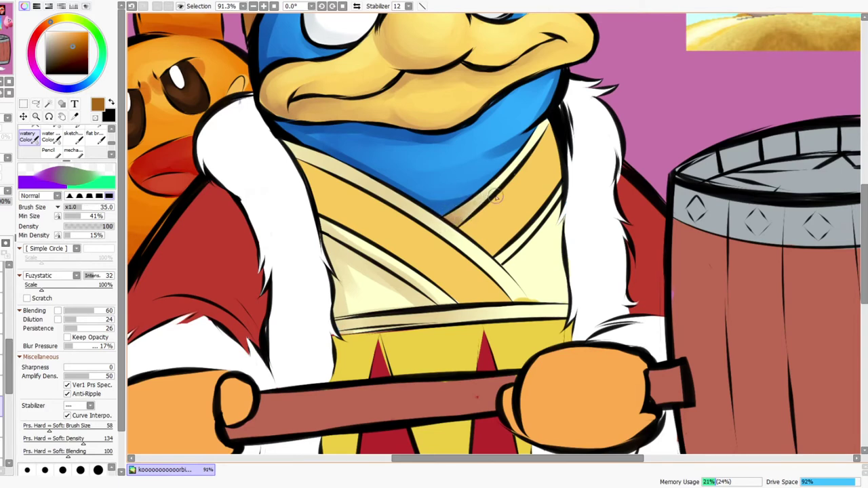
{"action": "mouse_move", "coordinate": [491, 254]}
{"action": "left_mouse_down"}
{"action": "mouse_move", "coordinate": [537, 300]}
{"action": "mouse_move", "coordinate": [527, 221]}
{"action": "left_mouse_up"}
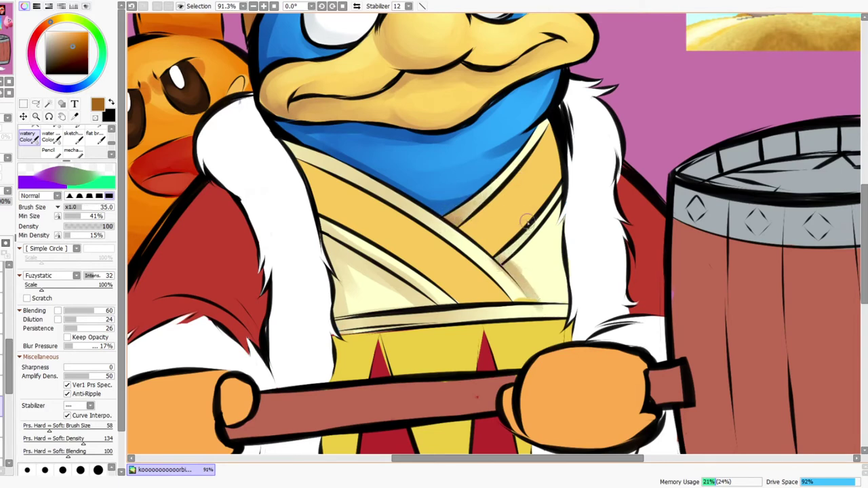
Shade the cream chest panel on the hammer-head side below the sash crossing using a larger brush
{"action": "key", "text": "]"}
{"action": "key", "text": "]"}
{"action": "key", "text": "]"}
{"action": "key", "text": "]"}
{"action": "mouse_move", "coordinate": [521, 262]}
{"action": "left_mouse_down"}
{"action": "mouse_move", "coordinate": [544, 270]}
{"action": "mouse_move", "coordinate": [571, 308]}
{"action": "left_mouse_up"}
Darken the opposite cream chest panel along the fur trim and sash edge with brown at brush size 40
{"action": "key", "text": "bracketleft"}
{"action": "key", "text": "bracketleft"}
{"action": "key", "text": "bracketleft"}
{"action": "key", "text": "bracketleft"}
{"action": "mouse_move", "coordinate": [327, 237]}
{"action": "left_mouse_down"}
{"action": "mouse_move", "coordinate": [353, 283]}
{"action": "mouse_move", "coordinate": [340, 293]}
{"action": "mouse_move", "coordinate": [335, 282]}
{"action": "mouse_move", "coordinate": [340, 315]}
{"action": "left_mouse_up"}
{"action": "left_click_drag", "start_coordinate": [318, 224], "coordinate": [360, 248]}
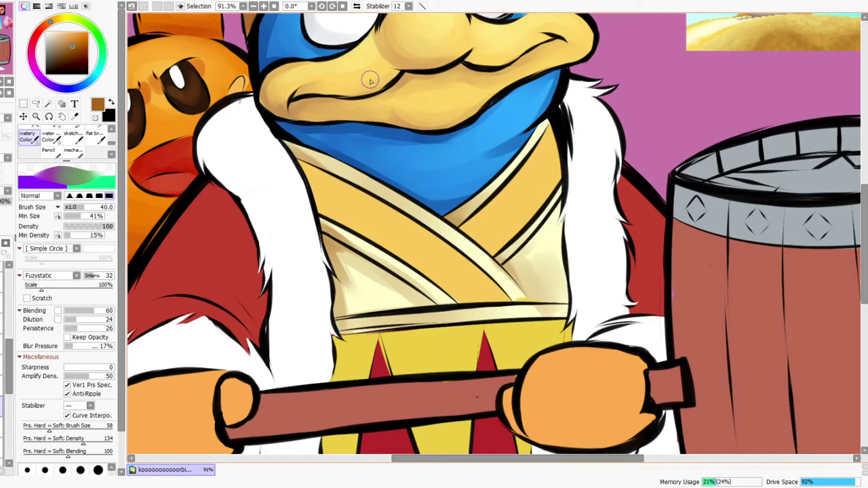
Deepen the brown shading on the cream sash borders with the canvas mirrored, then restore the normal view
{"action": "key", "text": "h"}
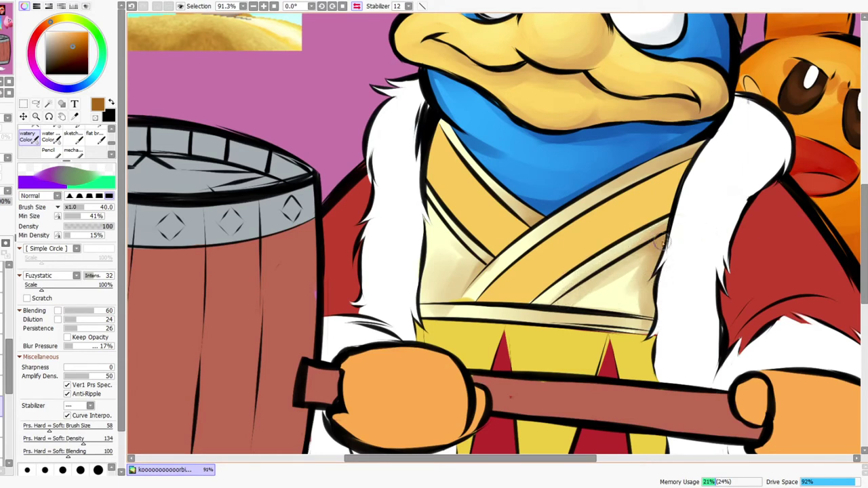
{"action": "left_click_drag", "start_coordinate": [464, 286], "coordinate": [524, 242]}
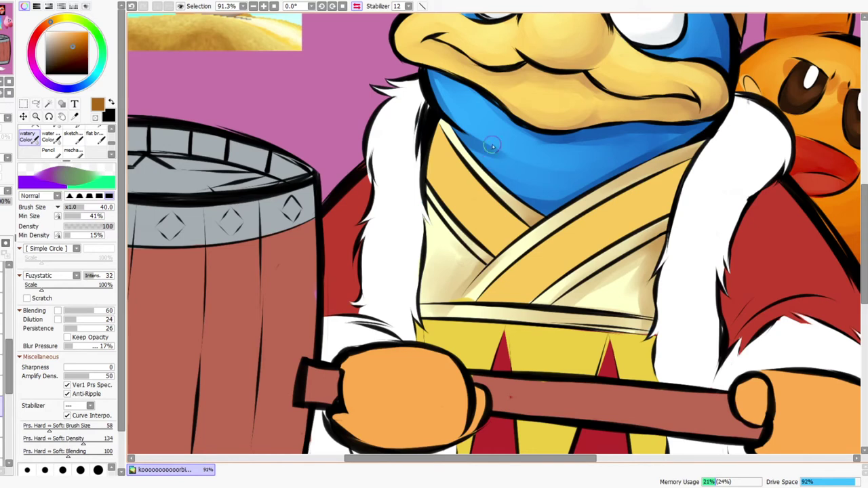
{"action": "left_click_drag", "start_coordinate": [455, 136], "coordinate": [500, 190]}
{"action": "left_click_drag", "start_coordinate": [441, 121], "coordinate": [525, 208]}
{"action": "mouse_move", "coordinate": [426, 181]}
{"action": "left_mouse_down"}
{"action": "mouse_move", "coordinate": [469, 237]}
{"action": "mouse_move", "coordinate": [505, 264]}
{"action": "left_mouse_up"}
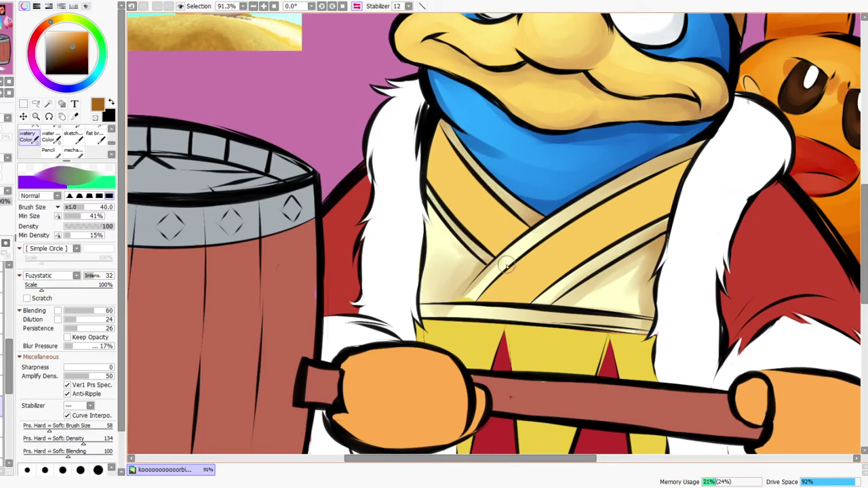
{"action": "left_click_drag", "start_coordinate": [421, 191], "coordinate": [505, 267]}
{"action": "left_click", "coordinate": [357, 7]}
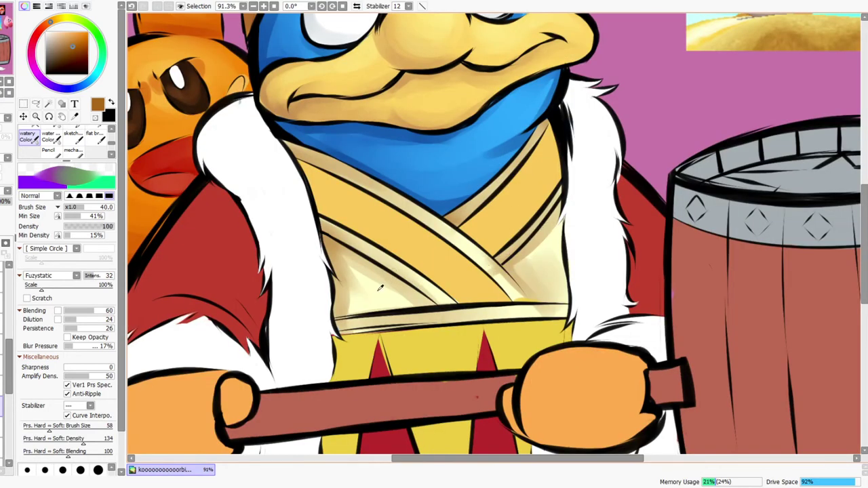
Blend the shading on both cream chest panels with sampled pale cream at brush size 40, checking in the mirrored view
{"action": "left_click", "coordinate": [446, 234], "text": "alt"}
{"action": "left_click_drag", "start_coordinate": [498, 286], "coordinate": [498, 245]}
{"action": "left_click", "coordinate": [357, 6]}
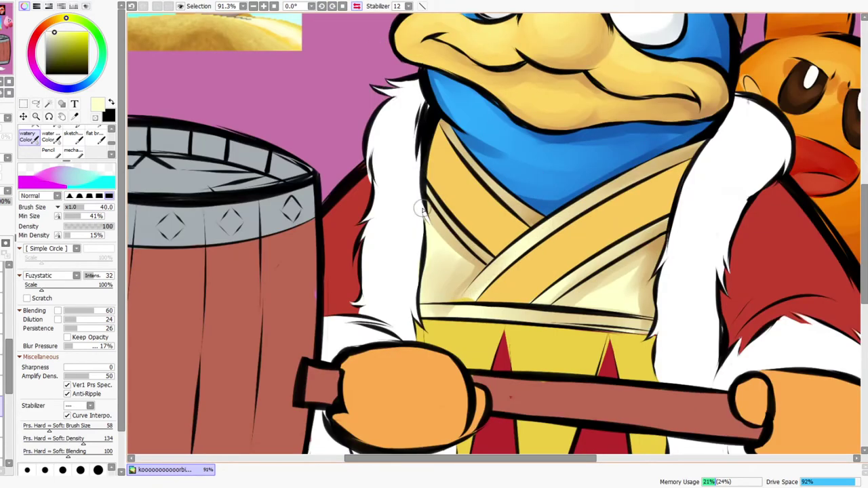
{"action": "mouse_move", "coordinate": [429, 227]}
{"action": "left_mouse_down"}
{"action": "mouse_move", "coordinate": [493, 253]}
{"action": "mouse_move", "coordinate": [467, 261]}
{"action": "mouse_move", "coordinate": [444, 228]}
{"action": "mouse_move", "coordinate": [493, 271]}
{"action": "left_mouse_up"}
{"action": "mouse_move", "coordinate": [448, 246]}
{"action": "left_mouse_down"}
{"action": "mouse_move", "coordinate": [475, 269]}
{"action": "mouse_move", "coordinate": [448, 299]}
{"action": "left_mouse_up"}
{"action": "left_click_drag", "start_coordinate": [648, 265], "coordinate": [577, 297]}
{"action": "mouse_move", "coordinate": [664, 247]}
{"action": "left_mouse_down"}
{"action": "mouse_move", "coordinate": [579, 303]}
{"action": "mouse_move", "coordinate": [651, 250]}
{"action": "mouse_move", "coordinate": [604, 299]}
{"action": "mouse_move", "coordinate": [645, 294]}
{"action": "mouse_move", "coordinate": [632, 319]}
{"action": "left_mouse_up"}
Soften the chest panels with a sampled darker beige at brush size 70 and return the canvas to its unmirrored view
{"action": "key", "text": "ctrl+space"}
{"action": "mouse_move", "coordinate": [576, 239]}
{"action": "left_mouse_down"}
{"action": "mouse_move", "coordinate": [601, 243]}
{"action": "mouse_move", "coordinate": [576, 252]}
{"action": "mouse_move", "coordinate": [580, 240]}
{"action": "left_mouse_up"}
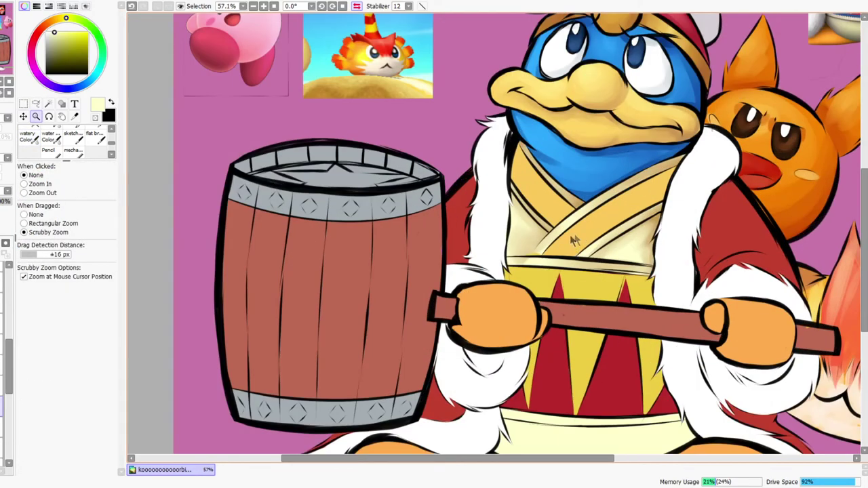
{"action": "left_click", "coordinate": [27, 137]}
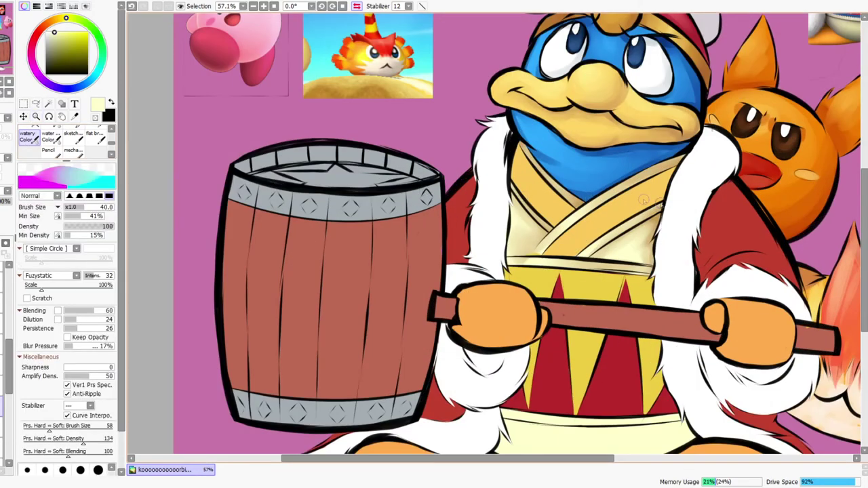
{"action": "left_click", "coordinate": [629, 183], "text": "alt"}
{"action": "key", "text": "bracketright"}
{"action": "key", "text": "bracketright"}
{"action": "key", "text": "bracketright"}
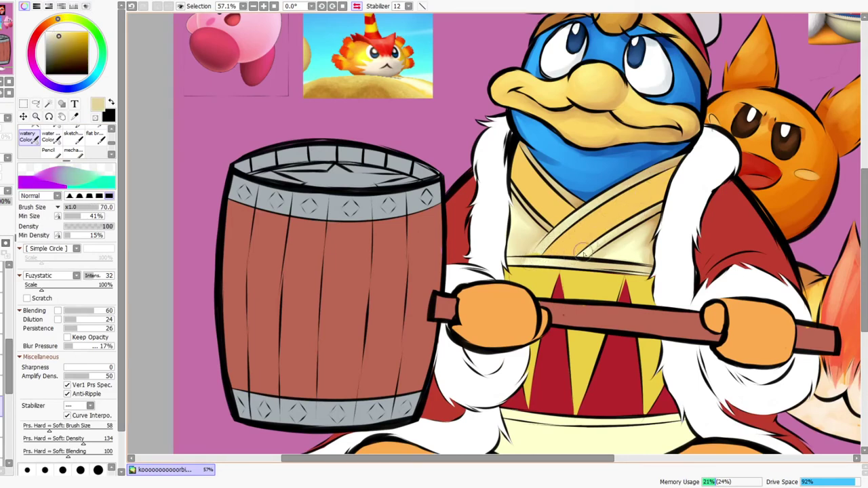
{"action": "left_click_drag", "start_coordinate": [601, 257], "coordinate": [633, 246]}
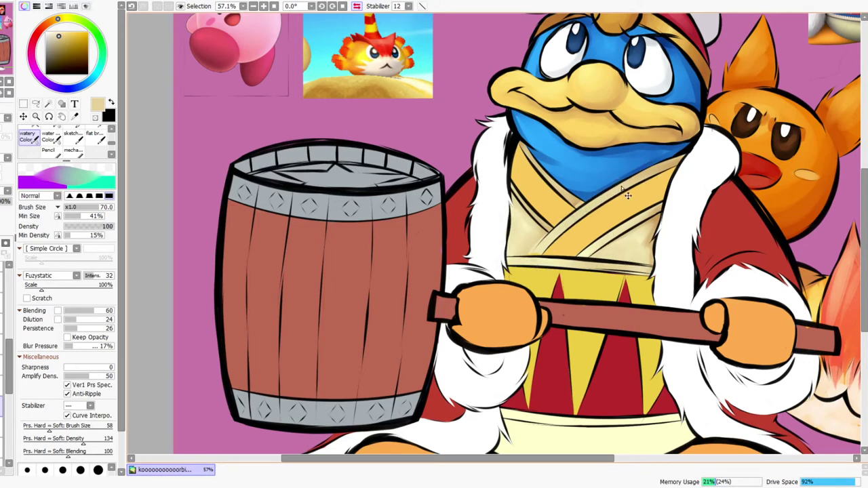
{"action": "left_click", "coordinate": [355, 6]}
Shade the upper edge of the robe's bottom cream panel with brown at brush size 70
{"action": "left_click_drag", "start_coordinate": [464, 189], "coordinate": [468, 183]}
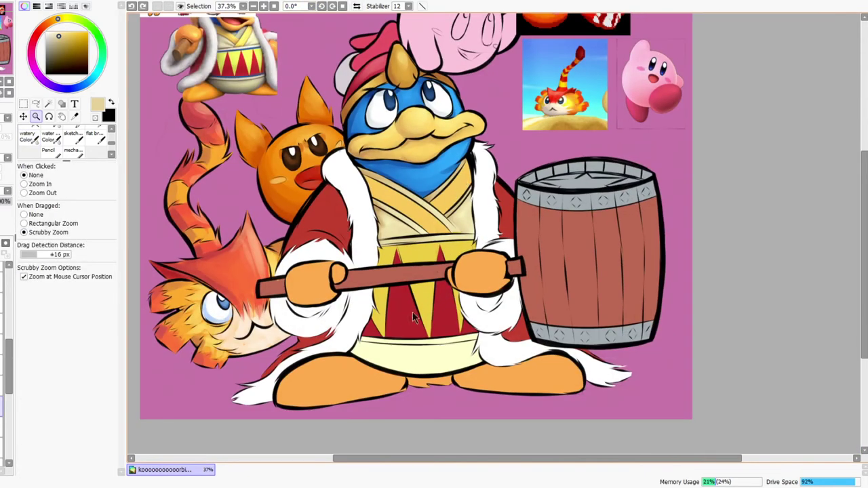
{"action": "left_click_drag", "start_coordinate": [397, 336], "coordinate": [434, 337]}
{"action": "left_click", "coordinate": [28, 136]}
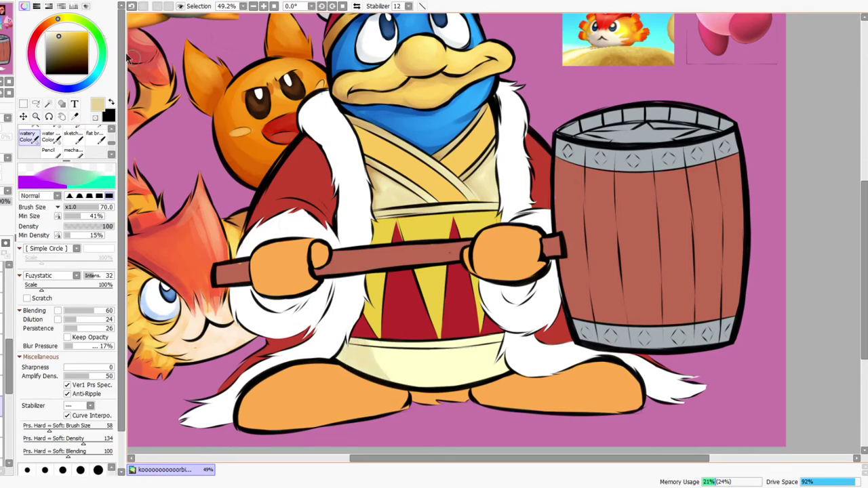
{"action": "left_click", "coordinate": [51, 22]}
{"action": "left_click", "coordinate": [56, 44]}
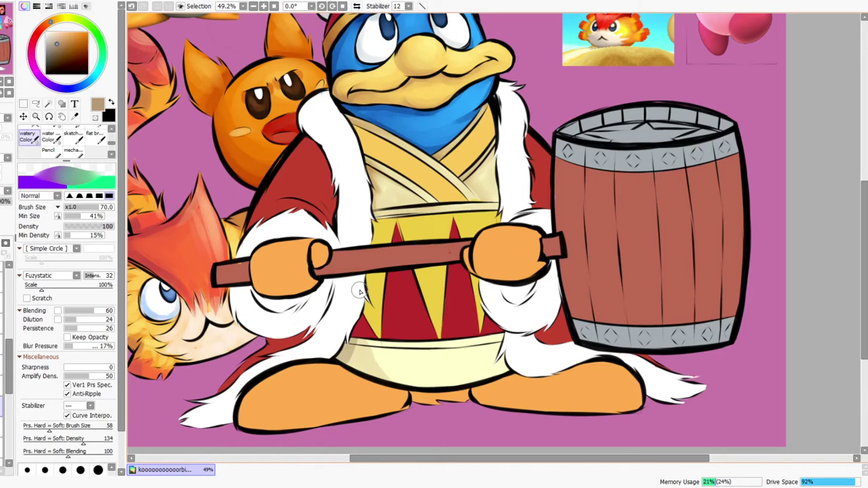
{"action": "left_click", "coordinate": [67, 51]}
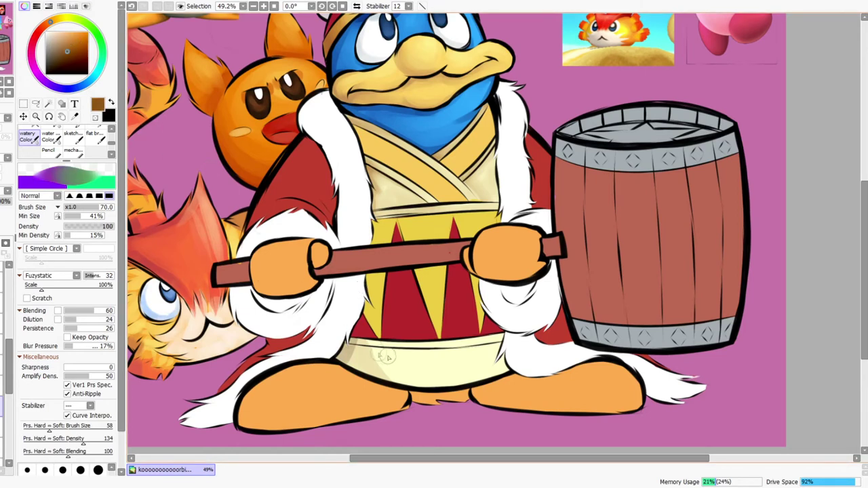
{"action": "mouse_move", "coordinate": [349, 346]}
{"action": "left_mouse_down"}
{"action": "mouse_move", "coordinate": [342, 363]}
{"action": "mouse_move", "coordinate": [381, 377]}
{"action": "mouse_move", "coordinate": [502, 338]}
{"action": "left_mouse_up"}
Broaden the brown shading across the robe's bottom cream panel at brush size 160
{"action": "key", "text": "bracketright"}
{"action": "key", "text": "bracketright"}
{"action": "key", "text": "bracketright"}
{"action": "key", "text": "bracketright"}
{"action": "mouse_move", "coordinate": [345, 349]}
{"action": "left_mouse_down"}
{"action": "mouse_move", "coordinate": [355, 359]}
{"action": "mouse_move", "coordinate": [467, 356]}
{"action": "mouse_move", "coordinate": [393, 366]}
{"action": "mouse_move", "coordinate": [495, 353]}
{"action": "mouse_move", "coordinate": [484, 347]}
{"action": "left_mouse_up"}
Blend the bottom cream panel's shading with a beige sampled from the chest at brush size 160
{"action": "left_click", "coordinate": [484, 348], "text": "alt"}
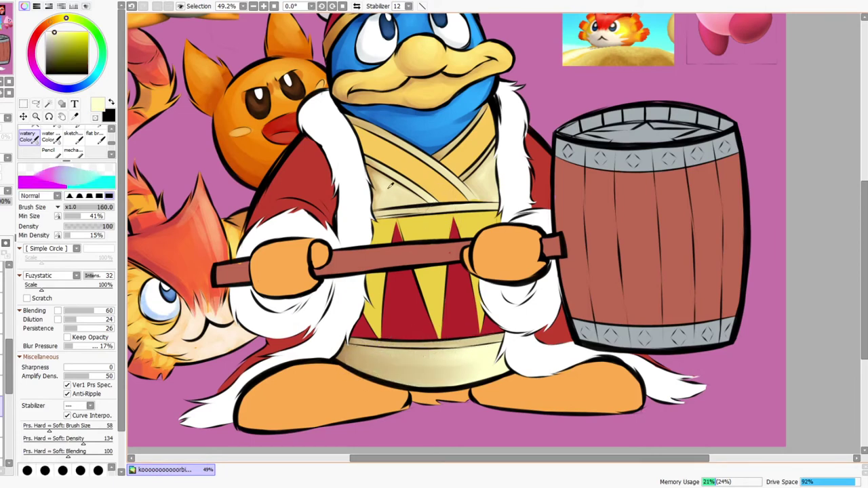
{"action": "left_click", "coordinate": [390, 185], "text": "alt"}
{"action": "mouse_move", "coordinate": [383, 356]}
{"action": "left_mouse_down"}
{"action": "mouse_move", "coordinate": [526, 331]}
{"action": "mouse_move", "coordinate": [387, 359]}
{"action": "mouse_move", "coordinate": [529, 351]}
{"action": "left_mouse_up"}
{"action": "left_click_drag", "start_coordinate": [410, 368], "coordinate": [493, 329]}
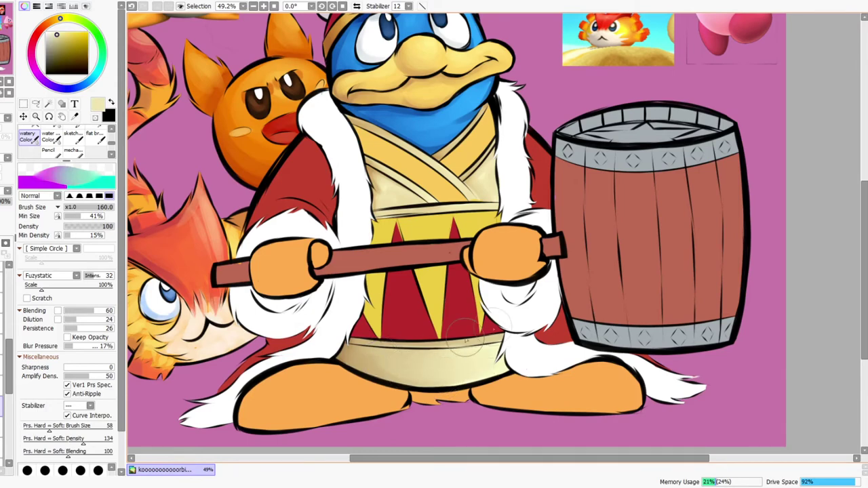
{"action": "mouse_move", "coordinate": [338, 354]}
{"action": "left_mouse_down"}
{"action": "mouse_move", "coordinate": [457, 360]}
{"action": "mouse_move", "coordinate": [344, 341]}
{"action": "mouse_move", "coordinate": [489, 350]}
{"action": "mouse_move", "coordinate": [514, 347]}
{"action": "mouse_move", "coordinate": [542, 331]}
{"action": "left_mouse_up"}
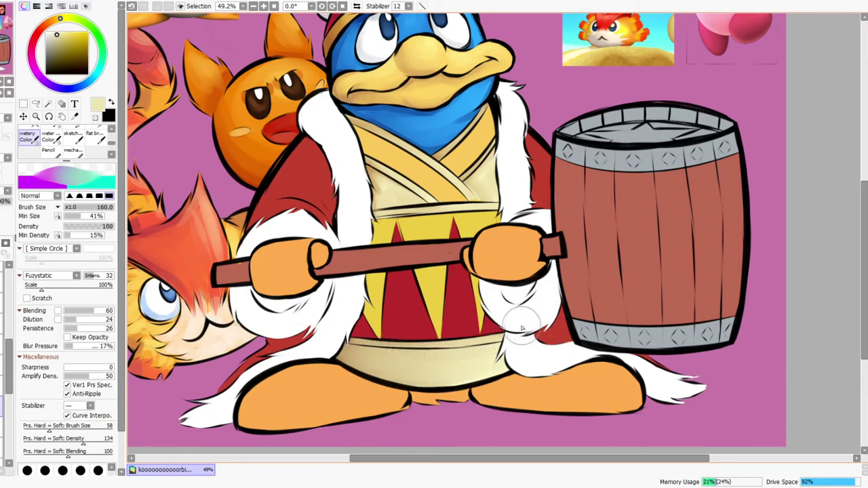
Smooth the edges of the cream chest panels and sash borders with the sampled beige at brush size 50
{"action": "left_click_drag", "start_coordinate": [495, 295], "coordinate": [501, 293]}
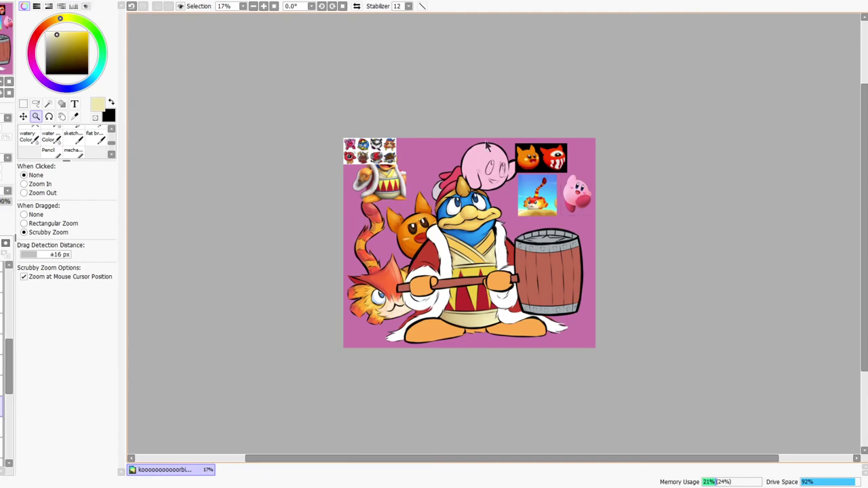
{"action": "left_click_drag", "start_coordinate": [468, 248], "coordinate": [505, 245]}
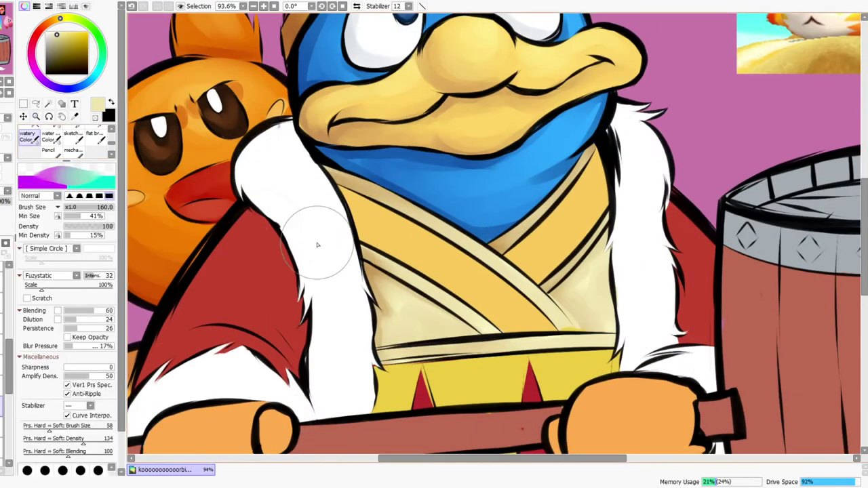
{"action": "key", "text": "bracketleft"}
{"action": "key", "text": "bracketleft"}
{"action": "left_click_drag", "start_coordinate": [374, 278], "coordinate": [380, 282]}
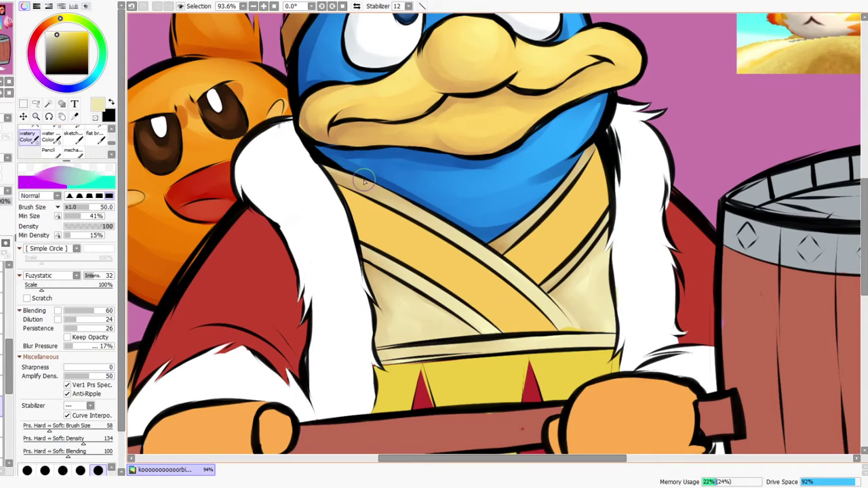
{"action": "left_click_drag", "start_coordinate": [600, 134], "coordinate": [595, 178]}
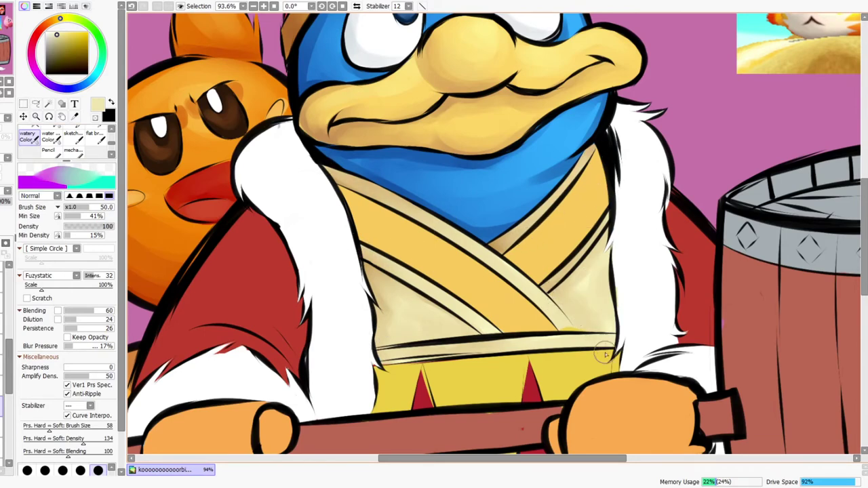
{"action": "key", "text": "ctrl+space"}
{"action": "left_click_drag", "start_coordinate": [596, 257], "coordinate": [622, 251]}
{"action": "left_click_drag", "start_coordinate": [602, 298], "coordinate": [560, 285]}
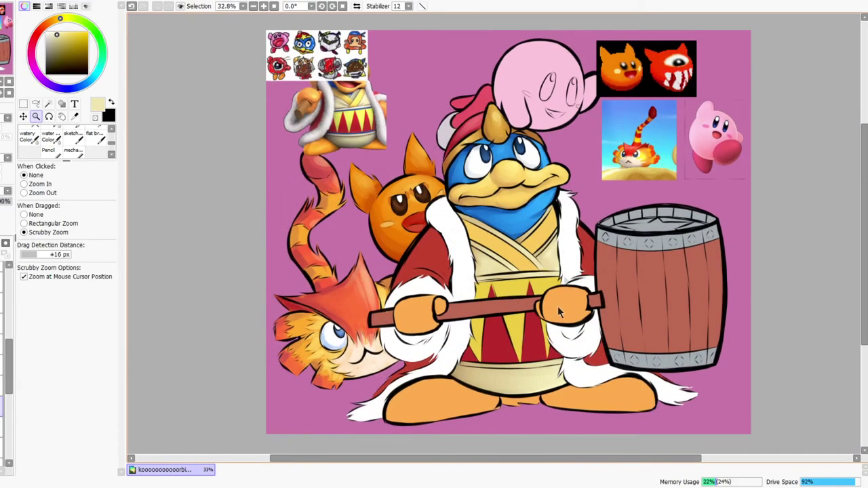
{"action": "left_click_drag", "start_coordinate": [559, 248], "coordinate": [519, 222]}
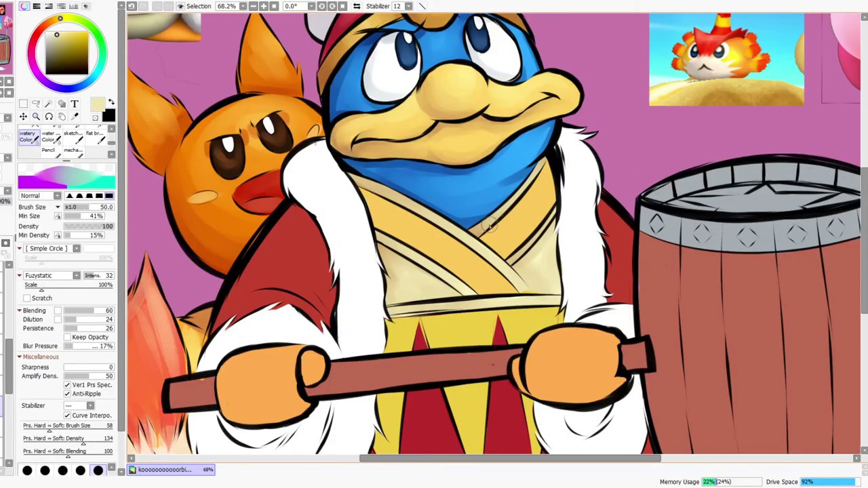
Shade the red triangles on the robe's belly band with a darker red based on the sampled one at brush size 160
{"action": "scroll", "coordinate": [522, 203], "scroll_direction": "down", "scroll_amount": 4}
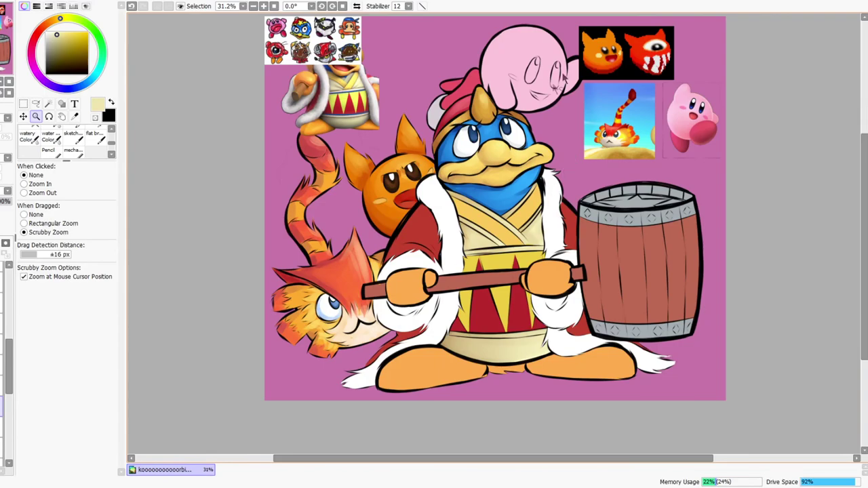
{"action": "mouse_move", "coordinate": [494, 242]}
{"action": "left_mouse_down"}
{"action": "mouse_move", "coordinate": [523, 224]}
{"action": "mouse_move", "coordinate": [495, 237]}
{"action": "mouse_move", "coordinate": [509, 234]}
{"action": "left_mouse_up"}
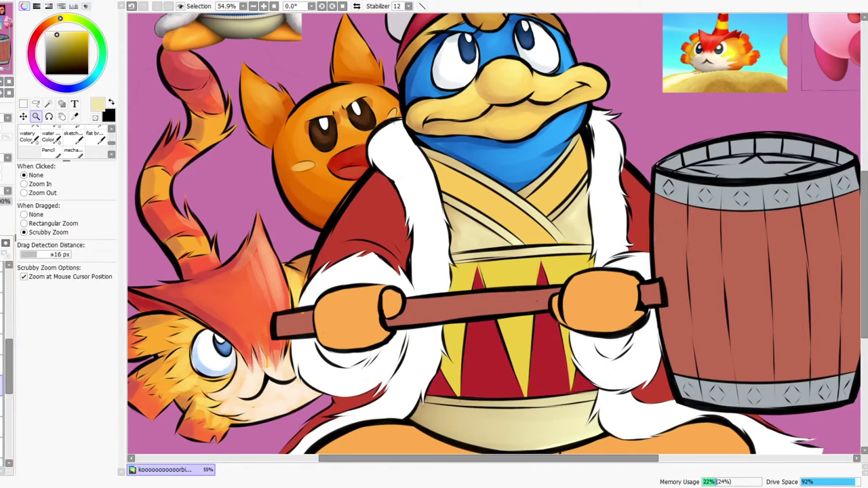
{"action": "left_click_drag", "start_coordinate": [539, 271], "coordinate": [532, 285]}
{"action": "left_click_drag", "start_coordinate": [520, 318], "coordinate": [528, 291]}
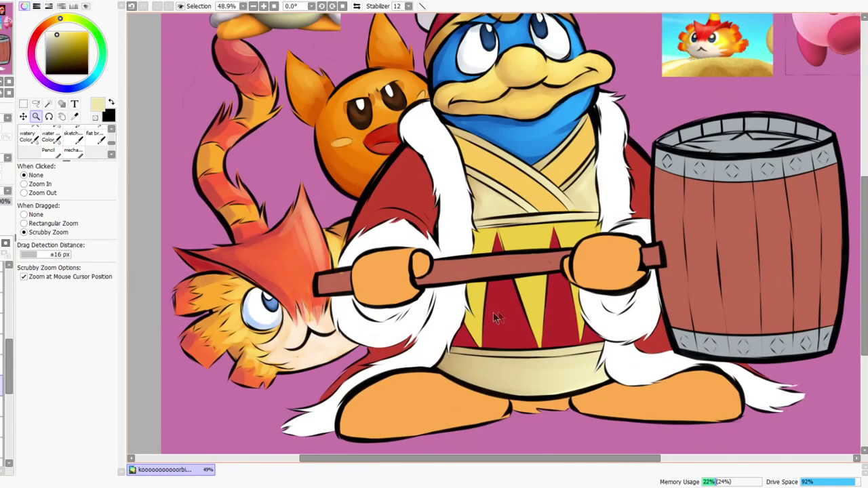
{"action": "left_click", "coordinate": [27, 136]}
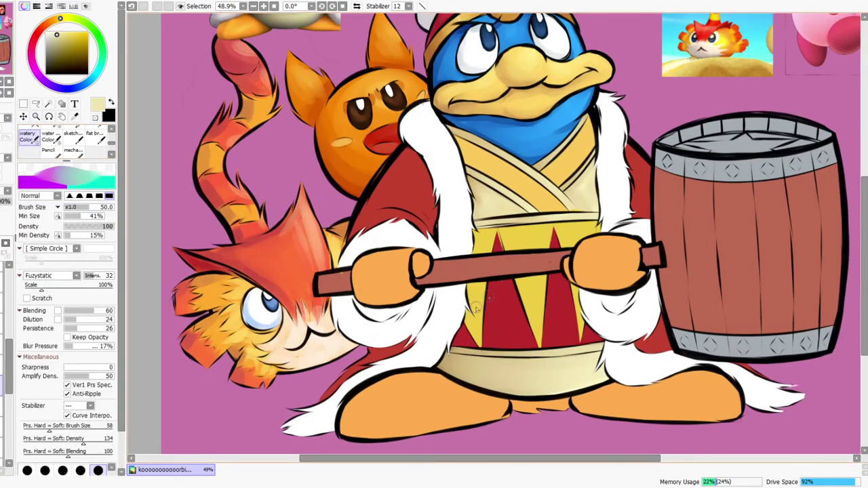
{"action": "right_click", "coordinate": [467, 336]}
{"action": "left_click", "coordinate": [68, 55]}
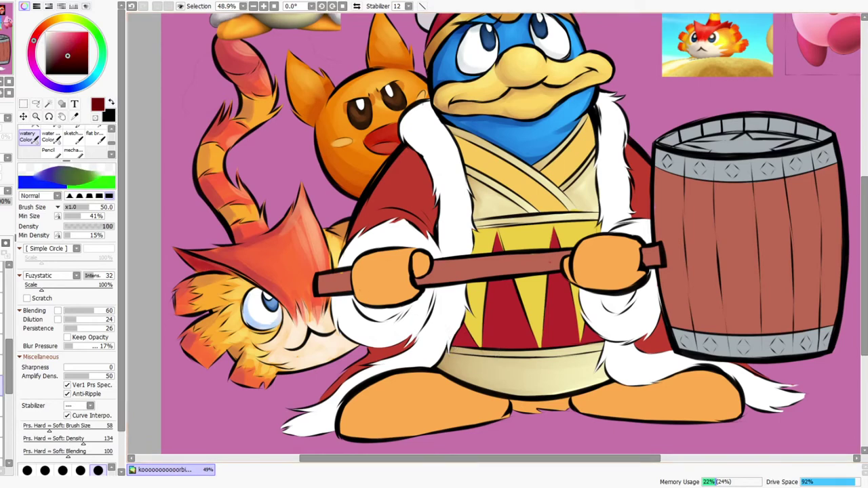
{"action": "key", "text": "bracketright"}
{"action": "key", "text": "bracketright"}
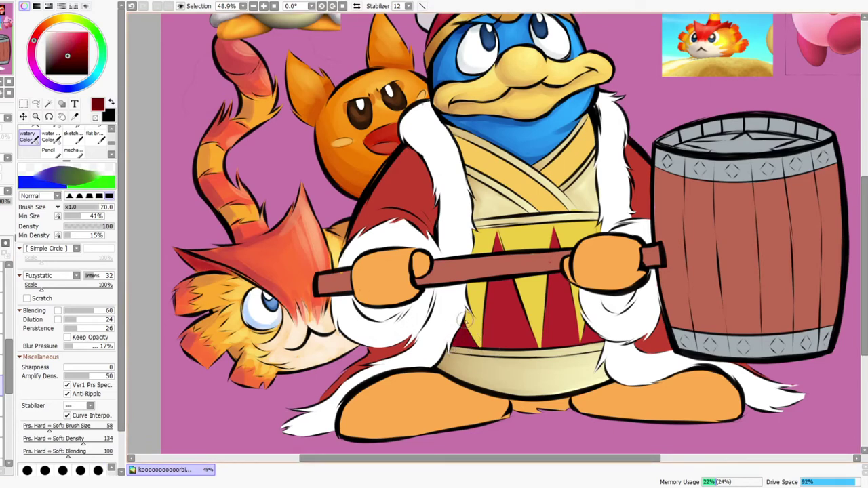
{"action": "key", "text": "bracketright"}
{"action": "key", "text": "bracketright"}
{"action": "key", "text": "bracketright"}
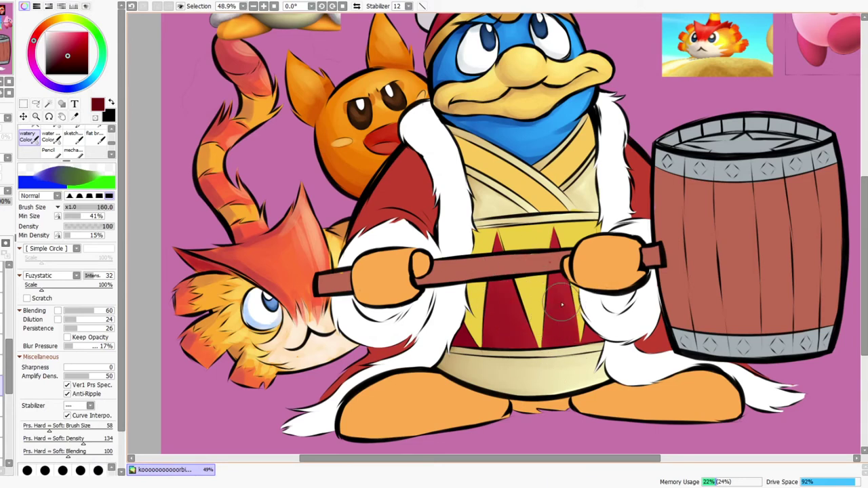
Deepen the dark red shading on the red triangle beside the hand at brush size 80
{"action": "key", "text": "bracketleft"}
{"action": "key", "text": "bracketleft"}
{"action": "key", "text": "bracketleft"}
{"action": "left_click_drag", "start_coordinate": [546, 335], "coordinate": [572, 325]}
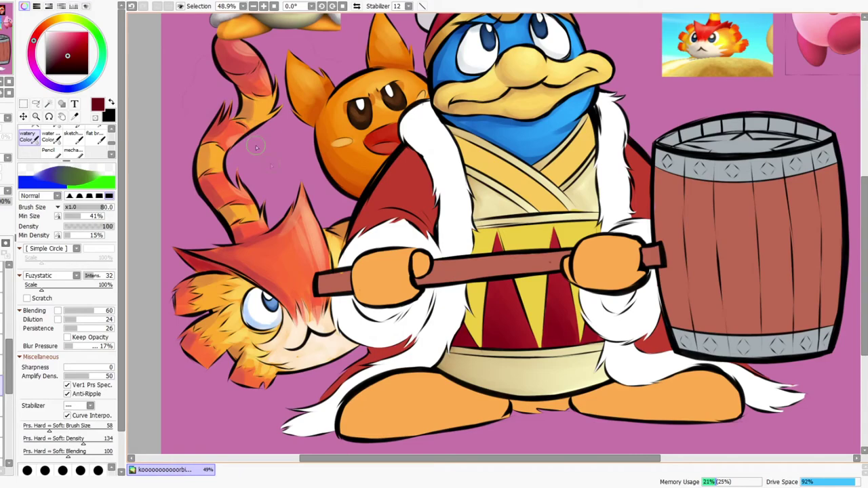
Shade the yellow areas of the belly band with an orange-tan shifted from the sampled yellow at brush size 120
{"action": "left_click_drag", "start_coordinate": [556, 232], "coordinate": [556, 302]}
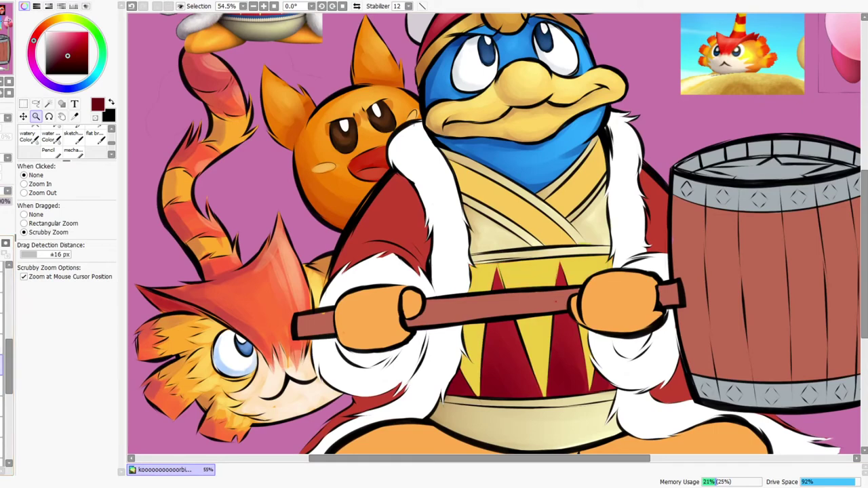
{"action": "left_click", "coordinate": [30, 141]}
{"action": "right_click", "coordinate": [584, 260]}
{"action": "right_click", "coordinate": [587, 262]}
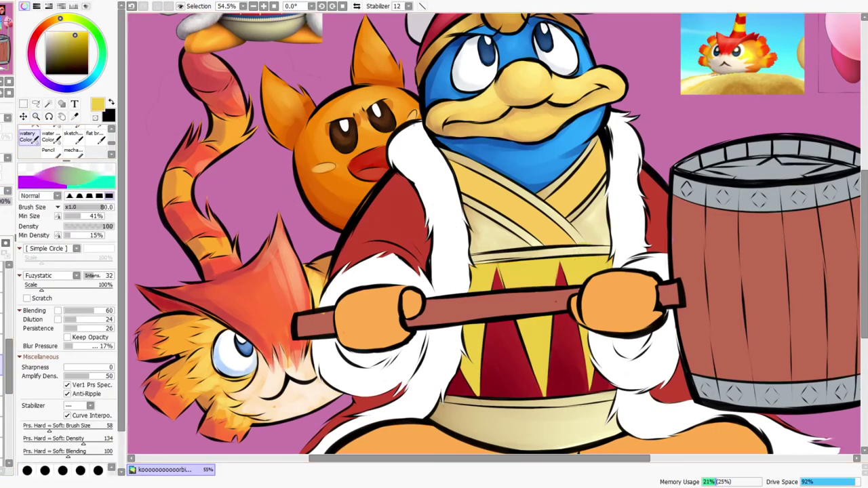
{"action": "left_click_drag", "start_coordinate": [66, 18], "coordinate": [52, 21]}
{"action": "left_click", "coordinate": [68, 41]}
{"action": "key", "text": "bracketright"}
{"action": "key", "text": "bracketright"}
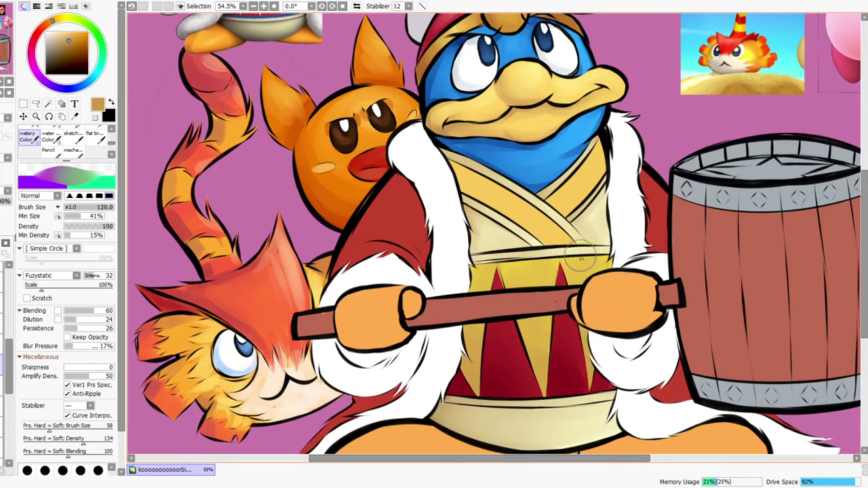
{"action": "key", "text": "e"}
{"action": "left_click_drag", "start_coordinate": [581, 238], "coordinate": [594, 244]}
{"action": "key", "text": "ctrl+z"}
{"action": "left_click_drag", "start_coordinate": [609, 209], "coordinate": [609, 209]}
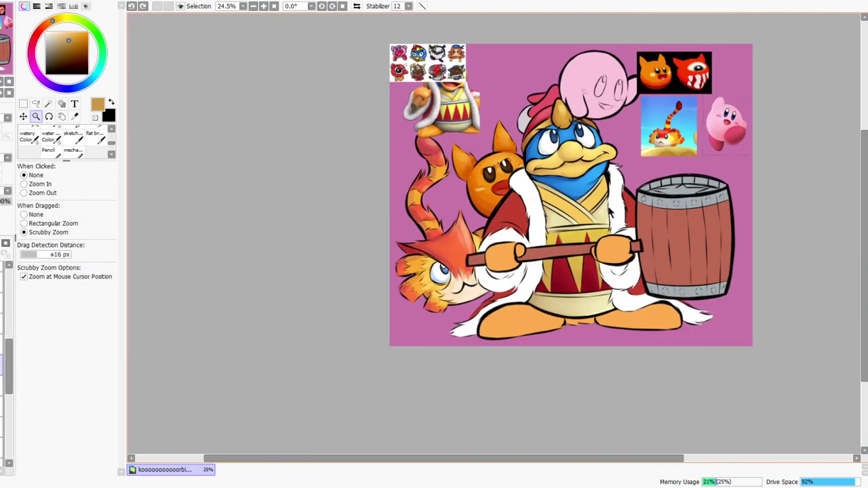
{"action": "left_click", "coordinate": [356, 8]}
{"action": "left_click", "coordinate": [357, 8]}
On the hands' layer, start shading the hand near the handle's free end with burnt orange at brush size 50
{"action": "scroll", "coordinate": [622, 171], "scroll_direction": "up", "scroll_amount": 2}
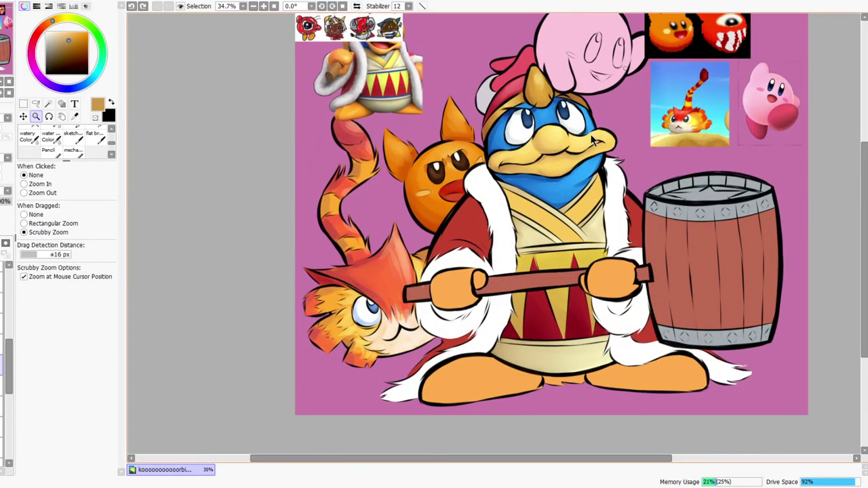
{"action": "scroll", "coordinate": [591, 139], "scroll_direction": "down", "scroll_amount": 2}
{"action": "scroll", "coordinate": [600, 139], "scroll_direction": "up", "scroll_amount": 4}
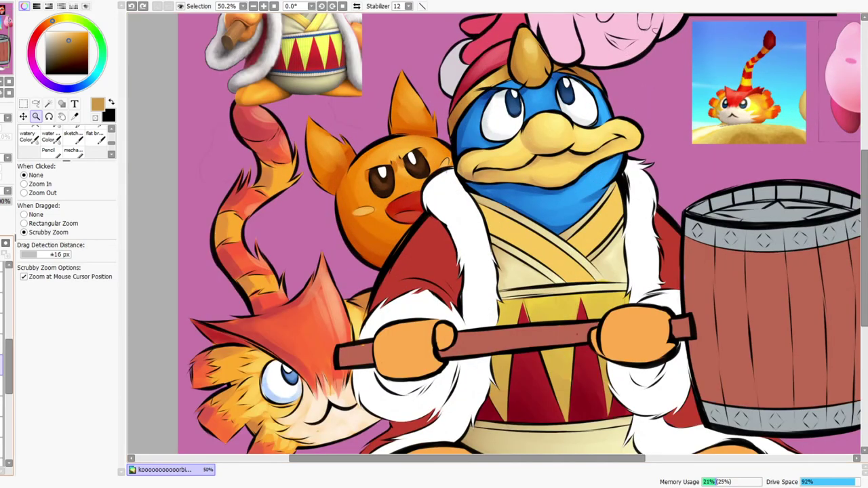
{"action": "left_click", "coordinate": [1, 344]}
{"action": "left_click", "coordinate": [0, 344]}
{"action": "key", "text": "ctrl+y"}
{"action": "left_click", "coordinate": [27, 136]}
{"action": "left_click", "coordinate": [390, 343], "text": "alt"}
{"action": "left_click", "coordinate": [74, 44]}
{"action": "left_click", "coordinate": [44, 28]}
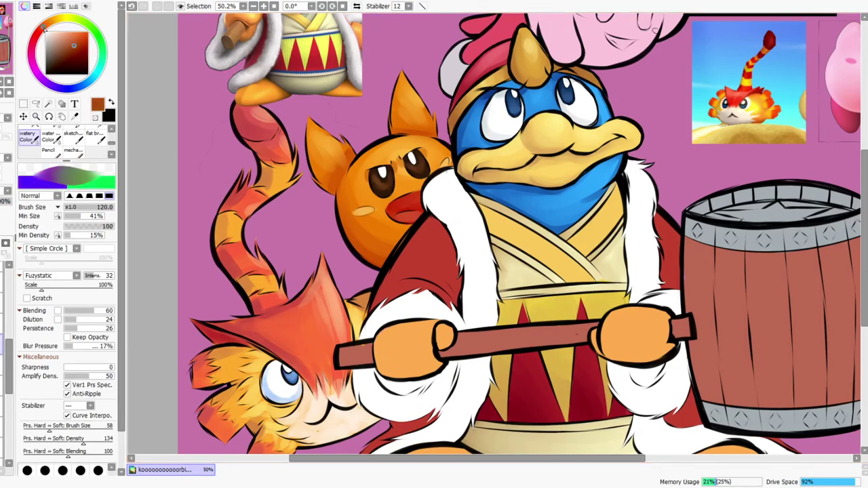
{"action": "key", "text": "bracketleft"}
{"action": "key", "text": "bracketleft"}
{"action": "key", "text": "bracketleft"}
{"action": "key", "text": "bracketleft"}
{"action": "key", "text": "bracketleft"}
{"action": "left_click_drag", "start_coordinate": [381, 334], "coordinate": [392, 380]}
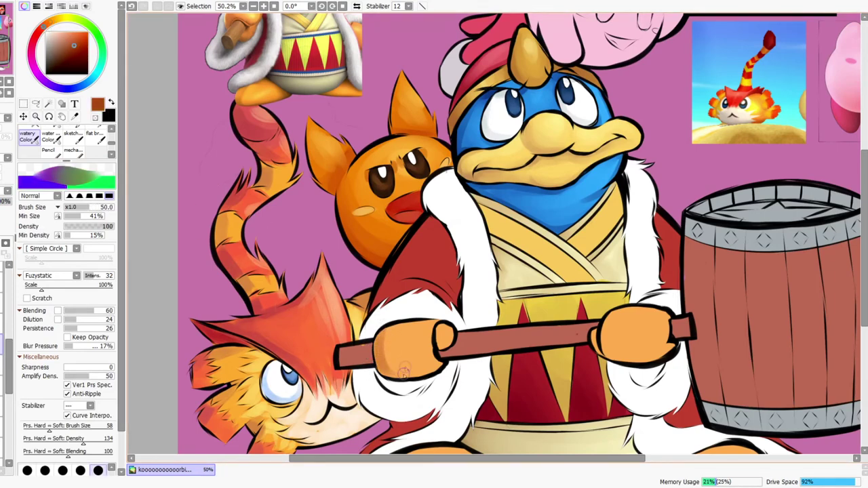
Extend the burnt orange shading over both gripping hands at brush size 70
{"action": "key", "text": "bracketright"}
{"action": "key", "text": "bracketright"}
{"action": "mouse_move", "coordinate": [383, 342]}
{"action": "left_mouse_down"}
{"action": "mouse_move", "coordinate": [420, 359]}
{"action": "mouse_move", "coordinate": [395, 324]}
{"action": "mouse_move", "coordinate": [440, 339]}
{"action": "mouse_move", "coordinate": [411, 344]}
{"action": "mouse_move", "coordinate": [447, 348]}
{"action": "mouse_move", "coordinate": [448, 335]}
{"action": "left_mouse_up"}
{"action": "key", "text": "ctrl+z"}
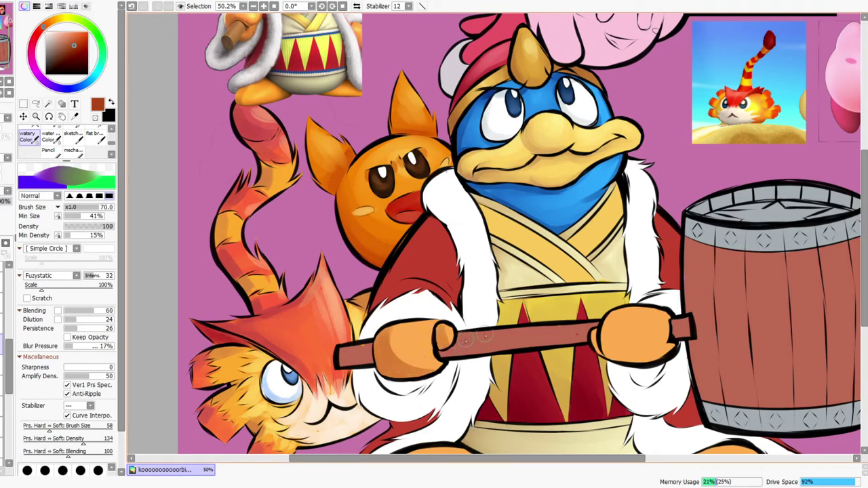
{"action": "mouse_move", "coordinate": [597, 318]}
{"action": "left_mouse_down"}
{"action": "mouse_move", "coordinate": [609, 355]}
{"action": "mouse_move", "coordinate": [593, 328]}
{"action": "mouse_move", "coordinate": [618, 333]}
{"action": "mouse_move", "coordinate": [608, 311]}
{"action": "mouse_move", "coordinate": [659, 347]}
{"action": "mouse_move", "coordinate": [609, 325]}
{"action": "mouse_move", "coordinate": [658, 344]}
{"action": "mouse_move", "coordinate": [608, 340]}
{"action": "mouse_move", "coordinate": [668, 347]}
{"action": "left_mouse_up"}
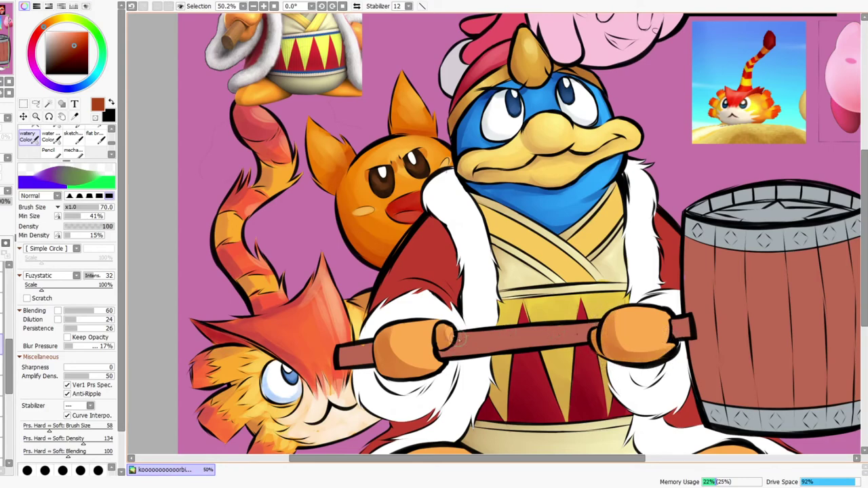
Soften the shading on both hands with light orange sampled from the hand at brush size 70
{"action": "key", "text": "ctrl+space"}
{"action": "left_click_drag", "start_coordinate": [589, 318], "coordinate": [601, 302]}
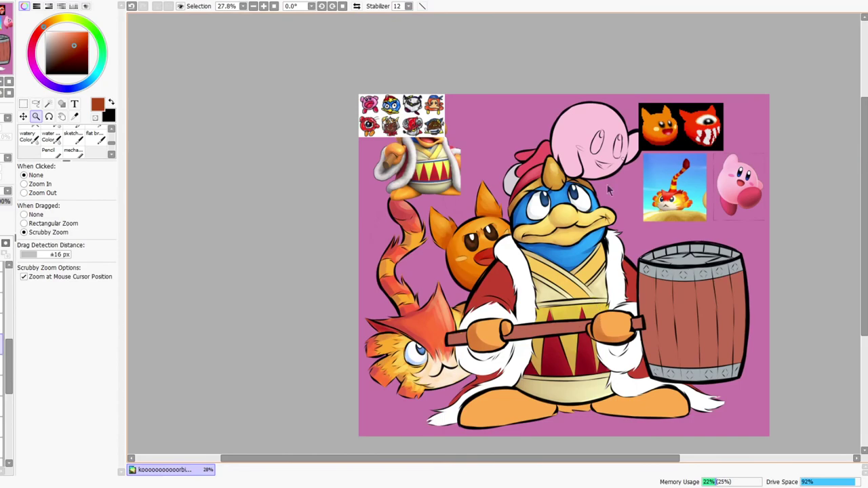
{"action": "scroll", "coordinate": [549, 353], "scroll_direction": "up", "scroll_amount": 4}
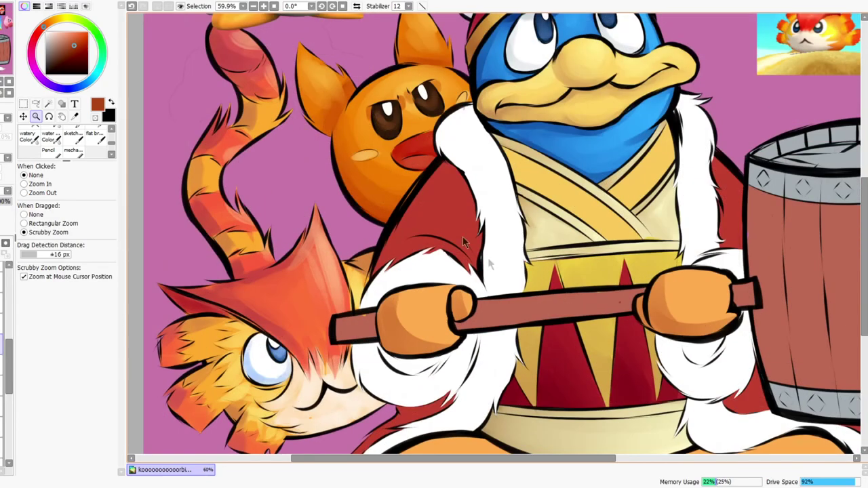
{"action": "left_click", "coordinate": [27, 136]}
{"action": "left_click", "coordinate": [393, 312], "text": "alt"}
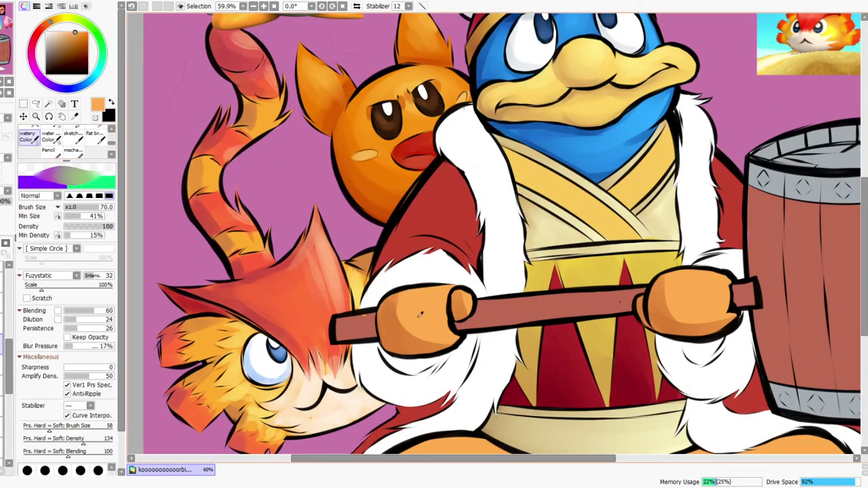
{"action": "left_click_drag", "start_coordinate": [397, 297], "coordinate": [399, 321]}
{"action": "left_click_drag", "start_coordinate": [669, 272], "coordinate": [715, 304]}
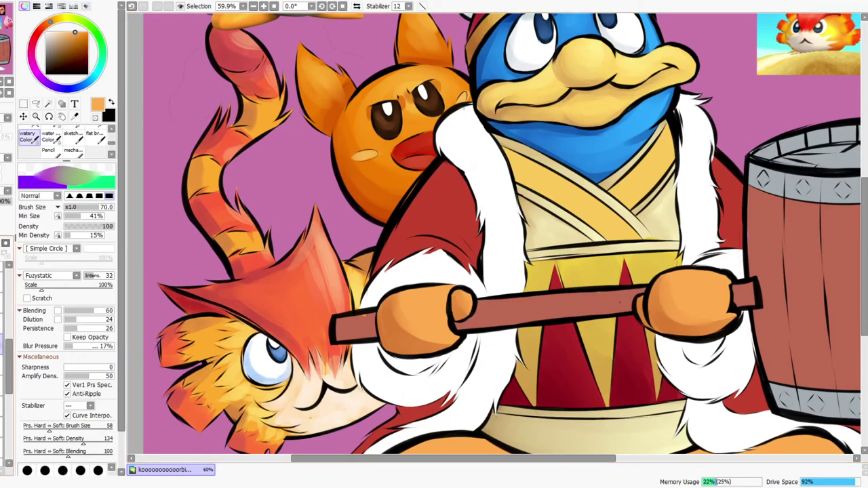
On the hammer's layer, paint over the stray spot on the handle with its sampled reddish brown, using the Pencil at size 35
{"action": "left_click", "coordinate": [2, 323]}
{"action": "left_click", "coordinate": [1, 324]}
{"action": "right_click", "coordinate": [365, 325]}
{"action": "left_click_drag", "start_coordinate": [112, 143], "coordinate": [112, 141]}
{"action": "scroll", "coordinate": [113, 144], "scroll_direction": "up", "scroll_amount": 2}
{"action": "left_click", "coordinate": [27, 133]}
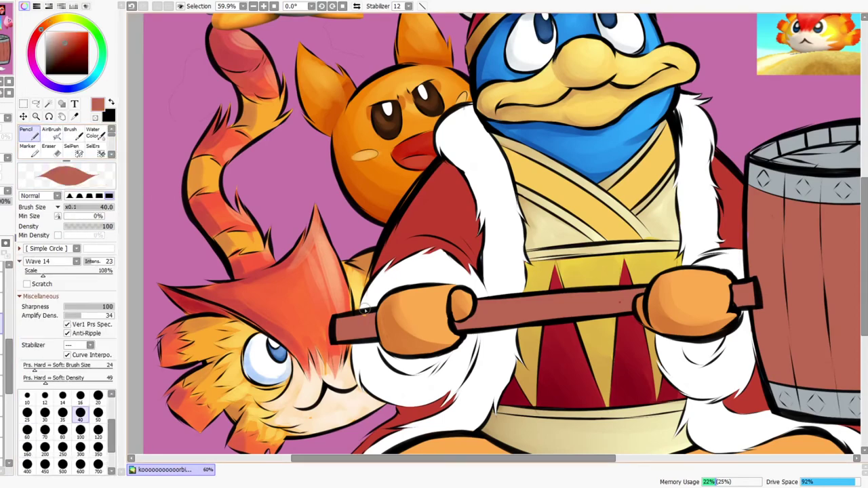
{"action": "left_click_drag", "start_coordinate": [705, 350], "coordinate": [616, 367]}
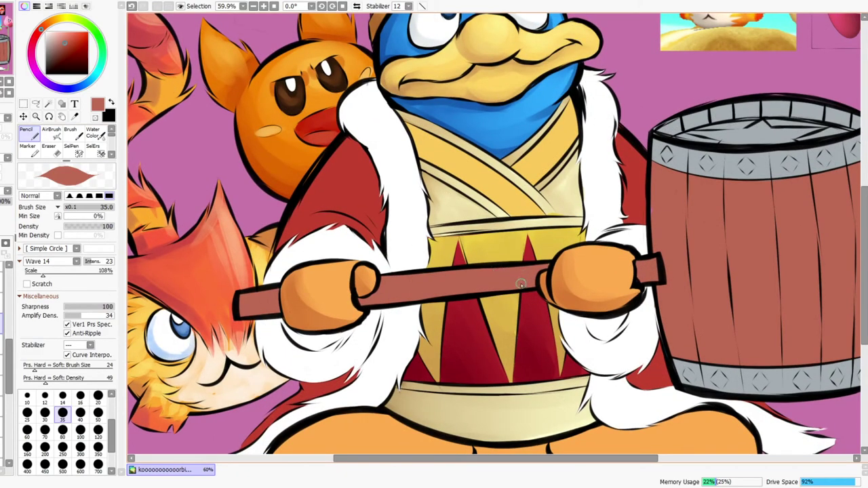
{"action": "left_click_drag", "start_coordinate": [539, 282], "coordinate": [531, 306]}
{"action": "left_click_drag", "start_coordinate": [489, 279], "coordinate": [489, 289]}
Shade the hammer handle's lower edge with dark red, using the watery color brush at size 80
{"action": "left_click", "coordinate": [27, 150]}
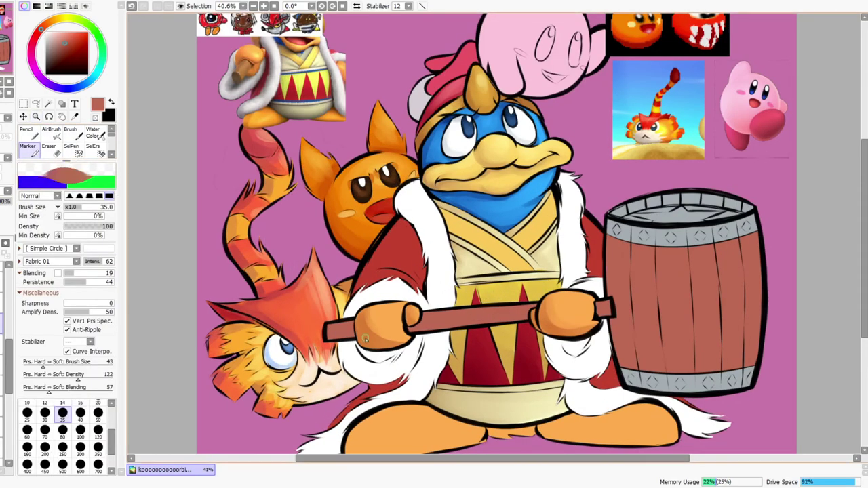
{"action": "left_click", "coordinate": [59, 54]}
{"action": "left_click", "coordinate": [36, 36]}
{"action": "key", "text": "bracketright"}
{"action": "key", "text": "bracketright"}
{"action": "scroll", "coordinate": [41, 139], "scroll_direction": "down", "scroll_amount": 2}
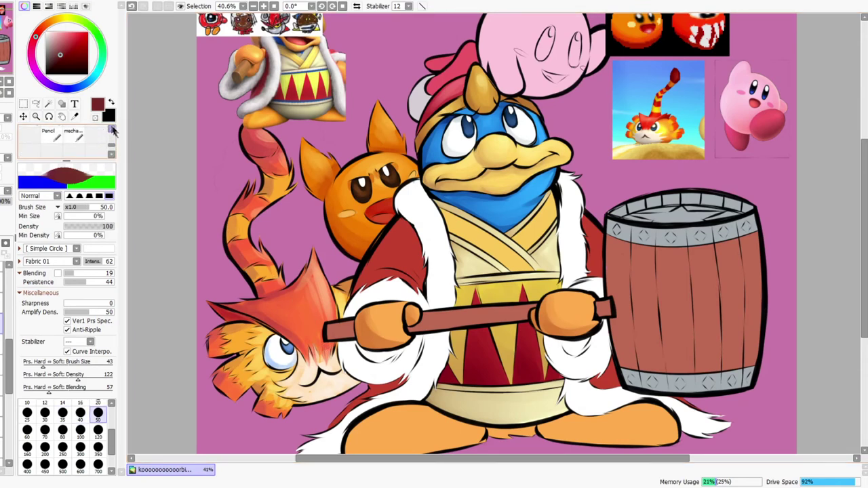
{"action": "left_click", "coordinate": [112, 129]}
{"action": "left_click", "coordinate": [35, 137]}
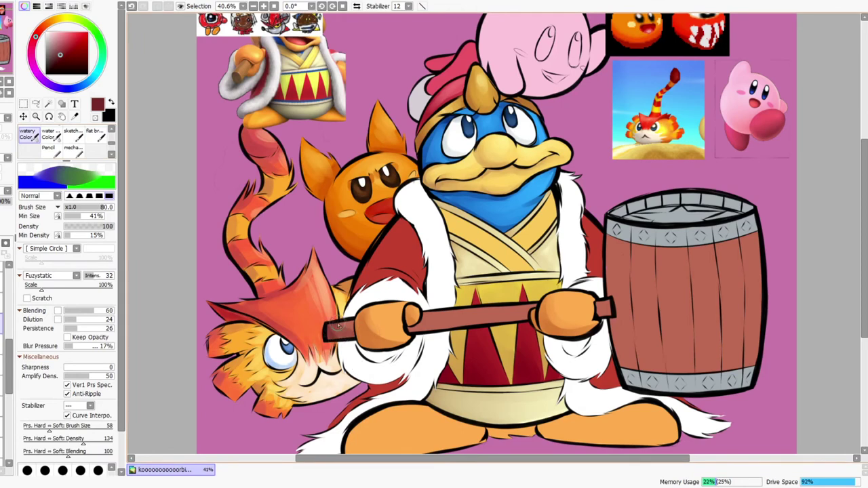
{"action": "left_click_drag", "start_coordinate": [422, 328], "coordinate": [531, 322]}
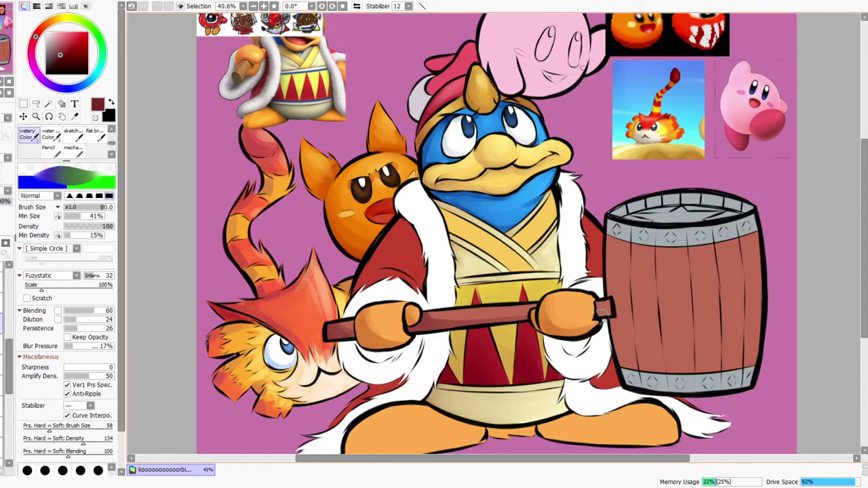
Shade along each plank of the hammer's barrel with dark red vertical strokes at brush size 80
{"action": "left_click_drag", "start_coordinate": [607, 229], "coordinate": [619, 359]}
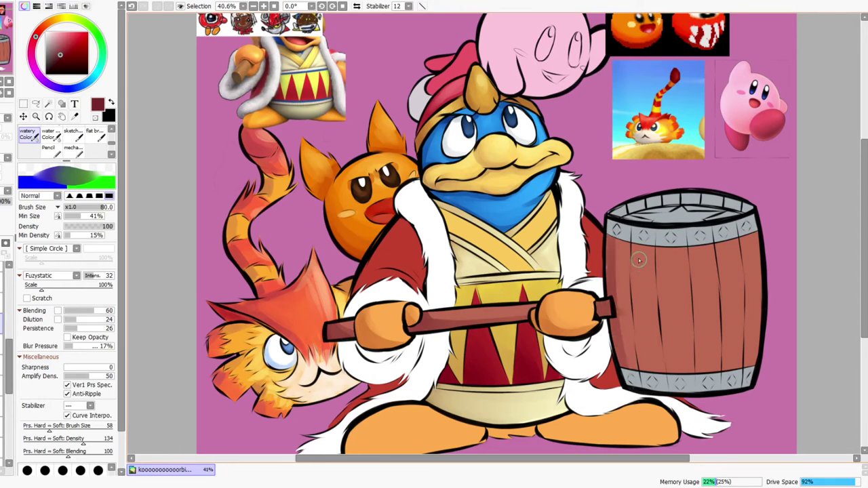
{"action": "left_click_drag", "start_coordinate": [636, 247], "coordinate": [641, 353]}
{"action": "left_click_drag", "start_coordinate": [661, 239], "coordinate": [670, 374]}
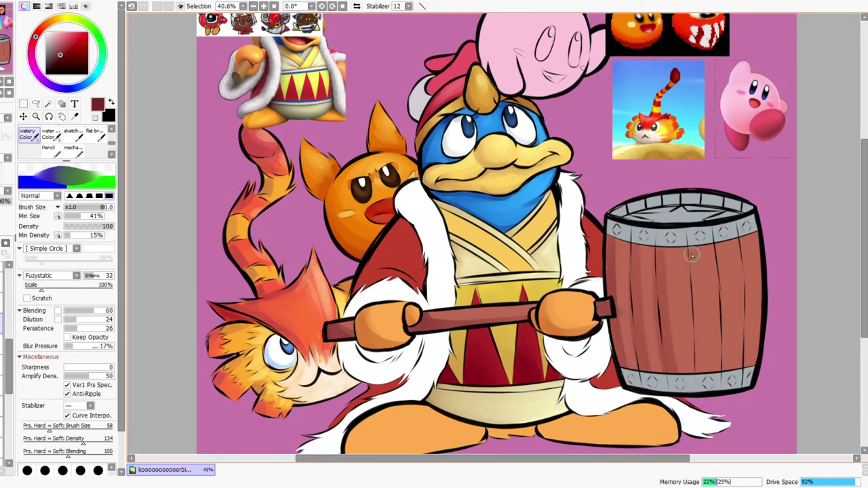
{"action": "left_click_drag", "start_coordinate": [691, 254], "coordinate": [705, 373]}
{"action": "left_click_drag", "start_coordinate": [728, 258], "coordinate": [726, 372]}
{"action": "mouse_move", "coordinate": [749, 267]}
{"action": "left_mouse_down"}
{"action": "mouse_move", "coordinate": [744, 244]}
{"action": "mouse_move", "coordinate": [748, 365]}
{"action": "left_mouse_up"}
Add dark red shading across the lower ends of the barrel's planks and touch up the shading near their upper ends
{"action": "mouse_move", "coordinate": [625, 339]}
{"action": "left_mouse_down"}
{"action": "mouse_move", "coordinate": [631, 364]}
{"action": "mouse_move", "coordinate": [656, 364]}
{"action": "left_mouse_up"}
{"action": "mouse_move", "coordinate": [656, 331]}
{"action": "left_mouse_down"}
{"action": "mouse_move", "coordinate": [646, 348]}
{"action": "mouse_move", "coordinate": [693, 369]}
{"action": "left_mouse_up"}
{"action": "mouse_move", "coordinate": [706, 340]}
{"action": "left_mouse_down"}
{"action": "mouse_move", "coordinate": [731, 372]}
{"action": "mouse_move", "coordinate": [701, 351]}
{"action": "mouse_move", "coordinate": [749, 361]}
{"action": "left_mouse_up"}
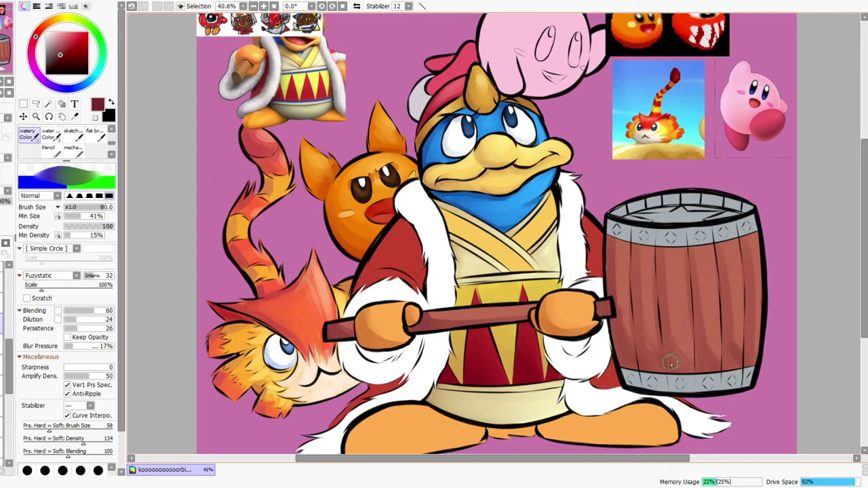
{"action": "mouse_move", "coordinate": [690, 354]}
{"action": "left_mouse_down"}
{"action": "mouse_move", "coordinate": [720, 341]}
{"action": "mouse_move", "coordinate": [716, 366]}
{"action": "mouse_move", "coordinate": [735, 345]}
{"action": "left_mouse_up"}
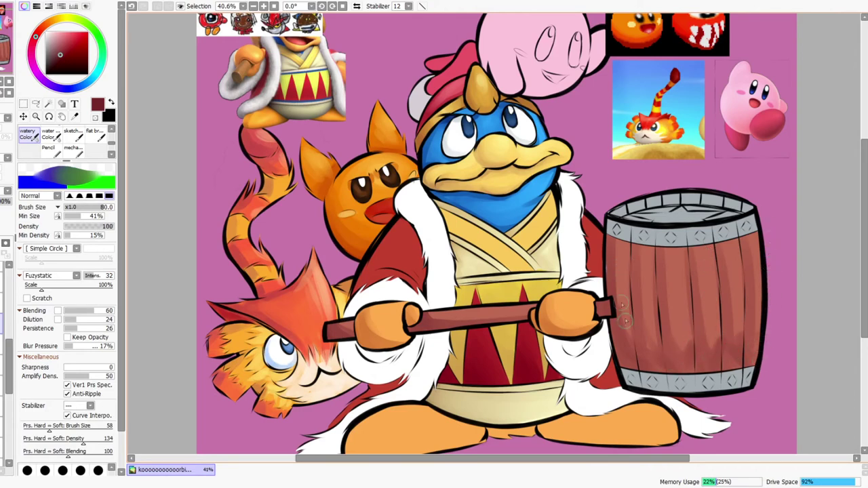
{"action": "mouse_move", "coordinate": [638, 235]}
{"action": "left_mouse_down"}
{"action": "mouse_move", "coordinate": [645, 293]}
{"action": "mouse_move", "coordinate": [673, 271]}
{"action": "mouse_move", "coordinate": [674, 259]}
{"action": "mouse_move", "coordinate": [658, 243]}
{"action": "mouse_move", "coordinate": [665, 295]}
{"action": "left_mouse_up"}
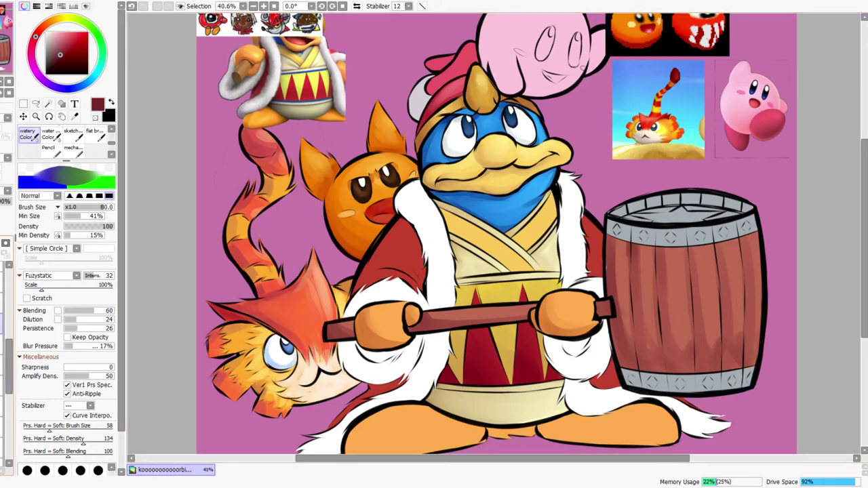
On the hammer's metal layer, highlight the barrel's rim, top and upper band with light grey, using the watery color brush at size 100
{"action": "left_click", "coordinate": [1, 303]}
{"action": "left_click", "coordinate": [1, 303]}
{"action": "left_click", "coordinate": [1, 303]}
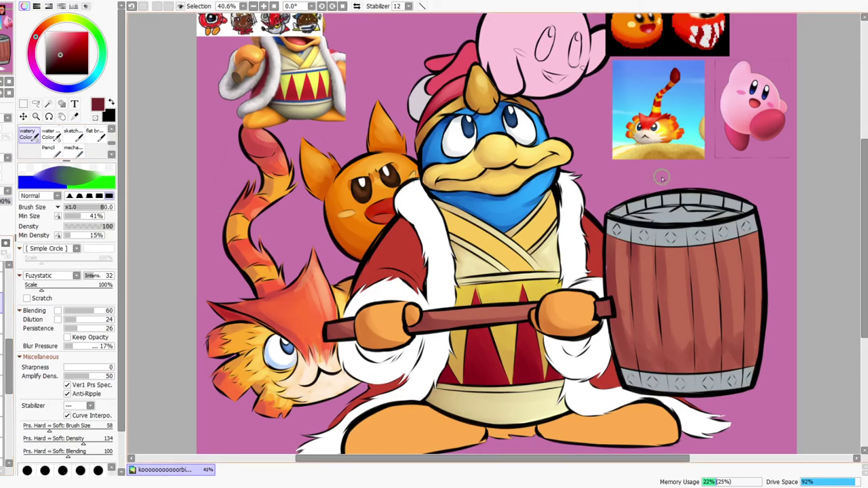
{"action": "key", "text": "z"}
{"action": "left_click_drag", "start_coordinate": [657, 170], "coordinate": [696, 179]}
{"action": "left_click_drag", "start_coordinate": [692, 298], "coordinate": [577, 280]}
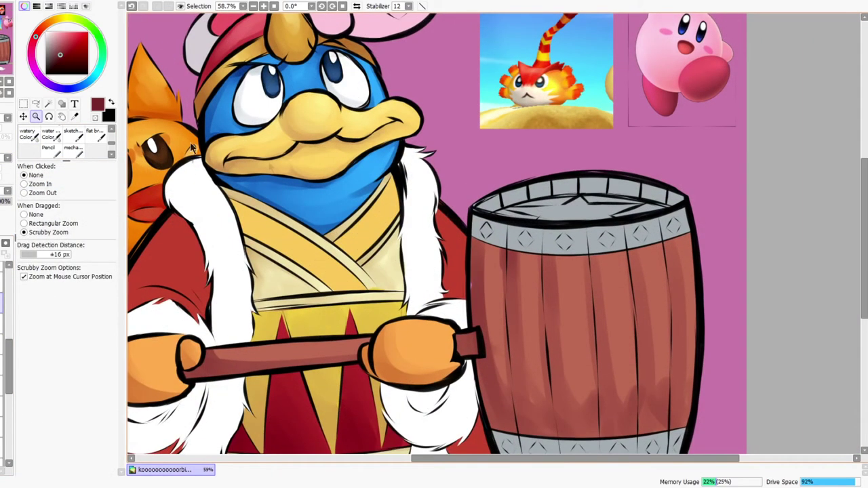
{"action": "left_click", "coordinate": [41, 139]}
{"action": "left_click", "coordinate": [563, 193], "text": "alt"}
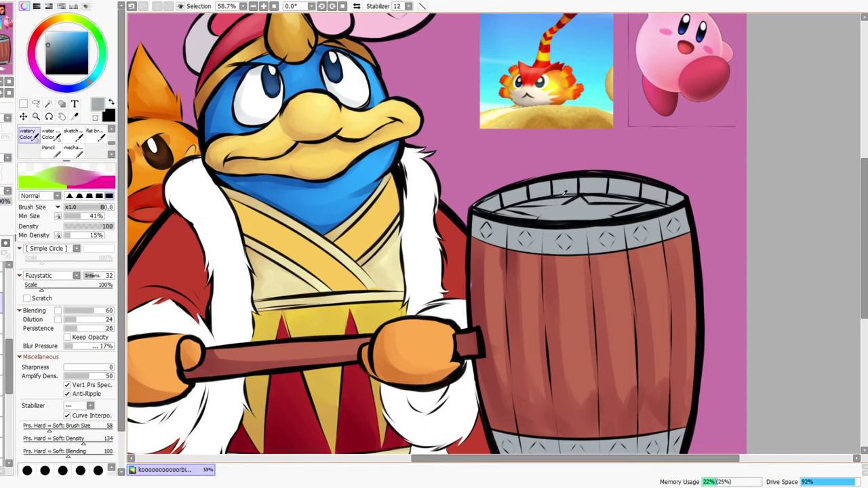
{"action": "left_click", "coordinate": [46, 35]}
{"action": "key", "text": "bracketright"}
{"action": "mouse_move", "coordinate": [601, 174]}
{"action": "left_mouse_down"}
{"action": "mouse_move", "coordinate": [619, 261]}
{"action": "mouse_move", "coordinate": [613, 245]}
{"action": "mouse_move", "coordinate": [617, 262]}
{"action": "mouse_move", "coordinate": [610, 252]}
{"action": "mouse_move", "coordinate": [600, 258]}
{"action": "mouse_move", "coordinate": [605, 279]}
{"action": "mouse_move", "coordinate": [579, 272]}
{"action": "left_mouse_up"}
{"action": "left_click_drag", "start_coordinate": [567, 204], "coordinate": [553, 261]}
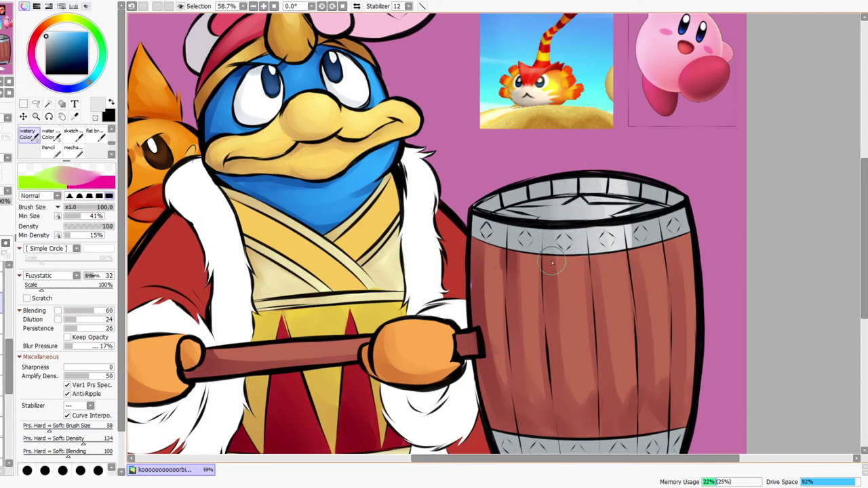
{"action": "left_click_drag", "start_coordinate": [630, 207], "coordinate": [626, 261]}
{"action": "mouse_move", "coordinate": [632, 190]}
{"action": "left_mouse_down"}
{"action": "mouse_move", "coordinate": [645, 264]}
{"action": "mouse_move", "coordinate": [665, 254]}
{"action": "left_mouse_up"}
{"action": "left_click_drag", "start_coordinate": [661, 195], "coordinate": [681, 244]}
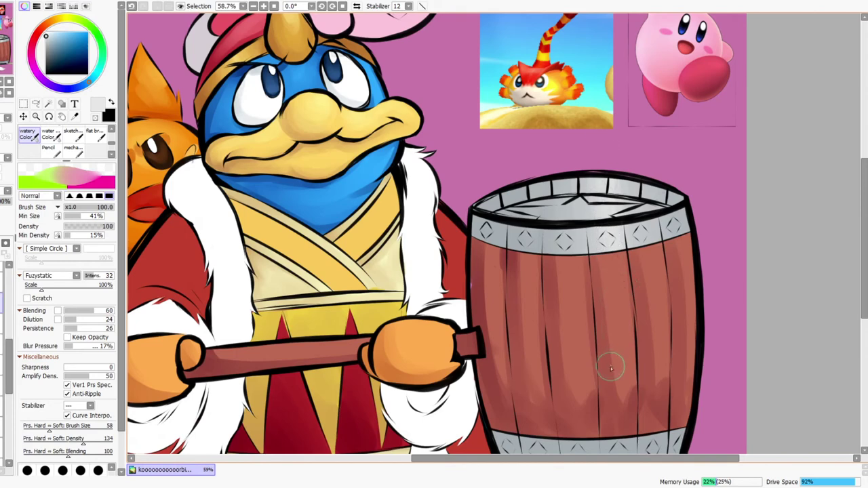
Paint light grey vertical highlights across the barrel's lower metal band at brush size 100
{"action": "left_click_drag", "start_coordinate": [609, 388], "coordinate": [601, 249]}
{"action": "left_click_drag", "start_coordinate": [619, 331], "coordinate": [624, 323]}
{"action": "mouse_move", "coordinate": [628, 275]}
{"action": "left_mouse_down"}
{"action": "mouse_move", "coordinate": [632, 321]}
{"action": "mouse_move", "coordinate": [644, 320]}
{"action": "left_mouse_up"}
{"action": "left_click_drag", "start_coordinate": [655, 280], "coordinate": [662, 319]}
{"action": "left_click_drag", "start_coordinate": [606, 324], "coordinate": [598, 364]}
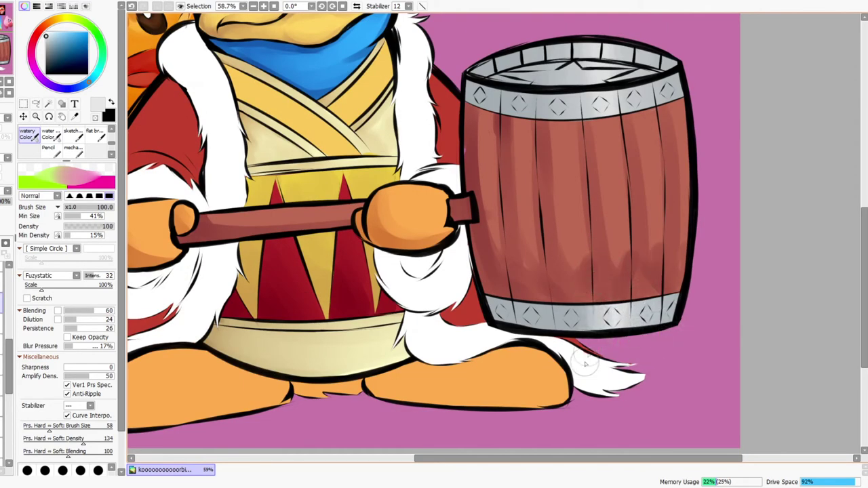
{"action": "left_click_drag", "start_coordinate": [588, 310], "coordinate": [584, 362]}
{"action": "left_click_drag", "start_coordinate": [560, 309], "coordinate": [545, 360]}
{"action": "left_click_drag", "start_coordinate": [530, 302], "coordinate": [526, 336]}
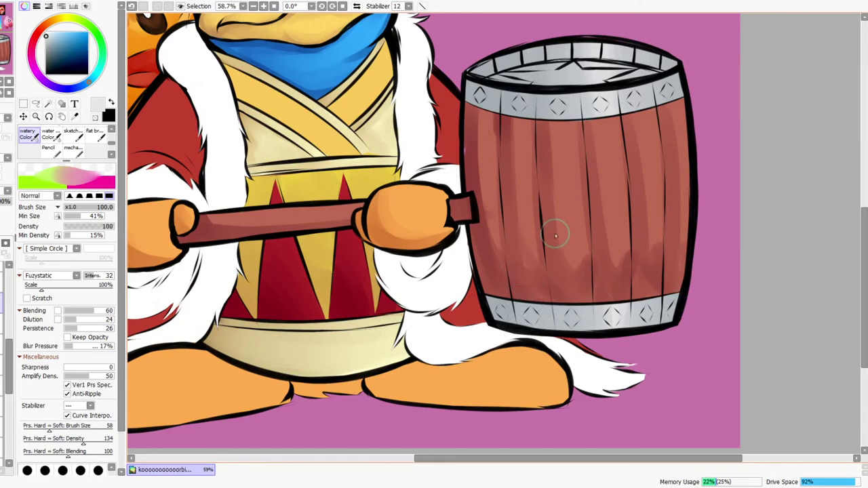
{"action": "left_click_drag", "start_coordinate": [550, 231], "coordinate": [546, 329]}
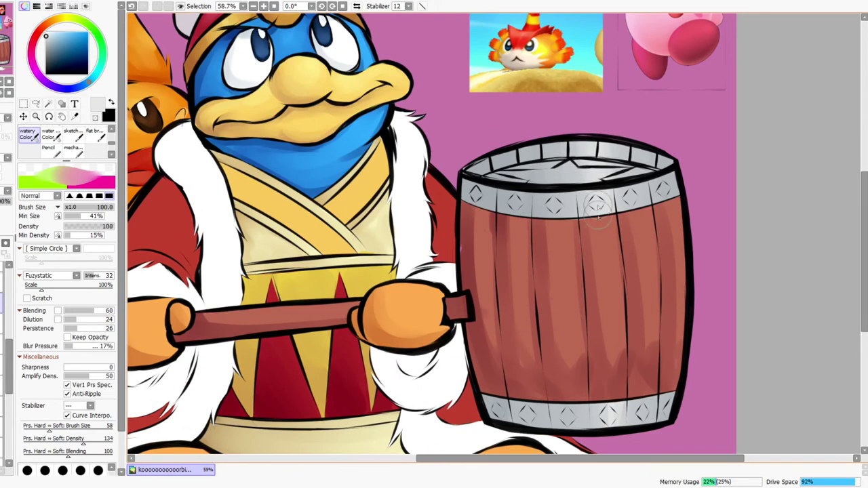
{"action": "left_click_drag", "start_coordinate": [591, 248], "coordinate": [599, 279]}
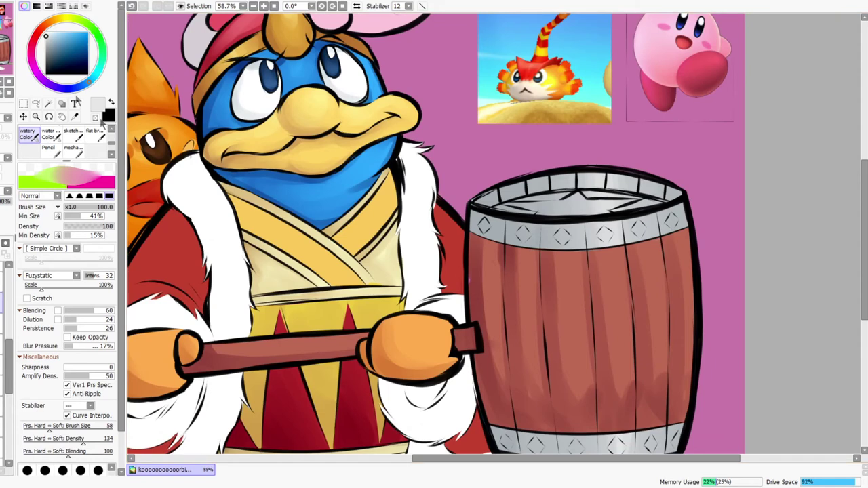
Add white accents to the brightest parts of the barrel's metal bands at brush size 60
{"action": "left_click_drag", "start_coordinate": [47, 37], "coordinate": [46, 32]}
{"action": "key", "text": "bracketleft"}
{"action": "key", "text": "bracketleft"}
{"action": "key", "text": "bracketleft"}
{"action": "mouse_move", "coordinate": [605, 234]}
{"action": "left_mouse_down"}
{"action": "mouse_move", "coordinate": [605, 177]}
{"action": "mouse_move", "coordinate": [601, 198]}
{"action": "mouse_move", "coordinate": [591, 165]}
{"action": "mouse_move", "coordinate": [588, 195]}
{"action": "mouse_move", "coordinate": [585, 176]}
{"action": "mouse_move", "coordinate": [619, 195]}
{"action": "mouse_move", "coordinate": [595, 219]}
{"action": "left_mouse_up"}
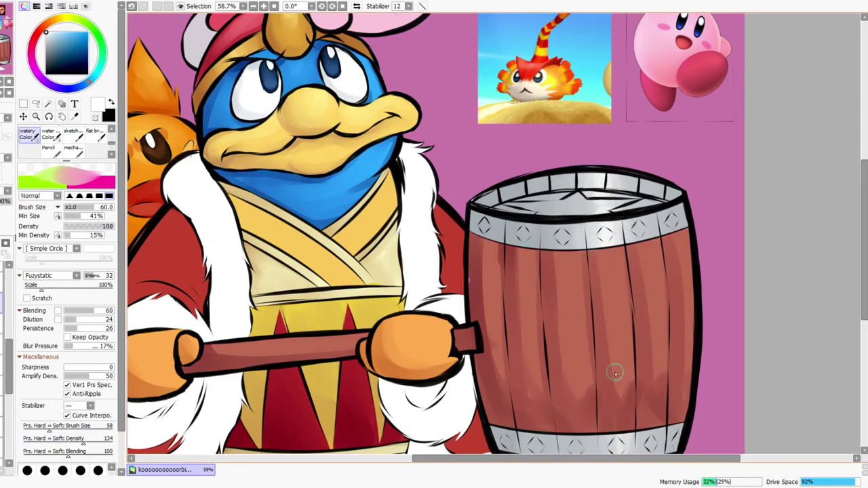
{"action": "scroll", "coordinate": [566, 436], "scroll_direction": "down", "scroll_amount": 3}
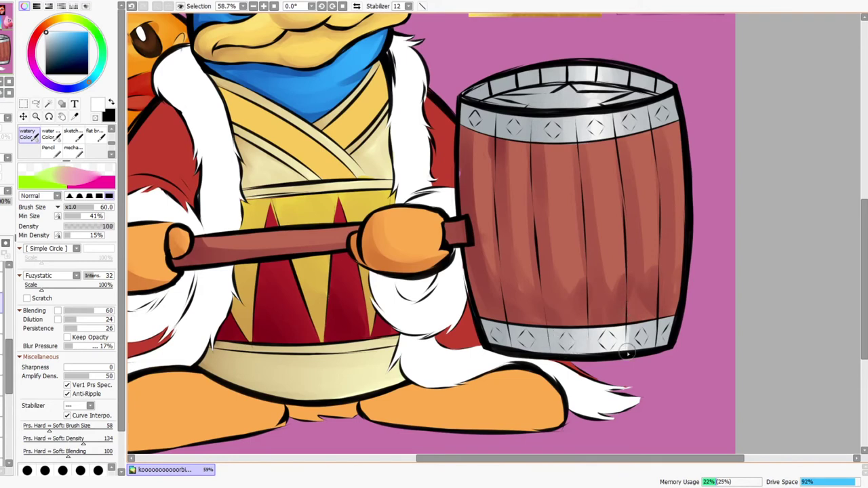
Shade the ends of both metal bands and the barrel's inner rim with dark bluish grey at brush size 60
{"action": "right_click", "coordinate": [490, 118]}
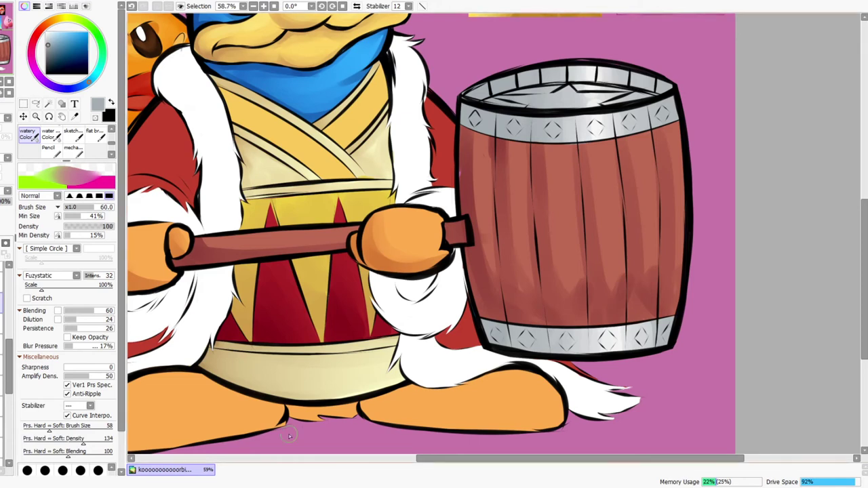
{"action": "left_click", "coordinate": [49, 57]}
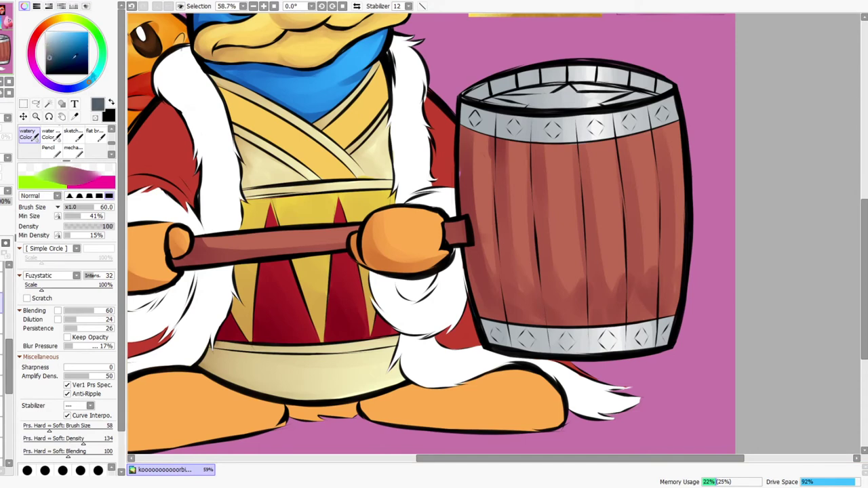
{"action": "mouse_move", "coordinate": [465, 112]}
{"action": "left_mouse_down"}
{"action": "mouse_move", "coordinate": [502, 149]}
{"action": "mouse_move", "coordinate": [524, 122]}
{"action": "left_mouse_up"}
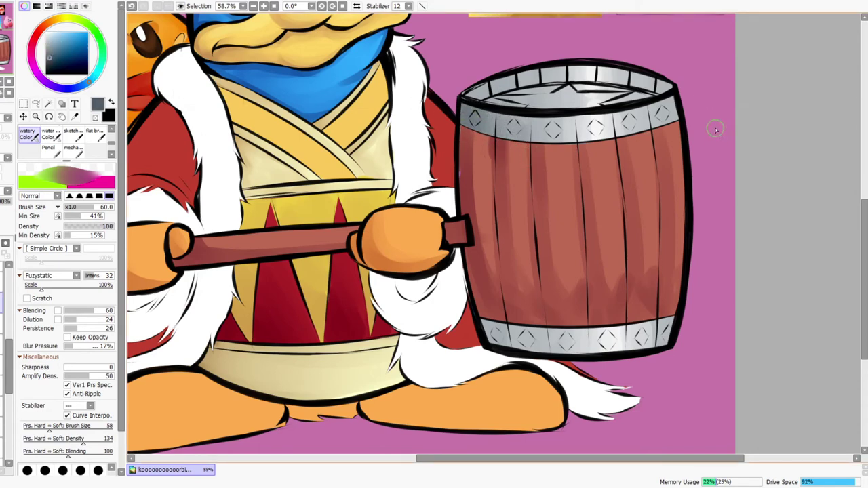
{"action": "mouse_move", "coordinate": [676, 100]}
{"action": "left_mouse_down"}
{"action": "mouse_move", "coordinate": [666, 133]}
{"action": "mouse_move", "coordinate": [648, 111]}
{"action": "mouse_move", "coordinate": [660, 112]}
{"action": "mouse_move", "coordinate": [630, 134]}
{"action": "mouse_move", "coordinate": [614, 110]}
{"action": "mouse_move", "coordinate": [602, 129]}
{"action": "left_mouse_up"}
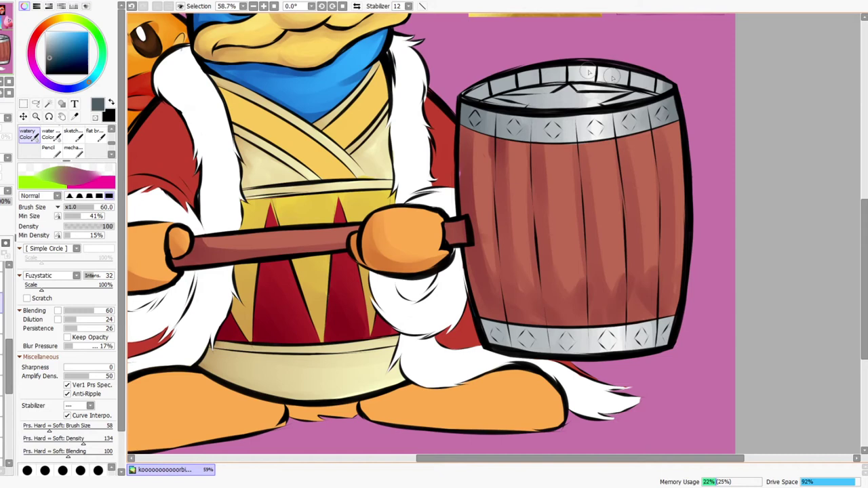
{"action": "mouse_move", "coordinate": [476, 99]}
{"action": "left_mouse_down"}
{"action": "mouse_move", "coordinate": [543, 76]}
{"action": "mouse_move", "coordinate": [624, 74]}
{"action": "left_mouse_up"}
{"action": "mouse_move", "coordinate": [557, 80]}
{"action": "left_mouse_down"}
{"action": "mouse_move", "coordinate": [641, 79]}
{"action": "mouse_move", "coordinate": [582, 75]}
{"action": "left_mouse_up"}
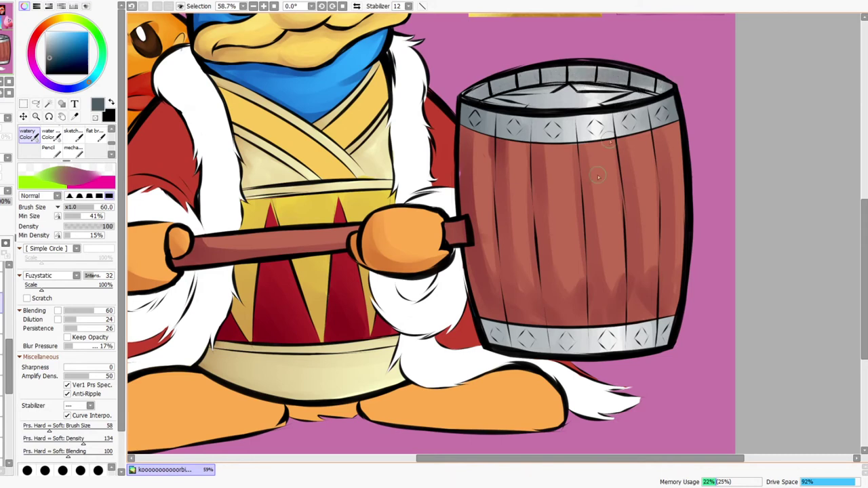
{"action": "mouse_move", "coordinate": [481, 329]}
{"action": "left_mouse_down"}
{"action": "mouse_move", "coordinate": [491, 349]}
{"action": "mouse_move", "coordinate": [498, 302]}
{"action": "mouse_move", "coordinate": [556, 352]}
{"action": "left_mouse_up"}
{"action": "mouse_move", "coordinate": [664, 328]}
{"action": "left_mouse_down"}
{"action": "mouse_move", "coordinate": [654, 317]}
{"action": "mouse_move", "coordinate": [646, 342]}
{"action": "left_mouse_up"}
Shade the diamond studs on both metal bands with dark grey at brush size 30
{"action": "key", "text": "bracketleft"}
{"action": "key", "text": "bracketleft"}
{"action": "key", "text": "bracketleft"}
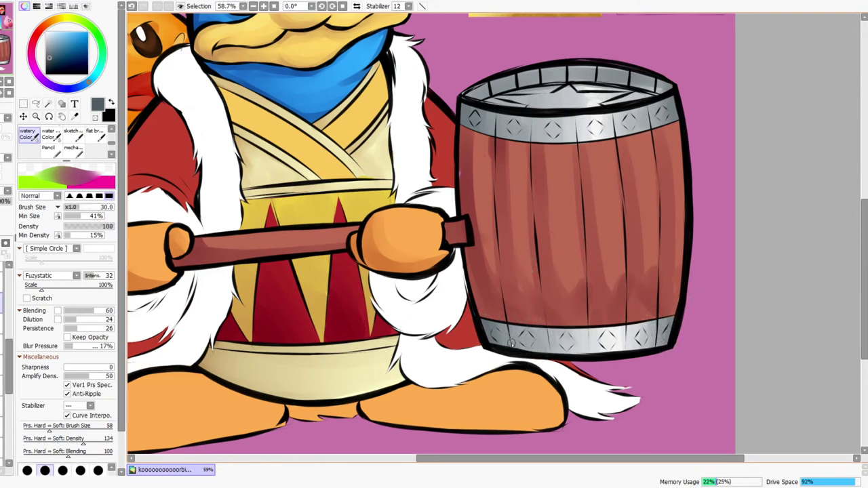
{"action": "left_click_drag", "start_coordinate": [553, 358], "coordinate": [550, 330]}
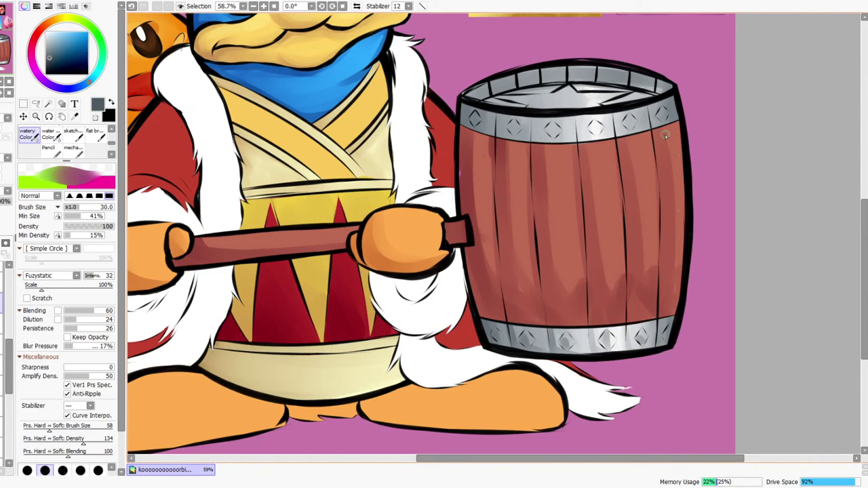
{"action": "left_click_drag", "start_coordinate": [569, 194], "coordinate": [563, 276]}
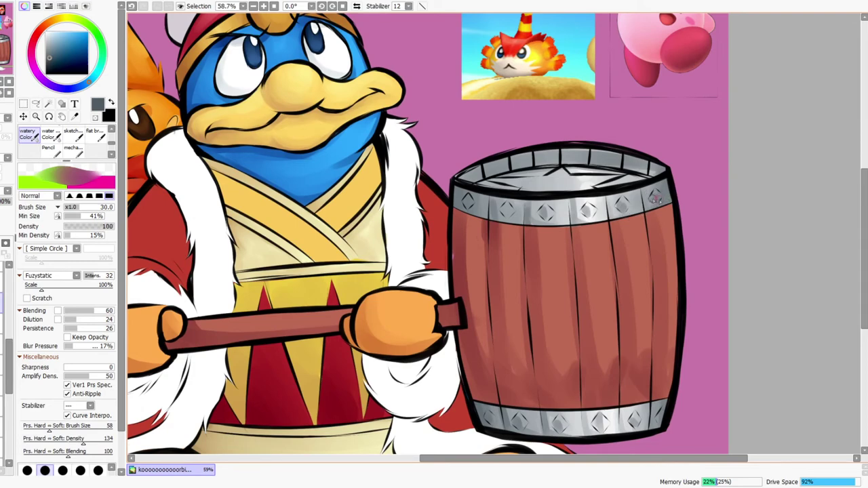
{"action": "left_click_drag", "start_coordinate": [546, 157], "coordinate": [598, 179]}
Hide the eight-character reference chart covering the King Dedede reference image and select the Pencil
{"action": "key", "text": "ctrl+space"}
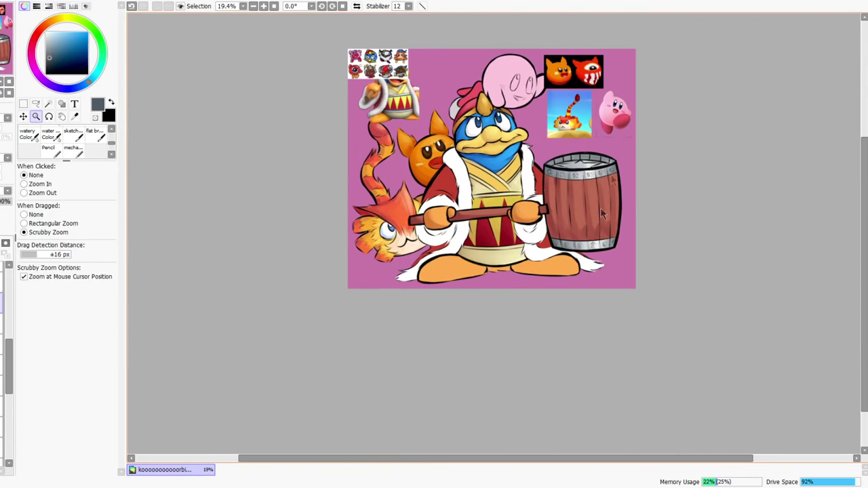
{"action": "left_click_drag", "start_coordinate": [548, 214], "coordinate": [535, 250]}
{"action": "left_click_drag", "start_coordinate": [574, 196], "coordinate": [607, 183]}
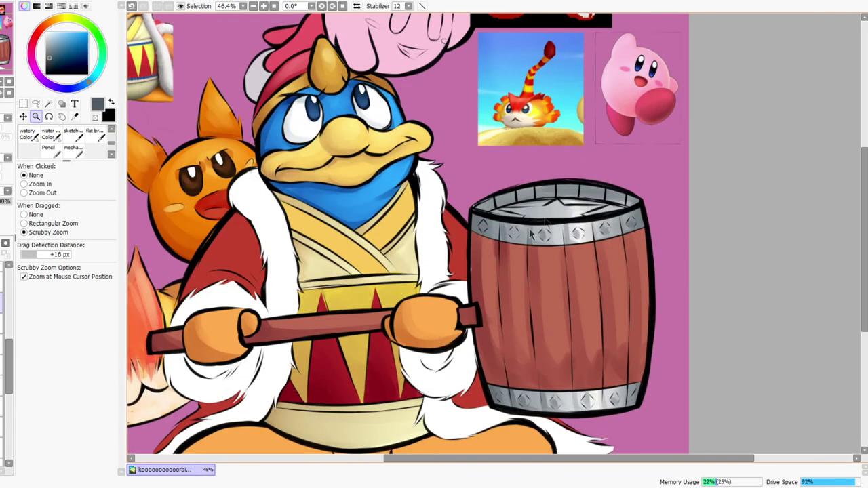
{"action": "left_click_drag", "start_coordinate": [112, 144], "coordinate": [110, 126]}
{"action": "left_click", "coordinate": [30, 134]}
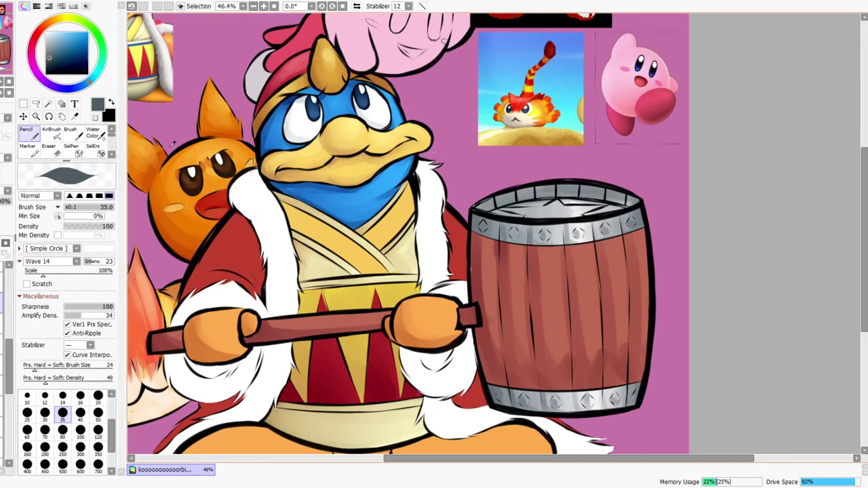
{"action": "left_click_drag", "start_coordinate": [372, 195], "coordinate": [373, 218]}
{"action": "left_click_drag", "start_coordinate": [304, 165], "coordinate": [327, 157]}
{"action": "left_click_drag", "start_coordinate": [5, 342], "coordinate": [5, 271]}
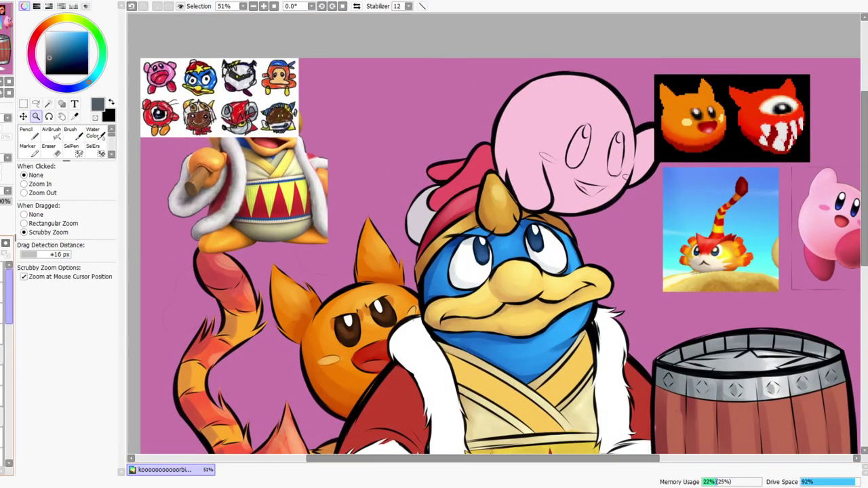
{"action": "left_click", "coordinate": [0, 291]}
{"action": "left_click", "coordinate": [31, 135]}
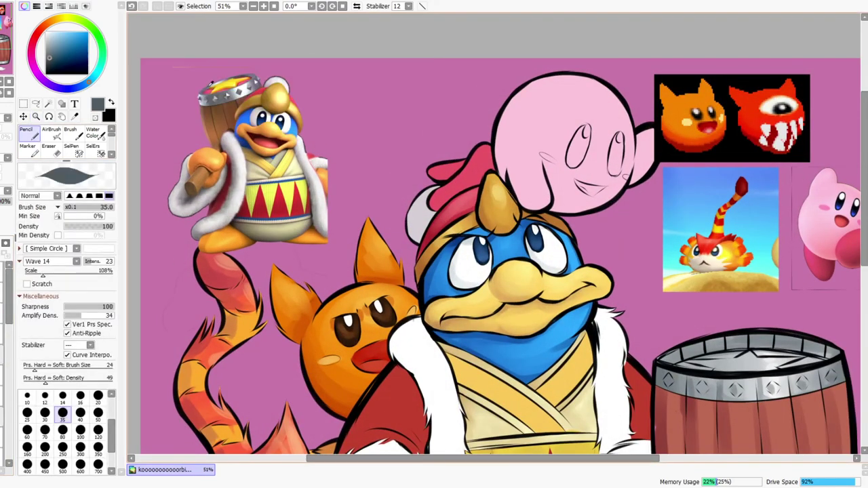
Paint the barrel's top surface with the pink sampled from King Dedede's hat, using the Pencil at size 50
{"action": "right_click", "coordinate": [469, 173]}
{"action": "left_click_drag", "start_coordinate": [731, 437], "coordinate": [444, 239]}
{"action": "left_click_drag", "start_coordinate": [11, 300], "coordinate": [14, 361]}
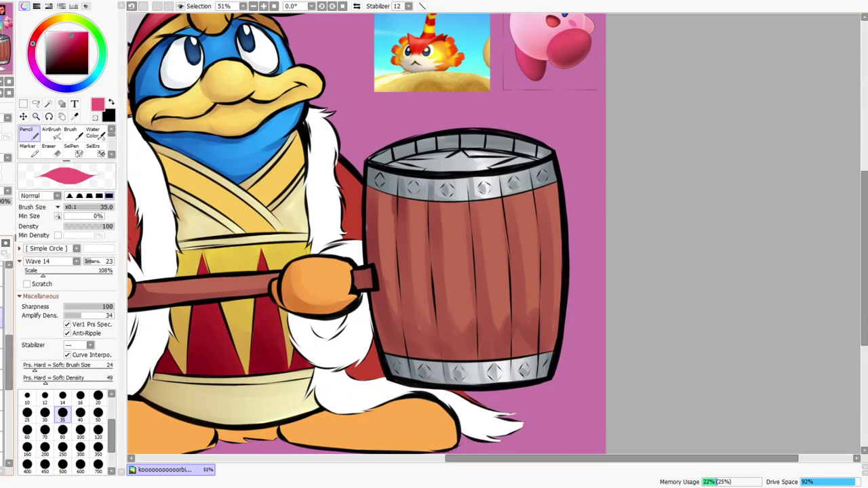
{"action": "key", "text": "bracketright"}
{"action": "key", "text": "bracketright"}
{"action": "key", "text": "bracketright"}
{"action": "key", "text": "bracketright"}
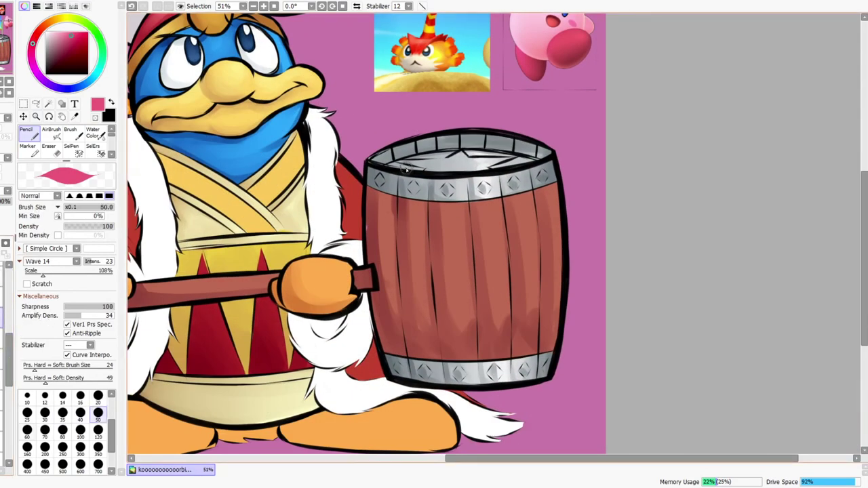
{"action": "mouse_move", "coordinate": [407, 166]}
{"action": "left_mouse_down"}
{"action": "mouse_move", "coordinate": [480, 158]}
{"action": "mouse_move", "coordinate": [469, 162]}
{"action": "mouse_move", "coordinate": [514, 165]}
{"action": "left_mouse_up"}
{"action": "key", "text": "ctrl+space"}
{"action": "left_click_drag", "start_coordinate": [390, 160], "coordinate": [461, 161]}
Erase the pink spilling over the barrel's rim and metal band, using the Eraser at size 60
{"action": "key", "text": "e"}
{"action": "mouse_move", "coordinate": [371, 175]}
{"action": "left_mouse_down"}
{"action": "mouse_move", "coordinate": [411, 147]}
{"action": "mouse_move", "coordinate": [449, 138]}
{"action": "left_mouse_up"}
{"action": "left_click_drag", "start_coordinate": [575, 127], "coordinate": [502, 131]}
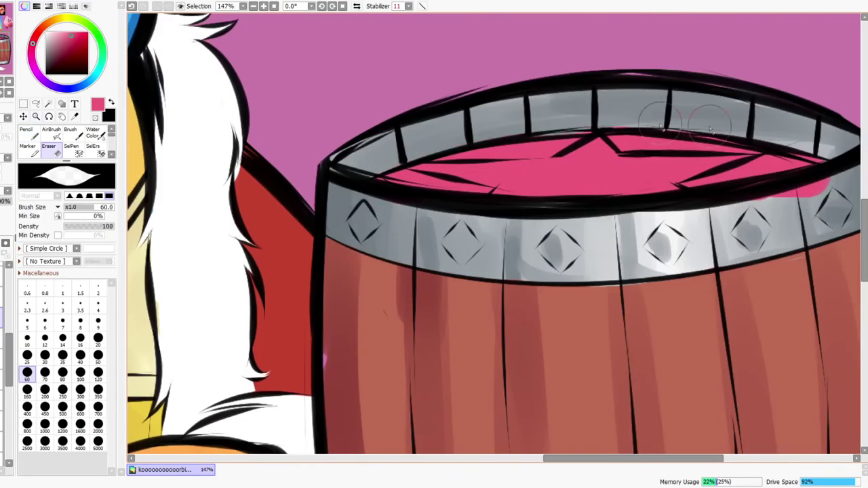
{"action": "key", "text": "space"}
{"action": "left_click_drag", "start_coordinate": [697, 197], "coordinate": [458, 211]}
{"action": "mouse_move", "coordinate": [531, 219]}
{"action": "left_mouse_down"}
{"action": "mouse_move", "coordinate": [636, 192]}
{"action": "mouse_move", "coordinate": [589, 185]}
{"action": "left_mouse_up"}
{"action": "left_click_drag", "start_coordinate": [360, 133], "coordinate": [521, 151]}
{"action": "left_click_drag", "start_coordinate": [396, 129], "coordinate": [549, 155]}
{"action": "mouse_move", "coordinate": [468, 135]}
{"action": "left_mouse_down"}
{"action": "mouse_move", "coordinate": [597, 181]}
{"action": "mouse_move", "coordinate": [529, 182]}
{"action": "mouse_move", "coordinate": [581, 226]}
{"action": "left_mouse_up"}
{"action": "key", "text": "ctrl+space"}
{"action": "key", "text": "space"}
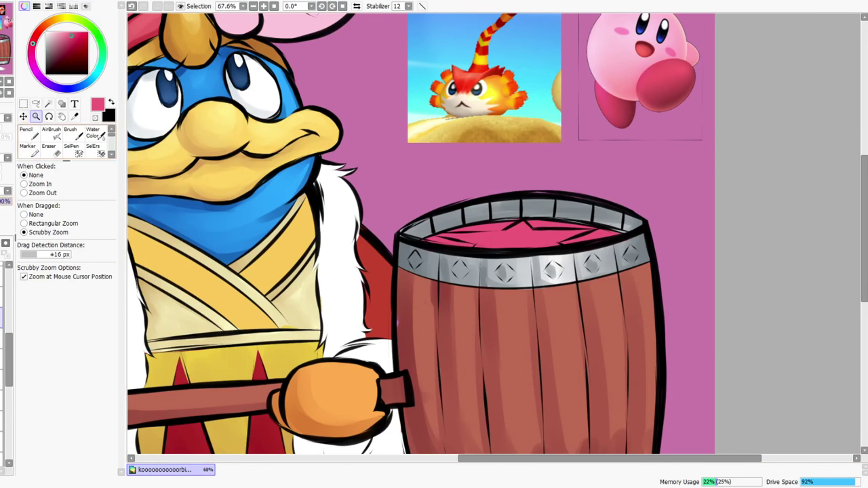
Shade the barrel's pink top with dark magenta, using the watery color brush at size 120
{"action": "left_click", "coordinate": [112, 155]}
{"action": "left_click", "coordinate": [112, 154]}
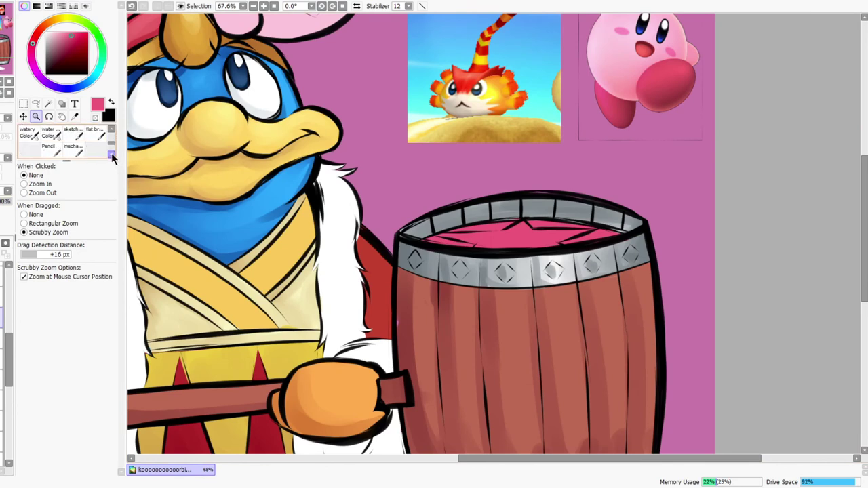
{"action": "left_click", "coordinate": [28, 133]}
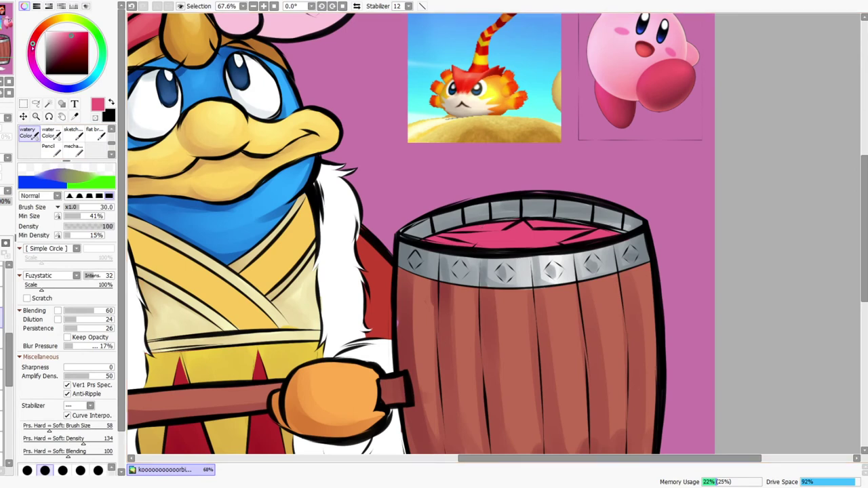
{"action": "left_click", "coordinate": [62, 52]}
{"action": "key", "text": "bracketright"}
{"action": "key", "text": "bracketright"}
{"action": "key", "text": "bracketright"}
{"action": "key", "text": "bracketright"}
{"action": "key", "text": "bracketright"}
{"action": "key", "text": "bracketright"}
{"action": "key", "text": "bracketright"}
{"action": "key", "text": "bracketright"}
{"action": "left_click_drag", "start_coordinate": [425, 243], "coordinate": [467, 237]}
{"action": "mouse_move", "coordinate": [523, 236]}
{"action": "left_mouse_down"}
{"action": "mouse_move", "coordinate": [478, 245]}
{"action": "mouse_move", "coordinate": [563, 241]}
{"action": "mouse_move", "coordinate": [443, 241]}
{"action": "mouse_move", "coordinate": [583, 215]}
{"action": "mouse_move", "coordinate": [520, 244]}
{"action": "mouse_move", "coordinate": [533, 221]}
{"action": "mouse_move", "coordinate": [614, 231]}
{"action": "mouse_move", "coordinate": [497, 228]}
{"action": "mouse_move", "coordinate": [573, 211]}
{"action": "mouse_move", "coordinate": [486, 230]}
{"action": "mouse_move", "coordinate": [470, 224]}
{"action": "mouse_move", "coordinate": [577, 234]}
{"action": "left_mouse_up"}
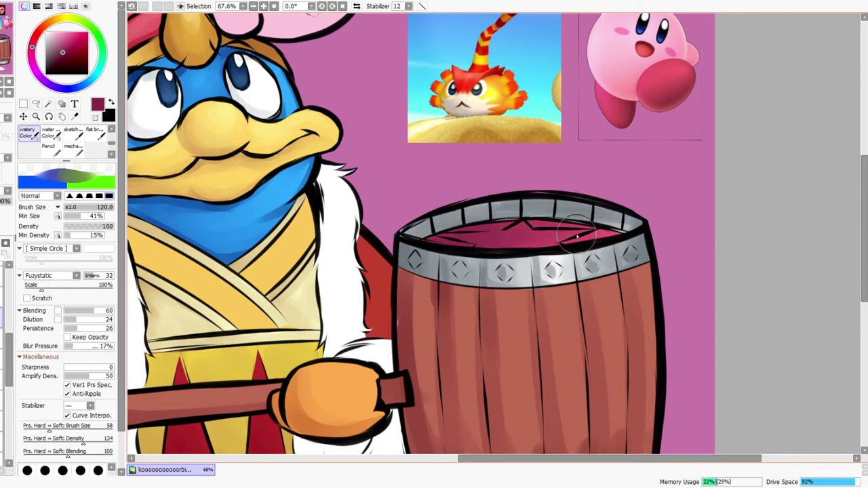
Deepen the shading on the barrel's top at brush size 80, adding a darker maroon at size 60
{"action": "key", "text": "bracketleft"}
{"action": "key", "text": "bracketleft"}
{"action": "left_click", "coordinate": [357, 6]}
{"action": "left_click", "coordinate": [357, 6]}
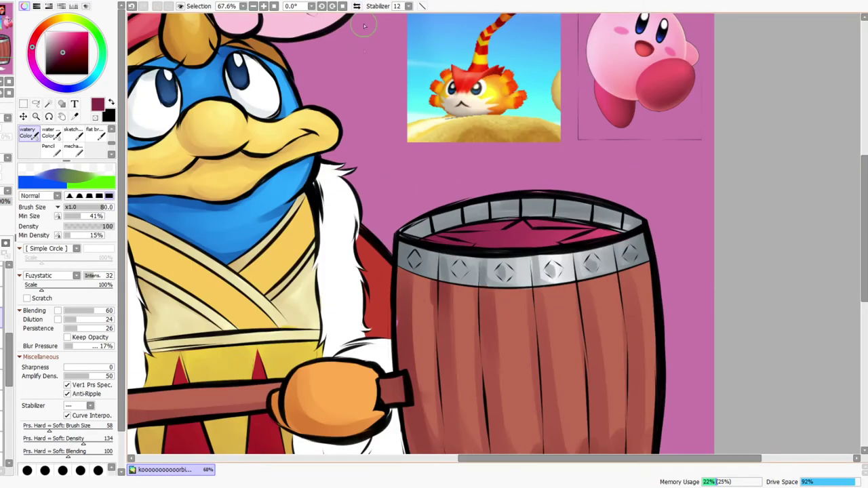
{"action": "key", "text": "ctrl+space"}
{"action": "mouse_move", "coordinate": [433, 258]}
{"action": "left_mouse_down"}
{"action": "mouse_move", "coordinate": [419, 269]}
{"action": "mouse_move", "coordinate": [453, 265]}
{"action": "left_mouse_up"}
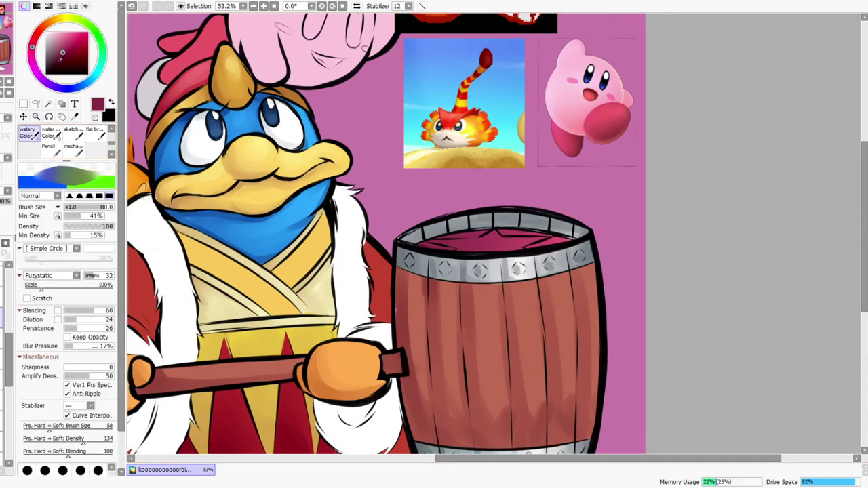
{"action": "left_click_drag", "start_coordinate": [409, 248], "coordinate": [488, 237]}
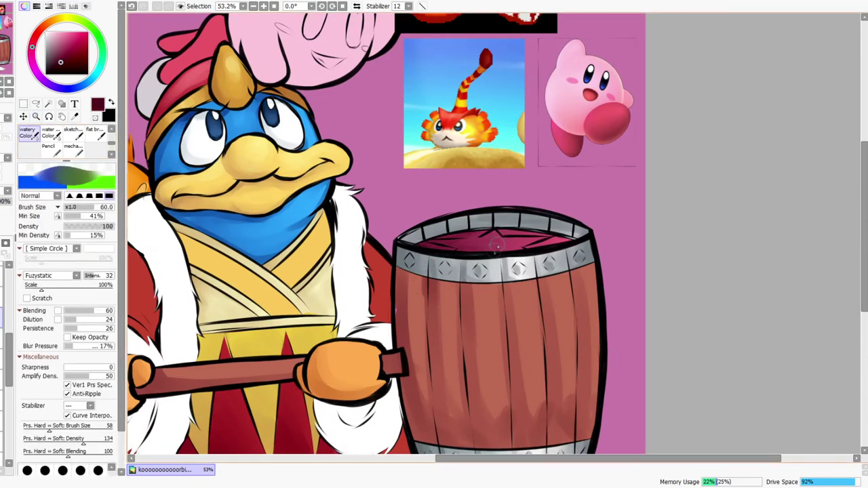
{"action": "left_click_drag", "start_coordinate": [499, 242], "coordinate": [615, 308]}
{"action": "left_click_drag", "start_coordinate": [542, 277], "coordinate": [461, 263]}
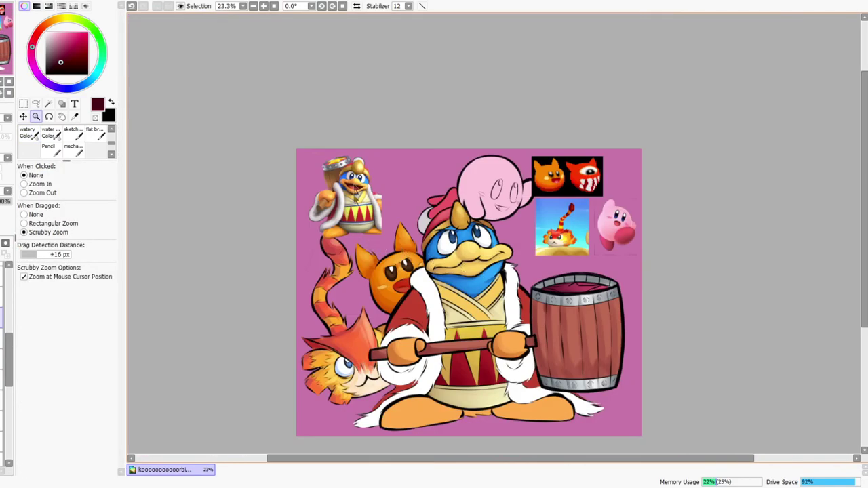
Paint the star on the barrel's top with yellow sampled from the reference hammer's star, using the Pencil at size 35
{"action": "left_click_drag", "start_coordinate": [345, 183], "coordinate": [380, 182]}
{"action": "key", "text": "b"}
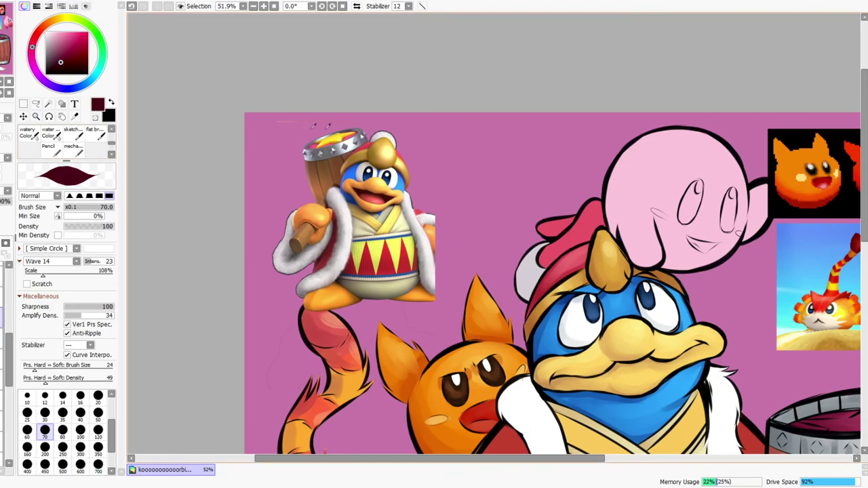
{"action": "right_click", "coordinate": [333, 136]}
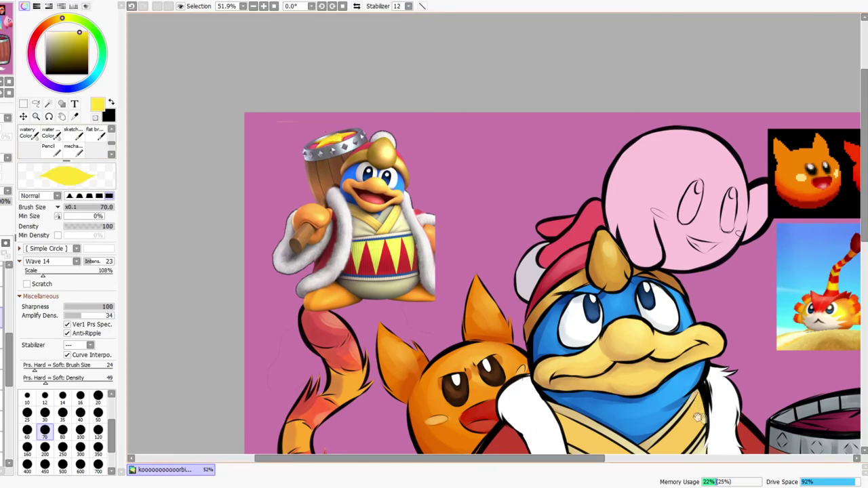
{"action": "left_click_drag", "start_coordinate": [702, 414], "coordinate": [343, 242]}
{"action": "left_click_drag", "start_coordinate": [498, 189], "coordinate": [562, 237]}
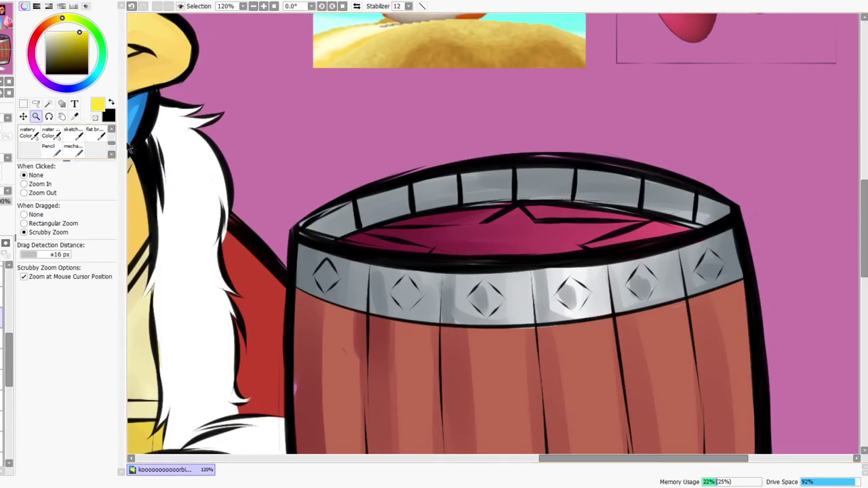
{"action": "left_click_drag", "start_coordinate": [111, 143], "coordinate": [110, 118]}
{"action": "left_click", "coordinate": [30, 137]}
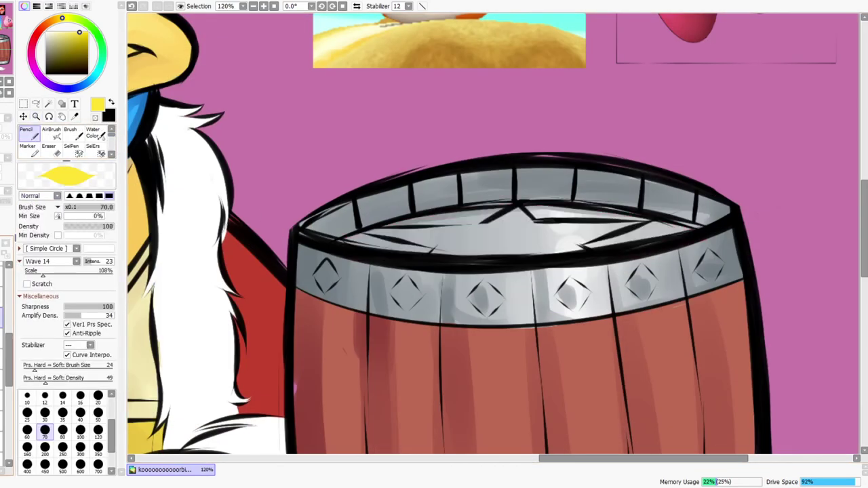
{"action": "key", "text": "ctrl+z"}
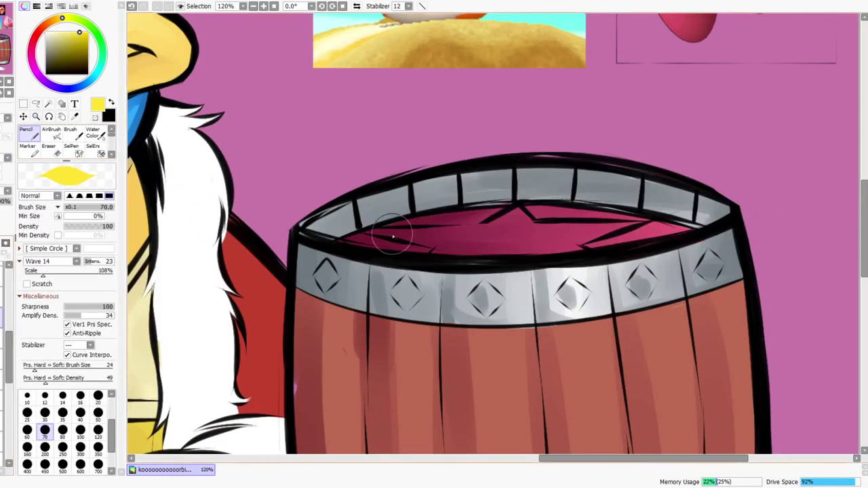
{"action": "key", "text": "bracketleft"}
{"action": "key", "text": "bracketleft"}
{"action": "key", "text": "bracketleft"}
{"action": "key", "text": "bracketleft"}
{"action": "mouse_move", "coordinate": [438, 252]}
{"action": "left_mouse_down"}
{"action": "mouse_move", "coordinate": [515, 216]}
{"action": "mouse_move", "coordinate": [568, 252]}
{"action": "mouse_move", "coordinate": [465, 251]}
{"action": "mouse_move", "coordinate": [511, 223]}
{"action": "mouse_move", "coordinate": [528, 238]}
{"action": "mouse_move", "coordinate": [563, 229]}
{"action": "mouse_move", "coordinate": [535, 225]}
{"action": "mouse_move", "coordinate": [583, 222]}
{"action": "mouse_move", "coordinate": [585, 233]}
{"action": "mouse_move", "coordinate": [551, 234]}
{"action": "mouse_move", "coordinate": [604, 225]}
{"action": "mouse_move", "coordinate": [559, 240]}
{"action": "mouse_move", "coordinate": [639, 219]}
{"action": "mouse_move", "coordinate": [551, 251]}
{"action": "mouse_move", "coordinate": [593, 235]}
{"action": "left_mouse_up"}
{"action": "mouse_move", "coordinate": [357, 233]}
{"action": "left_mouse_down"}
{"action": "mouse_move", "coordinate": [475, 253]}
{"action": "mouse_move", "coordinate": [392, 233]}
{"action": "mouse_move", "coordinate": [479, 233]}
{"action": "mouse_move", "coordinate": [382, 227]}
{"action": "mouse_move", "coordinate": [484, 224]}
{"action": "mouse_move", "coordinate": [455, 249]}
{"action": "left_mouse_up"}
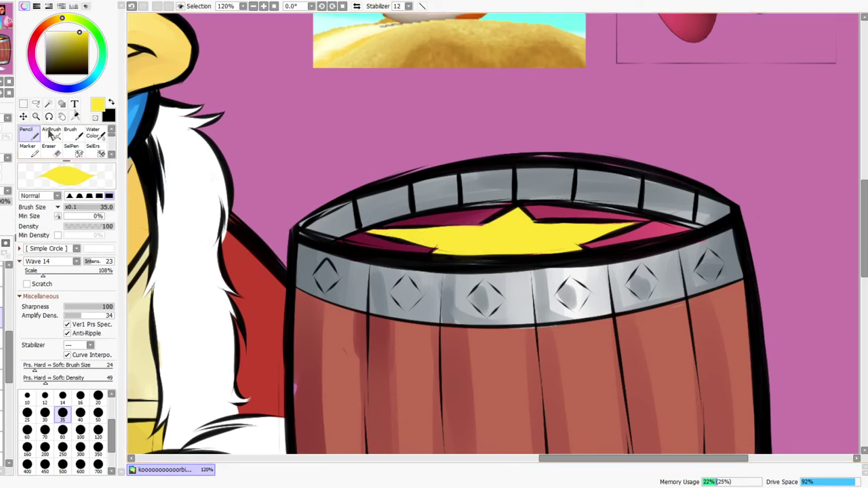
Shade the yellow star's edges and points with orange-brown, using the watery color brush at size 35
{"action": "left_click", "coordinate": [112, 154]}
{"action": "left_click", "coordinate": [111, 154]}
{"action": "left_click", "coordinate": [112, 154]}
{"action": "left_click", "coordinate": [111, 154]}
{"action": "left_click", "coordinate": [111, 130]}
{"action": "left_click", "coordinate": [30, 135]}
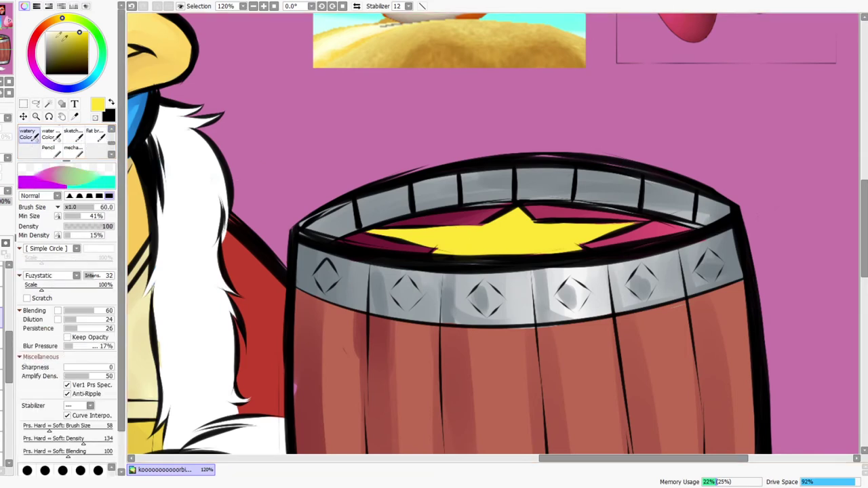
{"action": "left_click", "coordinate": [53, 21]}
{"action": "left_click", "coordinate": [68, 44]}
{"action": "key", "text": "bracketleft"}
{"action": "key", "text": "bracketleft"}
{"action": "key", "text": "bracketleft"}
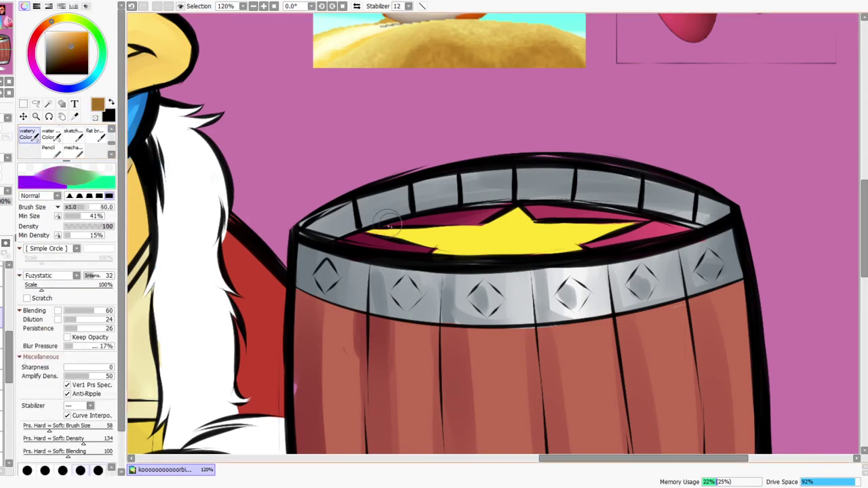
{"action": "mouse_move", "coordinate": [377, 233]}
{"action": "left_mouse_down"}
{"action": "mouse_move", "coordinate": [462, 245]}
{"action": "mouse_move", "coordinate": [517, 209]}
{"action": "mouse_move", "coordinate": [450, 250]}
{"action": "mouse_move", "coordinate": [557, 250]}
{"action": "mouse_move", "coordinate": [555, 237]}
{"action": "mouse_move", "coordinate": [624, 228]}
{"action": "left_mouse_up"}
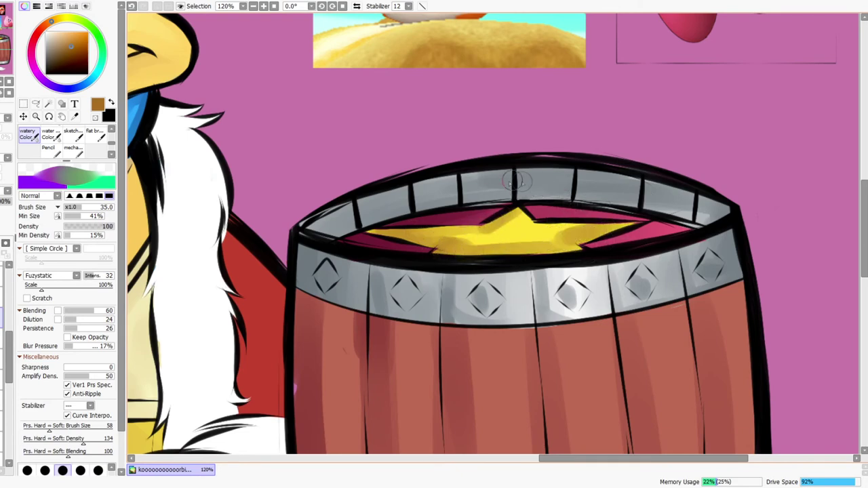
Highlight the middle of the star with pale yellow, using the watery color brush at size 35
{"action": "left_click", "coordinate": [512, 231], "text": "alt"}
{"action": "left_click_drag", "start_coordinate": [447, 239], "coordinate": [513, 231]}
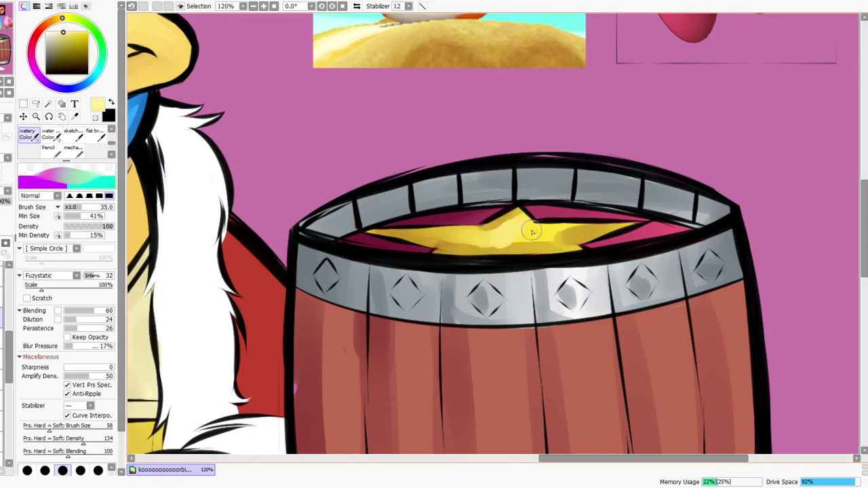
{"action": "left_click_drag", "start_coordinate": [470, 247], "coordinate": [528, 247]}
{"action": "key", "text": "ctrl+space"}
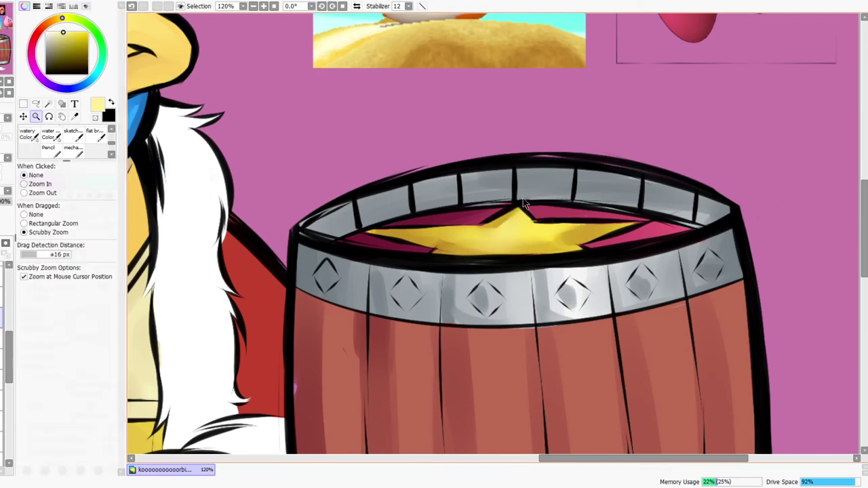
{"action": "left_click_drag", "start_coordinate": [525, 200], "coordinate": [498, 254]}
{"action": "left_click_drag", "start_coordinate": [556, 162], "coordinate": [528, 219]}
{"action": "left_click_drag", "start_coordinate": [549, 159], "coordinate": [432, 197]}
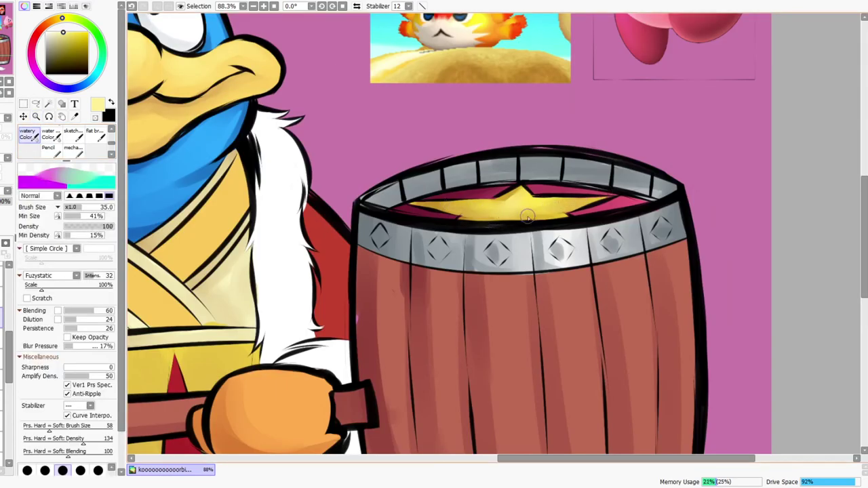
{"action": "left_click_drag", "start_coordinate": [551, 170], "coordinate": [536, 195]}
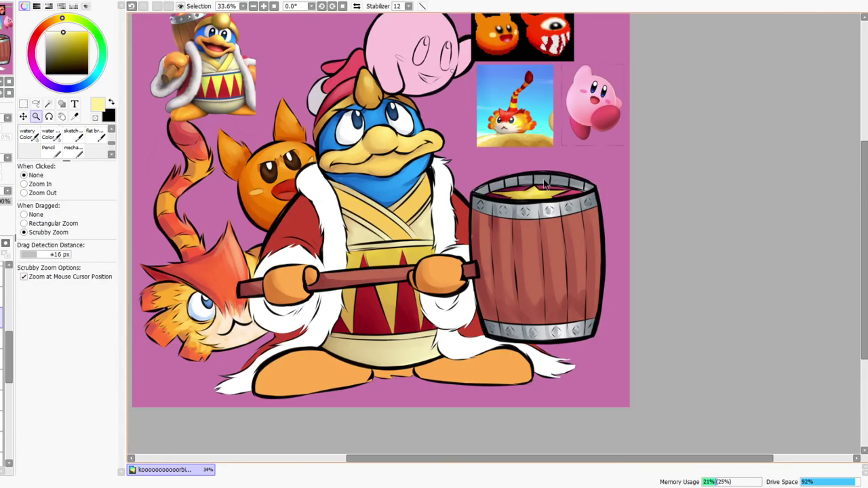
{"action": "scroll", "coordinate": [543, 185], "scroll_direction": "down", "scroll_amount": 1}
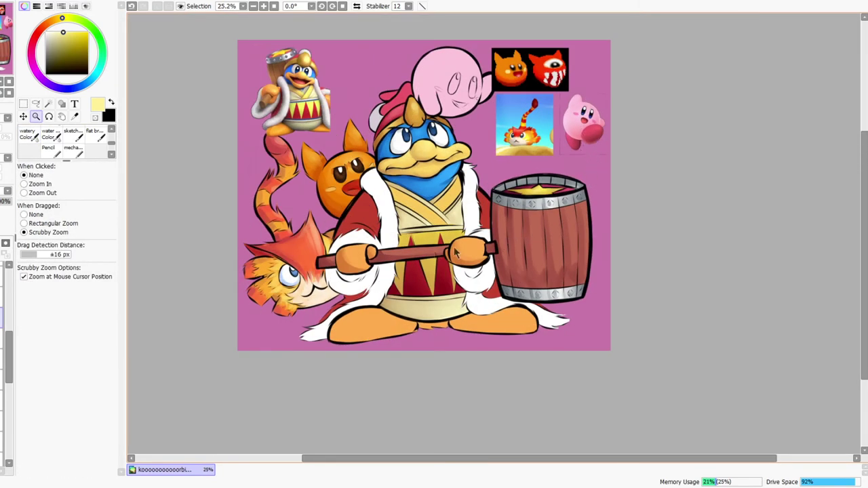
{"action": "scroll", "coordinate": [384, 209], "scroll_direction": "up", "scroll_amount": 1}
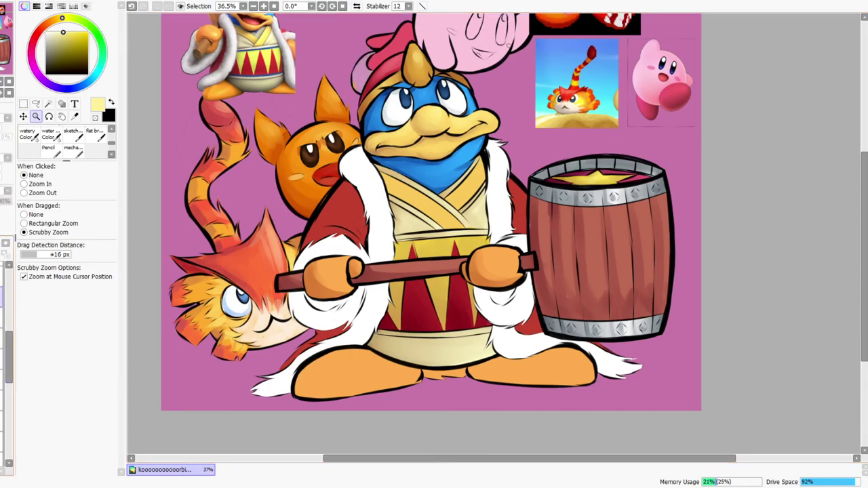
Shade the white pom-pom of King Dedede's hat with grey, using the watery color brush at size 25, and erase the overspill
{"action": "left_click_drag", "start_coordinate": [344, 67], "coordinate": [333, 159]}
{"action": "left_click_drag", "start_coordinate": [332, 159], "coordinate": [359, 132]}
{"action": "scroll", "coordinate": [359, 135], "scroll_direction": "up", "scroll_amount": 2}
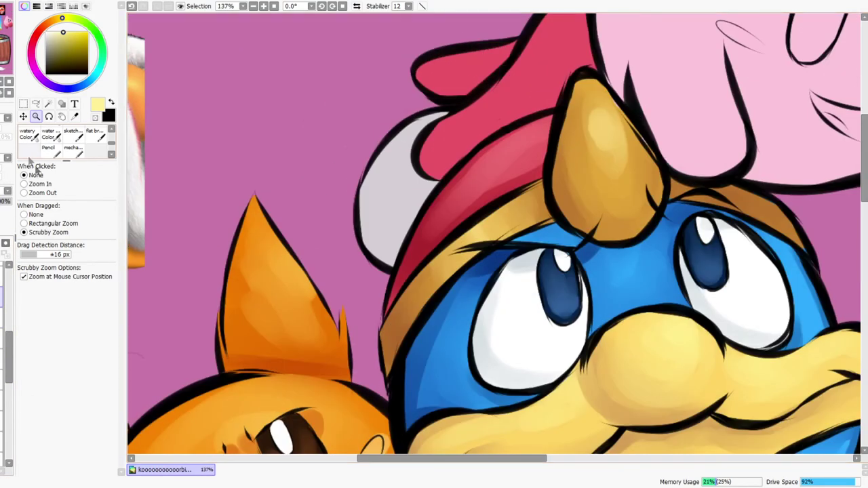
{"action": "left_click", "coordinate": [27, 134]}
{"action": "left_click", "coordinate": [49, 45]}
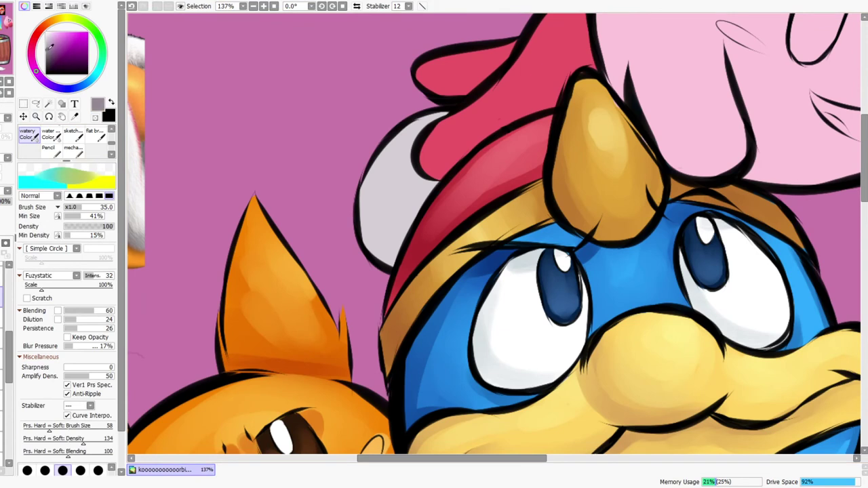
{"action": "key", "text": "bracketleft"}
{"action": "key", "text": "bracketleft"}
{"action": "mouse_move", "coordinate": [385, 147]}
{"action": "left_mouse_down"}
{"action": "mouse_move", "coordinate": [397, 258]}
{"action": "mouse_move", "coordinate": [373, 214]}
{"action": "mouse_move", "coordinate": [375, 255]}
{"action": "mouse_move", "coordinate": [364, 228]}
{"action": "mouse_move", "coordinate": [375, 173]}
{"action": "mouse_move", "coordinate": [365, 198]}
{"action": "mouse_move", "coordinate": [395, 260]}
{"action": "left_mouse_up"}
{"action": "left_click_drag", "start_coordinate": [427, 222], "coordinate": [440, 197]}
{"action": "key", "text": "e"}
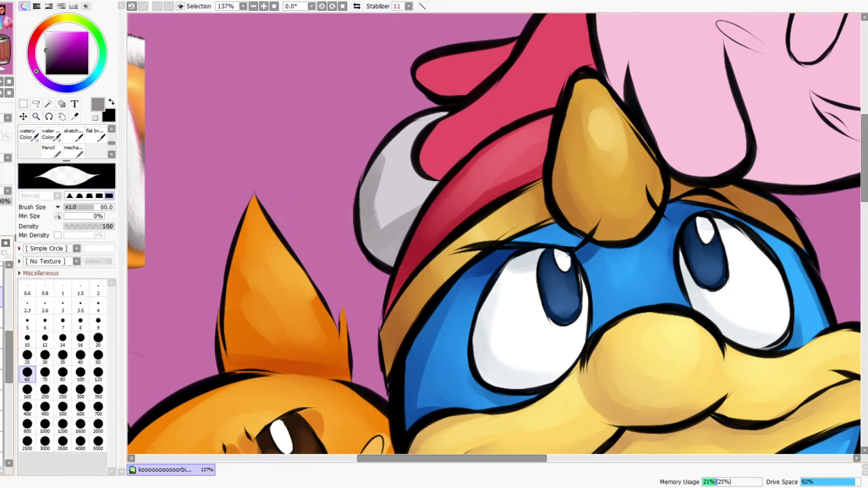
{"action": "left_click", "coordinate": [35, 139]}
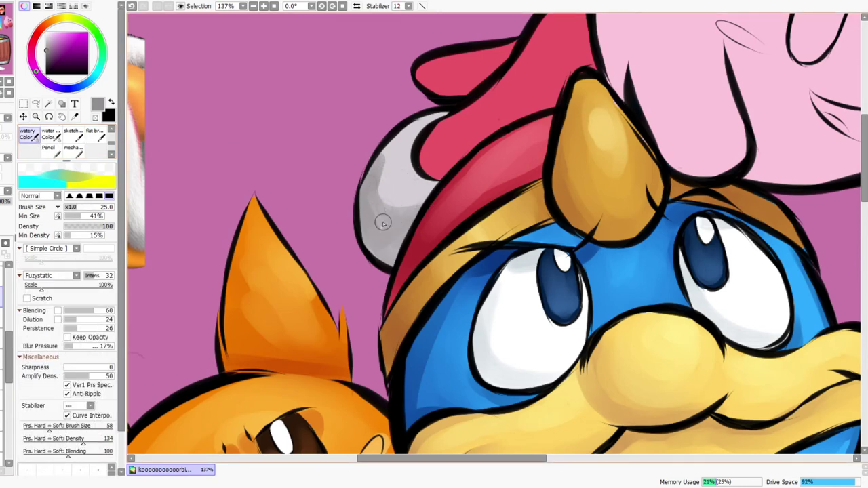
Blend the pom-pom's shading at brush size 50 with its sampled light grey, and add near-white highlights at size 40
{"action": "key", "text": "bracketright"}
{"action": "key", "text": "bracketright"}
{"action": "key", "text": "bracketright"}
{"action": "key", "text": "bracketright"}
{"action": "mouse_move", "coordinate": [377, 171]}
{"action": "left_mouse_down"}
{"action": "mouse_move", "coordinate": [381, 201]}
{"action": "mouse_move", "coordinate": [400, 194]}
{"action": "mouse_move", "coordinate": [405, 204]}
{"action": "mouse_move", "coordinate": [400, 167]}
{"action": "left_mouse_up"}
{"action": "left_click", "coordinate": [396, 146], "text": "alt"}
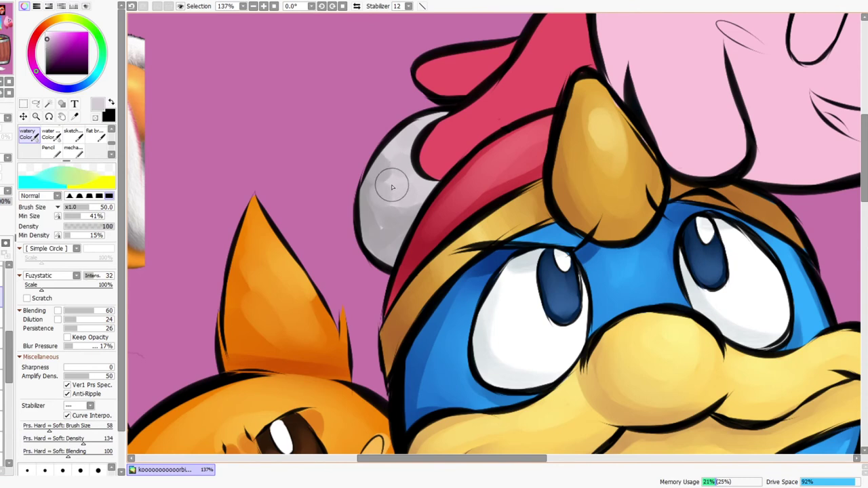
{"action": "mouse_move", "coordinate": [372, 224]}
{"action": "left_mouse_down"}
{"action": "mouse_move", "coordinate": [375, 162]}
{"action": "mouse_move", "coordinate": [420, 124]}
{"action": "mouse_move", "coordinate": [374, 188]}
{"action": "mouse_move", "coordinate": [382, 217]}
{"action": "mouse_move", "coordinate": [411, 194]}
{"action": "mouse_move", "coordinate": [394, 236]}
{"action": "mouse_move", "coordinate": [385, 230]}
{"action": "left_mouse_up"}
{"action": "left_click", "coordinate": [392, 142], "text": "alt"}
{"action": "left_click", "coordinate": [46, 32]}
{"action": "key", "text": "bracketleft"}
{"action": "key", "text": "ctrl+space"}
{"action": "left_click_drag", "start_coordinate": [467, 169], "coordinate": [459, 192]}
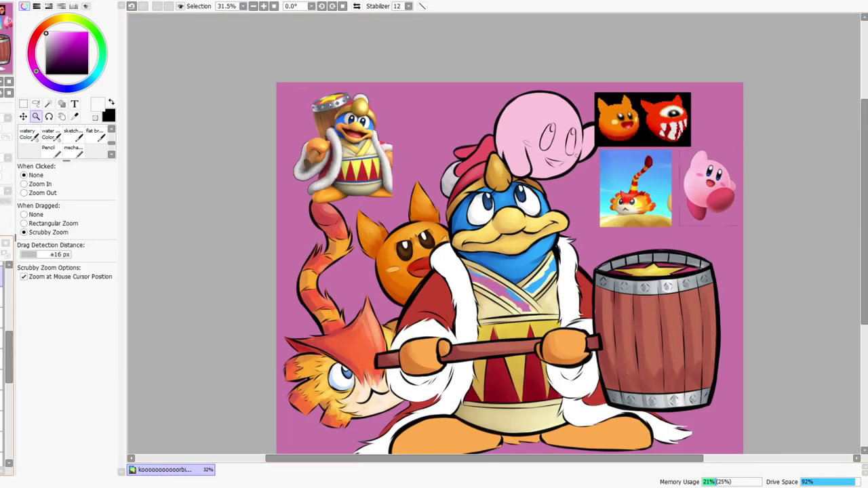
Shade the robe's longer crossed collar band with dark orange-brown, using the watery color brush at size 70
{"action": "left_click_drag", "start_coordinate": [534, 306], "coordinate": [542, 294]}
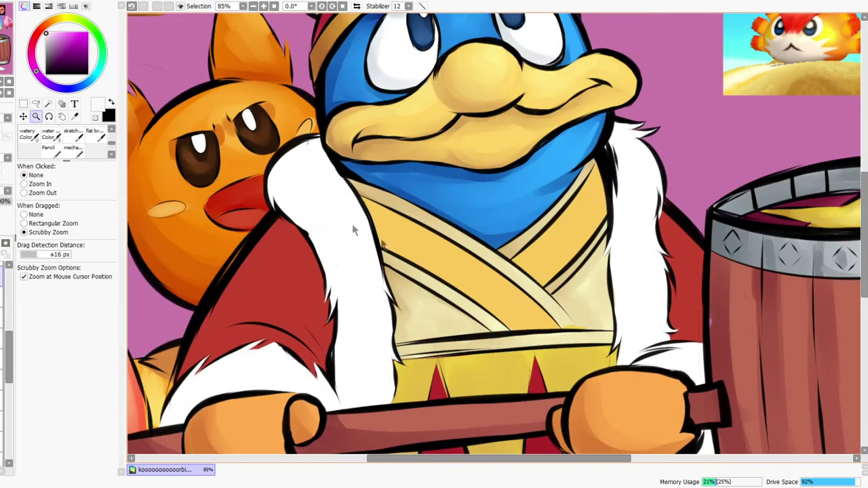
{"action": "right_click", "coordinate": [410, 243]}
{"action": "right_click", "coordinate": [220, 132]}
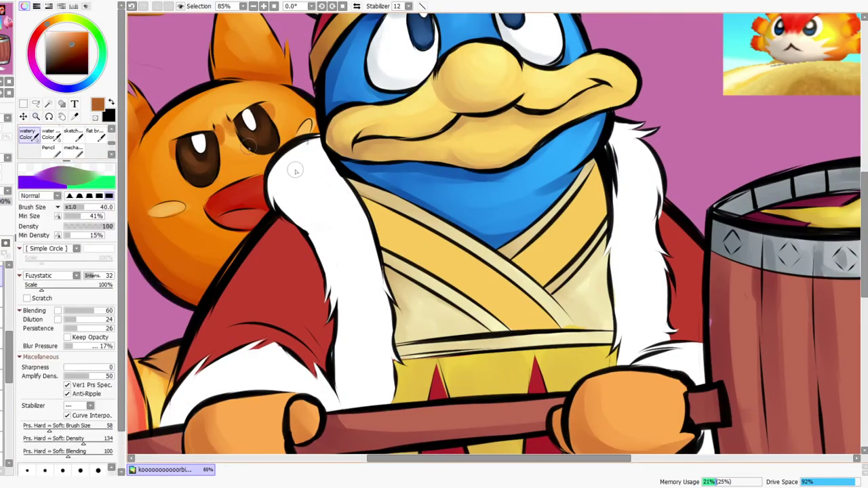
{"action": "key", "text": "bracketright"}
{"action": "key", "text": "bracketright"}
{"action": "key", "text": "bracketright"}
{"action": "left_click_drag", "start_coordinate": [370, 225], "coordinate": [456, 282]}
{"action": "left_click_drag", "start_coordinate": [401, 233], "coordinate": [379, 219]}
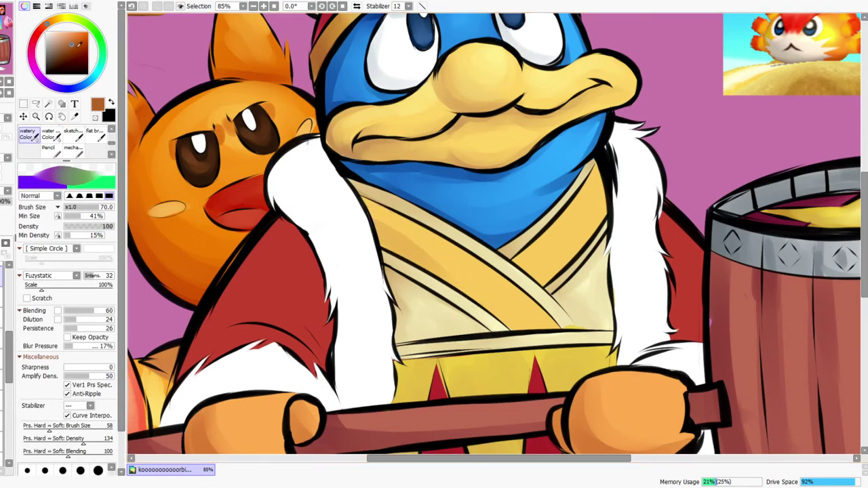
{"action": "left_click", "coordinate": [76, 48]}
{"action": "key", "text": "ctrl+z"}
{"action": "left_click_drag", "start_coordinate": [377, 232], "coordinate": [486, 284]}
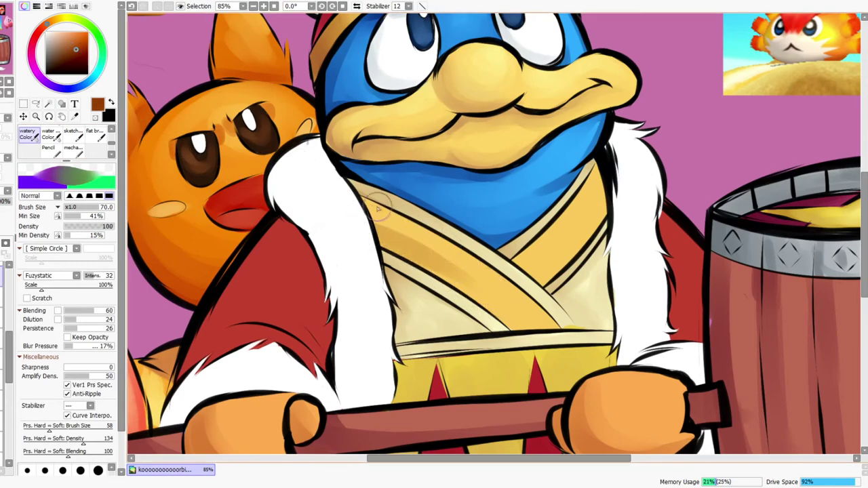
Mirror the canvas view and extend the orange-brown shading over both crossed collar bands at brush size 70
{"action": "left_click", "coordinate": [356, 6]}
{"action": "mouse_move", "coordinate": [435, 334]}
{"action": "left_mouse_down"}
{"action": "mouse_move", "coordinate": [475, 299]}
{"action": "mouse_move", "coordinate": [474, 315]}
{"action": "left_mouse_up"}
{"action": "left_click_drag", "start_coordinate": [396, 198], "coordinate": [426, 221]}
{"action": "mouse_move", "coordinate": [389, 165]}
{"action": "left_mouse_down"}
{"action": "mouse_move", "coordinate": [450, 239]}
{"action": "mouse_move", "coordinate": [468, 289]}
{"action": "left_mouse_up"}
{"action": "left_click_drag", "start_coordinate": [444, 251], "coordinate": [475, 277]}
{"action": "key", "text": "ctrl+space"}
{"action": "left_click_drag", "start_coordinate": [504, 225], "coordinate": [488, 251]}
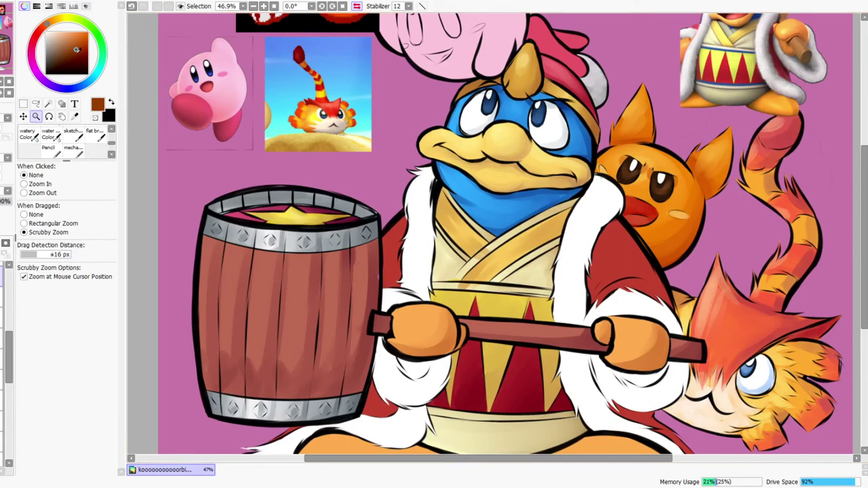
Restore the canvas view's orientation and deepen the collar bands' shading with dark red at brush size 70
{"action": "left_click", "coordinate": [42, 29]}
{"action": "left_click", "coordinate": [356, 7]}
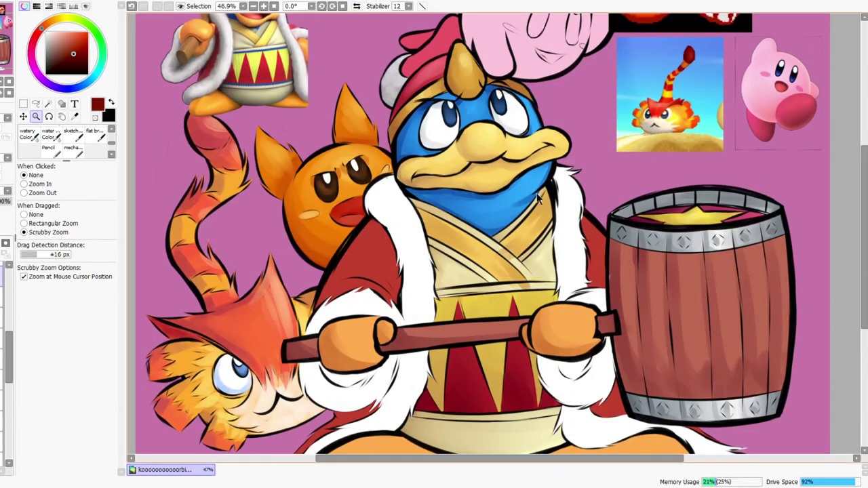
{"action": "left_click_drag", "start_coordinate": [529, 205], "coordinate": [461, 197]}
{"action": "left_click", "coordinate": [36, 130]}
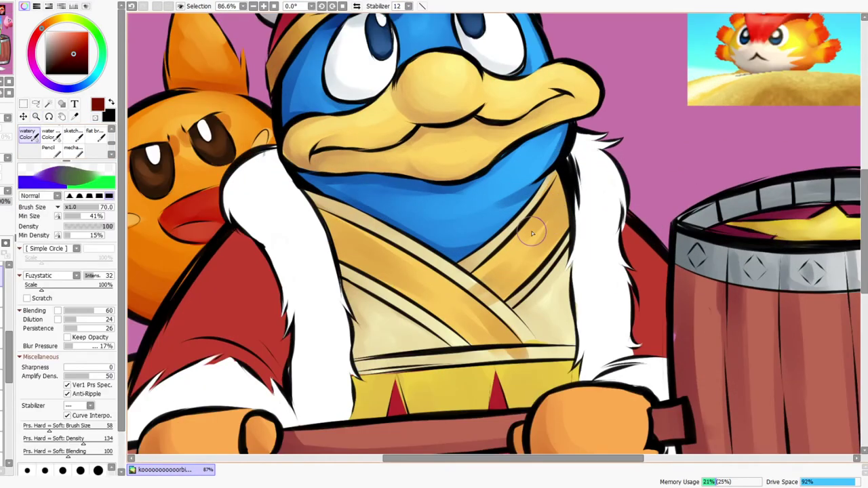
{"action": "left_click_drag", "start_coordinate": [539, 240], "coordinate": [586, 186]}
{"action": "left_click_drag", "start_coordinate": [315, 223], "coordinate": [440, 288]}
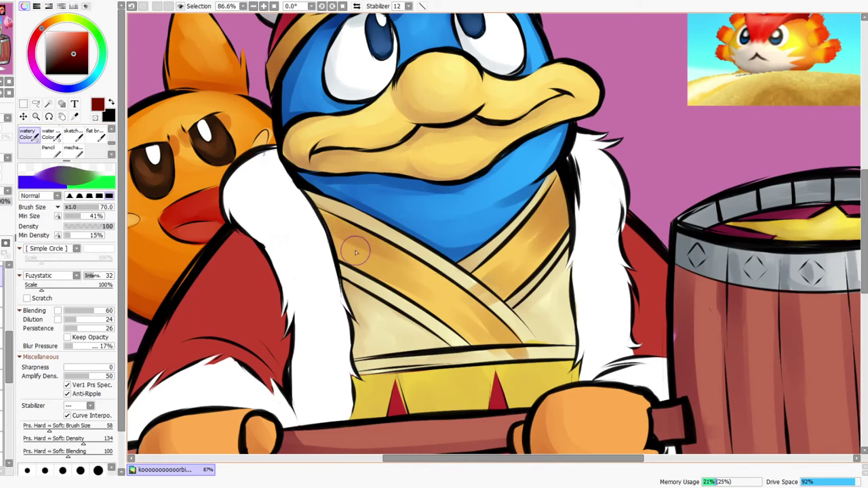
{"action": "left_click_drag", "start_coordinate": [329, 244], "coordinate": [446, 339]}
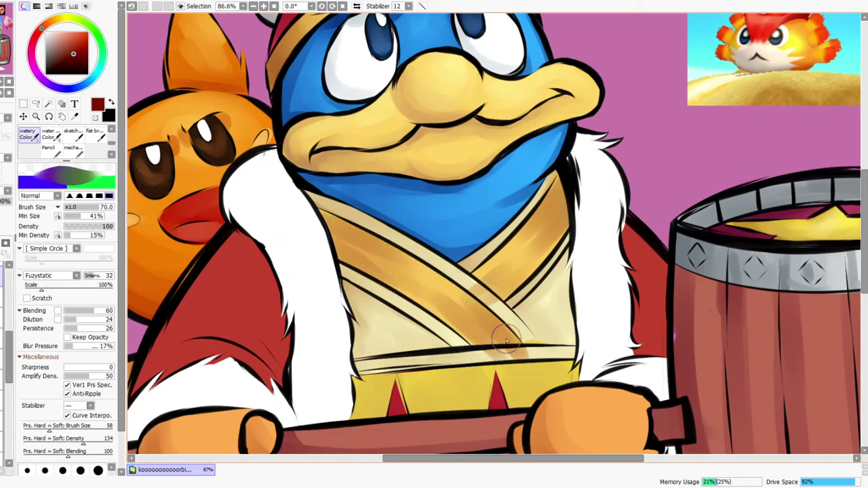
Erase the shading spilling onto the collar bands' cream trim, using the Eraser at size 60
{"action": "key", "text": "e"}
{"action": "left_click_drag", "start_coordinate": [456, 272], "coordinate": [509, 318]}
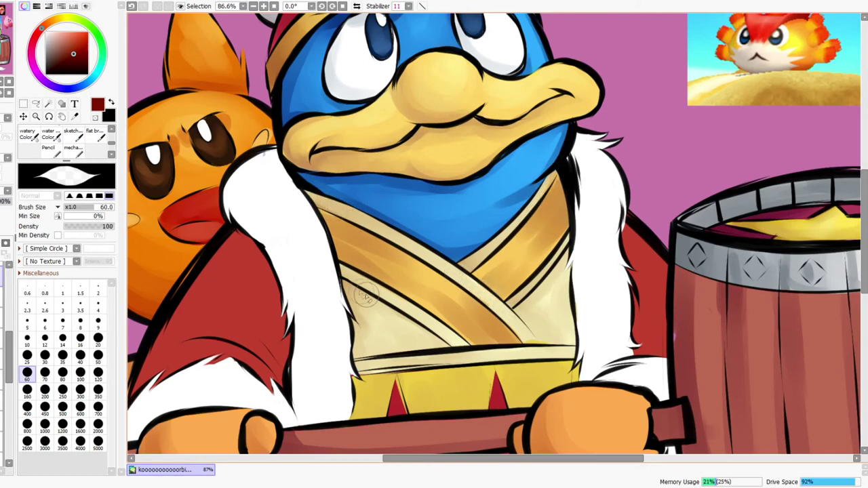
{"action": "left_click_drag", "start_coordinate": [353, 280], "coordinate": [428, 324]}
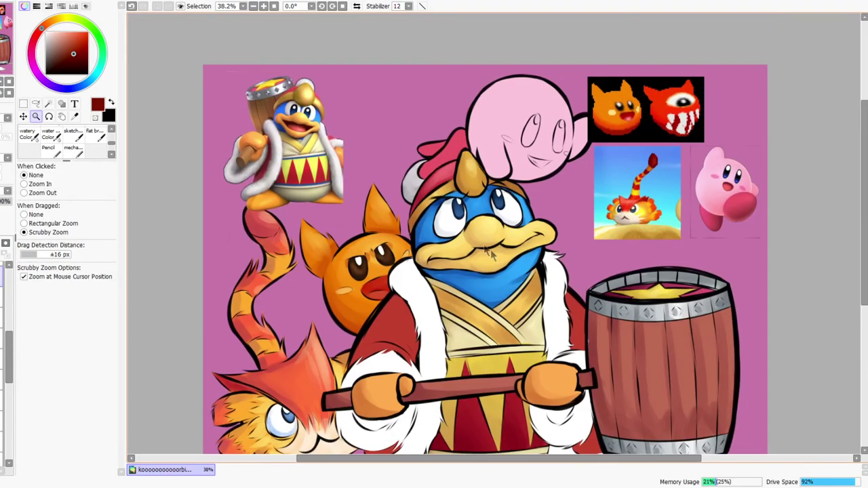
Shade the red coat's sleeves and lower folds with dark crimson, using the watery color brush at size 100
{"action": "left_click_drag", "start_coordinate": [11, 342], "coordinate": [11, 323]}
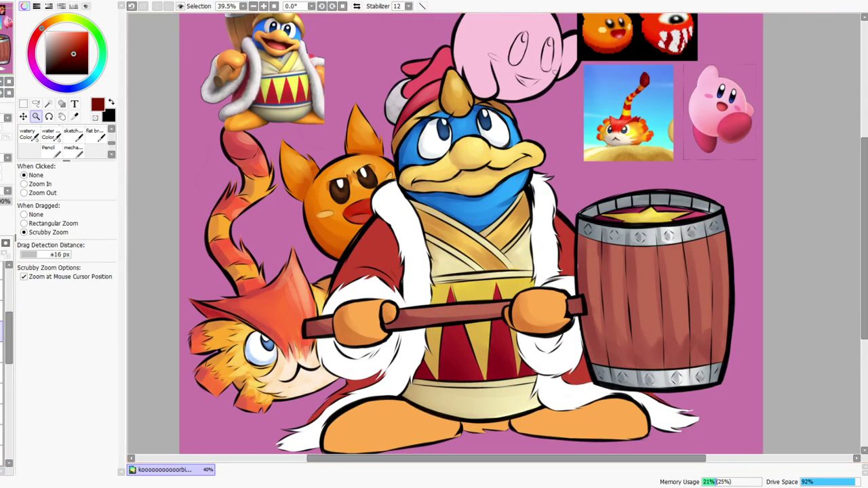
{"action": "left_click", "coordinate": [30, 139]}
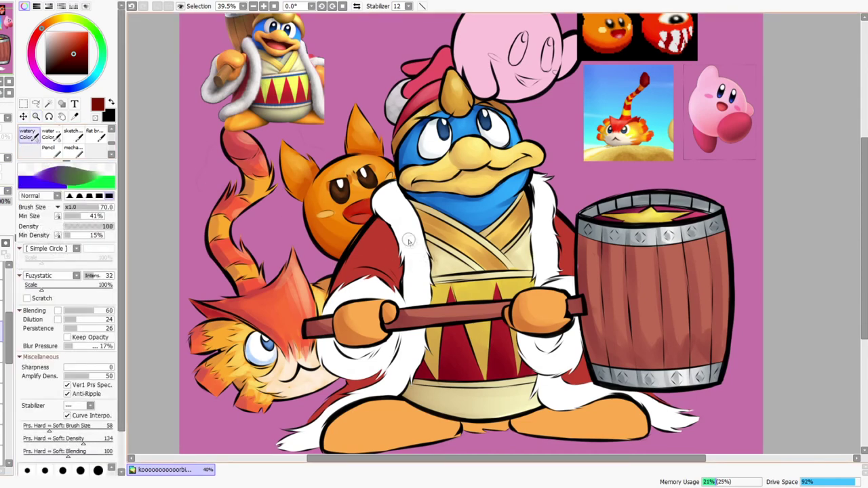
{"action": "left_click", "coordinate": [380, 244], "text": "alt"}
{"action": "left_click_drag", "start_coordinate": [38, 33], "coordinate": [34, 38]}
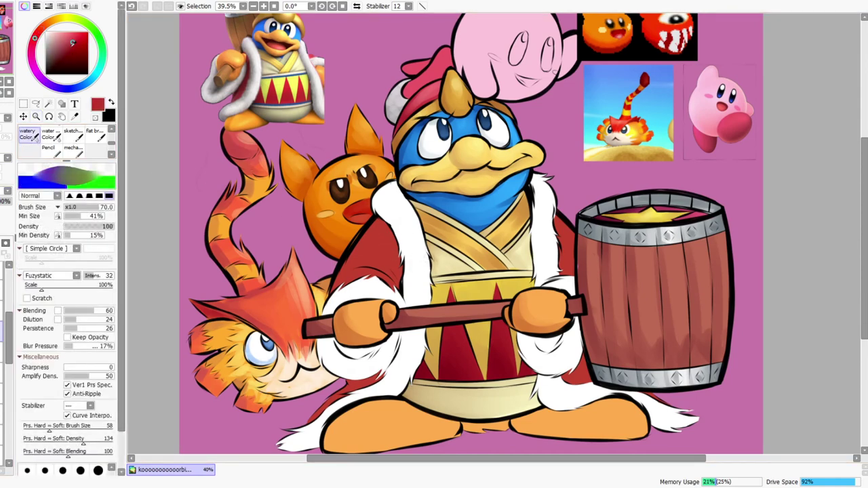
{"action": "left_click", "coordinate": [69, 50]}
{"action": "key", "text": "bracketright"}
{"action": "key", "text": "bracketright"}
{"action": "mouse_move", "coordinate": [350, 260]}
{"action": "left_mouse_down"}
{"action": "mouse_move", "coordinate": [369, 234]}
{"action": "mouse_move", "coordinate": [349, 275]}
{"action": "mouse_move", "coordinate": [387, 275]}
{"action": "mouse_move", "coordinate": [422, 289]}
{"action": "left_mouse_up"}
{"action": "mouse_move", "coordinate": [554, 214]}
{"action": "left_mouse_down"}
{"action": "mouse_move", "coordinate": [564, 265]}
{"action": "mouse_move", "coordinate": [567, 220]}
{"action": "left_mouse_up"}
{"action": "mouse_move", "coordinate": [362, 392]}
{"action": "left_mouse_down"}
{"action": "mouse_move", "coordinate": [386, 369]}
{"action": "mouse_move", "coordinate": [374, 371]}
{"action": "left_mouse_up"}
{"action": "left_click_drag", "start_coordinate": [573, 381], "coordinate": [579, 358]}
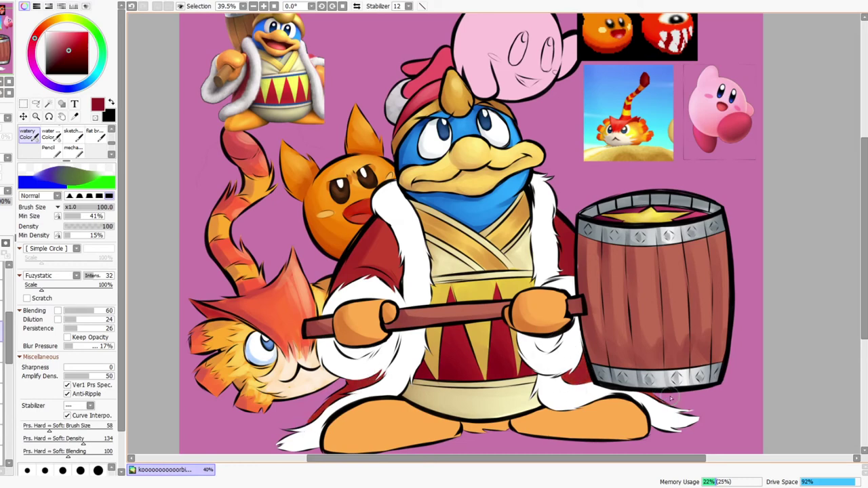
{"action": "left_click_drag", "start_coordinate": [362, 255], "coordinate": [363, 268]}
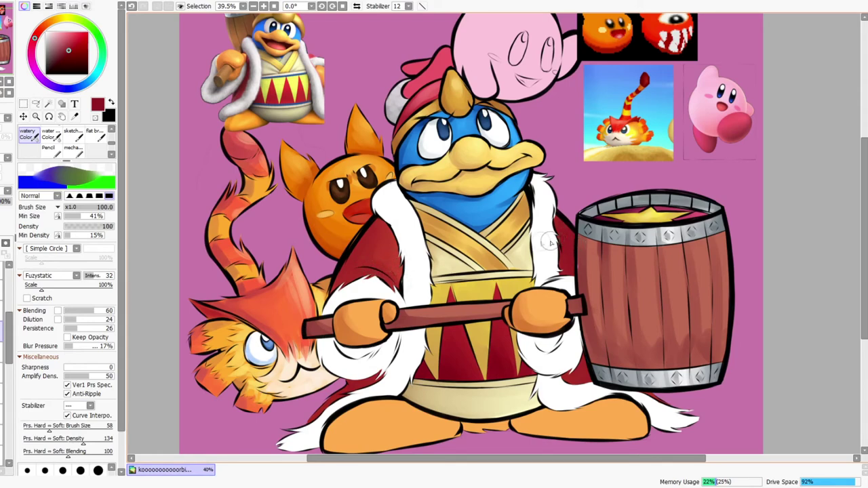
Deepen the shadows along the coat's sleeve edges and lower folds with very dark maroon, starting at brush size 60
{"action": "left_click", "coordinate": [60, 64]}
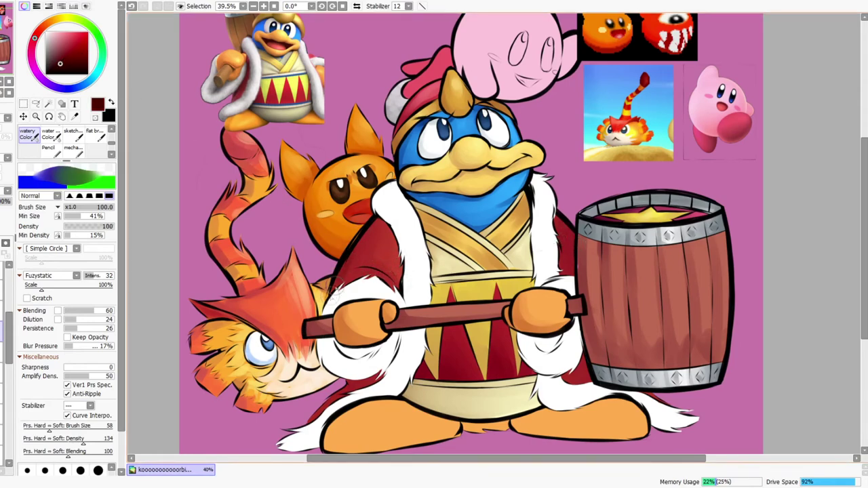
{"action": "key", "text": "bracketleft"}
{"action": "key", "text": "bracketleft"}
{"action": "key", "text": "bracketleft"}
{"action": "mouse_move", "coordinate": [336, 290]}
{"action": "left_mouse_down"}
{"action": "mouse_move", "coordinate": [380, 268]}
{"action": "mouse_move", "coordinate": [397, 284]}
{"action": "left_mouse_up"}
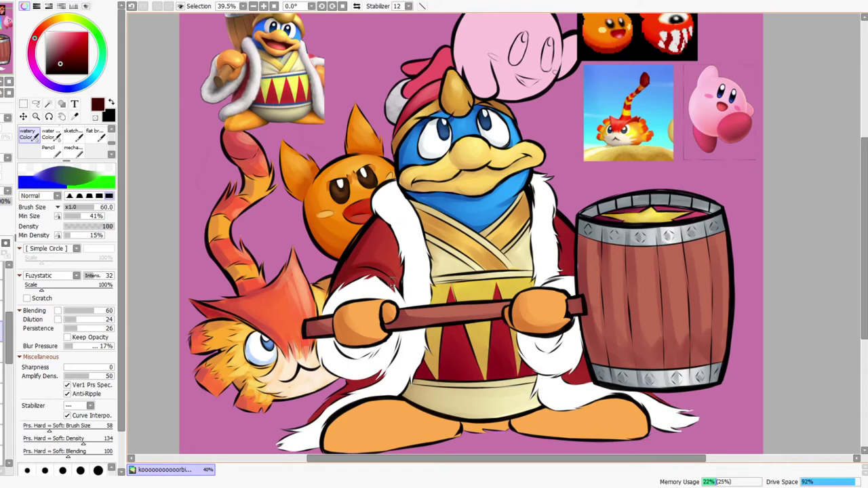
{"action": "left_click_drag", "start_coordinate": [549, 211], "coordinate": [565, 285]}
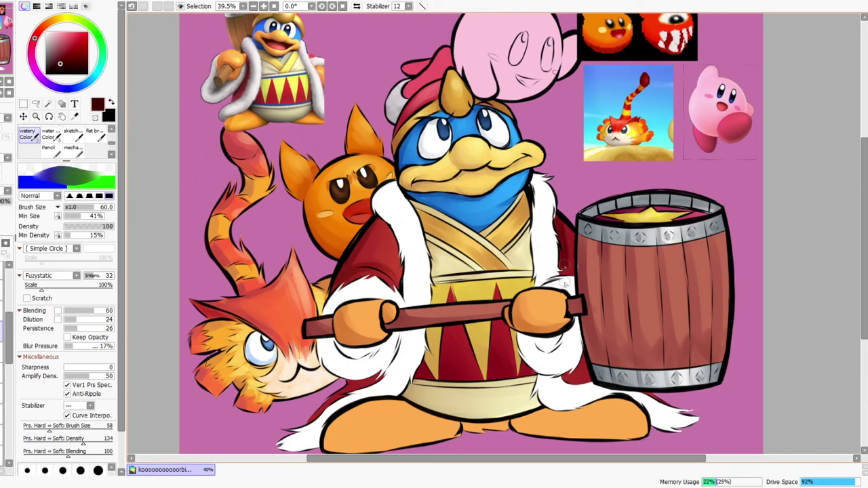
{"action": "left_click_drag", "start_coordinate": [574, 377], "coordinate": [590, 339]}
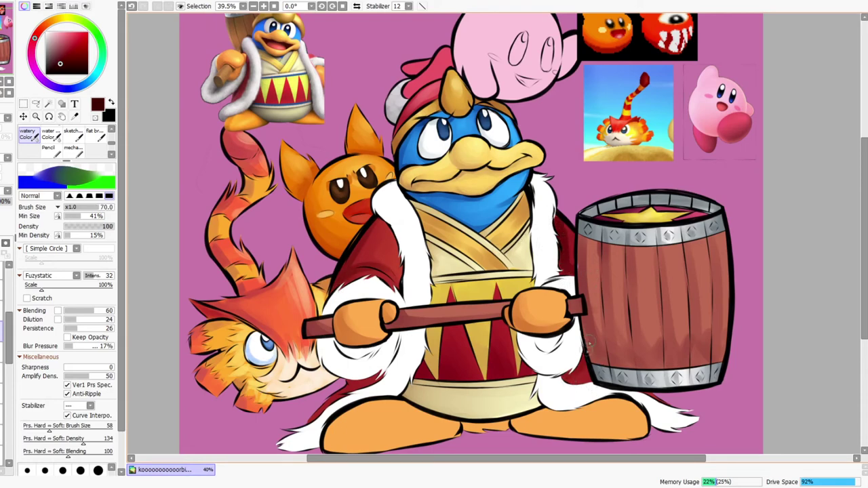
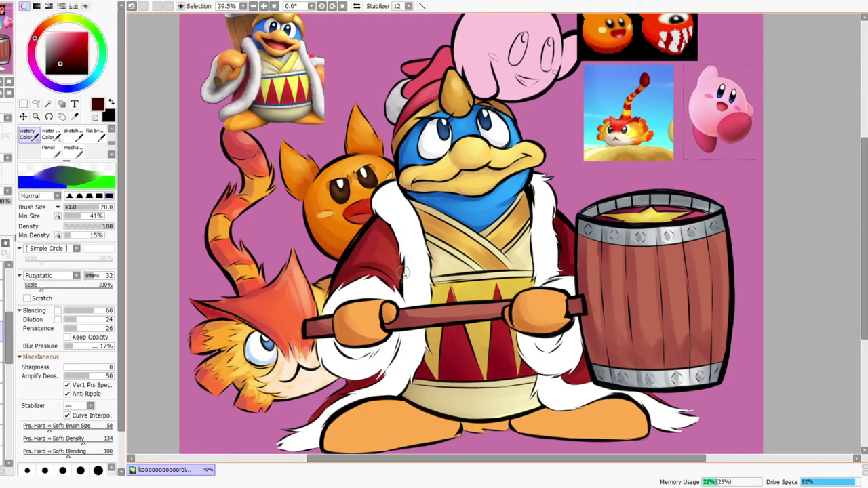
Highlight the red coat's sleeves softly with light orange-tan at brush size 100
{"action": "right_click", "coordinate": [384, 247]}
{"action": "left_click", "coordinate": [64, 38]}
{"action": "left_click", "coordinate": [46, 25]}
{"action": "key", "text": "bracketright"}
{"action": "key", "text": "bracketright"}
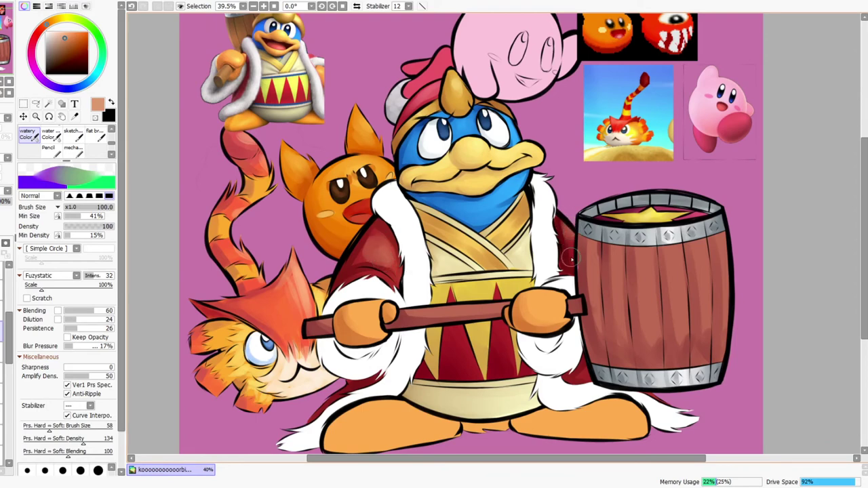
{"action": "key", "text": "bracketleft"}
Touch up the coat sleeve beside the hammer's barrel with dark red sampled from the coat, at brush size 50
{"action": "key", "text": "ctrl+space"}
{"action": "mouse_move", "coordinate": [475, 251]}
{"action": "left_mouse_down"}
{"action": "mouse_move", "coordinate": [473, 262]}
{"action": "mouse_move", "coordinate": [496, 226]}
{"action": "mouse_move", "coordinate": [559, 239]}
{"action": "left_mouse_up"}
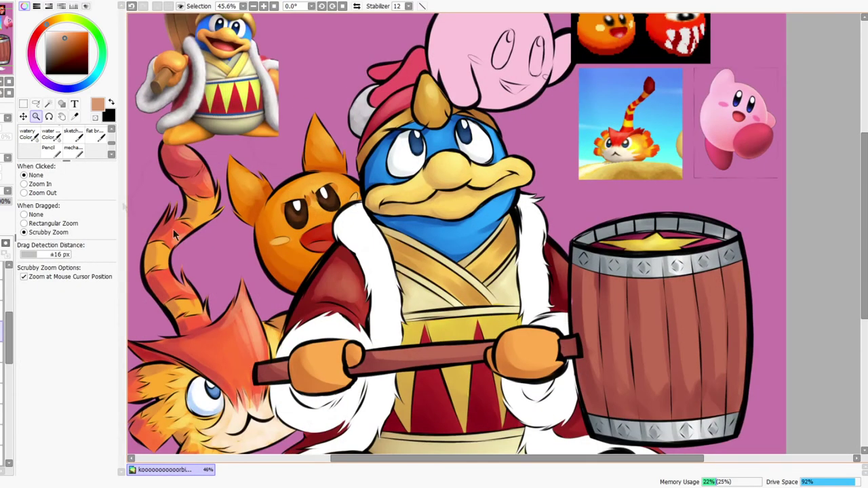
{"action": "right_click", "coordinate": [550, 250]}
{"action": "key", "text": "bracketleft"}
{"action": "key", "text": "bracketleft"}
{"action": "key", "text": "bracketleft"}
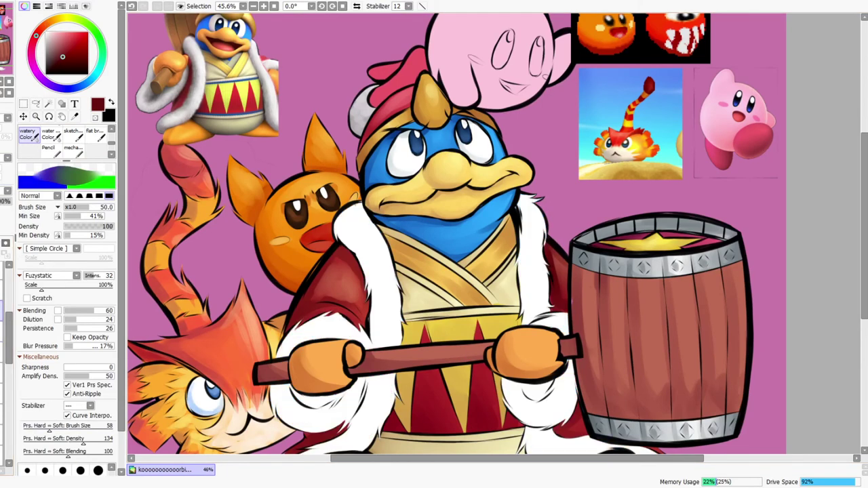
Shade the coat's white fur lapel beside the orange creature with greyish mauve at brush size 70
{"action": "right_click", "coordinate": [354, 220]}
{"action": "left_click", "coordinate": [36, 41]}
{"action": "left_click", "coordinate": [51, 40]}
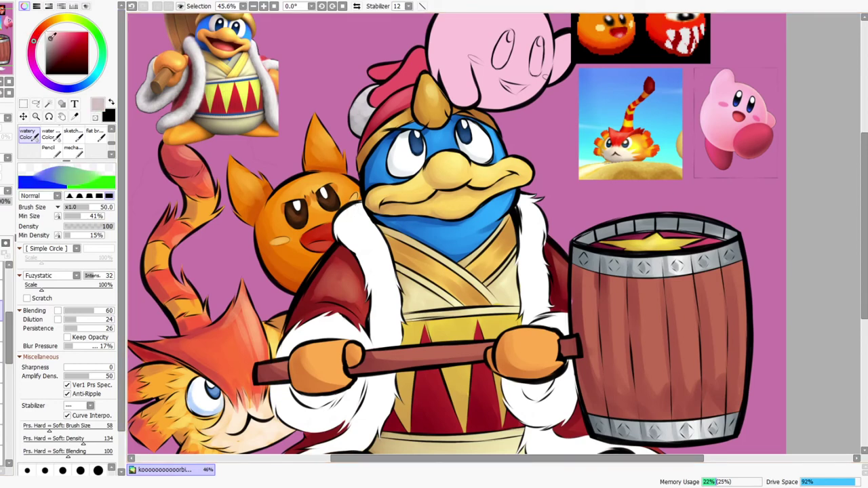
{"action": "key", "text": "bracketright"}
{"action": "key", "text": "bracketright"}
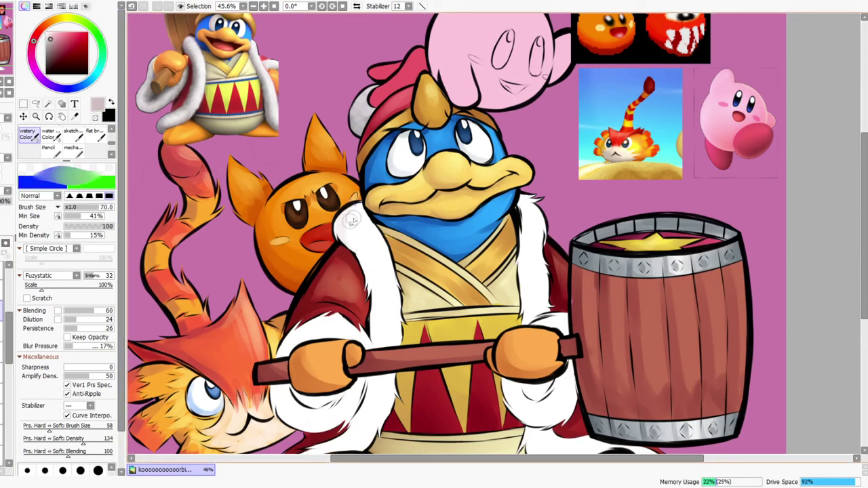
{"action": "left_click", "coordinate": [56, 46]}
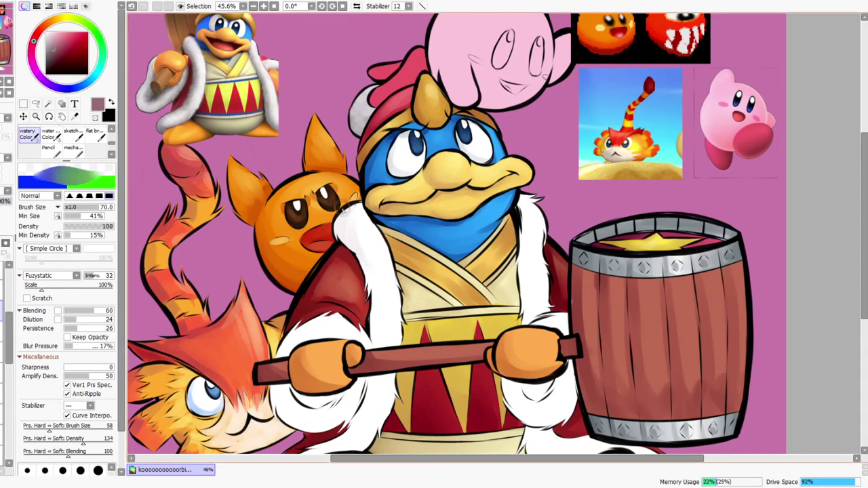
{"action": "mouse_move", "coordinate": [361, 249]}
{"action": "left_mouse_down"}
{"action": "mouse_move", "coordinate": [375, 319]}
{"action": "mouse_move", "coordinate": [399, 224]}
{"action": "left_mouse_up"}
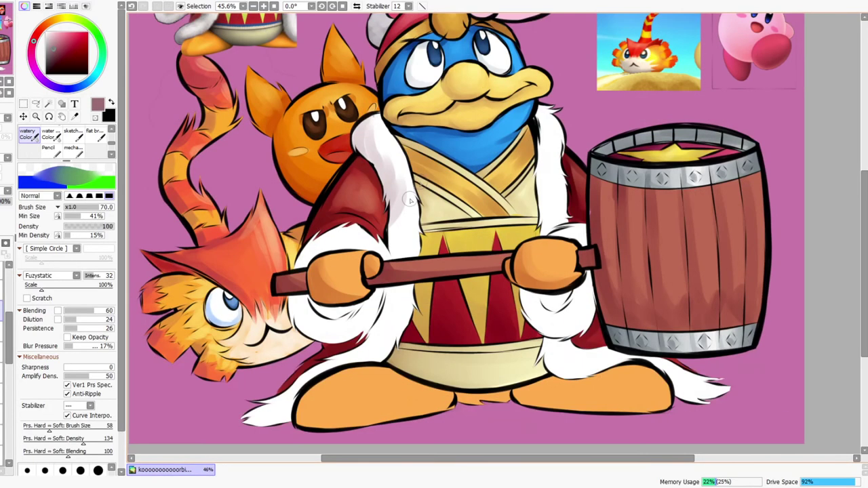
Extend the mauve shading over the fur hems, both fur cuffs and the barrel-side lapel at brush size 70
{"action": "mouse_move", "coordinate": [399, 291]}
{"action": "left_mouse_down"}
{"action": "mouse_move", "coordinate": [390, 325]}
{"action": "mouse_move", "coordinate": [390, 272]}
{"action": "mouse_move", "coordinate": [368, 332]}
{"action": "left_mouse_up"}
{"action": "mouse_move", "coordinate": [295, 382]}
{"action": "left_mouse_down"}
{"action": "mouse_move", "coordinate": [370, 355]}
{"action": "mouse_move", "coordinate": [388, 331]}
{"action": "mouse_move", "coordinate": [361, 354]}
{"action": "left_mouse_up"}
{"action": "mouse_move", "coordinate": [263, 407]}
{"action": "left_mouse_down"}
{"action": "mouse_move", "coordinate": [321, 360]}
{"action": "mouse_move", "coordinate": [300, 382]}
{"action": "mouse_move", "coordinate": [322, 301]}
{"action": "mouse_move", "coordinate": [342, 315]}
{"action": "mouse_move", "coordinate": [360, 293]}
{"action": "left_mouse_up"}
{"action": "mouse_move", "coordinate": [307, 267]}
{"action": "left_mouse_down"}
{"action": "mouse_move", "coordinate": [319, 234]}
{"action": "mouse_move", "coordinate": [319, 265]}
{"action": "mouse_move", "coordinate": [334, 251]}
{"action": "mouse_move", "coordinate": [367, 249]}
{"action": "left_mouse_up"}
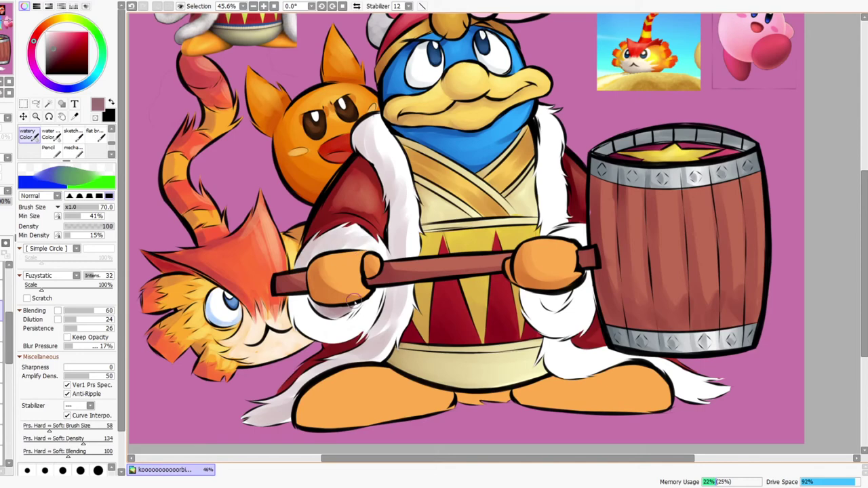
{"action": "mouse_move", "coordinate": [297, 286]}
{"action": "left_mouse_down"}
{"action": "mouse_move", "coordinate": [318, 336]}
{"action": "mouse_move", "coordinate": [346, 326]}
{"action": "mouse_move", "coordinate": [369, 298]}
{"action": "mouse_move", "coordinate": [372, 254]}
{"action": "mouse_move", "coordinate": [355, 320]}
{"action": "left_mouse_up"}
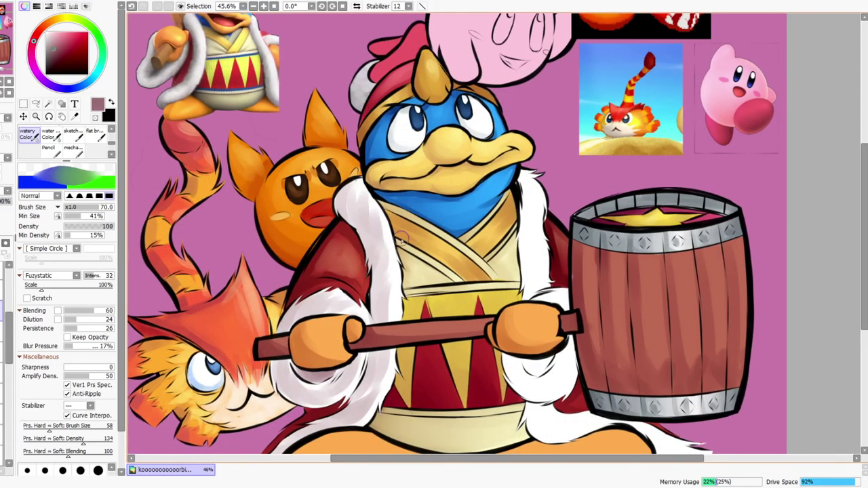
{"action": "mouse_move", "coordinate": [527, 183]}
{"action": "left_mouse_down"}
{"action": "mouse_move", "coordinate": [533, 170]}
{"action": "mouse_move", "coordinate": [523, 177]}
{"action": "mouse_move", "coordinate": [526, 275]}
{"action": "mouse_move", "coordinate": [543, 224]}
{"action": "mouse_move", "coordinate": [524, 307]}
{"action": "mouse_move", "coordinate": [568, 294]}
{"action": "mouse_move", "coordinate": [577, 312]}
{"action": "mouse_move", "coordinate": [551, 268]}
{"action": "mouse_move", "coordinate": [521, 283]}
{"action": "mouse_move", "coordinate": [541, 285]}
{"action": "mouse_move", "coordinate": [509, 299]}
{"action": "mouse_move", "coordinate": [514, 320]}
{"action": "mouse_move", "coordinate": [542, 319]}
{"action": "mouse_move", "coordinate": [535, 302]}
{"action": "mouse_move", "coordinate": [552, 298]}
{"action": "mouse_move", "coordinate": [554, 288]}
{"action": "mouse_move", "coordinate": [541, 342]}
{"action": "mouse_move", "coordinate": [515, 349]}
{"action": "mouse_move", "coordinate": [532, 366]}
{"action": "mouse_move", "coordinate": [595, 335]}
{"action": "mouse_move", "coordinate": [661, 383]}
{"action": "mouse_move", "coordinate": [688, 351]}
{"action": "left_mouse_up"}
{"action": "left_click_drag", "start_coordinate": [550, 356], "coordinate": [599, 357]}
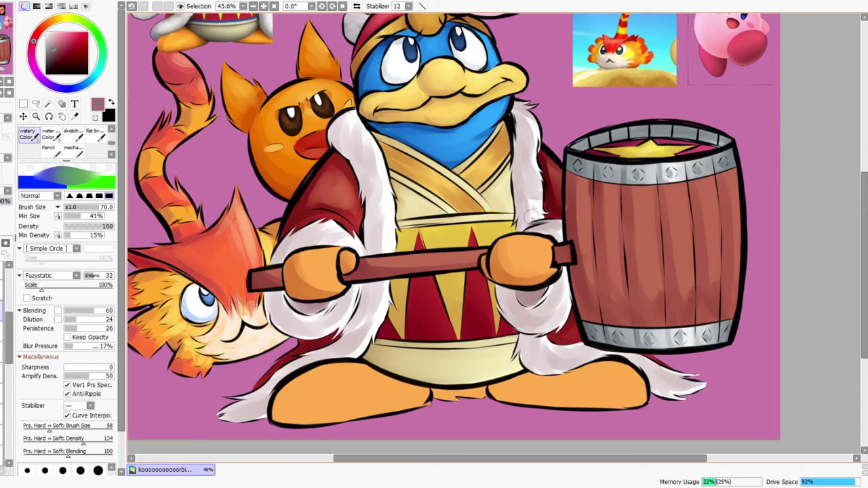
Review the whole illustration in mirrored and normal orientation, and examine the hat and Kirby up close
{"action": "left_click_drag", "start_coordinate": [506, 221], "coordinate": [463, 218]}
{"action": "left_click", "coordinate": [357, 6]}
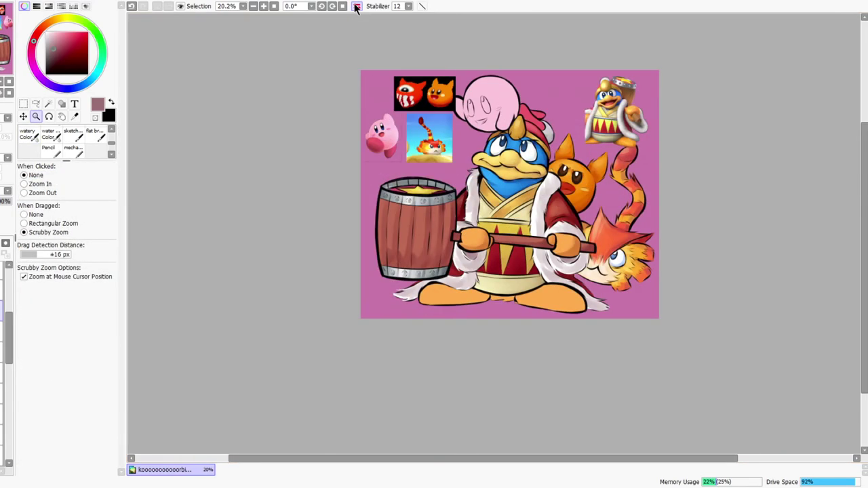
{"action": "left_click", "coordinate": [356, 6]}
{"action": "left_click_drag", "start_coordinate": [472, 164], "coordinate": [493, 129]}
{"action": "left_click_drag", "start_coordinate": [521, 363], "coordinate": [519, 330]}
{"action": "left_click_drag", "start_coordinate": [477, 349], "coordinate": [487, 329]}
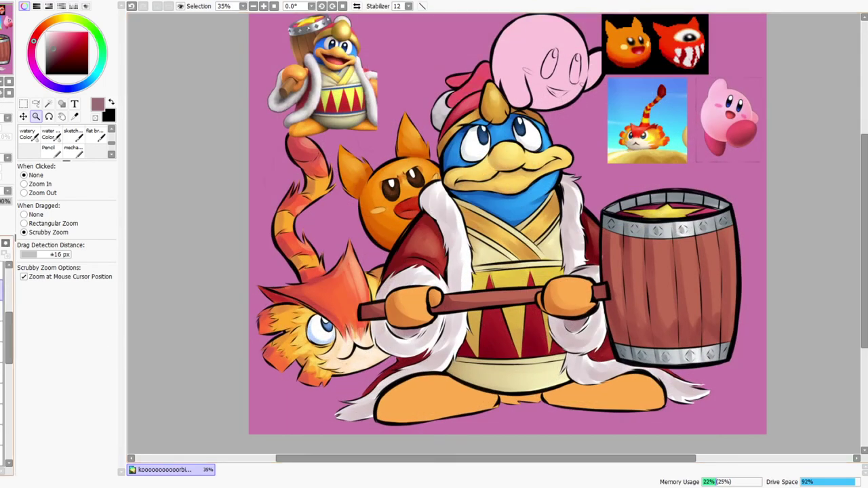
{"action": "left_click_drag", "start_coordinate": [407, 243], "coordinate": [389, 336]}
{"action": "left_click_drag", "start_coordinate": [465, 191], "coordinate": [498, 139]}
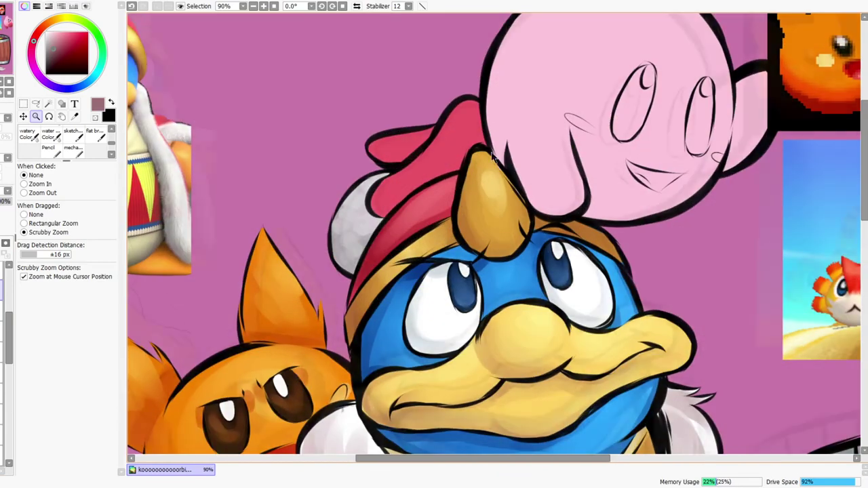
{"action": "left_click", "coordinate": [28, 137]}
{"action": "key", "text": "ctrl+space"}
{"action": "mouse_move", "coordinate": [475, 189]}
{"action": "left_mouse_down"}
{"action": "mouse_move", "coordinate": [465, 208]}
{"action": "mouse_move", "coordinate": [465, 272]}
{"action": "left_mouse_up"}
{"action": "left_click_drag", "start_coordinate": [441, 209], "coordinate": [468, 172]}
{"action": "scroll", "coordinate": [486, 303], "scroll_direction": "down", "scroll_amount": 2}
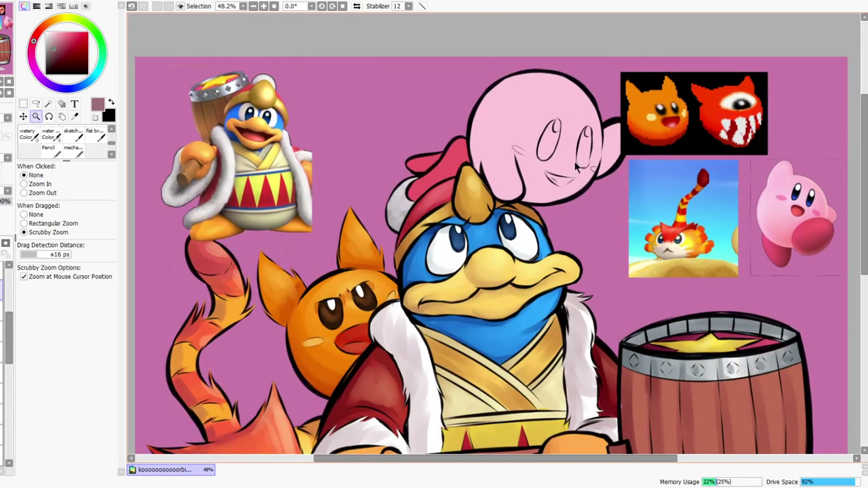
{"action": "scroll", "coordinate": [574, 123], "scroll_direction": "down", "scroll_amount": 1}
{"action": "scroll", "coordinate": [528, 163], "scroll_direction": "up", "scroll_amount": 2}
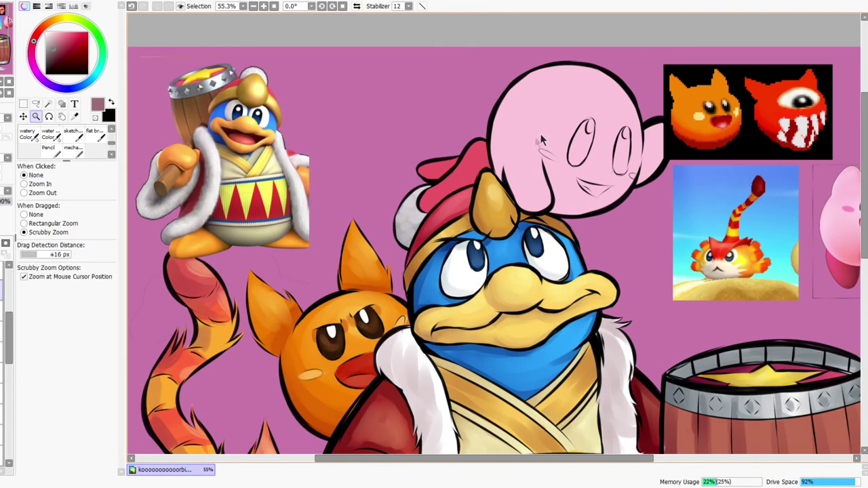
Shade the hat's drooping red tail with crimson and deepen its folds with dark maroon, using brush sizes 40 and 70
{"action": "key", "text": "c"}
{"action": "left_click", "coordinate": [456, 175], "text": "alt"}
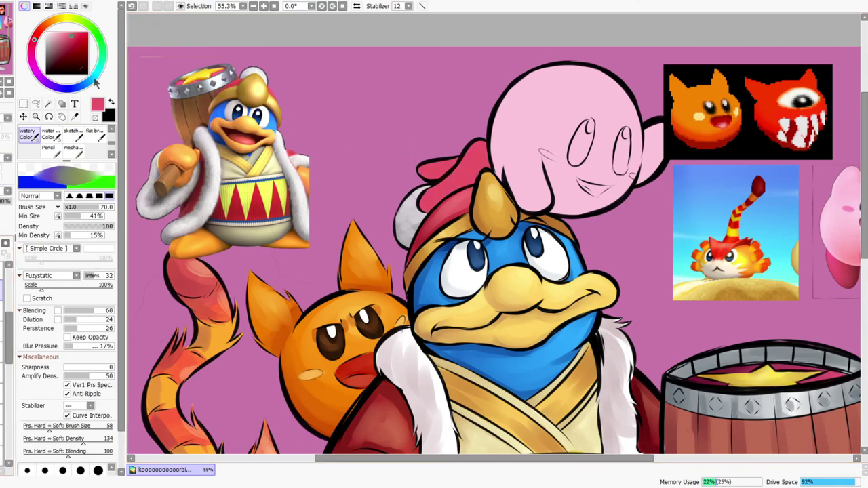
{"action": "left_click", "coordinate": [65, 46]}
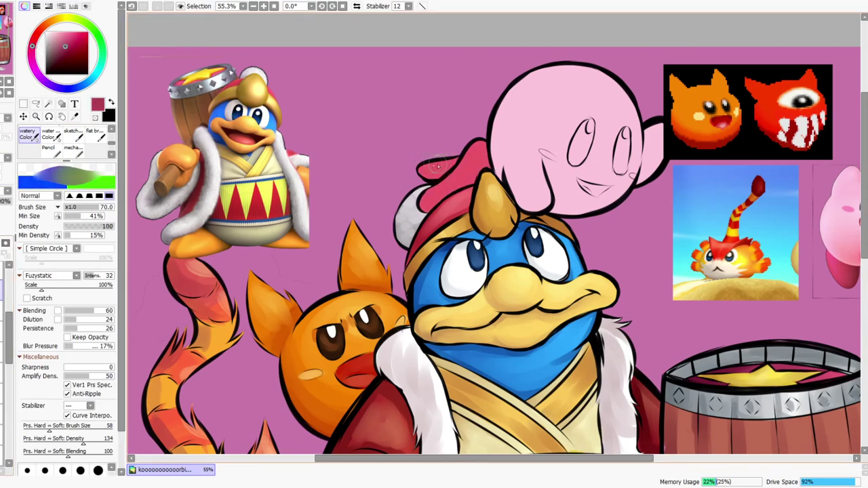
{"action": "key", "text": "["}
{"action": "key", "text": "["}
{"action": "key", "text": "["}
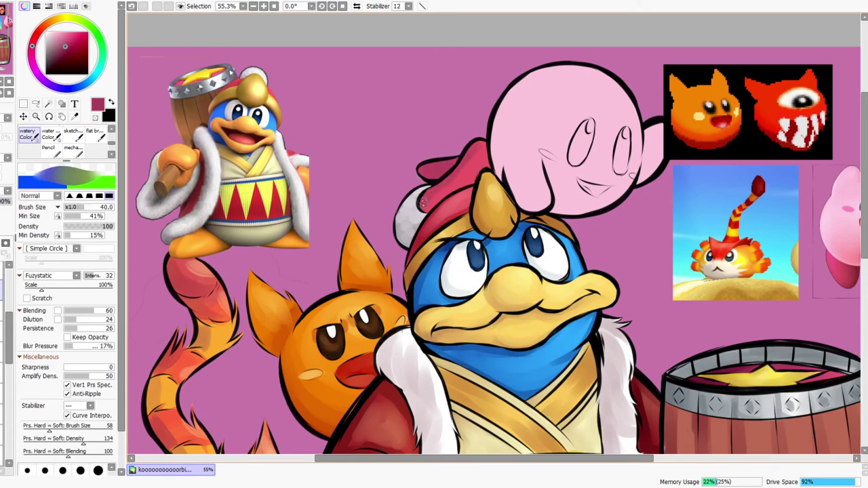
{"action": "left_click_drag", "start_coordinate": [442, 189], "coordinate": [452, 179]}
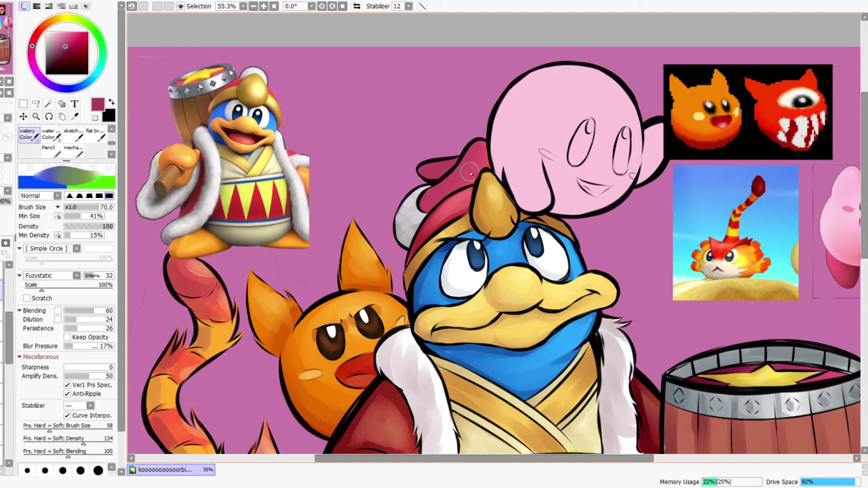
{"action": "left_click", "coordinate": [61, 59]}
{"action": "mouse_move", "coordinate": [423, 174]}
{"action": "left_mouse_down"}
{"action": "mouse_move", "coordinate": [450, 161]}
{"action": "mouse_move", "coordinate": [423, 176]}
{"action": "mouse_move", "coordinate": [450, 148]}
{"action": "mouse_move", "coordinate": [429, 201]}
{"action": "mouse_move", "coordinate": [468, 174]}
{"action": "left_mouse_up"}
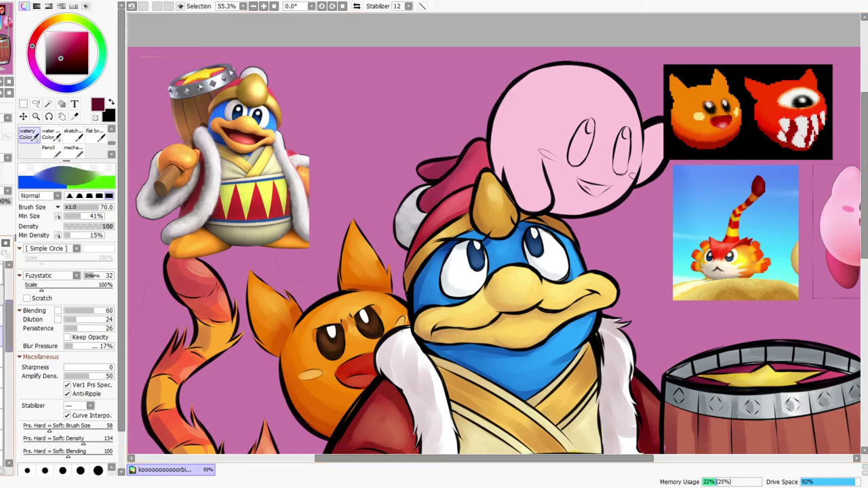
Shade the side of Kirby's body nearest the hat with darker pink sampled from the Kirby reference, at brush size 120
{"action": "left_click", "coordinate": [1, 315]}
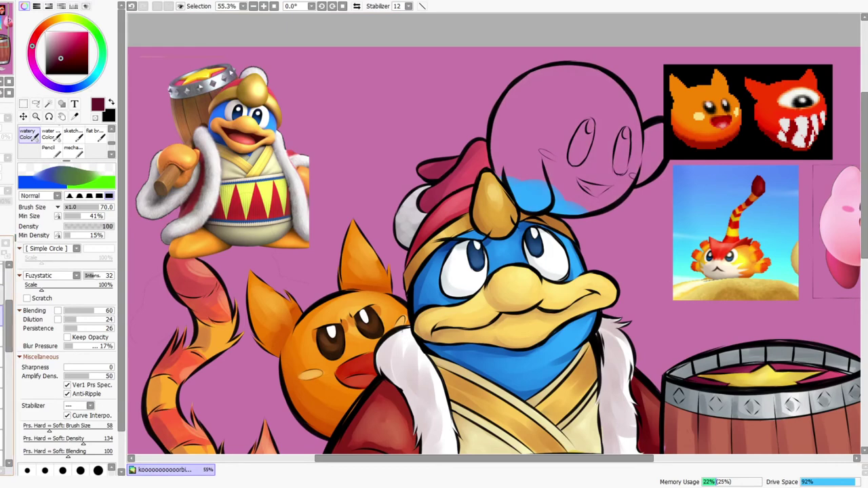
{"action": "key", "text": "ctrl+z"}
{"action": "left_click", "coordinate": [538, 107], "text": "alt"}
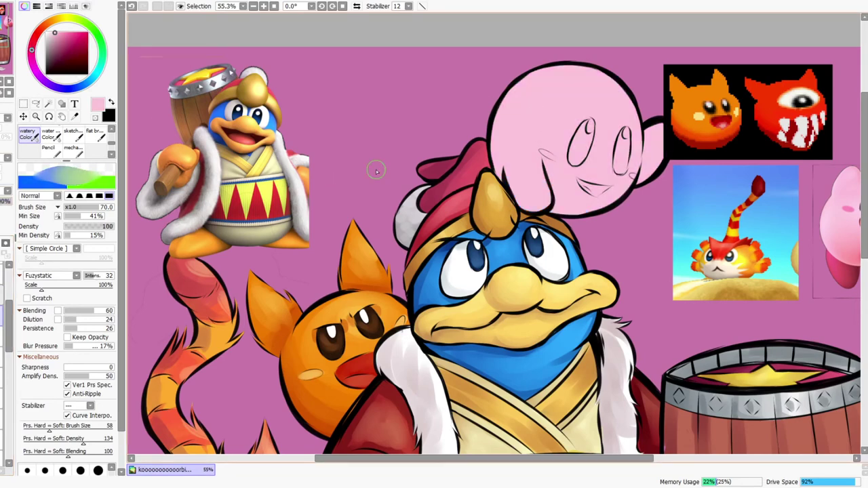
{"action": "left_click_drag", "start_coordinate": [710, 240], "coordinate": [562, 244]}
{"action": "left_click", "coordinate": [703, 252], "text": "alt"}
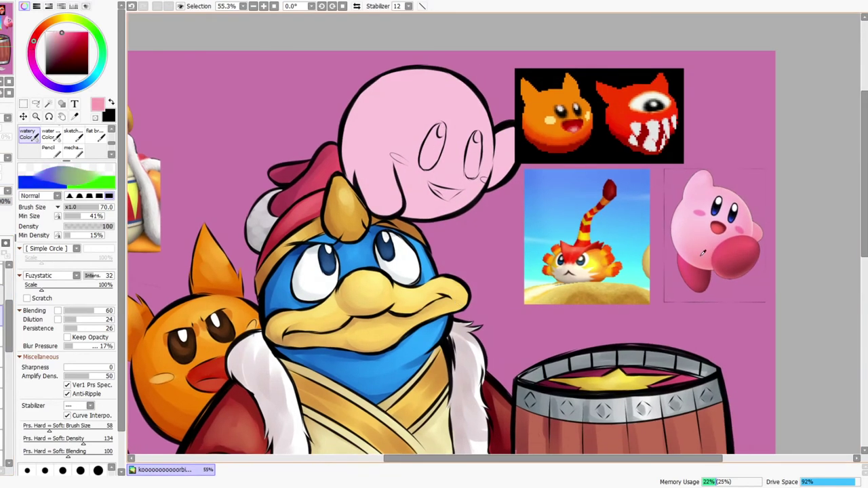
{"action": "mouse_move", "coordinate": [356, 183]}
{"action": "left_mouse_down"}
{"action": "mouse_move", "coordinate": [367, 131]}
{"action": "mouse_move", "coordinate": [349, 129]}
{"action": "mouse_move", "coordinate": [386, 91]}
{"action": "left_mouse_up"}
{"action": "key", "text": "bracketright"}
{"action": "key", "text": "bracketright"}
{"action": "key", "text": "bracketright"}
{"action": "mouse_move", "coordinate": [347, 154]}
{"action": "left_mouse_down"}
{"action": "mouse_move", "coordinate": [399, 172]}
{"action": "mouse_move", "coordinate": [361, 188]}
{"action": "mouse_move", "coordinate": [442, 165]}
{"action": "mouse_move", "coordinate": [366, 185]}
{"action": "mouse_move", "coordinate": [476, 137]}
{"action": "mouse_move", "coordinate": [385, 134]}
{"action": "mouse_move", "coordinate": [384, 179]}
{"action": "mouse_move", "coordinate": [418, 183]}
{"action": "mouse_move", "coordinate": [454, 80]}
{"action": "mouse_move", "coordinate": [368, 105]}
{"action": "mouse_move", "coordinate": [391, 111]}
{"action": "mouse_move", "coordinate": [446, 195]}
{"action": "mouse_move", "coordinate": [405, 144]}
{"action": "mouse_move", "coordinate": [464, 195]}
{"action": "mouse_move", "coordinate": [407, 164]}
{"action": "mouse_move", "coordinate": [381, 167]}
{"action": "mouse_move", "coordinate": [353, 140]}
{"action": "left_mouse_up"}
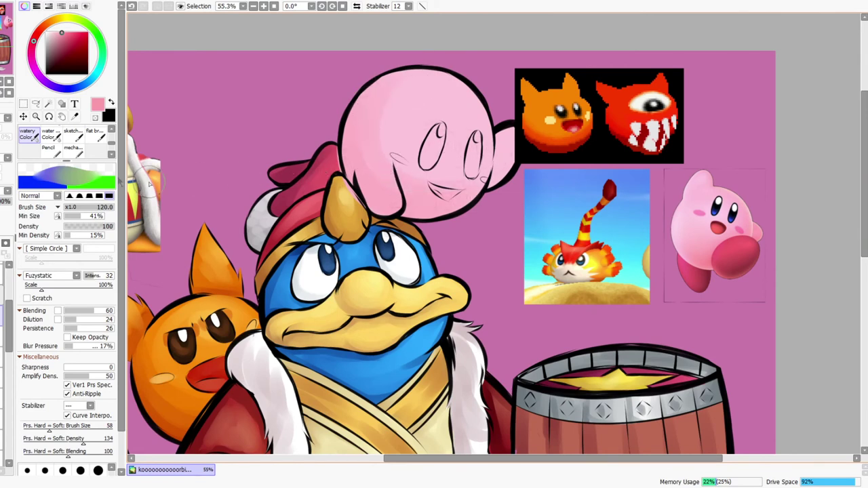
Erase the stray pink paint spilling from Kirby's body near the hat's gold ornament at eraser size 60
{"action": "key", "text": "e"}
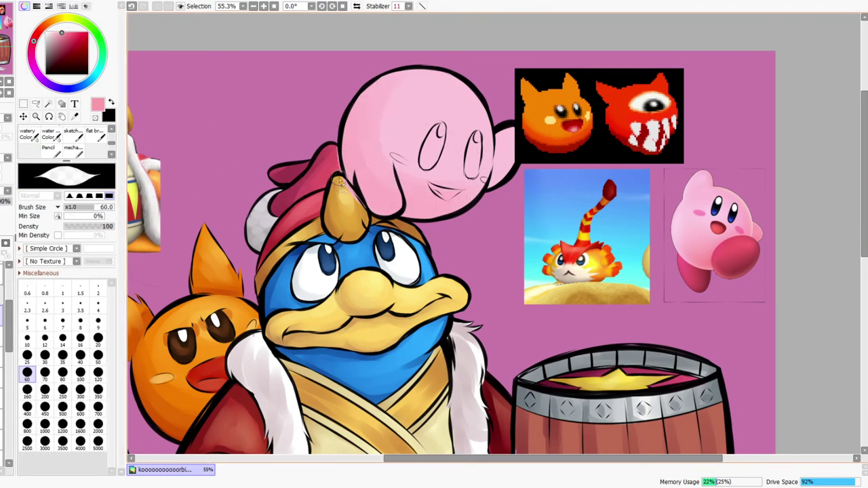
{"action": "left_click_drag", "start_coordinate": [332, 160], "coordinate": [355, 198]}
{"action": "key", "text": "ctrl+space"}
{"action": "mouse_move", "coordinate": [397, 155]}
{"action": "left_mouse_down"}
{"action": "mouse_move", "coordinate": [420, 139]}
{"action": "mouse_move", "coordinate": [391, 146]}
{"action": "mouse_move", "coordinate": [375, 122]}
{"action": "left_mouse_up"}
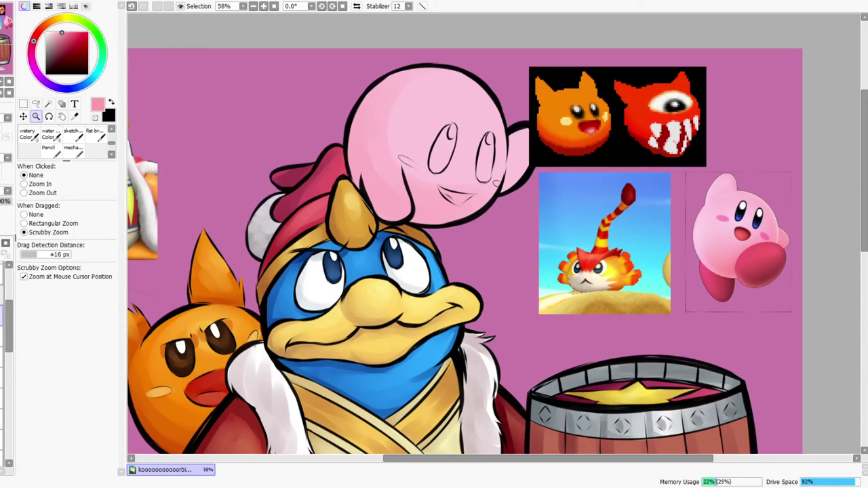
Brush pale pink highlights over Kirby's forehead and raised arm with the watery colour brush at size 80
{"action": "left_click", "coordinate": [28, 135]}
{"action": "left_click_drag", "start_coordinate": [58, 33], "coordinate": [52, 32]}
{"action": "left_click", "coordinate": [49, 31]}
{"action": "left_click", "coordinate": [33, 50]}
{"action": "left_click_drag", "start_coordinate": [32, 53], "coordinate": [32, 55]}
{"action": "key", "text": "bracketleft"}
{"action": "key", "text": "bracketleft"}
{"action": "mouse_move", "coordinate": [458, 103]}
{"action": "left_mouse_down"}
{"action": "mouse_move", "coordinate": [460, 128]}
{"action": "mouse_move", "coordinate": [454, 111]}
{"action": "mouse_move", "coordinate": [477, 119]}
{"action": "mouse_move", "coordinate": [481, 151]}
{"action": "mouse_move", "coordinate": [468, 160]}
{"action": "mouse_move", "coordinate": [481, 163]}
{"action": "mouse_move", "coordinate": [464, 174]}
{"action": "mouse_move", "coordinate": [482, 159]}
{"action": "mouse_move", "coordinate": [435, 125]}
{"action": "left_mouse_up"}
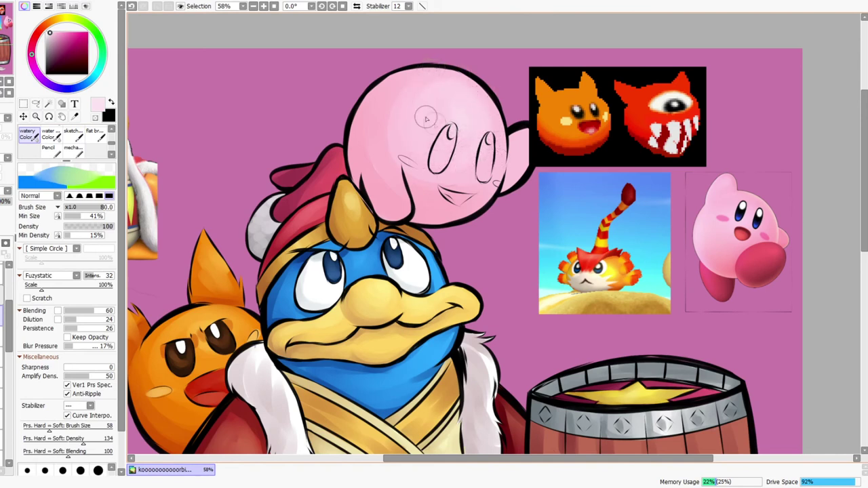
{"action": "left_click_drag", "start_coordinate": [516, 133], "coordinate": [506, 160]}
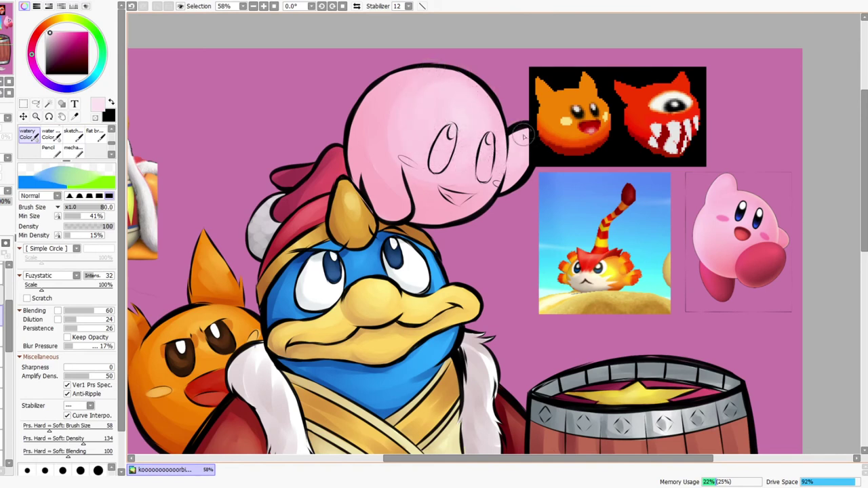
Add white shine patches to Kirby's forehead and between the eyes at brush size 50
{"action": "left_click", "coordinate": [46, 31]}
{"action": "key", "text": "bracketleft"}
{"action": "key", "text": "bracketleft"}
{"action": "key", "text": "bracketleft"}
{"action": "left_click_drag", "start_coordinate": [462, 105], "coordinate": [473, 127]}
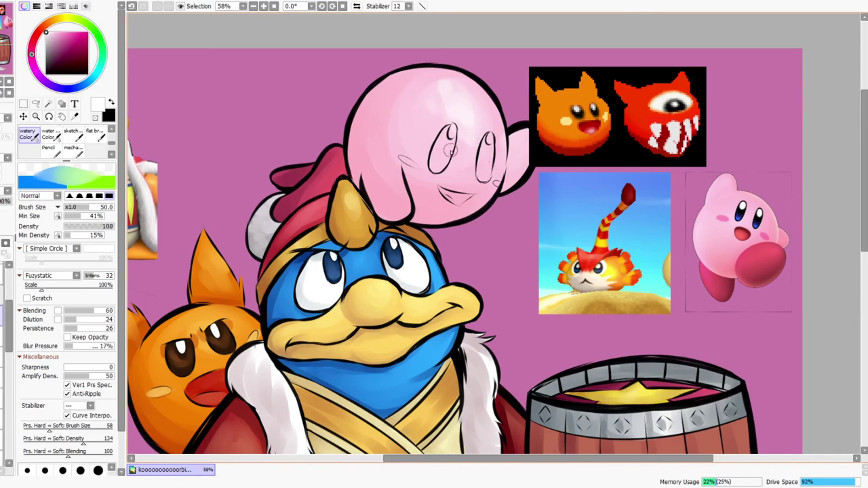
{"action": "left_click_drag", "start_coordinate": [462, 137], "coordinate": [492, 161]}
Mirror the view and fill both of Kirby's eyes with dark navy sampled from the Kirby reference, at brush size 40
{"action": "left_click", "coordinate": [357, 6]}
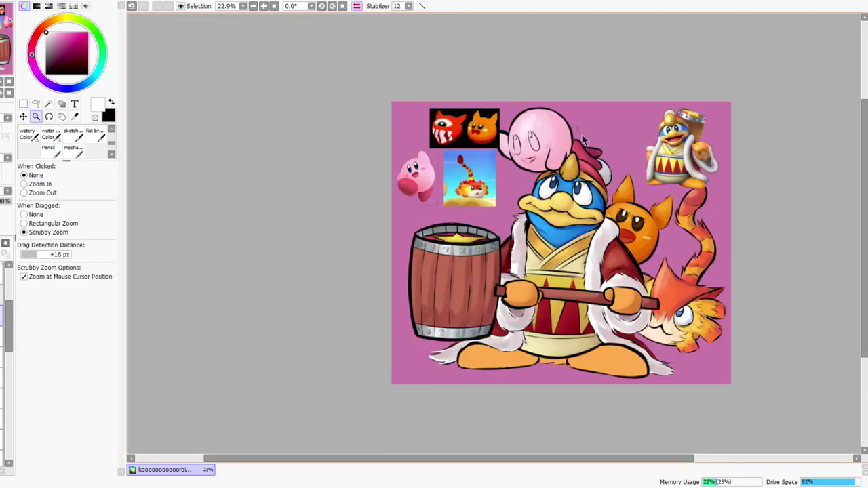
{"action": "scroll", "coordinate": [553, 101], "scroll_direction": "up", "scroll_amount": 4}
{"action": "left_click_drag", "start_coordinate": [503, 168], "coordinate": [587, 170]}
{"action": "left_click", "coordinate": [26, 135]}
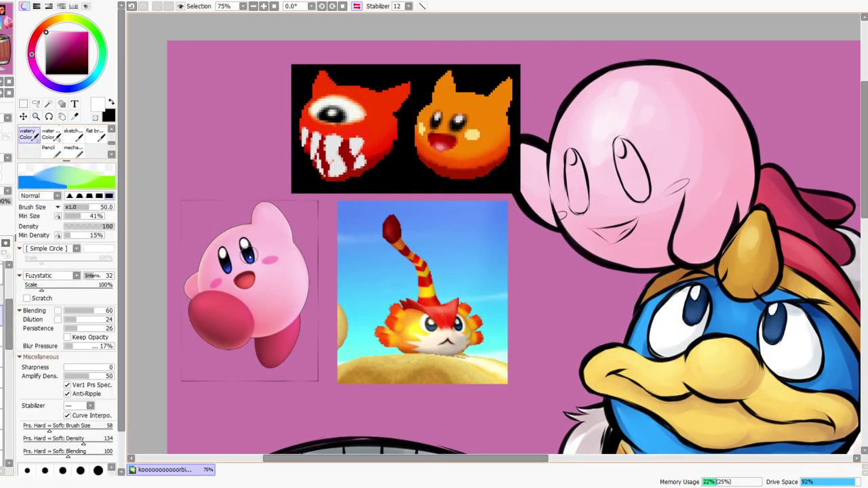
{"action": "left_click", "coordinate": [607, 158], "text": "alt"}
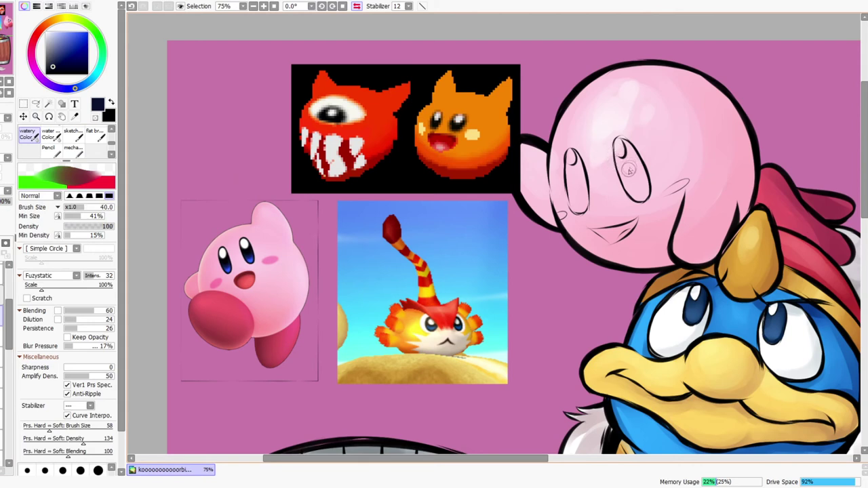
{"action": "mouse_move", "coordinate": [626, 166]}
{"action": "left_mouse_down"}
{"action": "mouse_move", "coordinate": [624, 186]}
{"action": "mouse_move", "coordinate": [628, 157]}
{"action": "mouse_move", "coordinate": [622, 178]}
{"action": "mouse_move", "coordinate": [632, 183]}
{"action": "left_mouse_up"}
{"action": "mouse_move", "coordinate": [575, 183]}
{"action": "left_mouse_down"}
{"action": "mouse_move", "coordinate": [576, 200]}
{"action": "mouse_move", "coordinate": [572, 160]}
{"action": "left_mouse_up"}
Lower the eye colour layer's opacity to 75% and erase the navy spill around the eyes and inside one eye's highlight
{"action": "key", "text": "ctrl+space"}
{"action": "left_click_drag", "start_coordinate": [644, 162], "coordinate": [655, 142]}
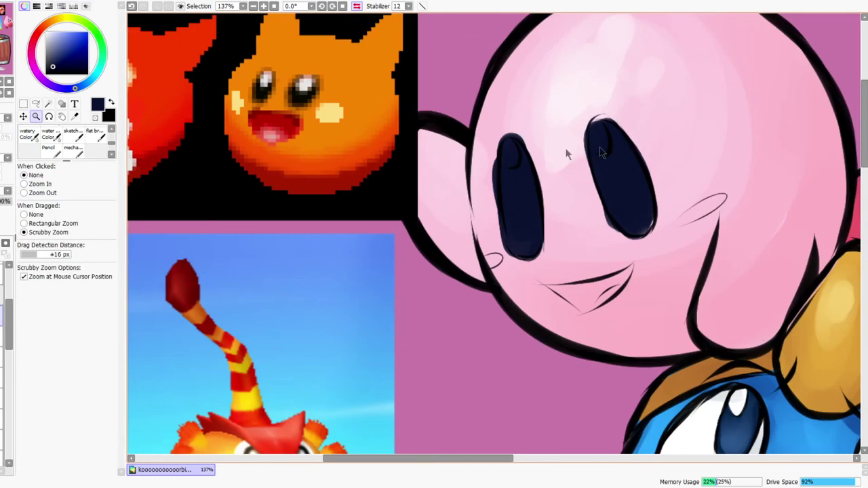
{"action": "left_click_drag", "start_coordinate": [6, 201], "coordinate": [0, 202]}
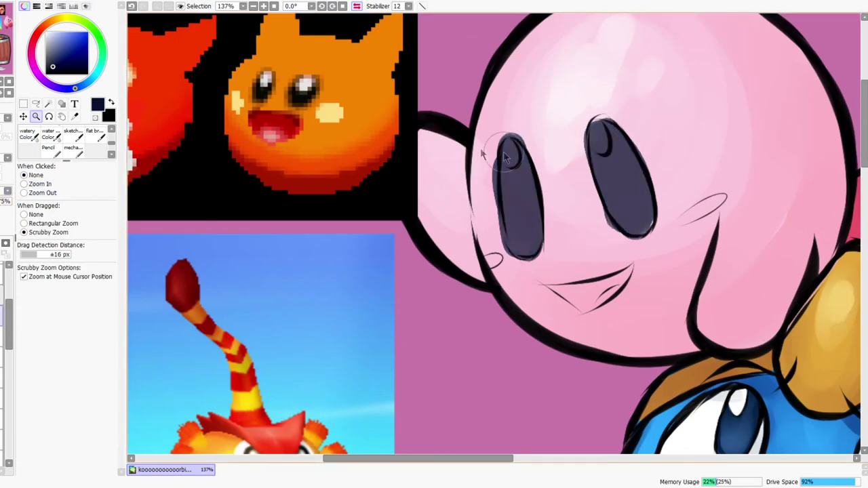
{"action": "key", "text": "e"}
{"action": "mouse_move", "coordinate": [491, 155]}
{"action": "left_mouse_down"}
{"action": "mouse_move", "coordinate": [494, 195]}
{"action": "mouse_move", "coordinate": [498, 150]}
{"action": "mouse_move", "coordinate": [502, 234]}
{"action": "mouse_move", "coordinate": [533, 271]}
{"action": "mouse_move", "coordinate": [516, 256]}
{"action": "mouse_move", "coordinate": [546, 251]}
{"action": "mouse_move", "coordinate": [534, 257]}
{"action": "mouse_move", "coordinate": [546, 210]}
{"action": "left_mouse_up"}
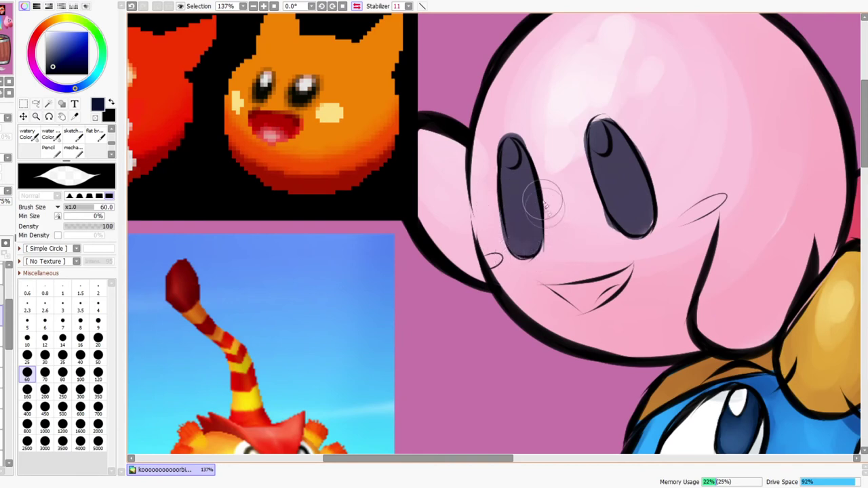
{"action": "mouse_move", "coordinate": [493, 161]}
{"action": "left_mouse_down"}
{"action": "mouse_move", "coordinate": [504, 139]}
{"action": "mouse_move", "coordinate": [499, 166]}
{"action": "mouse_move", "coordinate": [522, 135]}
{"action": "mouse_move", "coordinate": [504, 139]}
{"action": "mouse_move", "coordinate": [533, 160]}
{"action": "left_mouse_up"}
{"action": "mouse_move", "coordinate": [603, 140]}
{"action": "left_mouse_down"}
{"action": "mouse_move", "coordinate": [581, 122]}
{"action": "mouse_move", "coordinate": [595, 145]}
{"action": "mouse_move", "coordinate": [583, 137]}
{"action": "mouse_move", "coordinate": [611, 118]}
{"action": "mouse_move", "coordinate": [633, 139]}
{"action": "left_mouse_up"}
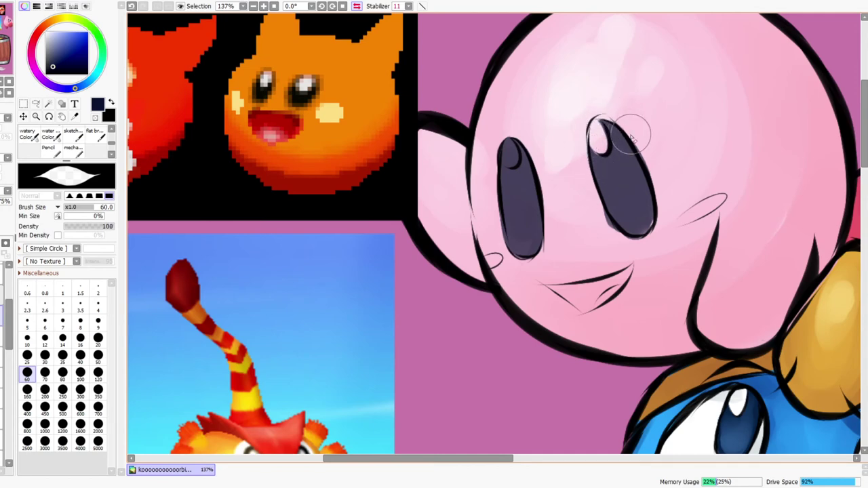
Return to the unmirrored view, clear the navy from the other eye's highlight, and erase the remaining overflow around both eyes
{"action": "left_click", "coordinate": [356, 6]}
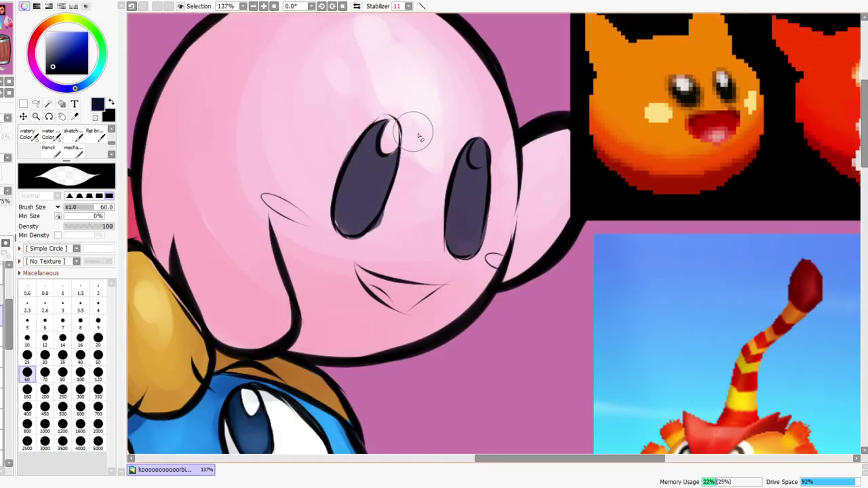
{"action": "mouse_move", "coordinate": [477, 156]}
{"action": "left_mouse_down"}
{"action": "mouse_move", "coordinate": [485, 143]}
{"action": "mouse_move", "coordinate": [476, 158]}
{"action": "left_mouse_up"}
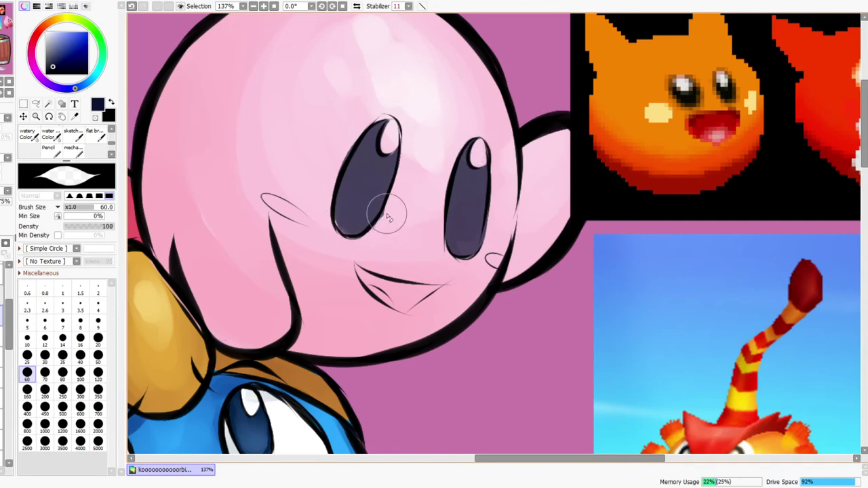
{"action": "left_click_drag", "start_coordinate": [490, 229], "coordinate": [457, 270]}
{"action": "mouse_move", "coordinate": [465, 215]}
{"action": "left_mouse_down"}
{"action": "mouse_move", "coordinate": [403, 239]}
{"action": "mouse_move", "coordinate": [454, 197]}
{"action": "left_mouse_up"}
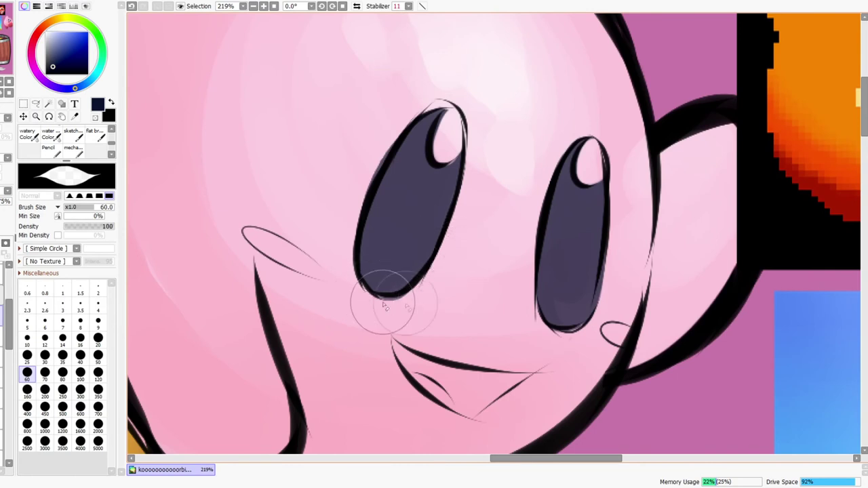
{"action": "mouse_move", "coordinate": [607, 249]}
{"action": "left_mouse_down"}
{"action": "mouse_move", "coordinate": [591, 329]}
{"action": "mouse_move", "coordinate": [588, 308]}
{"action": "mouse_move", "coordinate": [570, 323]}
{"action": "mouse_move", "coordinate": [601, 260]}
{"action": "left_mouse_up"}
Fill the gaps along the edges of both eyes with navy using the Pencil at size 35
{"action": "key", "text": "n"}
{"action": "left_click_drag", "start_coordinate": [589, 310], "coordinate": [604, 238]}
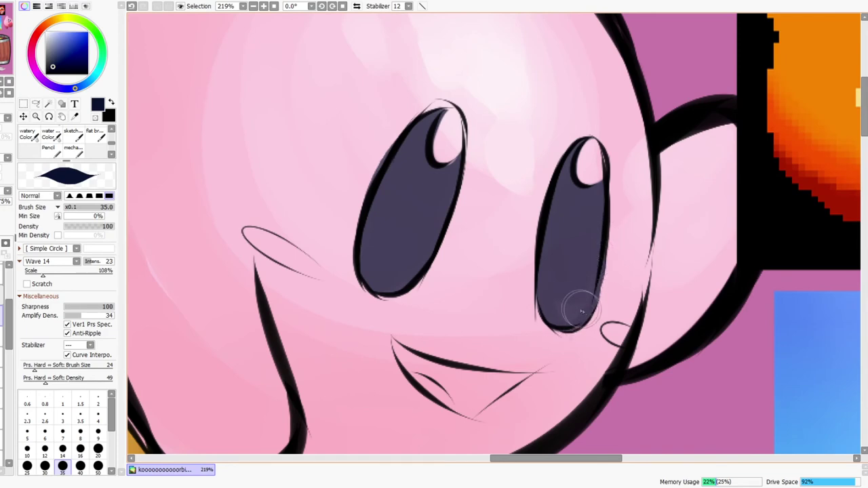
{"action": "key", "text": "ctrl+space"}
{"action": "mouse_move", "coordinate": [464, 221]}
{"action": "left_mouse_down"}
{"action": "mouse_move", "coordinate": [490, 226]}
{"action": "mouse_move", "coordinate": [498, 203]}
{"action": "left_mouse_up"}
{"action": "mouse_move", "coordinate": [446, 180]}
{"action": "left_mouse_down"}
{"action": "mouse_move", "coordinate": [452, 224]}
{"action": "mouse_move", "coordinate": [464, 194]}
{"action": "mouse_move", "coordinate": [440, 181]}
{"action": "mouse_move", "coordinate": [454, 176]}
{"action": "mouse_move", "coordinate": [440, 181]}
{"action": "mouse_move", "coordinate": [472, 175]}
{"action": "mouse_move", "coordinate": [430, 180]}
{"action": "mouse_move", "coordinate": [428, 194]}
{"action": "mouse_move", "coordinate": [448, 175]}
{"action": "mouse_move", "coordinate": [429, 180]}
{"action": "mouse_move", "coordinate": [454, 172]}
{"action": "mouse_move", "coordinate": [436, 177]}
{"action": "mouse_move", "coordinate": [462, 175]}
{"action": "mouse_move", "coordinate": [461, 220]}
{"action": "left_mouse_up"}
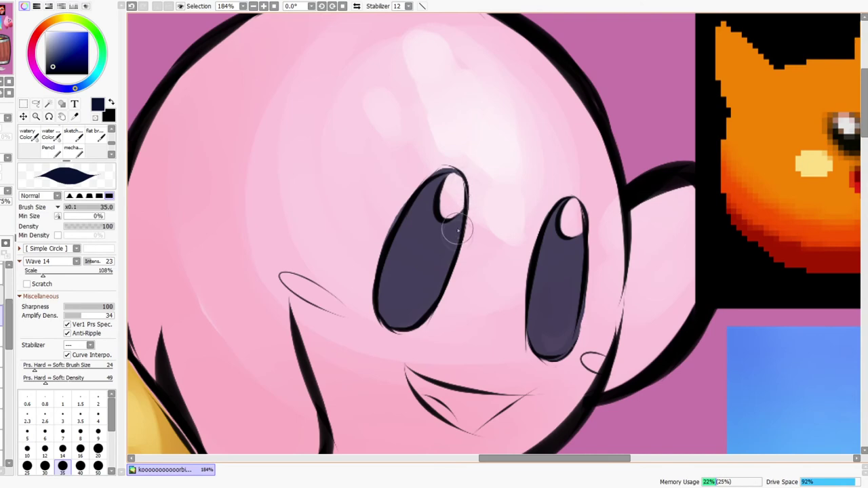
{"action": "key", "text": "e"}
Restore the eye colour layer's opacity to 100%
{"action": "key", "text": "ctrl+space"}
{"action": "left_click_drag", "start_coordinate": [575, 195], "coordinate": [558, 237]}
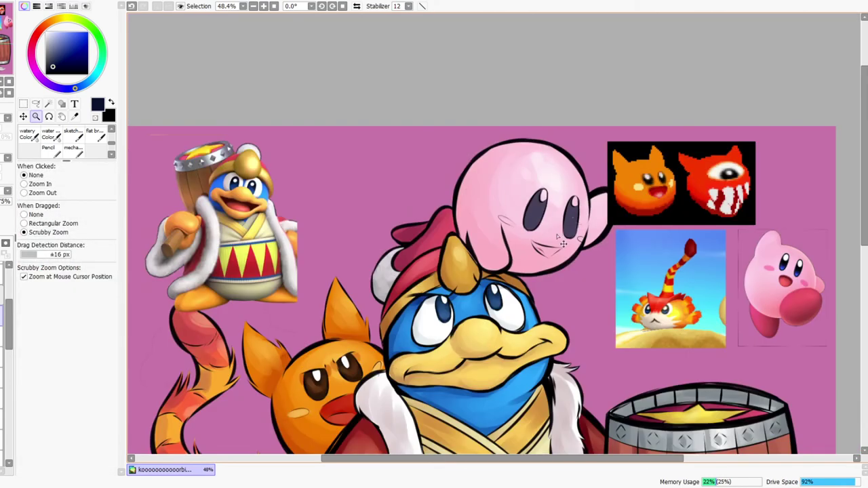
{"action": "left_click_drag", "start_coordinate": [587, 210], "coordinate": [595, 201]}
{"action": "left_click_drag", "start_coordinate": [0, 204], "coordinate": [12, 204]}
{"action": "left_click_drag", "start_coordinate": [619, 222], "coordinate": [550, 187]}
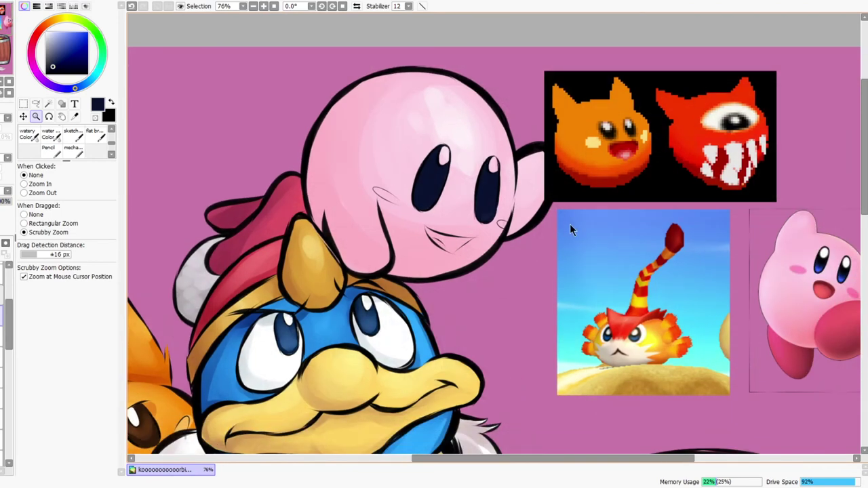
Blend a lighter teal-blue glow into the lower half of both of Kirby's eyes at brush size 40
{"action": "left_click_drag", "start_coordinate": [482, 217], "coordinate": [501, 216]}
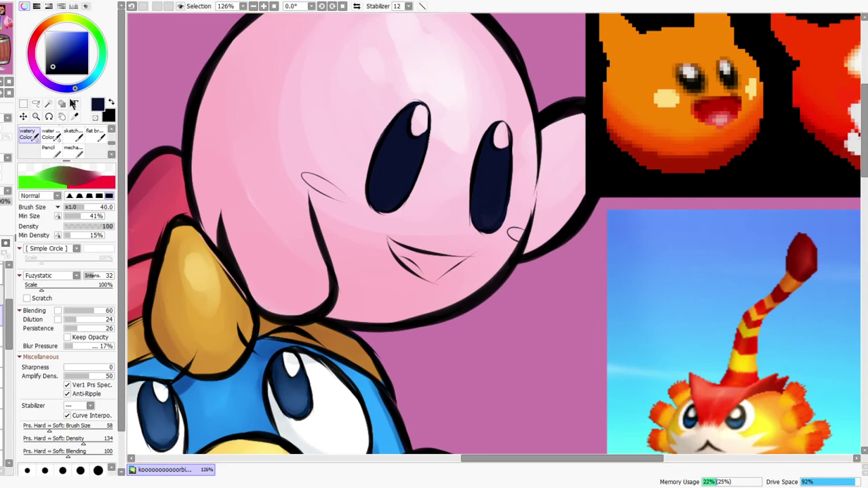
{"action": "left_click", "coordinate": [64, 48]}
{"action": "mouse_move", "coordinate": [387, 193]}
{"action": "left_mouse_down"}
{"action": "mouse_move", "coordinate": [399, 161]}
{"action": "mouse_move", "coordinate": [383, 169]}
{"action": "mouse_move", "coordinate": [395, 181]}
{"action": "left_mouse_up"}
{"action": "mouse_move", "coordinate": [495, 216]}
{"action": "left_mouse_down"}
{"action": "mouse_move", "coordinate": [485, 180]}
{"action": "mouse_move", "coordinate": [494, 202]}
{"action": "left_mouse_up"}
Fill the highlights at the top of both of Kirby's eyes with solid white using the Pencil at size 35
{"action": "left_click", "coordinate": [45, 32]}
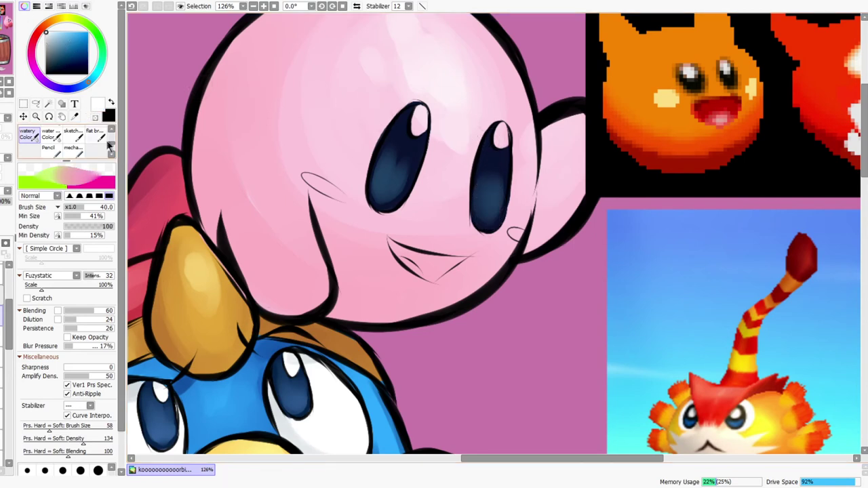
{"action": "scroll", "coordinate": [35, 136], "scroll_direction": "up", "scroll_amount": 2}
{"action": "left_click", "coordinate": [34, 134]}
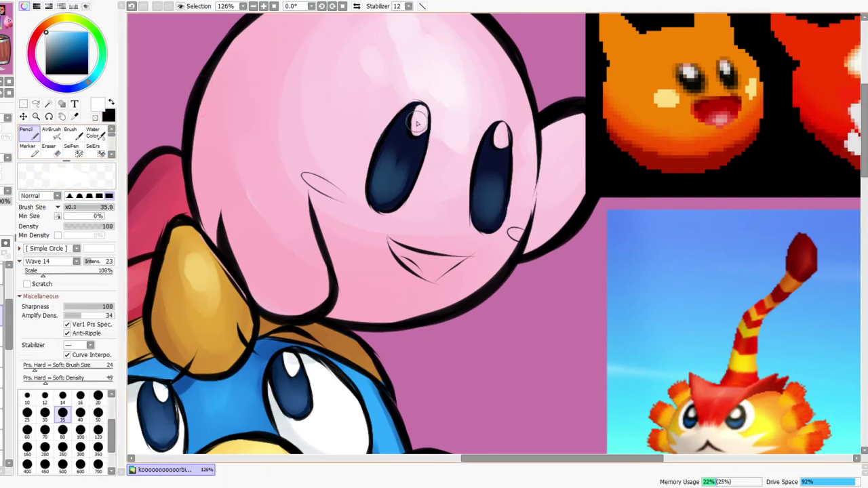
{"action": "left_click_drag", "start_coordinate": [418, 122], "coordinate": [417, 121]}
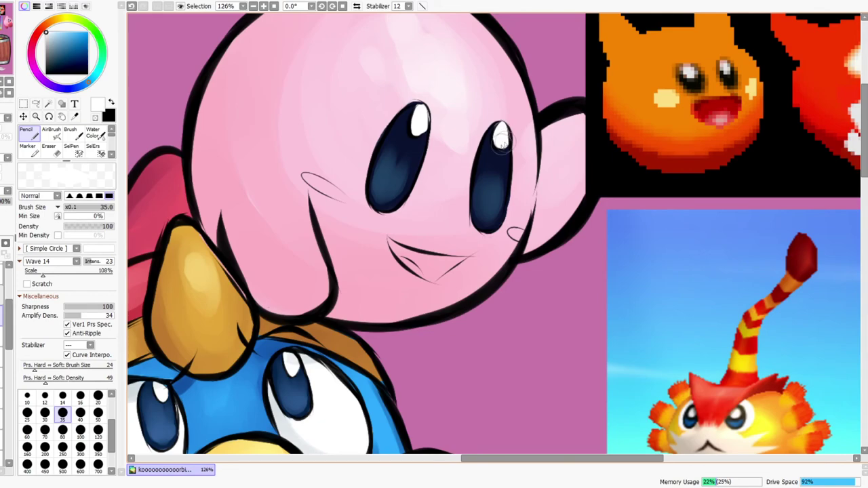
Refine the edges of both white eye highlights with touches of white and navy sampled from the eyes
{"action": "key", "text": "ctrl+space"}
{"action": "mouse_move", "coordinate": [527, 108]}
{"action": "left_mouse_down"}
{"action": "mouse_move", "coordinate": [552, 100]}
{"action": "mouse_move", "coordinate": [523, 97]}
{"action": "left_mouse_up"}
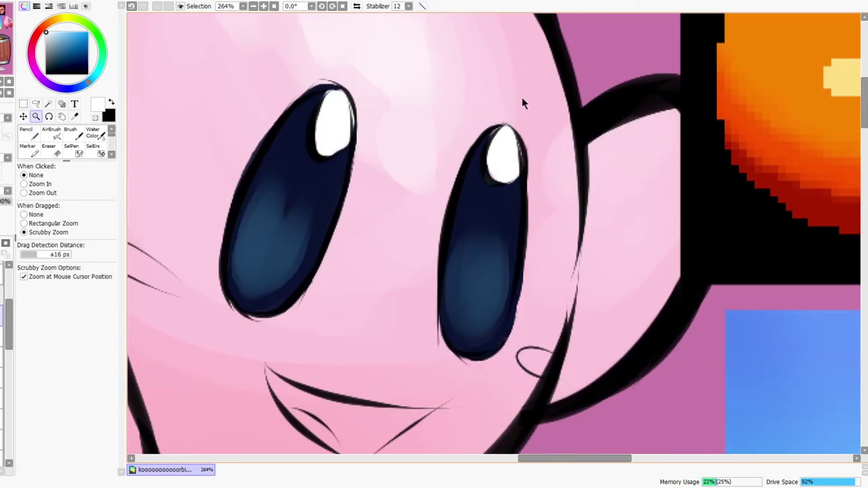
{"action": "left_click", "coordinate": [473, 171], "text": "alt"}
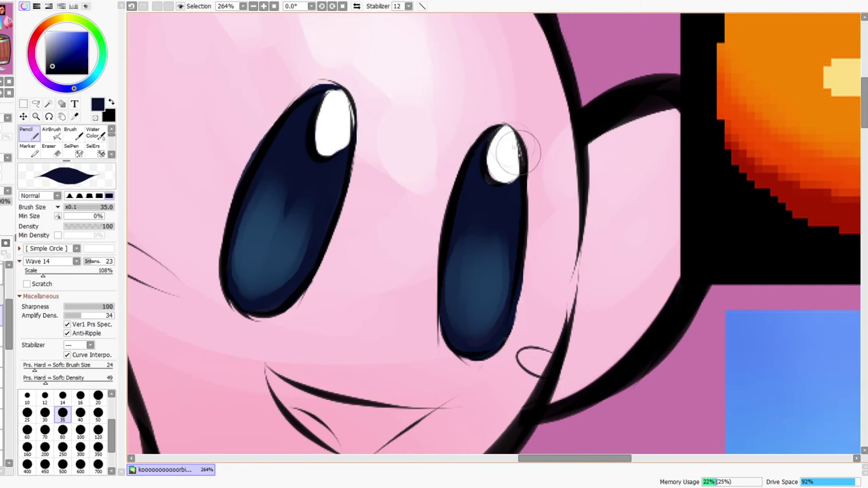
{"action": "left_click", "coordinate": [490, 169], "text": "alt"}
{"action": "left_click_drag", "start_coordinate": [491, 168], "coordinate": [503, 170]}
{"action": "mouse_move", "coordinate": [316, 139]}
{"action": "left_mouse_down"}
{"action": "mouse_move", "coordinate": [333, 131]}
{"action": "mouse_move", "coordinate": [339, 139]}
{"action": "left_mouse_up"}
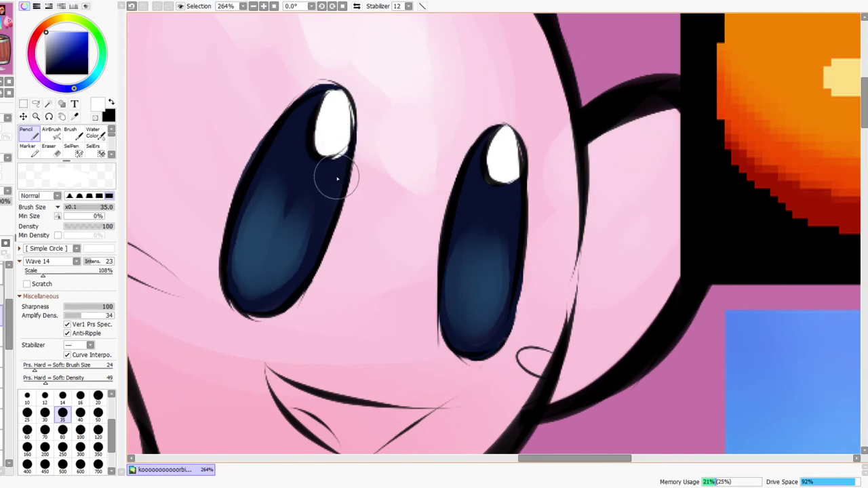
{"action": "left_click", "coordinate": [331, 167], "text": "alt"}
{"action": "left_click_drag", "start_coordinate": [332, 162], "coordinate": [348, 148]}
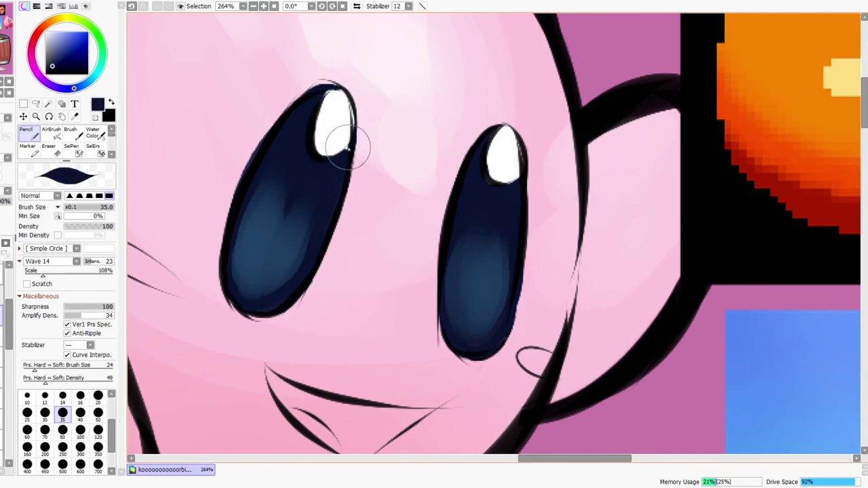
{"action": "left_click_drag", "start_coordinate": [352, 100], "coordinate": [352, 143]}
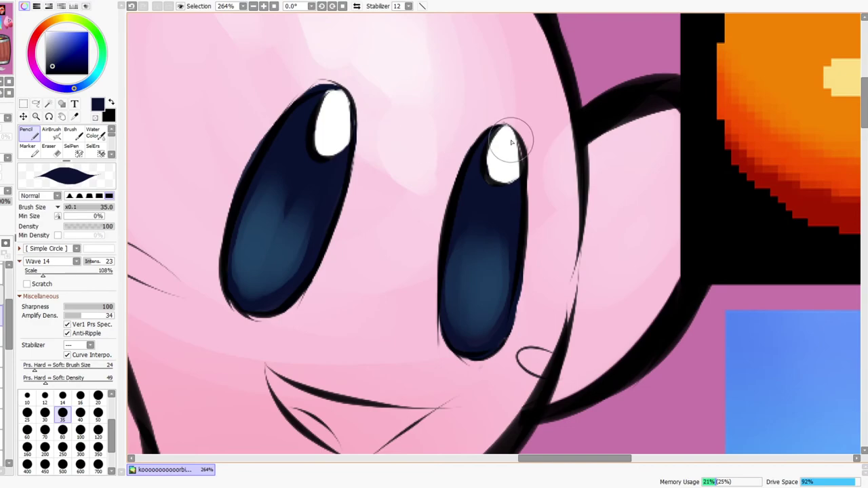
{"action": "left_click_drag", "start_coordinate": [522, 135], "coordinate": [524, 164]}
Fill Kirby's mouth with dark red sampled from the reference's mouth, using the watery colour brush at size 40
{"action": "mouse_move", "coordinate": [545, 148]}
{"action": "left_mouse_down"}
{"action": "mouse_move", "coordinate": [535, 159]}
{"action": "mouse_move", "coordinate": [593, 191]}
{"action": "mouse_move", "coordinate": [606, 186]}
{"action": "left_mouse_up"}
{"action": "left_click_drag", "start_coordinate": [664, 210], "coordinate": [635, 199]}
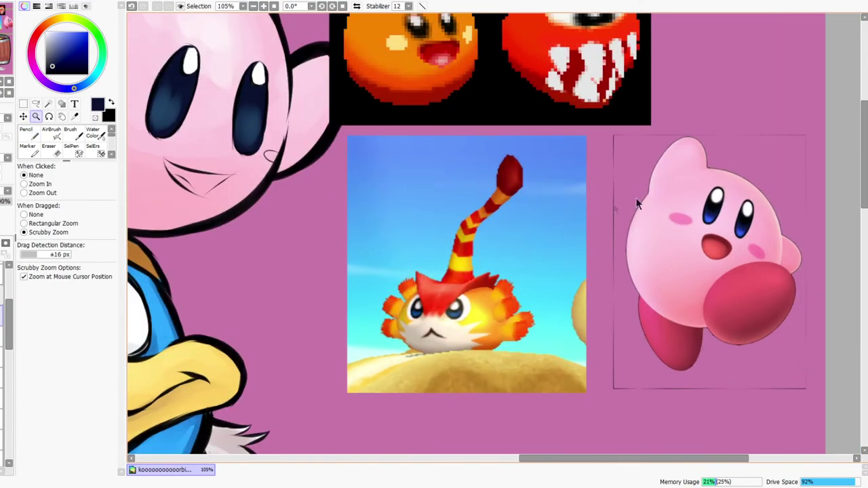
{"action": "left_click", "coordinate": [721, 236], "text": "alt"}
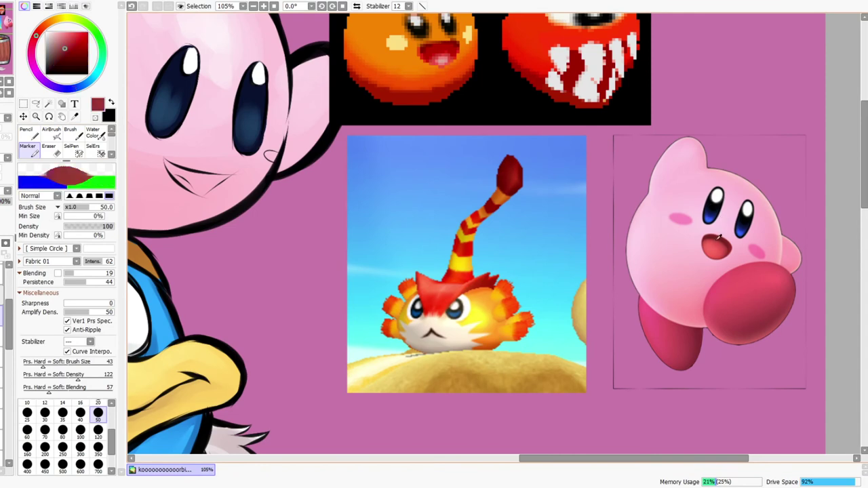
{"action": "left_click_drag", "start_coordinate": [274, 280], "coordinate": [468, 333]}
{"action": "left_click_drag", "start_coordinate": [361, 174], "coordinate": [349, 169]}
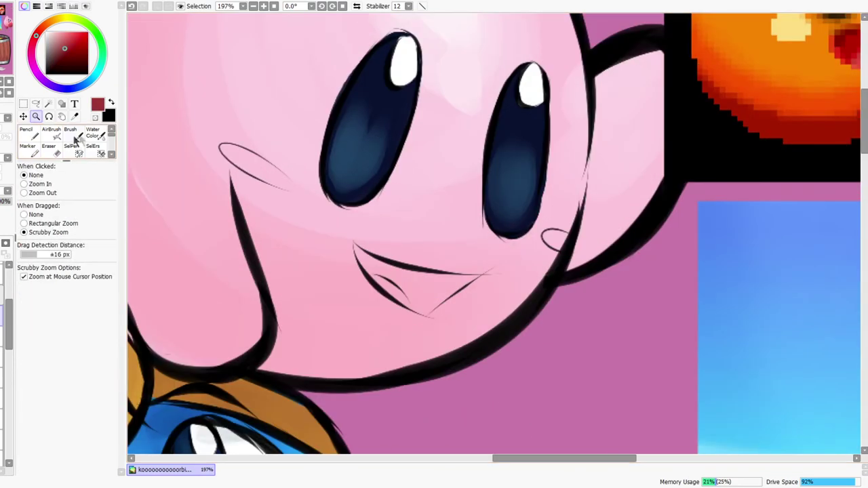
{"action": "left_click", "coordinate": [112, 154]}
{"action": "left_click", "coordinate": [112, 154]}
{"action": "left_click", "coordinate": [112, 155]}
{"action": "left_click", "coordinate": [112, 155]}
{"action": "left_click", "coordinate": [28, 149]}
{"action": "mouse_move", "coordinate": [360, 252]}
{"action": "left_mouse_down"}
{"action": "mouse_move", "coordinate": [431, 305]}
{"action": "mouse_move", "coordinate": [474, 268]}
{"action": "mouse_move", "coordinate": [448, 292]}
{"action": "left_mouse_up"}
Shade the inner corner of Kirby's mouth with dark maroon and erase the colour spilling past the mouth's outline
{"action": "left_click", "coordinate": [61, 58]}
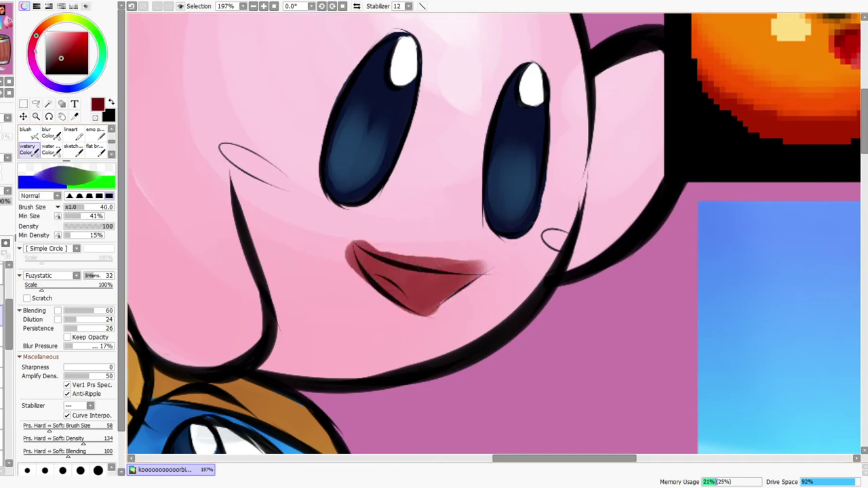
{"action": "left_click", "coordinate": [32, 43]}
{"action": "mouse_move", "coordinate": [360, 269]}
{"action": "left_mouse_down"}
{"action": "mouse_move", "coordinate": [385, 284]}
{"action": "mouse_move", "coordinate": [360, 273]}
{"action": "mouse_move", "coordinate": [405, 318]}
{"action": "mouse_move", "coordinate": [378, 281]}
{"action": "mouse_move", "coordinate": [373, 291]}
{"action": "mouse_move", "coordinate": [392, 308]}
{"action": "mouse_move", "coordinate": [373, 261]}
{"action": "mouse_move", "coordinate": [344, 256]}
{"action": "mouse_move", "coordinate": [348, 274]}
{"action": "mouse_move", "coordinate": [363, 276]}
{"action": "mouse_move", "coordinate": [406, 330]}
{"action": "mouse_move", "coordinate": [381, 306]}
{"action": "mouse_move", "coordinate": [463, 337]}
{"action": "mouse_move", "coordinate": [403, 309]}
{"action": "mouse_move", "coordinate": [346, 249]}
{"action": "mouse_move", "coordinate": [347, 238]}
{"action": "mouse_move", "coordinate": [354, 254]}
{"action": "mouse_move", "coordinate": [368, 244]}
{"action": "mouse_move", "coordinate": [353, 235]}
{"action": "mouse_move", "coordinate": [386, 251]}
{"action": "mouse_move", "coordinate": [356, 241]}
{"action": "mouse_move", "coordinate": [414, 244]}
{"action": "mouse_move", "coordinate": [455, 266]}
{"action": "mouse_move", "coordinate": [475, 255]}
{"action": "mouse_move", "coordinate": [488, 269]}
{"action": "mouse_move", "coordinate": [453, 263]}
{"action": "mouse_move", "coordinate": [491, 271]}
{"action": "mouse_move", "coordinate": [427, 319]}
{"action": "left_mouse_up"}
{"action": "key", "text": "e"}
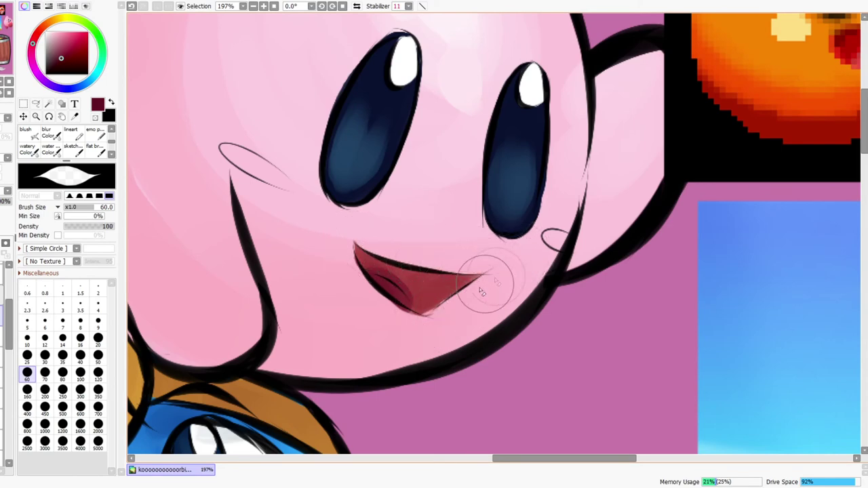
Touch up the red inside Kirby's mouth with sampled mouth red, using the watery colour brush at size 20, and erase the spill around its edges
{"action": "key", "text": "ctrl+space"}
{"action": "mouse_move", "coordinate": [496, 278]}
{"action": "left_mouse_down"}
{"action": "mouse_move", "coordinate": [488, 202]}
{"action": "mouse_move", "coordinate": [464, 265]}
{"action": "mouse_move", "coordinate": [442, 282]}
{"action": "left_mouse_up"}
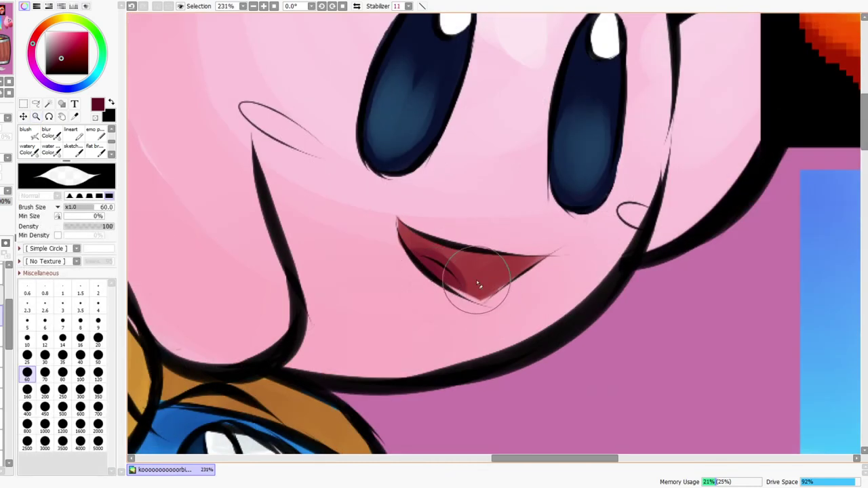
{"action": "left_click", "coordinate": [27, 151]}
{"action": "left_click", "coordinate": [428, 242], "text": "alt"}
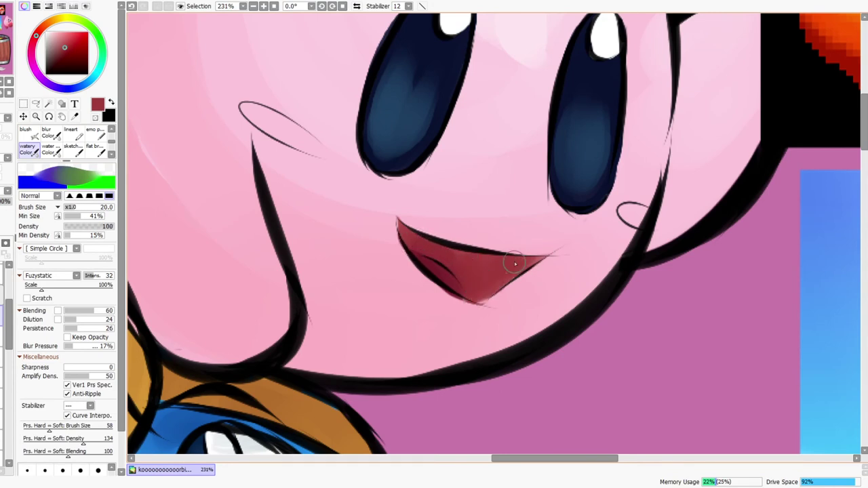
{"action": "key", "text": "e"}
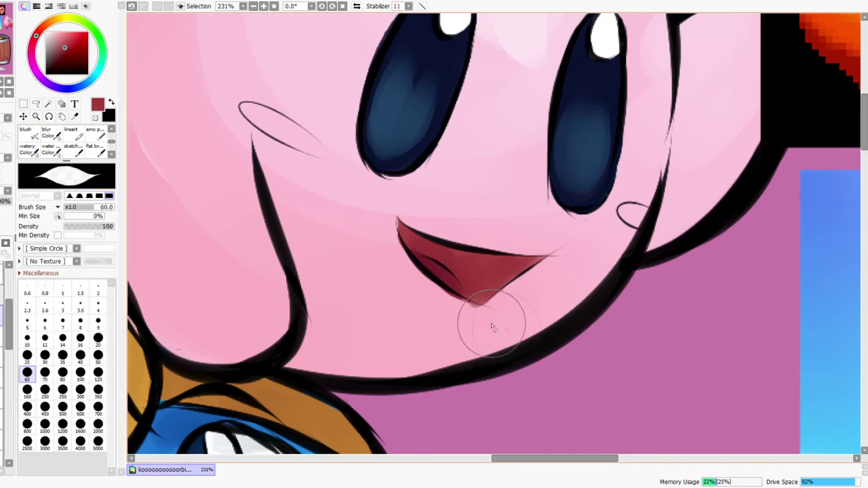
Colour Kirby's oval cheek marks with the darker pink sampled from the reference Kirby's blush, using the watery colour brush at size 20
{"action": "key", "text": "ctrl+space"}
{"action": "left_click_drag", "start_coordinate": [510, 283], "coordinate": [635, 308]}
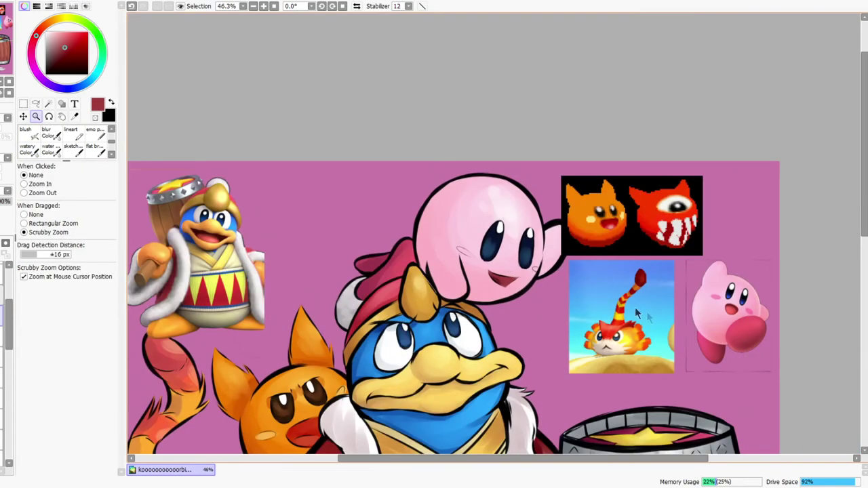
{"action": "scroll", "coordinate": [749, 324], "scroll_direction": "up", "scroll_amount": 2}
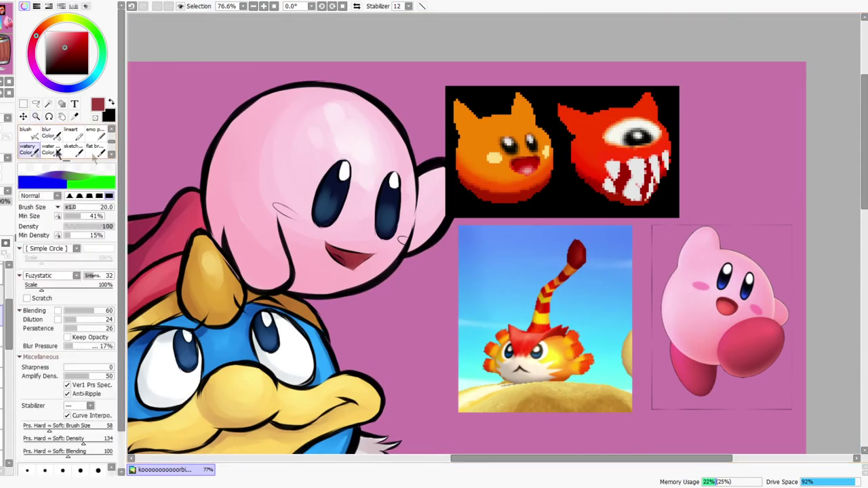
{"action": "left_click", "coordinate": [705, 282], "text": "alt"}
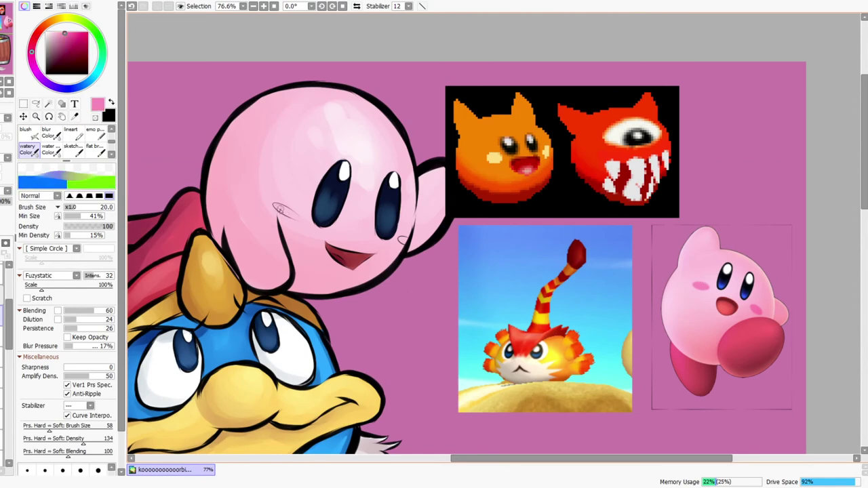
Examine the whole illustration, flipping the canvas view horizontally and back to check the overall composition
{"action": "key", "text": "ctrl+space"}
{"action": "left_click_drag", "start_coordinate": [436, 243], "coordinate": [415, 221]}
{"action": "left_click_drag", "start_coordinate": [366, 323], "coordinate": [400, 276]}
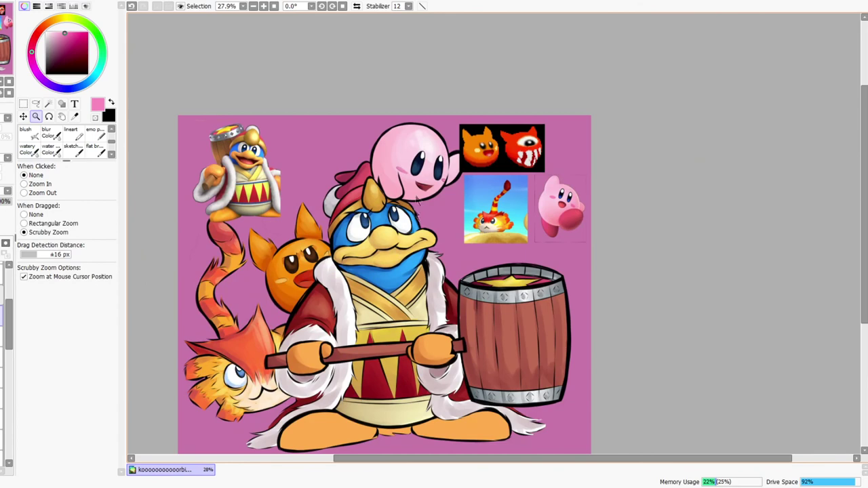
{"action": "left_click_drag", "start_coordinate": [424, 213], "coordinate": [420, 156]}
{"action": "left_click_drag", "start_coordinate": [373, 291], "coordinate": [408, 267]}
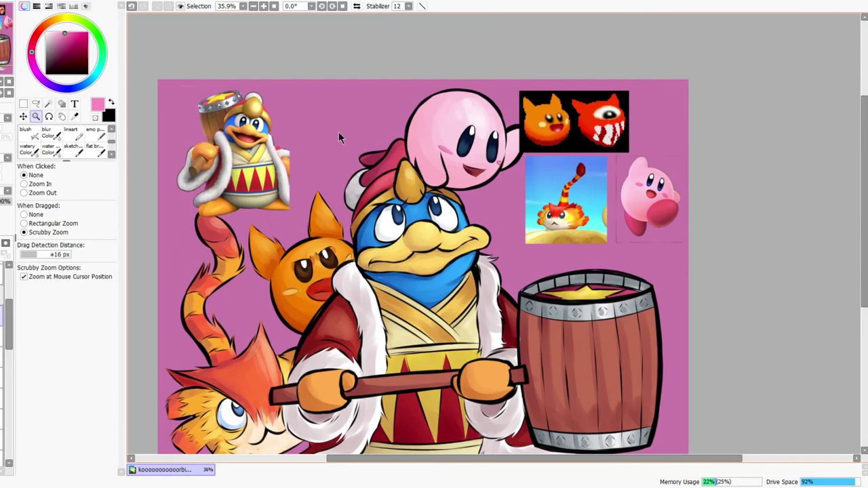
{"action": "left_click", "coordinate": [359, 6]}
{"action": "left_click", "coordinate": [358, 7]}
{"action": "scroll", "coordinate": [388, 194], "scroll_direction": "up", "scroll_amount": 3}
{"action": "scroll", "coordinate": [432, 161], "scroll_direction": "down", "scroll_amount": 3}
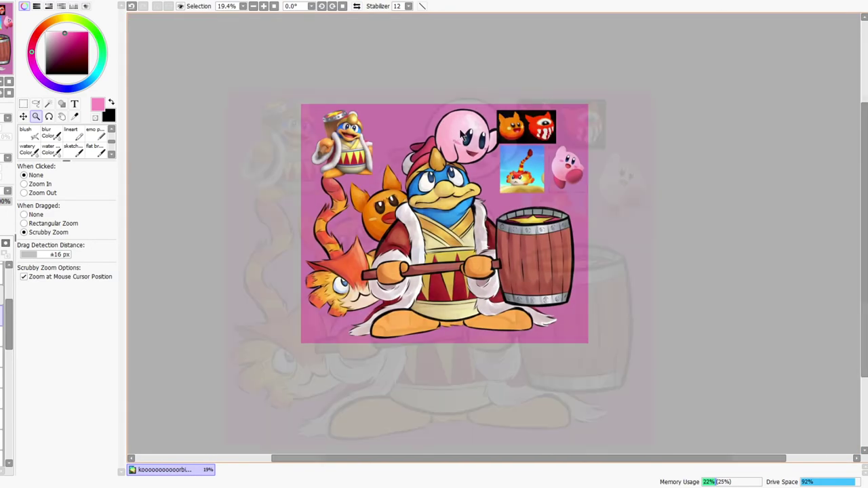
{"action": "scroll", "coordinate": [504, 113], "scroll_direction": "down", "scroll_amount": 2}
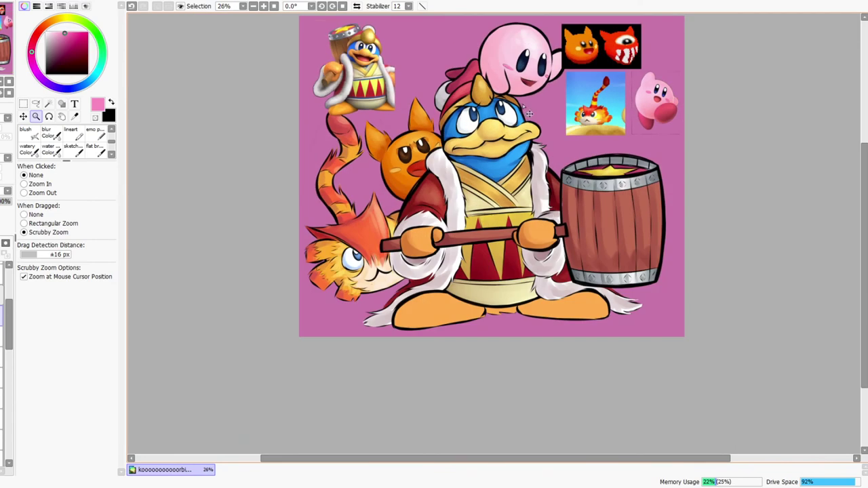
{"action": "left_click_drag", "start_coordinate": [515, 93], "coordinate": [495, 158]}
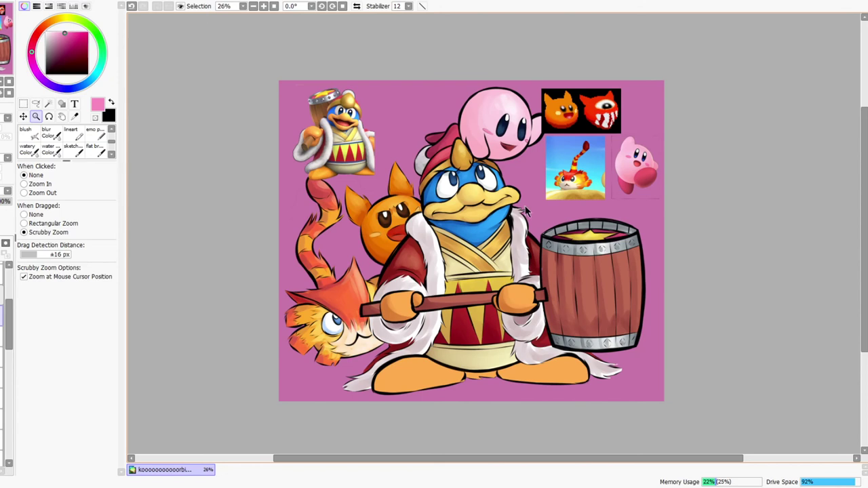
Hide the reference pictures around the characters and go to the background layer
{"action": "left_click_drag", "start_coordinate": [5, 319], "coordinate": [7, 270]}
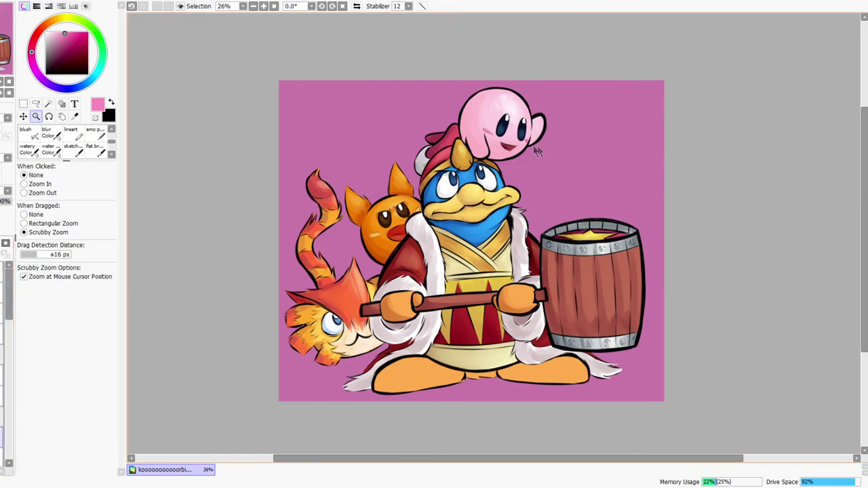
{"action": "left_click_drag", "start_coordinate": [8, 315], "coordinate": [8, 453]}
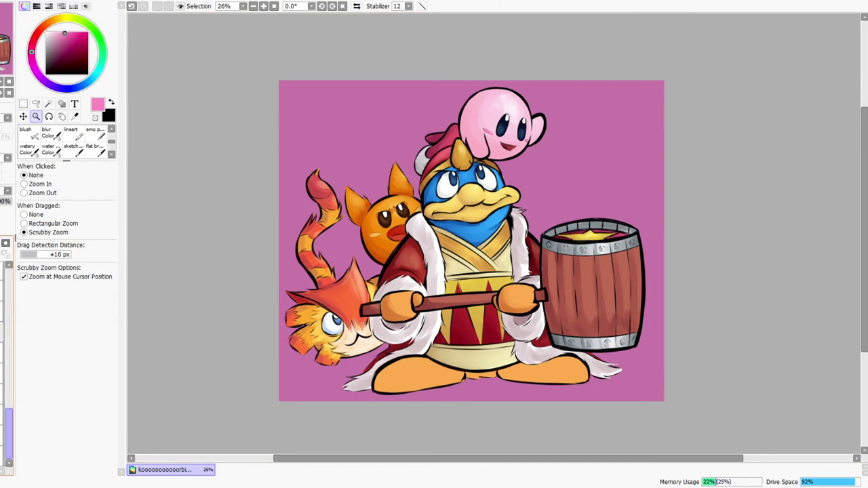
Fill the background with bright blue sampled from King Dedede, using the Bucket tool
{"action": "left_click", "coordinate": [111, 155]}
{"action": "left_click", "coordinate": [111, 154]}
{"action": "left_click", "coordinate": [111, 130]}
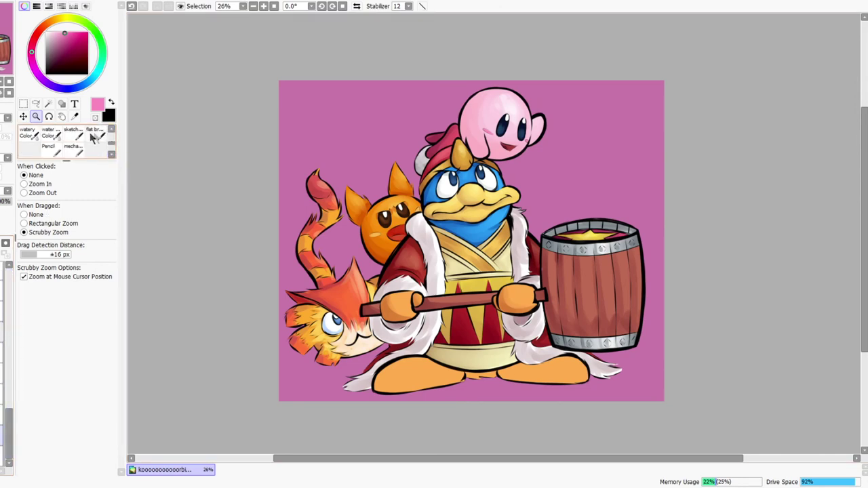
{"action": "left_click_drag", "start_coordinate": [112, 148], "coordinate": [115, 143]}
{"action": "left_click", "coordinate": [111, 155]}
{"action": "left_click", "coordinate": [112, 154]}
{"action": "left_click", "coordinate": [113, 129]}
{"action": "left_click", "coordinate": [112, 130]}
{"action": "left_click", "coordinate": [113, 129]}
{"action": "left_click", "coordinate": [29, 133]}
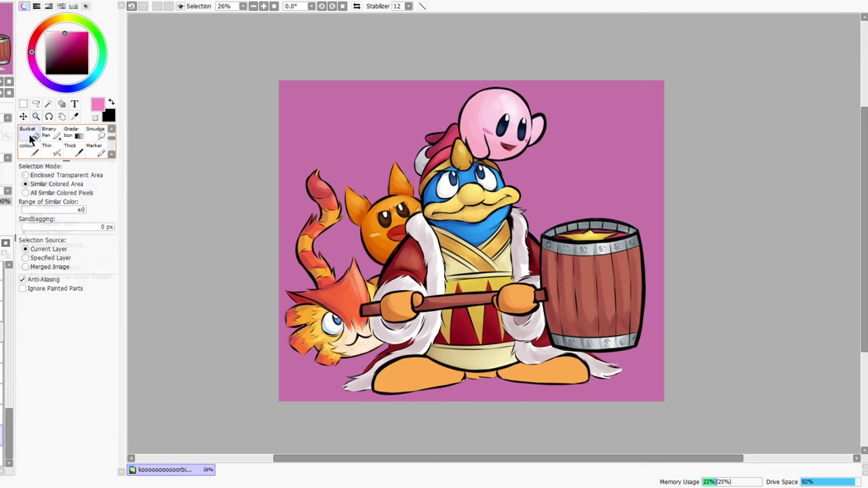
{"action": "right_click", "coordinate": [472, 172]}
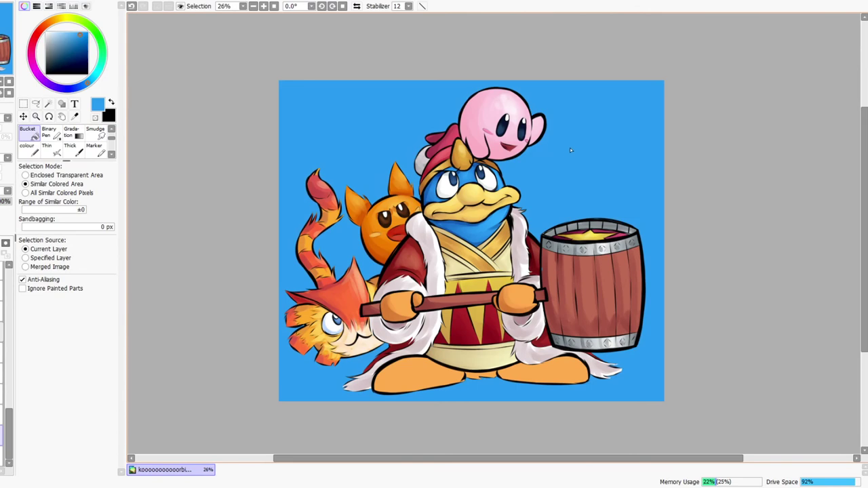
Try purple and dark navy fills on the background
{"action": "left_click", "coordinate": [63, 88]}
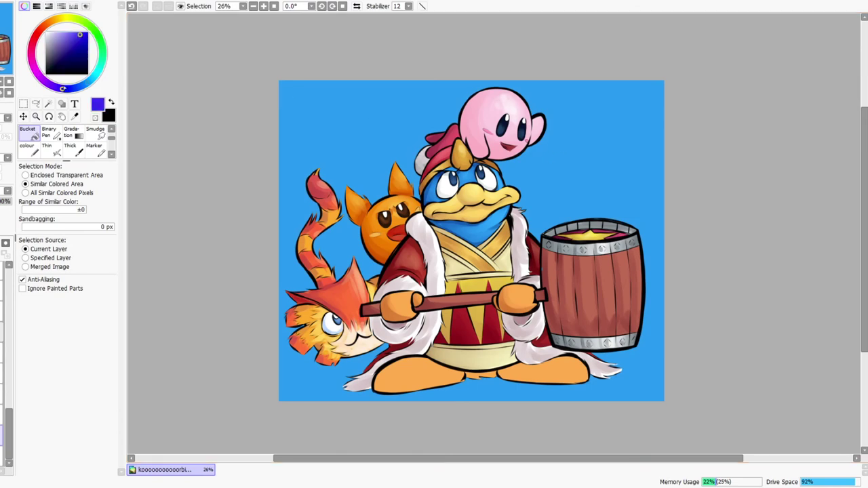
{"action": "left_click", "coordinate": [547, 157]}
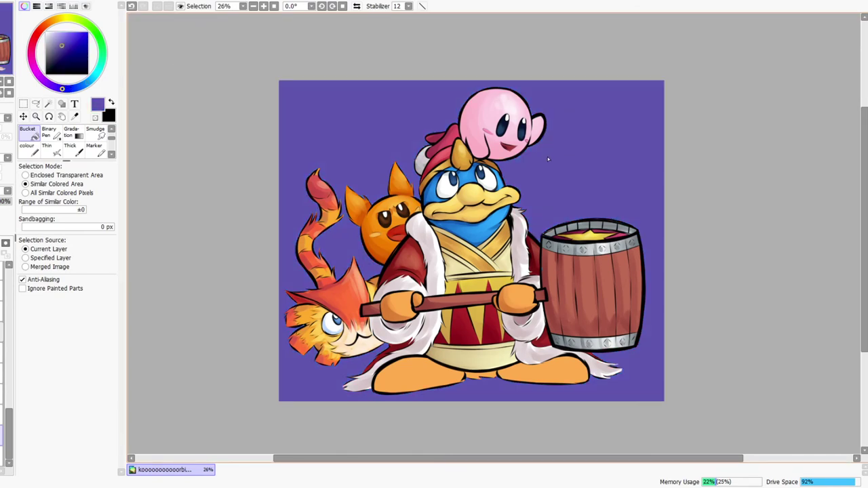
{"action": "left_click", "coordinate": [67, 89]}
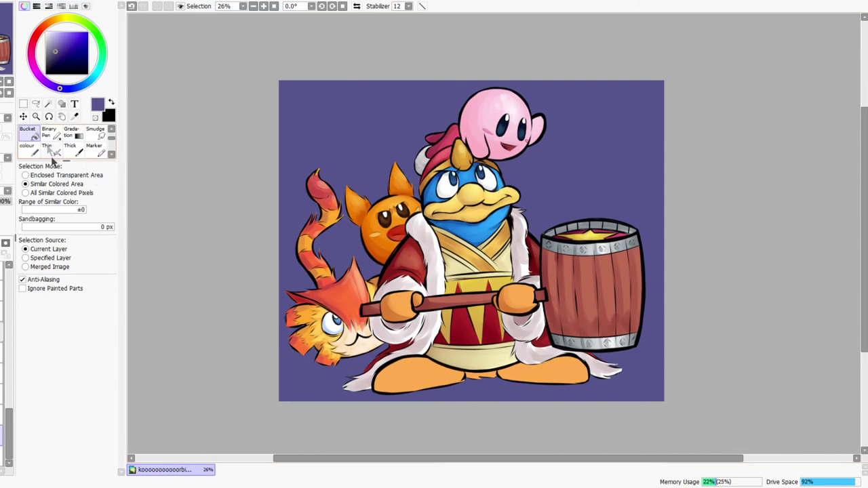
{"action": "left_click", "coordinate": [55, 61]}
{"action": "left_click", "coordinate": [605, 163]}
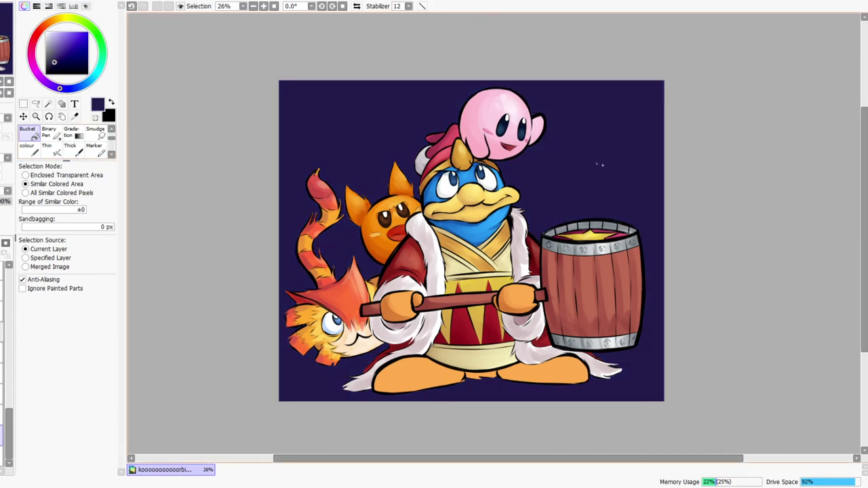
Fill the background with a muted teal blue
{"action": "left_click", "coordinate": [92, 78]}
{"action": "left_click", "coordinate": [69, 42]}
{"action": "left_click", "coordinate": [408, 120]}
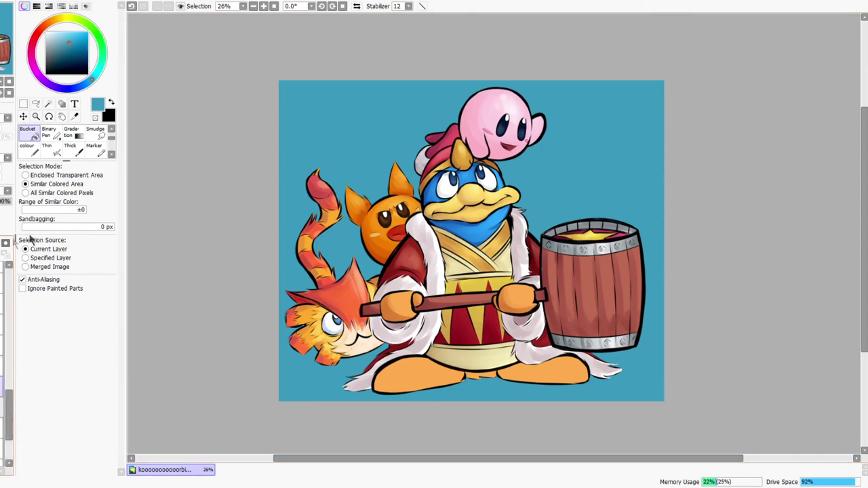
Paint the fur strip between King Dedede's feet white with the watery colour brush at size 40
{"action": "left_click", "coordinate": [36, 116]}
{"action": "mouse_move", "coordinate": [453, 370]}
{"action": "left_mouse_down"}
{"action": "mouse_move", "coordinate": [511, 403]}
{"action": "mouse_move", "coordinate": [455, 353]}
{"action": "left_mouse_up"}
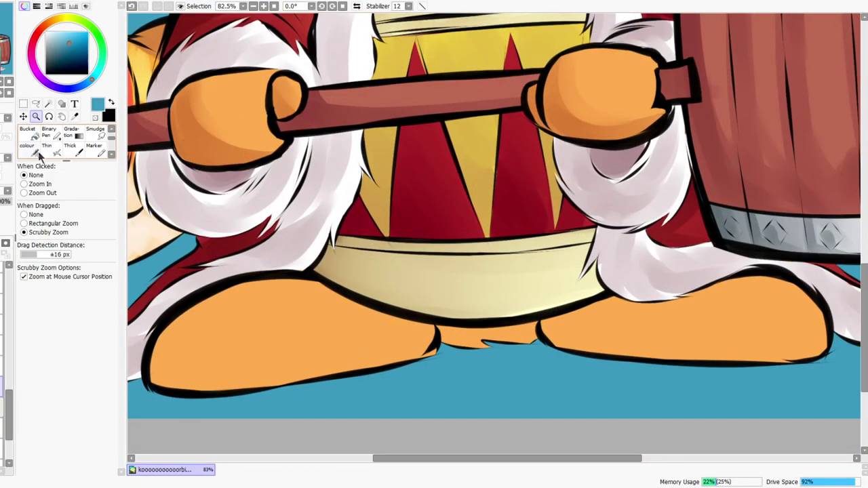
{"action": "mouse_move", "coordinate": [112, 138]}
{"action": "left_mouse_down"}
{"action": "mouse_move", "coordinate": [113, 129]}
{"action": "mouse_move", "coordinate": [112, 164]}
{"action": "left_mouse_up"}
{"action": "left_click", "coordinate": [112, 154]}
{"action": "left_click", "coordinate": [112, 154]}
{"action": "left_click", "coordinate": [111, 154]}
{"action": "left_click", "coordinate": [28, 132]}
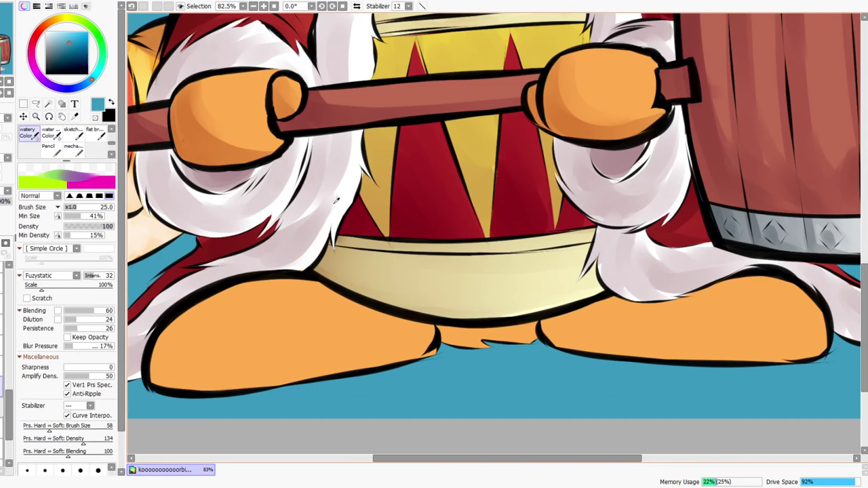
{"action": "right_click", "coordinate": [334, 203]}
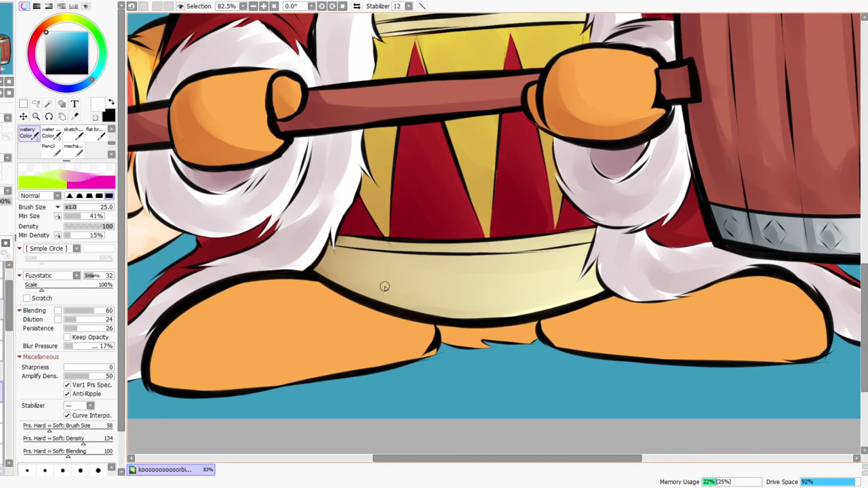
{"action": "key", "text": "bracketright"}
{"action": "key", "text": "bracketright"}
{"action": "key", "text": "bracketright"}
{"action": "mouse_move", "coordinate": [446, 337]}
{"action": "left_mouse_down"}
{"action": "mouse_move", "coordinate": [511, 348]}
{"action": "mouse_move", "coordinate": [532, 331]}
{"action": "left_mouse_up"}
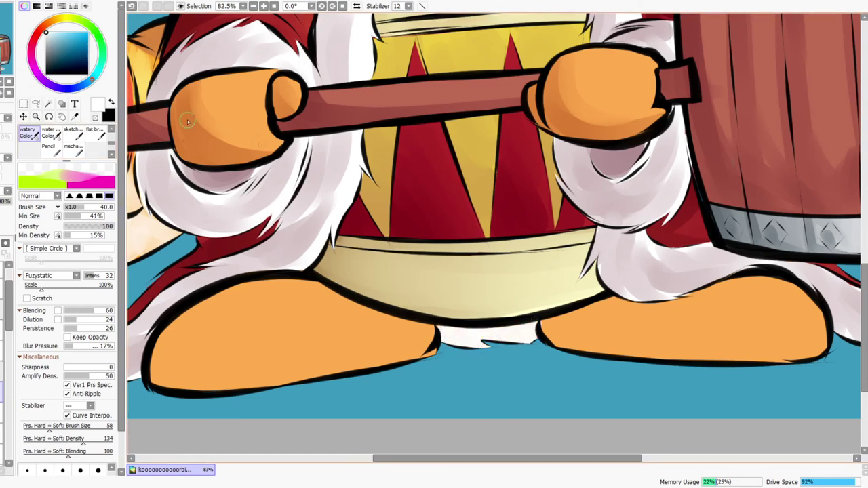
Shade the upper edge of the fur strip between the feet with a darkened mauve grey based on the coat trim's shadow colour
{"action": "left_click", "coordinate": [630, 250], "text": "alt"}
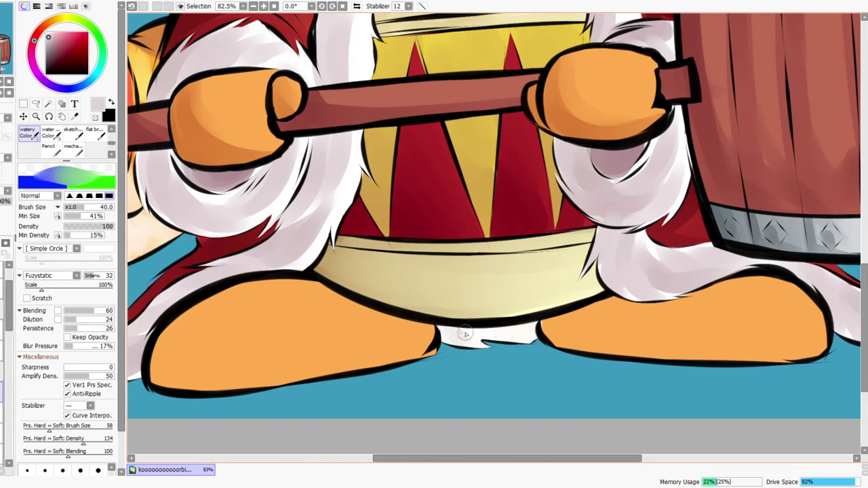
{"action": "left_click", "coordinate": [50, 47]}
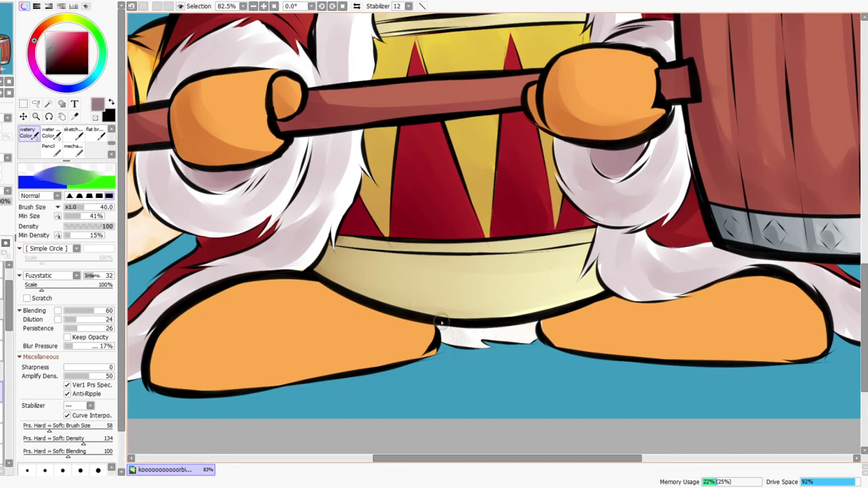
{"action": "left_click_drag", "start_coordinate": [458, 333], "coordinate": [541, 326]}
Shade King Dedede's orange feet along their edges with a reddish brown, using the watery colour brush at sizes 70 and 100
{"action": "key", "text": "ctrl+space"}
{"action": "left_click_drag", "start_coordinate": [540, 275], "coordinate": [494, 326]}
{"action": "left_click_drag", "start_coordinate": [545, 241], "coordinate": [521, 293]}
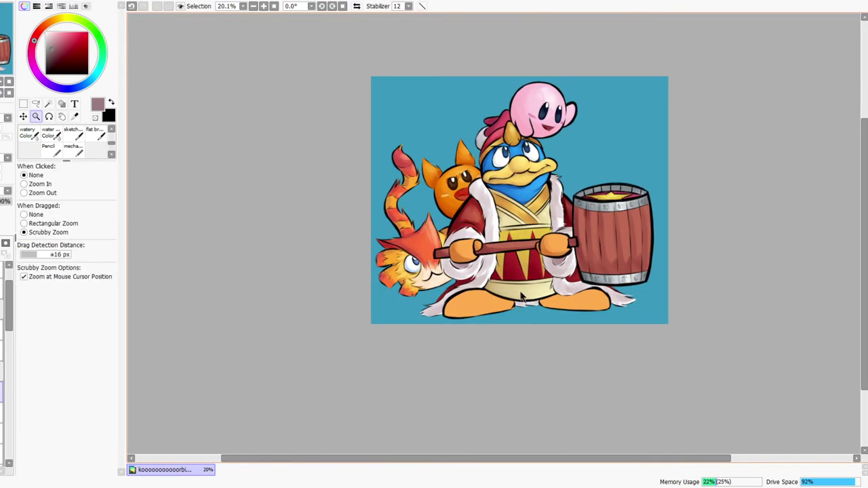
{"action": "left_click_drag", "start_coordinate": [575, 289], "coordinate": [532, 305]}
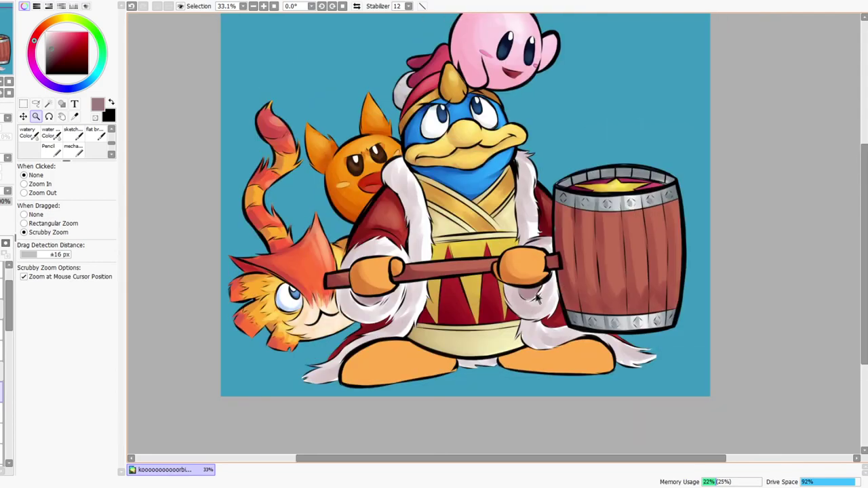
{"action": "left_click_drag", "start_coordinate": [547, 353], "coordinate": [472, 371]}
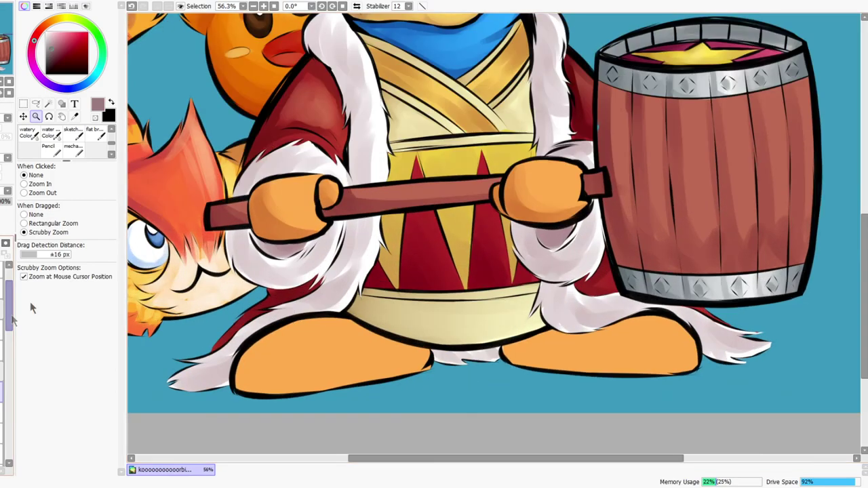
{"action": "left_click_drag", "start_coordinate": [10, 319], "coordinate": [8, 406]}
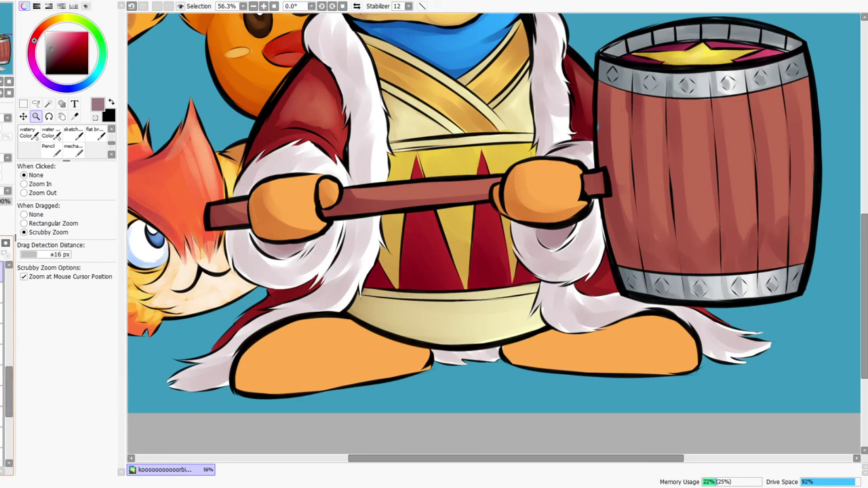
{"action": "left_click", "coordinate": [30, 134]}
{"action": "right_click", "coordinate": [304, 349]}
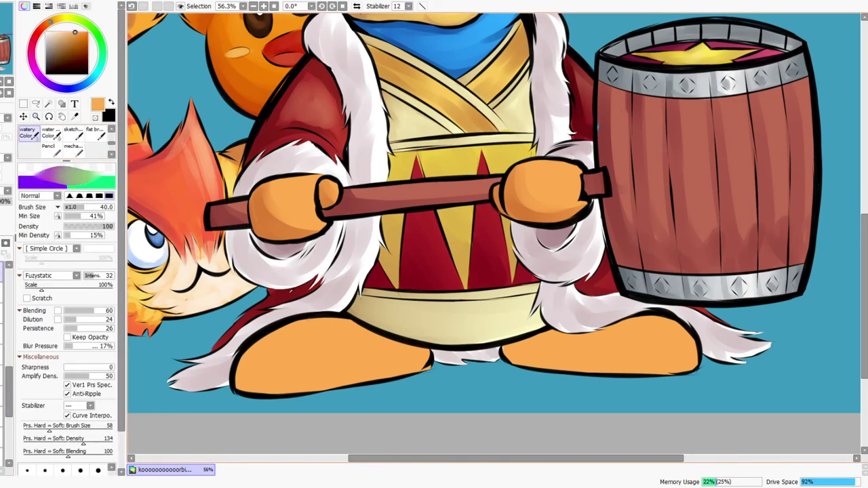
{"action": "left_click", "coordinate": [69, 46]}
{"action": "left_click", "coordinate": [42, 28]}
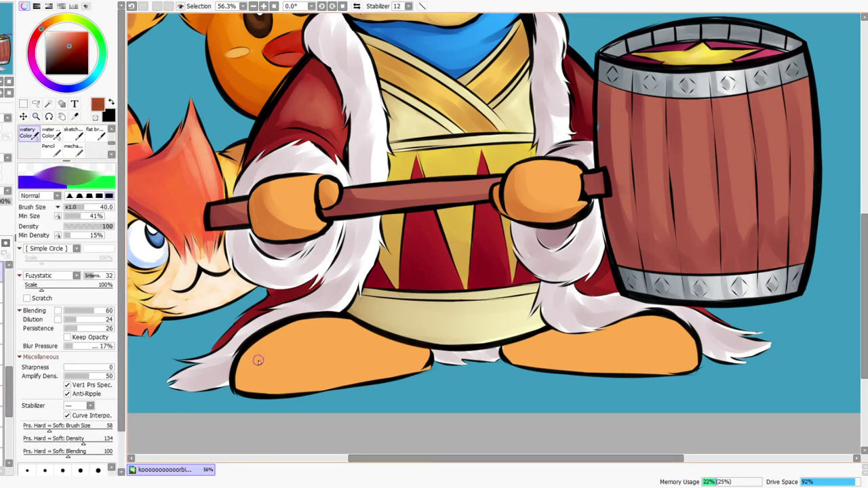
{"action": "key", "text": "bracketright"}
{"action": "key", "text": "bracketright"}
{"action": "key", "text": "bracketright"}
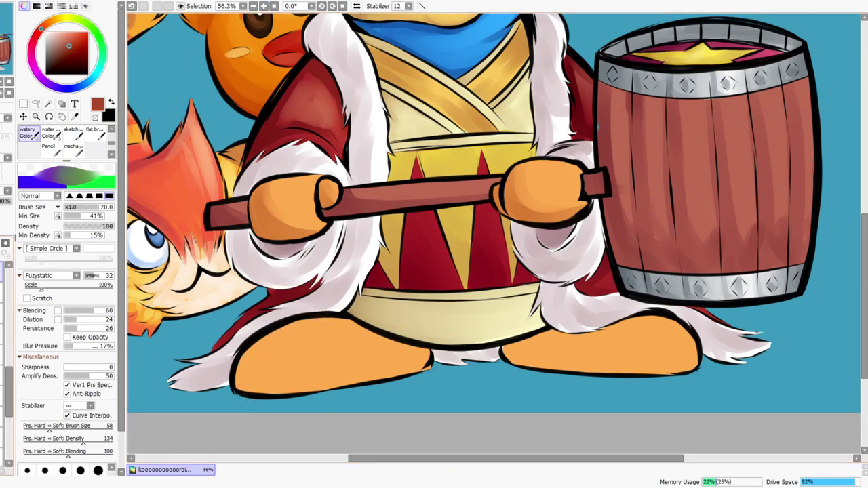
{"action": "left_click", "coordinate": [1, 272]}
{"action": "left_click", "coordinate": [2, 272]}
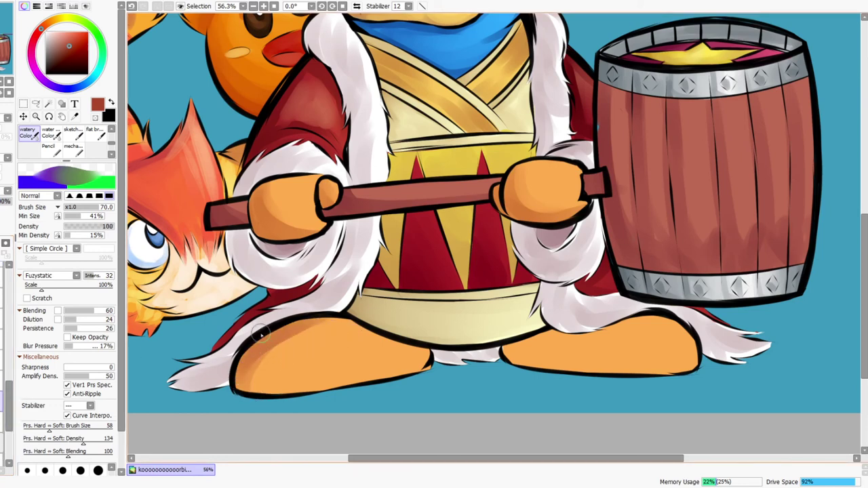
{"action": "key", "text": "bracketright"}
{"action": "key", "text": "bracketright"}
{"action": "left_click_drag", "start_coordinate": [246, 377], "coordinate": [368, 380]}
{"action": "mouse_move", "coordinate": [459, 339]}
{"action": "left_mouse_down"}
{"action": "mouse_move", "coordinate": [281, 368]}
{"action": "mouse_move", "coordinate": [257, 352]}
{"action": "mouse_move", "coordinate": [239, 367]}
{"action": "mouse_move", "coordinate": [335, 385]}
{"action": "left_mouse_up"}
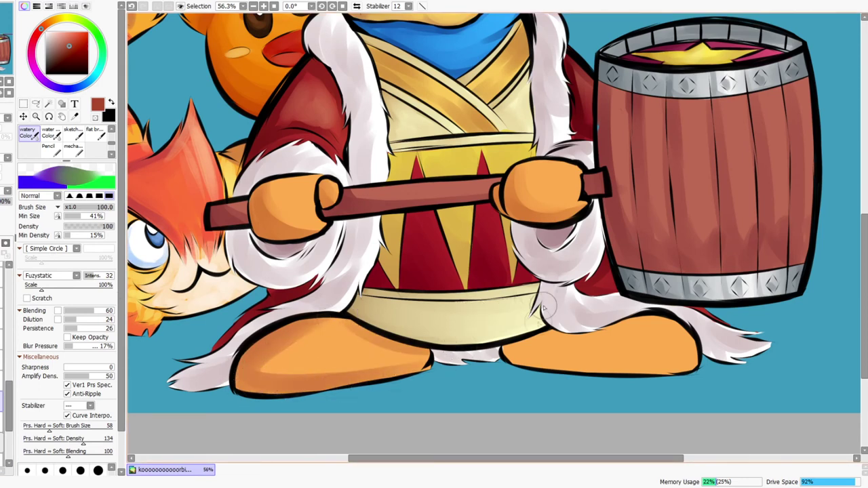
{"action": "mouse_move", "coordinate": [539, 347]}
{"action": "left_mouse_down"}
{"action": "mouse_move", "coordinate": [596, 348]}
{"action": "mouse_move", "coordinate": [529, 373]}
{"action": "mouse_move", "coordinate": [681, 354]}
{"action": "mouse_move", "coordinate": [543, 345]}
{"action": "mouse_move", "coordinate": [585, 379]}
{"action": "mouse_move", "coordinate": [600, 319]}
{"action": "left_mouse_up"}
{"action": "mouse_move", "coordinate": [552, 331]}
{"action": "left_mouse_down"}
{"action": "mouse_move", "coordinate": [663, 313]}
{"action": "mouse_move", "coordinate": [641, 317]}
{"action": "left_mouse_up"}
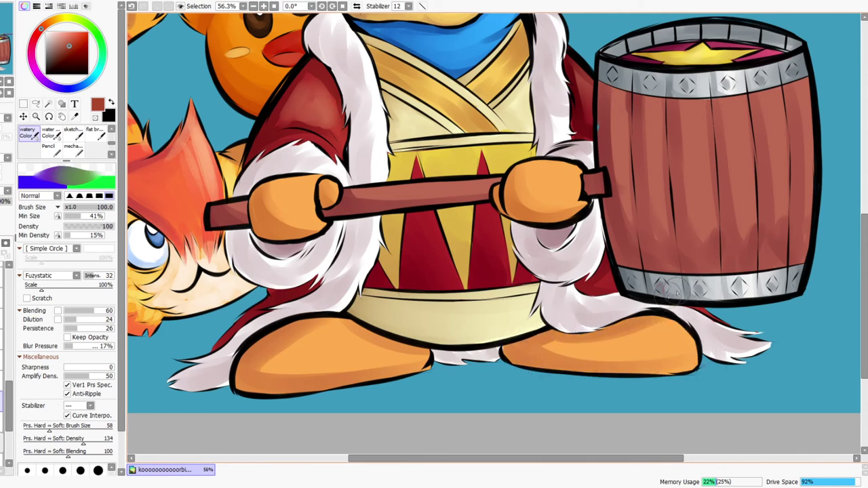
Blend the shading on both of King Dedede's feet using their base orange
{"action": "left_click", "coordinate": [315, 359], "text": "alt"}
{"action": "mouse_move", "coordinate": [328, 361]}
{"action": "left_mouse_down"}
{"action": "mouse_move", "coordinate": [333, 330]}
{"action": "mouse_move", "coordinate": [277, 382]}
{"action": "mouse_move", "coordinate": [354, 359]}
{"action": "mouse_move", "coordinate": [261, 373]}
{"action": "mouse_move", "coordinate": [425, 346]}
{"action": "mouse_move", "coordinate": [290, 363]}
{"action": "mouse_move", "coordinate": [366, 347]}
{"action": "left_mouse_up"}
{"action": "mouse_move", "coordinate": [621, 337]}
{"action": "left_mouse_down"}
{"action": "mouse_move", "coordinate": [550, 336]}
{"action": "mouse_move", "coordinate": [606, 352]}
{"action": "mouse_move", "coordinate": [642, 324]}
{"action": "mouse_move", "coordinate": [560, 355]}
{"action": "mouse_move", "coordinate": [620, 339]}
{"action": "left_mouse_up"}
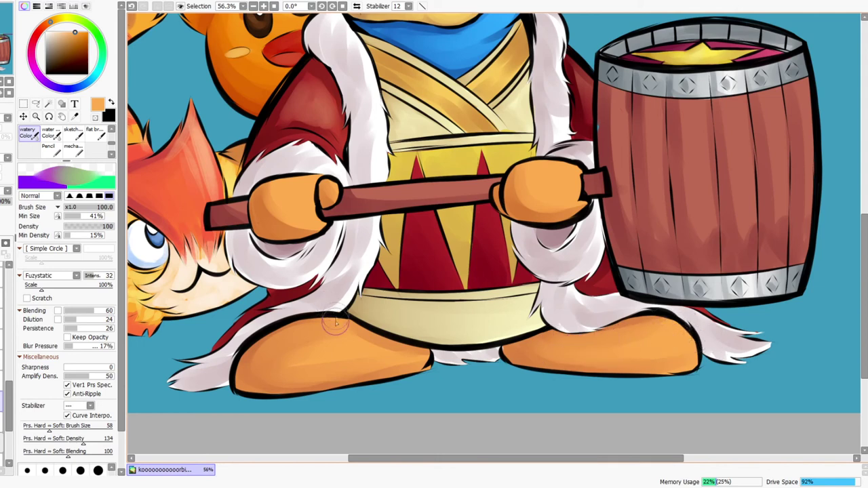
Highlight the upper middle of King Dedede's foot nearer the striped-tailed creature with light yellow at brush size 100
{"action": "left_click", "coordinate": [56, 20]}
{"action": "left_click", "coordinate": [68, 32]}
{"action": "key", "text": "bracketleft"}
{"action": "key", "text": "bracketleft"}
{"action": "key", "text": "bracketleft"}
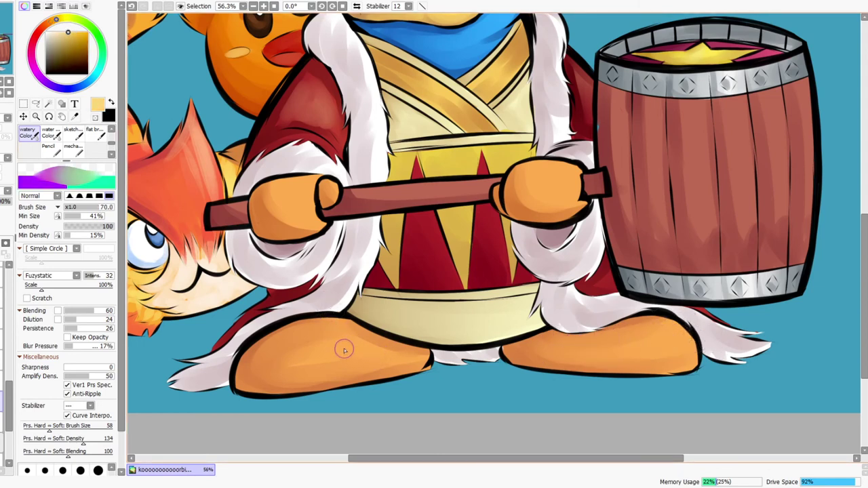
{"action": "key", "text": "bracketright"}
{"action": "key", "text": "bracketright"}
{"action": "key", "text": "bracketright"}
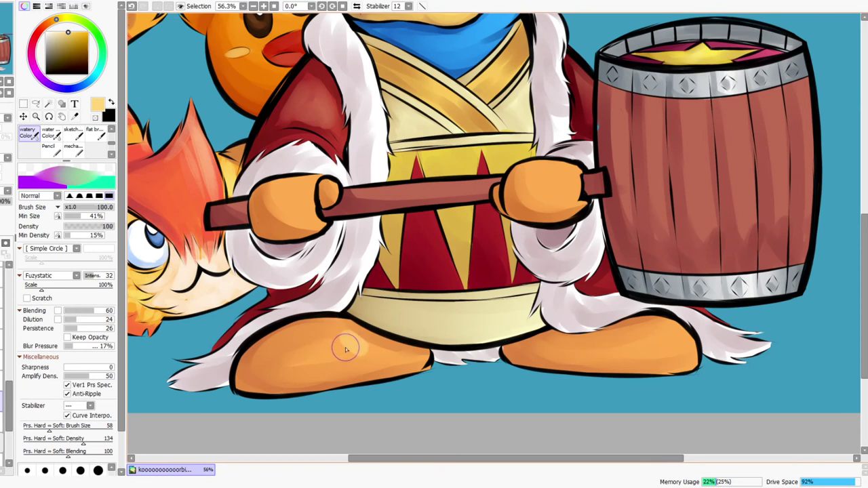
{"action": "mouse_move", "coordinate": [322, 354]}
{"action": "left_mouse_down"}
{"action": "mouse_move", "coordinate": [365, 349]}
{"action": "mouse_move", "coordinate": [301, 346]}
{"action": "left_mouse_up"}
Highlight King Dedede's foot beneath the barrel hammer with the same light yellow at brush size 50
{"action": "key", "text": "bracketleft"}
{"action": "key", "text": "bracketleft"}
{"action": "key", "text": "bracketleft"}
{"action": "key", "text": "bracketleft"}
{"action": "mouse_move", "coordinate": [661, 329]}
{"action": "left_mouse_down"}
{"action": "mouse_move", "coordinate": [675, 343]}
{"action": "mouse_move", "coordinate": [668, 331]}
{"action": "mouse_move", "coordinate": [592, 350]}
{"action": "left_mouse_up"}
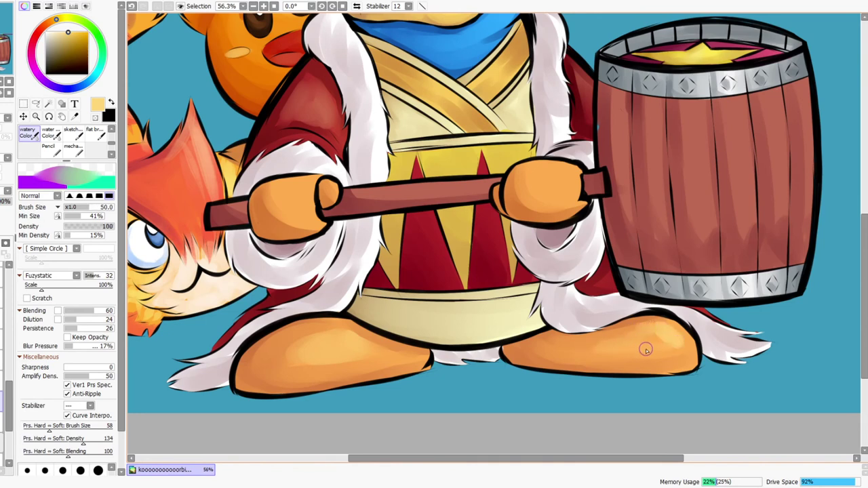
{"action": "mouse_move", "coordinate": [661, 337]}
{"action": "left_mouse_down"}
{"action": "mouse_move", "coordinate": [633, 329]}
{"action": "mouse_move", "coordinate": [658, 345]}
{"action": "mouse_move", "coordinate": [611, 351]}
{"action": "left_mouse_up"}
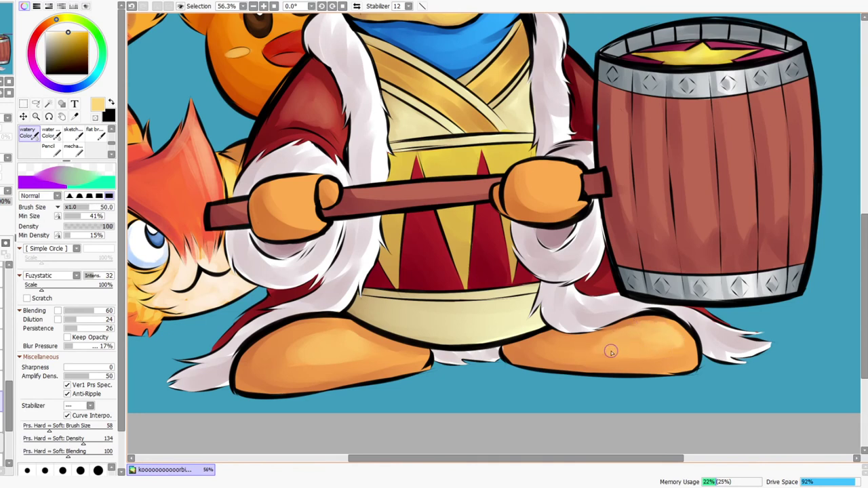
{"action": "mouse_move", "coordinate": [558, 346]}
{"action": "left_mouse_down"}
{"action": "mouse_move", "coordinate": [633, 339]}
{"action": "mouse_move", "coordinate": [593, 347]}
{"action": "left_mouse_up"}
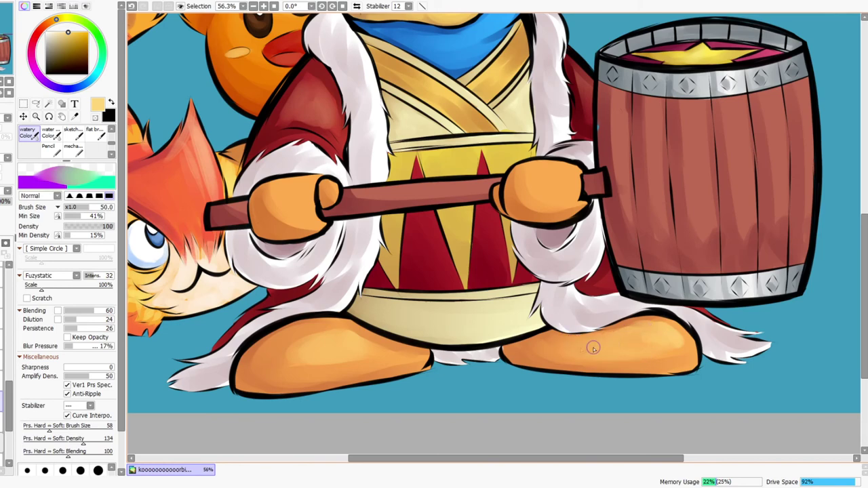
Fill the background with a pale pink based on Kirby's body colour
{"action": "key", "text": "ctrl+space"}
{"action": "left_click_drag", "start_coordinate": [669, 238], "coordinate": [655, 253]}
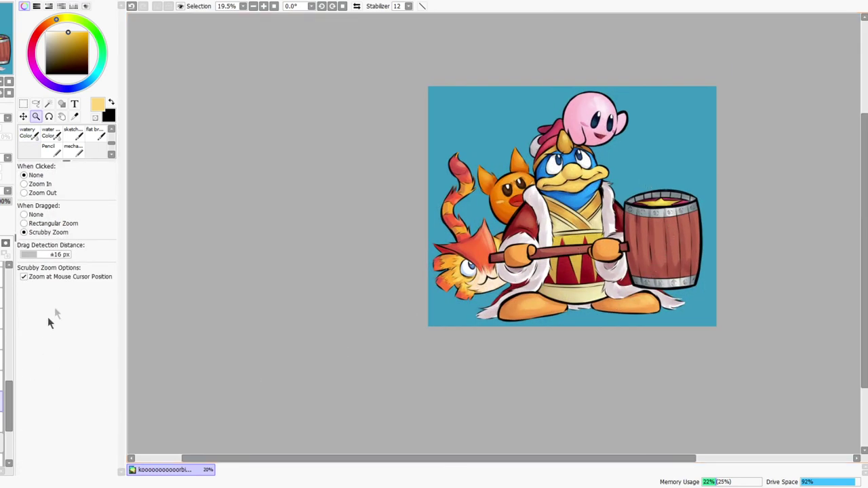
{"action": "left_click_drag", "start_coordinate": [8, 391], "coordinate": [9, 421]}
{"action": "scroll", "coordinate": [111, 152], "scroll_direction": "down", "scroll_amount": 3}
{"action": "scroll", "coordinate": [112, 139], "scroll_direction": "down", "scroll_amount": 1}
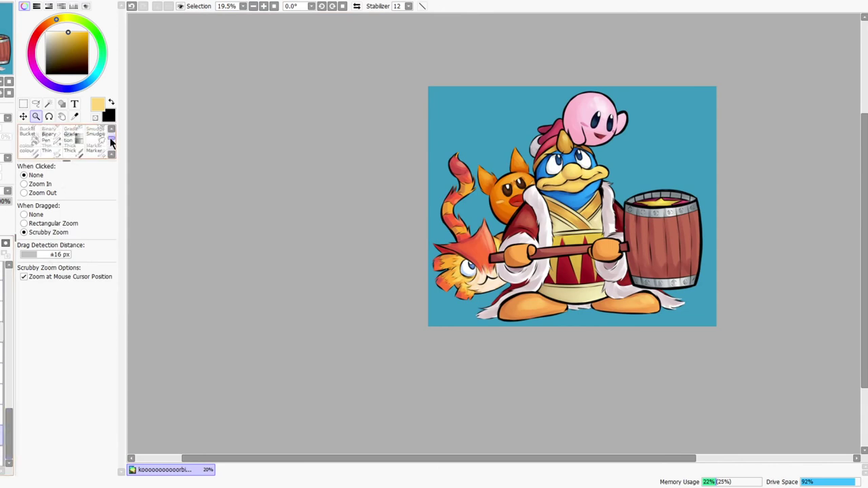
{"action": "left_click", "coordinate": [29, 133]}
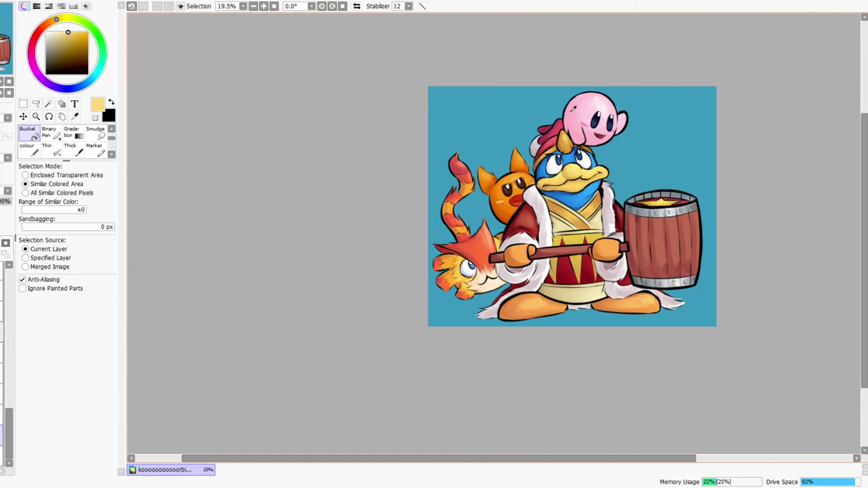
{"action": "left_click", "coordinate": [573, 107], "text": "alt"}
{"action": "left_click_drag", "start_coordinate": [57, 33], "coordinate": [52, 35]}
{"action": "left_click", "coordinate": [645, 158]}
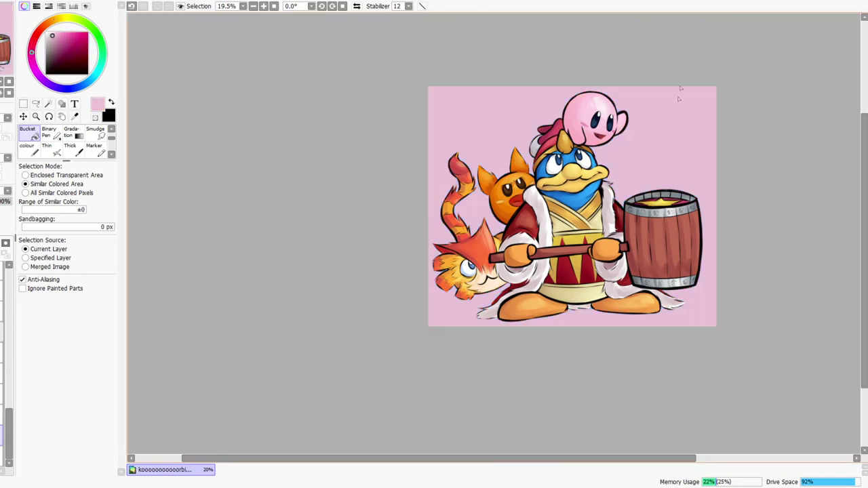
Fill the background with a more saturated, vivid pink
{"action": "key", "text": "z"}
{"action": "left_click_drag", "start_coordinate": [639, 128], "coordinate": [649, 117]}
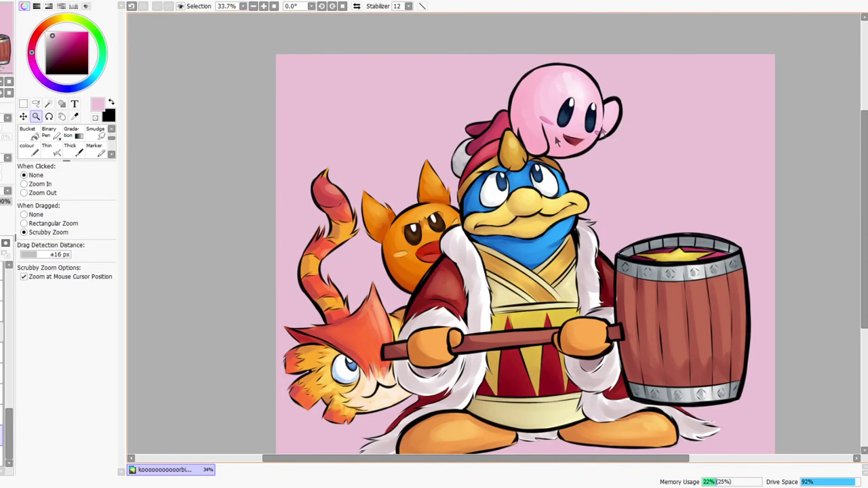
{"action": "left_click", "coordinate": [66, 31]}
{"action": "left_click", "coordinate": [29, 131]}
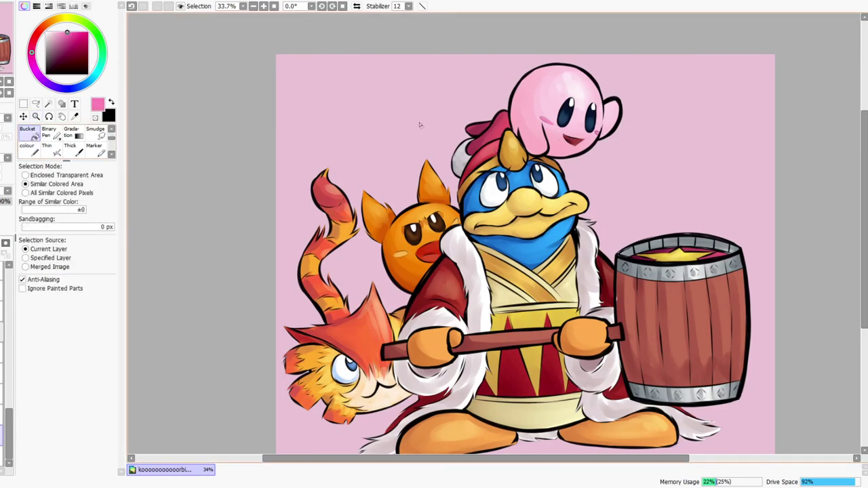
{"action": "left_click", "coordinate": [439, 135]}
Paint thin pale lilac accent strokes beside Kirby's raised arm and around the striped tail with the Thick brush at size 50
{"action": "left_click", "coordinate": [112, 129]}
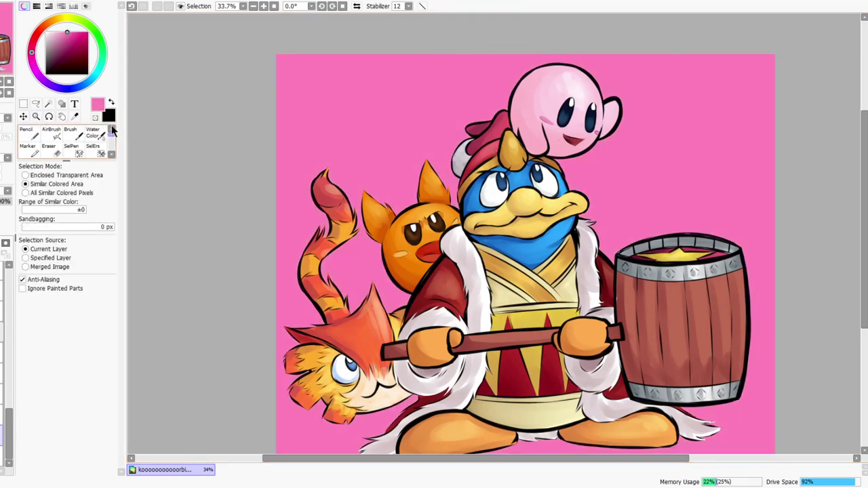
{"action": "left_click", "coordinate": [111, 153]}
{"action": "left_click", "coordinate": [112, 154]}
{"action": "left_click", "coordinate": [70, 134]}
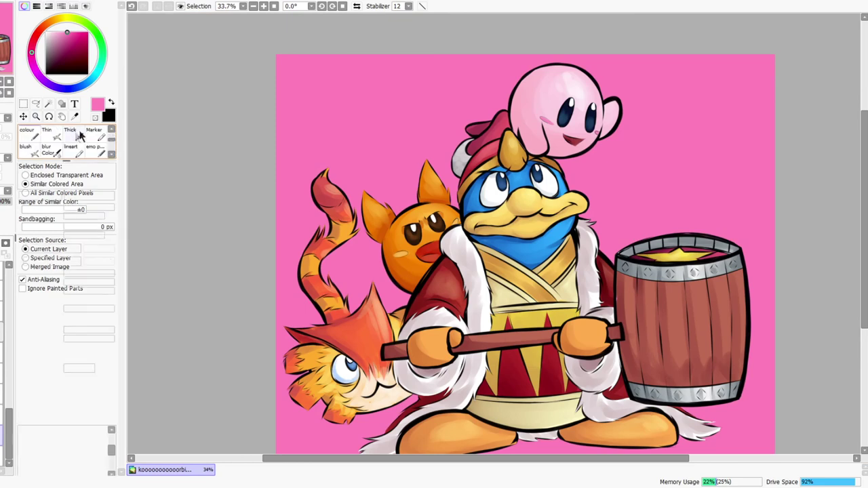
{"action": "left_click", "coordinate": [50, 32]}
{"action": "left_click", "coordinate": [38, 70]}
{"action": "key", "text": "bracketright"}
{"action": "key", "text": "bracketright"}
{"action": "key", "text": "bracketright"}
{"action": "key", "text": "bracketright"}
{"action": "key", "text": "bracketright"}
{"action": "key", "text": "bracketright"}
{"action": "key", "text": "bracketright"}
{"action": "key", "text": "bracketright"}
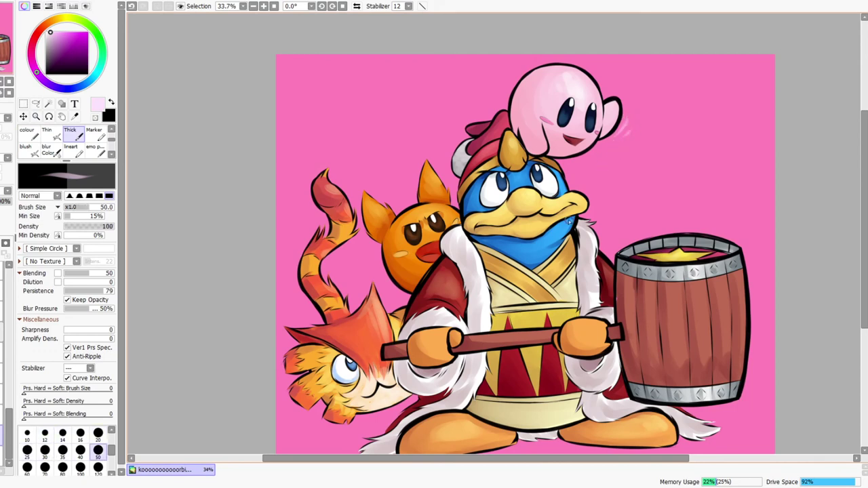
{"action": "left_click_drag", "start_coordinate": [333, 172], "coordinate": [348, 182]}
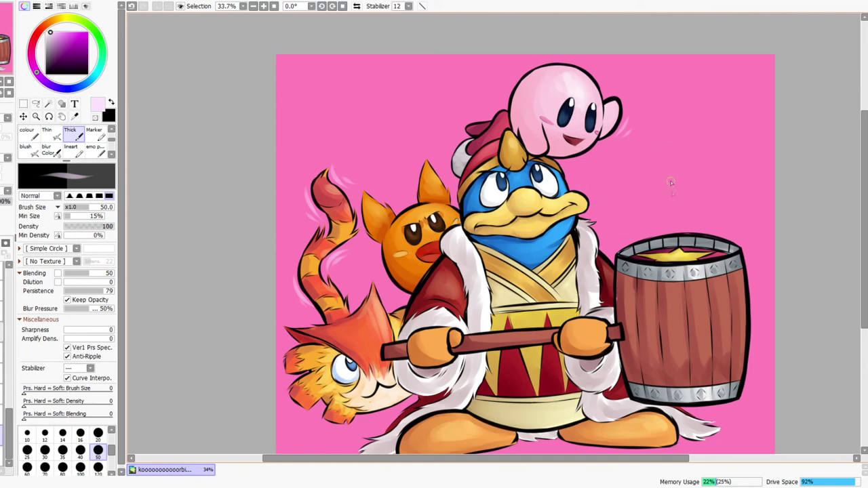
Try large white diagonal streaks on the background above the barrel with the Thick brush at size 200, and undo them
{"action": "left_click_drag", "start_coordinate": [537, 391], "coordinate": [530, 344]}
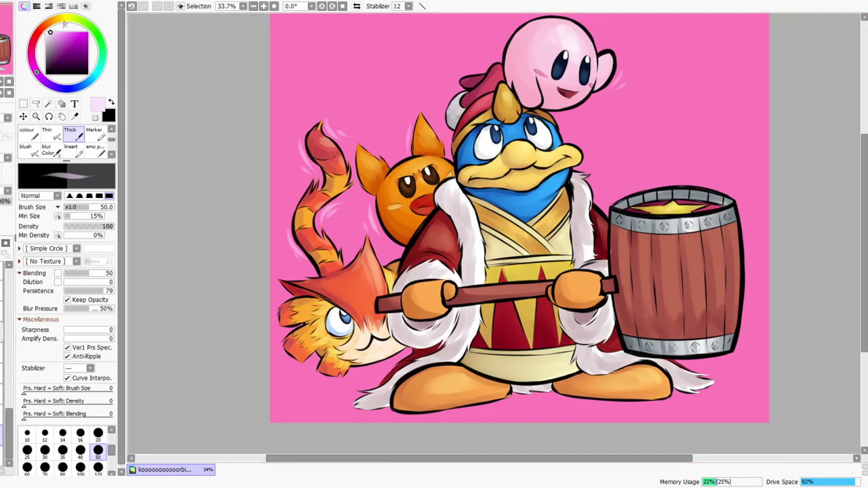
{"action": "left_click_drag", "start_coordinate": [57, 33], "coordinate": [38, 17]}
{"action": "key", "text": "bracketright"}
{"action": "key", "text": "bracketright"}
{"action": "key", "text": "bracketright"}
{"action": "key", "text": "bracketright"}
{"action": "key", "text": "bracketright"}
{"action": "key", "text": "bracketright"}
{"action": "key", "text": "bracketright"}
{"action": "mouse_move", "coordinate": [657, 122]}
{"action": "left_mouse_down"}
{"action": "mouse_move", "coordinate": [621, 206]}
{"action": "mouse_move", "coordinate": [671, 161]}
{"action": "left_mouse_up"}
{"action": "left_click_drag", "start_coordinate": [619, 218], "coordinate": [693, 193]}
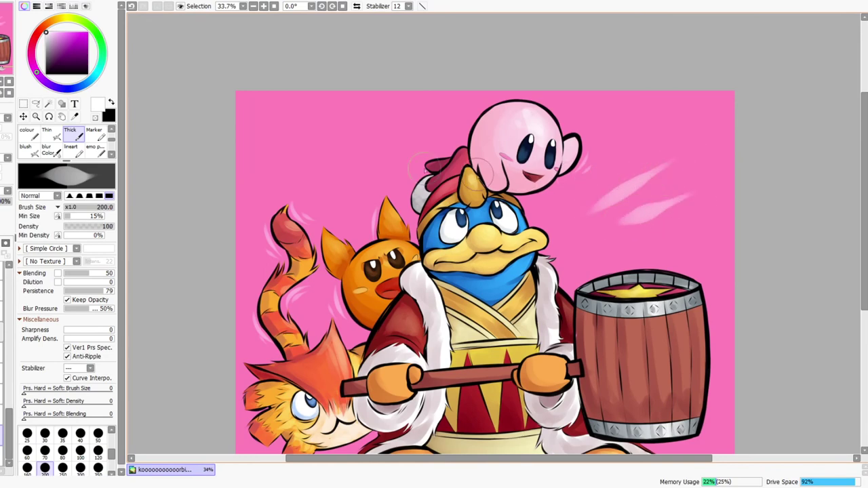
{"action": "key", "text": "ctrl+z"}
{"action": "key", "text": "ctrl+z"}
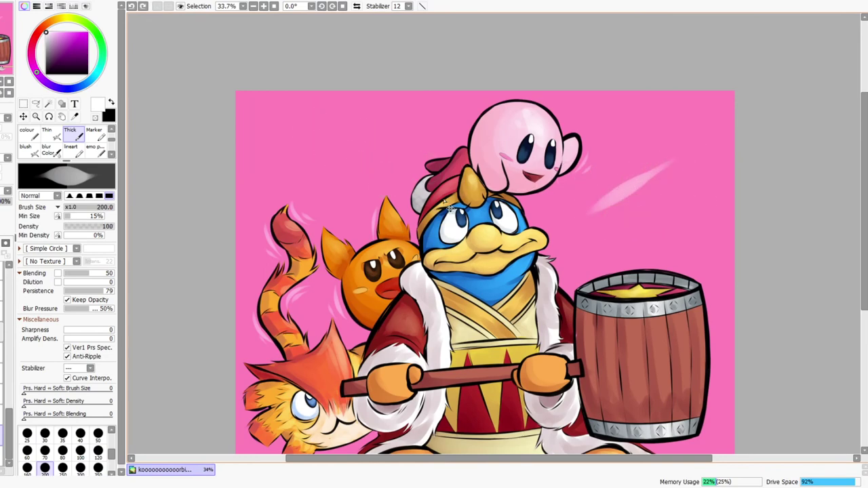
{"action": "key", "text": "ctrl+space"}
{"action": "mouse_move", "coordinate": [483, 224]}
{"action": "left_mouse_down"}
{"action": "mouse_move", "coordinate": [493, 274]}
{"action": "mouse_move", "coordinate": [485, 268]}
{"action": "left_mouse_up"}
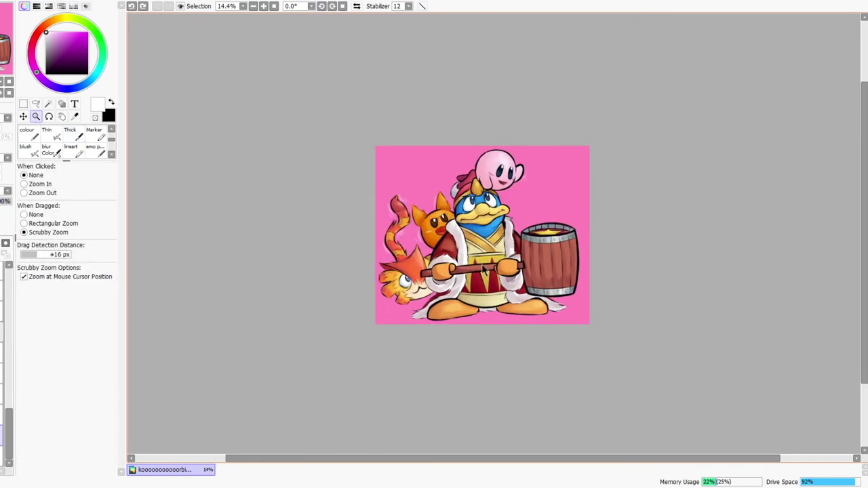
{"action": "left_click_drag", "start_coordinate": [507, 227], "coordinate": [525, 226]}
{"action": "left_click", "coordinate": [35, 154]}
{"action": "left_click", "coordinate": [111, 154]}
{"action": "left_click", "coordinate": [111, 154]}
{"action": "left_click", "coordinate": [31, 133]}
{"action": "scroll", "coordinate": [109, 138], "scroll_direction": "up", "scroll_amount": 3}
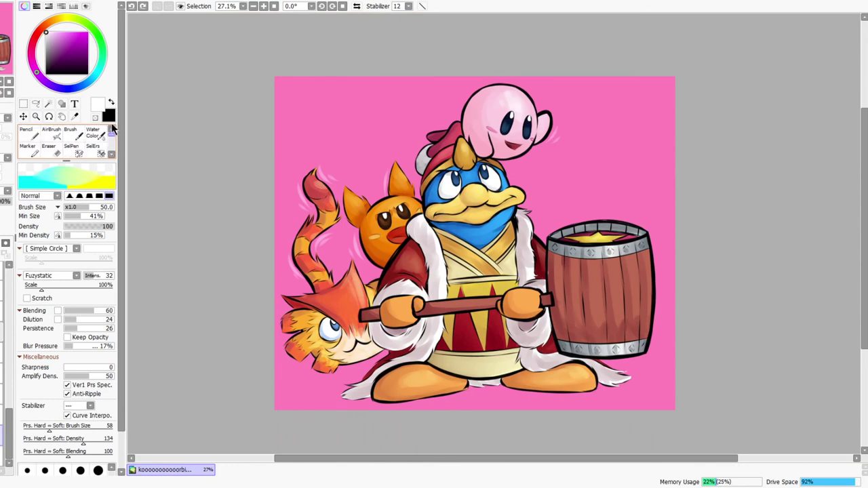
Paint large soft white streaks fanning outward on the background above the barrel and beside Kirby with the Brush at size 500
{"action": "left_click", "coordinate": [71, 133]}
{"action": "key", "text": "]"}
{"action": "key", "text": "]"}
{"action": "key", "text": "]"}
{"action": "key", "text": "]"}
{"action": "key", "text": "]"}
{"action": "key", "text": "]"}
{"action": "key", "text": "]"}
{"action": "key", "text": "]"}
{"action": "key", "text": "]"}
{"action": "key", "text": "]"}
{"action": "key", "text": "]"}
{"action": "key", "text": "]"}
{"action": "key", "text": "]"}
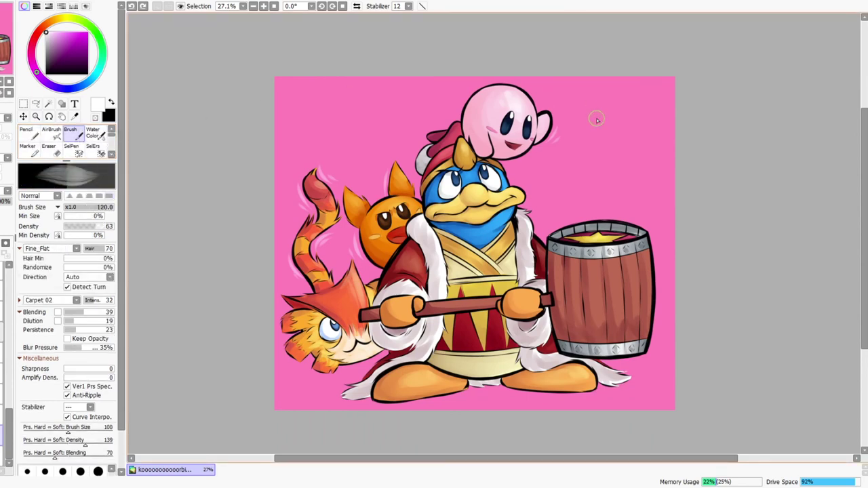
{"action": "key", "text": "bracketright"}
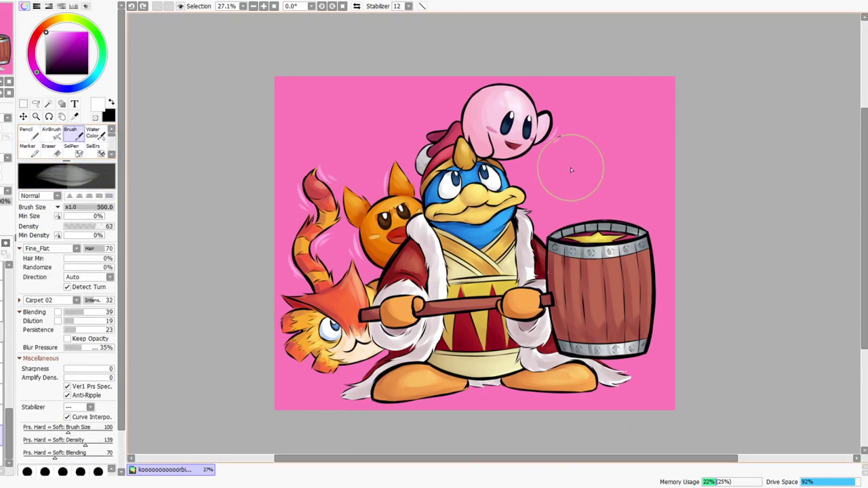
{"action": "left_click_drag", "start_coordinate": [571, 170], "coordinate": [682, 83]}
{"action": "left_click_drag", "start_coordinate": [620, 184], "coordinate": [737, 114]}
{"action": "left_click_drag", "start_coordinate": [560, 97], "coordinate": [594, 46]}
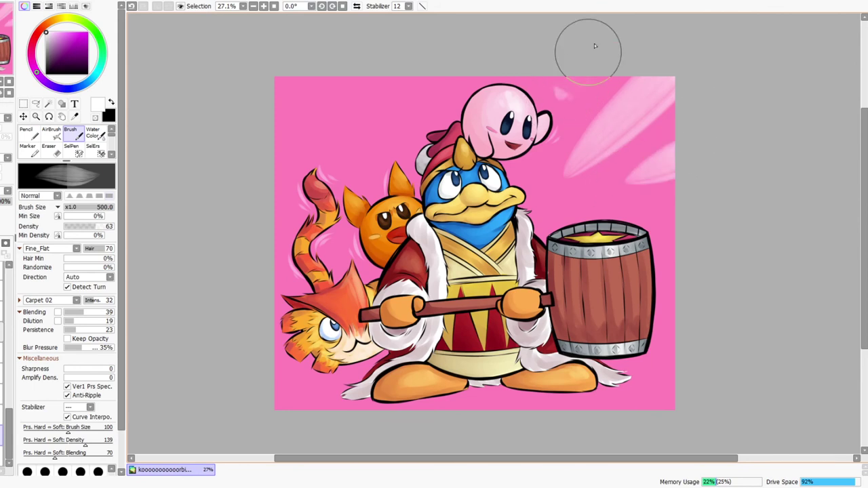
Paint matching soft white streaks radiating from the characters in the background's upper-left area and both lower corners
{"action": "left_click_drag", "start_coordinate": [416, 101], "coordinate": [352, 58]}
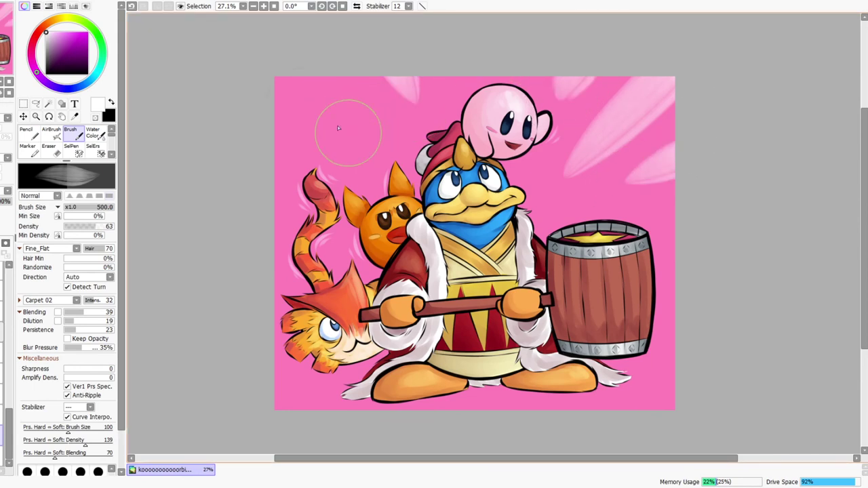
{"action": "left_click_drag", "start_coordinate": [349, 136], "coordinate": [261, 56]}
{"action": "left_click_drag", "start_coordinate": [306, 162], "coordinate": [255, 92]}
{"action": "key", "text": "ctrl+z"}
{"action": "key", "text": "ctrl+z"}
{"action": "left_click_drag", "start_coordinate": [360, 146], "coordinate": [279, 80]}
{"action": "left_click_drag", "start_coordinate": [290, 166], "coordinate": [215, 119]}
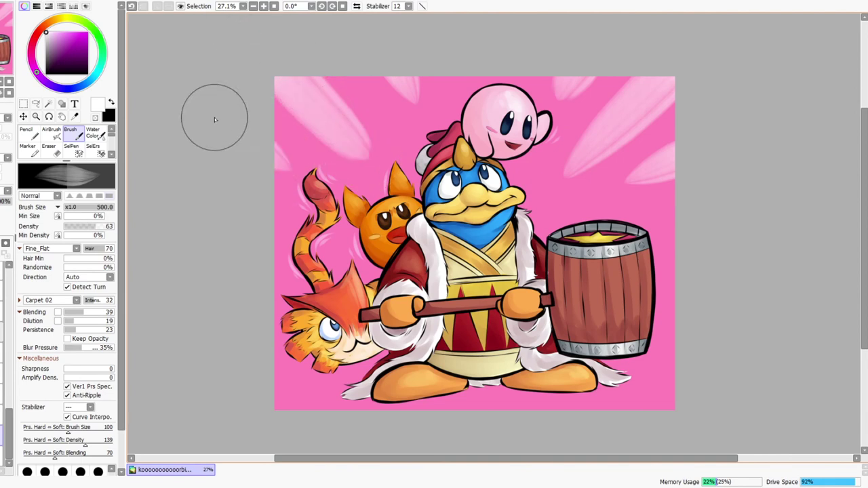
{"action": "left_click_drag", "start_coordinate": [642, 379], "coordinate": [732, 394]}
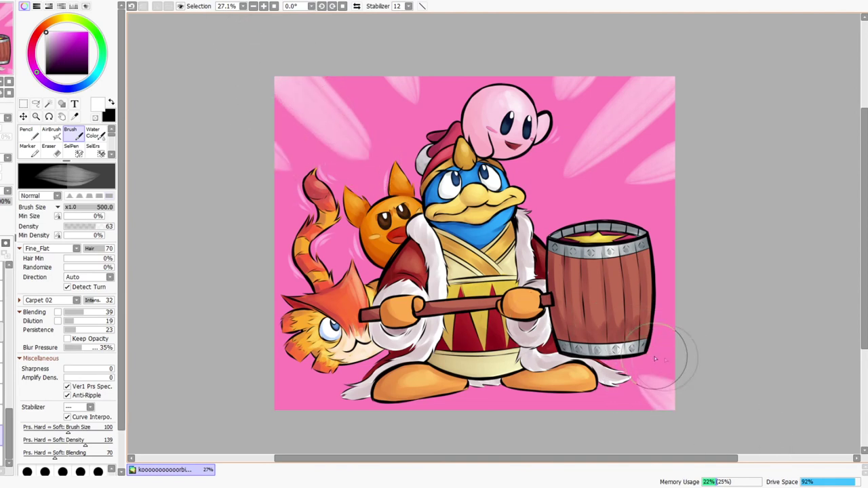
{"action": "left_click_drag", "start_coordinate": [281, 383], "coordinate": [272, 417]}
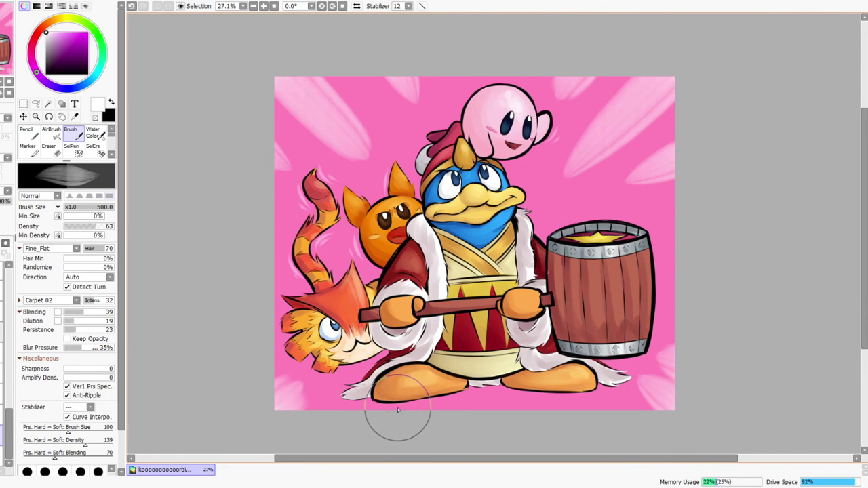
Try a broad white ground band along the bottom of the background beneath the feet, and undo it
{"action": "mouse_move", "coordinate": [315, 404]}
{"action": "left_mouse_down"}
{"action": "mouse_move", "coordinate": [300, 396]}
{"action": "mouse_move", "coordinate": [661, 400]}
{"action": "mouse_move", "coordinate": [632, 395]}
{"action": "left_mouse_up"}
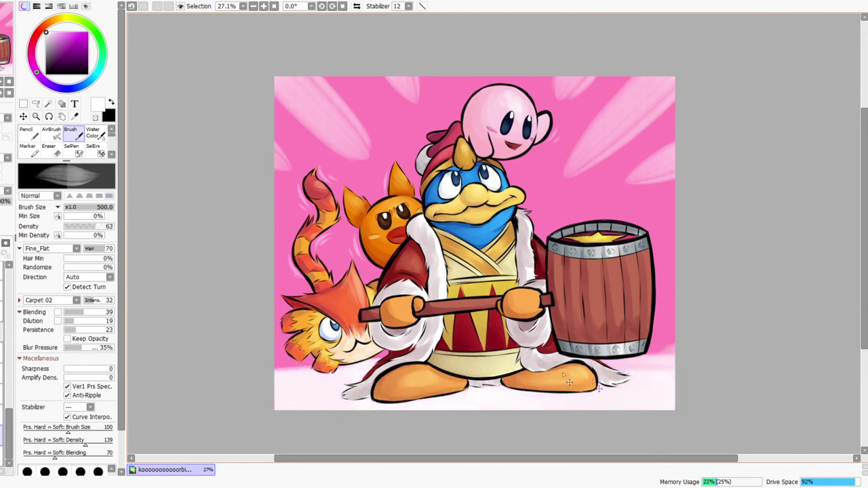
{"action": "key", "text": "ctrl+z"}
{"action": "key", "text": "ctrl+space"}
{"action": "left_click_drag", "start_coordinate": [591, 225], "coordinate": [589, 234]}
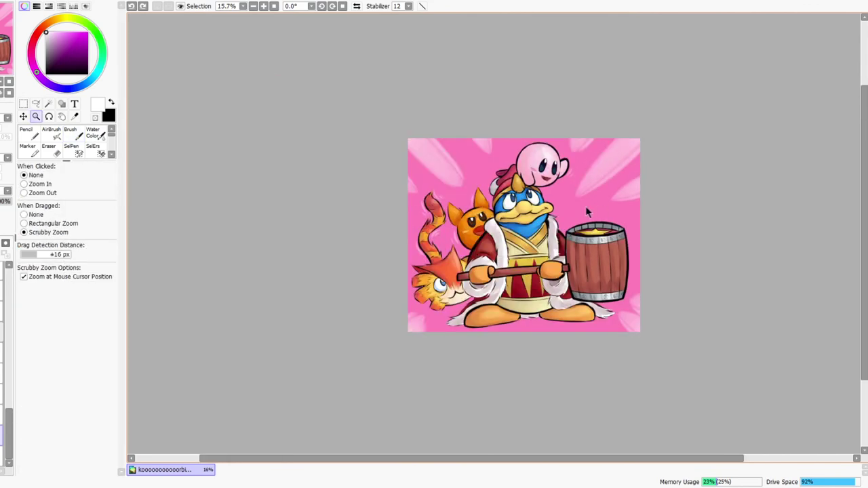
{"action": "left_click_drag", "start_coordinate": [522, 211], "coordinate": [539, 205]}
Select the black line art with the Magic Wand set to All Similar Colored Pixels on the current layer
{"action": "left_click_drag", "start_coordinate": [8, 421], "coordinate": [15, 256]}
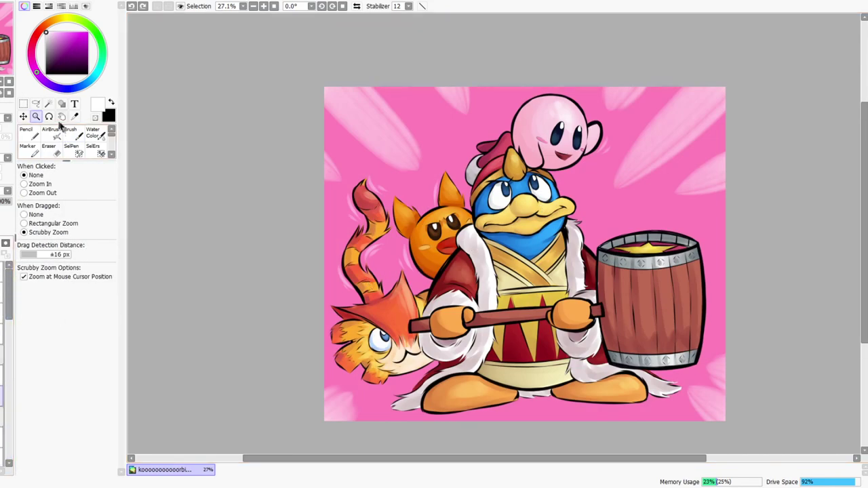
{"action": "key", "text": "w"}
{"action": "left_click", "coordinate": [507, 163]}
{"action": "key", "text": "ctrl+d"}
{"action": "left_click", "coordinate": [58, 193]}
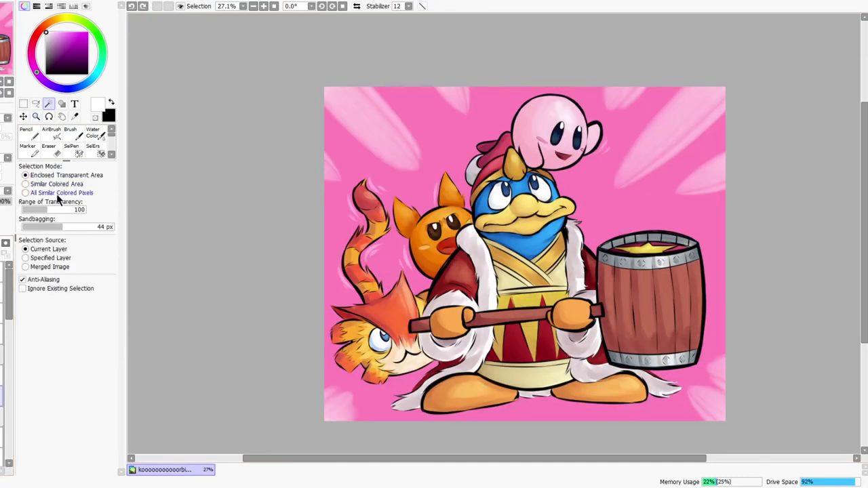
{"action": "left_click", "coordinate": [510, 154]}
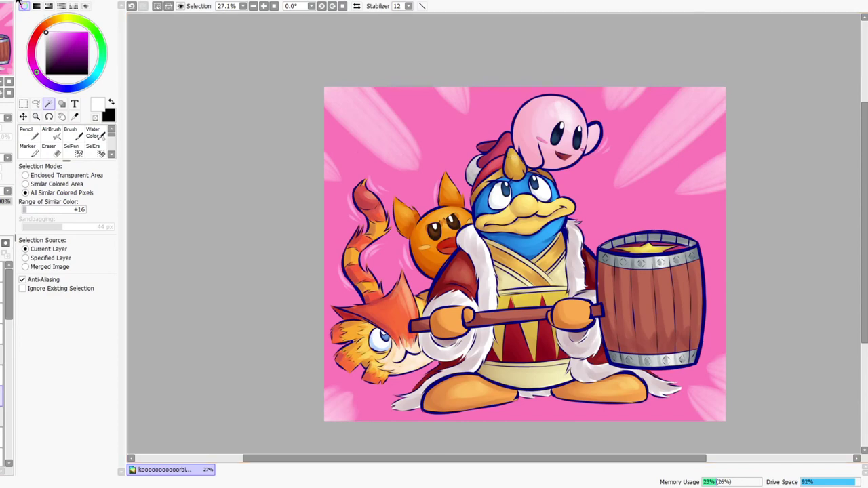
Surround the whole character group with a thick white border on a layer behind the artwork, and clear the selection
{"action": "left_click_drag", "start_coordinate": [4, 325], "coordinate": [4, 467]}
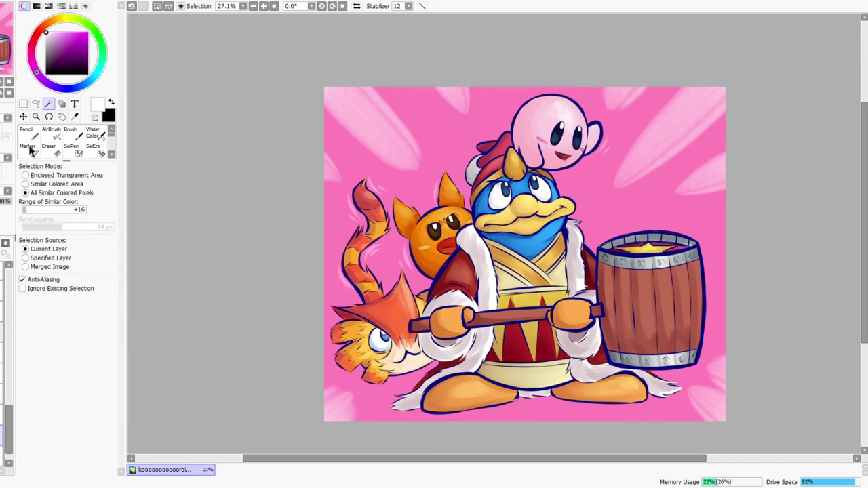
{"action": "left_click", "coordinate": [29, 154]}
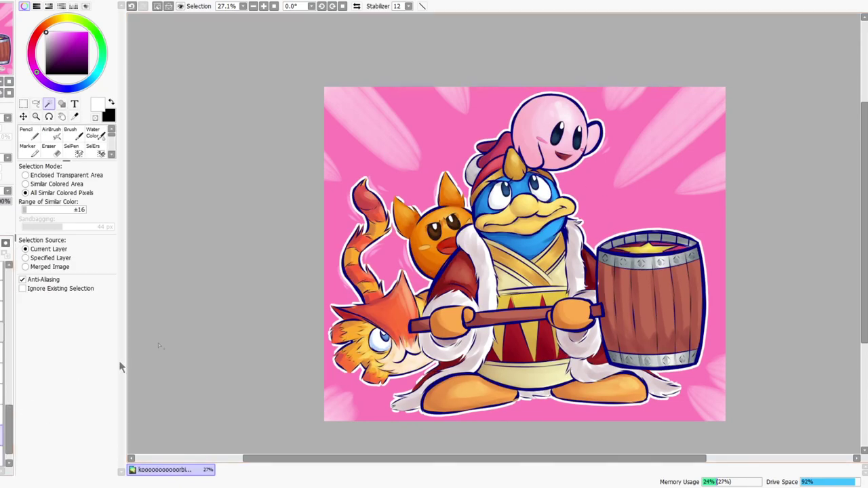
{"action": "key", "text": "ctrl+space"}
{"action": "mouse_move", "coordinate": [323, 272]}
{"action": "left_mouse_down"}
{"action": "mouse_move", "coordinate": [311, 290]}
{"action": "mouse_move", "coordinate": [340, 270]}
{"action": "left_mouse_up"}
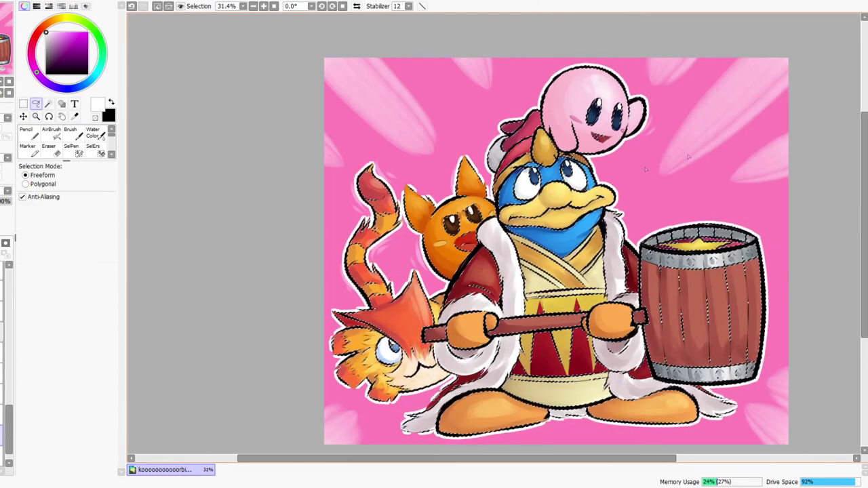
{"action": "key", "text": "ctrl+d"}
Try extending the white border above the red hat's brim with the Binary Pen, and undo it
{"action": "key", "text": "ctrl+space"}
{"action": "left_click_drag", "start_coordinate": [734, 162], "coordinate": [674, 183]}
{"action": "left_click_drag", "start_coordinate": [578, 178], "coordinate": [599, 174]}
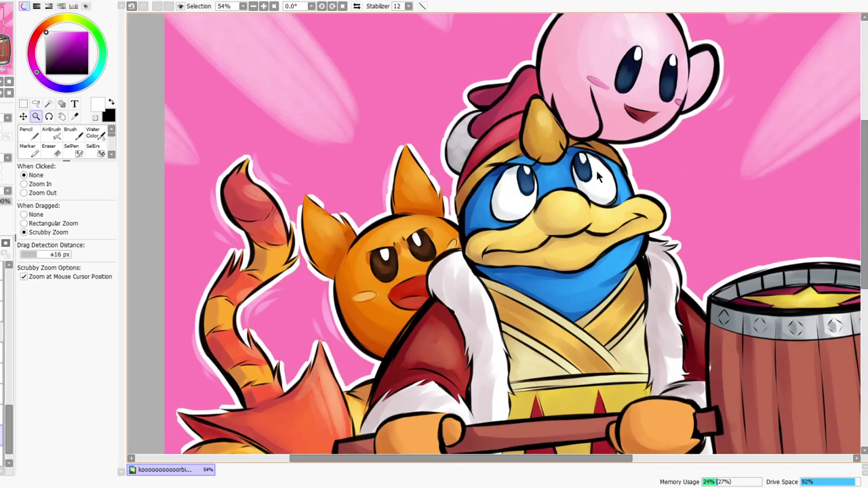
{"action": "scroll", "coordinate": [598, 175], "scroll_direction": "down", "scroll_amount": 2}
{"action": "scroll", "coordinate": [425, 321], "scroll_direction": "up", "scroll_amount": 6}
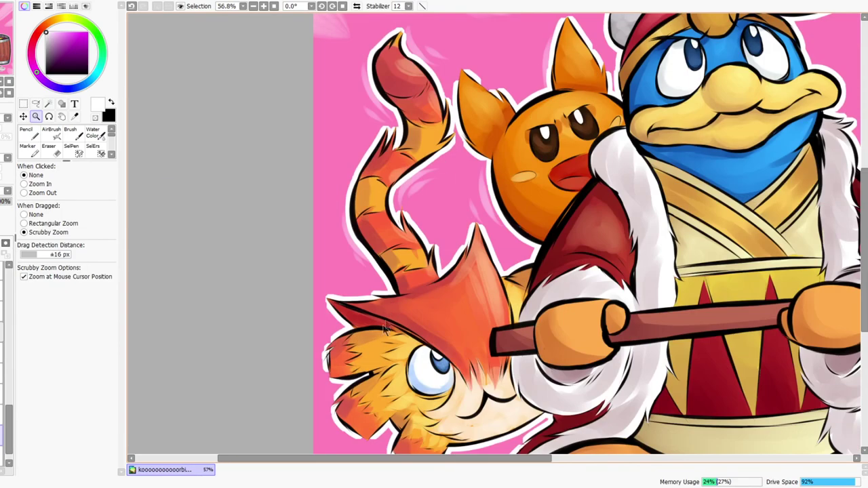
{"action": "scroll", "coordinate": [113, 156], "scroll_direction": "down", "scroll_amount": 1}
{"action": "left_click", "coordinate": [112, 155]}
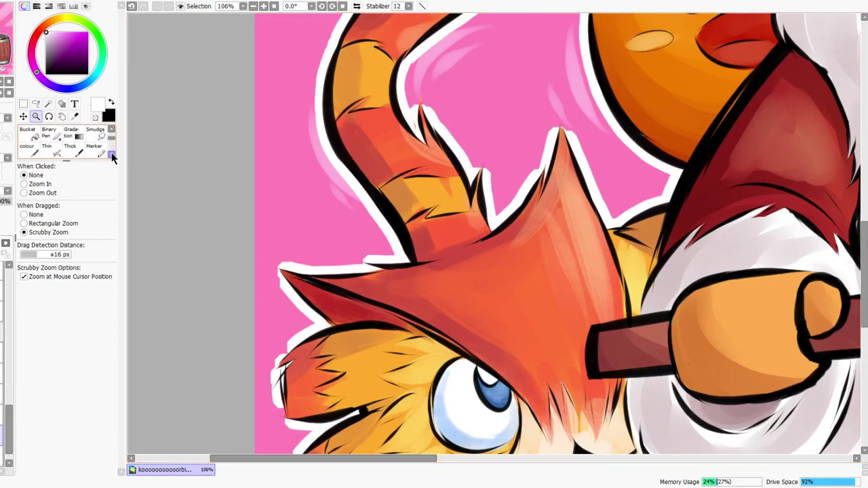
{"action": "left_click", "coordinate": [57, 136]}
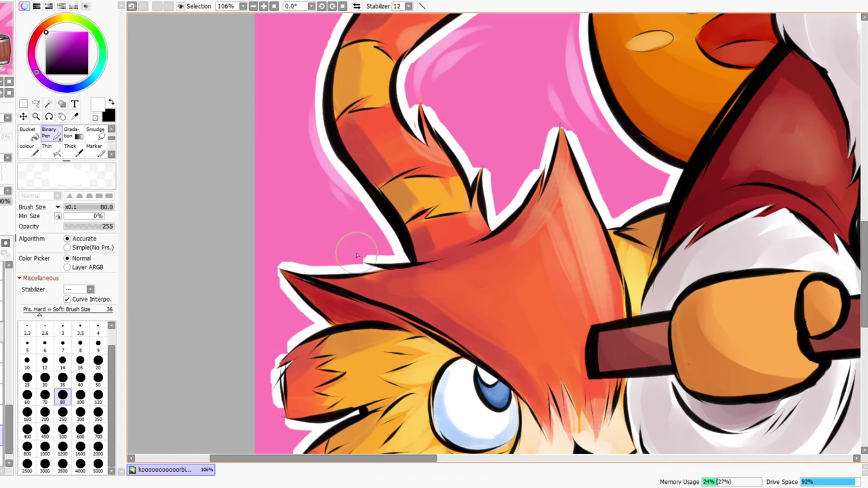
{"action": "key", "text": "bracketleft"}
{"action": "key", "text": "bracketleft"}
{"action": "mouse_move", "coordinate": [354, 261]}
{"action": "left_mouse_down"}
{"action": "mouse_move", "coordinate": [339, 248]}
{"action": "mouse_move", "coordinate": [389, 248]}
{"action": "left_mouse_up"}
{"action": "key", "text": "ctrl+z"}
{"action": "key", "text": "ctrl+z"}
Add a small white spike to the border above the red hat's brim with the Pencil at size 35
{"action": "left_click_drag", "start_coordinate": [111, 138], "coordinate": [95, 126]}
{"action": "left_click", "coordinate": [31, 134]}
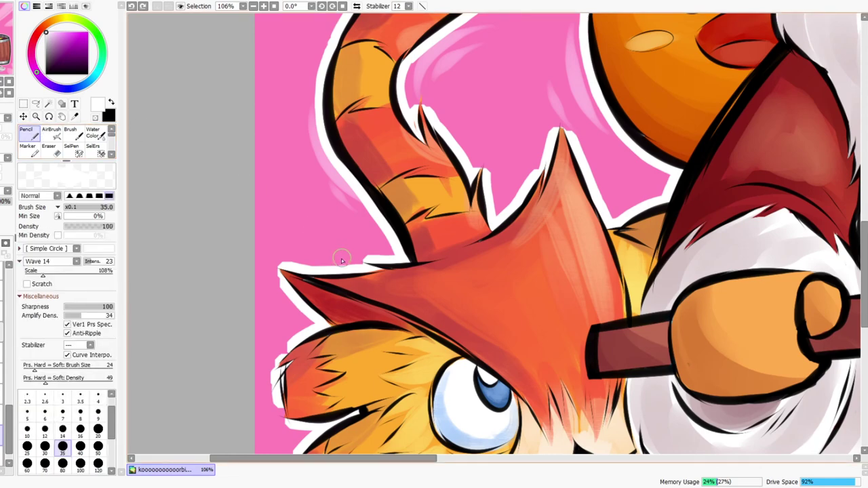
{"action": "left_click_drag", "start_coordinate": [347, 255], "coordinate": [359, 256]}
Review the whole illustration with its white border, flipping the view horizontally and back
{"action": "key", "text": "ctrl+space"}
{"action": "left_click_drag", "start_coordinate": [449, 239], "coordinate": [509, 270]}
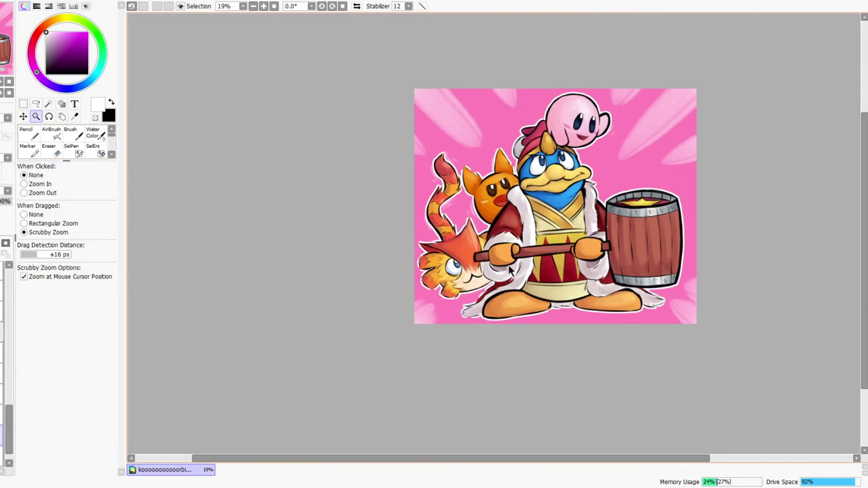
{"action": "left_click_drag", "start_coordinate": [526, 313], "coordinate": [491, 315]}
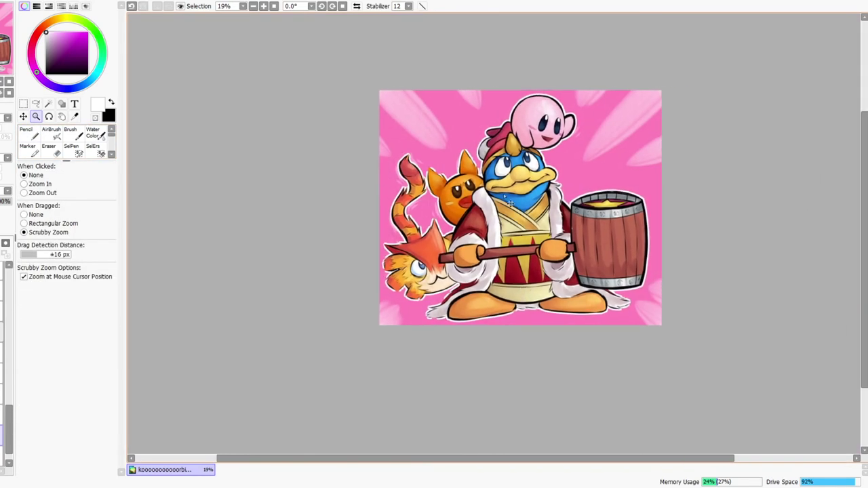
{"action": "left_click", "coordinate": [357, 6]}
{"action": "left_click", "coordinate": [357, 6]}
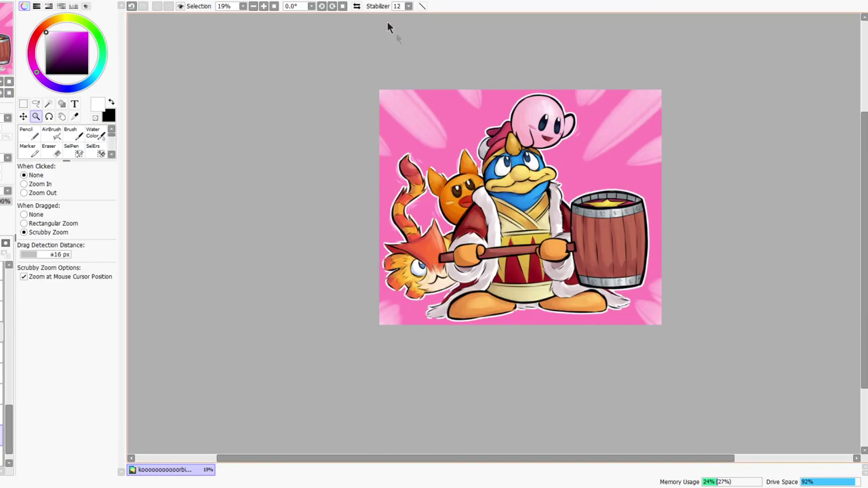
Paint pointed white tufts onto the border around the orange character's left ear with the Pencil at size 35
{"action": "left_click_drag", "start_coordinate": [450, 146], "coordinate": [453, 126]}
{"action": "left_click_drag", "start_coordinate": [404, 202], "coordinate": [409, 169]}
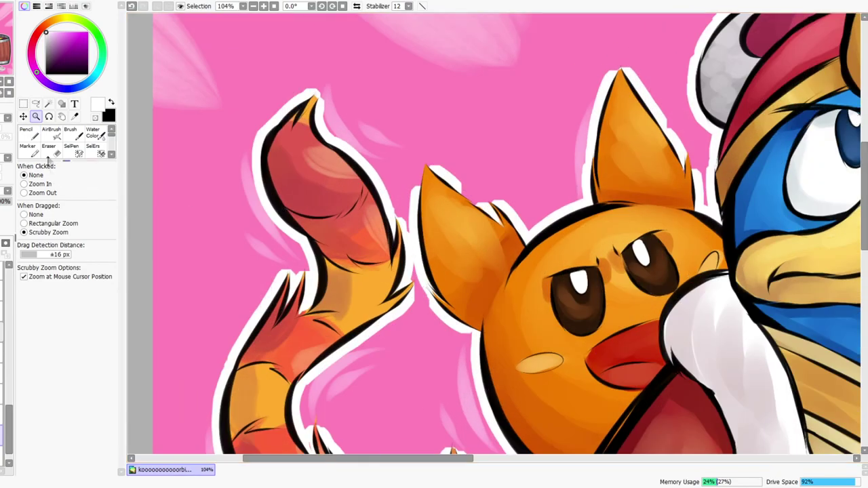
{"action": "left_click", "coordinate": [31, 137]}
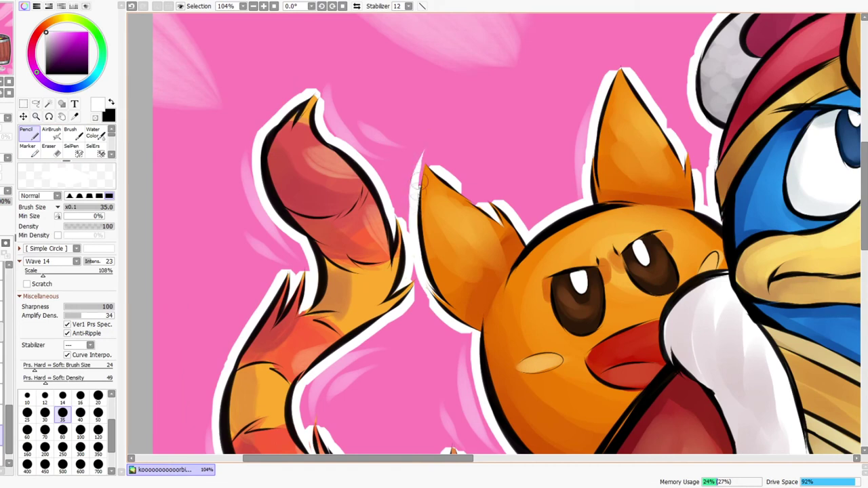
{"action": "mouse_move", "coordinate": [419, 206]}
{"action": "left_mouse_down"}
{"action": "mouse_move", "coordinate": [430, 137]}
{"action": "mouse_move", "coordinate": [446, 177]}
{"action": "left_mouse_up"}
{"action": "mouse_move", "coordinate": [430, 143]}
{"action": "left_mouse_down"}
{"action": "mouse_move", "coordinate": [429, 178]}
{"action": "mouse_move", "coordinate": [486, 204]}
{"action": "mouse_move", "coordinate": [483, 214]}
{"action": "mouse_move", "coordinate": [503, 225]}
{"action": "left_mouse_up"}
{"action": "mouse_move", "coordinate": [478, 196]}
{"action": "left_mouse_down"}
{"action": "mouse_move", "coordinate": [502, 238]}
{"action": "mouse_move", "coordinate": [515, 234]}
{"action": "left_mouse_up"}
{"action": "mouse_move", "coordinate": [461, 184]}
{"action": "left_mouse_down"}
{"action": "mouse_move", "coordinate": [480, 205]}
{"action": "mouse_move", "coordinate": [509, 202]}
{"action": "left_mouse_up"}
{"action": "key", "text": "ctrl+space"}
{"action": "left_click_drag", "start_coordinate": [484, 124], "coordinate": [581, 179]}
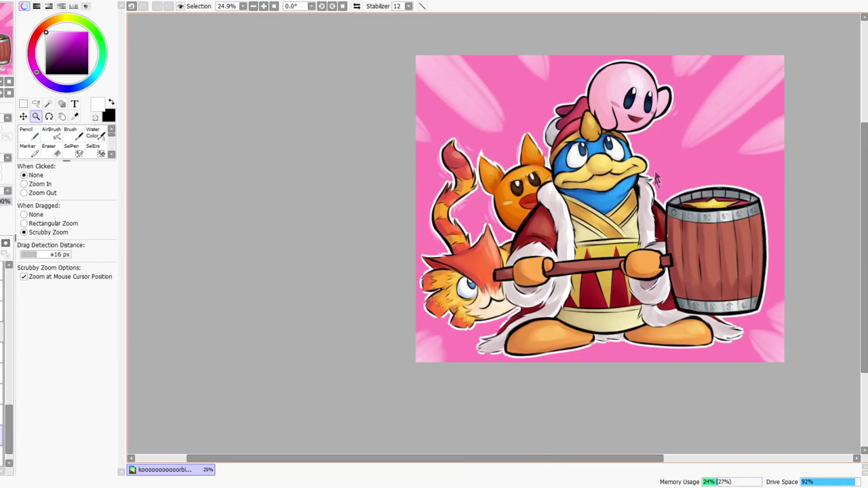
{"action": "left_click_drag", "start_coordinate": [679, 278], "coordinate": [654, 299]}
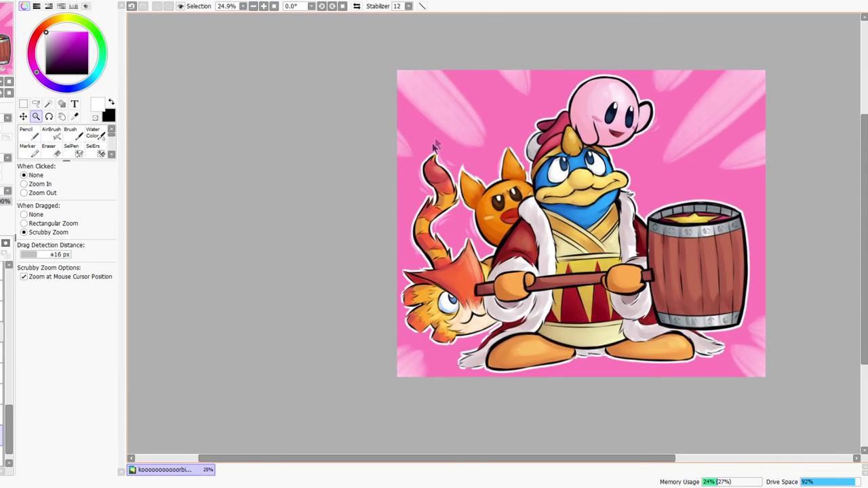
Paint white spikes on the border beside the fur tufts along the upper and middle parts of the striped tail
{"action": "left_click_drag", "start_coordinate": [437, 143], "coordinate": [465, 140]}
{"action": "left_click_drag", "start_coordinate": [411, 185], "coordinate": [490, 128]}
{"action": "left_click_drag", "start_coordinate": [490, 360], "coordinate": [516, 182]}
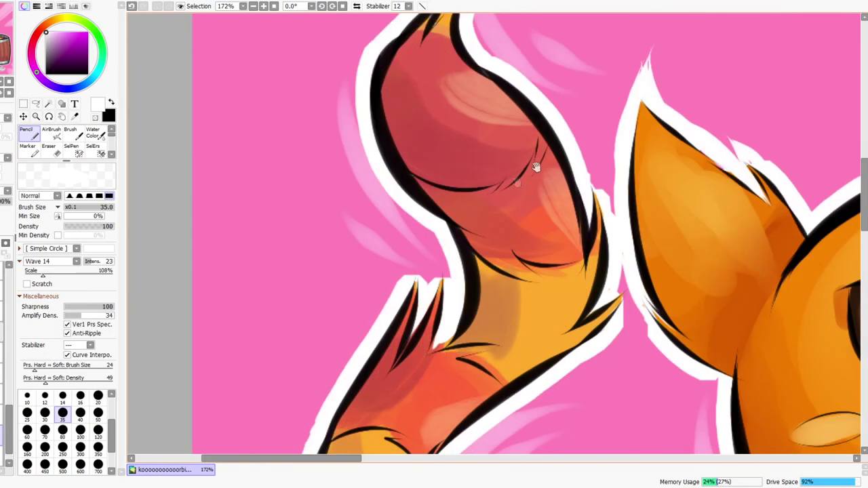
{"action": "mouse_move", "coordinate": [591, 156]}
{"action": "left_mouse_down"}
{"action": "mouse_move", "coordinate": [598, 278]}
{"action": "mouse_move", "coordinate": [590, 160]}
{"action": "mouse_move", "coordinate": [594, 244]}
{"action": "mouse_move", "coordinate": [605, 171]}
{"action": "mouse_move", "coordinate": [611, 254]}
{"action": "left_mouse_up"}
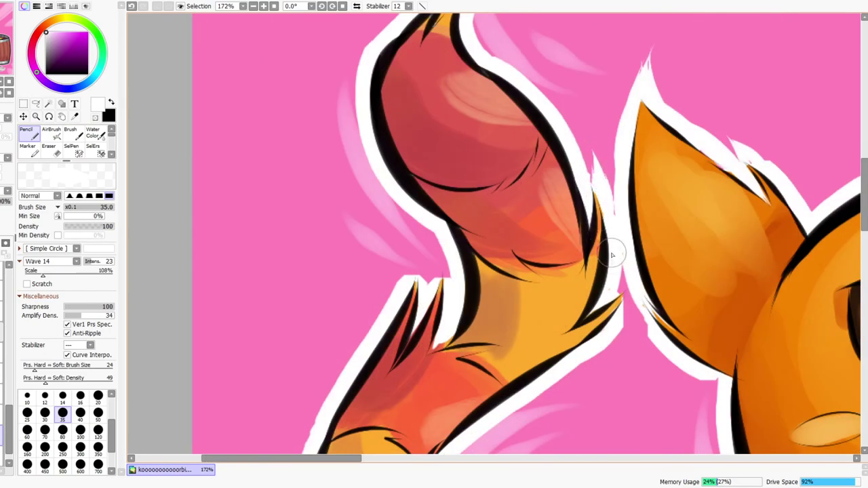
{"action": "left_click_drag", "start_coordinate": [638, 280], "coordinate": [626, 305]}
{"action": "left_click_drag", "start_coordinate": [608, 369], "coordinate": [552, 307]}
{"action": "left_click_drag", "start_coordinate": [498, 237], "coordinate": [508, 238]}
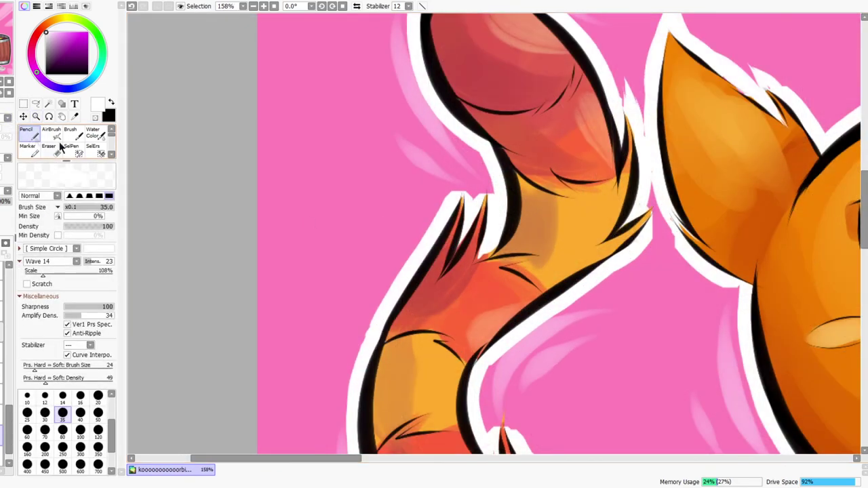
{"action": "left_click_drag", "start_coordinate": [454, 162], "coordinate": [456, 223]}
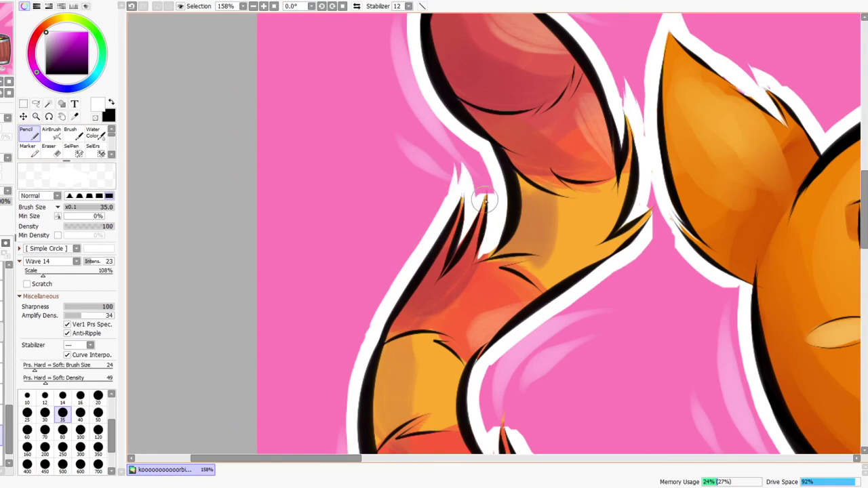
Extend the white border into sharp spikes around the striped tail's base and the tip of the red hat
{"action": "scroll", "coordinate": [478, 241], "scroll_direction": "down", "scroll_amount": 3}
{"action": "mouse_move", "coordinate": [490, 329]}
{"action": "left_mouse_down"}
{"action": "mouse_move", "coordinate": [514, 253]}
{"action": "mouse_move", "coordinate": [520, 336]}
{"action": "left_mouse_up"}
{"action": "mouse_move", "coordinate": [575, 421]}
{"action": "left_mouse_down"}
{"action": "mouse_move", "coordinate": [543, 288]}
{"action": "mouse_move", "coordinate": [581, 232]}
{"action": "left_mouse_up"}
{"action": "left_click_drag", "start_coordinate": [520, 390], "coordinate": [547, 280]}
{"action": "left_click_drag", "start_coordinate": [362, 255], "coordinate": [409, 290]}
{"action": "left_click_drag", "start_coordinate": [659, 101], "coordinate": [660, 154]}
{"action": "mouse_move", "coordinate": [684, 61]}
{"action": "left_mouse_down"}
{"action": "mouse_move", "coordinate": [668, 151]}
{"action": "mouse_move", "coordinate": [693, 61]}
{"action": "mouse_move", "coordinate": [723, 141]}
{"action": "left_mouse_up"}
{"action": "mouse_move", "coordinate": [689, 48]}
{"action": "left_mouse_down"}
{"action": "mouse_move", "coordinate": [694, 143]}
{"action": "mouse_move", "coordinate": [724, 171]}
{"action": "mouse_move", "coordinate": [528, 306]}
{"action": "left_mouse_up"}
Paint white spikes on the border around the cat creature's orange cheek tufts with the Pencil at size 35
{"action": "key", "text": "ctrl+space"}
{"action": "left_click_drag", "start_coordinate": [412, 321], "coordinate": [402, 268]}
{"action": "left_click", "coordinate": [31, 135]}
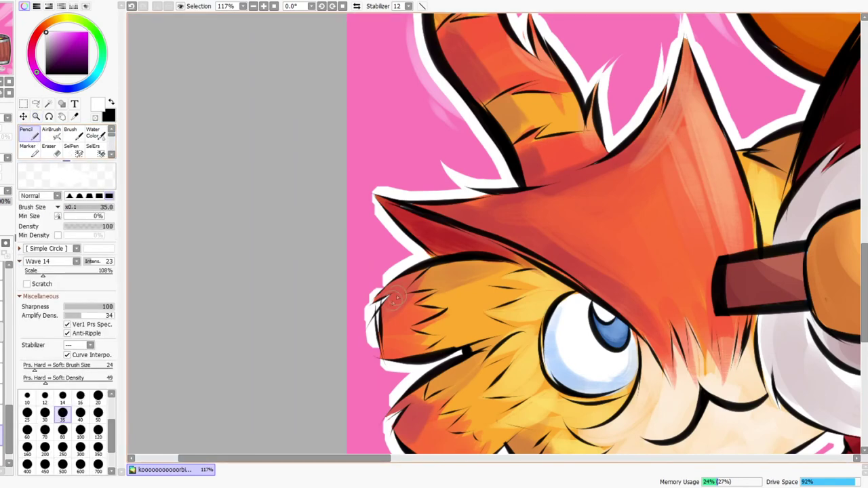
{"action": "left_click_drag", "start_coordinate": [359, 313], "coordinate": [421, 255]}
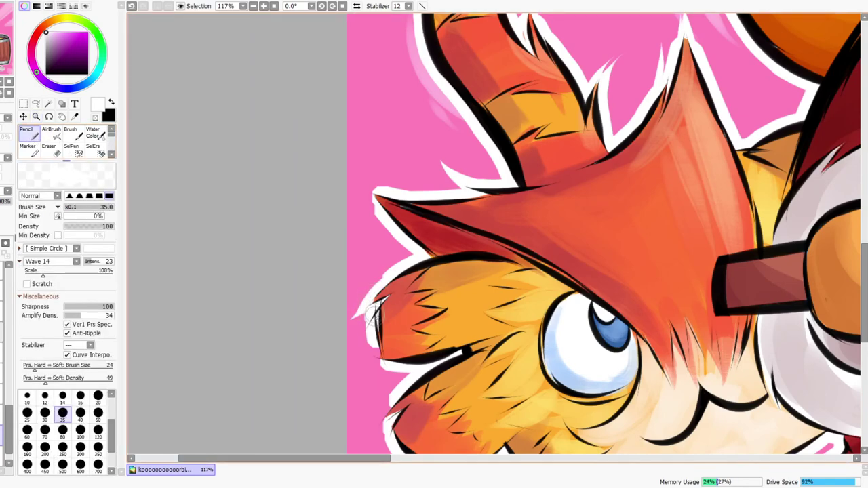
{"action": "left_click_drag", "start_coordinate": [386, 362], "coordinate": [373, 344]}
{"action": "mouse_move", "coordinate": [403, 423]}
{"action": "left_mouse_down"}
{"action": "mouse_move", "coordinate": [415, 370]}
{"action": "mouse_move", "coordinate": [407, 352]}
{"action": "left_mouse_up"}
{"action": "left_click_drag", "start_coordinate": [383, 385], "coordinate": [406, 349]}
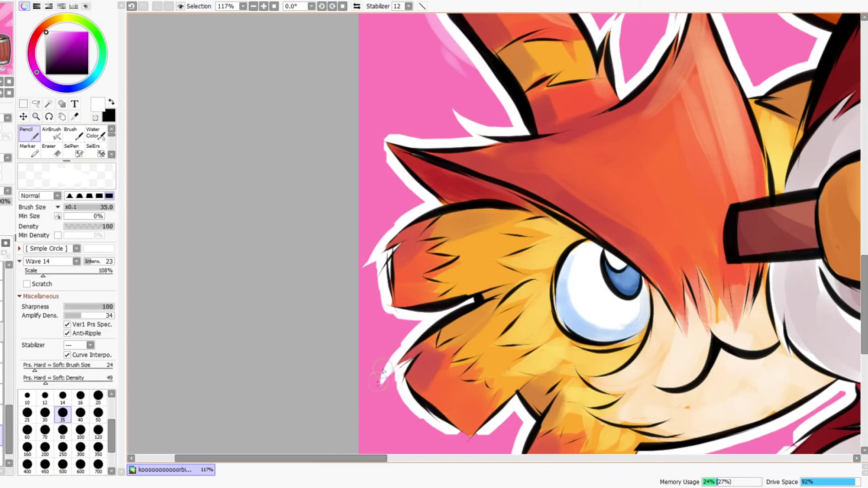
{"action": "left_click_drag", "start_coordinate": [471, 413], "coordinate": [446, 316]}
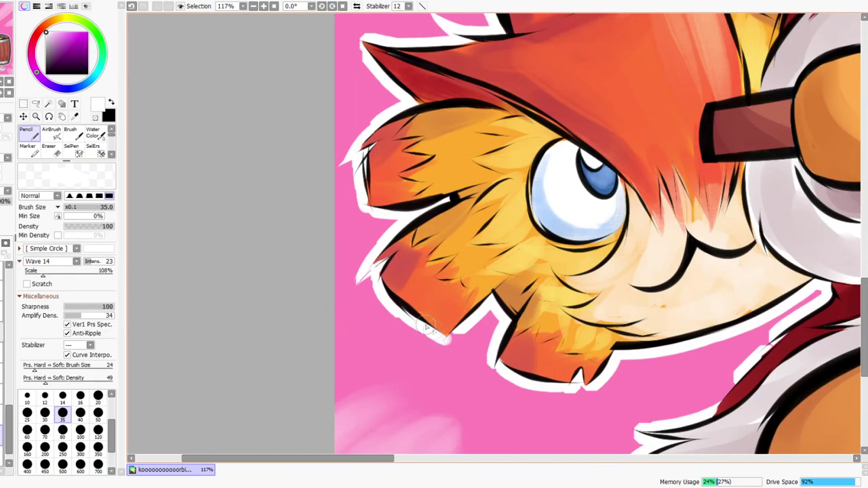
Extend the white border into pointed tips on the orange character's ear beside Dedede and along the other ear's lower edge
{"action": "left_click_drag", "start_coordinate": [550, 263], "coordinate": [465, 366]}
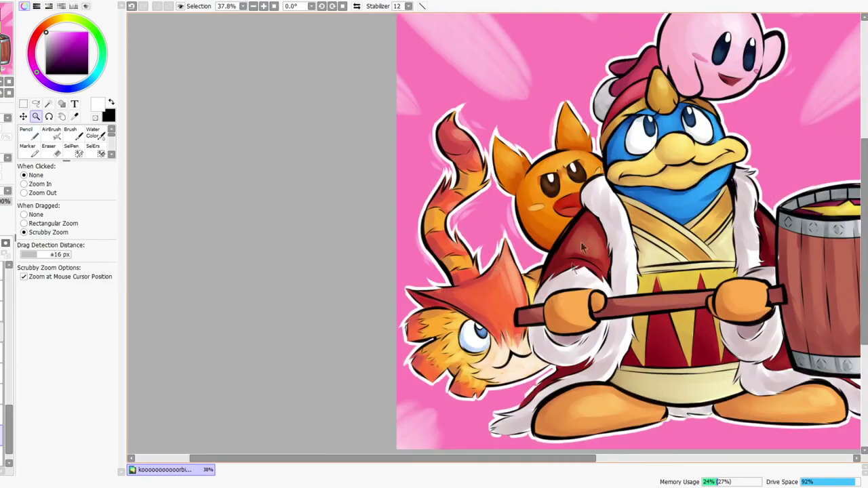
{"action": "mouse_move", "coordinate": [560, 181]}
{"action": "left_mouse_down"}
{"action": "mouse_move", "coordinate": [598, 120]}
{"action": "mouse_move", "coordinate": [557, 124]}
{"action": "left_mouse_up"}
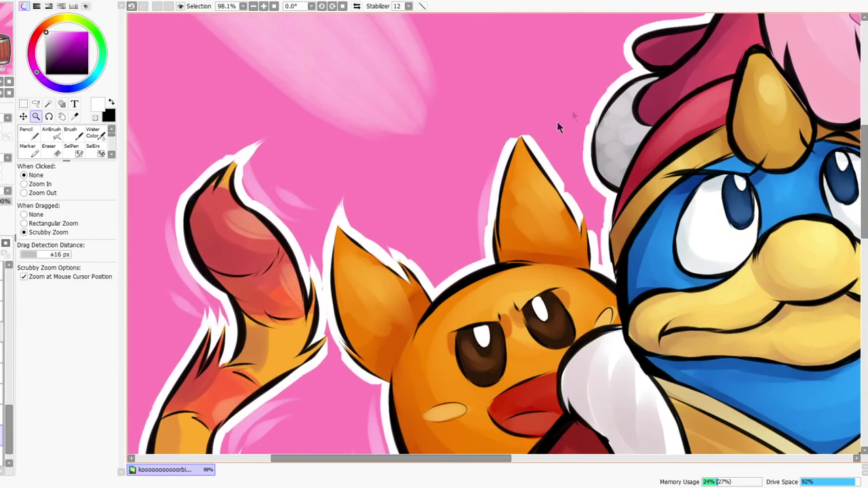
{"action": "left_click", "coordinate": [29, 133]}
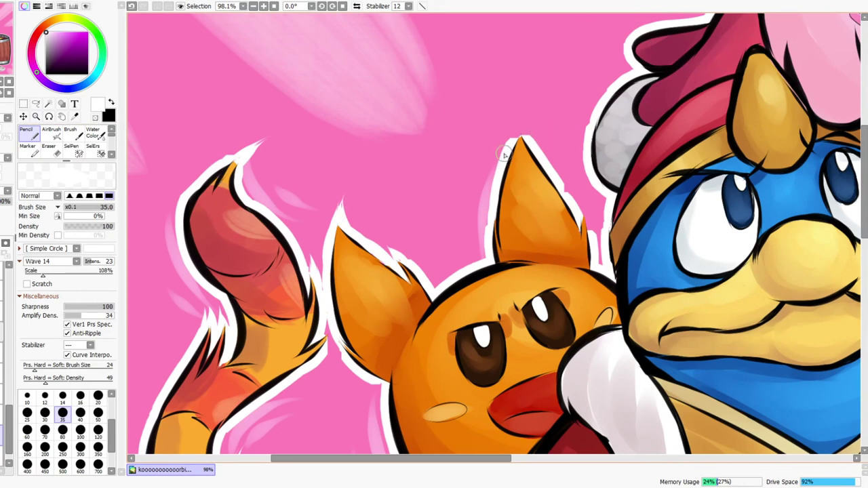
{"action": "left_click_drag", "start_coordinate": [519, 139], "coordinate": [532, 111]}
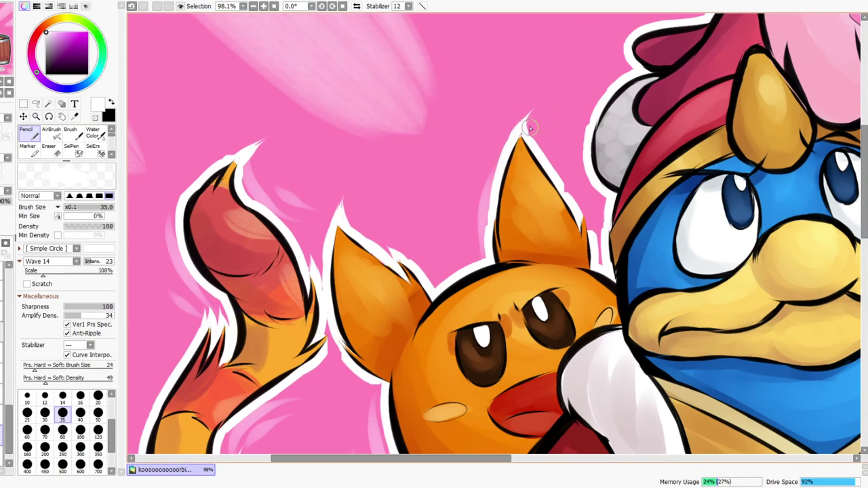
{"action": "mouse_move", "coordinate": [578, 237]}
{"action": "left_mouse_down"}
{"action": "mouse_move", "coordinate": [592, 198]}
{"action": "mouse_move", "coordinate": [589, 251]}
{"action": "left_mouse_up"}
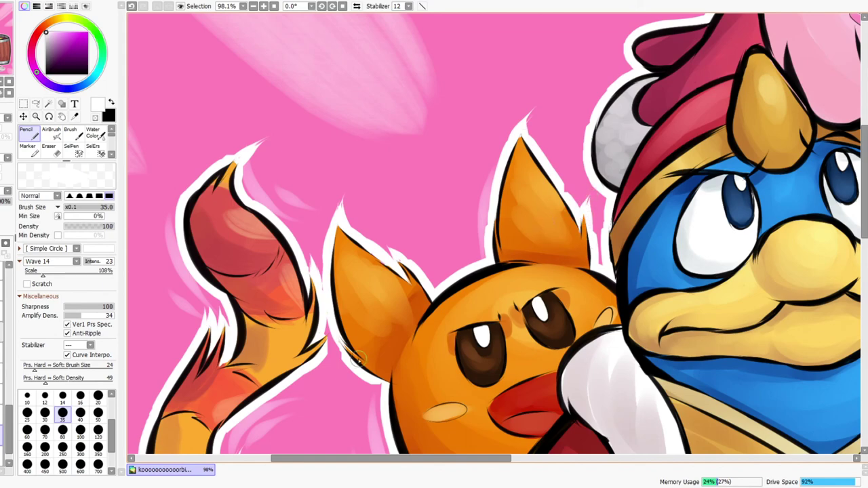
{"action": "left_click_drag", "start_coordinate": [330, 327], "coordinate": [348, 365]}
Paint white spikes on the border around the fur-trimmed robe hem beside the left foot
{"action": "left_click_drag", "start_coordinate": [423, 429], "coordinate": [463, 245]}
{"action": "left_click_drag", "start_coordinate": [517, 391], "coordinate": [478, 220]}
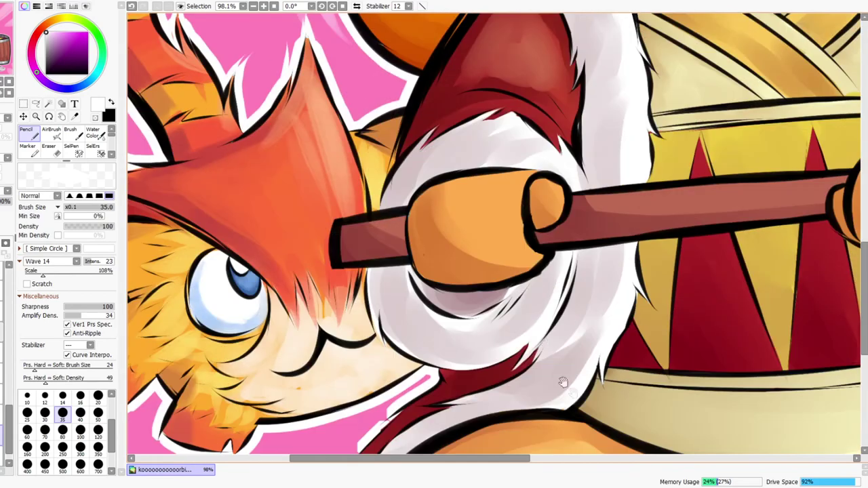
{"action": "left_click_drag", "start_coordinate": [563, 382], "coordinate": [597, 202]}
{"action": "left_click_drag", "start_coordinate": [429, 228], "coordinate": [415, 247]}
{"action": "left_click_drag", "start_coordinate": [375, 295], "coordinate": [393, 267]}
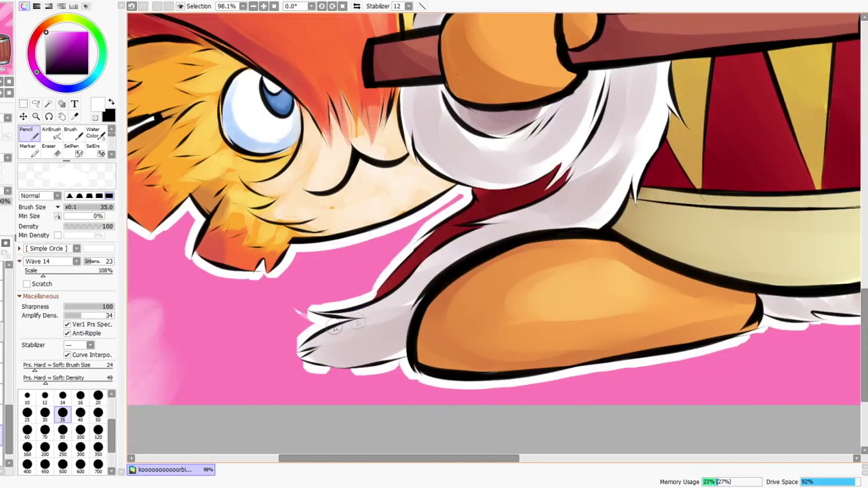
{"action": "left_click_drag", "start_coordinate": [329, 310], "coordinate": [298, 310]}
{"action": "mouse_move", "coordinate": [285, 367]}
{"action": "left_mouse_down"}
{"action": "mouse_move", "coordinate": [319, 346]}
{"action": "mouse_move", "coordinate": [310, 369]}
{"action": "mouse_move", "coordinate": [368, 372]}
{"action": "left_mouse_up"}
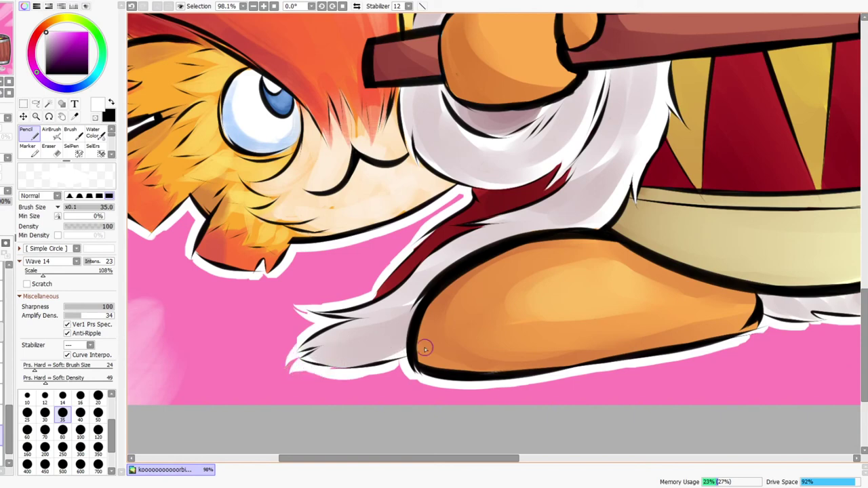
Add pointed white tufts to the border below the fur between the feet and around the robe's hem under the barrel
{"action": "left_click_drag", "start_coordinate": [650, 324], "coordinate": [373, 336]}
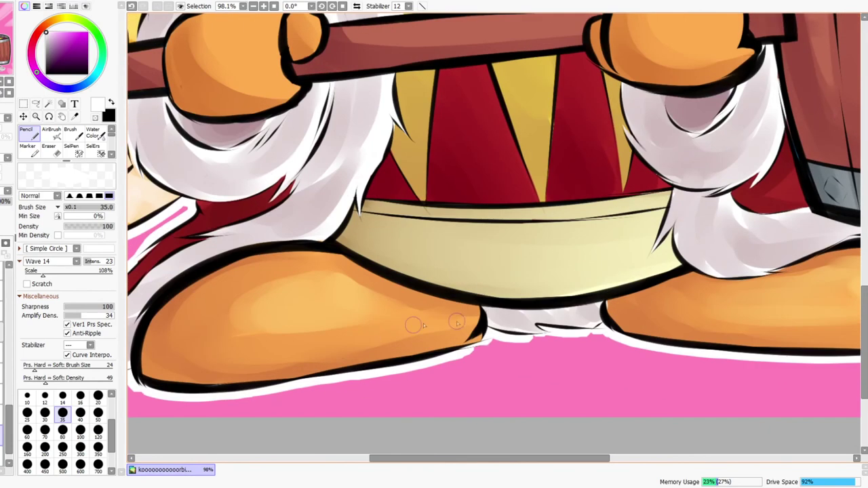
{"action": "left_click_drag", "start_coordinate": [463, 354], "coordinate": [606, 336]}
{"action": "key", "text": "ctrl+z"}
{"action": "left_click_drag", "start_coordinate": [701, 419], "coordinate": [385, 382]}
{"action": "left_click_drag", "start_coordinate": [564, 327], "coordinate": [549, 341]}
{"action": "mouse_move", "coordinate": [721, 270]}
{"action": "left_mouse_down"}
{"action": "mouse_move", "coordinate": [763, 273]}
{"action": "mouse_move", "coordinate": [753, 282]}
{"action": "left_mouse_up"}
{"action": "left_click_drag", "start_coordinate": [692, 249], "coordinate": [749, 250]}
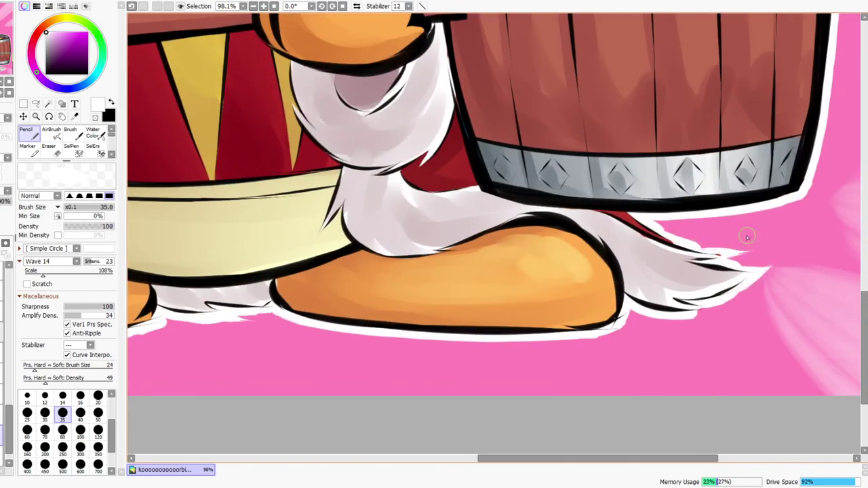
Examine the white border around the barrel and the upper characters, and the illustration as a whole
{"action": "left_click_drag", "start_coordinate": [682, 269], "coordinate": [750, 373]}
{"action": "left_click_drag", "start_coordinate": [571, 191], "coordinate": [612, 398]}
{"action": "left_click_drag", "start_coordinate": [607, 209], "coordinate": [443, 320]}
{"action": "left_click_drag", "start_coordinate": [478, 88], "coordinate": [575, 324]}
{"action": "left_click_drag", "start_coordinate": [496, 194], "coordinate": [641, 424]}
{"action": "left_click_drag", "start_coordinate": [586, 274], "coordinate": [613, 383]}
{"action": "left_click_drag", "start_coordinate": [617, 386], "coordinate": [585, 279]}
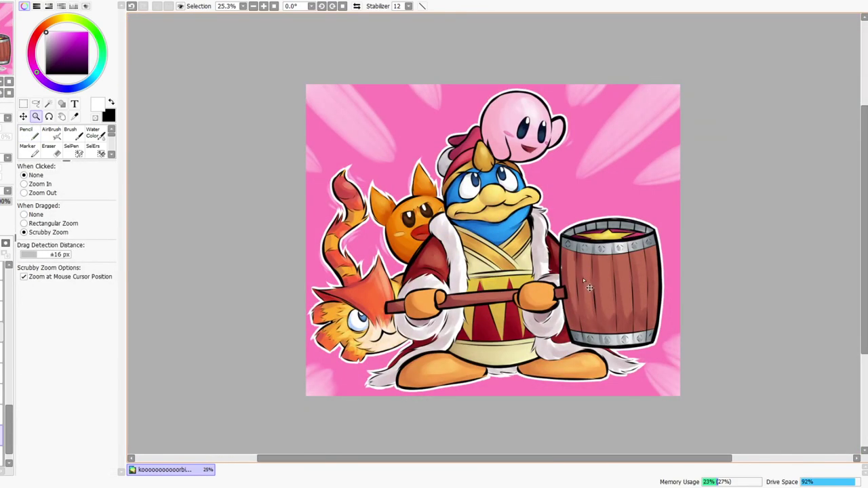
Paint over the white border in a saturated pink based on the background colour, with the Pencil at size 700
{"action": "left_click", "coordinate": [27, 133]}
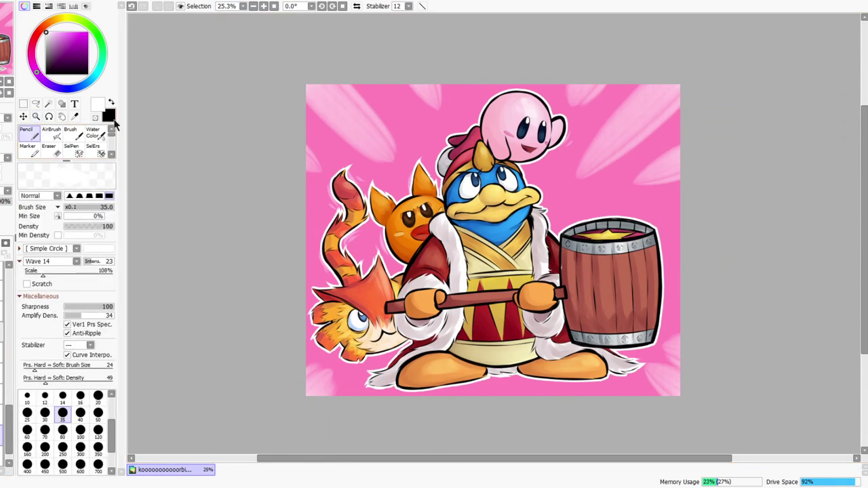
{"action": "left_click", "coordinate": [345, 113], "text": "alt"}
{"action": "left_click", "coordinate": [78, 33]}
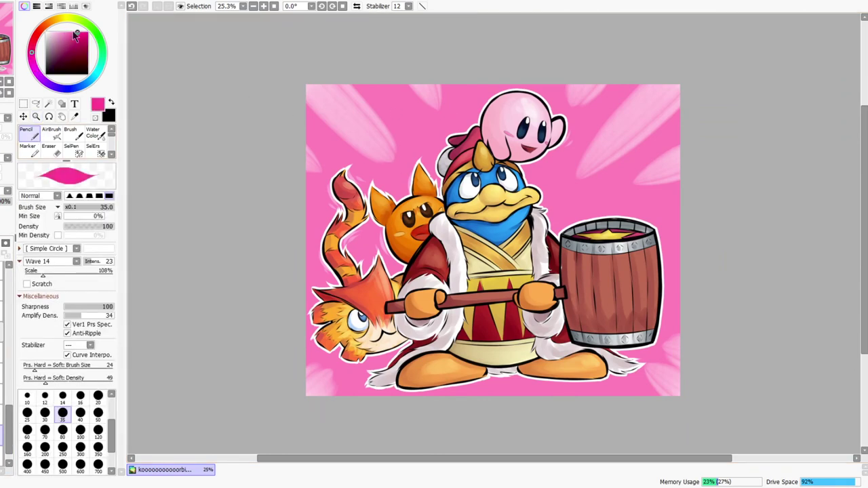
{"action": "key", "text": "]"}
{"action": "key", "text": "]"}
{"action": "key", "text": "]"}
{"action": "key", "text": "]"}
{"action": "key", "text": "]"}
{"action": "key", "text": "]"}
{"action": "key", "text": "]"}
{"action": "key", "text": "]"}
{"action": "key", "text": "]"}
{"action": "key", "text": "]"}
{"action": "key", "text": "]"}
{"action": "key", "text": "]"}
{"action": "key", "text": "]"}
{"action": "key", "text": "]"}
{"action": "key", "text": "]"}
{"action": "key", "text": "]"}
{"action": "key", "text": "]"}
{"action": "mouse_move", "coordinate": [342, 227]}
{"action": "left_mouse_down"}
{"action": "mouse_move", "coordinate": [334, 240]}
{"action": "mouse_move", "coordinate": [335, 371]}
{"action": "mouse_move", "coordinate": [431, 420]}
{"action": "mouse_move", "coordinate": [603, 415]}
{"action": "mouse_move", "coordinate": [451, 378]}
{"action": "mouse_move", "coordinate": [383, 379]}
{"action": "left_mouse_up"}
Repaint the characters' border in a deeper magenta and check it up close
{"action": "left_click", "coordinate": [79, 39]}
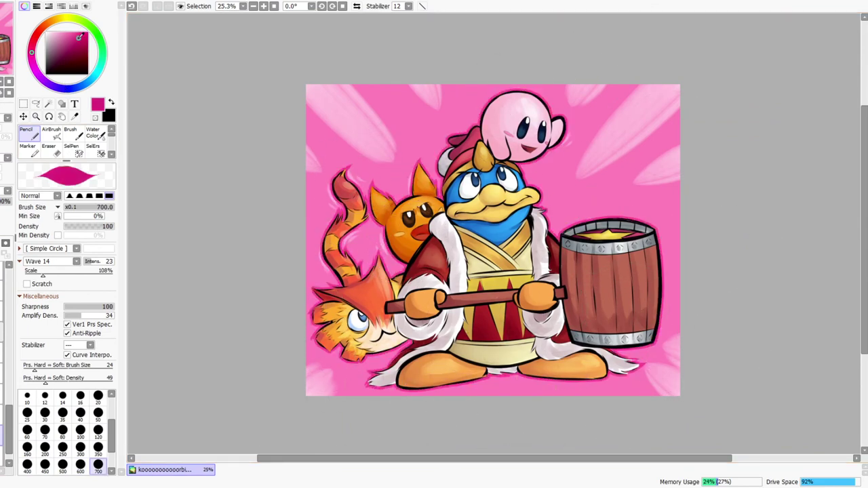
{"action": "mouse_move", "coordinate": [354, 178]}
{"action": "left_mouse_down"}
{"action": "mouse_move", "coordinate": [356, 152]}
{"action": "mouse_move", "coordinate": [489, 155]}
{"action": "mouse_move", "coordinate": [561, 116]}
{"action": "mouse_move", "coordinate": [610, 238]}
{"action": "mouse_move", "coordinate": [520, 376]}
{"action": "mouse_move", "coordinate": [580, 352]}
{"action": "left_mouse_up"}
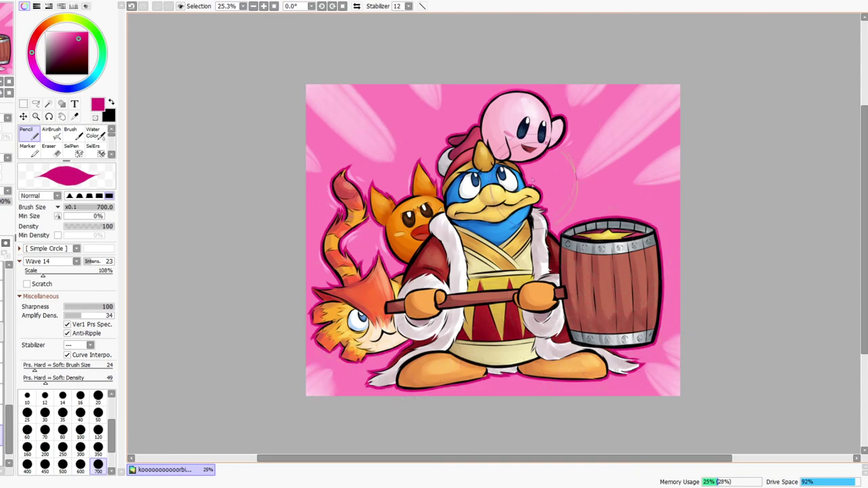
{"action": "key", "text": "ctrl+space"}
{"action": "left_click_drag", "start_coordinate": [390, 312], "coordinate": [405, 296]}
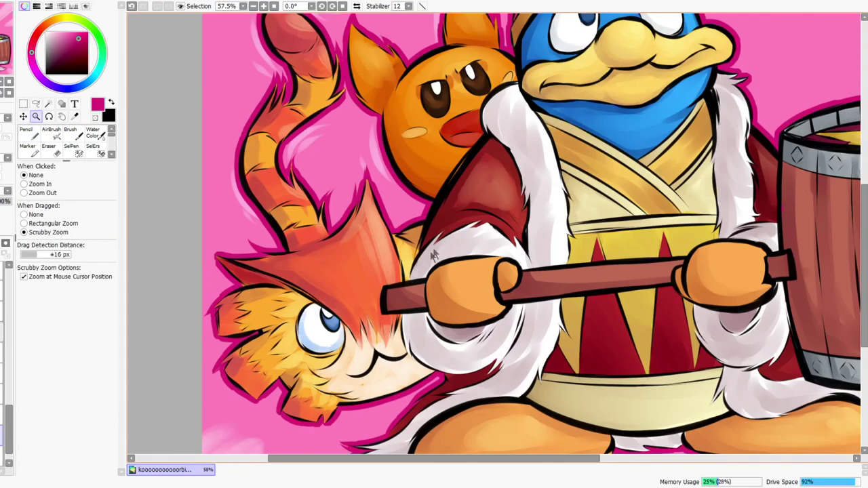
{"action": "left_click_drag", "start_coordinate": [525, 151], "coordinate": [470, 237]}
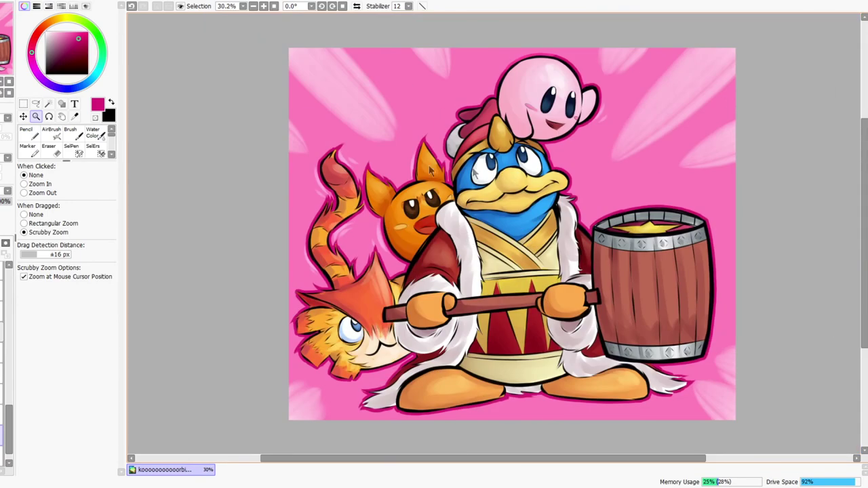
Darken the border further by painting over it in a darker magenta with the Pencil at size 1000
{"action": "left_click", "coordinate": [78, 45]}
{"action": "left_click", "coordinate": [33, 138]}
{"action": "key", "text": "bracketright"}
{"action": "key", "text": "bracketright"}
{"action": "mouse_move", "coordinate": [303, 265]}
{"action": "left_mouse_down"}
{"action": "mouse_move", "coordinate": [237, 405]}
{"action": "mouse_move", "coordinate": [583, 41]}
{"action": "mouse_move", "coordinate": [637, 163]}
{"action": "mouse_move", "coordinate": [566, 380]}
{"action": "mouse_move", "coordinate": [493, 381]}
{"action": "left_mouse_up"}
Recolour the characters' border in a bright, saturated hot pink with the Pencil at size 1000
{"action": "key", "text": "ctrl+space"}
{"action": "left_click_drag", "start_coordinate": [578, 202], "coordinate": [581, 209]}
{"action": "mouse_move", "coordinate": [71, 35]}
{"action": "left_mouse_down"}
{"action": "mouse_move", "coordinate": [63, 29]}
{"action": "mouse_move", "coordinate": [73, 32]}
{"action": "left_mouse_up"}
{"action": "left_click", "coordinate": [28, 135]}
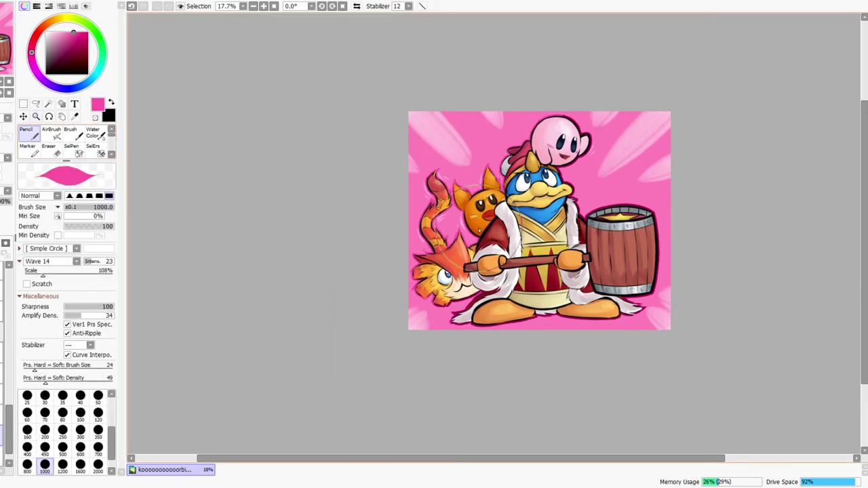
{"action": "left_click", "coordinate": [80, 32]}
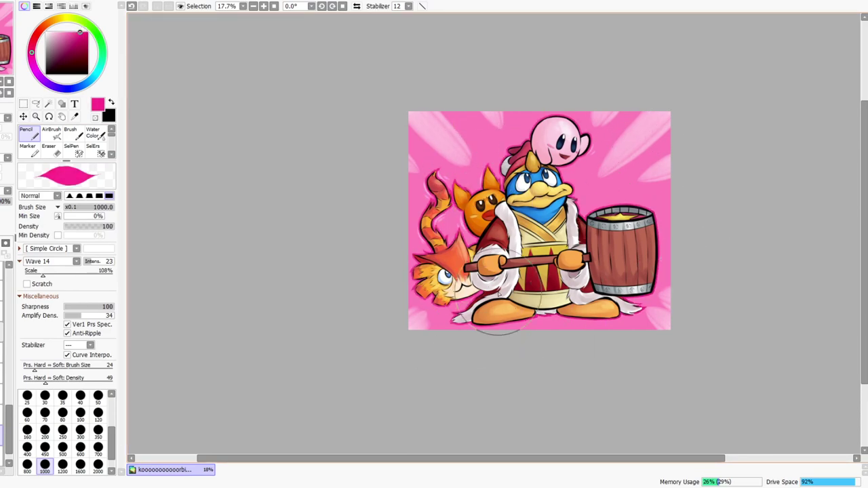
Review the whole illustration with its hot pink border at several zoom levels
{"action": "key", "text": "ctrl+space"}
{"action": "mouse_move", "coordinate": [629, 194]}
{"action": "left_mouse_down"}
{"action": "mouse_move", "coordinate": [631, 184]}
{"action": "mouse_move", "coordinate": [622, 197]}
{"action": "left_mouse_up"}
{"action": "left_click_drag", "start_coordinate": [623, 300], "coordinate": [613, 293]}
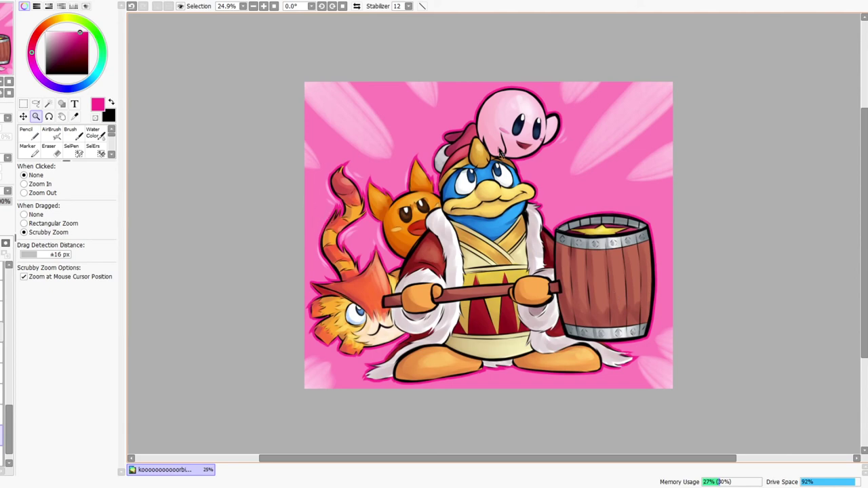
{"action": "mouse_move", "coordinate": [466, 173]}
{"action": "left_mouse_down"}
{"action": "mouse_move", "coordinate": [485, 164]}
{"action": "mouse_move", "coordinate": [477, 166]}
{"action": "left_mouse_up"}
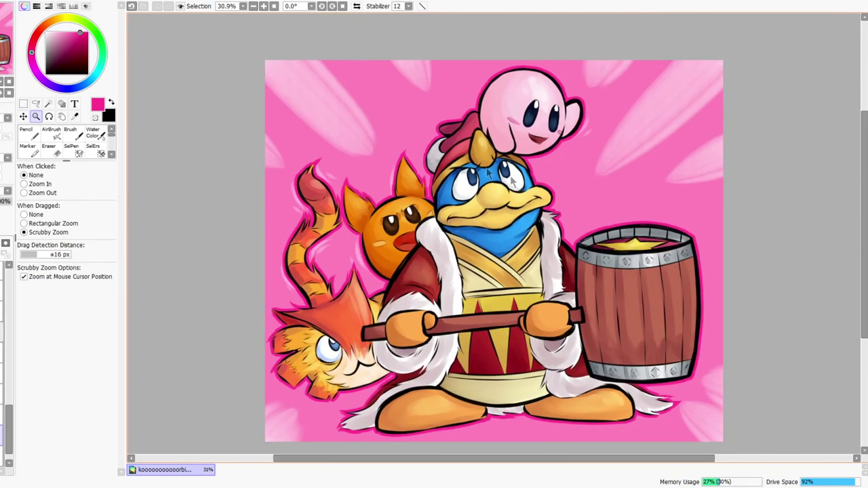
{"action": "left_click_drag", "start_coordinate": [864, 224], "coordinate": [864, 228]}
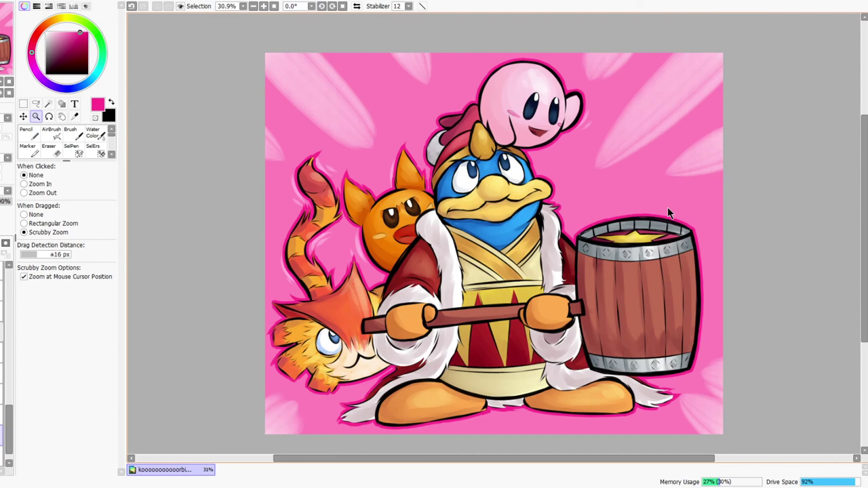
{"action": "scroll", "coordinate": [558, 178], "scroll_direction": "down", "scroll_amount": 3}
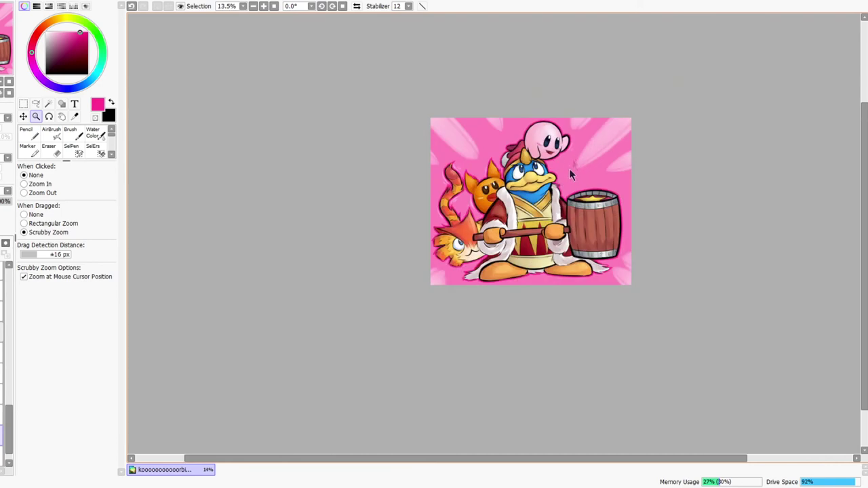
{"action": "scroll", "coordinate": [583, 155], "scroll_direction": "up", "scroll_amount": 2}
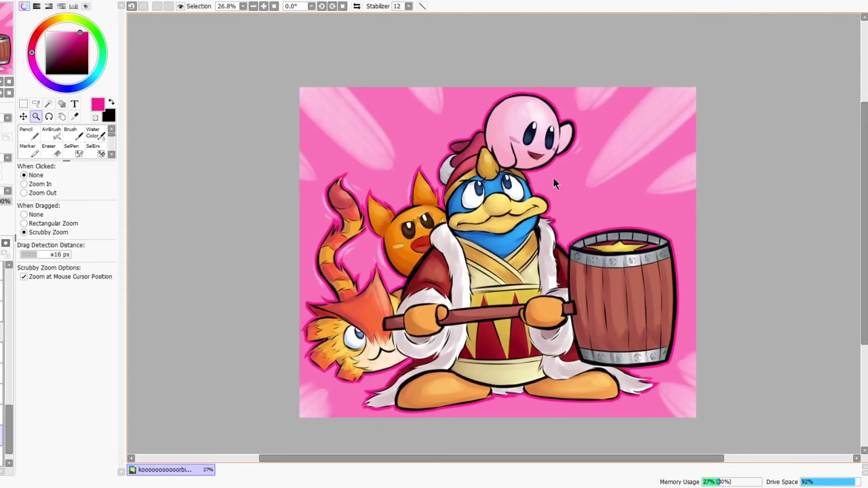
{"action": "left_click_drag", "start_coordinate": [500, 225], "coordinate": [509, 232]}
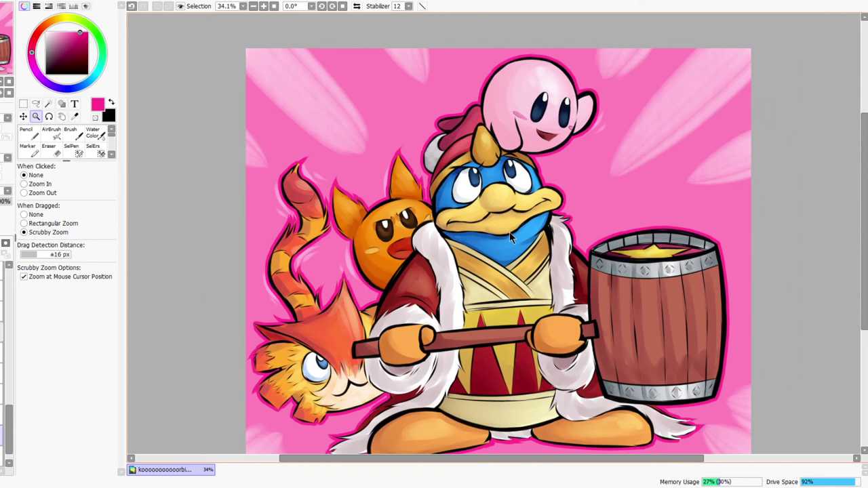
Check the composition by flipping the view horizontally and back, and look through the layer list
{"action": "left_click", "coordinate": [27, 134]}
{"action": "left_click_drag", "start_coordinate": [9, 425], "coordinate": [10, 419]}
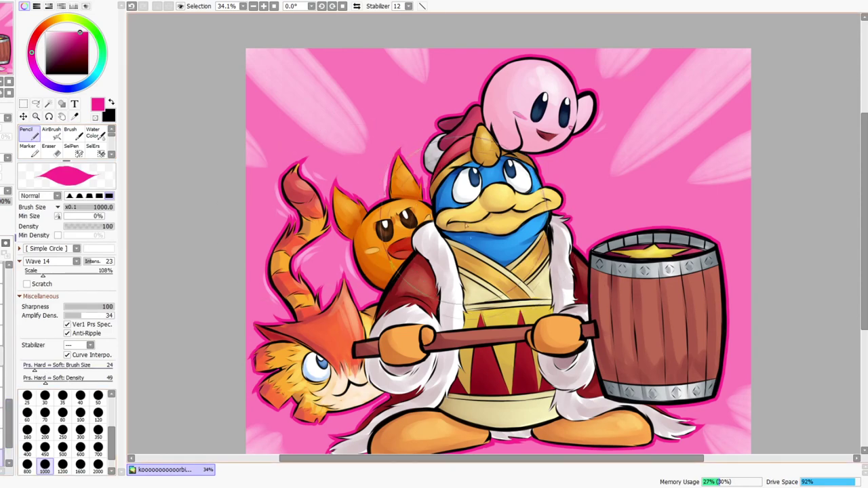
{"action": "key", "text": "ctrl+space"}
{"action": "left_click_drag", "start_coordinate": [556, 180], "coordinate": [546, 186]}
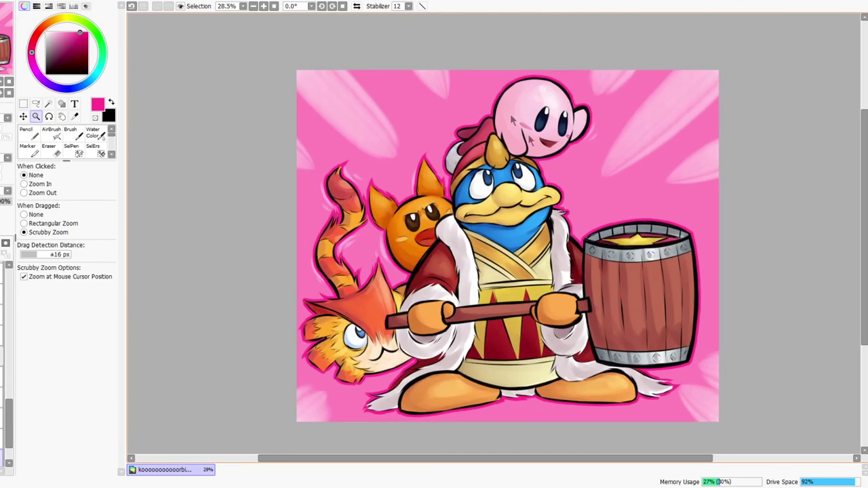
{"action": "left_click", "coordinate": [356, 7]}
{"action": "left_click", "coordinate": [356, 8]}
{"action": "left_click_drag", "start_coordinate": [689, 173], "coordinate": [687, 174]}
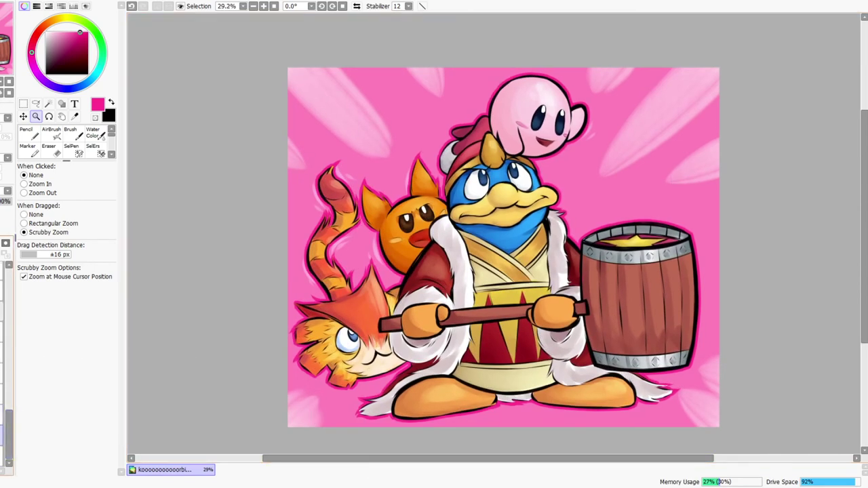
{"action": "left_click_drag", "start_coordinate": [7, 421], "coordinate": [9, 278]}
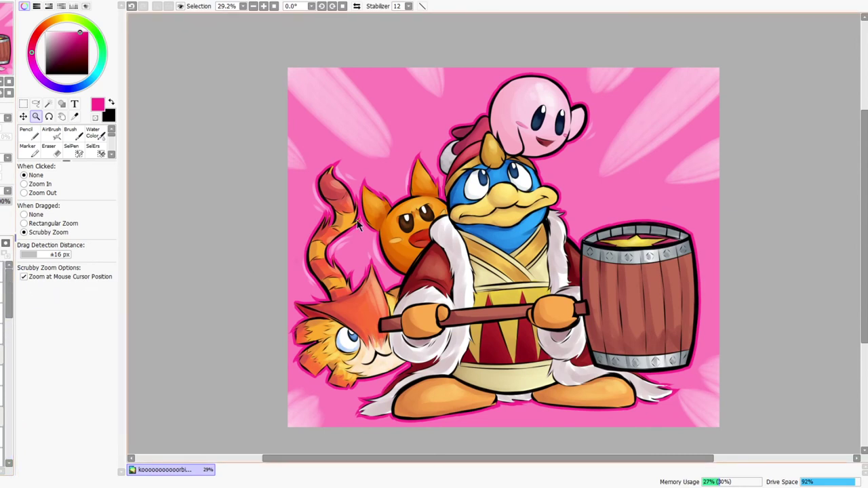